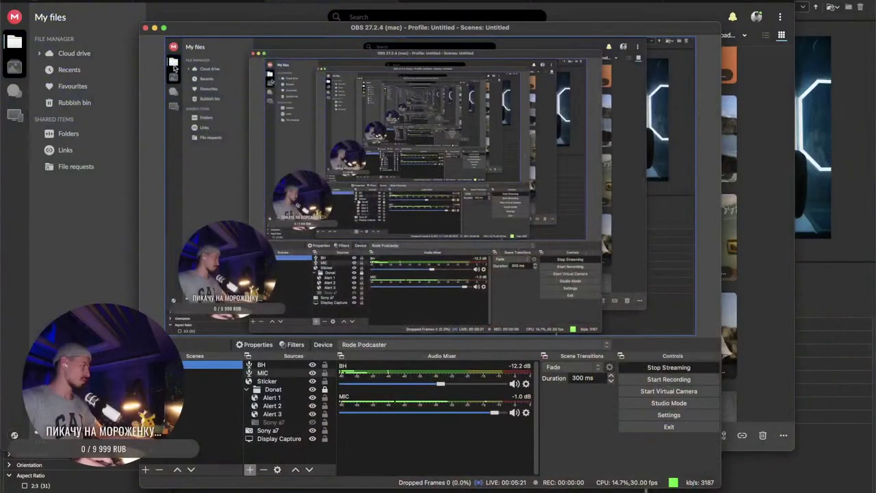
- Minimize the OBS window and browse the photos in the RAW - ПО 2 ФАЙЛА МАКСИМУМ cloud folder
left_click(154, 28)
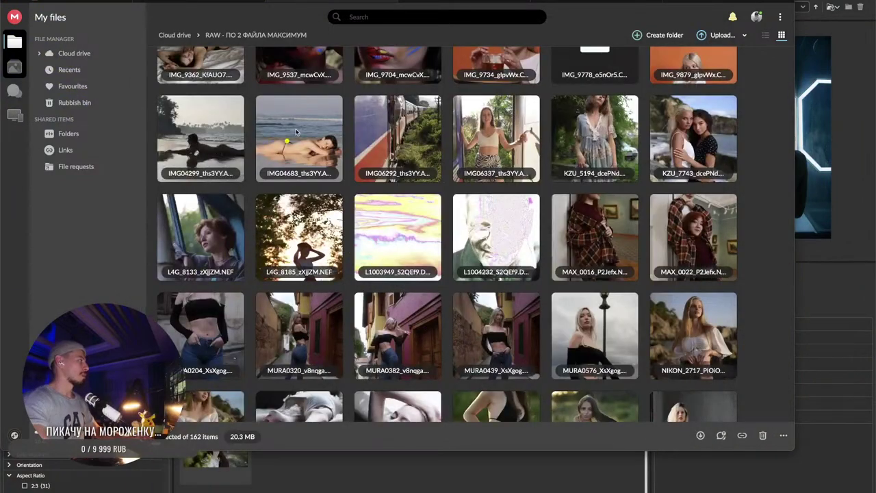
mouse_move(297, 96)
left_mouse_down()
mouse_move(279, 198)
mouse_move(314, 127)
mouse_move(301, 162)
mouse_move(320, 136)
left_mouse_up()
key("Escape")
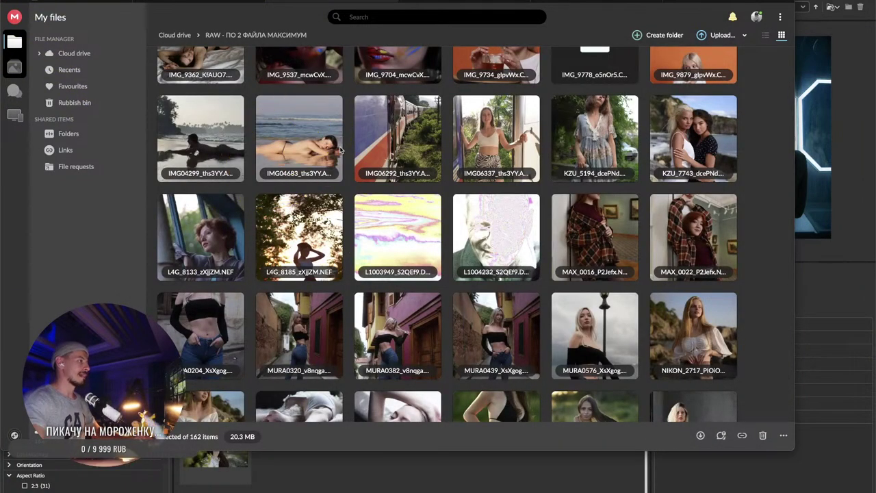
scroll(517, 234, "down", 5)
scroll(516, 234, "up", 3)
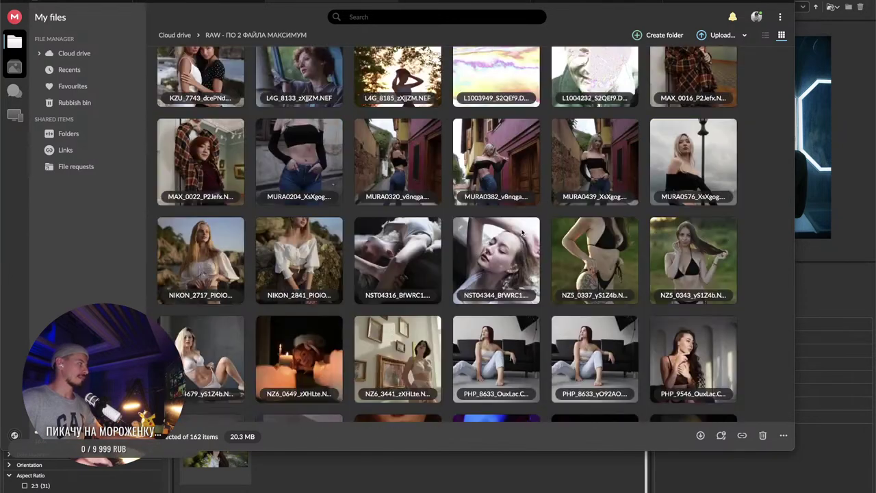
scroll(517, 234, "down", 1)
mouse_move(209, 219)
left_mouse_down()
mouse_move(199, 315)
mouse_move(181, 330)
left_mouse_up()
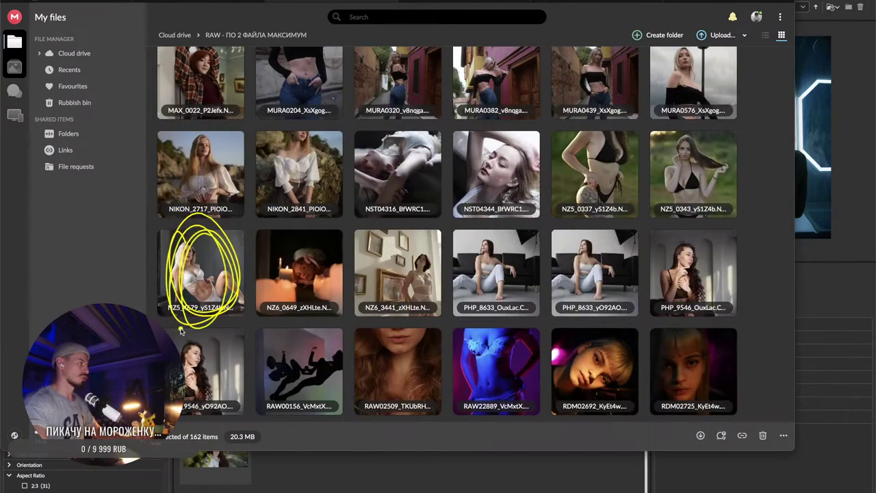
- Bring up the live stream's YouTube Studio page, minimize the browser, and move the donation alerts window lower
left_click(273, 1)
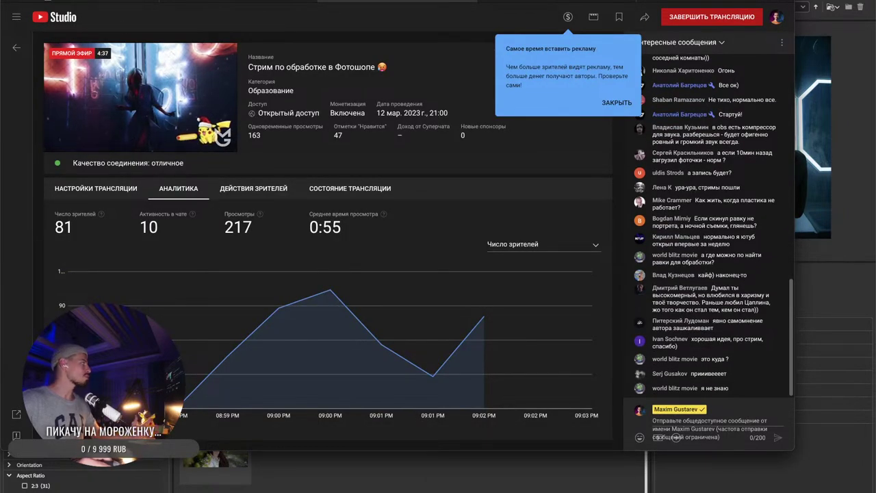
key("super+m")
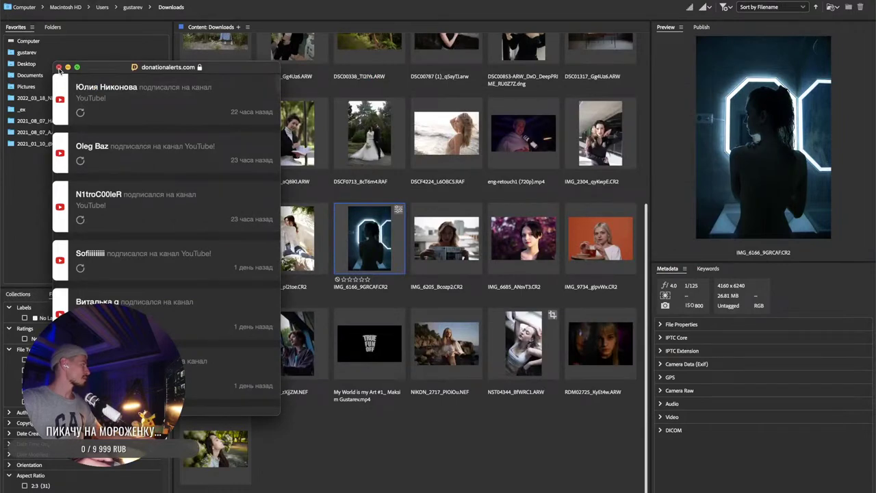
left_click_drag(75, 70, 113, 190)
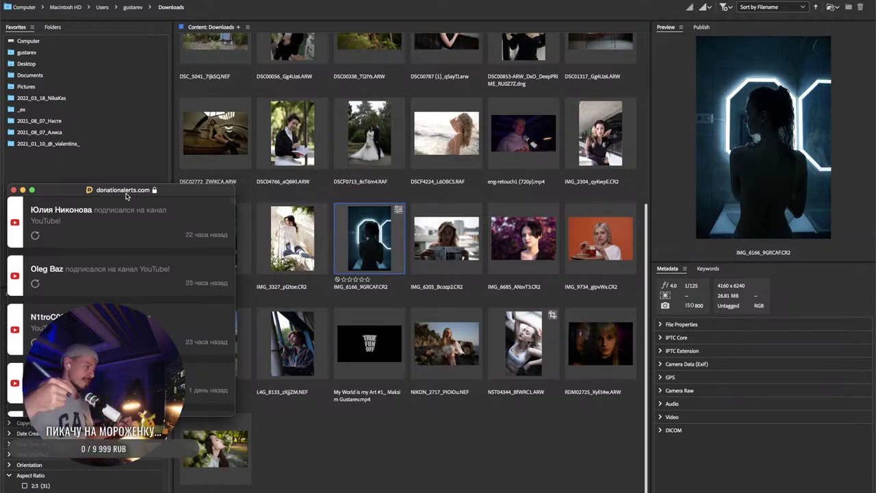
- Open the photo DSC01317_Gg4Uz6.ARW from the Downloads folder in Camera Raw
left_click(452, 457)
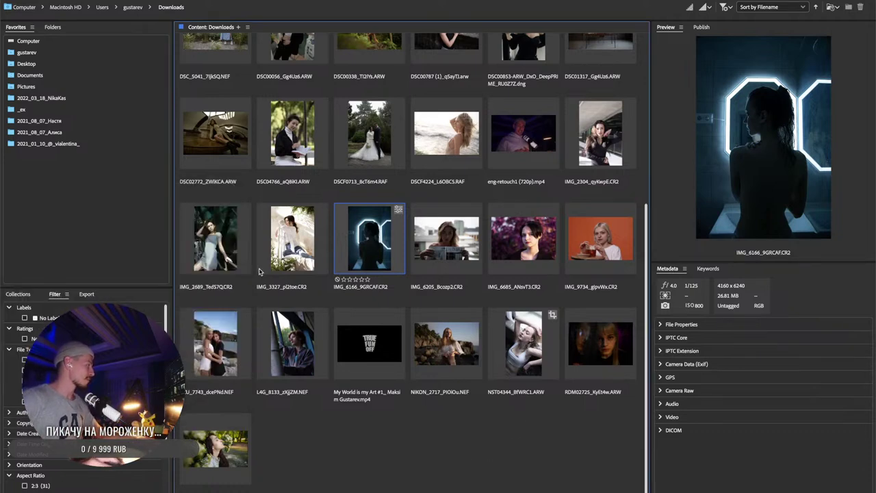
scroll(636, 351, "up", 5)
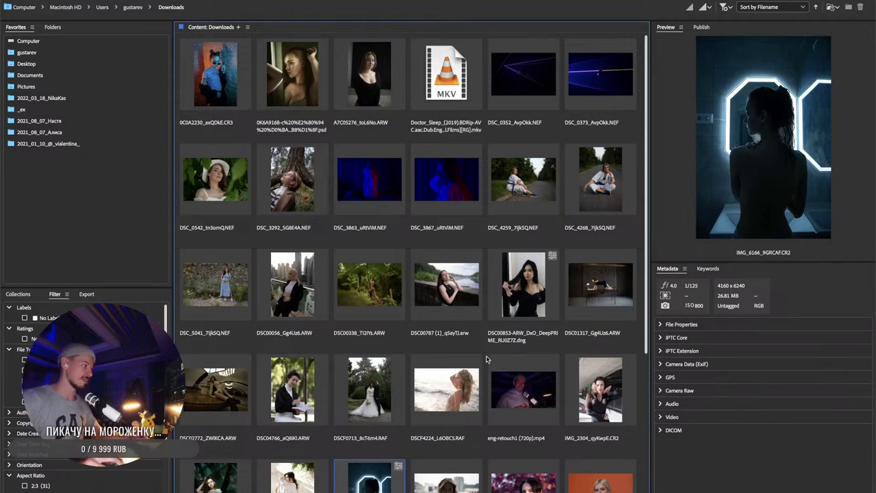
double_click(601, 296)
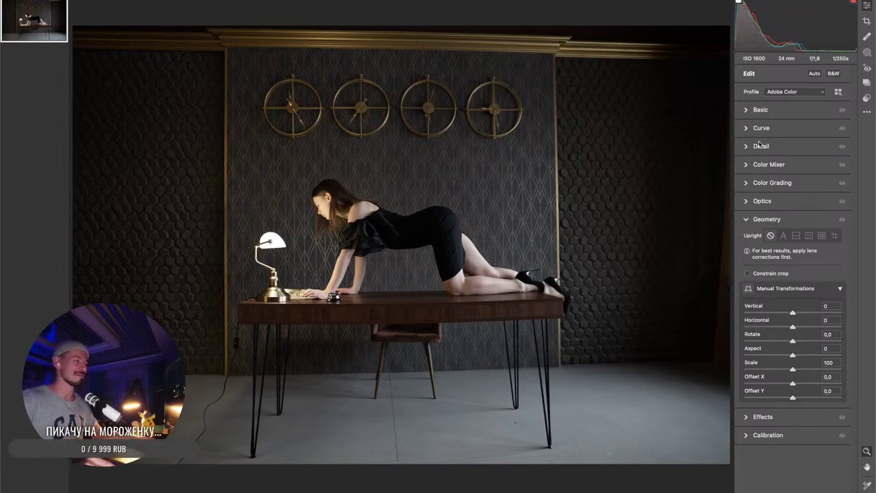
- Try the lens profile corrections with Vignette at 0 and Distortion at 200, switch them off, and return to Bridge
left_click(761, 201)
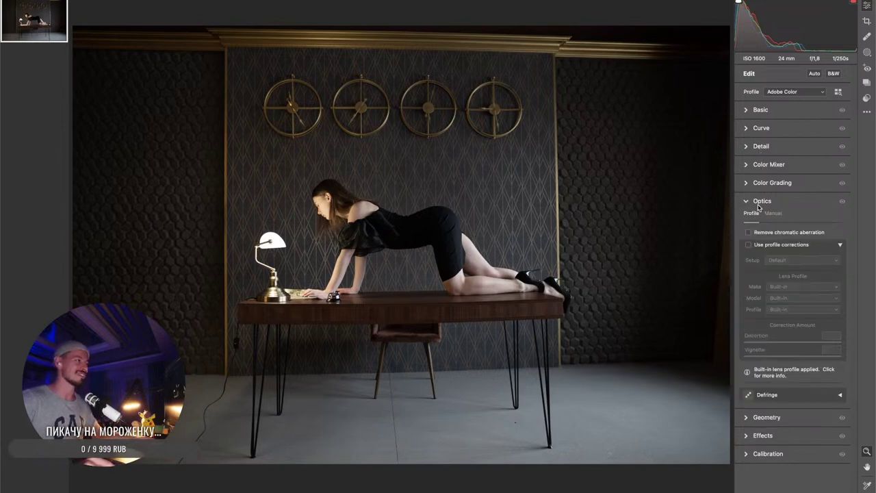
left_click(748, 245)
left_click_drag(750, 357, 744, 357)
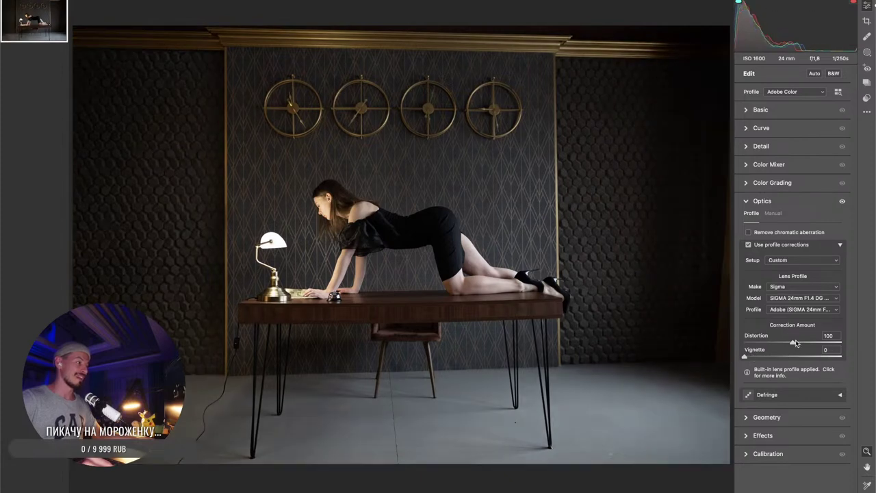
left_click_drag(792, 343, 873, 349)
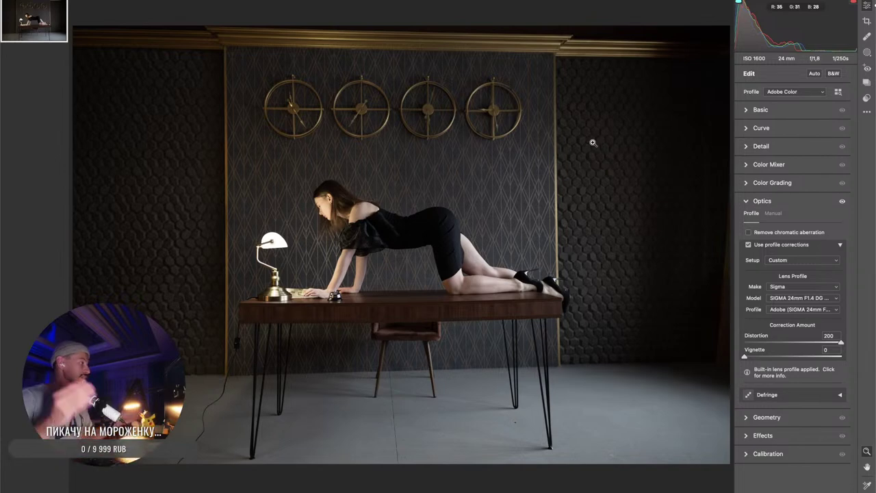
left_click(748, 245)
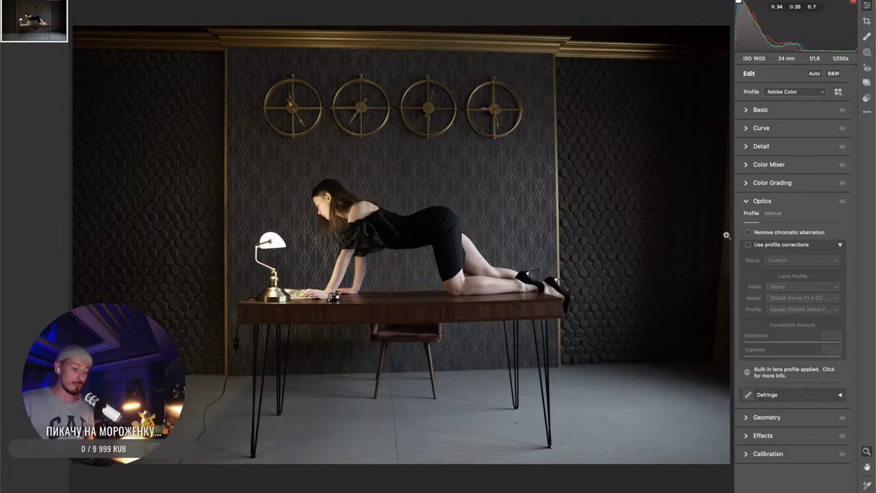
key("super+Tab")
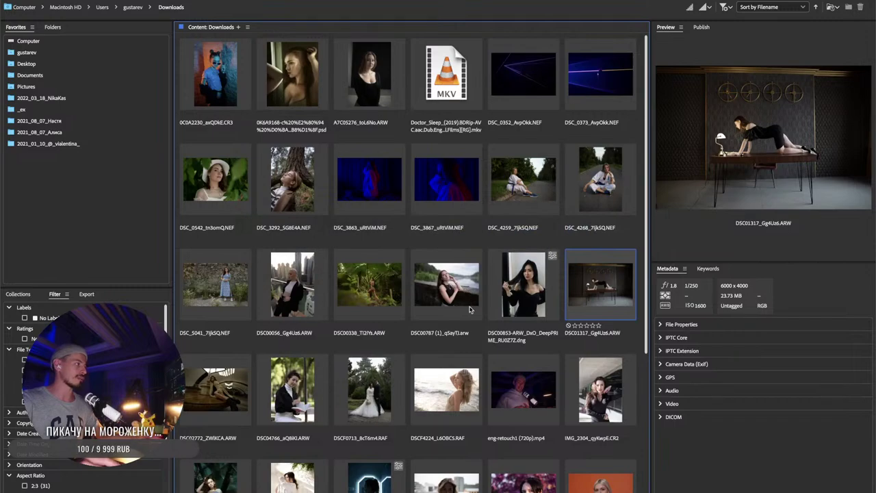
- Find the orange-background portrait IMG_9734_glpvWx.CR2 in the Downloads folder and open it in Camera Raw
scroll(470, 311, "down", 5)
scroll(471, 316, "up", 5)
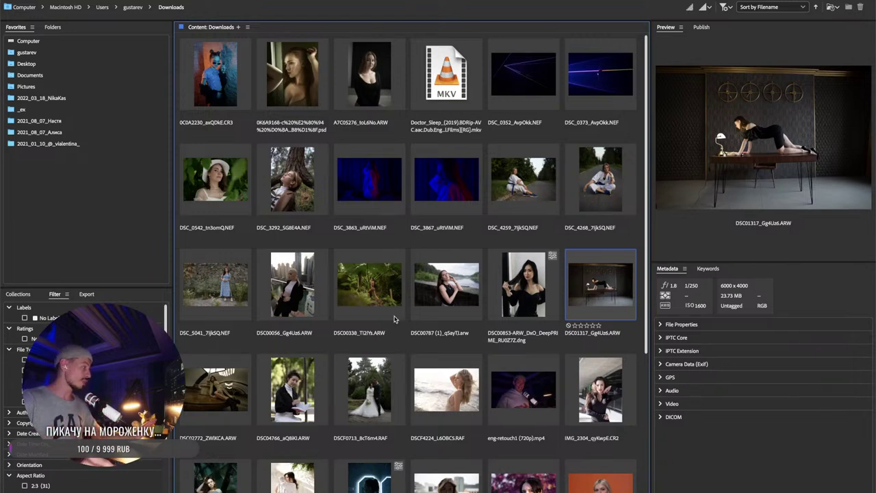
scroll(424, 219, "down", 5)
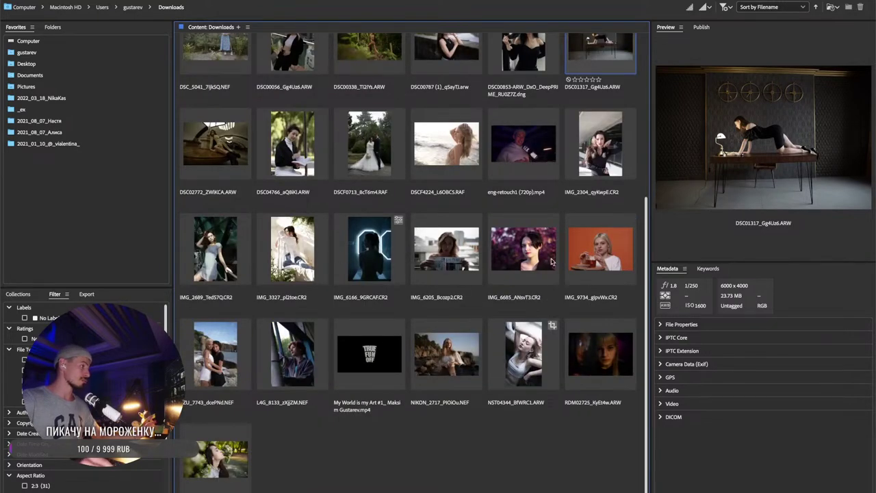
left_click(611, 255)
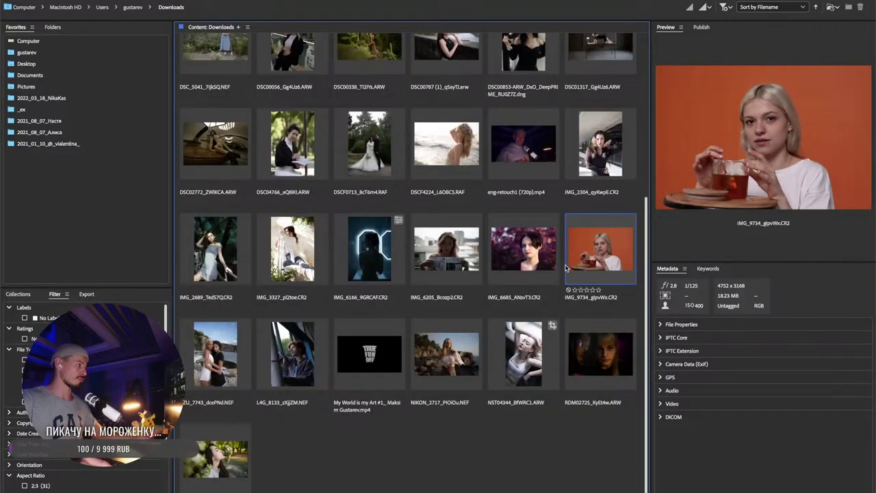
key("super+Tab")
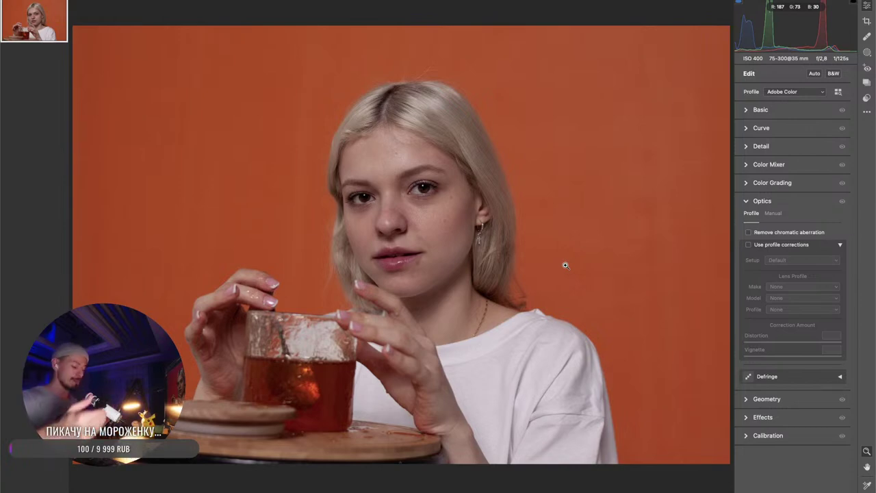
- Set the portrait's basic adjustments to Temperature 5150, Exposure +0.30 and Contrast +4
left_click(755, 109)
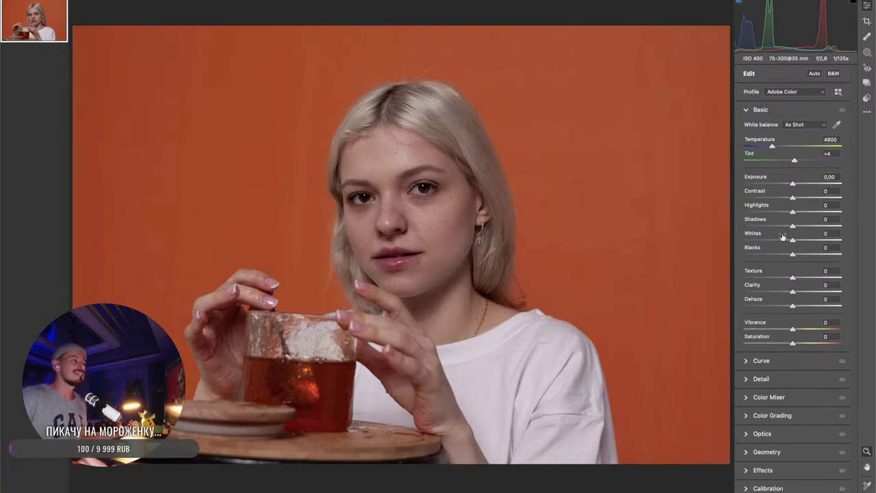
left_click_drag(772, 147, 775, 149)
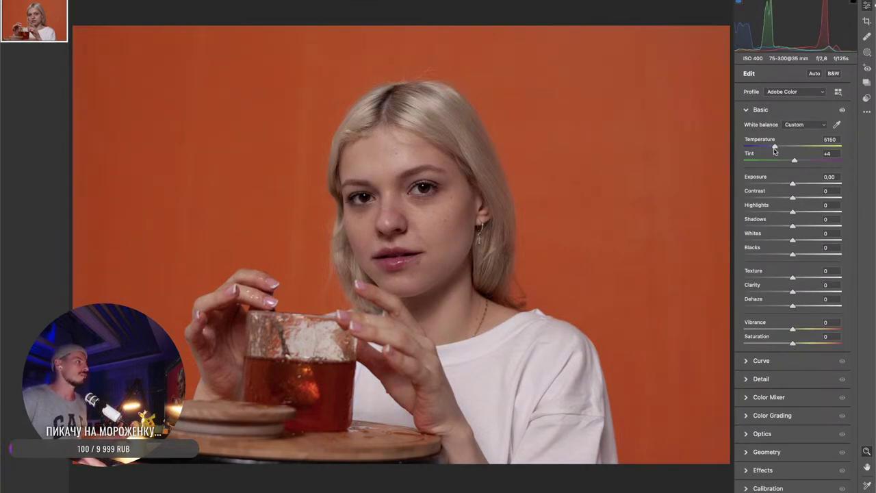
left_click_drag(792, 183, 795, 185)
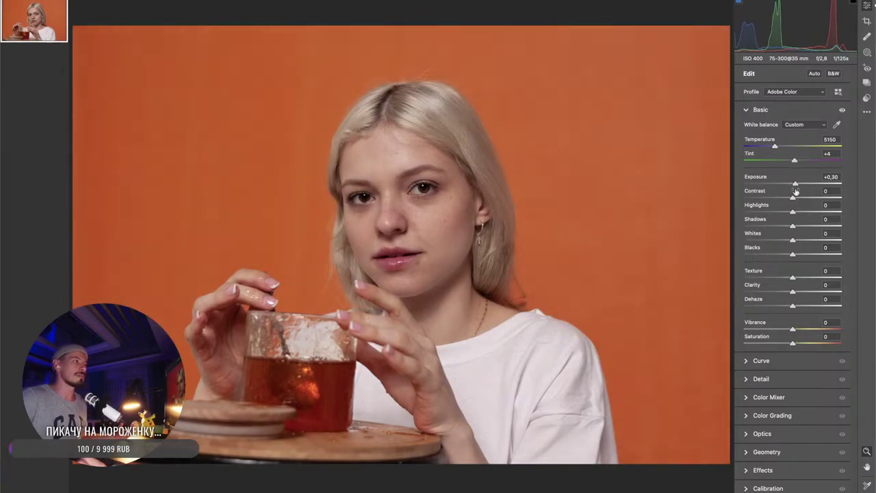
left_click_drag(791, 199, 794, 199)
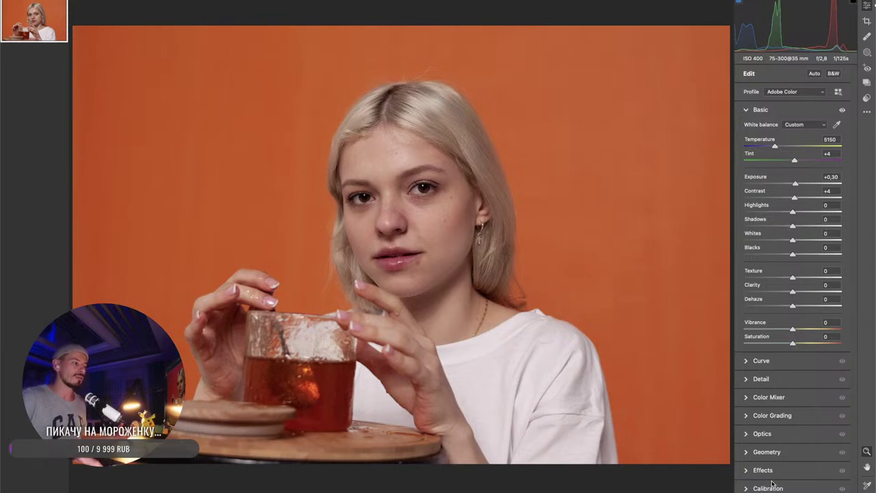
- Shape an S-shaped point curve with points at input 66, output 60 and input 187, output 194, and open the portrait in Photoshop
left_click(764, 398)
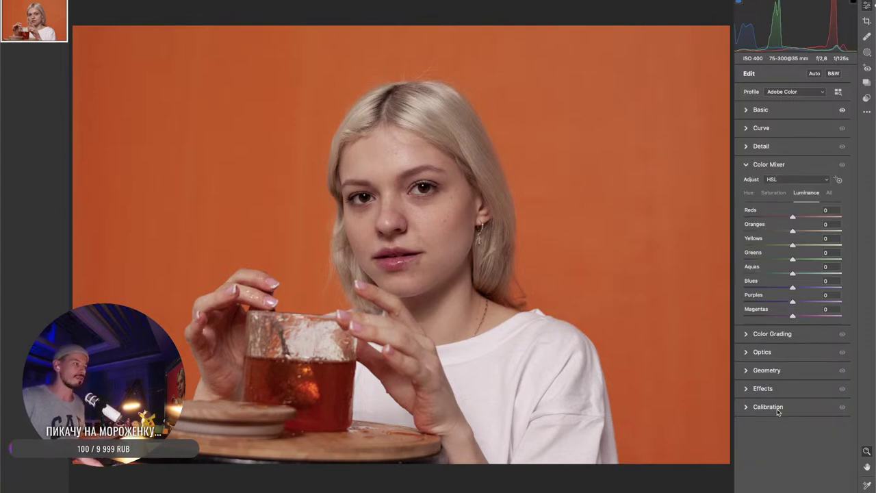
left_click(760, 128)
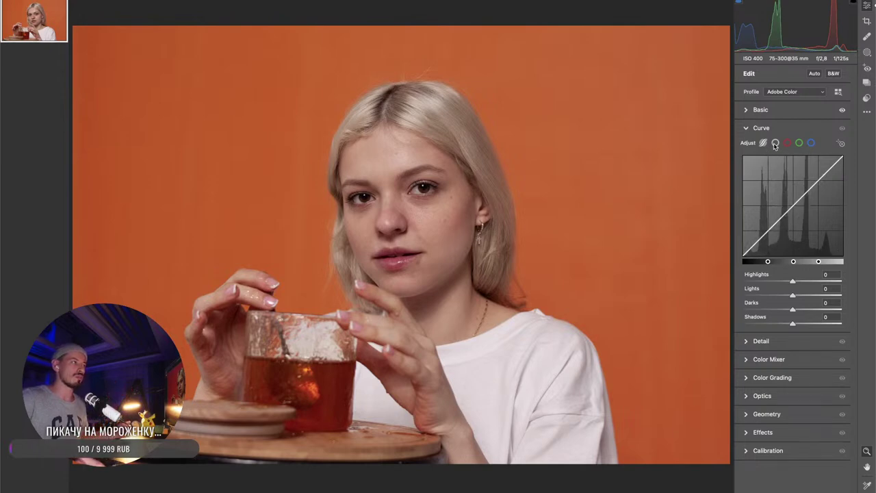
left_click(775, 142)
left_click(768, 233)
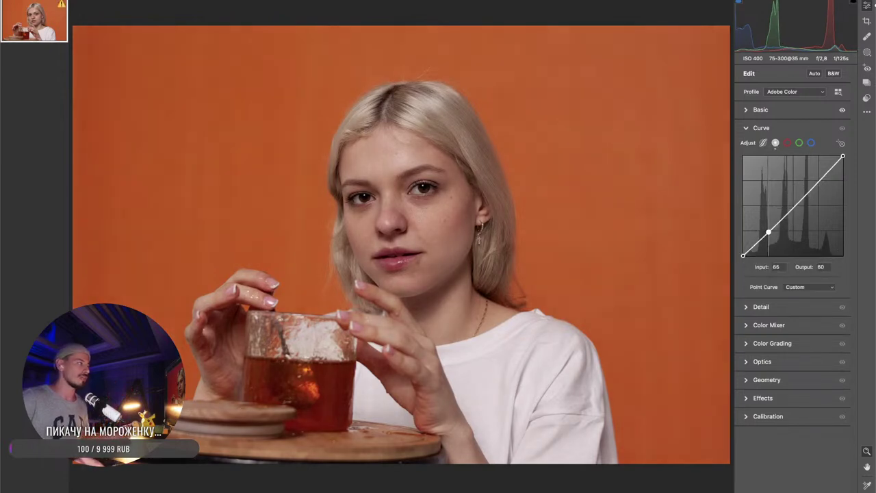
left_click(817, 180)
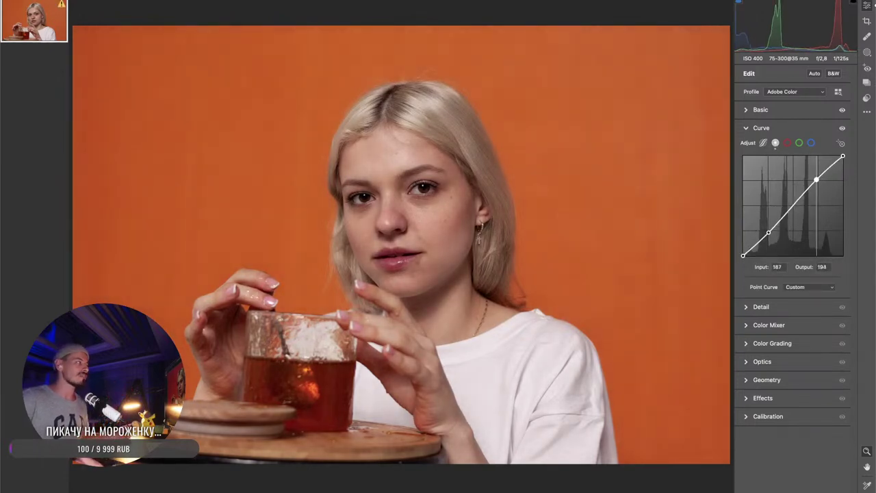
left_click(768, 233)
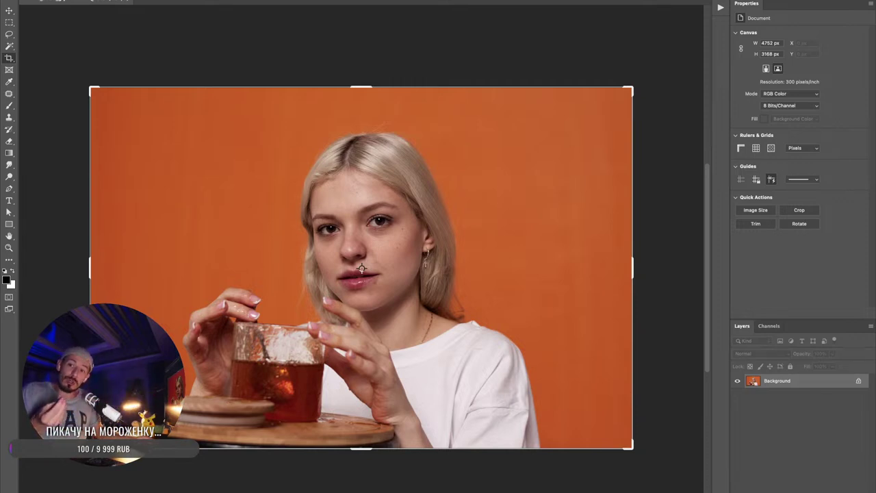
- Close the portrait document without saving it and switch back to Bridge
key("super+w")
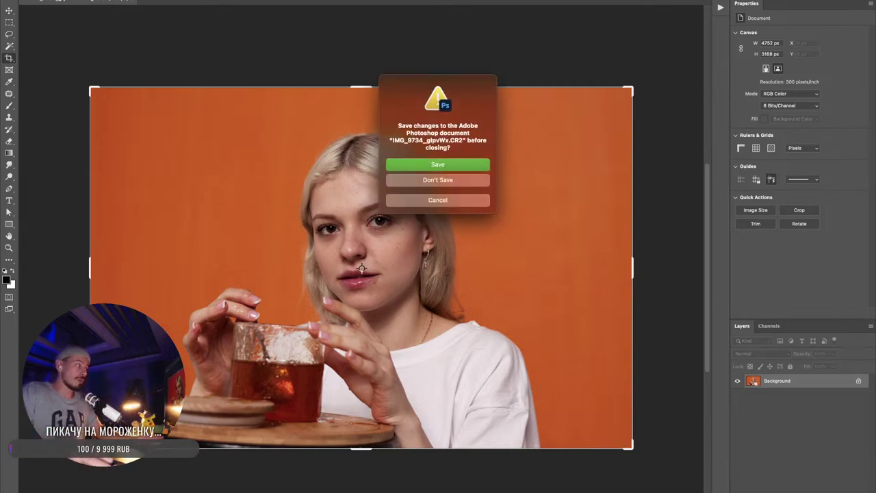
left_click(434, 181)
key("super+Tab")
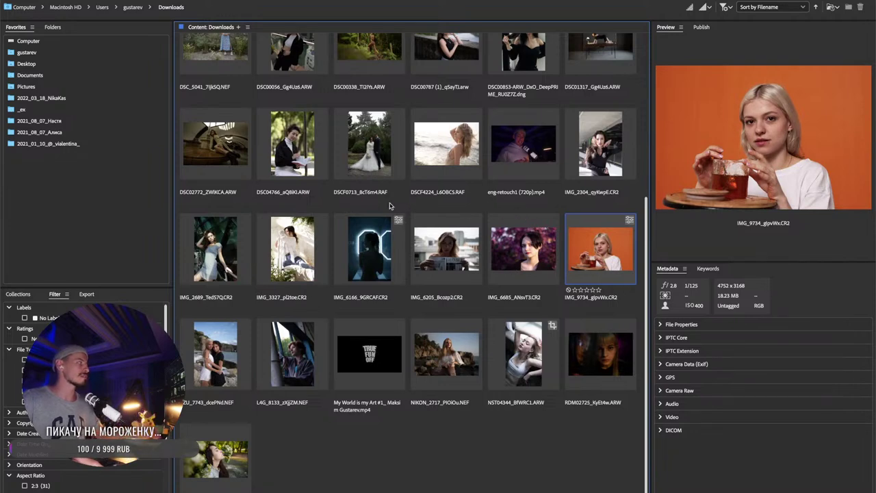
- Preview the photo of the two women by the sea full screen, and step through the neighbouring photos to NST04344_BfWRC1.ARW
left_click(221, 352)
key("space")
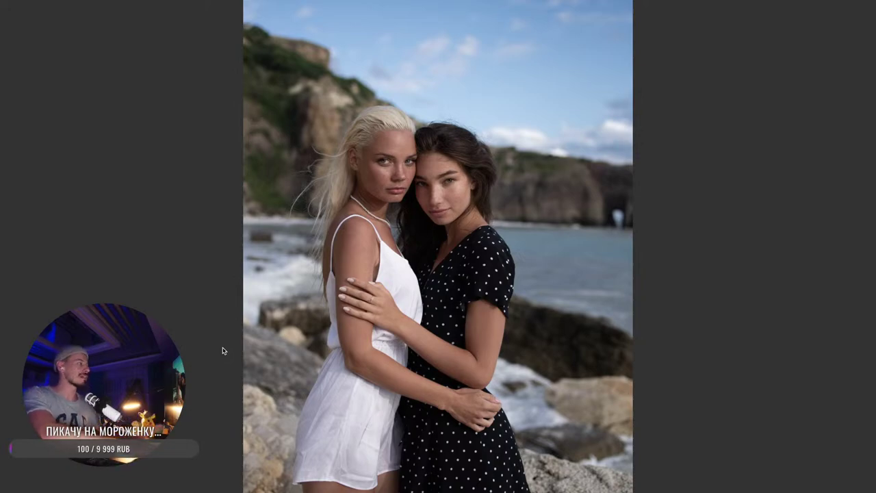
key("Right")
key("space")
key("Left")
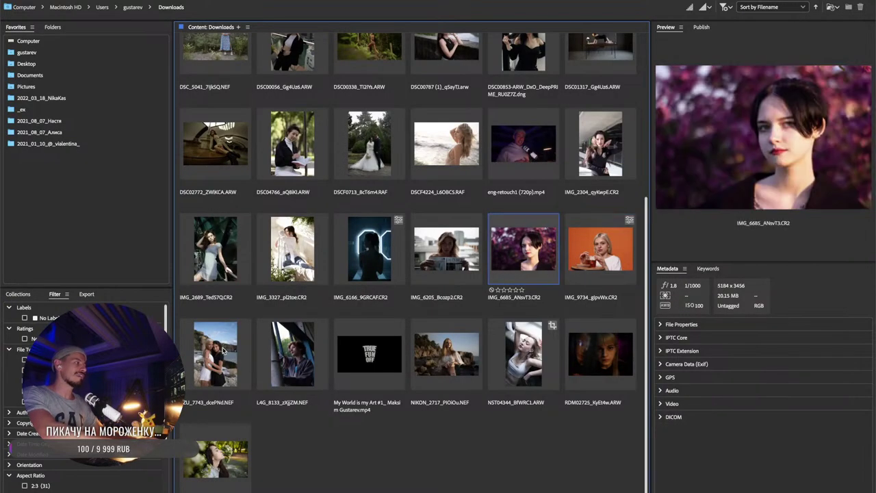
key("Down")
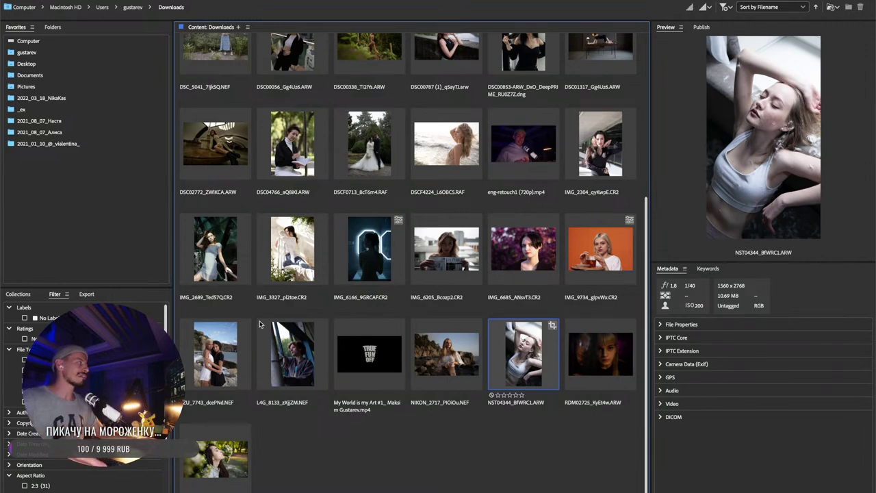
- Minimize Bridge, select the column of screenshots on the desktop and preview them with Quick Look
key("super+m")
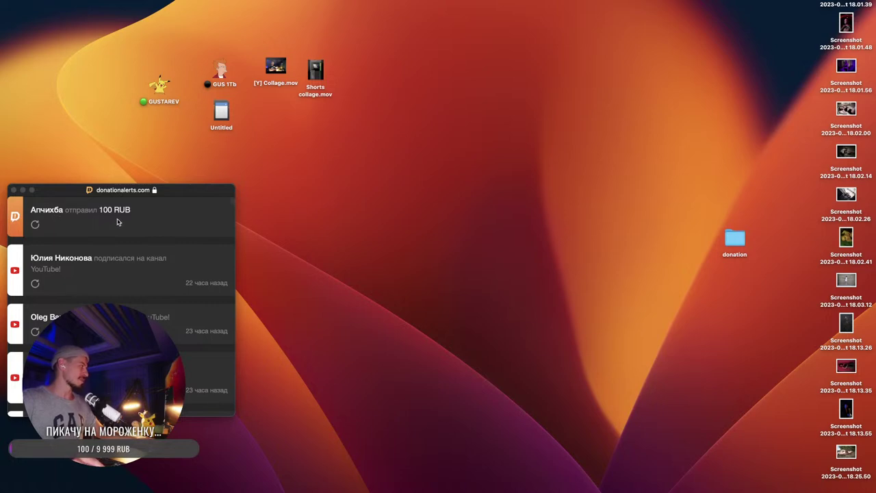
left_click_drag(818, 1, 857, 468)
key("space")
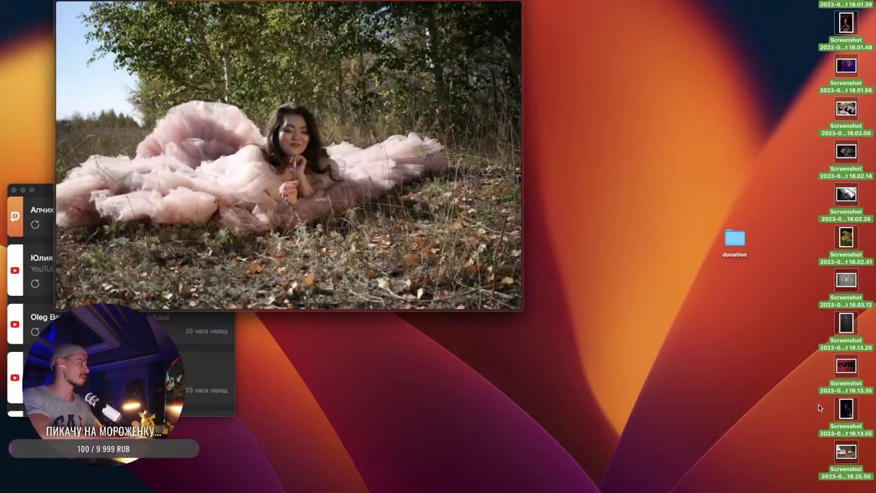
left_click_drag(289, 3, 500, 83)
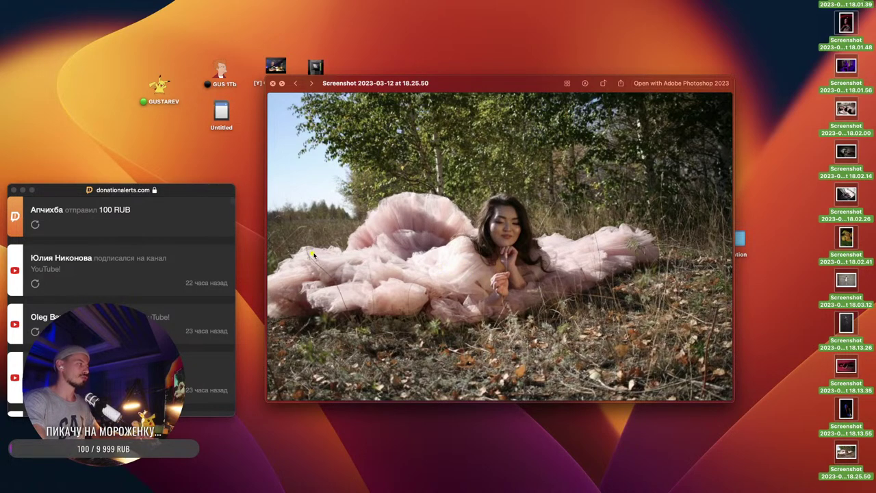
mouse_move(313, 253)
left_mouse_down()
mouse_move(354, 314)
mouse_move(437, 325)
mouse_move(531, 324)
mouse_move(629, 289)
mouse_move(635, 234)
mouse_move(530, 237)
mouse_move(464, 193)
mouse_move(395, 196)
left_mouse_up()
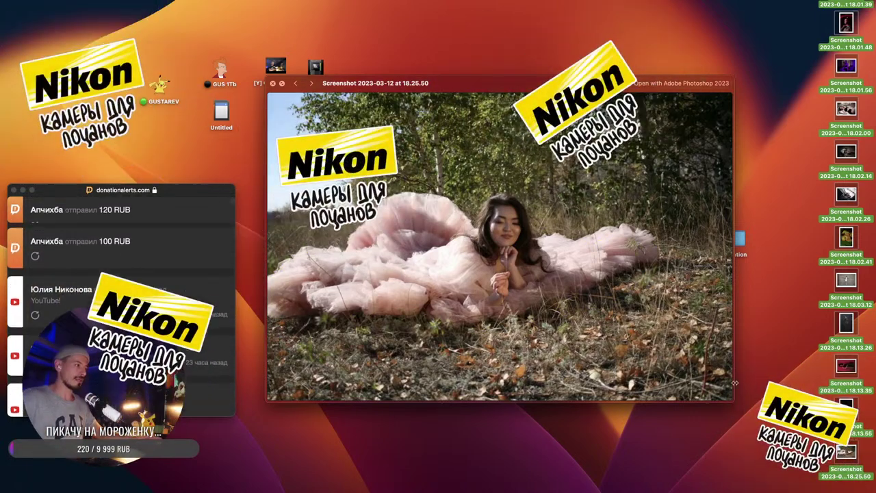
left_click_drag(737, 402, 768, 429)
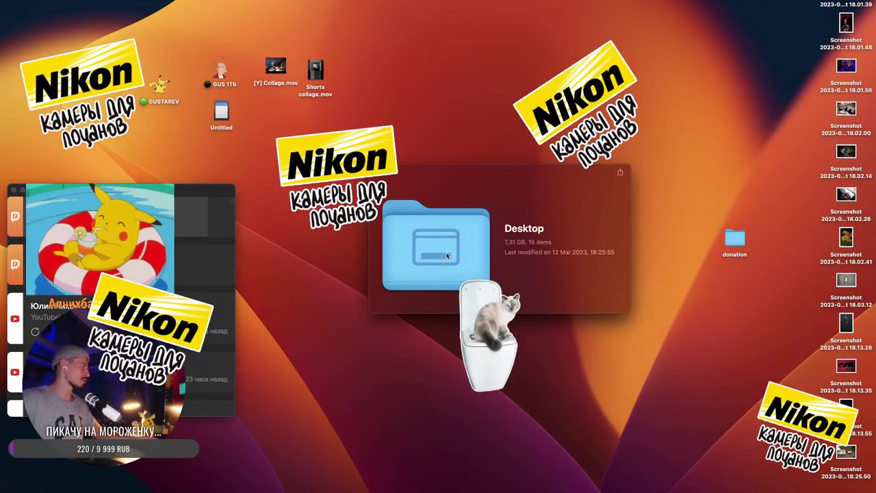
key("space")
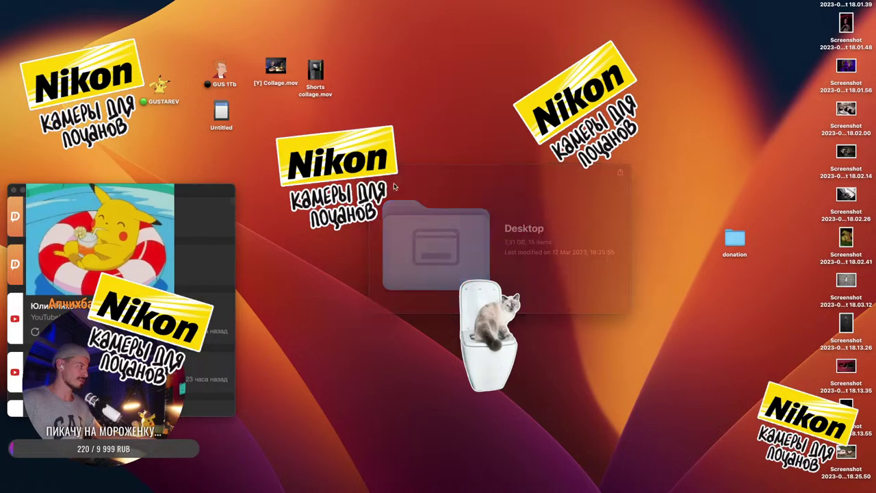
- Preview only the 18.25.50 screenshot with Quick Look and enlarge the preview to nearly the full height of the desktop
left_click(846, 450)
key("space")
left_click_drag(735, 405, 851, 472)
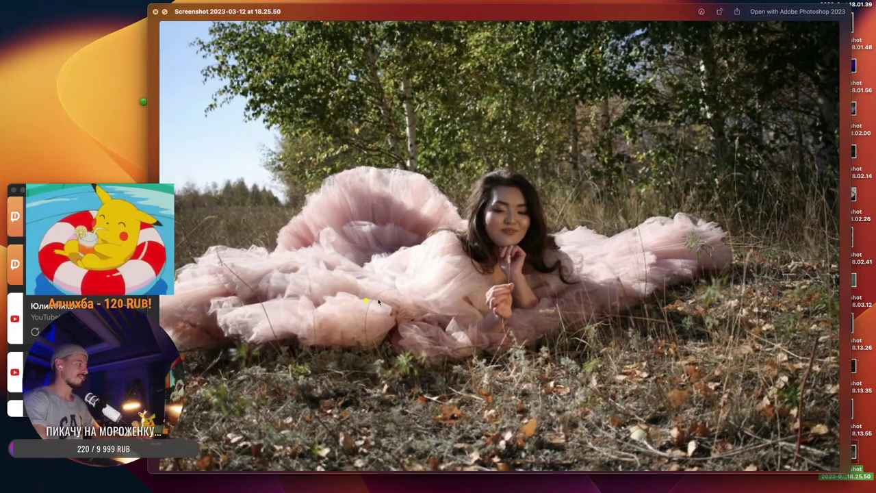
- Mark the woman's hands and the side of her face with yellow annotation strokes, and clear the drawing
left_click_drag(428, 211, 455, 284)
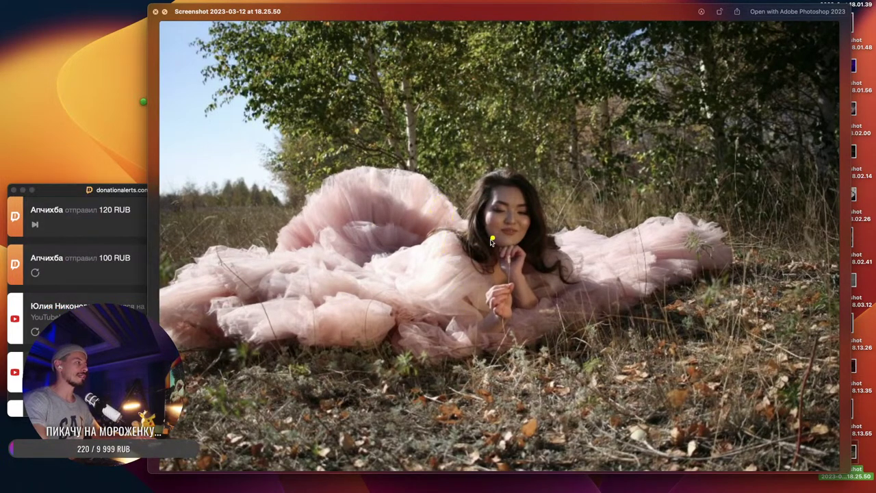
mouse_move(488, 245)
left_mouse_down()
mouse_move(501, 250)
mouse_move(408, 272)
mouse_move(444, 285)
left_mouse_up()
left_click_drag(463, 256, 479, 305)
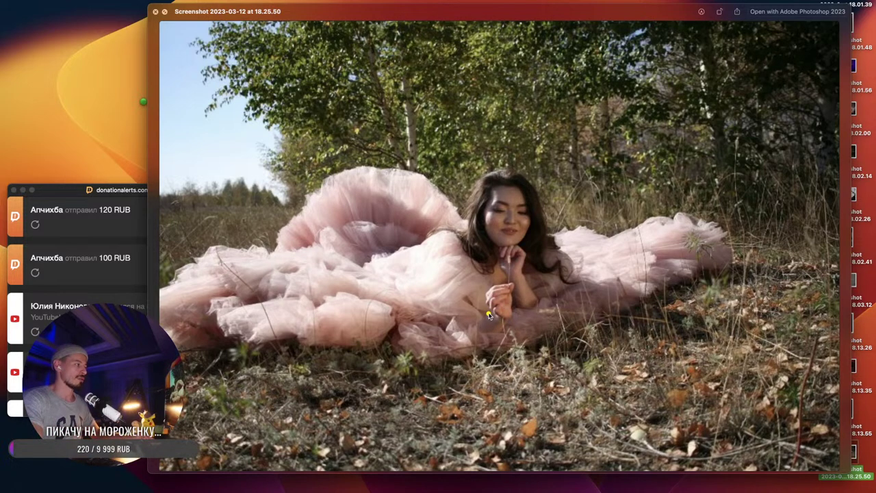
mouse_move(488, 315)
left_mouse_down()
mouse_move(503, 326)
mouse_move(488, 340)
mouse_move(500, 310)
mouse_move(487, 327)
mouse_move(511, 309)
mouse_move(509, 289)
mouse_move(513, 298)
left_mouse_up()
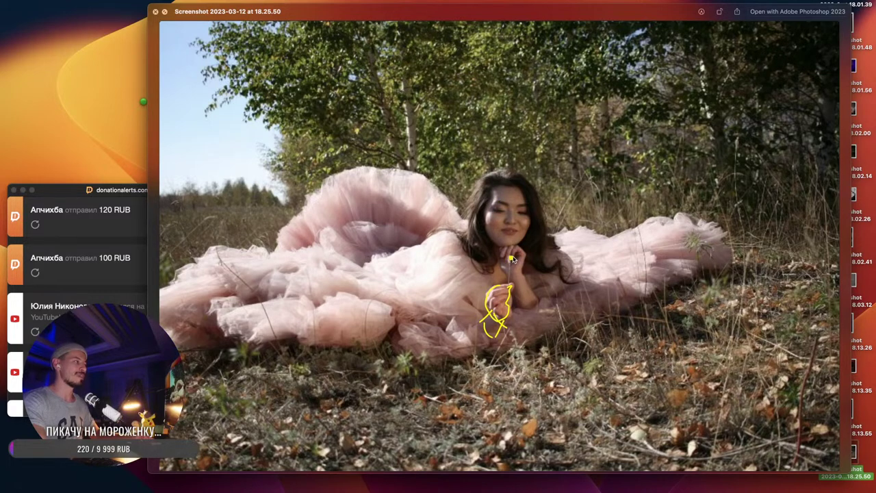
left_click_drag(514, 260, 504, 271)
mouse_move(487, 219)
left_mouse_down()
mouse_move(488, 241)
mouse_move(518, 252)
left_mouse_up()
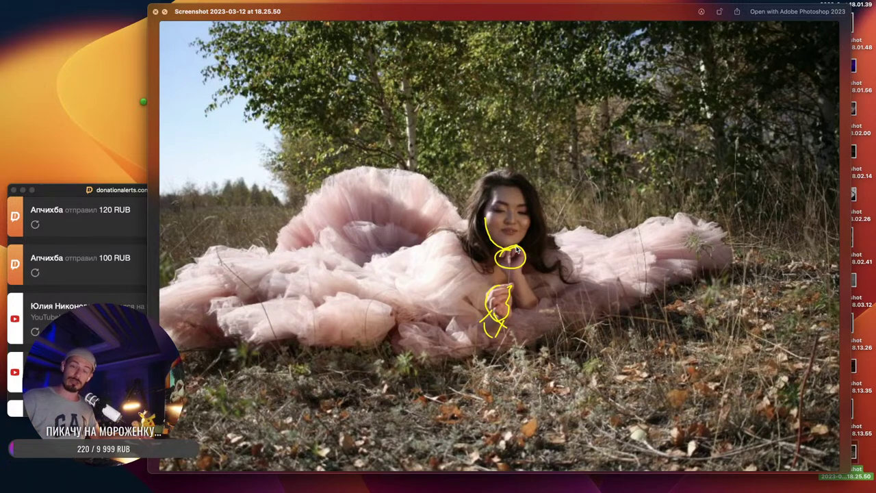
mouse_move(483, 198)
left_mouse_down()
mouse_move(534, 220)
mouse_move(474, 228)
left_mouse_up()
key("Escape")
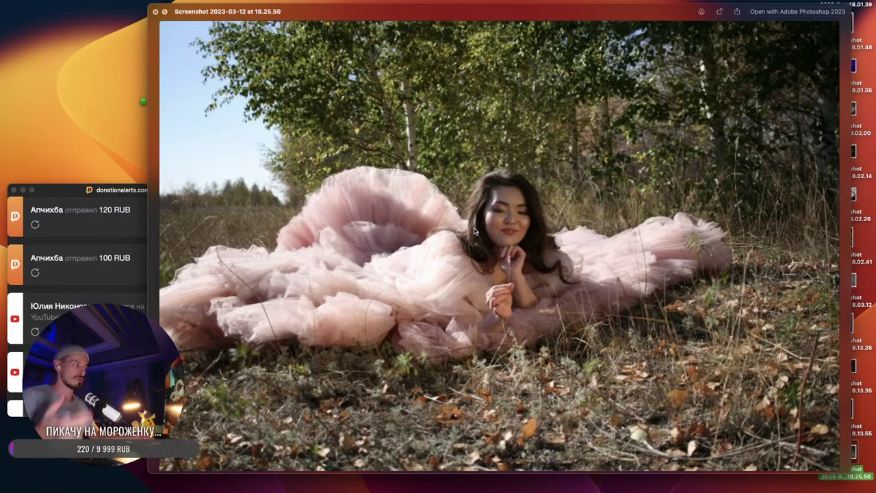
- Circle the woman's face and the ground beside the dress in yellow, and add arrows pointing at the dress and the trees
key("ctrl+a")
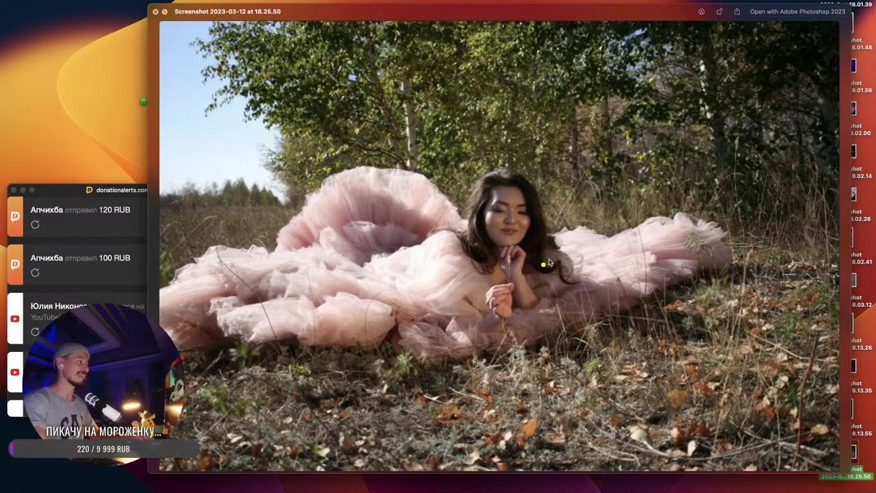
mouse_move(800, 229)
left_mouse_down()
mouse_move(742, 296)
mouse_move(737, 236)
mouse_move(670, 227)
mouse_move(691, 255)
left_mouse_up()
mouse_move(509, 223)
left_mouse_down()
mouse_move(519, 228)
mouse_move(498, 226)
left_mouse_up()
left_click(520, 234)
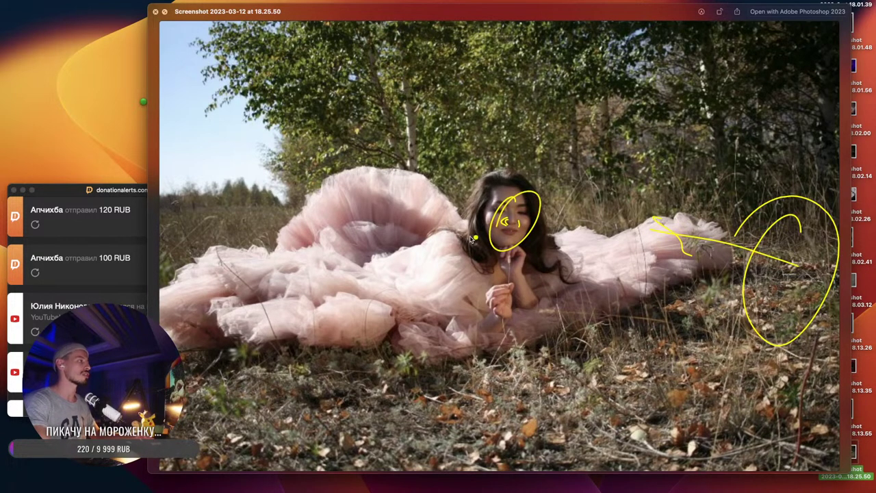
left_click_drag(246, 97, 332, 141)
left_click_drag(321, 124, 298, 147)
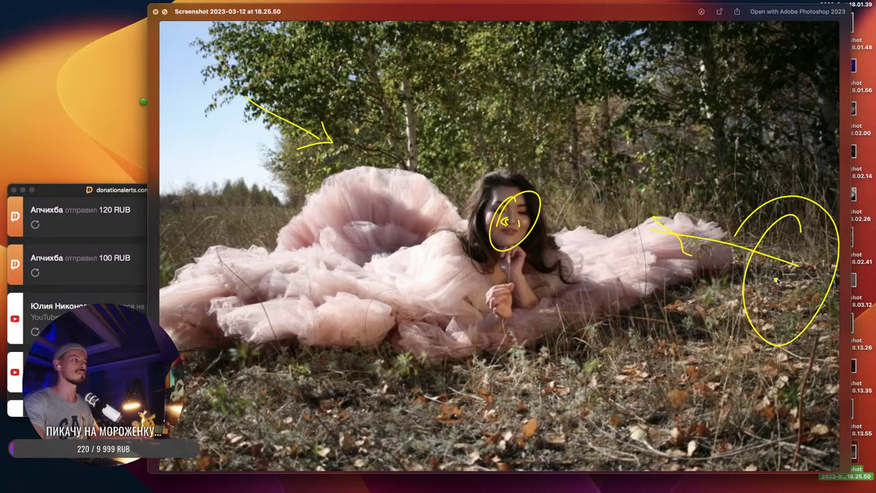
left_click(722, 269)
mouse_move(787, 287)
left_mouse_down()
mouse_move(706, 276)
mouse_move(708, 291)
left_mouse_up()
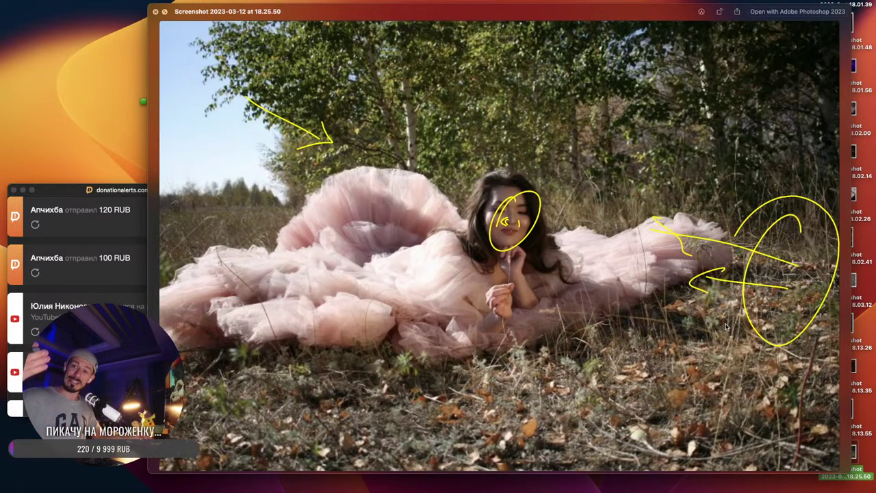
- Circle the sky and tree area and the dress's shaded fold, add an arrow onto the dress, and clear all annotations
mouse_move(274, 37)
left_mouse_down()
mouse_move(290, 280)
mouse_move(221, 133)
left_mouse_up()
mouse_move(241, 218)
left_mouse_down()
mouse_move(302, 264)
mouse_move(277, 263)
left_mouse_up()
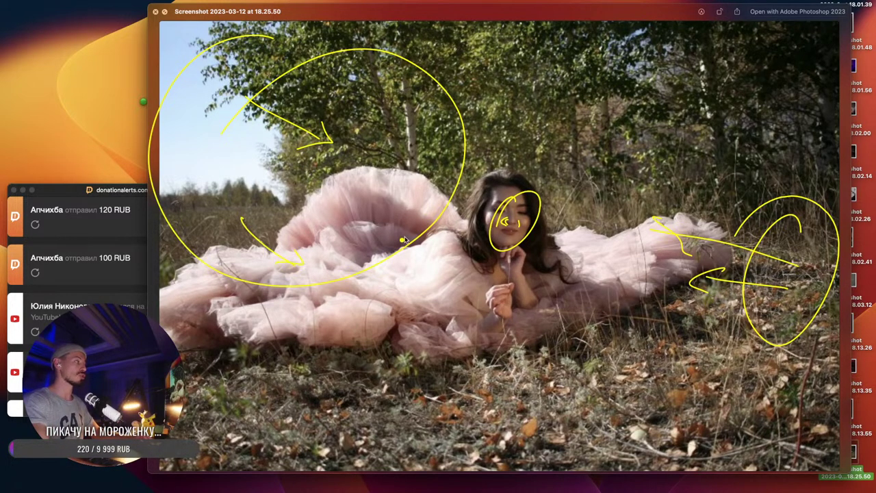
mouse_move(370, 199)
left_mouse_down()
mouse_move(388, 191)
mouse_move(391, 238)
left_mouse_up()
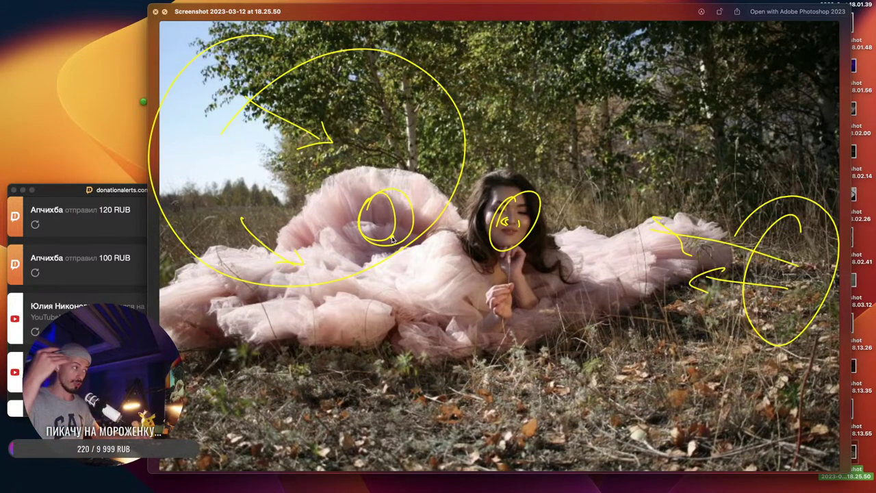
left_click_drag(527, 203, 492, 224)
key("Escape")
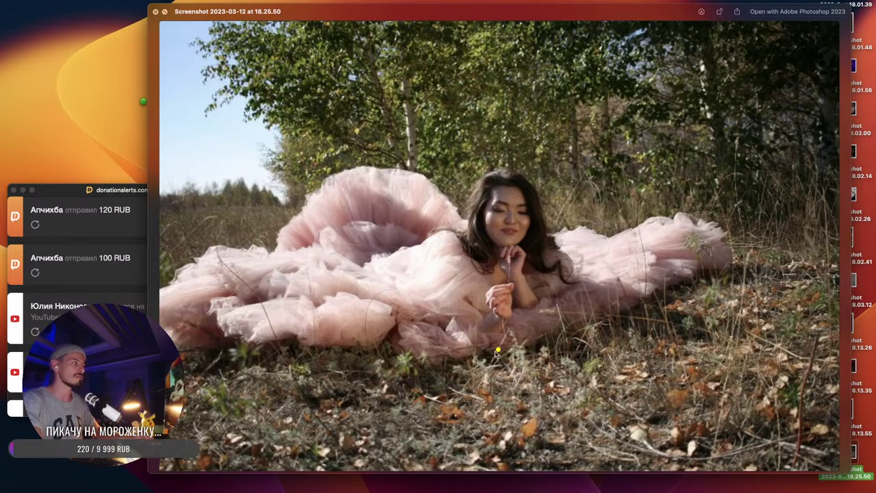
- Check the latest message in the donation alerts window, and close the preview of the pink-dress photo
mouse_move(294, 370)
left_mouse_down()
mouse_move(371, 402)
mouse_move(692, 404)
mouse_move(701, 388)
left_mouse_up()
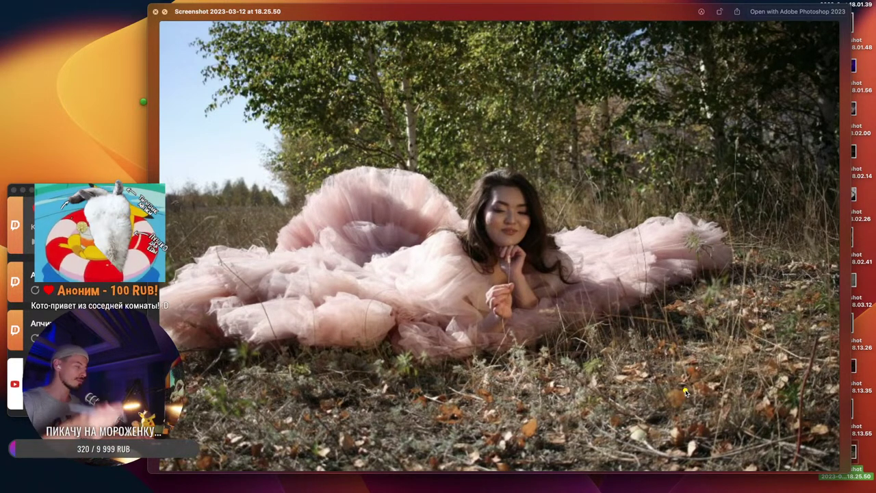
left_click(100, 255)
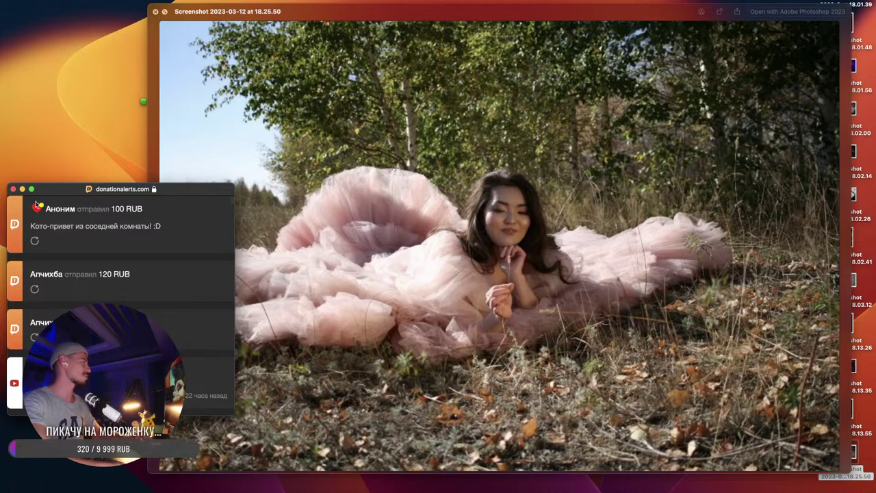
left_click(533, 305)
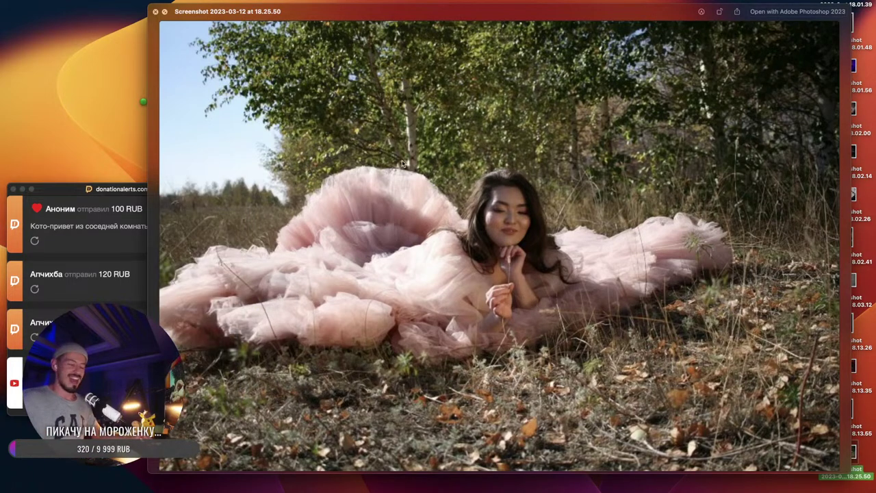
left_click(156, 12)
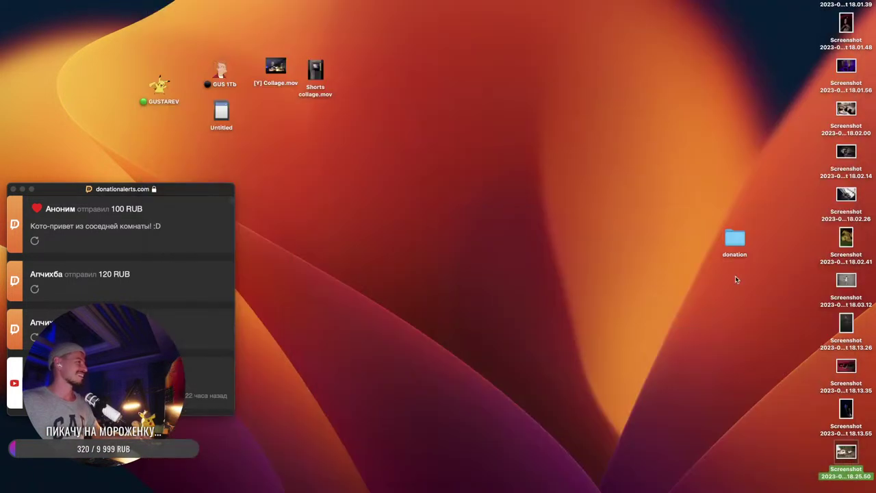
- Step through the previews of the 18.13.55 to 18.03.12 screenshots, return to 18.13.26 and move its preview to the middle of the desktop
double_click(845, 412)
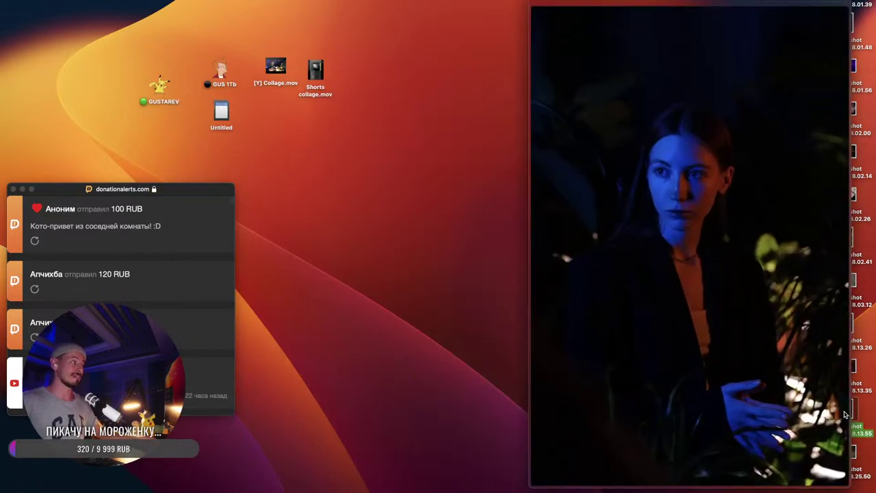
key("Up")
key("Down")
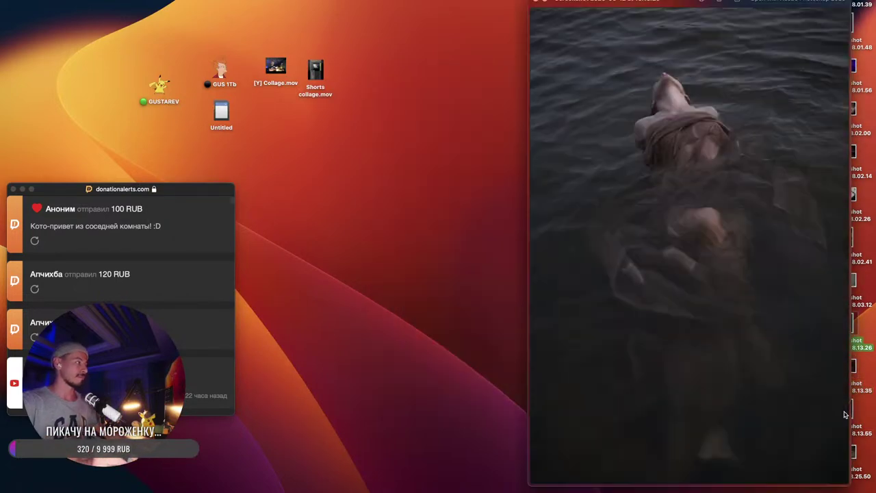
key("Up")
key("Up")
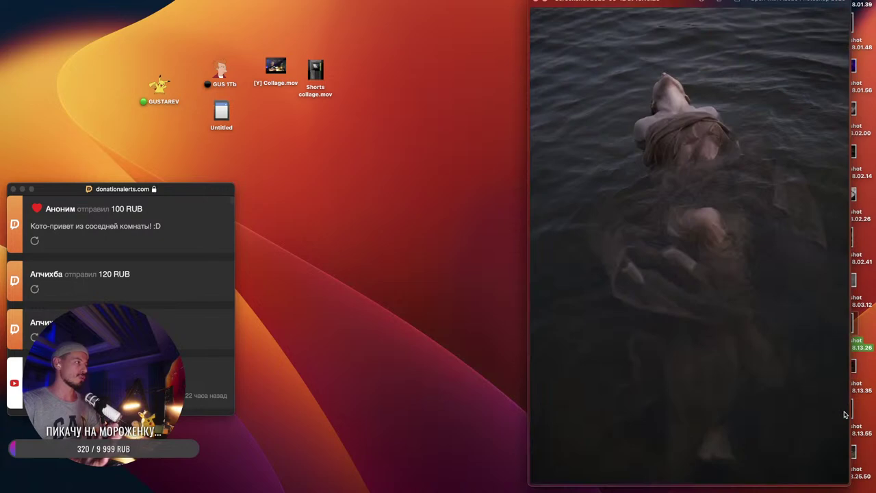
key("Up")
key("Down")
key("Up")
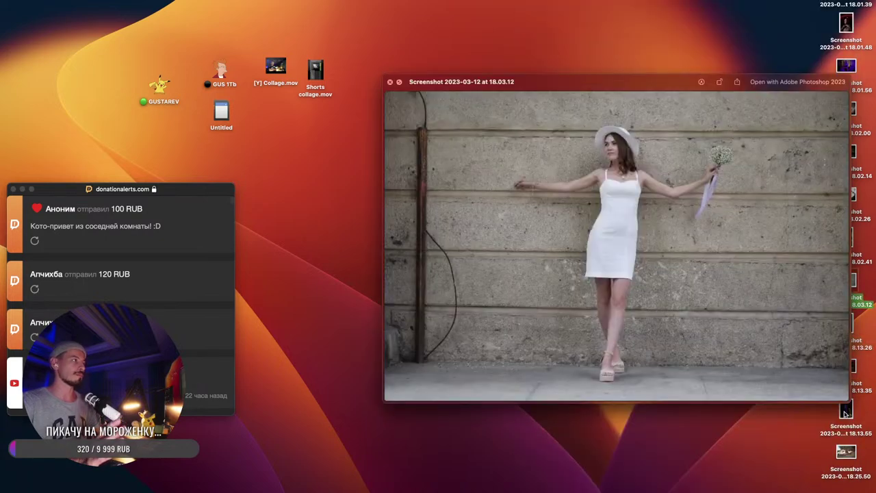
key("Down")
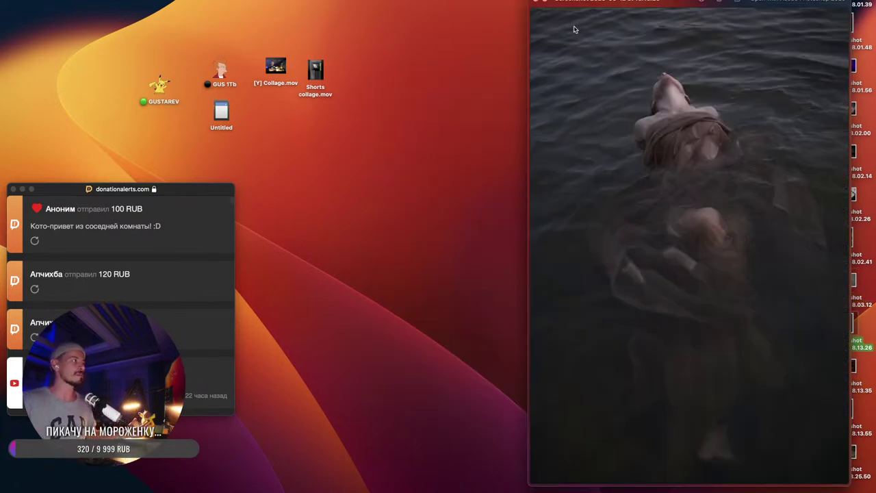
left_click_drag(626, 6, 424, 20)
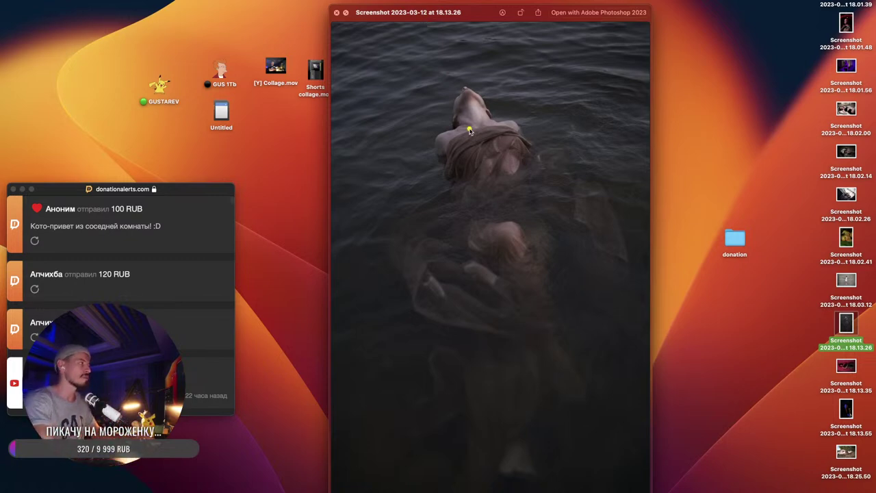
- Mark the neck edges and waist of the figure in the water with yellow strokes, and close the preview
mouse_move(499, 79)
left_mouse_down()
mouse_move(601, 199)
mouse_move(495, 111)
mouse_move(456, 111)
mouse_move(470, 89)
left_mouse_up()
mouse_move(457, 122)
left_mouse_down()
mouse_move(469, 104)
mouse_move(457, 134)
left_mouse_up()
mouse_move(486, 109)
left_mouse_down()
mouse_move(495, 125)
mouse_move(456, 130)
left_mouse_up()
left_click_drag(489, 107, 499, 124)
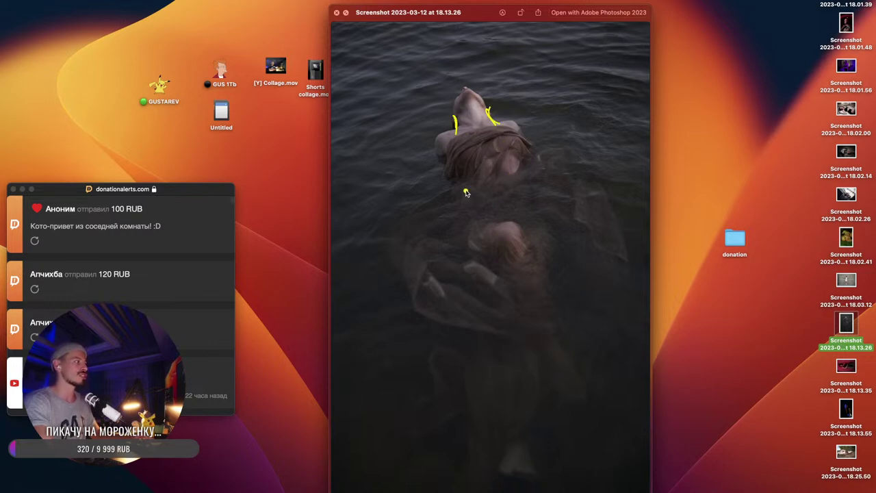
left_click_drag(467, 190, 470, 215)
left_click_drag(518, 185, 528, 214)
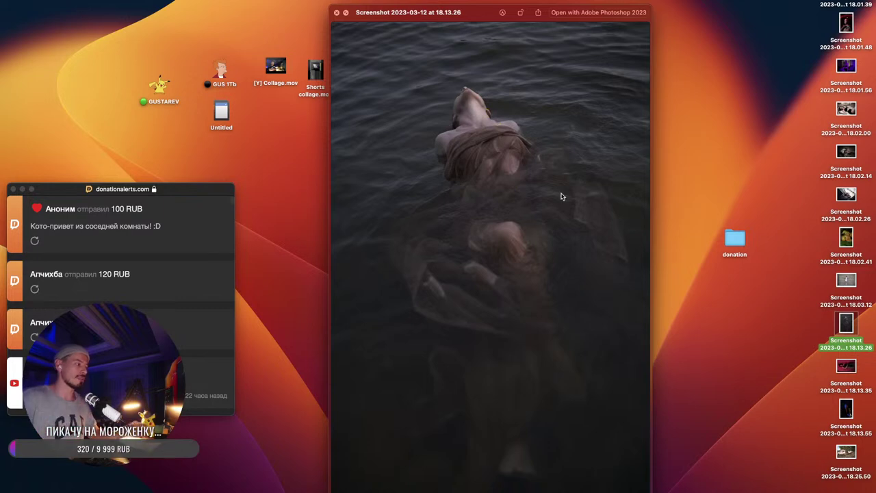
key("space")
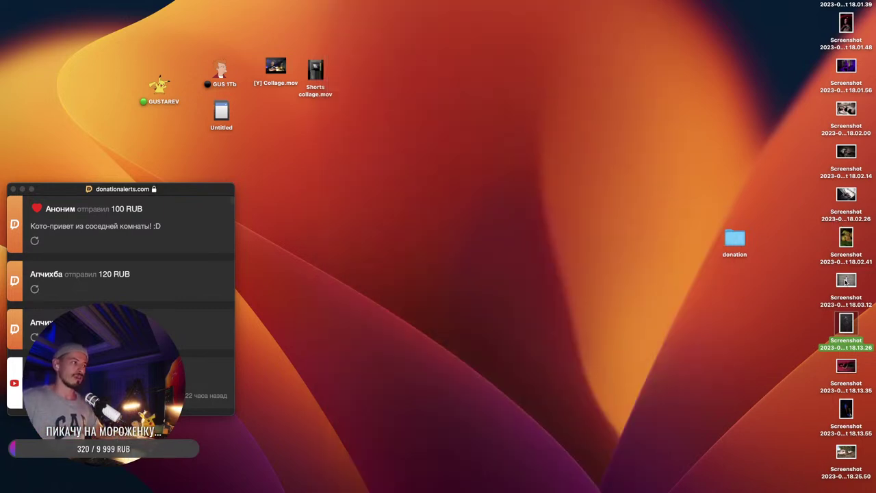
- Preview the 18.03.12 screenshot of the woman in the white dress and point out the wall on both sides of her
left_click(846, 280)
key("space")
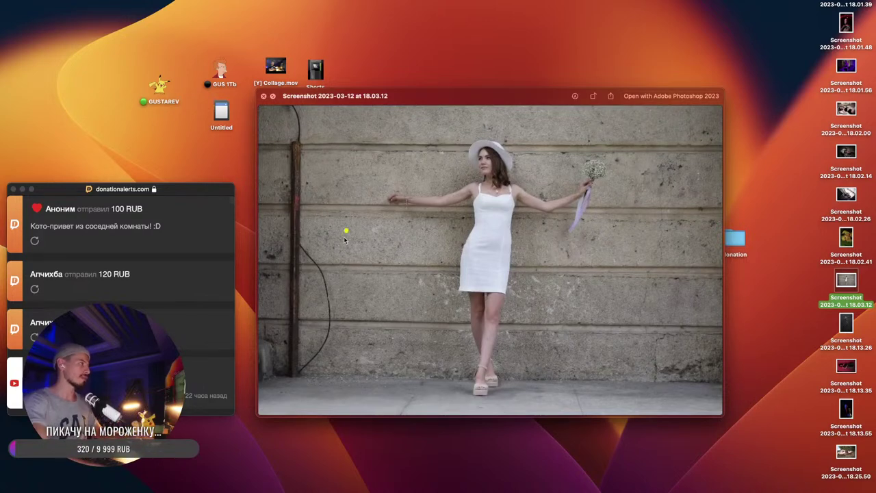
left_click_drag(373, 212, 448, 368)
left_click_drag(597, 308, 656, 354)
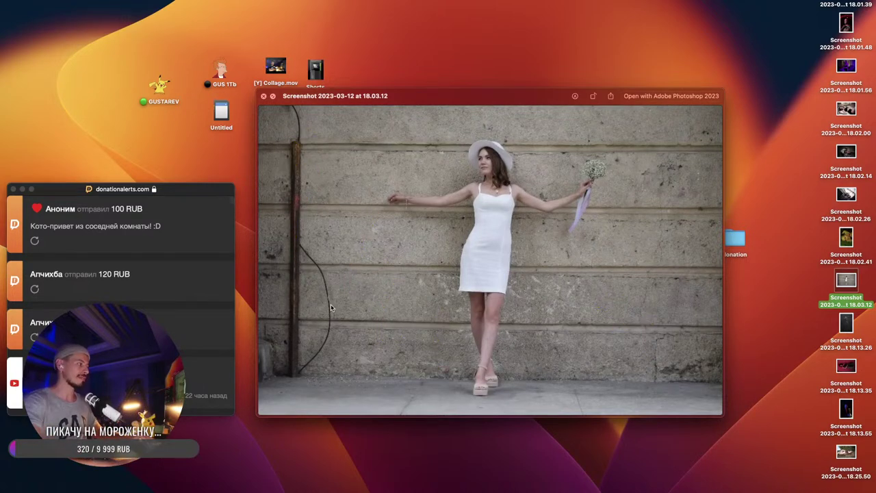
key("space")
- Preview the 18.02.41 screenshot of the reclining woman and point out the dark background above her raised hand
left_click(869, 258)
key("space")
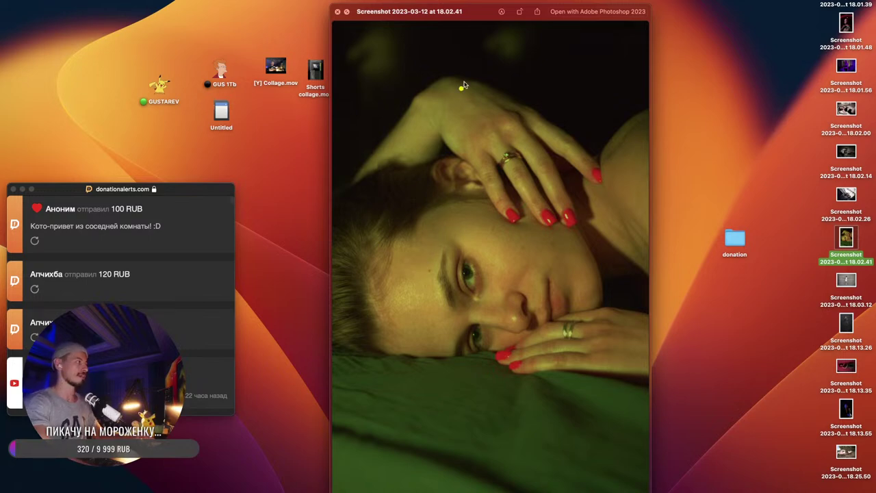
mouse_move(458, 72)
left_mouse_down()
mouse_move(463, 170)
mouse_move(514, 101)
left_mouse_up()
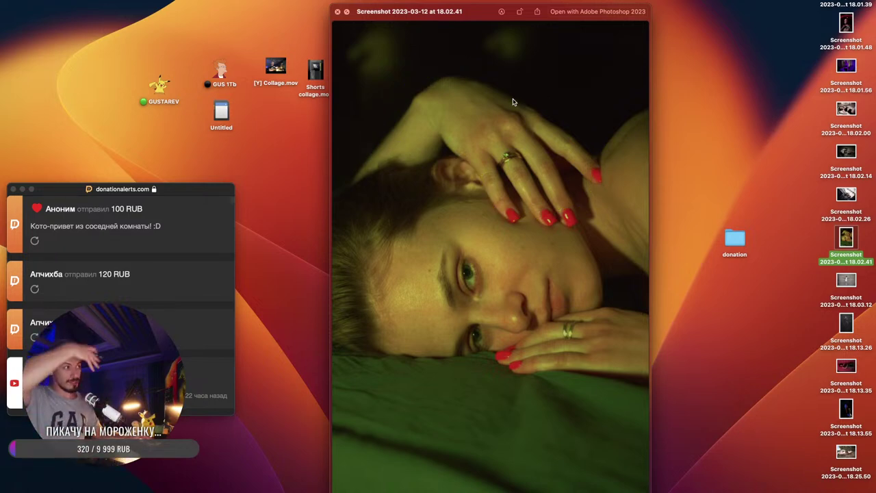
key("space")
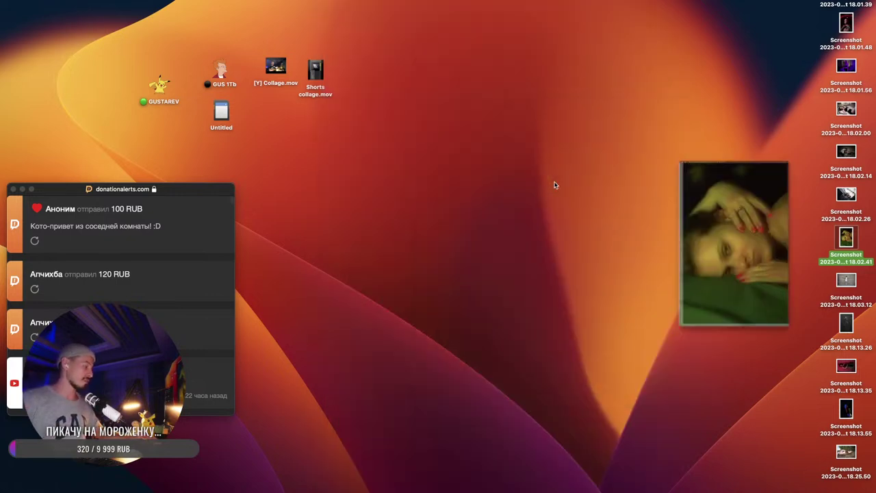
- Preview the 18.02.26 screenshot of the woman lying by the window and mark her face with yellow strokes
left_click(847, 196)
key("space")
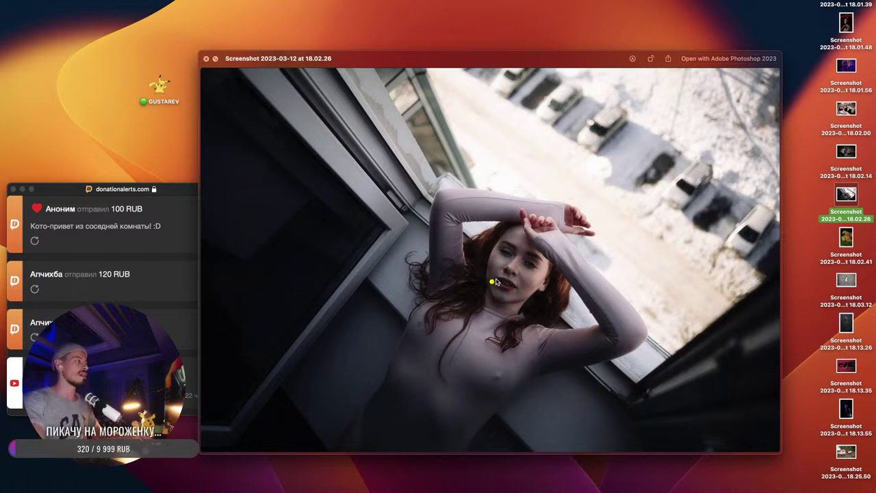
mouse_move(484, 248)
left_mouse_down()
mouse_move(482, 288)
mouse_move(509, 308)
mouse_move(538, 303)
mouse_move(553, 261)
left_mouse_up()
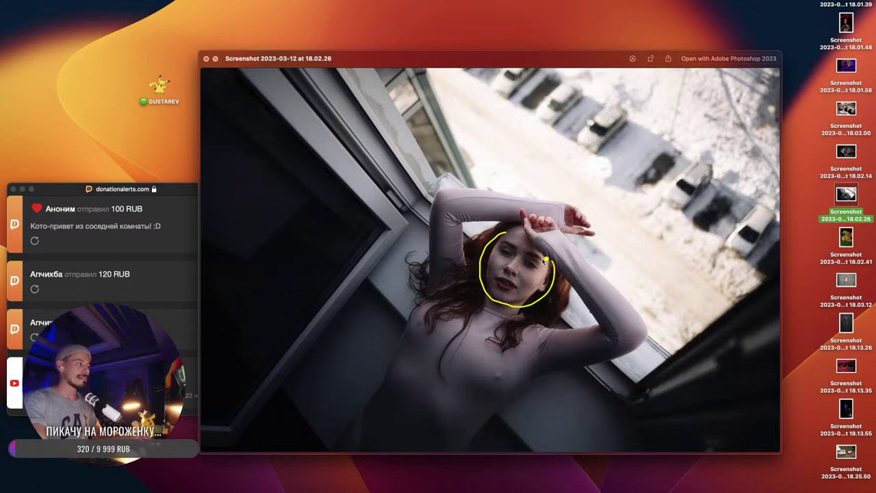
mouse_move(502, 247)
left_mouse_down()
mouse_move(531, 266)
mouse_move(521, 262)
left_mouse_up()
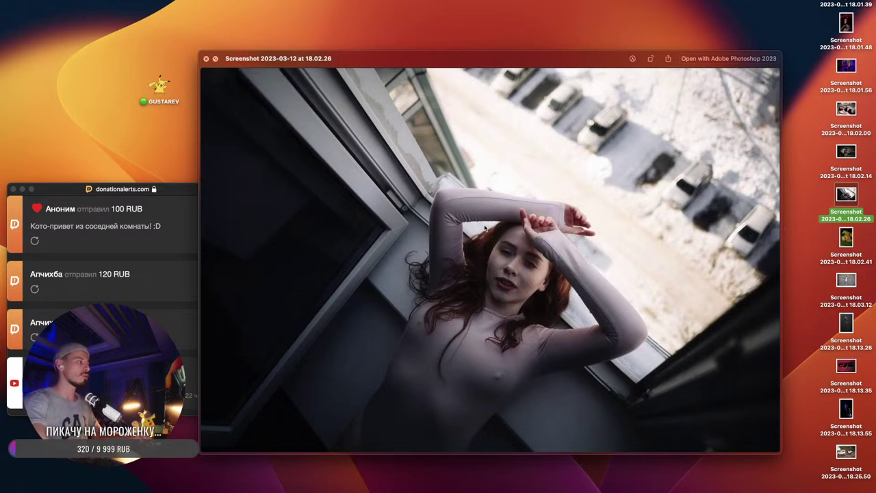
- Draw and erase an arrow from her hand, and mark the window light with a long yellow arrow and a handwritten scribble above the photo
mouse_move(549, 231)
left_mouse_down()
mouse_move(606, 225)
mouse_move(609, 234)
left_mouse_up()
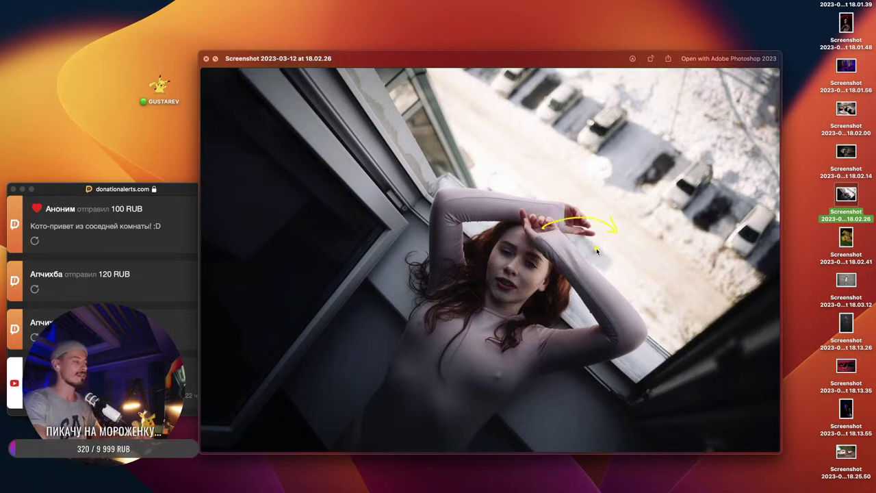
key("BackSpace")
mouse_move(699, 17)
left_mouse_down()
mouse_move(592, 164)
mouse_move(644, 139)
left_mouse_up()
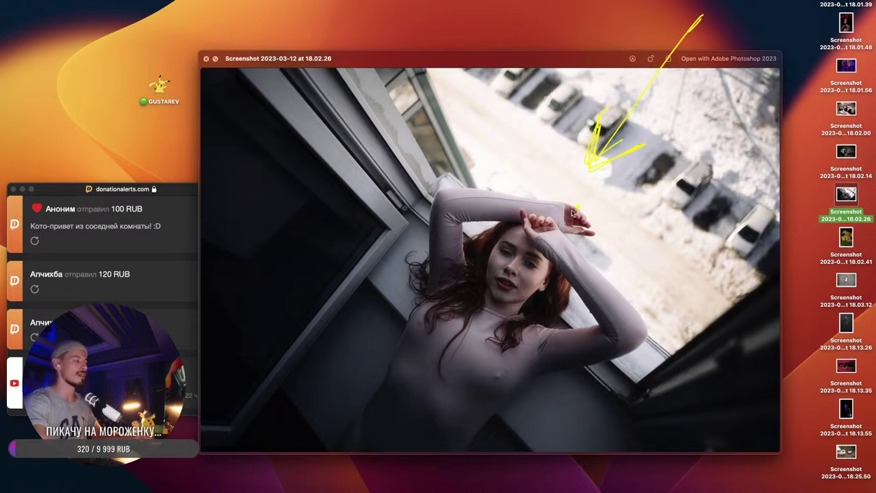
left_click_drag(620, 26, 780, 51)
left_click_drag(810, 53, 790, 95)
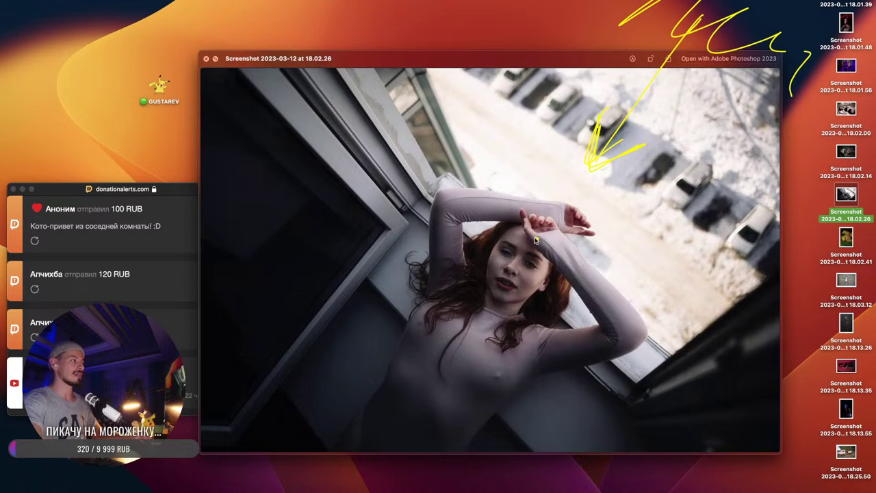
- Draw an arc over her raised hand and several strokes along her face, clear the annotations and close the preview
mouse_move(536, 240)
left_mouse_down()
mouse_move(578, 231)
mouse_move(585, 238)
left_mouse_up()
mouse_move(512, 277)
left_mouse_down()
mouse_move(529, 206)
mouse_move(503, 279)
left_mouse_up()
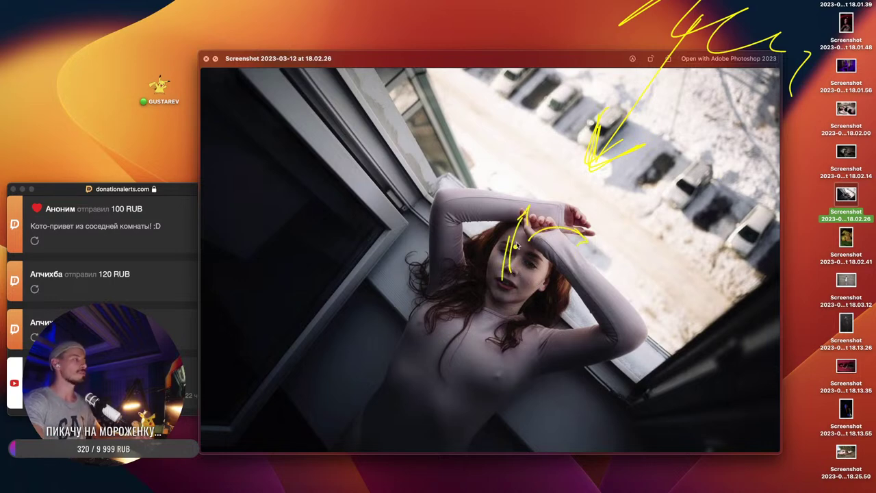
left_click_drag(515, 246, 513, 282)
left_click_drag(527, 244, 519, 277)
left_click_drag(534, 247, 532, 287)
key("Escape")
key("space")
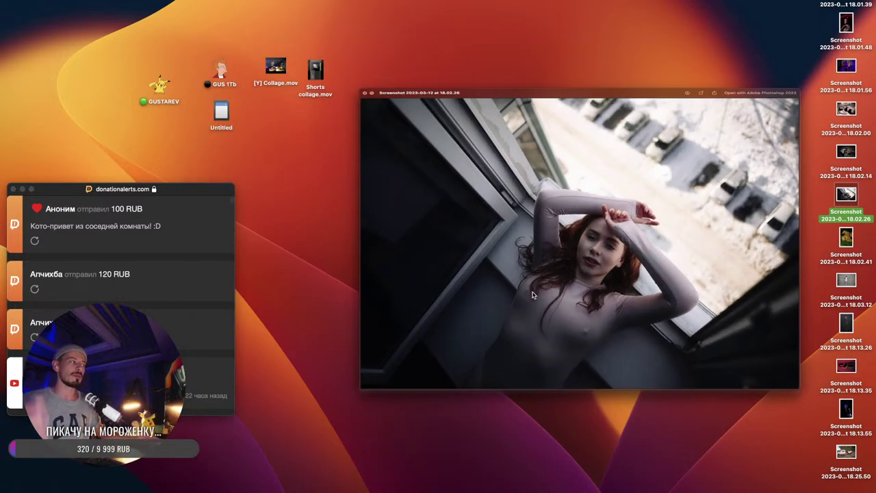
- Preview the 18.02.14 screenshot, circle parts of the woman's face, add arrows at the lamp and above it, clear the marks and close it
left_click(853, 157)
key("space")
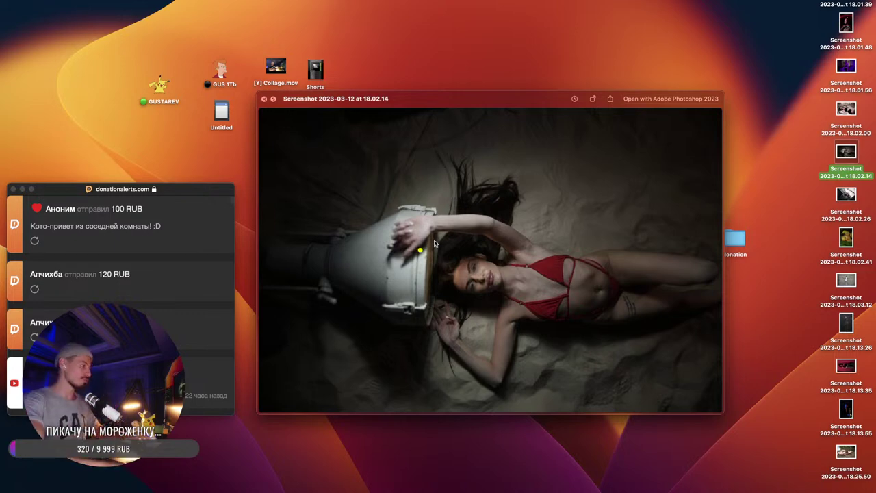
mouse_move(466, 290)
left_mouse_down()
mouse_move(460, 260)
mouse_move(457, 287)
mouse_move(467, 291)
mouse_move(456, 287)
mouse_move(458, 263)
left_mouse_up()
mouse_move(432, 274)
left_mouse_down()
mouse_move(491, 271)
mouse_move(481, 258)
left_mouse_up()
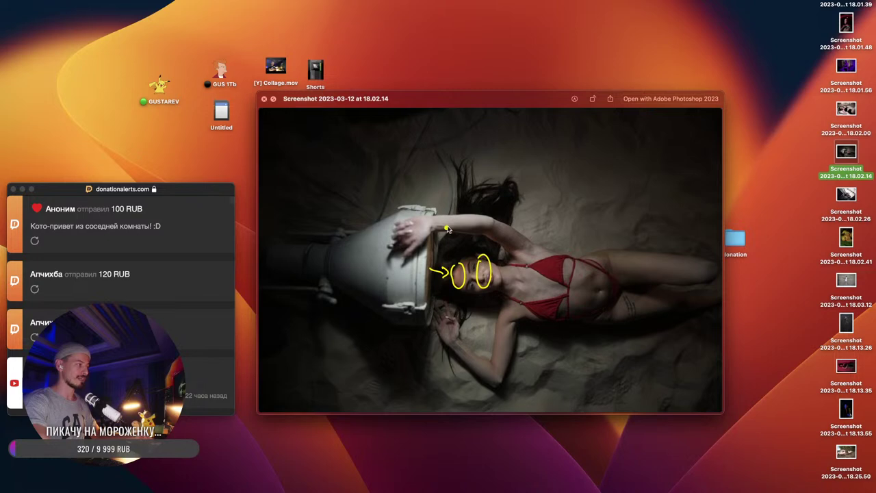
left_click_drag(371, 130, 381, 176)
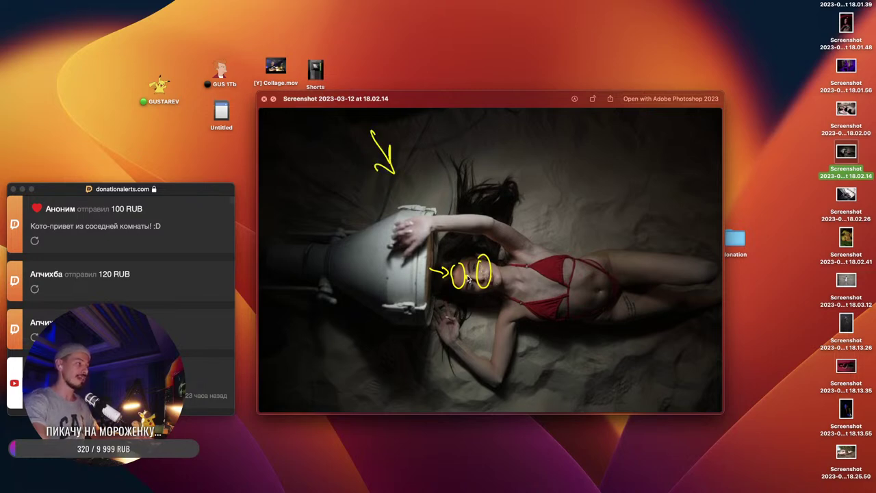
key("Escape")
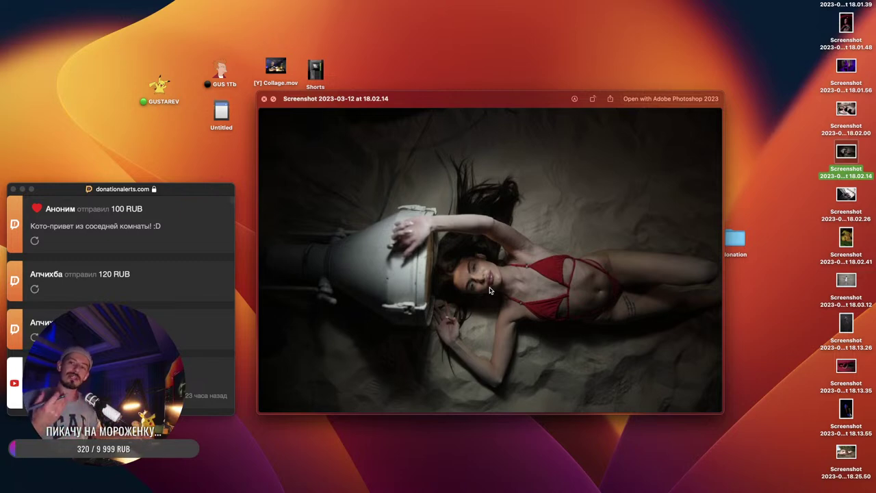
key("space")
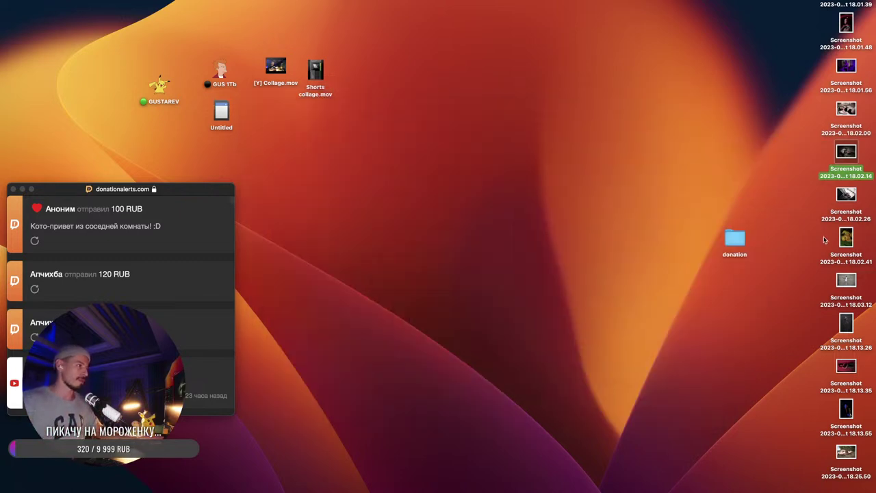
- Preview the 18.02.00 screenshot, draw an arrow toward the woman's head, mark spots on her face and glasses, and close it
left_click(849, 113)
key("space")
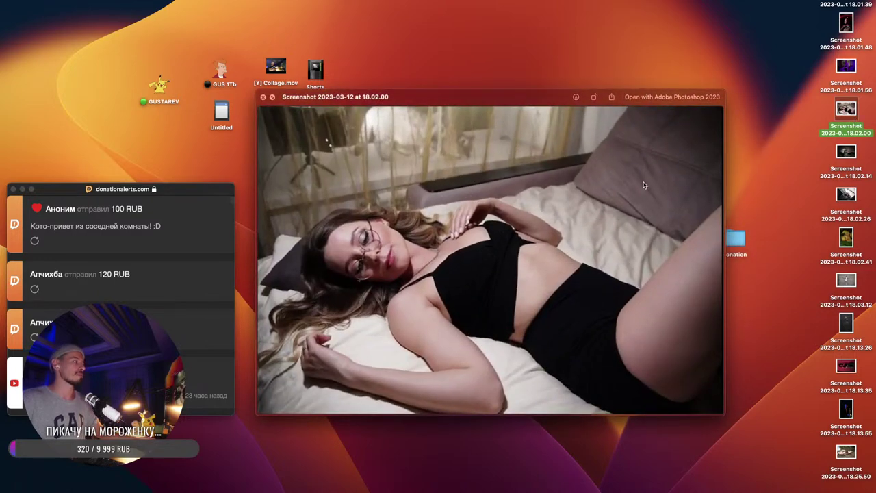
left_click_drag(351, 114, 367, 189)
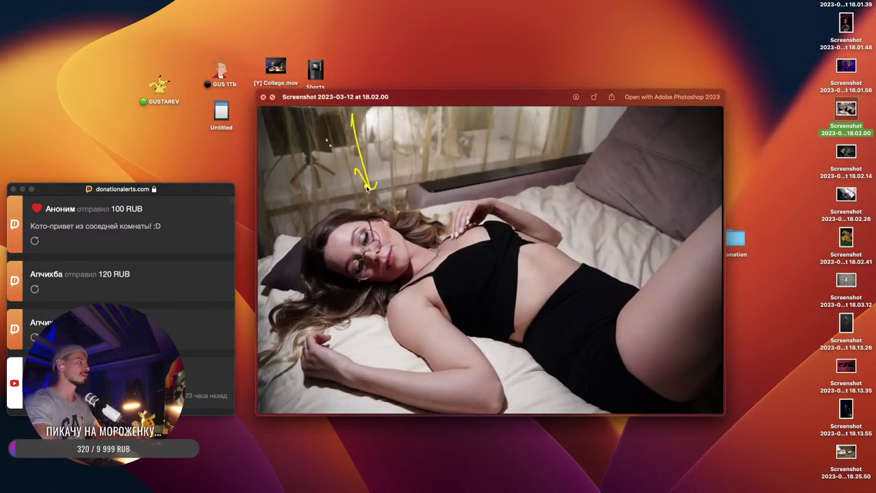
left_click(373, 228)
left_click(374, 238)
left_click(377, 254)
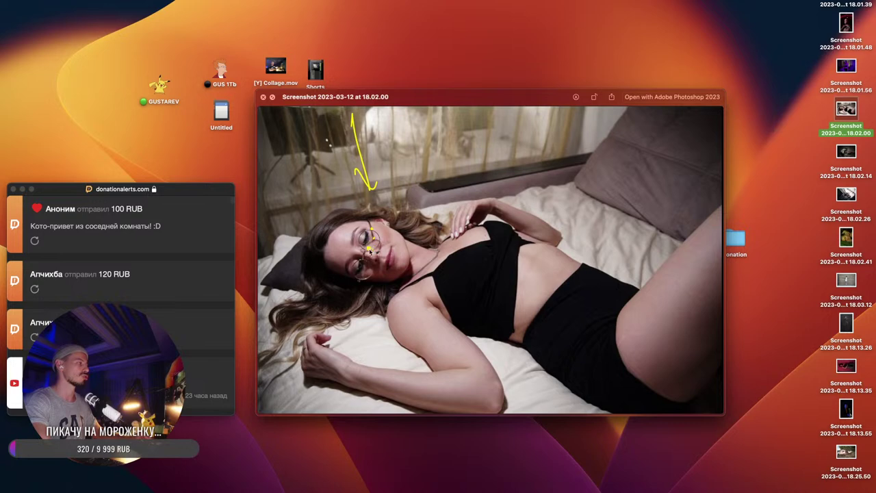
left_click(364, 272)
left_click(364, 259)
left_click(374, 260)
left_click(385, 275)
left_click(375, 268)
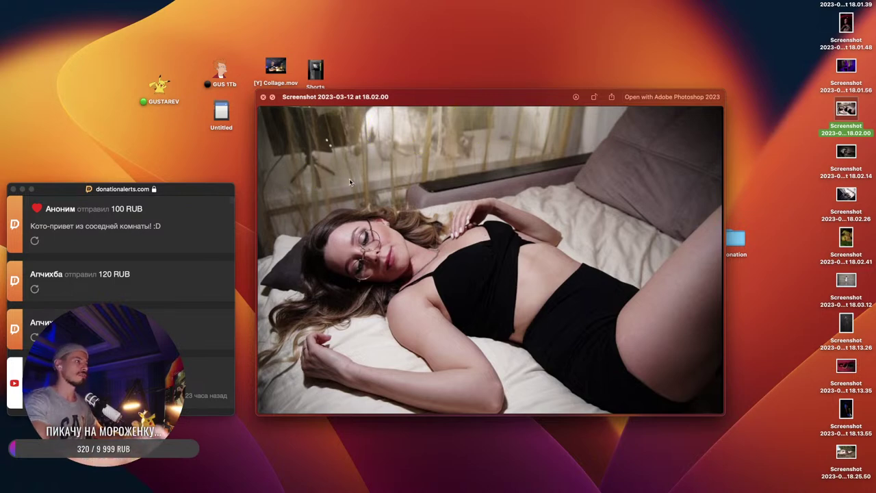
key("space")
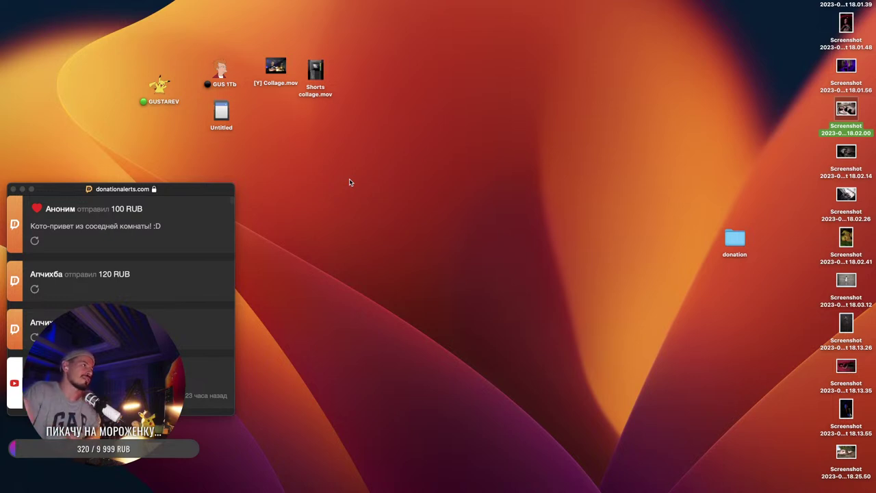
- Preview the 18.01.48 screenshot of the tattooed man, mark his crossed arms and torso, and close it
left_click(841, 77)
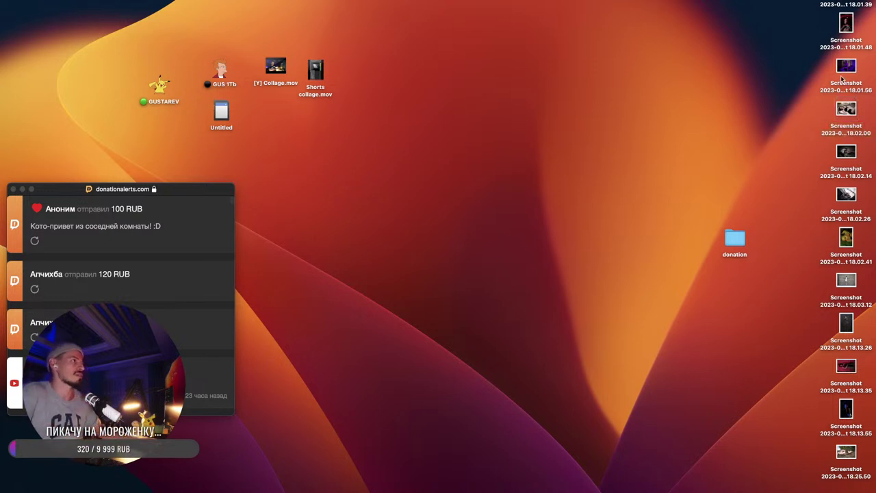
left_click(850, 26)
key("space")
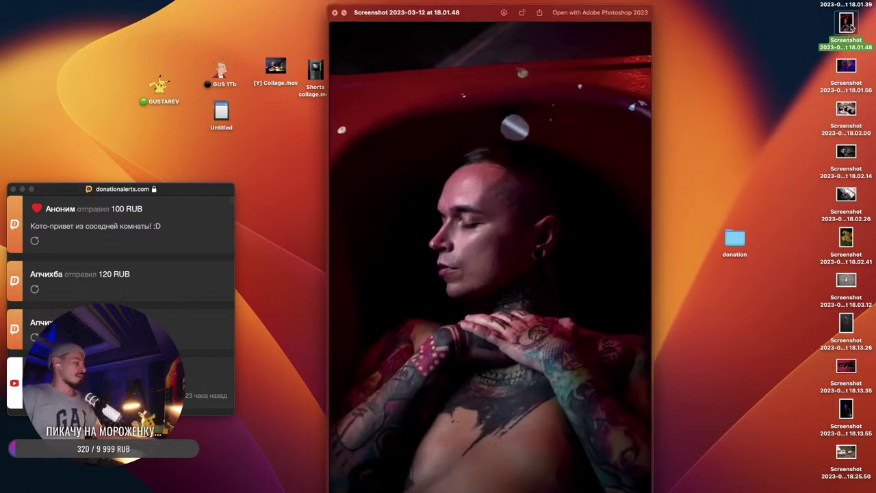
mouse_move(491, 332)
left_mouse_down()
mouse_move(293, 418)
mouse_move(675, 424)
left_mouse_up()
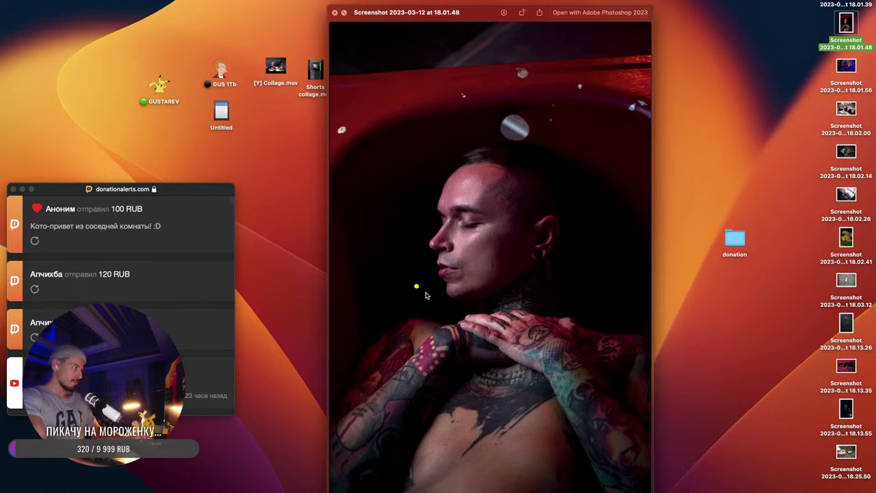
key("space")
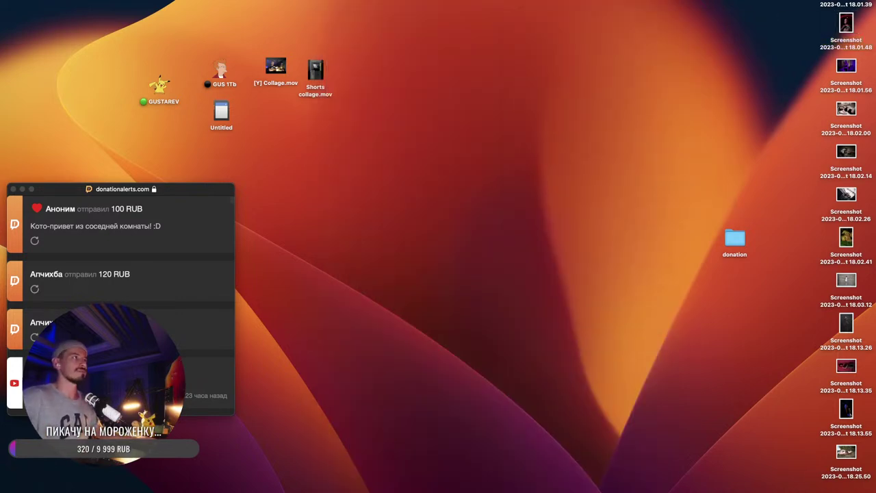
- Preview the 18.01.39 screenshot of the woman on the blue car, mark the area around her head, and close it
key("space")
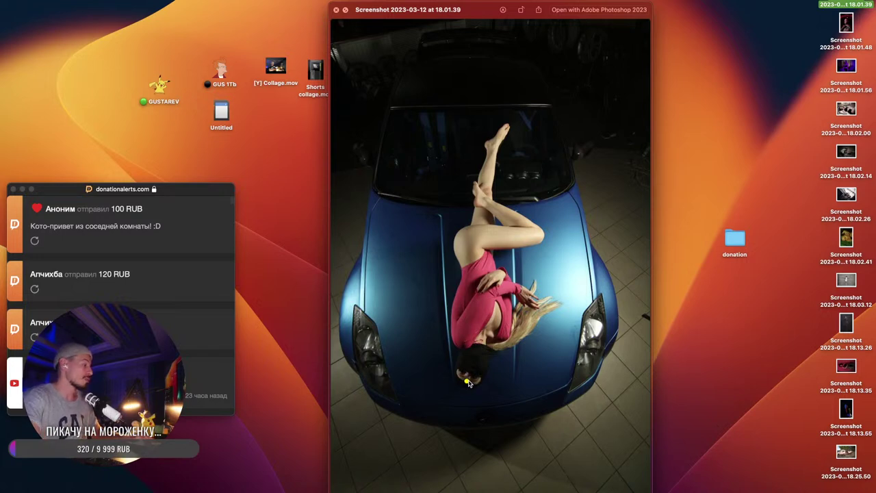
left_click_drag(443, 369, 451, 354)
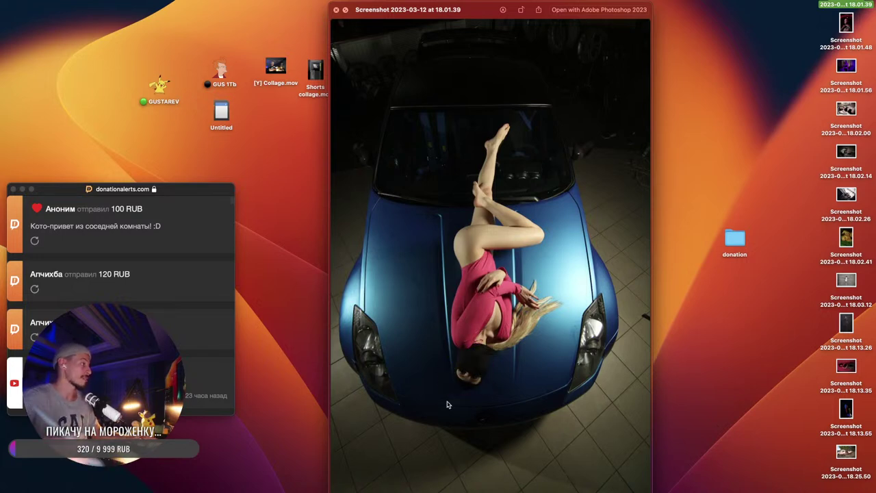
key("space")
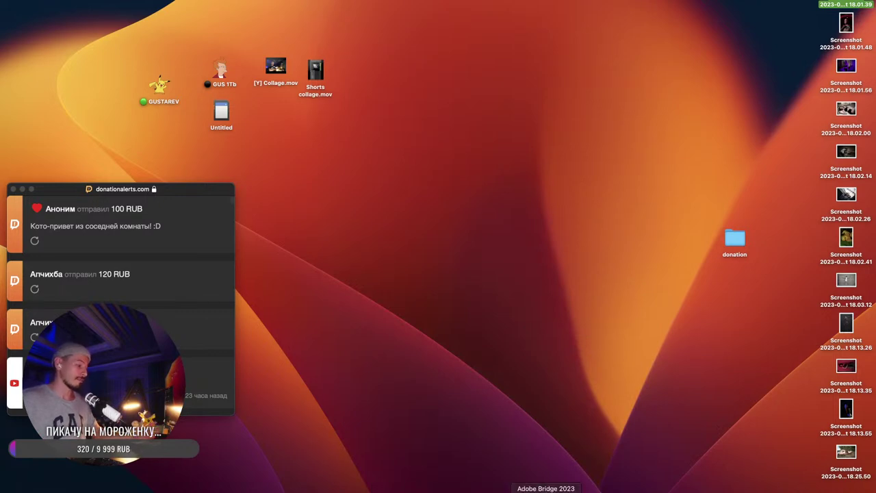
- Switch to Adobe Bridge and open DSC01317_Gg4Uz6.ARW from the Downloads folder in Camera Raw
left_click(546, 490)
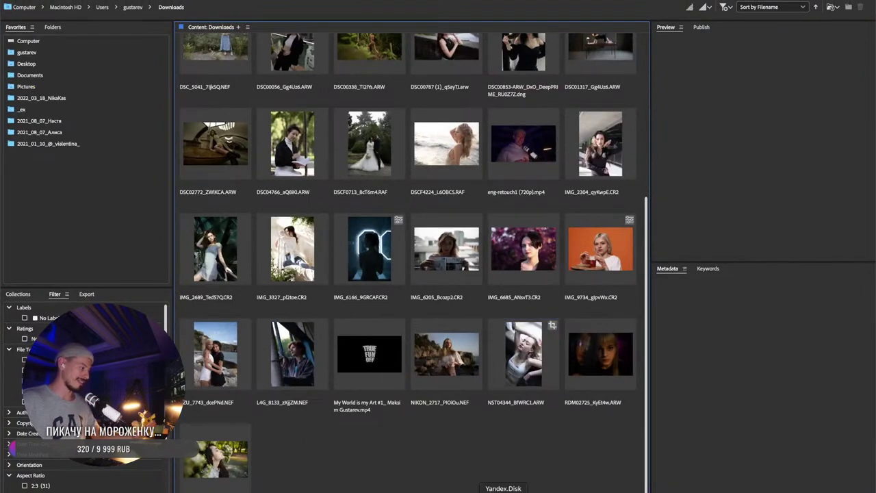
left_click(526, 489)
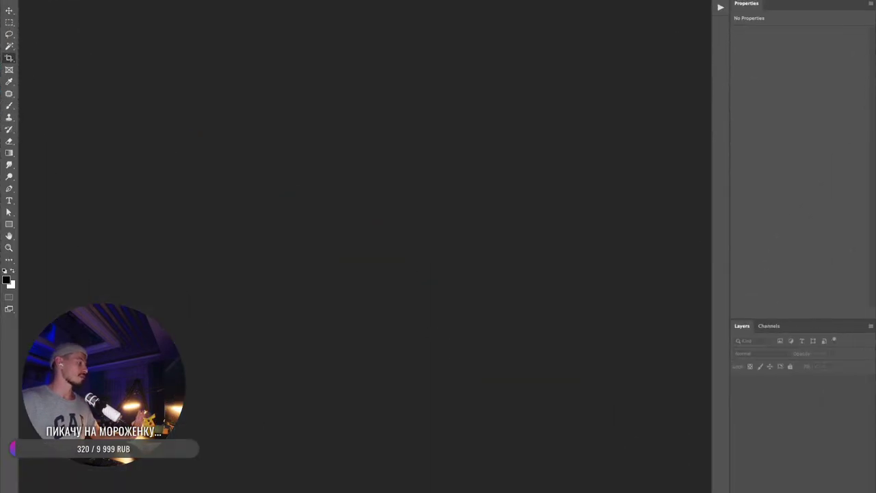
left_click(574, 491)
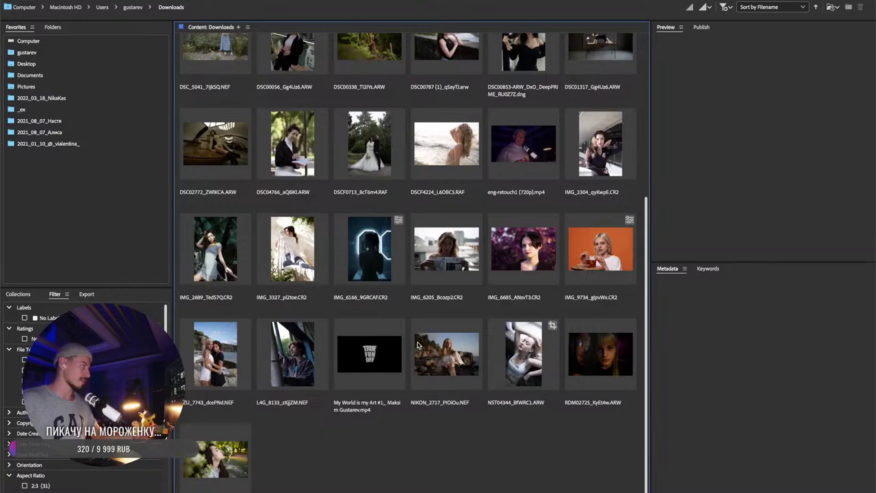
scroll(415, 338, "up", 4)
scroll(421, 343, "down", 4)
scroll(534, 320, "up", 5)
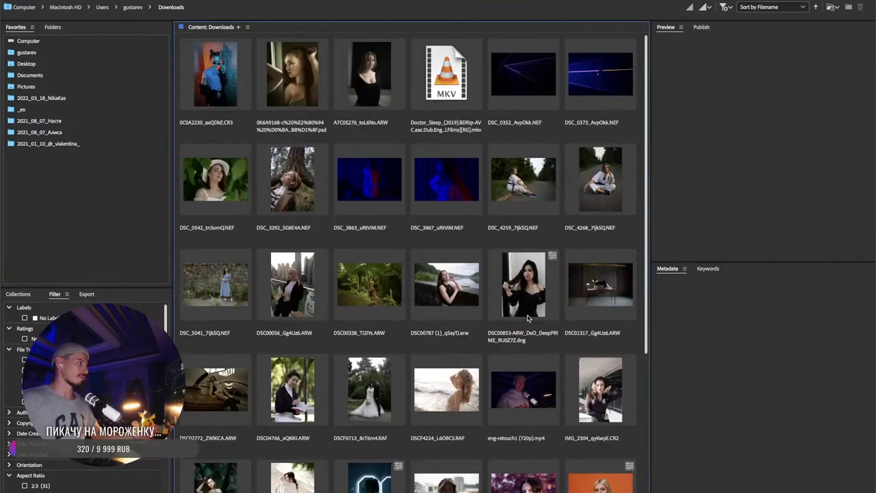
double_click(591, 298)
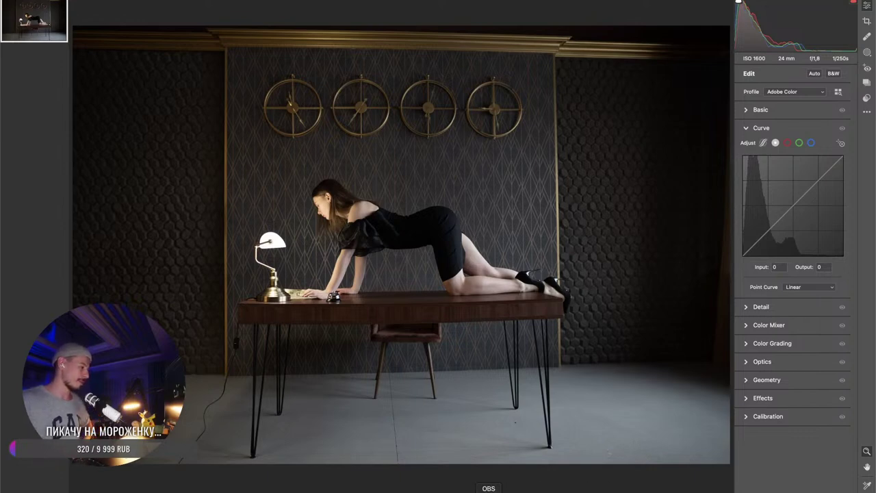
- Switch to OBS, shrink the Sony a7 webcam source and reposition it above the donation bar, and minimize the window
left_click(490, 492)
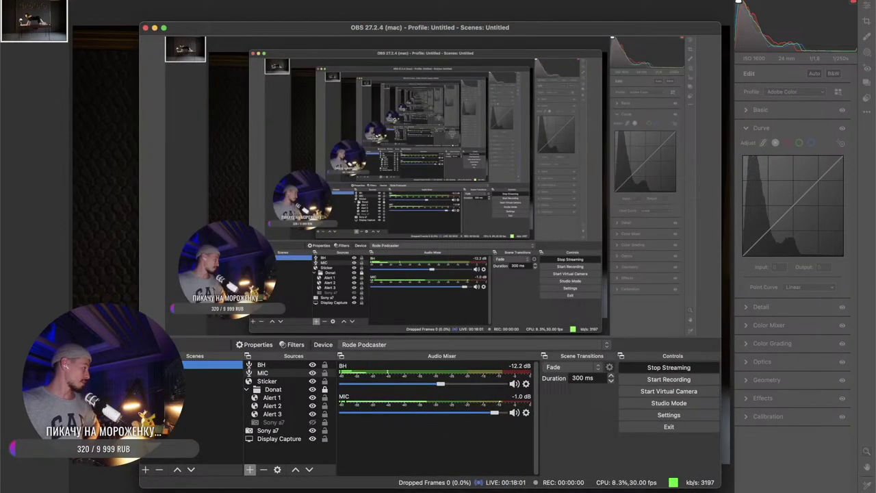
left_click(267, 381)
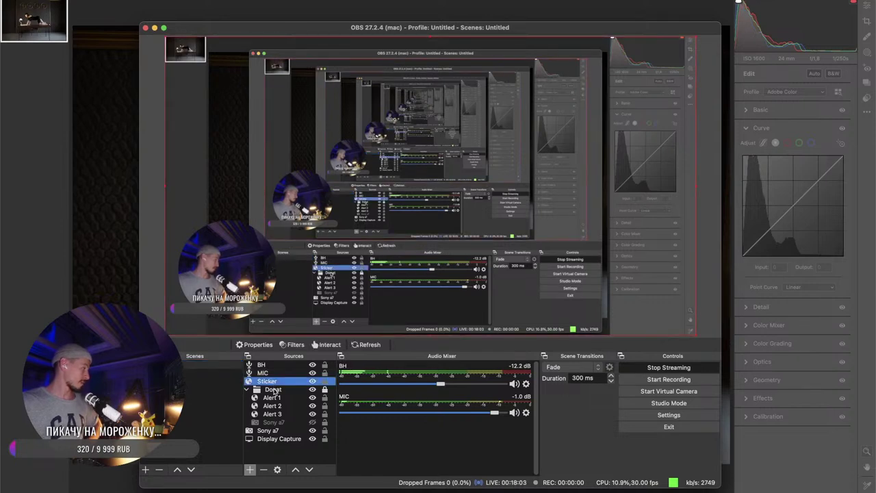
left_click(267, 430)
left_click_drag(322, 220, 277, 246)
left_click_drag(225, 276, 242, 265)
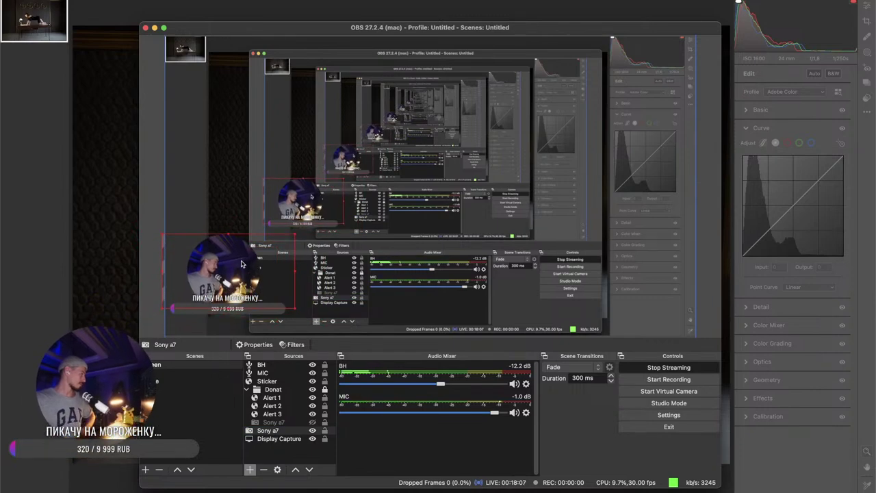
left_click(155, 27)
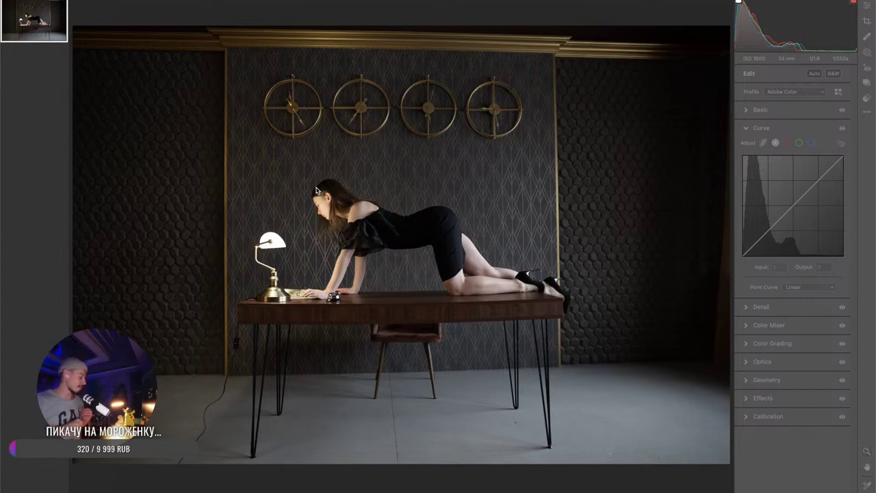
- Launch DemoPro, circle the area of the table beneath the woman's knee, and clear the mark
key("F4")
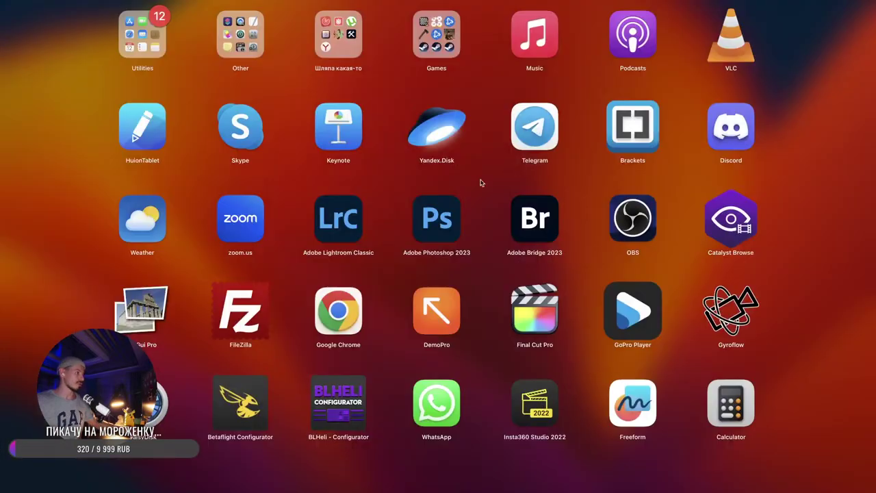
left_click(456, 300)
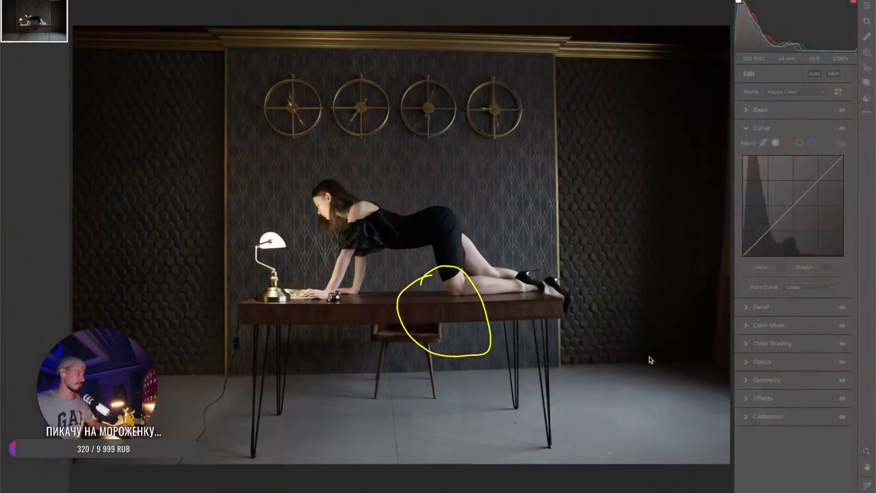
key("Escape")
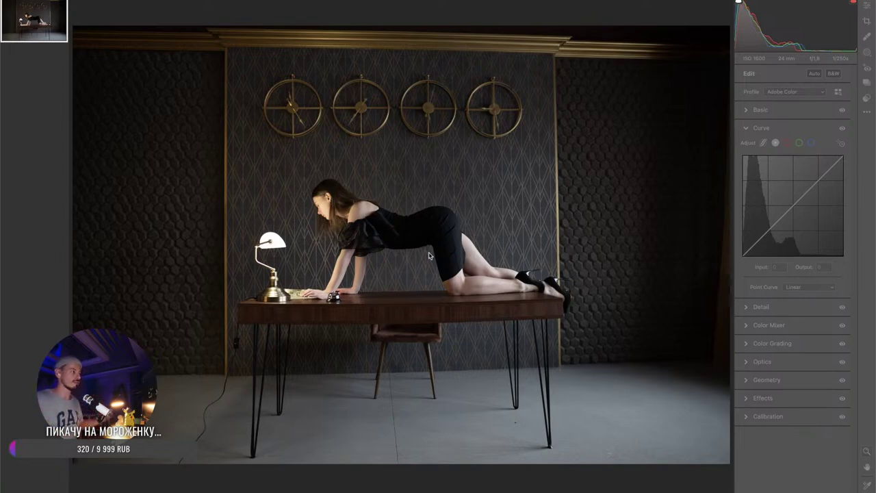
- Enable lens profile corrections in Camera Raw and set the Vignette correction amount to 0
left_click(760, 325)
left_click(761, 352)
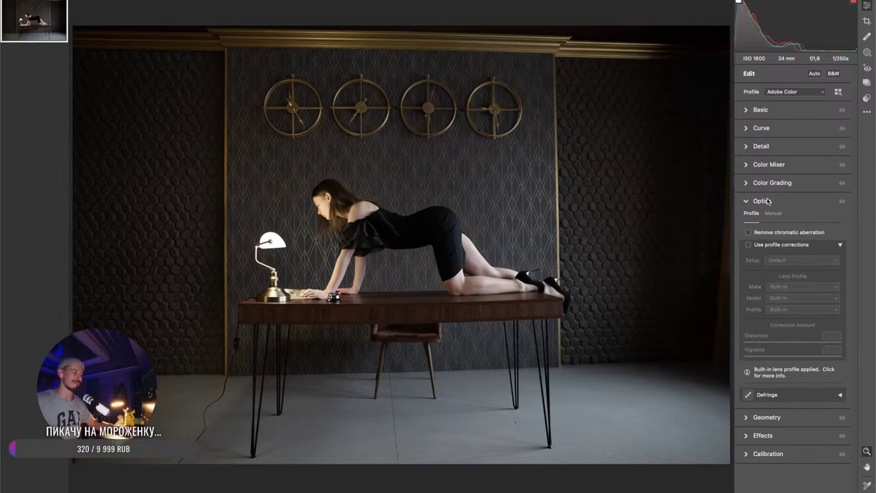
left_click(749, 247)
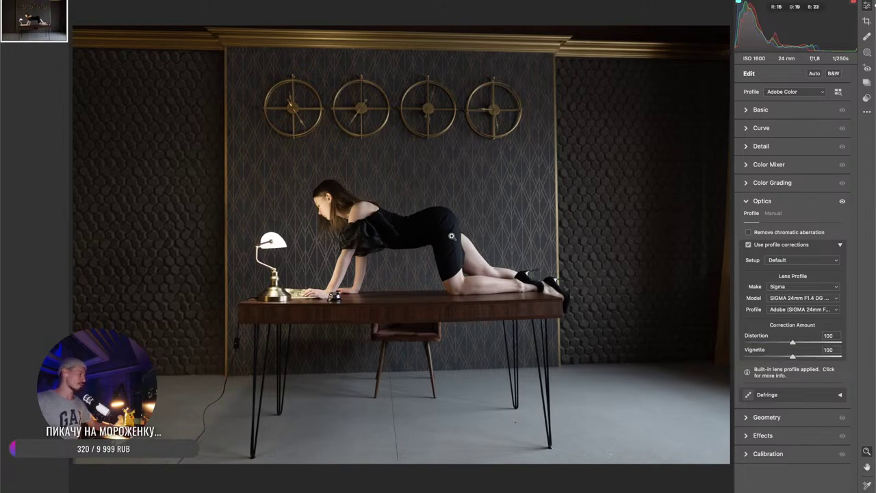
left_click_drag(792, 357, 719, 357)
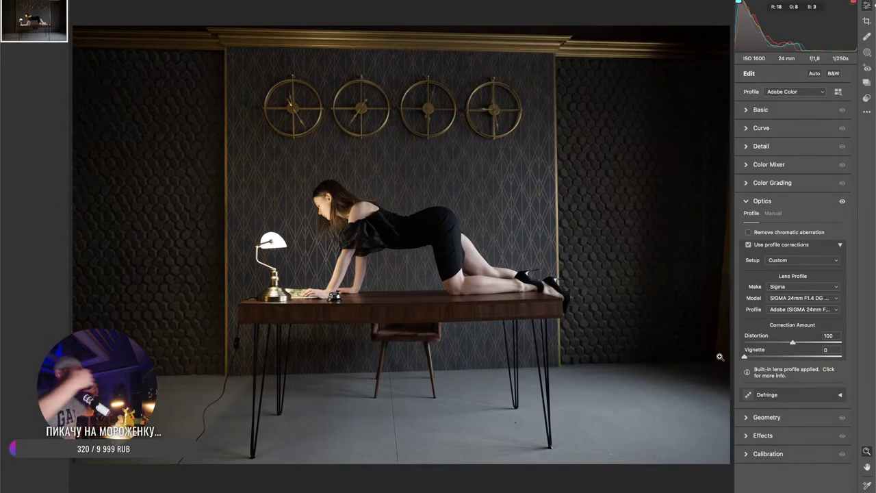
- Move from the Optics settings to Geometry and activate guided Upright correction
left_click(748, 203)
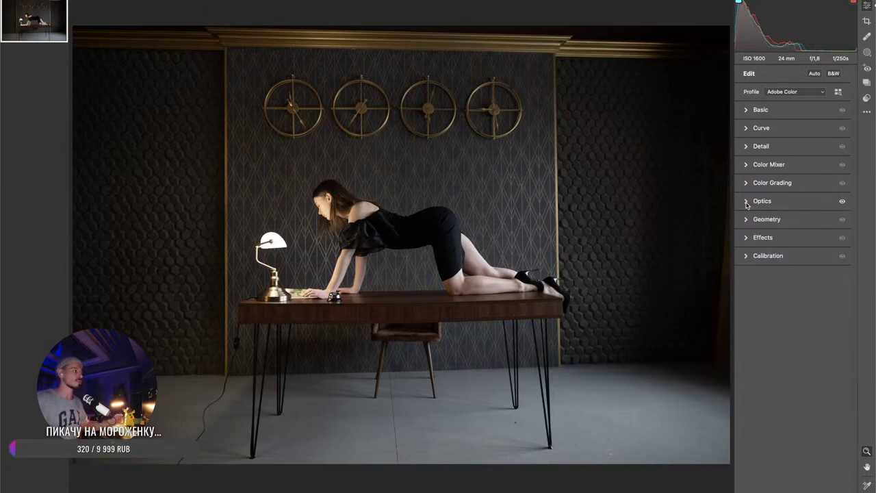
left_click(746, 220)
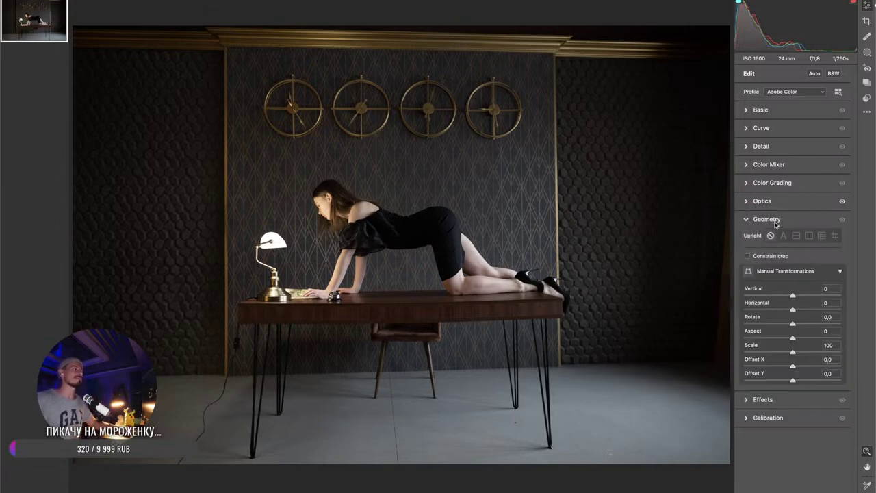
left_click(835, 236)
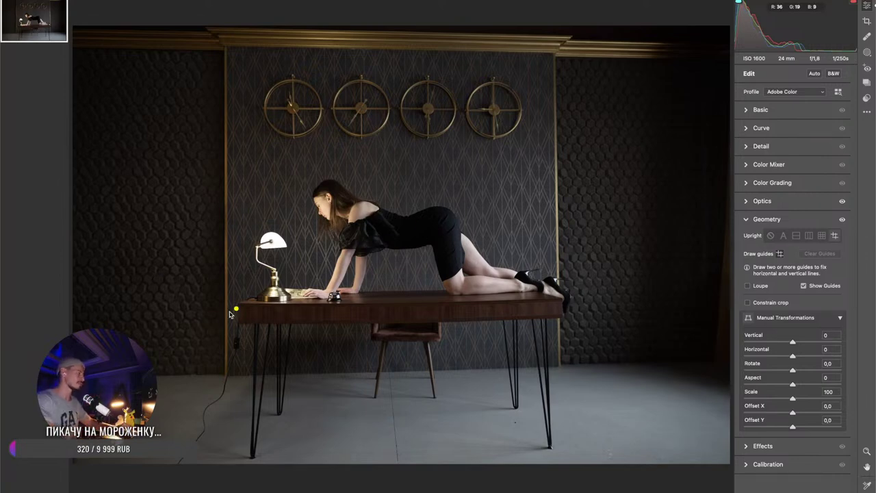
- Mark both ends of the tabletop and the gold trims on either side of the patterned wall with annotation lines
left_click_drag(236, 309, 562, 306)
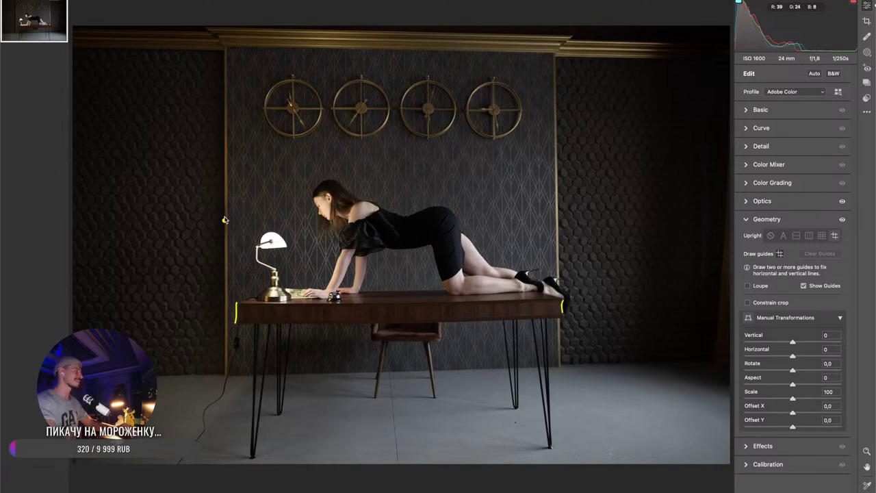
left_click_drag(224, 177, 224, 265)
left_click_drag(557, 156, 558, 212)
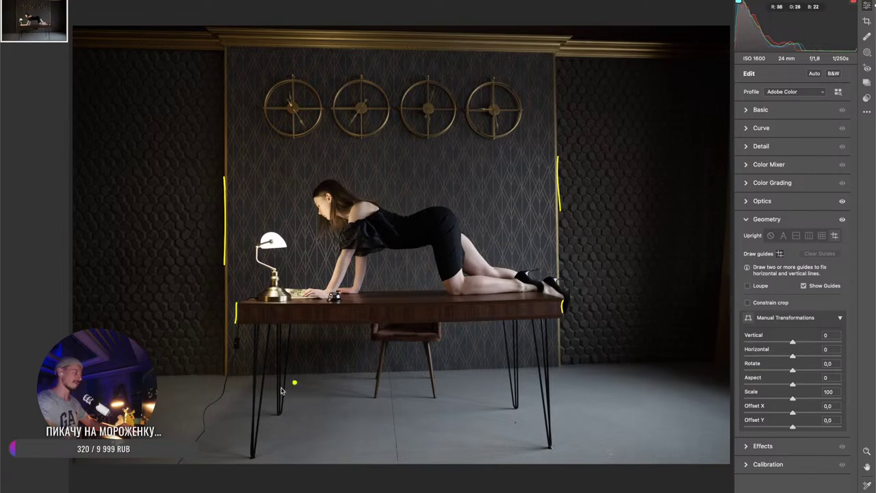
- Annotate the floor gaps between the table legs and wall edges, the central floor seam, and a vertical line down from the woman's face
mouse_move(223, 376)
left_mouse_down()
mouse_move(212, 416)
mouse_move(284, 415)
left_mouse_up()
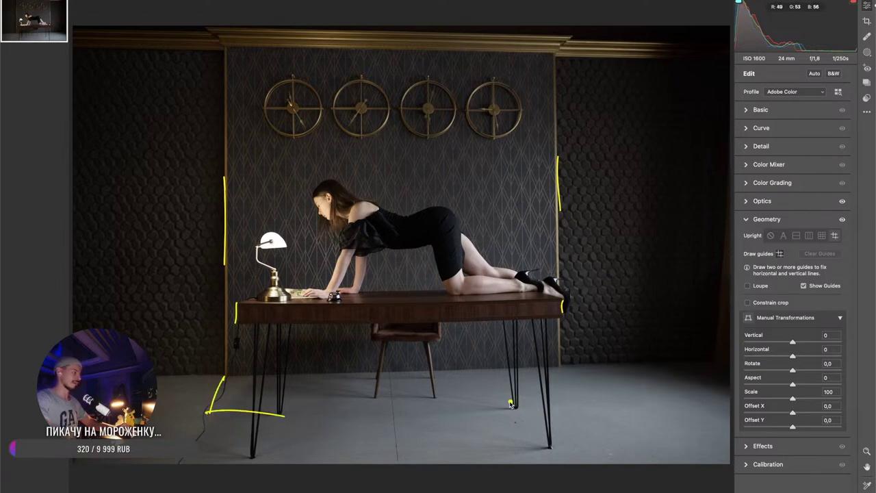
left_click_drag(510, 402, 561, 398)
left_click_drag(558, 363, 619, 418)
left_click_drag(549, 393, 588, 397)
mouse_move(521, 396)
left_mouse_down()
mouse_move(509, 402)
mouse_move(530, 404)
left_mouse_up()
left_click_drag(577, 388, 585, 401)
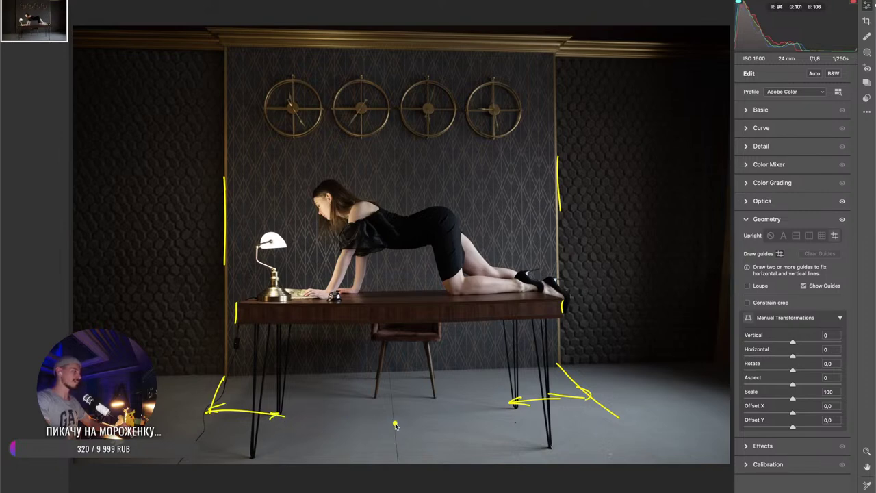
left_click_drag(388, 372, 397, 453)
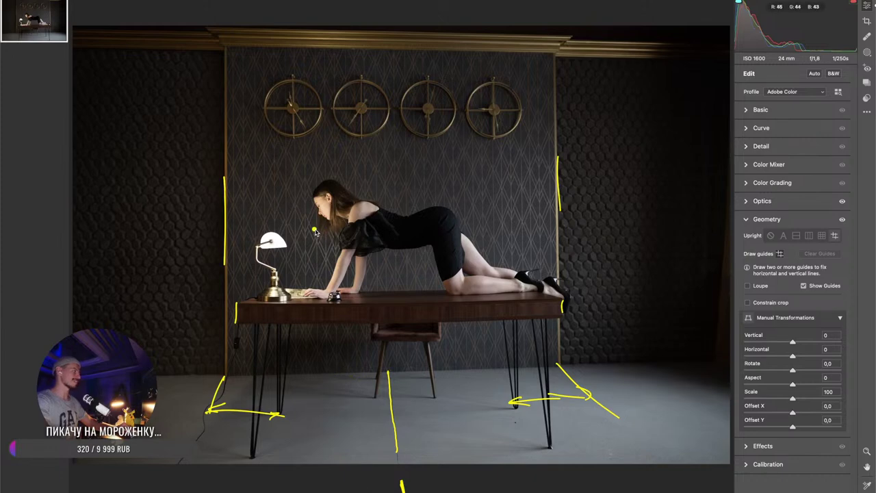
mouse_move(328, 231)
left_mouse_down()
mouse_move(323, 456)
mouse_move(336, 444)
mouse_move(334, 457)
left_mouse_up()
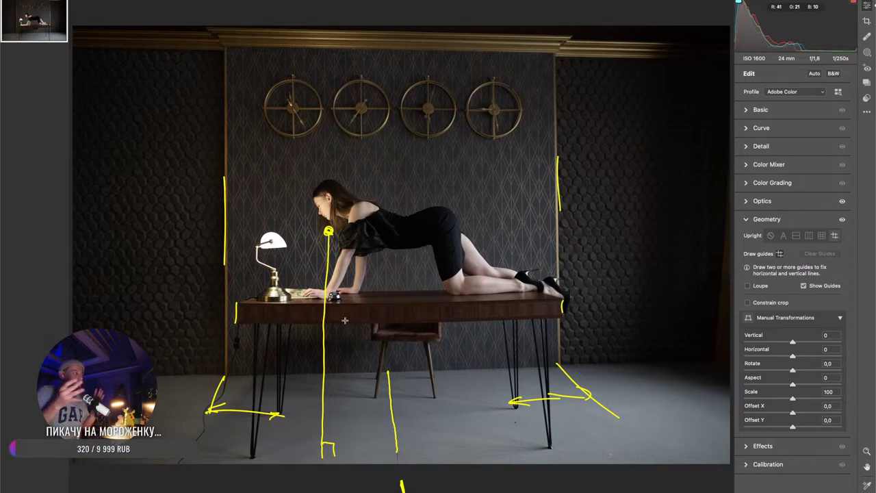
- Undo all the annotation lines drawn over the photo
key("super+z")
key("super+z")
key("super+z")
key("super+z")
key("super+z")
key("super+z")
key("super+z")
key("super+z")
key("super+z")
key("super+z")
key("super+z")
key("super+z")
key("super+z")
key("super+z")
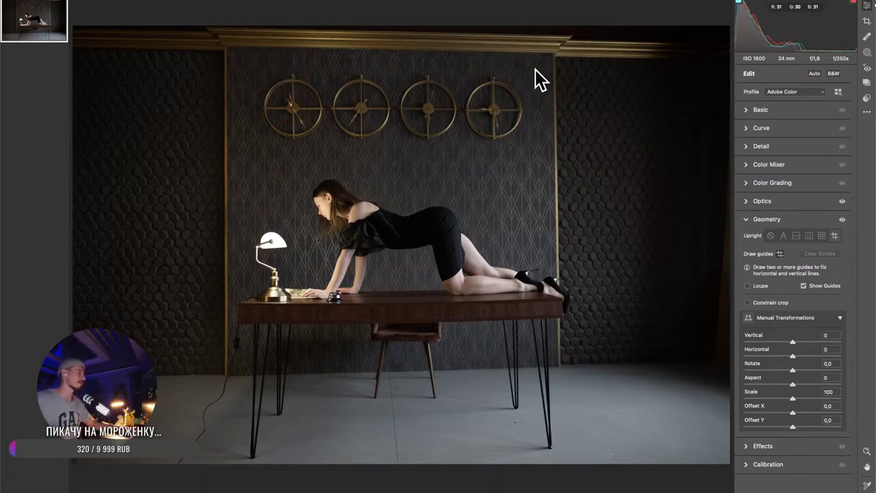
- Draw two vertical Upright guides along the patterned wall's gold trims and two horizontal guides along the cornice and the wall's base
left_click_drag(555, 55, 561, 445)
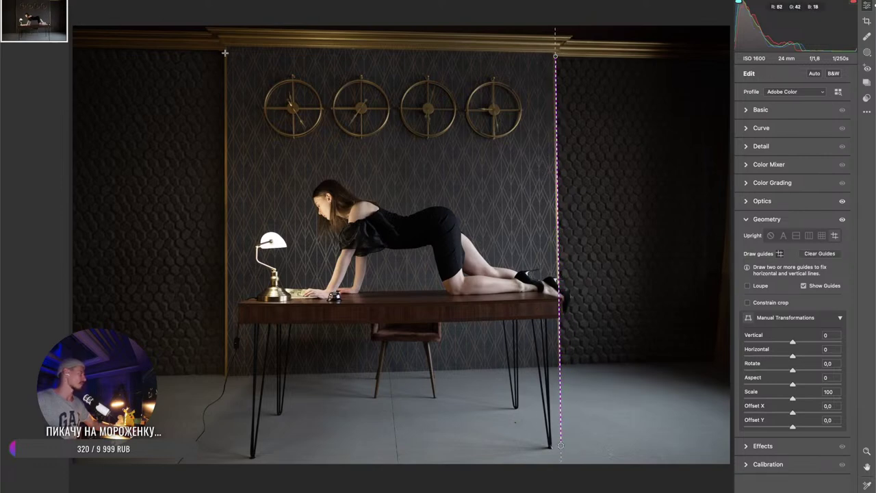
left_click_drag(224, 52, 224, 408)
left_click_drag(224, 45, 619, 51)
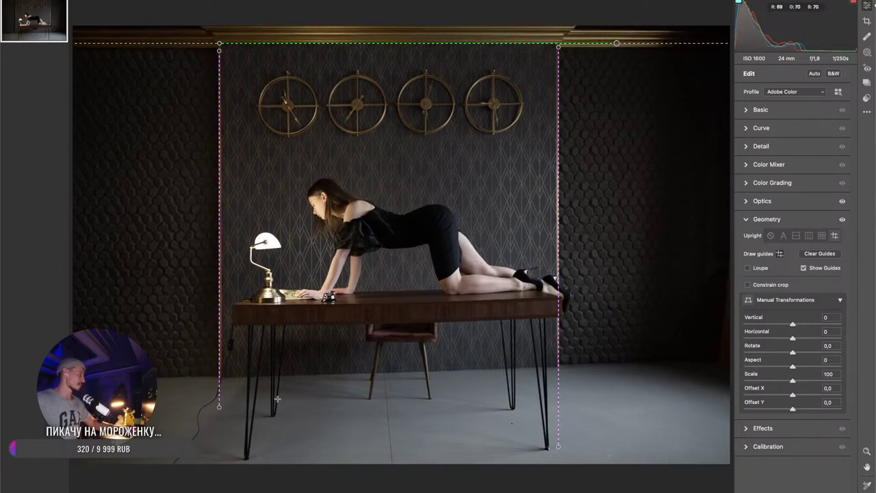
left_click_drag(216, 376, 575, 368)
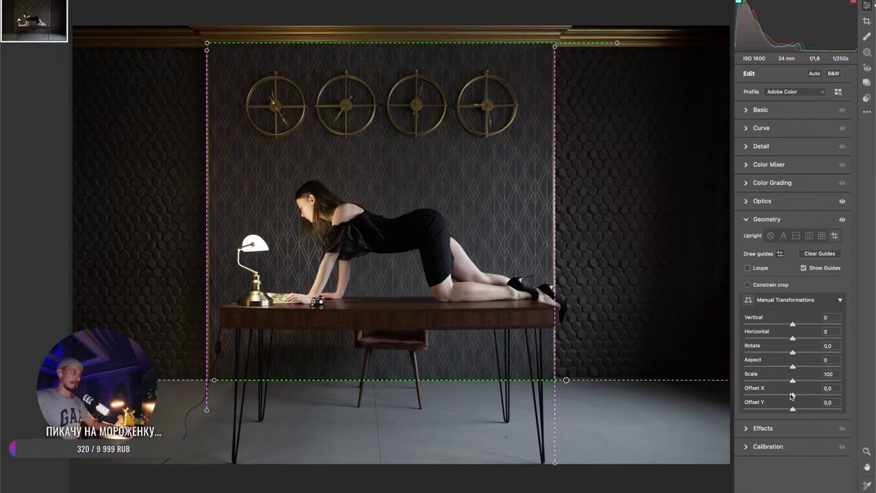
- Set the Scale of the manual transformation to 90
left_click_drag(791, 379, 786, 383)
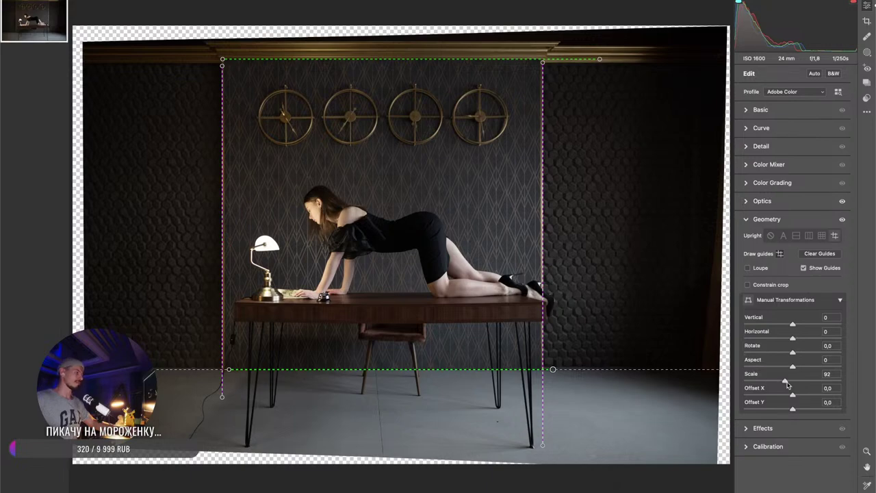
left_click_drag(786, 383, 766, 381)
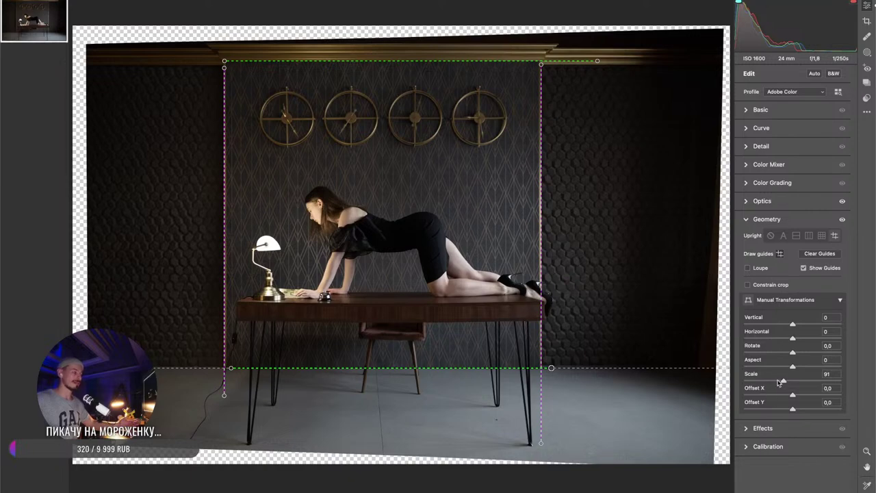
left_click_drag(785, 382, 783, 384)
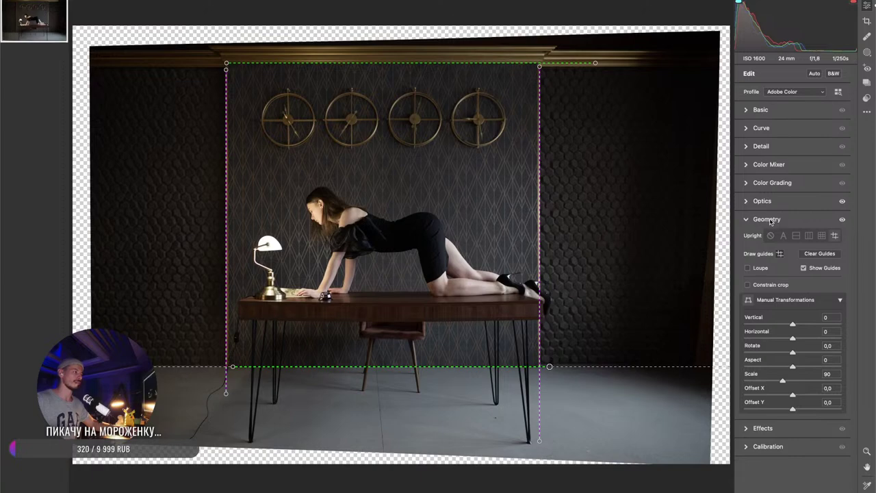
- Set the white balance Temperature to 5250 and Tint to +3, and raise Shadows to +92
left_click(754, 109)
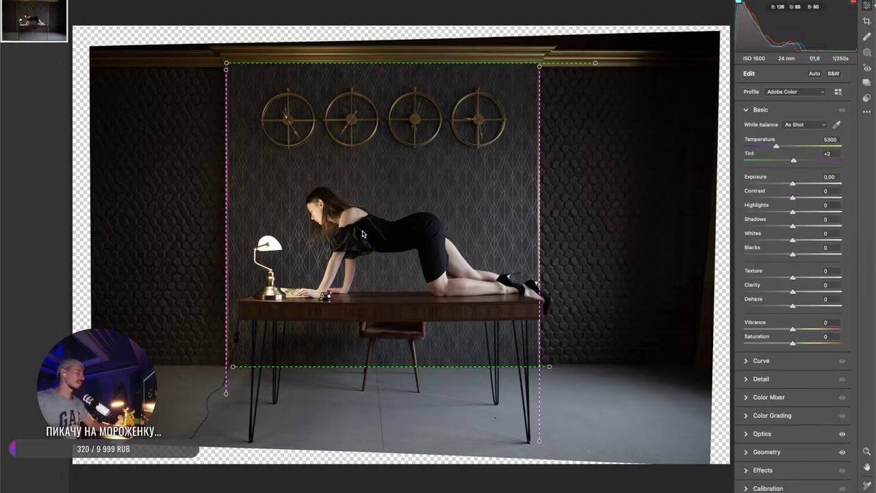
scroll(389, 237, "up", 1)
scroll(390, 240, "up", 3)
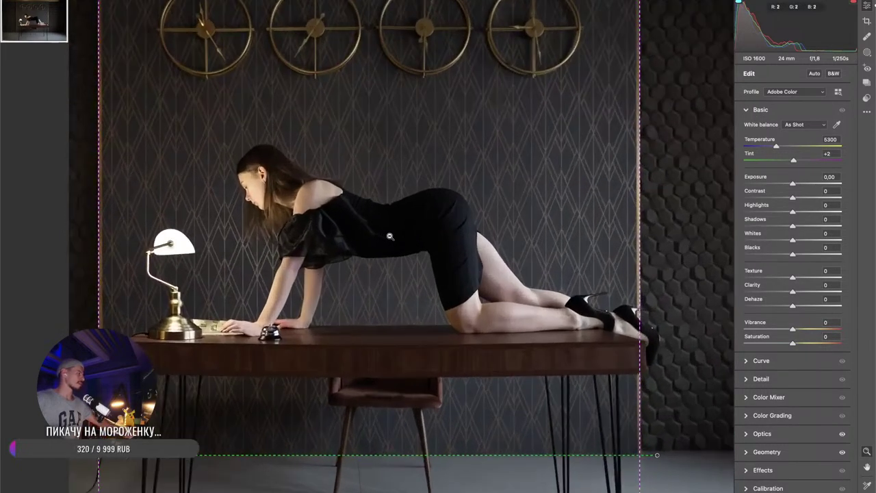
scroll(459, 257, "up", 1)
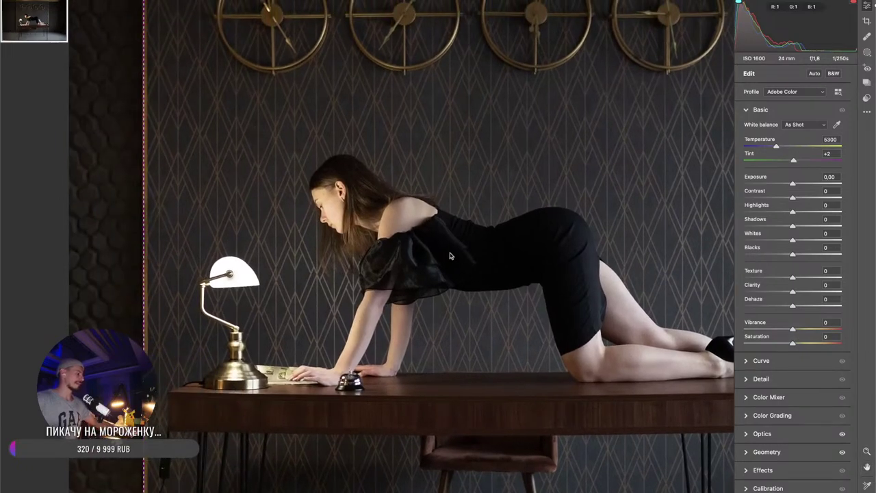
scroll(388, 256, "up", 3)
scroll(425, 262, "down", 3)
scroll(425, 261, "down", 3)
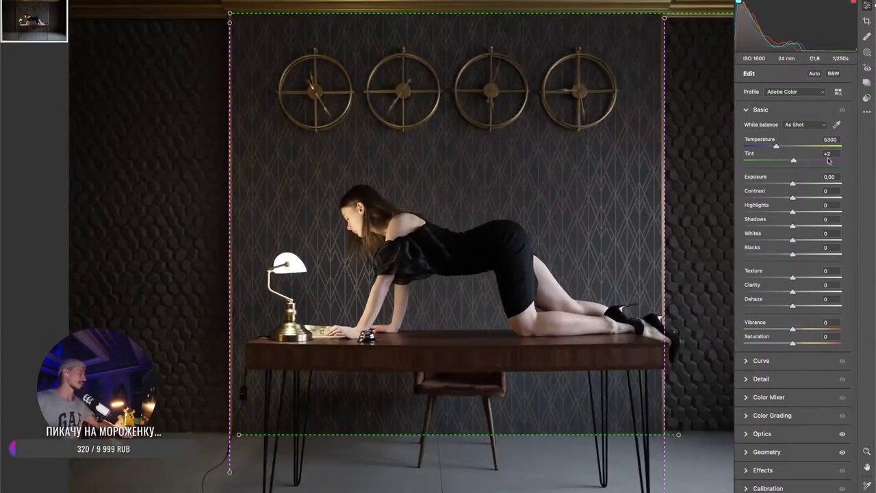
left_click_drag(777, 148, 795, 164)
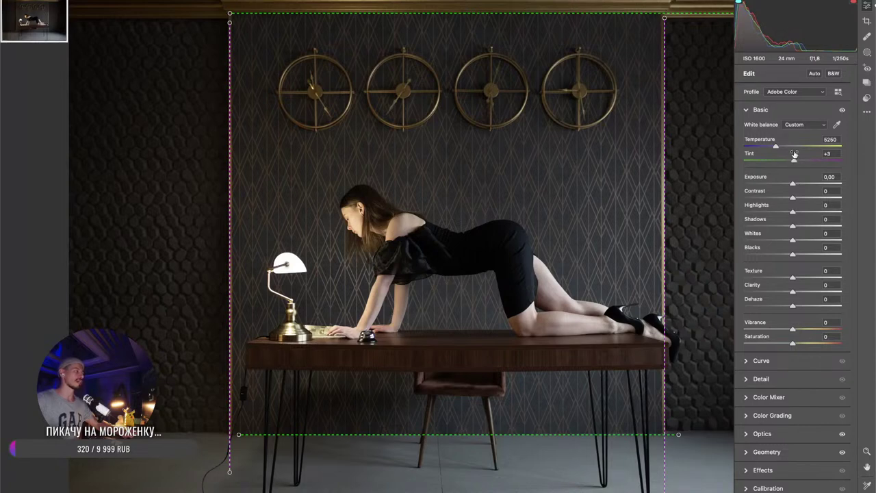
mouse_move(783, 145)
left_mouse_down()
mouse_move(771, 172)
mouse_move(756, 174)
left_mouse_up()
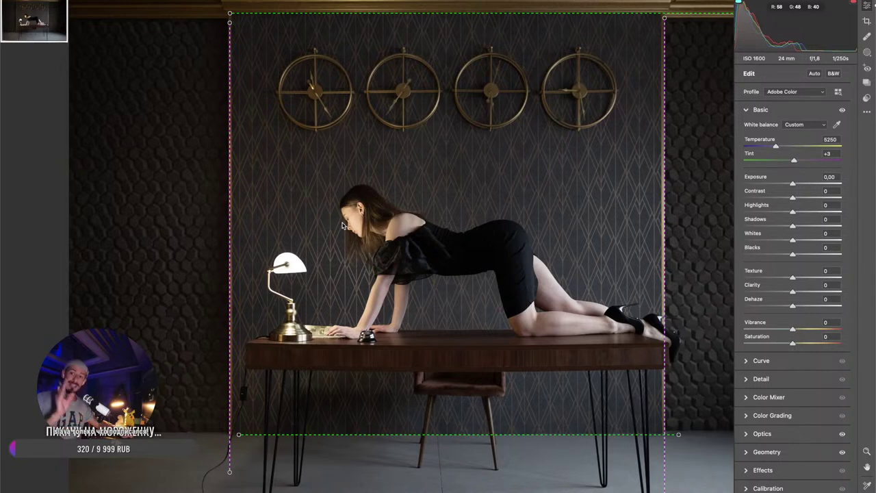
key("super+minus")
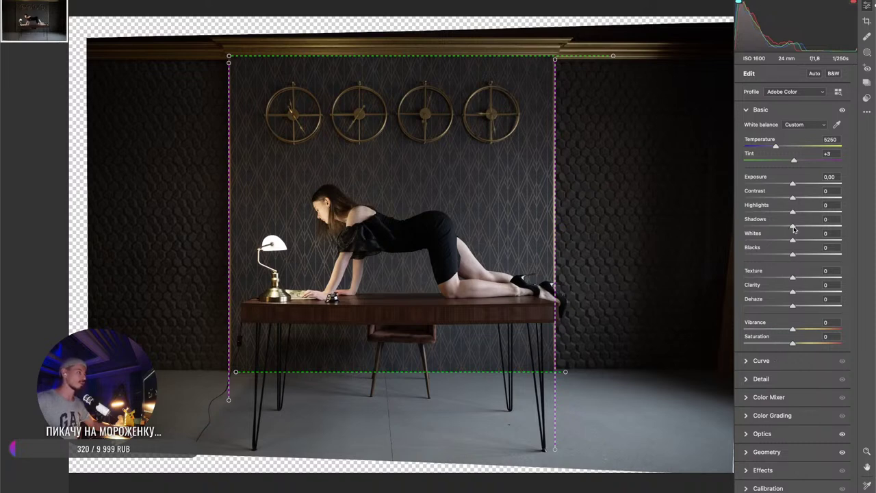
left_click_drag(792, 227, 837, 232)
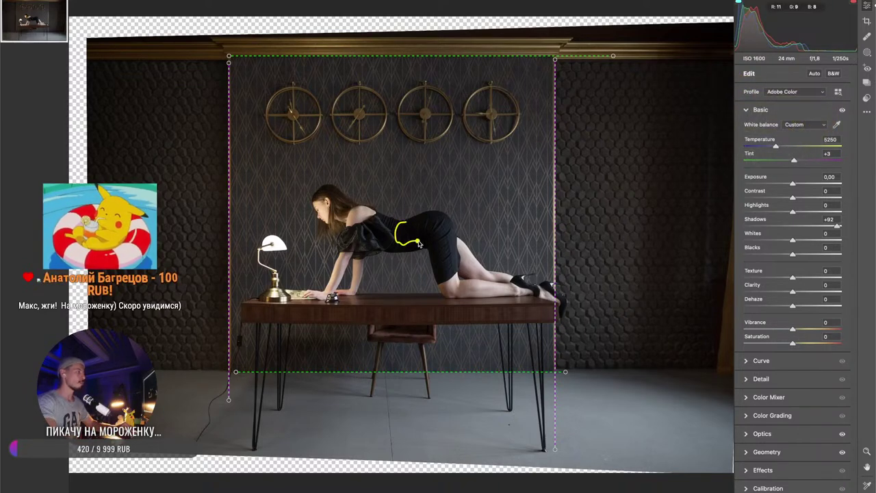
- Outline the darkest area of the black dress, dot marks inside it, and clear the annotation
mouse_move(418, 241)
left_mouse_down()
mouse_move(442, 246)
mouse_move(438, 227)
mouse_move(407, 222)
left_mouse_up()
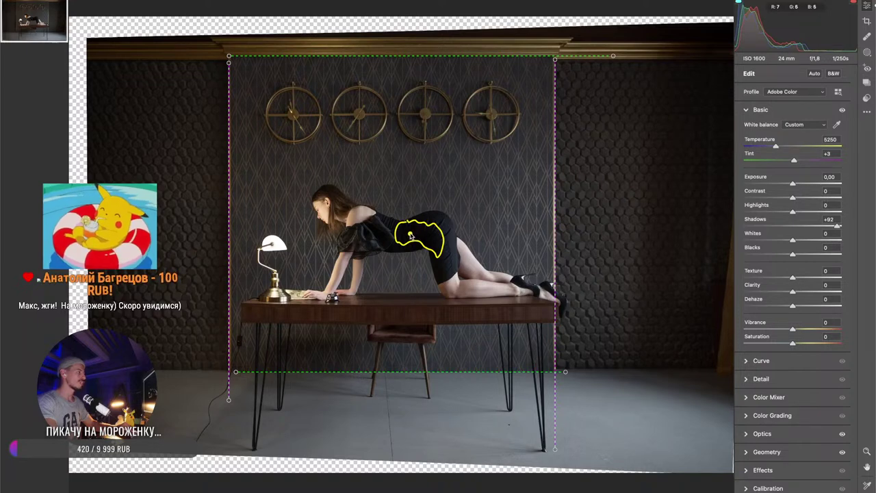
left_click(418, 231)
left_click(425, 238)
left_click(432, 238)
left_click(426, 245)
left_click(431, 246)
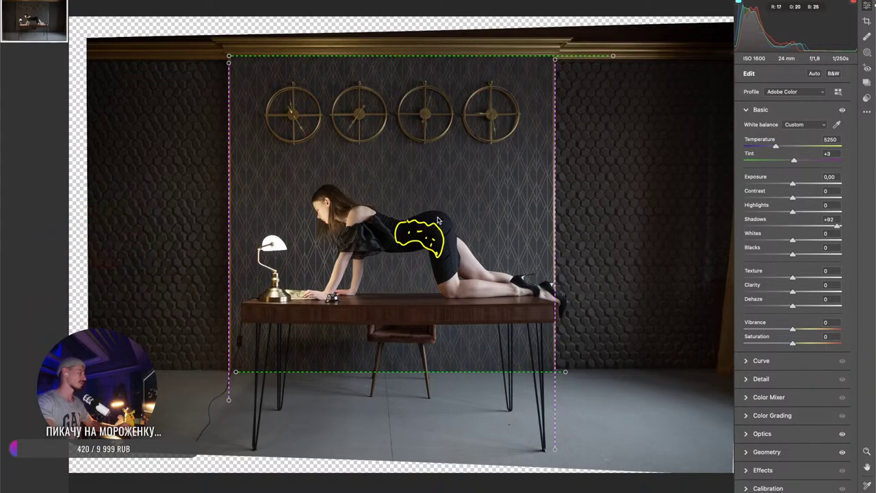
key("Escape")
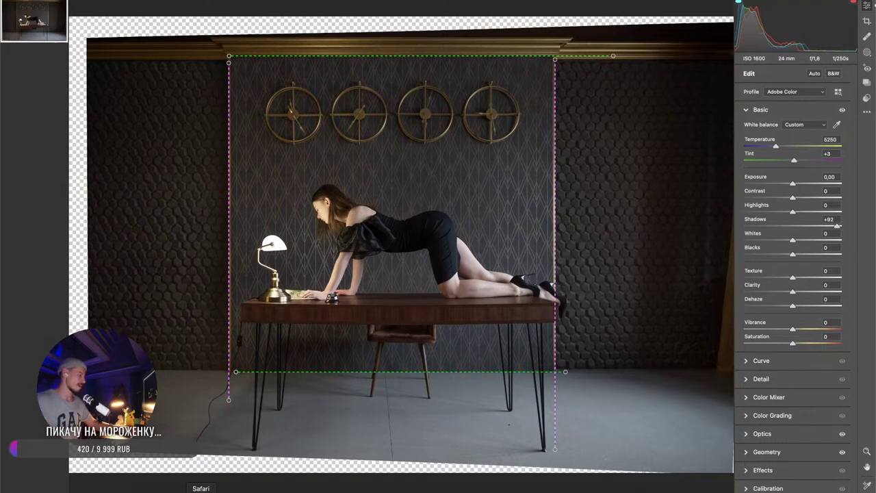
- Switch to Safari to read the latest donation alert message, and return to Camera Raw
left_click(200, 490)
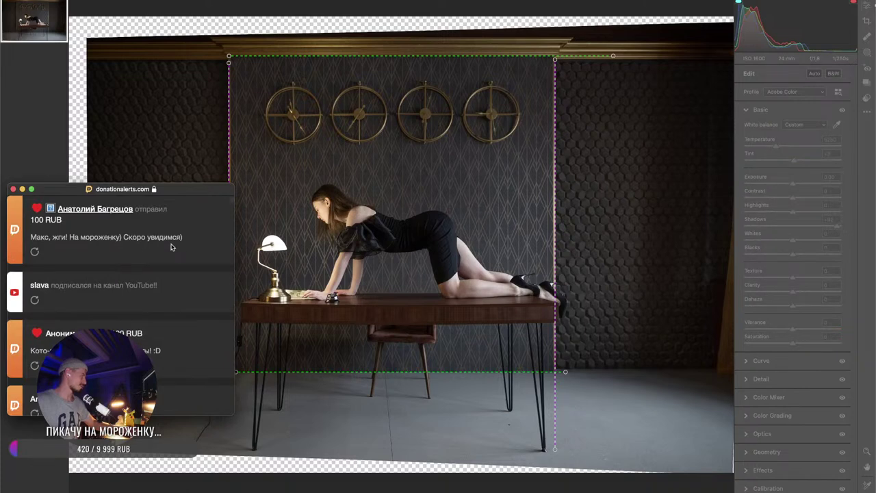
left_click(312, 253)
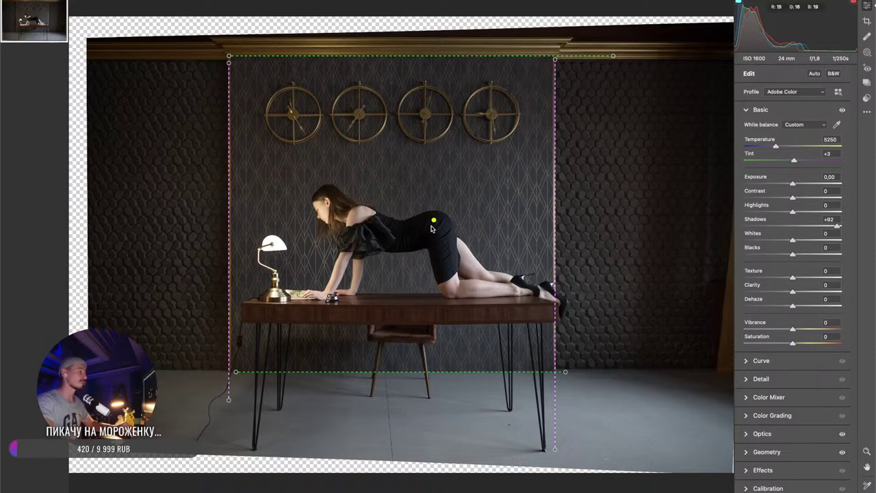
mouse_move(409, 226)
left_mouse_down()
mouse_move(398, 245)
mouse_move(424, 243)
mouse_move(447, 269)
mouse_move(449, 223)
mouse_move(414, 227)
mouse_move(412, 238)
mouse_move(388, 229)
mouse_move(387, 244)
mouse_move(431, 250)
mouse_move(447, 267)
mouse_move(447, 237)
mouse_move(422, 223)
mouse_move(375, 224)
left_mouse_up()
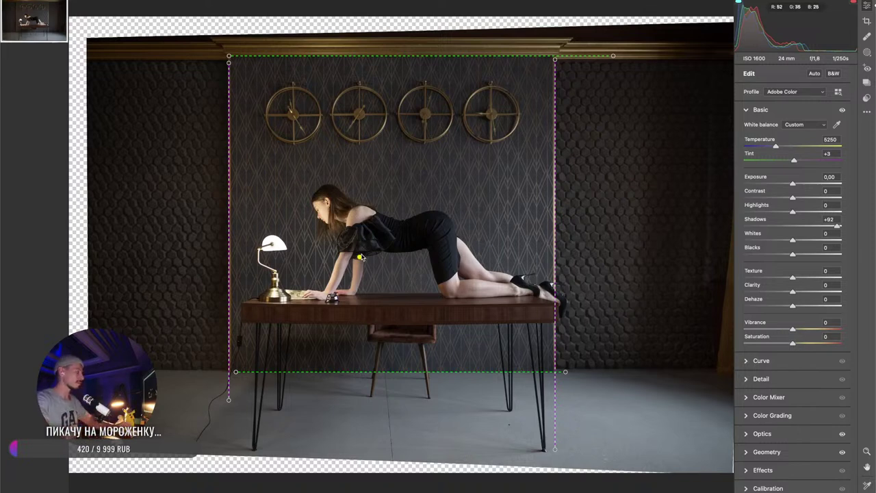
mouse_move(390, 240)
left_mouse_down()
mouse_move(414, 248)
mouse_move(419, 230)
mouse_move(429, 252)
mouse_move(408, 255)
mouse_move(407, 237)
mouse_move(412, 269)
left_mouse_up()
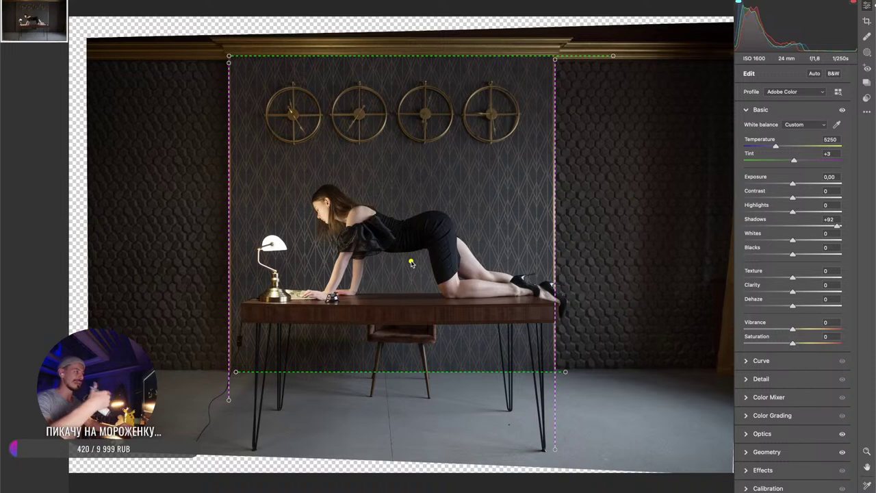
mouse_move(376, 214)
left_mouse_down()
mouse_move(382, 249)
mouse_move(413, 246)
mouse_move(451, 276)
mouse_move(454, 221)
mouse_move(410, 238)
left_mouse_up()
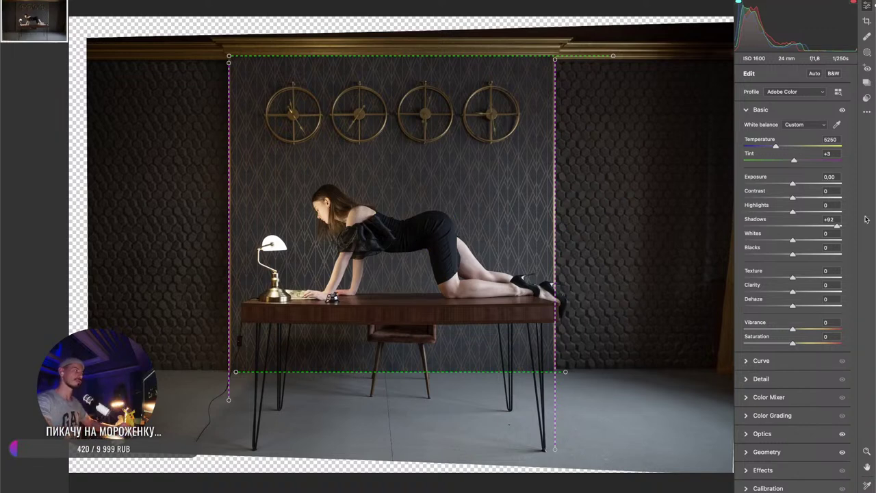
- Lower the Shadows amount slightly and open the photo in Photoshop
left_click_drag(838, 225, 830, 230)
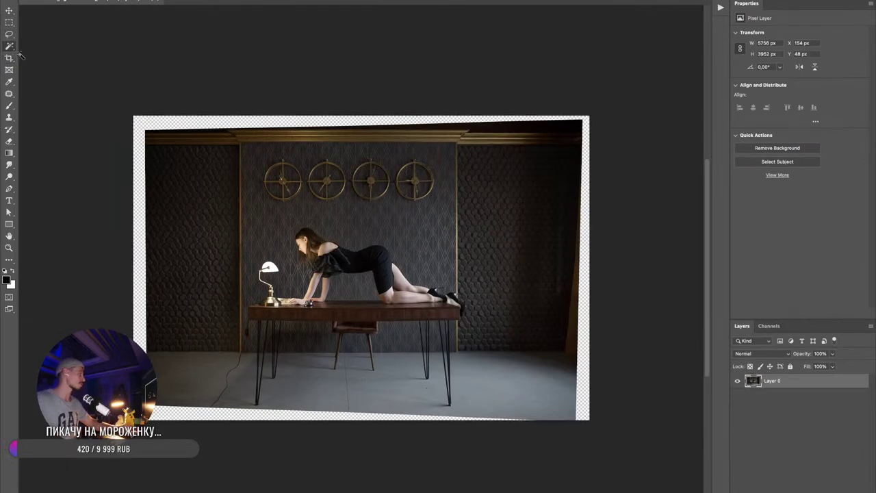
- Select the transparent border around the photo with the Magic Wand tool
left_click(9, 46)
left_click(136, 134)
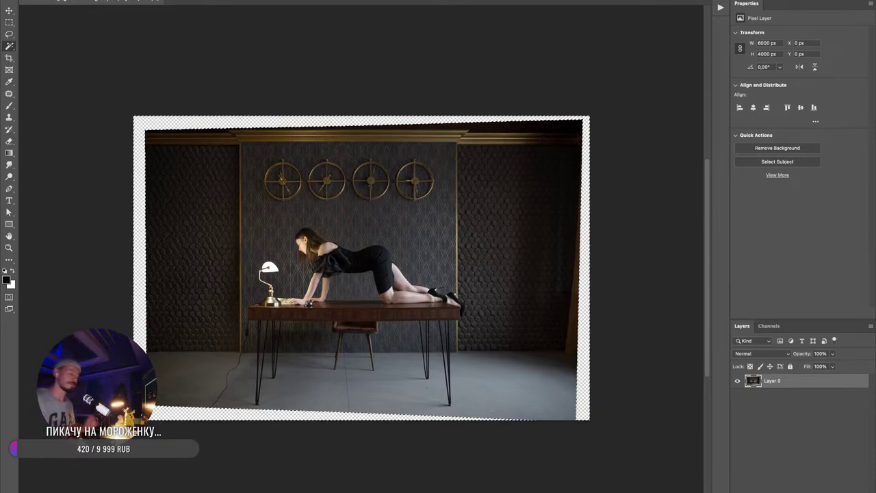
left_click(156, 119)
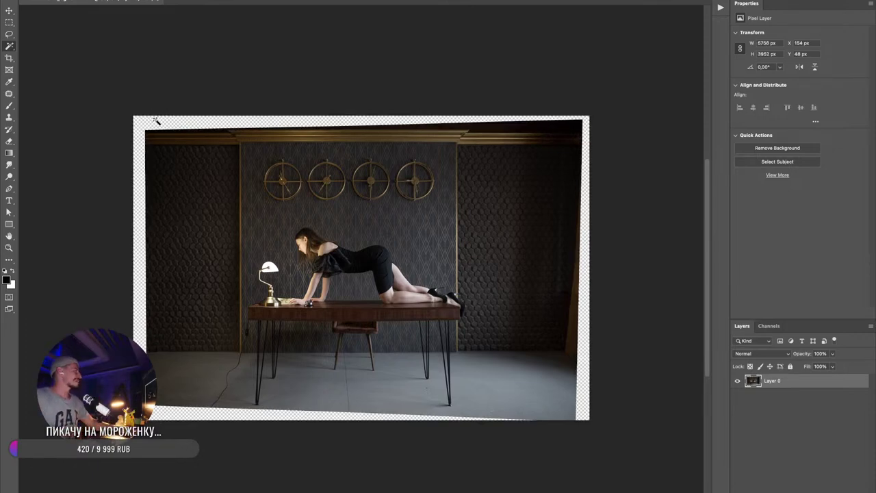
left_click(156, 124)
left_click_drag(146, 107, 438, 246)
- Expand the border selection by 4 pixels and inspect how far it overlaps the photo's upper edge
left_click(210, 1)
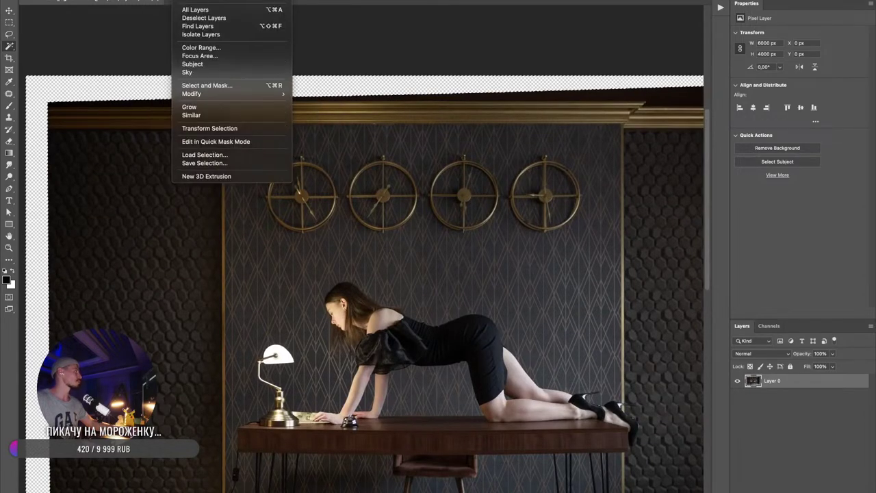
mouse_move(216, 93)
left_click(342, 112)
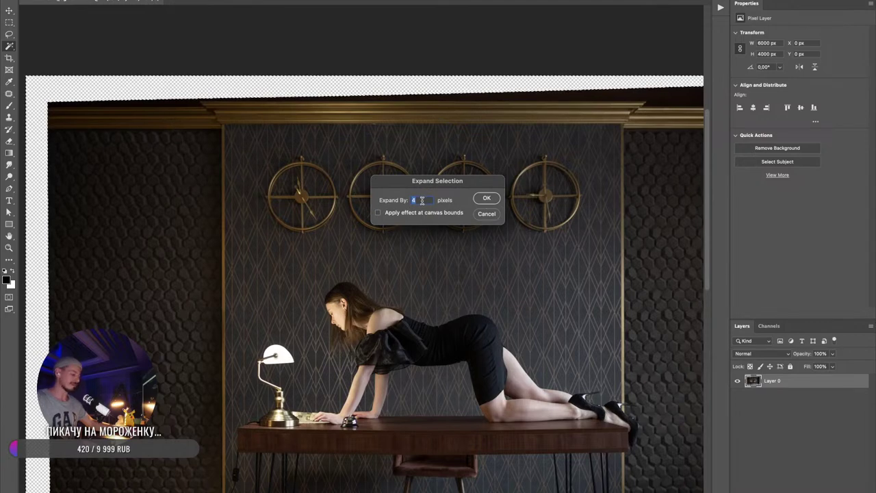
left_click(486, 198)
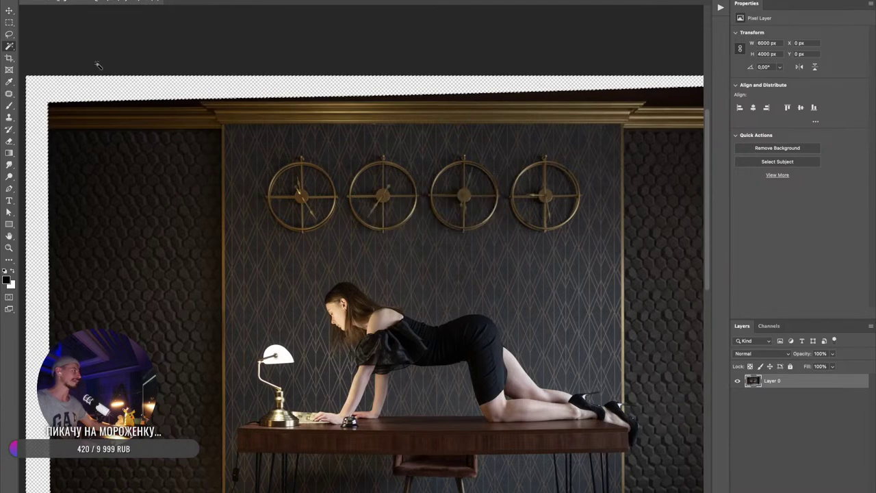
scroll(149, 103, "up", 2)
scroll(148, 103, "up", 3)
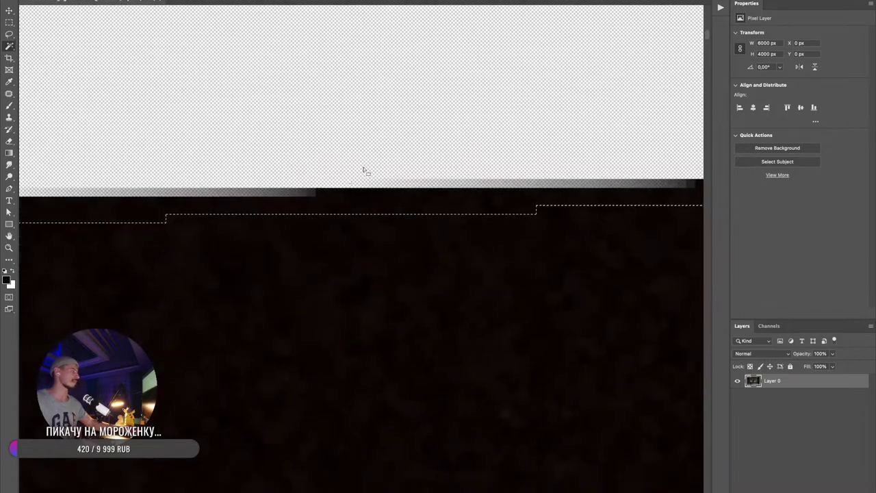
key("ctrl+0")
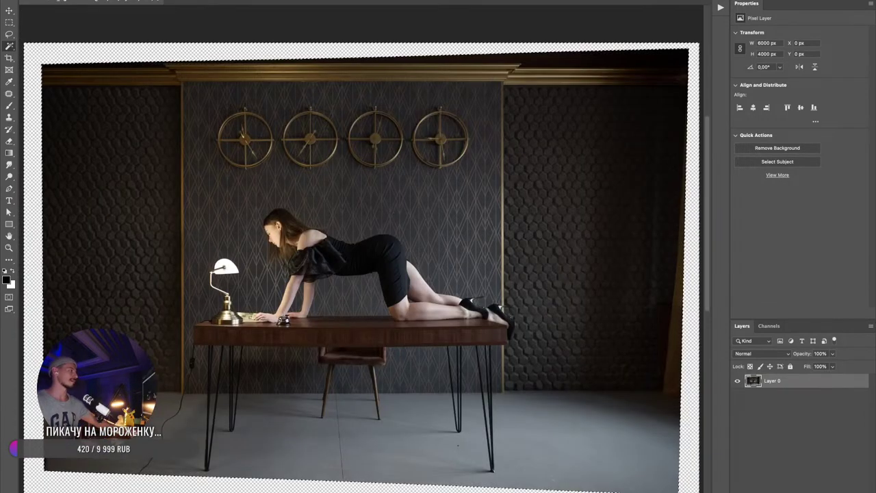
- Fill the selected border with Content-Aware at 100% opacity in Normal mode with Color Adaptation, and deselect
right_click(218, 51)
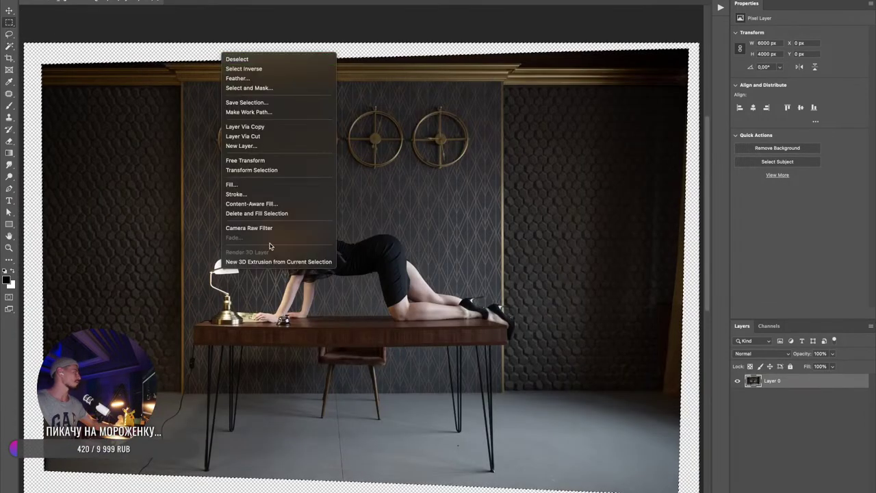
left_click(250, 182)
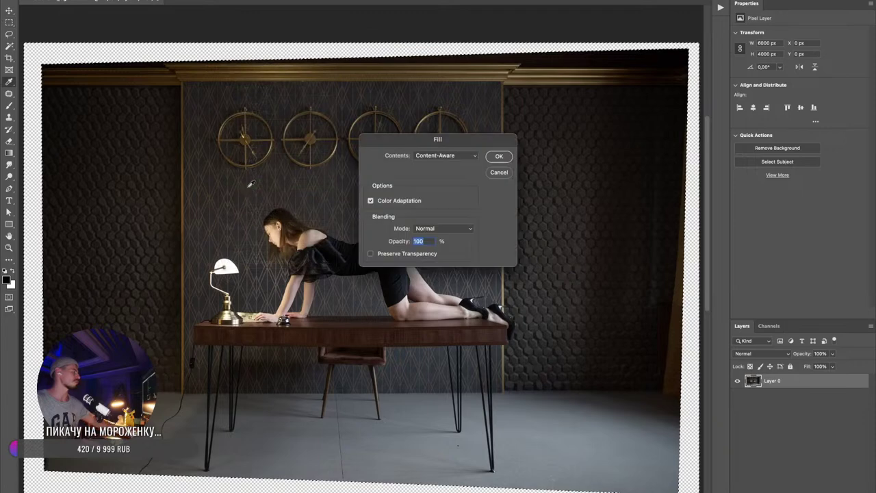
left_click(499, 156)
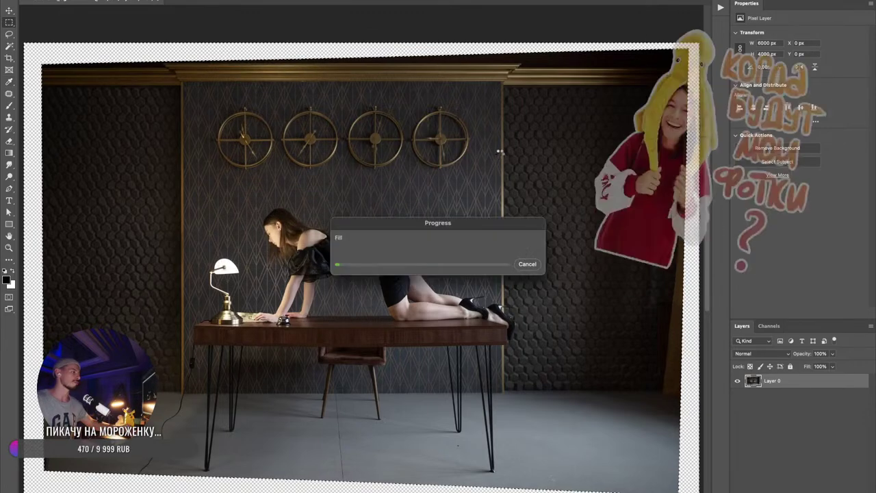
key("ctrl+d")
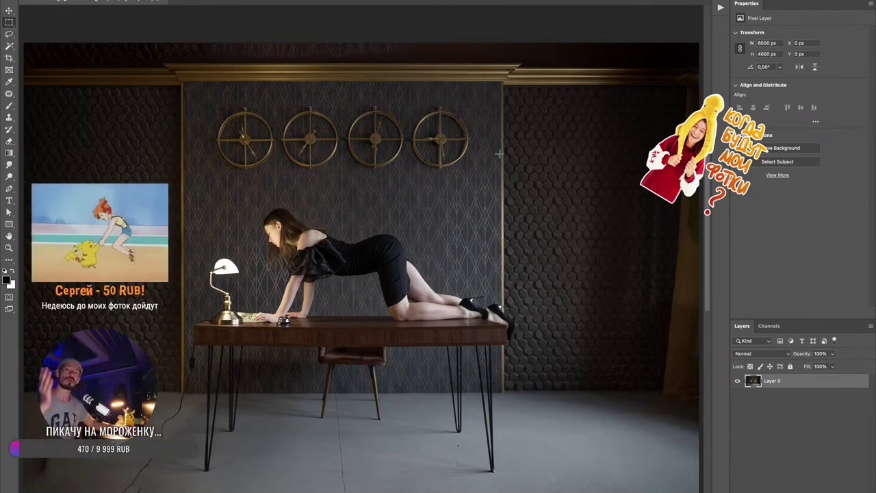
- Lasso a small patch at the lower-left corner of the photo's floor, fill it with Content-Aware, and deselect
left_click_drag(348, 309, 412, 278)
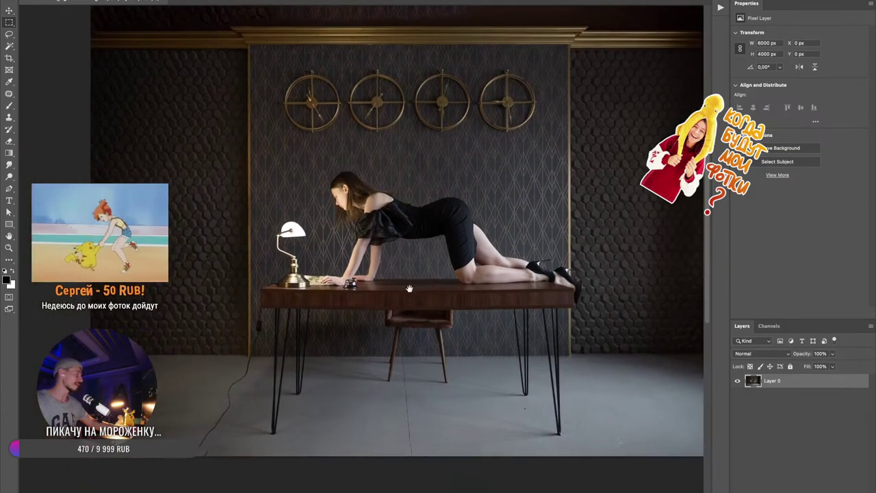
key("l")
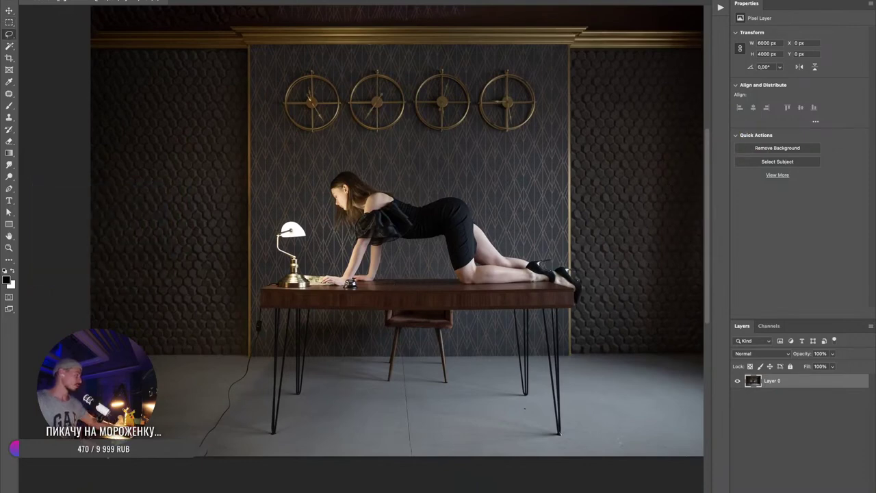
left_click_drag(103, 445, 104, 417)
right_click(106, 432)
left_click(137, 452)
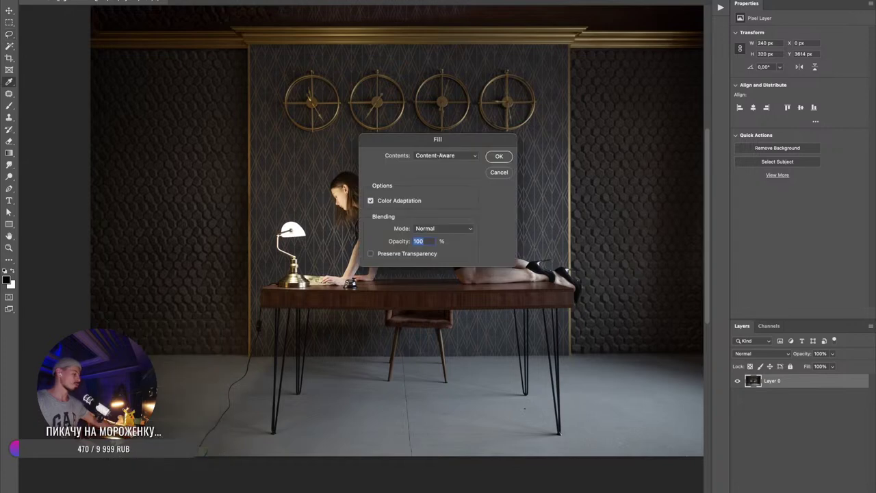
key("Return")
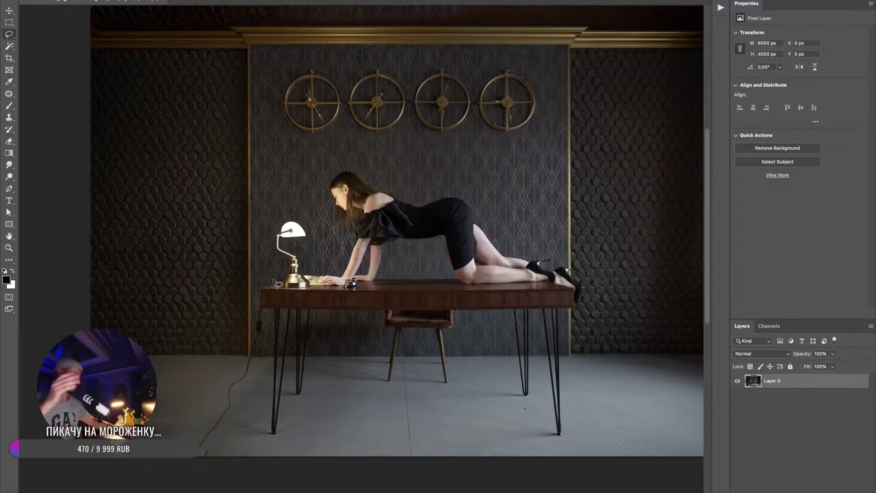
scroll(498, 230, "down", 1)
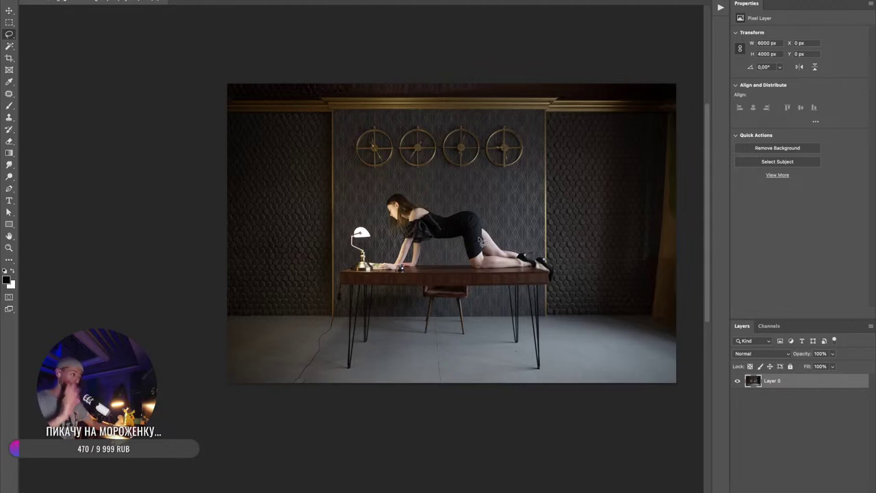
scroll(482, 241, "right", 5)
scroll(440, 290, "left", 2)
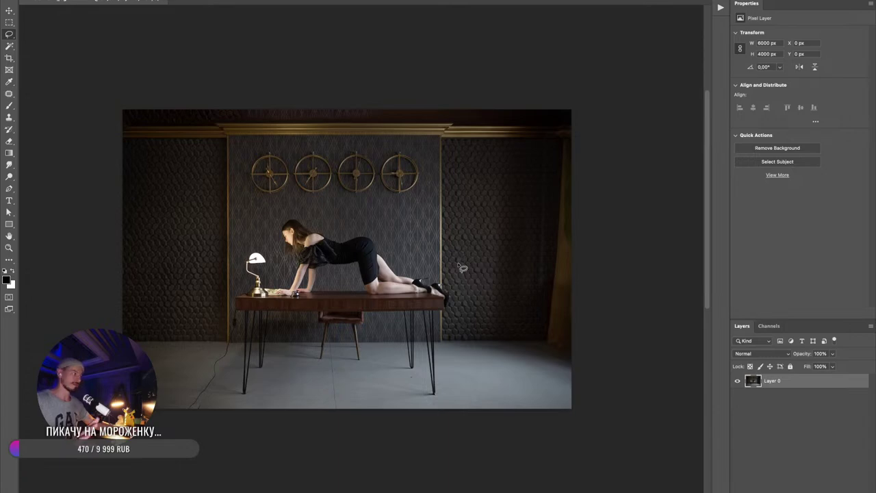
left_click_drag(322, 196, 344, 199)
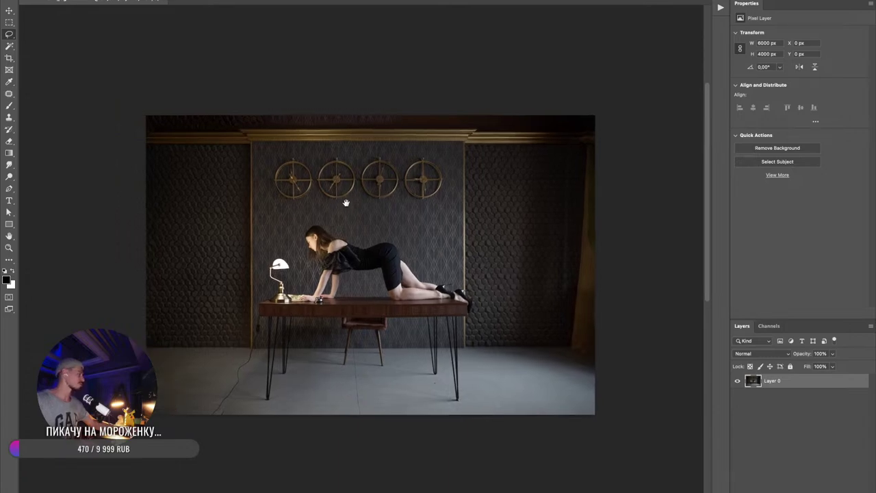
- Switch to the Safari donation alerts window to read the newest message, and return to Photoshop
key("super+Tab")
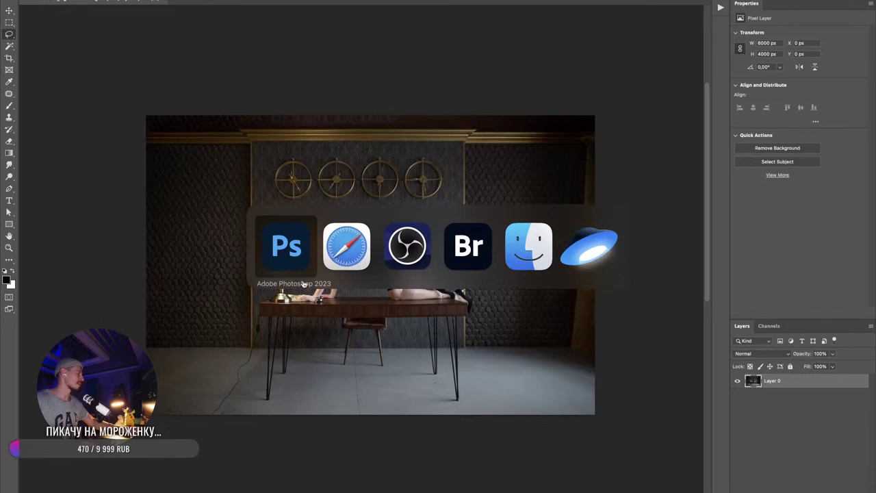
left_click(350, 257)
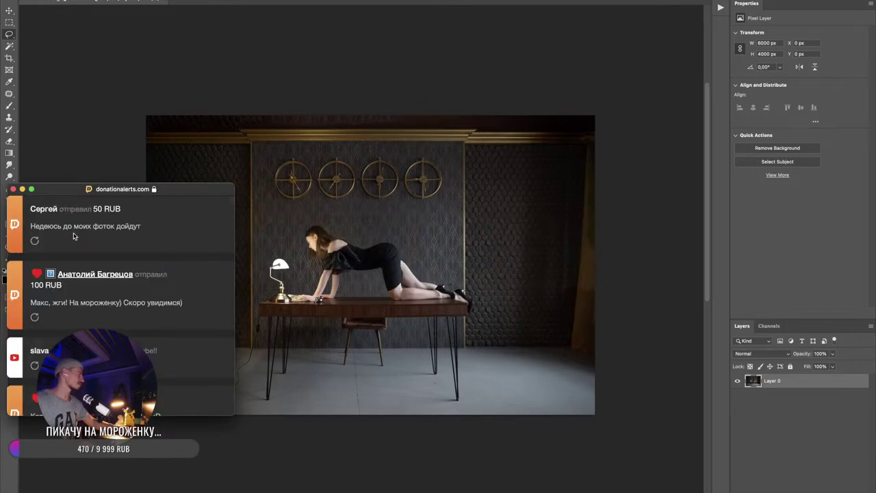
left_click(416, 240)
- Outline the dark ceiling strip above the gold cornice across the full photo width with the Polygonal Lasso
left_click_drag(330, 230, 373, 245)
scroll(428, 212, "up", 4)
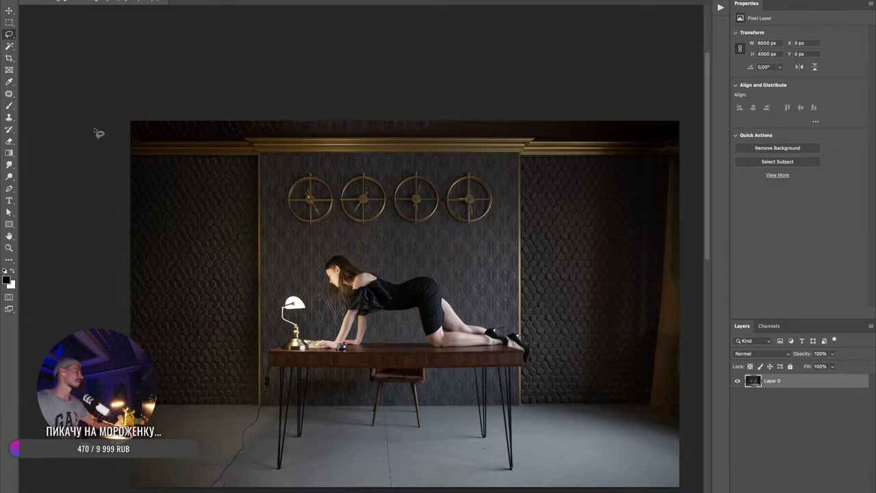
left_click_drag(268, 131, 206, 168)
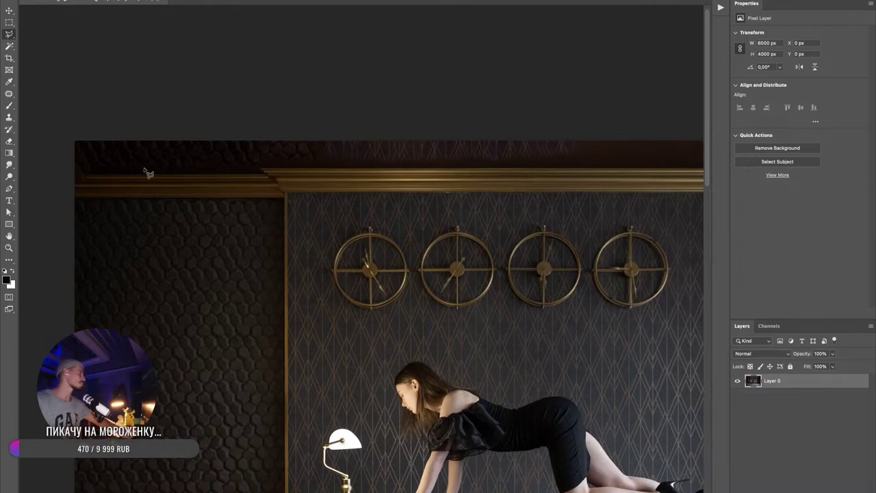
left_click(72, 170)
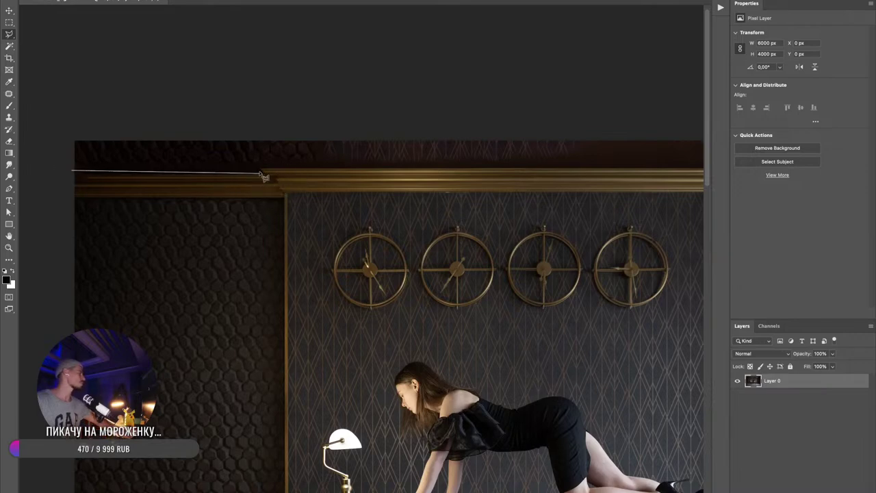
left_click(258, 168)
left_click_drag(501, 171, 206, 168)
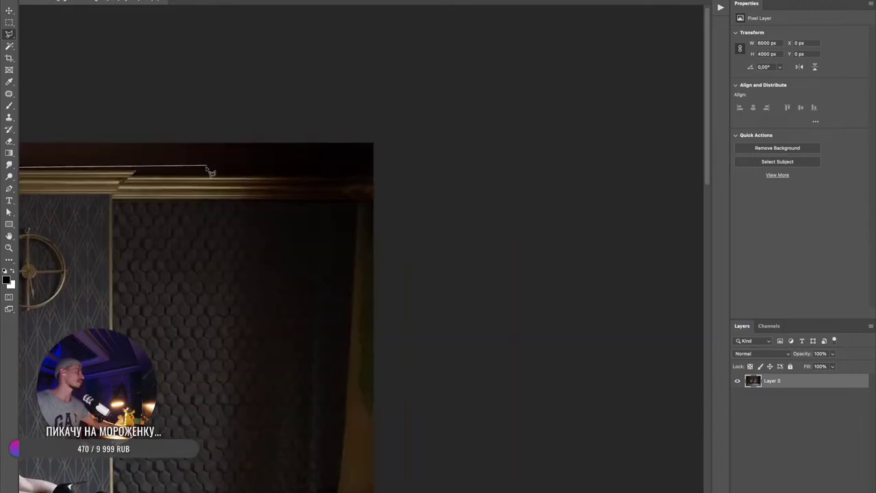
left_click(134, 174)
left_click(474, 172)
left_click(414, 103)
key("super+minus")
key("super+minus")
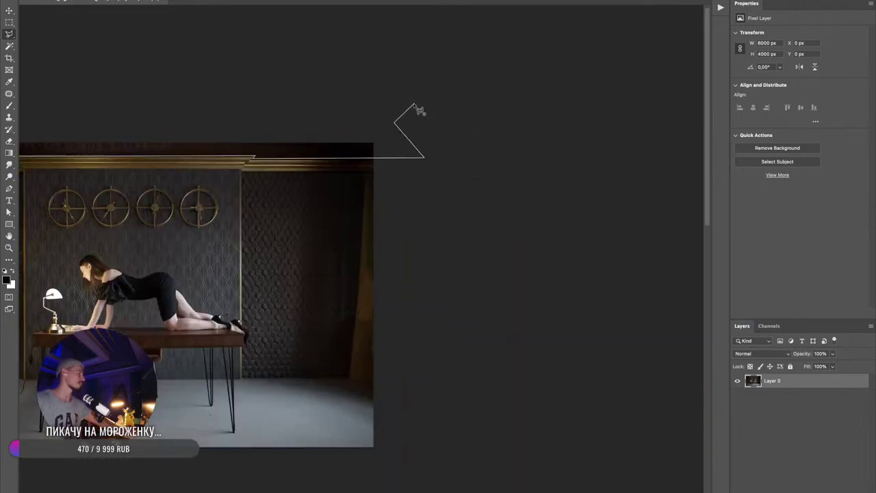
left_click_drag(129, 100, 531, 150)
left_click(275, 169)
double_click(282, 198)
mouse_move(571, 222)
left_mouse_down()
mouse_move(295, 198)
mouse_move(403, 209)
mouse_move(414, 196)
left_mouse_up()
- Darken the selected ceiling strip with a masked Curves layer, lowering the white point and setting a midtone point at Input 119, Output 57
key("F4")
key("F4")
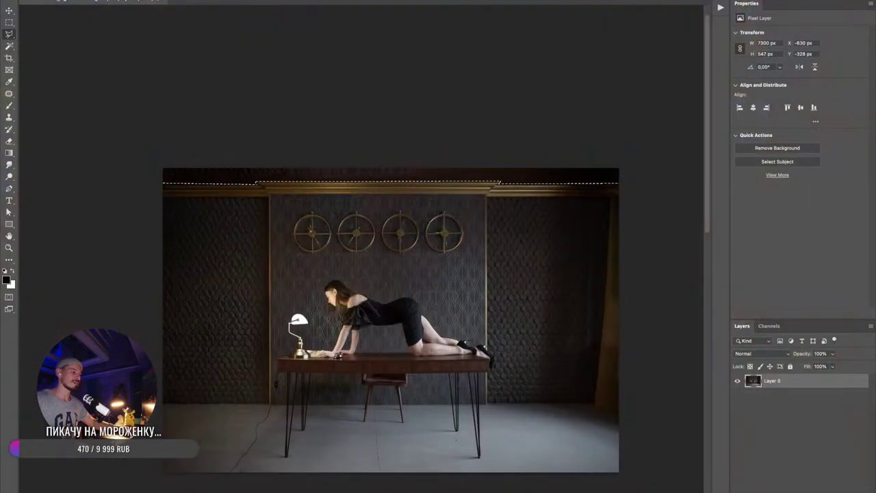
left_click(820, 491)
left_click(828, 378)
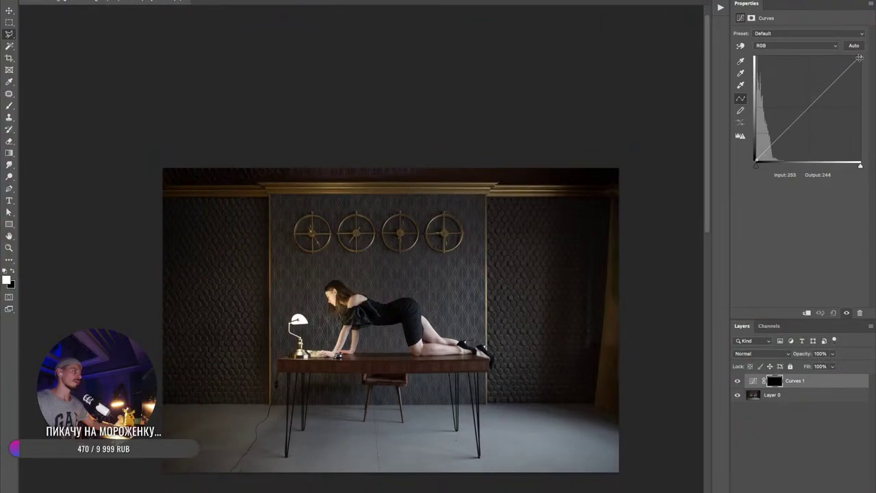
left_click_drag(860, 57, 860, 101)
left_click_drag(804, 135, 805, 137)
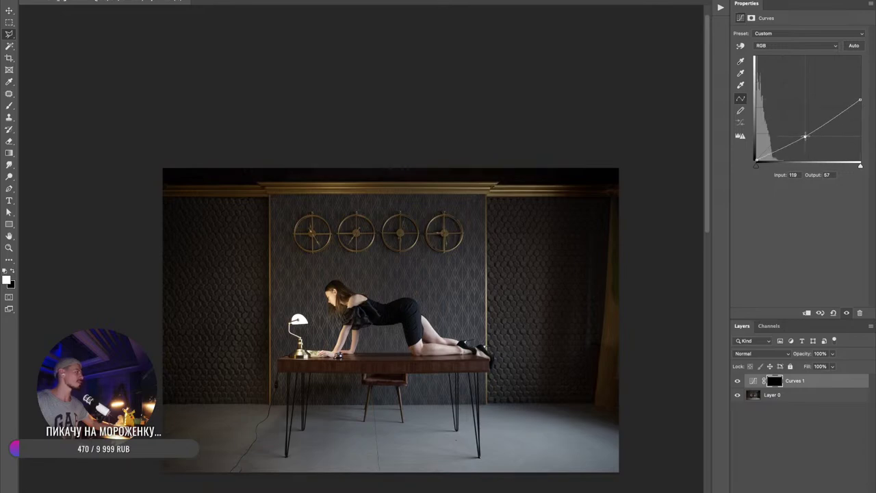
left_click(779, 446)
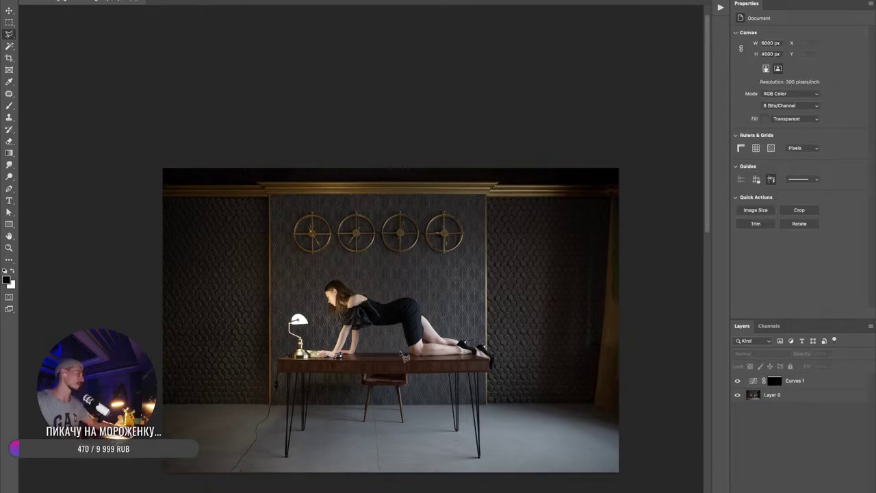
- On Layer 0, start a Quick Mask and brush black over the middle stretch of the lamp cable lying on the floor
scroll(382, 351, "up", 2)
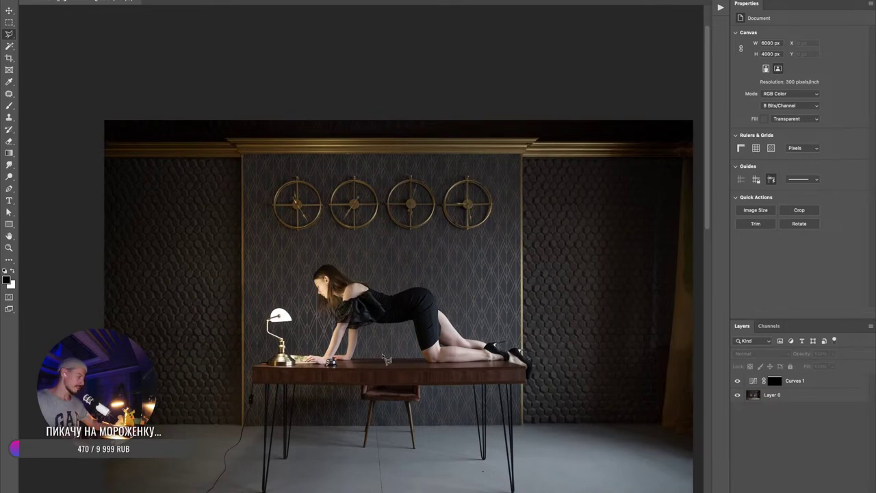
scroll(260, 431, "up", 2)
mouse_move(260, 453)
left_mouse_down()
mouse_move(409, 248)
mouse_move(395, 265)
left_mouse_up()
left_click(787, 399)
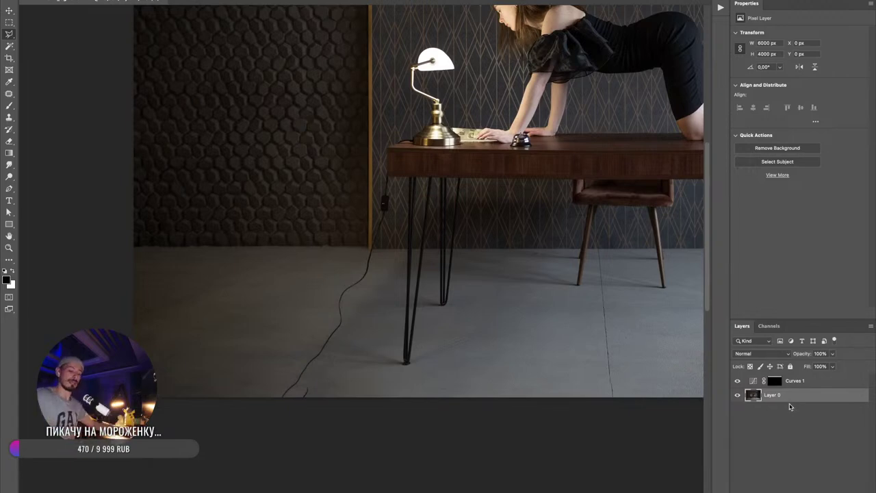
scroll(381, 212, "up", 2)
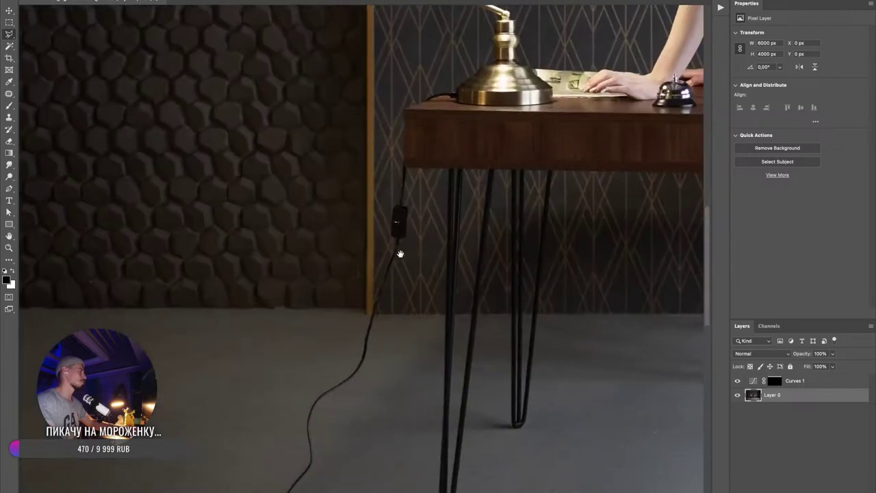
left_click_drag(401, 250, 448, 116)
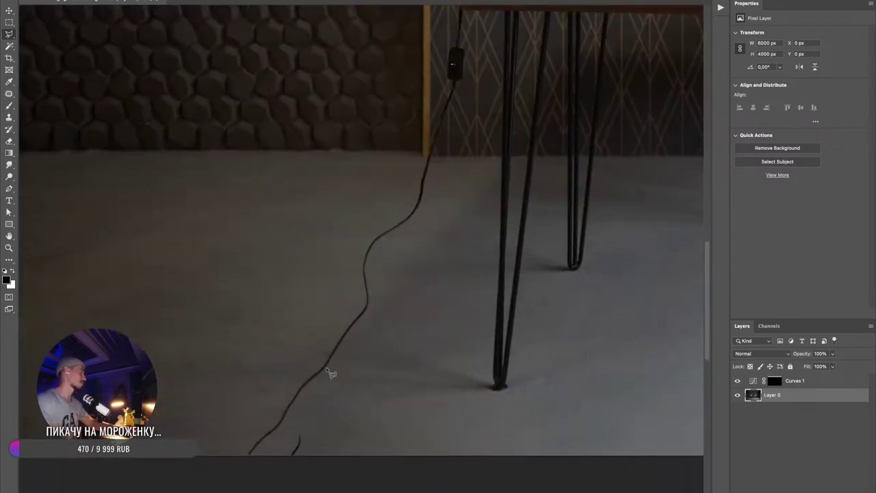
right_click(16, 106)
left_click(40, 107)
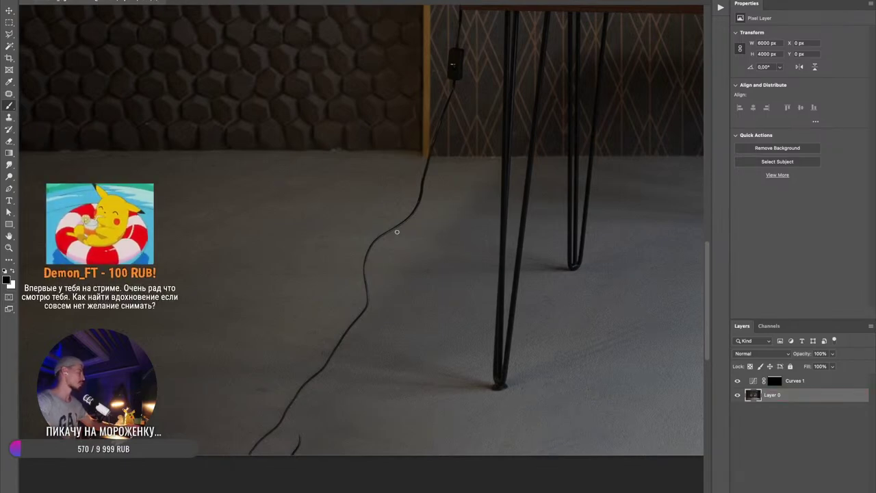
key("q")
left_click_drag(397, 238, 417, 245)
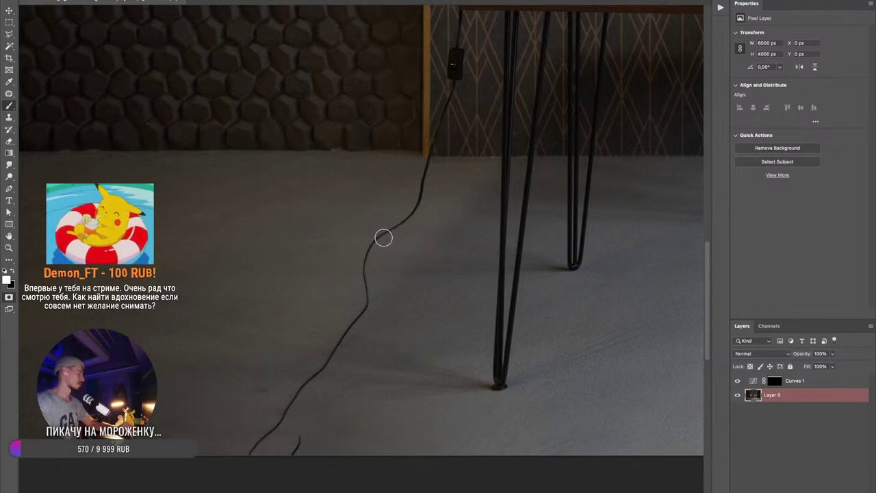
key("x")
mouse_move(372, 246)
left_mouse_down()
mouse_move(397, 225)
mouse_move(364, 265)
mouse_move(378, 239)
mouse_move(366, 254)
mouse_move(376, 238)
mouse_move(365, 292)
mouse_move(367, 256)
mouse_move(404, 229)
left_mouse_up()
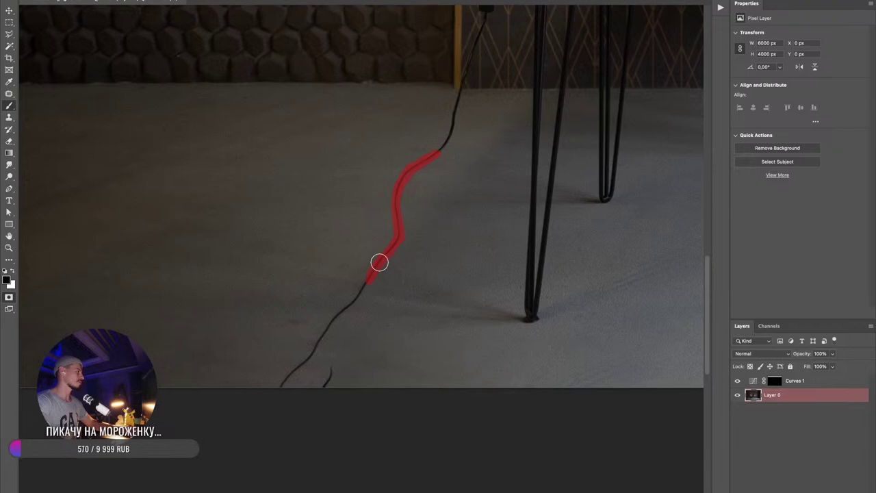
- Mask the rest of the floor cable from the photo's lower edge up towards the wall, including the short stray cable end
mouse_move(366, 287)
left_mouse_down()
mouse_move(400, 229)
mouse_move(349, 285)
left_mouse_up()
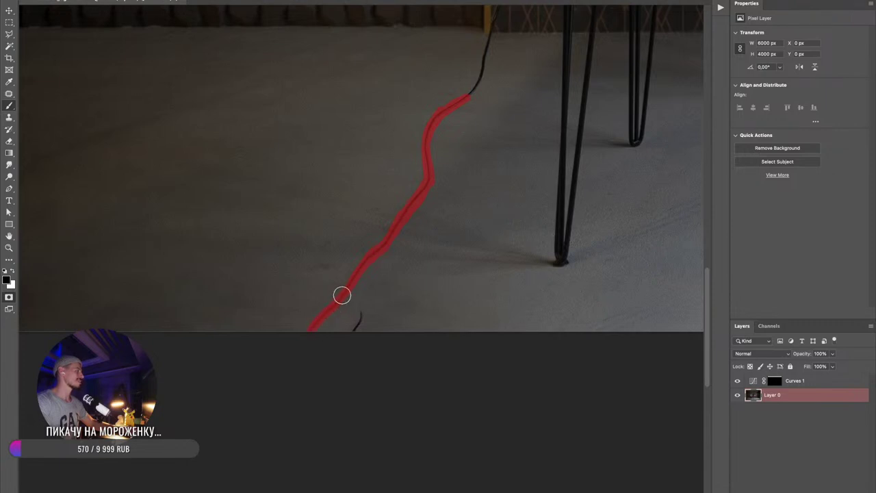
left_click_drag(359, 310, 354, 329)
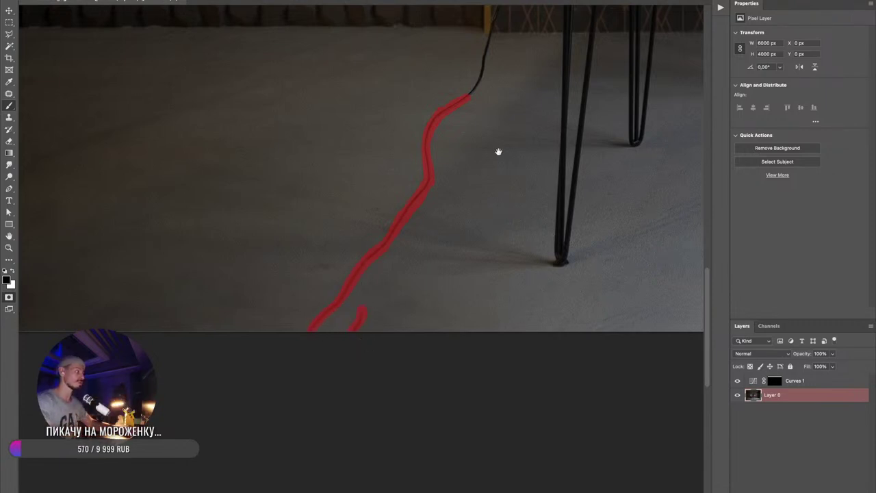
left_click_drag(497, 151, 430, 294)
left_click_drag(409, 224, 413, 213)
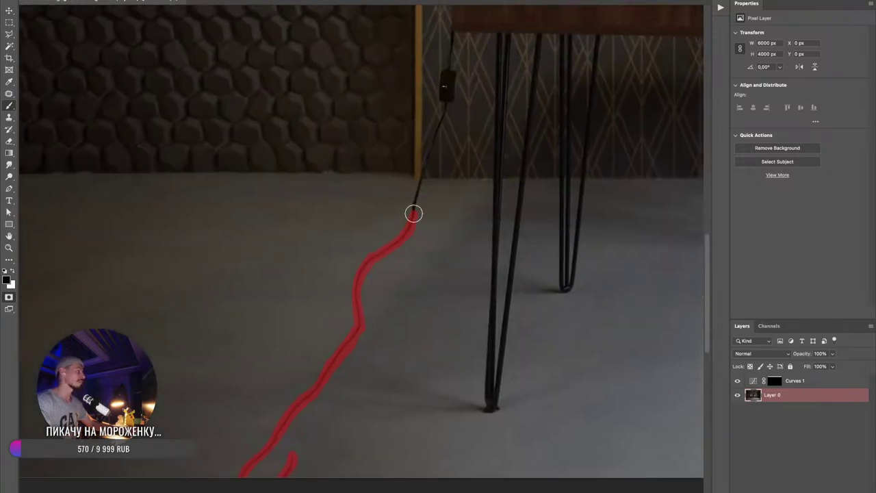
left_click(9, 297)
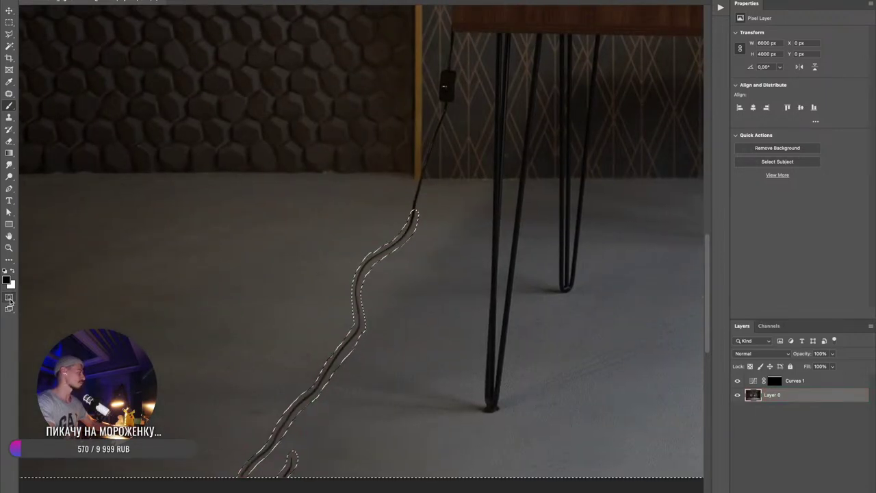
left_click(9, 297)
- Extend the Quick Mask up the cable and over its inline switch to the desk's underside, and turn it into an inverted selection
left_click_drag(328, 204, 314, 265)
left_click_drag(401, 277, 407, 231)
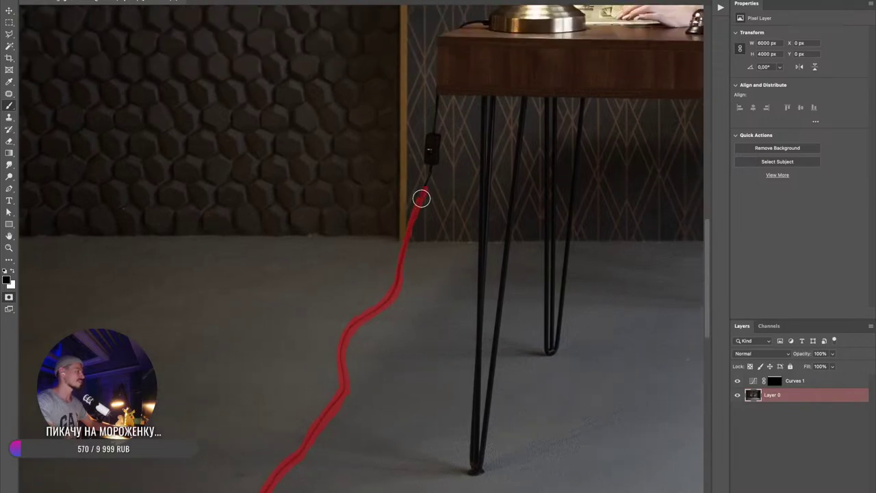
mouse_move(421, 199)
left_mouse_down()
mouse_move(430, 179)
mouse_move(423, 234)
mouse_move(409, 214)
mouse_move(412, 204)
mouse_move(417, 233)
mouse_move(416, 180)
left_mouse_up()
scroll(416, 208, "up", 5)
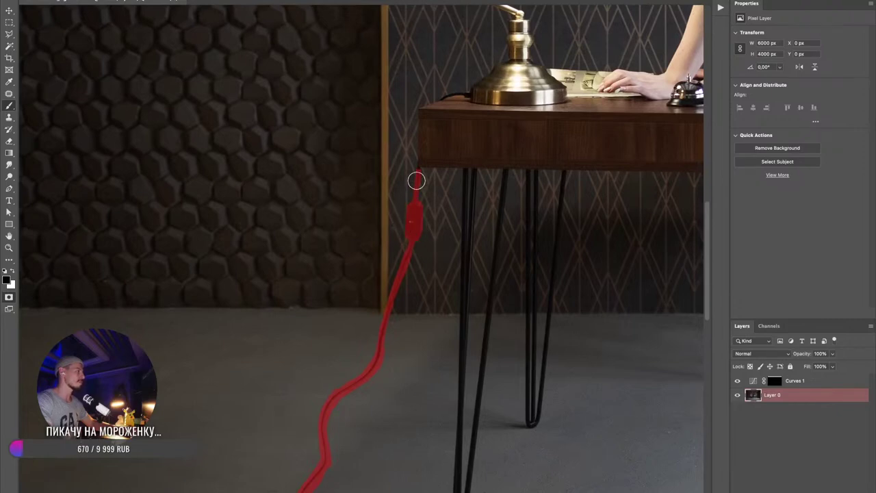
key("q")
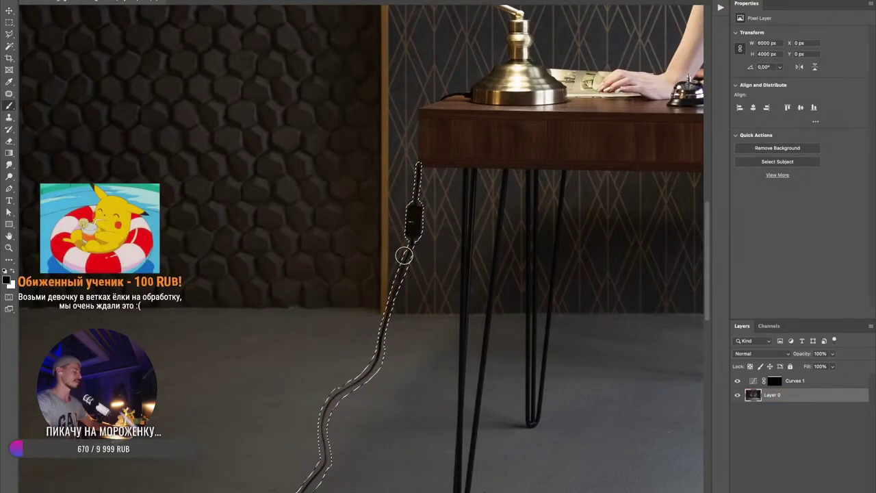
scroll(409, 258, "down", 3)
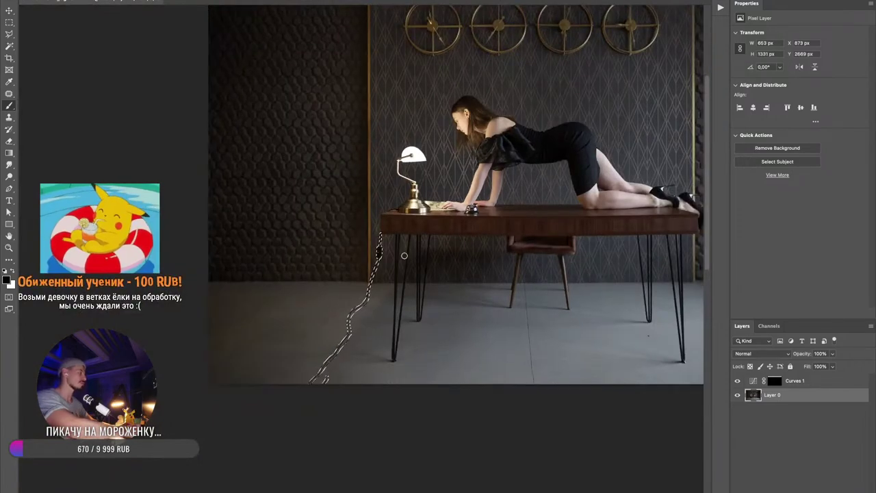
- Remove the lamp cable and its switch by filling the selection with Content-Aware, and deselect
scroll(364, 250, "up", 5)
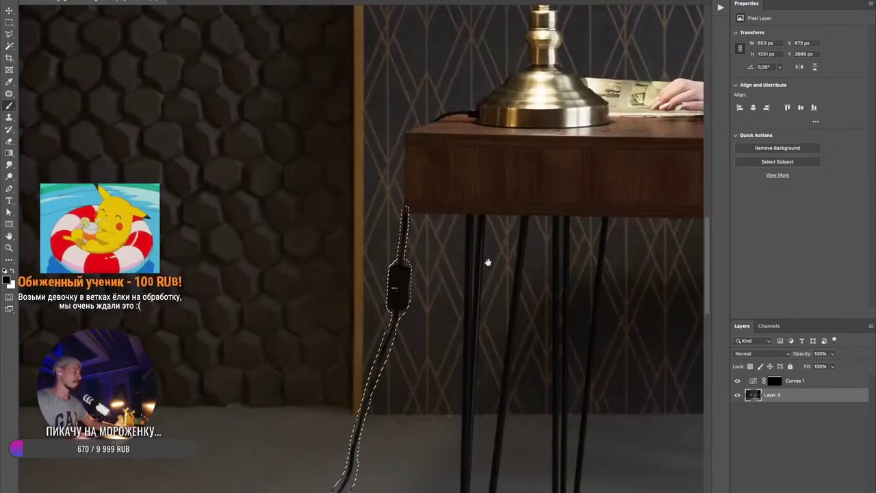
scroll(496, 223, "down", 2)
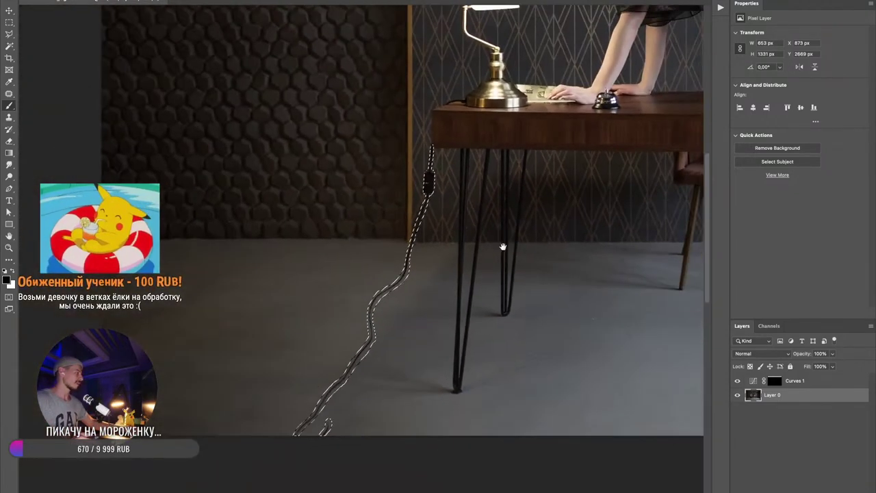
left_click_drag(494, 235, 490, 236)
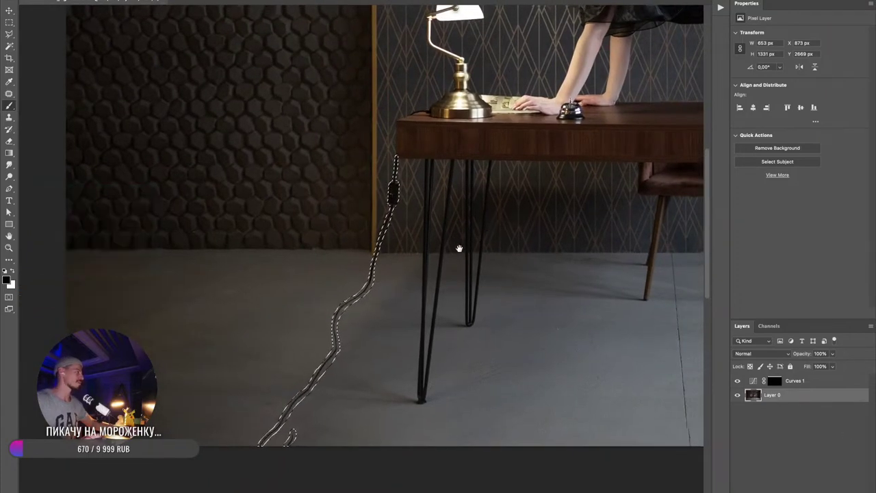
left_click_drag(508, 211, 454, 238)
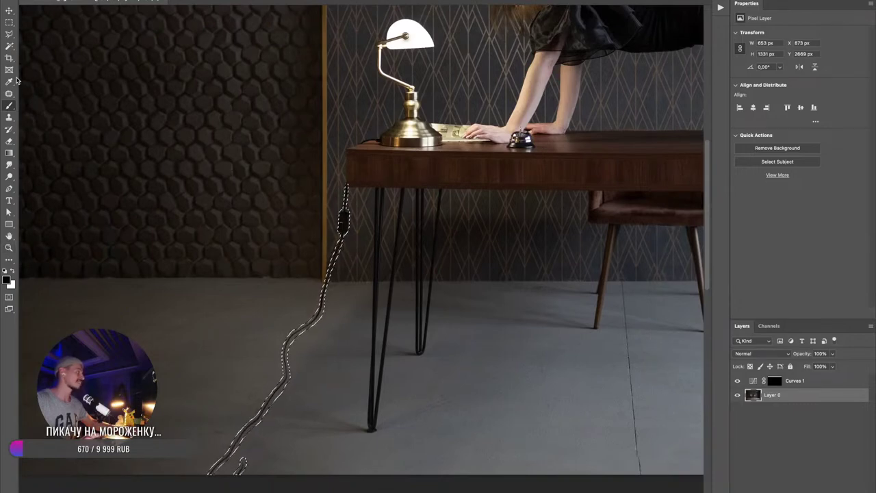
left_click(9, 24)
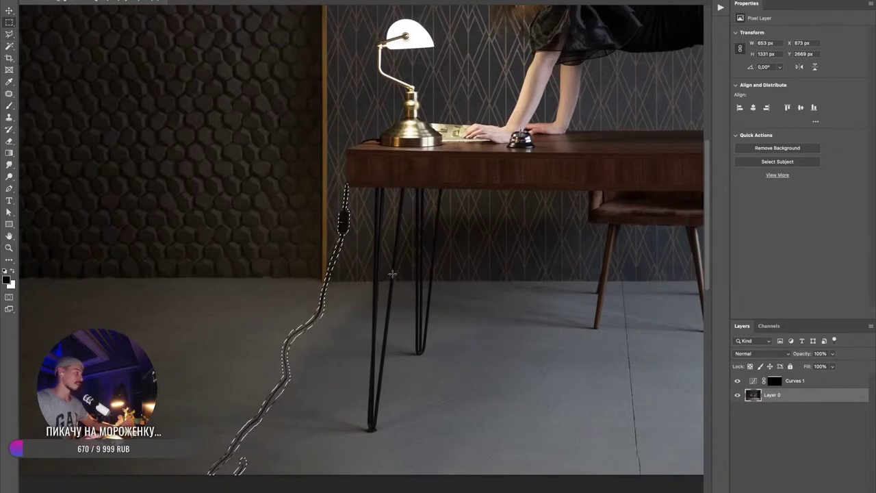
right_click(354, 251)
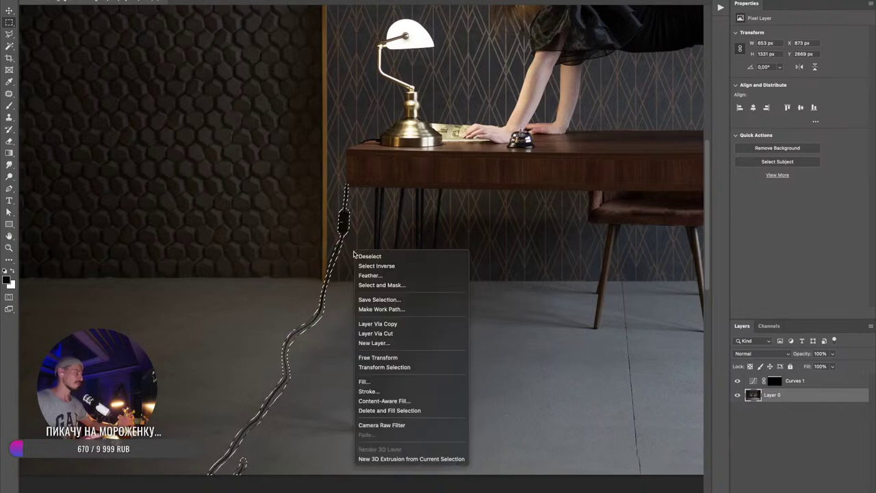
left_click(390, 382)
left_click(498, 154)
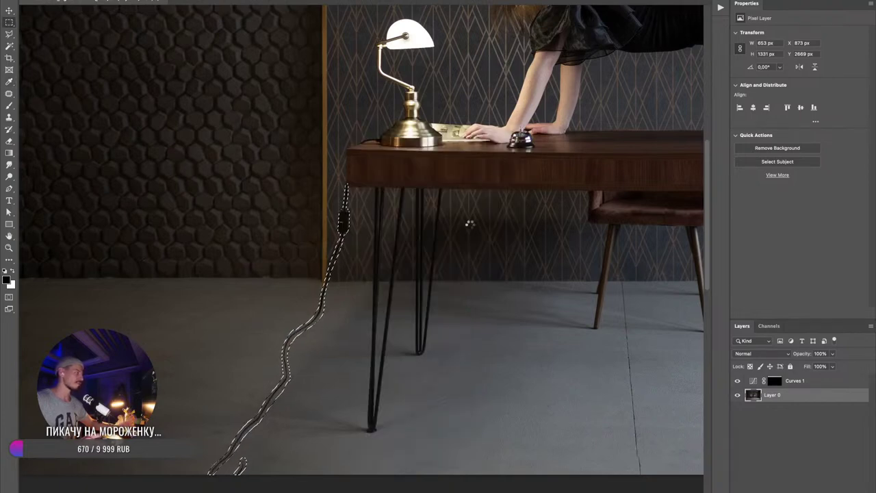
key("super+d")
- Show the document's History with its list of states and save the current retouched state as a new snapshot
left_click(458, 303, "alt")
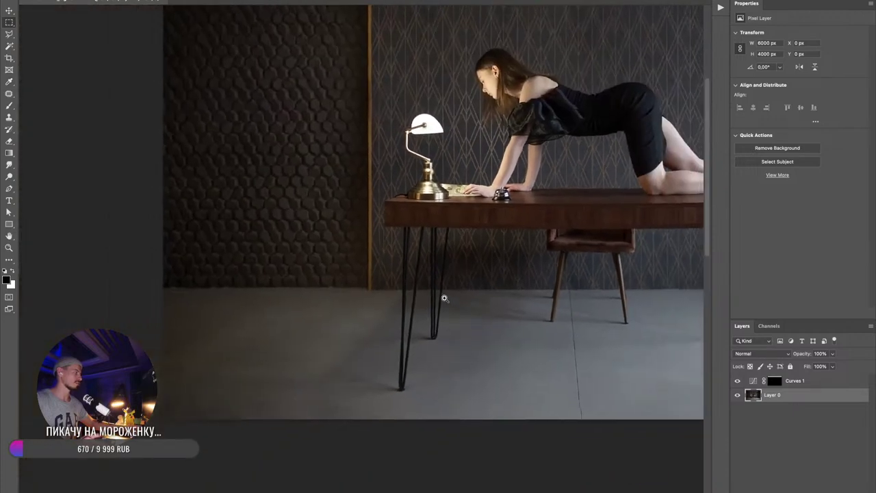
left_click_drag(547, 260, 462, 297)
scroll(461, 297, "down", 4)
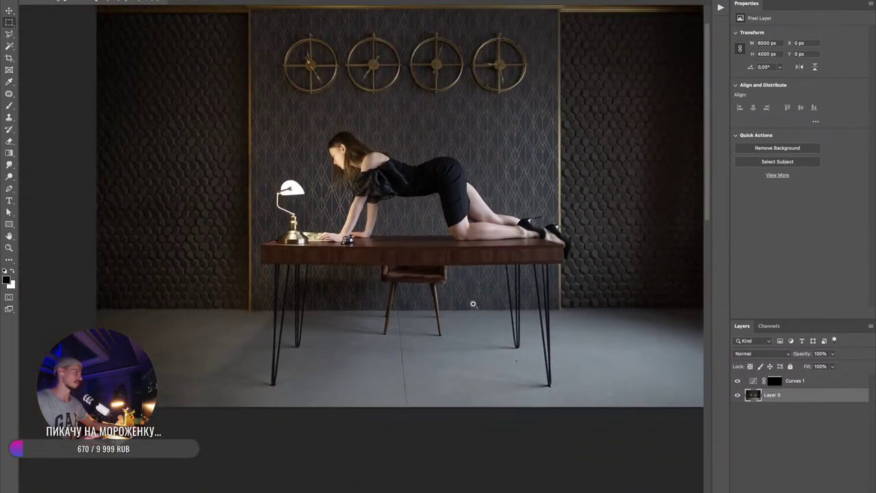
left_click_drag(519, 294, 506, 314)
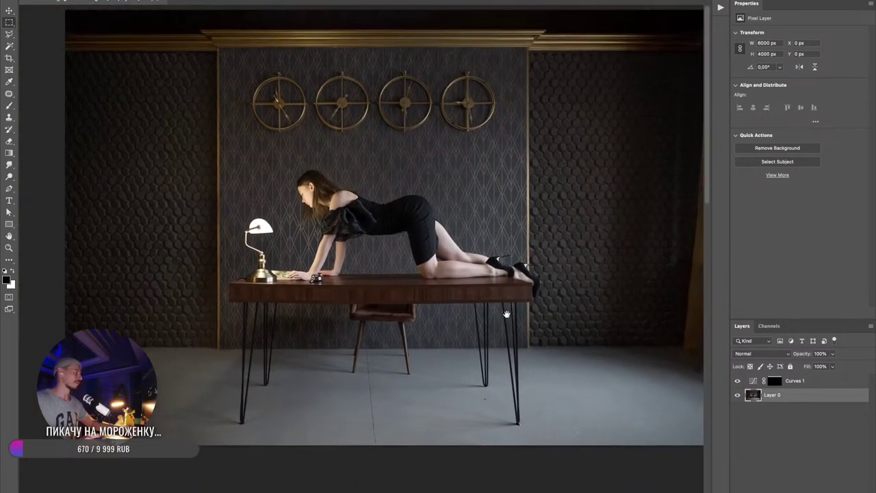
left_click(723, 8)
left_click(722, 8)
left_click(301, 0)
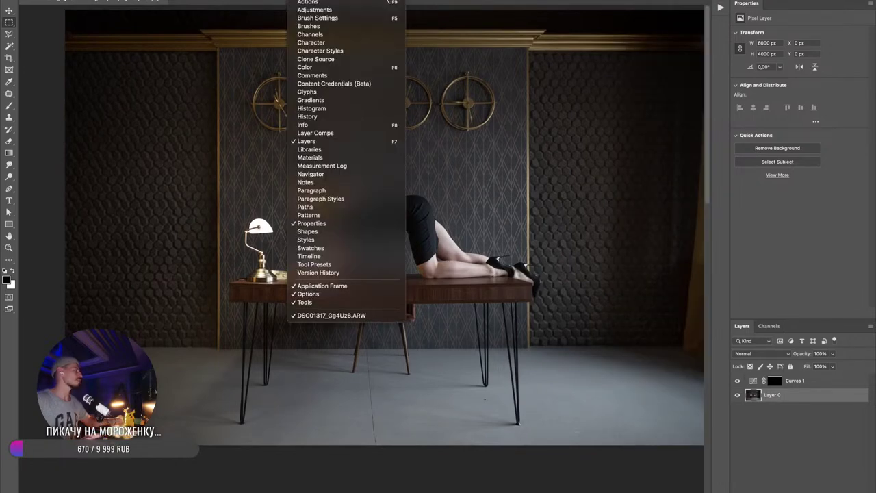
left_click(334, 117)
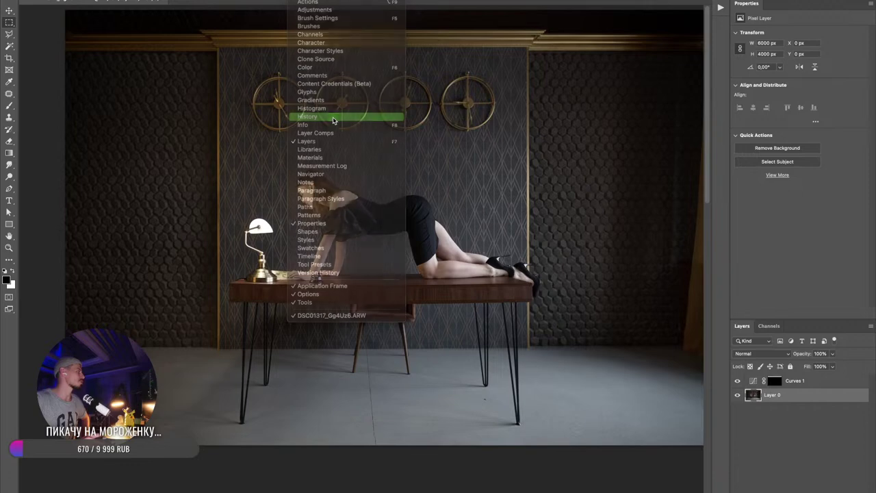
left_click_drag(419, 101, 427, 274)
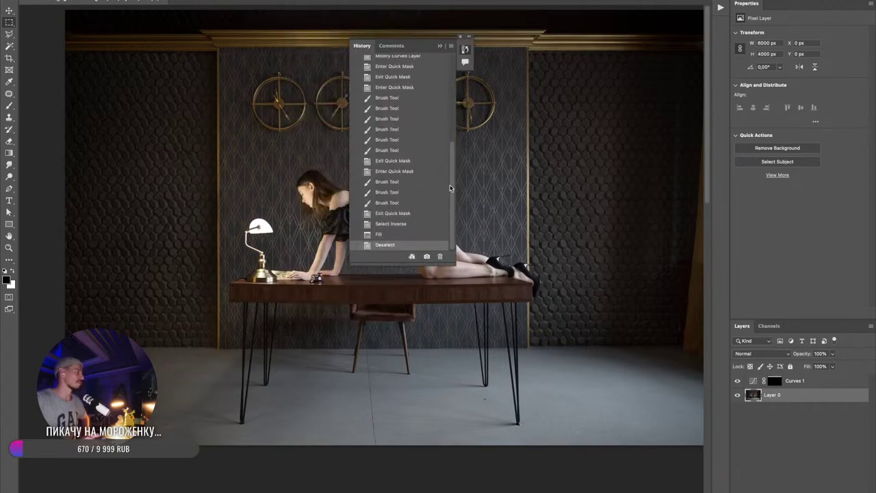
left_click_drag(451, 189, 450, 84)
- Compare the originally opened image with Snapshot 1 by switching between the two states several times, ending on Snapshot 1
left_click(408, 72)
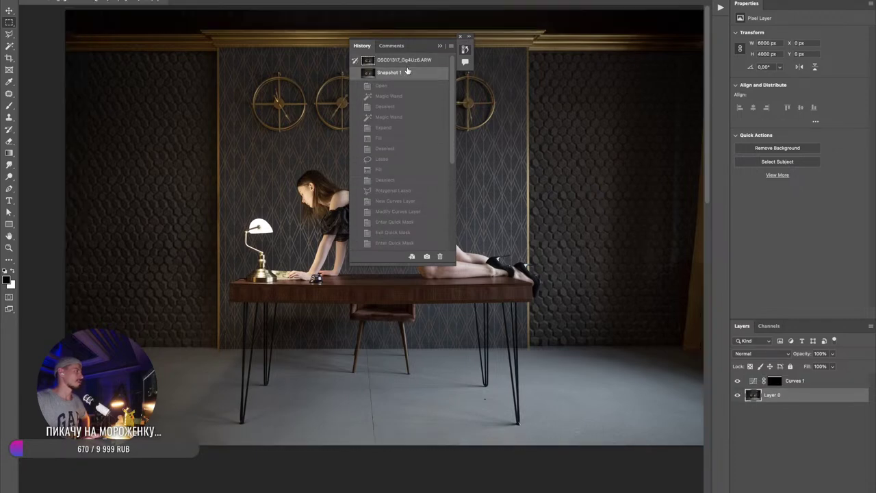
left_click(411, 61)
left_click(409, 73)
left_click(411, 62)
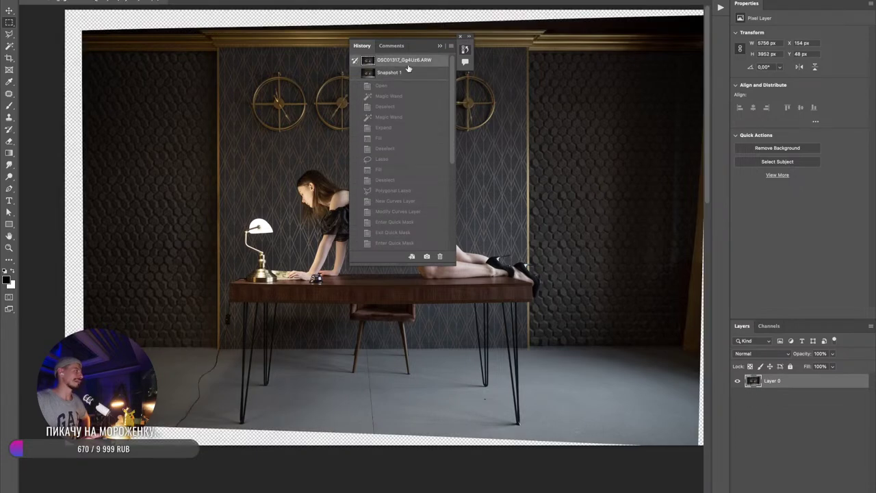
left_click(405, 73)
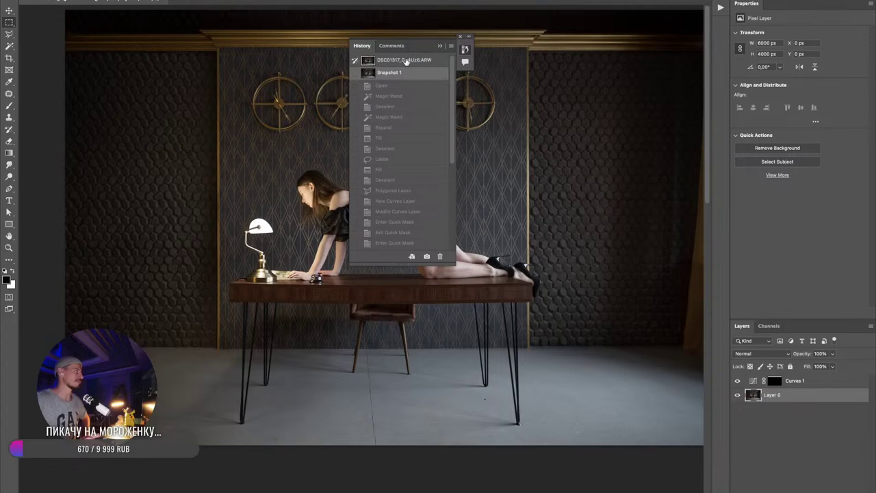
left_click(407, 62)
left_click(403, 72)
left_click(403, 63)
left_click(405, 73)
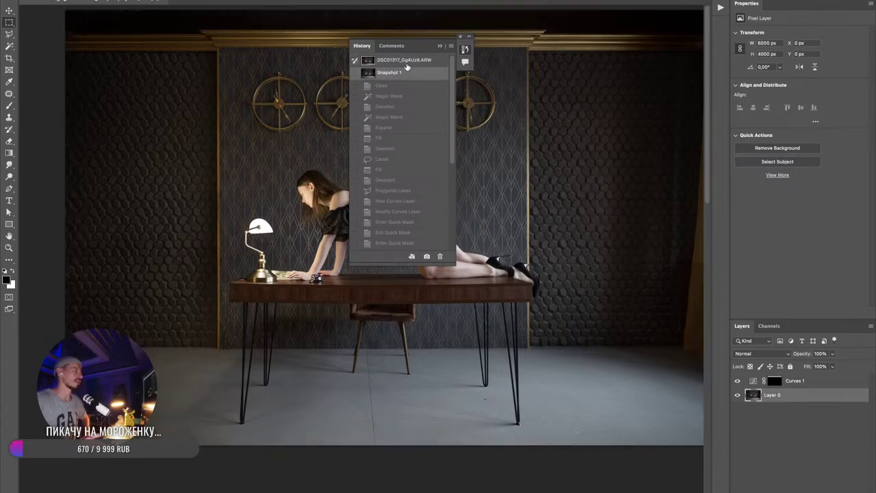
- Dock the History panel beside Properties and close the leftover floating Comments panel
left_click_drag(371, 46, 774, 10)
right_click(326, 46)
left_click(339, 47)
left_click(747, 4)
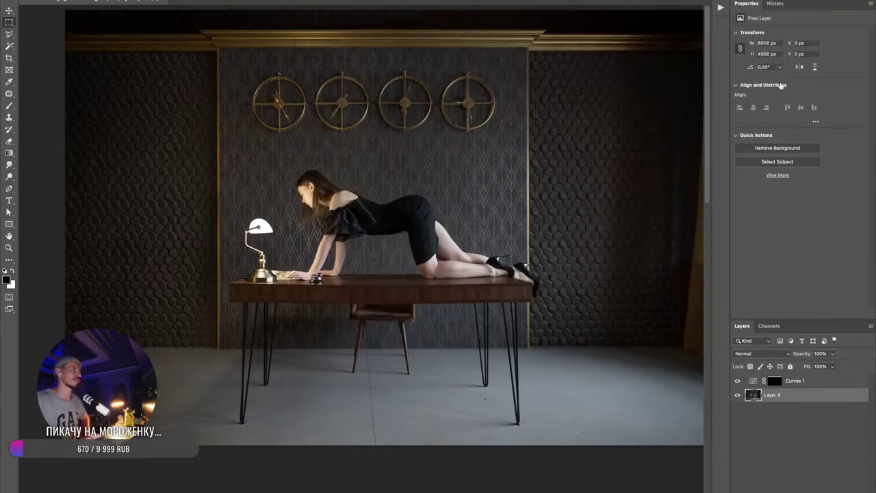
- Clear the layer selection and make Layer 0 the active layer again
left_click(769, 483)
left_click_drag(482, 237, 578, 319)
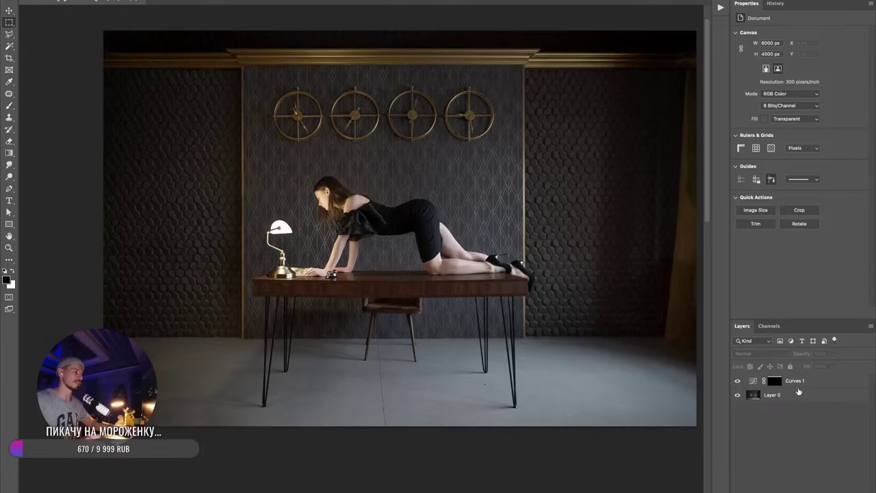
left_click(798, 386)
double_click(792, 397)
left_click(833, 196)
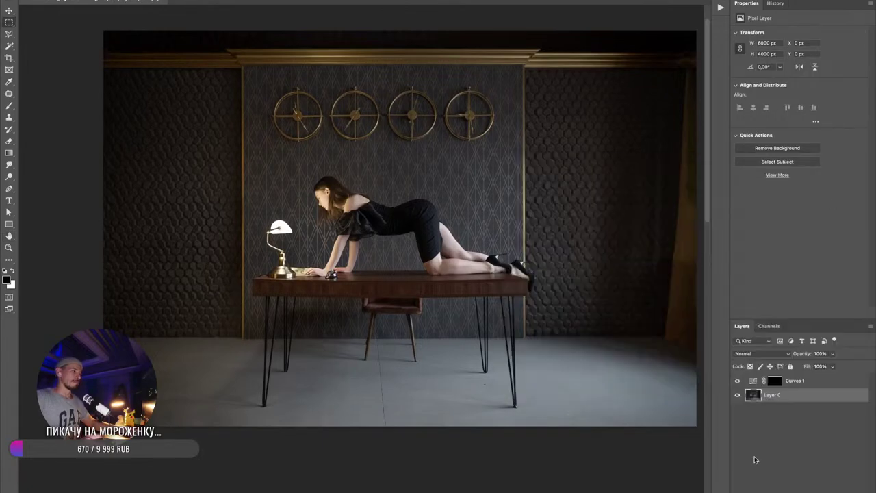
- Duplicate Layer 0 and select a square area of about 3360 px around the woman and the desk on the copy
key("ctrl+j")
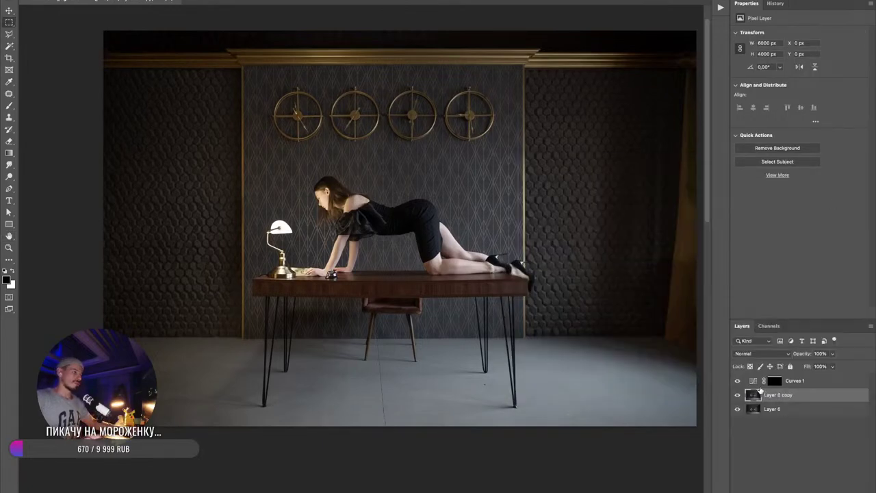
left_click(737, 381)
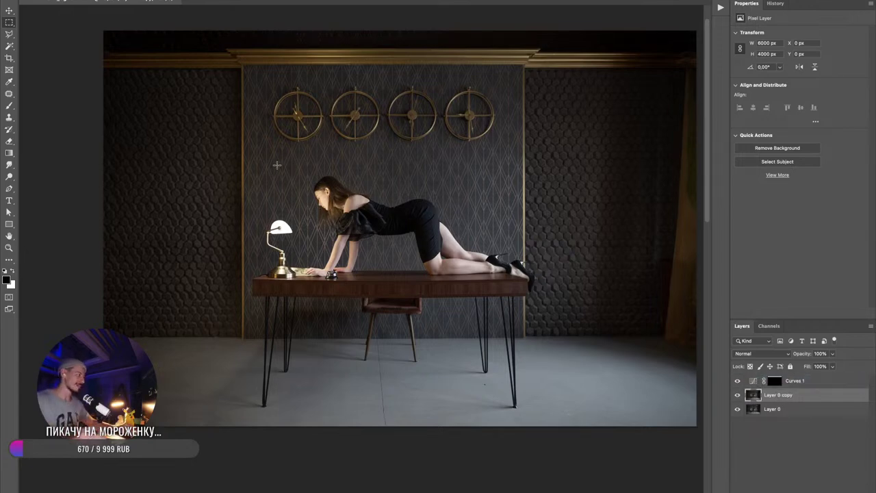
left_click_drag(230, 91, 692, 423)
left_click_drag(501, 312, 499, 292)
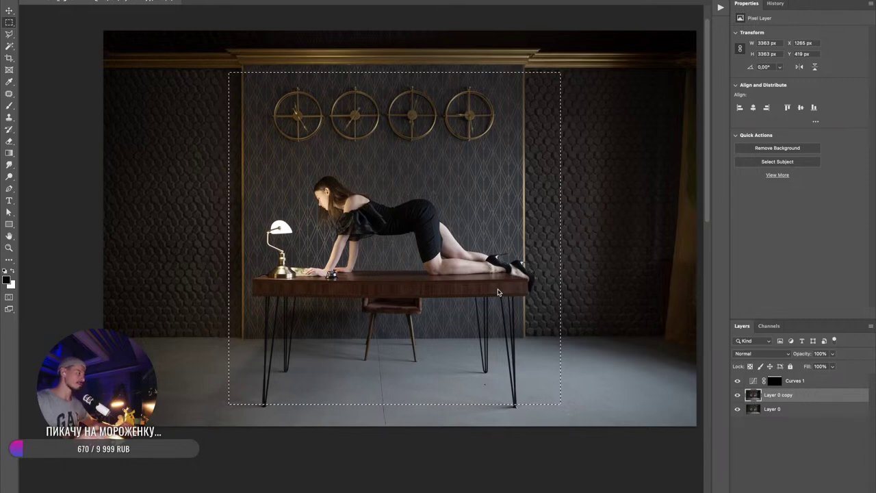
- Open the Liquify filter for the selected area of Layer 0 copy
key("shift+ctrl+x")
key("Escape")
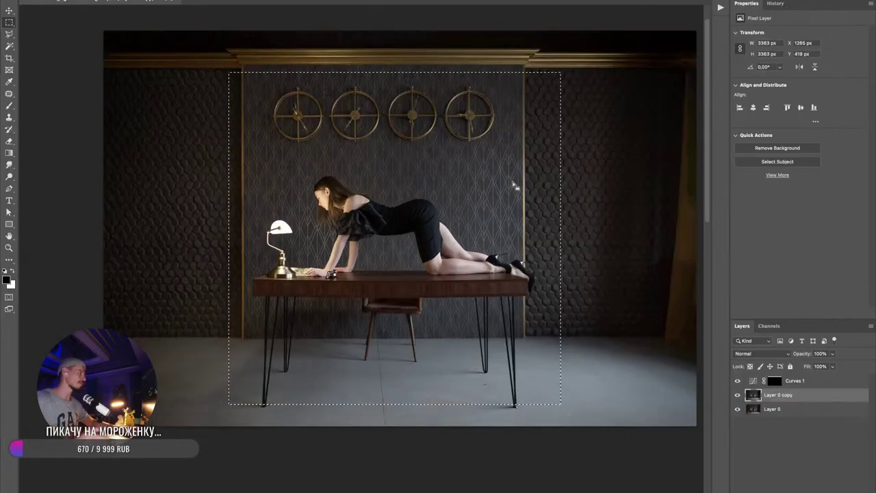
left_click(221, 1)
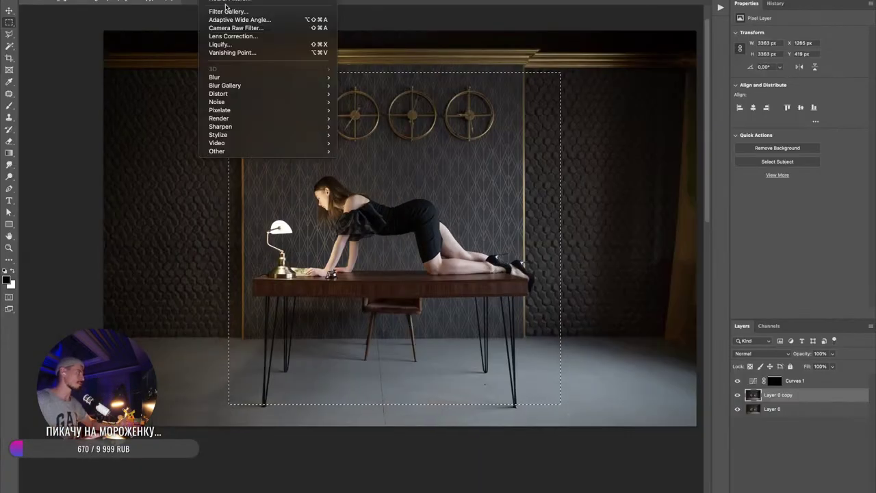
left_click(221, 44)
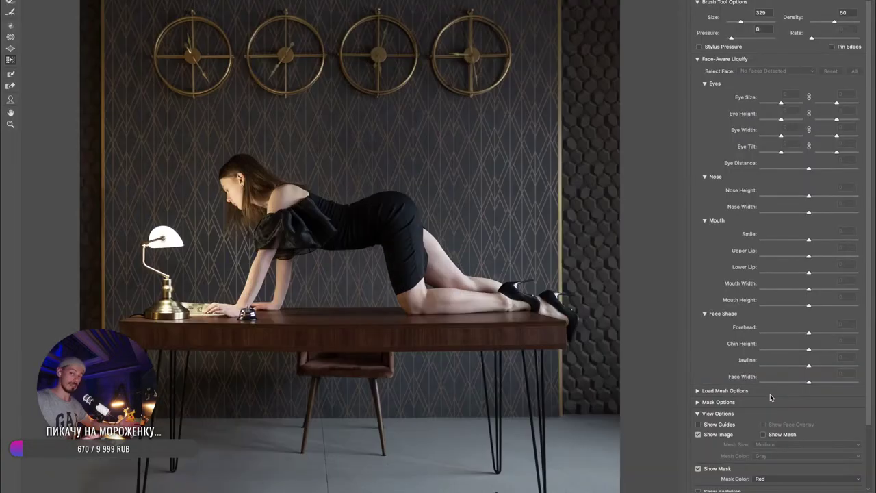
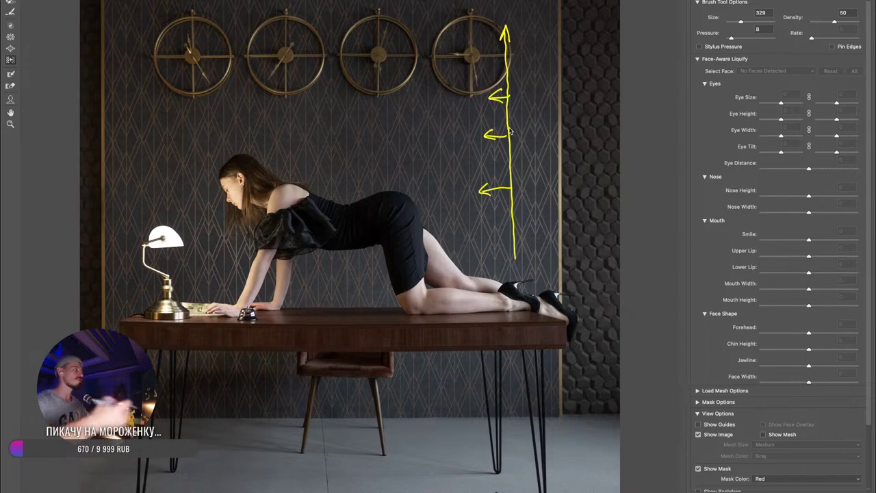
key("Escape")
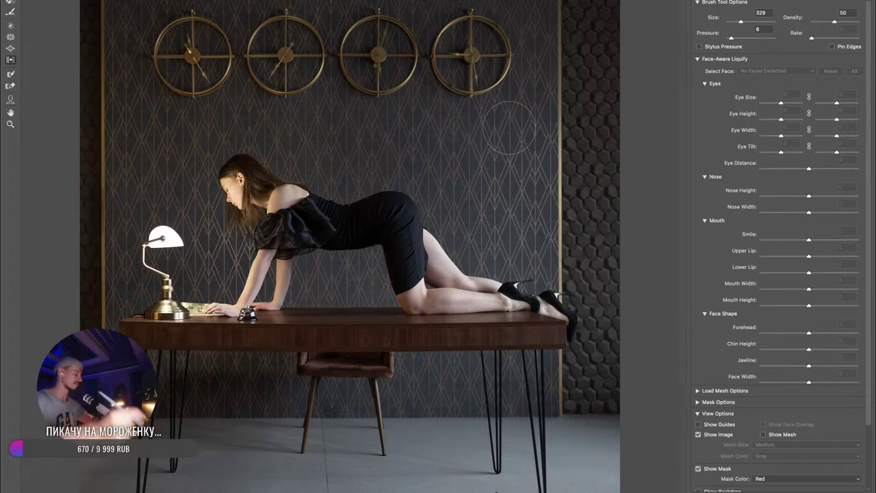
- Reshape the woman's waist and hip contours with the Push Left tool at size 329 and pressure 8
left_click(355, 231, "super")
left_click(355, 229, "super")
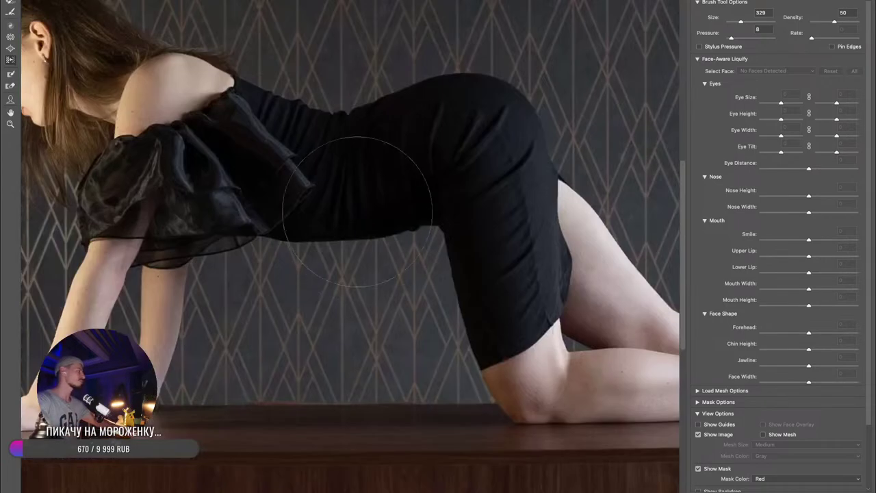
left_click_drag(358, 237, 375, 354)
left_click_drag(408, 265, 428, 268)
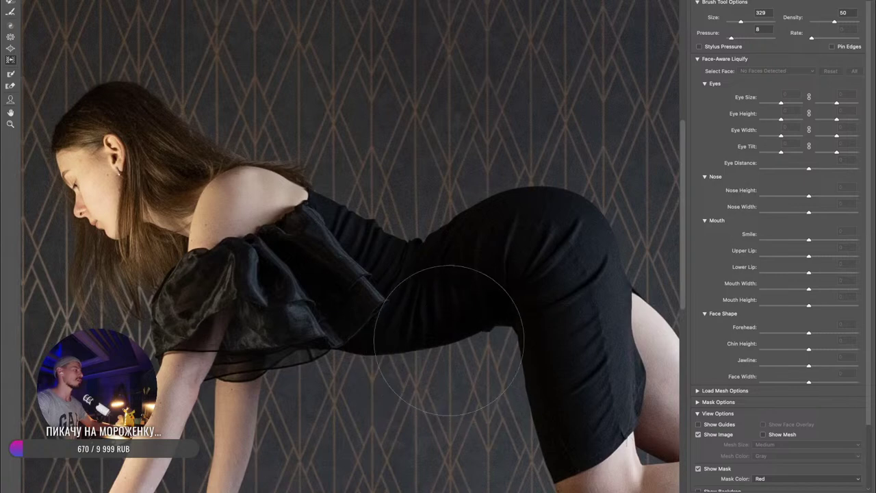
left_click_drag(538, 343, 385, 329)
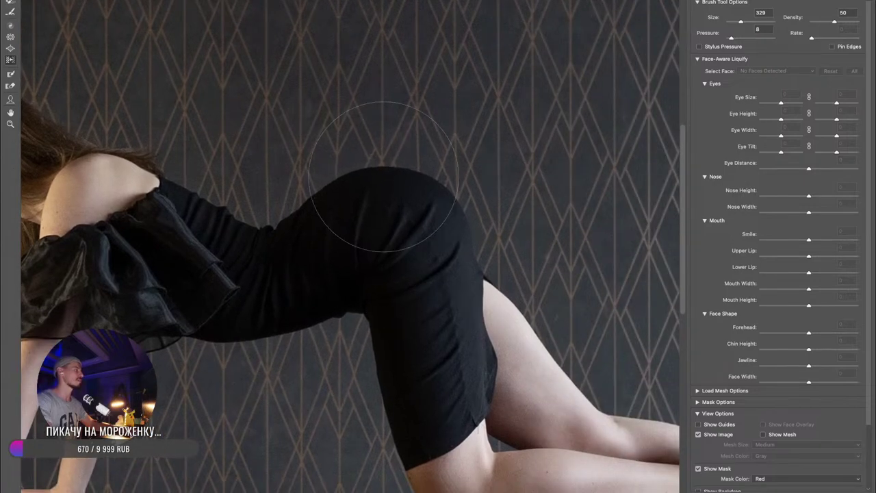
left_click_drag(333, 202, 470, 260)
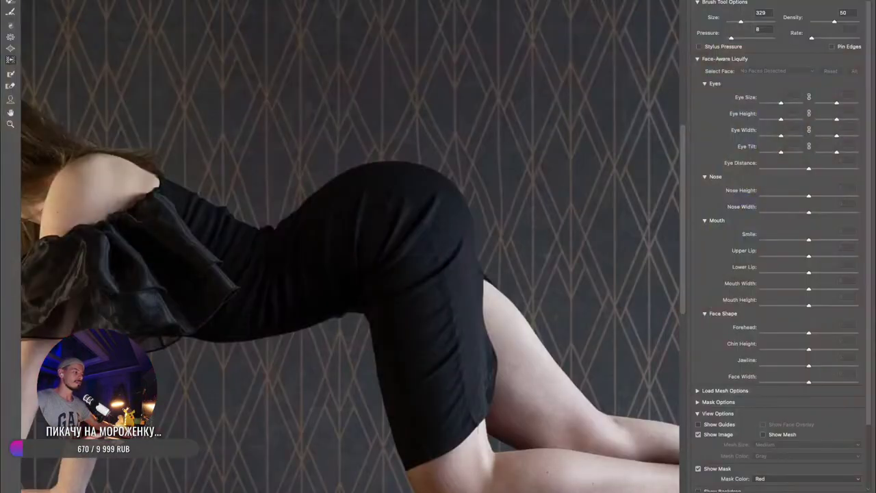
- Compare the whole figure before and after the reshaping with the preview, and apply the Liquify filter
key("super+0")
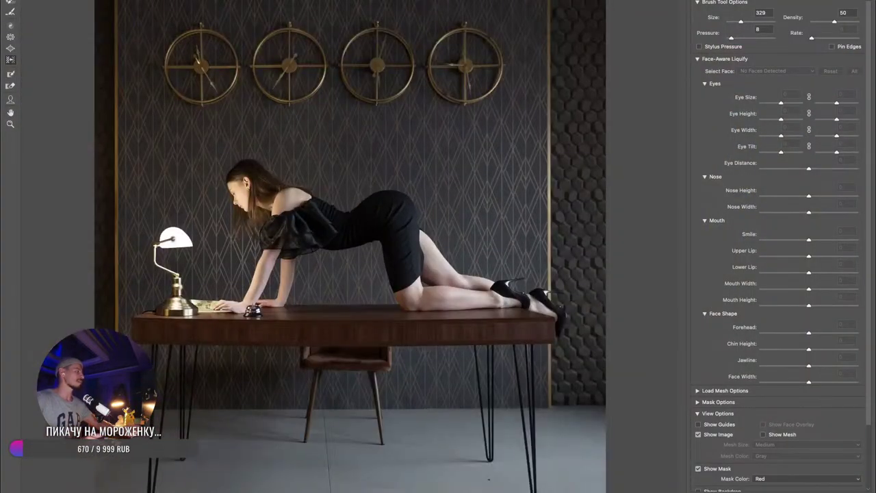
key("p")
key("p")
key("p")
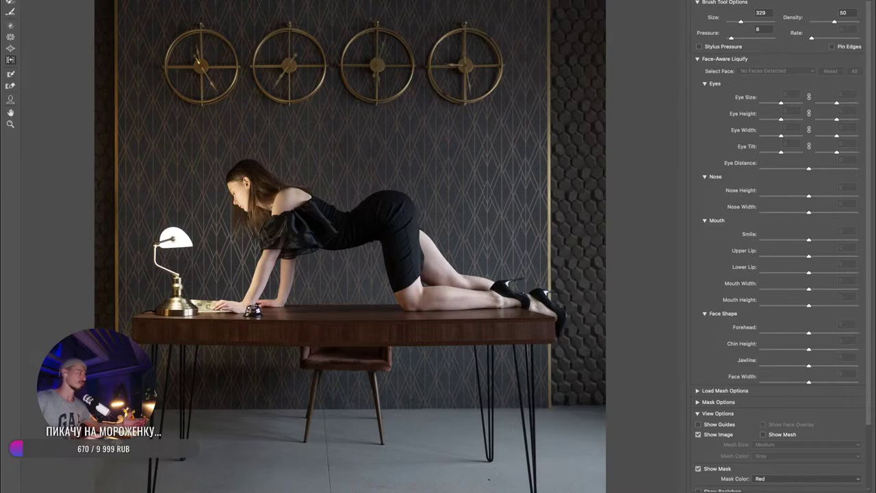
key("p")
key("p")
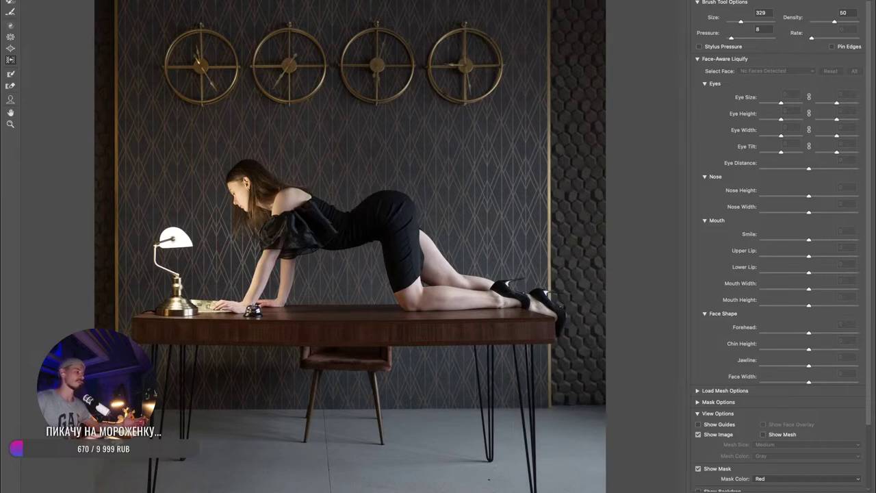
key("Return")
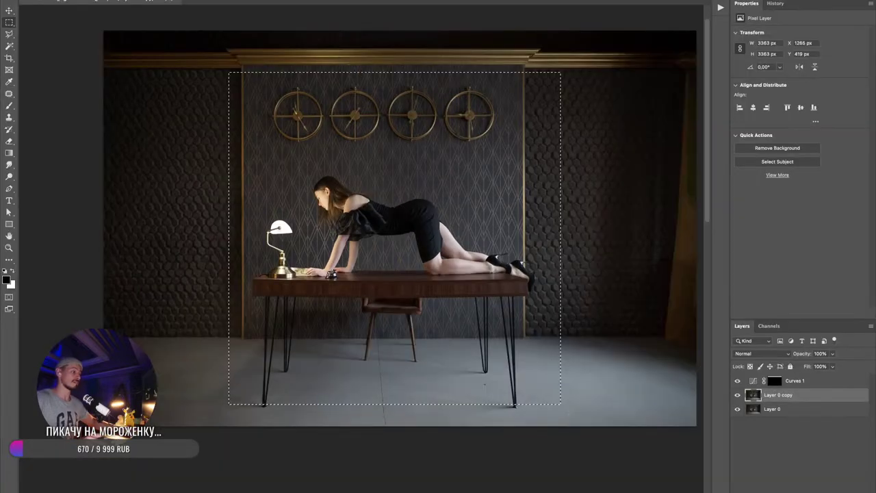
- Reopen Liquify and freeze the wallpaper above the woman's back and around her hips with a size 100 Freeze Mask brush
key("ctrl+shift+x")
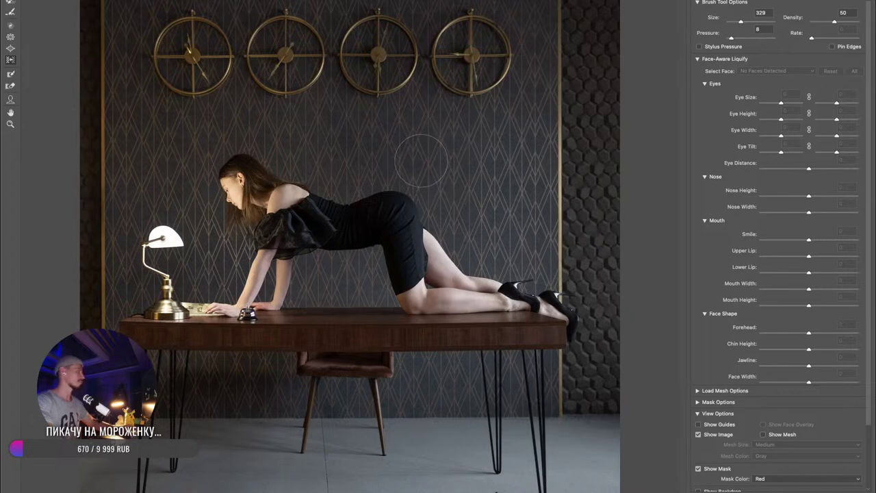
key("f")
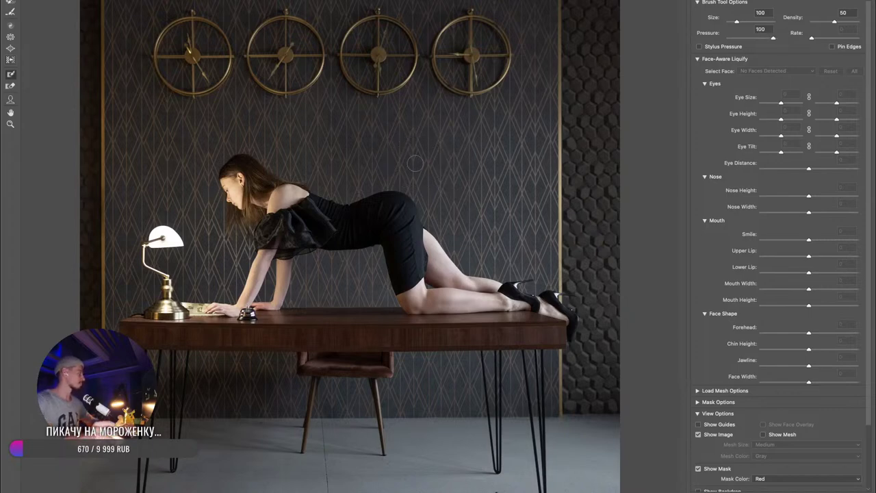
key("d")
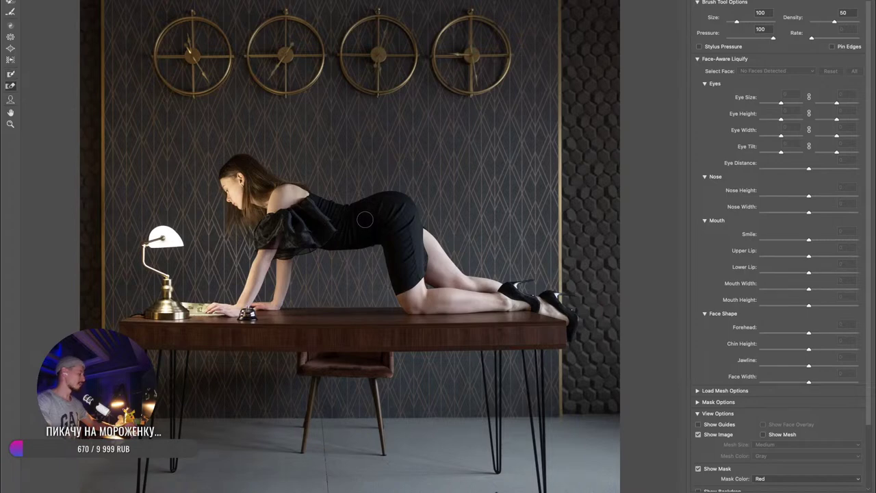
key("f")
left_click(325, 180)
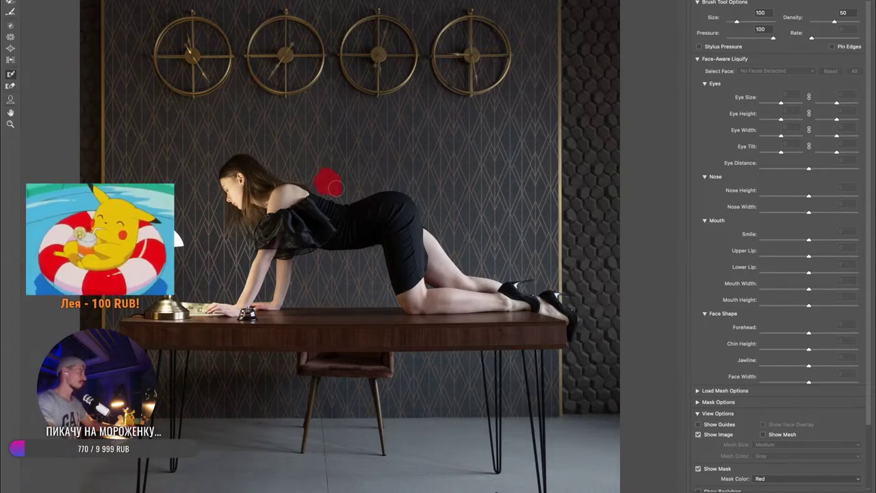
mouse_move(328, 182)
left_mouse_down()
mouse_move(360, 189)
mouse_move(375, 174)
mouse_move(413, 179)
mouse_move(433, 211)
mouse_move(414, 169)
mouse_move(333, 178)
mouse_move(288, 167)
left_mouse_up()
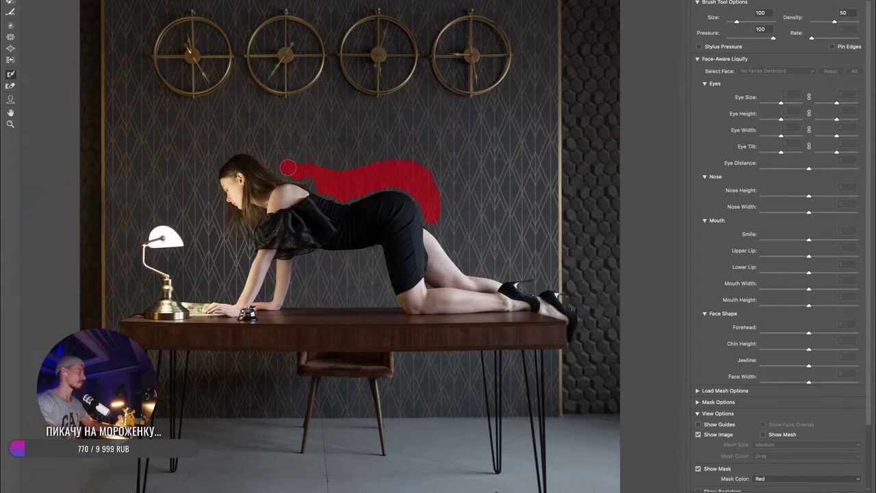
- Extend the freeze mask down to the upper edge of the dress along the back and hips with a size 44 brush
key("super+plus")
key("super+plus")
key("super+plus")
key("super+plus")
left_click_drag(391, 205, 380, 403)
left_click_drag(212, 173, 167, 176)
mouse_move(166, 130)
left_mouse_down()
mouse_move(193, 177)
mouse_move(243, 204)
left_mouse_up()
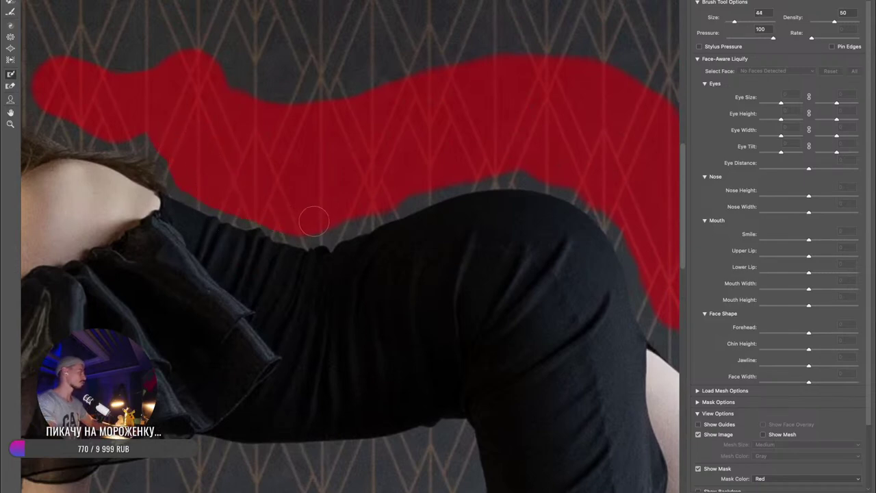
left_click_drag(395, 197, 446, 179)
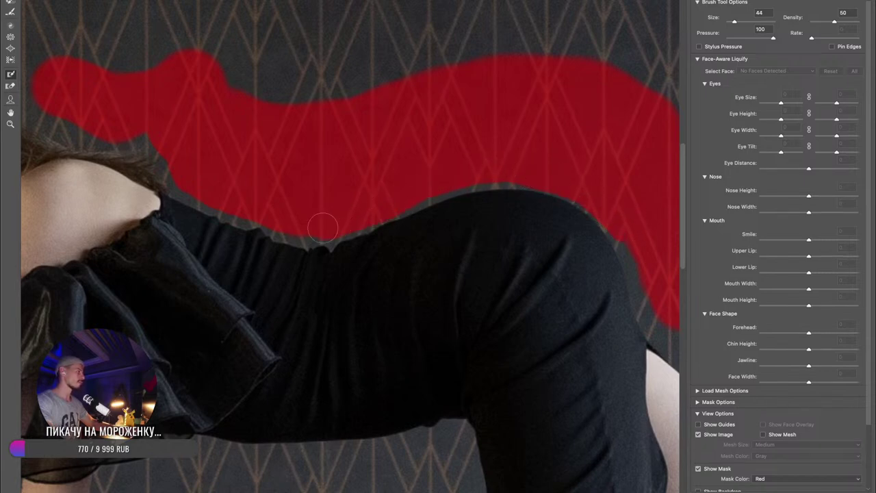
- Freeze the wallpaper below the belly and beside the thigh with the size 44 Freeze Mask brush
scroll(375, 280, "down", 5)
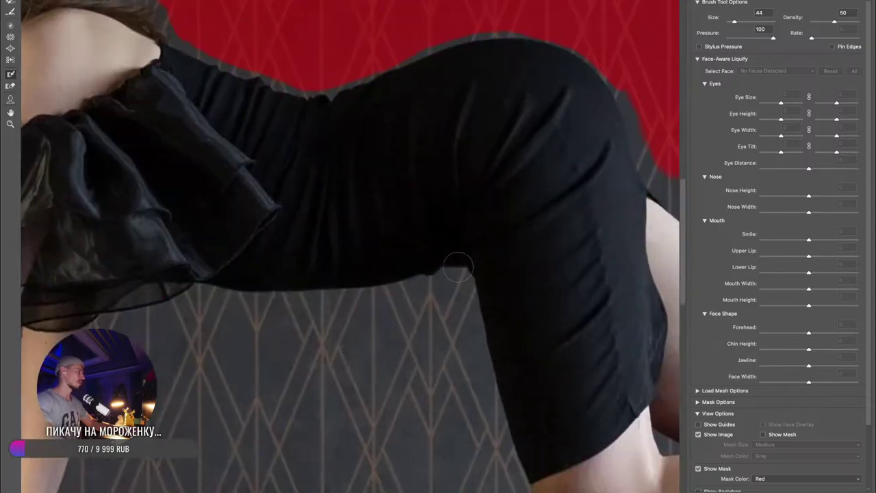
left_click_drag(457, 282, 468, 335)
mouse_move(449, 287)
left_mouse_down()
mouse_move(378, 306)
mouse_move(225, 317)
left_mouse_up()
mouse_move(347, 320)
left_mouse_down()
mouse_move(415, 306)
mouse_move(444, 323)
mouse_move(421, 301)
left_mouse_up()
- Thaw the masked wallpaper directly around the hips with a size 100 Thaw Mask brush
scroll(404, 299, "up", 6)
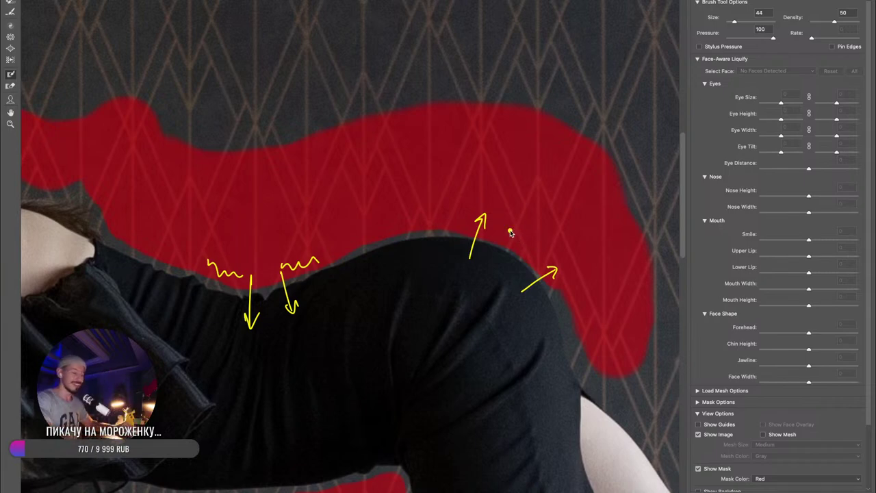
key("Escape")
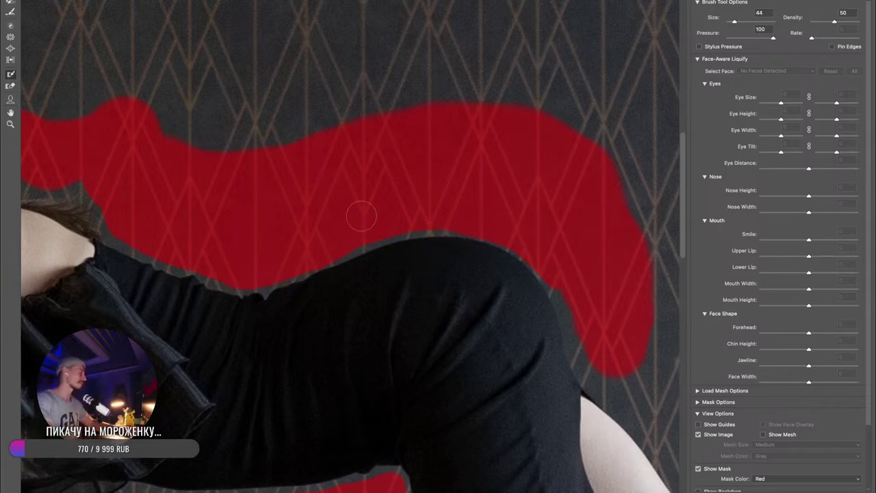
key("d")
key("bracketright")
key("bracketright")
key("bracketright")
key("bracketright")
key("bracketright")
key("bracketright")
left_click_drag(411, 232, 487, 236)
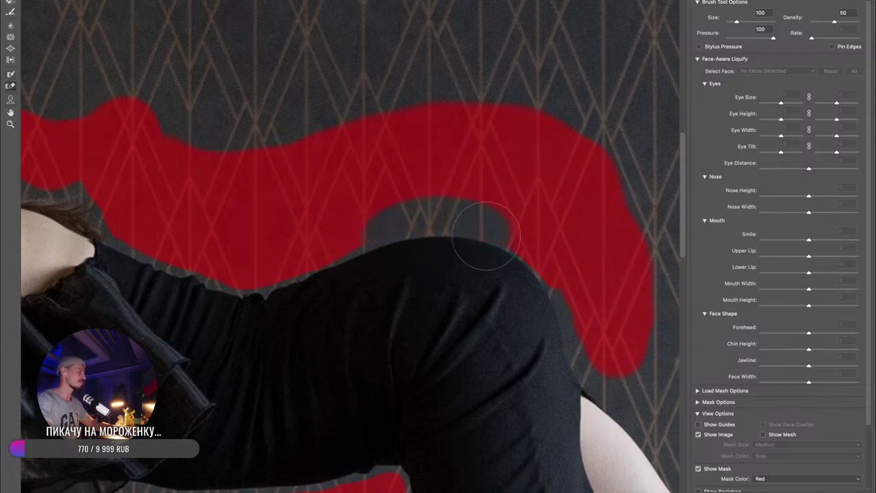
mouse_move(397, 239)
left_mouse_down()
mouse_move(487, 210)
mouse_move(593, 303)
mouse_move(589, 336)
left_mouse_up()
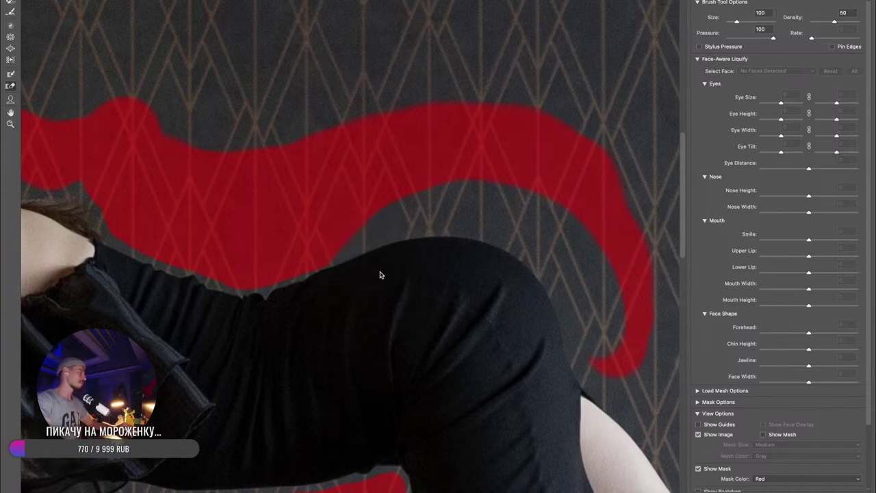
- Narrow the waist by pushing the lower back down and the belly contour up with the Push Left tool at size 150, pressure 8
key("o")
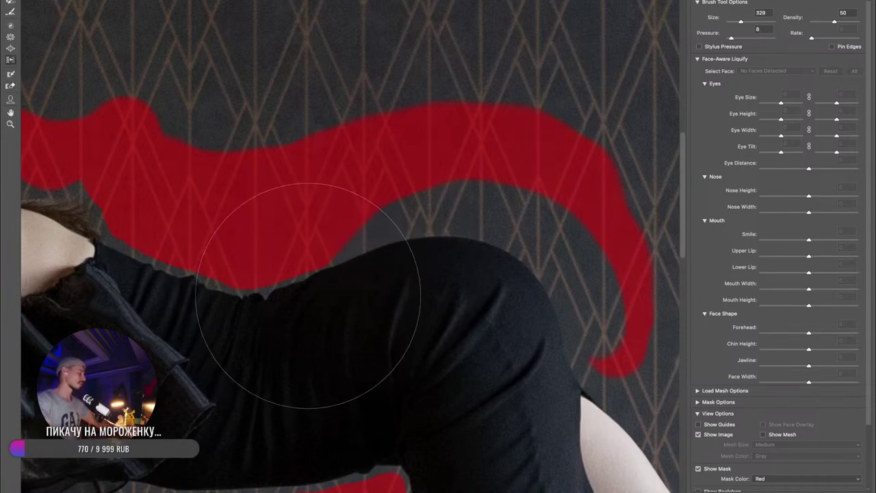
left_click_drag(308, 296, 262, 312)
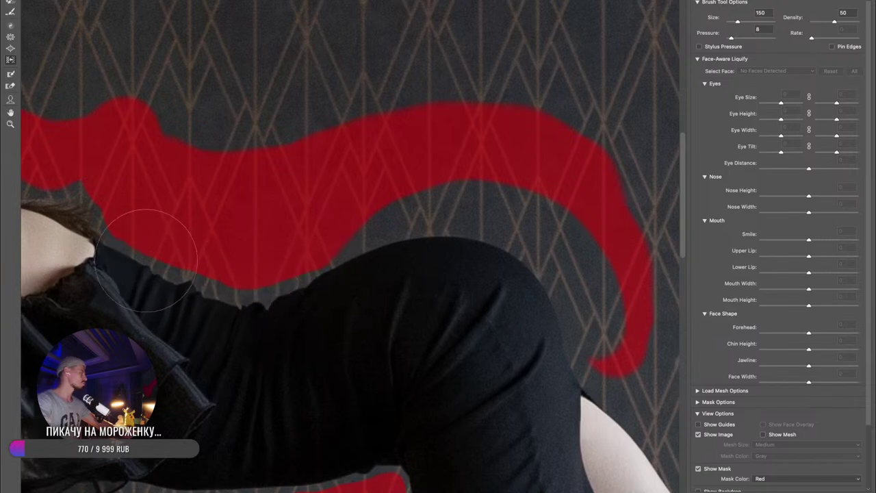
left_click_drag(339, 395, 395, 258)
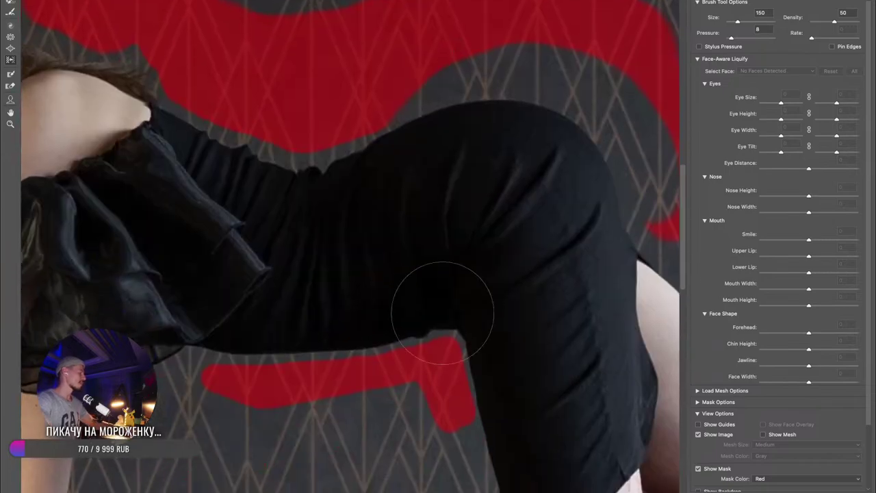
mouse_move(442, 312)
left_mouse_down()
mouse_move(414, 328)
mouse_move(469, 321)
mouse_move(384, 324)
mouse_move(426, 320)
left_mouse_up()
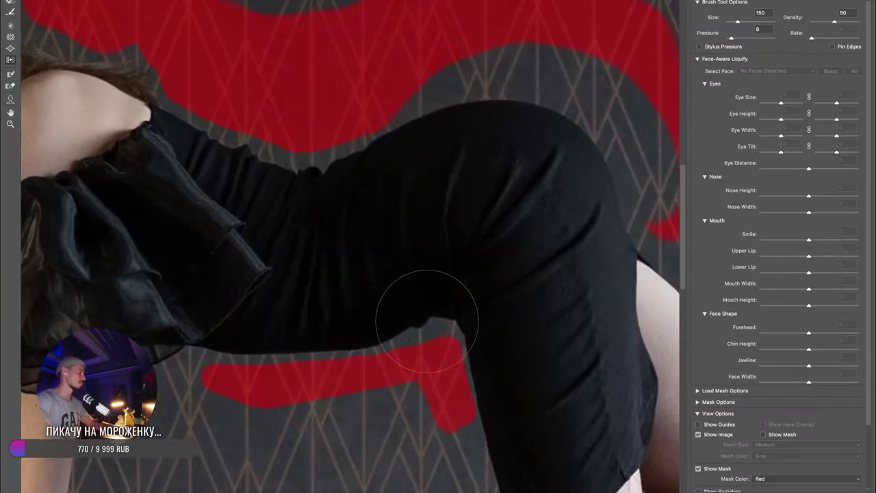
left_click_drag(360, 342, 374, 332)
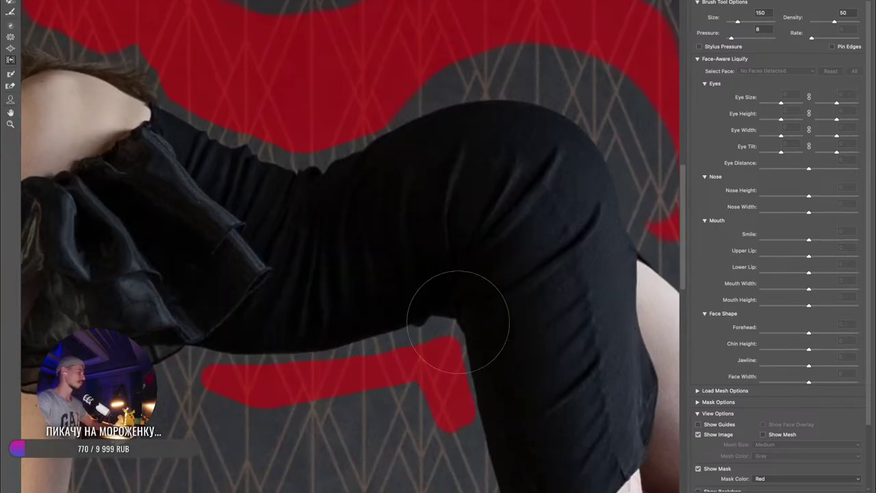
mouse_move(467, 357)
left_mouse_down()
mouse_move(481, 244)
mouse_move(493, 347)
mouse_move(493, 340)
left_mouse_up()
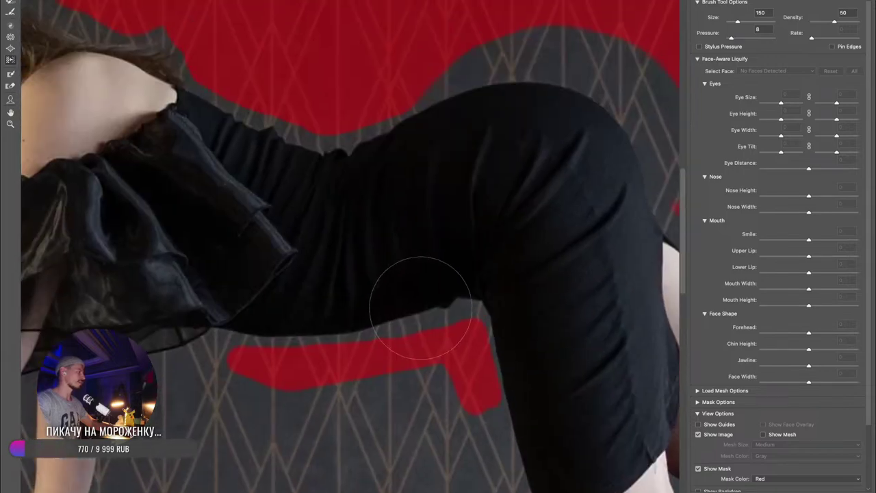
scroll(483, 231, "up", 5)
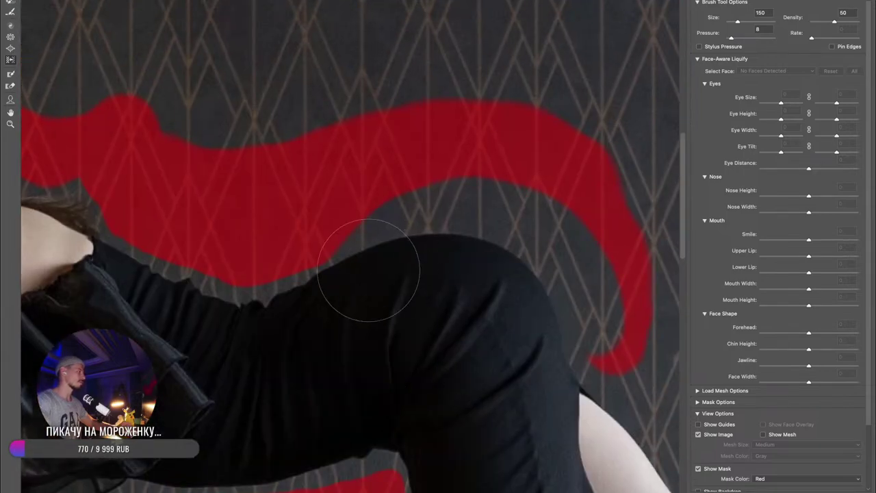
- Lift the upper contour of the hips with the Push Left tool at size 150, pressure 8, and apply the Liquify changes
mouse_move(368, 269)
left_mouse_down()
mouse_move(427, 244)
mouse_move(383, 256)
mouse_move(525, 258)
mouse_move(383, 265)
mouse_move(499, 267)
mouse_move(413, 246)
mouse_move(454, 231)
mouse_move(499, 264)
mouse_move(538, 323)
mouse_move(572, 342)
left_mouse_up()
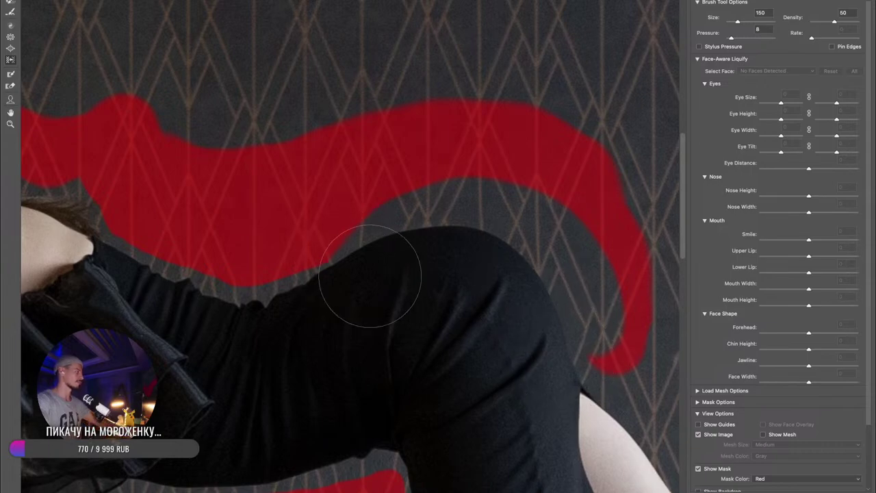
key("Return")
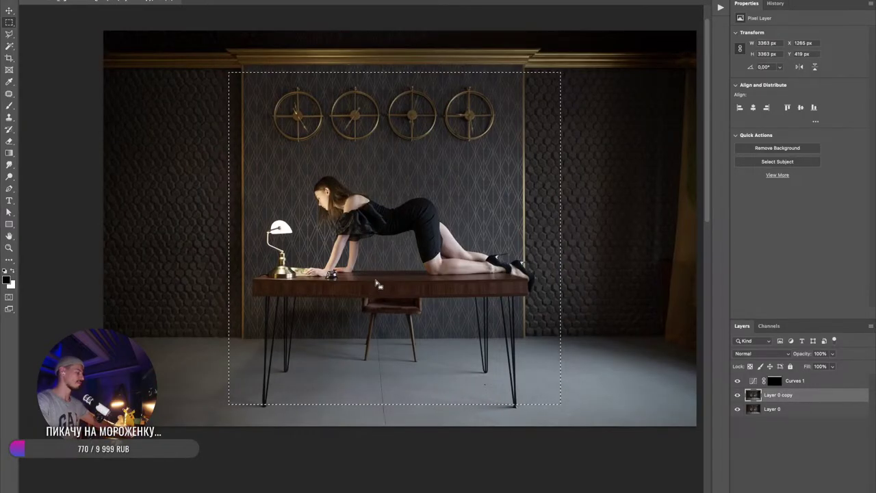
- Create a new layer above Layer 0 copy and clone straight wallpaper lines under the belly with a 24 px, 3% hardness Clone Stamp
left_click_drag(402, 198, 472, 212)
left_click_drag(459, 448, 491, 199)
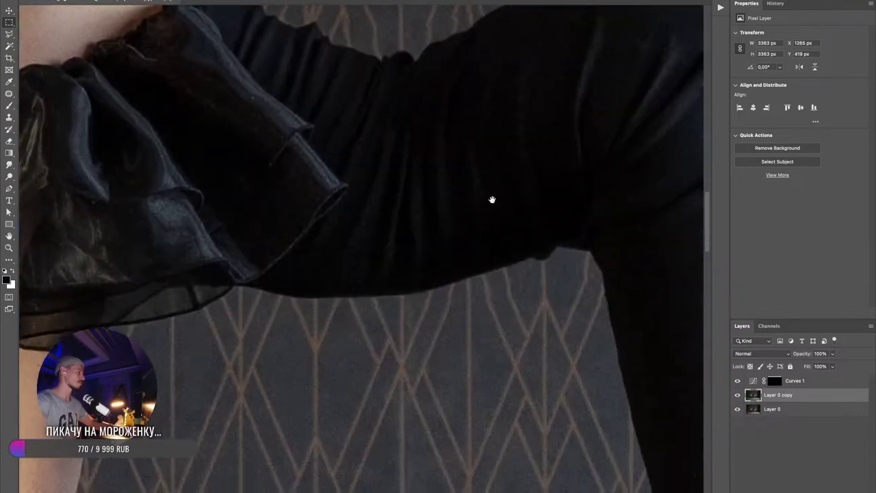
scroll(514, 306, "up", 2)
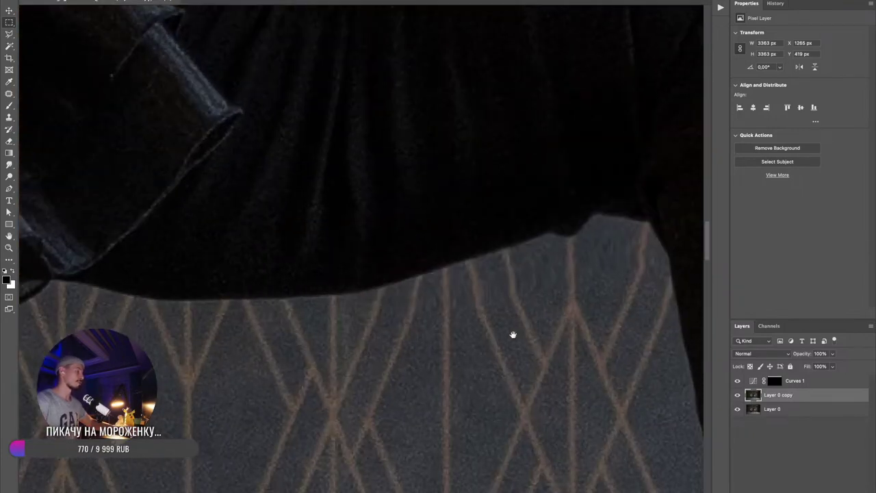
left_click_drag(512, 335, 518, 288)
left_click_drag(516, 336, 499, 311)
key("ctrl+shift+alt+n")
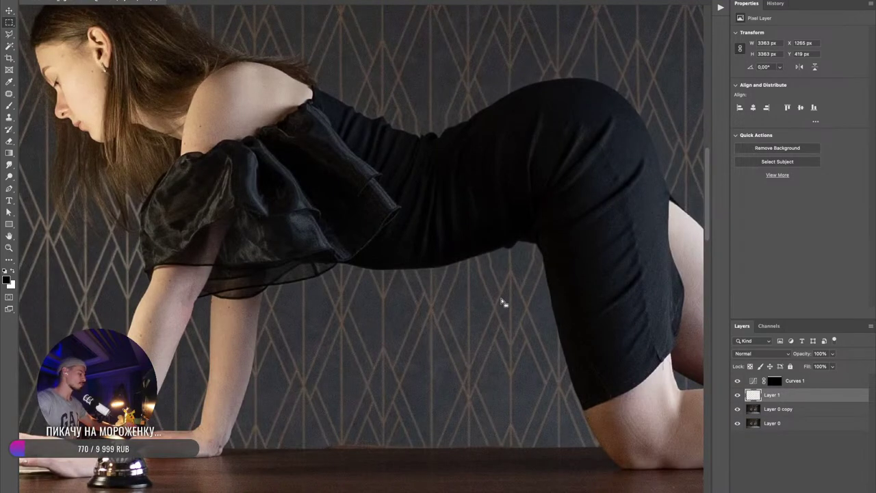
key("s")
mouse_move(468, 302)
left_mouse_down()
mouse_move(485, 304)
mouse_move(487, 297)
mouse_move(475, 298)
mouse_move(474, 271)
left_mouse_up()
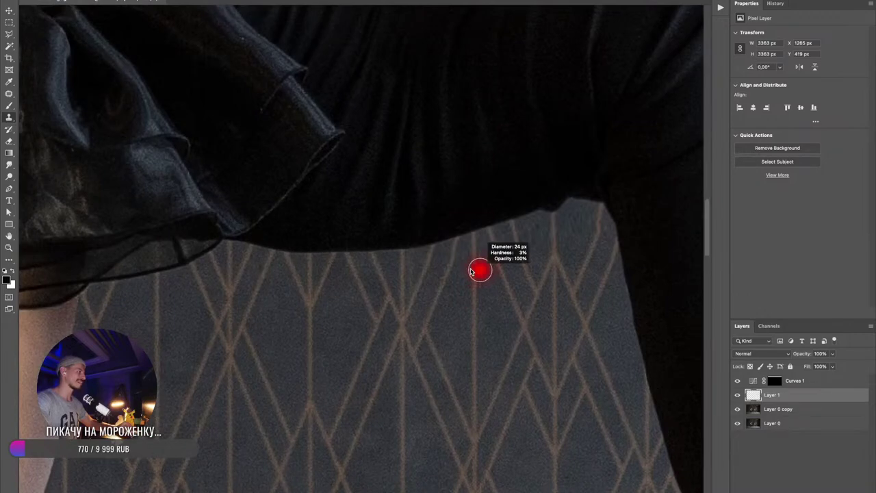
left_click(473, 311, "alt")
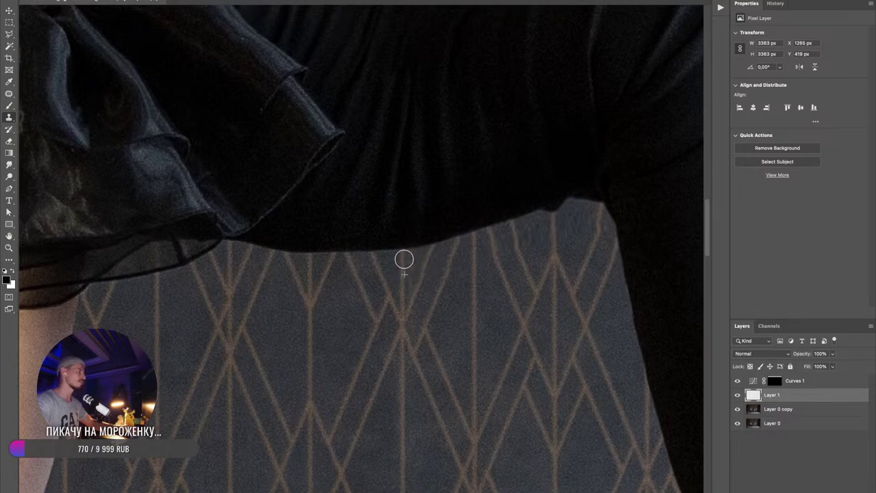
- Clone clean wallpaper over the remaining warped lines between the belly edge and the thigh
scroll(527, 317, "down", 5)
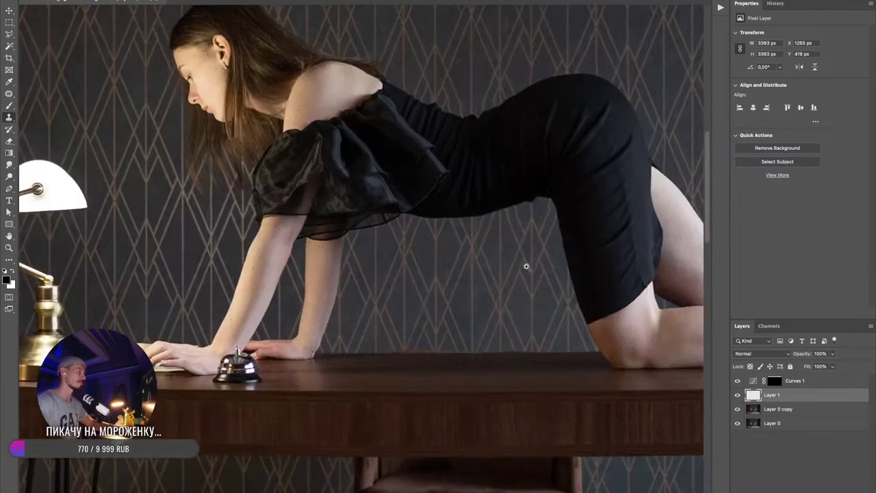
scroll(526, 267, "up", 5)
left_click_drag(573, 299, 545, 274)
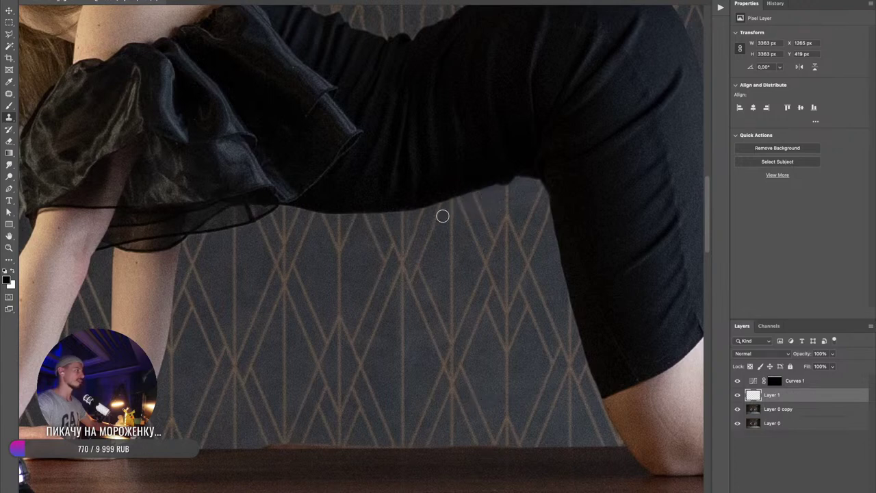
left_click_drag(441, 216, 463, 204)
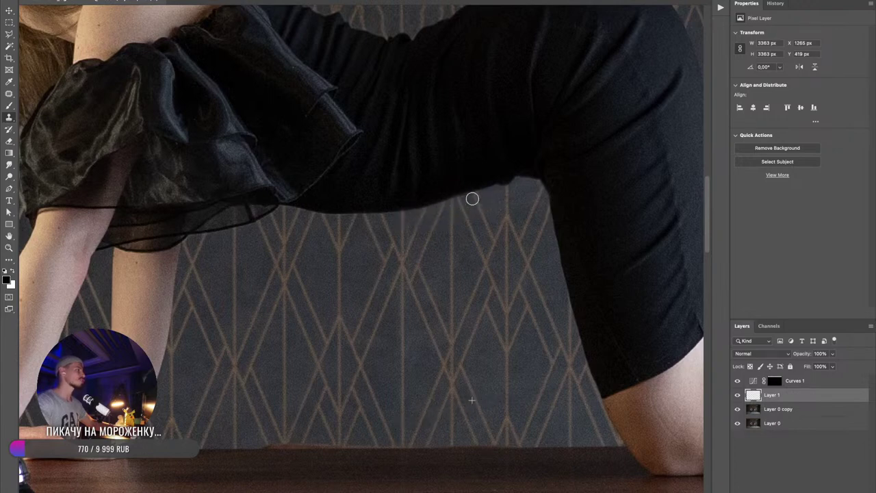
- Try to rebuild the wallpaper lines above the lower back with the Clone Stamp
left_click_drag(411, 226, 471, 245)
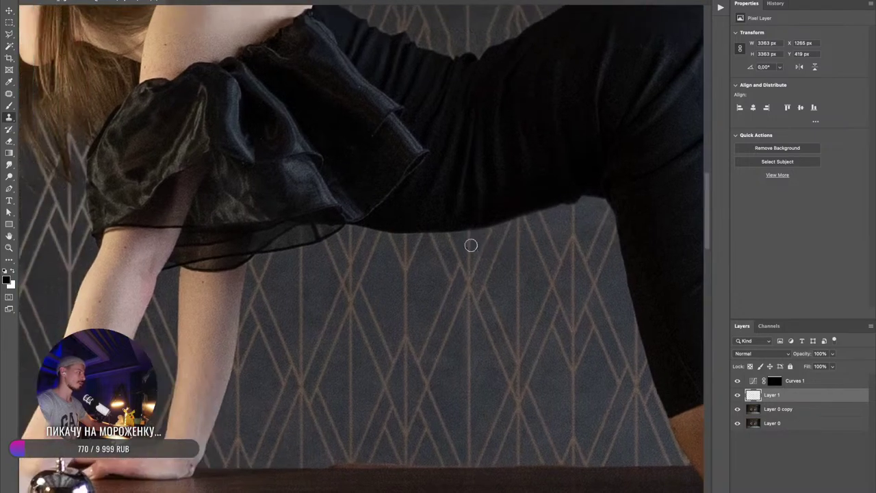
left_click_drag(501, 213, 403, 479)
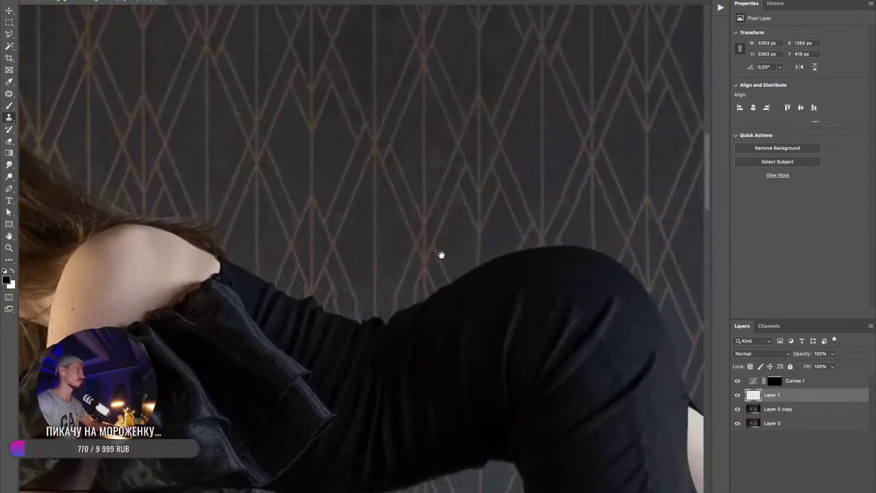
left_click_drag(447, 243, 460, 334)
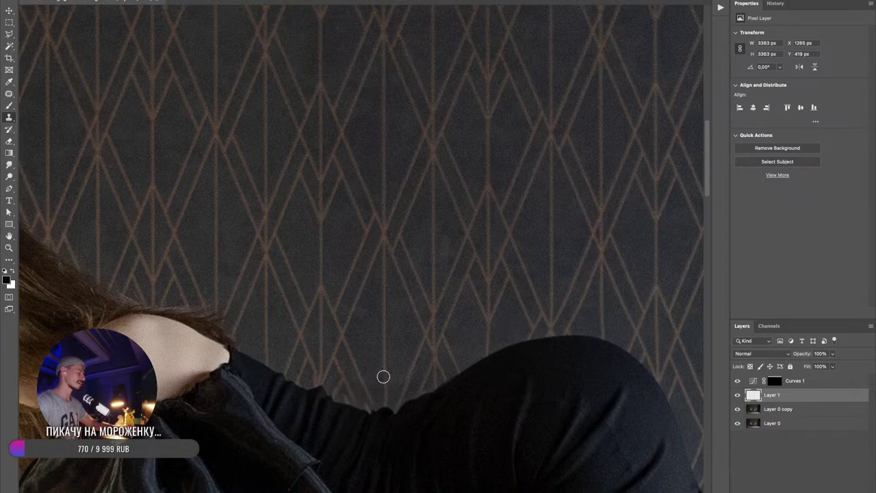
key("super+z")
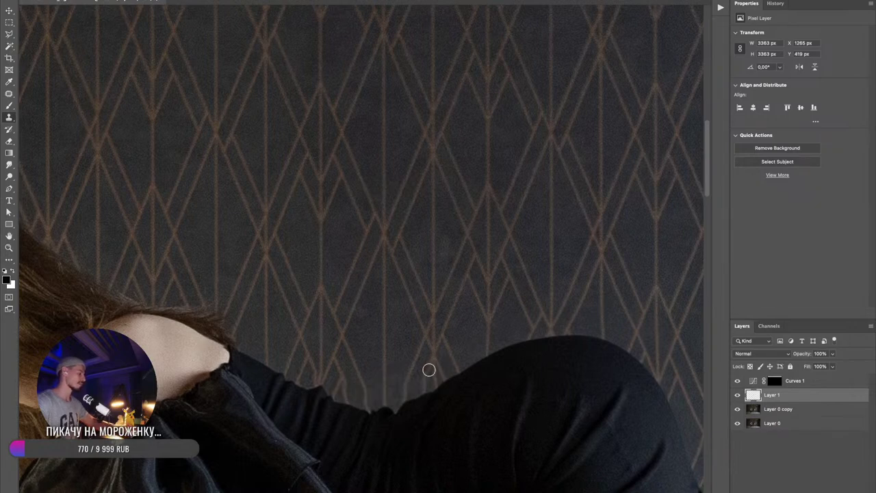
- Repair the distorted wallpaper lines above the waist and lower back with the Healing Brush tool
key("j")
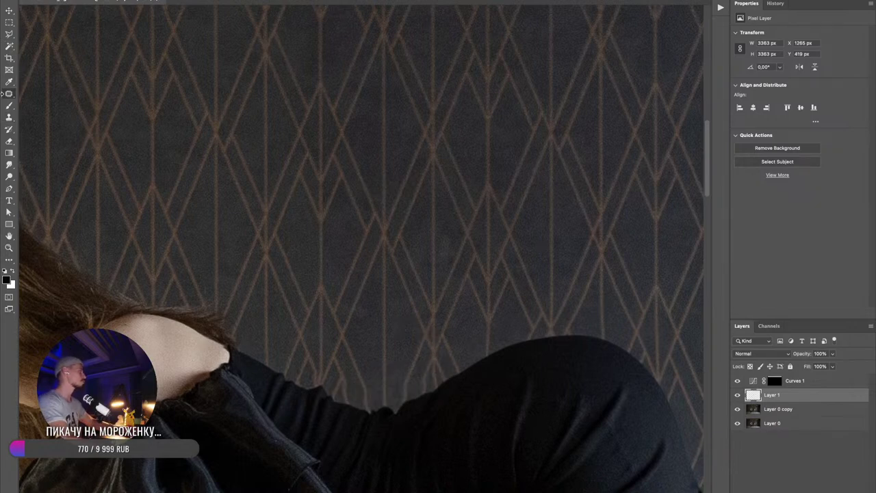
right_click(10, 95)
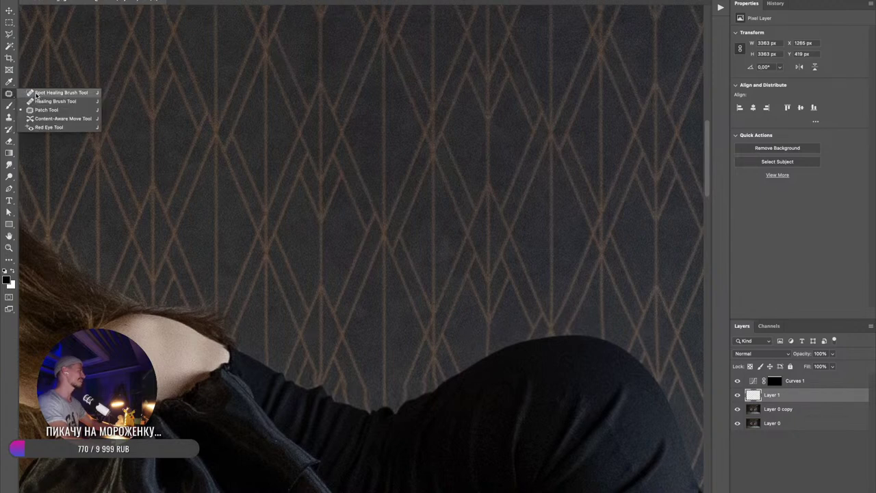
left_click(41, 103)
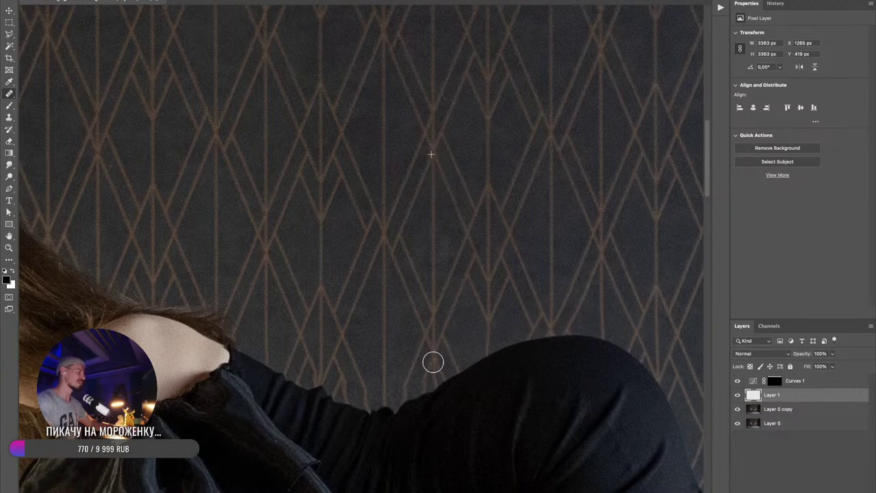
mouse_move(433, 362)
left_mouse_down()
mouse_move(389, 397)
mouse_move(358, 397)
mouse_move(324, 367)
mouse_move(319, 375)
mouse_move(284, 362)
mouse_move(334, 375)
mouse_move(342, 393)
mouse_move(403, 383)
left_mouse_up()
left_click_drag(352, 400, 390, 406)
left_click_drag(372, 374, 348, 377)
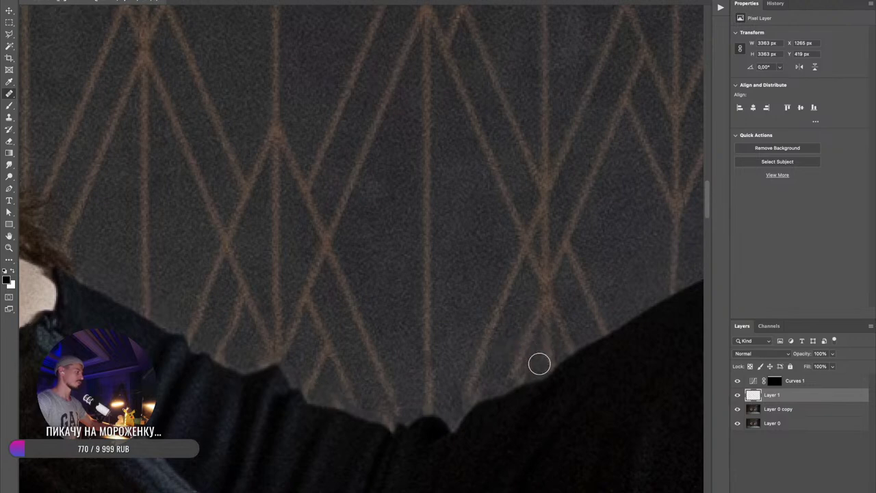
left_click_drag(554, 341, 322, 335)
- Add a layer mask to Layer 0 copy and brush on it over the wallpaper above the hips
scroll(438, 308, "down", 5)
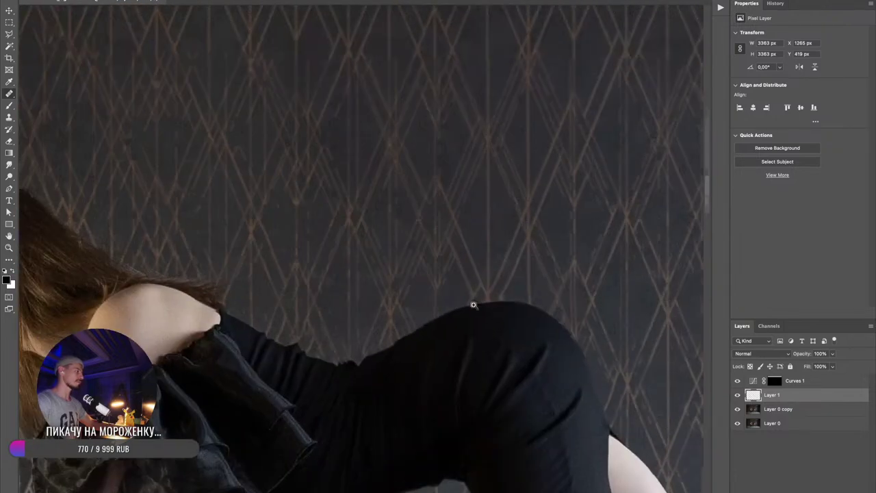
scroll(557, 305, "up", 4)
left_click_drag(557, 305, 496, 225)
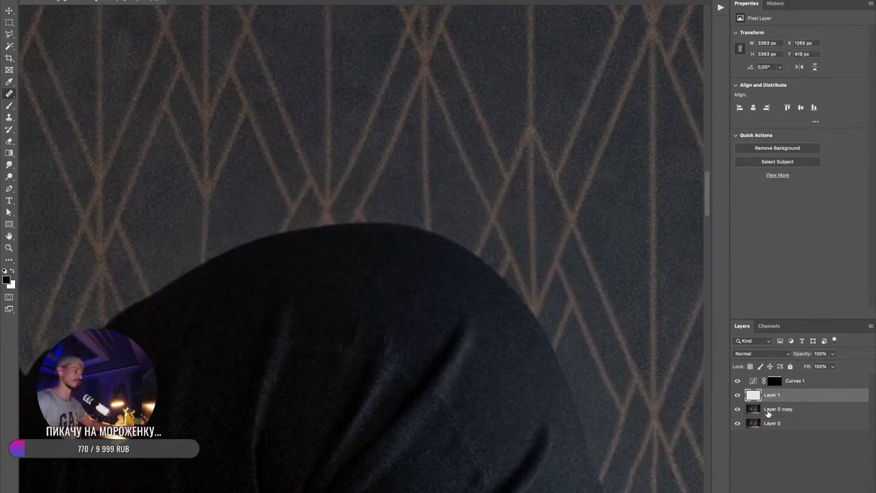
left_click(769, 409)
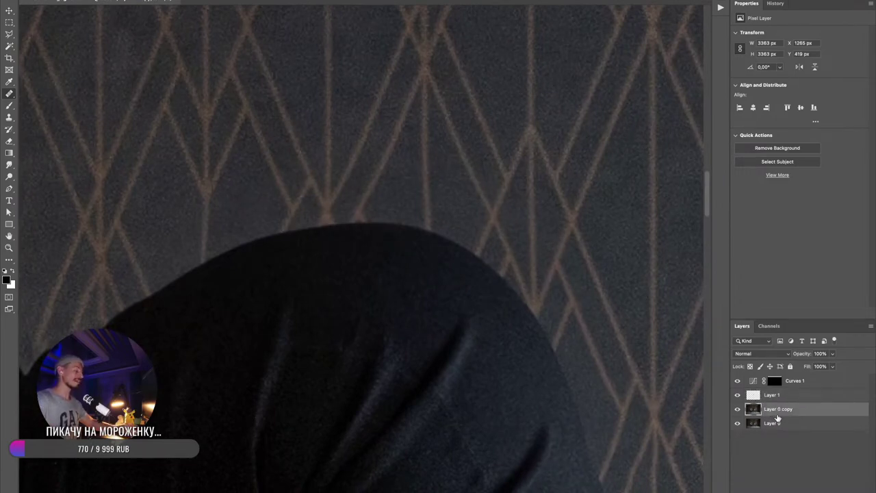
key("ctrl+shift+m")
key("b")
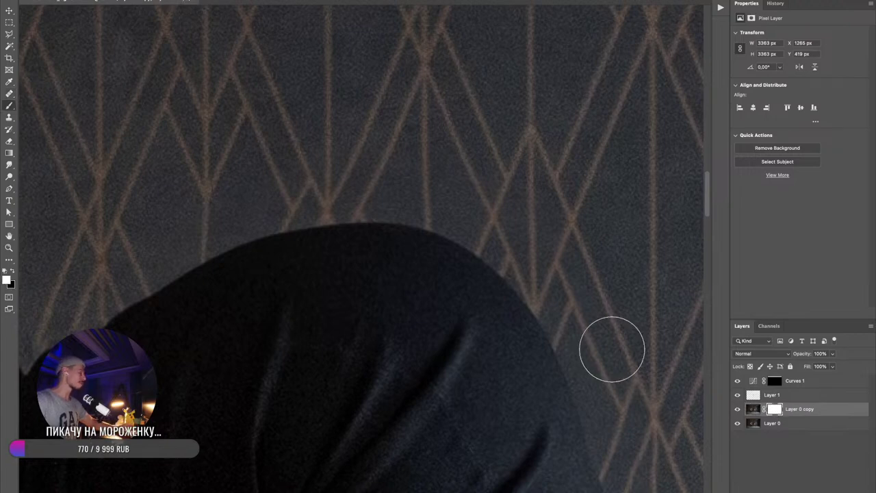
left_click_drag(378, 180, 345, 184)
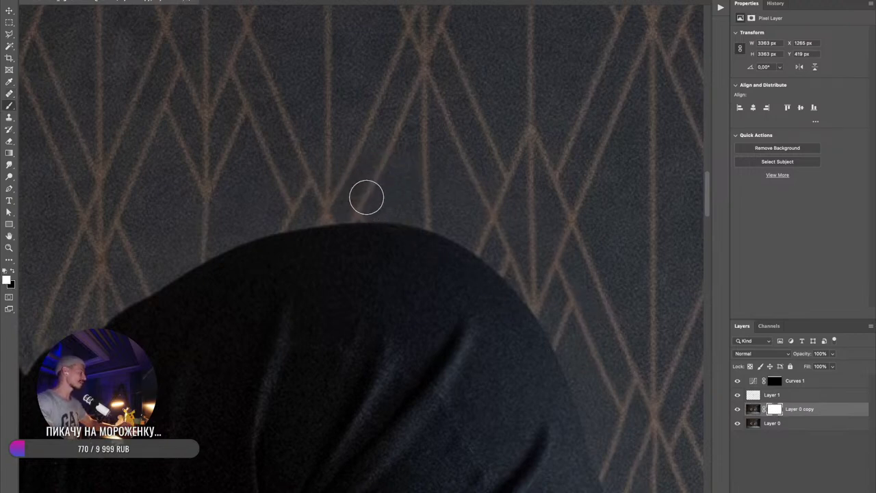
- Paint black on the Layer 0 copy mask along the wallpaper around the hip contour, undoing a stray stroke
key("x")
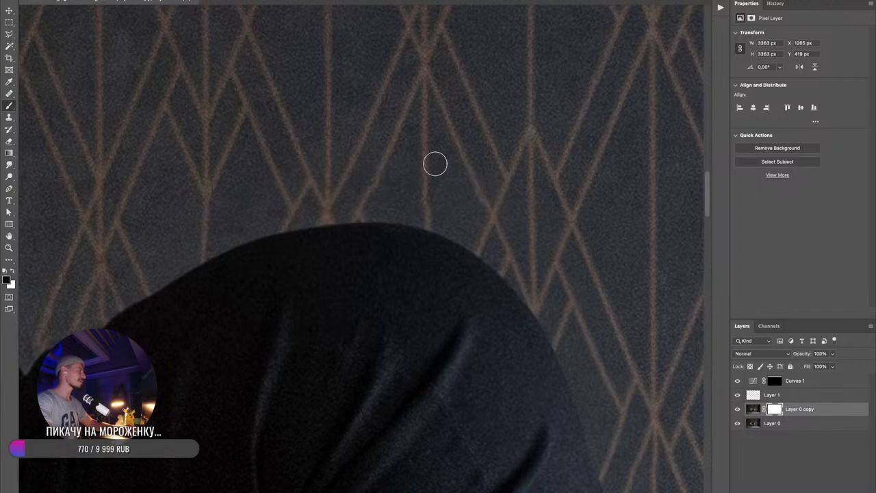
key("bracketright")
key("bracketright")
key("bracketright")
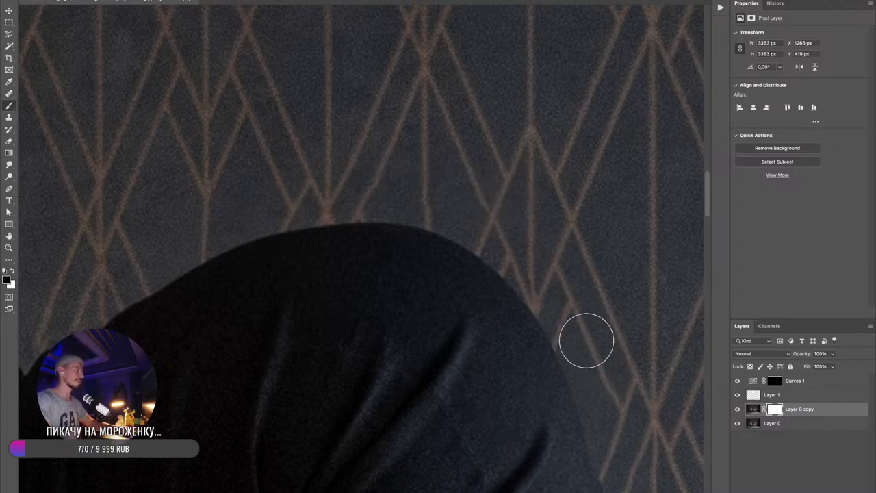
key("super+z")
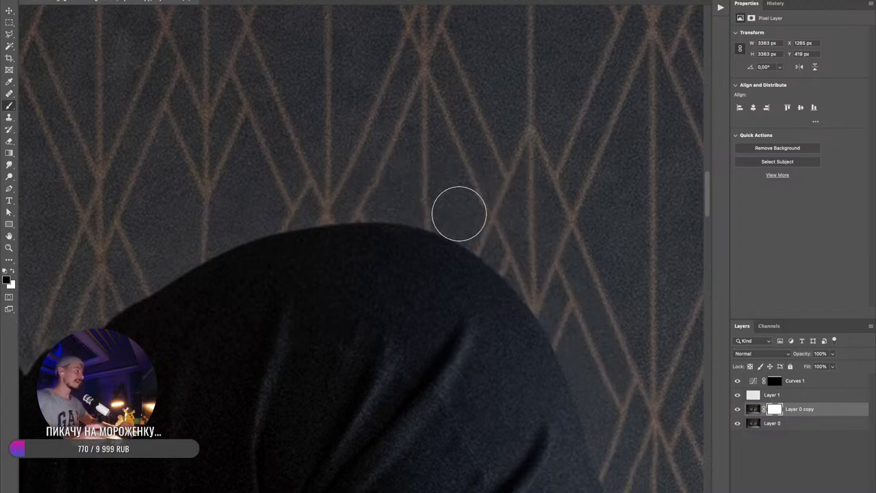
key("super+minus")
left_click_drag(393, 201, 386, 201)
mouse_move(357, 215)
left_mouse_down()
mouse_move(391, 211)
mouse_move(428, 225)
mouse_move(405, 225)
left_mouse_up()
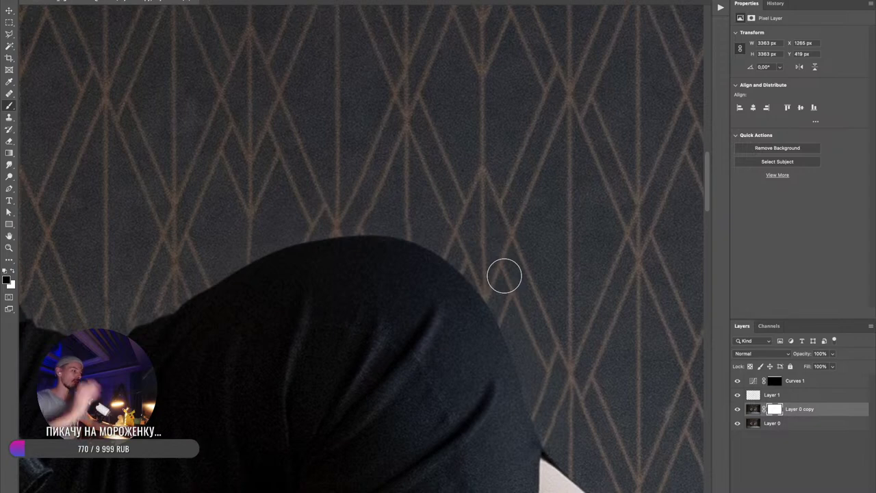
- Delete the layer mask from Layer 0 copy
right_click(769, 408)
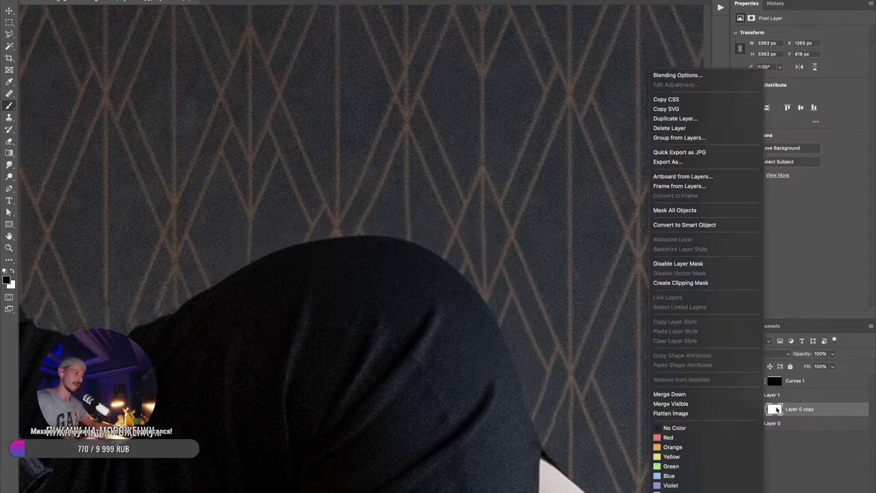
right_click(776, 409)
left_click(801, 424)
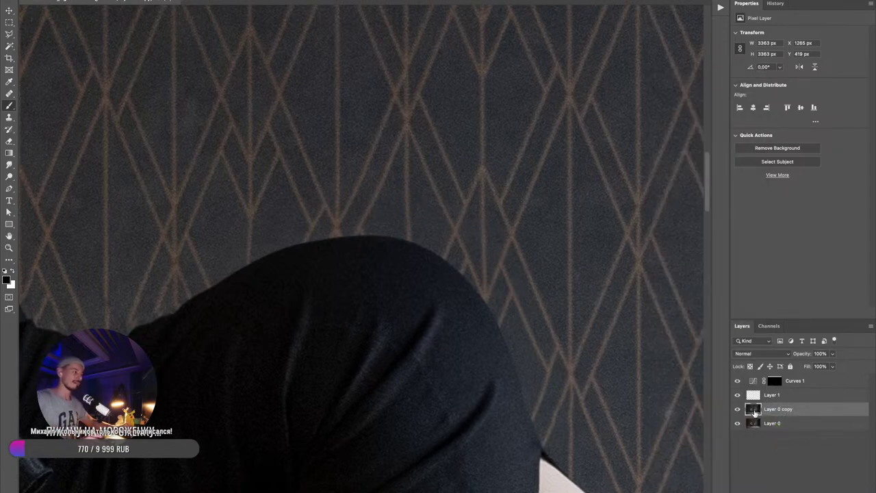
- Replace the current selection with an automatic subject selection of the woman on Layer 0 copy
key("w")
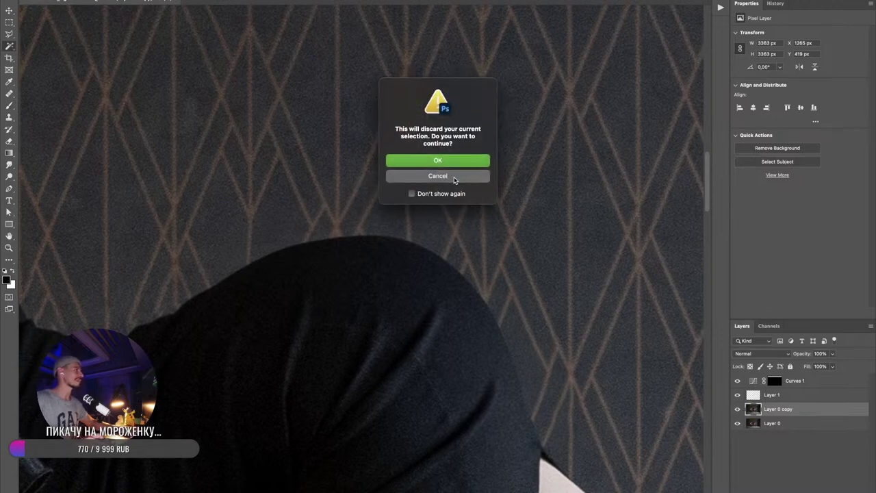
left_click(453, 162)
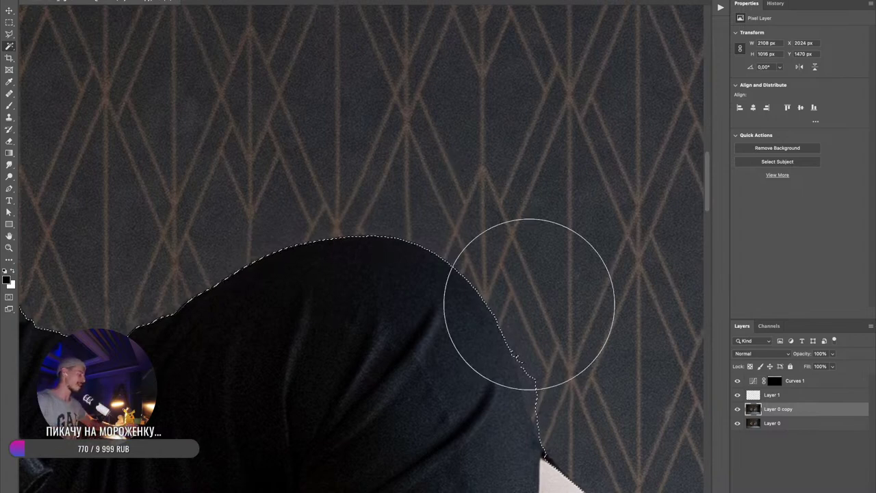
- Resize the Brush tool and add a blank white layer mask to Layer 0 copy
key("b")
left_click_drag(432, 248, 496, 262)
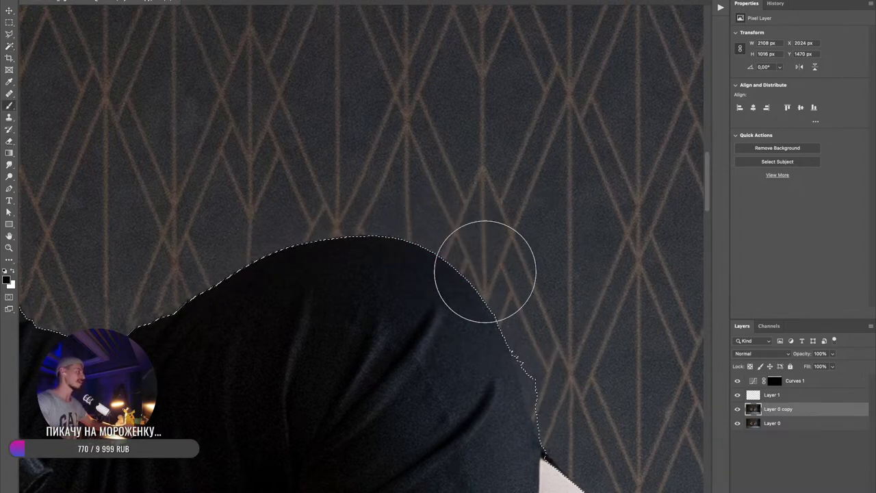
left_click(787, 490)
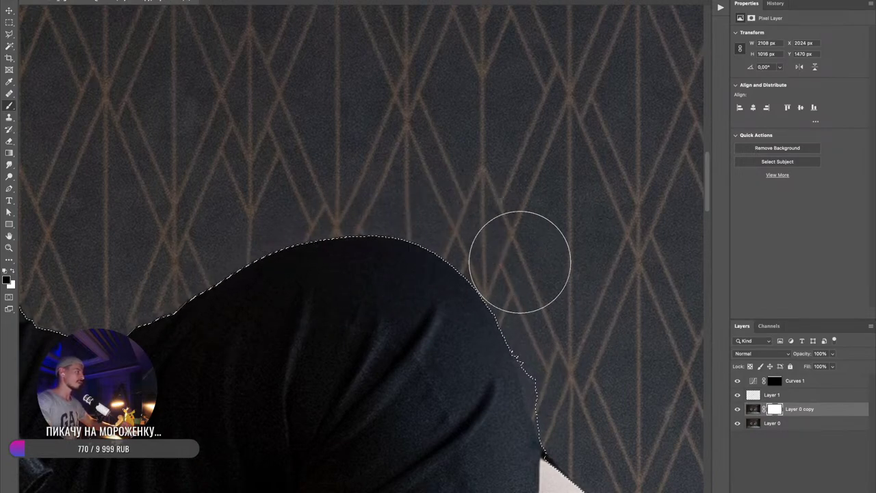
- Invert the selection, retouch the Layer 0 copy mask along the hip contour with the Soft Round brush, and deselect
key("super+shift+i")
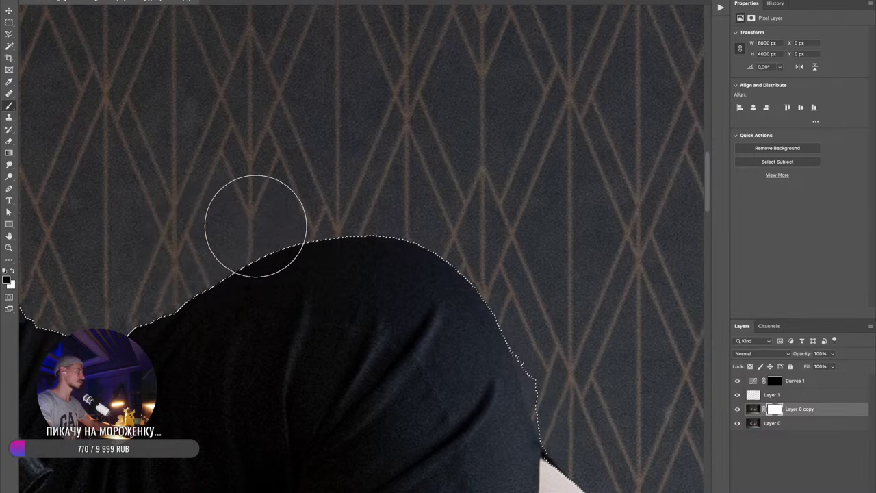
right_click(567, 201)
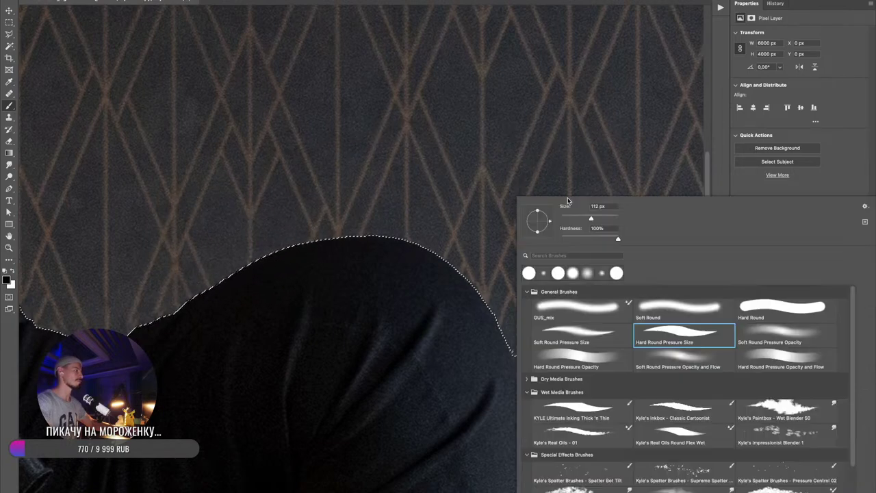
left_click(694, 316)
left_click(403, 164)
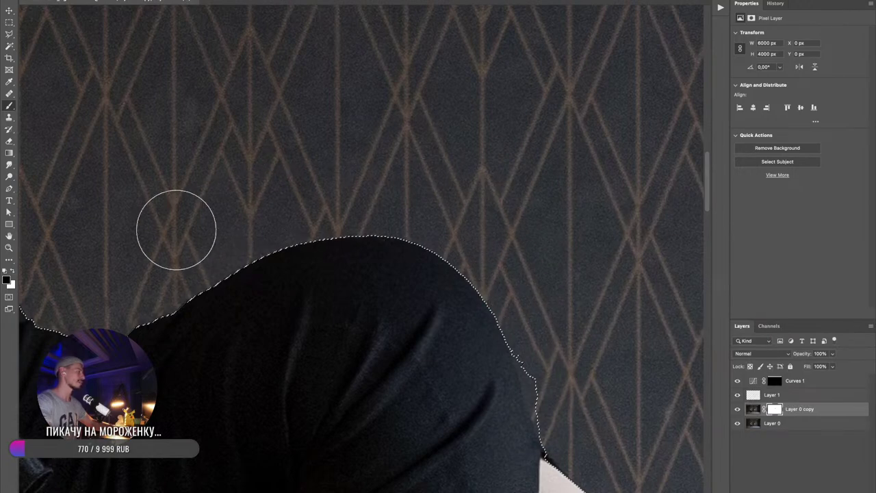
key("ctrl+d")
left_click_drag(518, 327, 572, 278)
- Compare the photo with and without Layer 0 copy, and merge that layer with Layer 1
left_click(737, 410)
left_click(737, 409)
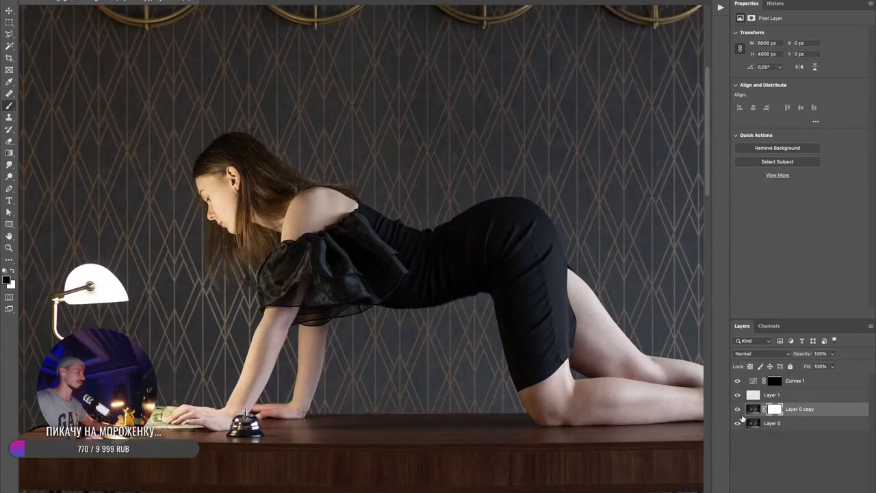
left_click(759, 397, "shift")
key("ctrl+e")
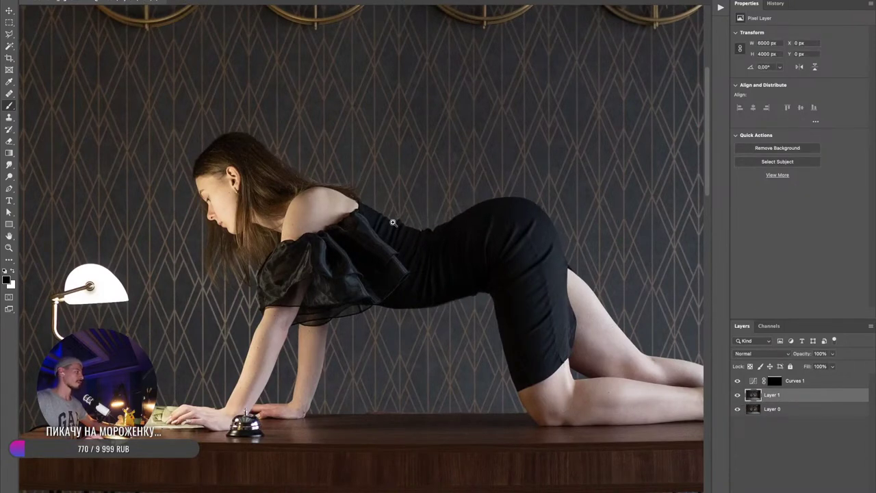
- Retouch the wallpaper above the woman's back on Layer 1 with the Healing Brush, and deselect the layer
scroll(464, 252, "up", 5)
scroll(463, 252, "down", 2)
scroll(468, 206, "down", 3)
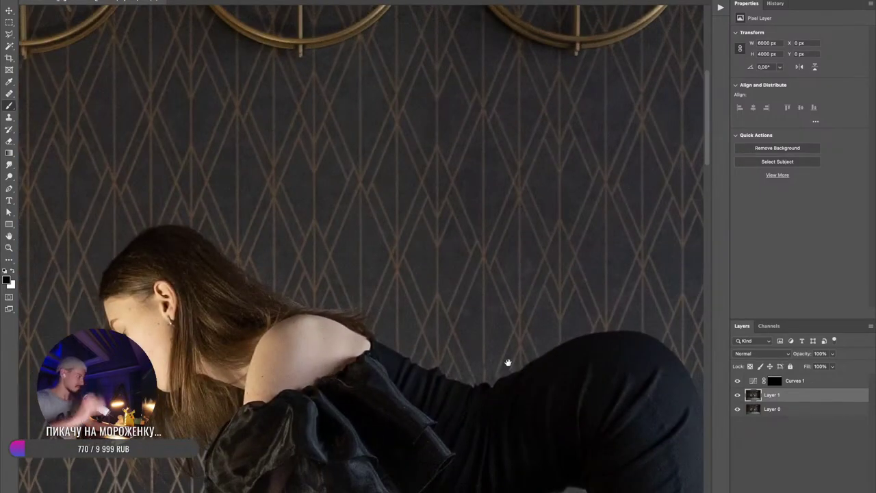
scroll(454, 268, "up", 3)
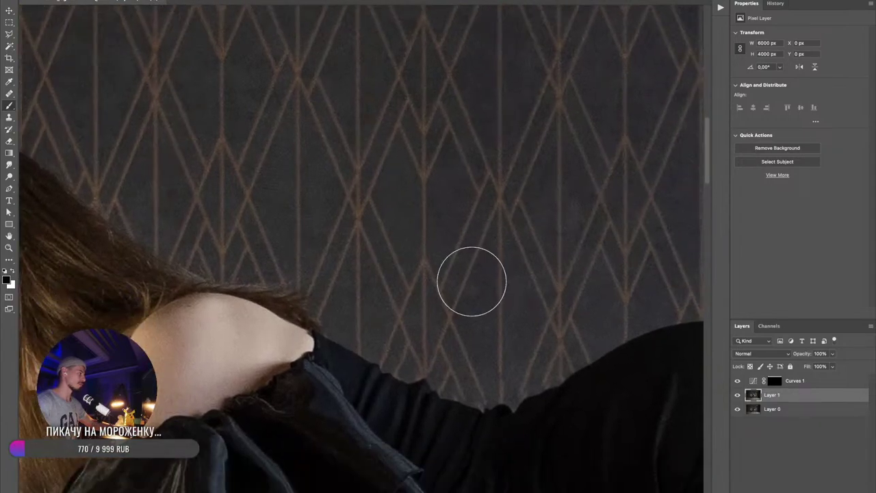
key("j")
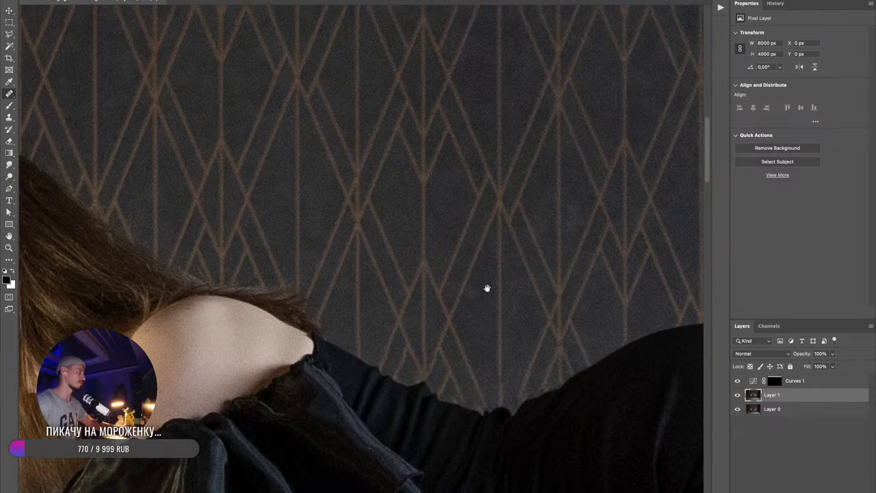
scroll(491, 323, "up", 3)
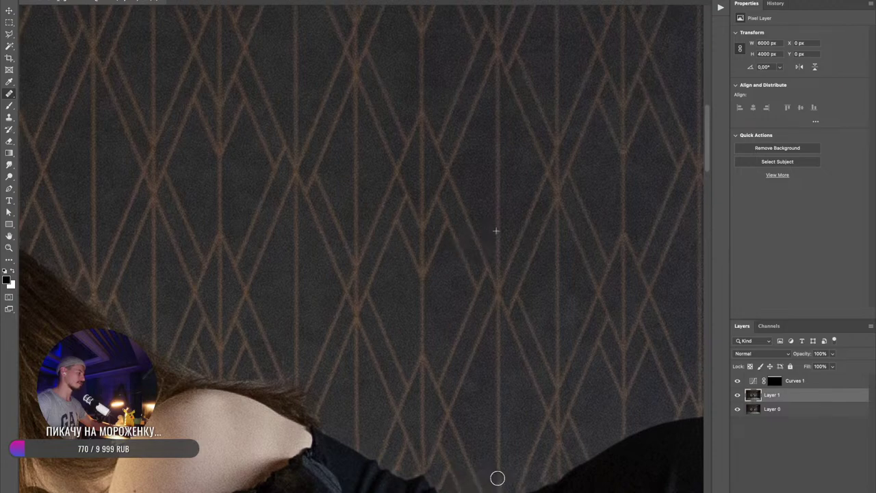
left_click_drag(578, 393, 473, 214)
left_click(870, 462)
- Switch to the donationalerts.com window in Safari, read the viewers' donation messages, and move the window clear of the woman
key("super+Tab")
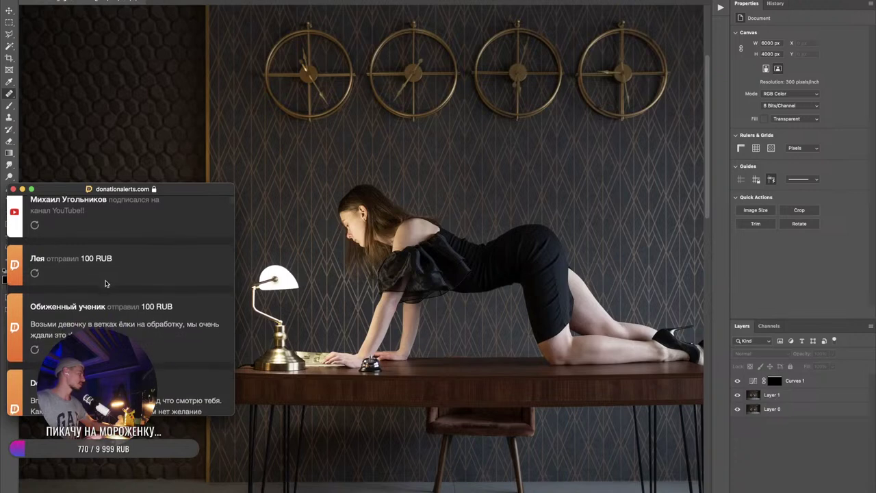
scroll(93, 300, "down", 3)
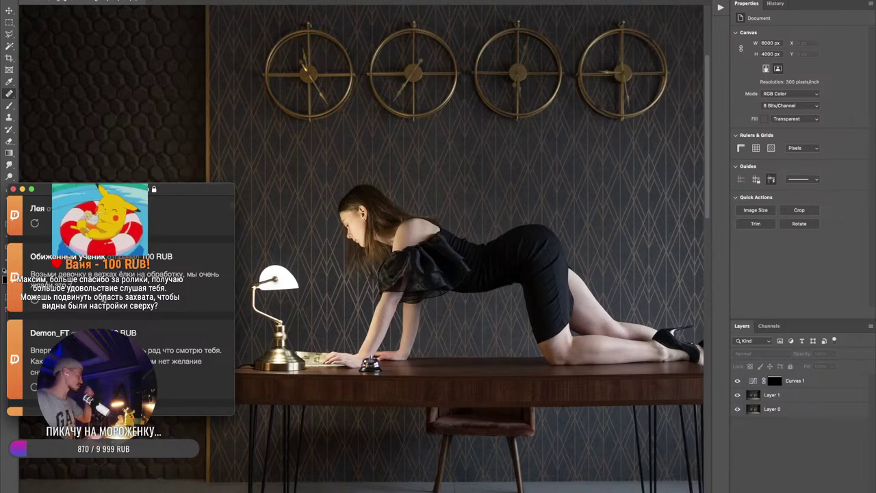
scroll(119, 299, "down", 1)
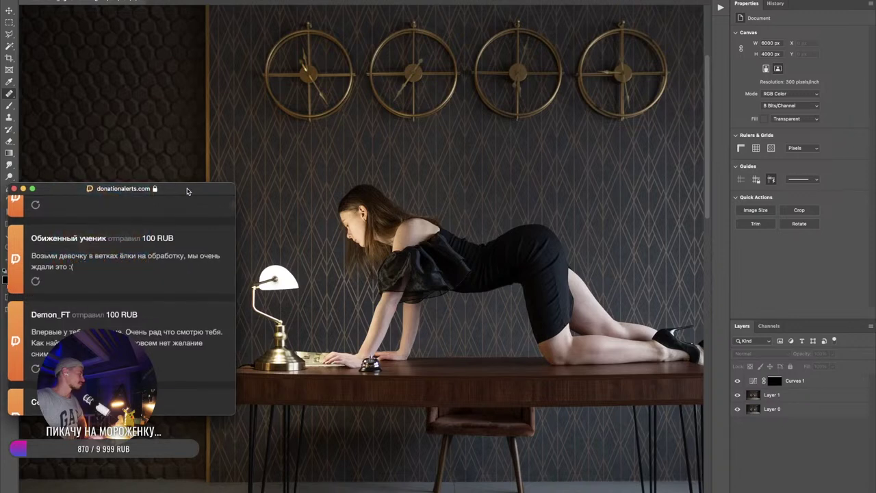
left_click_drag(188, 190, 371, 155)
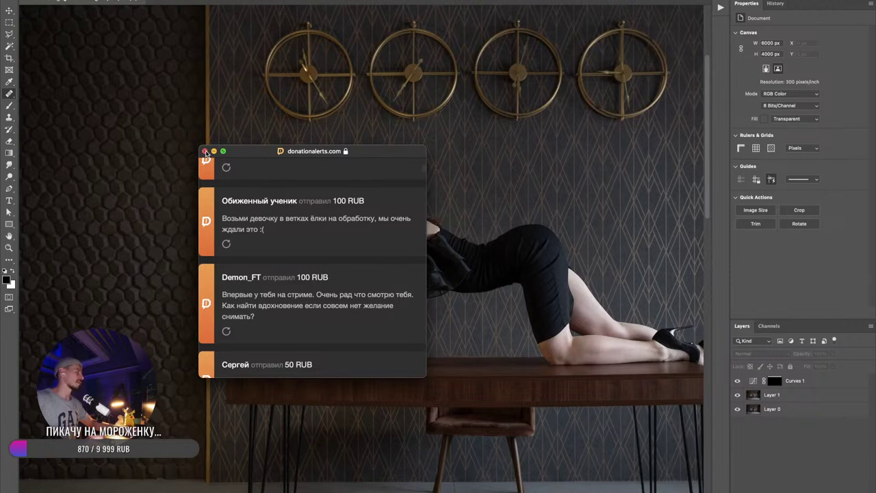
scroll(314, 295, "up", 5)
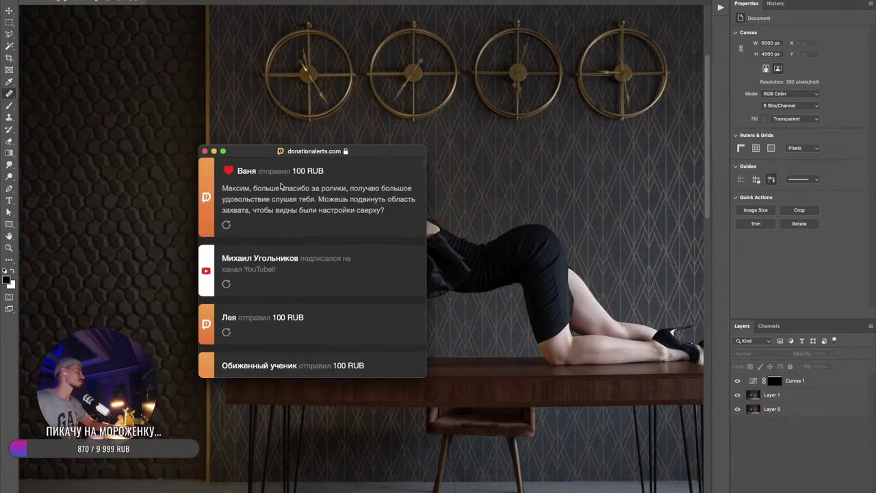
left_click_drag(241, 154, 53, 151)
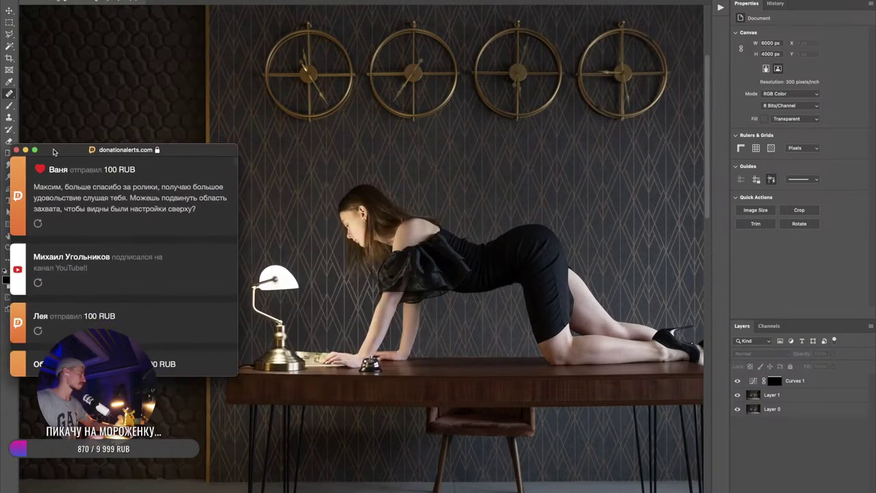
- Switch back to Photoshop and lower its window so the options bar is in view
key("super+Tab")
key("super+Tab")
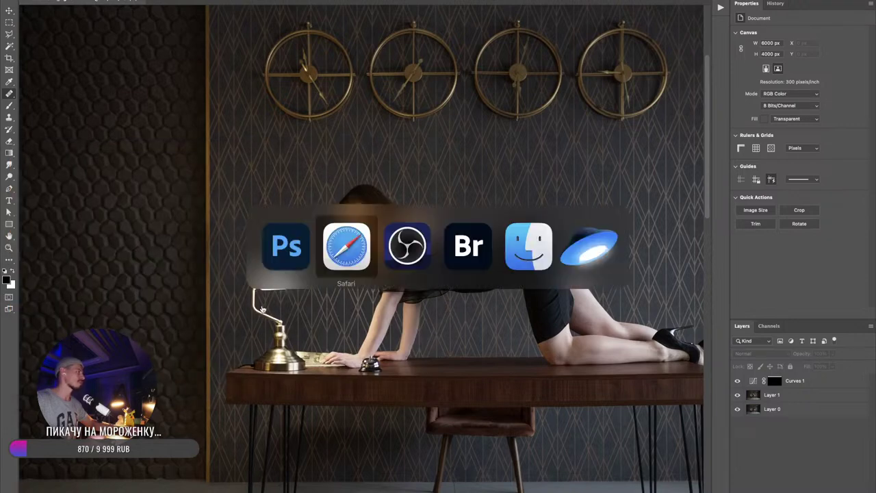
key("super+Tab")
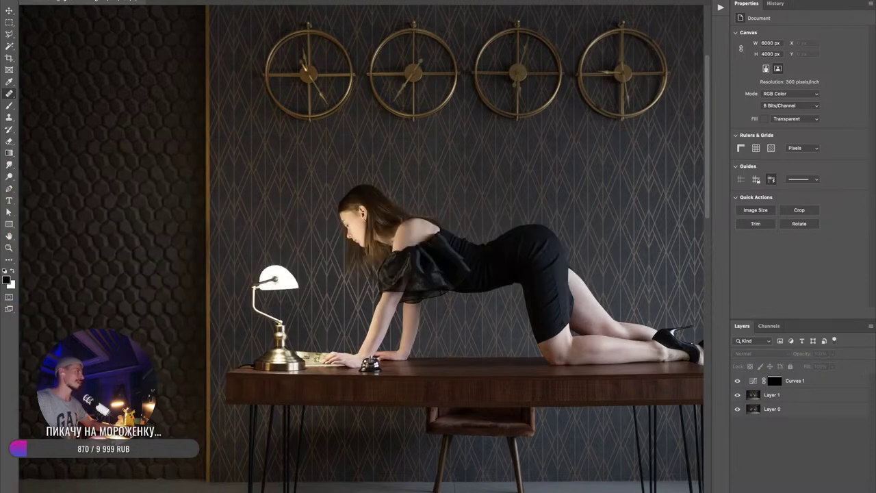
left_click_drag(545, 0, 545, 26)
- Measure the visible screen area with the macOS screenshot selection, extending the frame up to the upper edge of the screen
key("super+shift+5")
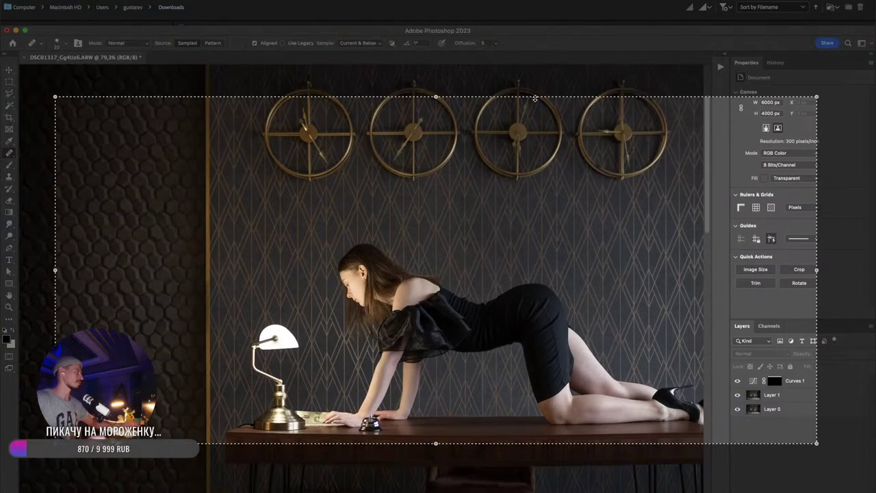
key("Escape")
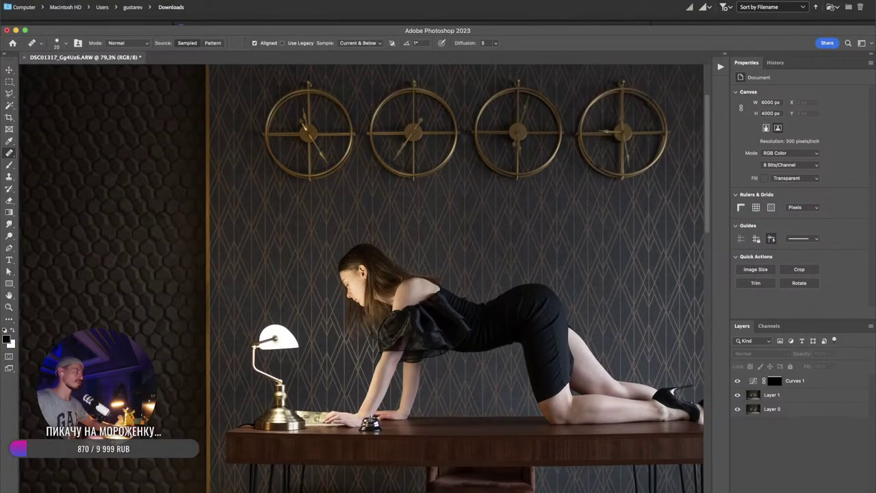
key("super+shift+5")
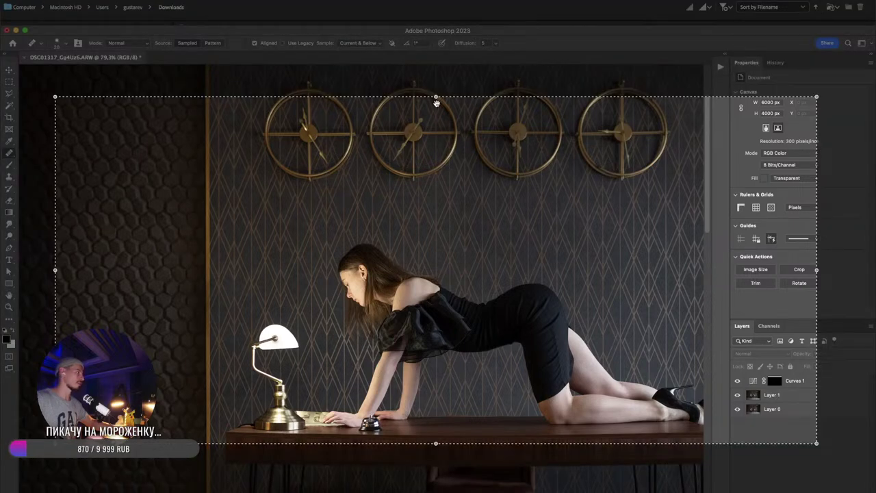
left_click_drag(437, 98, 436, 0)
left_click_drag(57, 247, 56, 247)
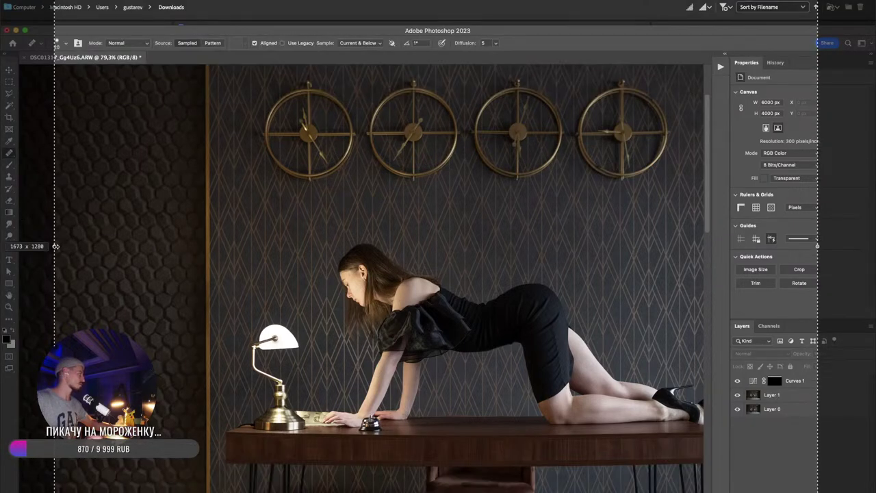
key("Return")
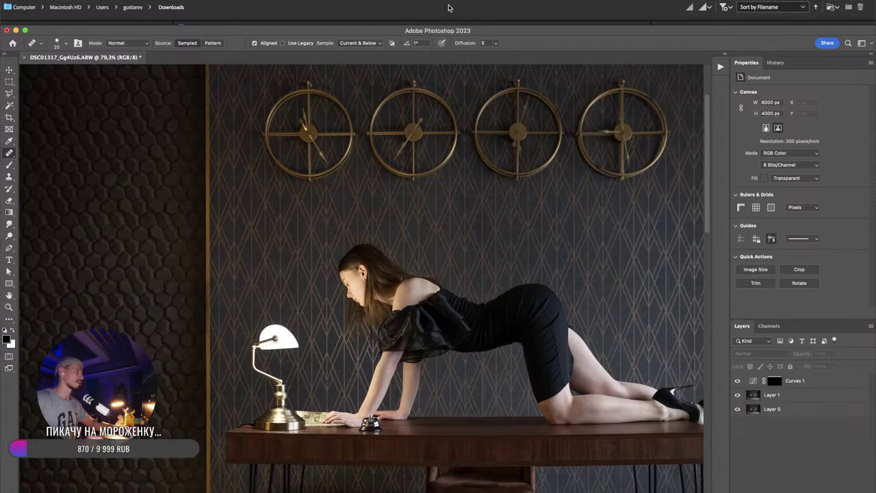
- Fit the Photoshop window to the visible screen area by raising it and bringing its lower edge into view
left_click_drag(452, 26, 452, 1)
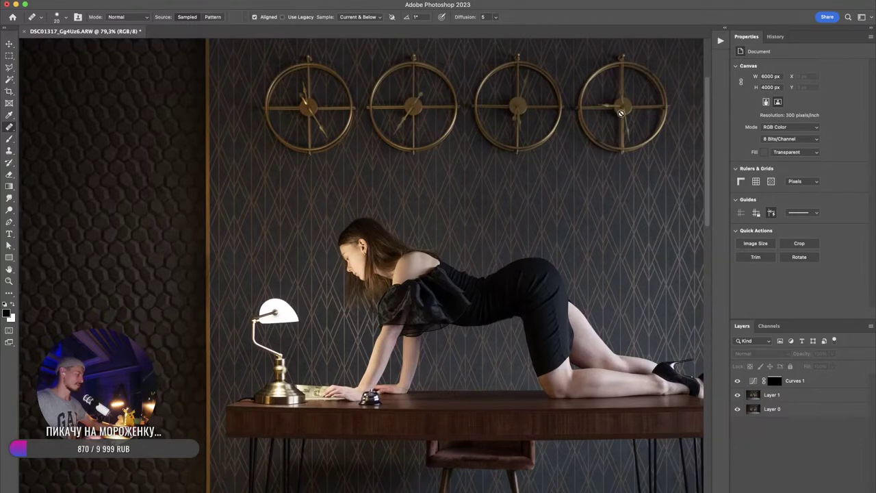
left_click_drag(749, 492, 749, 491)
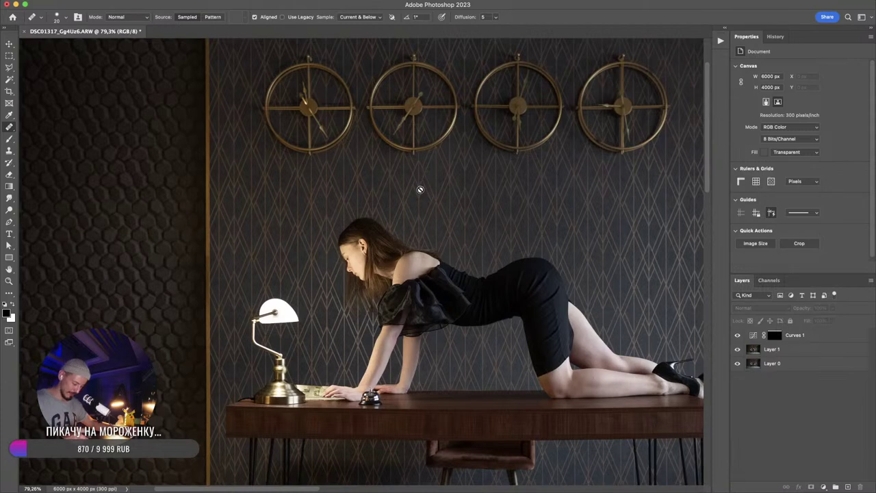
- Switch to Safari, read through the donation messages on donationalerts.com, and minimize the window
key("super+Tab")
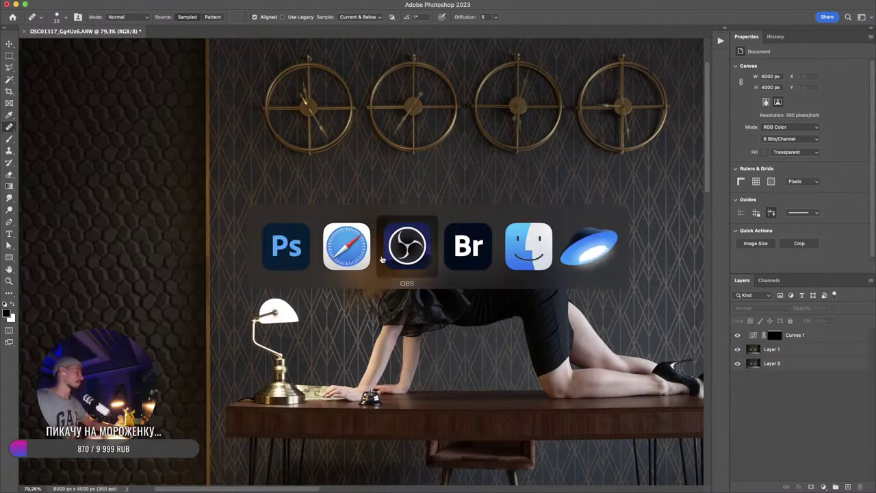
left_click(353, 259)
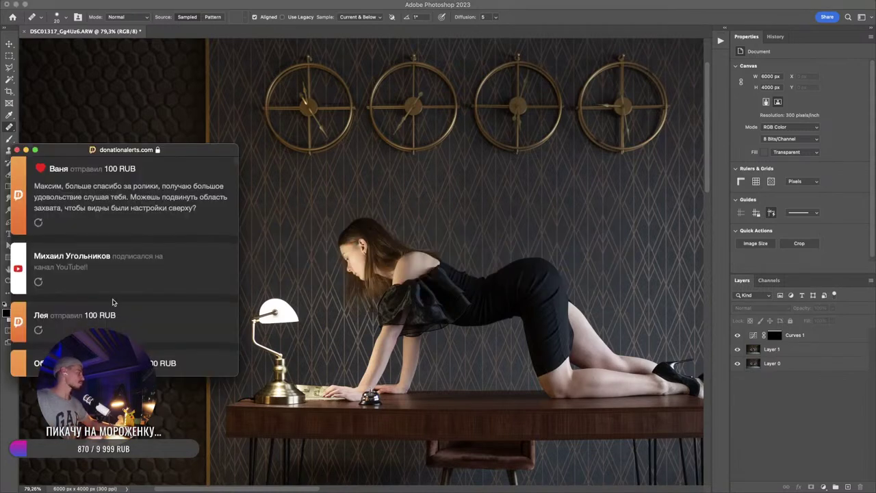
scroll(119, 294, "up", 1)
scroll(122, 295, "down", 5)
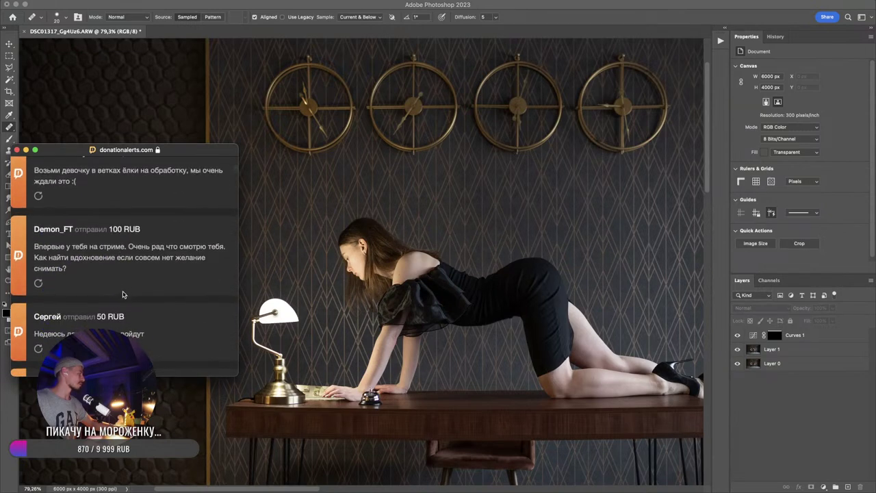
left_click(25, 150)
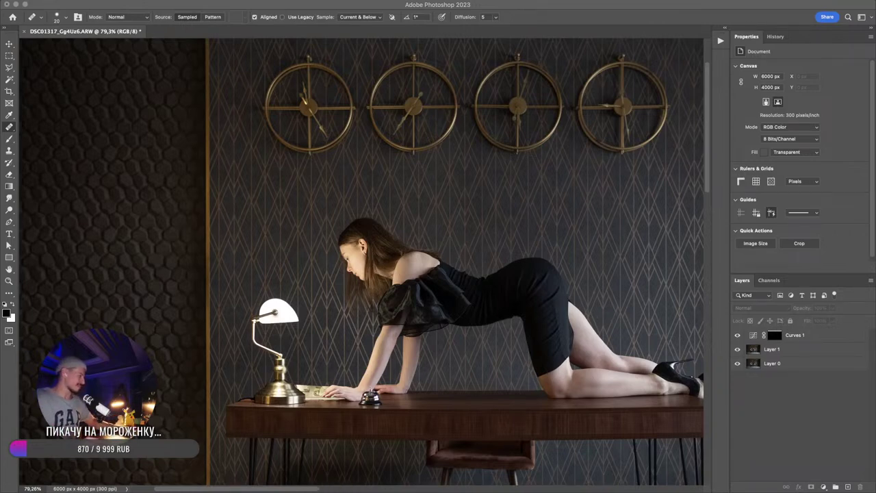
- Check the stream in OBS and minimize its window to return to Photoshop
key("super+Tab")
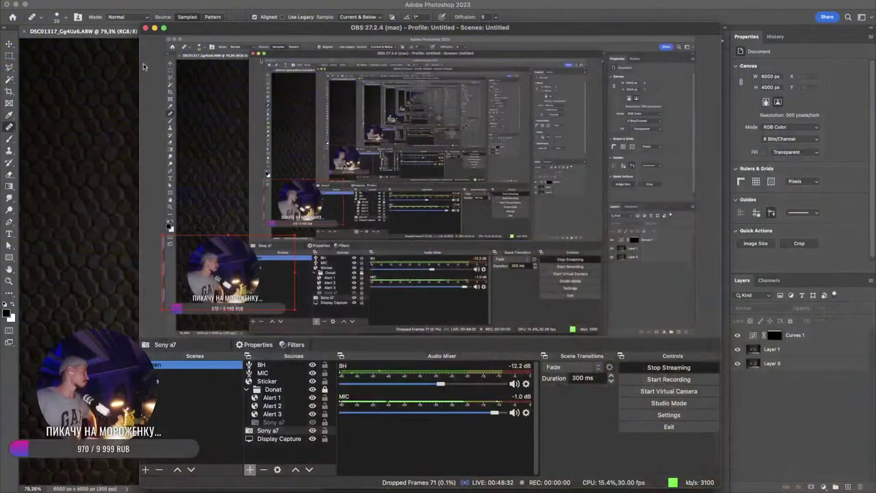
left_click(155, 28)
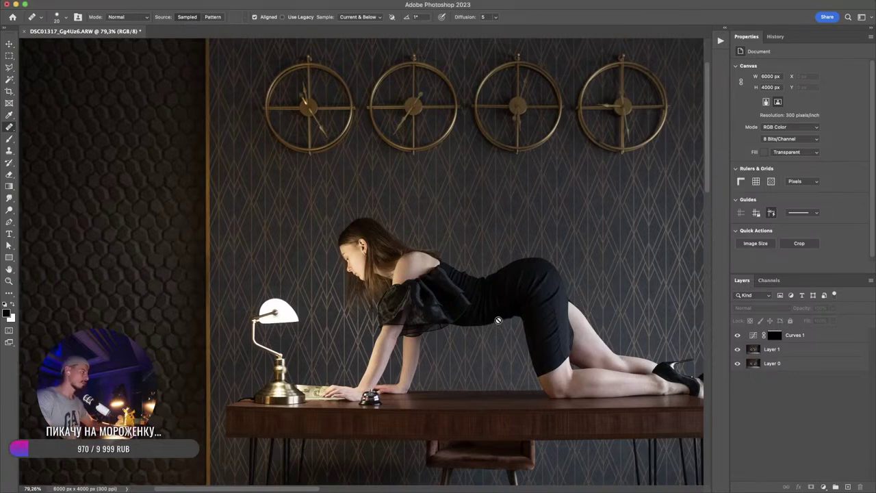
- Examine the full photo's composition at reduced zoom, and inspect the woman's pose, face and sleeve more closely
key("super+minus")
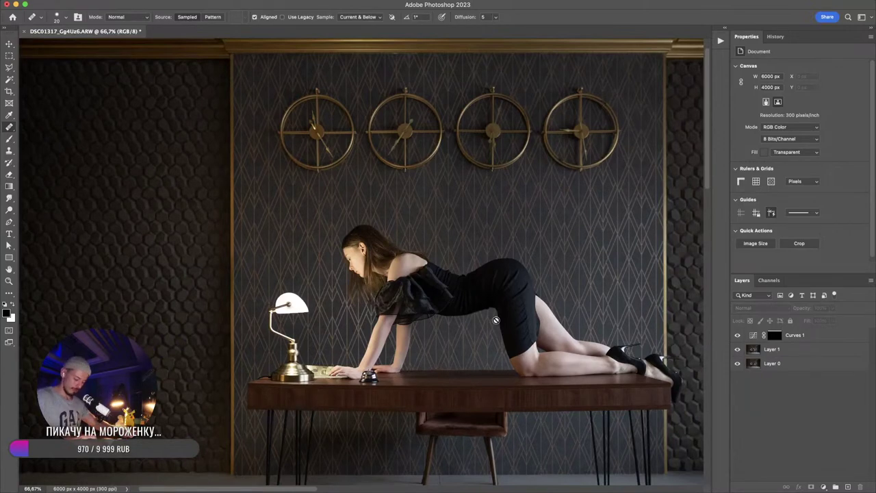
key("super+minus")
left_click_drag(415, 224, 365, 173)
left_click_drag(505, 300, 432, 234)
scroll(433, 235, "down", 1)
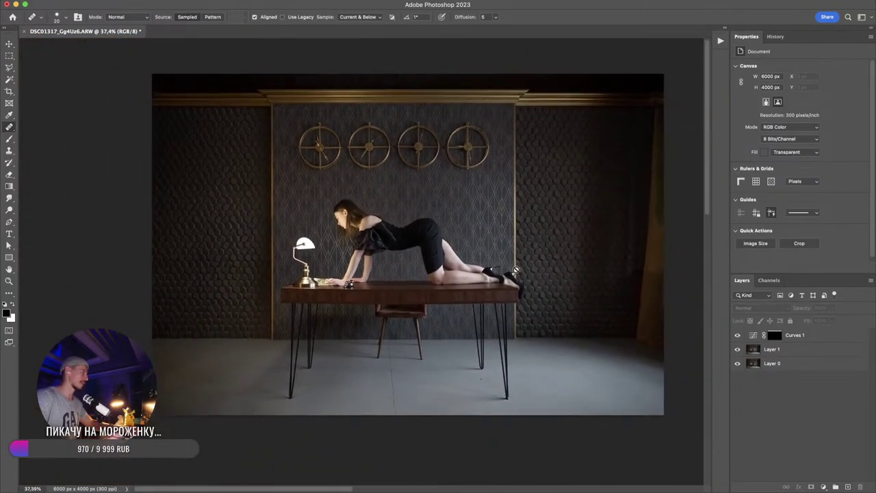
scroll(351, 233, "up", 5)
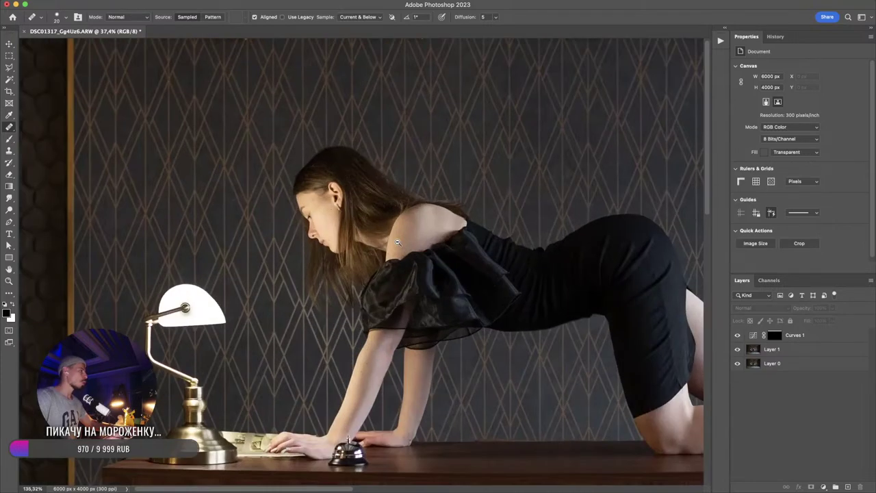
scroll(506, 305, "down", 3)
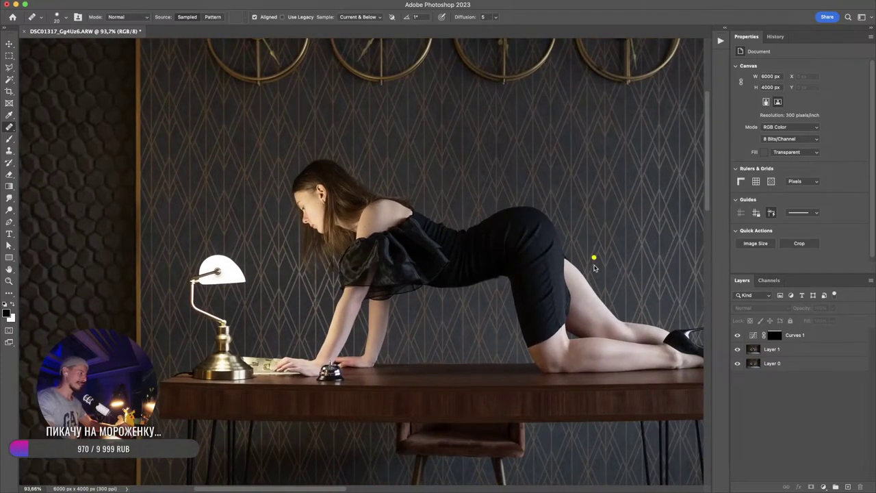
mouse_move(313, 189)
left_mouse_down()
mouse_move(303, 238)
mouse_move(297, 204)
left_mouse_up()
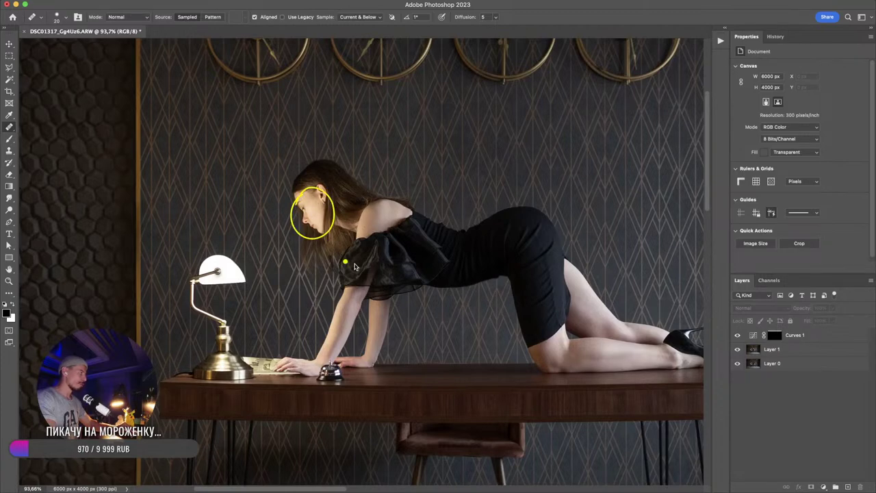
- Circle the woman's thigh for comparison with her face, clear the marks, and compare the photo in the Blue and Red channels
left_click_drag(583, 279, 578, 301)
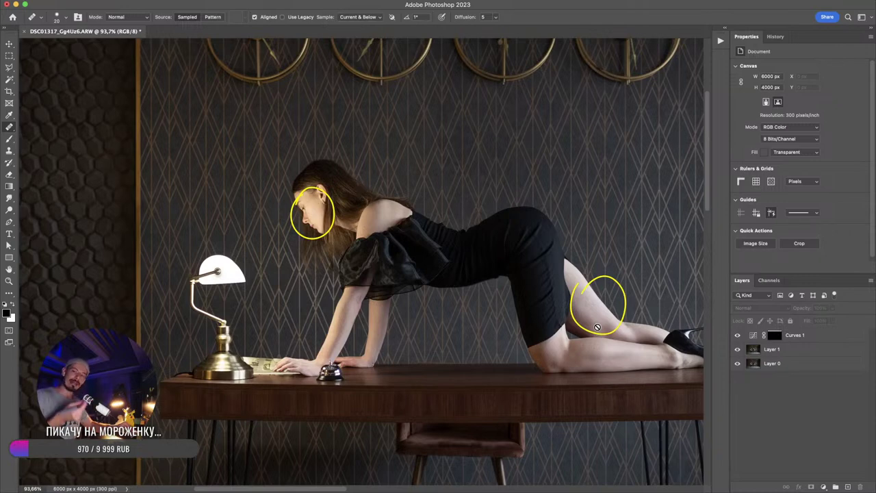
key("super+z")
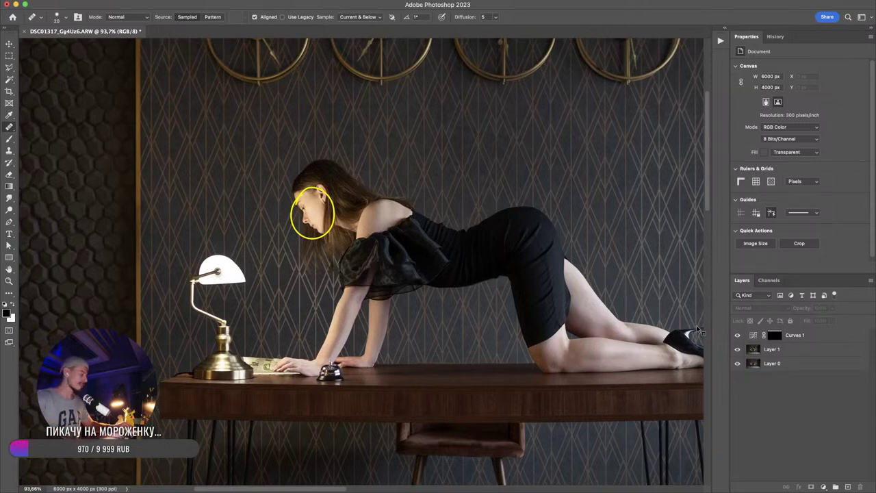
left_click(768, 280)
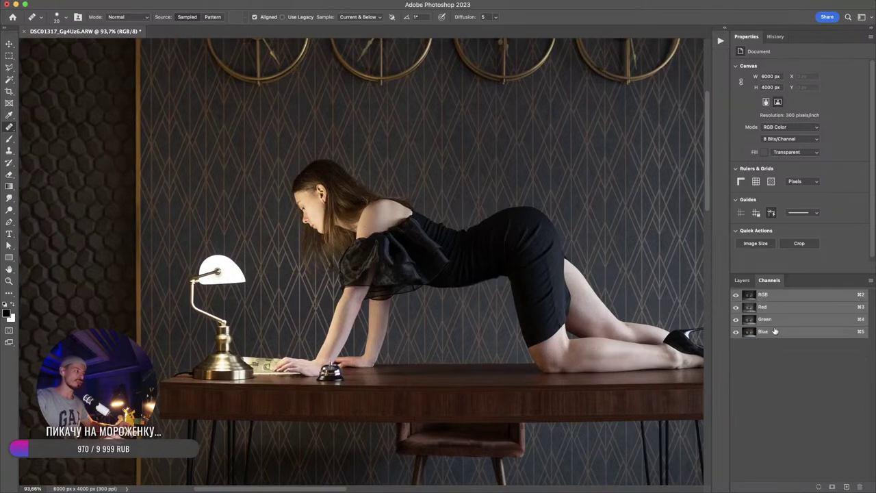
left_click(773, 331)
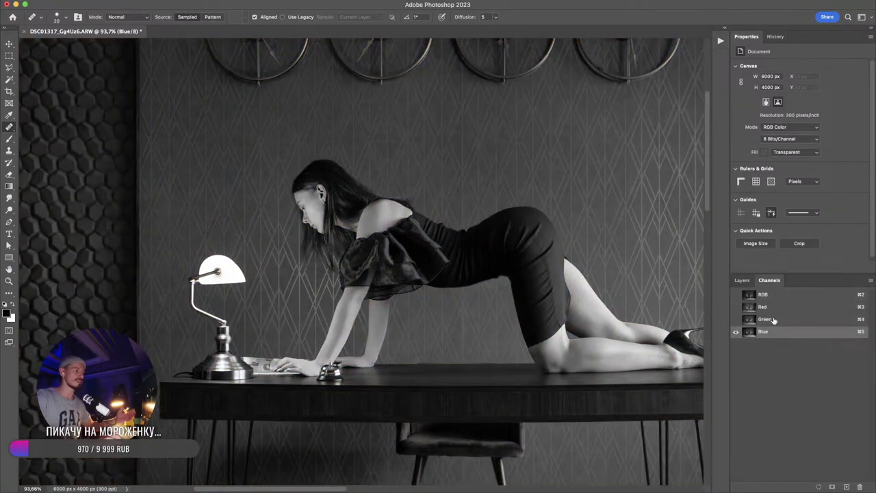
left_click(774, 309)
left_click(775, 331)
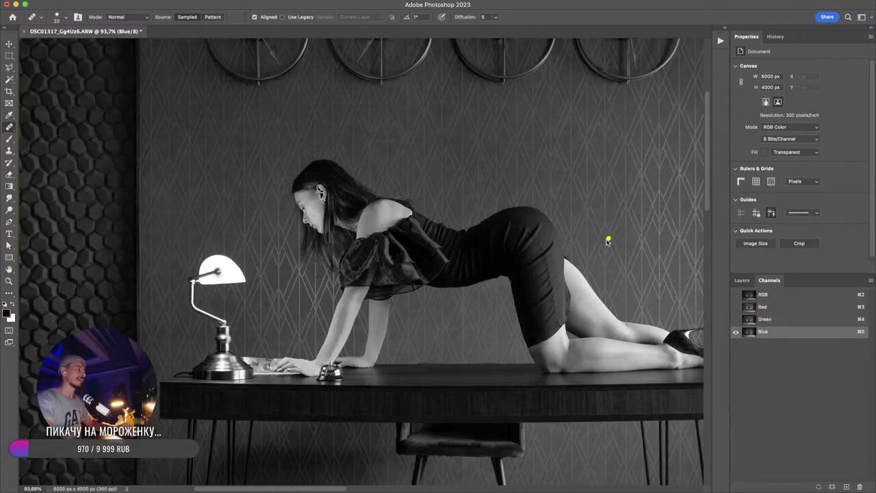
- Mark the light areas on the leg, face and lamp in the Blue channel, and return to the RGB composite and layer list
left_click_drag(589, 296, 613, 214)
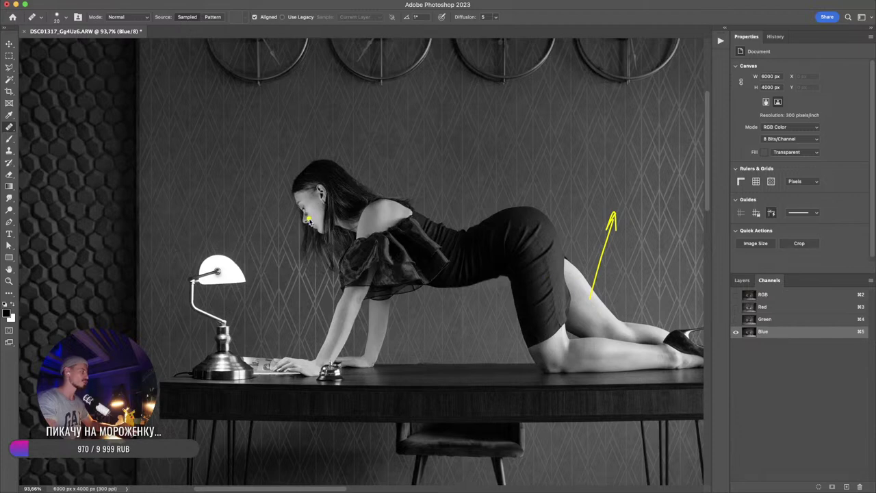
left_click_drag(314, 208, 305, 275)
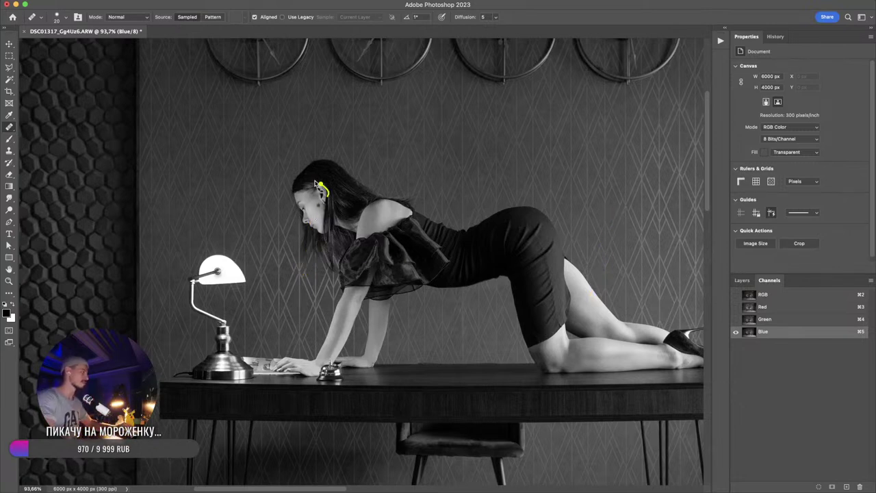
mouse_move(315, 183)
left_mouse_down()
mouse_move(179, 242)
mouse_move(202, 389)
mouse_move(331, 317)
mouse_move(266, 175)
left_mouse_up()
mouse_move(239, 230)
left_mouse_down()
mouse_move(236, 161)
mouse_move(242, 165)
left_mouse_up()
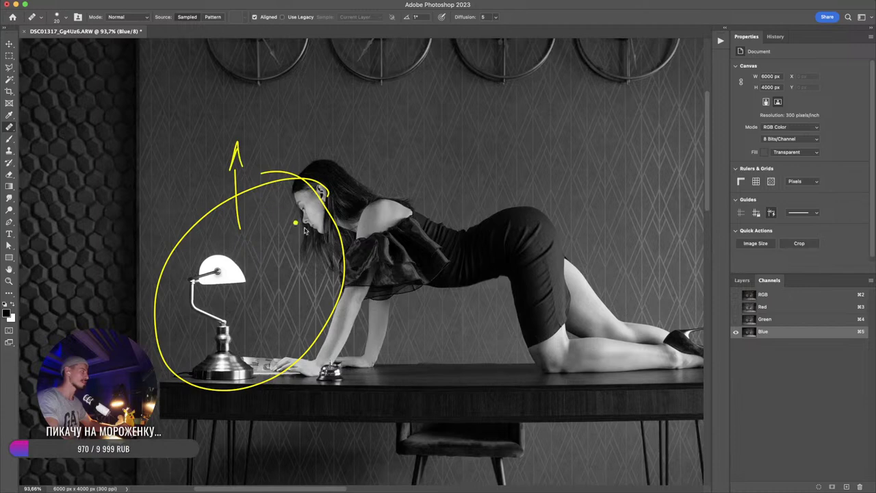
left_click_drag(599, 323, 601, 421)
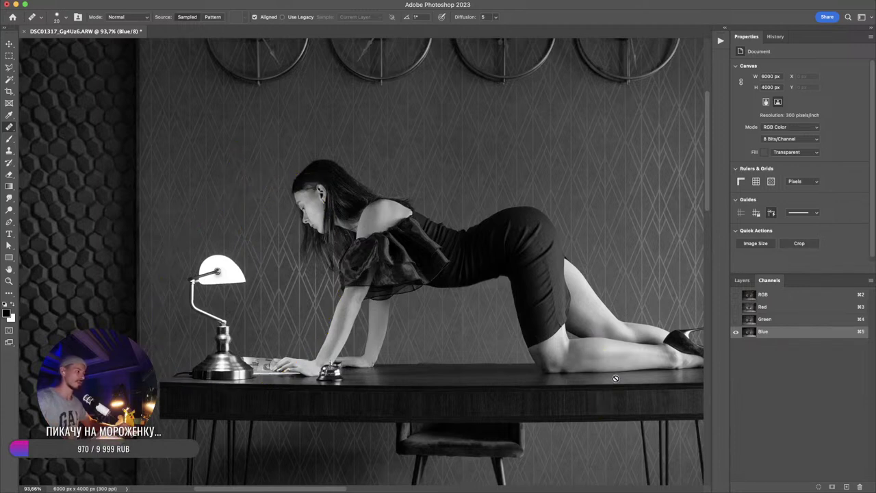
left_click(765, 296)
left_click(742, 280)
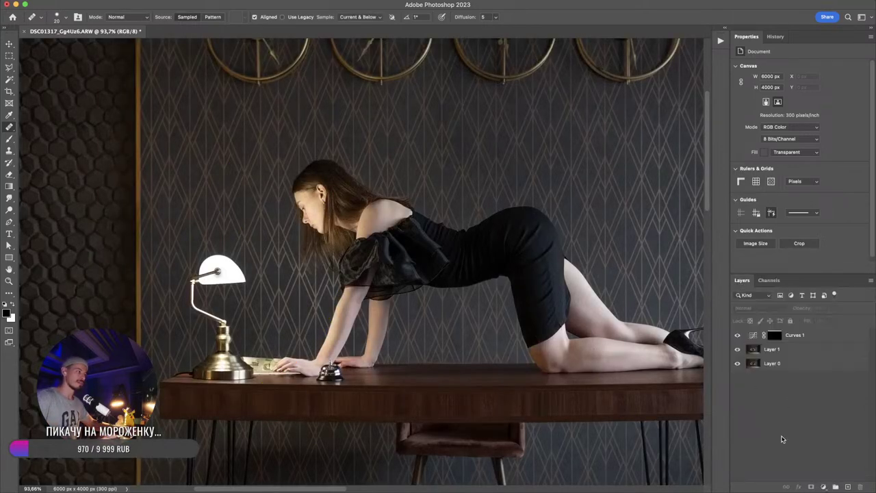
- Stamp all visible layers into a new merged layer at the top of the stack
key("super+minus")
key("super+minus")
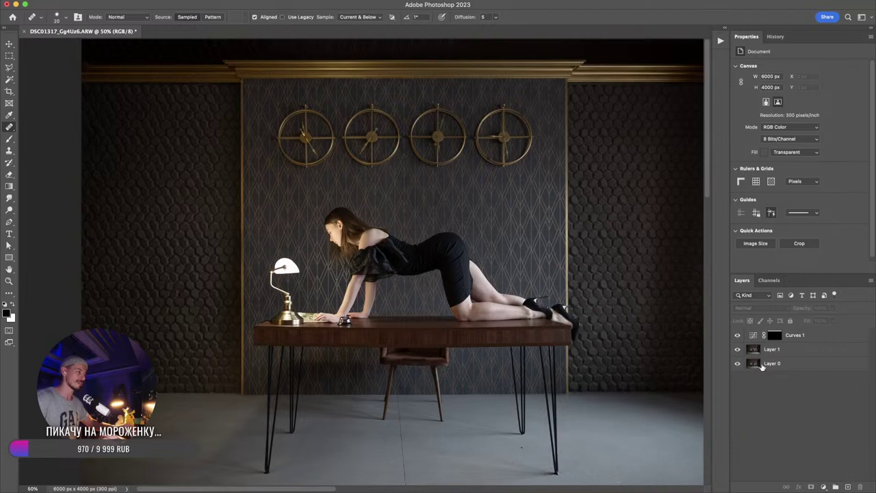
key("super+alt+shift+e")
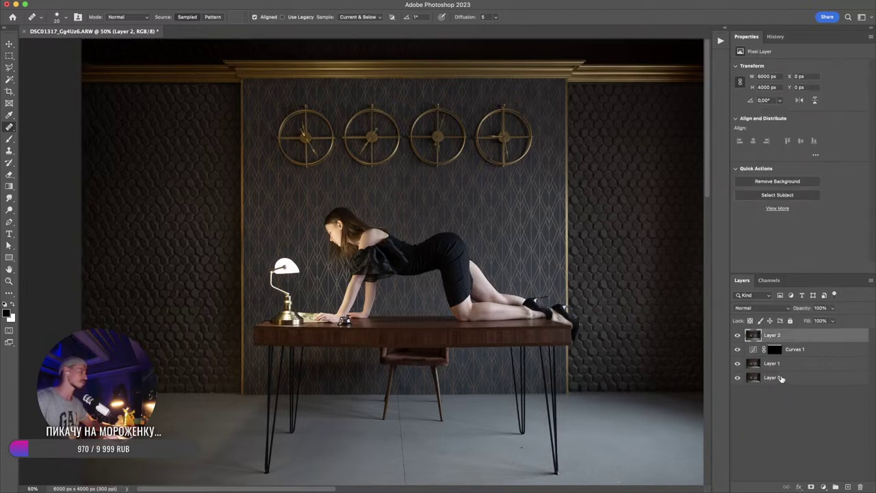
- Set Select Subject processing to Cloud (Detailed results) and select the woman together with the desk, lamp and chair
key("w")
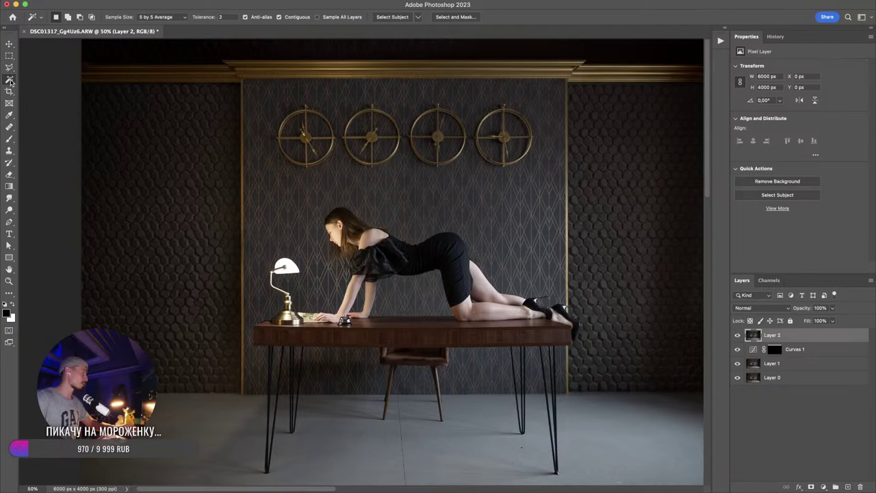
right_click(11, 82)
left_click(34, 95)
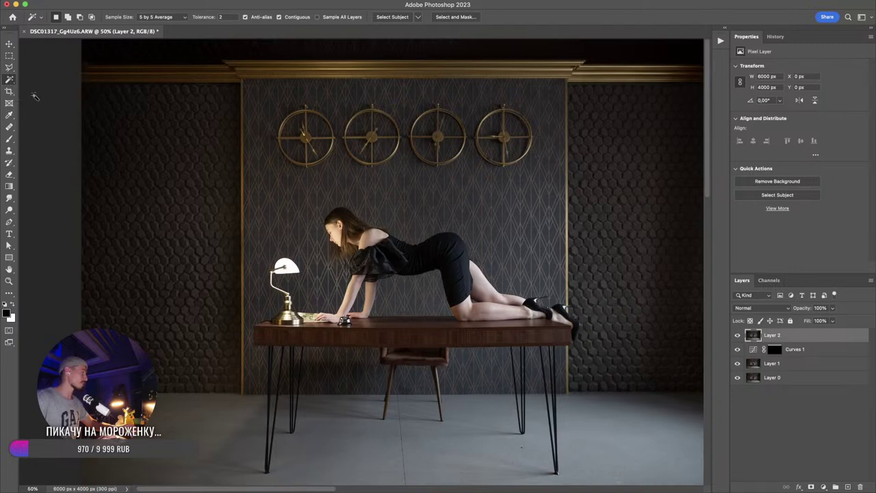
left_click(416, 17)
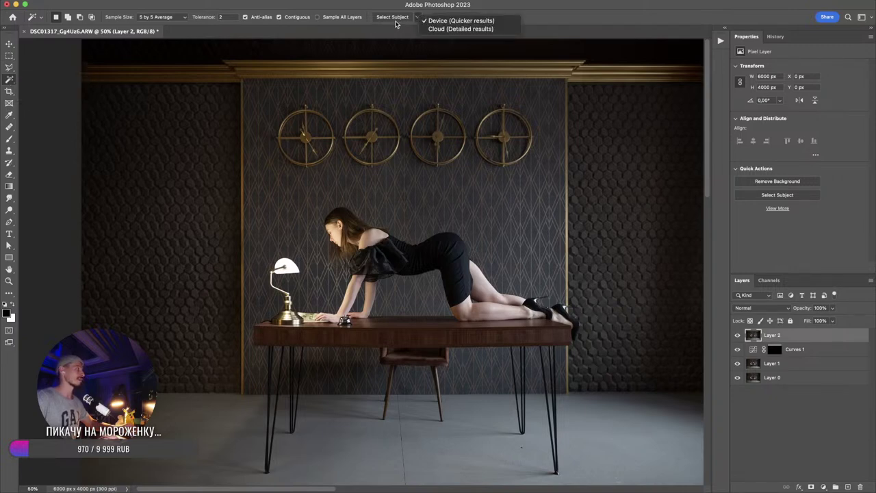
left_click(446, 30)
left_click(419, 19)
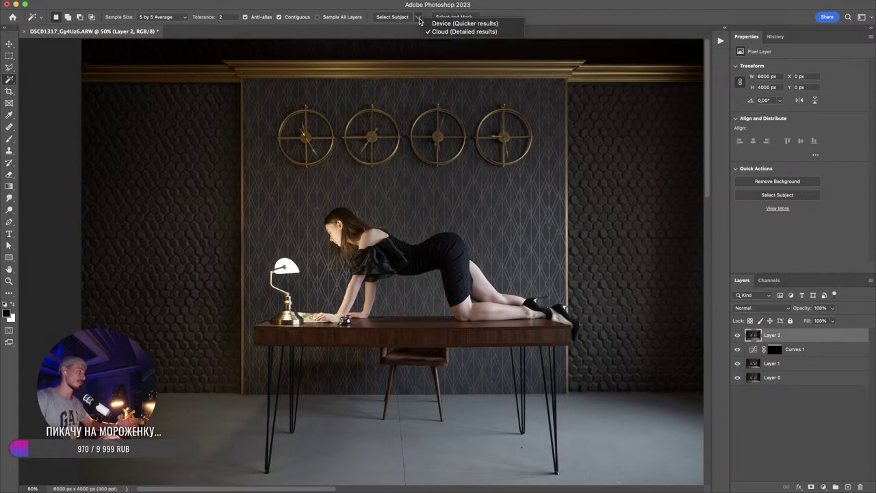
left_click(418, 19)
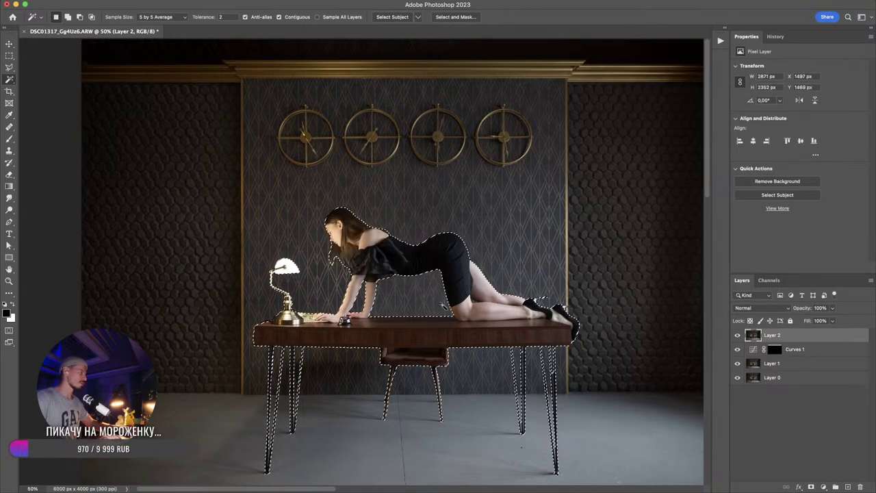
- Add a Curves adjustment masked by the subject selection and darken its midtones from input 129 to output 100
scroll(629, 352, "down", 2)
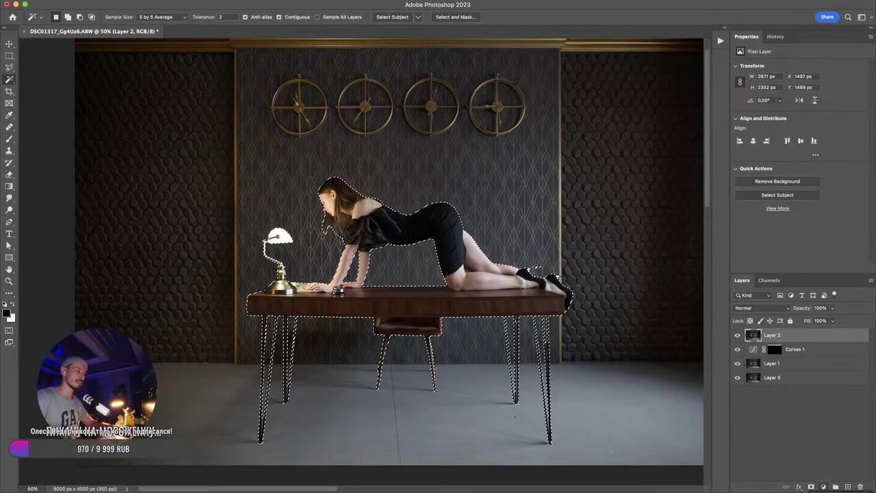
left_click(824, 486)
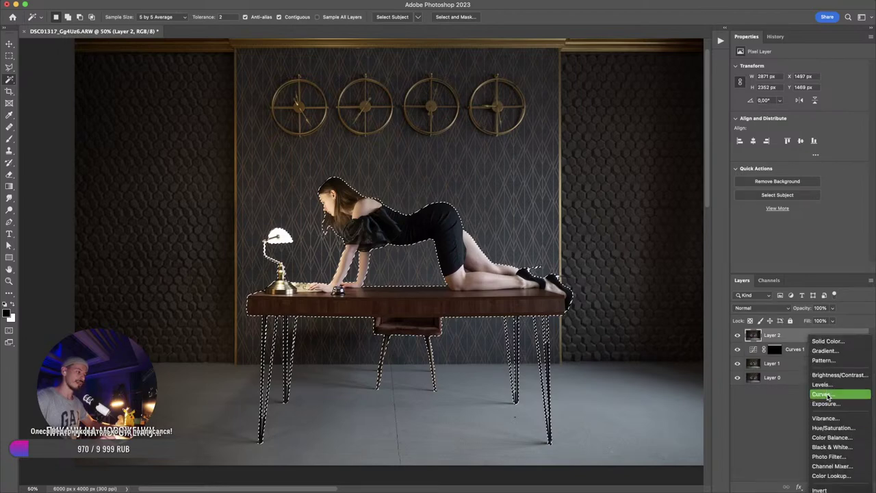
left_click(828, 392)
left_click_drag(810, 141, 808, 153)
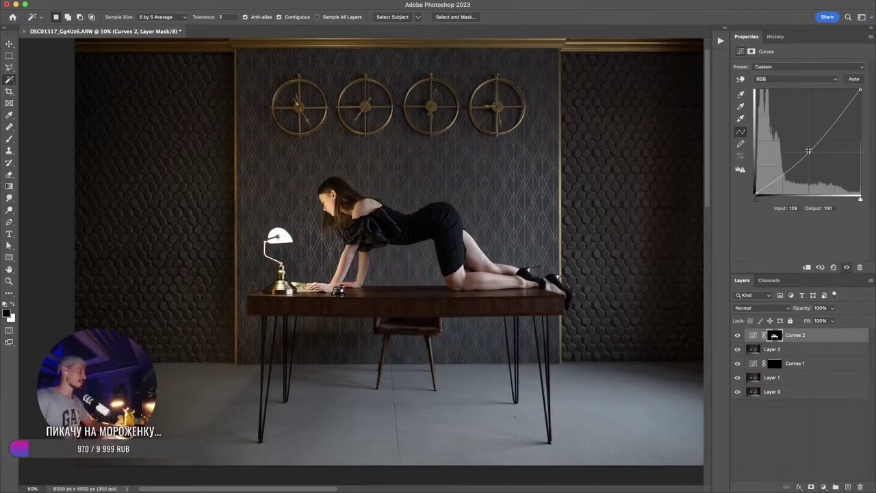
- Invert the new Curves mask so the darkening affects the background, and inspect the mask on its own
key("ctrl+i")
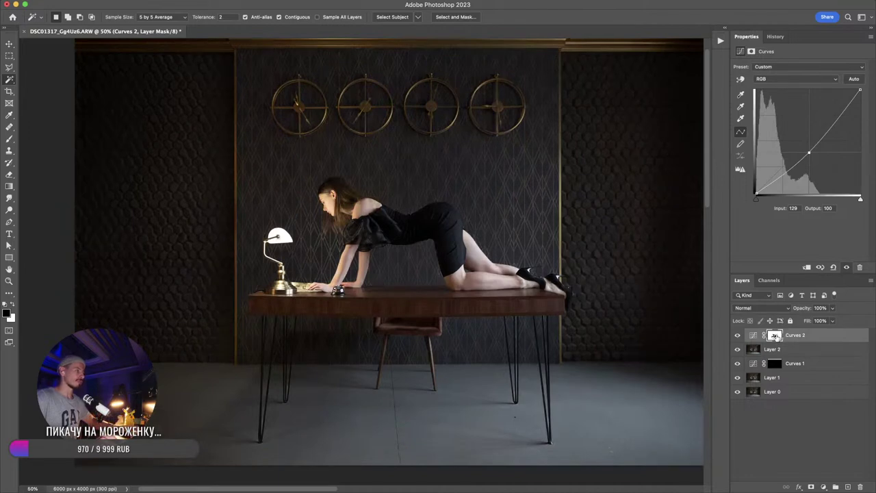
left_click(776, 335, "alt")
left_click(775, 336, "alt")
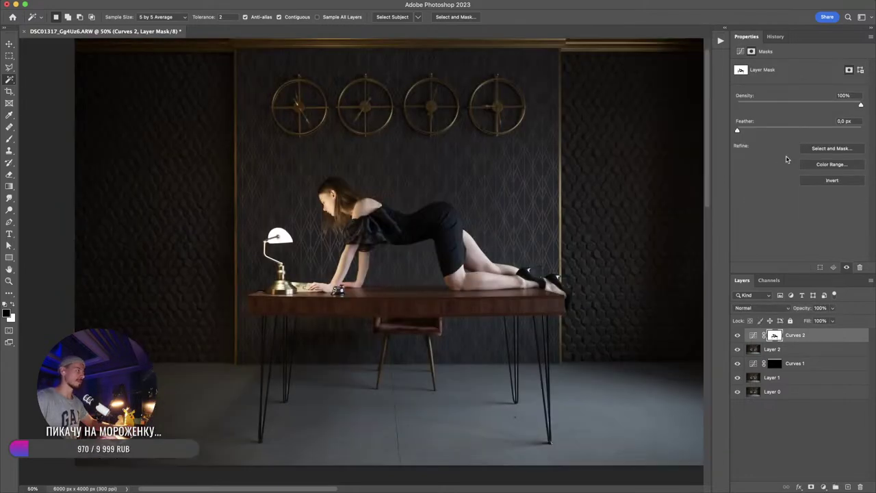
- Reshape the background curve with a shadow point at input 77, output 60 and a highlight point at input 204, output 197
left_click(753, 335)
left_click_drag(809, 151, 788, 169)
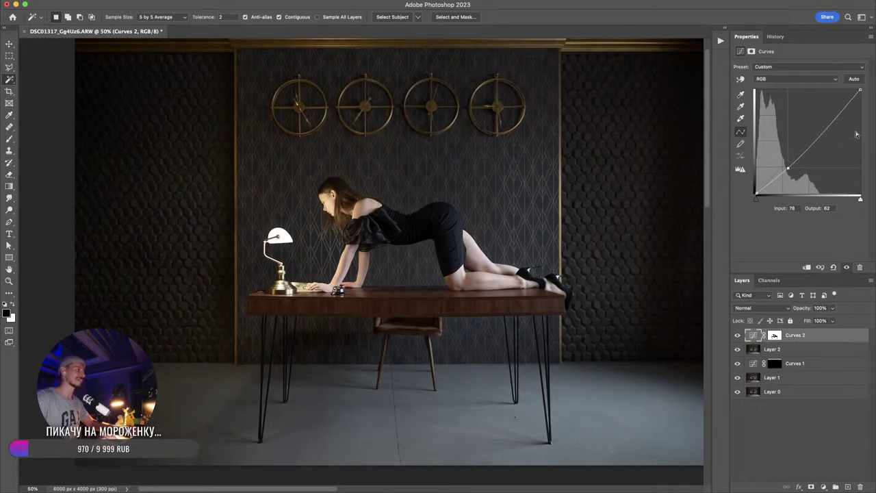
left_click(840, 113)
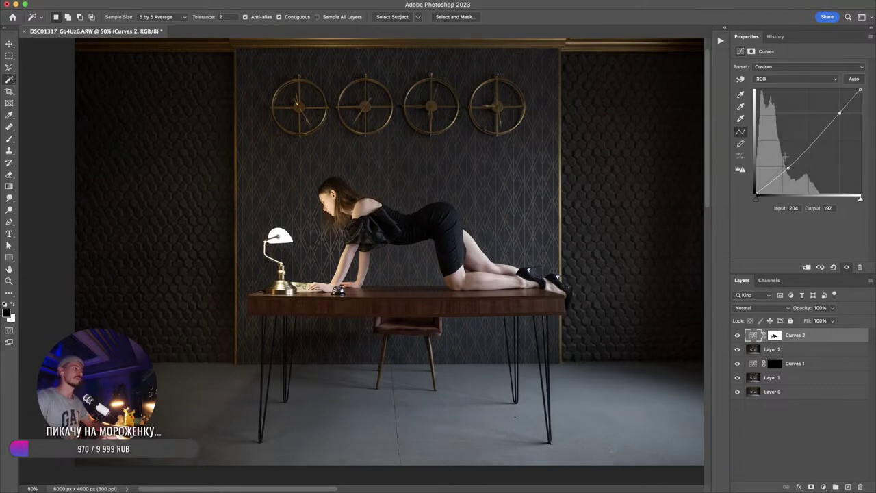
left_click_drag(789, 167, 788, 169)
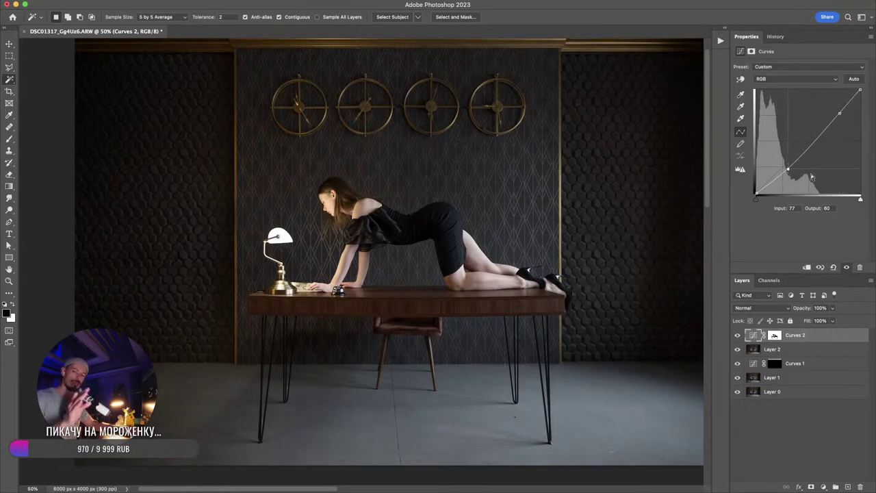
- Compare the photo with the Curves 2 adjustment hidden and shown
mouse_move(808, 134)
left_mouse_down()
mouse_move(805, 111)
mouse_move(833, 107)
mouse_move(801, 163)
mouse_move(781, 177)
mouse_move(807, 157)
mouse_move(848, 105)
left_mouse_up()
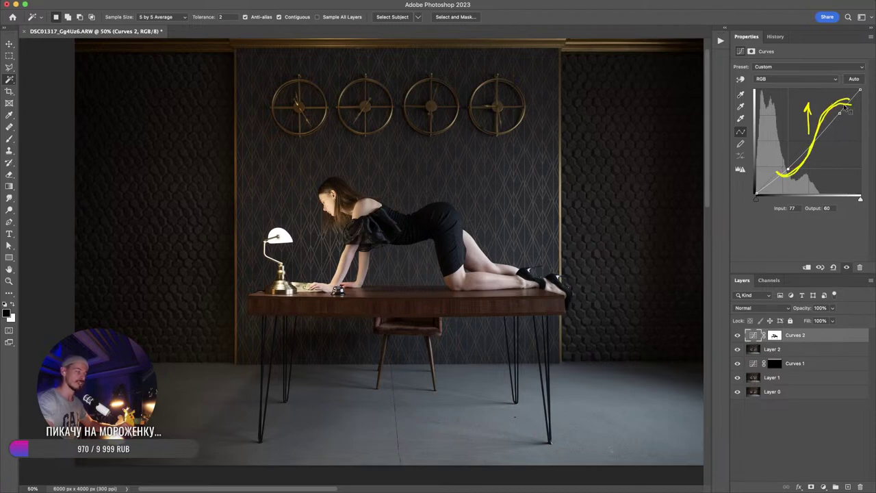
key("Escape")
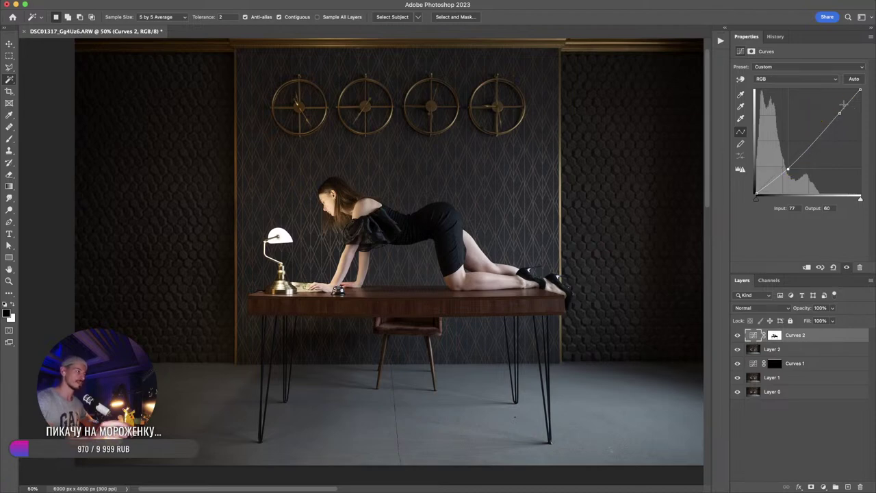
left_click(737, 335)
left_click(737, 335)
left_click(737, 335)
left_click(737, 336)
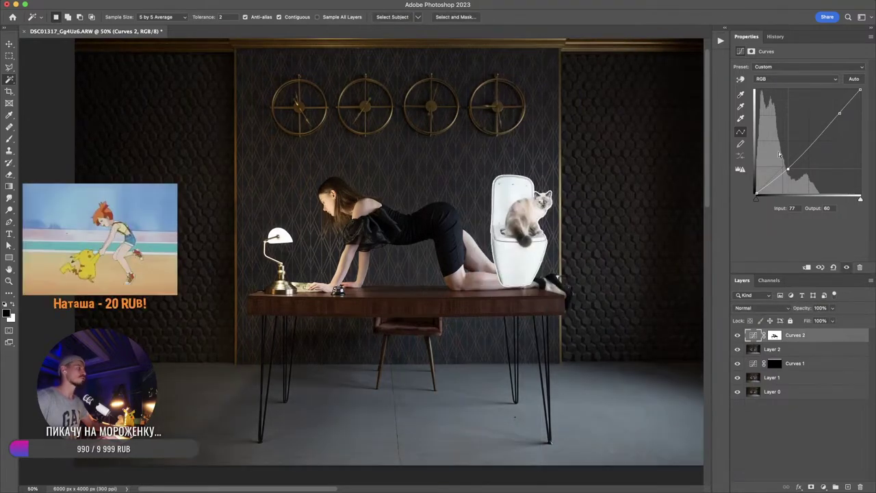
- Steepen the Curves 2 S-curve with points at input 75, output 54 and input 200, output 207, and check the before and after
left_click_drag(788, 169, 787, 172)
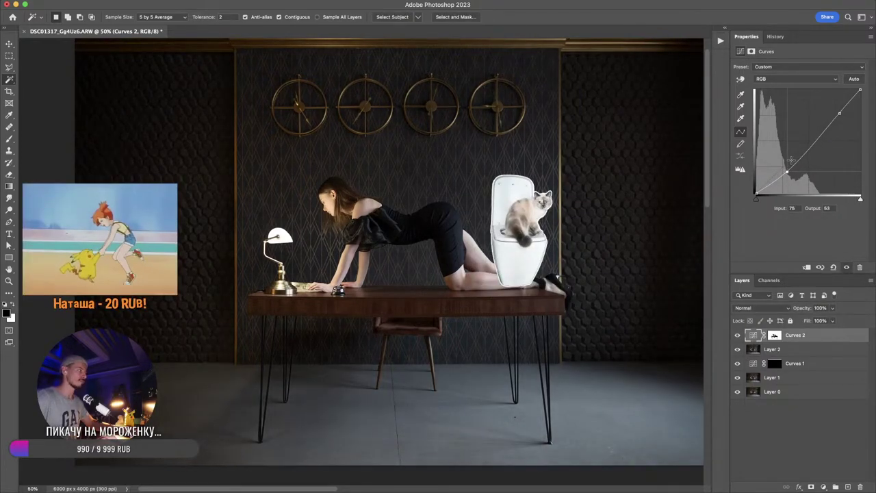
left_click(839, 111)
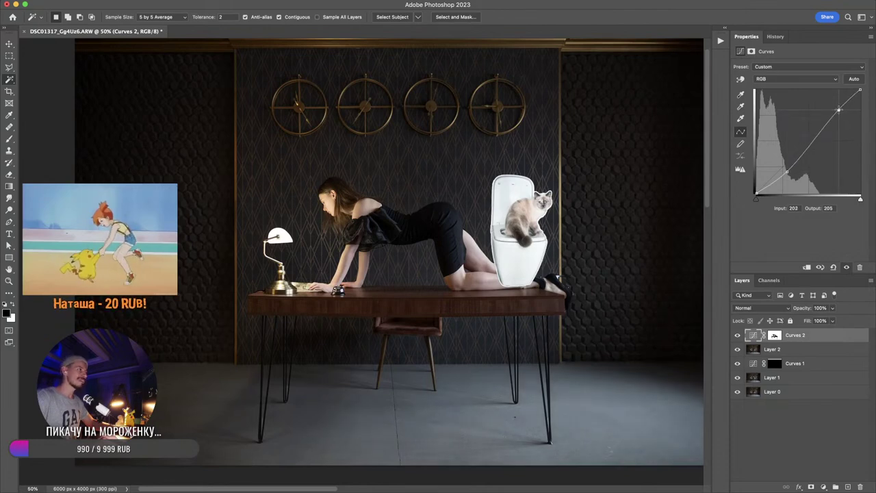
left_click_drag(839, 110, 838, 108)
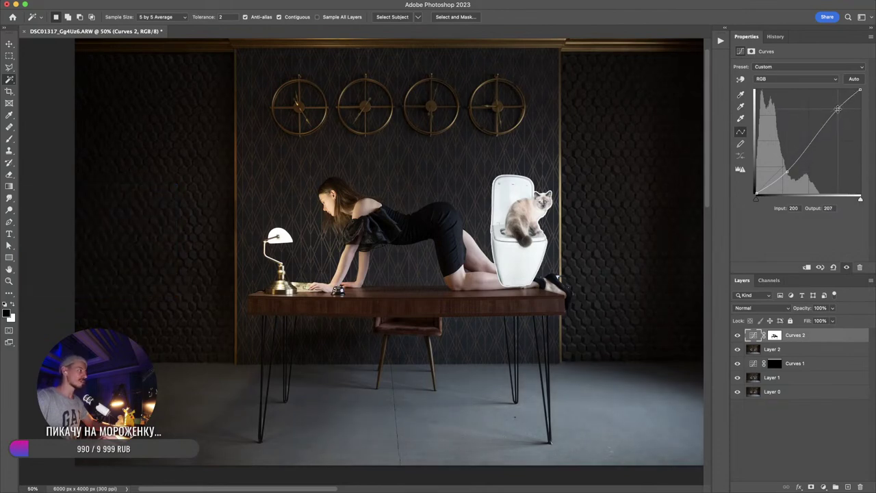
left_click(788, 171)
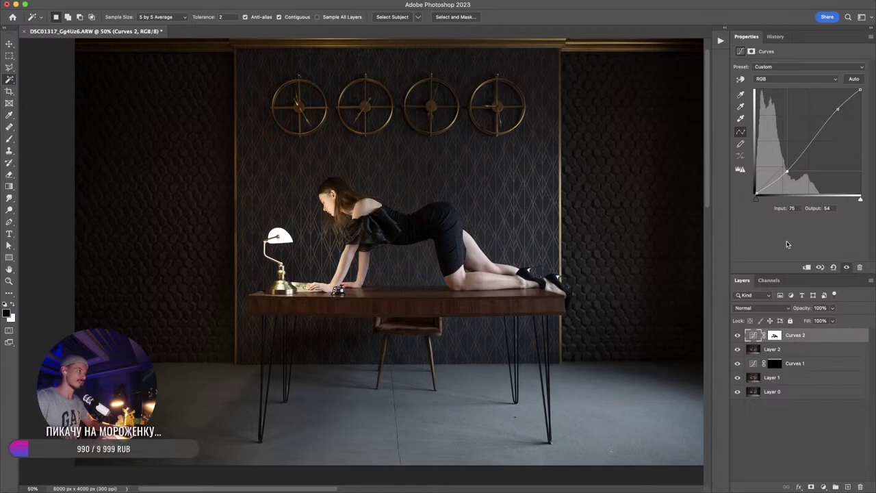
left_click(737, 336)
left_click(737, 335)
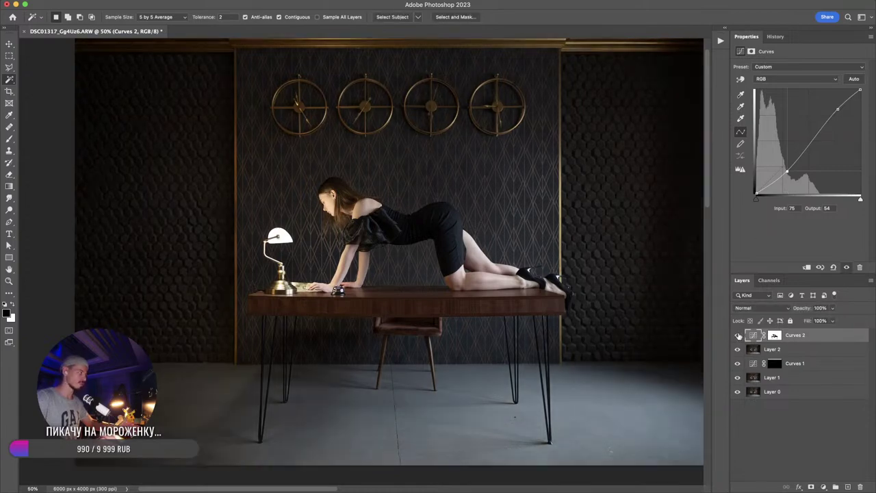
left_click(738, 336)
left_click(738, 335)
- Duplicate the Curves 2 adjustment layer and invert the copy's mask so it affects only the woman
left_click(782, 449)
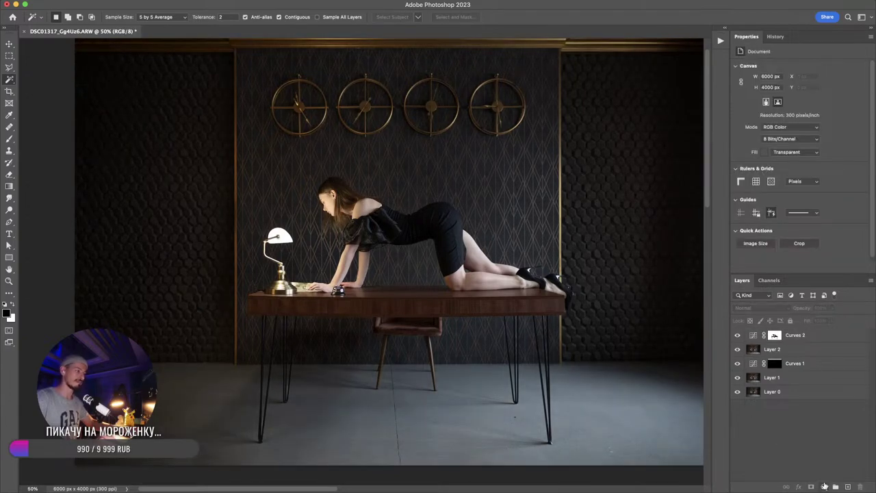
left_click(786, 335)
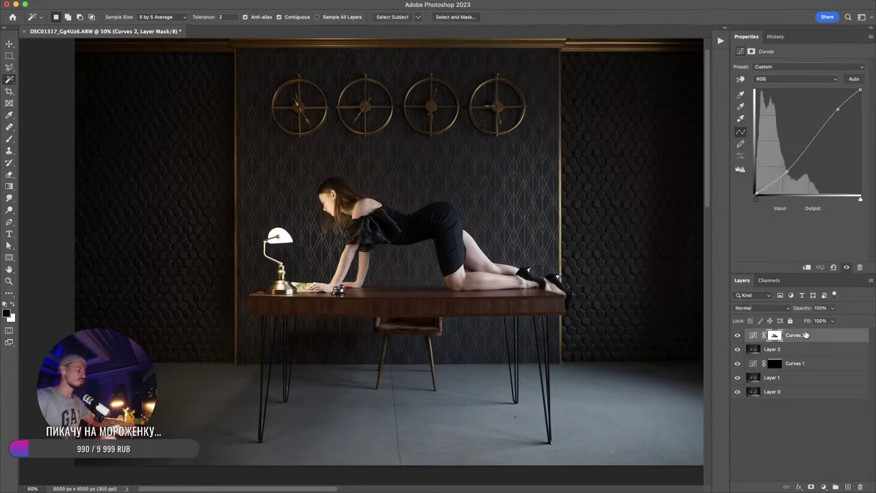
key("super+j")
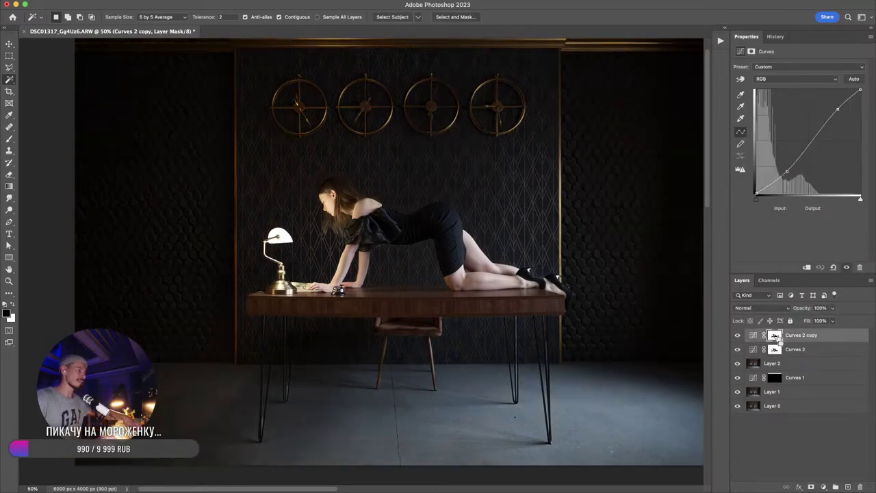
key("super+i")
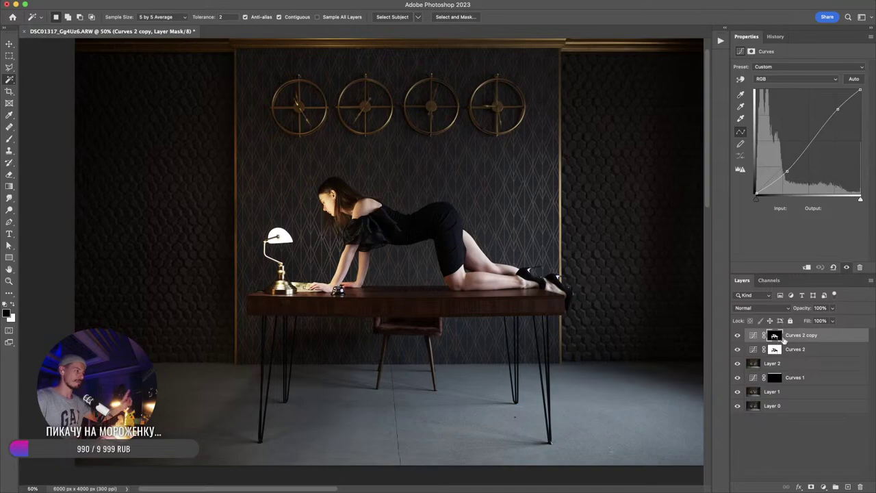
- Remove both points from the Curves 2 copy curve to reset it to a straight line
left_click_drag(787, 171, 786, 168)
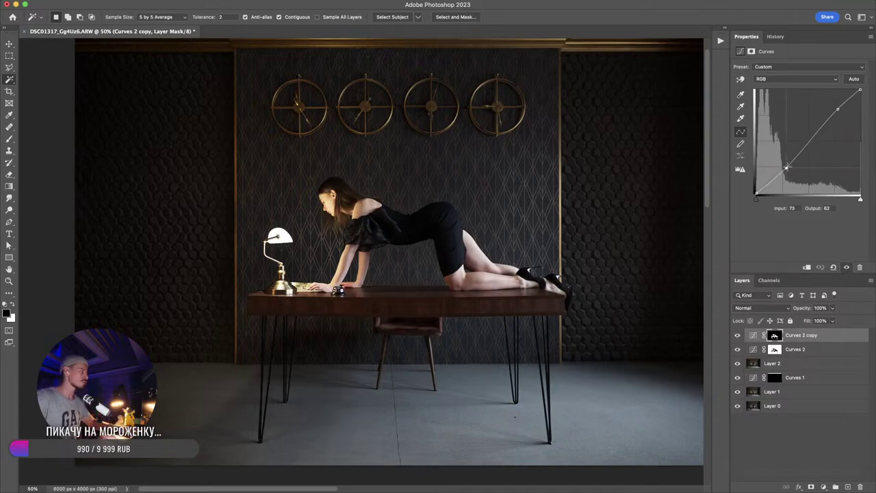
key("super+equal")
key("super+equal")
key("super+equal")
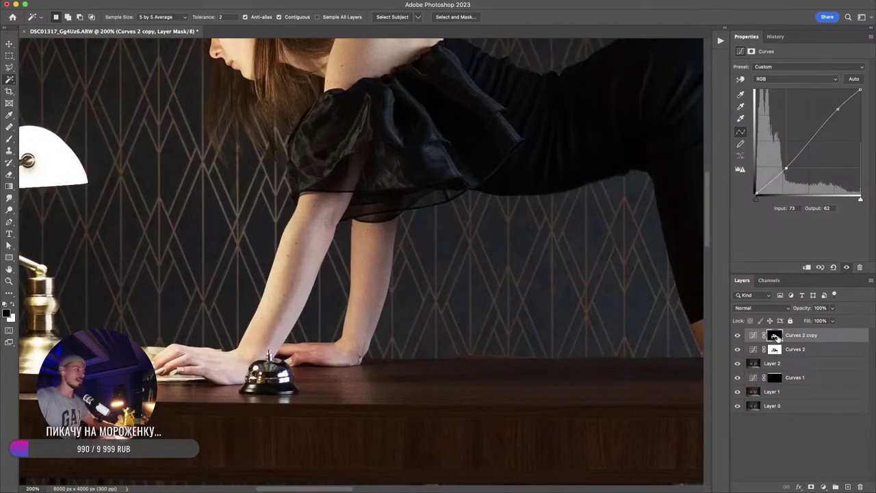
left_click_drag(443, 221, 463, 333)
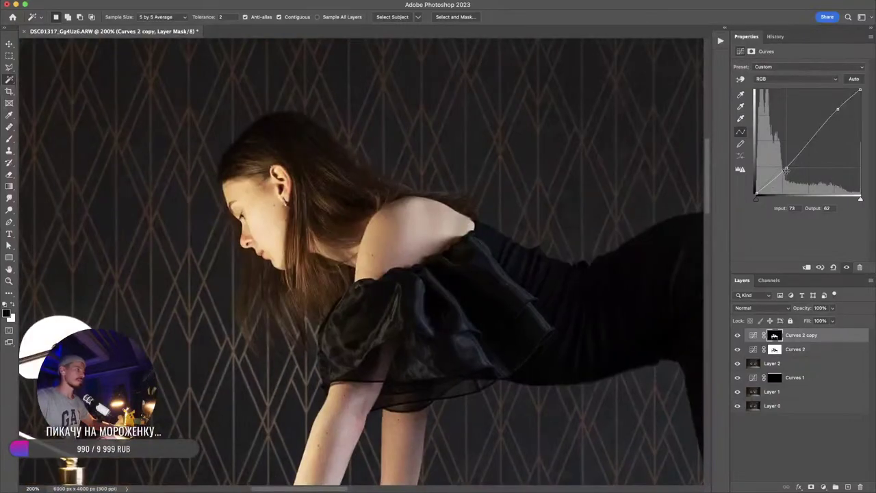
left_click_drag(785, 169, 718, 164)
left_click_drag(839, 109, 588, 140)
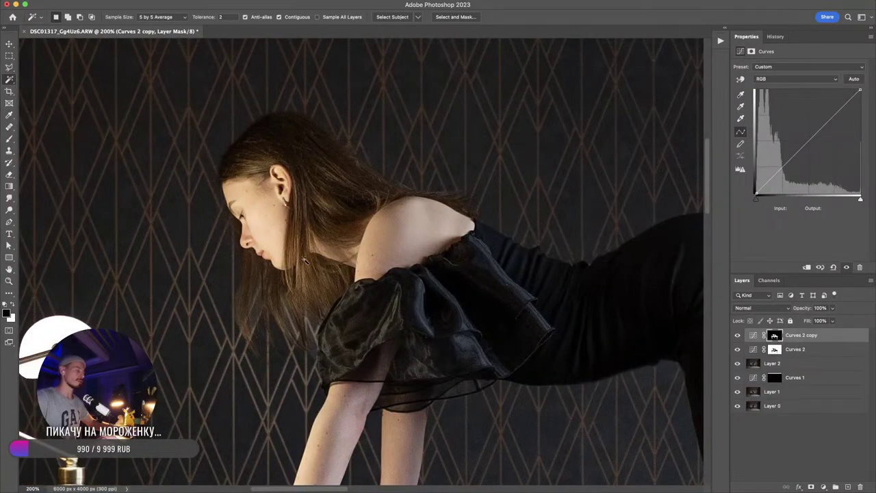
- Try an S-curve on the Curves 2 copy by lowering the shadows and raising a highlight point to input 192, output 208
scroll(306, 260, "up", 5)
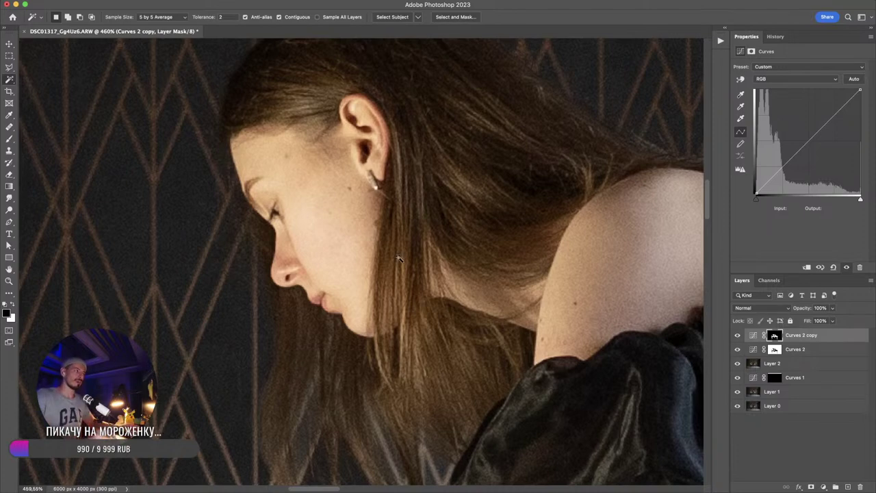
left_click_drag(788, 162, 787, 171)
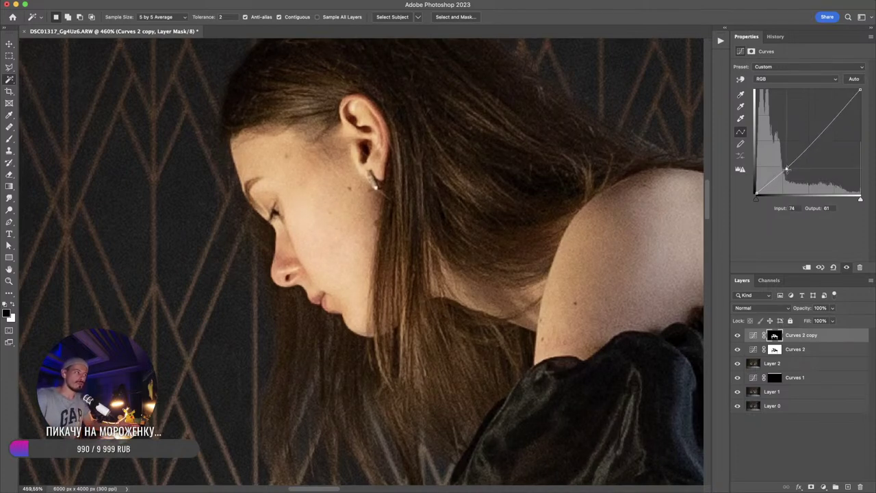
left_click_drag(835, 116, 837, 114)
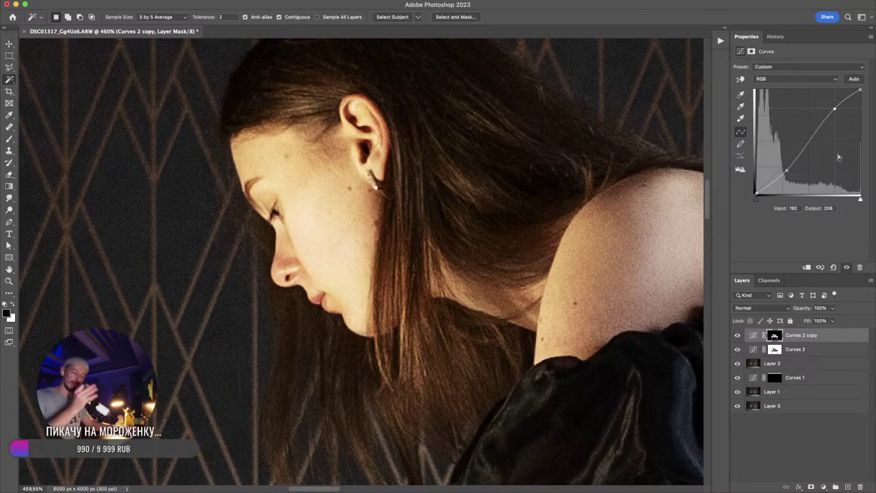
- Step back through the curve edits to restore the straight line on the Curves 2 copy
key("super+z")
key("super+z")
key("super+z")
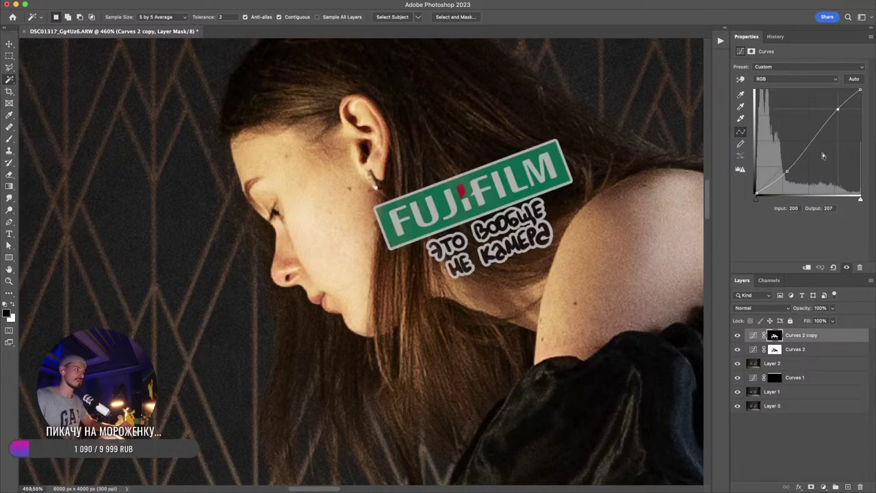
key("super+shift+z")
key("super+shift+z")
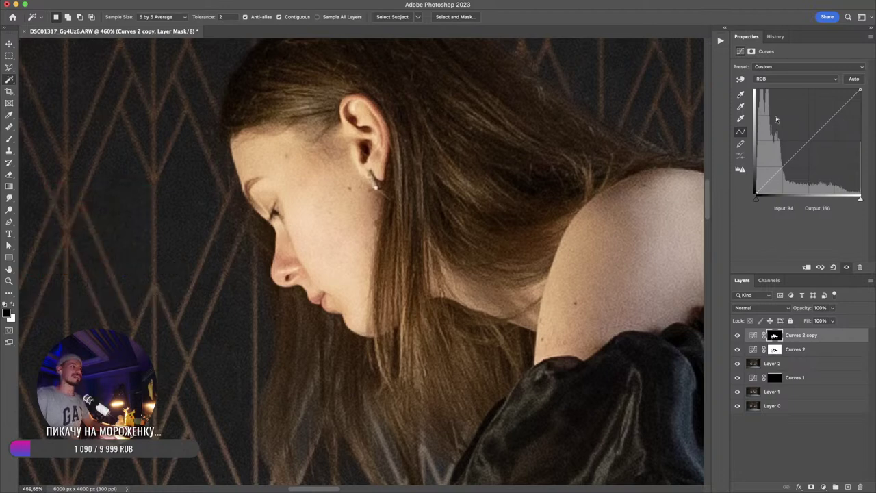
- Sample the brighter and darker skin tones on the face with the on-image adjustment tool to place two curve points
left_click(741, 81)
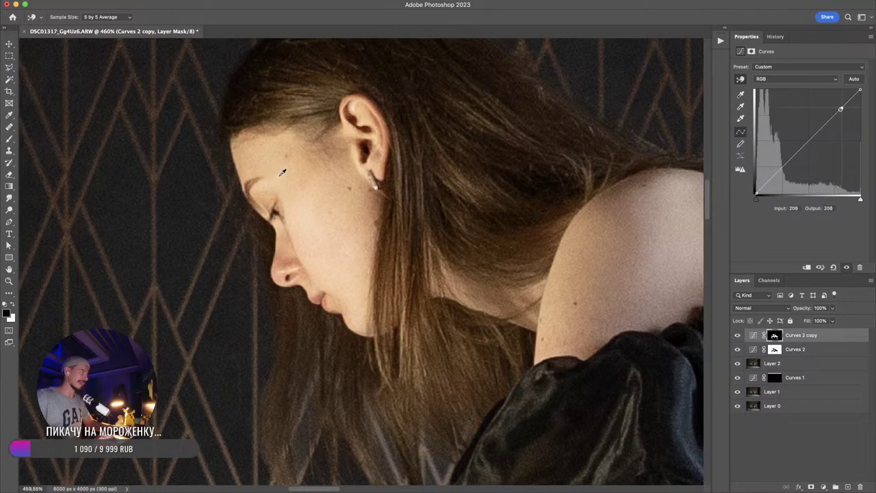
left_click(362, 209)
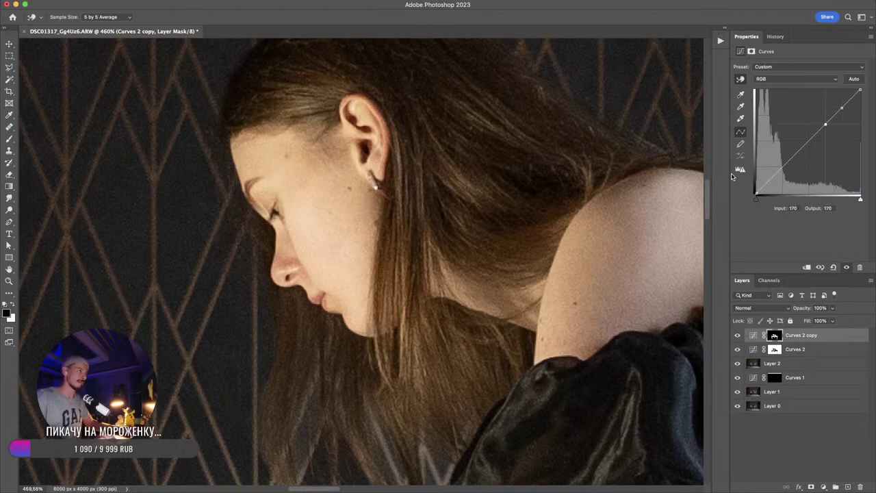
left_click(344, 219)
mouse_move(294, 136)
left_mouse_down()
mouse_move(250, 140)
mouse_move(390, 251)
mouse_move(254, 136)
left_mouse_up()
mouse_move(481, 99)
left_mouse_down()
mouse_move(455, 130)
mouse_move(553, 113)
mouse_move(472, 104)
left_mouse_up()
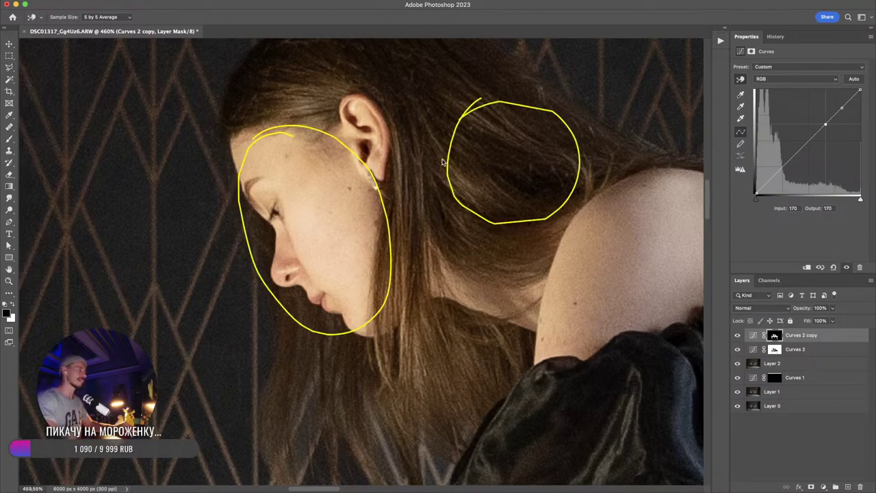
left_click(280, 183)
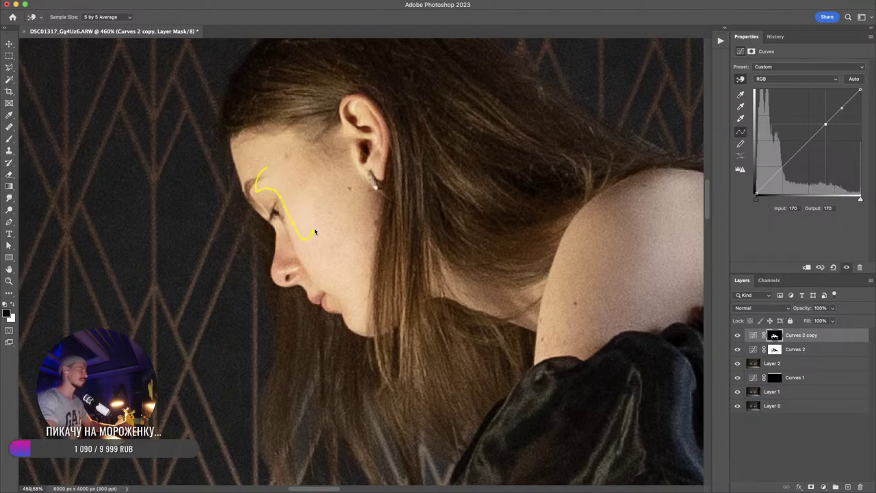
left_click_drag(314, 233, 270, 169)
mouse_move(323, 171)
left_mouse_down()
mouse_move(341, 238)
mouse_move(333, 182)
left_mouse_up()
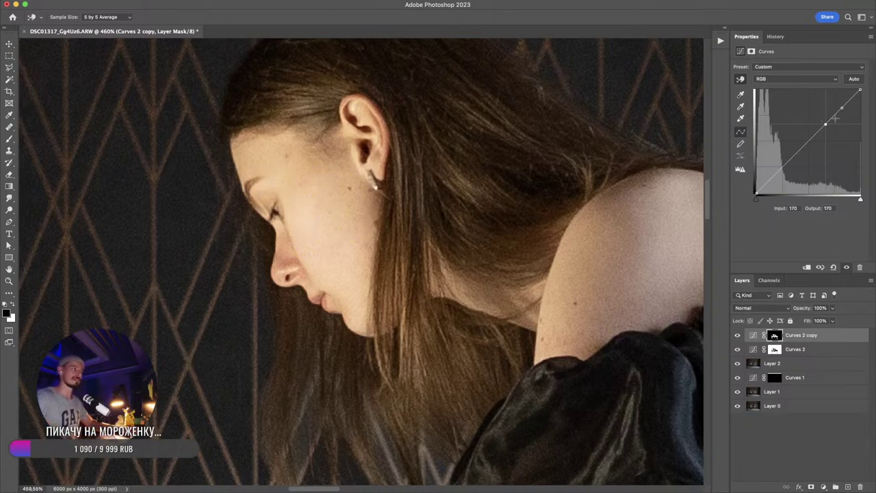
- Raise the brighter skin point slightly, set the darker one to input 175, output 167, and compare the face with the layer off and on
left_click(741, 80)
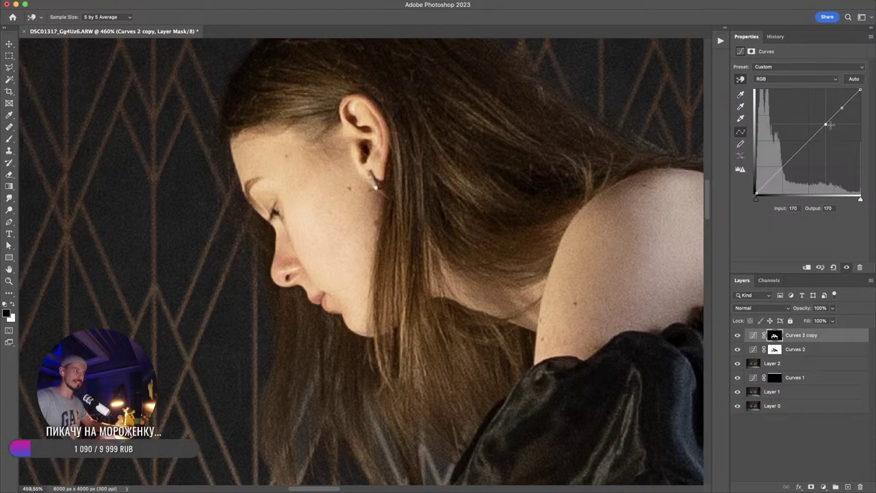
mouse_move(825, 124)
left_mouse_down()
mouse_move(841, 106)
mouse_move(828, 126)
left_mouse_up()
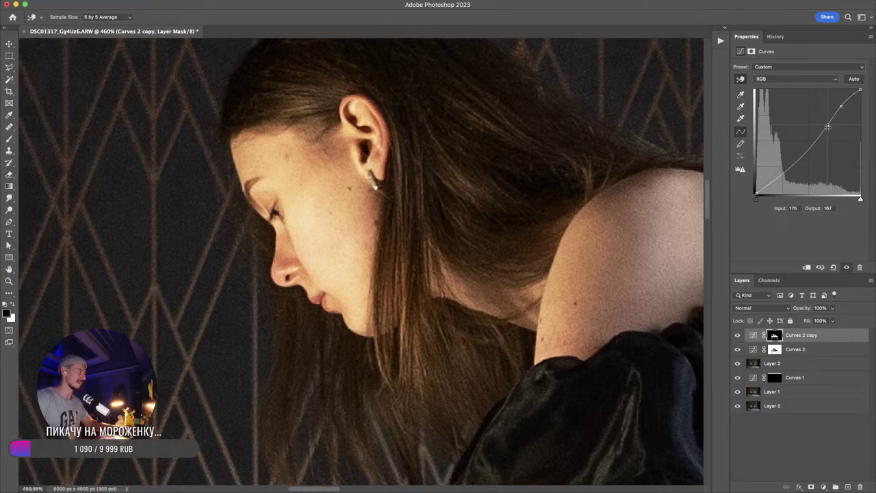
left_click(737, 336)
left_click(737, 335)
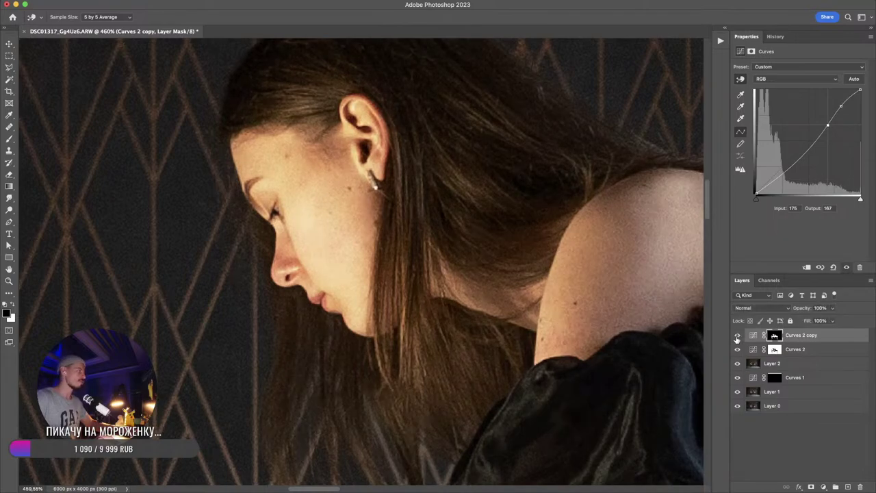
left_click(737, 336)
left_click(737, 336)
left_click_drag(287, 201, 427, 162)
left_click_drag(439, 230, 431, 150)
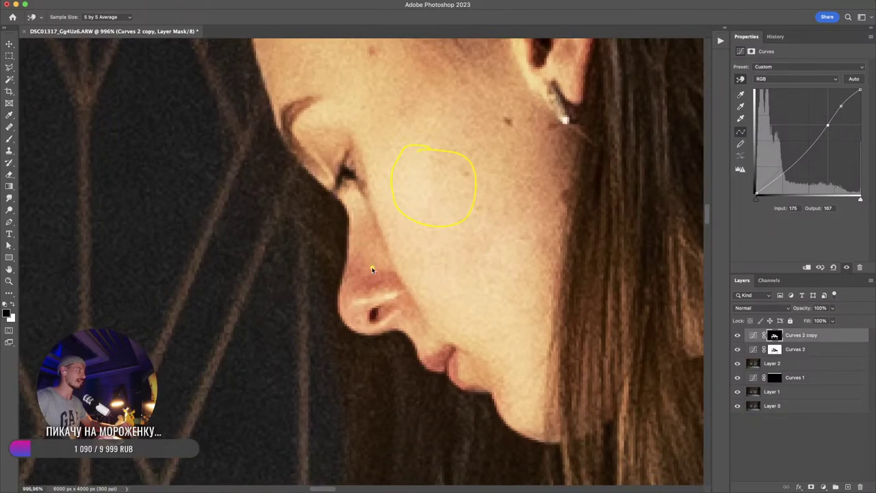
left_click_drag(372, 269, 375, 259)
- Soften the skin contrast by setting the darker skin point to input 176, output 169, and view the whole photo
scroll(504, 271, "down", 2)
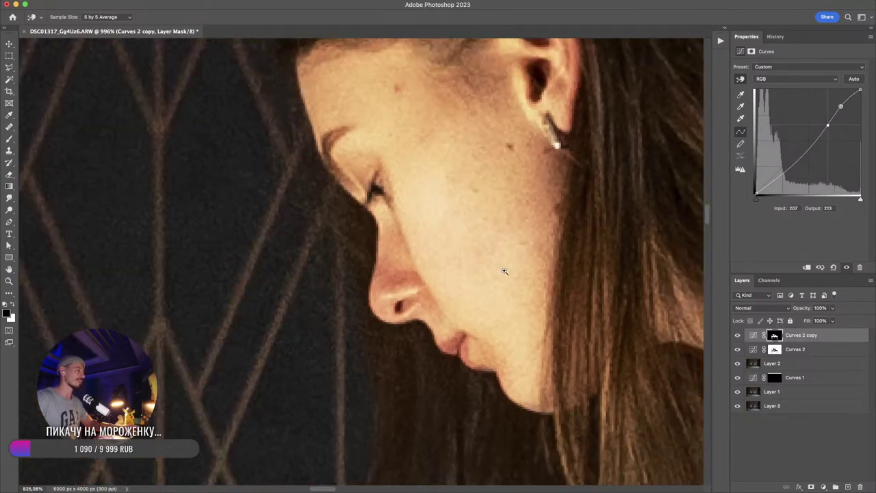
scroll(504, 271, "down", 10)
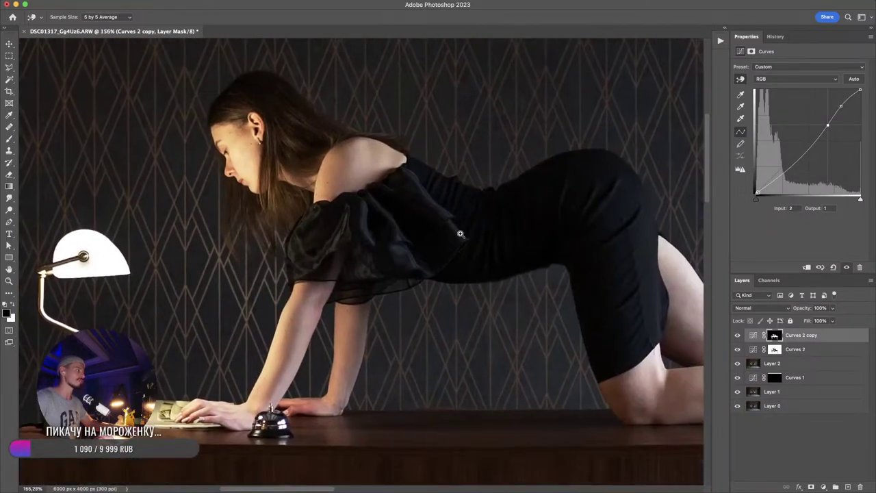
scroll(461, 234, "up", 2)
left_click(828, 125)
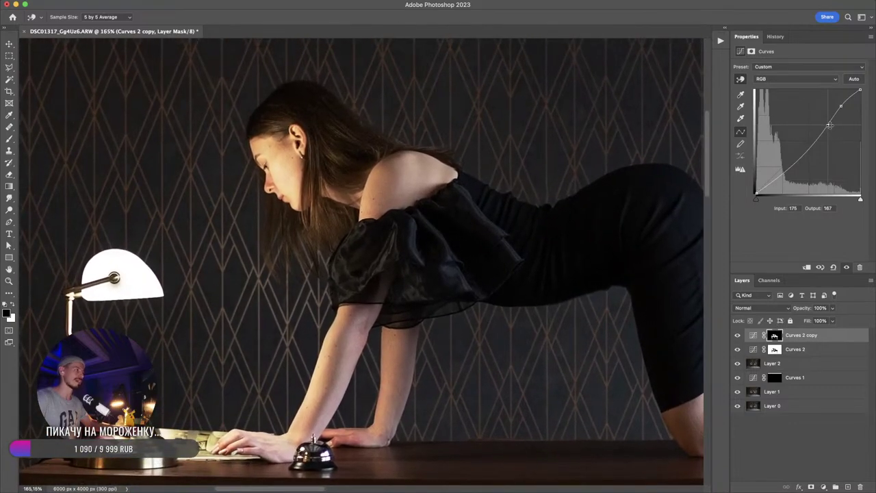
left_click_drag(841, 106, 829, 124)
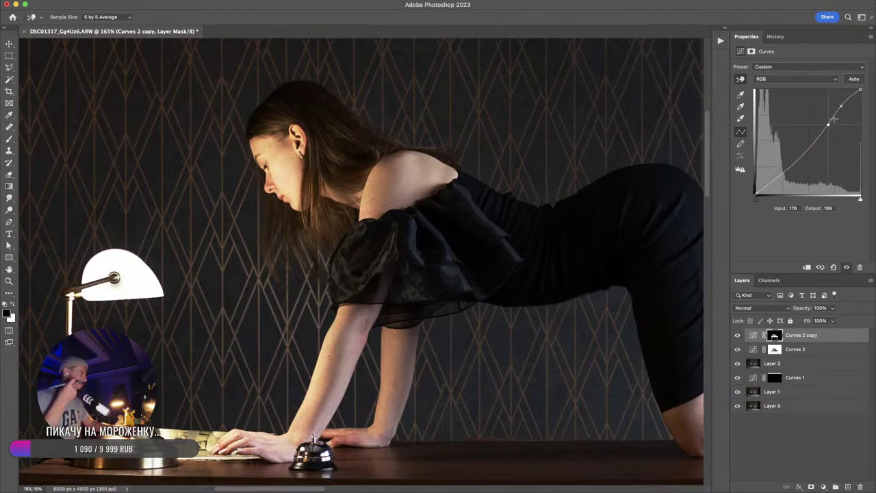
left_click_drag(469, 217, 431, 217)
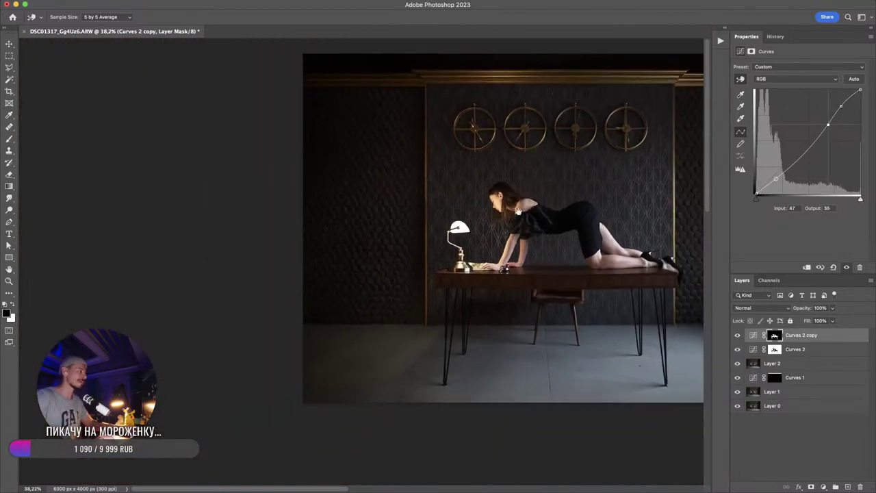
- Compare the woman's contrast with the Curves 2 copy layer off and on, both close up and across the whole photo
left_click_drag(549, 223, 488, 210)
scroll(489, 209, "up", 1)
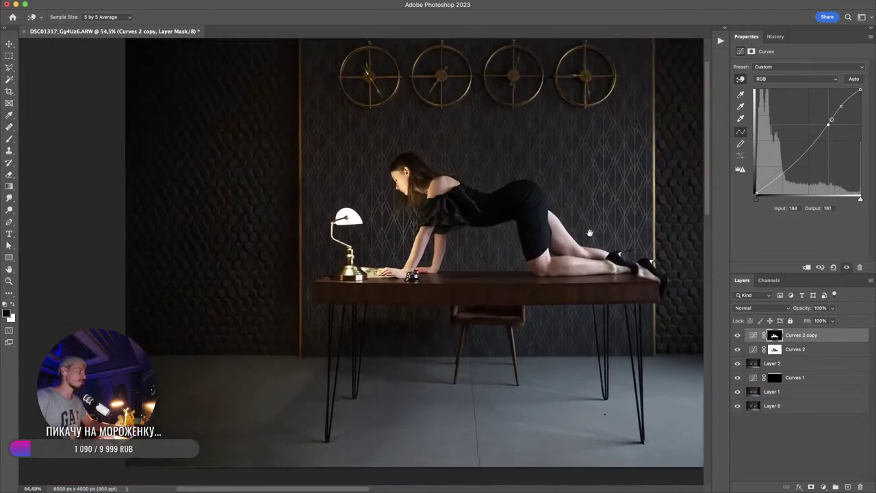
left_click(737, 335)
left_click(737, 336)
left_click(737, 336)
left_click(737, 336)
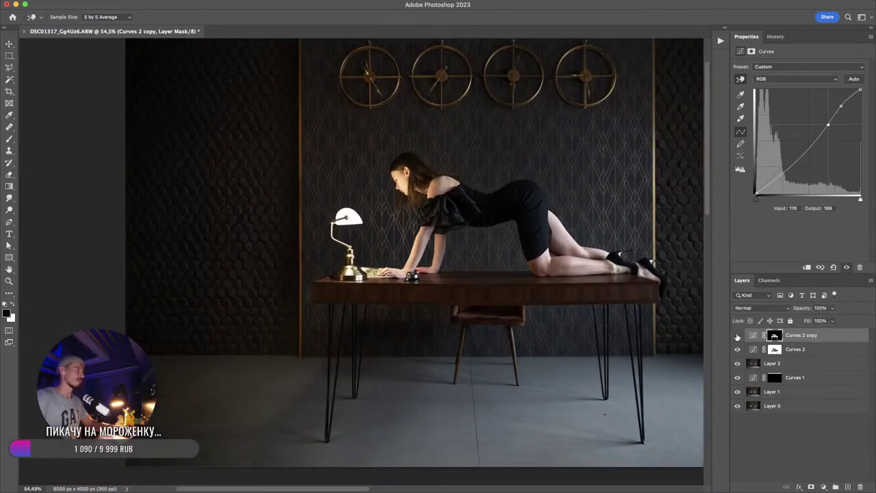
left_click(737, 336)
left_click(737, 336)
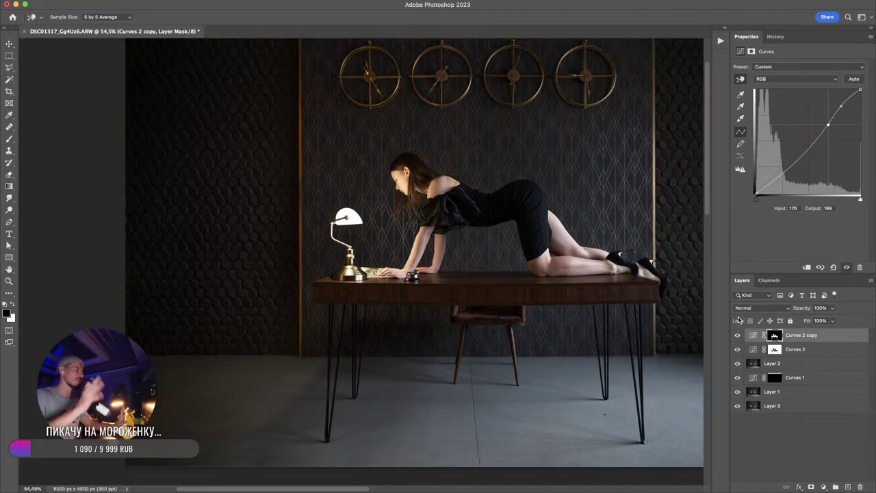
scroll(494, 228, "down", 3)
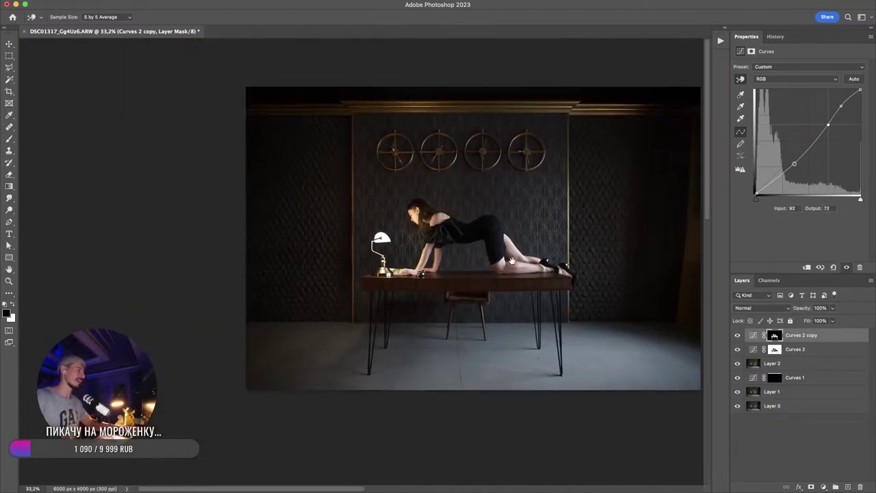
scroll(373, 238, "up", 3)
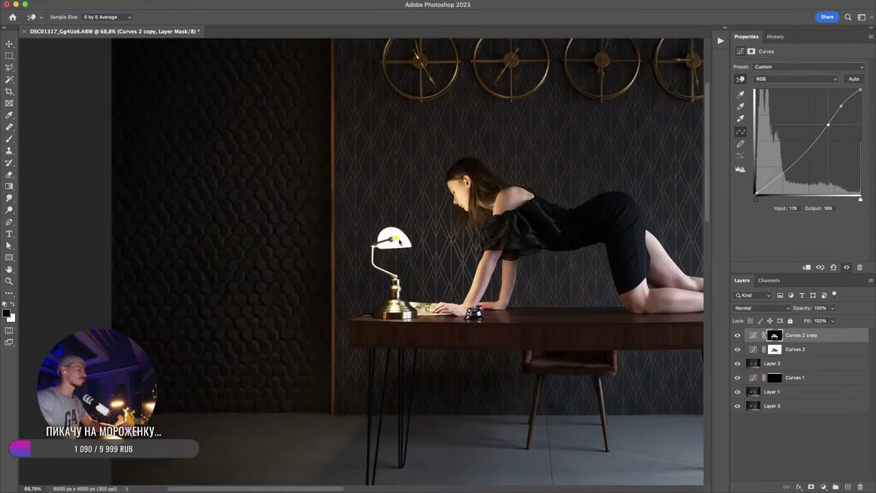
left_click_drag(390, 219, 404, 254)
left_click_drag(464, 182, 463, 304)
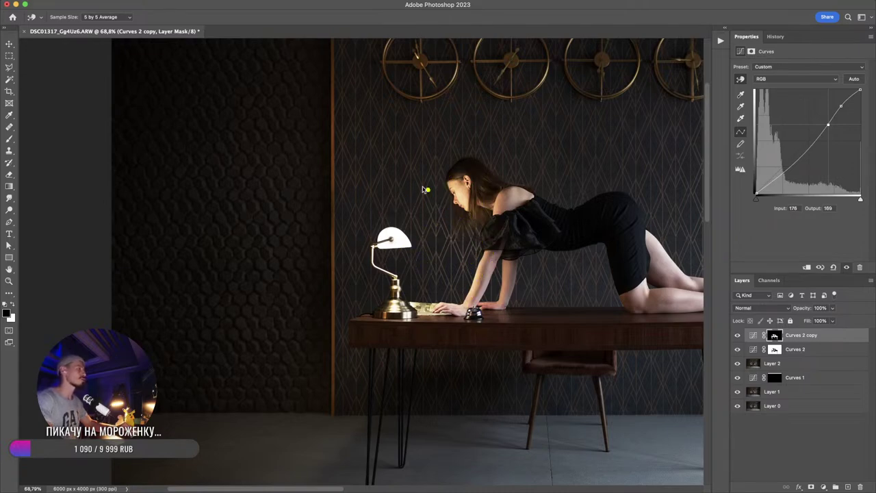
mouse_move(388, 177)
left_mouse_down()
mouse_move(403, 355)
mouse_move(326, 197)
left_mouse_up()
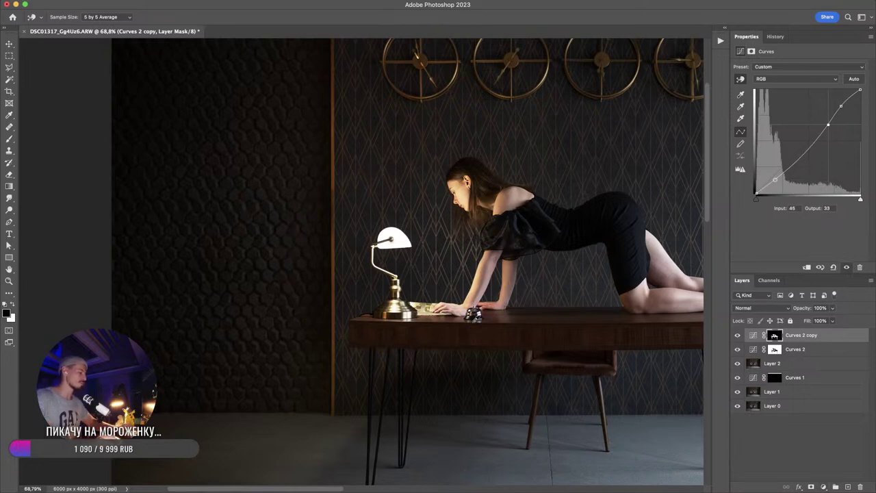
- Select a rectangular area around the lamp and the woman's face and add a Hue/Saturation adjustment layer from it
key("m")
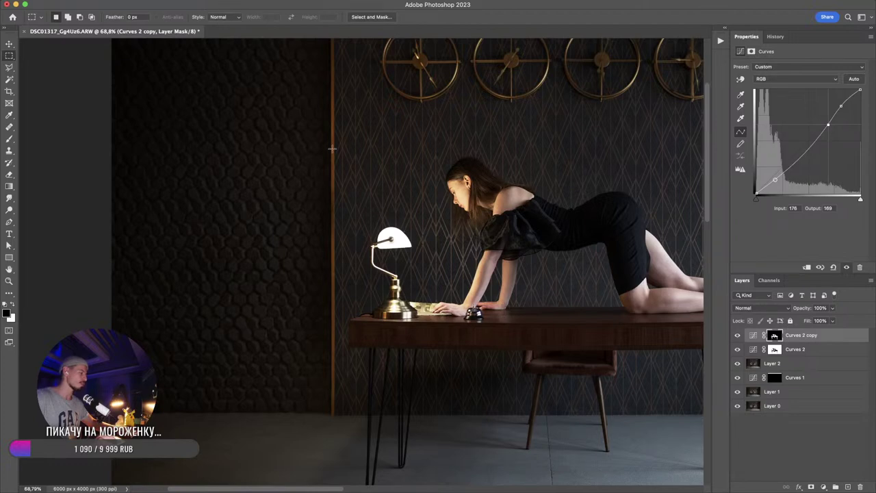
left_click_drag(332, 146, 466, 310)
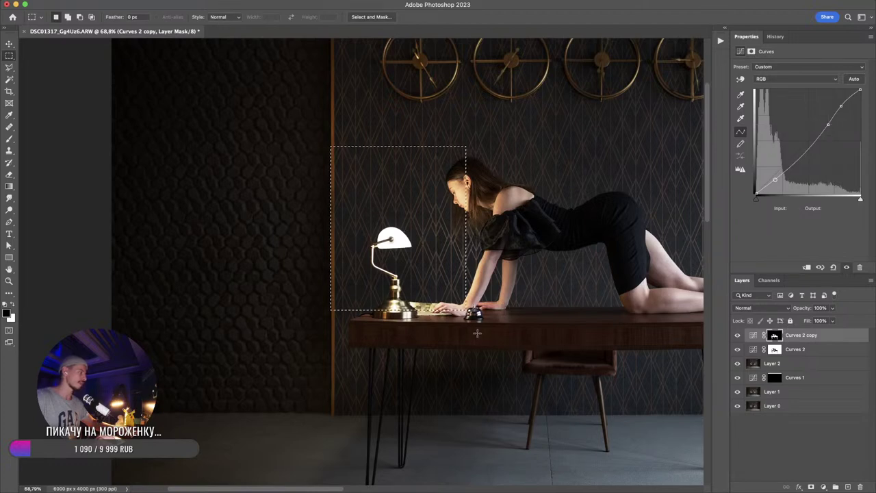
left_click(824, 488)
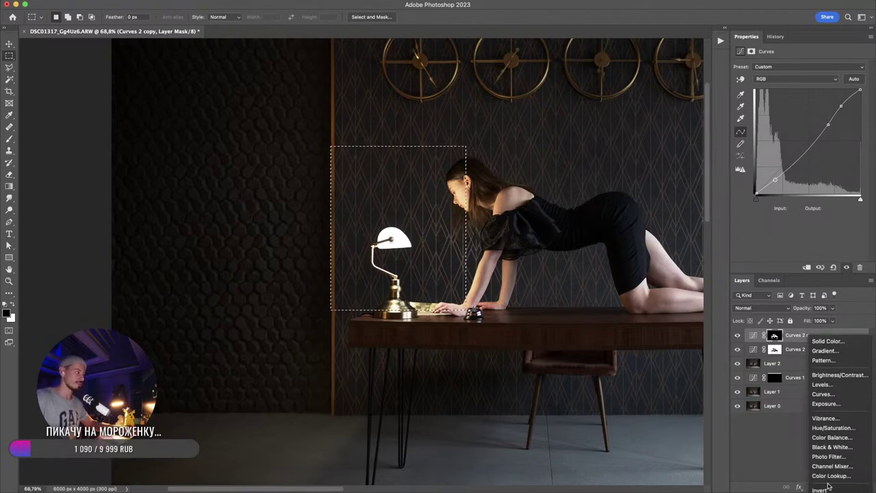
left_click(832, 428)
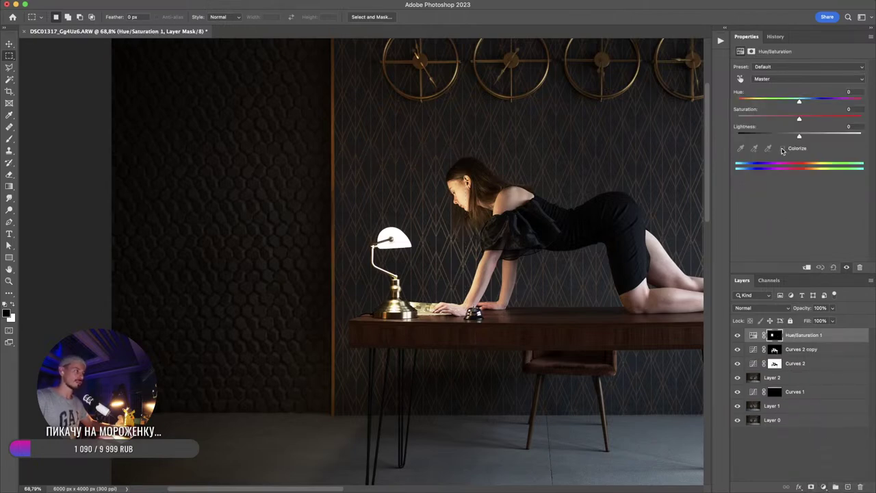
- Colorize the Hue/Saturation layer in warm orange with hue 32, saturation 82 and lightness +13
left_click(783, 148)
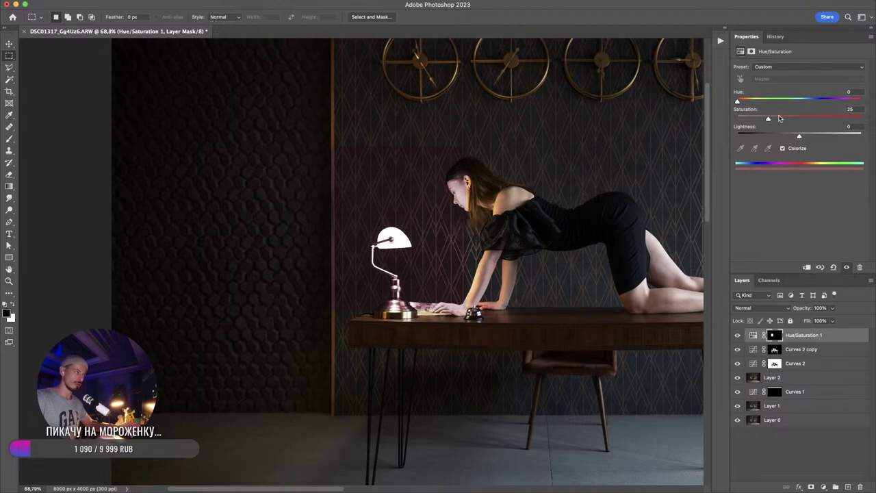
left_click(756, 101)
left_click_drag(811, 137, 839, 118)
left_click_drag(756, 102, 747, 102)
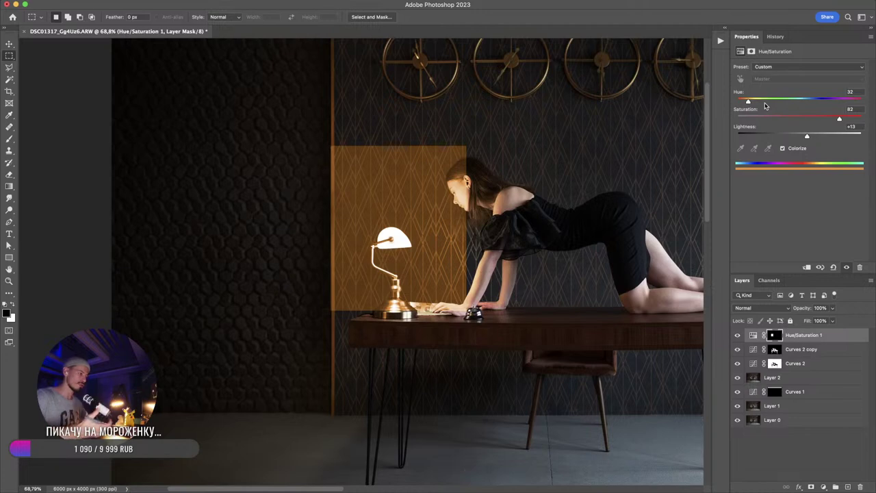
- Replace the rectangular mask of the Hue/Saturation layer with a fully black mask
right_click(774, 336)
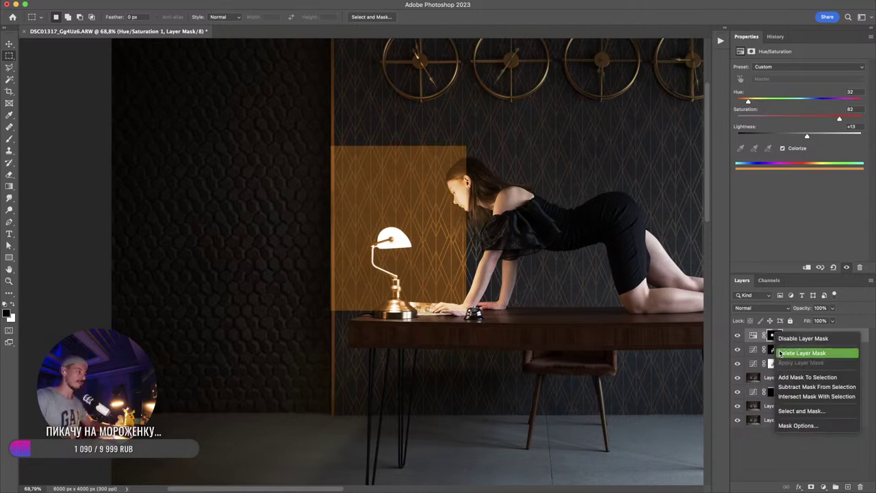
left_click(780, 353)
key("super+z")
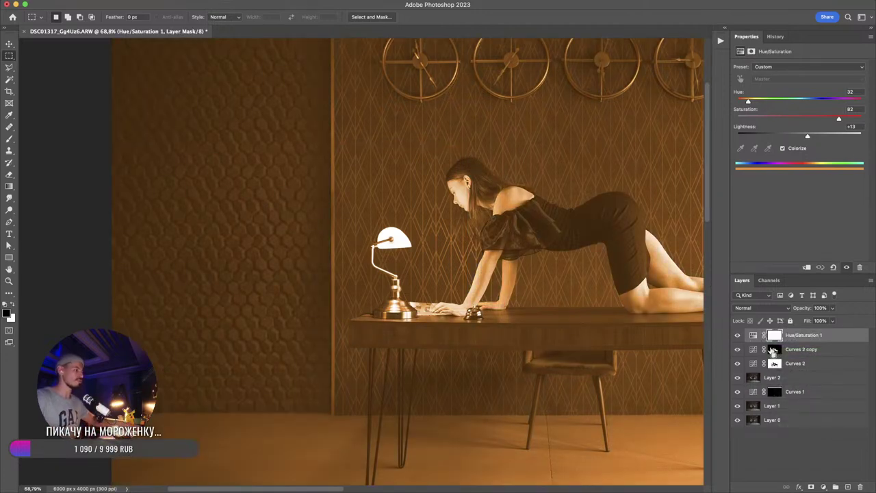
key("super+i")
- Set up the Brush tool with a size of 726 px and 10% opacity
key("b")
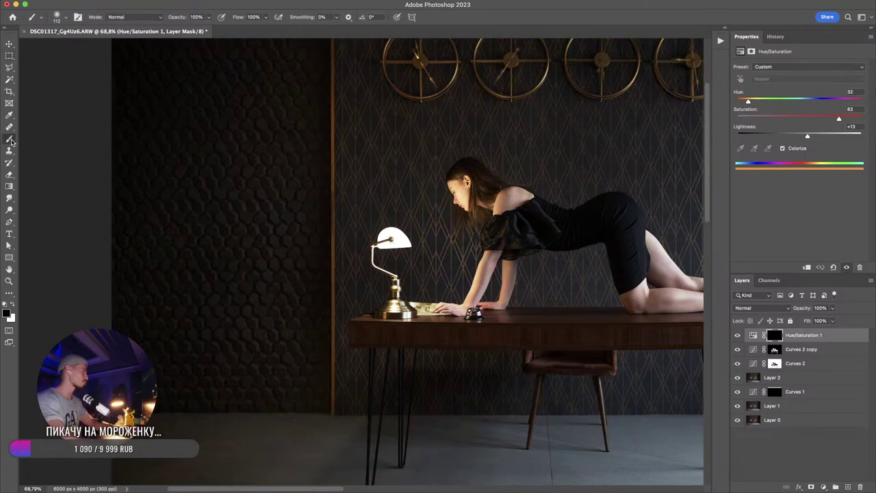
right_click(10, 140)
left_click(39, 139)
mouse_move(378, 213)
left_mouse_down()
mouse_move(450, 239)
mouse_move(430, 241)
left_mouse_up()
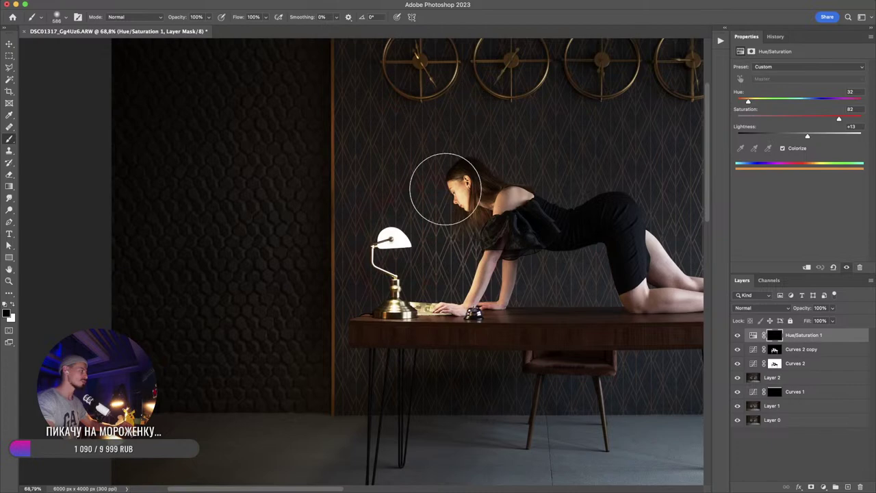
key("1")
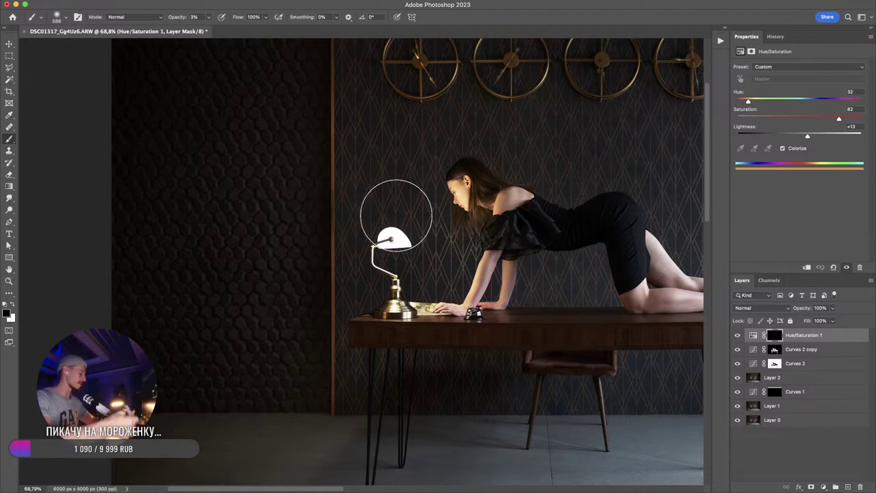
key("2")
key("1")
key("]")
key("]")
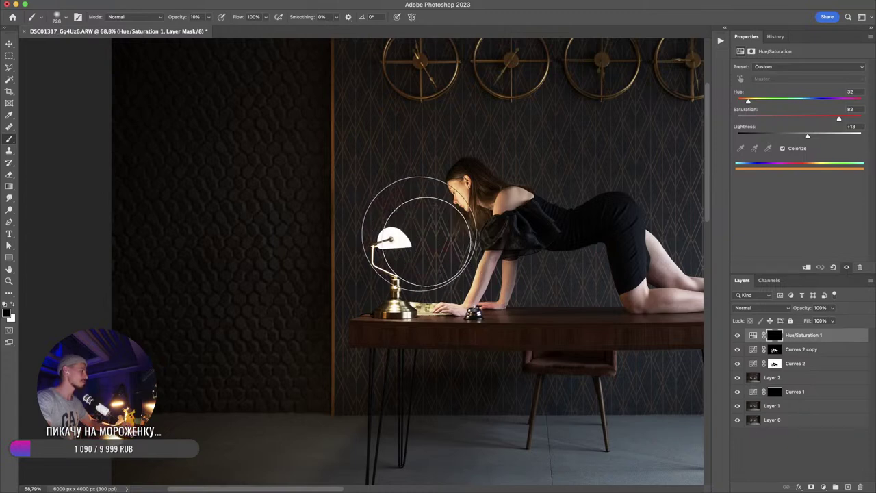
- Paint a warm glow around the lamp in white on the Hue/Saturation mask, enlarging the brush to 1309 px
key("x")
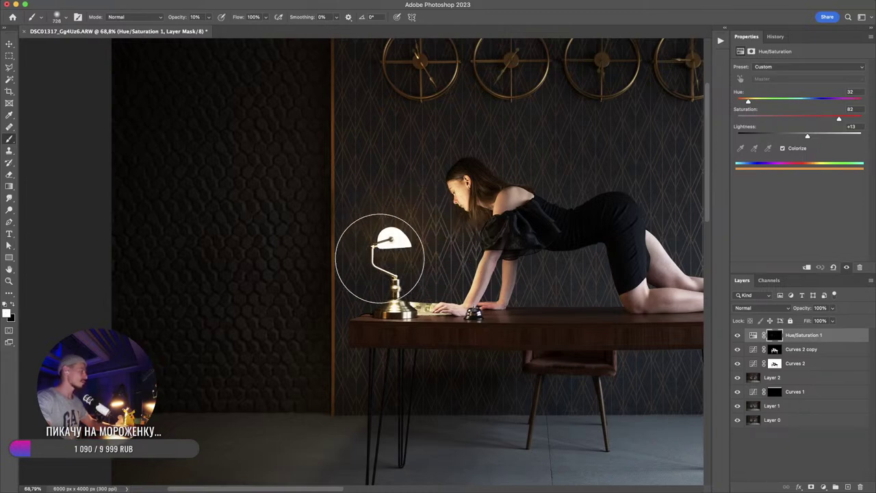
left_click_drag(396, 246, 427, 244)
left_click(399, 240)
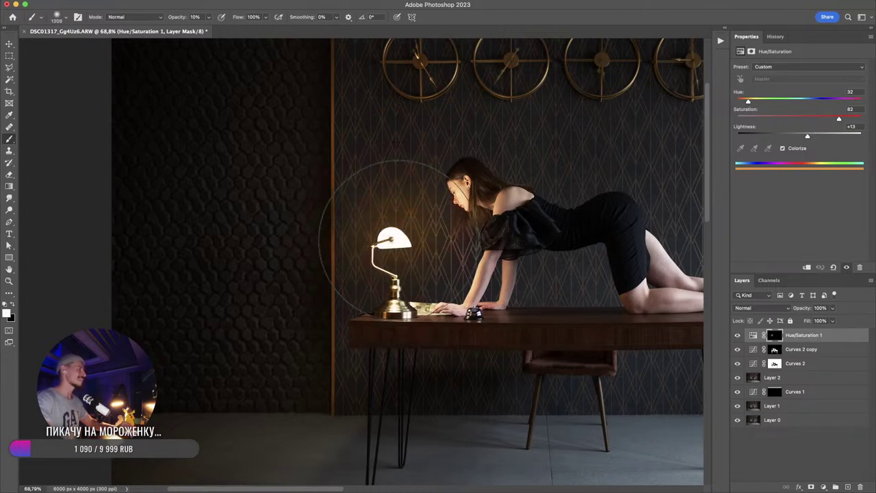
left_click(406, 240)
left_click(406, 241)
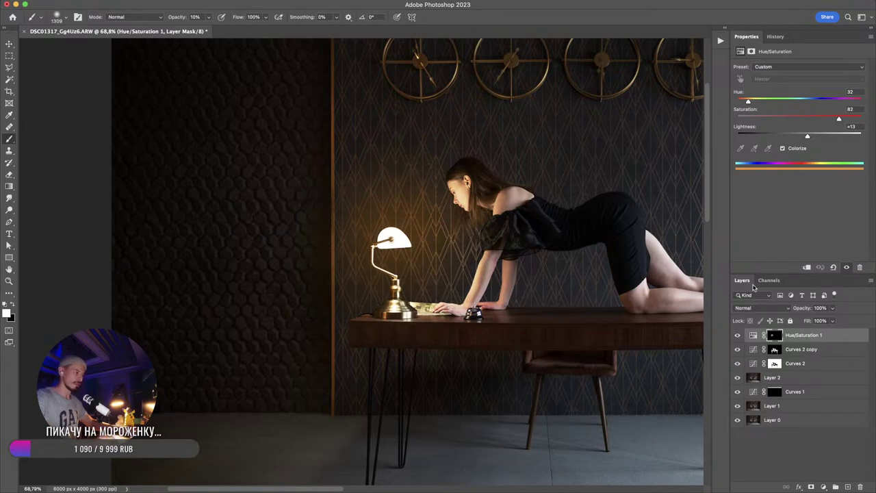
- Set the Hue/Saturation layer's blend mode to Screen and compare the lamp glow with the layer off and on
left_click(752, 308)
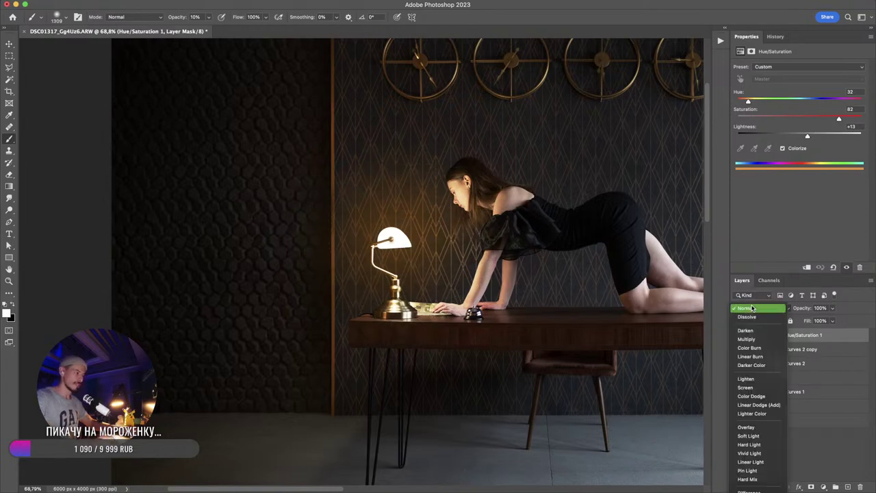
left_click(749, 388)
left_click(738, 335)
left_click(738, 335)
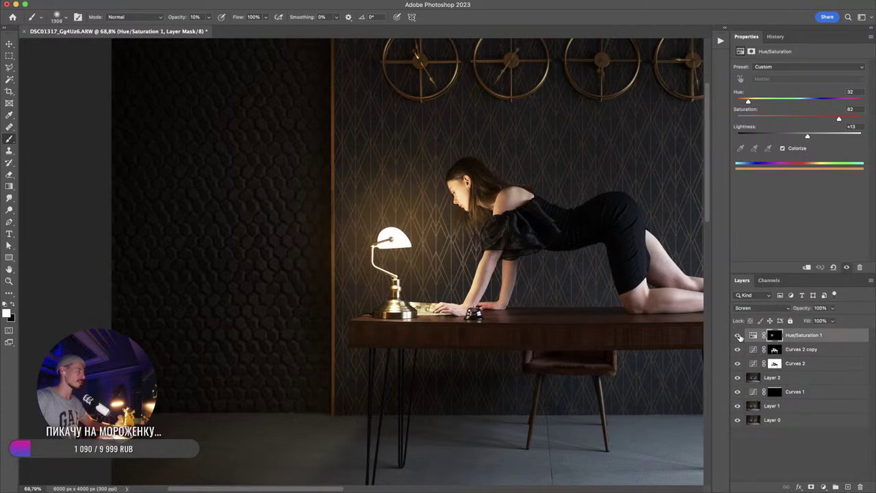
mouse_move(373, 248)
left_mouse_down()
mouse_move(396, 248)
mouse_move(378, 248)
left_mouse_up()
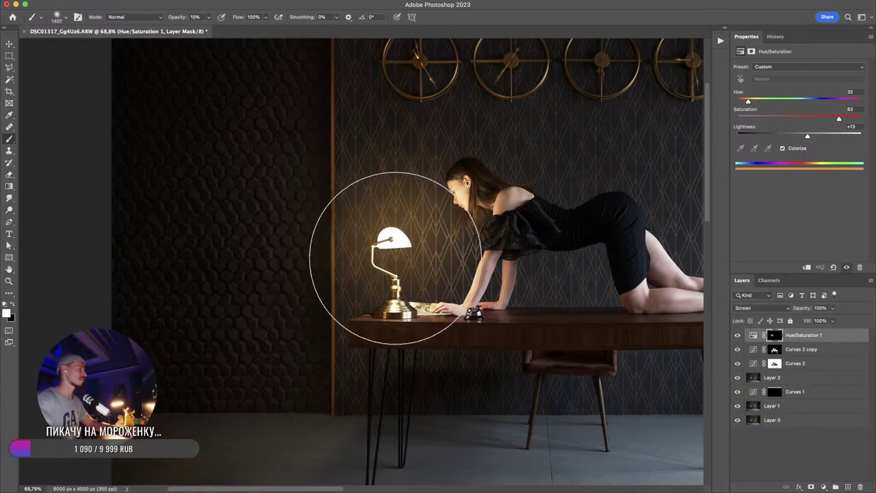
- Examine the lamp's warm glow against the legs, the far wall edge, the floor and the gold ceiling moulding
scroll(395, 257, "down", 5)
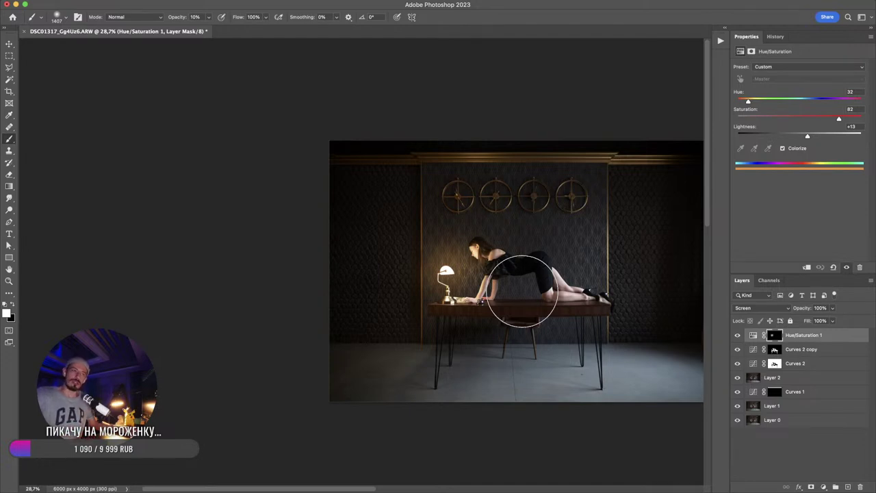
mouse_move(493, 287)
left_mouse_down()
mouse_move(543, 299)
mouse_move(507, 306)
left_mouse_up()
scroll(507, 306, "down", 3)
mouse_move(362, 218)
left_mouse_down()
mouse_move(427, 291)
mouse_move(349, 243)
left_mouse_up()
left_click_drag(577, 280, 585, 271)
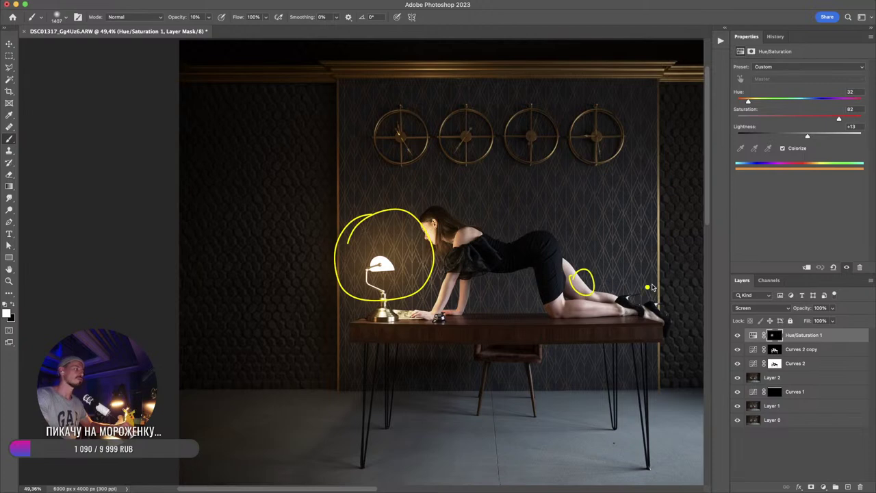
left_click_drag(670, 246, 661, 251)
left_click_drag(627, 308, 616, 311)
left_click_drag(598, 444, 620, 418)
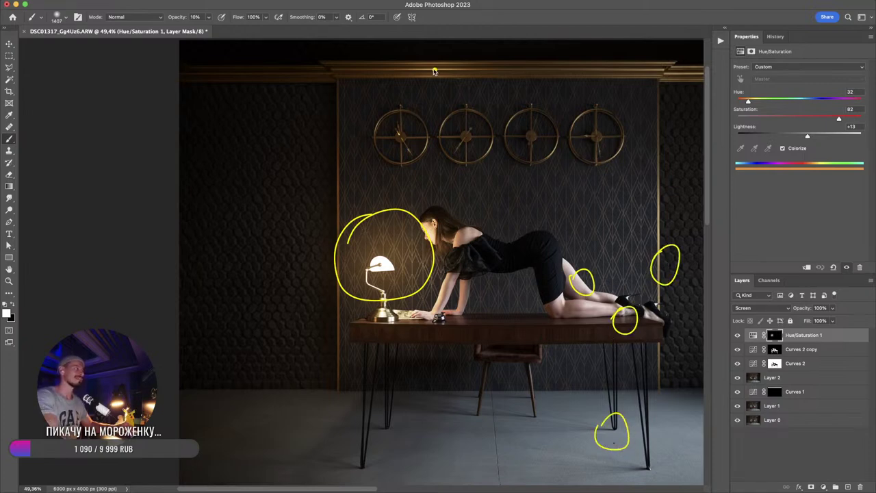
left_click_drag(421, 58, 428, 53)
key("Escape")
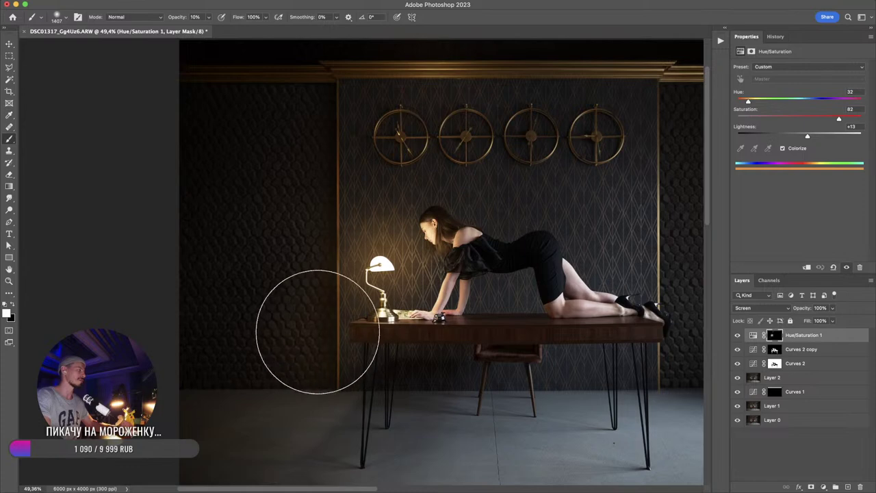
- Spread the lamp's glow wider on the Hue/Saturation mask with a 3204 px brush and check the whole photo
left_click_drag(290, 290, 438, 291)
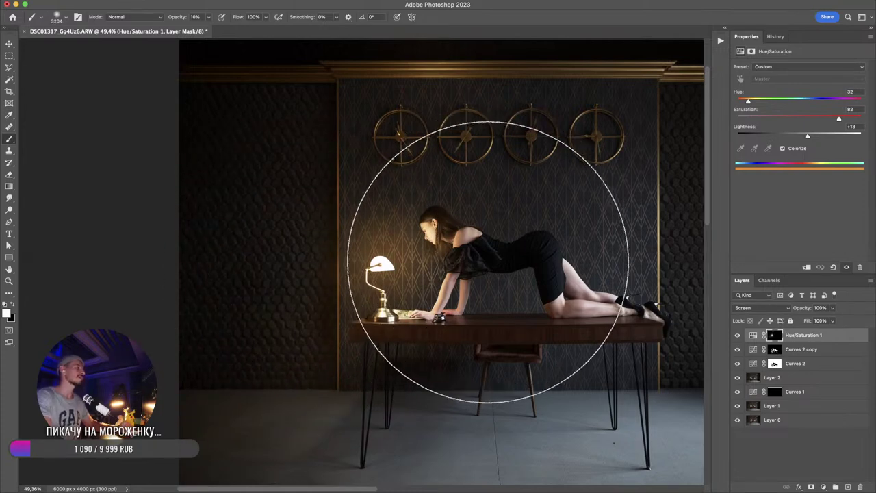
left_click_drag(578, 281, 473, 279)
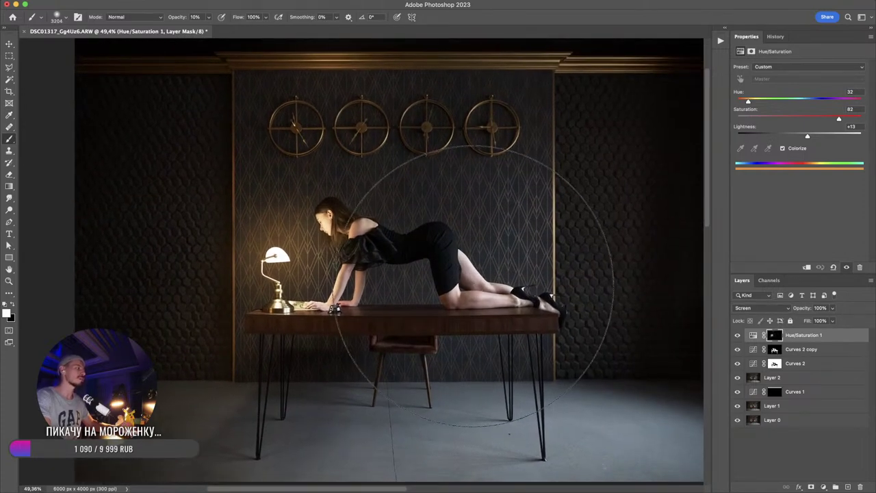
key("super+minus")
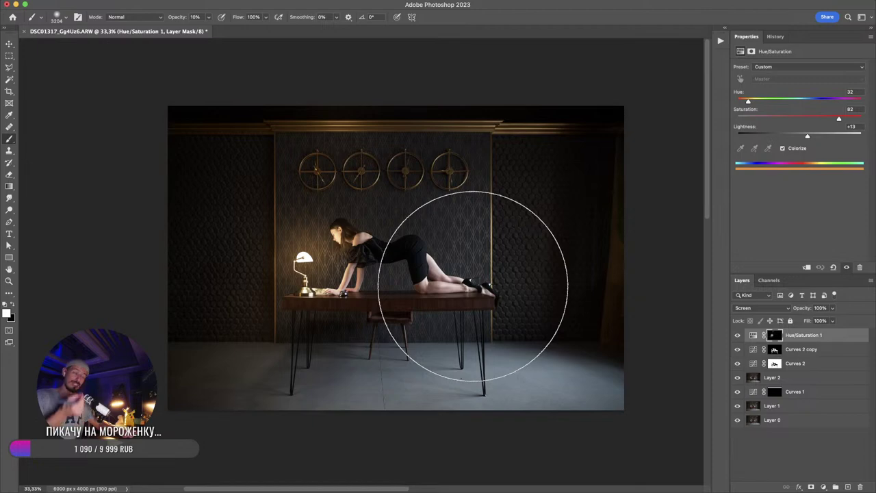
- Stamp all visible layers into a new top layer and apply Lens Blur to it twice with radius 100 and blade curvature 100
left_click(737, 443)
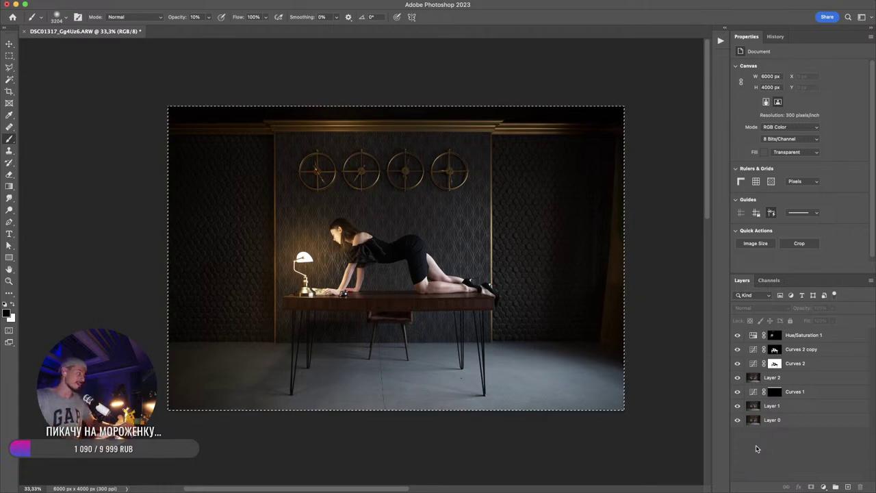
key("super+alt+shift+e")
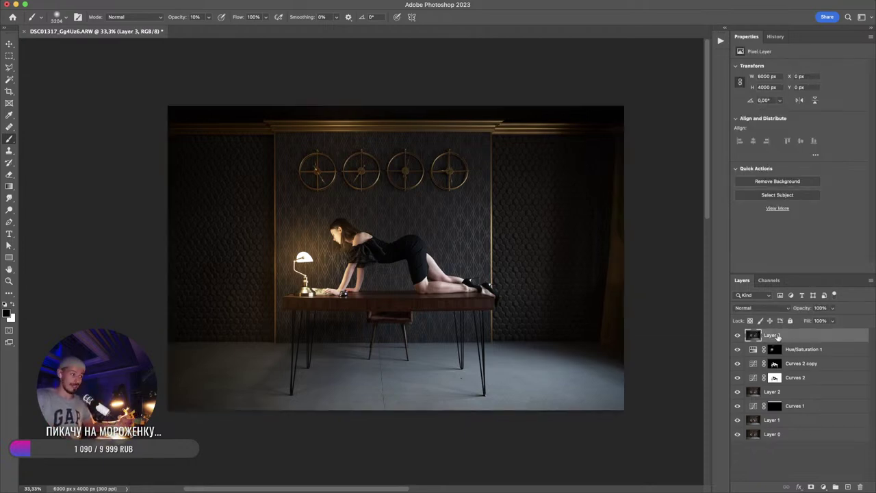
left_click(209, 1)
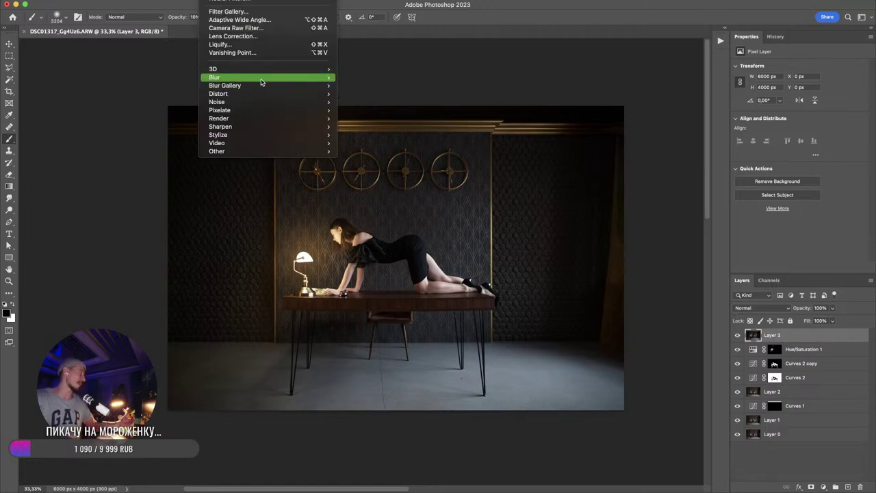
mouse_move(263, 80)
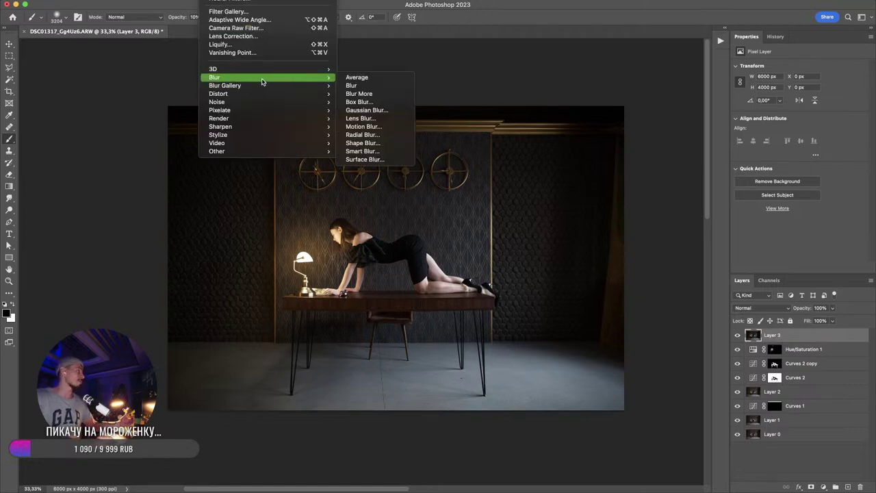
left_click(375, 119)
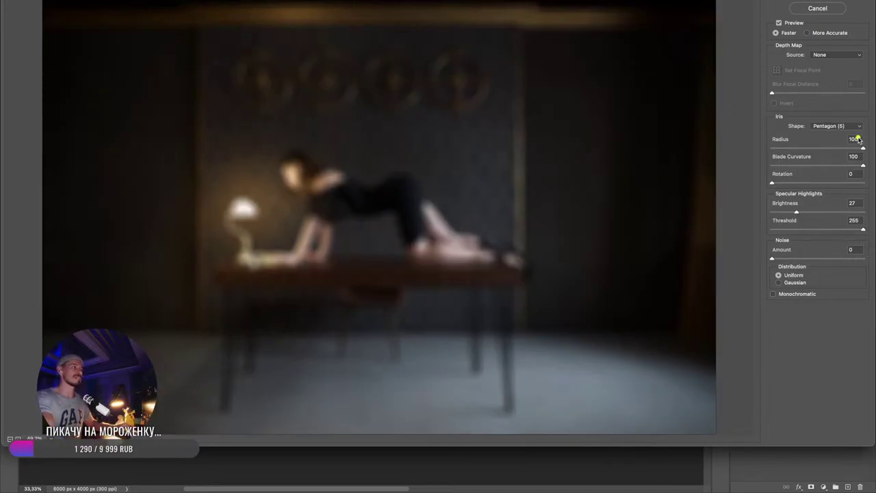
mouse_move(843, 129)
left_mouse_down()
mouse_move(800, 136)
mouse_move(848, 118)
mouse_move(847, 163)
left_mouse_up()
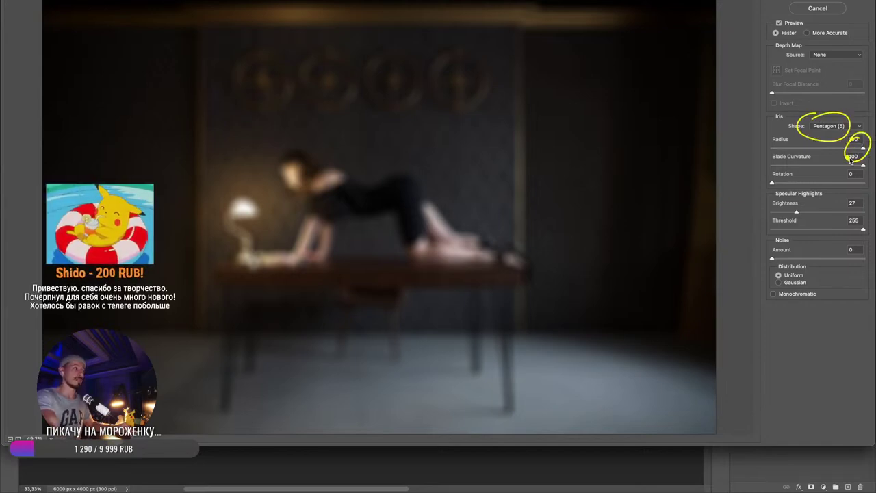
mouse_move(857, 156)
left_mouse_down()
mouse_move(856, 179)
mouse_move(839, 179)
left_mouse_up()
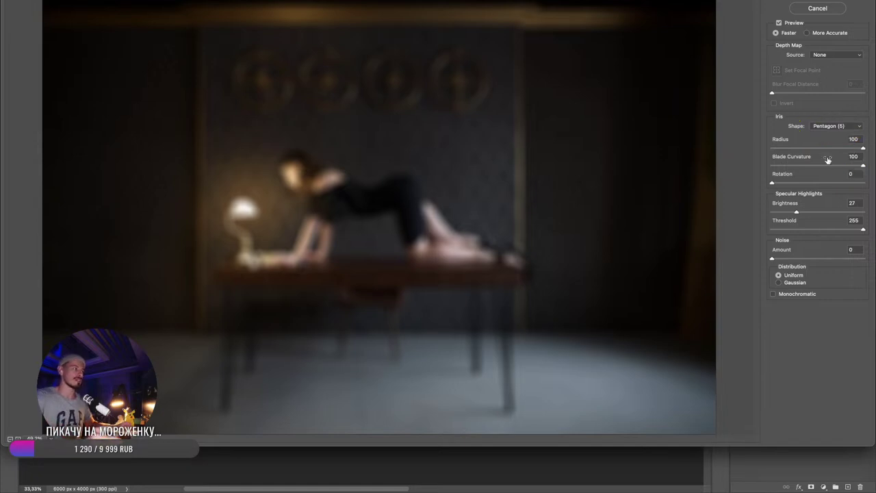
key("Return")
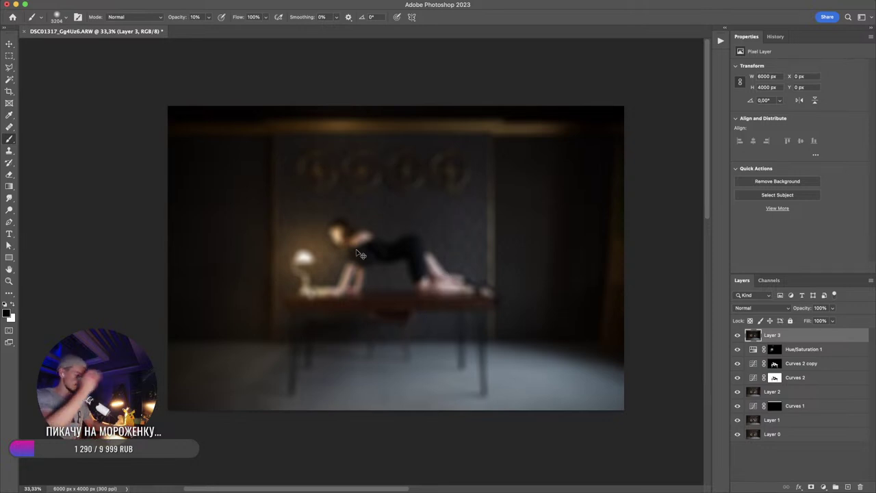
key("ctrl+super+f")
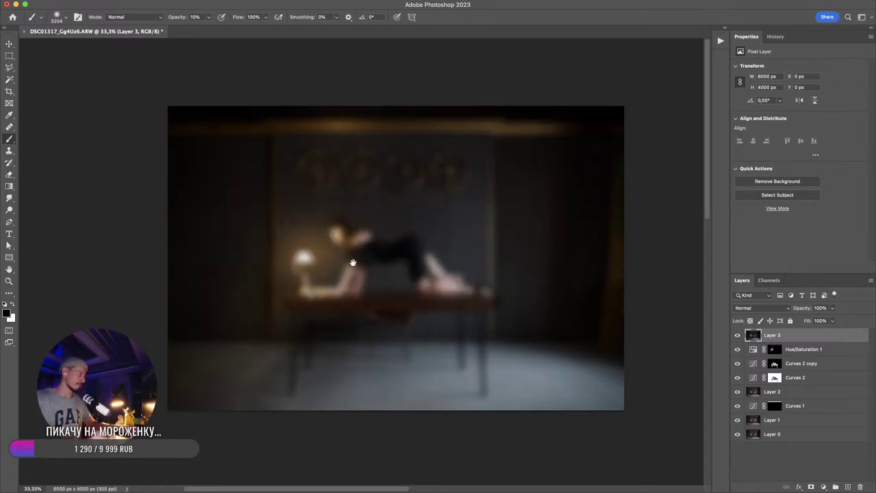
- Set the blurred layer's blend mode to Screen
scroll(346, 256, "up", 3)
left_click(750, 308)
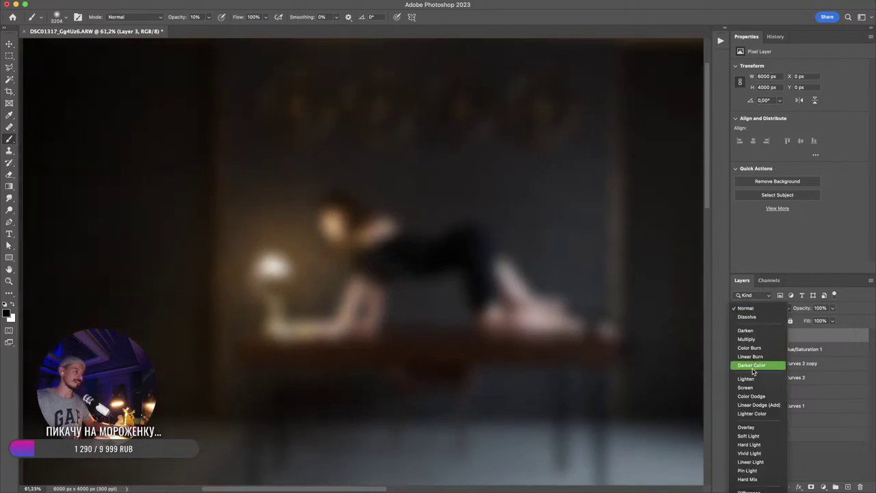
left_click(749, 389)
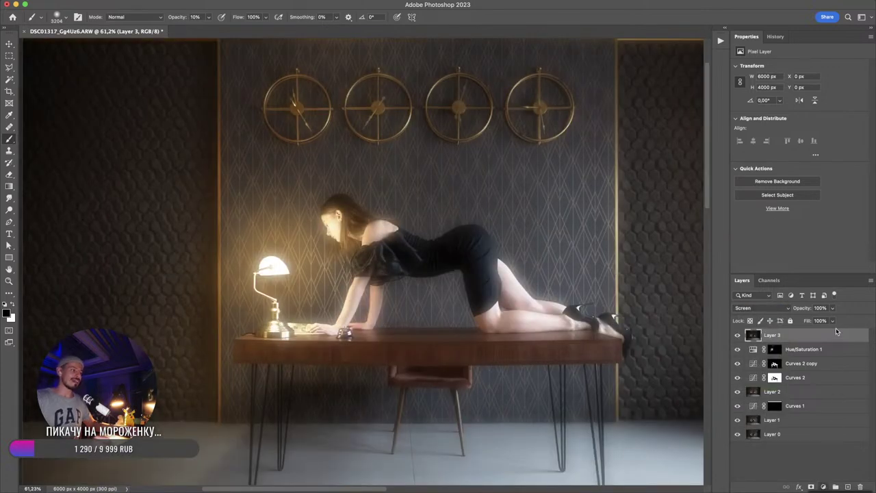
- Add a Curves adjustment above the blurred layer and darken its midtones from input 128 to output 80
left_click(823, 487)
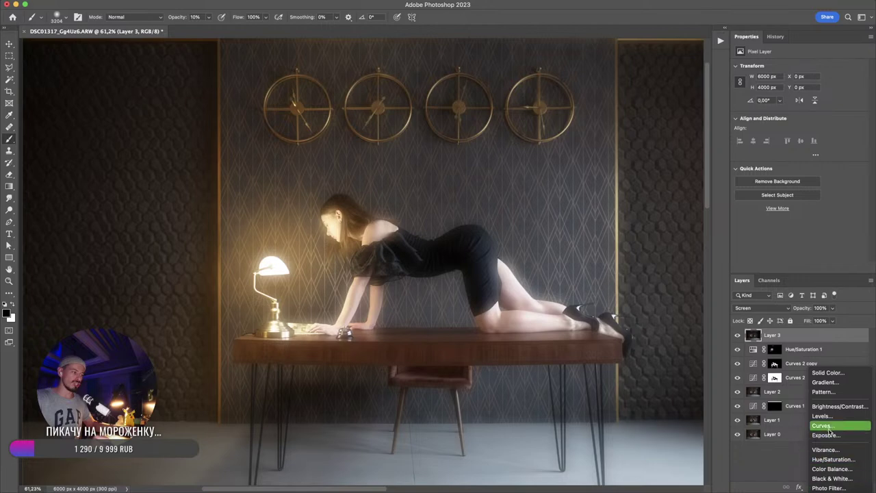
left_click(828, 420)
left_click_drag(801, 147, 809, 162)
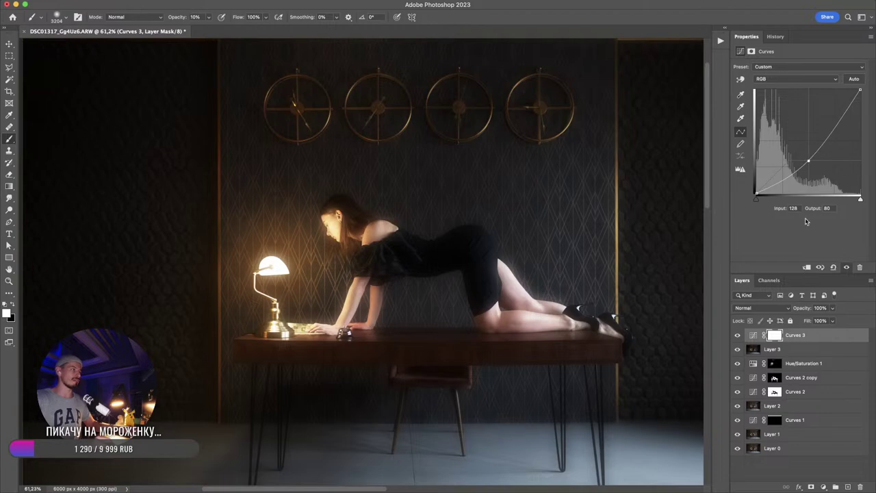
- Group the new Curves adjustment with the blurred layer and expand the group
left_click(794, 352)
key("ctrl+g")
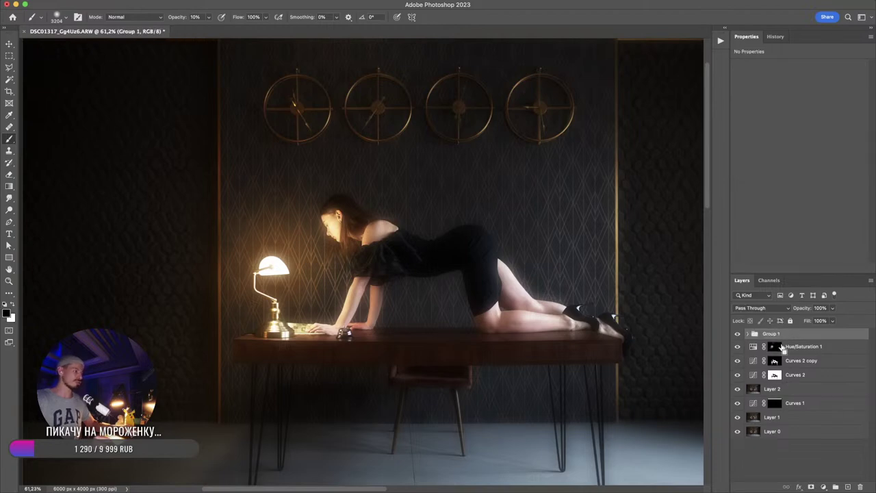
left_click(746, 334)
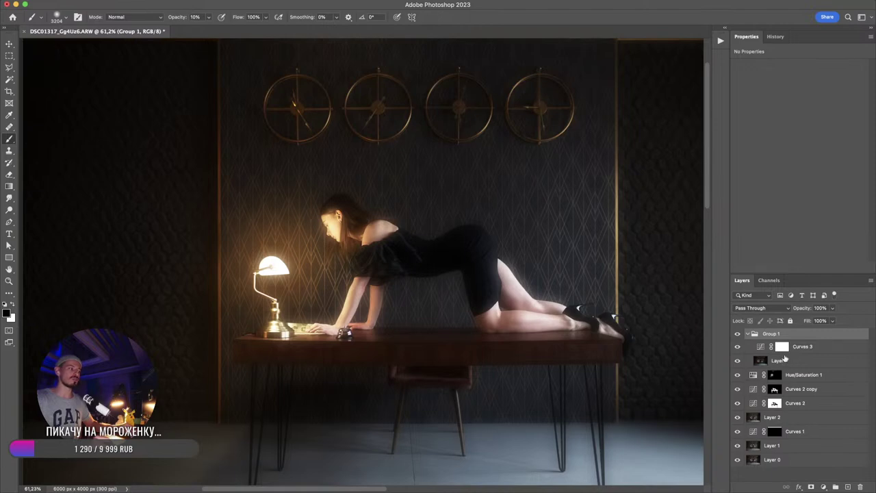
- Compare the photo with the soft-glow group off and on, including the full-frame view
left_click(738, 334)
left_click(738, 335)
left_click(738, 335)
left_click(738, 334)
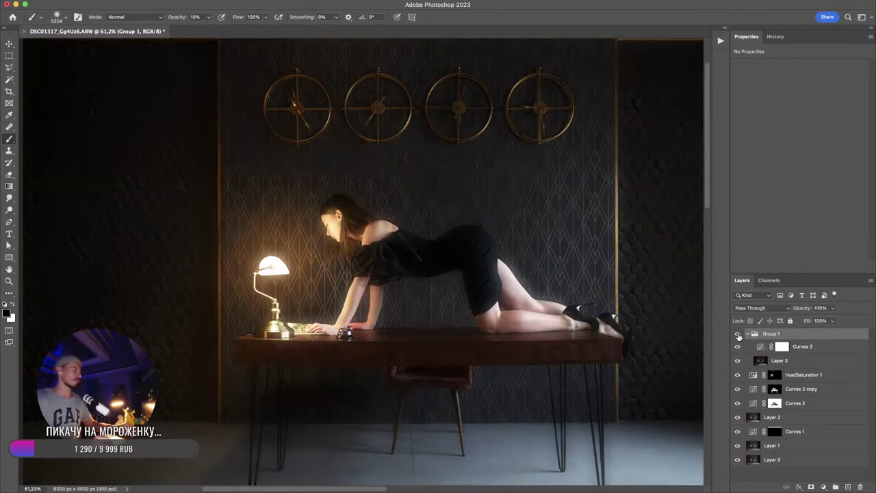
left_click(738, 335)
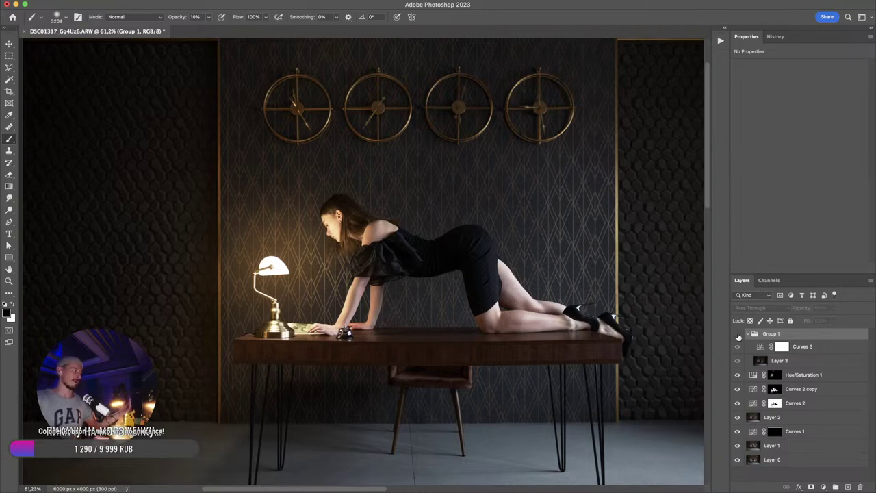
left_click(737, 335)
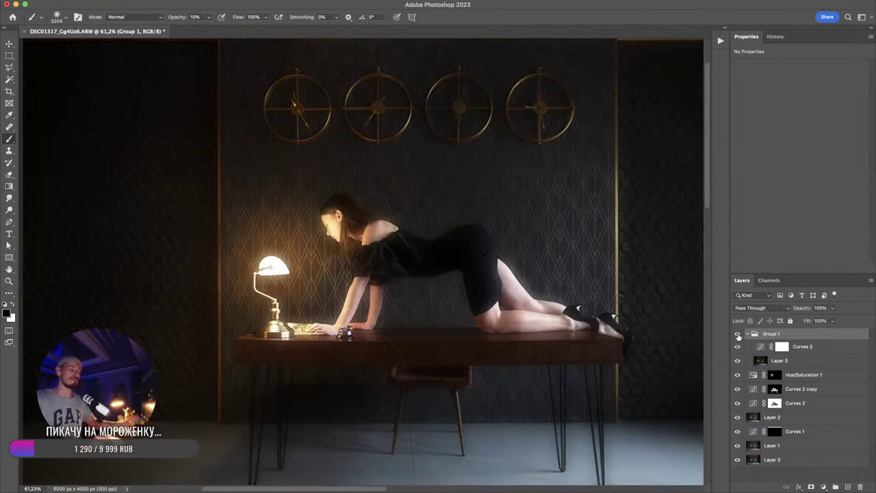
scroll(480, 287, "down", 2)
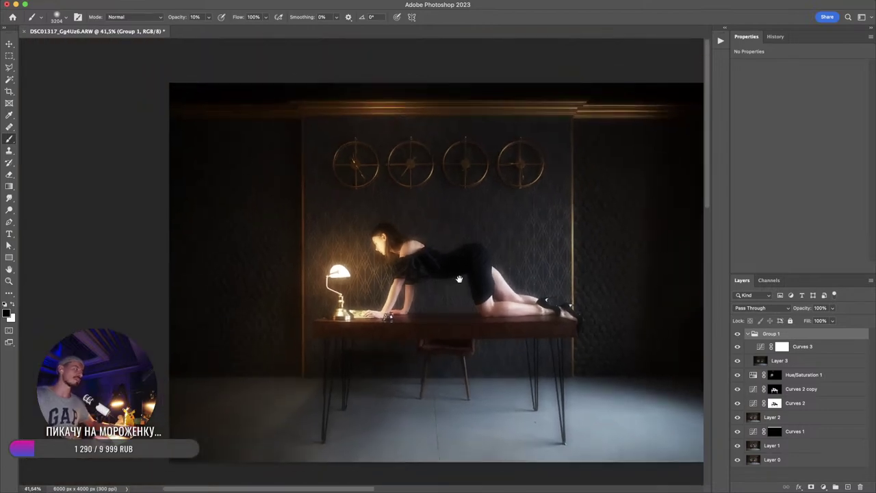
- Add a white mask to the glow group, lower its opacity to 50% and compare the photo with the group off and on
key("super+shift+m")
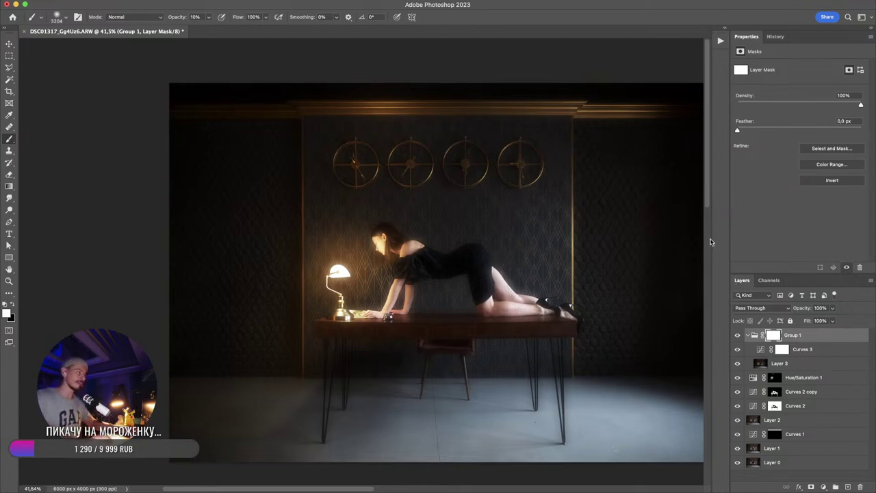
left_click_drag(834, 309, 815, 321)
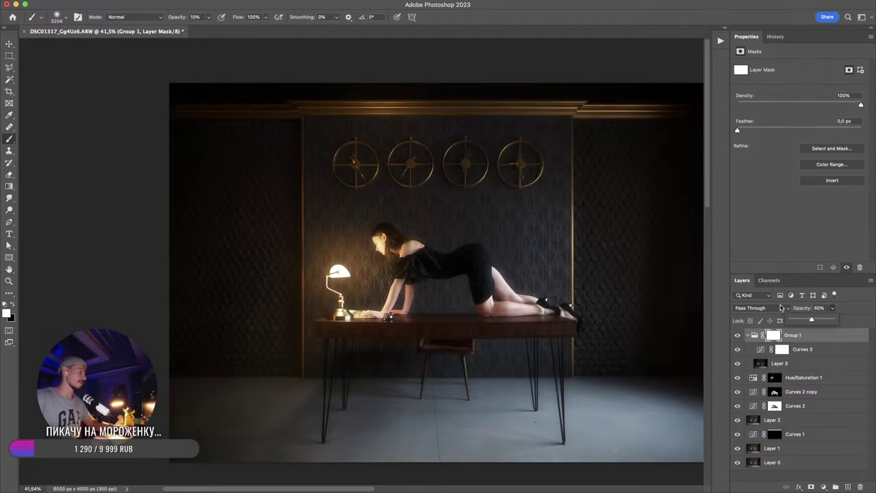
left_click(738, 335)
left_click(737, 336)
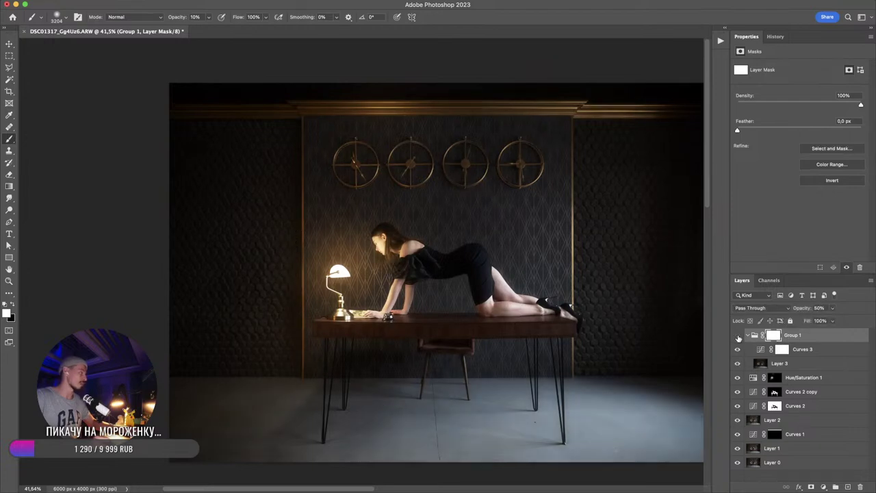
left_click(738, 336)
left_click(737, 336)
left_click(738, 335)
left_click(738, 336)
- Compare the lamp's warm glow with the Hue/Saturation layer off and on
scroll(422, 291, "up", 4)
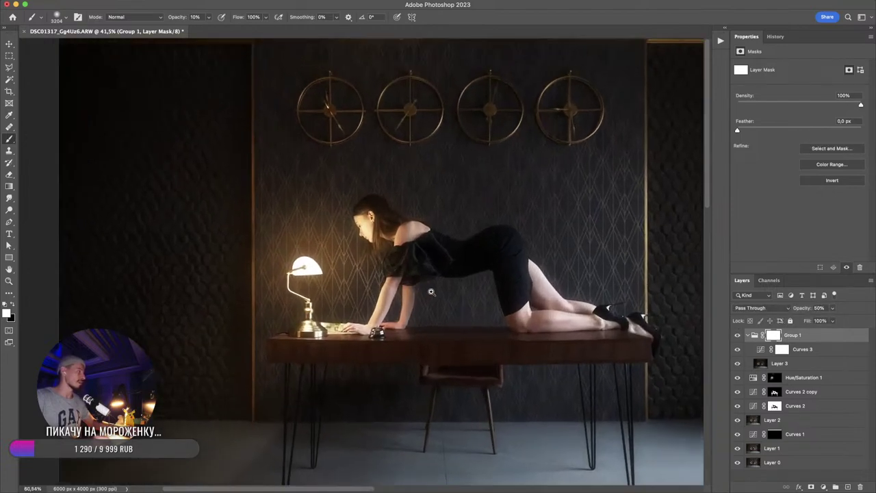
left_click(737, 377)
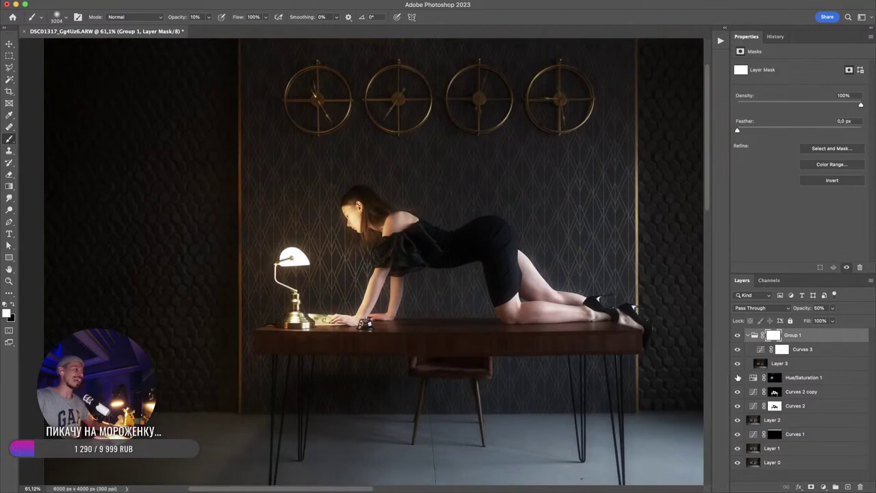
left_click(737, 377)
left_click(737, 377)
left_click(737, 377)
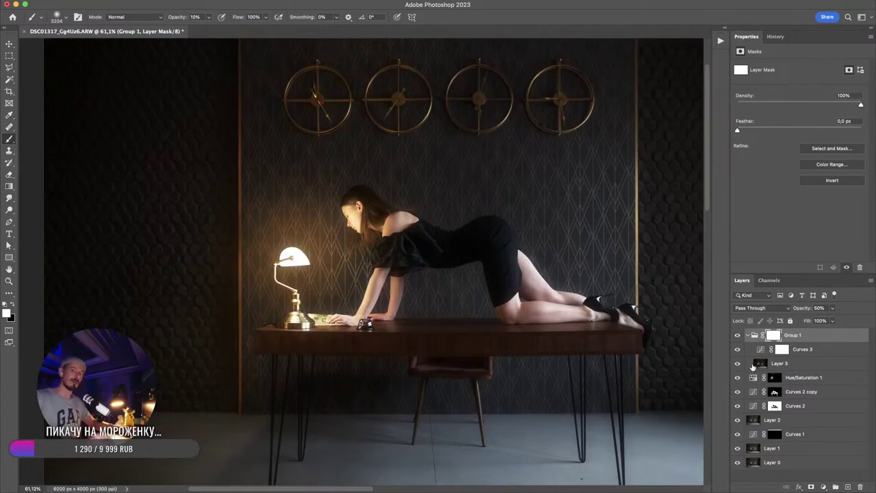
- Crop the photo at its original ratio to about 5699 × 3800 px, trimming the curtain beside the wall on the far side from the lamp
left_click_drag(660, 348, 463, 281)
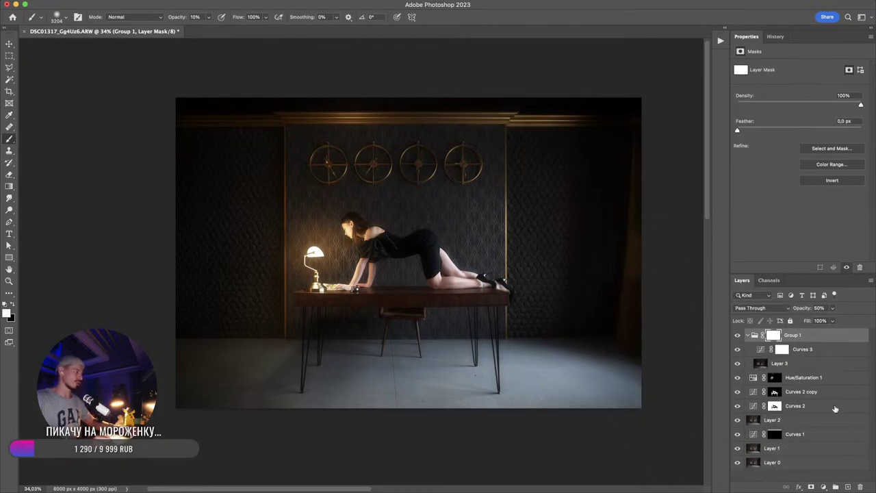
mouse_move(631, 121)
left_mouse_down()
mouse_move(610, 274)
mouse_move(672, 370)
mouse_move(667, 65)
left_mouse_up()
key("c")
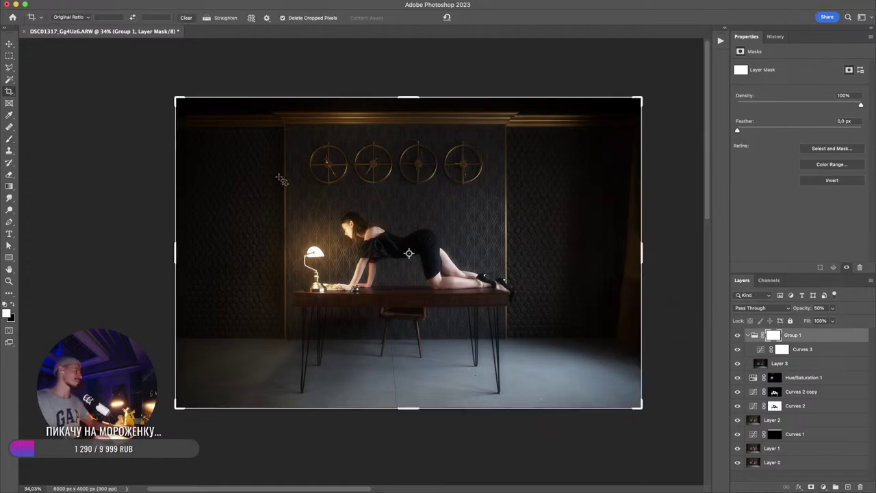
left_click_drag(641, 251, 629, 248)
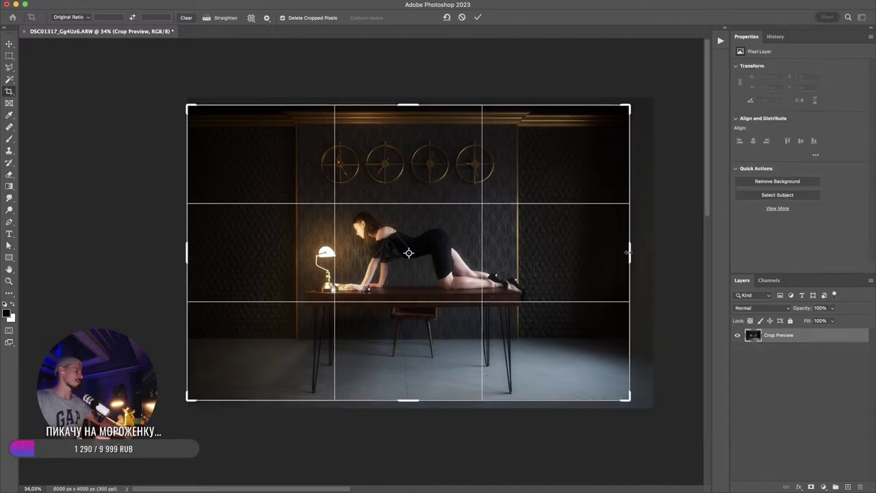
key("Return")
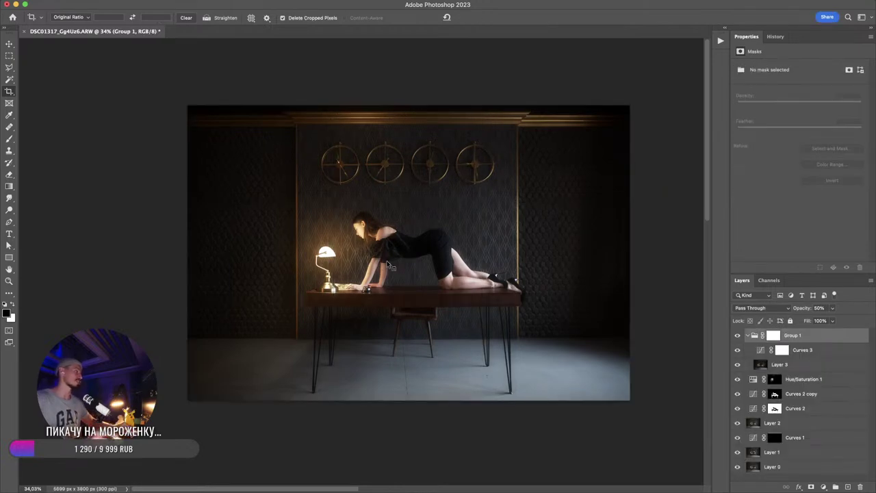
mouse_move(357, 204)
left_mouse_down()
mouse_move(336, 284)
mouse_move(344, 209)
mouse_move(362, 241)
left_mouse_up()
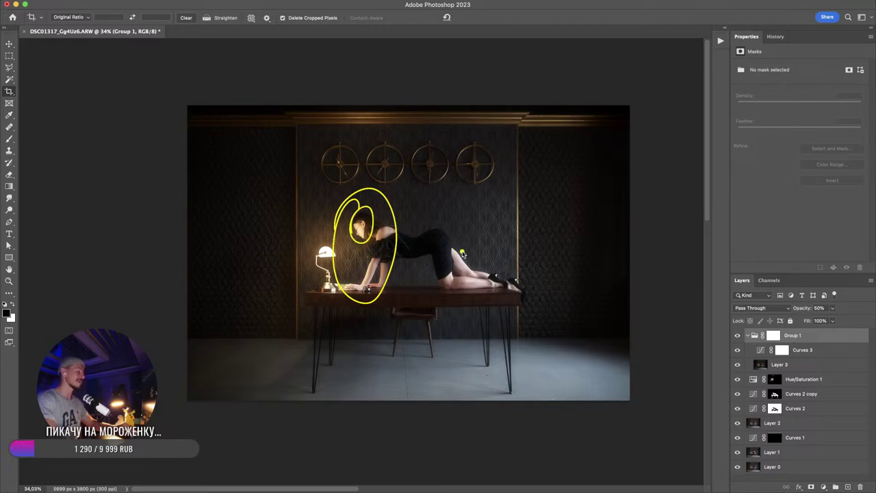
left_click(428, 208)
key("Escape")
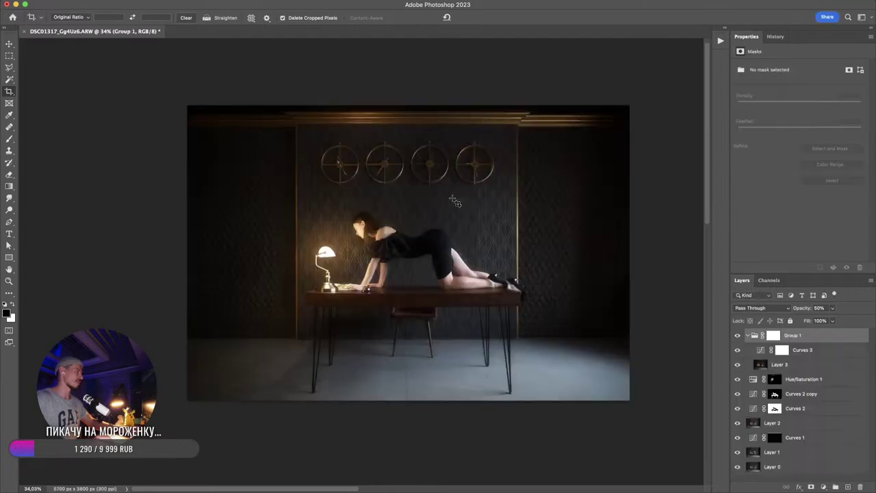
- Collapse the glow group and examine the skin on the woman's legs up close
left_click_drag(361, 258, 412, 269)
left_click_drag(497, 261, 476, 248)
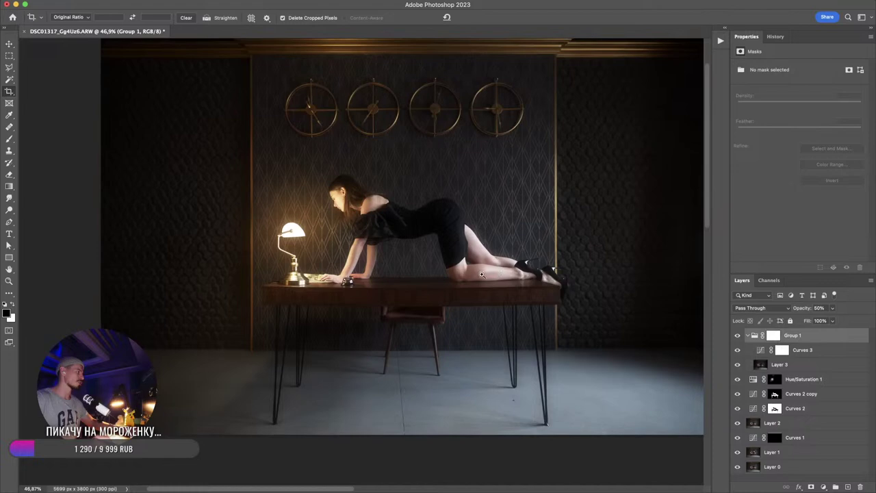
scroll(507, 260, "up", 5)
scroll(529, 303, "up", 2)
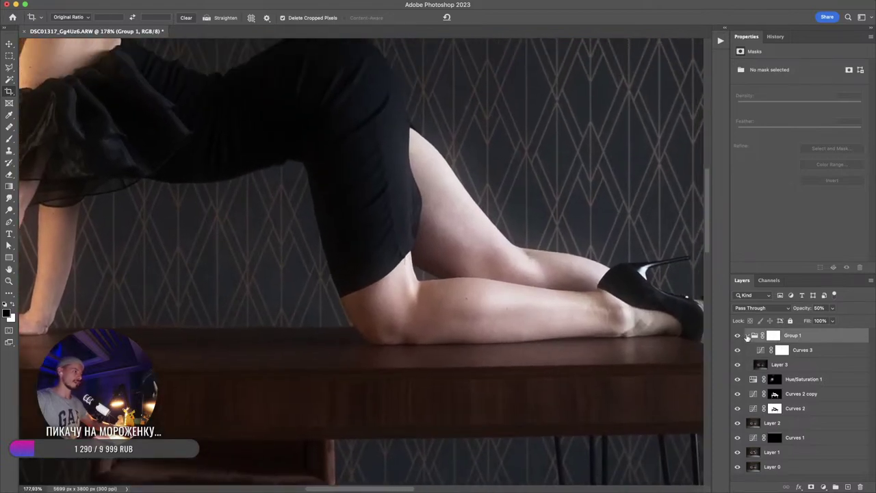
left_click(747, 335)
scroll(455, 307, "down", 2)
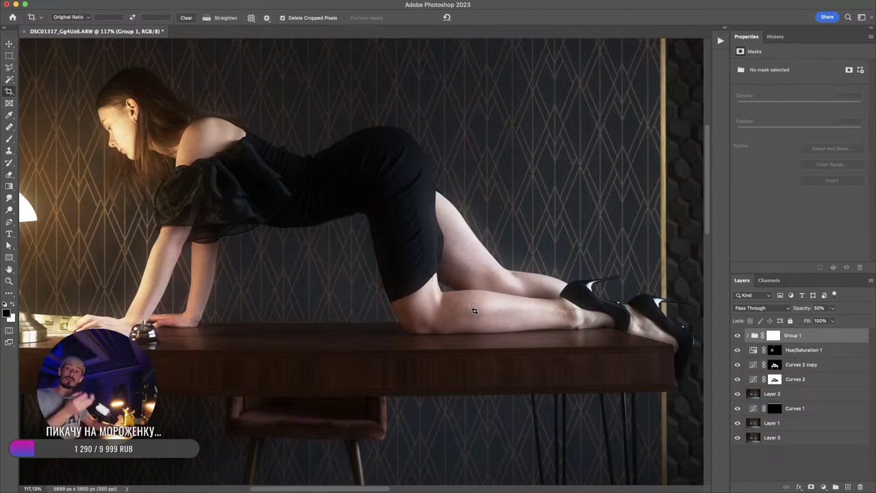
mouse_move(283, 275)
left_mouse_down()
mouse_move(319, 270)
mouse_move(269, 274)
left_mouse_up()
left_click_drag(419, 286, 467, 306)
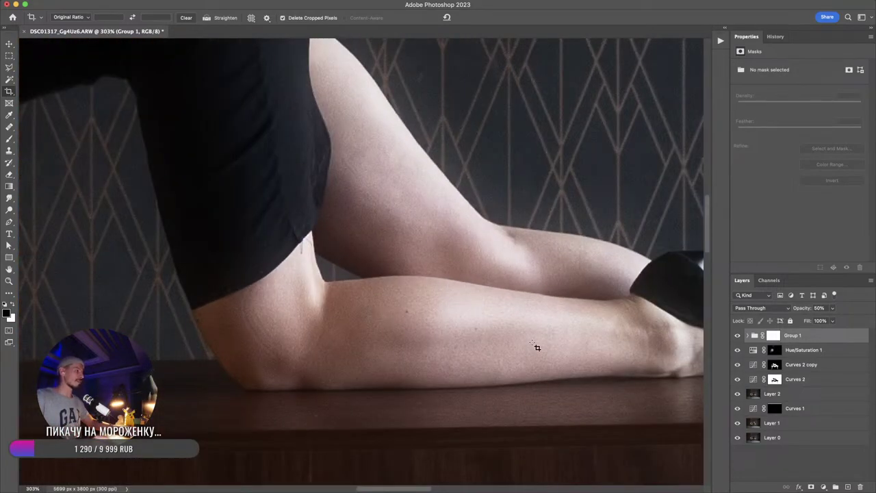
- Run the frequency separation action and blur the low layer with a 5-pixel Gaussian Blur
key("F2")
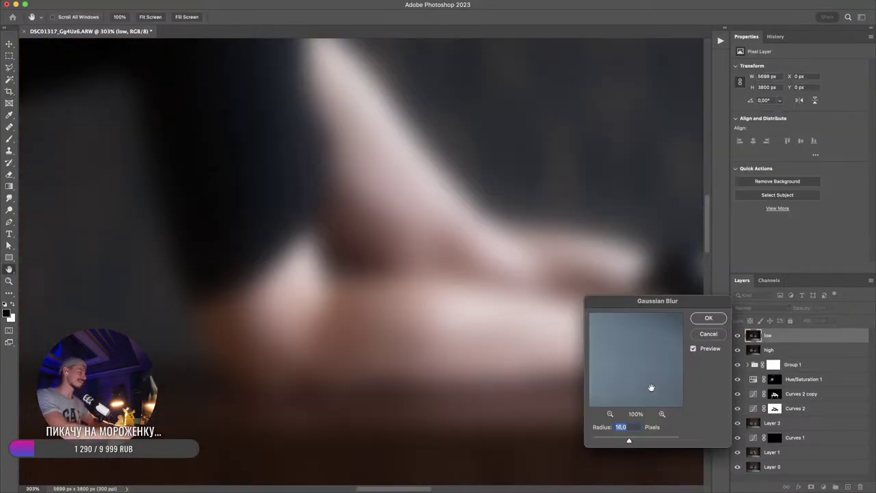
type("5")
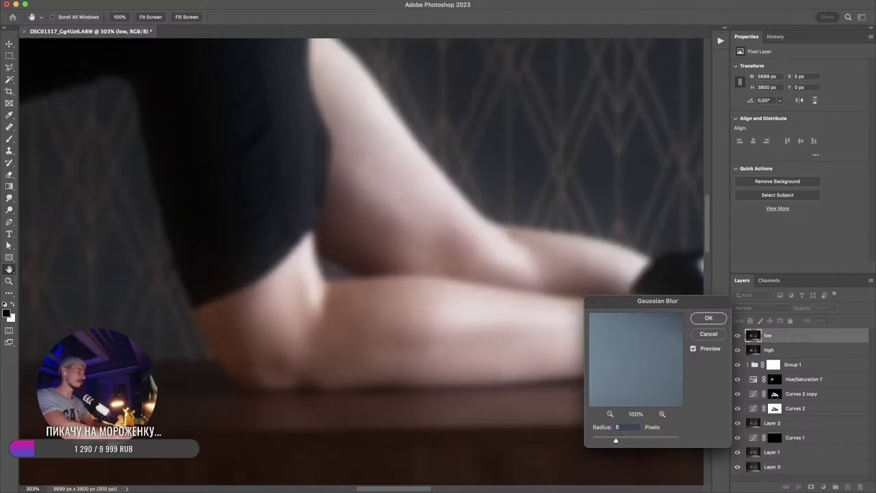
type("5")
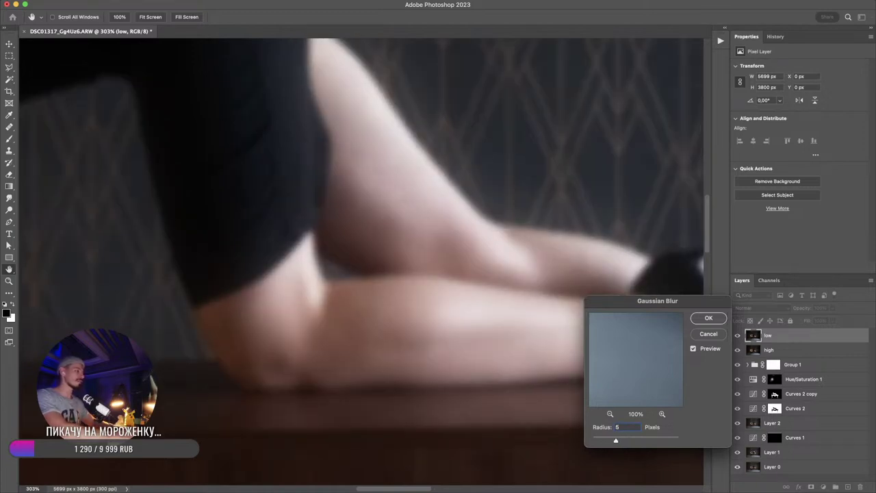
key("Return")
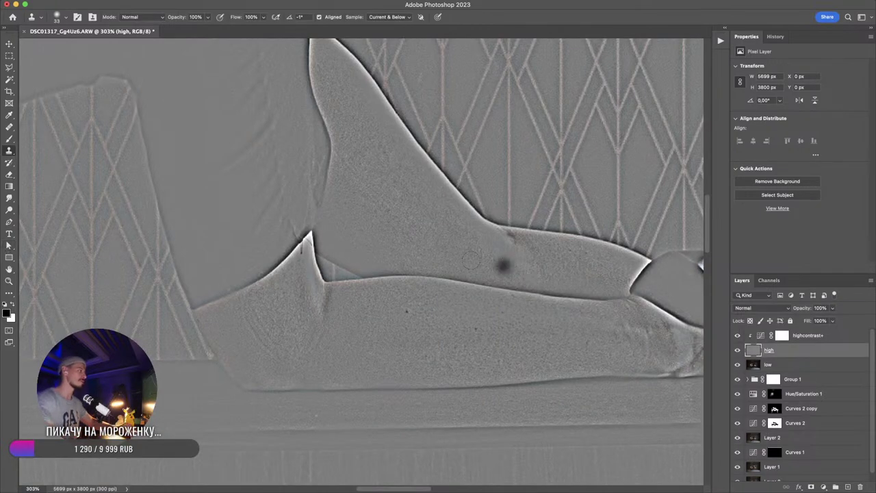
- Inspect the skin texture of the face and legs on the high layer and finish the separation group with its low - mix layer
left_click_drag(440, 332, 425, 333)
scroll(406, 311, "down", 5)
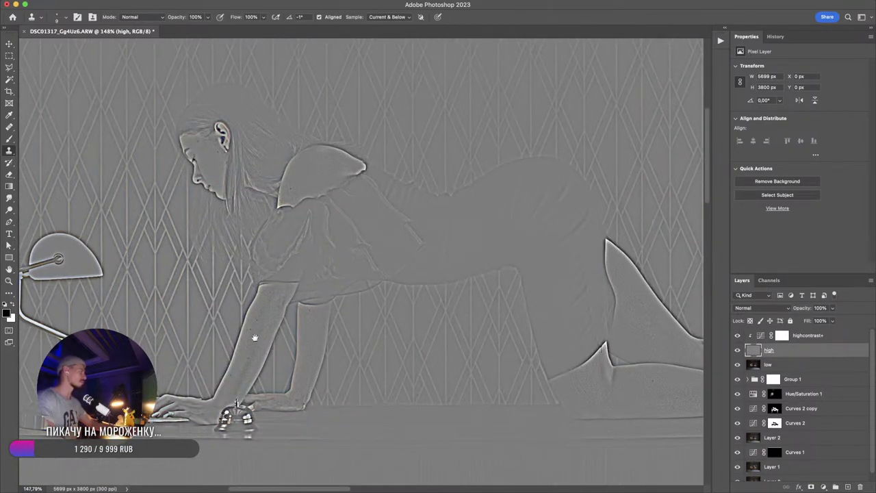
scroll(195, 151, "up", 10)
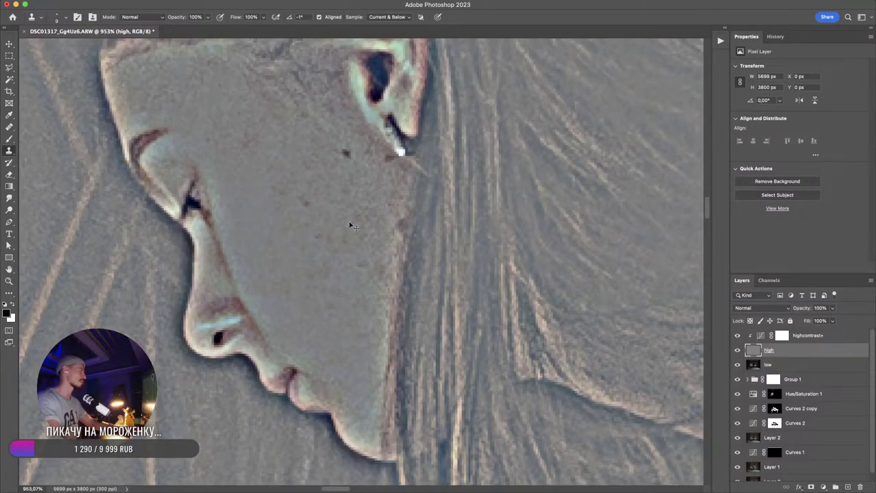
left_click_drag(457, 259, 383, 265)
mouse_move(656, 332)
left_mouse_down()
mouse_move(383, 250)
mouse_move(313, 242)
left_mouse_up()
left_click_drag(643, 373, 456, 330)
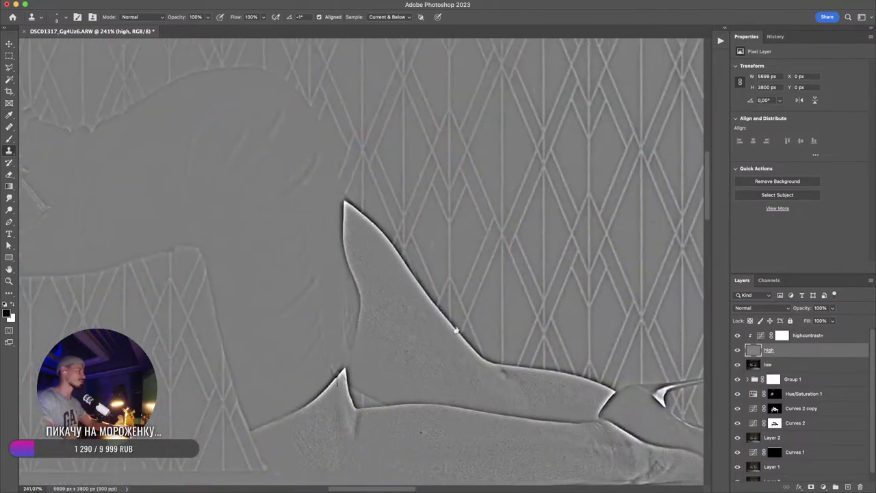
scroll(455, 330, "up", 4)
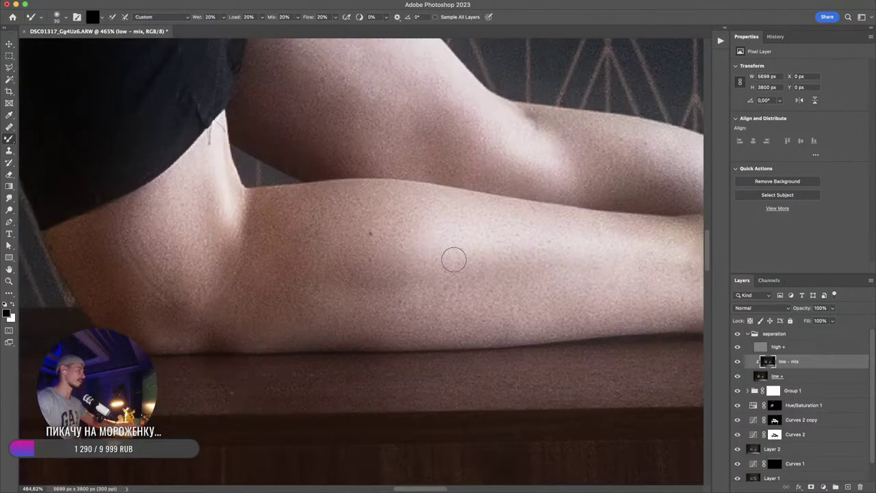
key("r")
left_click_drag(504, 239, 451, 286)
scroll(450, 286, "down", 4)
scroll(465, 283, "up", 2)
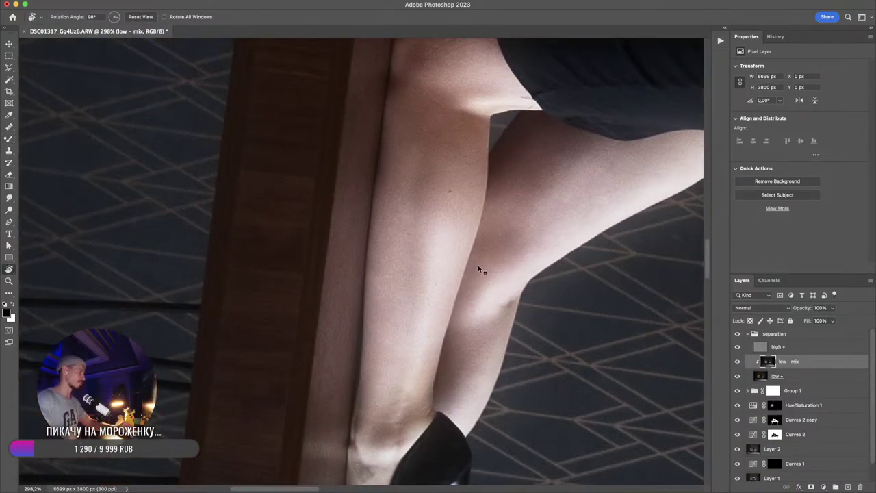
key("b")
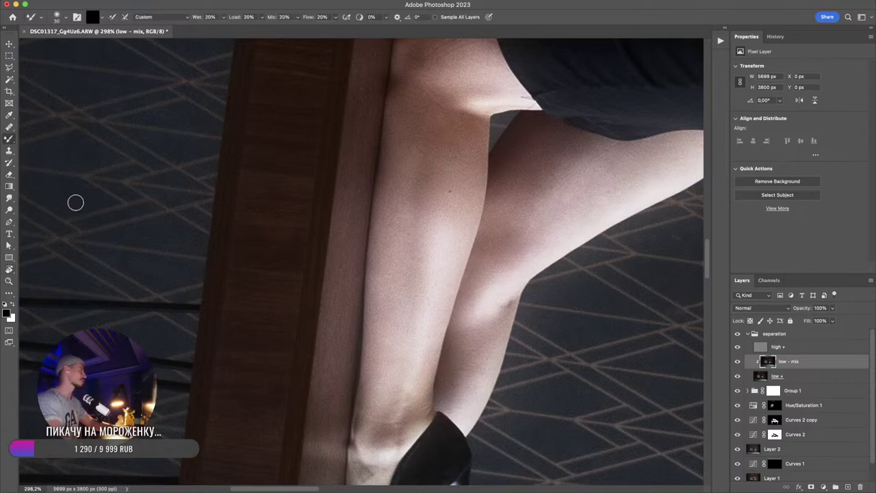
key("r")
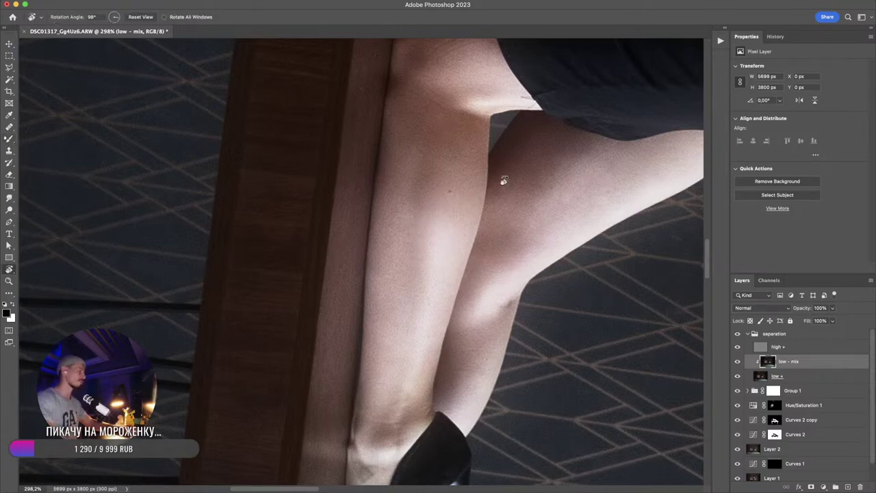
left_click_drag(514, 176, 452, 156)
key("Escape")
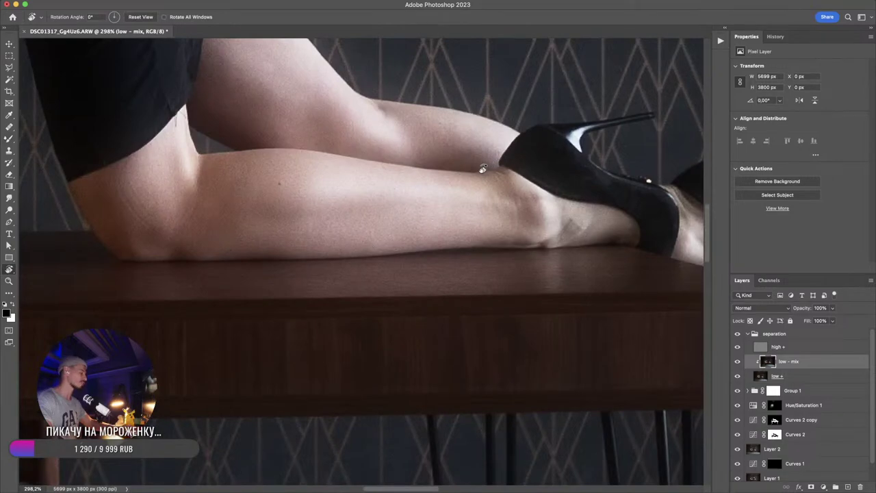
- Rotate the canvas so the lower leg stands upright and blend its calf tones with the Mixer Brush on the low - mix layer
left_click_drag(490, 134, 447, 183)
key("b")
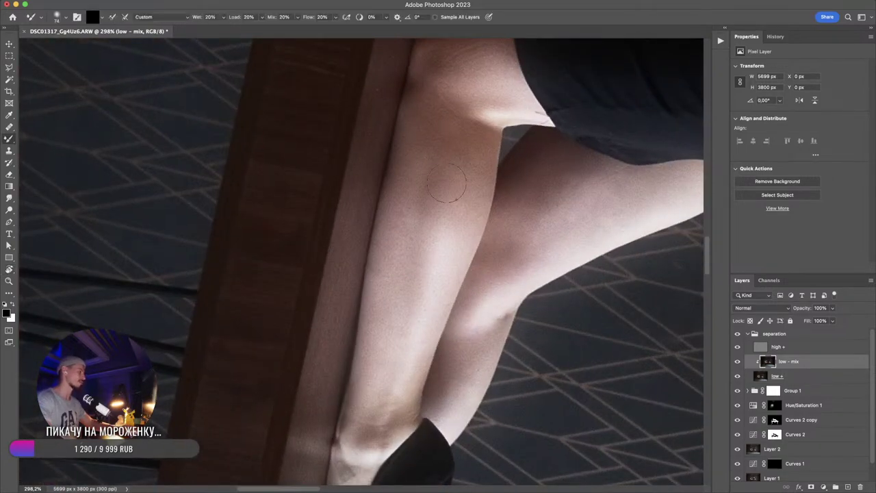
mouse_move(429, 220)
left_mouse_down()
mouse_move(445, 219)
mouse_move(426, 253)
left_mouse_up()
left_click(428, 210, "alt")
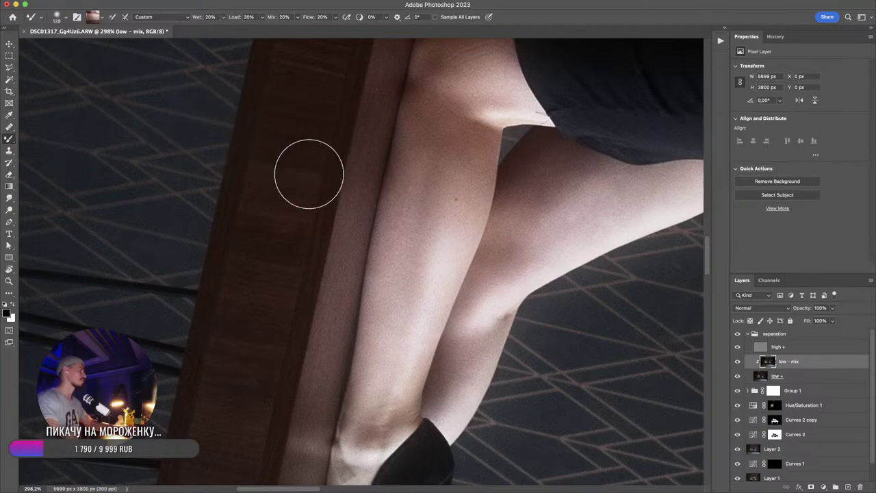
- Review the Mixer Brush's Wet, Load, Mix and Flow settings and its brush-load options
right_click(297, 206)
left_click(211, 18)
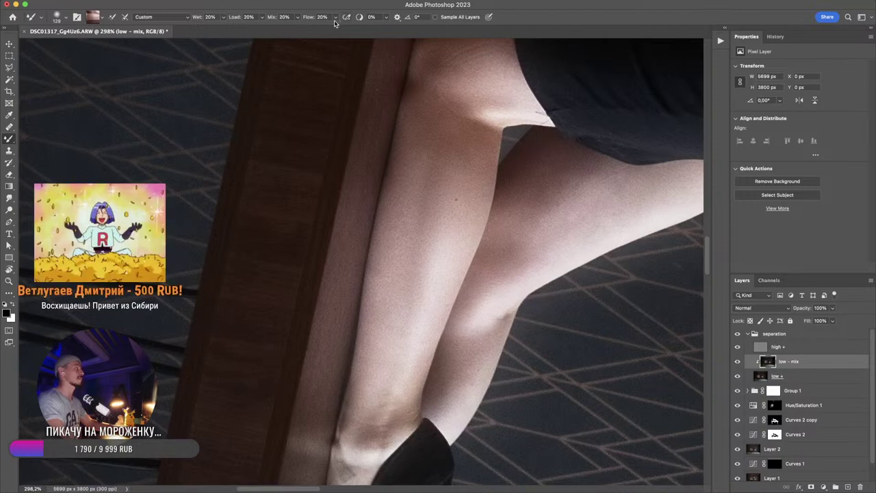
left_click(103, 18)
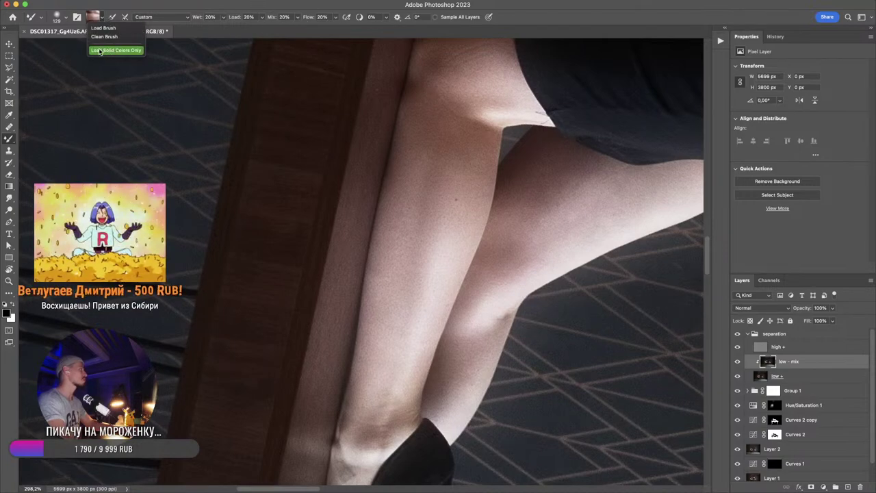
left_click(90, 52)
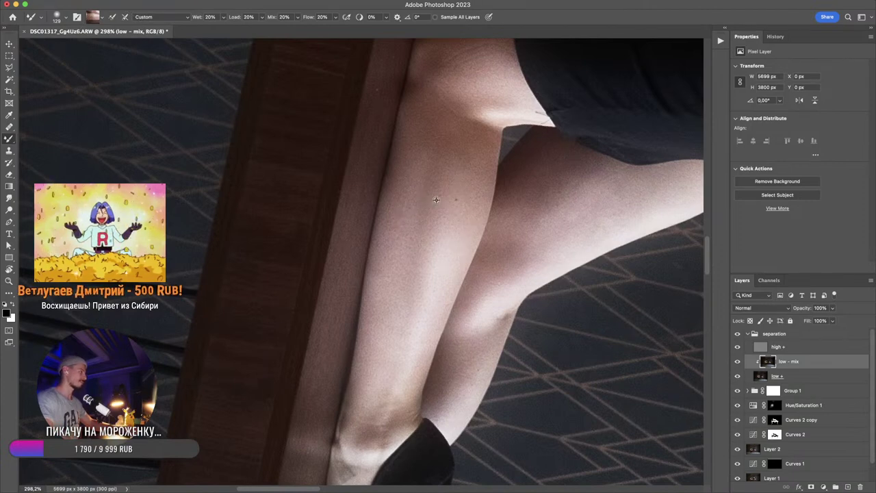
- Sample skin tones and blend the calf from its middle towards the ankle with a large Mixer Brush
left_click_drag(441, 197, 448, 196)
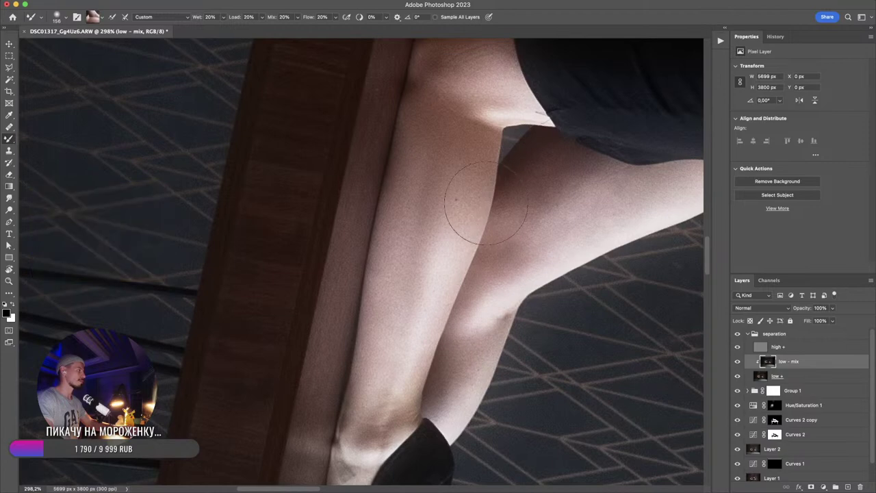
left_click(503, 198, "ctrl+alt")
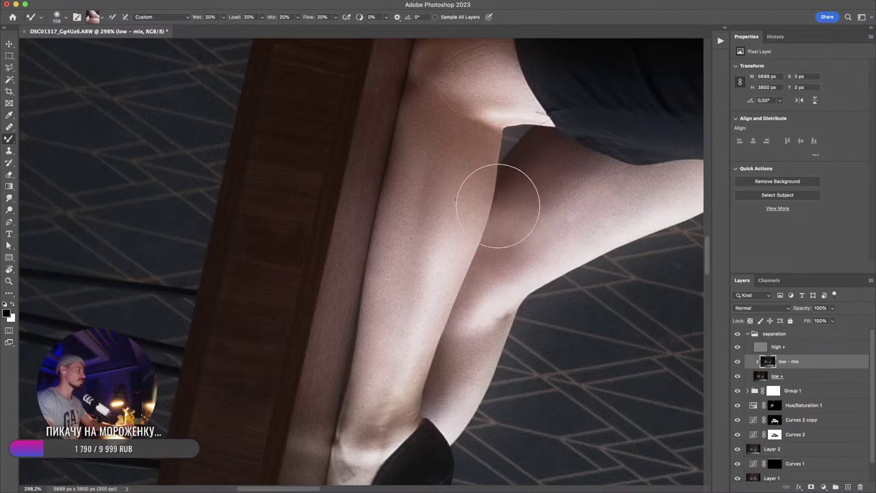
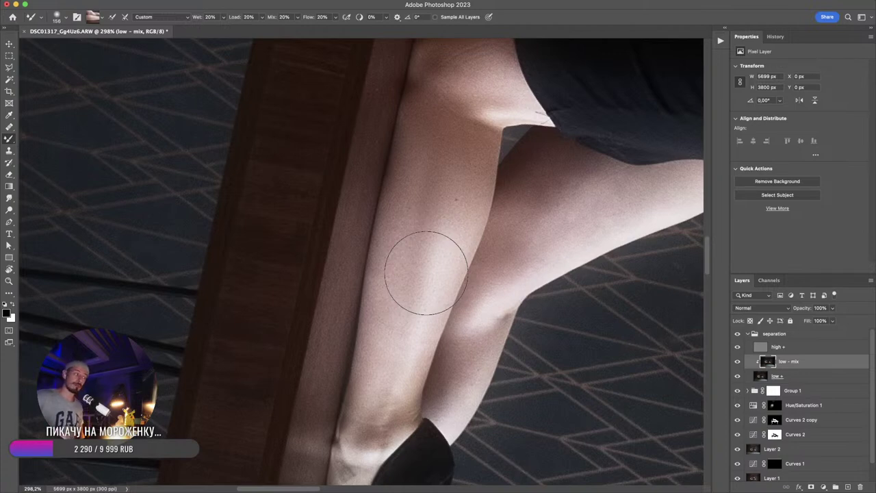
key("ctrl+minus")
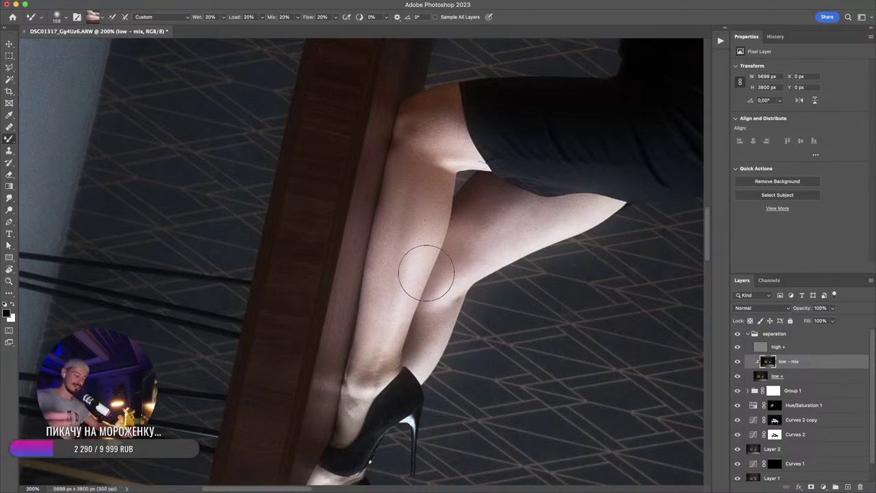
scroll(404, 361, "up", 3)
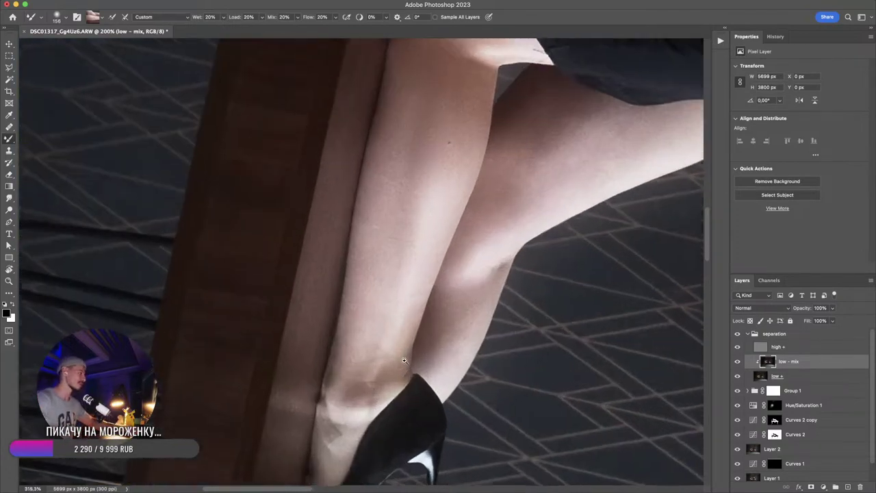
left_click_drag(403, 361, 401, 361)
left_click_drag(352, 299, 328, 301)
left_click(338, 308, "alt")
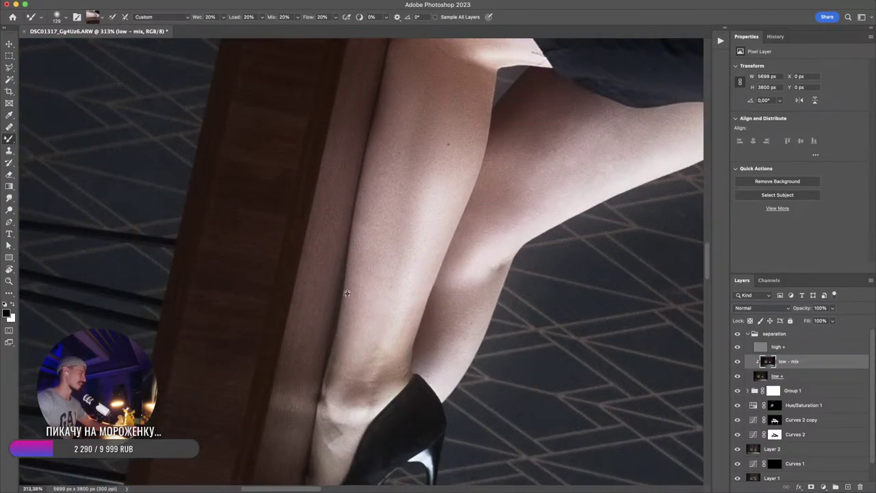
- Resample nearby skin and smooth the tonal transitions along the calf's shaded edge beside the tabletop
scroll(356, 302, "up", 3)
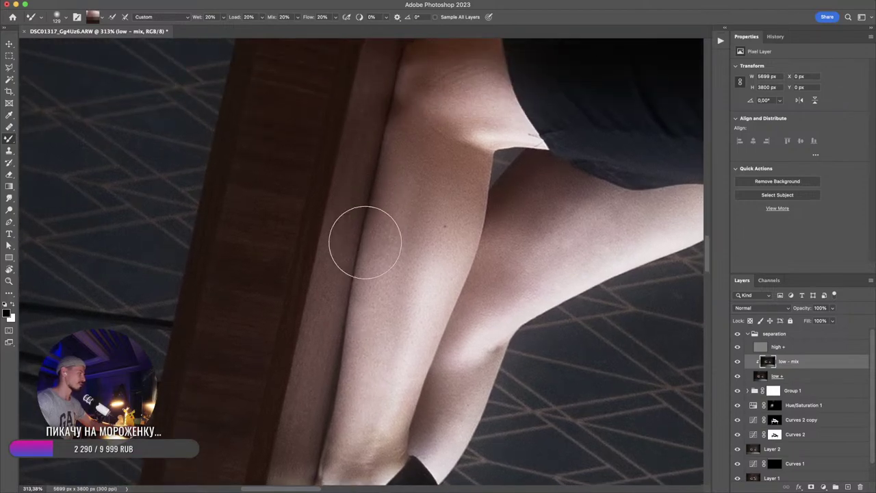
left_click(361, 263, "alt")
mouse_move(357, 271)
left_mouse_down()
mouse_move(353, 293)
mouse_move(369, 283)
mouse_move(367, 299)
left_mouse_up()
left_click(350, 312, "alt")
left_click(362, 284, "alt")
left_click(362, 312, "alt")
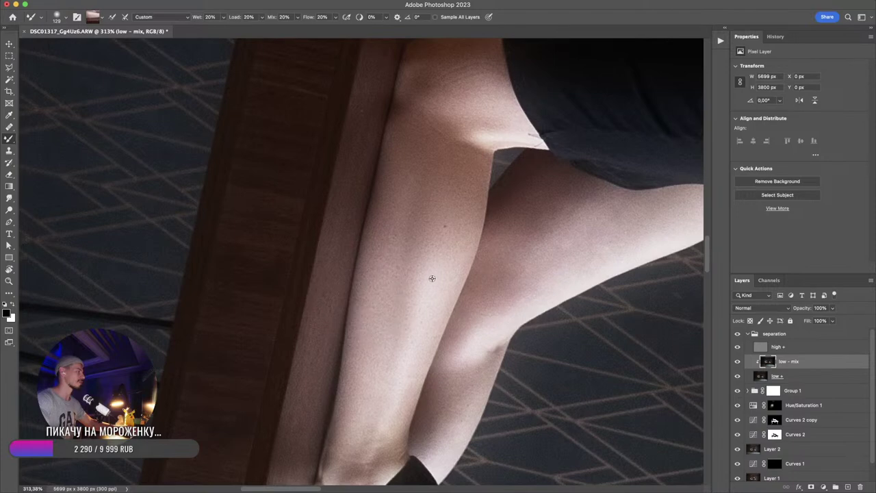
- Sample and blend the uneven light and shadow patches around the front knee with the Mixer Brush
scroll(426, 286, "up", 5)
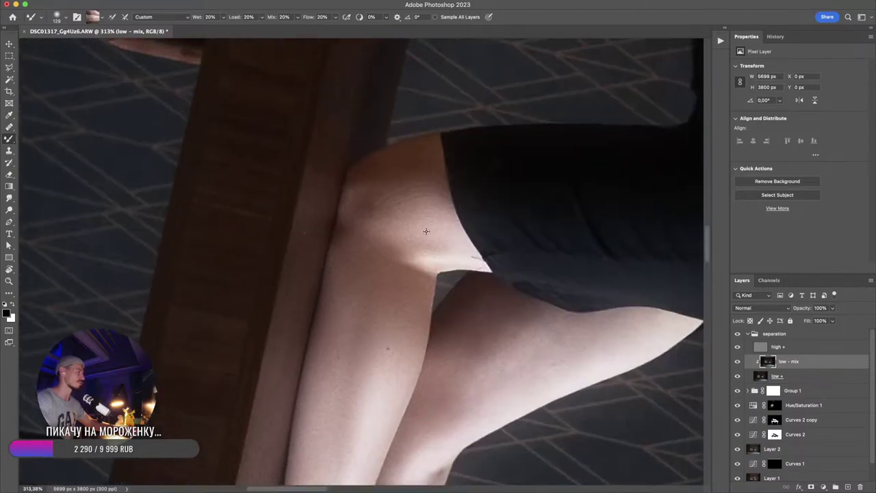
left_click(413, 231, "alt")
left_click_drag(413, 231, 415, 237)
left_click(407, 193, "alt")
mouse_move(407, 194)
left_mouse_down()
mouse_move(408, 181)
mouse_move(424, 193)
left_mouse_up()
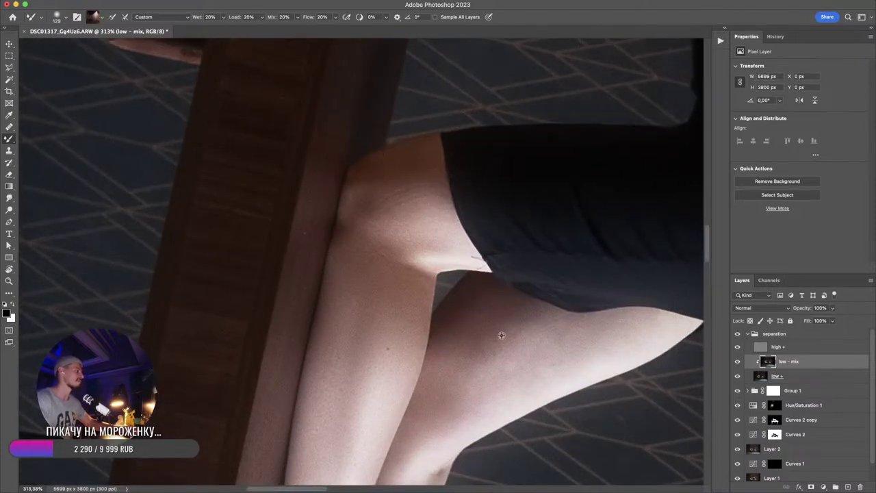
- Sample and blend the shaded tones on the far leg's thigh with the Mixer Brush
mouse_move(501, 335)
left_mouse_down()
mouse_move(487, 364)
mouse_move(479, 359)
mouse_move(503, 344)
mouse_move(542, 345)
mouse_move(516, 327)
mouse_move(516, 342)
mouse_move(525, 333)
mouse_move(578, 340)
mouse_move(508, 271)
left_mouse_up()
left_click(438, 370, "alt")
mouse_move(439, 370)
left_mouse_down()
mouse_move(431, 405)
mouse_move(463, 323)
mouse_move(457, 355)
left_mouse_up()
left_click(466, 337, "alt")
left_click_drag(501, 299, 432, 347)
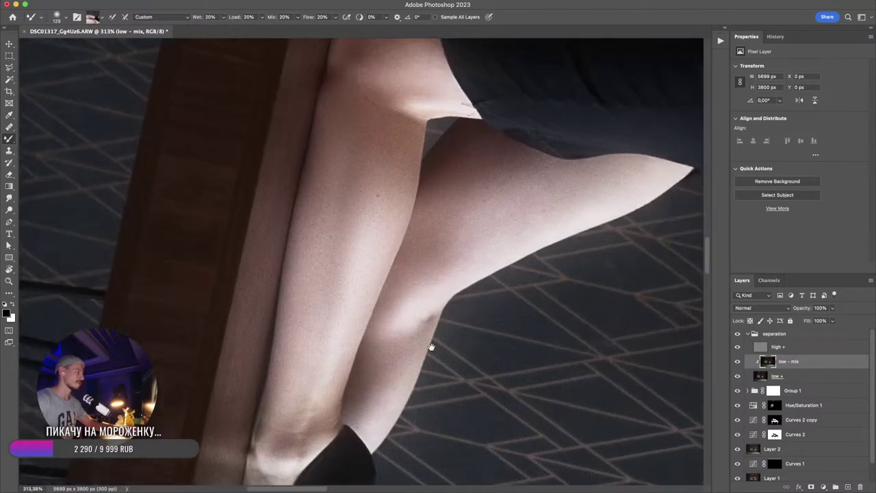
- Sample skin tones on the bare shoulder and upper back and smooth their shading with the Mixer Brush
scroll(431, 347, "up", 15)
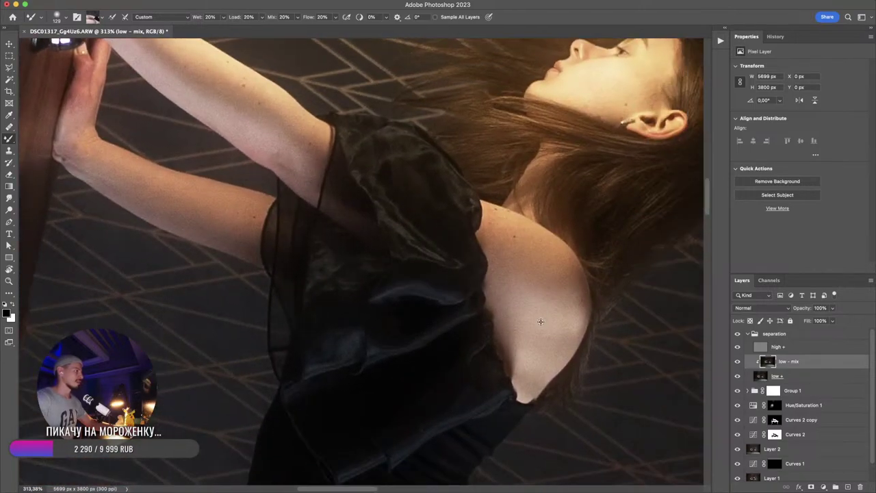
left_click(541, 319, "alt")
mouse_move(542, 319)
left_mouse_down()
mouse_move(522, 294)
mouse_move(518, 255)
left_mouse_up()
left_click(523, 294, "alt")
left_click(522, 258, "alt")
- Blend the highlight and shadow tones along the near arm from elbow to wrist, using a smaller Mixer Brush and a rotated canvas
mouse_move(356, 194)
left_mouse_down()
mouse_move(551, 301)
mouse_move(557, 314)
left_mouse_up()
left_click(444, 243, "alt")
left_click_drag(450, 242, 483, 233)
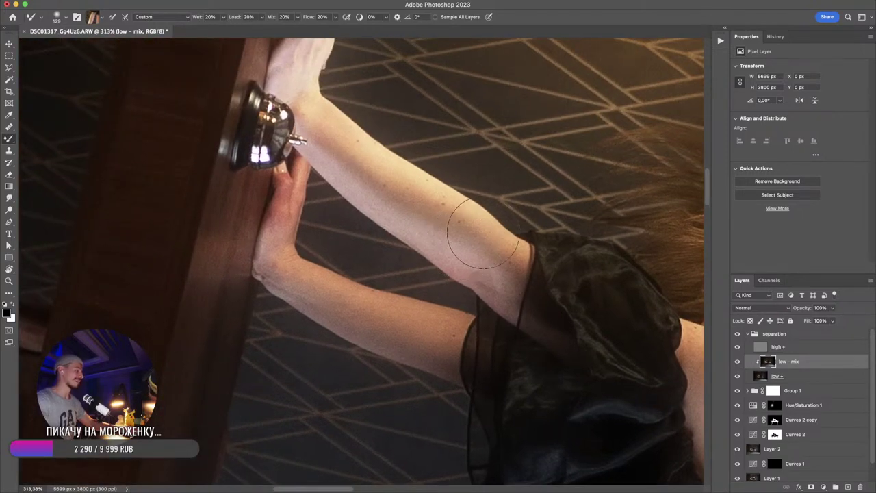
key("r")
mouse_move(495, 182)
left_mouse_down()
mouse_move(472, 318)
mouse_move(430, 282)
mouse_move(427, 311)
left_mouse_up()
key("b")
left_click(426, 301, "alt")
left_click(428, 268, "alt")
left_click_drag(428, 273, 427, 334)
left_click(428, 283, "alt")
left_click_drag(424, 248, 423, 325)
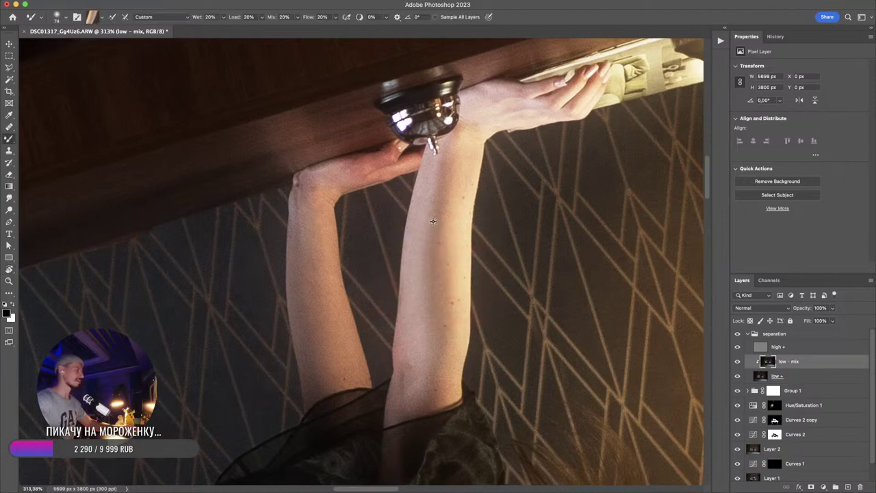
mouse_move(433, 221)
left_mouse_down()
mouse_move(436, 201)
mouse_move(433, 258)
mouse_move(446, 166)
left_mouse_up()
mouse_move(452, 197)
left_mouse_down()
mouse_move(442, 307)
mouse_move(448, 291)
mouse_move(417, 332)
left_mouse_up()
- Smooth the tones along the far forearm with the Mixer Brush and reset the canvas rotation
left_click_drag(312, 258, 313, 240)
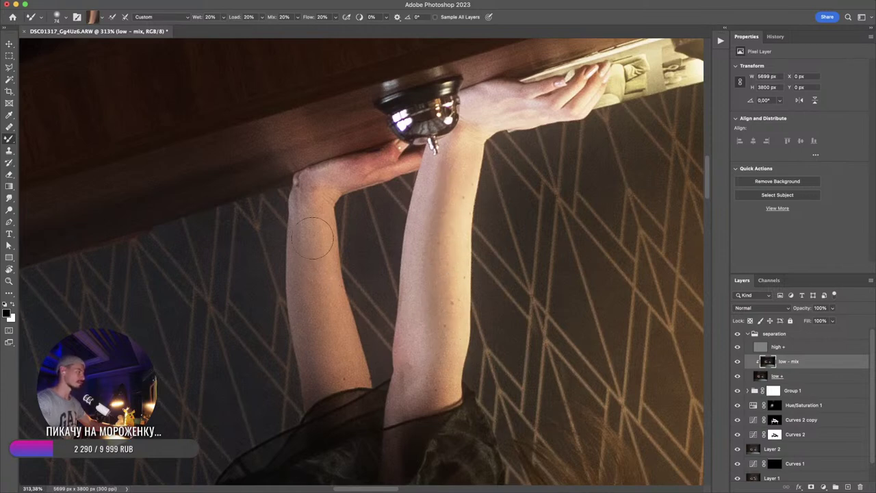
mouse_move(326, 327)
left_mouse_down()
mouse_move(321, 288)
mouse_move(319, 335)
mouse_move(334, 374)
mouse_move(324, 254)
left_mouse_up()
key("Escape")
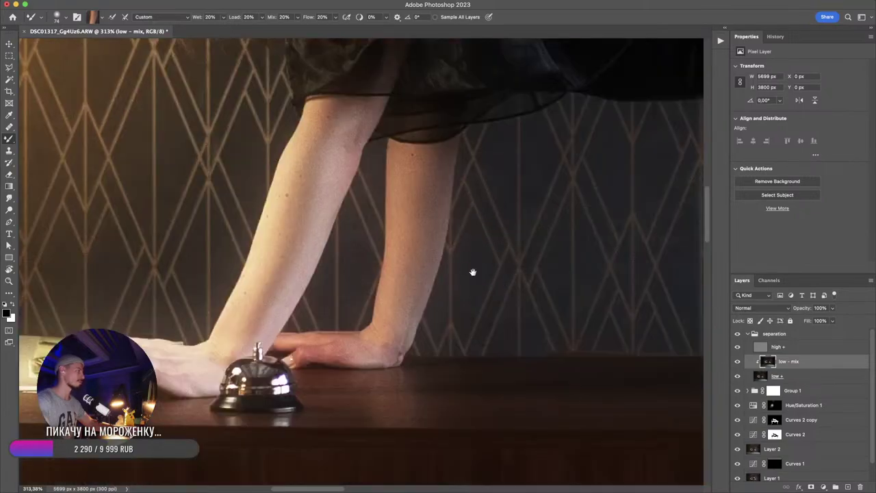
- Blend the skin tones on the woman's cheek below the ear with the Mixer Brush
mouse_move(473, 271)
left_mouse_down()
mouse_move(472, 315)
mouse_move(491, 393)
left_mouse_up()
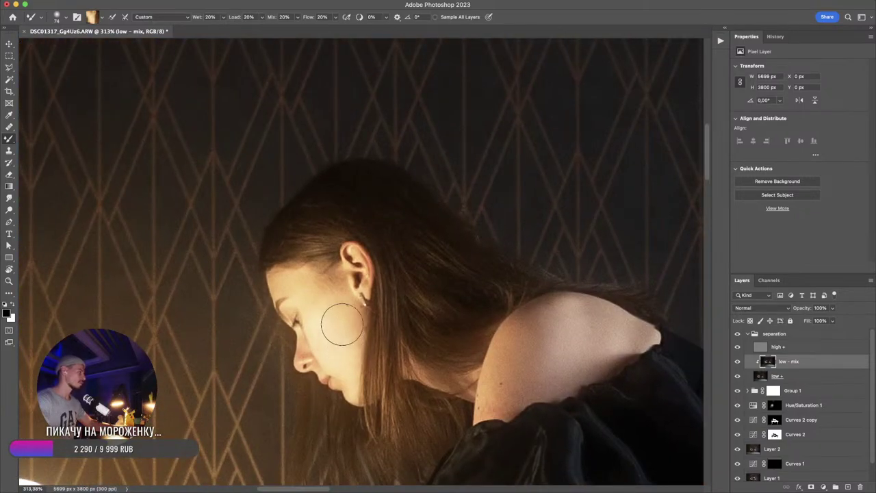
mouse_move(344, 334)
left_mouse_down()
mouse_move(346, 341)
mouse_move(346, 317)
mouse_move(344, 340)
mouse_move(338, 328)
mouse_move(359, 349)
left_mouse_up()
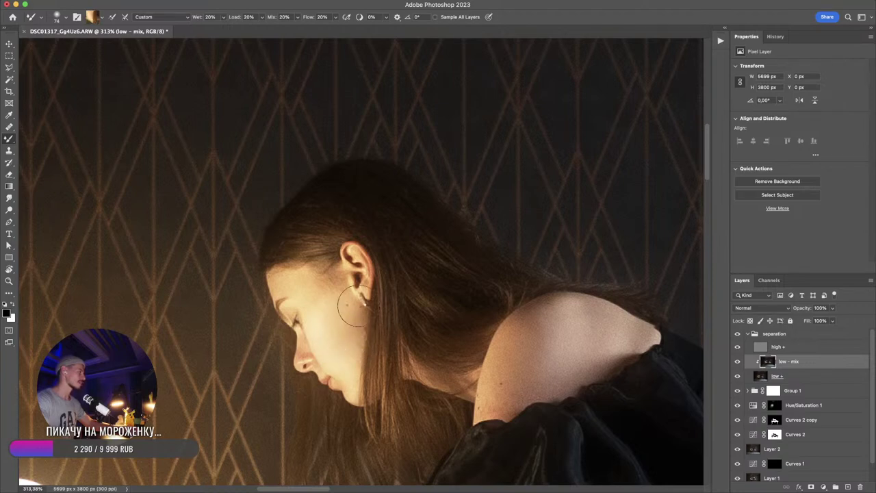
- Sample the skin tone in front of the woman's ear and blend that spot with the Mixer Brush
left_click(331, 275, "alt")
mouse_move(329, 277)
left_mouse_down()
mouse_move(321, 252)
mouse_move(332, 275)
left_mouse_up()
left_click(445, 277, "alt")
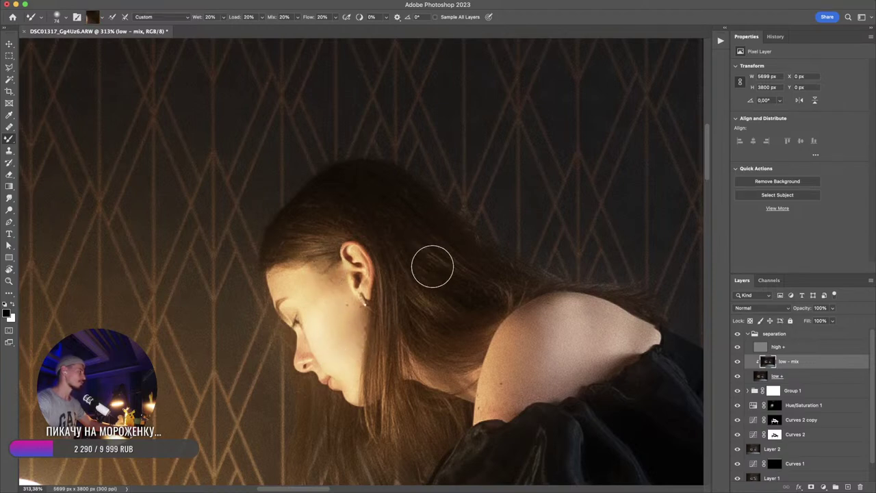
key("super+0")
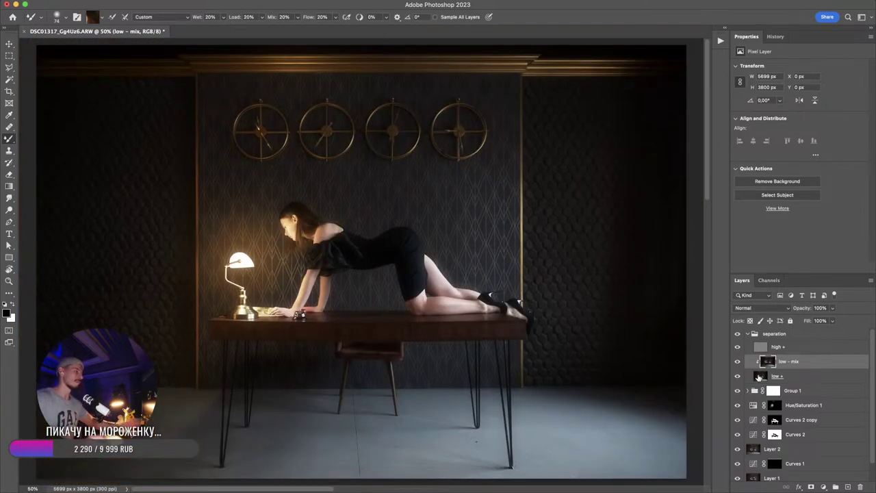
- Collapse the separation group and add a Color Balance adjustment layer above it
left_click(750, 334)
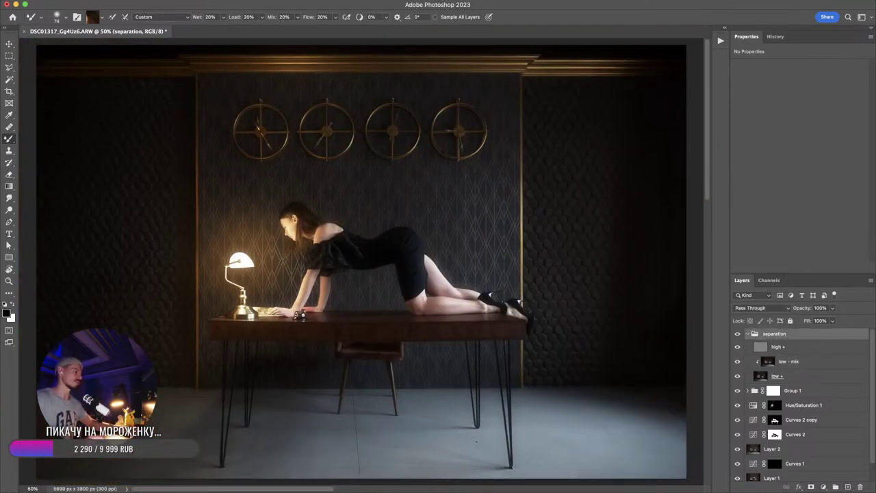
left_click(747, 334)
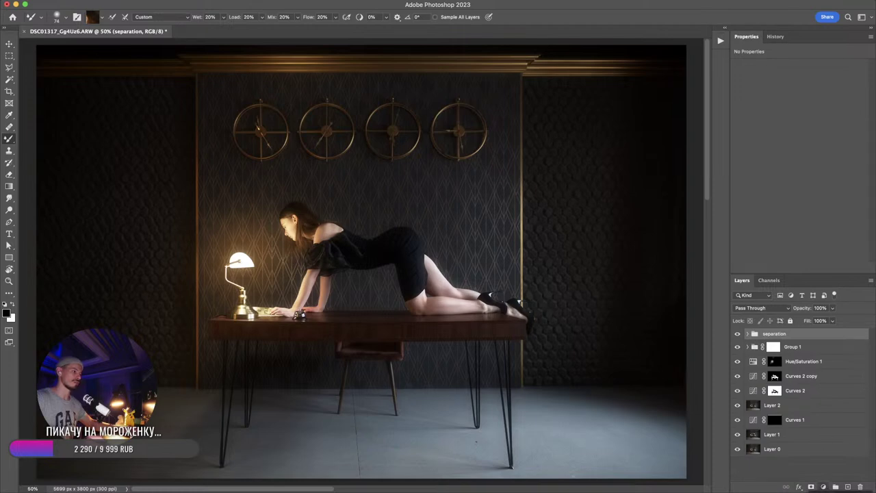
left_click(822, 486)
left_click(831, 418)
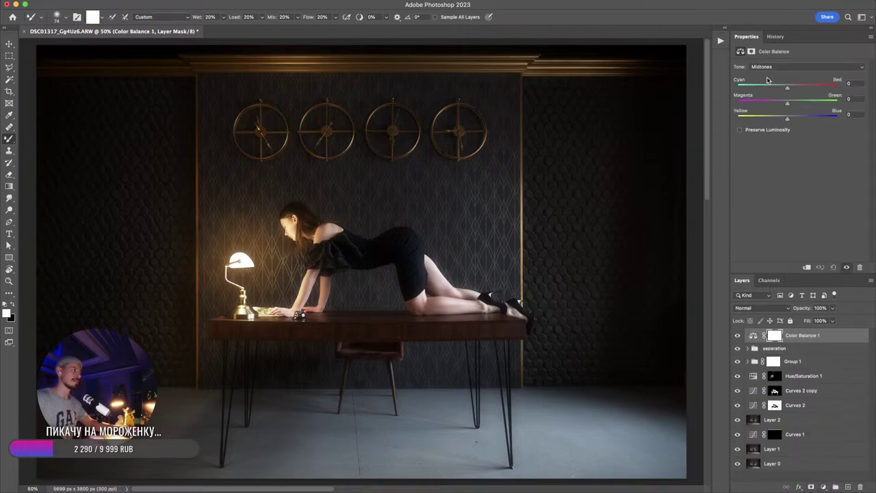
- Set the shadows to Cyan–Red -16, Magenta–Green +4 and Yellow–Blue +11, and the highlights to Magenta–Green -38 and Yellow–Blue -19
left_click(773, 66)
left_click(763, 59)
left_click_drag(787, 90, 785, 90)
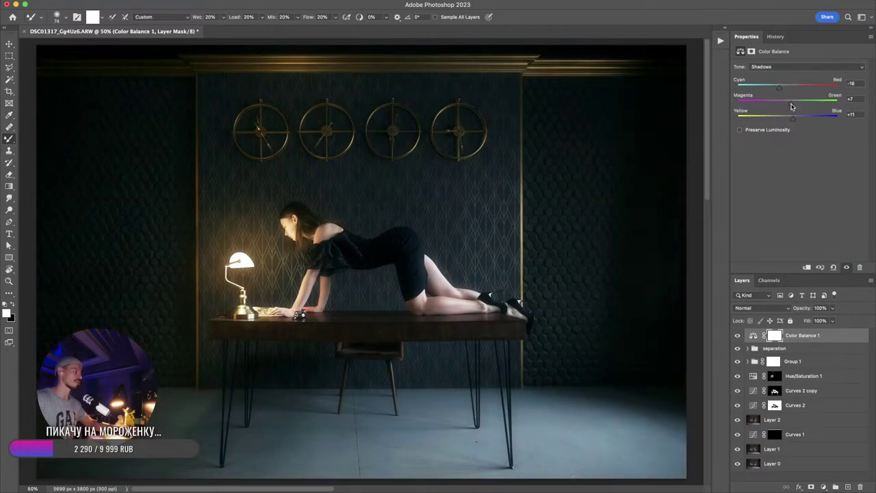
left_click_drag(792, 106, 789, 106)
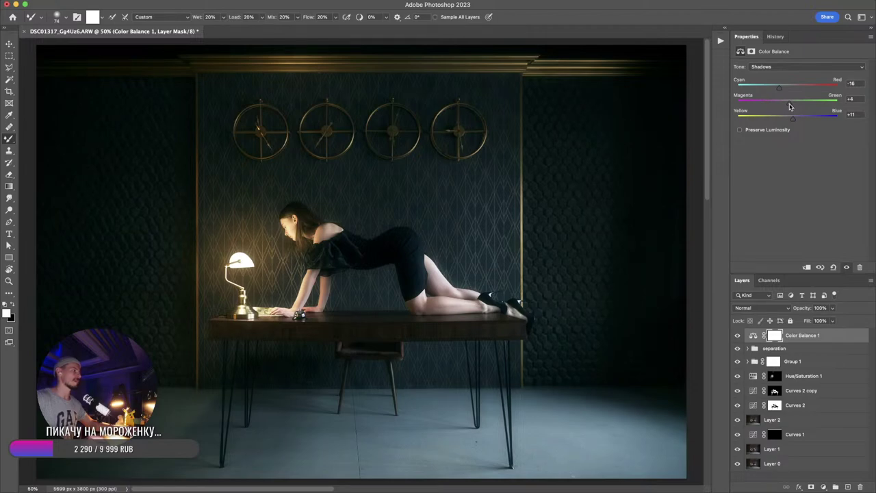
left_click(768, 68)
left_click(772, 84)
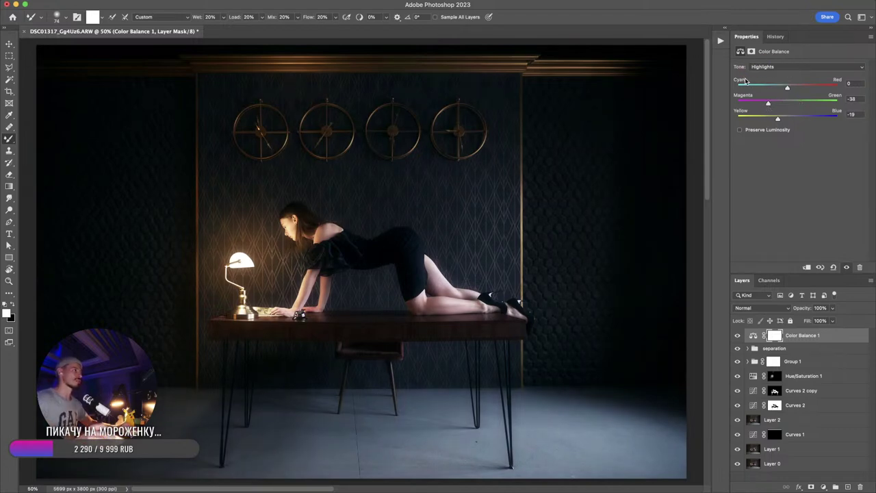
- Set the shadows' Magenta–Green to +16 and the highlights to Cyan–Red +11, Magenta–Green -43 and Yellow–Blue -25
left_click(764, 67)
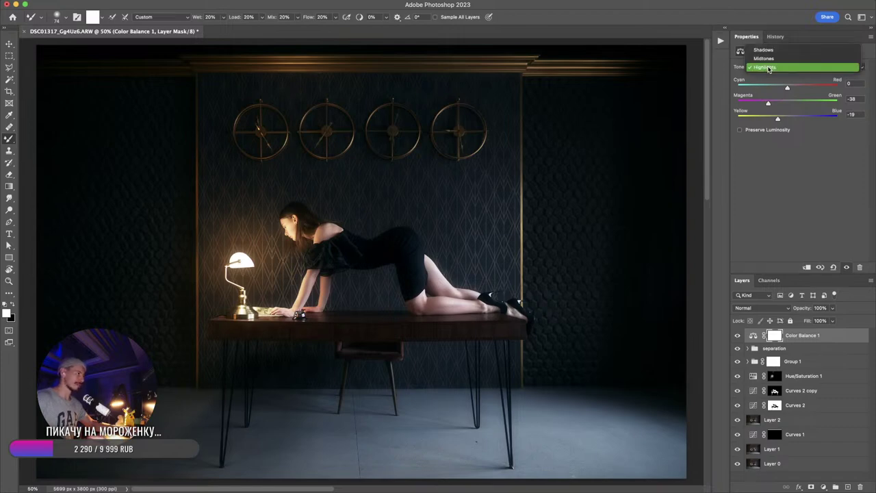
left_click(769, 52)
left_click(771, 67)
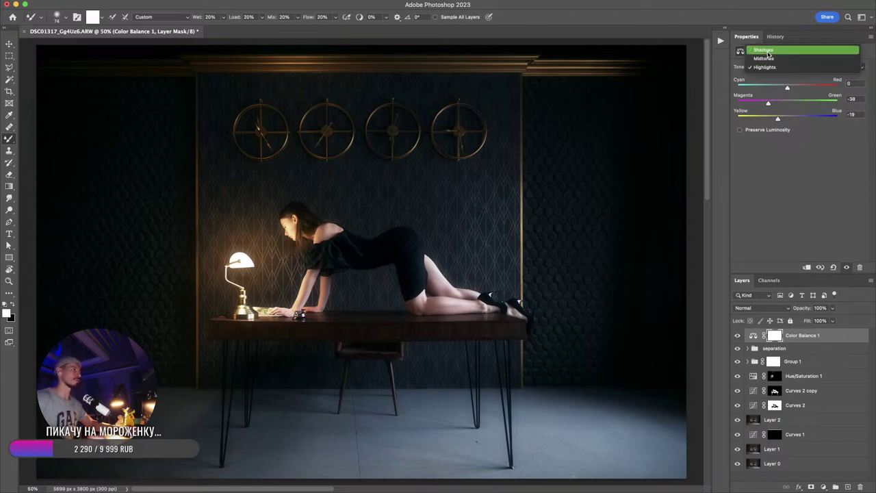
left_click(772, 67)
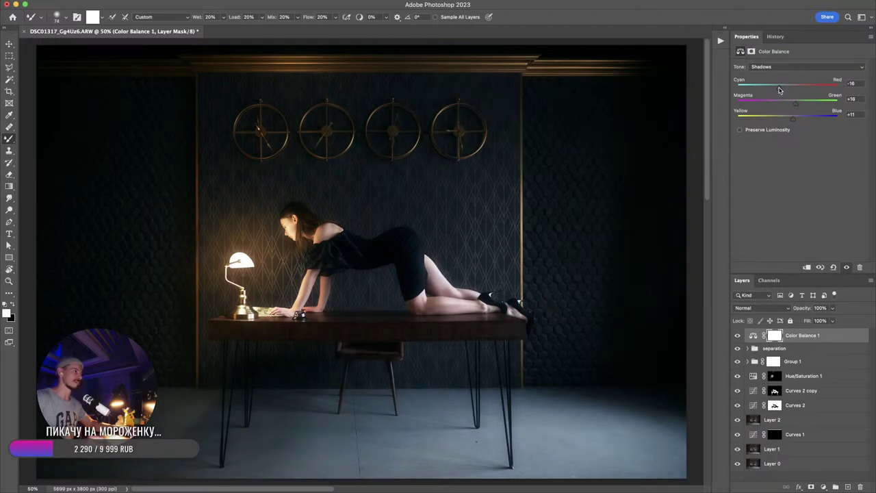
left_click(770, 66)
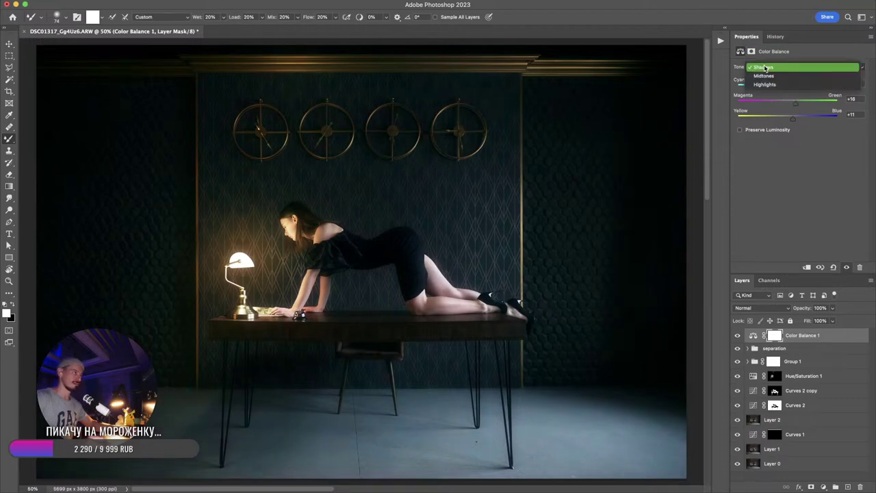
left_click(767, 86)
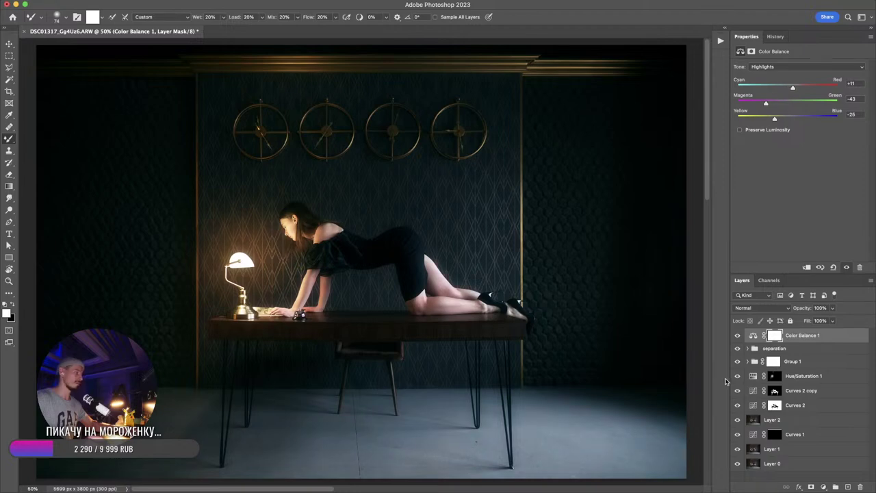
- Compare the image with and without the Color Balance adjustment by toggling its visibility
left_click(739, 336)
left_click(739, 335)
left_click(739, 335)
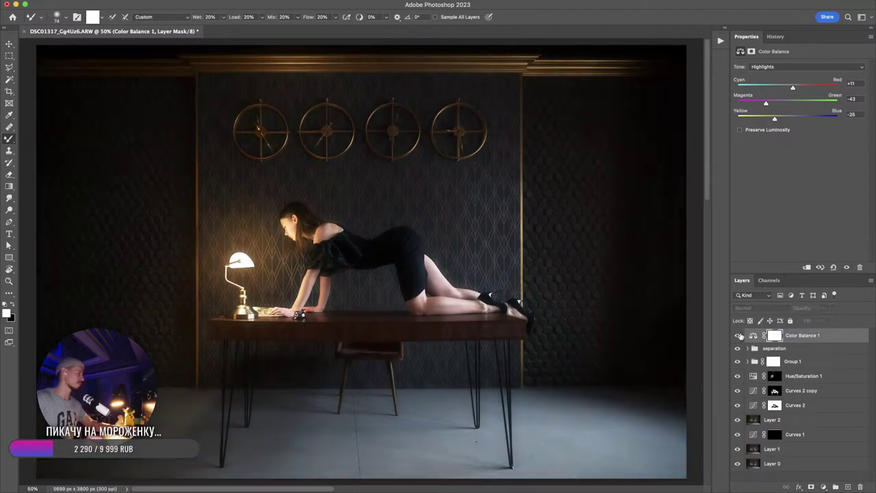
left_click(738, 336)
left_click(739, 336)
left_click(739, 335)
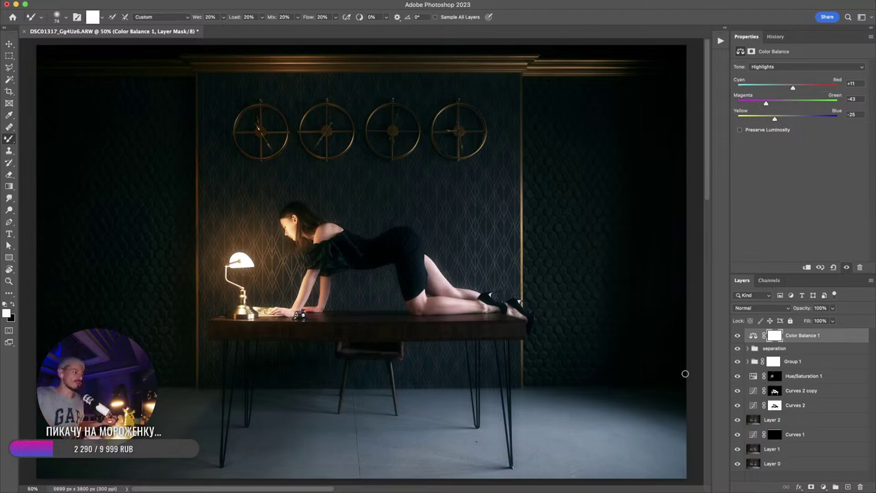
- Hide the Color Balance layer, display the Info readout and place a color sampler on the dark wall beyond the gold trim
left_click(737, 335)
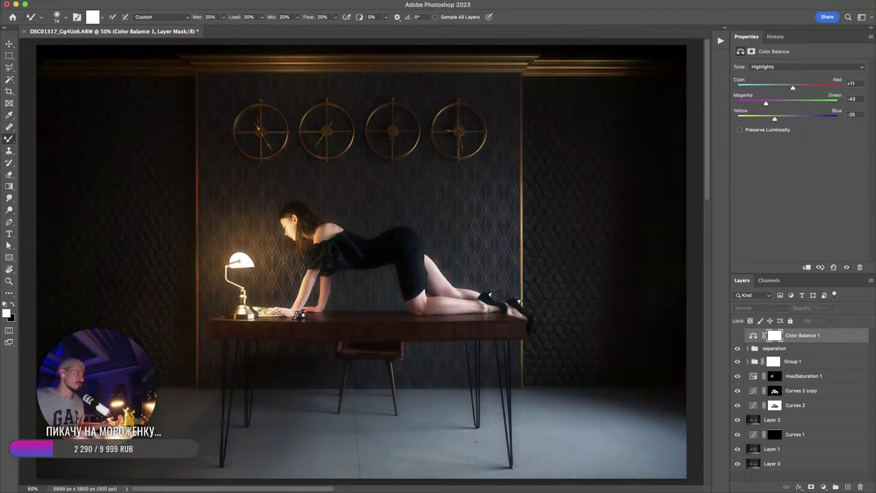
left_click(10, 115)
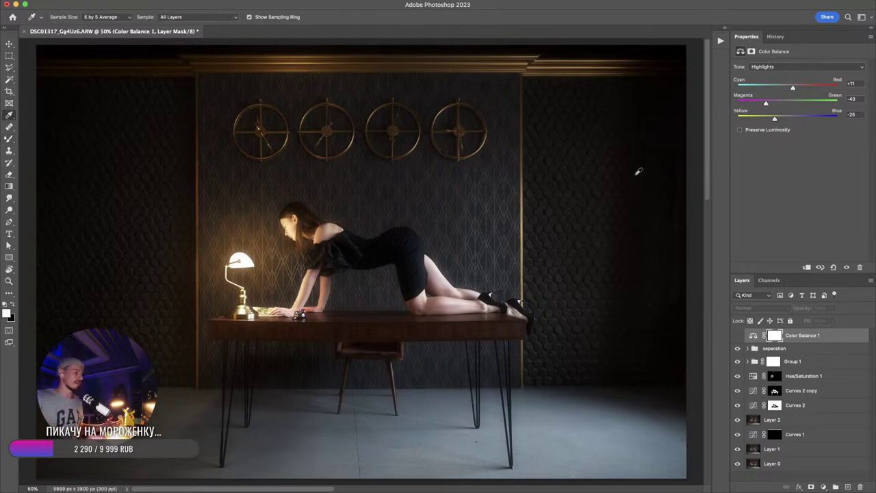
right_click(8, 115)
left_click(31, 113)
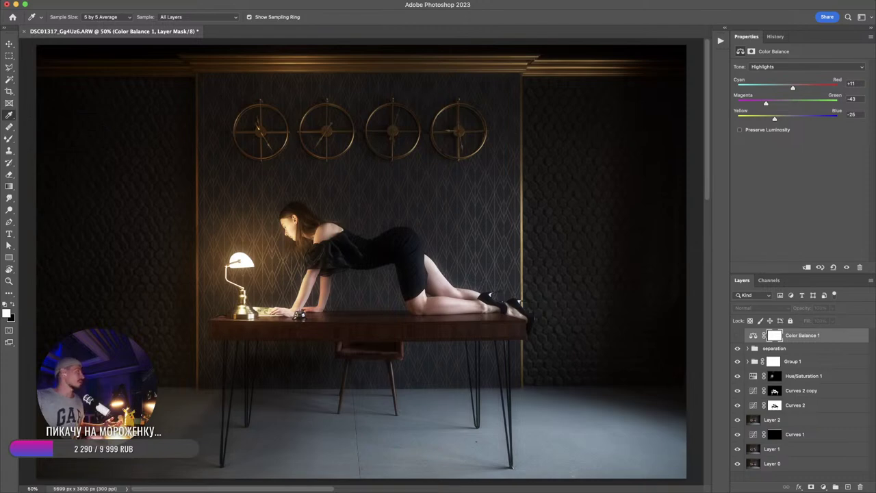
left_click(302, 0)
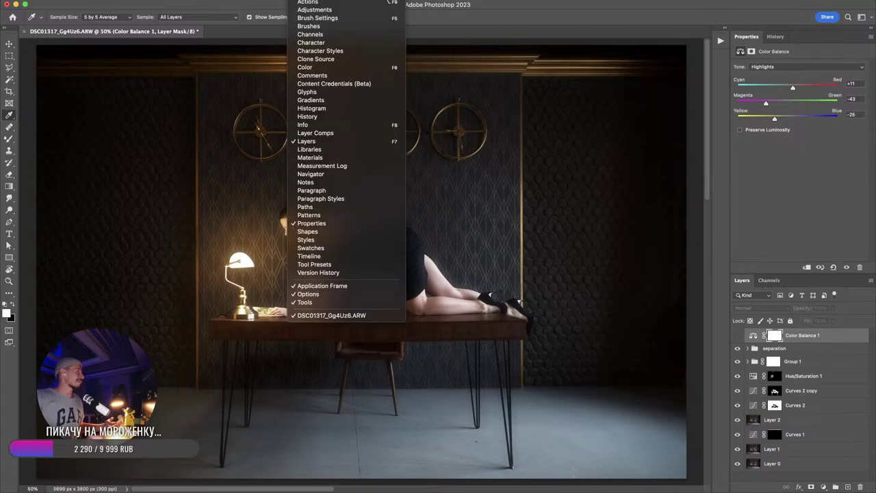
left_click(318, 126)
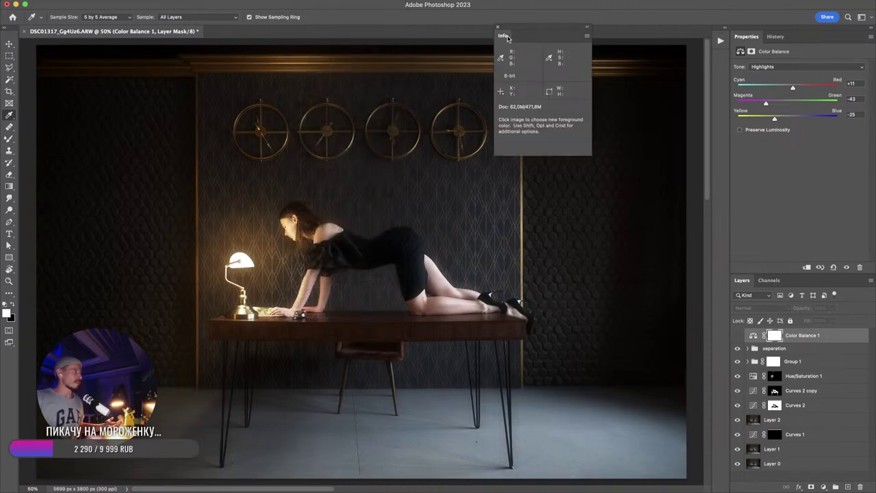
mouse_move(507, 38)
left_mouse_down()
mouse_move(526, 113)
mouse_move(461, 209)
mouse_move(446, 202)
mouse_move(460, 217)
mouse_move(442, 216)
left_mouse_up()
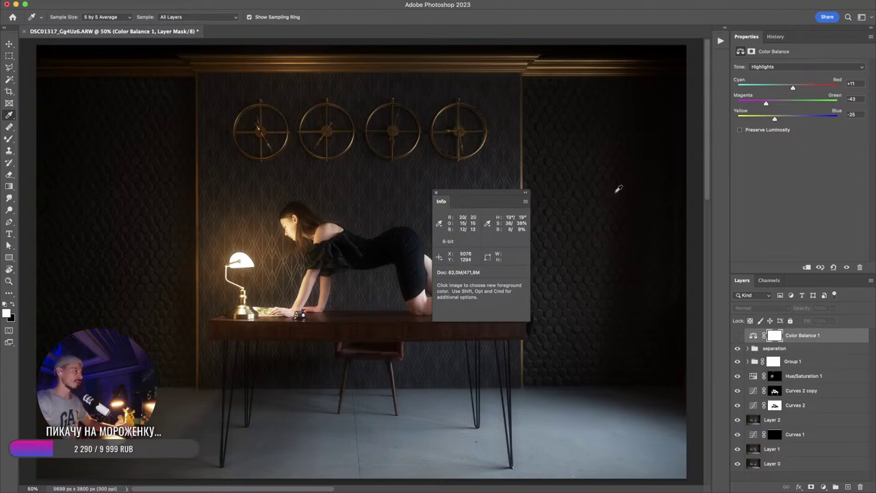
left_click(620, 188, "shift")
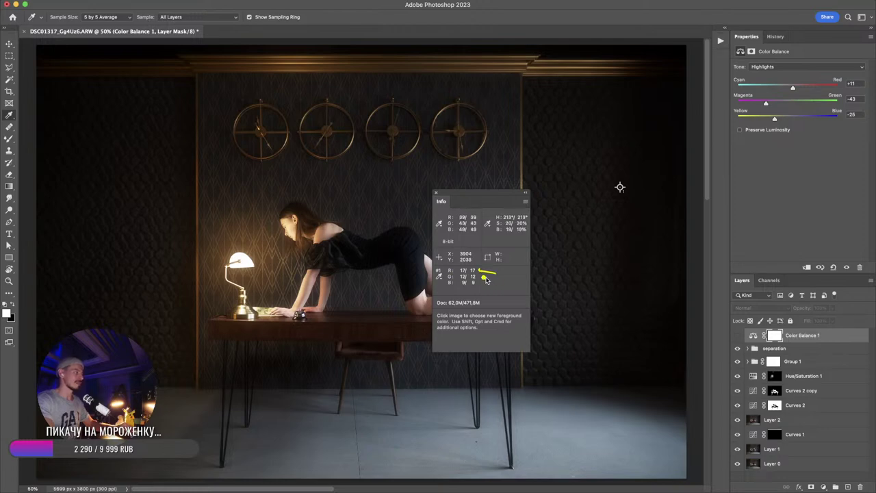
mouse_move(507, 269)
left_mouse_down()
mouse_move(506, 283)
mouse_move(514, 283)
mouse_move(490, 299)
mouse_move(512, 311)
left_mouse_up()
mouse_move(475, 285)
left_mouse_down()
mouse_move(474, 308)
mouse_move(496, 342)
left_mouse_up()
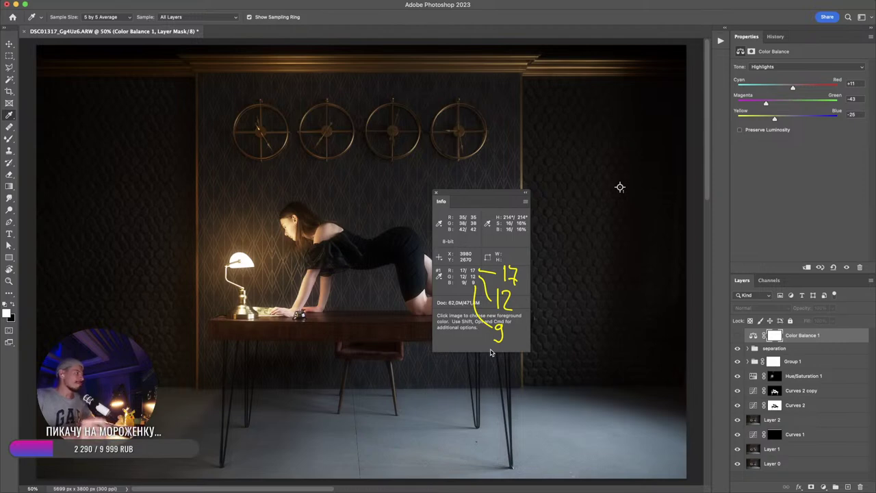
mouse_move(657, 137)
left_mouse_down()
mouse_move(635, 135)
mouse_move(684, 205)
mouse_move(586, 277)
left_mouse_up()
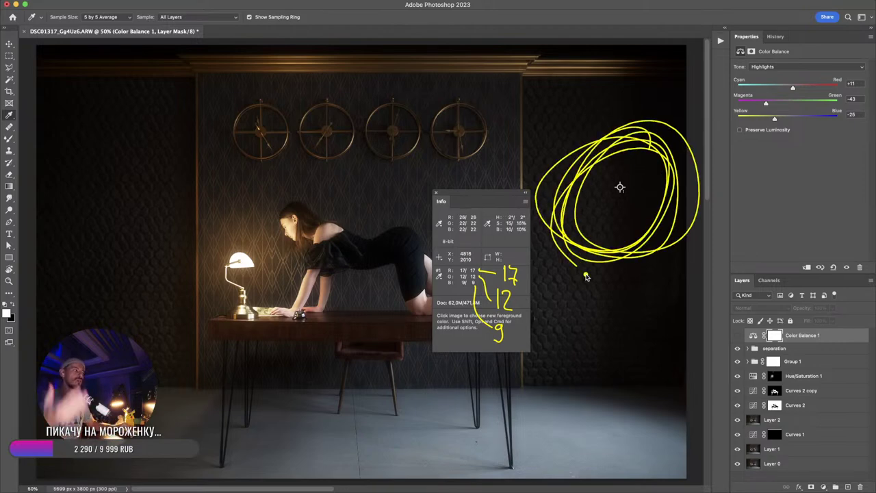
mouse_move(216, 252)
left_mouse_down()
mouse_move(229, 205)
mouse_move(264, 276)
left_mouse_up()
mouse_move(236, 241)
left_mouse_down()
mouse_move(263, 223)
mouse_move(286, 263)
left_mouse_up()
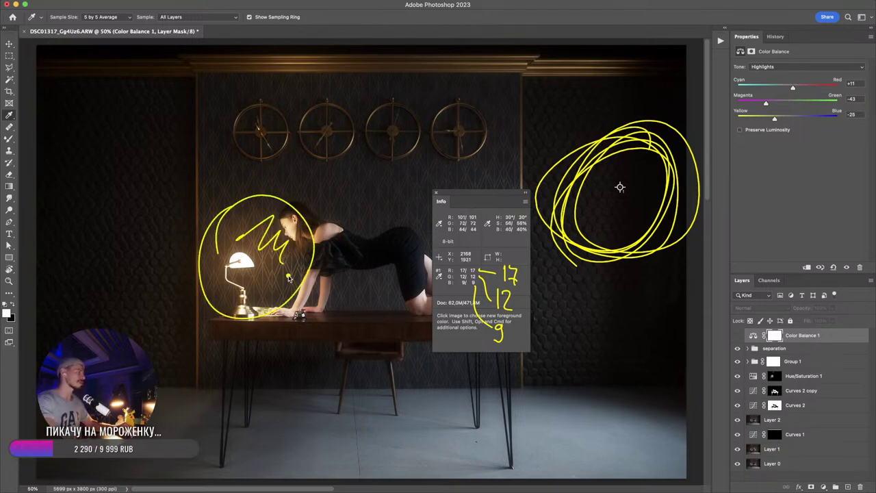
mouse_move(612, 67)
left_mouse_down()
mouse_move(627, 146)
mouse_move(621, 178)
left_mouse_up()
mouse_move(802, 203)
left_mouse_down()
mouse_move(632, 304)
mouse_move(667, 308)
left_mouse_up()
mouse_move(581, 93)
left_mouse_down()
mouse_move(540, 404)
mouse_move(623, 99)
left_mouse_up()
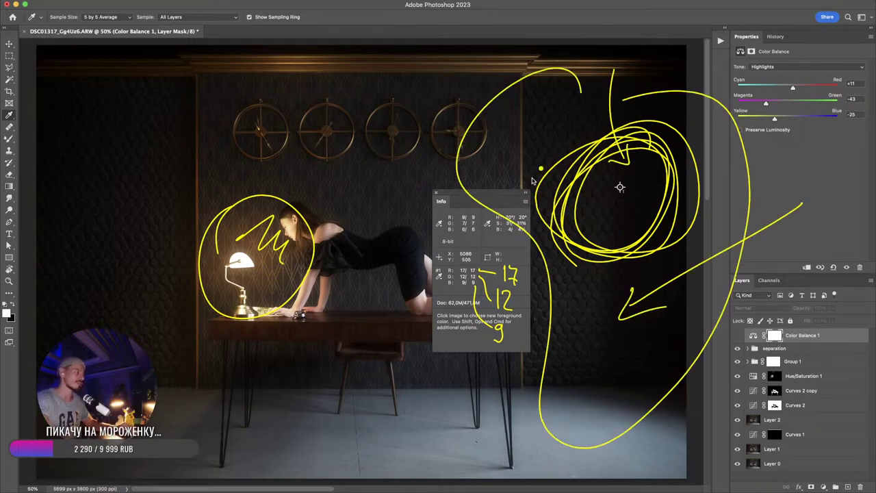
left_click_drag(414, 222, 433, 293)
key("Escape")
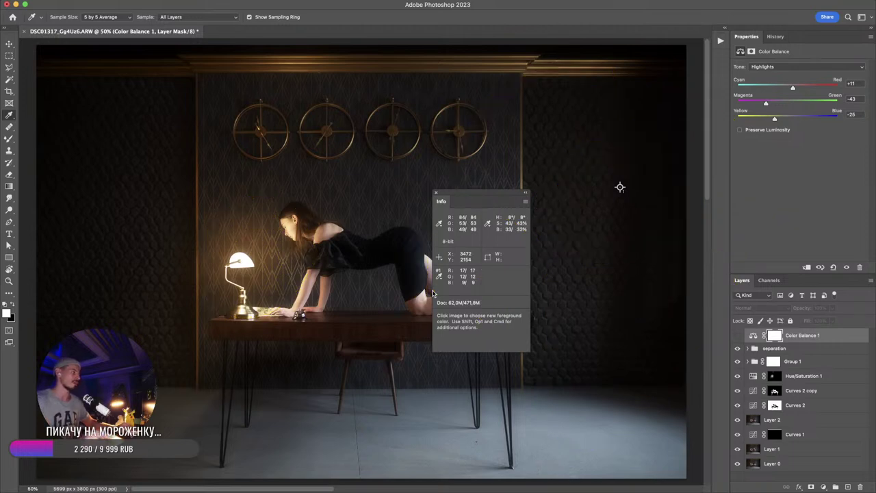
- Show the Color Balance layer again and compare the wall sampler's RGB values before and after the adjustment
left_click(738, 335)
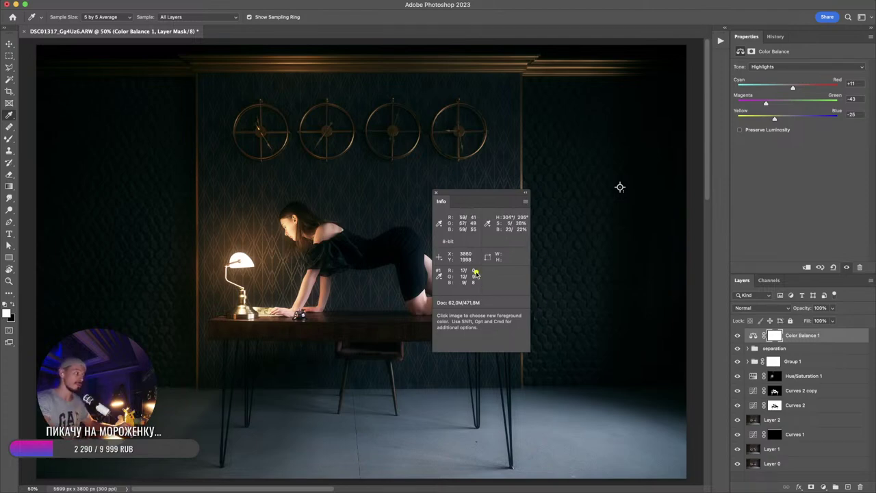
mouse_move(479, 272)
left_mouse_down()
mouse_move(492, 282)
mouse_move(448, 287)
left_mouse_up()
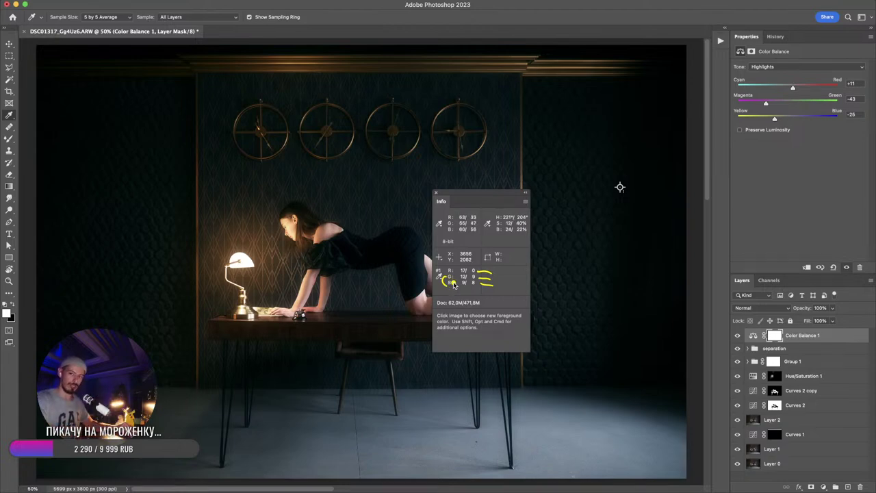
mouse_move(610, 167)
left_mouse_down()
mouse_move(599, 186)
mouse_move(618, 210)
mouse_move(596, 246)
left_mouse_up()
mouse_move(611, 301)
left_mouse_down()
mouse_move(608, 335)
mouse_move(611, 304)
left_mouse_up()
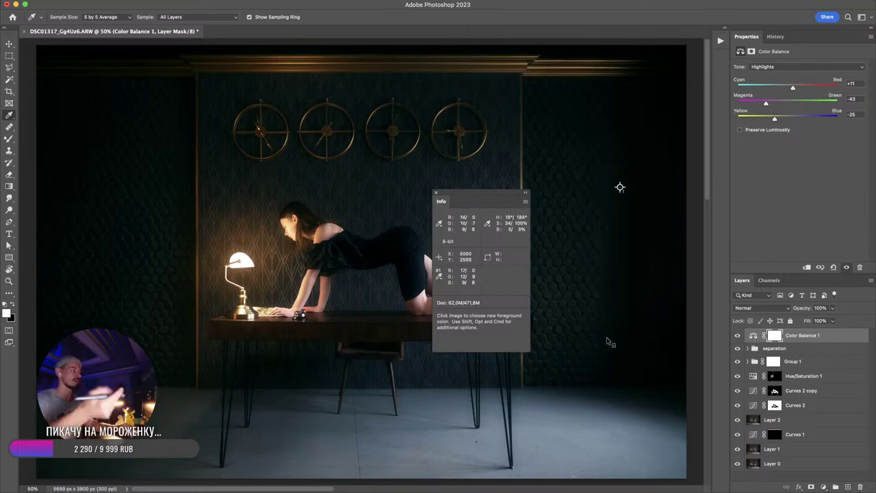
- Remove the color sampler from the dark wall and close the Info readout
left_click(436, 192)
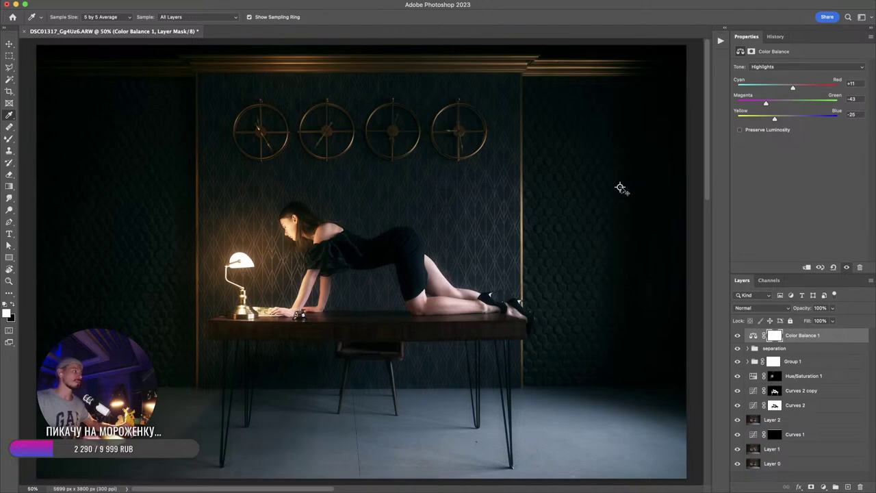
left_click_drag(620, 187, 717, 179)
scroll(250, 280, "left", 10)
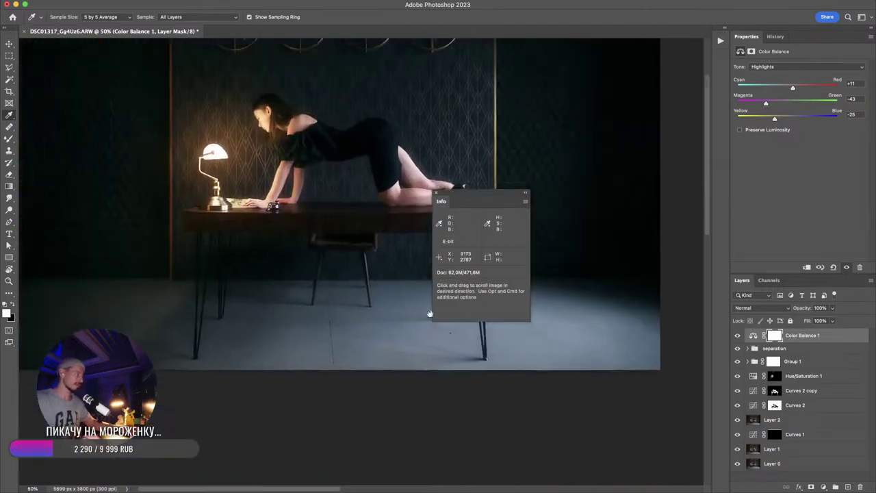
left_click(435, 192)
- View the whole photo and toggle the Color Balance layer to judge the overall color grade
scroll(508, 226, "down", 3)
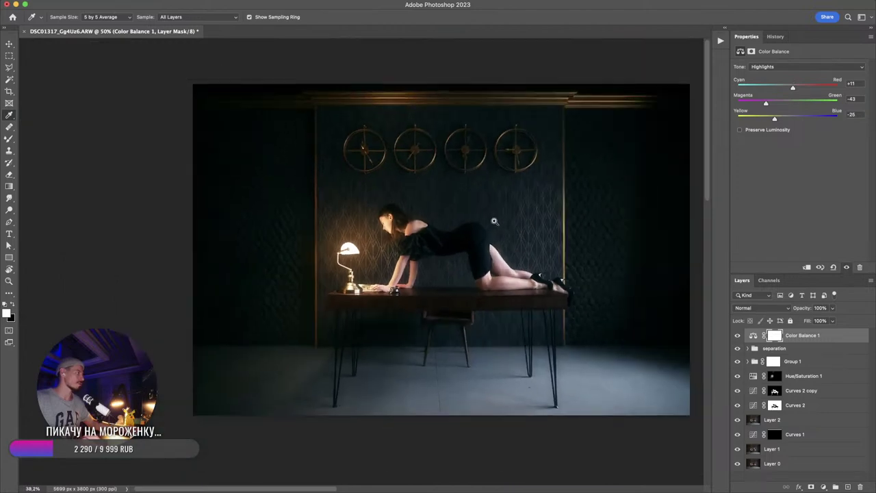
left_click(737, 335)
left_click(738, 335)
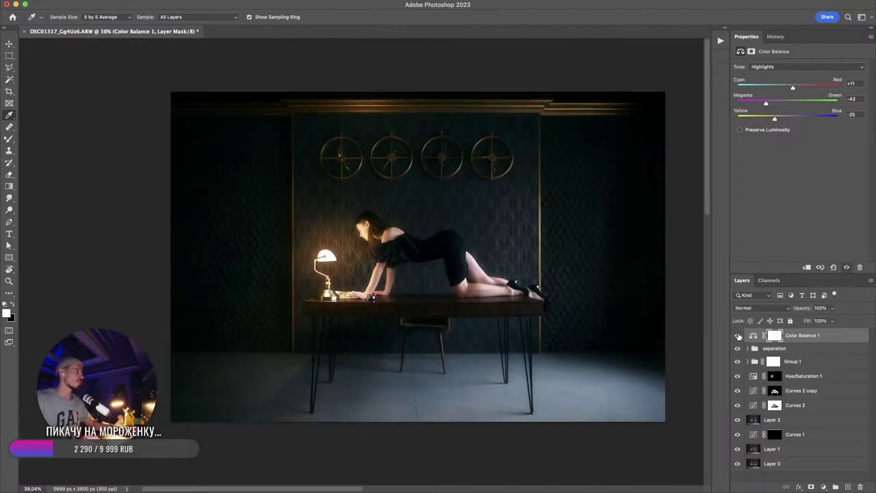
left_click(738, 335)
left_click(738, 336)
left_click(738, 336)
left_click(738, 336)
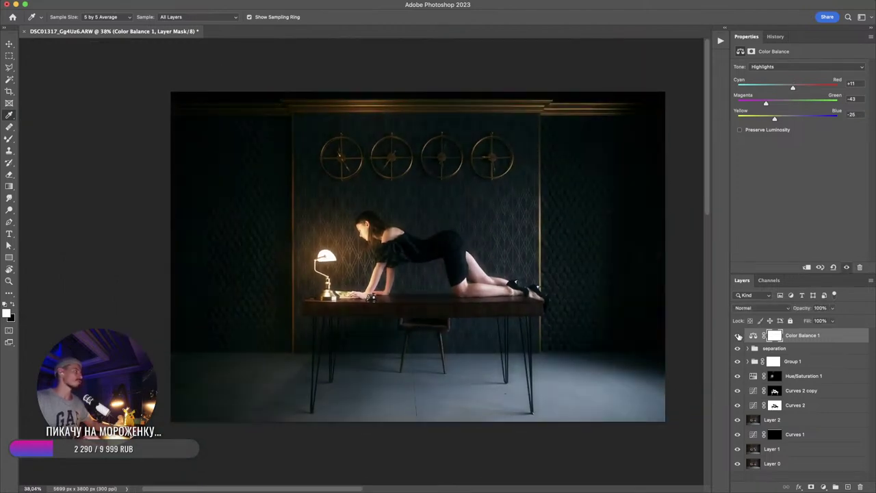
- Switch the Color Balance layer off and on to compare the photo with and without the grade
left_click(737, 336)
left_click(738, 335)
left_click(739, 335)
left_click(738, 335)
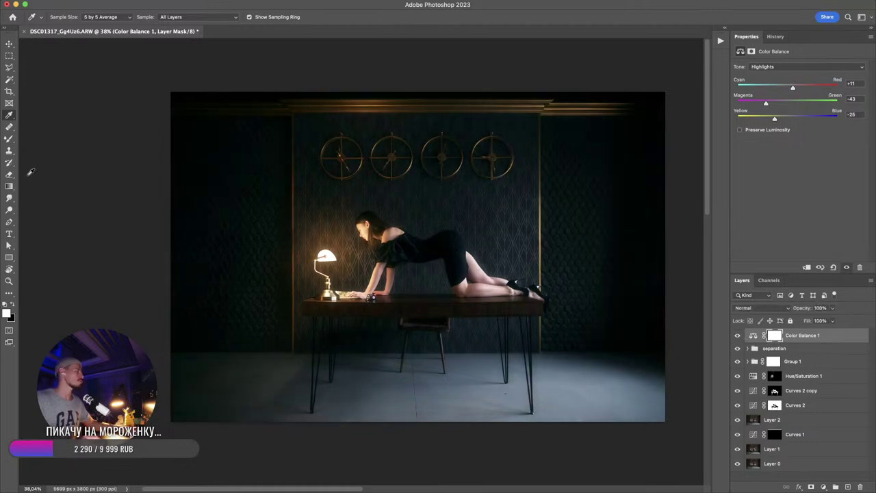
- Paint black on the Color Balance mask around the lamp with a 3273 px soft round brush at 51% opacity
left_click(9, 138)
left_click_drag(355, 267, 363, 267)
right_click(335, 256)
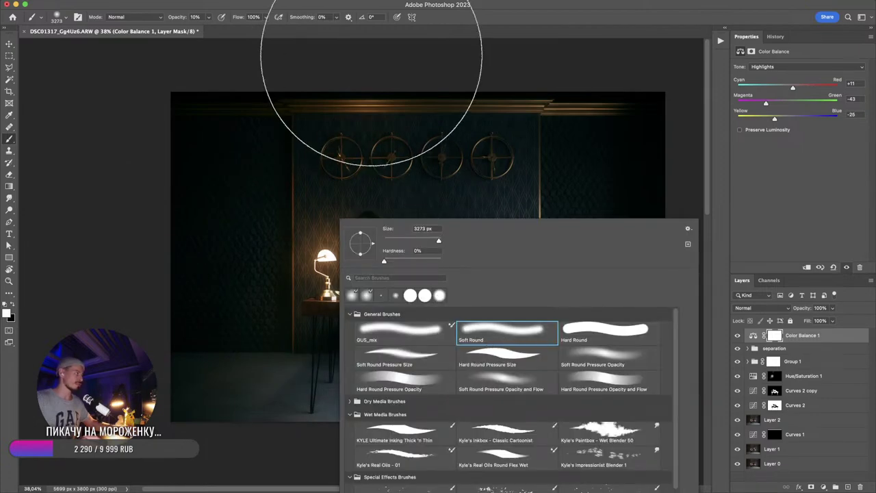
left_click(374, 51)
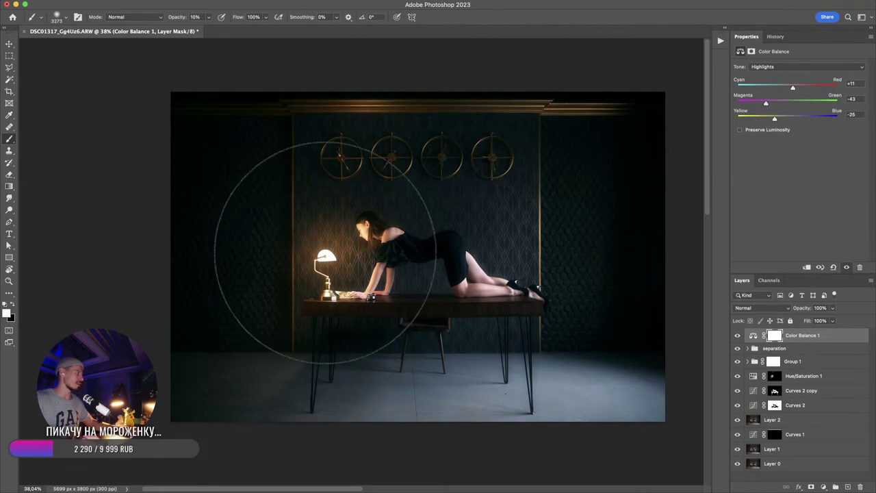
key("x")
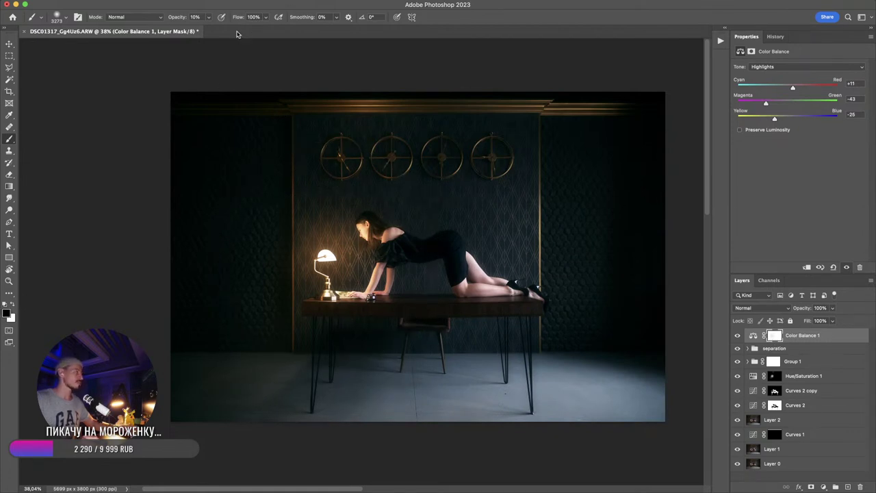
left_click(208, 18)
left_click(225, 28)
left_click(323, 263)
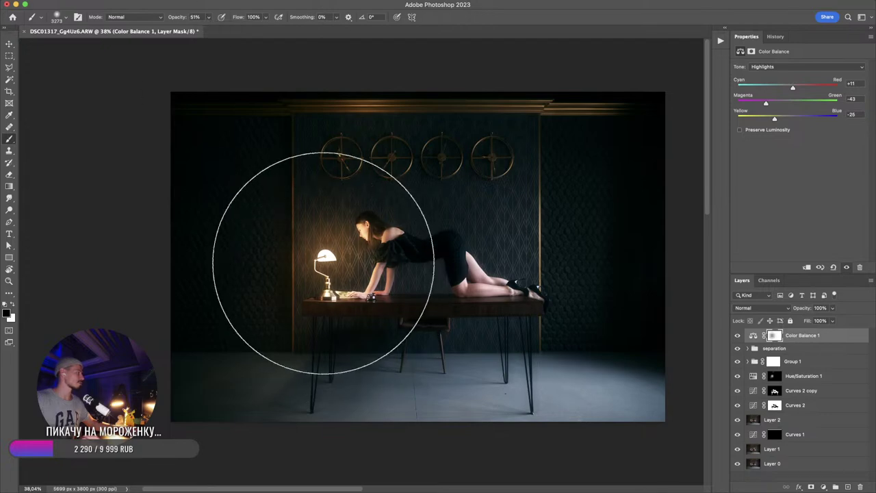
- Toggle the Color Balance layer's visibility to check the masked area around the lamp
left_click(737, 336)
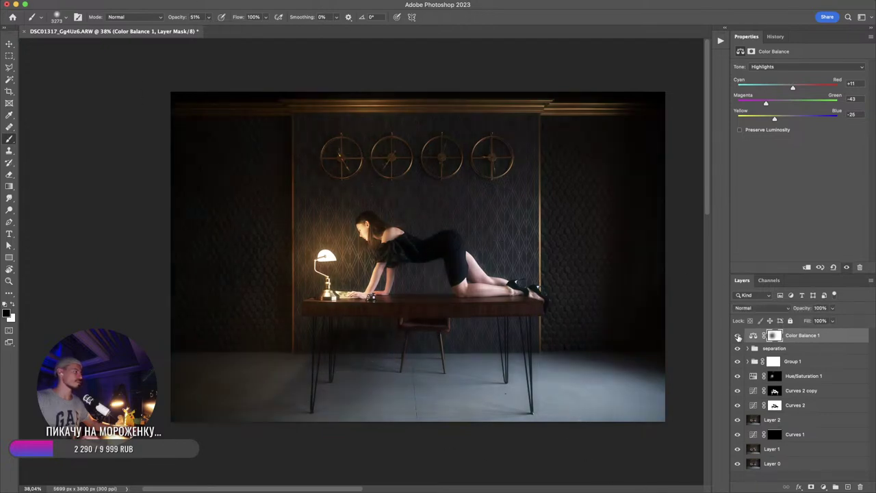
left_click(737, 336)
left_click(738, 336)
left_click(737, 336)
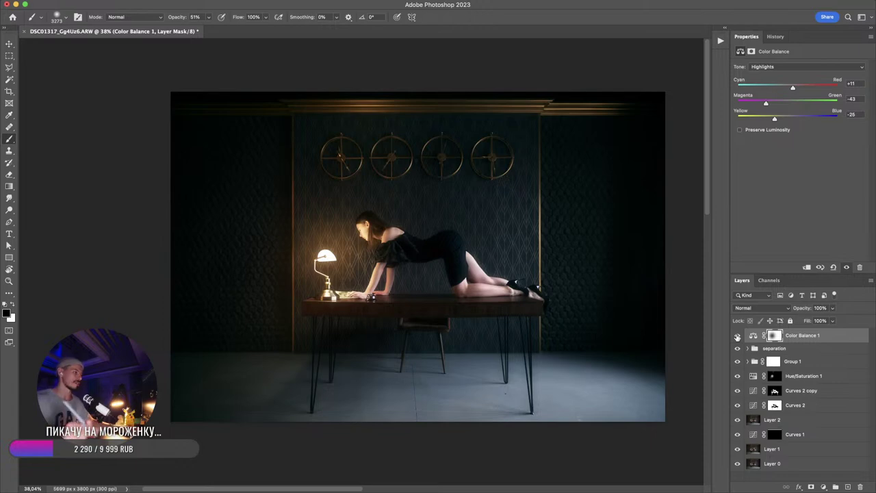
left_click(737, 336)
left_click(738, 336)
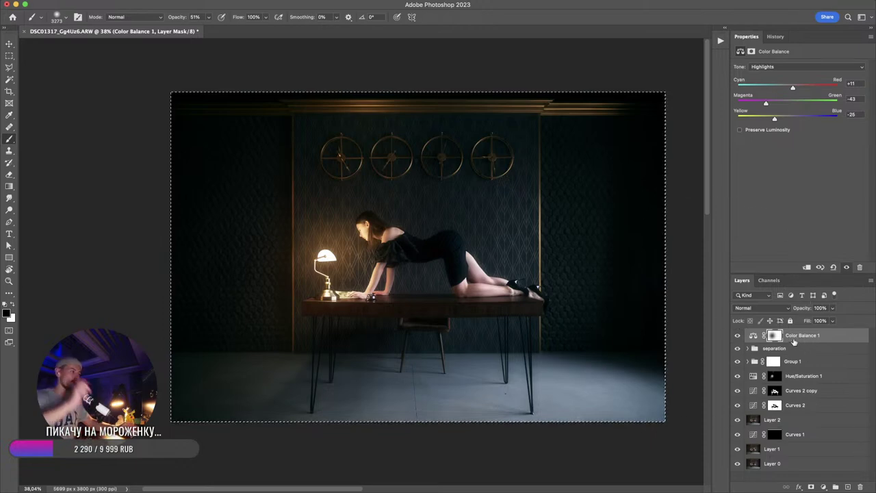
- Stamp all visible layers into a new top layer and resize the image to 2560 px wide
key("super+shift+alt+e")
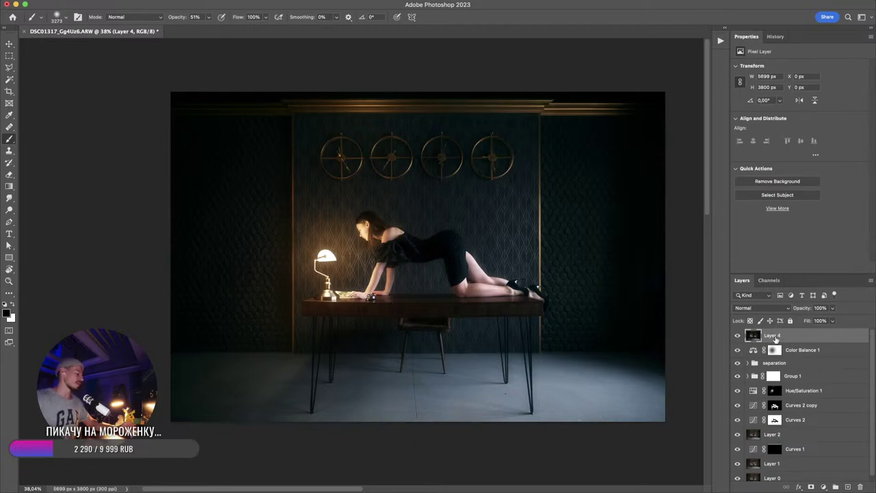
key("super+alt+i")
type("25")
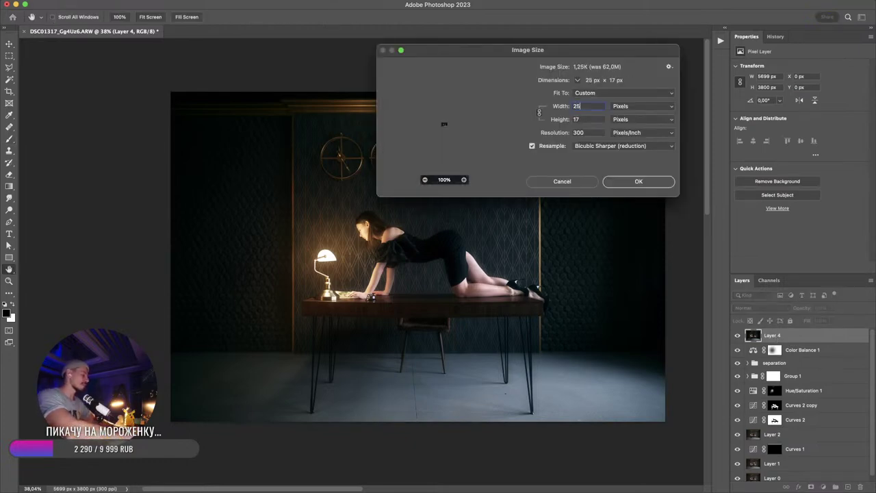
type("60")
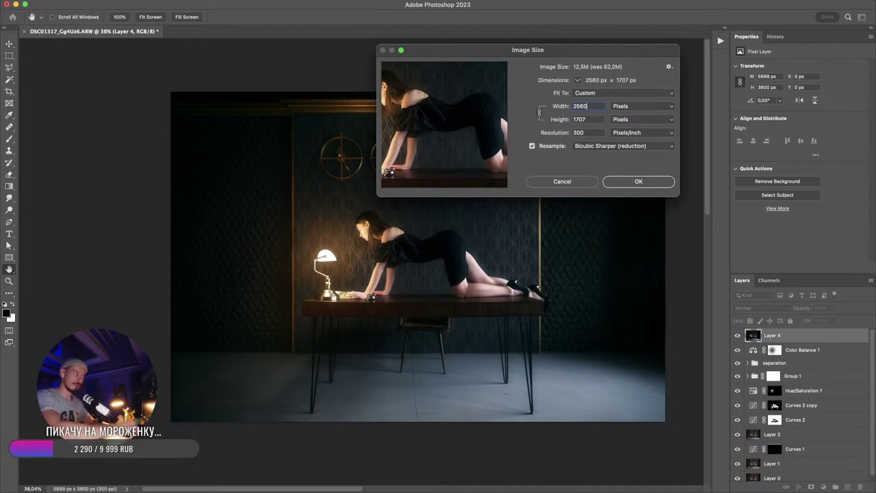
key("Return")
key("b")
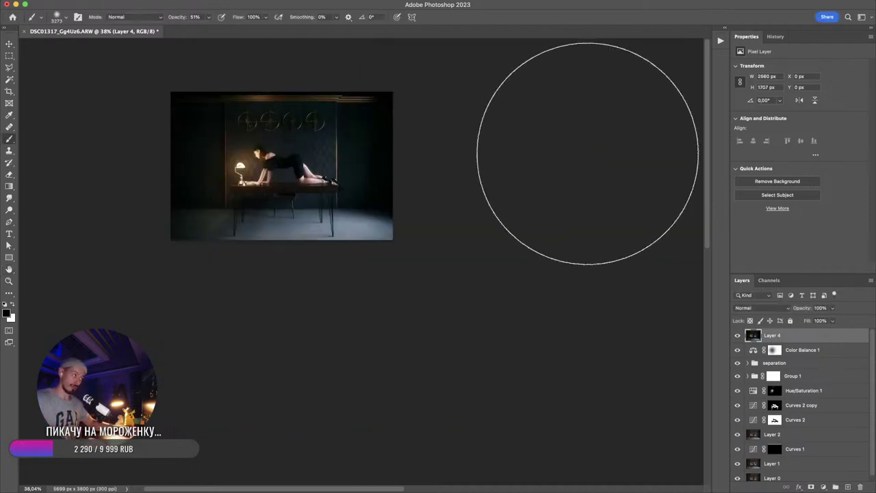
key("super+0")
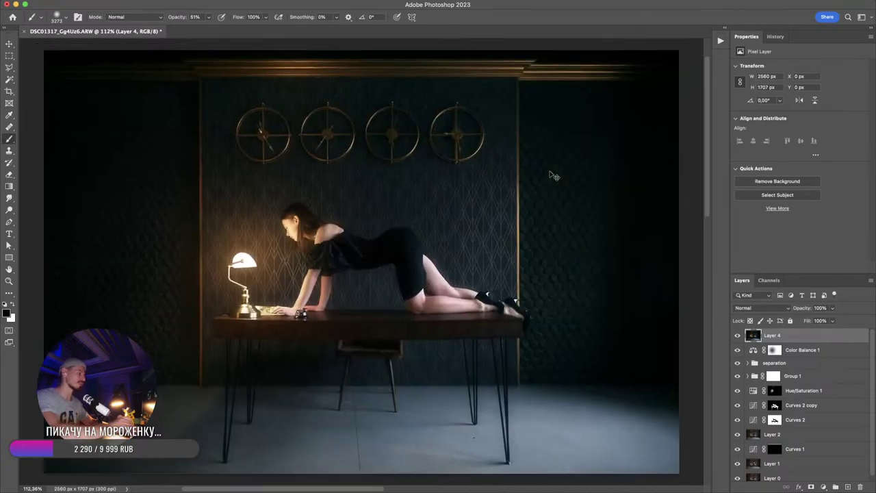
key("super+1")
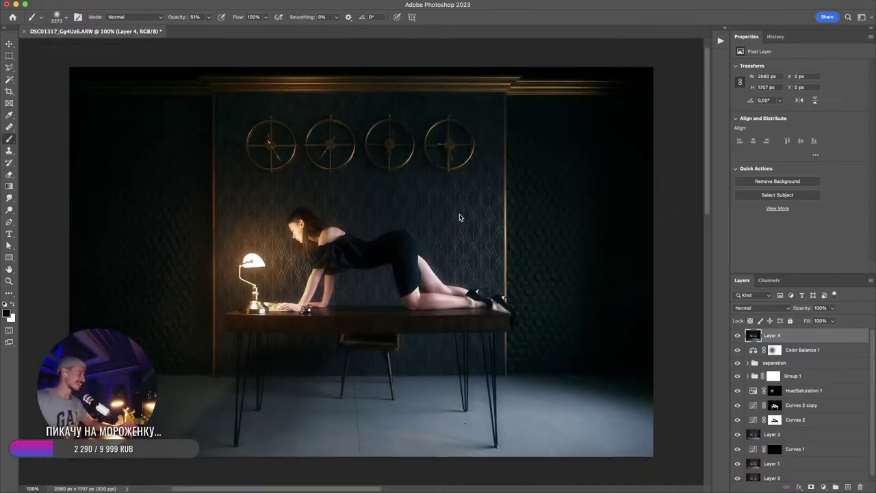
- Apply the Camera Raw filter to the merged layer with Sharpening 31 and Grain 13
key("shift+super+a")
left_click_drag(470, 0, 473, 47)
key("super+3")
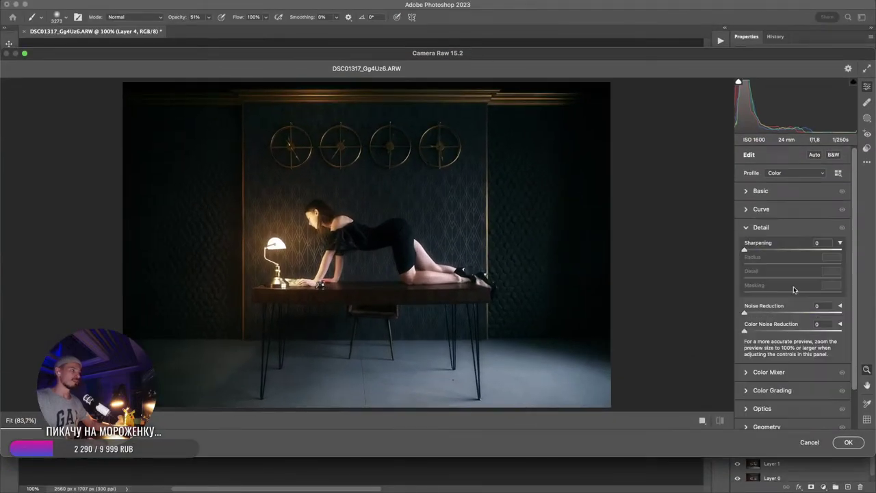
left_click_drag(744, 249, 765, 250)
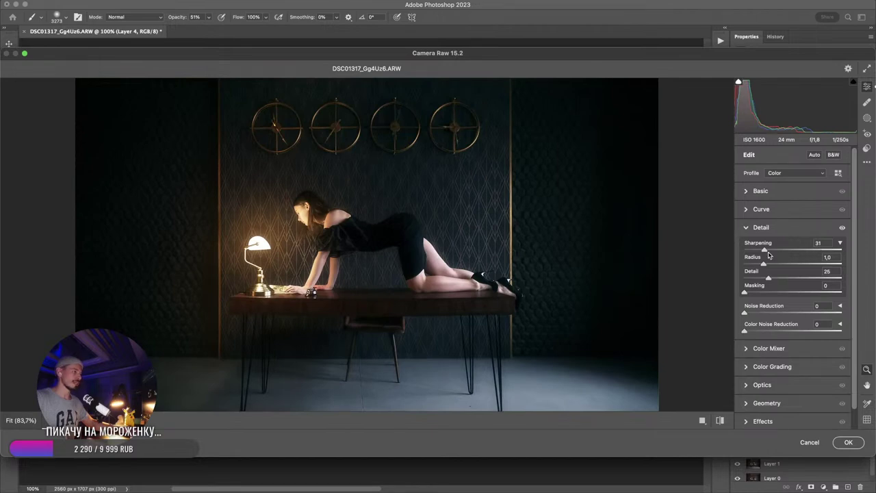
key("super+8")
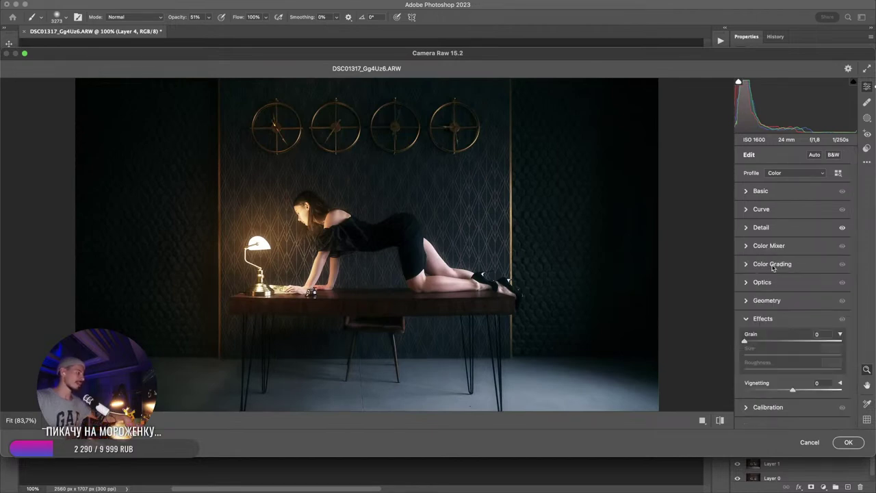
left_click_drag(746, 341, 752, 342)
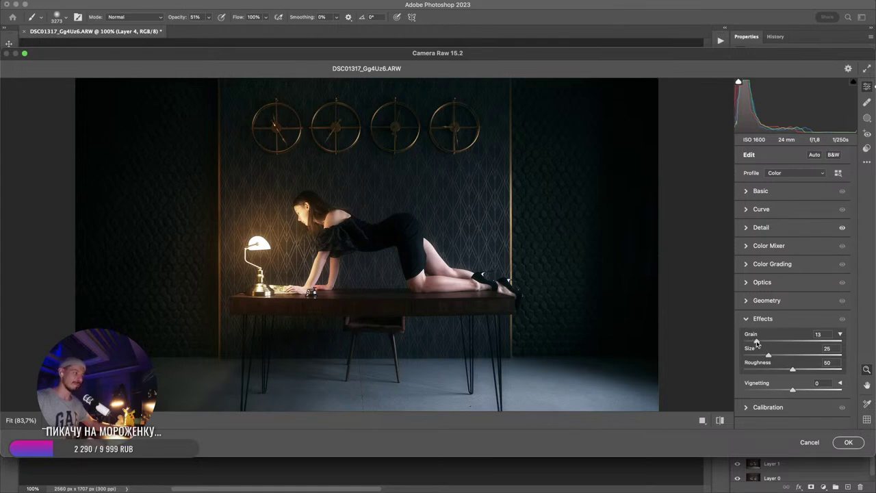
left_click(849, 443)
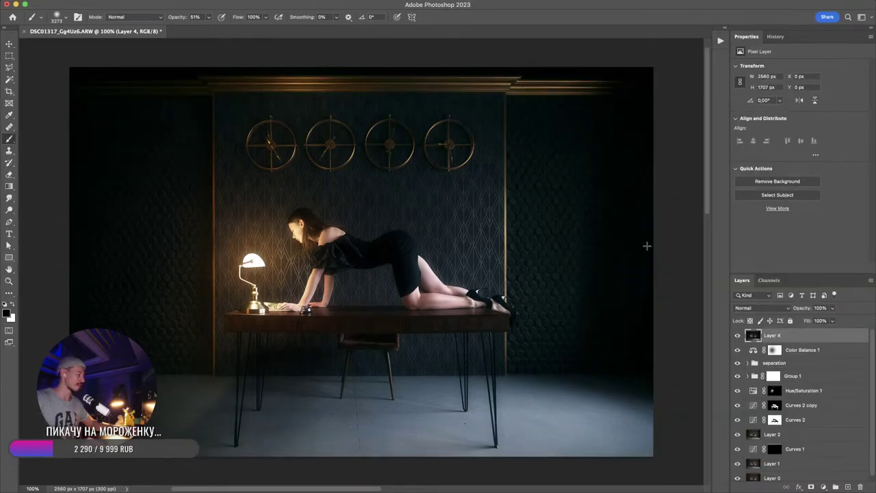
- Save the layered image to the Desktop in Photoshop format as DSC01317_Gg4Uz6.psd
key("super+shift+s")
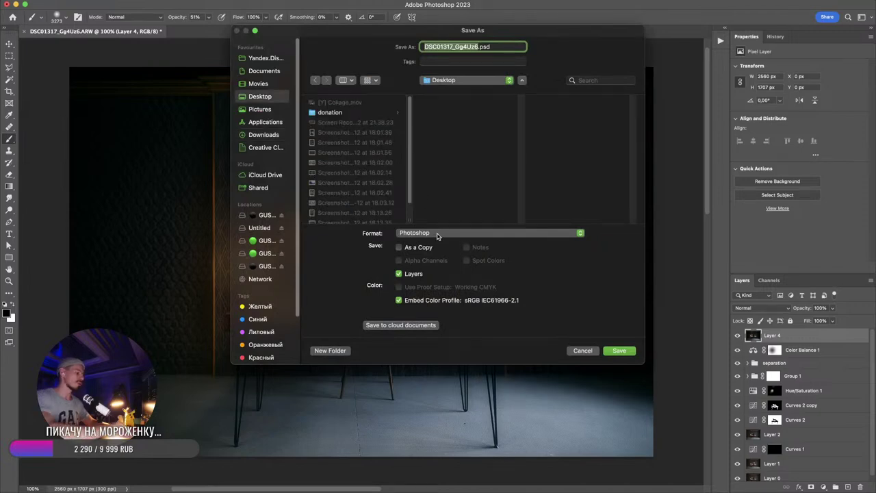
key("Return")
key("Return")
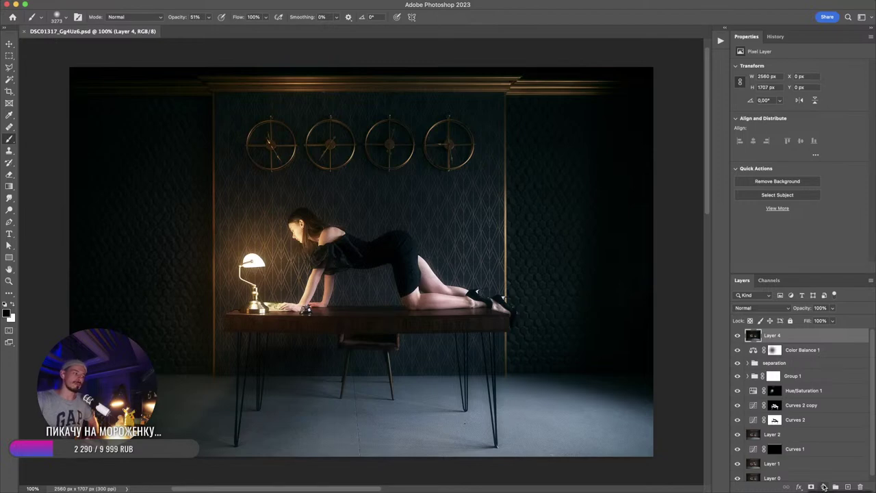
- Add a Selective Color adjustment layer and set the Reds to Cyan -85, Magenta -14 and Black +21
left_click(823, 485)
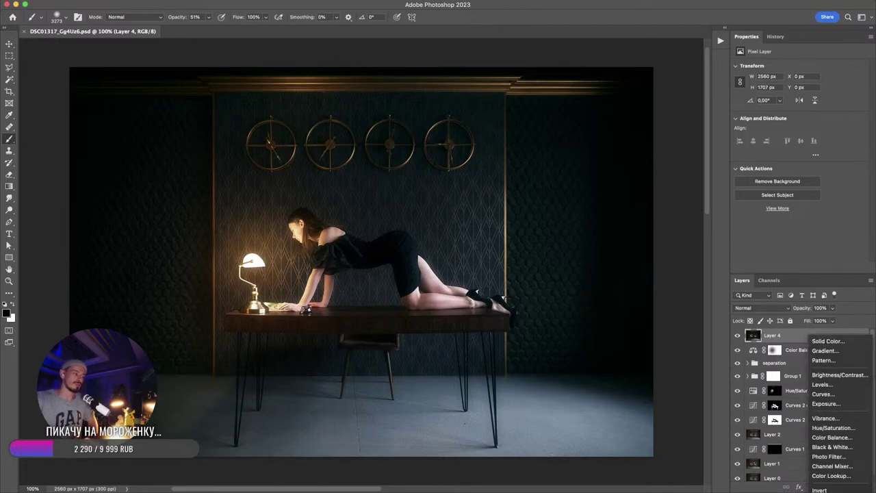
left_click(832, 492)
left_click(762, 77)
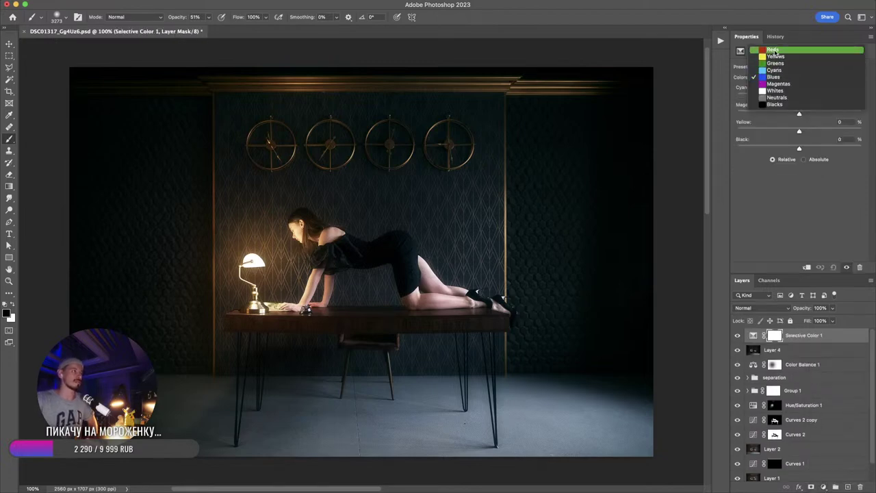
left_click(770, 54)
left_click_drag(785, 96, 740, 97)
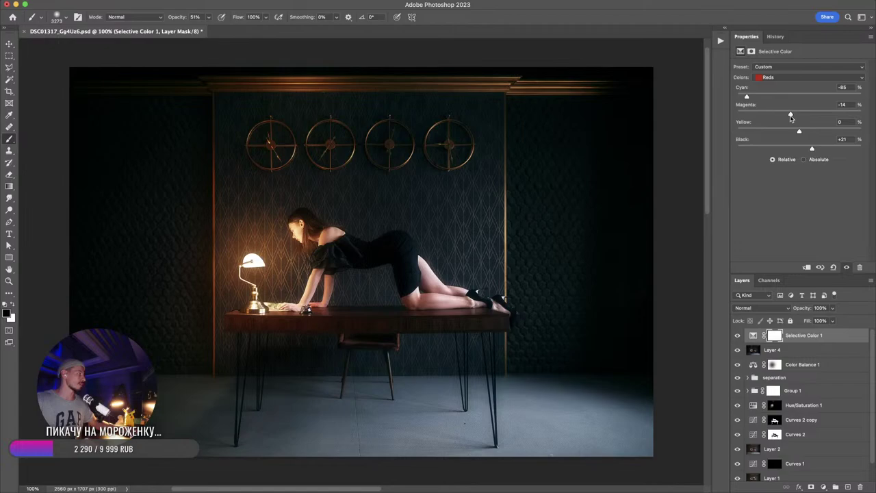
- Zoom in on the woman's face and read the skin's color values with the Eyedropper and the Info readout
scroll(305, 229, "up", 10)
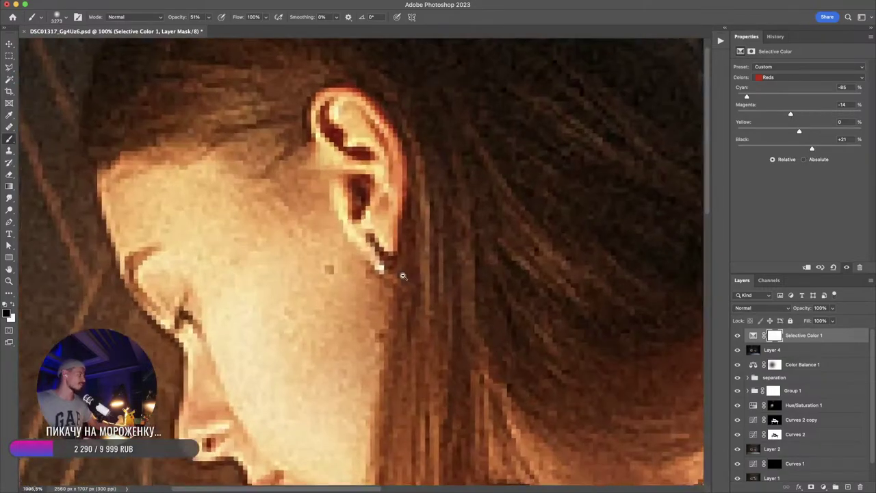
left_click(10, 80)
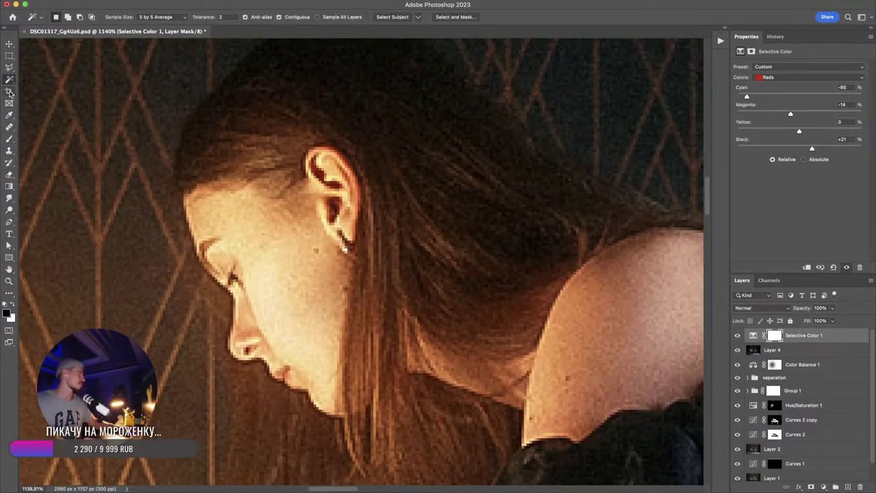
left_click(302, 2)
left_click(308, 126)
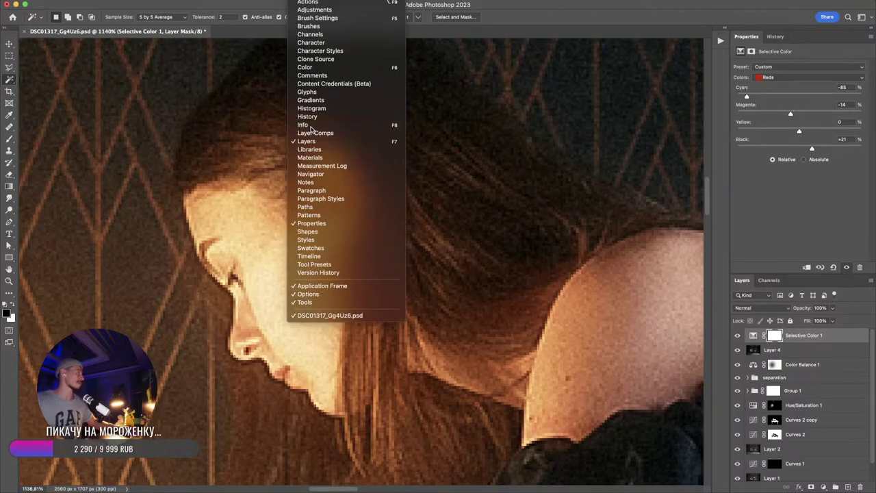
left_click(9, 115)
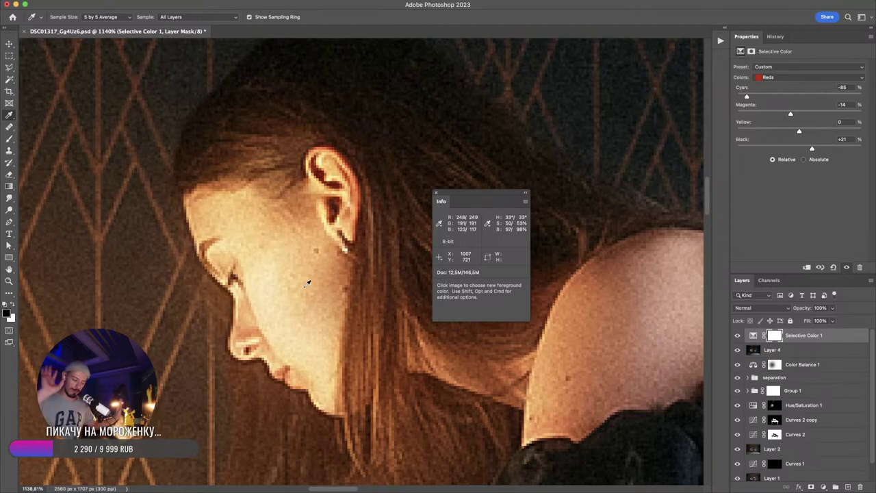
key("super+minus")
key("super+minus")
key("super+minus")
key("super+minus")
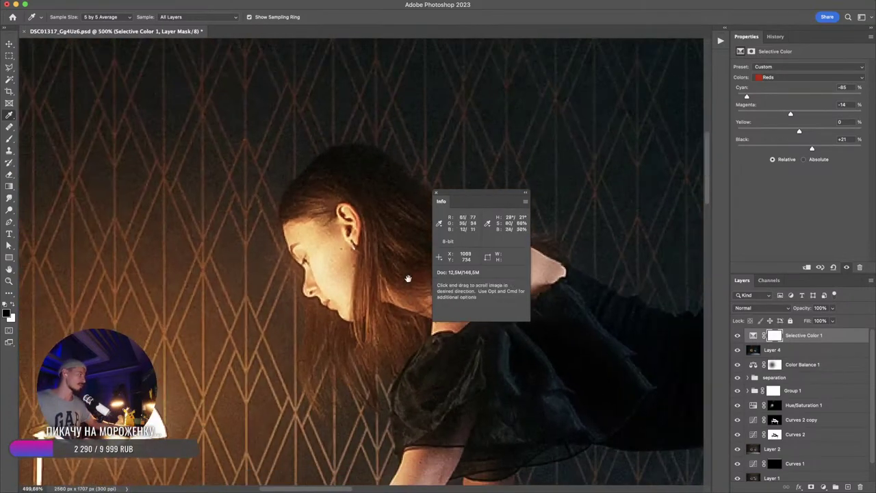
left_click(436, 194)
- Check the color values of the skin on the legs in the Info readout, close it and view the whole photo
scroll(381, 289, "down", 15)
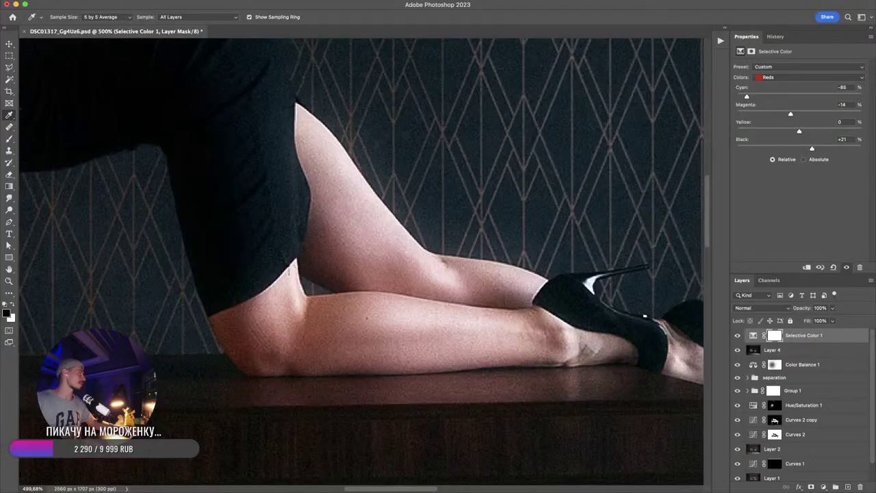
left_click(304, 1)
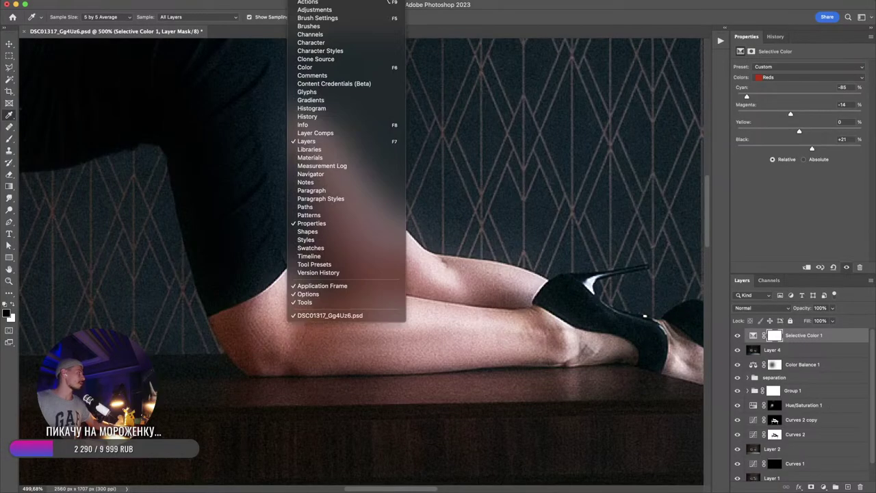
left_click(303, 125)
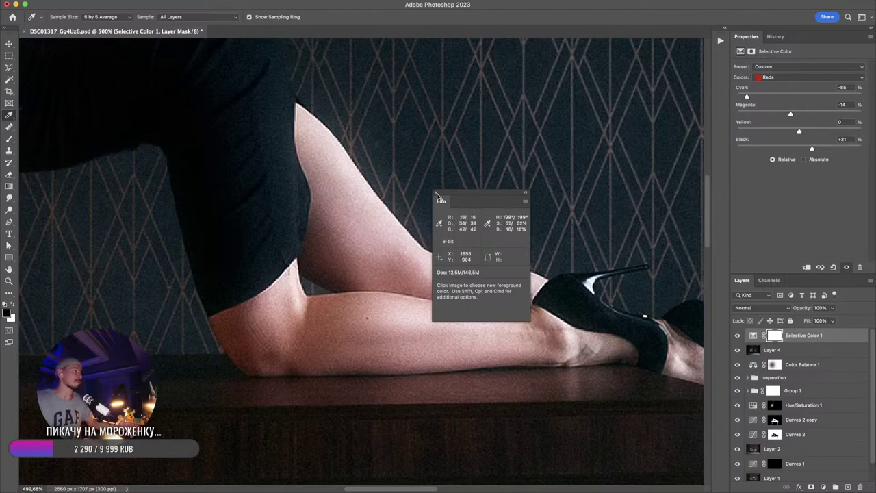
left_click(437, 194)
key("super+0")
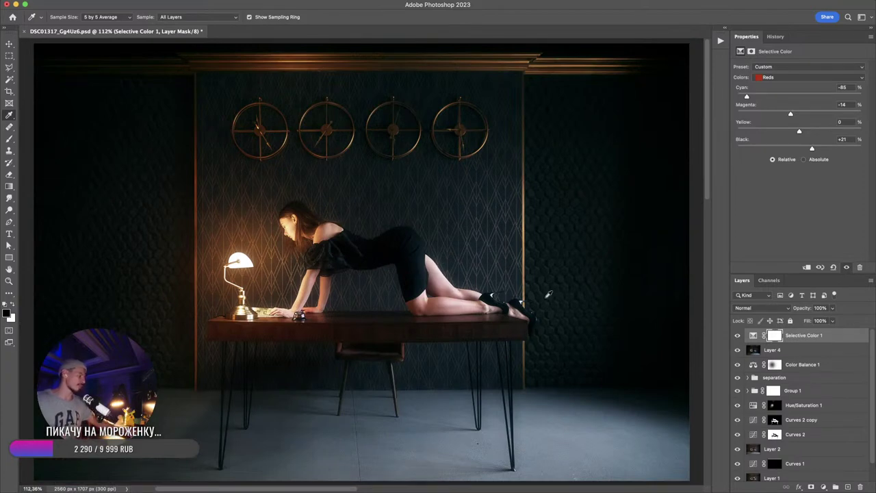
- Add an Overlay dodge&burn layer and lighten the black dress over the hips with a 60 px brush, Midtones, 30% exposure
key("F3")
mouse_move(482, 262)
left_mouse_down()
mouse_move(423, 262)
mouse_move(500, 254)
left_mouse_up()
left_click_drag(401, 256, 349, 253)
key("1")
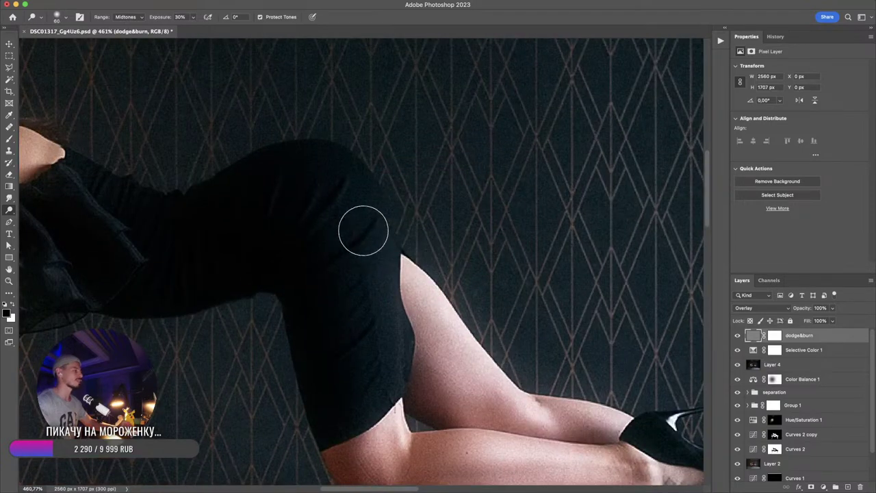
mouse_move(383, 289)
left_mouse_down()
mouse_move(379, 305)
mouse_move(354, 187)
left_mouse_up()
key("3")
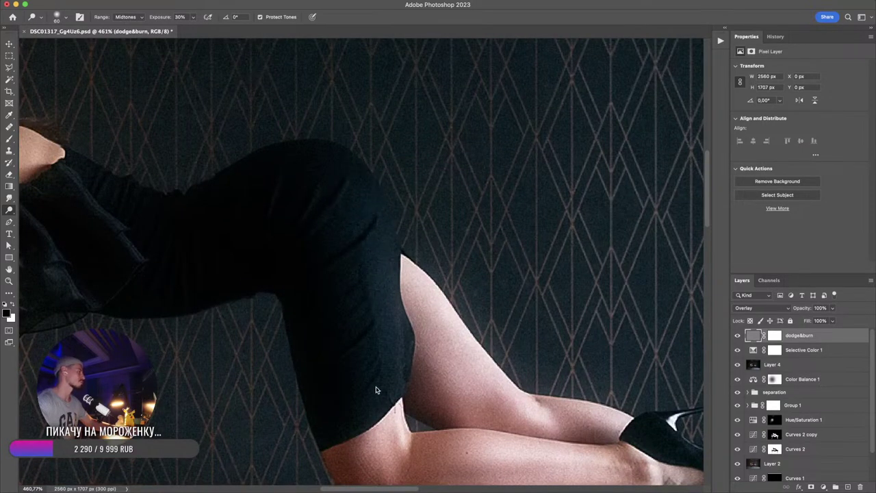
mouse_move(379, 389)
left_mouse_down()
mouse_move(375, 409)
mouse_move(350, 191)
left_mouse_up()
left_click_drag(337, 237, 474, 279)
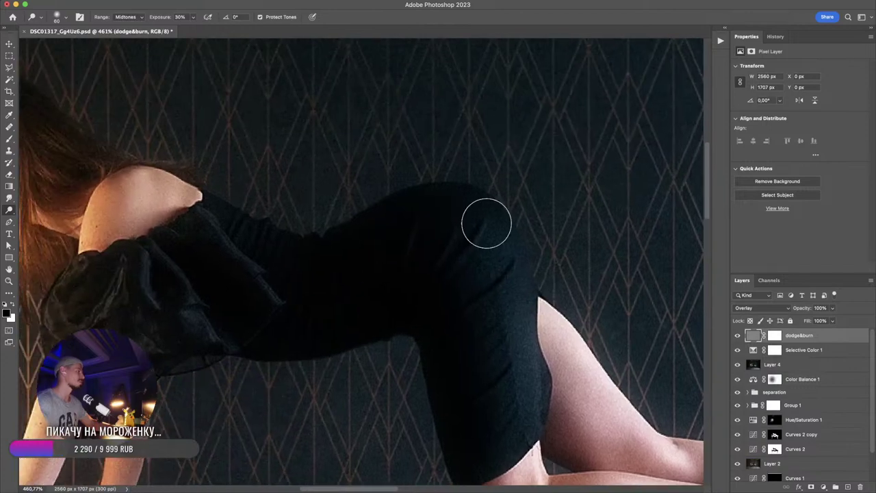
mouse_move(495, 215)
left_mouse_down()
mouse_move(477, 260)
mouse_move(484, 211)
left_mouse_up()
left_click_drag(401, 276, 483, 257)
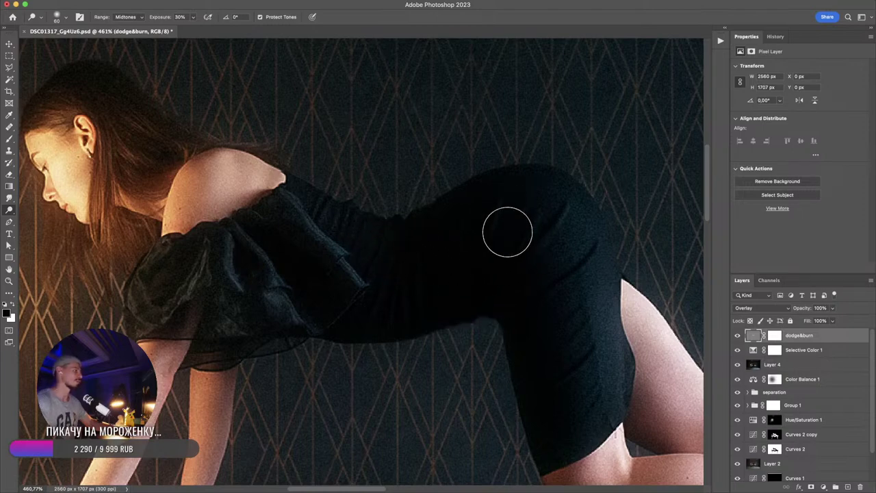
- Refine the light on the dress's folds with a 25 px dodge brush and save the document
key("bracketleft")
key("bracketleft")
key("bracketleft")
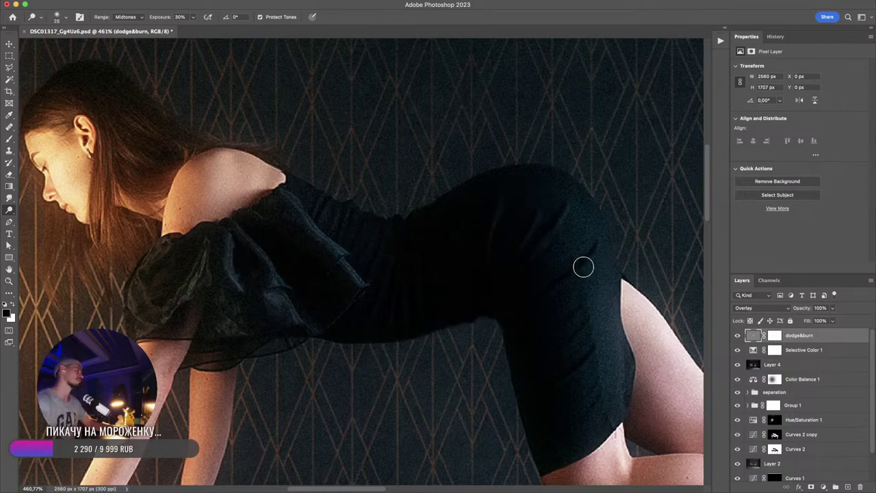
left_click_drag(589, 350, 567, 397)
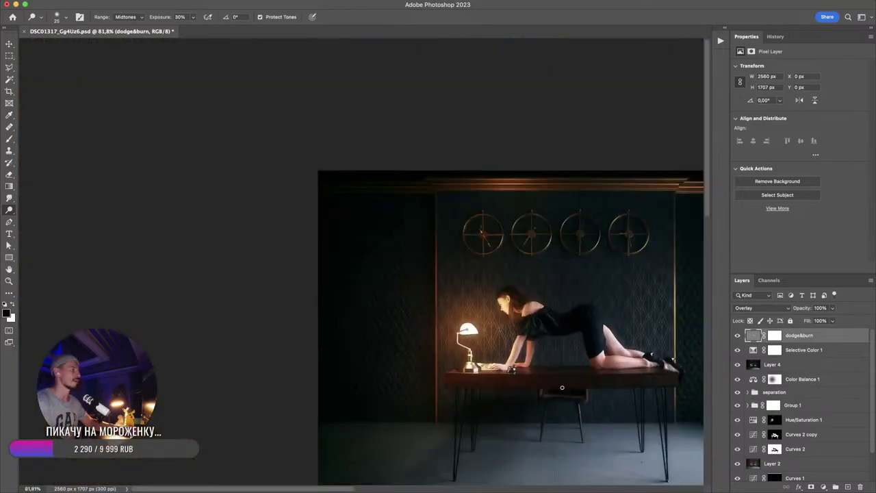
left_click_drag(546, 290, 353, 196)
key("super+s")
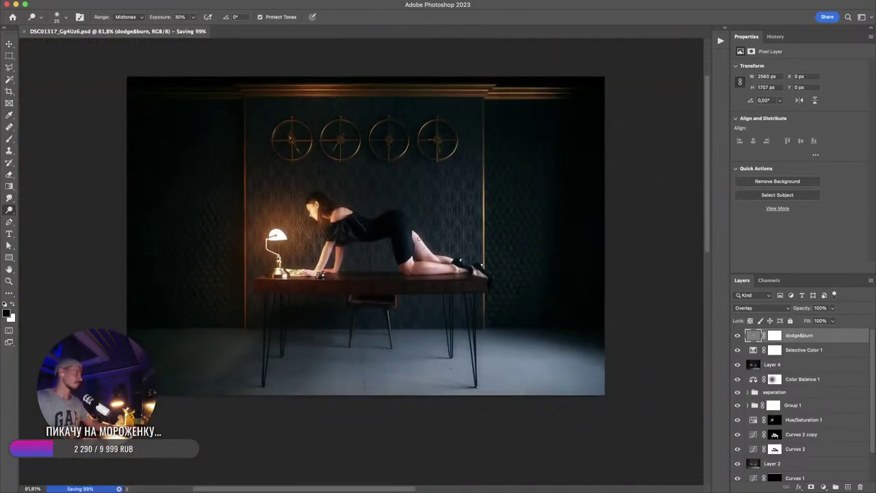
- Dodge the highlights along the rims of the wall clocks with a 13 px brush at 30% exposure
scroll(369, 144, "up", 5)
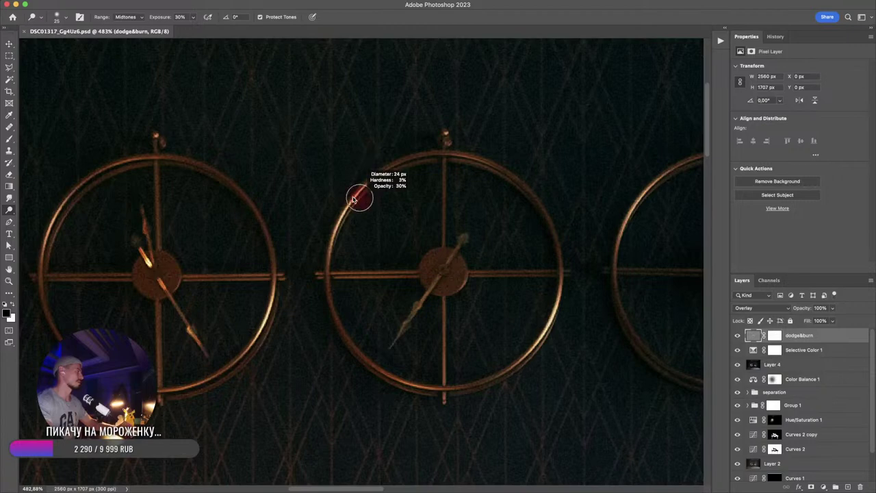
left_click_drag(353, 200, 352, 207)
left_click_drag(354, 197, 337, 233)
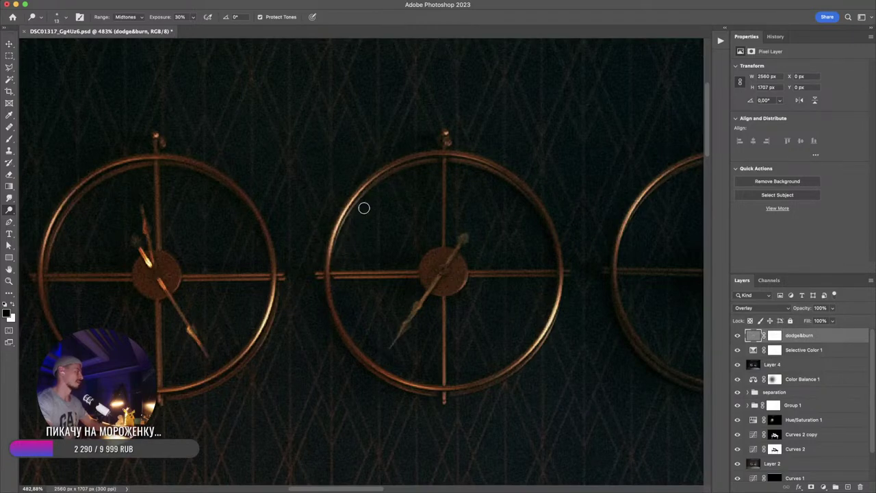
scroll(386, 256, "left", 5)
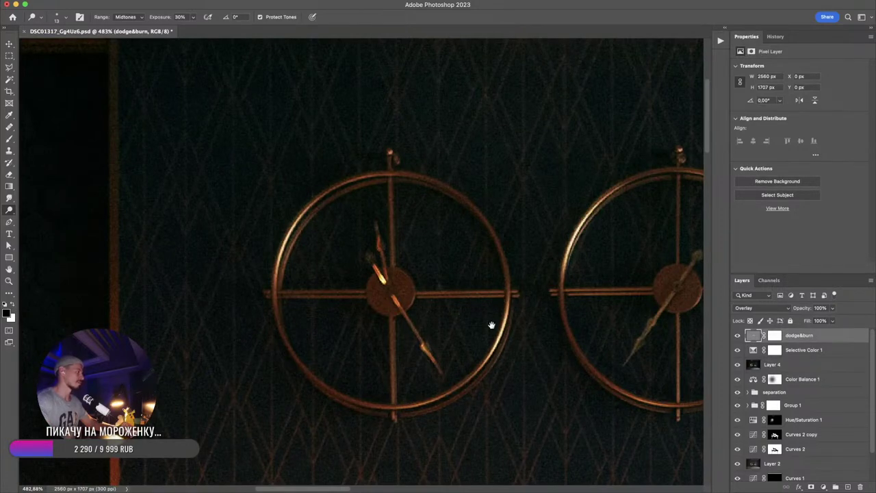
scroll(488, 322, "down", 5)
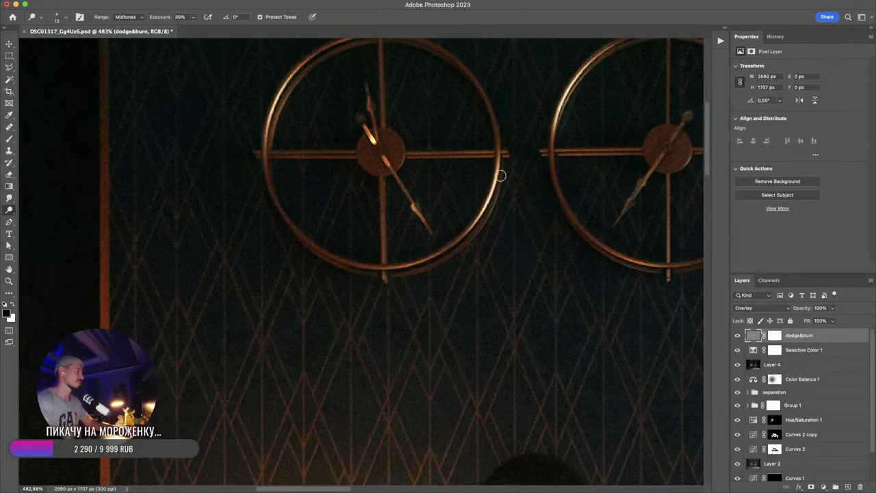
scroll(503, 171, "right", 8)
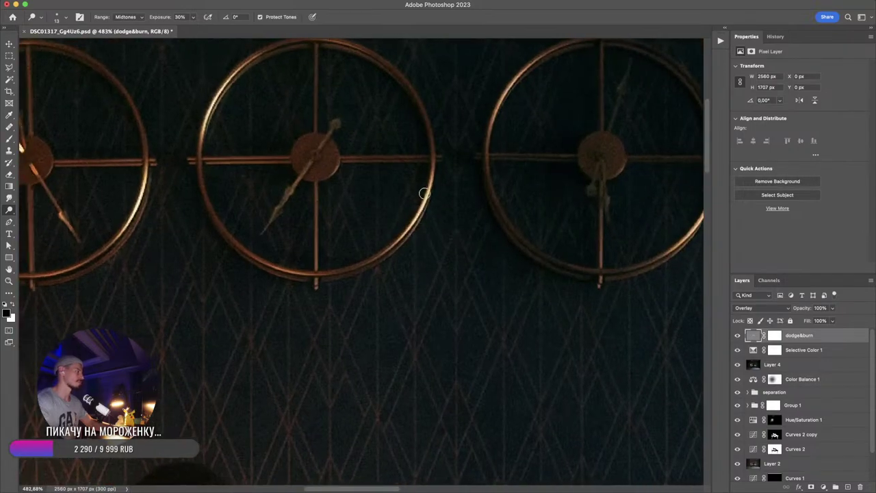
left_click_drag(356, 270, 414, 288)
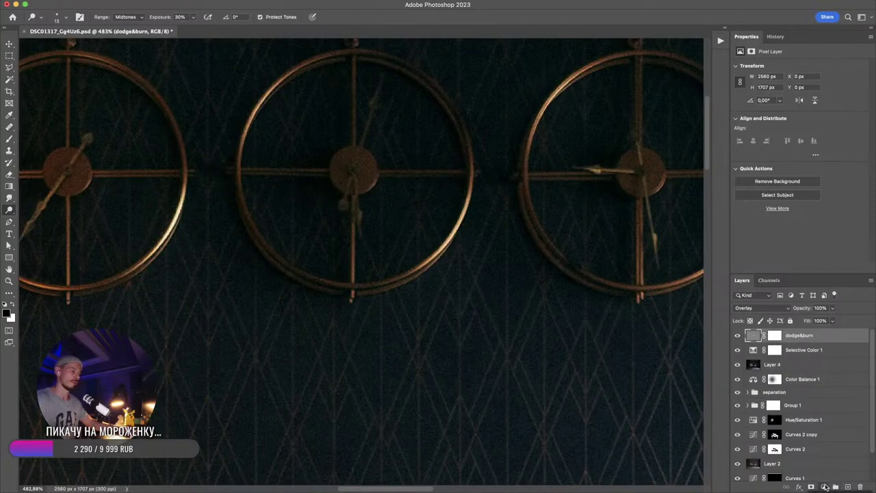
- Add a Hue/Saturation adjustment layer with Colorize on, Hue 25, Saturation 66 and Lightness +42
left_click(823, 487)
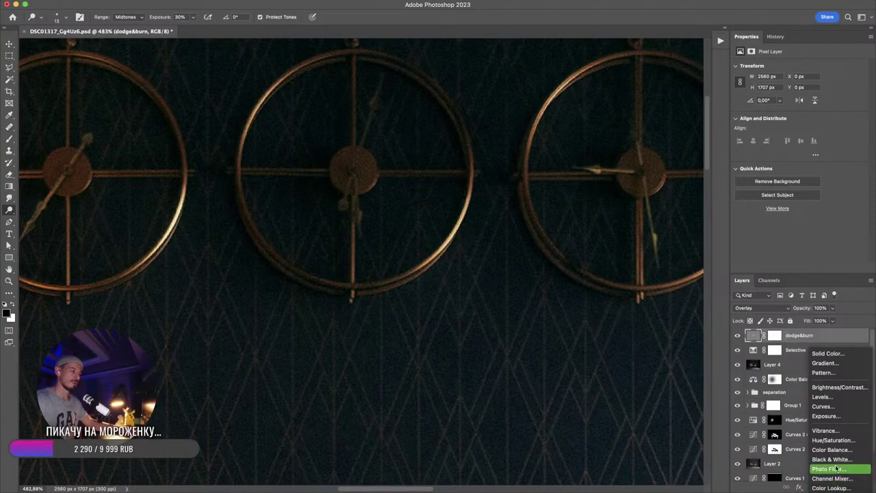
left_click(836, 442)
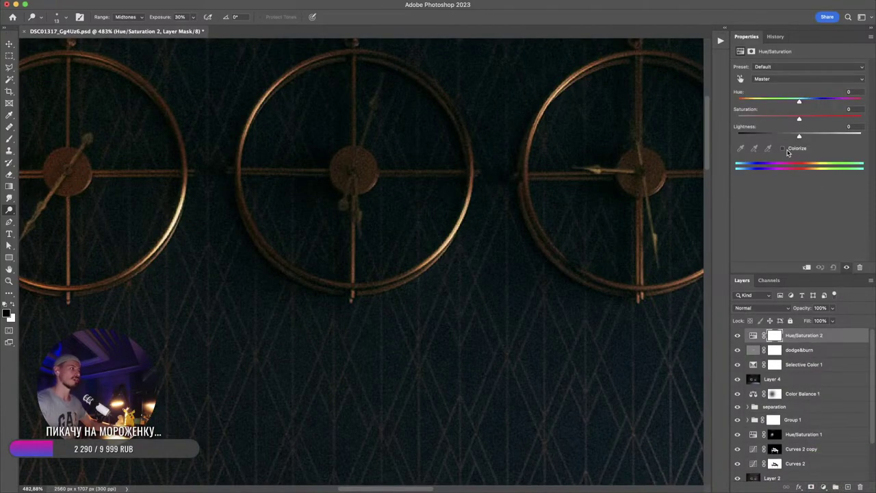
left_click(786, 148)
left_click_drag(802, 136, 818, 119)
mouse_move(753, 101)
left_mouse_down()
mouse_move(764, 101)
mouse_move(748, 102)
left_mouse_up()
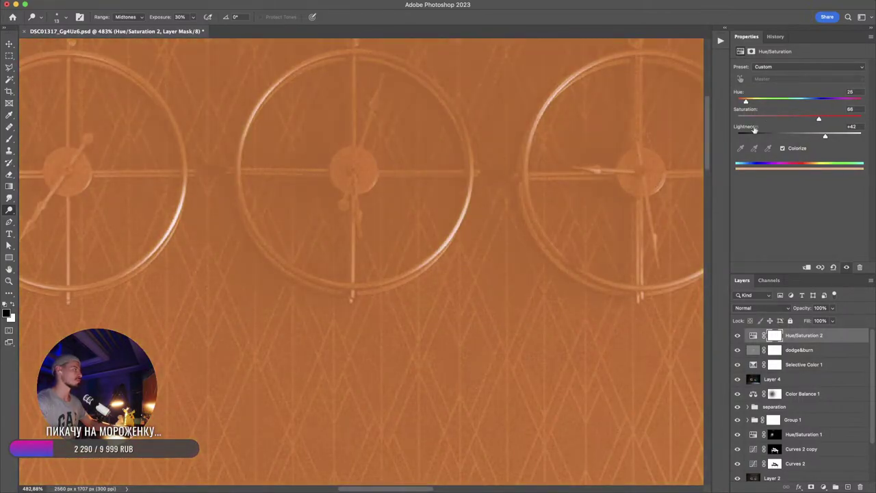
- Invert the Hue/Saturation 2 mask to black and prepare a small soft Brush with white as foreground color
key("ctrl+i")
key("b")
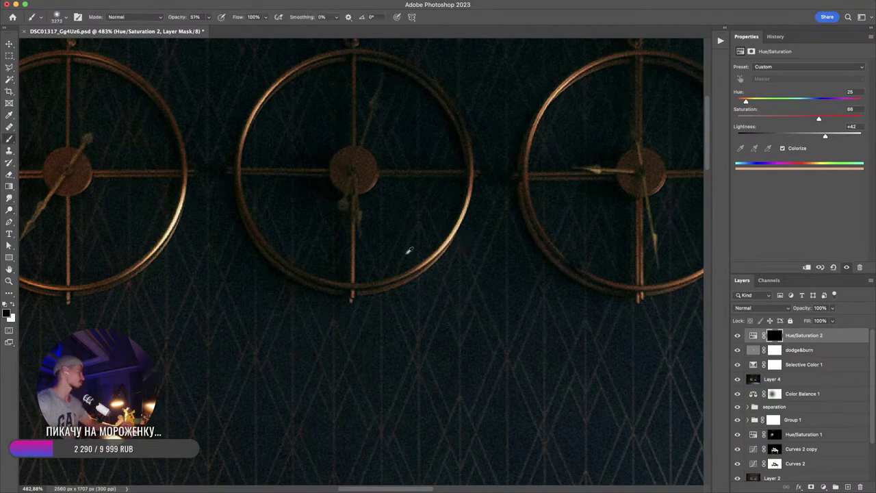
left_click_drag(408, 250, 429, 252)
mouse_move(198, 259)
left_mouse_down()
mouse_move(172, 287)
mouse_move(205, 266)
mouse_move(227, 276)
mouse_move(214, 292)
mouse_move(272, 252)
mouse_move(268, 260)
mouse_move(344, 274)
mouse_move(559, 245)
mouse_move(528, 215)
mouse_move(411, 264)
left_mouse_up()
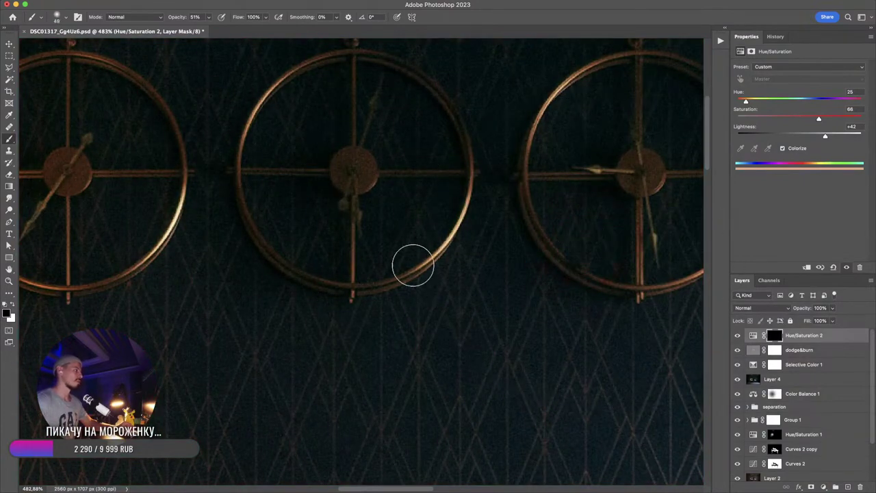
key("x")
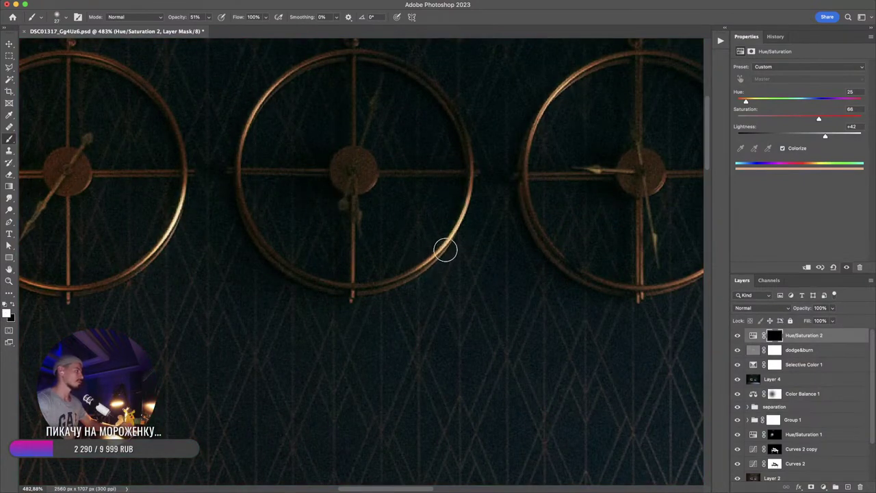
left_click_drag(472, 196, 399, 286)
key("super+z")
left_click_drag(463, 290, 450, 109)
left_click_drag(401, 276, 482, 177)
key("super+z")
- Paint a glow along the third clock's lower-right rim with an 80 px brush at 10% opacity and set the layer's blend mode to Screen
mouse_move(440, 238)
left_mouse_down()
mouse_move(477, 248)
mouse_move(465, 247)
left_mouse_up()
left_click_drag(460, 211, 383, 305)
left_click(760, 309)
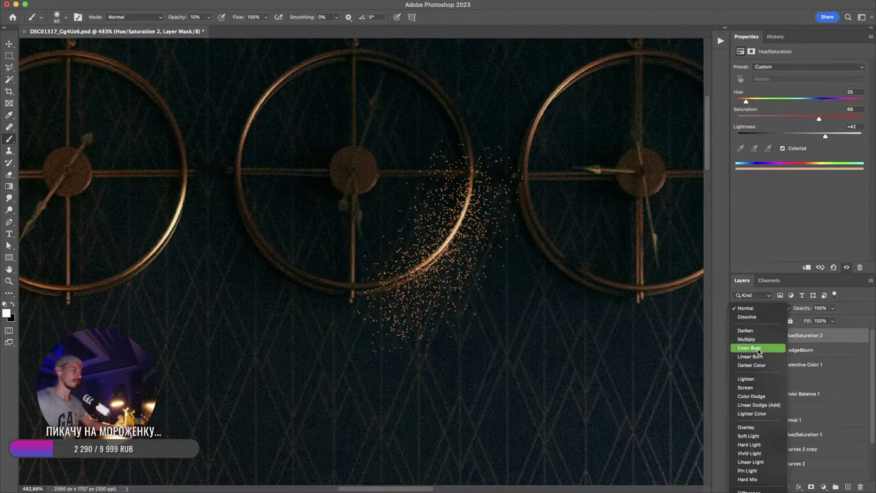
left_click(753, 388)
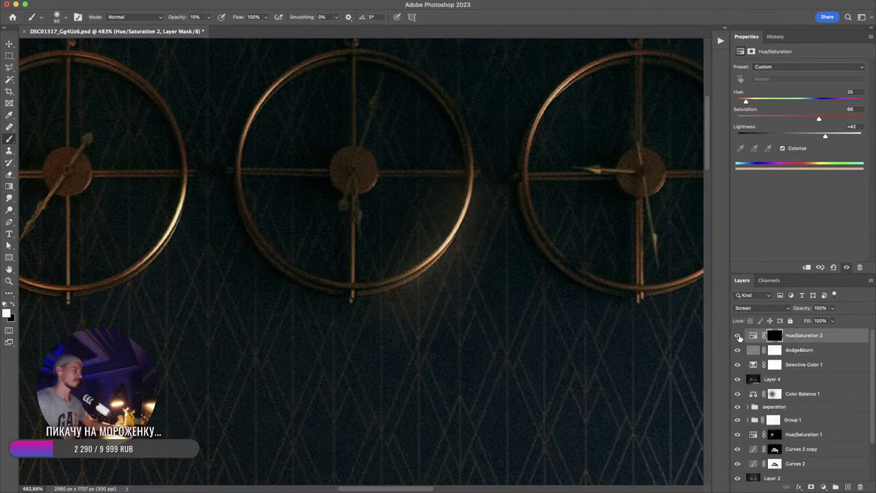
- Soften the glow around the third clock with black on the mask and compare the layer hidden and shown
key("x")
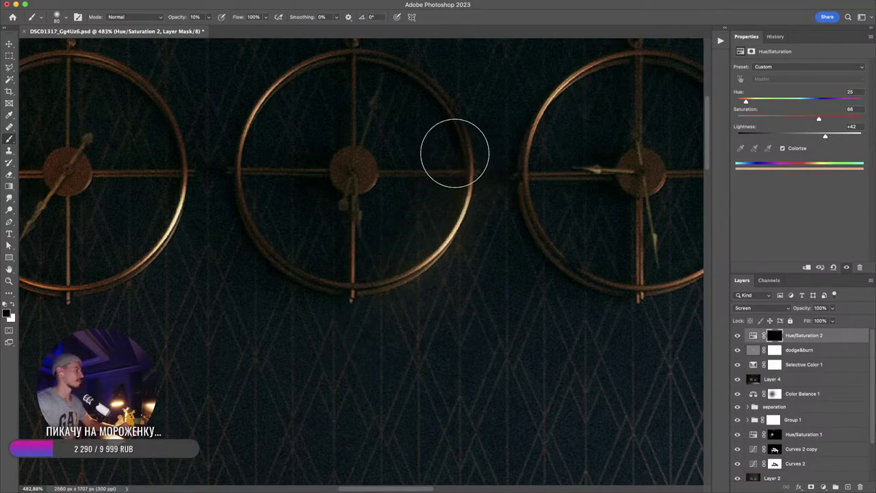
left_click(738, 336)
left_click(738, 336)
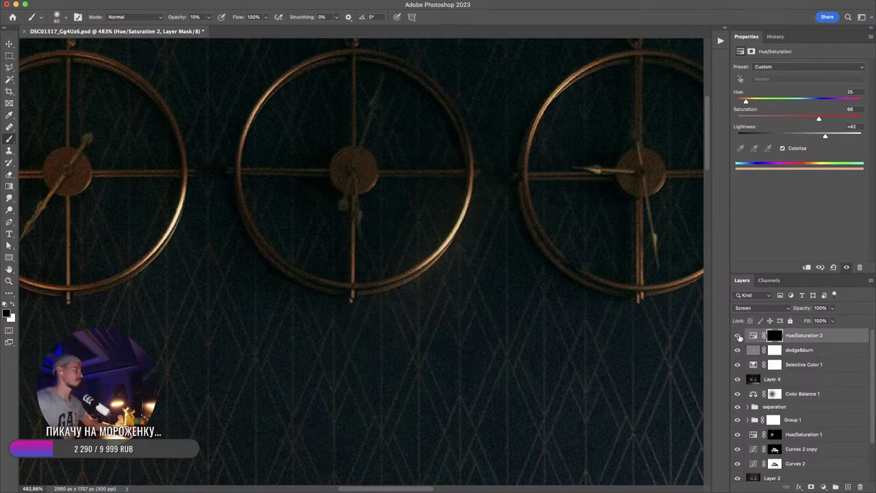
- Paint a soft glow over the ceiling cornice above the clocks in white with a 322 px brush at 10% opacity
left_click_drag(586, 323, 486, 335)
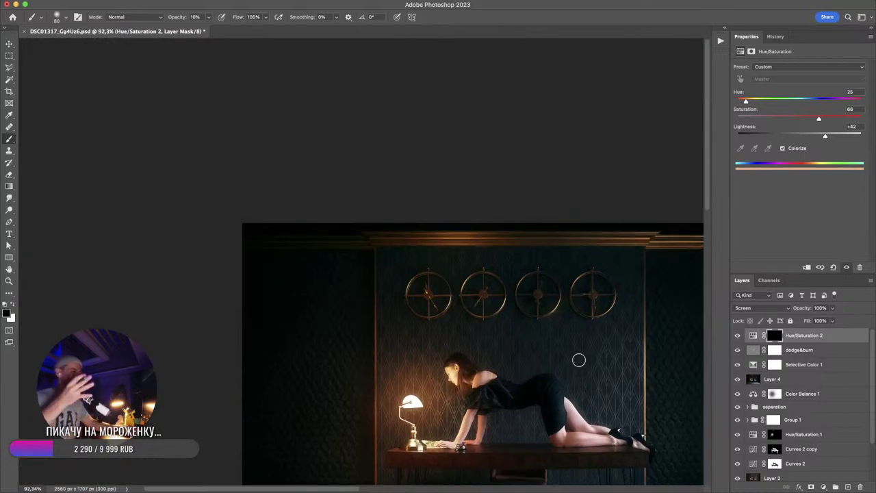
left_click_drag(564, 367, 464, 272)
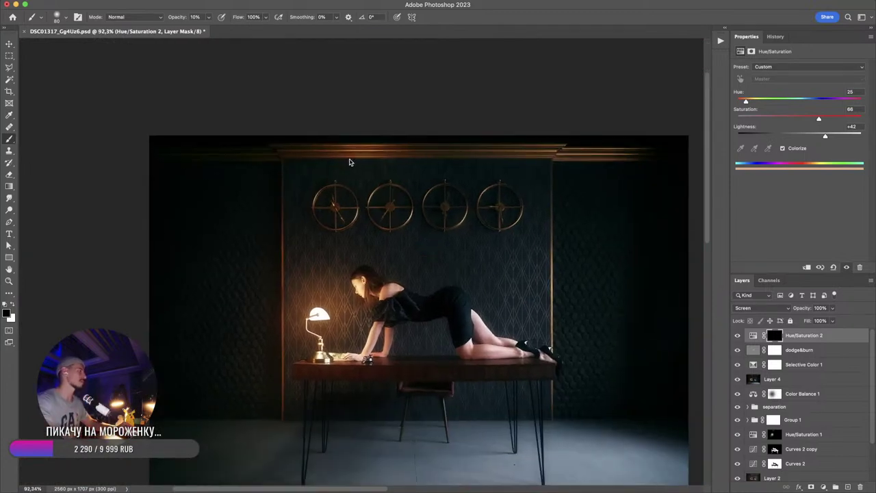
mouse_move(349, 162)
left_mouse_down()
mouse_move(387, 160)
mouse_move(365, 165)
left_mouse_up()
key("x")
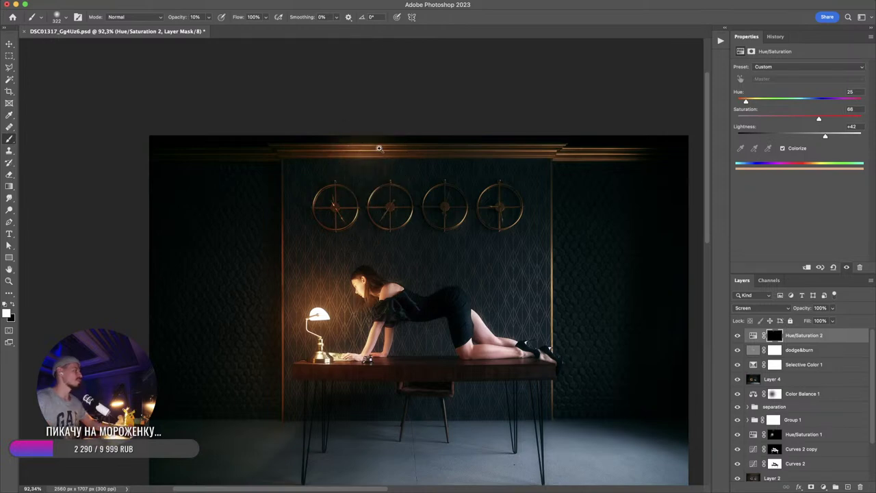
scroll(382, 149, "up", 5)
- Change the Hue/Saturation 2 blend mode to Overlay and build up the cornice glow with a 446 px brush
left_click(757, 308)
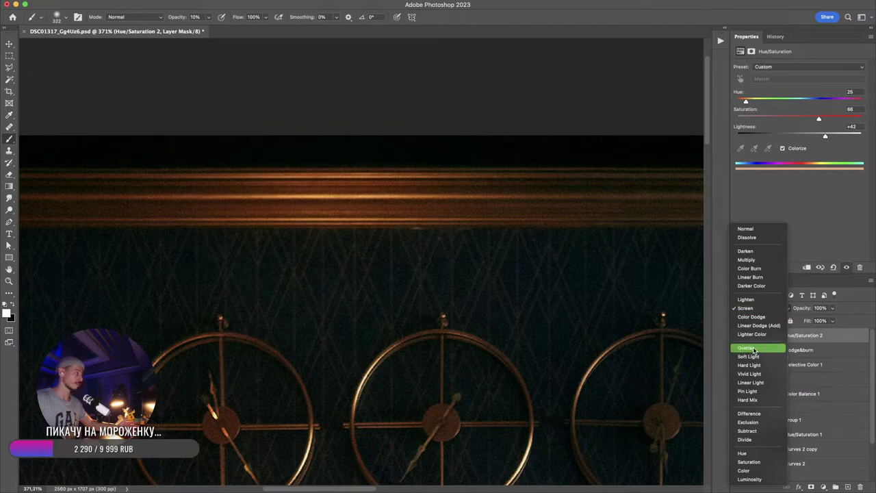
left_click(754, 349)
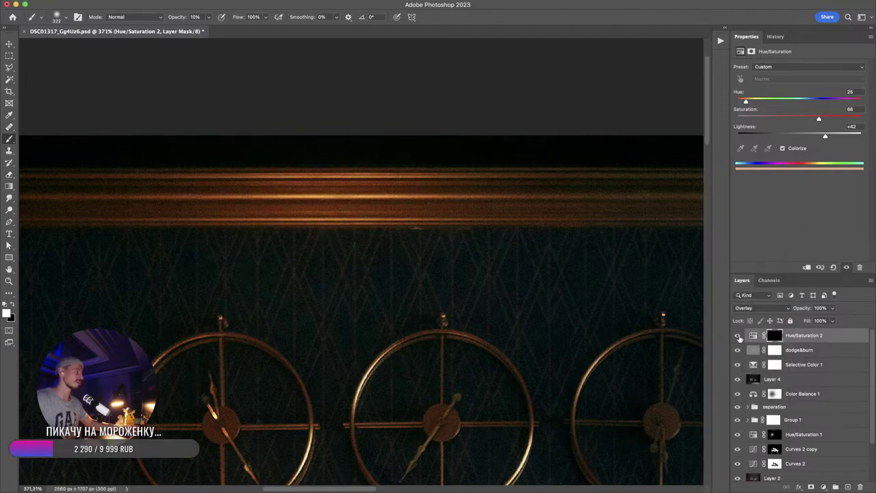
mouse_move(351, 226)
left_mouse_down()
mouse_move(391, 226)
mouse_move(318, 233)
left_mouse_up()
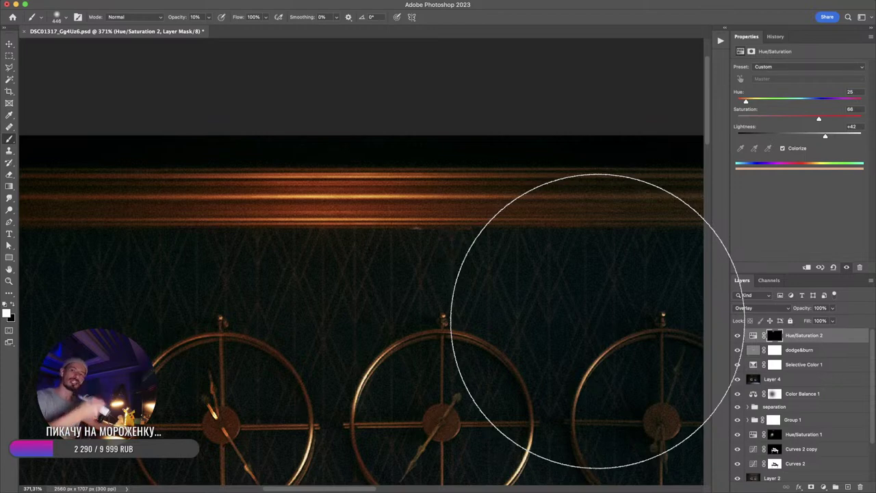
- Add a second dodge&burn layer on top, inspect the Hue/Saturation 2 mask, and dodge the cornice highlight with a 333 px brush on the new layer
key("F2")
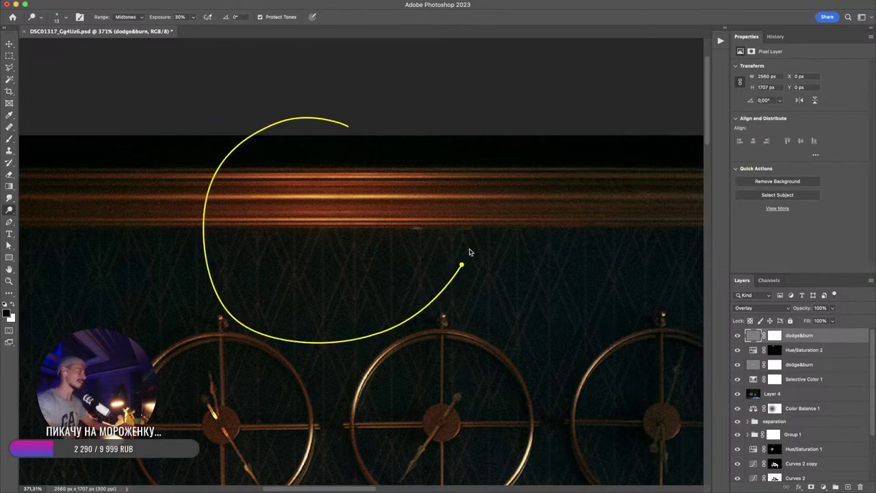
left_click(786, 352)
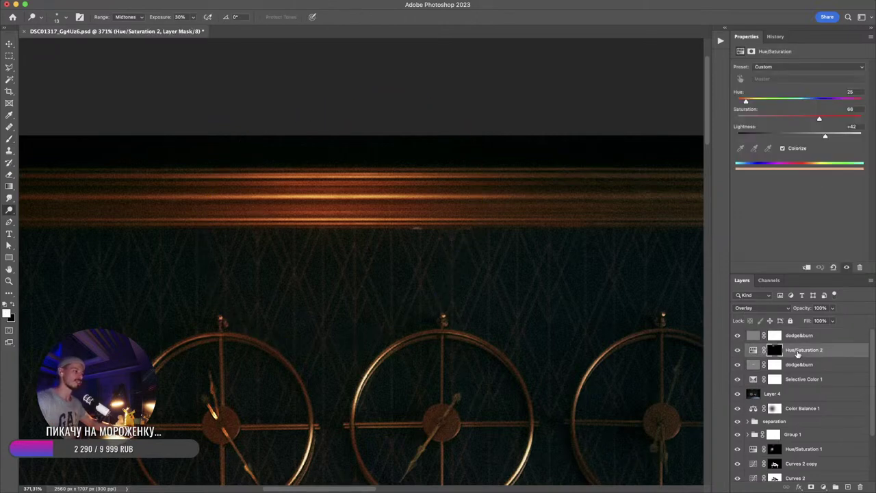
left_click(775, 350, "alt")
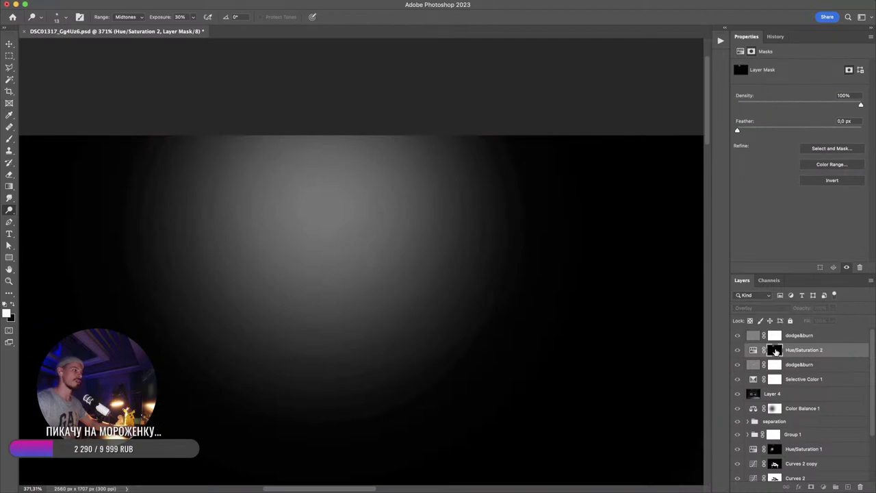
left_click(776, 351, "alt")
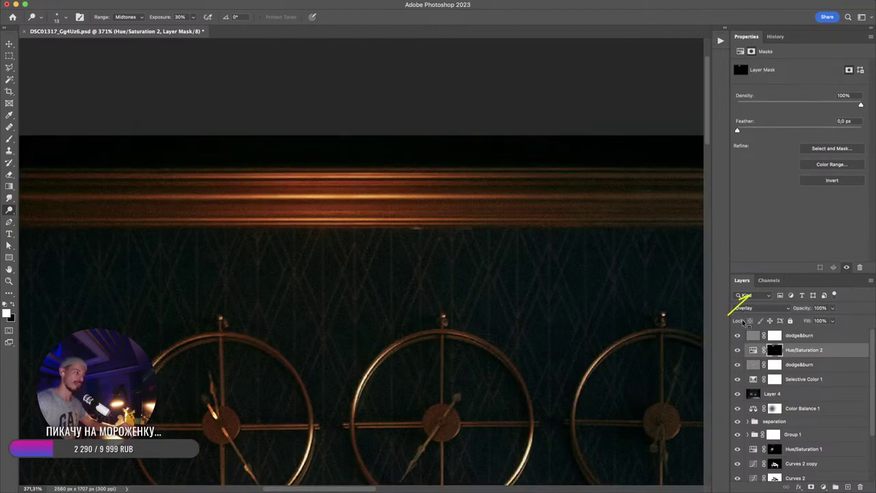
left_click(793, 341)
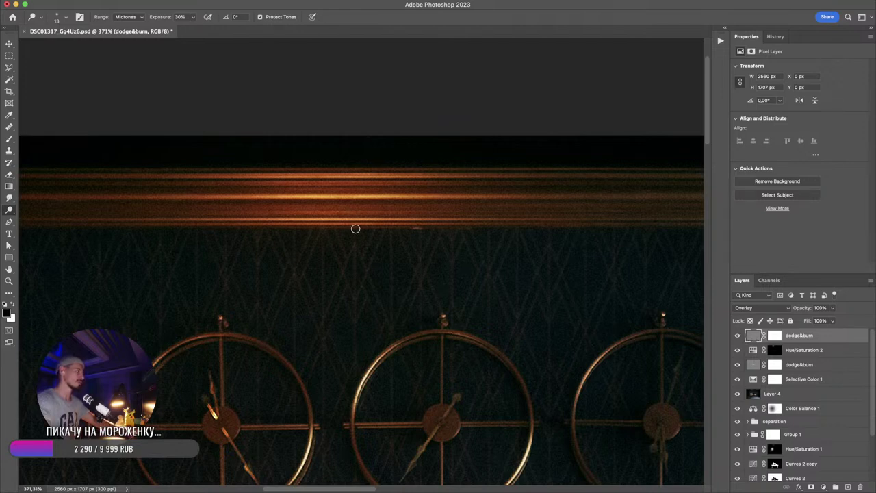
mouse_move(327, 204)
left_mouse_down()
mouse_move(411, 207)
mouse_move(427, 231)
mouse_move(419, 222)
left_mouse_up()
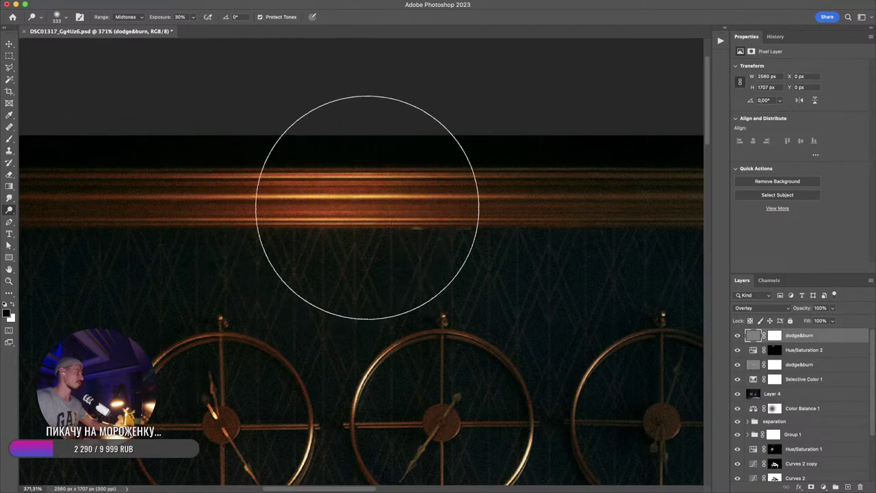
- Check the whole portrait at a wider view and compare the Hue/Saturation 2 and top dodge&burn layers hidden and shown
key("super+space")
left_click_drag(490, 362, 458, 316)
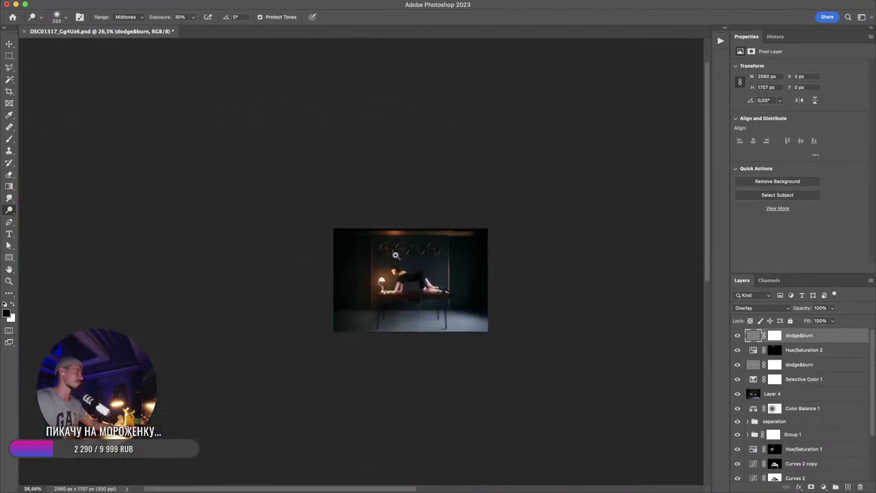
left_click_drag(394, 254, 434, 272)
left_click_drag(420, 340, 440, 342)
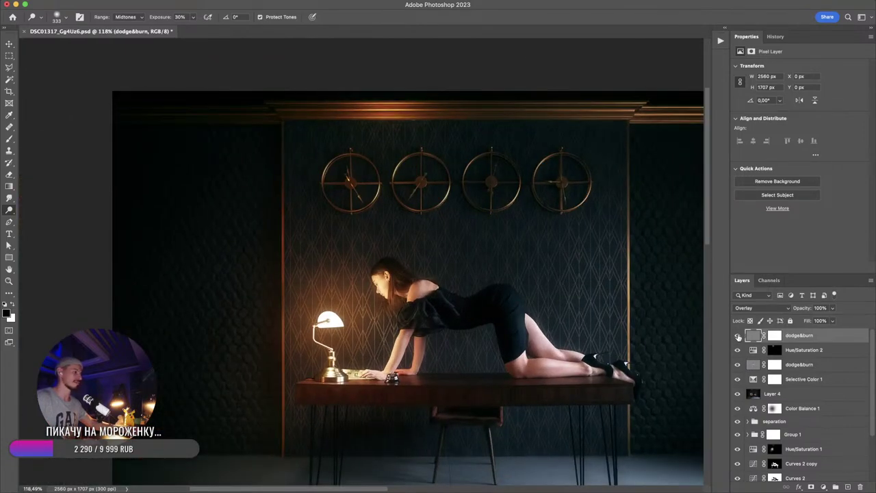
left_click(737, 350)
left_click(737, 335)
- Save the retouched PSD under its existing name, close it and switch to Adobe Bridge
key("super+shift+s")
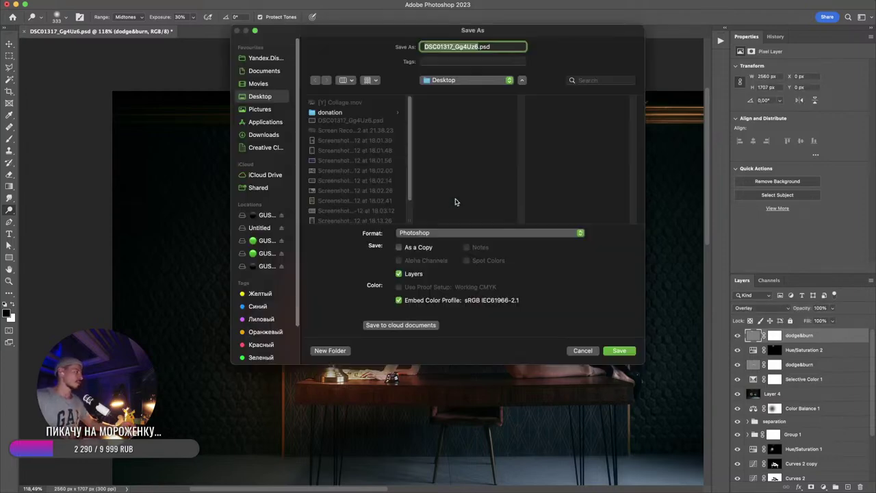
key("Escape")
key("super+s")
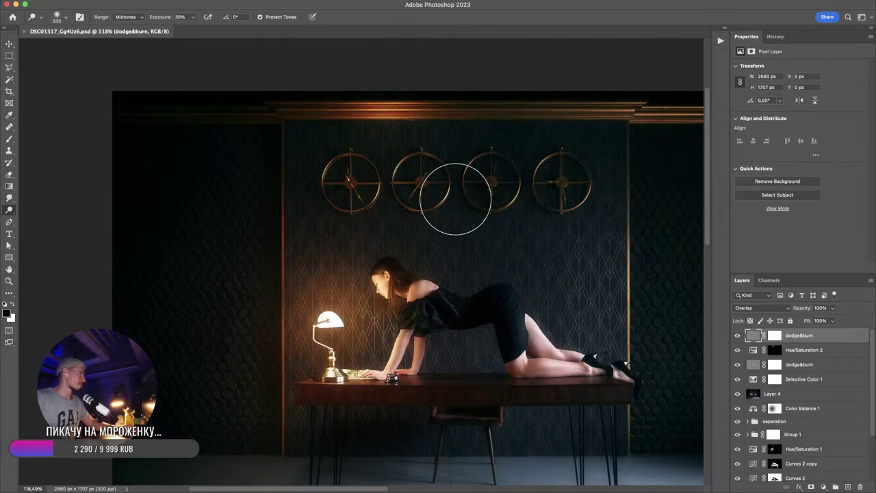
key("super+w")
key("super+Tab")
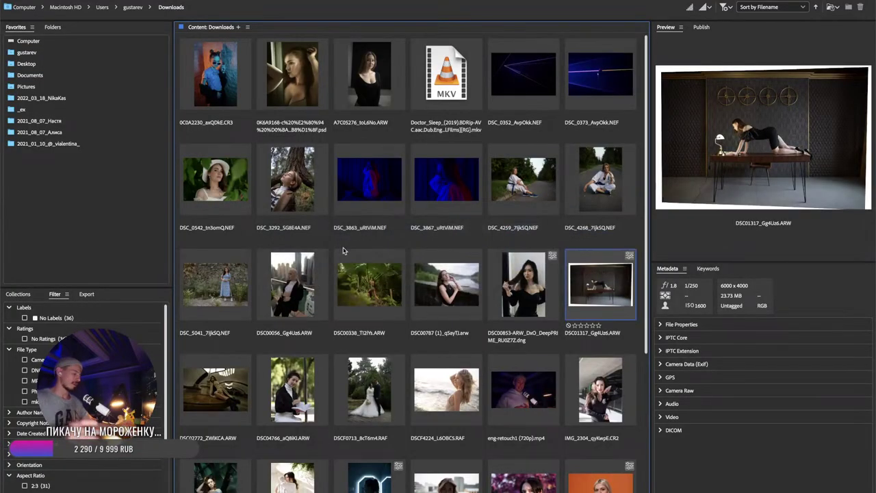
- Switch to the donationalerts.com window and read through the recent donation messages
key("super+Tab")
key("Escape")
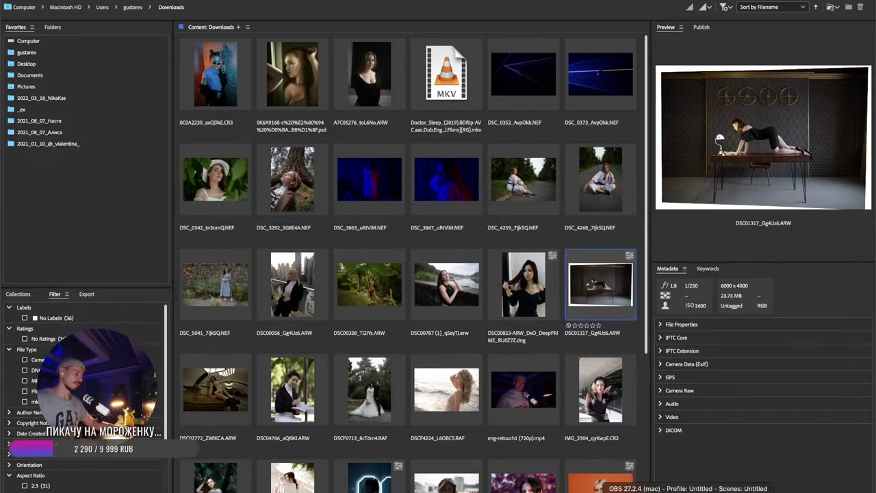
left_click(662, 491)
scroll(109, 287, "down", 5)
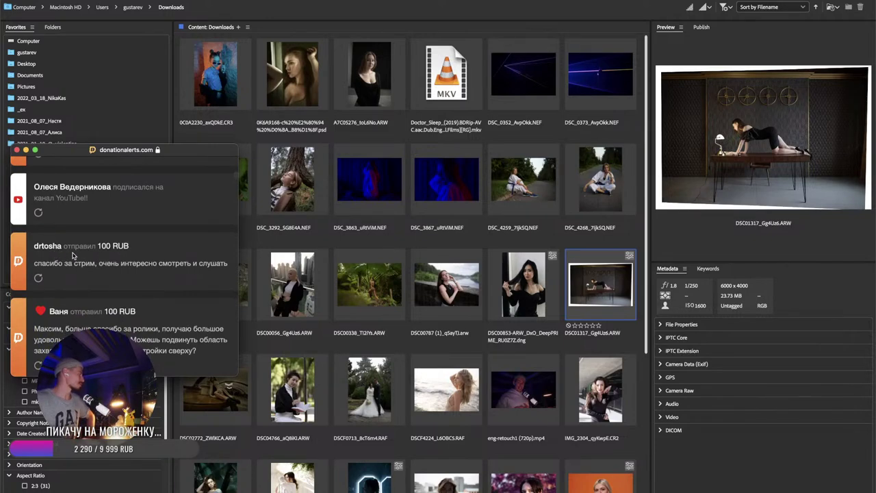
scroll(87, 257, "up", 3)
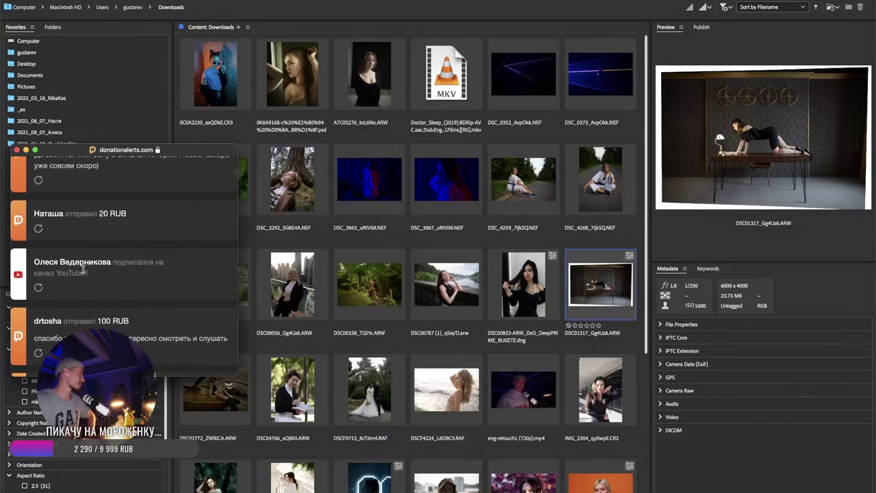
scroll(91, 273, "up", 1)
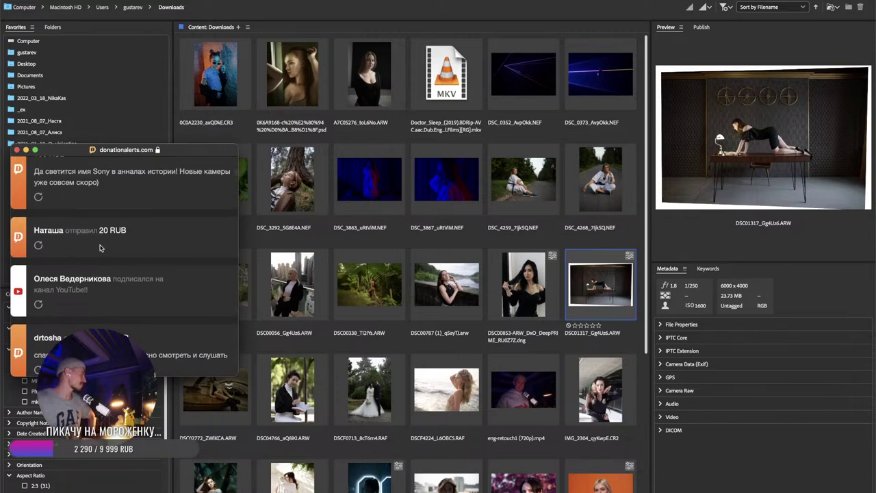
scroll(100, 298, "up", 4)
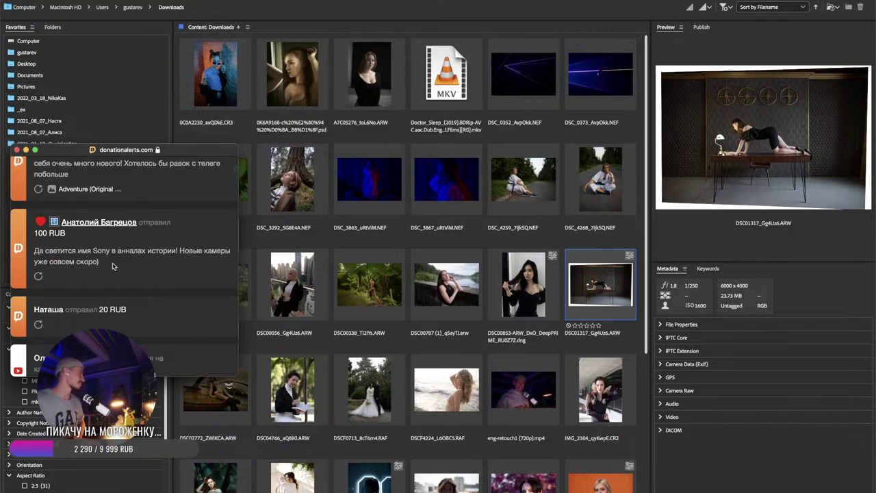
scroll(103, 274, "up", 3)
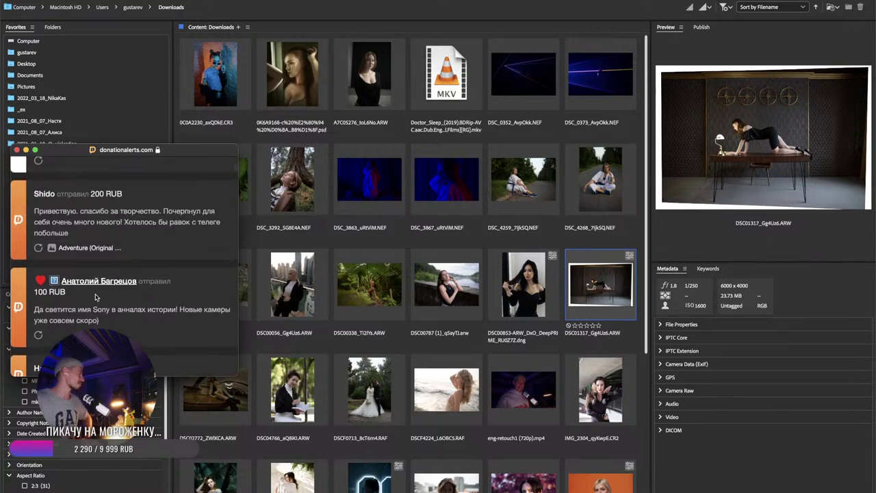
scroll(96, 297, "up", 4)
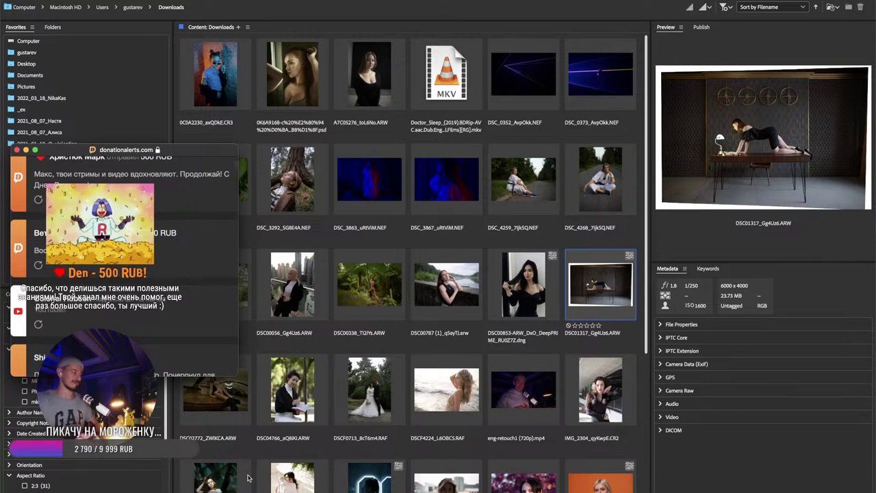
left_click(491, 490)
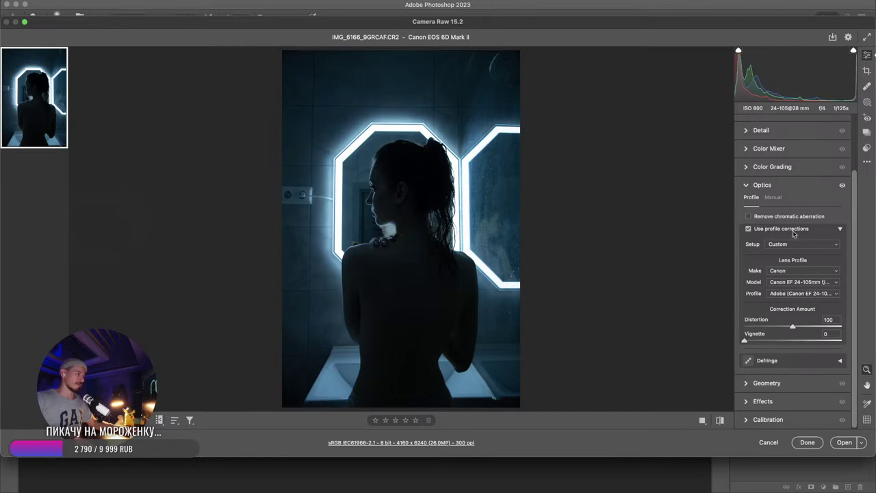
- Set the exposure of the raw photo IMG_6166_9GRCAF.CR2 to +0,75 in the Basic adjustments
scroll(811, 144, "up", 3)
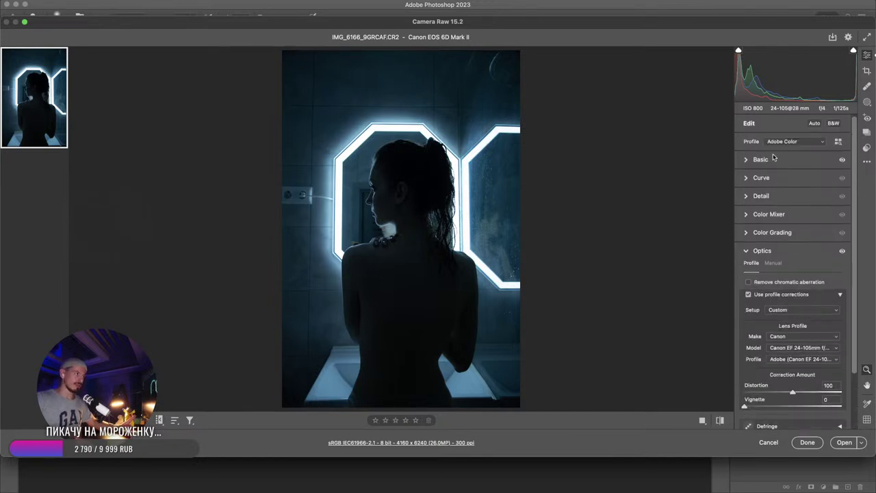
left_click(760, 159)
left_click_drag(802, 233, 801, 234)
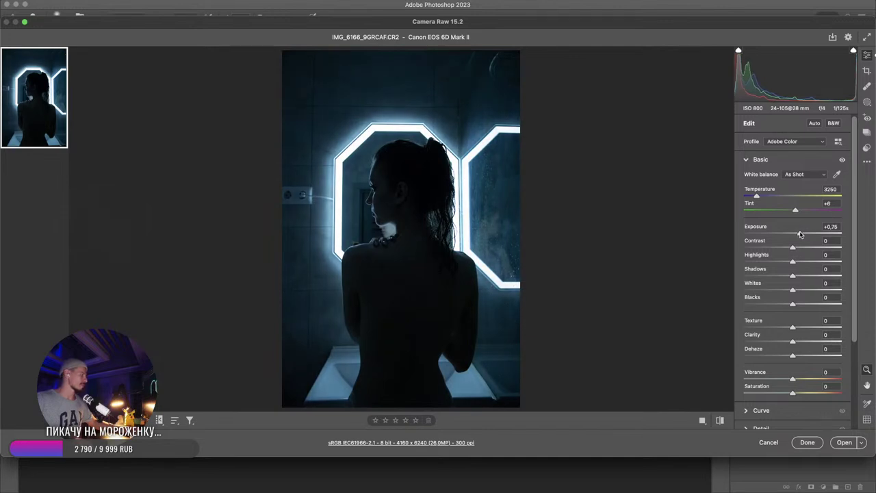
scroll(809, 332, "down", 1)
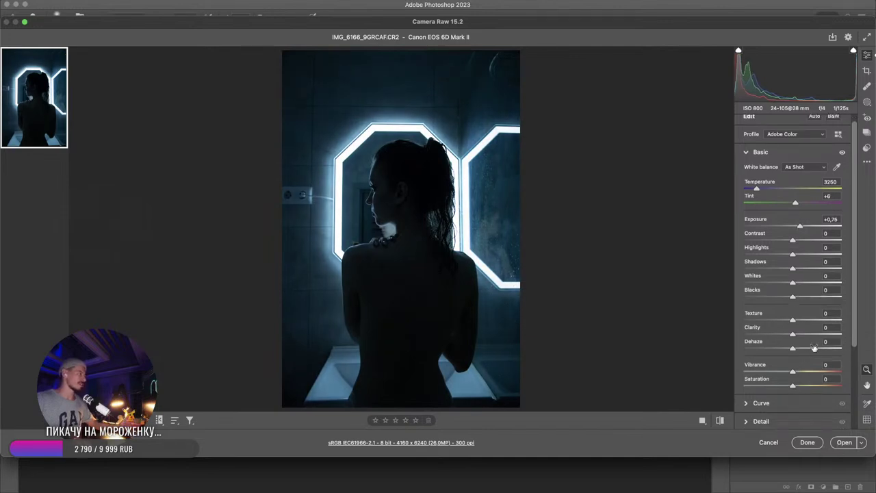
- Try lifting the raw photo's shadows to +60 and reset them to 0
left_click_drag(800, 269, 822, 269)
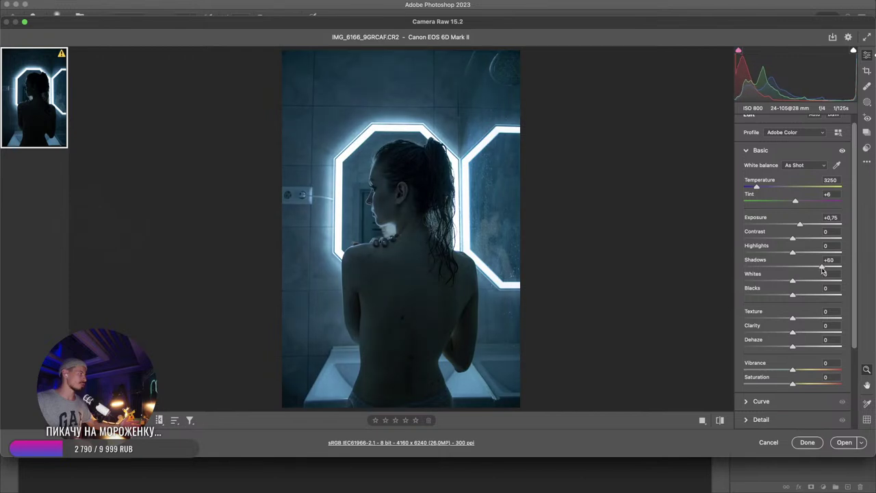
mouse_move(404, 263)
left_mouse_down()
mouse_move(446, 332)
mouse_move(431, 256)
left_mouse_up()
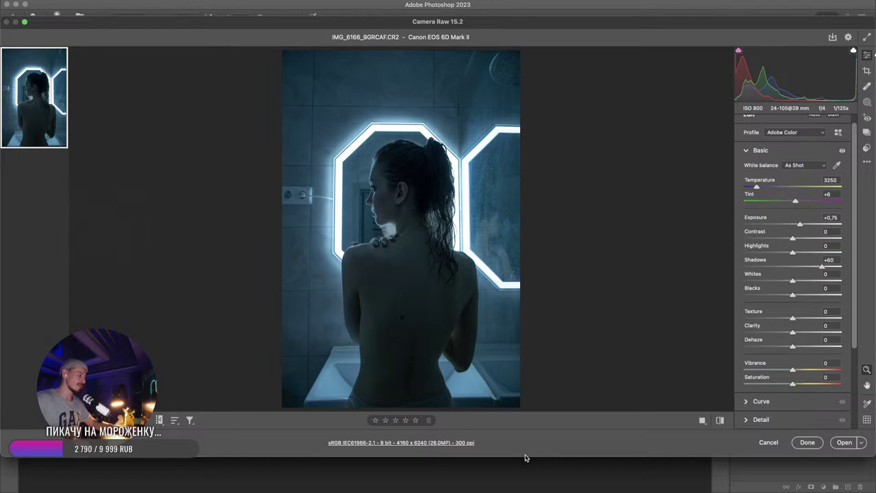
left_click_drag(524, 461, 525, 490)
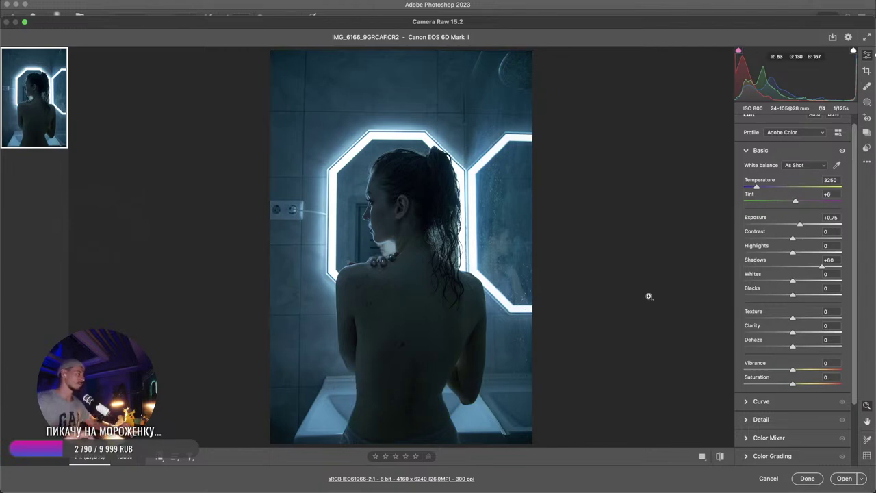
double_click(823, 268)
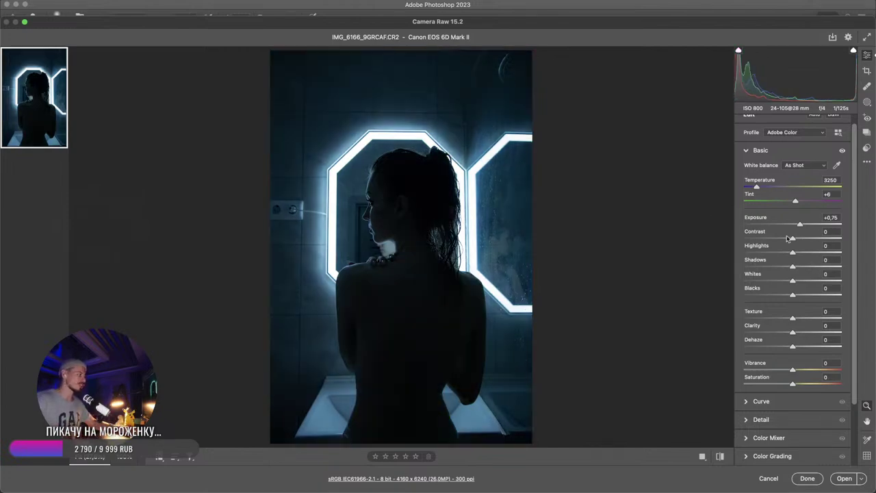
- Open the raw photo in Photoshop, duplicate the Background layer and name the copy liquify
left_click_drag(800, 226, 801, 226)
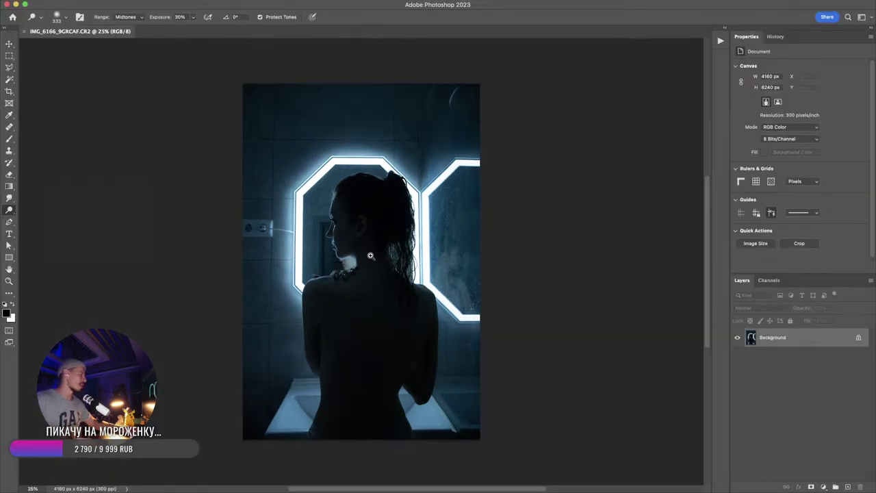
left_click_drag(370, 256, 377, 259)
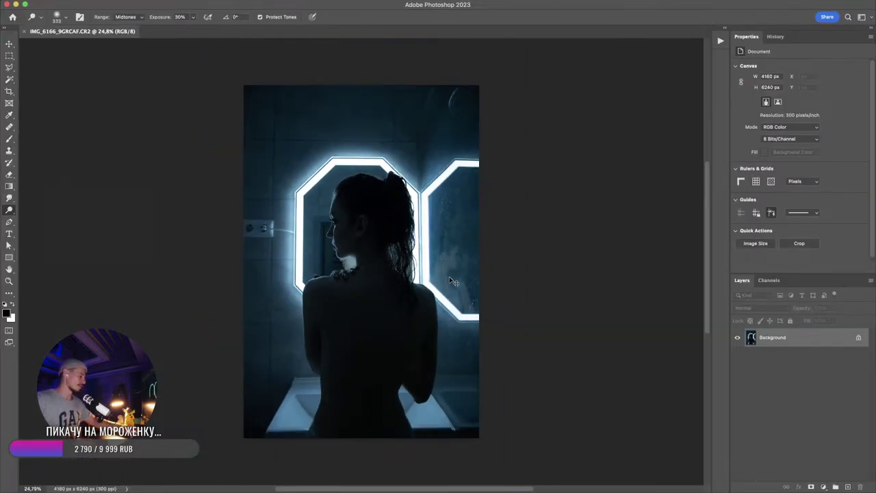
key("super+j")
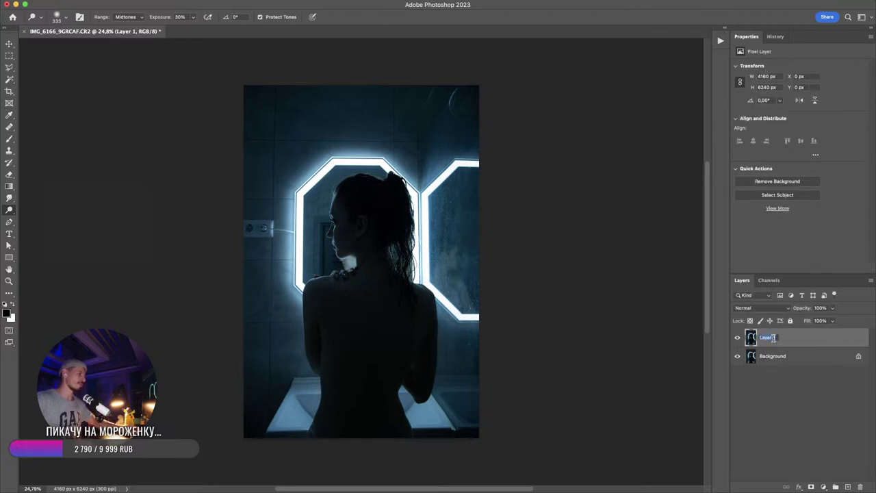
type("ди")
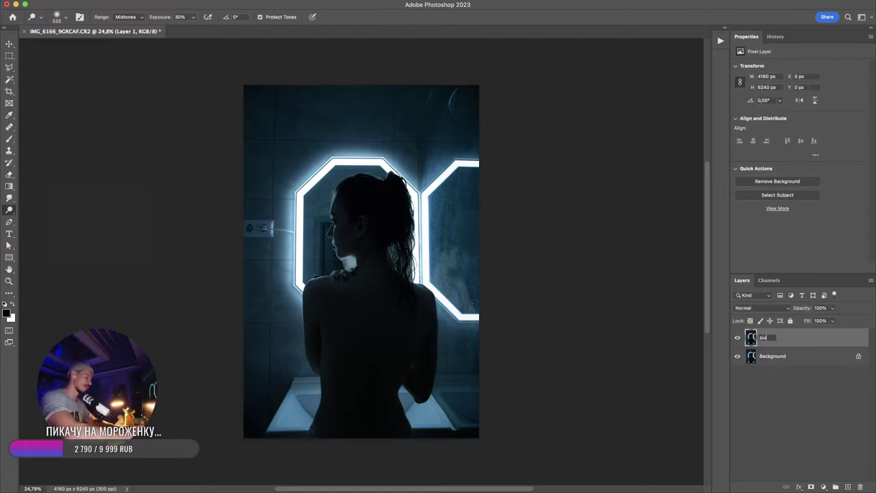
key("Return")
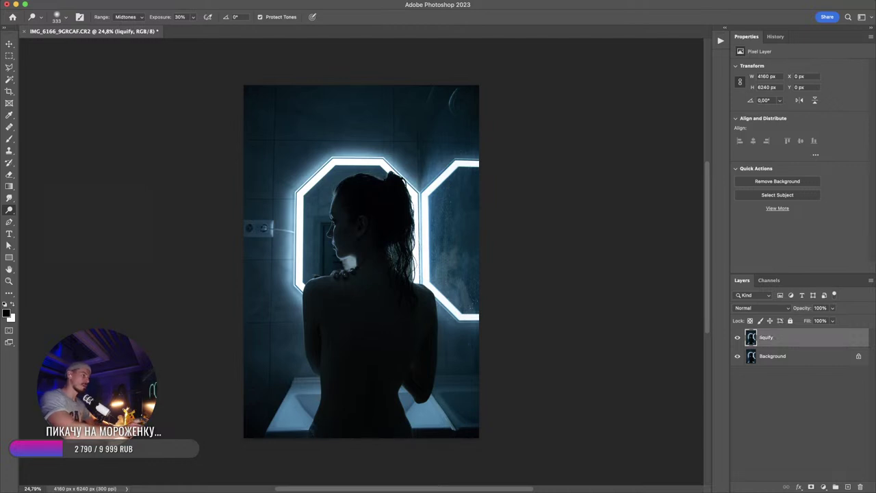
- Select the lower two thirds of the liquify layer with a rectangular marquee and open that area in Liquify
key("m")
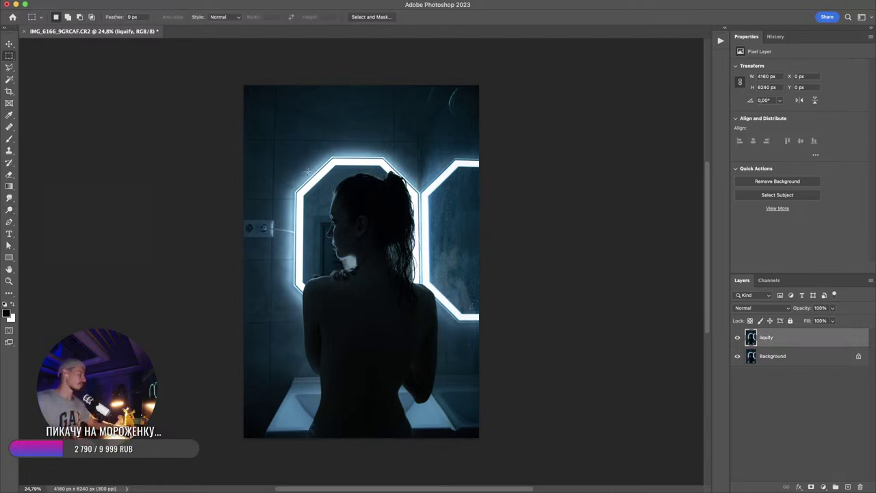
left_click_drag(210, 149, 484, 377)
left_click_drag(379, 271, 375, 325)
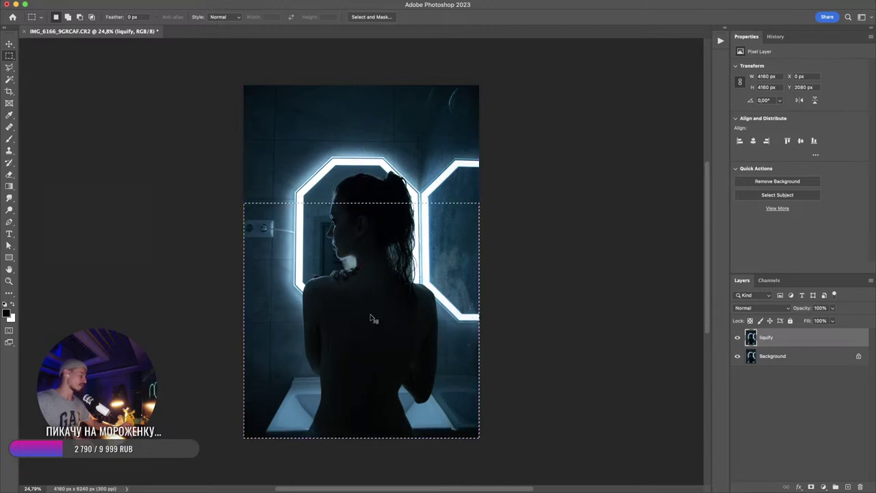
key("super+shift+x")
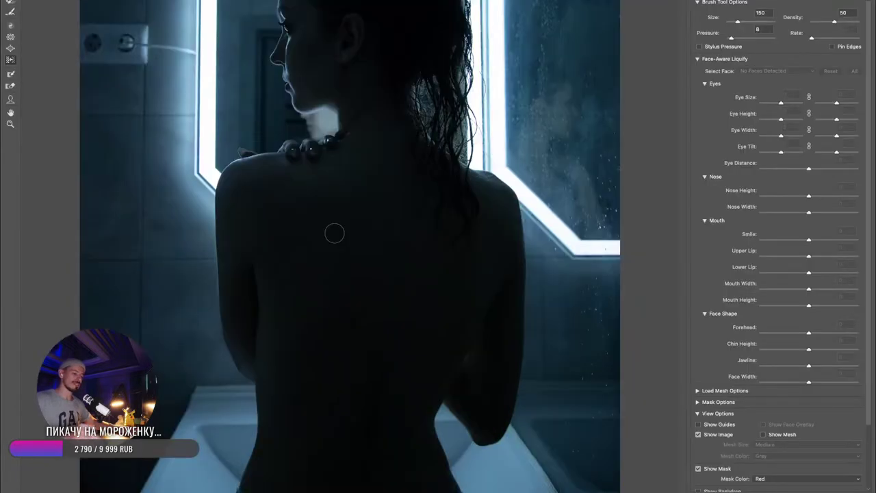
- Slim both sides of the waist and smooth the left arm's outer contour with an 838 px Push Left brush at pressure 8
left_click_drag(418, 413, 479, 416)
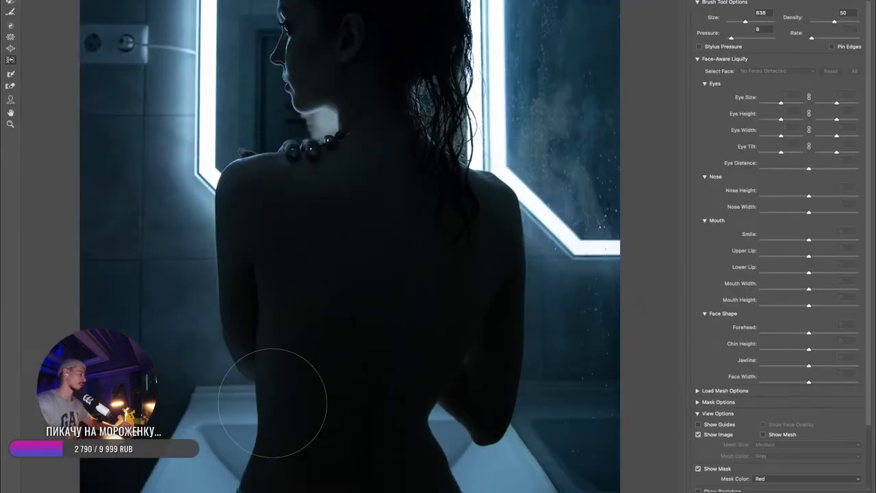
left_click_drag(271, 402, 263, 448)
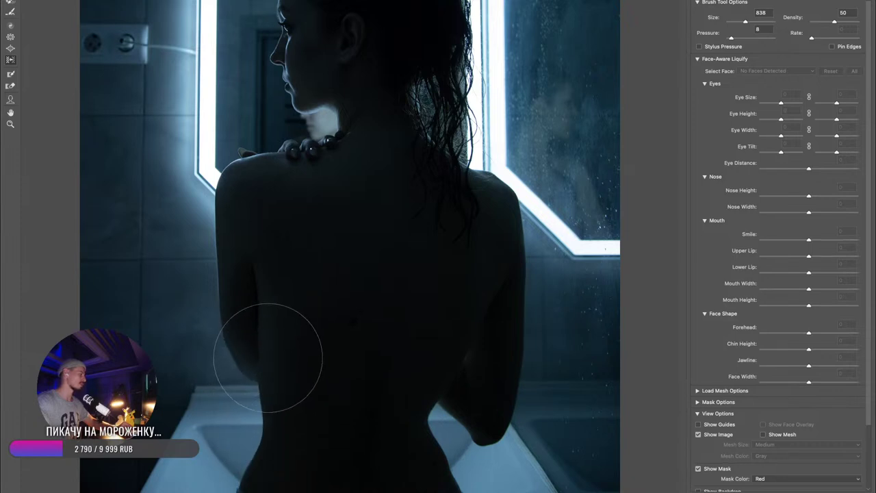
left_click_drag(211, 302, 221, 346)
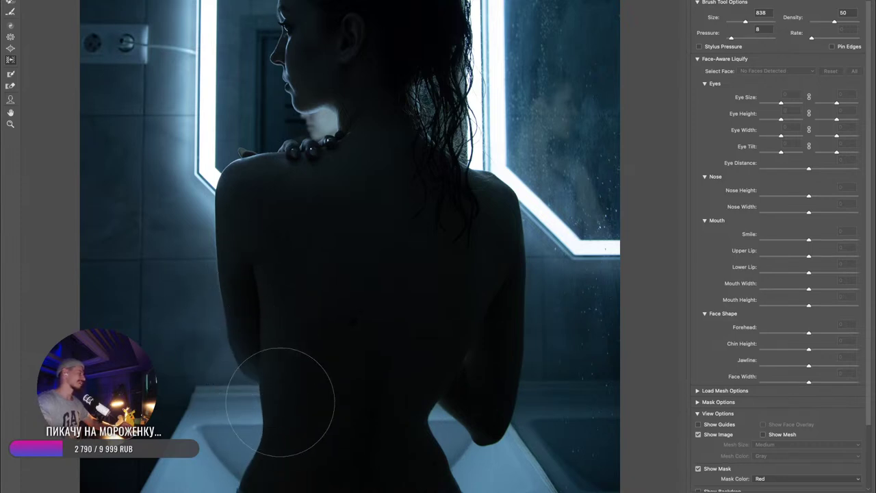
key("ctrl+a")
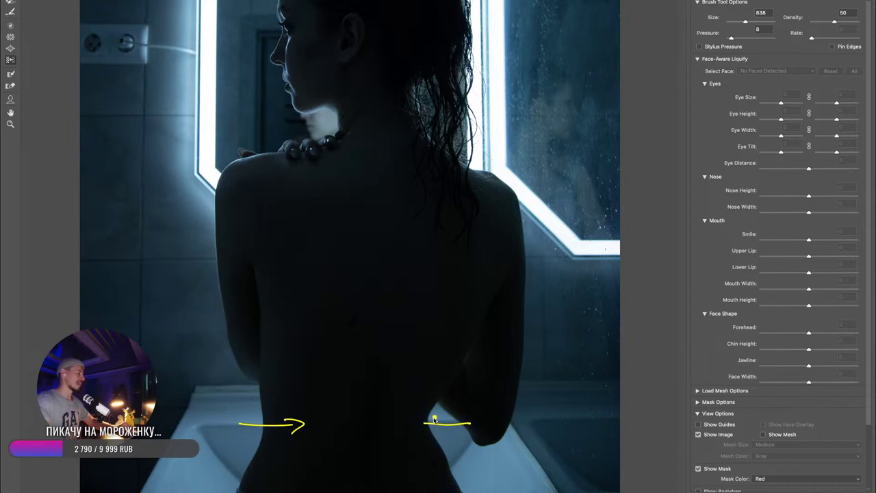
mouse_move(435, 403)
left_mouse_down()
mouse_move(450, 416)
mouse_move(513, 428)
mouse_move(530, 284)
left_mouse_up()
left_click_drag(221, 253, 243, 388)
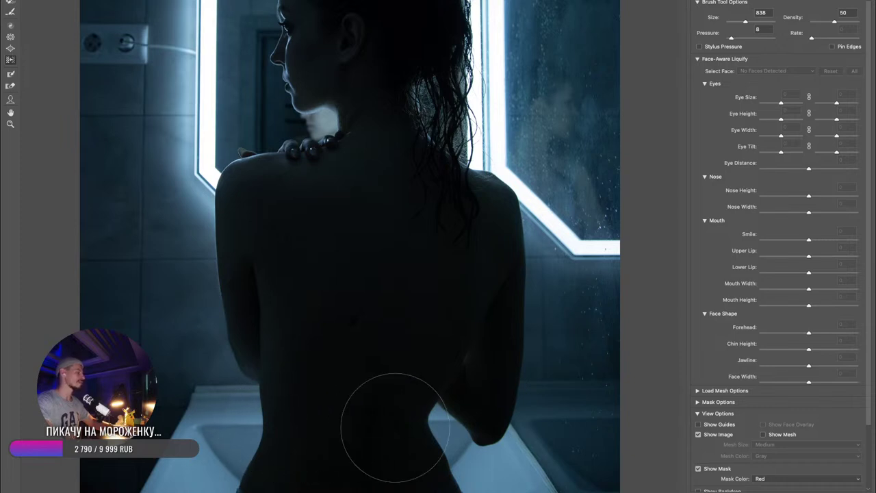
key("super+minus")
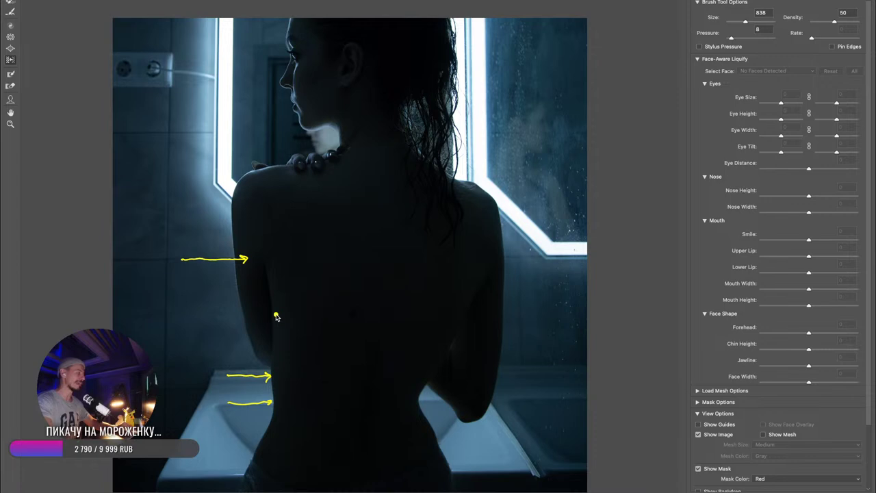
key("Escape")
left_click_drag(250, 254, 230, 276)
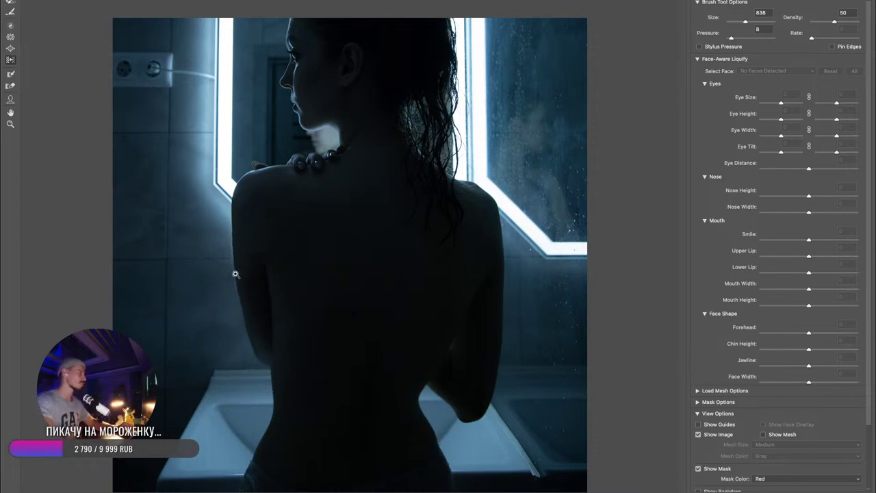
- Smooth the left arm and pull in the right elbow's outer contour with the Push Left brush reduced to 666 and 299 px
left_click_drag(248, 231, 223, 234)
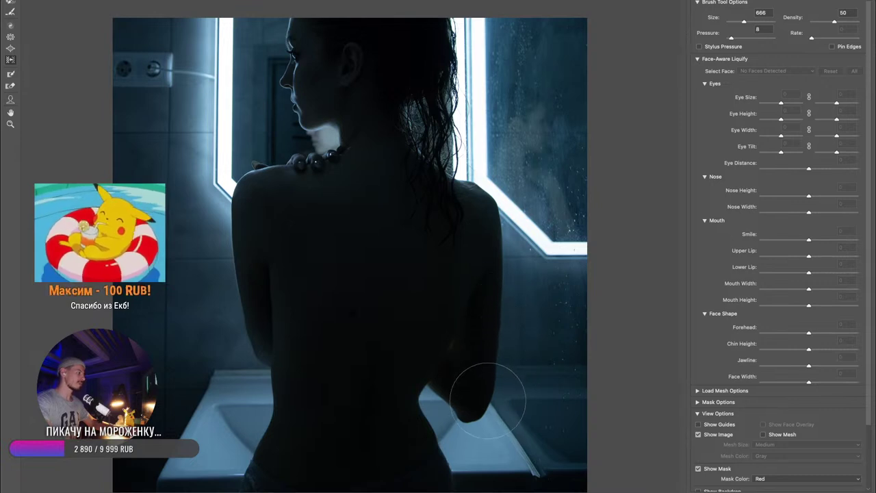
left_click_drag(473, 419, 453, 418)
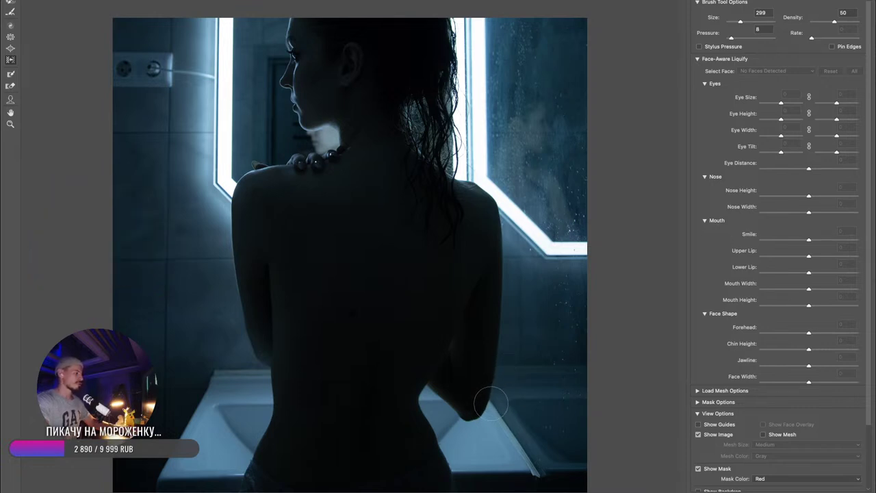
key("super+plus")
key("super+plus")
key("super+plus")
left_click_drag(493, 405, 336, 105)
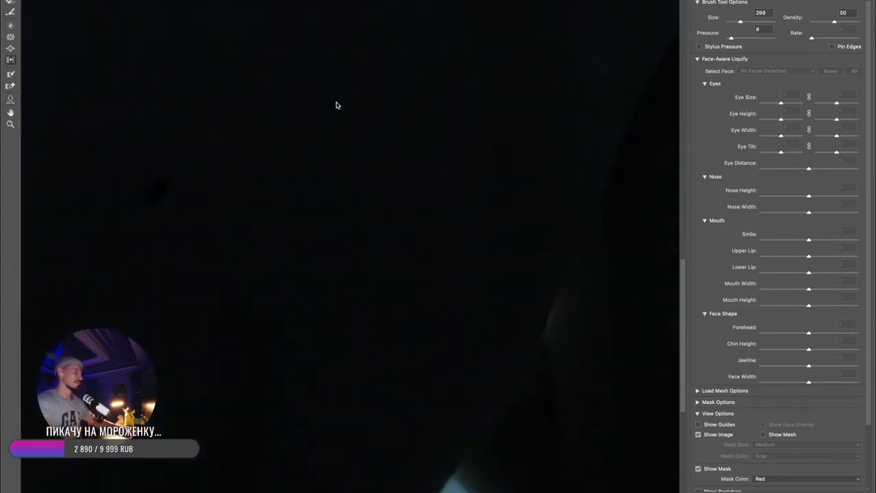
left_click_drag(510, 360, 317, 149)
scroll(553, 278, "down", 3)
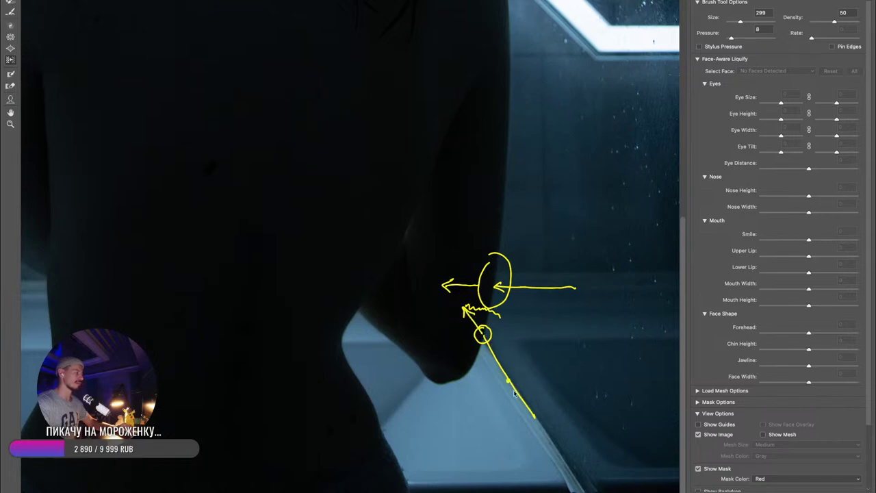
key("Escape")
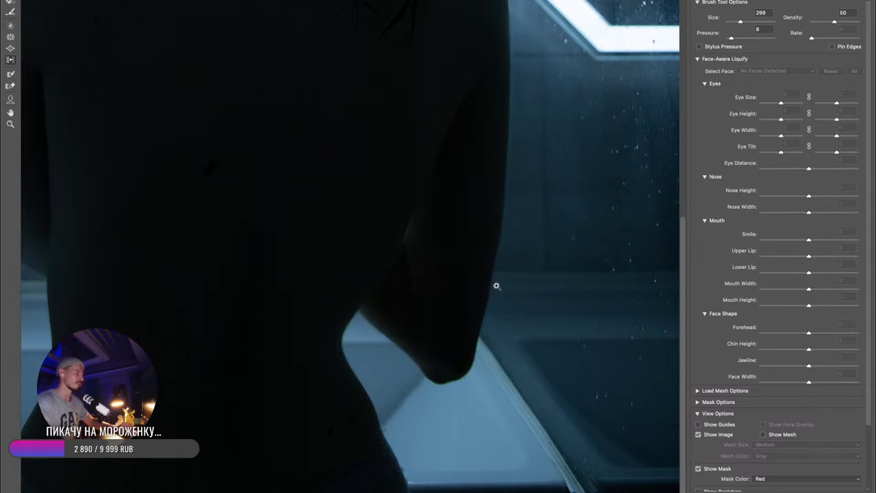
- Lift and smooth the tip and underside of the right elbow with the Push Left brush reduced to 193 px
scroll(493, 287, "up", 3)
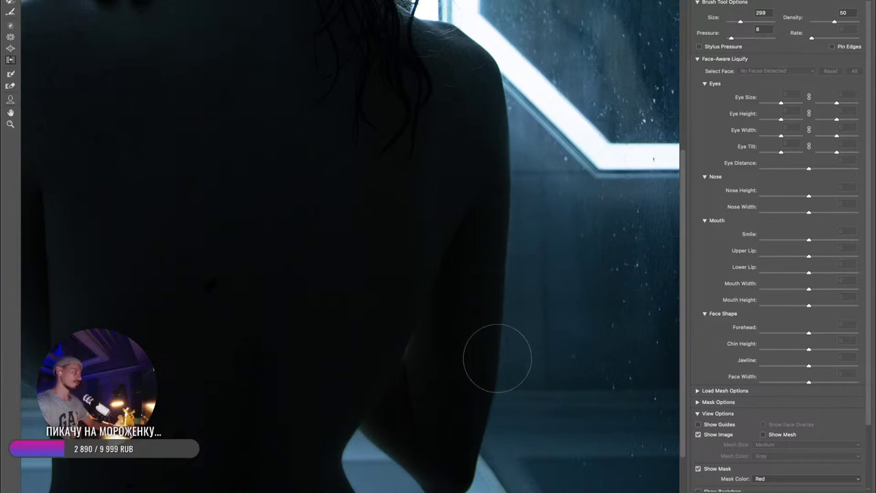
scroll(519, 258, "down", 3)
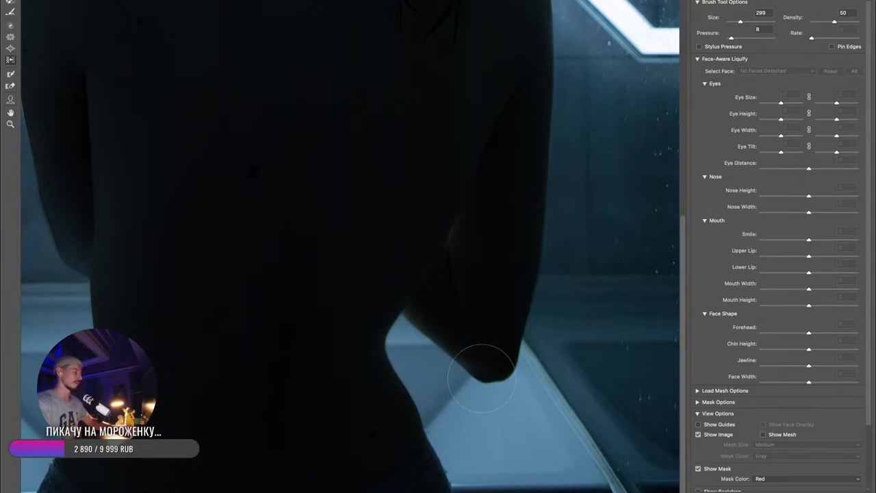
left_click(500, 373)
left_click_drag(486, 378, 482, 381)
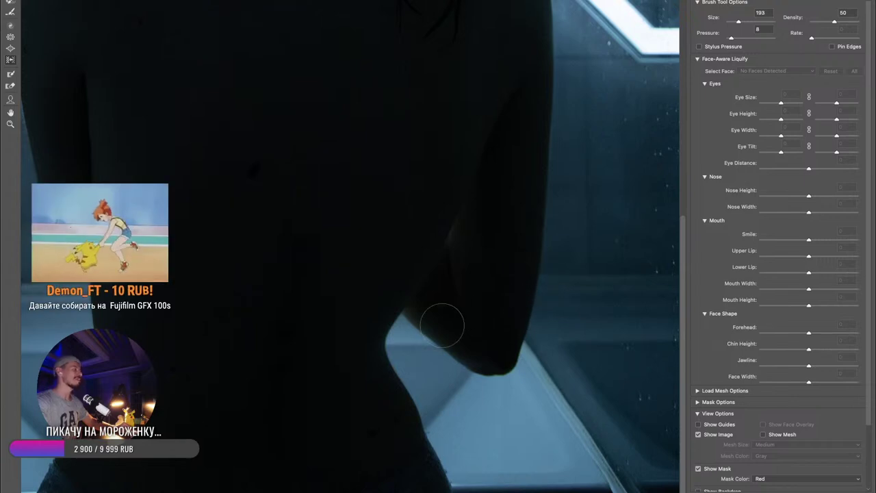
key("alt+Tab")
mouse_move(409, 345)
left_mouse_down()
mouse_move(347, 344)
mouse_move(329, 330)
mouse_move(342, 360)
left_mouse_up()
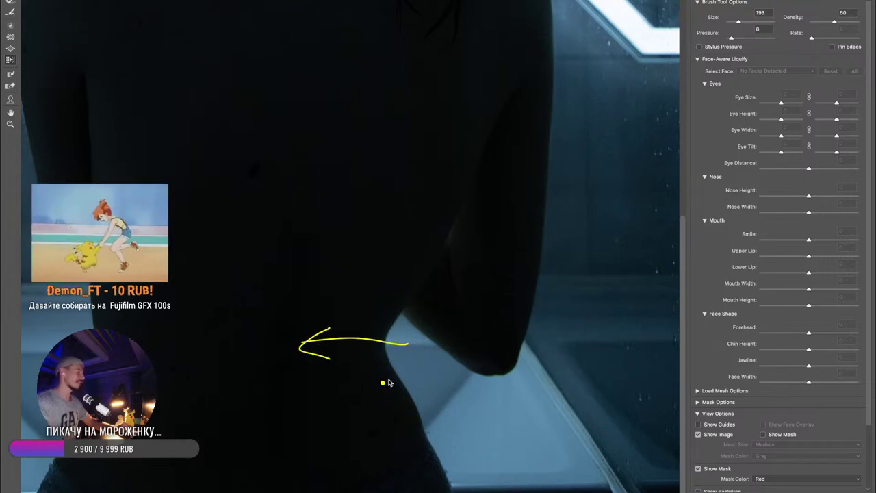
key("BackSpace")
mouse_move(405, 350)
left_mouse_down()
mouse_move(342, 338)
mouse_move(322, 350)
left_mouse_up()
left_click_drag(509, 268, 506, 253)
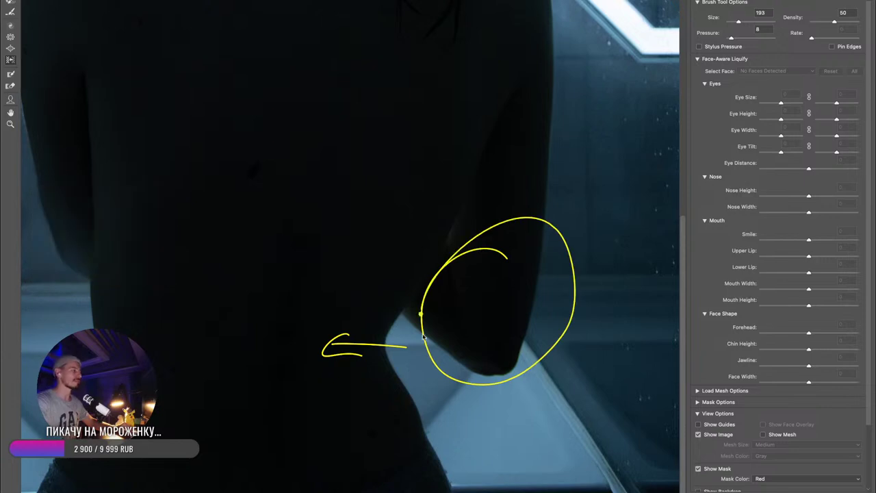
left_click_drag(407, 217, 496, 239)
- Go over the right arm with a 494 px Push Left brush, apply the Liquify edits and clear the selection
left_click_drag(475, 171, 448, 300)
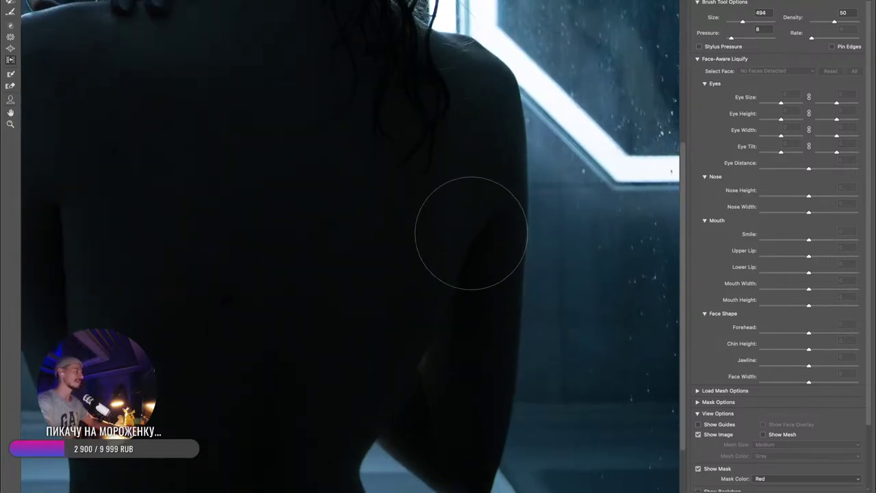
left_click_drag(472, 225, 465, 280)
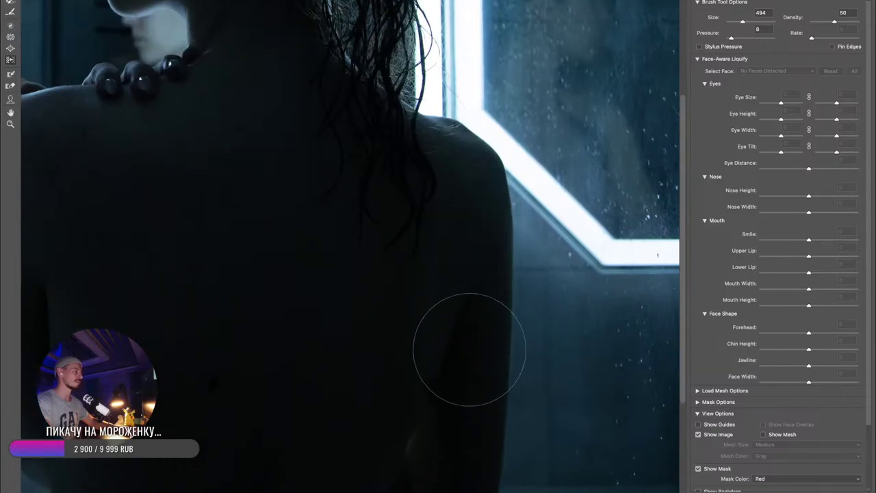
mouse_move(477, 354)
left_mouse_down()
mouse_move(480, 230)
mouse_move(493, 299)
left_mouse_up()
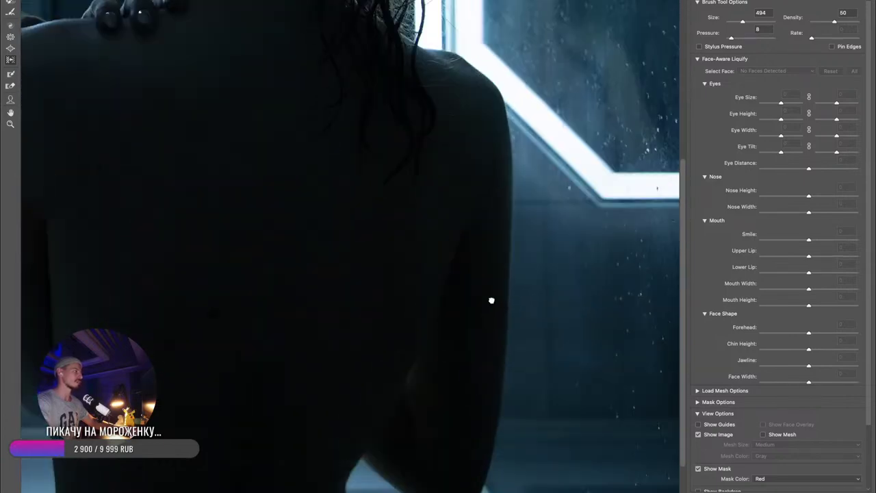
left_click_drag(474, 228, 494, 305)
left_click_drag(344, 276, 440, 307)
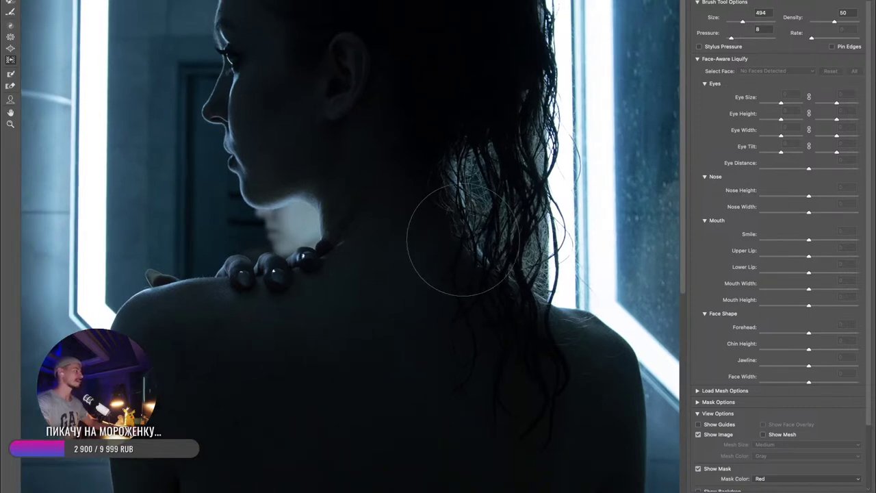
left_click_drag(459, 314, 464, 319)
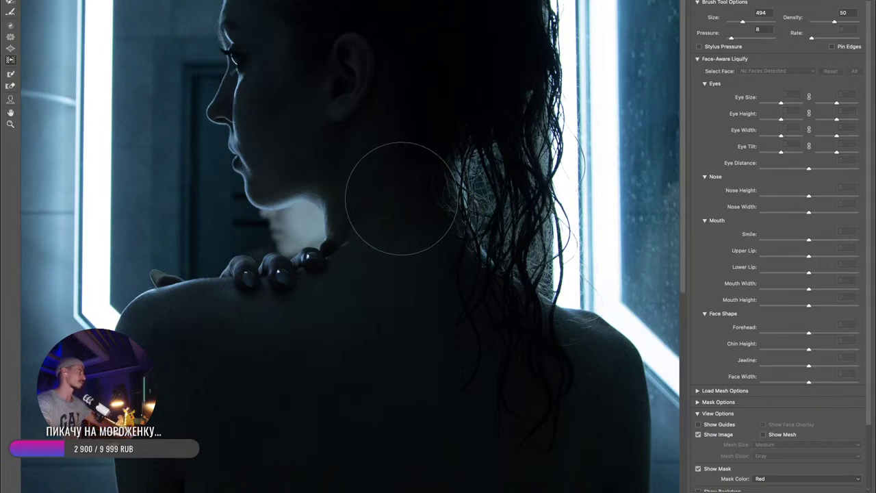
key("Return")
key("super+d")
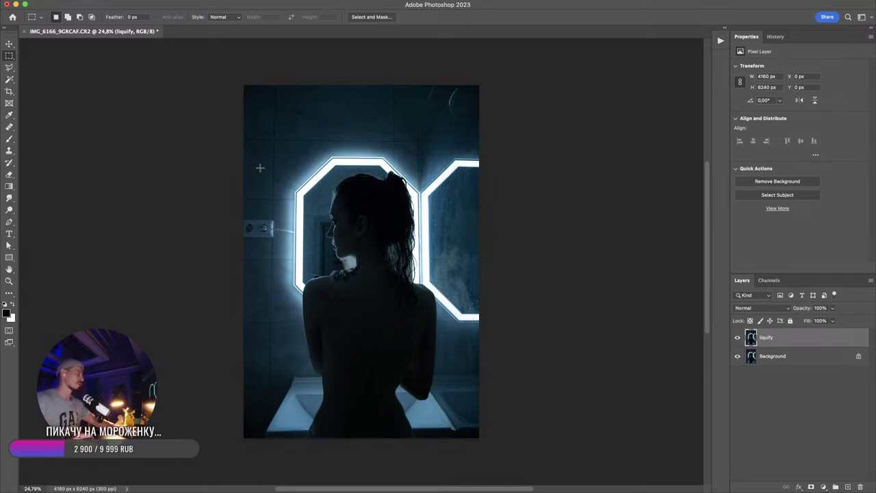
- Select a full-width square area around the head and back on the liquify layer and open it in Liquify
left_click_drag(195, 125, 578, 446)
mouse_move(422, 269)
left_mouse_down()
mouse_move(423, 317)
mouse_move(425, 298)
left_mouse_up()
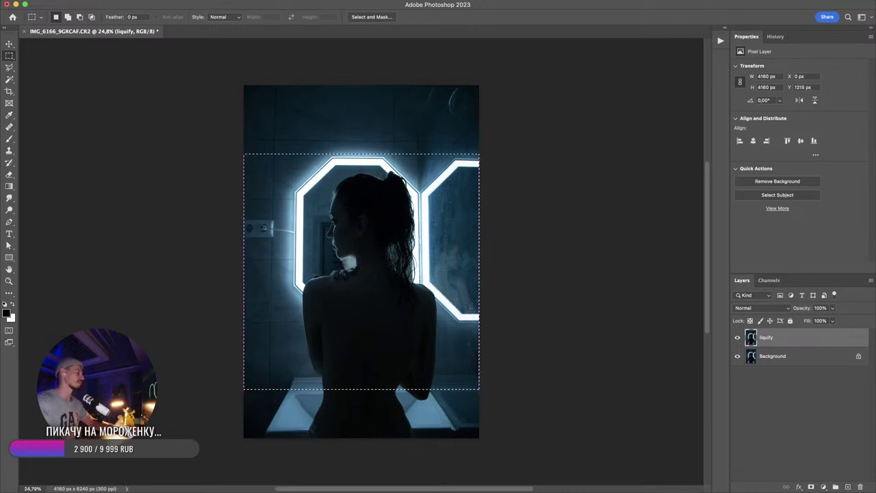
key("super+shift+x")
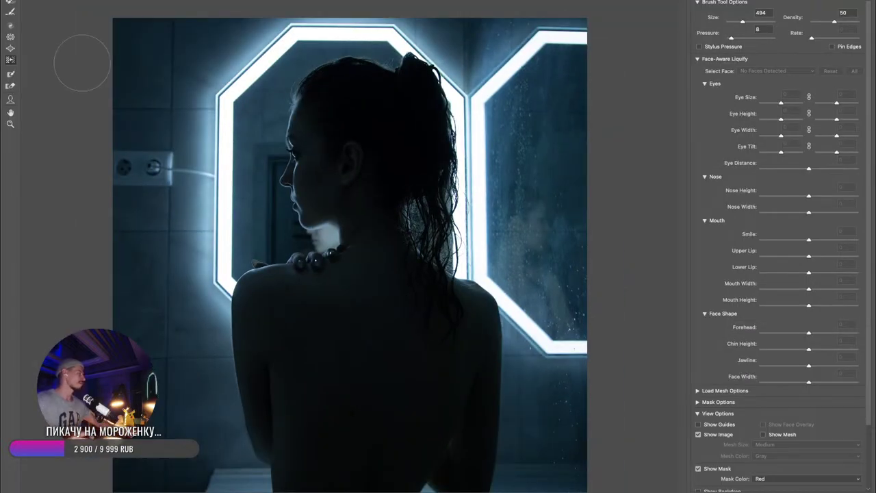
- Shrink the head slightly with a 2764 px Pucker brush at density 50 and rate 80, and apply Liquify
left_click(9, 37)
left_click_drag(339, 330, 475, 343)
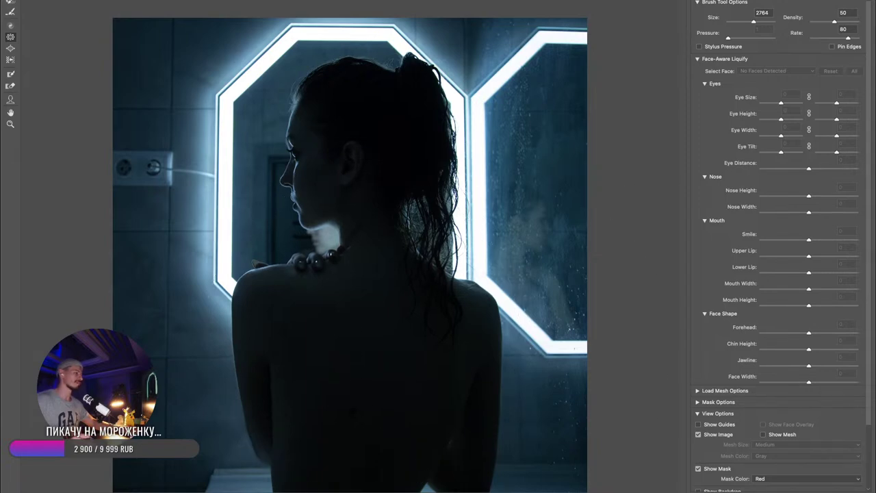
key("Return")
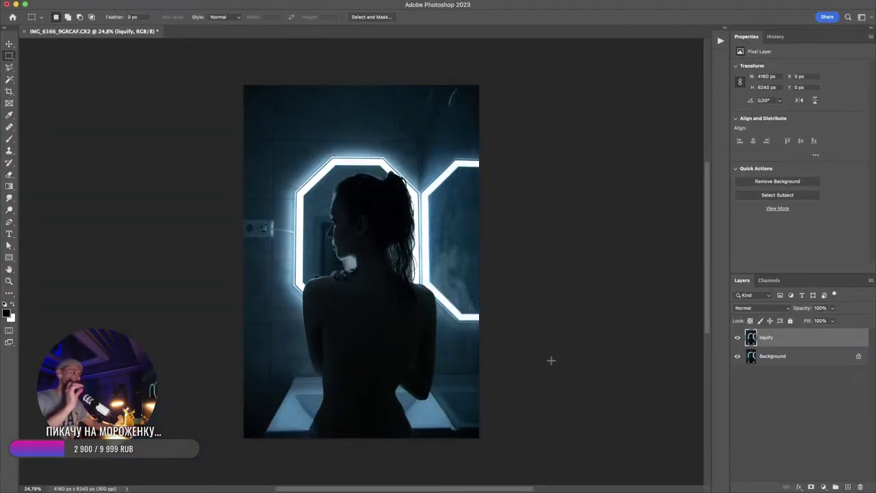
- Compare the figure before and after the body shaping by toggling the liquify layer's visibility
left_click_drag(375, 275, 381, 293)
left_click(738, 338)
left_click(738, 338)
left_click(738, 337)
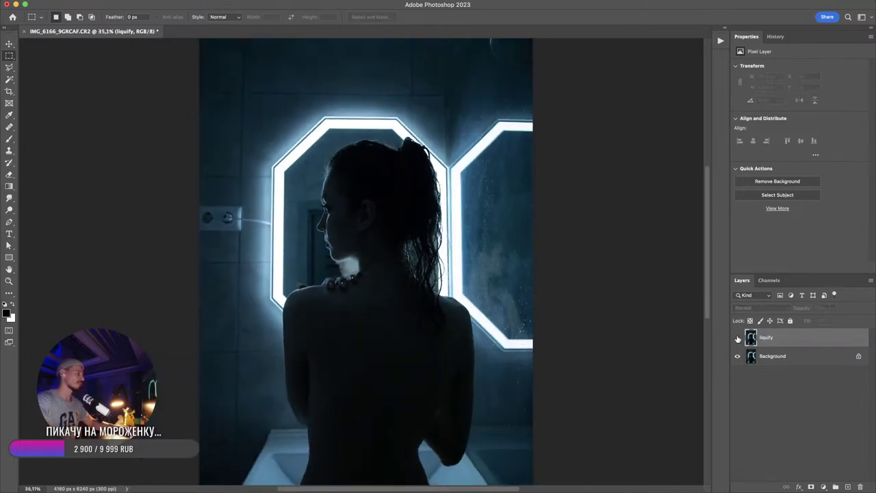
left_click(737, 337)
left_click(738, 337)
left_click(737, 337)
left_click(737, 338)
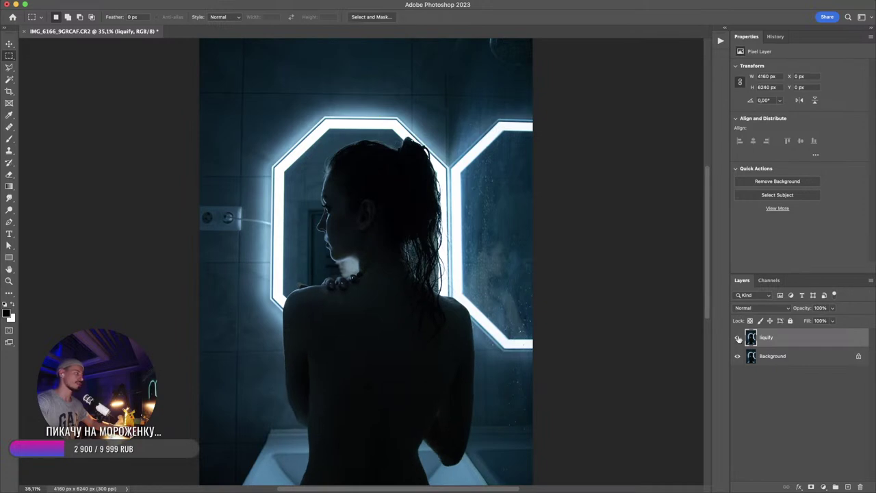
left_click(738, 337)
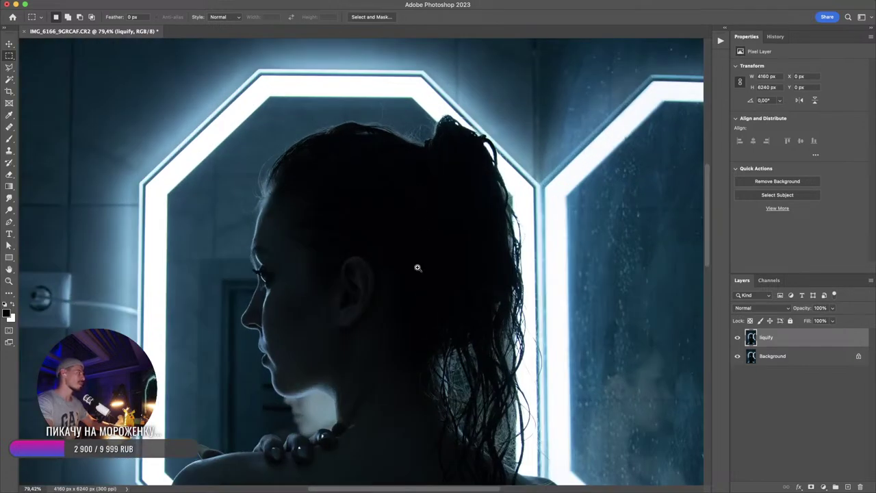
- Examine the forehead and face profile, the bright patch under the chin and the walls on both sides of the figure
scroll(414, 266, "down", 5)
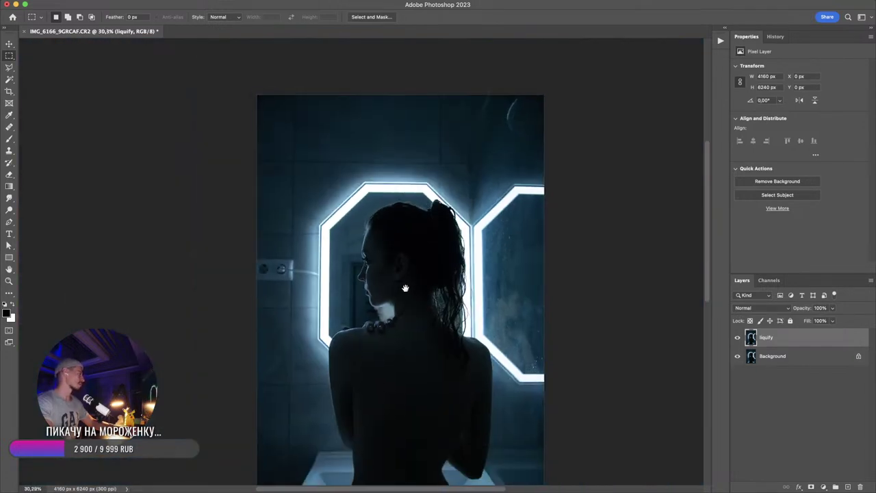
mouse_move(405, 288)
left_mouse_down()
mouse_move(424, 195)
mouse_move(421, 288)
left_mouse_up()
mouse_move(380, 251)
left_mouse_down()
mouse_move(420, 253)
mouse_move(375, 307)
left_mouse_up()
left_click_drag(387, 255, 403, 259)
left_click_drag(369, 310, 385, 308)
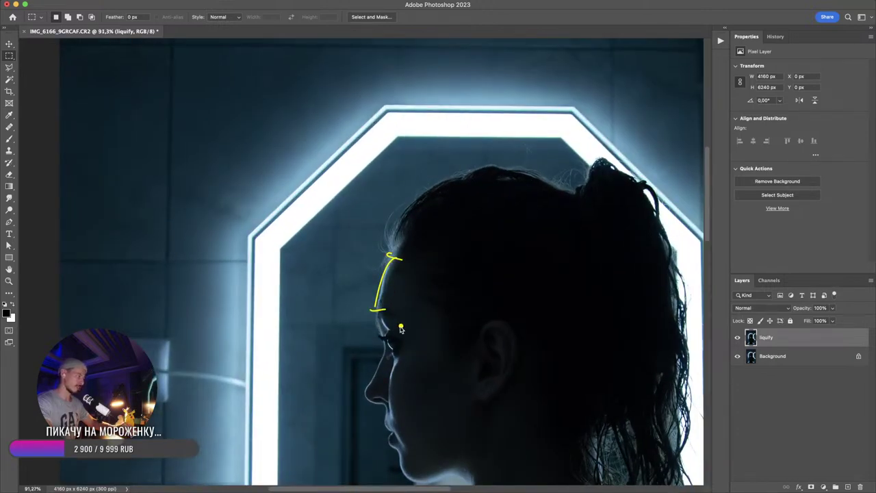
scroll(411, 314, "down", 3)
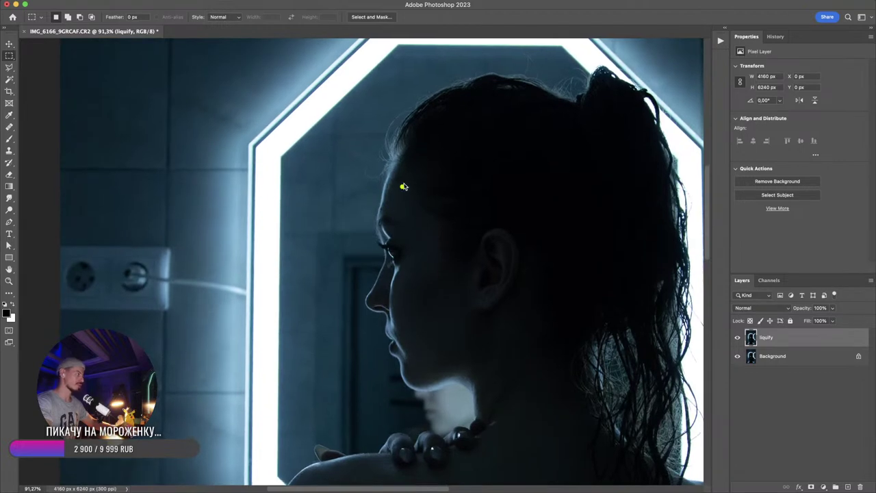
mouse_move(395, 169)
left_mouse_down()
mouse_move(378, 206)
mouse_move(388, 234)
left_mouse_up()
left_click_drag(383, 161, 413, 165)
left_click_drag(371, 227, 392, 217)
key("Escape")
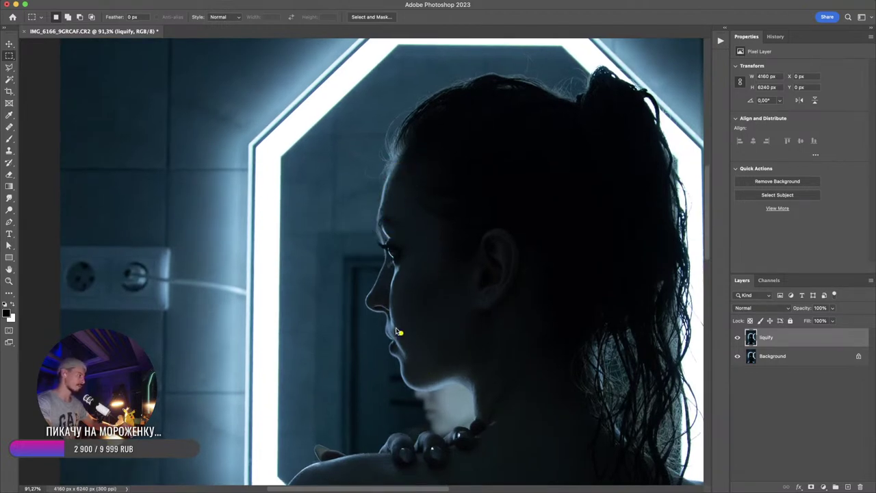
scroll(440, 397, "down", 5)
mouse_move(378, 232)
left_mouse_down()
mouse_move(435, 230)
mouse_move(410, 185)
mouse_move(418, 198)
left_mouse_up()
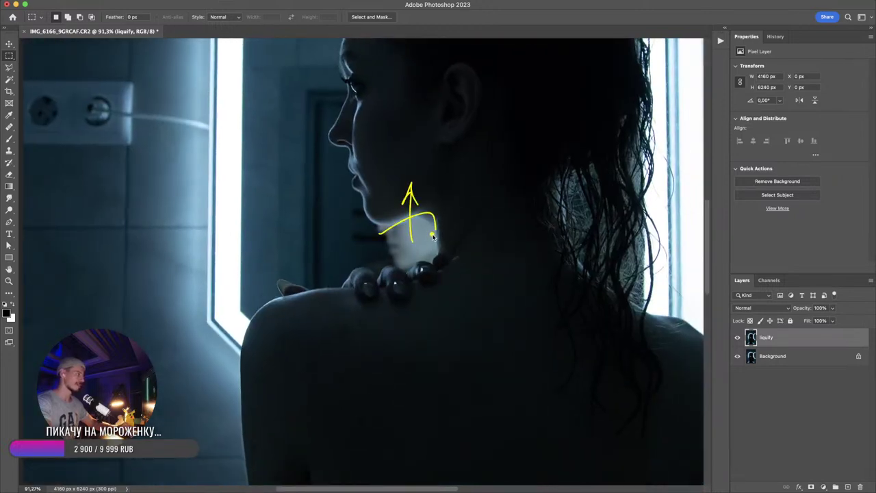
mouse_move(458, 269)
left_mouse_down()
mouse_move(436, 316)
mouse_move(450, 243)
left_mouse_up()
scroll(436, 316, "down", 3)
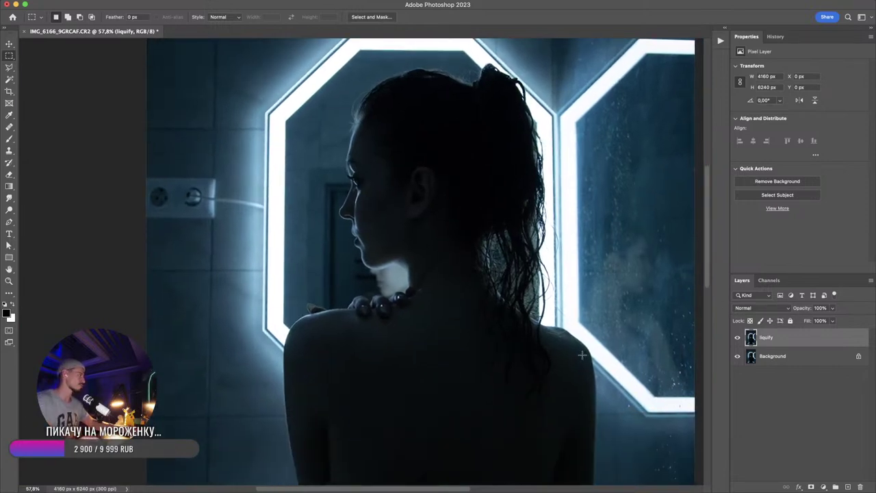
scroll(449, 333, "down", 5)
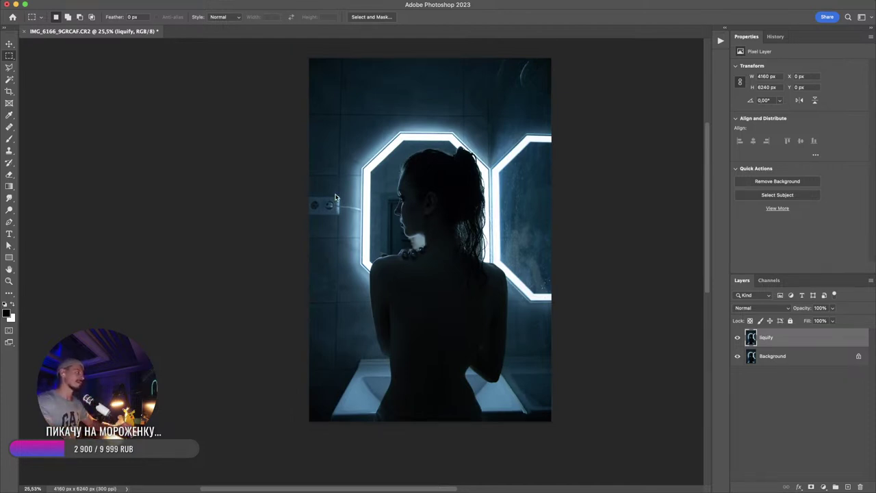
mouse_move(342, 69)
left_mouse_down()
mouse_move(329, 184)
mouse_move(329, 346)
left_mouse_up()
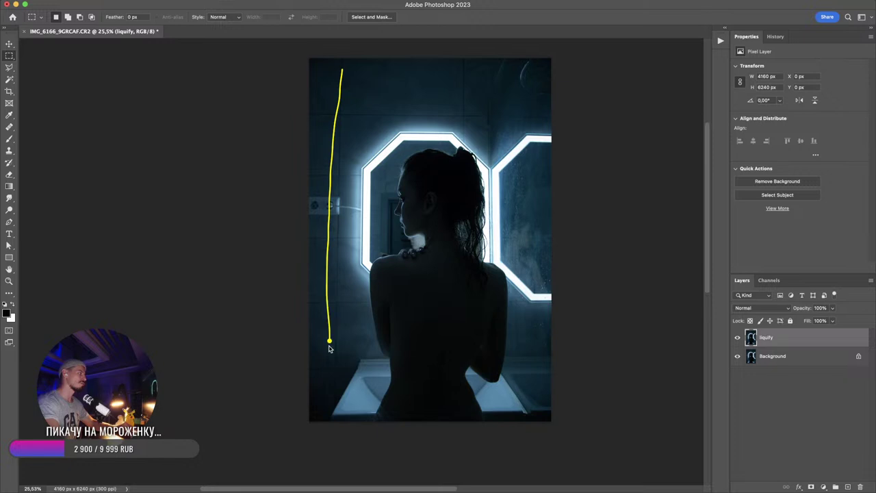
mouse_move(485, 94)
left_mouse_down()
mouse_move(502, 173)
mouse_move(512, 319)
left_mouse_up()
key("Escape")
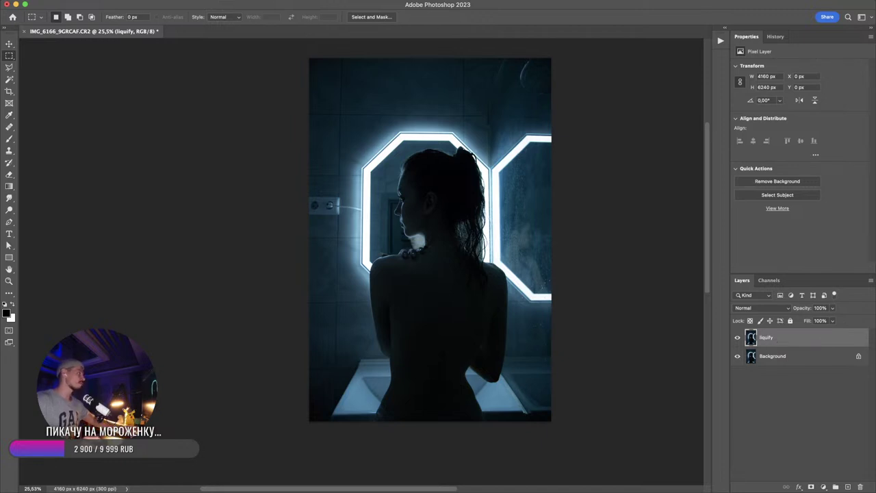
- Duplicate the liquify layer and open the copy in the Camera Raw Filter
key("super+j")
left_click(210, 0)
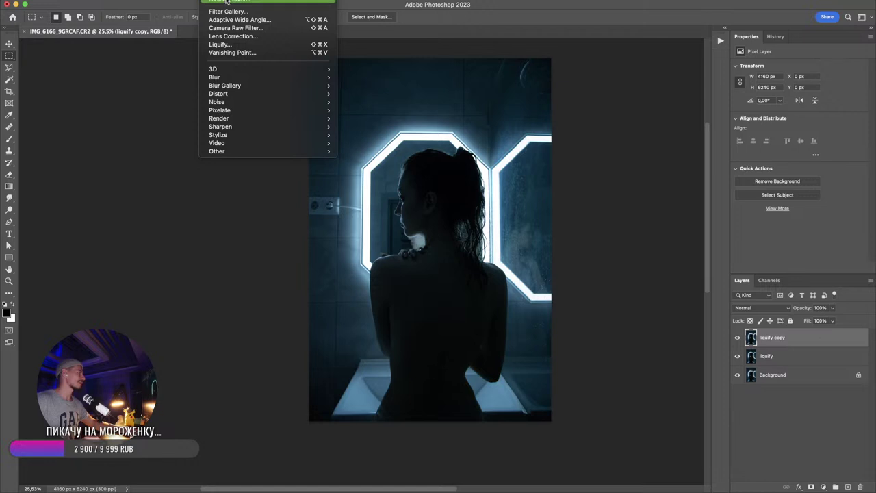
left_click(231, 28)
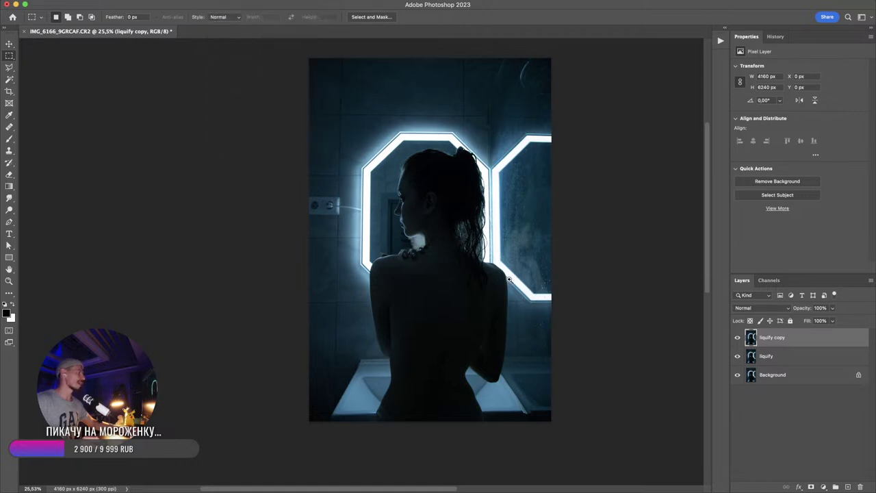
scroll(774, 424, "down", 3)
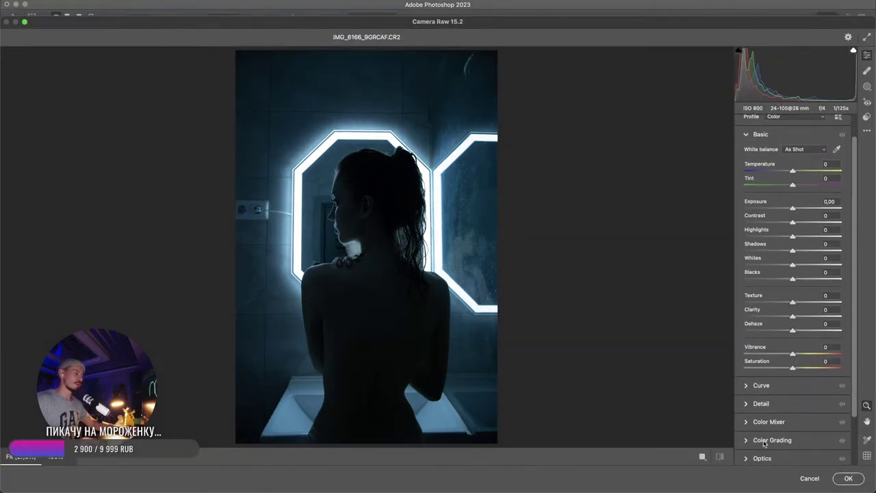
- Correct the photo's lens distortion in the Optics settings to +2
left_click(757, 458)
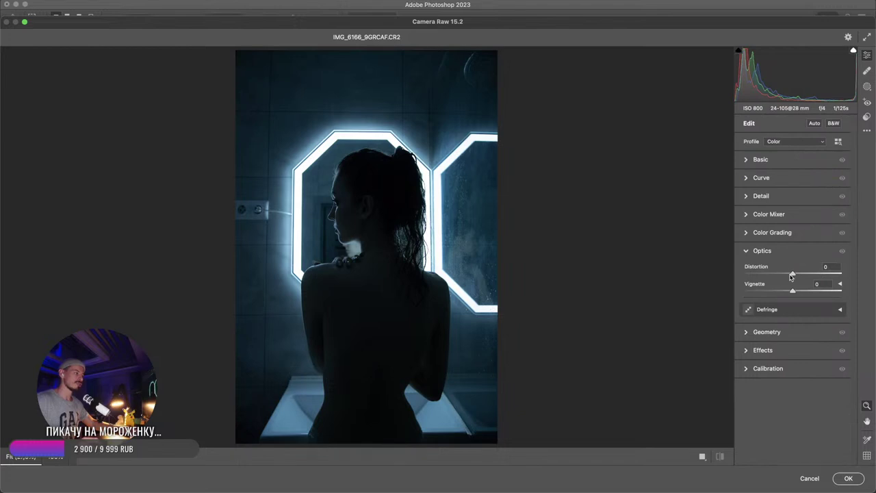
left_click_drag(793, 275, 794, 276)
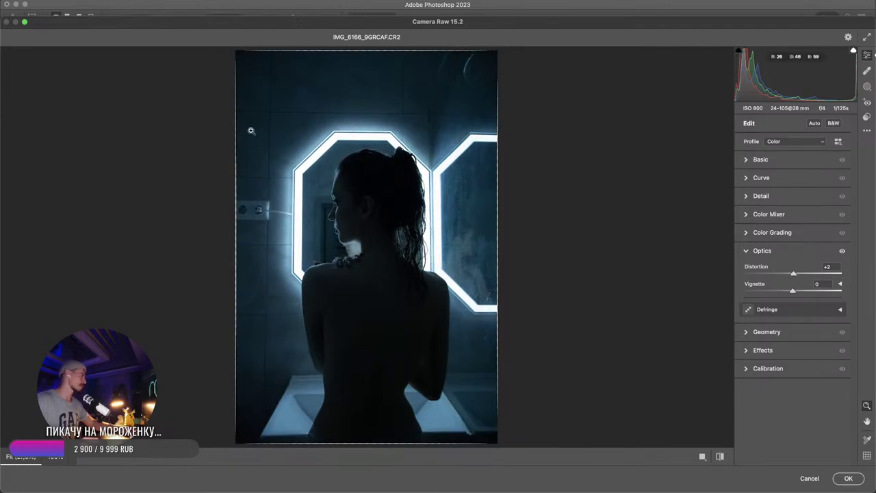
left_click(748, 251)
- Straighten the perspective with Guided Upright, placing two vertical guides along the wall lines and two horizontal guides above the mirrors and across the shoulders
left_click(748, 270)
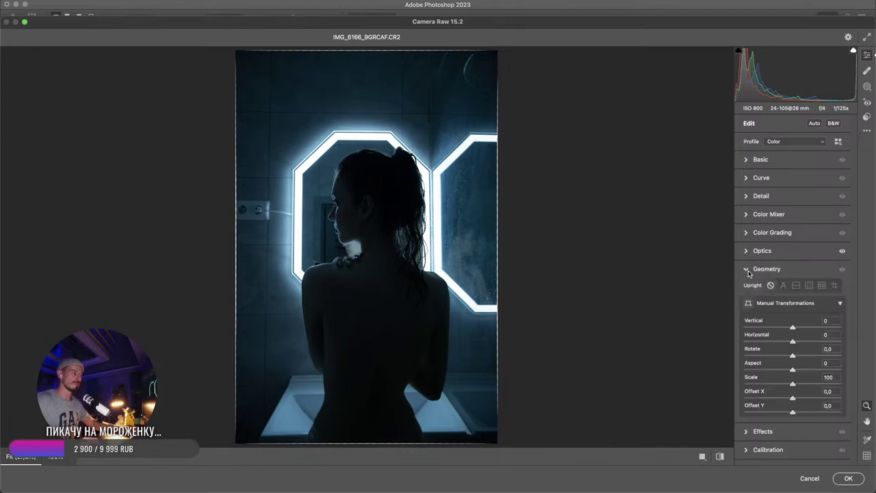
left_click(834, 285)
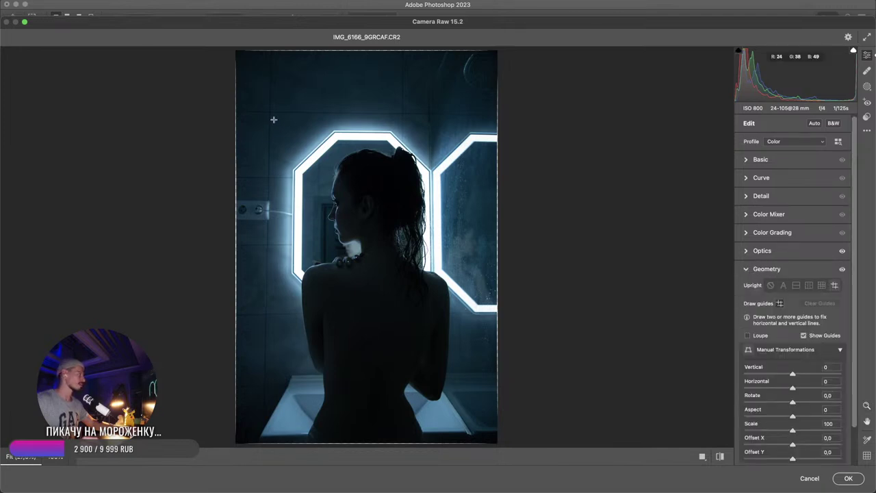
left_click_drag(269, 111, 263, 407)
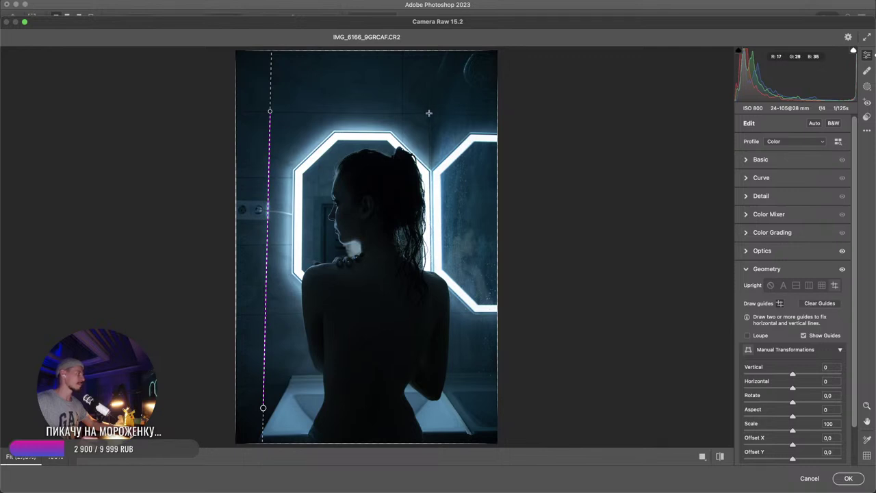
left_click_drag(429, 113, 431, 297)
left_click_drag(265, 109, 465, 111)
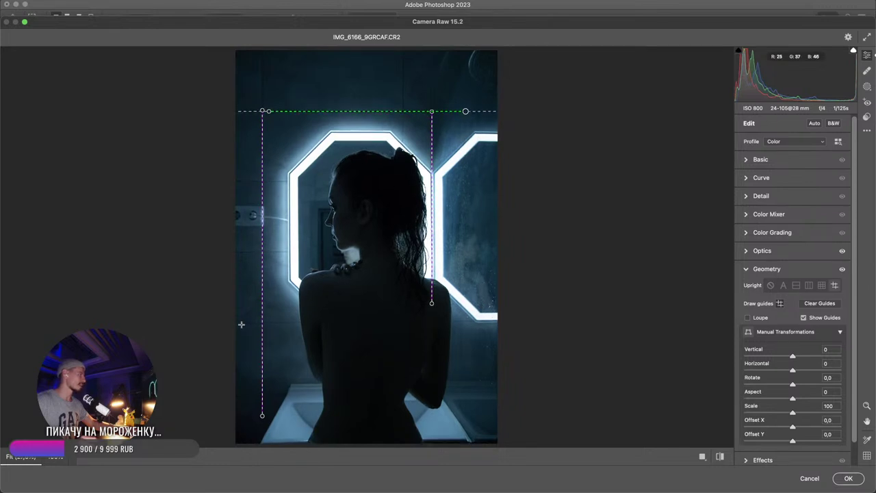
left_click_drag(241, 324, 532, 324)
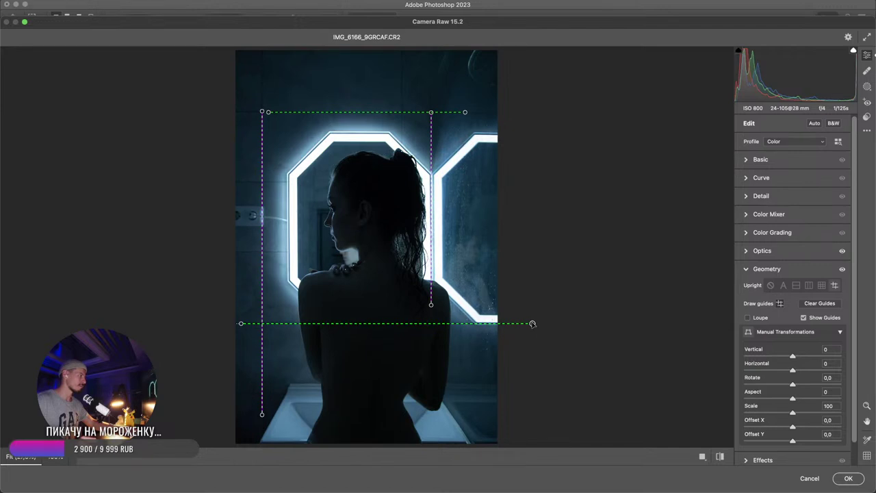
left_click_drag(466, 113, 464, 113)
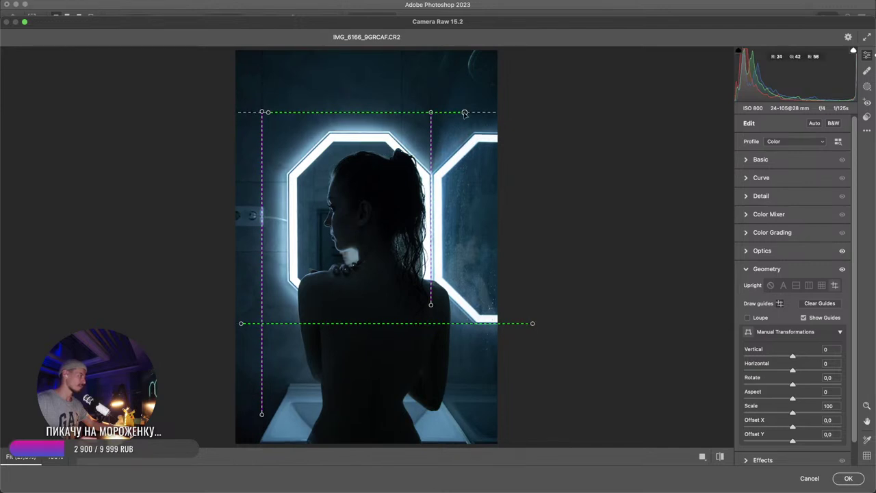
left_click_drag(268, 113, 268, 112)
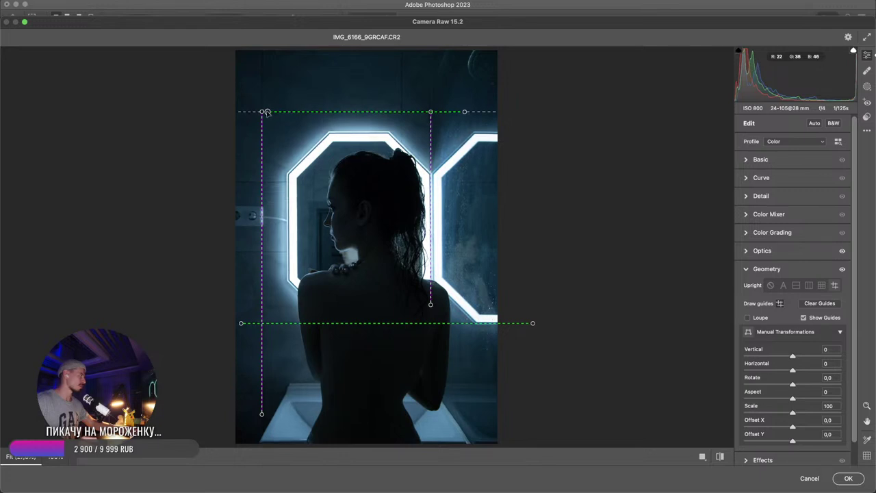
- Reduce the manual transformation scale to 91 so the image edges fit inside the frame, and apply the Camera Raw Filter
left_click_drag(792, 357, 791, 358)
double_click(795, 366)
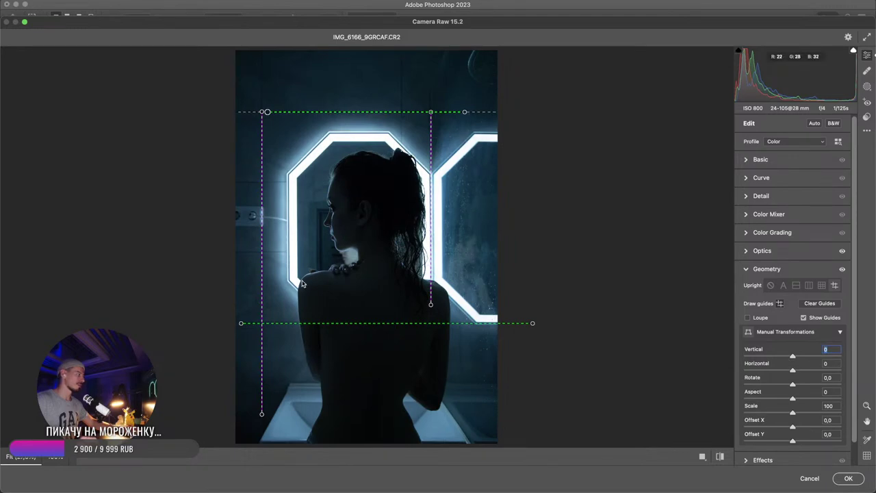
left_click_drag(792, 414, 784, 414)
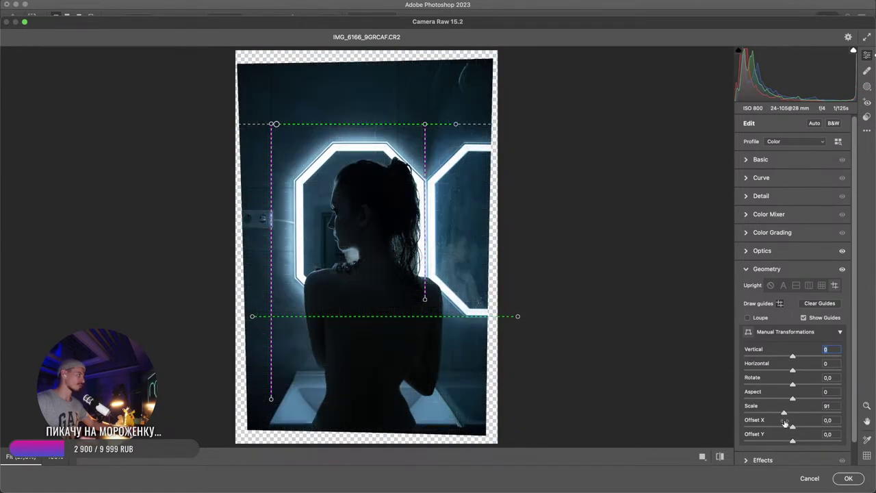
left_click(848, 479)
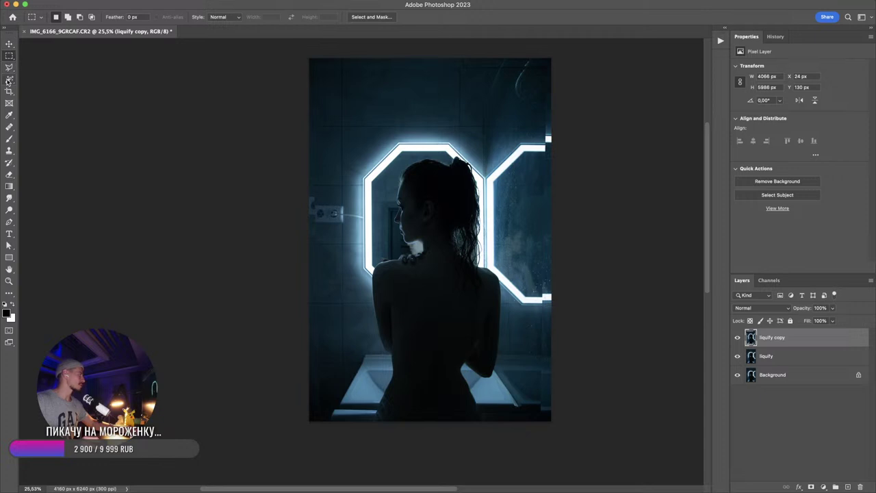
- Select the empty border around the transformed image with the Magic Wand and expand the selection by 3 pixels
left_click_drag(9, 80, 48, 96)
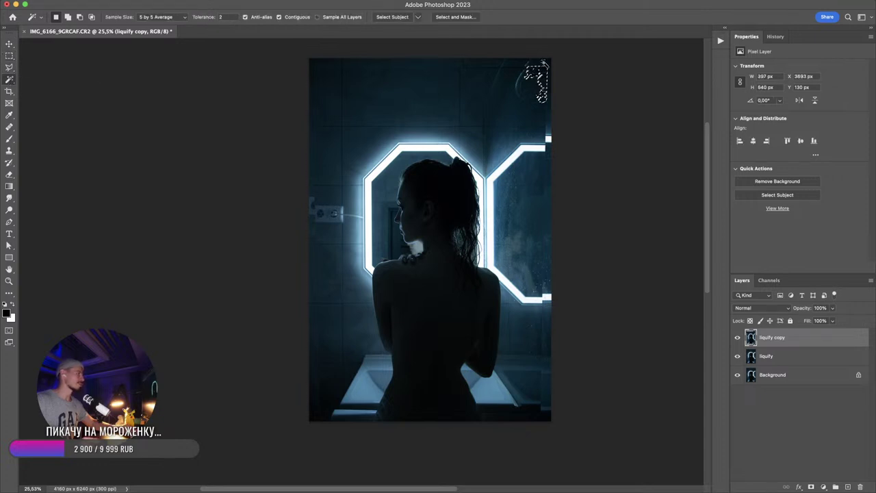
left_click(549, 68)
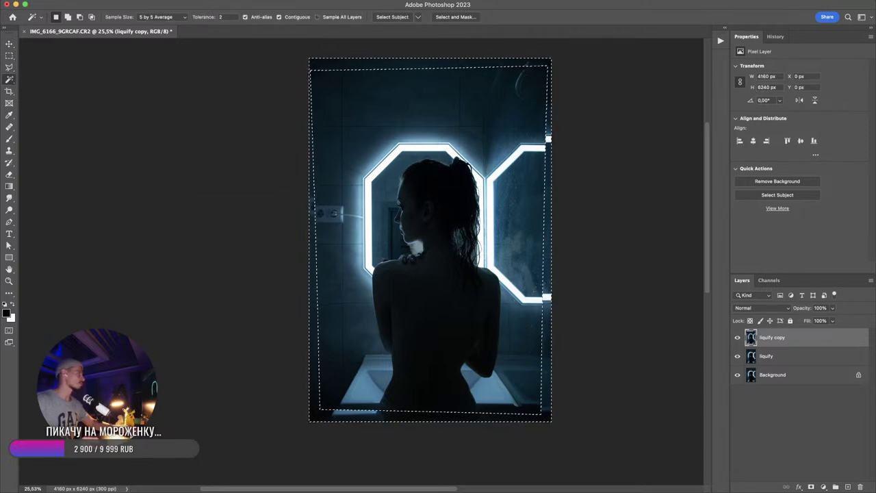
left_click(191, 1)
mouse_move(213, 95)
left_click(318, 110)
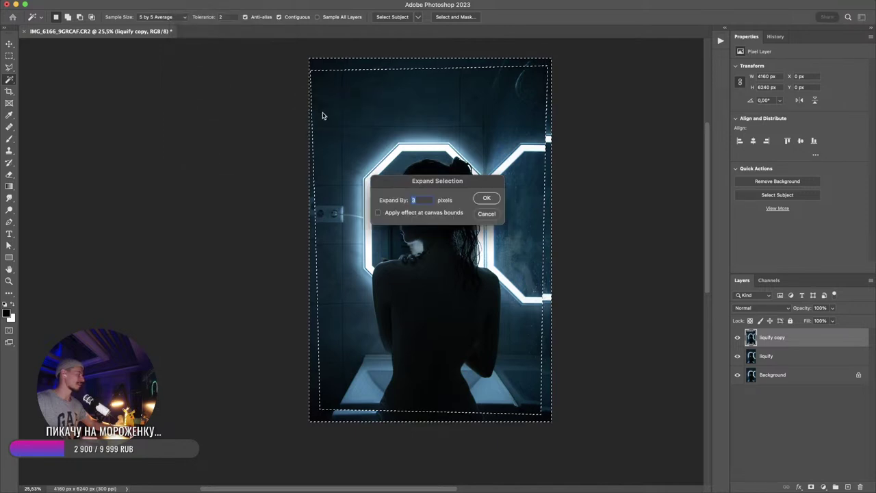
key("Return")
- Fill the selected border on the liquify copy layer so the picture extends to the canvas edges, and deselect
key("m")
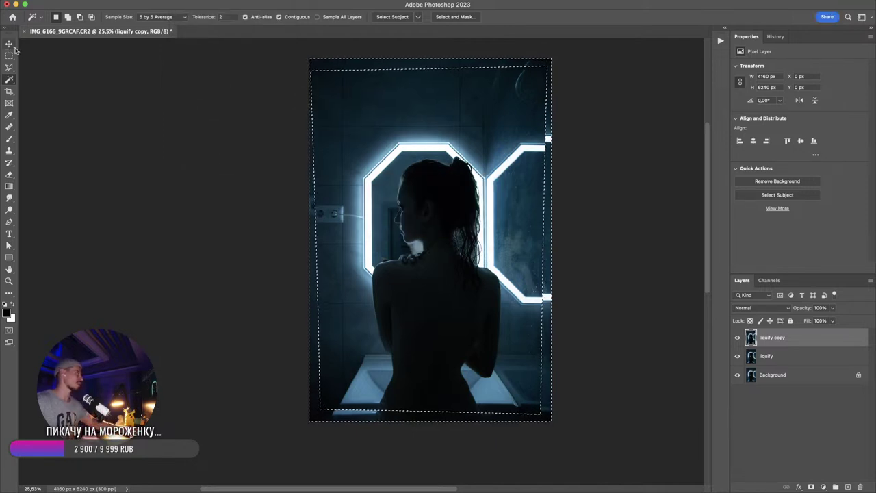
right_click(549, 68)
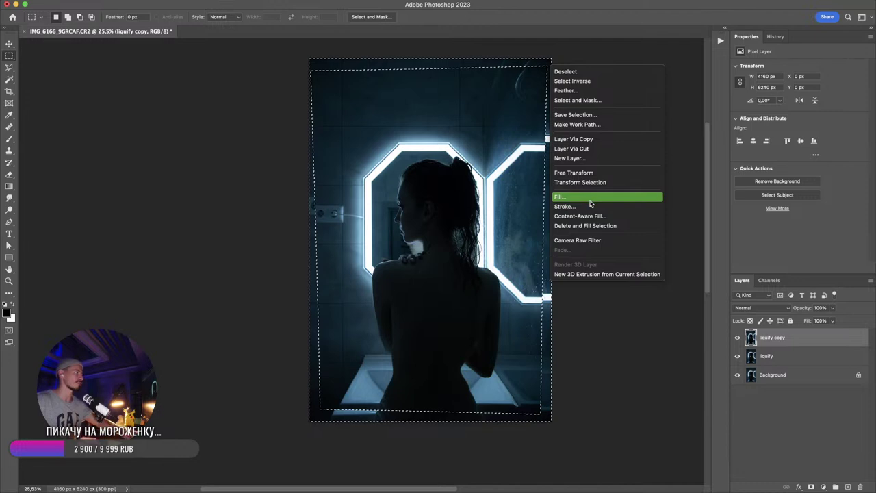
left_click(591, 196)
key("Return")
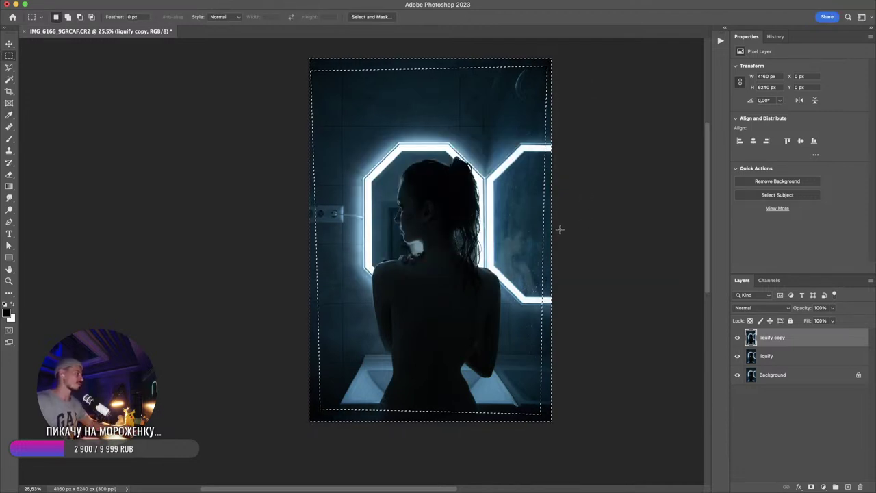
key("ctrl+d")
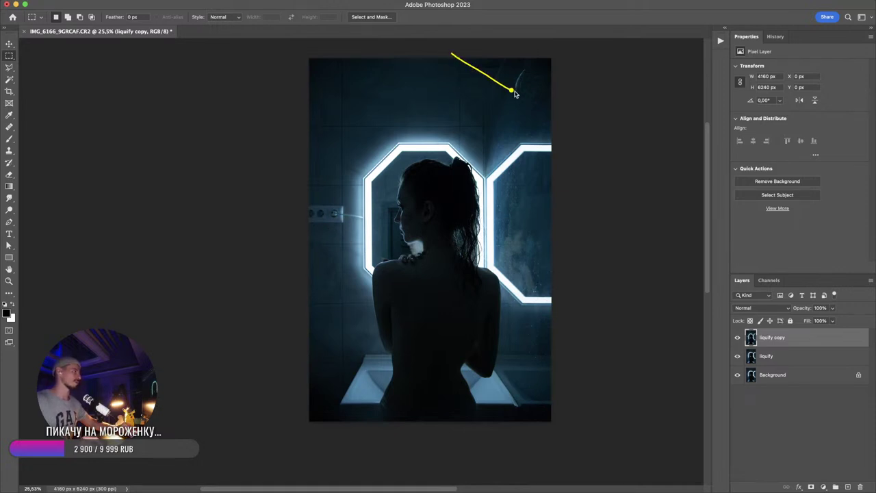
- Examine the upper wall with its tile seams and light streaks, and the glowing mirror frame around the head
left_click_drag(475, 61, 538, 94)
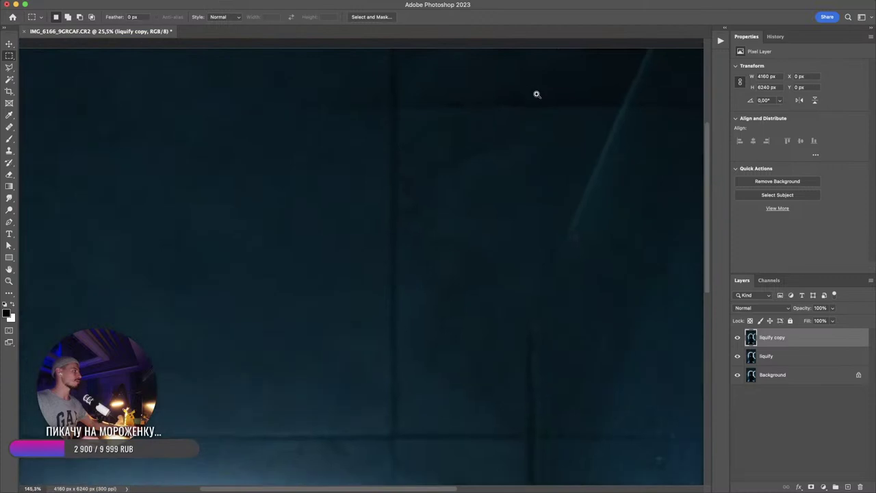
left_click_drag(551, 140, 509, 123)
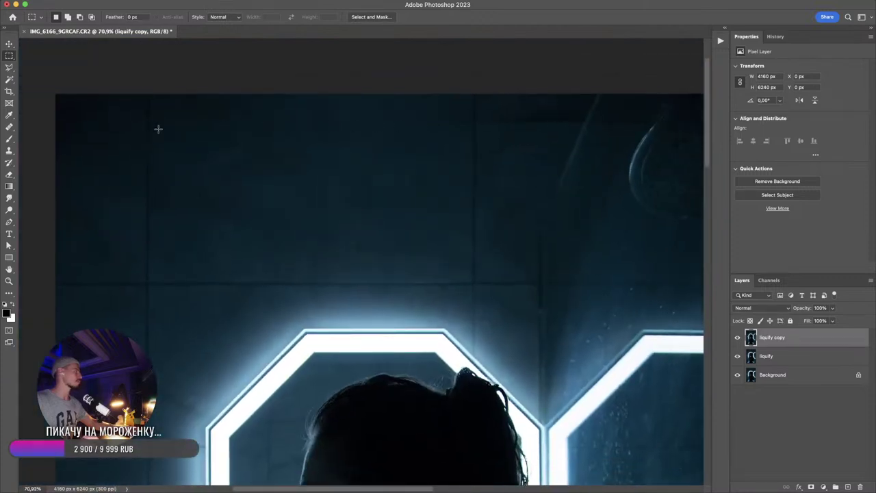
left_click_drag(150, 121, 473, 125)
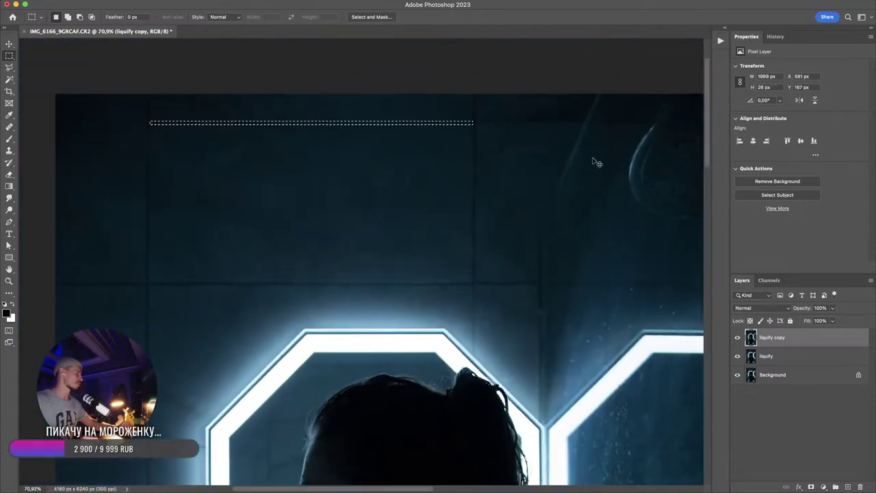
key("ctrl+d")
scroll(487, 258, "down", 5)
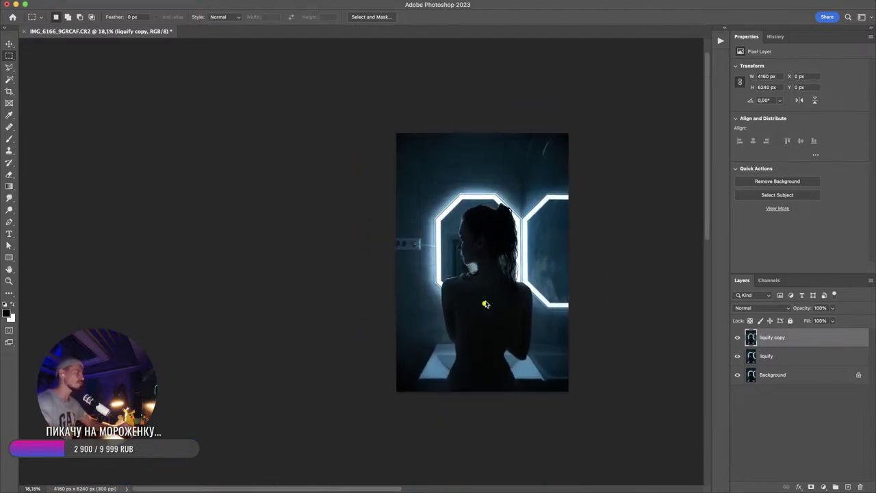
mouse_move(474, 188)
left_mouse_down()
mouse_move(448, 195)
mouse_move(424, 236)
mouse_move(450, 291)
mouse_move(514, 289)
mouse_move(530, 227)
mouse_move(481, 189)
left_mouse_up()
scroll(520, 258, "up", 3)
mouse_move(444, 93)
left_mouse_down()
mouse_move(434, 91)
mouse_move(421, 267)
mouse_move(487, 91)
mouse_move(488, 275)
left_mouse_up()
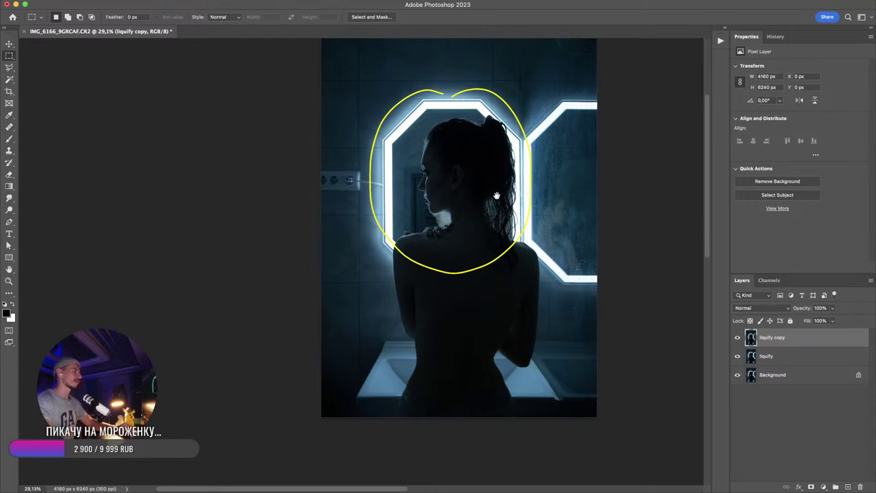
mouse_move(497, 195)
left_mouse_down()
mouse_move(482, 245)
mouse_move(472, 245)
left_mouse_up()
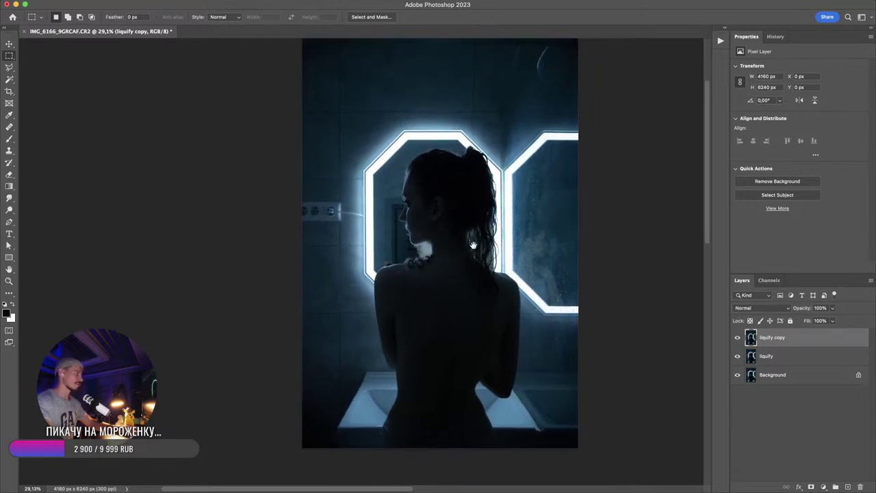
mouse_move(437, 146)
left_mouse_down()
mouse_move(404, 163)
mouse_move(394, 224)
mouse_move(442, 268)
mouse_move(492, 228)
mouse_move(455, 147)
mouse_move(393, 130)
mouse_move(353, 176)
mouse_move(358, 278)
mouse_move(422, 314)
mouse_move(522, 268)
mouse_move(517, 175)
mouse_move(418, 125)
left_mouse_up()
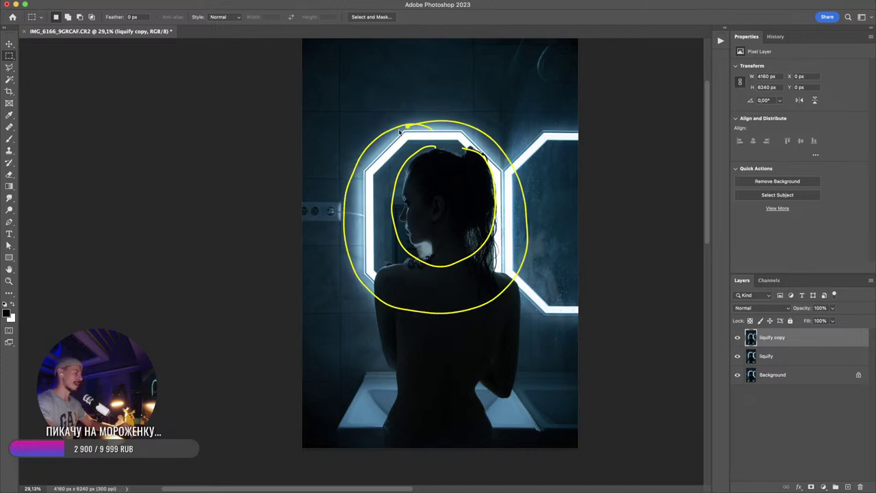
left_click_drag(422, 52, 429, 77)
left_click(434, 89)
left_click_drag(454, 49, 468, 72)
left_click(467, 91)
left_click_drag(488, 49, 498, 74)
left_click(499, 90)
left_click_drag(399, 372, 385, 420)
left_click(458, 417)
left_click_drag(470, 375, 492, 407)
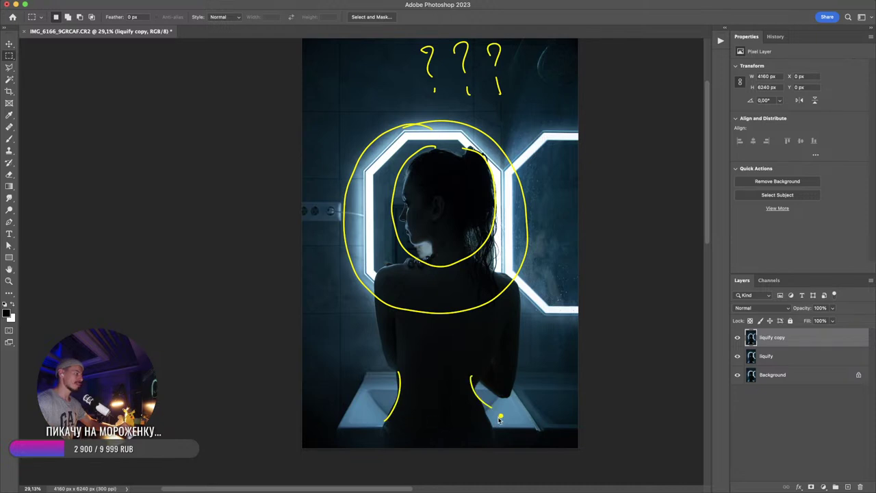
mouse_move(382, 421)
left_mouse_down()
mouse_move(440, 416)
mouse_move(415, 415)
left_mouse_up()
left_click(434, 380)
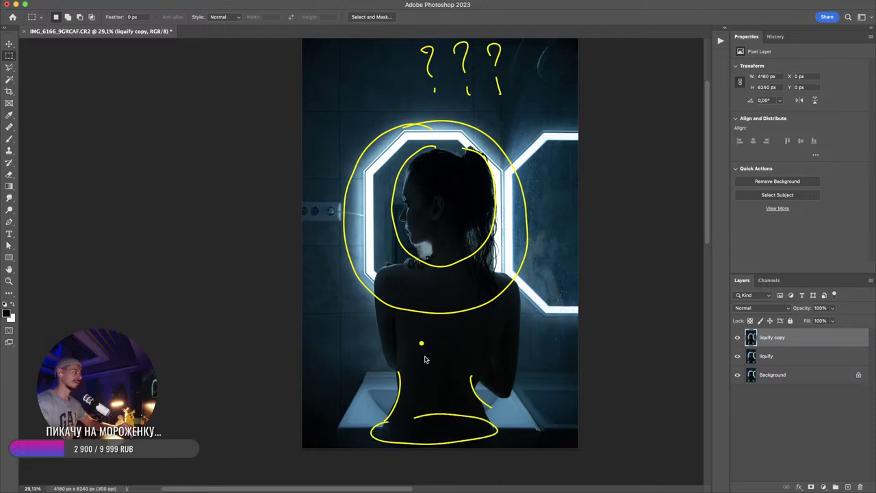
left_click(402, 86)
mouse_move(387, 55)
left_mouse_down()
mouse_move(406, 98)
mouse_move(359, 77)
left_mouse_up()
left_click(365, 96)
left_click_drag(559, 39, 577, 89)
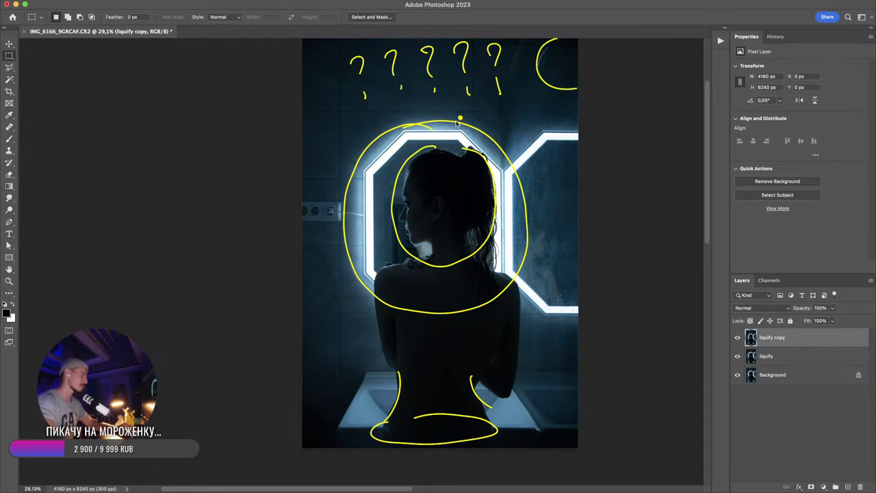
left_click_drag(410, 53, 434, 72)
mouse_move(406, 71)
left_mouse_down()
mouse_move(466, 59)
mouse_move(486, 68)
left_mouse_up()
left_click_drag(484, 55, 466, 74)
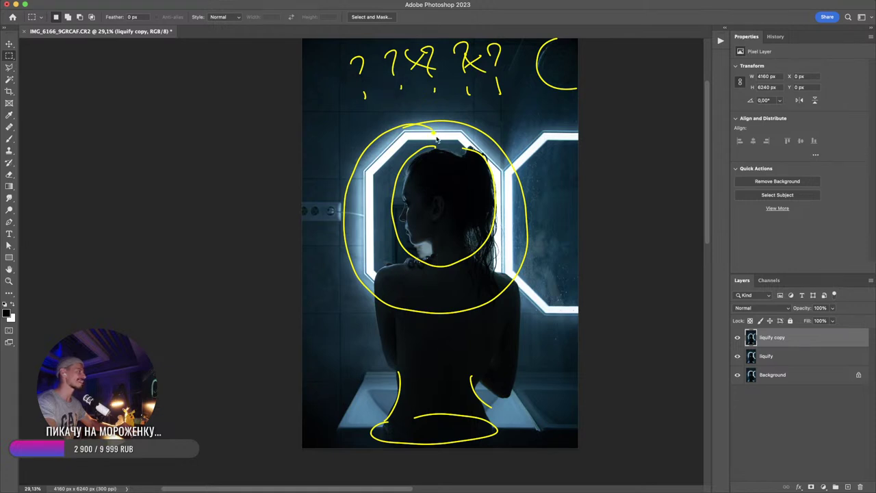
key("Delete")
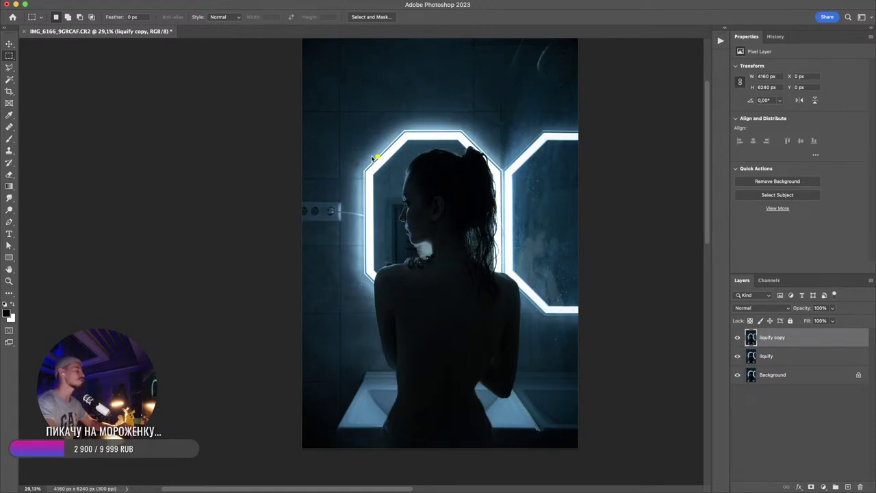
left_click_drag(326, 142, 517, 143)
mouse_move(437, 66)
left_mouse_down()
mouse_move(442, 125)
mouse_move(431, 75)
mouse_move(444, 96)
left_mouse_up()
left_click_drag(304, 70, 639, 66)
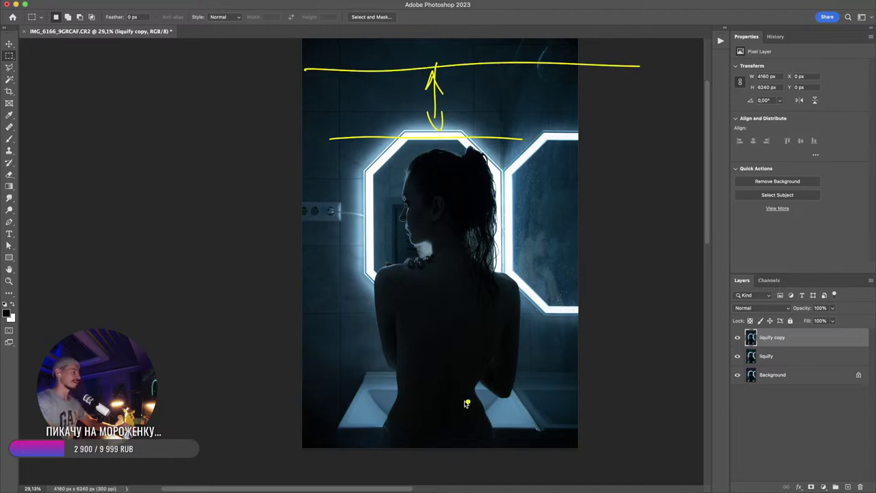
left_click_drag(272, 380, 608, 362)
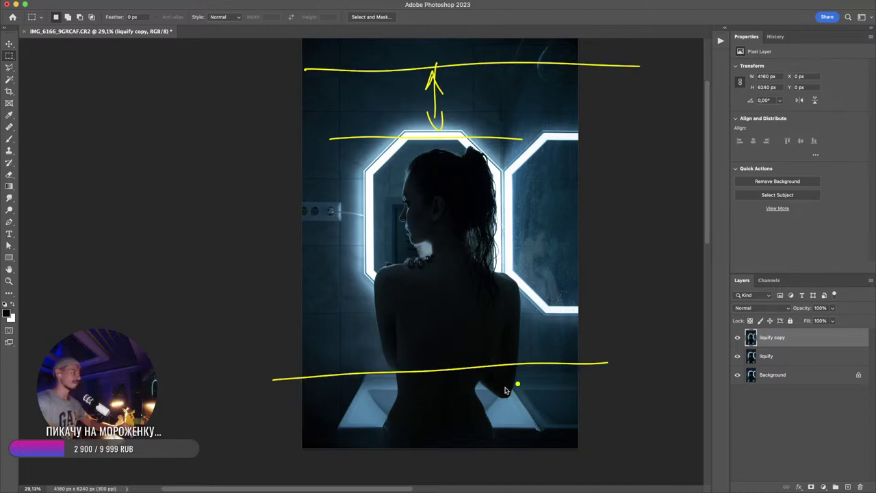
mouse_move(446, 408)
left_mouse_down()
mouse_move(441, 429)
mouse_move(446, 392)
left_mouse_up()
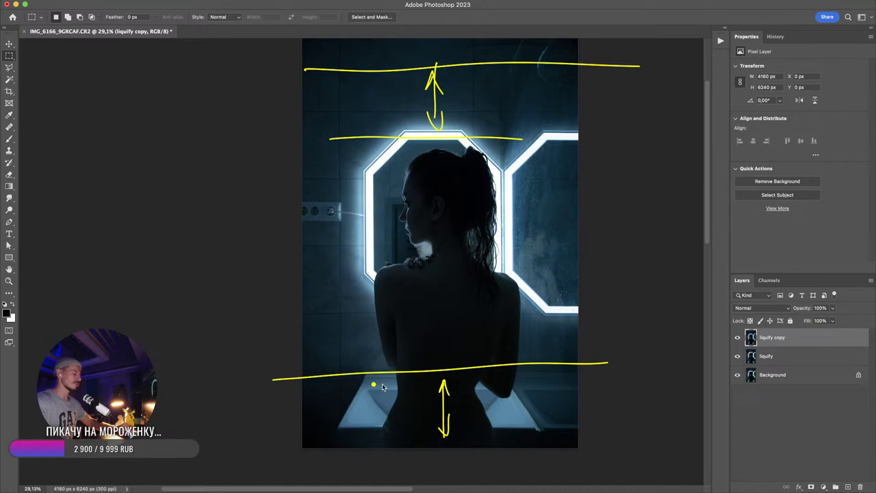
key("Escape")
mouse_move(341, 390)
left_mouse_down()
mouse_move(421, 388)
mouse_move(383, 388)
left_mouse_up()
left_click_drag(435, 400, 439, 438)
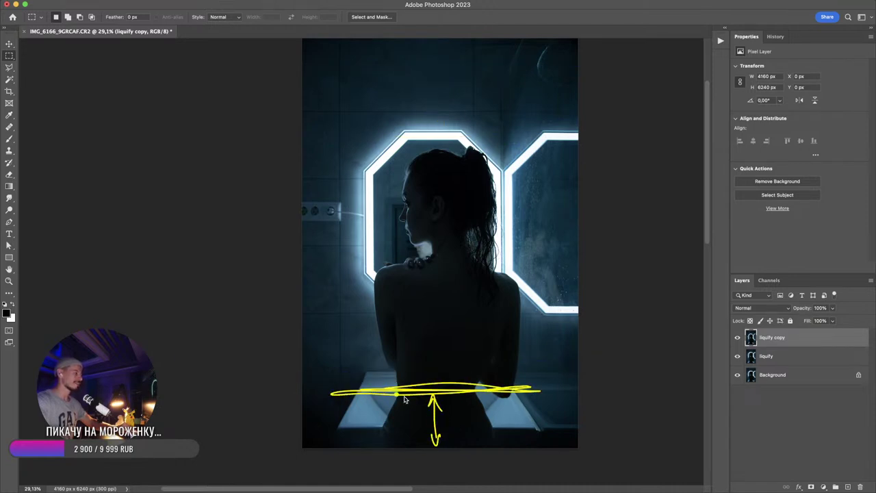
left_click_drag(436, 90, 436, 142)
left_click_drag(429, 132, 442, 133)
mouse_move(428, 93)
left_mouse_down()
mouse_move(436, 75)
mouse_move(445, 95)
left_mouse_up()
left_click_drag(327, 83, 407, 86)
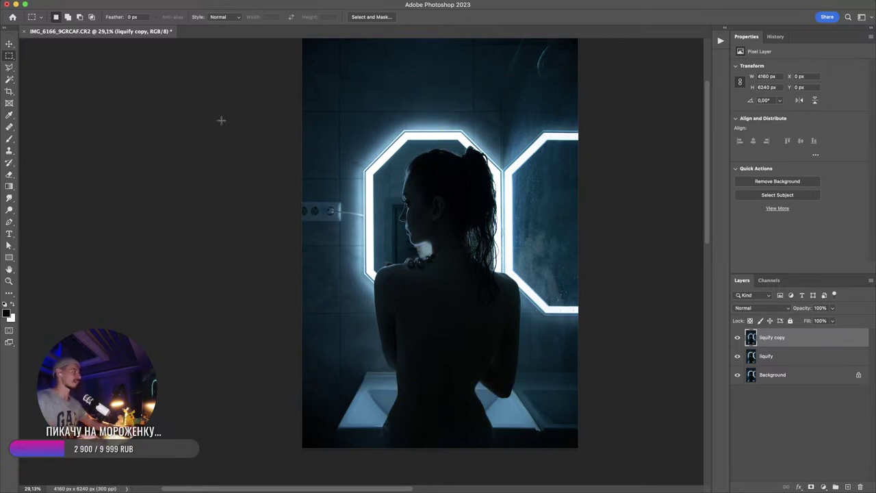
- Crop the photo to a 4:5 ratio, repositioning the image inside the frame, and apply the crop
left_click(9, 91)
scroll(499, 164, "down", 2)
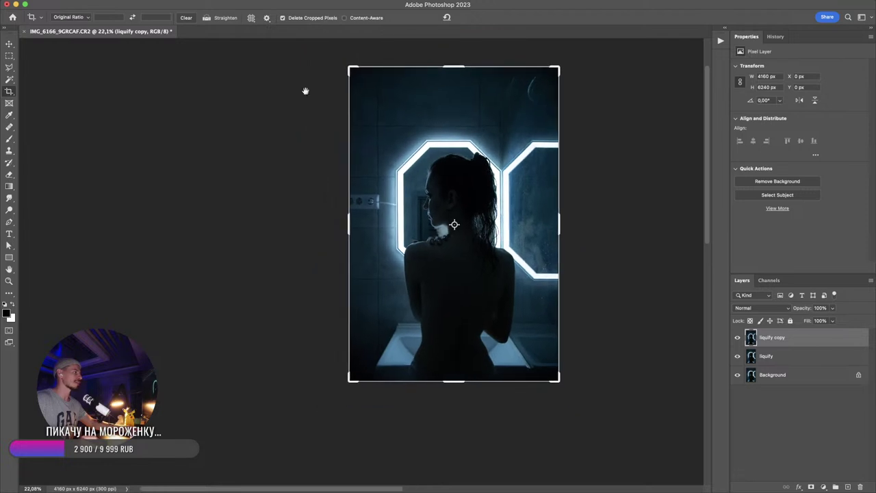
left_click(107, 17)
type("4")
key("Tab")
type("5")
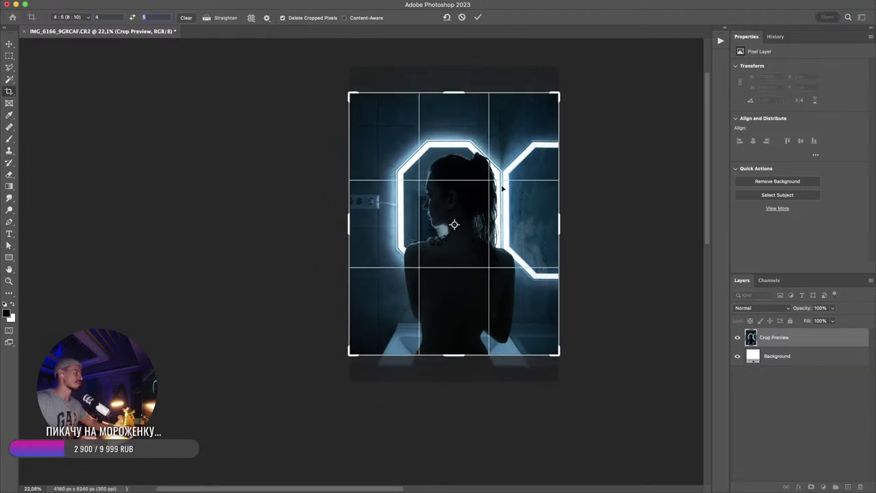
left_click_drag(500, 186, 491, 206)
key("Return")
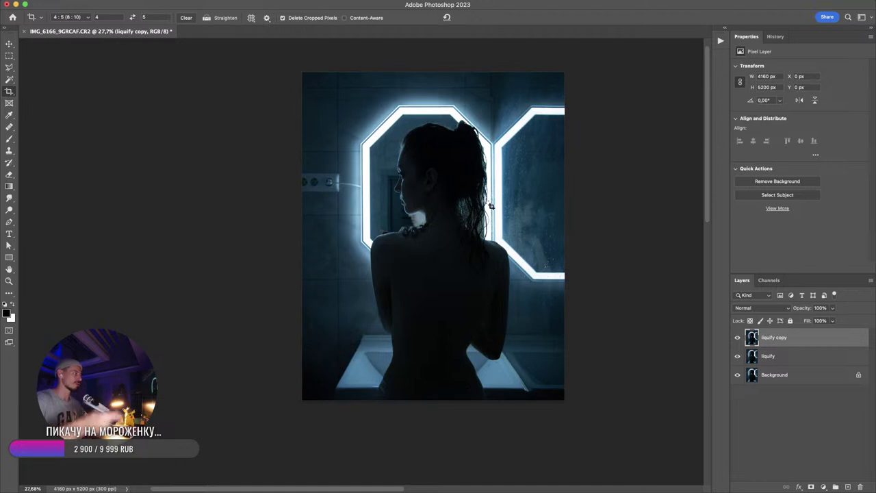
left_click_drag(400, 170, 394, 216)
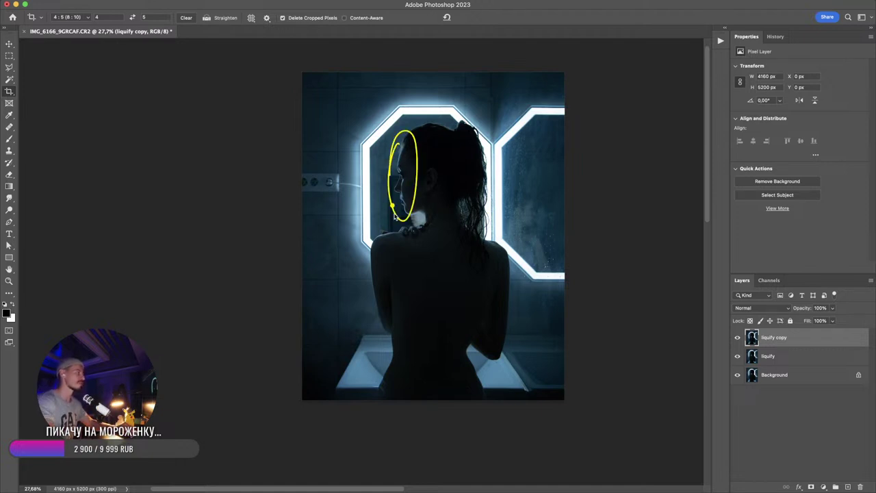
left_click_drag(481, 315, 489, 376)
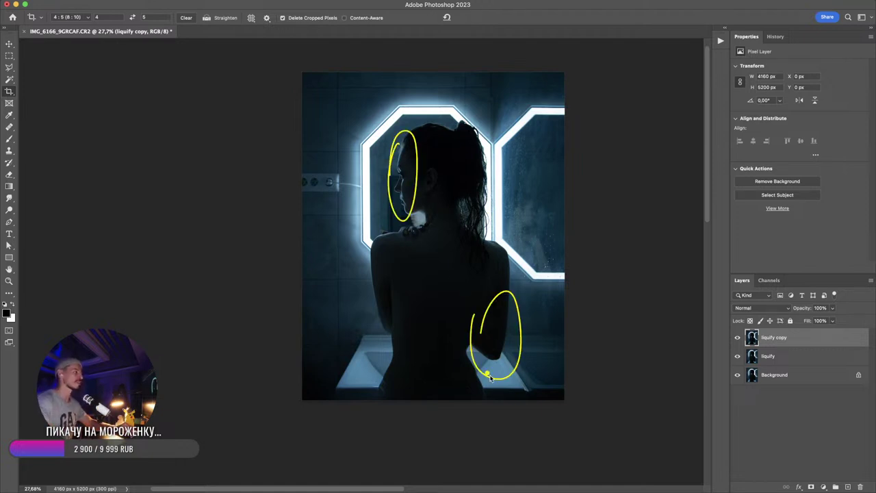
left_click_drag(406, 156, 490, 336)
left_click_drag(479, 309, 490, 336)
left_click_drag(399, 180, 421, 176)
left_click_drag(324, 168, 299, 192)
left_click_drag(307, 169, 331, 189)
left_click_drag(336, 172, 363, 188)
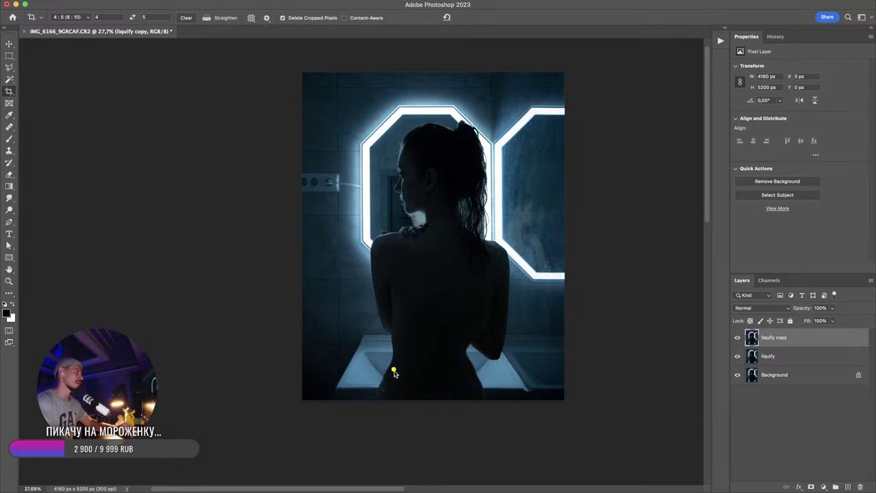
scroll(327, 195, "up", 5)
scroll(373, 196, "down", 7)
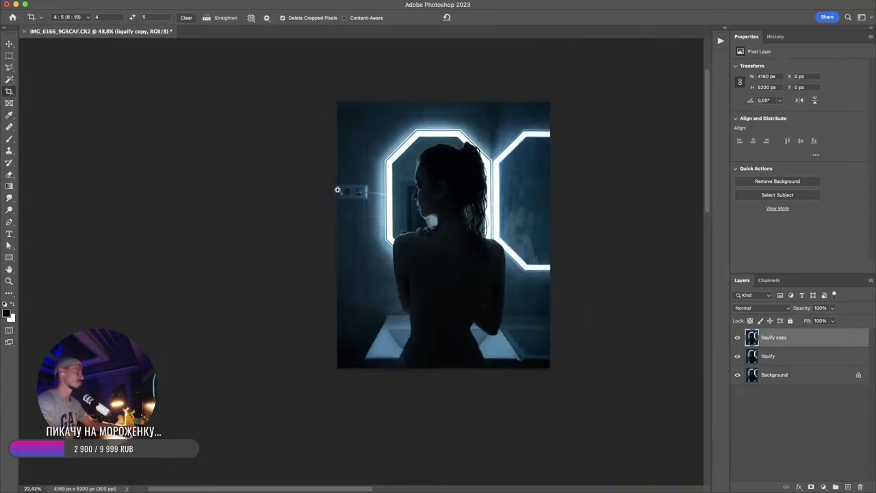
left_click_drag(435, 200, 407, 204)
left_click_drag(392, 171, 390, 233)
mouse_move(390, 203)
left_mouse_down()
mouse_move(342, 206)
mouse_move(352, 211)
left_mouse_up()
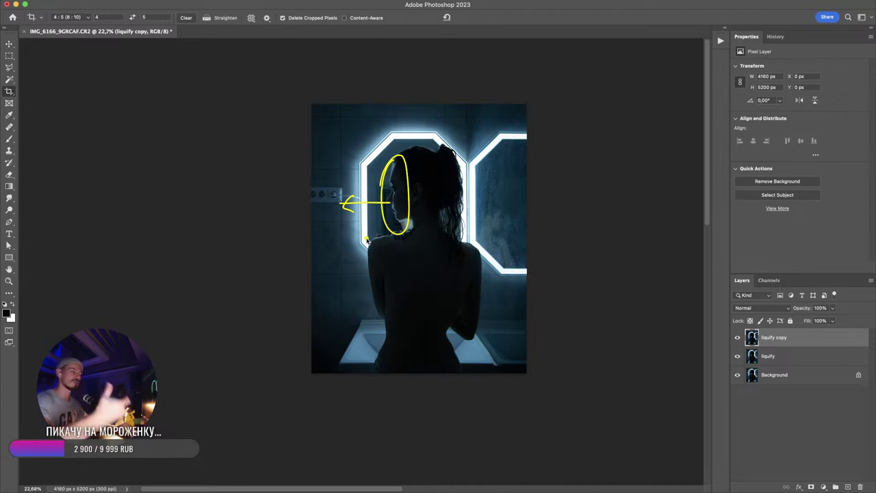
left_click_drag(490, 221, 486, 241)
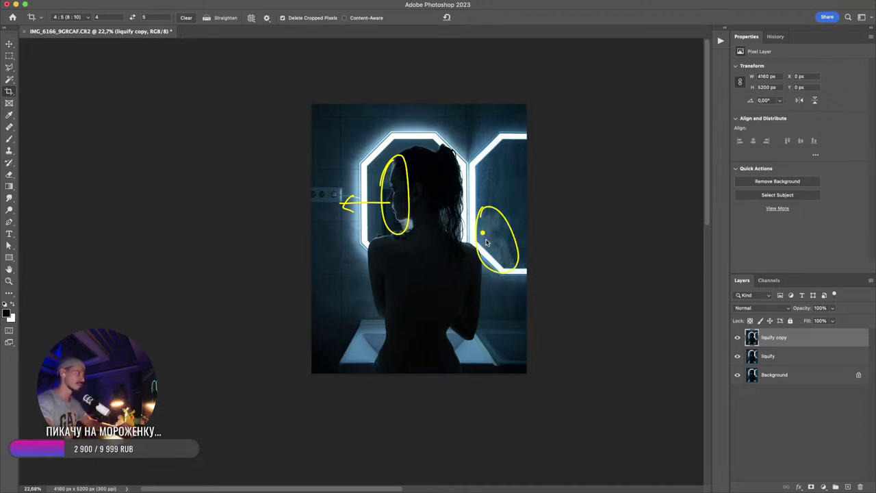
key("BackSpace")
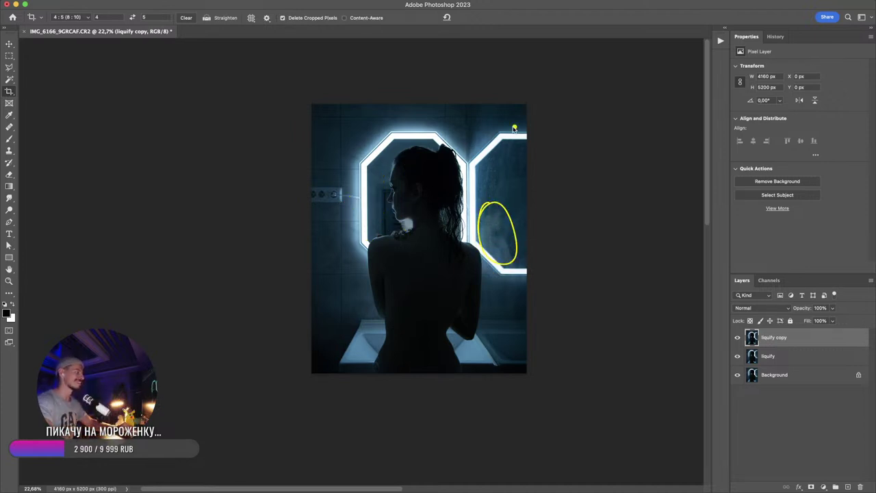
mouse_move(514, 129)
left_mouse_down()
mouse_move(467, 176)
mouse_move(516, 287)
mouse_move(532, 130)
mouse_move(487, 130)
left_mouse_up()
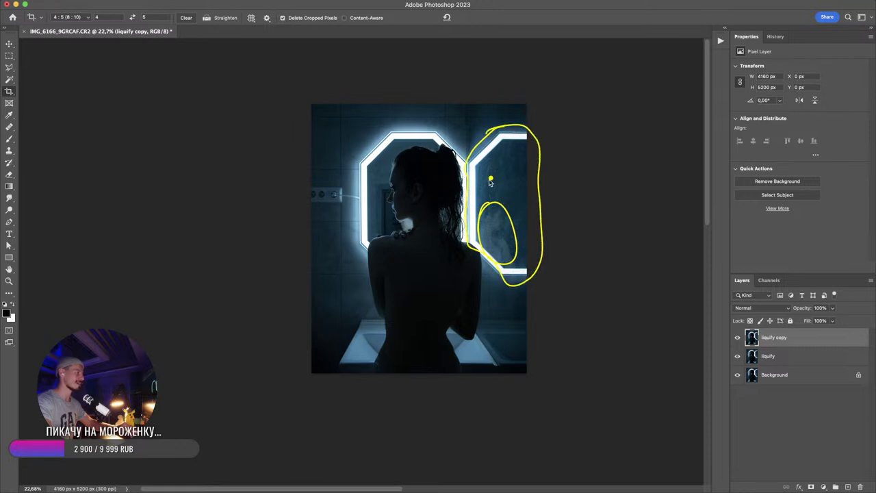
left_click_drag(490, 179, 499, 188)
left_click_drag(514, 143, 496, 193)
mouse_move(529, 179)
left_mouse_down()
mouse_move(517, 211)
mouse_move(518, 273)
left_mouse_up()
key("Escape")
left_click_drag(500, 130, 471, 185)
left_click_drag(514, 143, 483, 222)
left_click_drag(515, 198, 492, 242)
left_click_drag(517, 222, 496, 260)
left_click_drag(519, 240, 498, 275)
key("Escape")
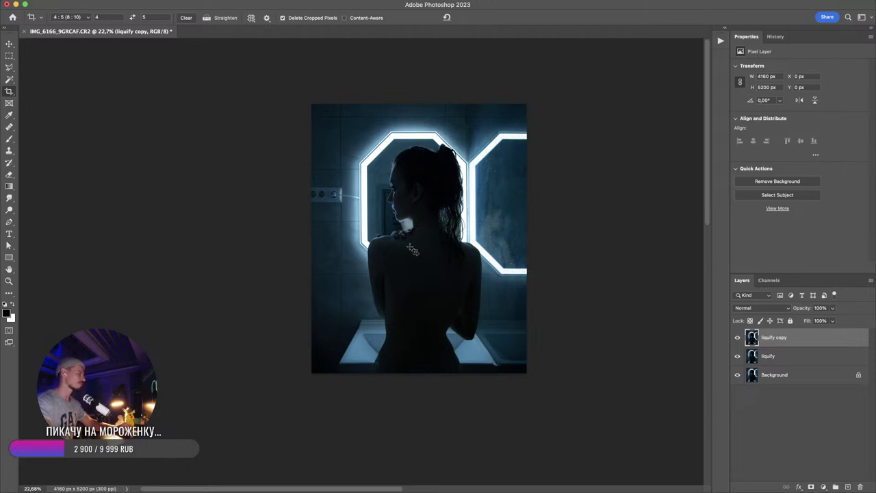
- Select the wall socket and its cable up to the mirror with rectangular selections, fill them away and deselect
scroll(364, 211, "up", 3)
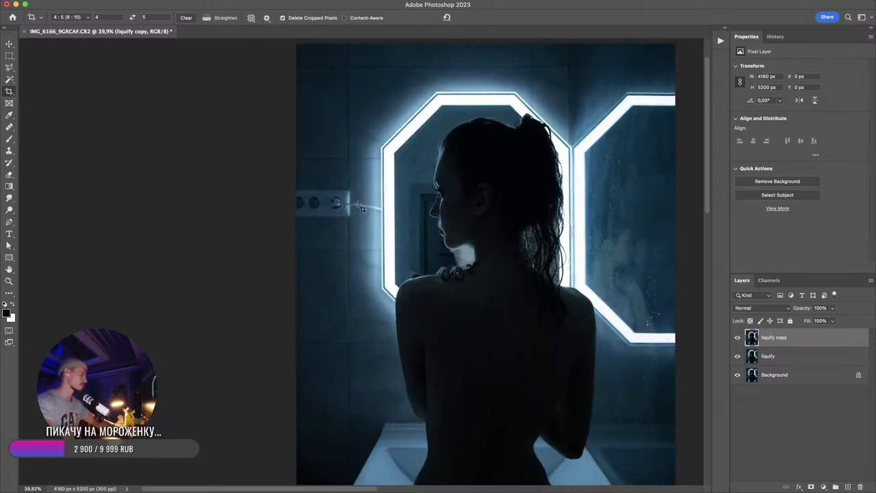
scroll(309, 193, "up", 3)
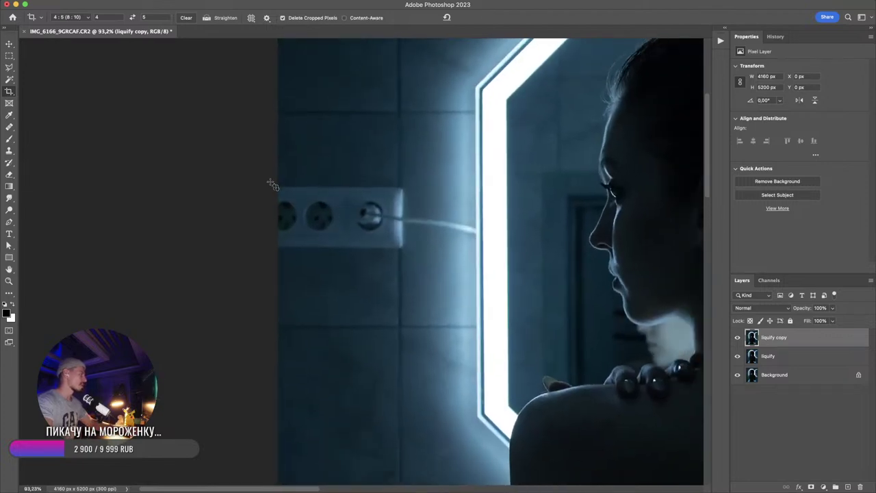
key("m")
left_click_drag(264, 180, 412, 256)
left_click_drag(411, 213, 485, 241)
right_click(481, 224)
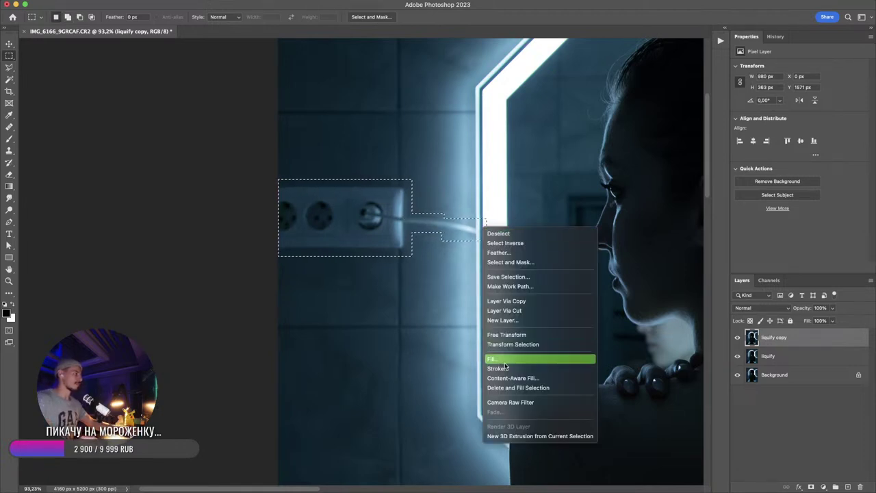
left_click(501, 359)
key("Return")
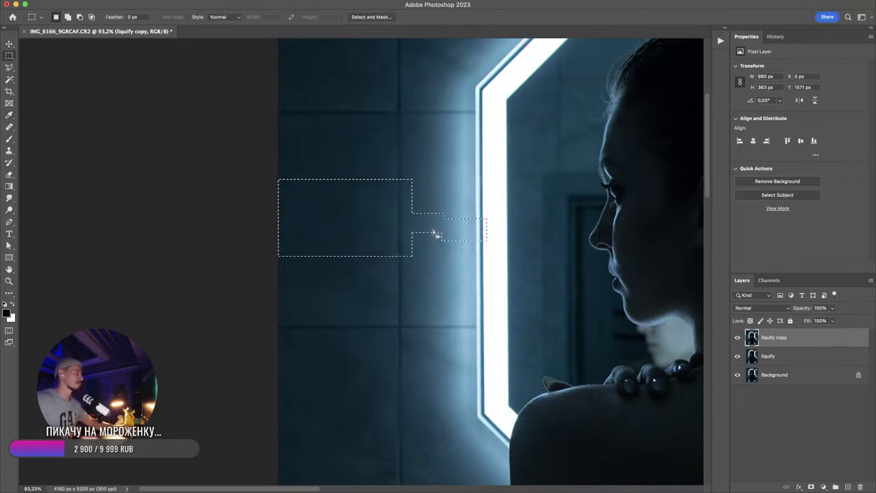
key("super+d")
- Inspect the filled wall area, the woman's face and the whole photo, and deselect all layers
left_click_drag(440, 281, 441, 256)
scroll(441, 256, "down", 4)
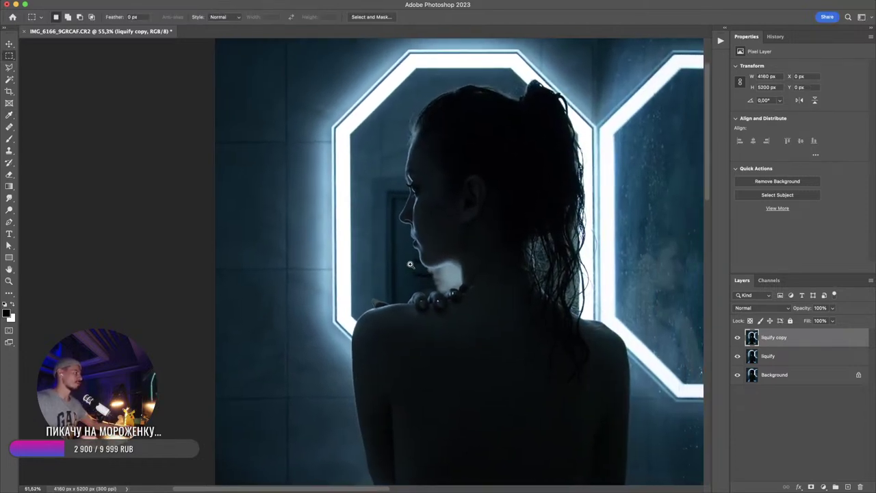
scroll(431, 254, "down", 1)
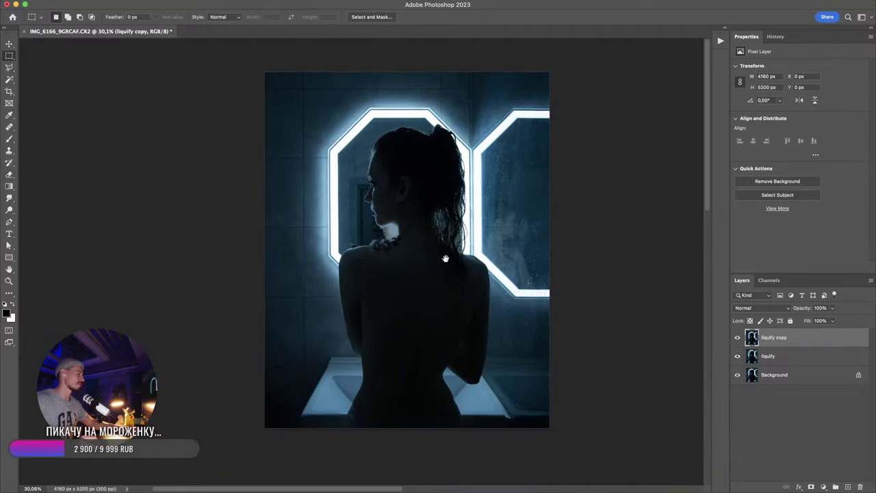
scroll(400, 212, "up", 3)
scroll(400, 212, "up", 3)
left_click(769, 404)
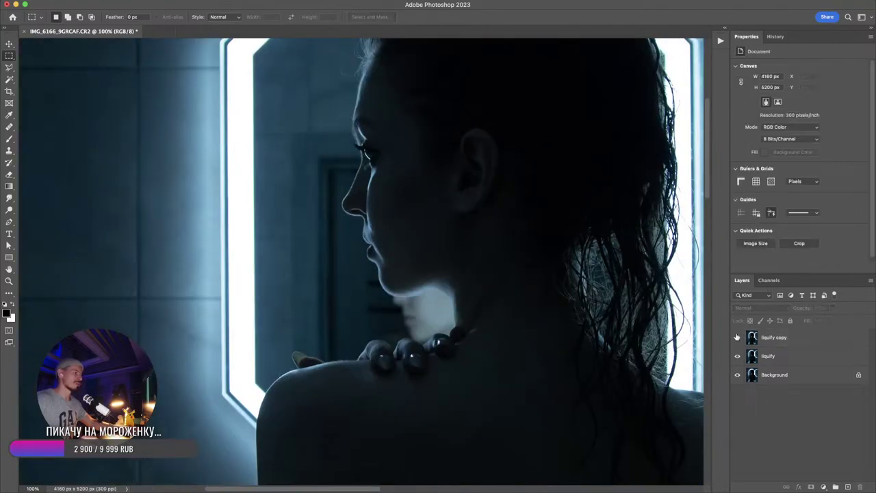
scroll(500, 238, "down", 4)
left_click_drag(567, 298, 419, 239)
scroll(419, 239, "down", 1)
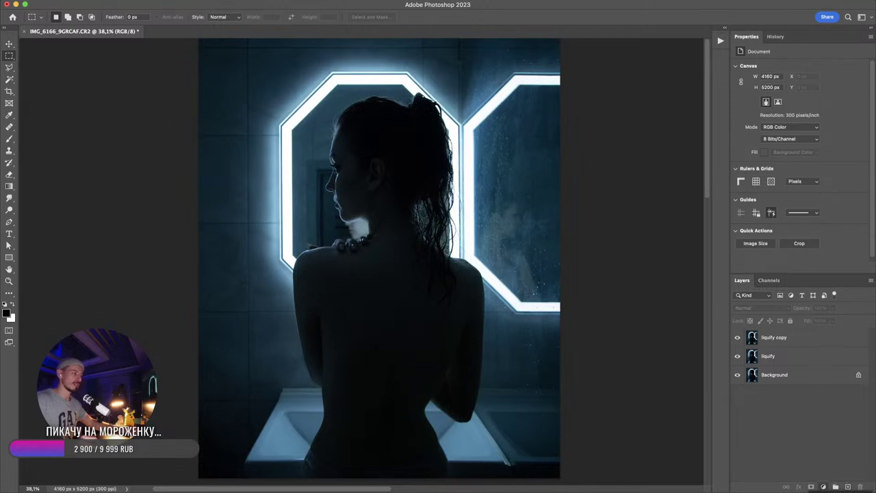
- Add a Curves adjustment layer and shape its RGB curve with points at 98→87, 196→183 and 217→232
left_click(822, 487)
left_click(828, 439)
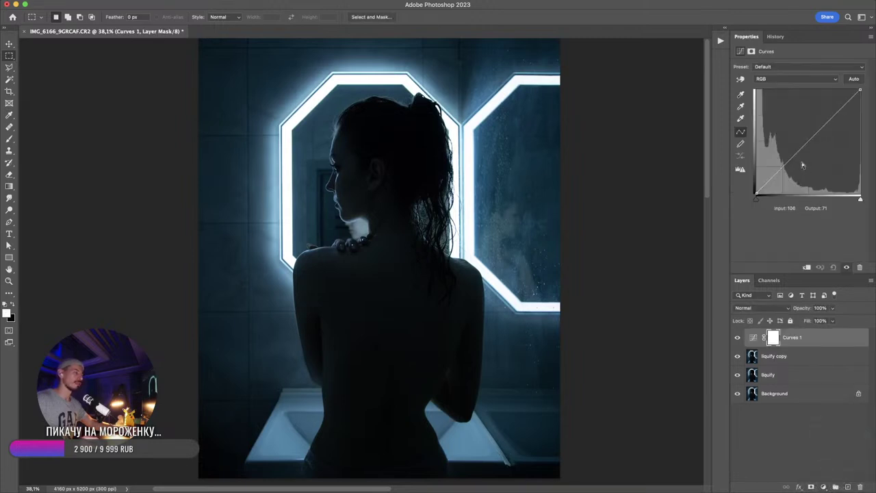
left_click_drag(791, 158, 795, 157)
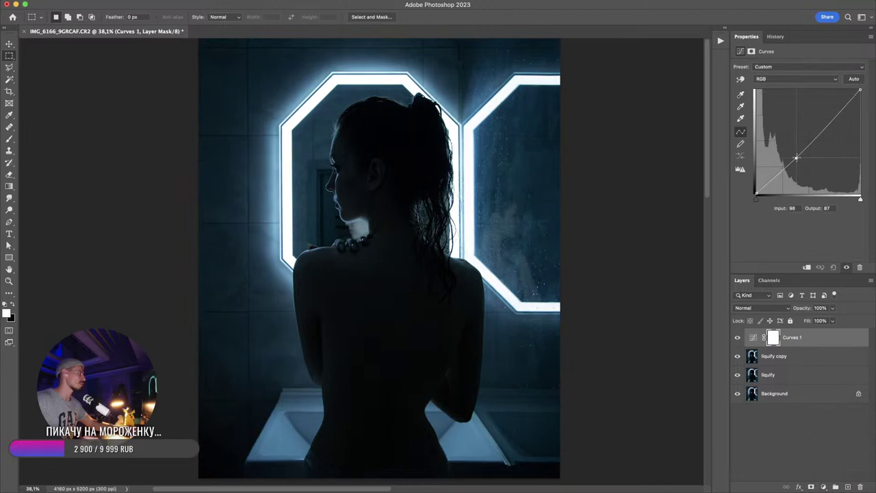
left_click(835, 118)
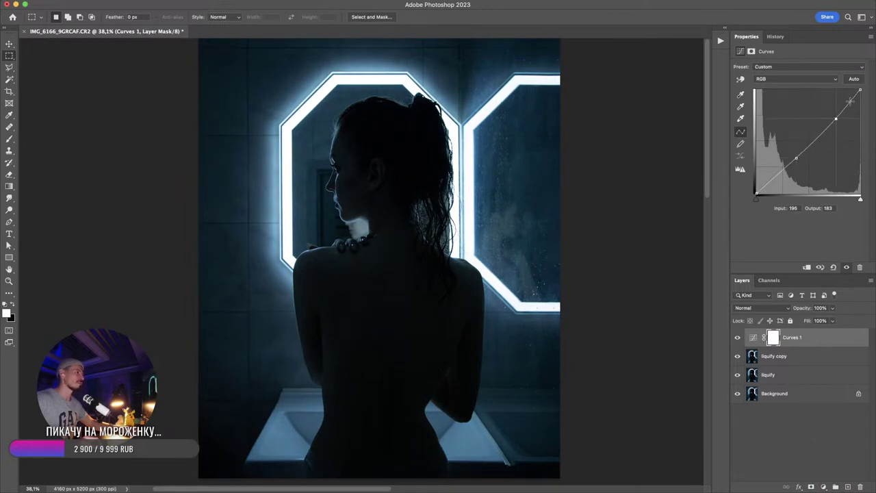
left_click_drag(848, 104, 844, 99)
- Examine the light along the face's profile close up and hide the Curves layer for comparison
left_click_drag(332, 159, 388, 202)
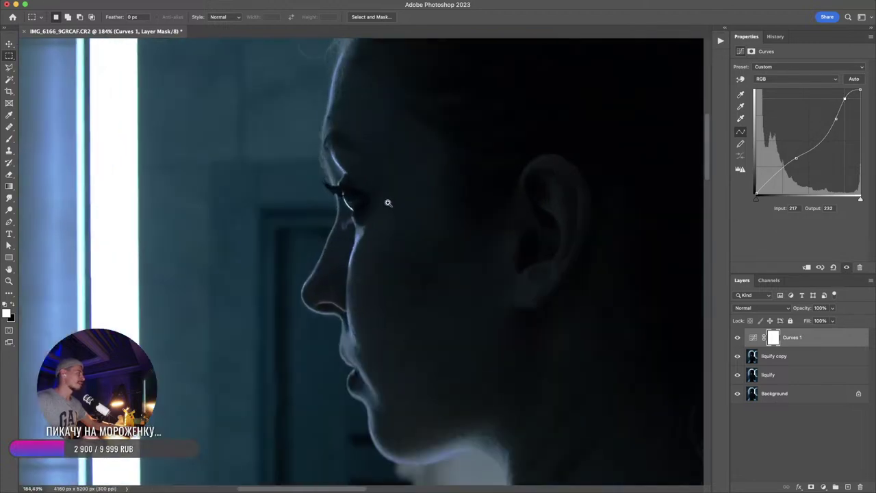
left_click(738, 338)
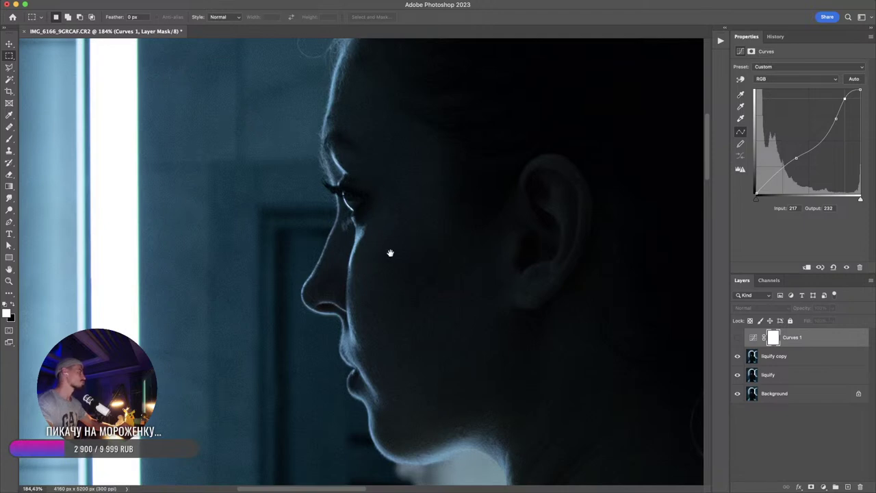
- Clear the old points from the RGB curve, rebuild it with a dipped lower point and a raised point at 139→176, and show the Curves layer
left_click_drag(392, 254, 346, 250)
left_click_drag(394, 237, 416, 237)
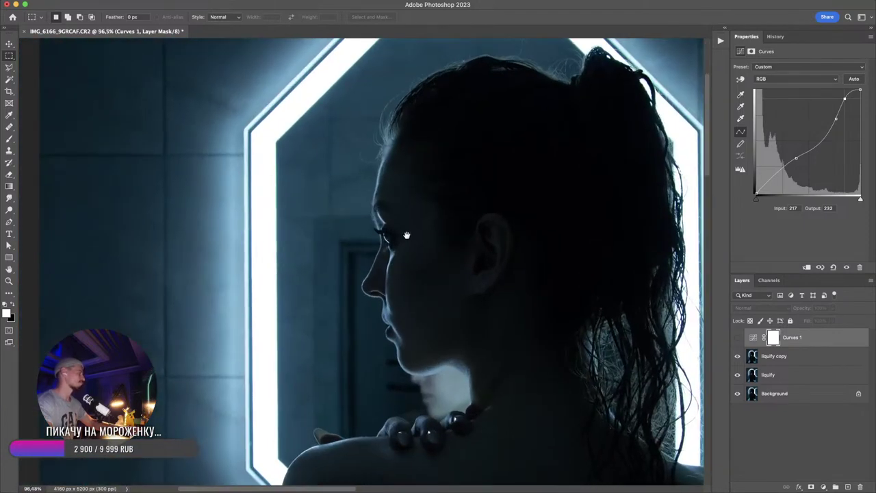
scroll(410, 320, "up", 4)
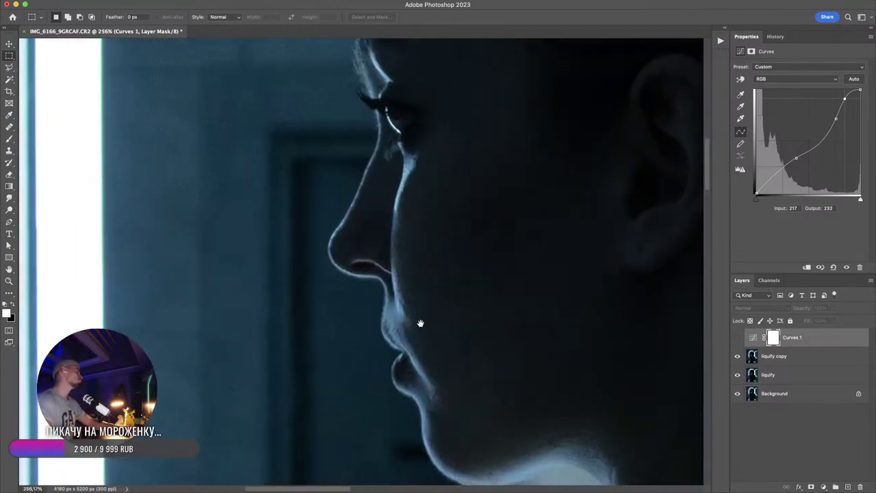
mouse_move(420, 323)
left_mouse_down()
mouse_move(427, 241)
mouse_move(401, 229)
mouse_move(404, 251)
left_mouse_up()
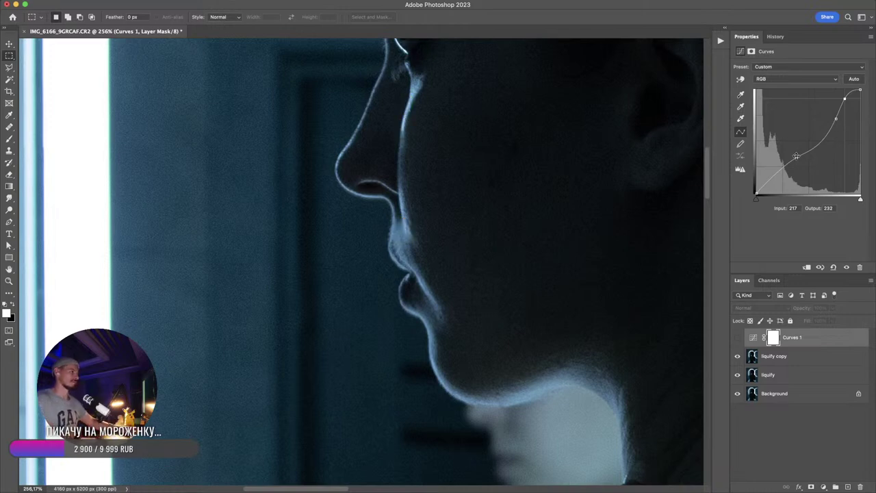
left_click_drag(835, 119, 665, 133)
left_click(740, 78)
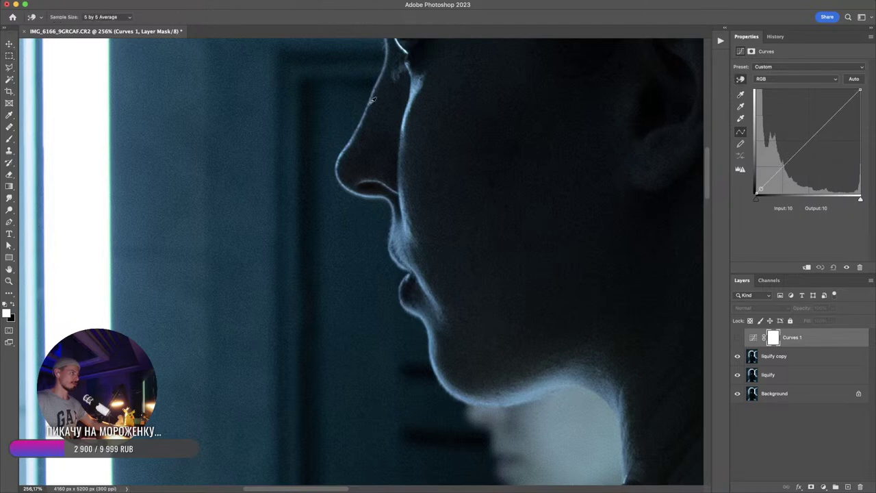
left_click(404, 232)
left_click_drag(820, 127, 813, 121)
left_click(737, 338)
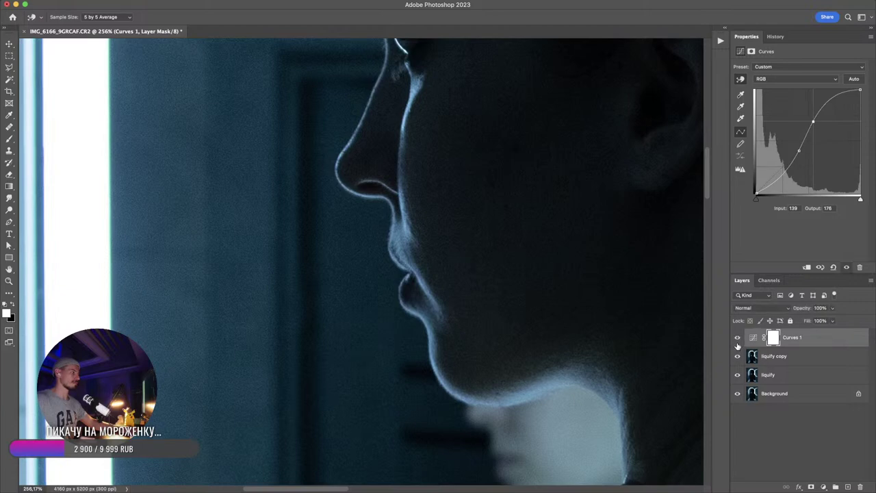
- Adjust the curve's lower midtone point to 99→115 and lower the point above it slightly, checking the dark face and back
left_click_drag(799, 150, 795, 148)
left_click(763, 185)
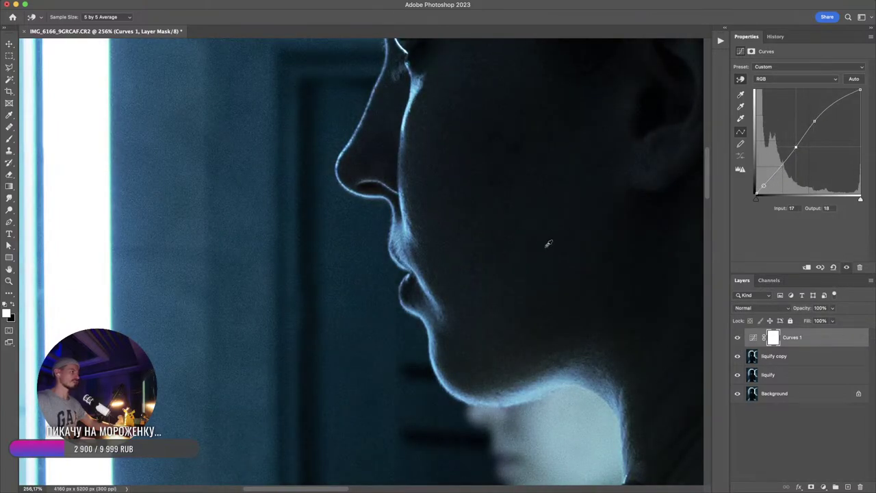
left_click_drag(590, 256, 558, 236)
left_click_drag(575, 260, 491, 183)
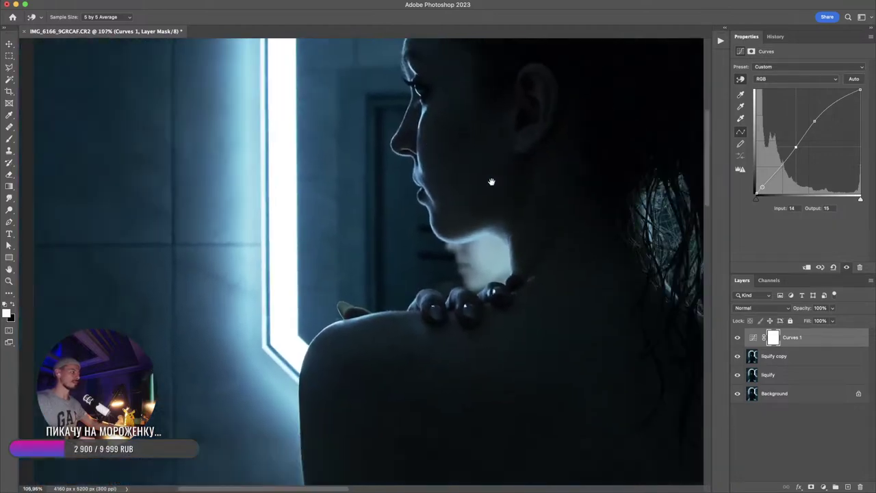
left_click_drag(561, 192, 532, 97)
left_click_drag(558, 342, 528, 81)
left_click_drag(446, 130, 359, 130)
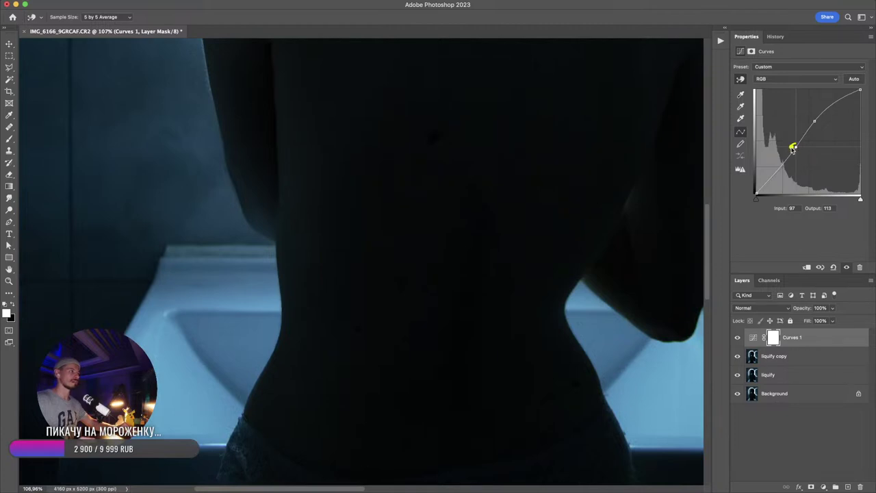
left_click_drag(796, 146, 796, 151)
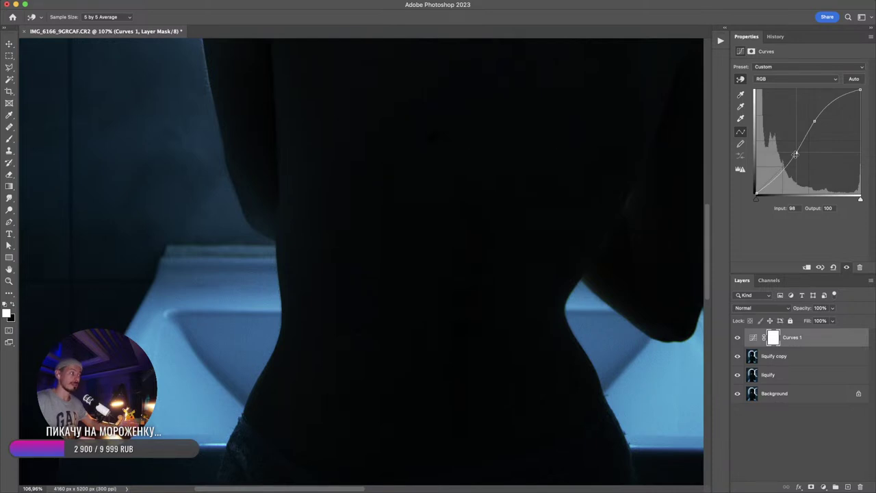
left_click_drag(794, 153, 811, 125)
- Compare the whole photo with and without the Curves 1 adjustment, leaving the layer visible
left_click_drag(498, 209, 383, 301)
left_click(737, 338)
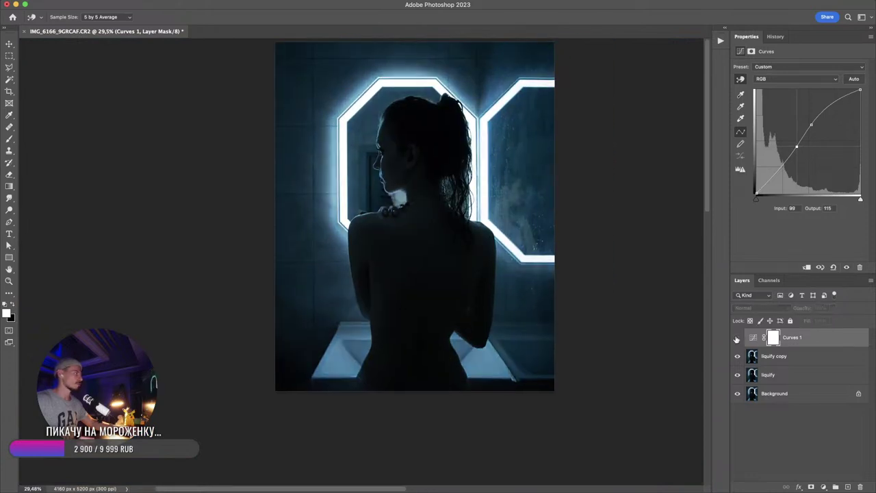
left_click(737, 337)
left_click(737, 337)
left_click(737, 338)
scroll(430, 158, "up", 2)
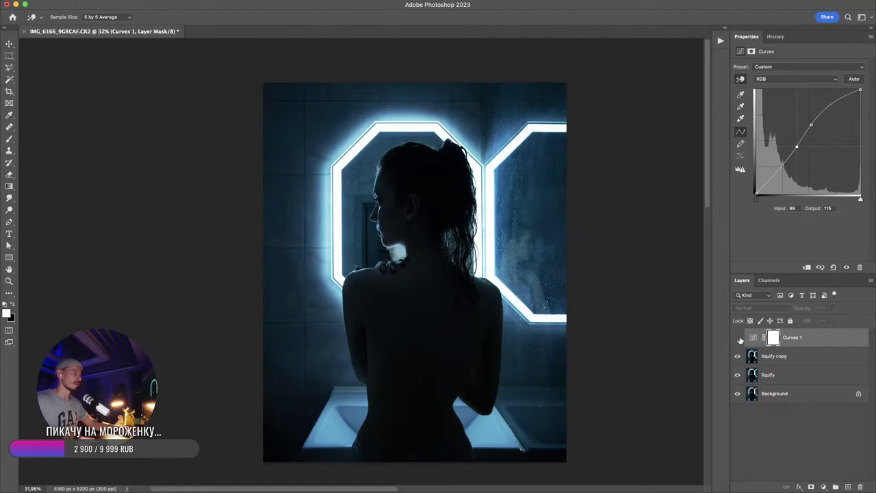
left_click(737, 337)
left_click(737, 338)
left_click(737, 337)
left_click(737, 337)
left_click(739, 339)
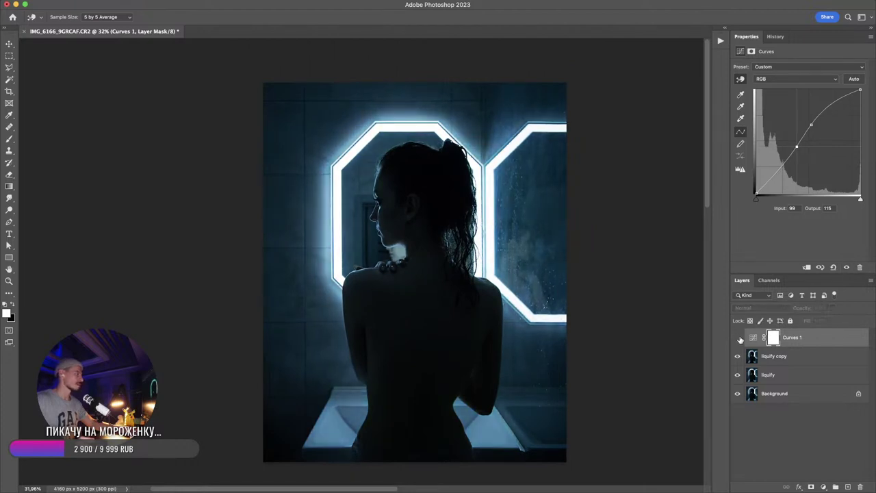
left_click(739, 339)
left_click(739, 339)
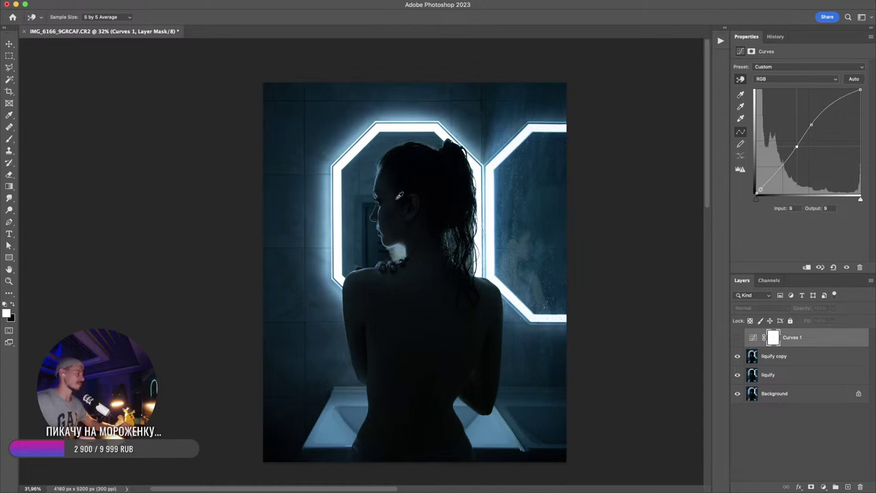
left_click(737, 338)
- Reshape the RGB curve with points at 101→96, about 186→191 and about 213→230
left_click_drag(819, 120, 842, 103)
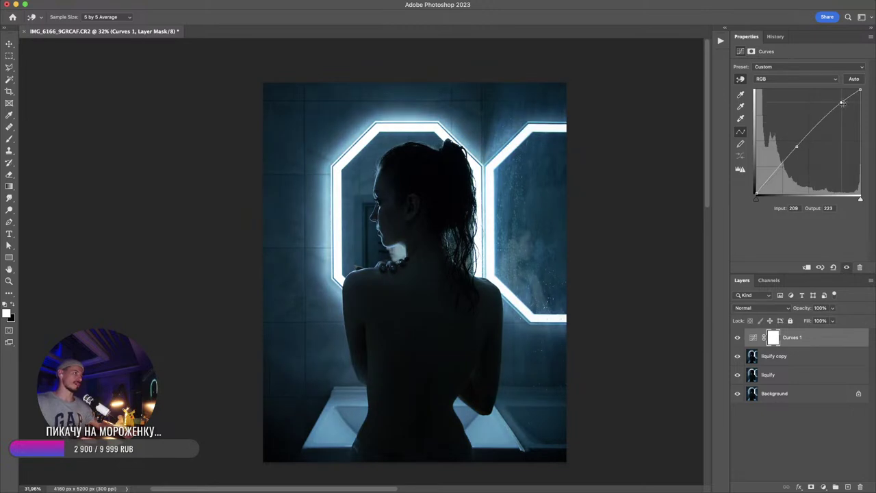
left_click_drag(797, 146, 843, 100)
left_click(832, 116)
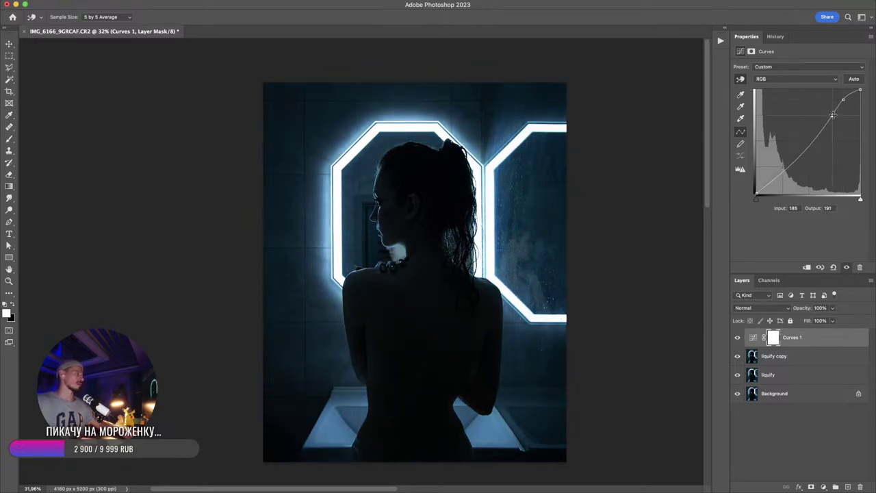
left_click(843, 101)
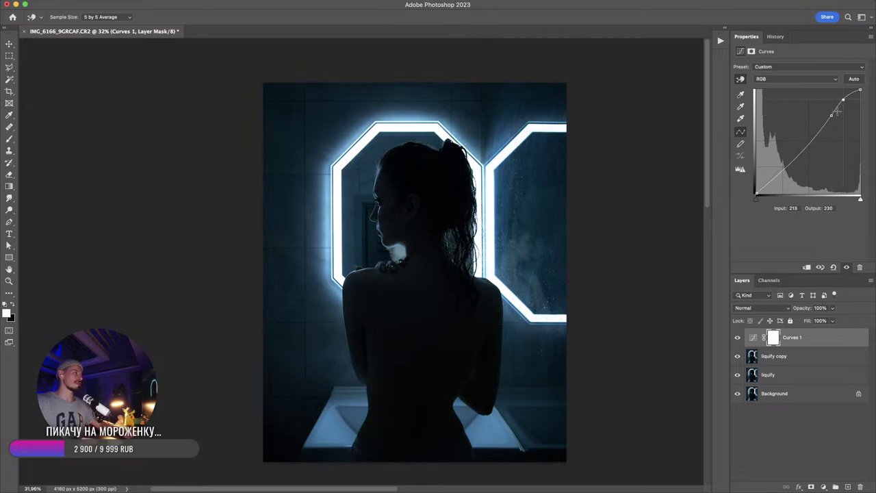
left_click_drag(843, 100, 831, 114)
left_click(798, 154)
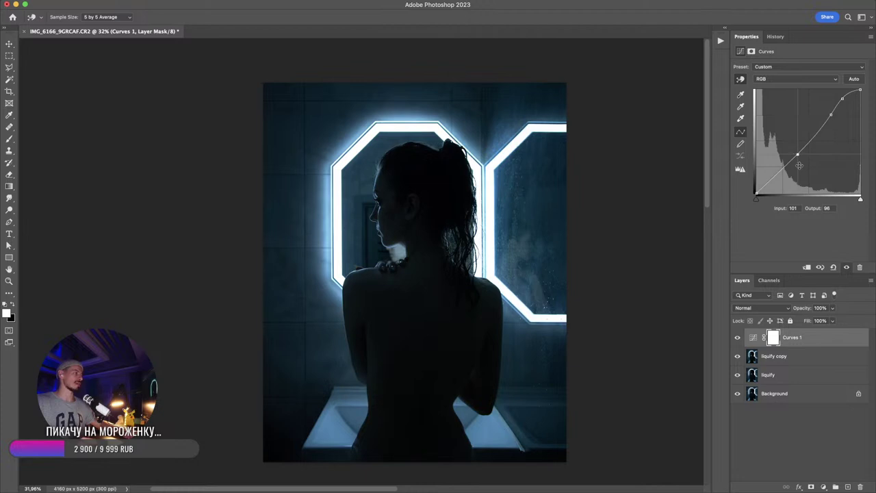
- Examine the effect of the reshaped curve on the photo by repeatedly hiding and showing Curves 1
left_click(737, 337)
left_click(737, 337)
left_click(737, 337)
left_click(737, 337)
left_click(737, 337)
left_click(737, 337)
left_click(738, 338)
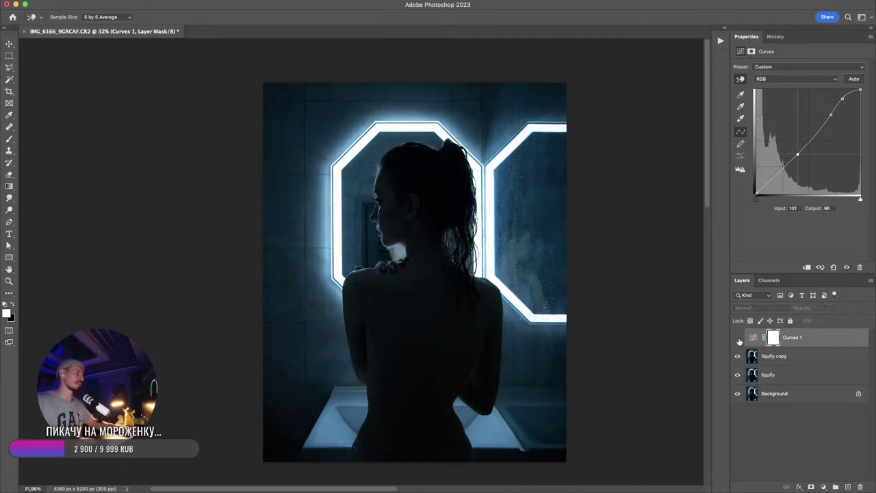
left_click(737, 338)
left_click(738, 338)
left_click(738, 338)
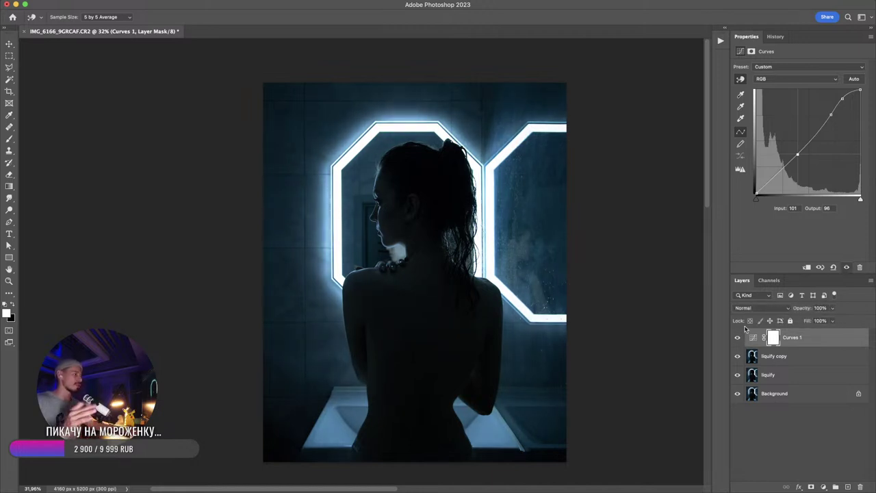
left_click(738, 338)
left_click(738, 338)
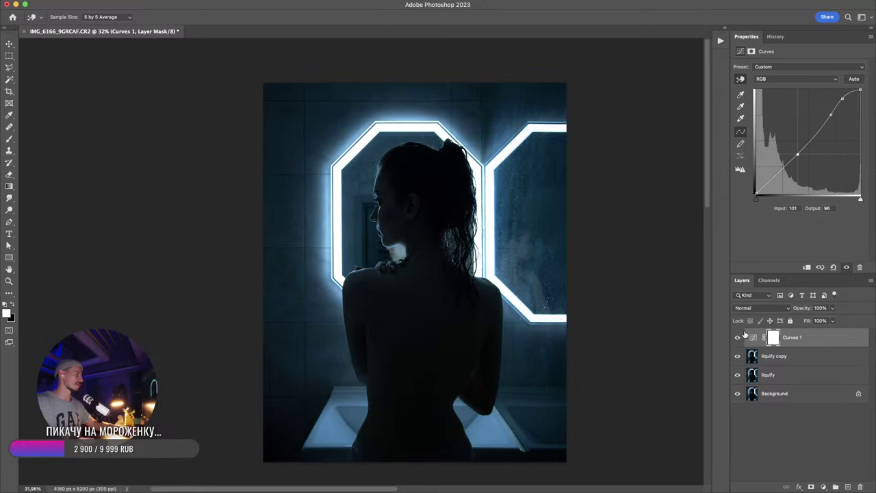
- Copy the merged visible image and paste it as a new layer above Curves 1
left_click(766, 424)
key("m")
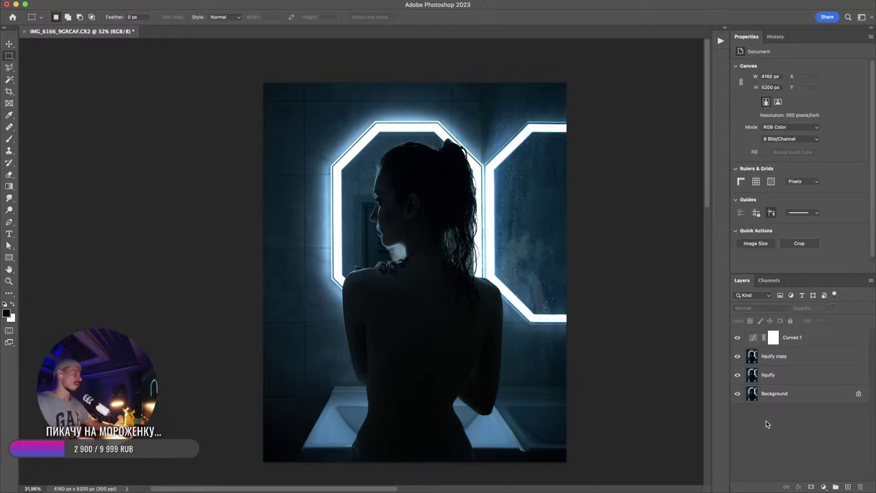
key("super+a")
key("super+shift+c")
key("super+v")
- Blur the merged layer using Lens Blur with radius 100, blade curvature 100 and specular brightness 27, and repeat the filter
left_click(208, 0)
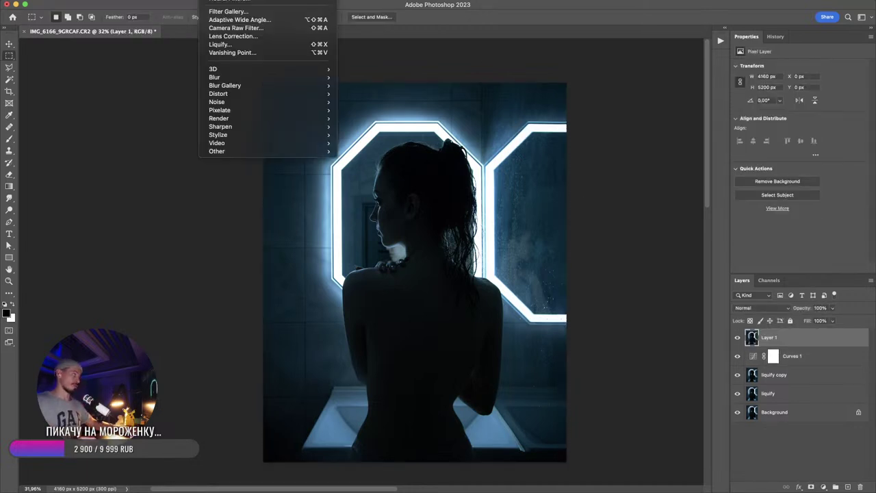
mouse_move(273, 77)
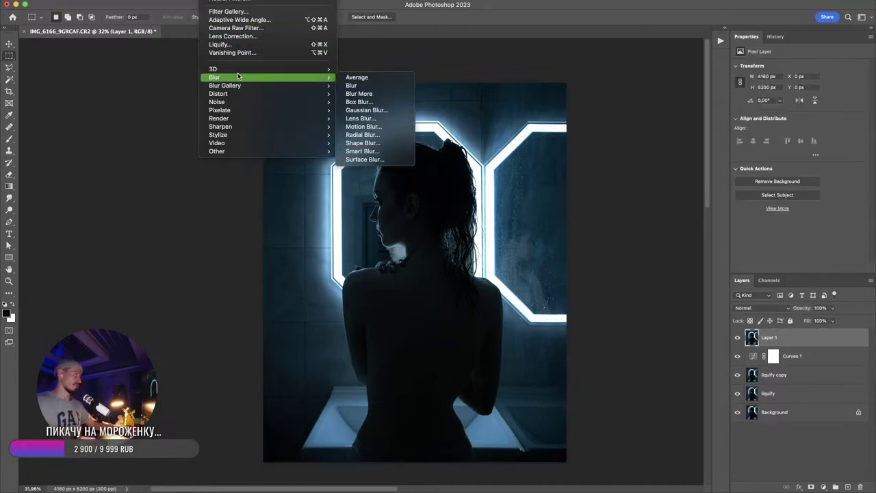
left_click(373, 118)
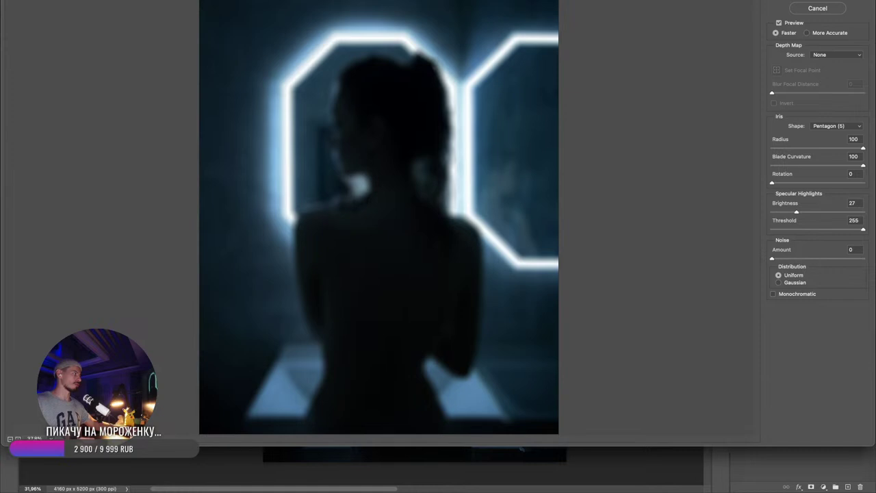
key("Return")
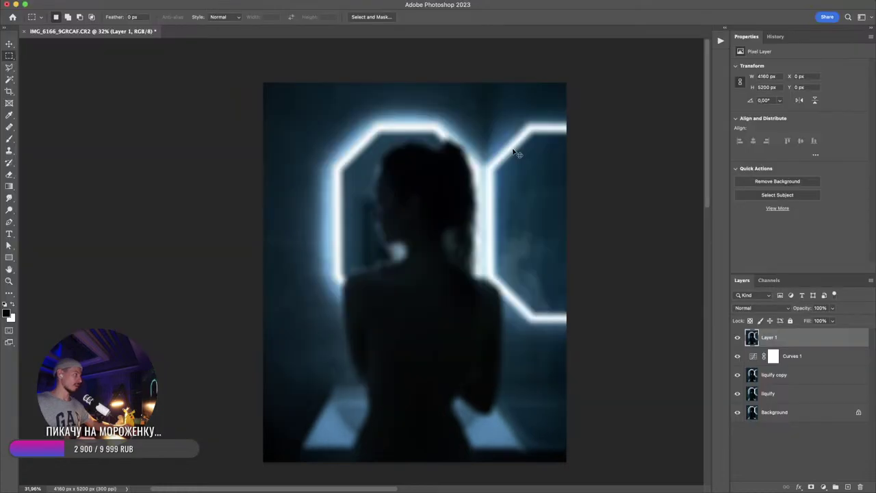
key("super+z")
key("super+shift+z")
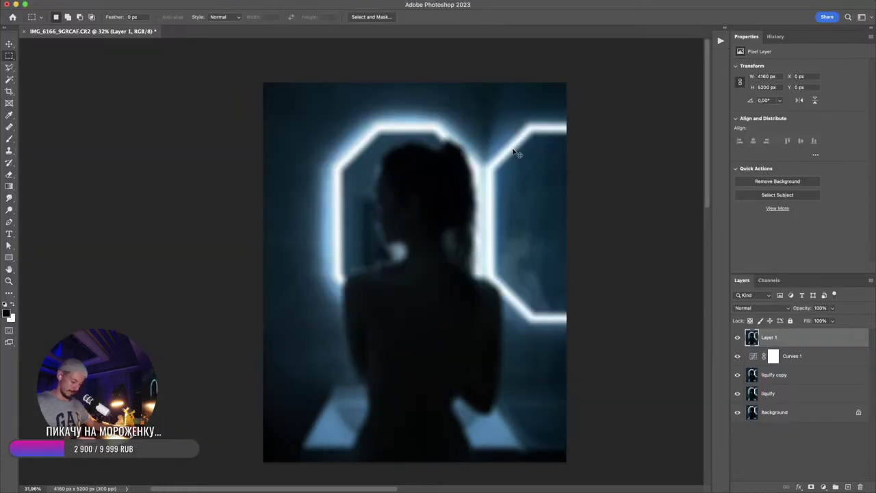
key("ctrl+super+f")
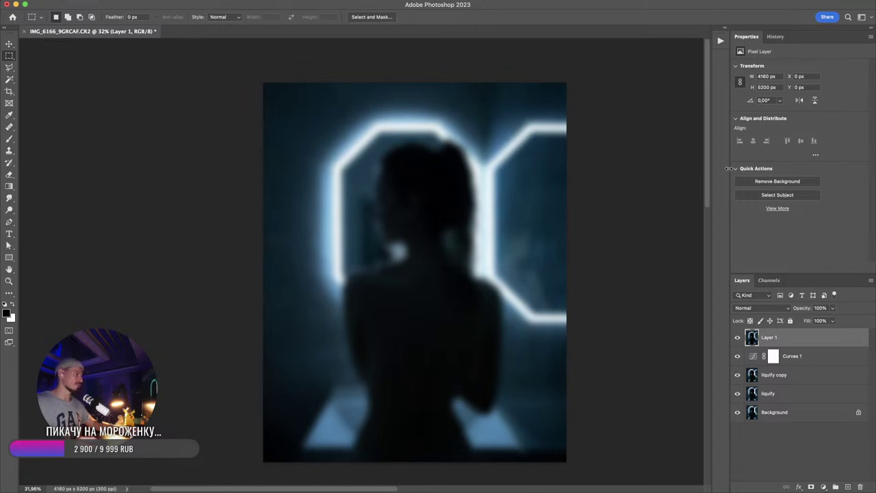
- Set the blurred layer's blend mode to Screen
left_click(794, 357)
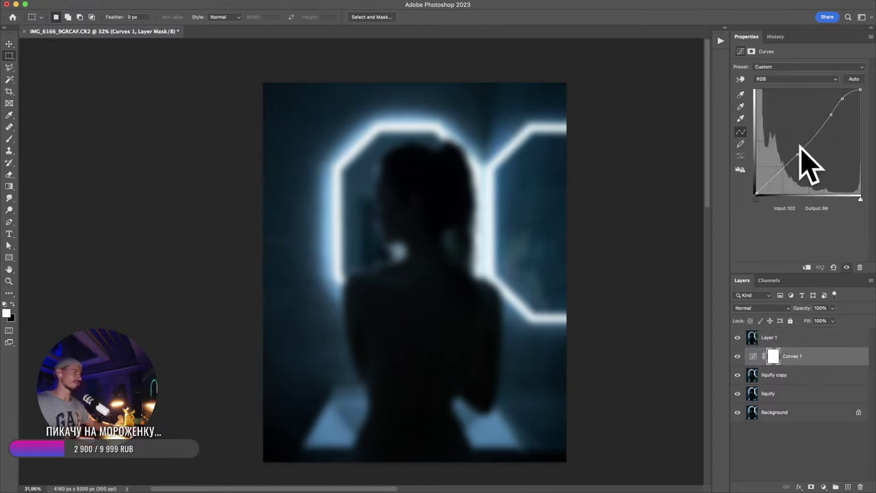
mouse_move(797, 145)
left_mouse_down()
mouse_move(805, 175)
mouse_move(772, 142)
left_mouse_up()
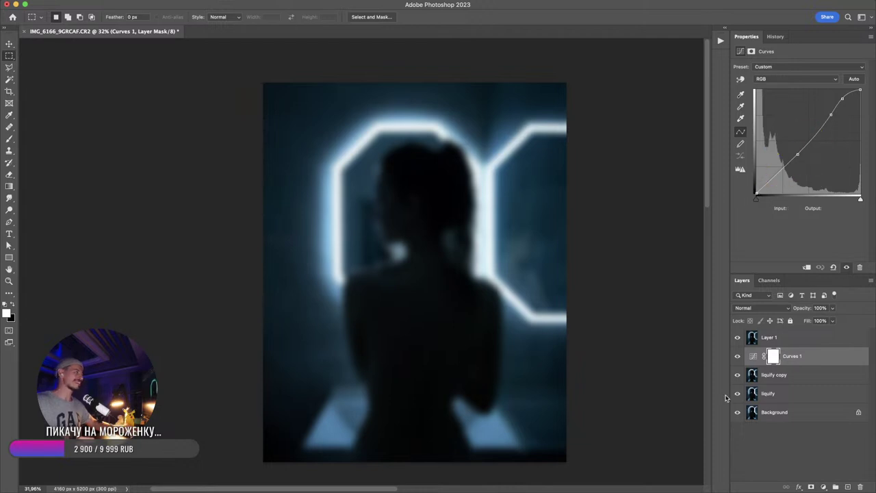
left_click(810, 338)
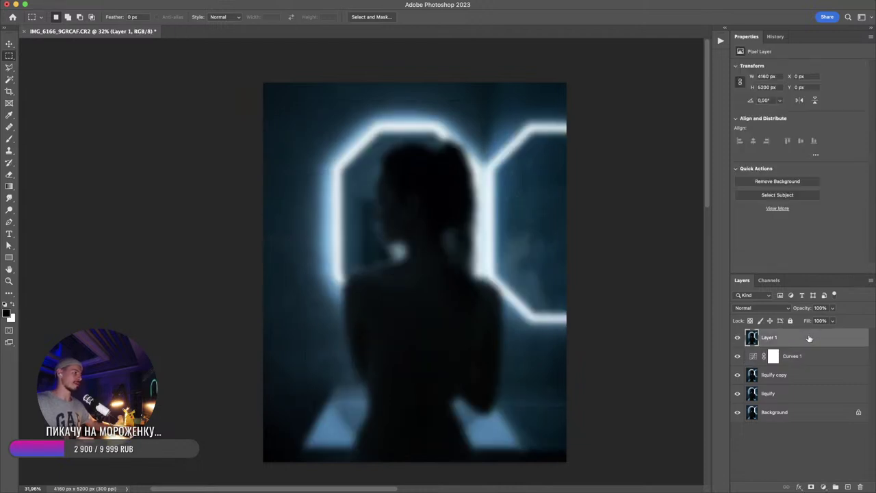
left_click(761, 308)
left_click(753, 388)
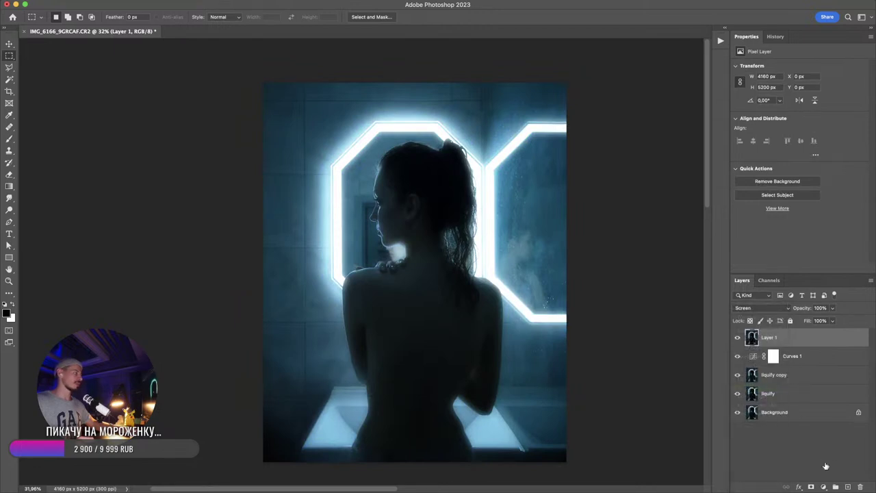
- Add a second Curves adjustment above the blurred layer, darken its midtones with a point at 131→98, and compare the effect
left_click(823, 487)
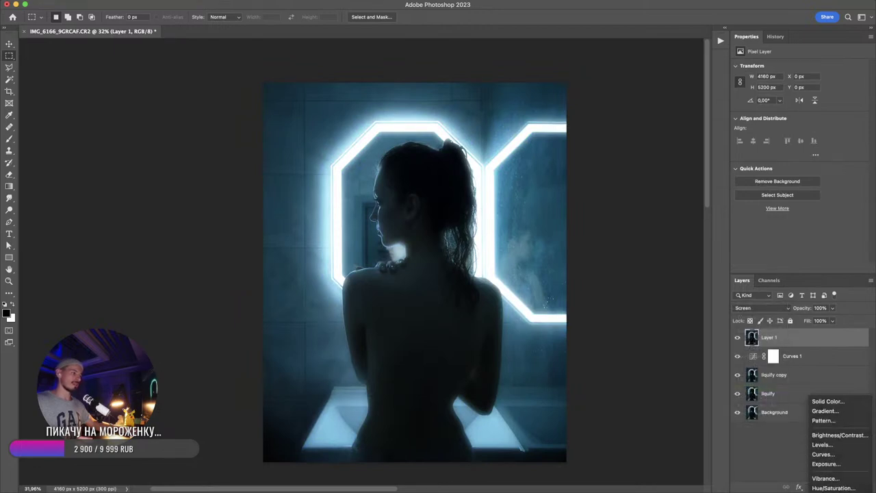
left_click(821, 438)
left_click_drag(816, 138, 810, 159)
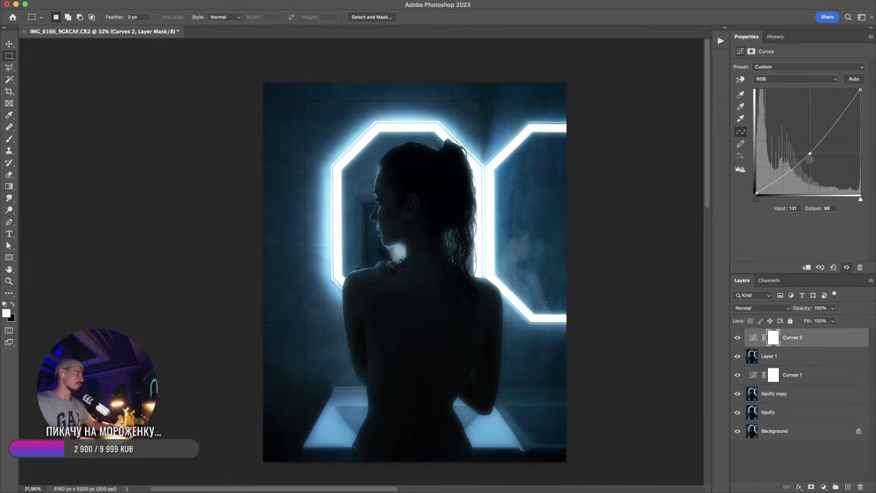
left_click_drag(740, 355, 739, 341)
left_click(738, 338)
left_click(738, 337)
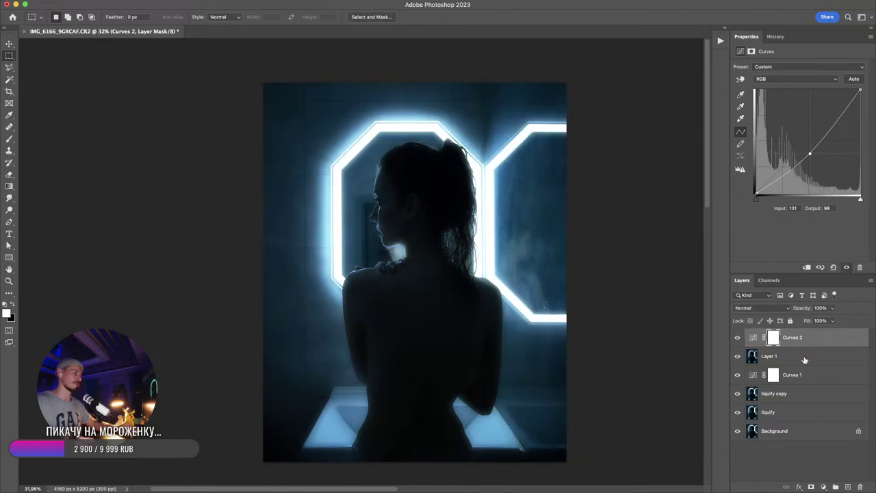
- Group the second Curves layer with the blurred layer and set the group's opacity to 32%
left_click(804, 358, "shift")
key("ctrl+g")
left_click_drag(832, 308, 802, 320)
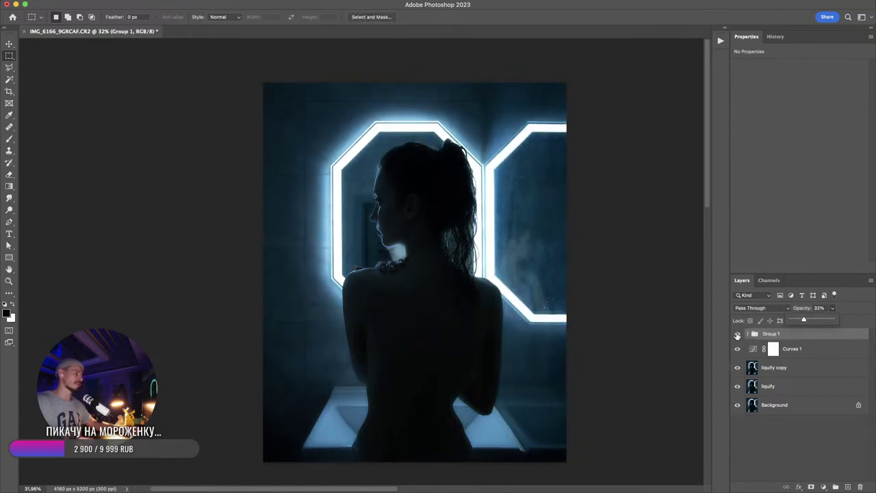
- Compare the image with and without the blurred glow group
left_click(737, 334)
left_click(737, 334)
left_click(737, 334)
left_click(737, 334)
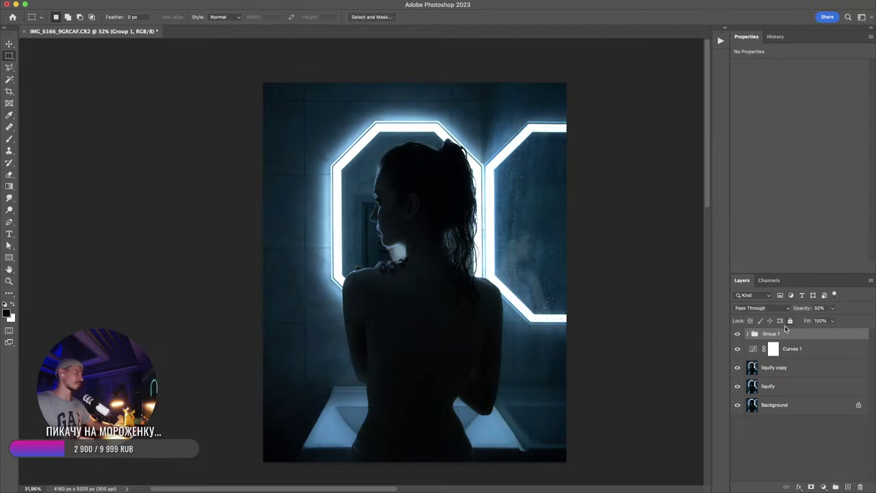
left_click(830, 308)
left_click(832, 311)
- Add a Color Balance adjustment above the group, set its shadows to Cyan -12 and Magenta -14, and compare the effect
left_click(800, 445)
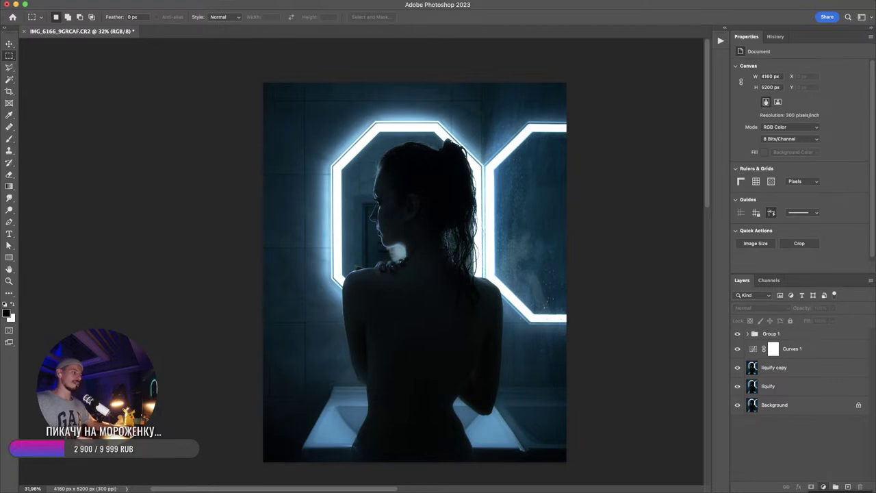
left_click(822, 487)
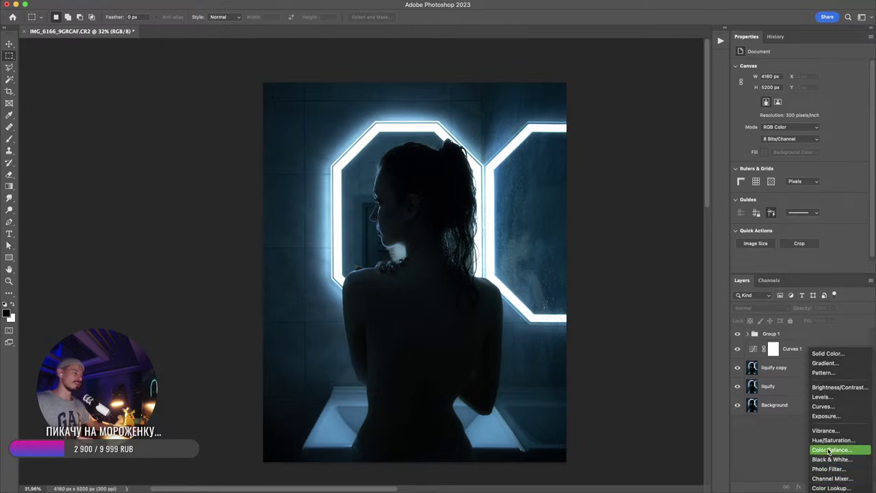
left_click(829, 450)
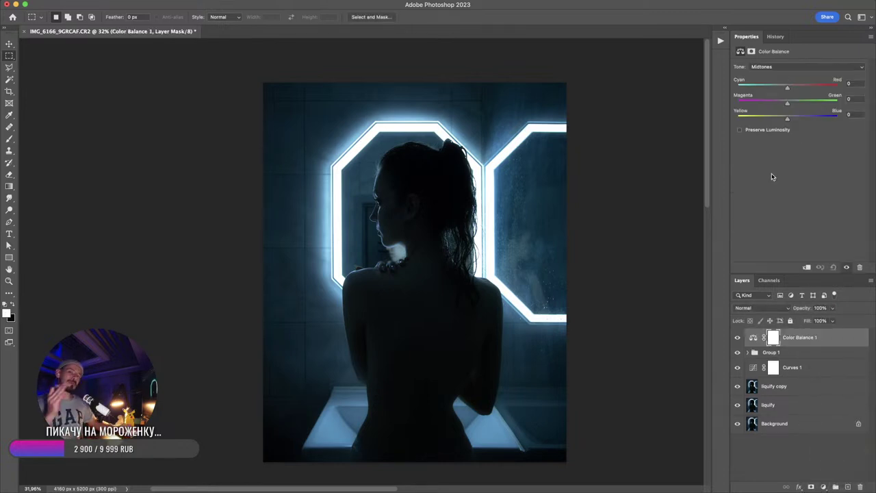
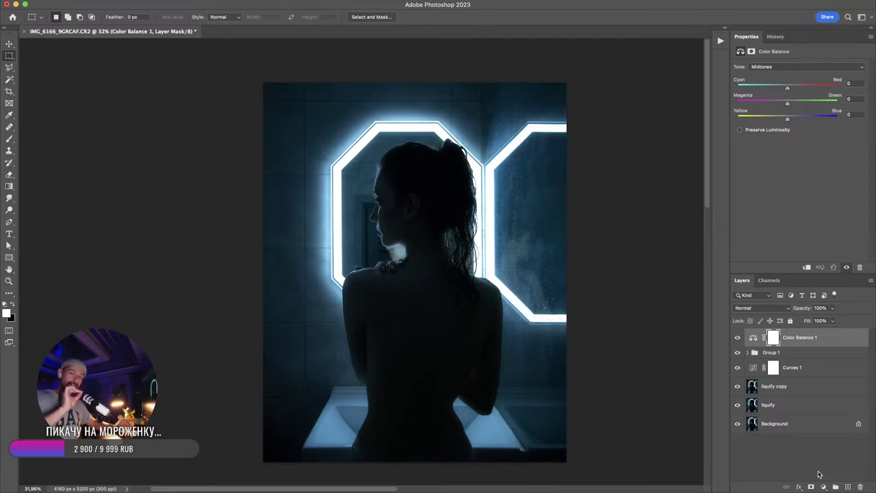
left_click_drag(375, 178, 643, 140)
left_click(764, 66)
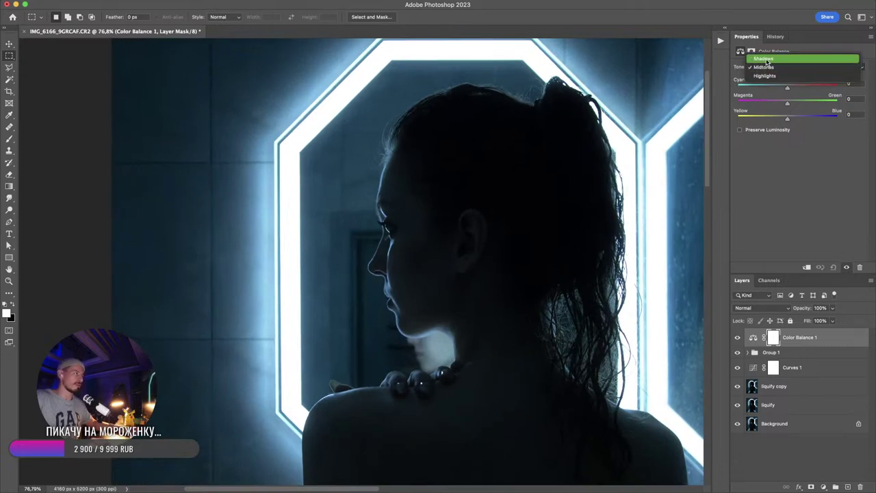
left_click(765, 60)
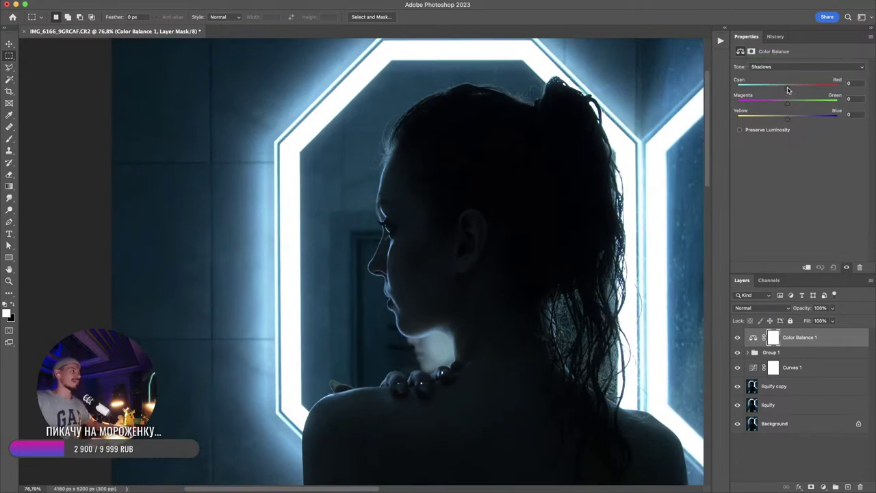
left_click_drag(787, 89, 781, 89)
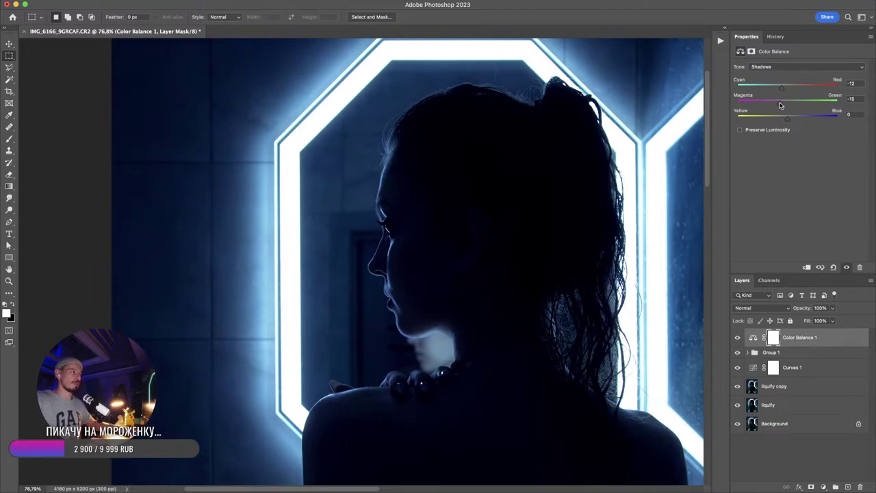
left_click(737, 337)
left_click(737, 338)
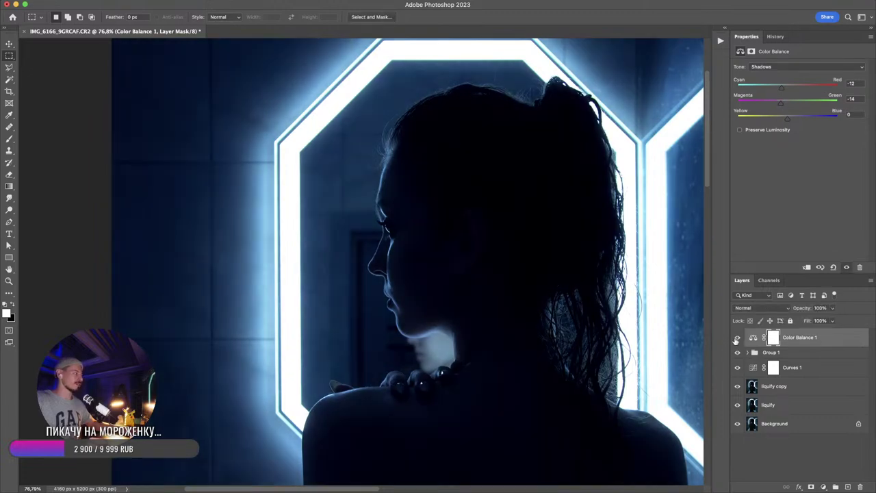
left_click(737, 337)
left_click(737, 337)
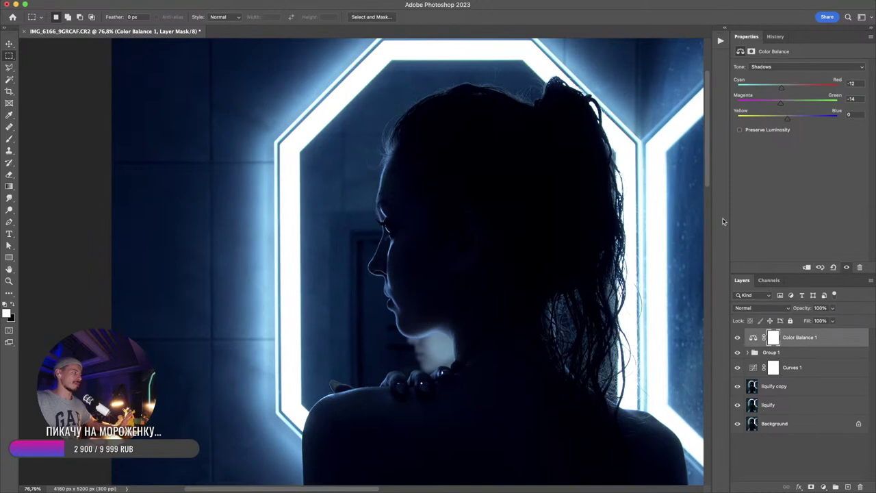
- Set the Color Balance highlights to Green +20 and compare the effect
left_click(778, 66)
left_click(780, 83)
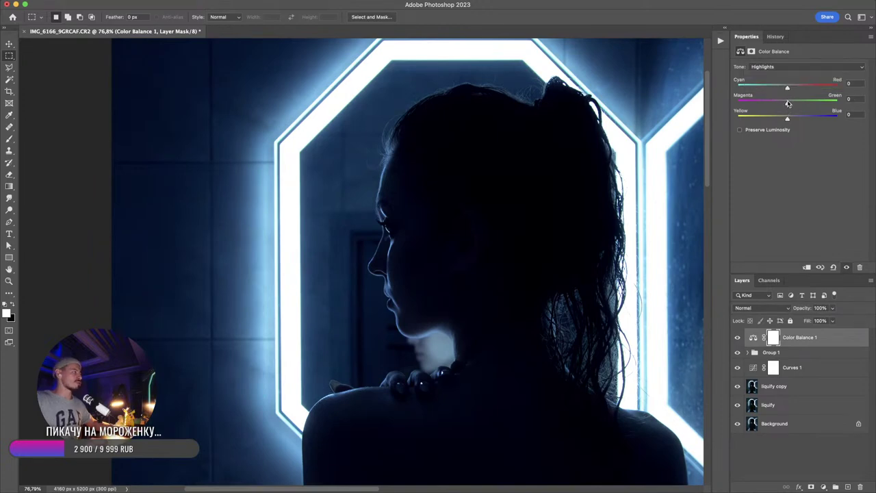
left_click_drag(787, 102, 798, 104)
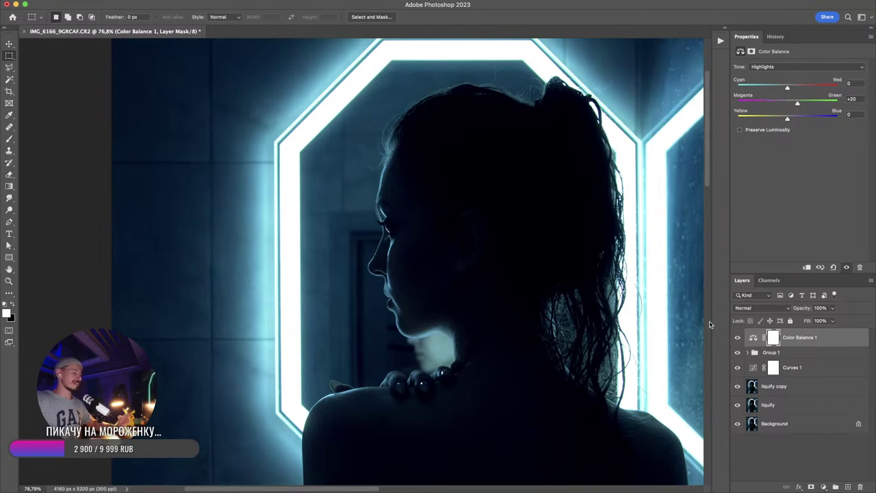
left_click(737, 337)
left_click(737, 337)
left_click(738, 337)
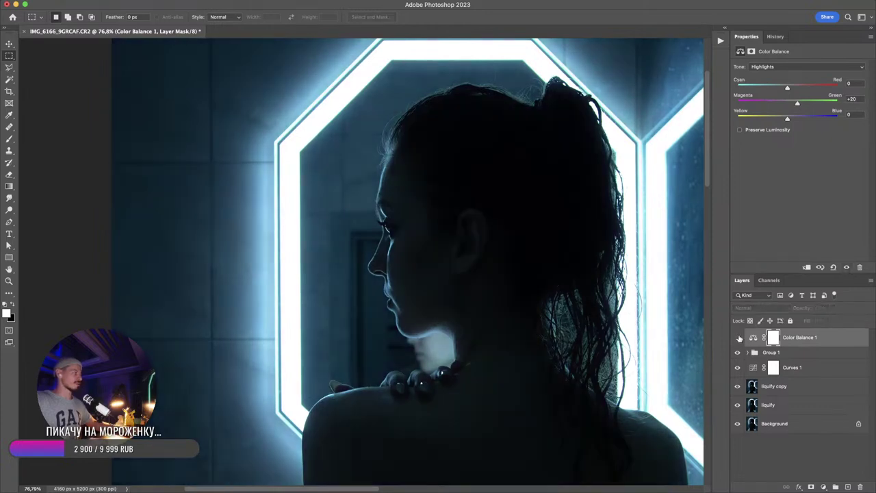
left_click(737, 337)
- Set the Color Balance layer's blend mode to Color and compare the effect on the whole image and the face
scroll(486, 294, "down", 5)
scroll(445, 292, "up", 2)
left_click(760, 308)
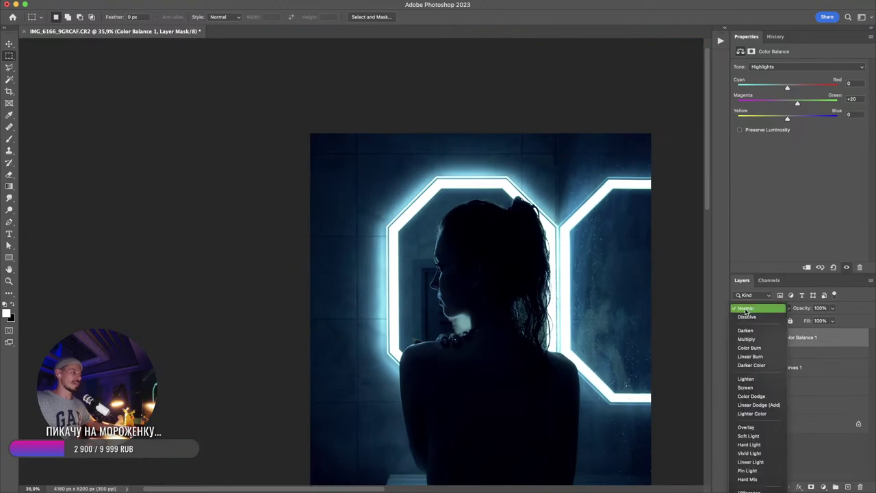
left_click(746, 492)
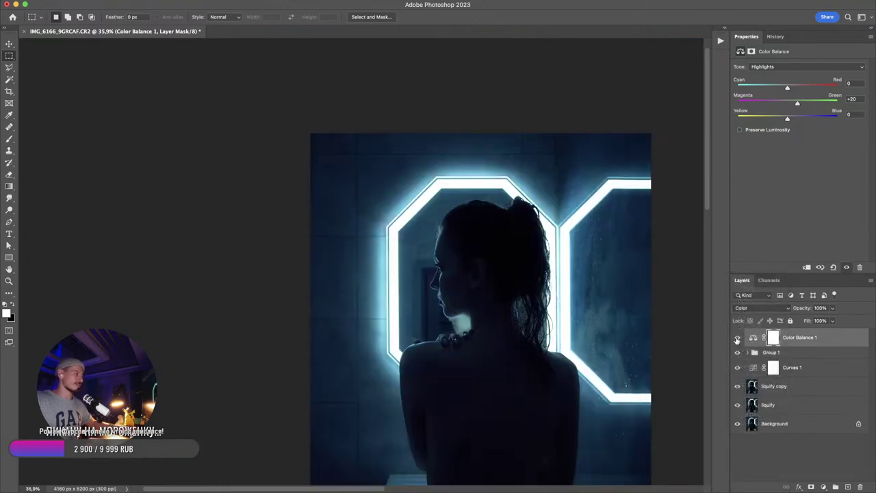
left_click(737, 338)
left_click(737, 338)
scroll(422, 288, "up", 6)
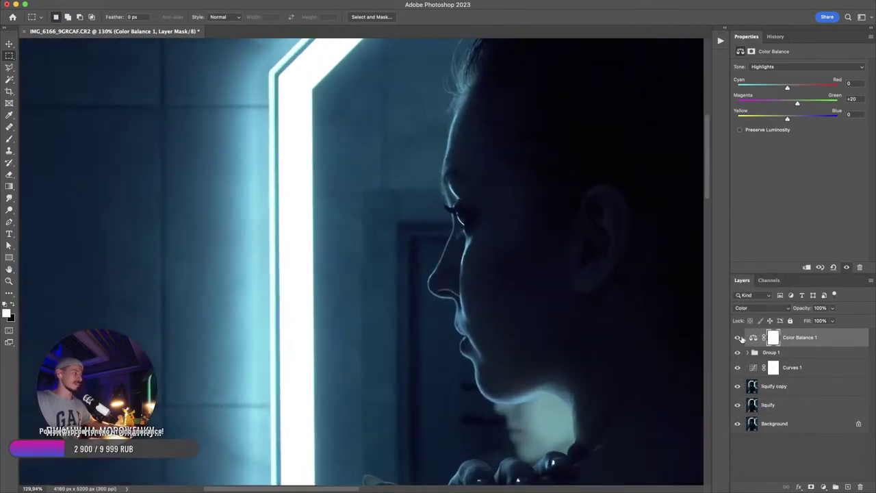
left_click(739, 337)
left_click(738, 337)
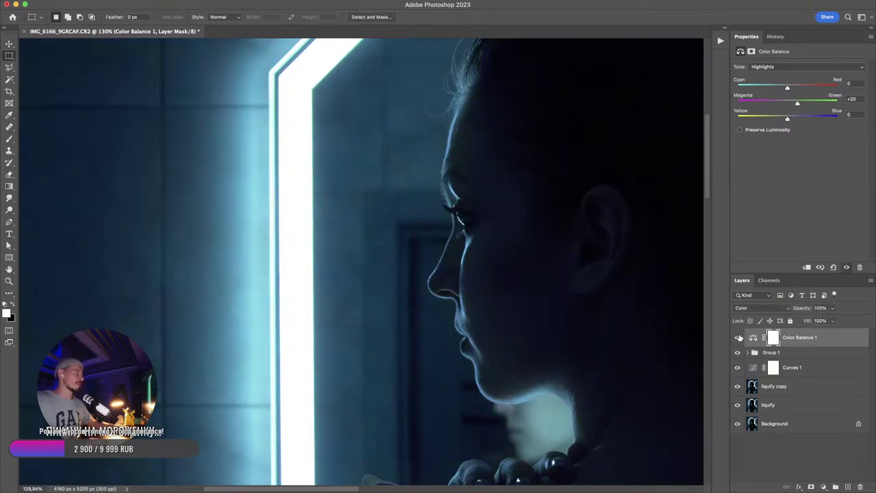
left_click(739, 338)
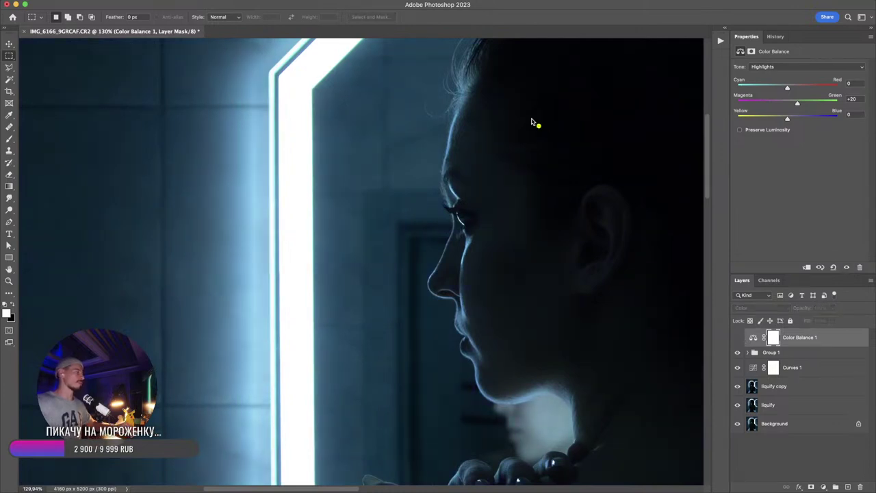
mouse_move(457, 162)
left_mouse_down()
mouse_move(430, 248)
mouse_move(528, 201)
mouse_move(471, 160)
left_mouse_up()
mouse_move(273, 160)
left_mouse_down()
mouse_move(238, 239)
mouse_move(327, 243)
mouse_move(313, 164)
mouse_move(243, 185)
left_mouse_up()
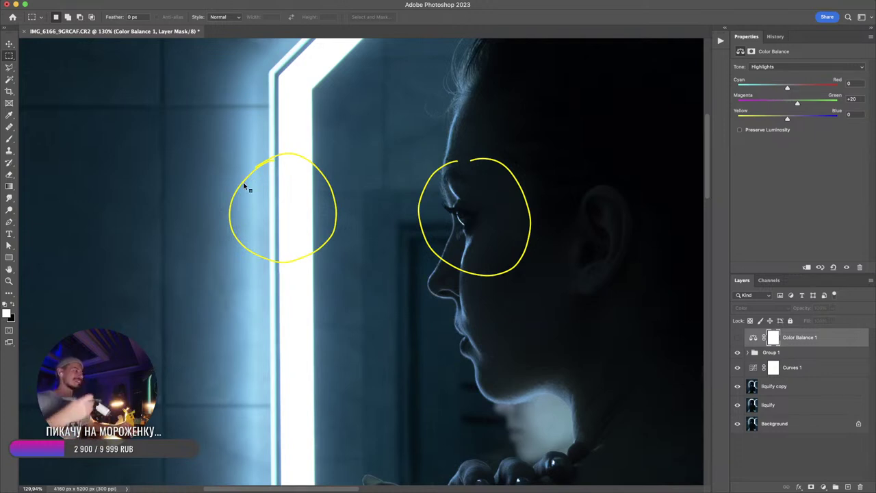
left_click(737, 339)
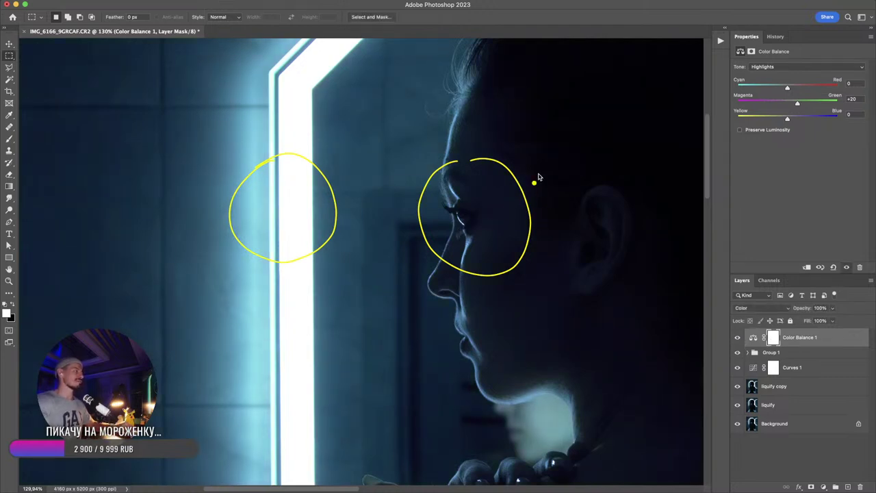
mouse_move(529, 165)
left_mouse_down()
mouse_move(580, 312)
mouse_move(524, 327)
left_mouse_up()
mouse_move(533, 288)
left_mouse_down()
mouse_move(535, 370)
mouse_move(546, 355)
mouse_move(593, 366)
mouse_move(639, 349)
mouse_move(642, 357)
left_mouse_up()
mouse_move(262, 198)
left_mouse_down()
mouse_move(239, 153)
mouse_move(246, 137)
left_mouse_up()
mouse_move(253, 103)
left_mouse_down()
mouse_move(279, 85)
mouse_move(291, 101)
mouse_move(292, 81)
mouse_move(296, 104)
mouse_move(327, 107)
left_mouse_up()
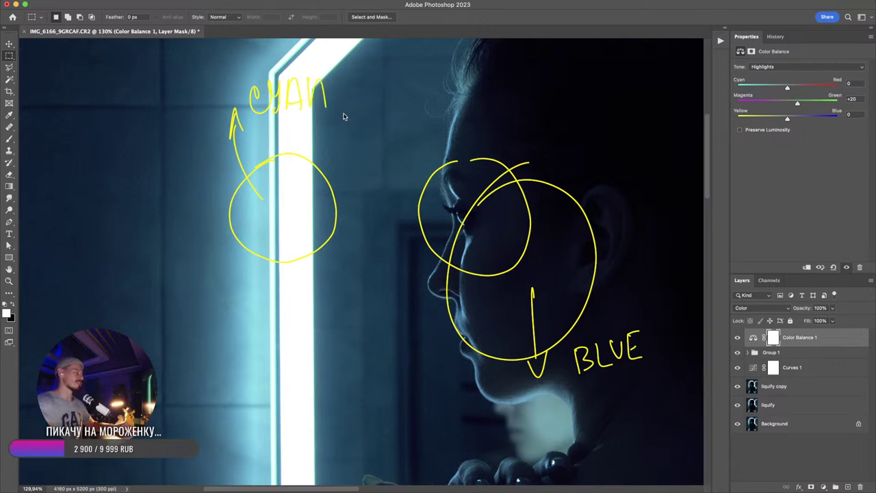
key("Escape")
- Compare the wider image with and without the Color Balance layer
left_click_drag(566, 273, 540, 267)
left_click(739, 338)
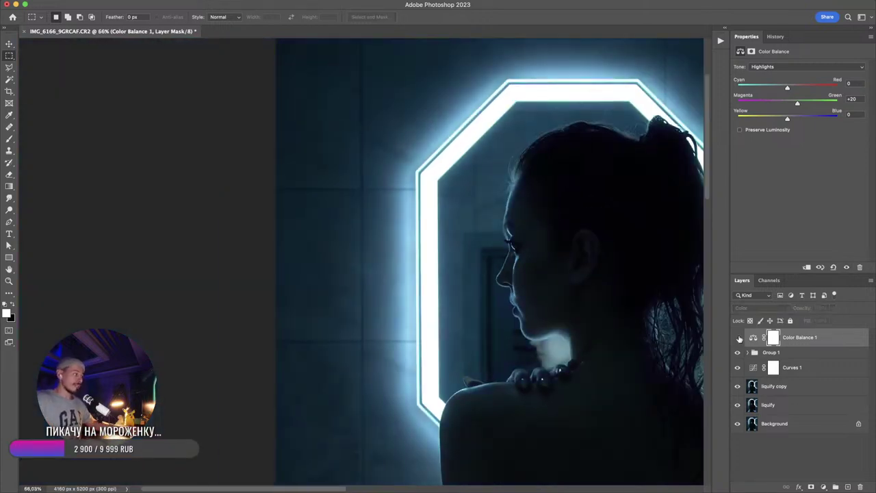
scroll(563, 280, "down", 2)
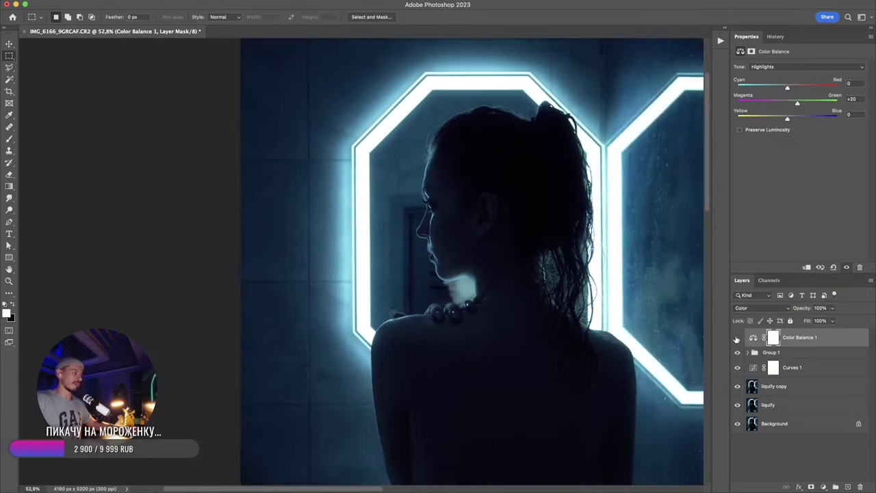
left_click(737, 337)
left_click(737, 338)
left_click(736, 338)
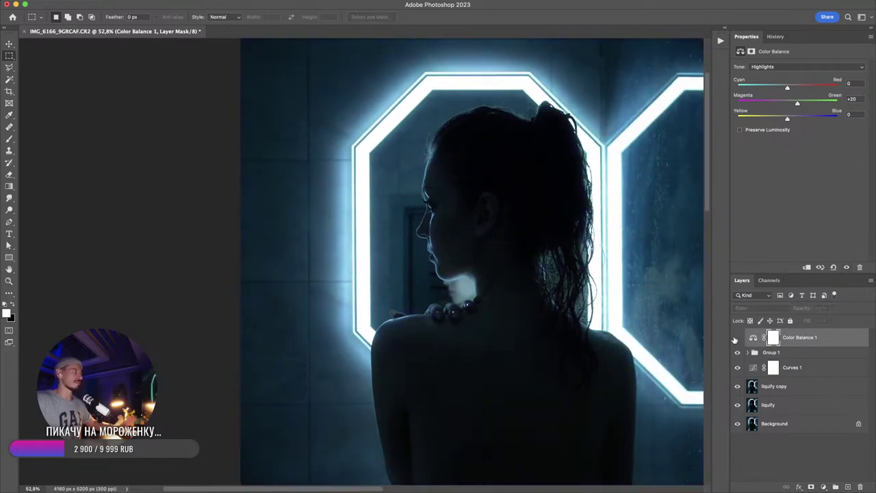
left_click(737, 338)
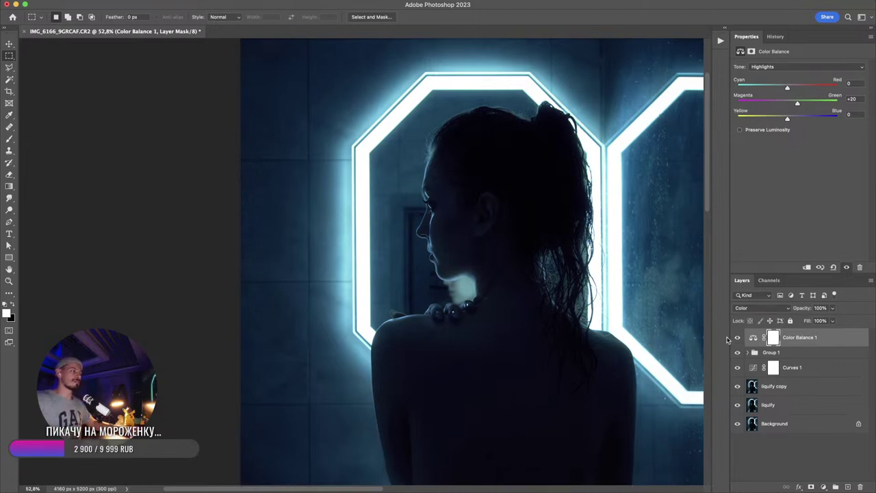
left_click(737, 338)
left_click(738, 338)
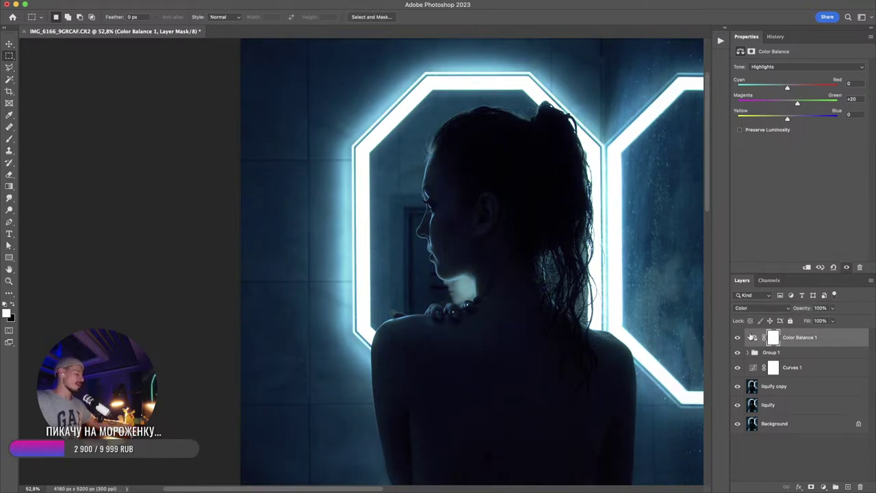
- Hide the first Color Balance layer and add a second Color Balance adjustment above it
left_click(738, 338)
left_click(824, 486)
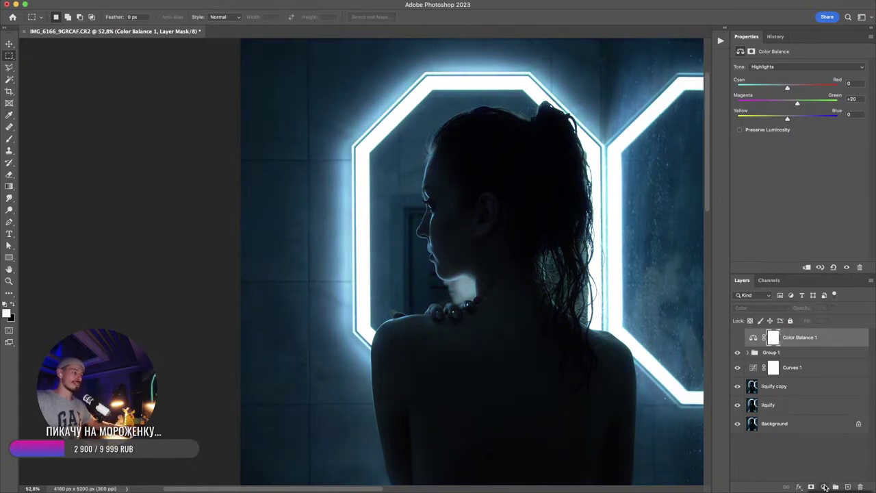
left_click(831, 482)
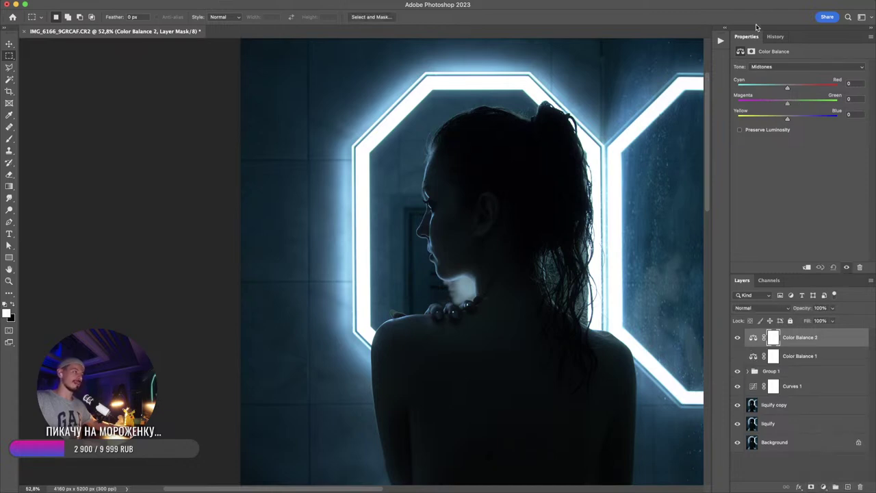
- Set the second Color Balance layer's highlights to Magenta -45 and compare the effect
left_click(766, 66)
left_click(767, 60)
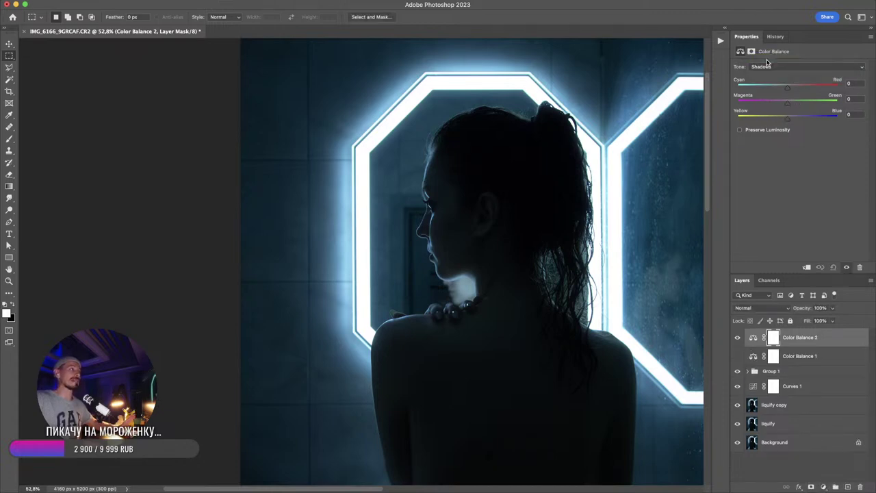
left_click_drag(787, 104, 765, 102)
left_click(767, 67)
left_click(765, 83)
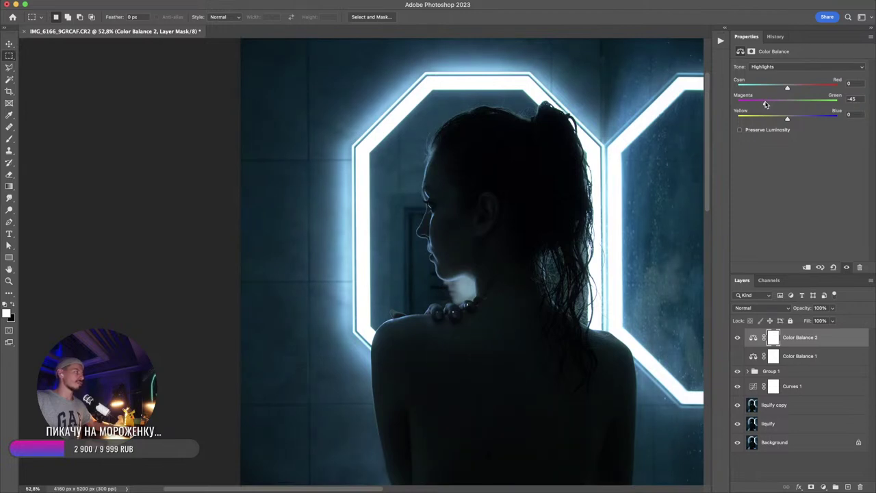
left_click(737, 355)
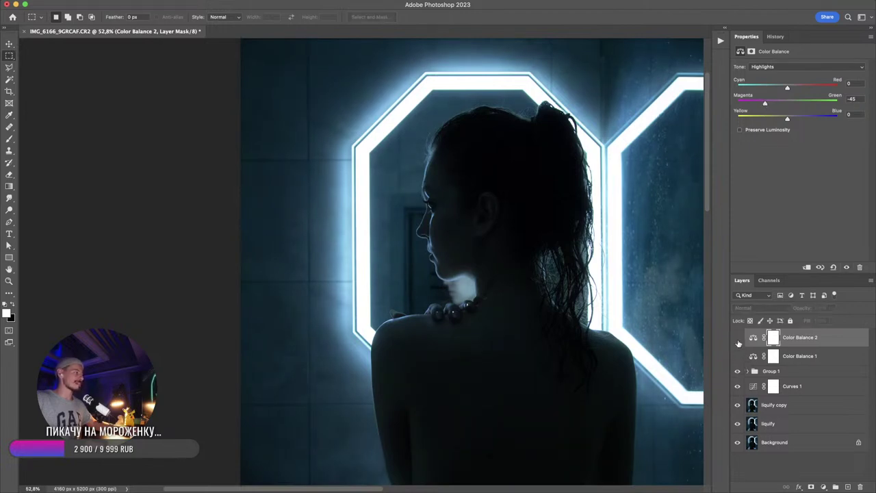
- Set the second Color Balance layer's shadows to Green +100
left_click_drag(451, 210, 489, 224)
left_click(765, 67)
left_click(767, 51)
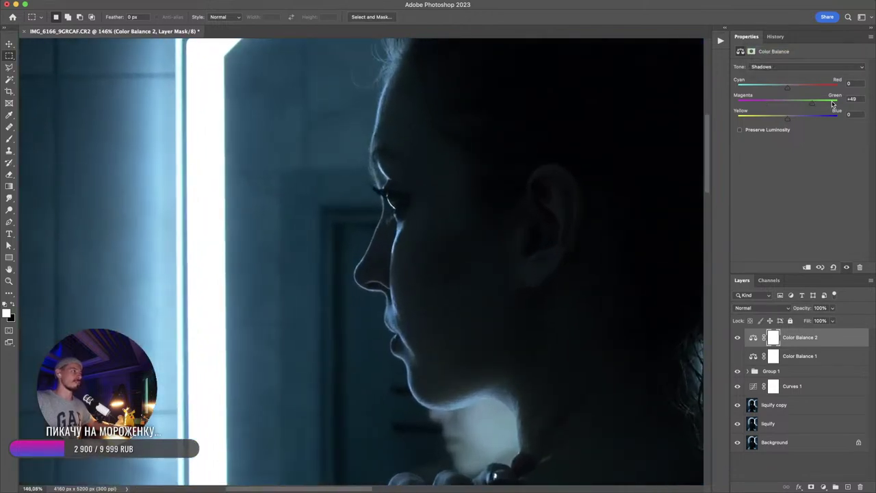
left_click(832, 102)
- Set the second Color Balance layer's highlights to Magenta -98 and compare the effect on the image
left_click(762, 69)
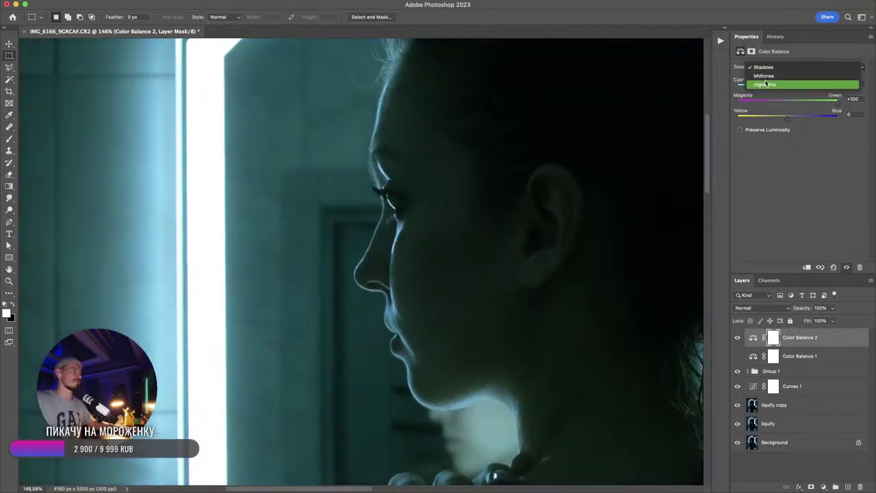
left_click(765, 84)
key("super+0")
left_click_drag(830, 100, 741, 104)
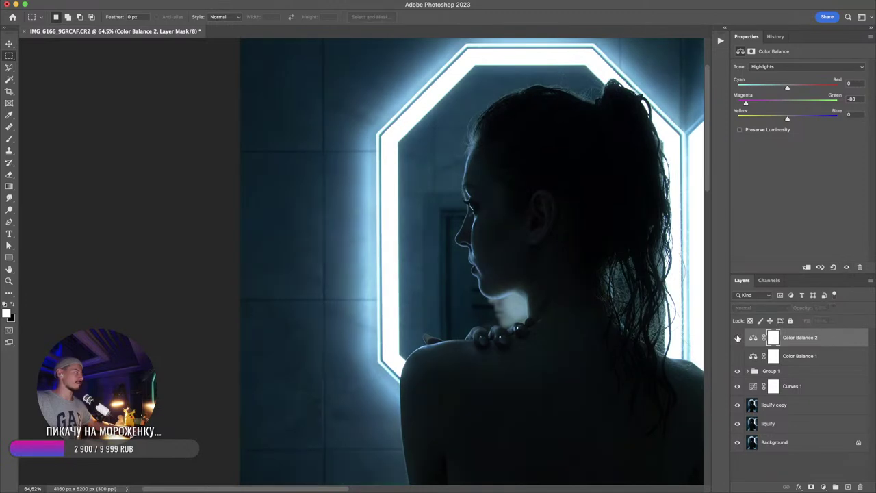
left_click_drag(745, 103, 740, 104)
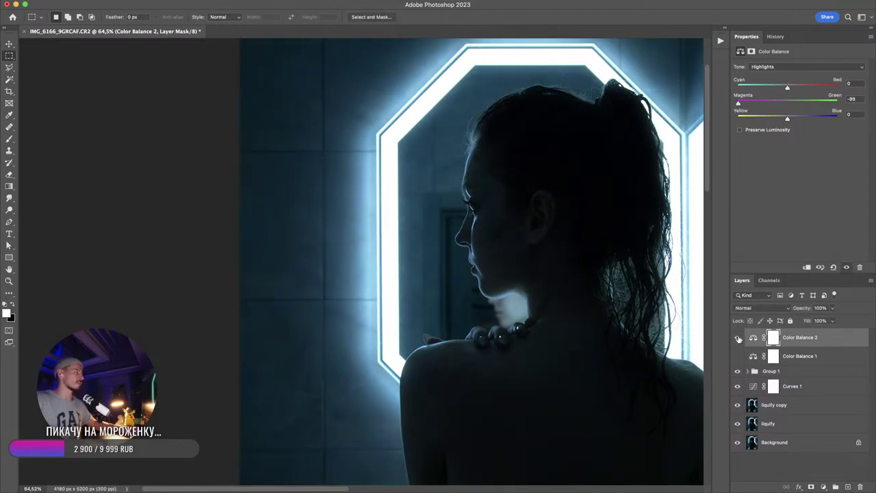
- Shift the second Color Balance layer's shadows toward red and adjust their yellow–blue balance
scroll(541, 254, "up", 5)
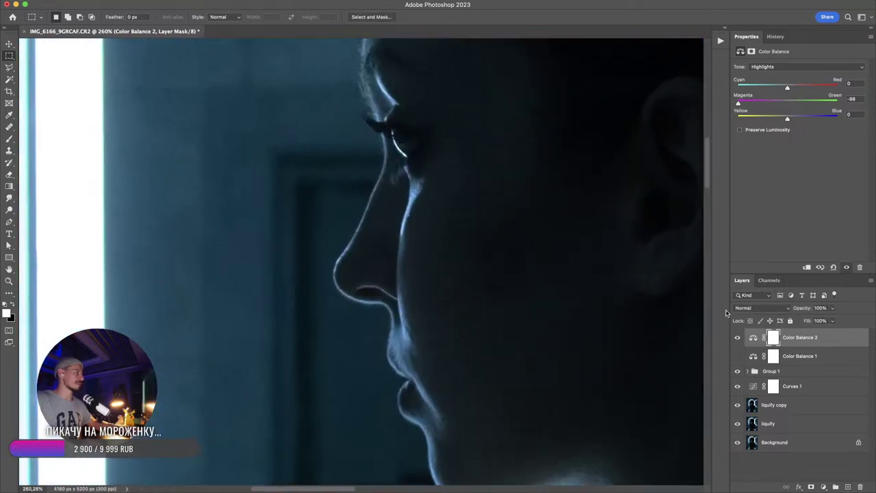
left_click(794, 67)
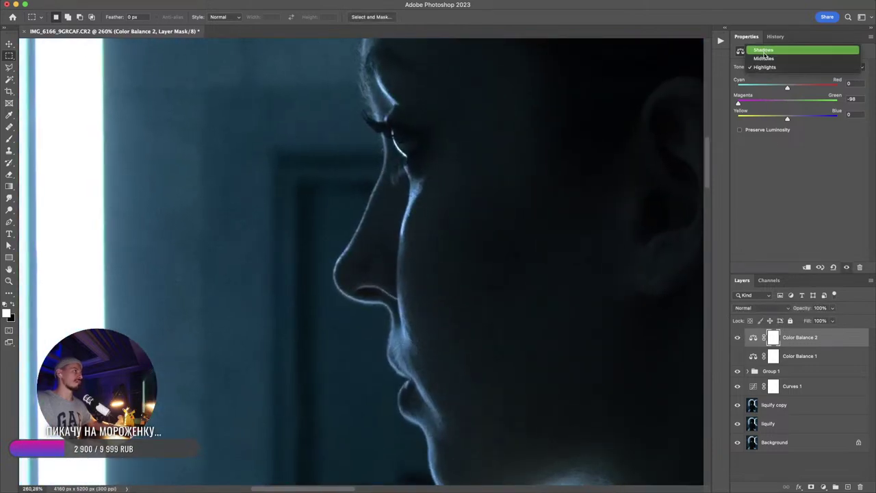
left_click(765, 49)
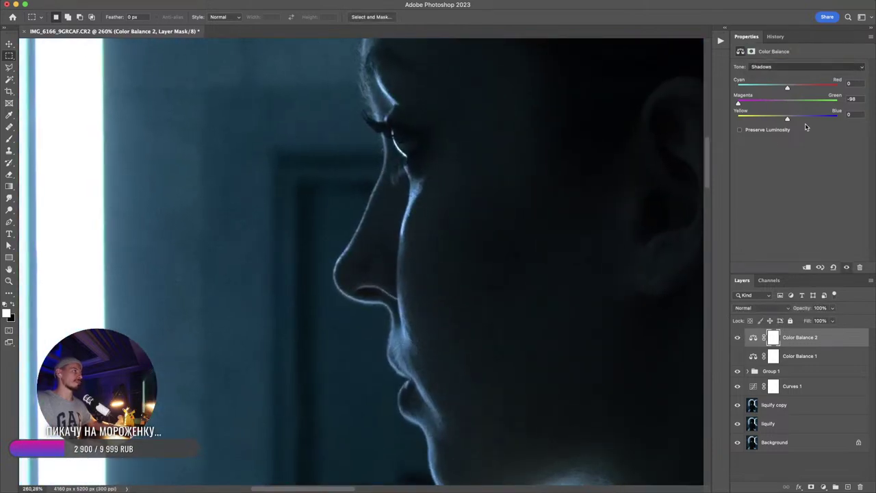
left_click_drag(787, 88, 806, 88)
left_click_drag(769, 121, 795, 119)
- Set the second Color Balance layer's highlights to Cyan -49 and Blue +14
left_click(787, 66)
left_click(773, 86)
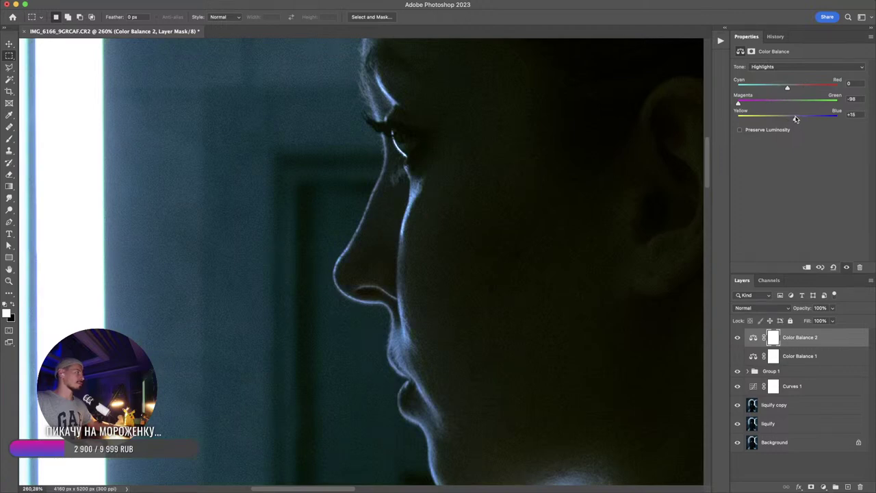
left_click_drag(788, 89, 763, 91)
key("super+minus")
key("super+minus")
key("super+minus")
key("super+minus")
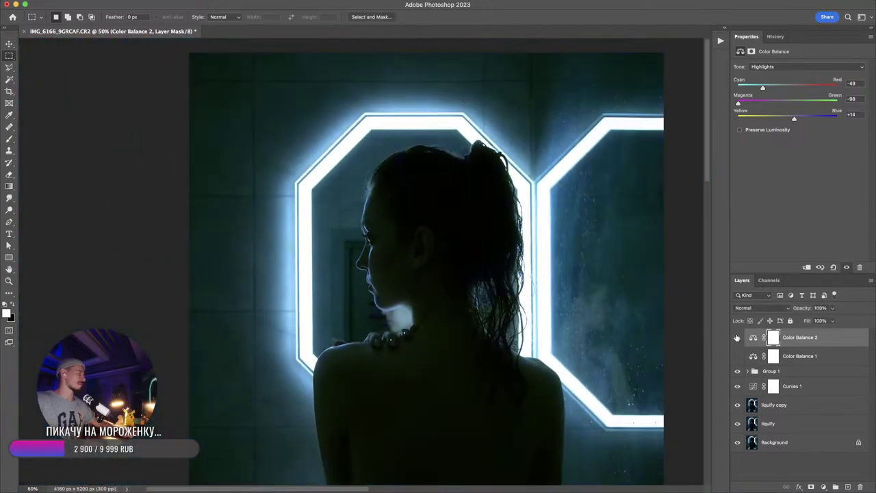
- Examine the portrait up close and as a whole, comparing it with and without the second Color Balance layer
left_click_drag(372, 281, 443, 147)
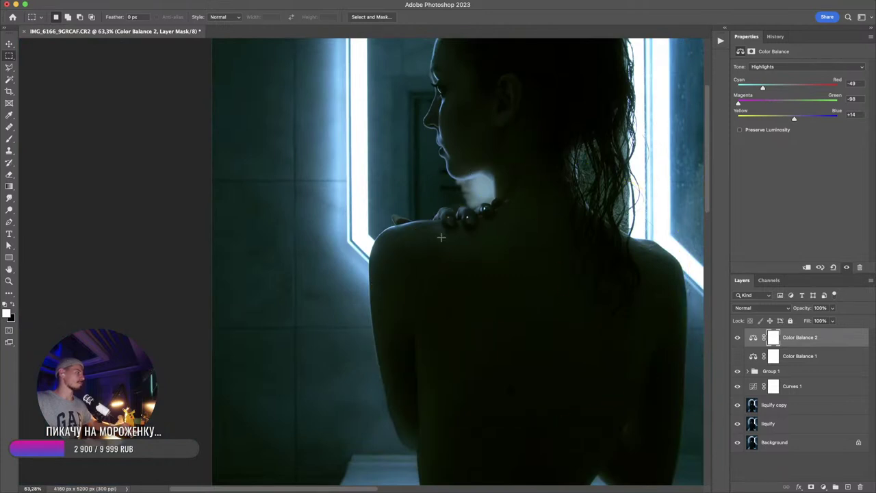
scroll(461, 336, "up", 8)
left_click_drag(469, 316, 504, 317)
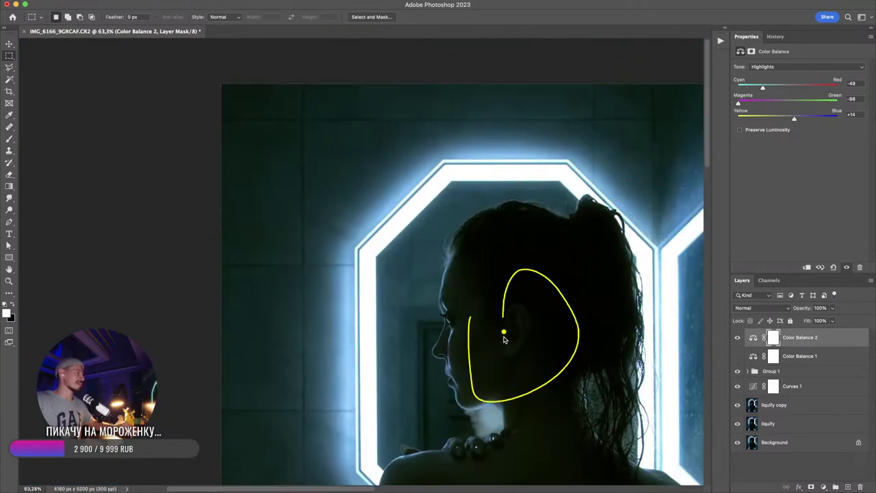
left_click_drag(346, 258, 359, 279)
left_click(738, 336)
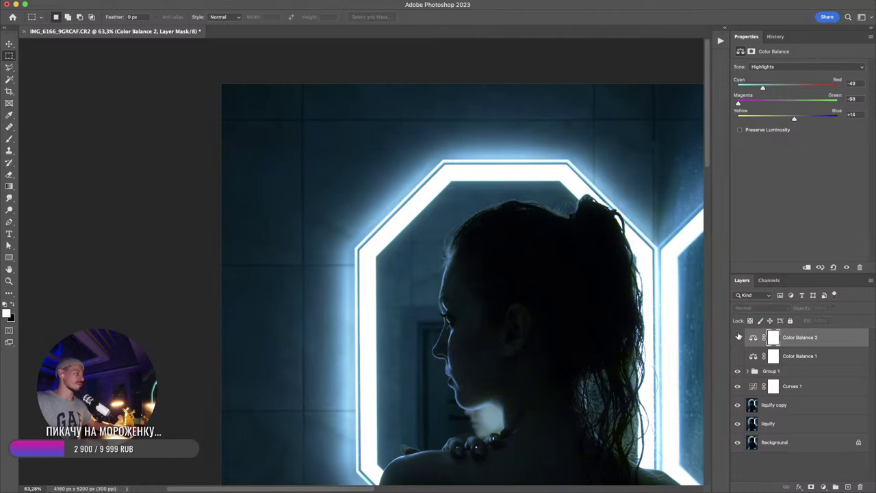
left_click(737, 336)
left_click(737, 336)
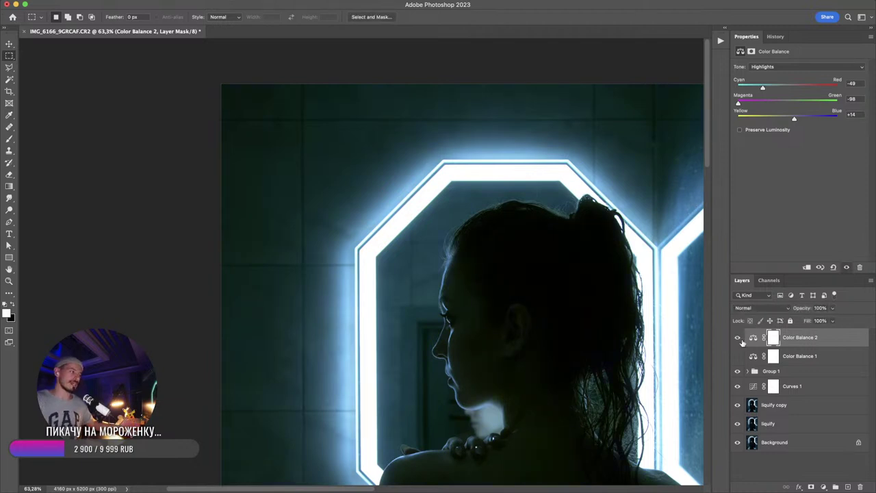
left_click(737, 358)
mouse_move(737, 339)
left_mouse_down()
mouse_move(738, 361)
mouse_move(737, 342)
left_mouse_up()
left_click(737, 338)
left_click_drag(528, 342, 477, 293)
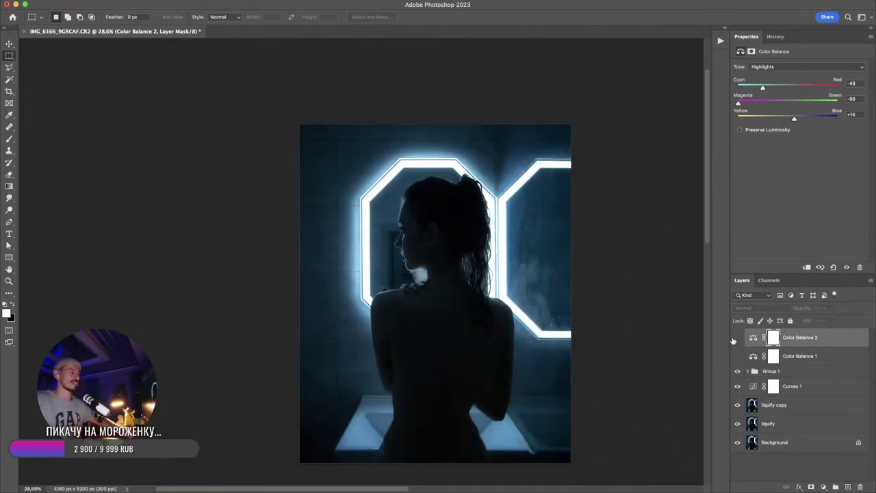
- Delete both Color Balance layers and stamp all visible layers into a new layer on top of the stack
key("BackSpace")
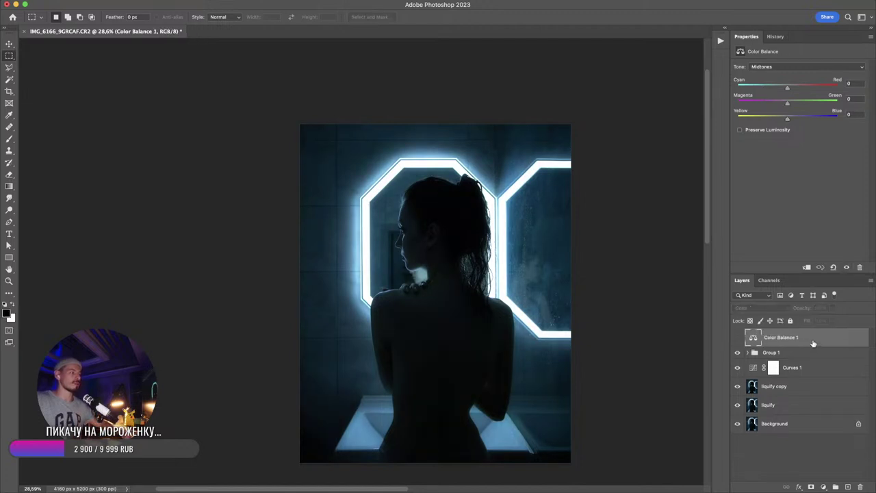
key("BackSpace")
left_click(803, 428)
key("alt+shift+super+n")
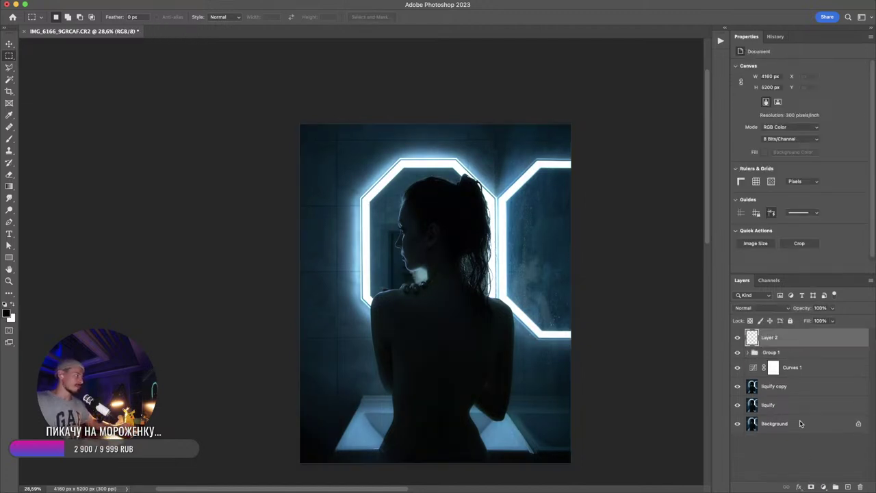
key("super+alt+shift+e")
- Resize the image proportionally to a height of 2560 pixels
key("super+alt+i")
key("Tab")
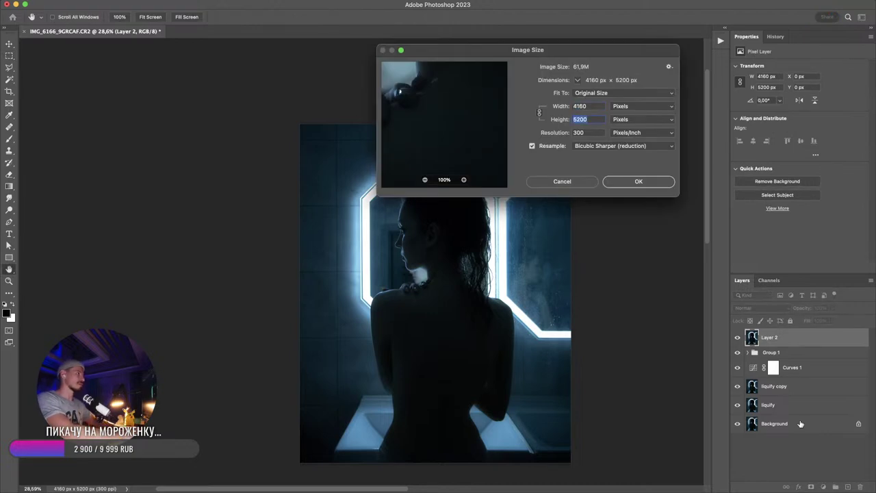
type("2560")
key("Return")
key("m")
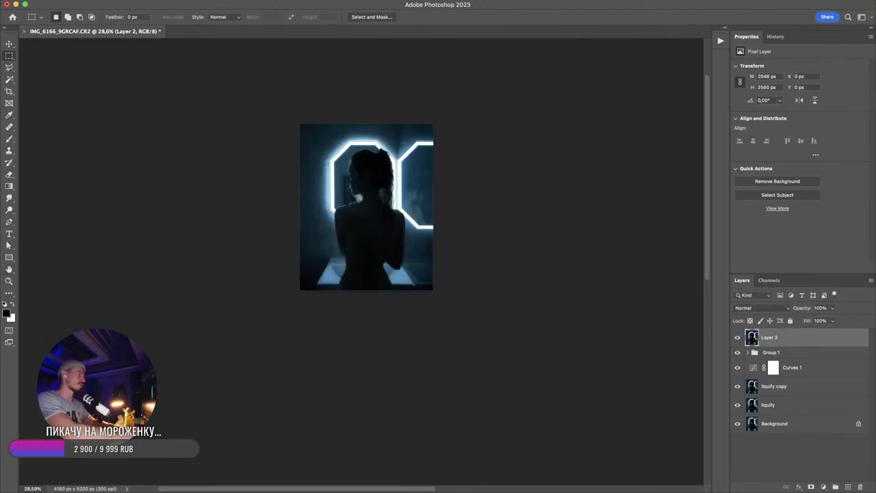
- Apply Camera Raw to the merged layer with slight sharpening and a Grain amount of 14
key("super+1")
key("super+shift+a")
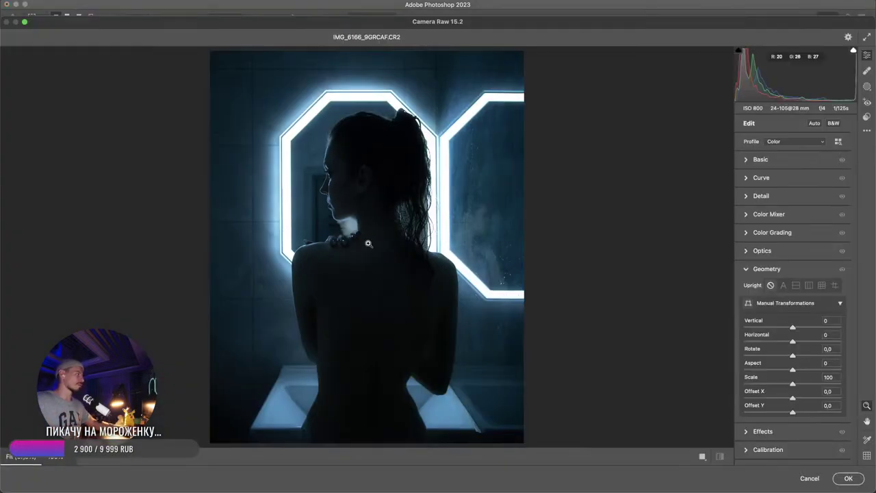
left_click(760, 196)
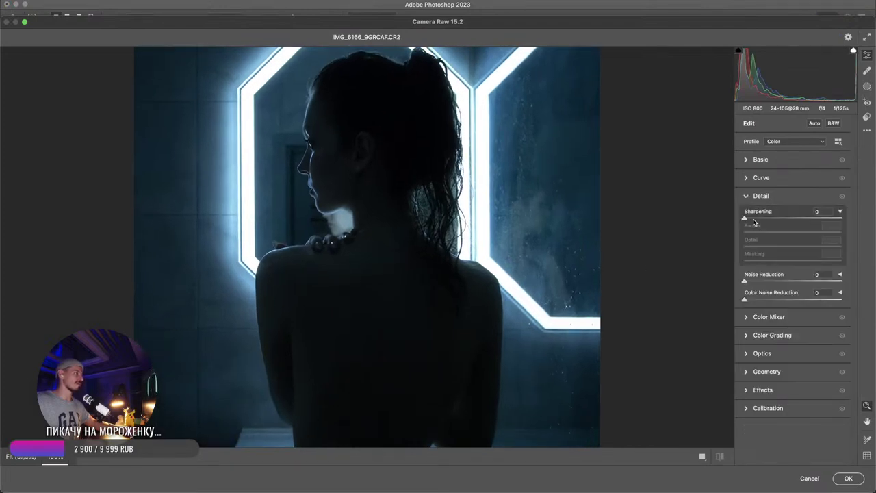
left_click_drag(745, 219, 758, 219)
left_click(770, 390)
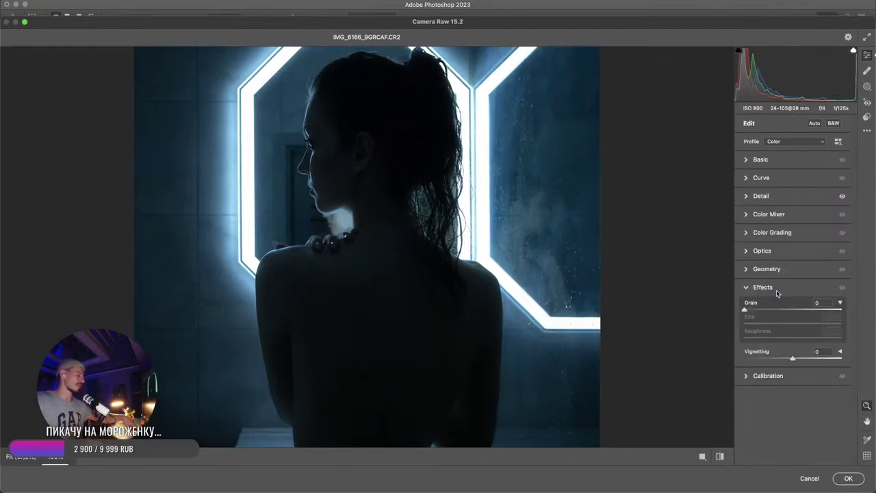
left_click_drag(759, 310, 756, 310)
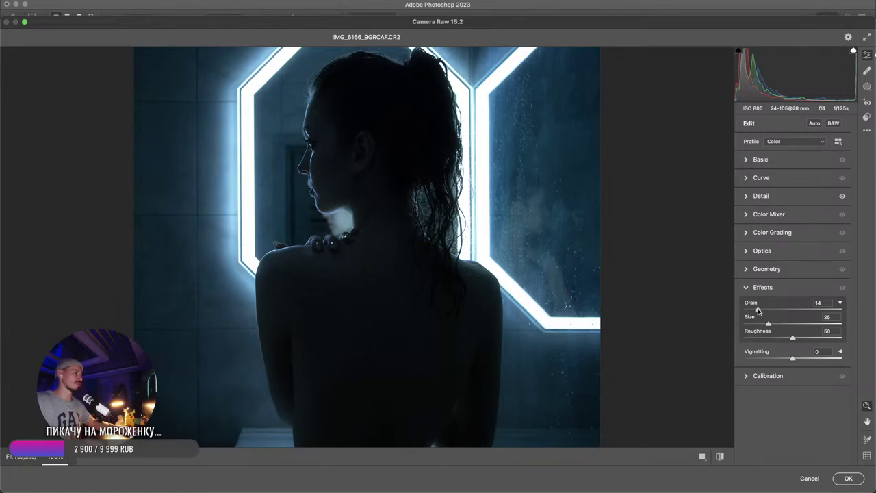
left_click(848, 477)
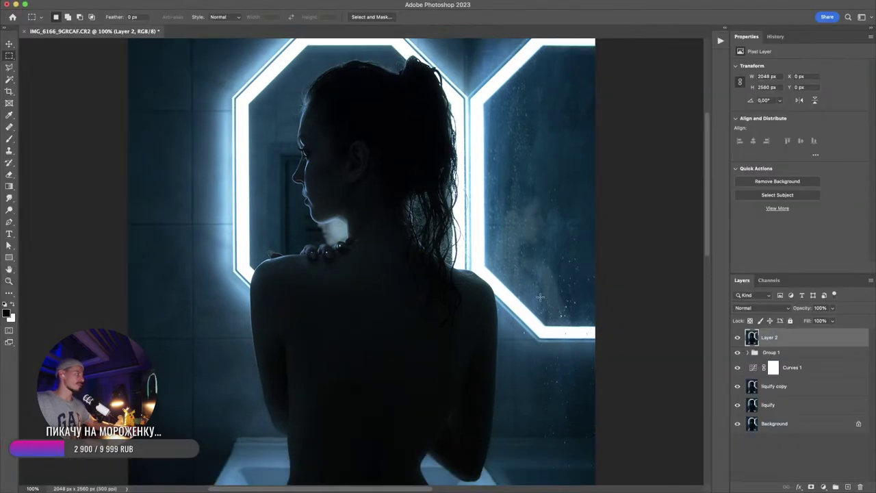
- Save the document to the Desktop as the layered Photoshop file IMG_6166_9GRCAF.psd
key("super+minus")
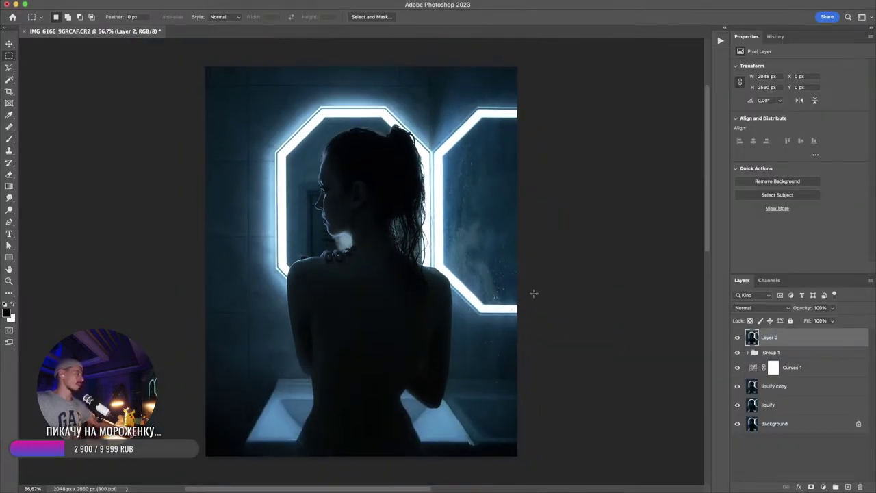
key("super+shift+s")
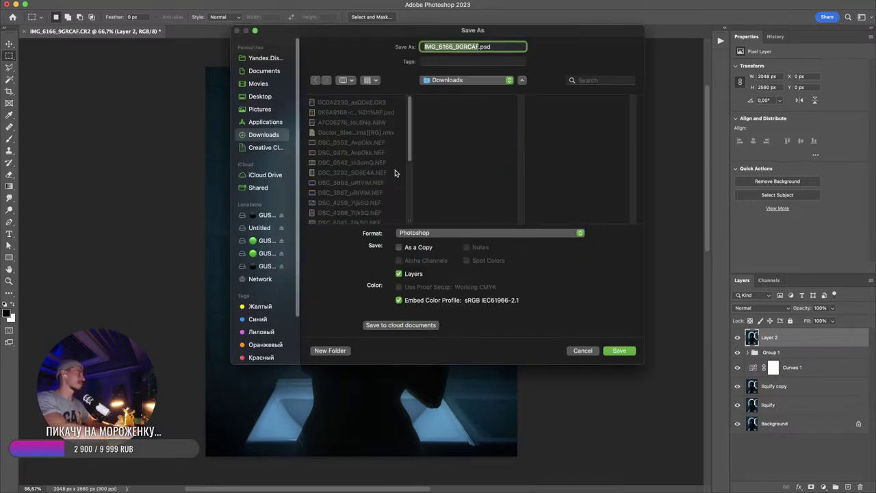
left_click(260, 96)
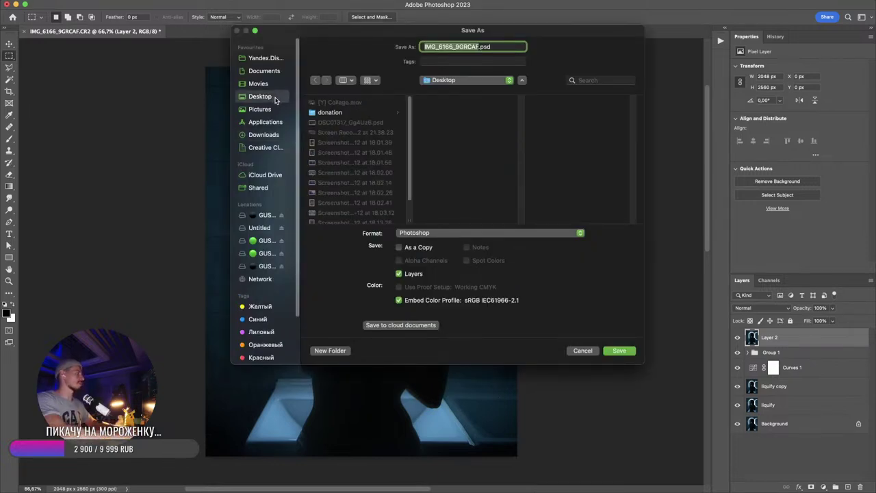
key("Return")
key("Return")
- Switch to Finder and open the Textures folder inside SOFT on Yandex.Disk in a new window
key("super+Tab")
left_click(469, 253)
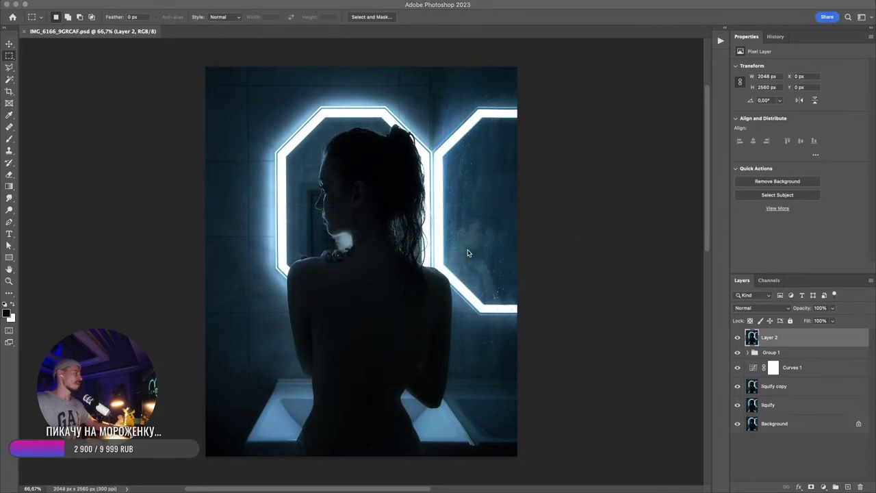
key("super+Tab")
key("super+n")
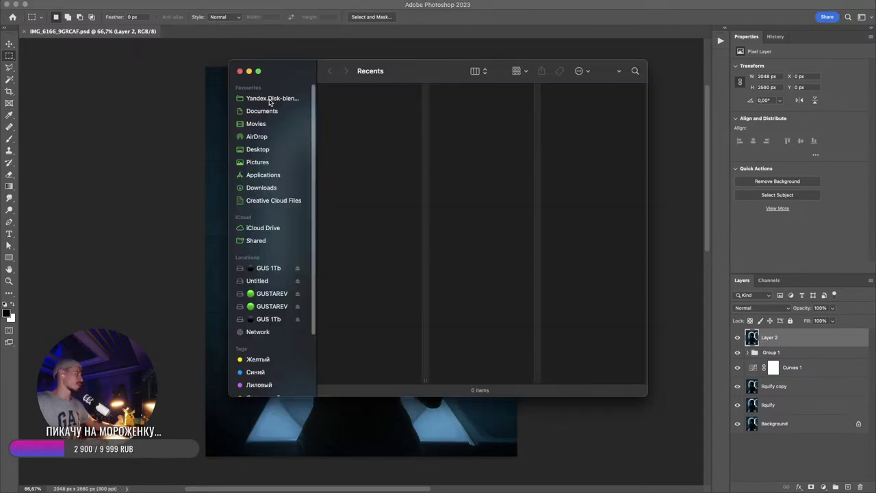
left_click(270, 100)
left_click(359, 182)
left_click(483, 92)
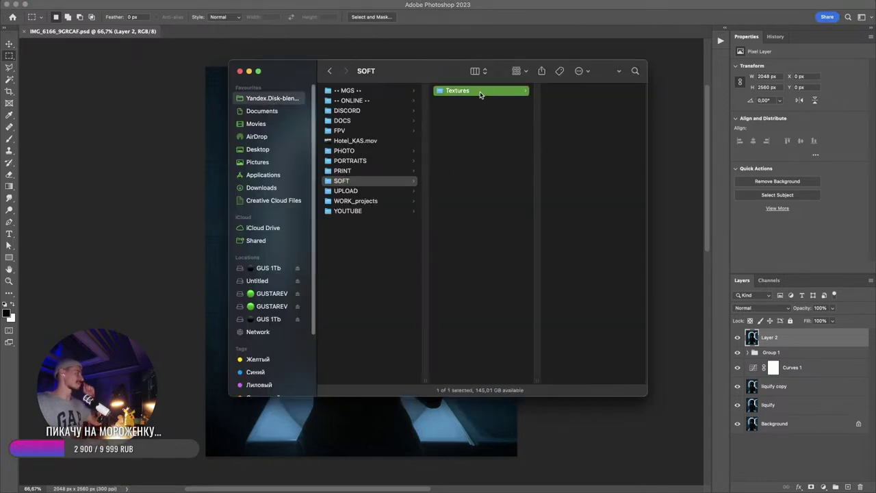
- Look through the Fire and flare texture folders and select IMG_2510.JPG in the flare folder
left_click(570, 133)
left_click(569, 91)
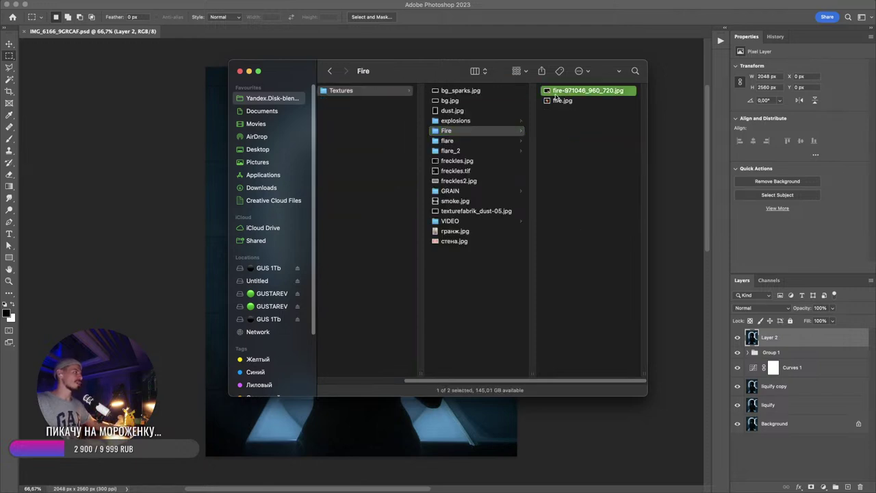
left_click(337, 142)
left_click(485, 110)
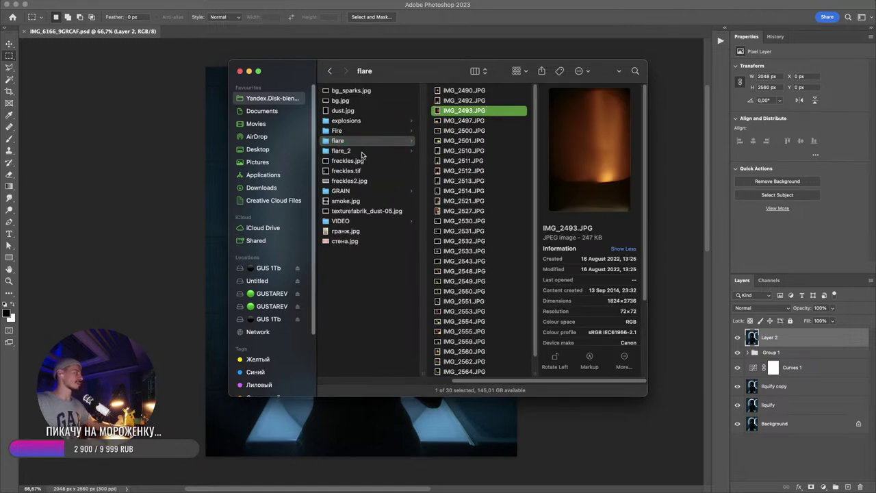
left_click(470, 133)
left_click(472, 154)
left_click(470, 138)
left_click(469, 150)
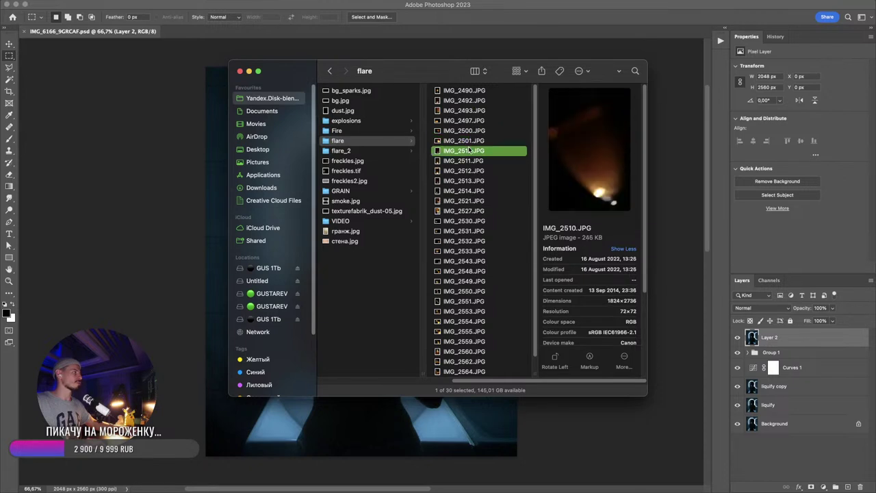
- Undo the accidental file move and place IMG_2510.JPG from the flare folder into the portrait document in Photoshop
left_click_drag(469, 151, 327, 226)
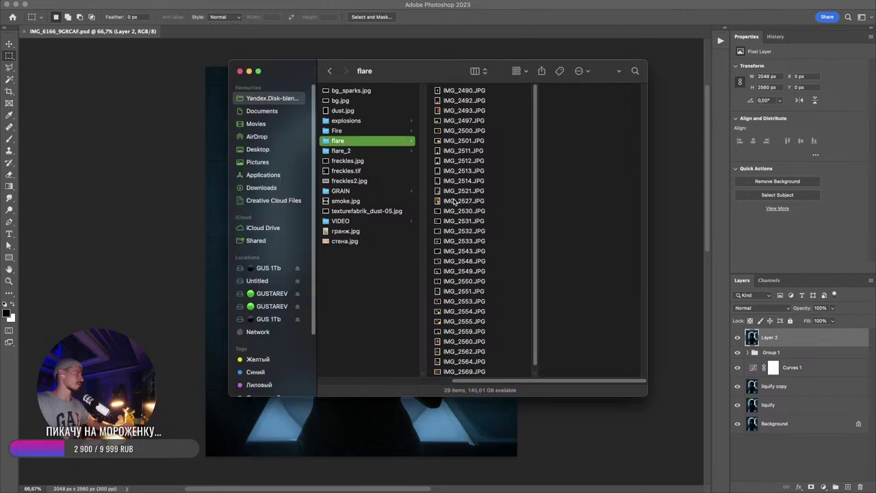
key("super+z")
left_click_drag(469, 150, 440, 182)
key("super+Tab")
key("super+Tab")
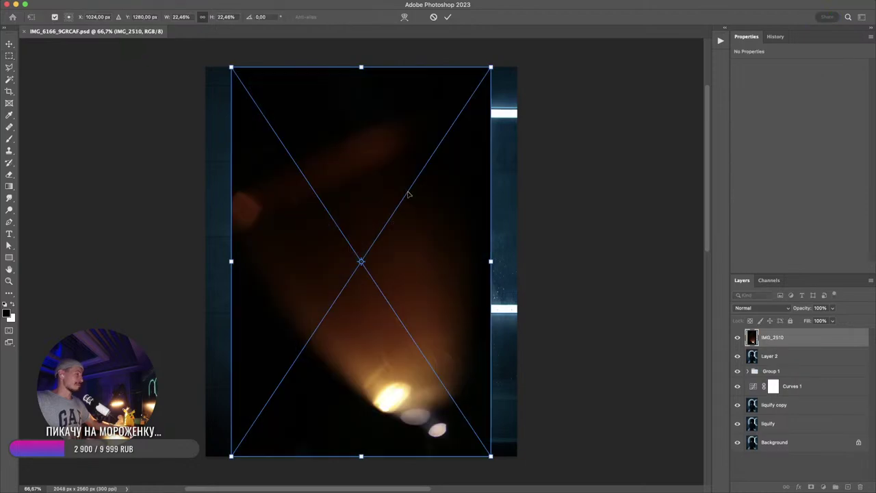
- Enlarge the placed flare, rotate it to about 159°, and position its bright end over the portrait's upper-left corner
left_click_drag(530, 255, 271, 250)
left_click_drag(477, 225, 589, 130)
mouse_move(460, 156)
left_mouse_down()
mouse_move(505, 273)
mouse_move(470, 206)
mouse_move(465, 160)
left_mouse_up()
key("Return")
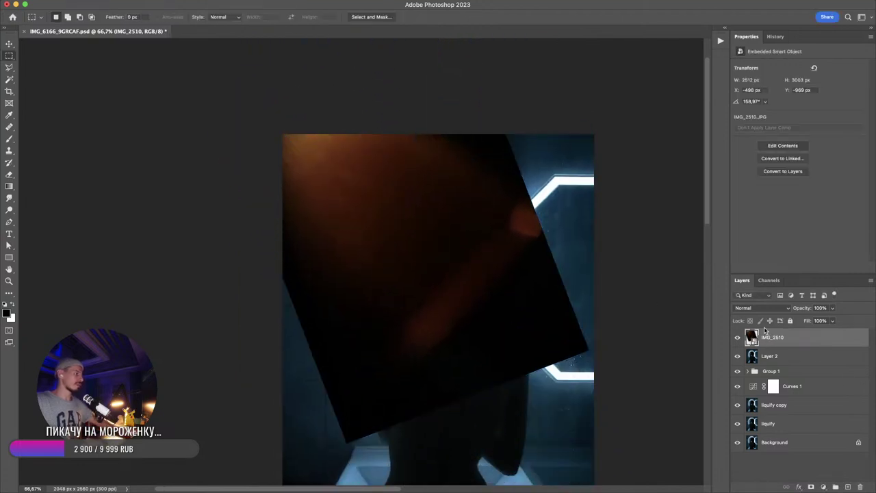
- Set the IMG_2510 flare layer's blend mode to Screen and rasterize the layer
left_click(761, 307)
left_click(752, 386)
right_click(794, 338)
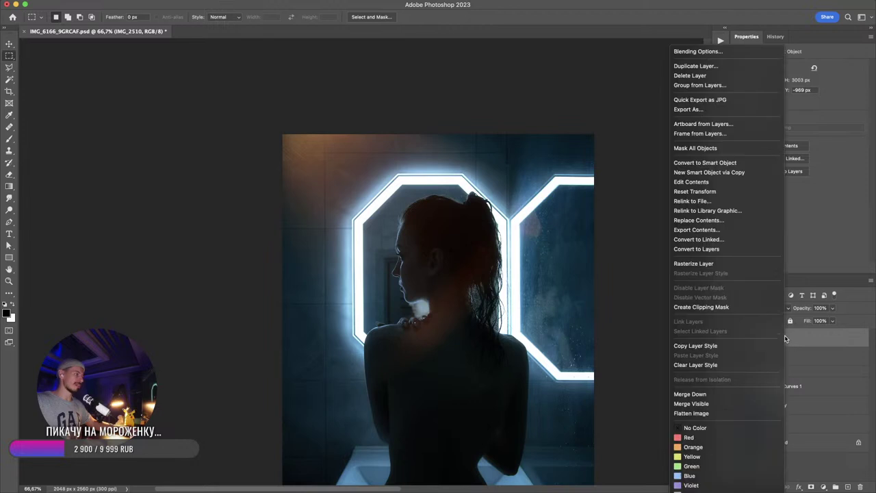
left_click(693, 264)
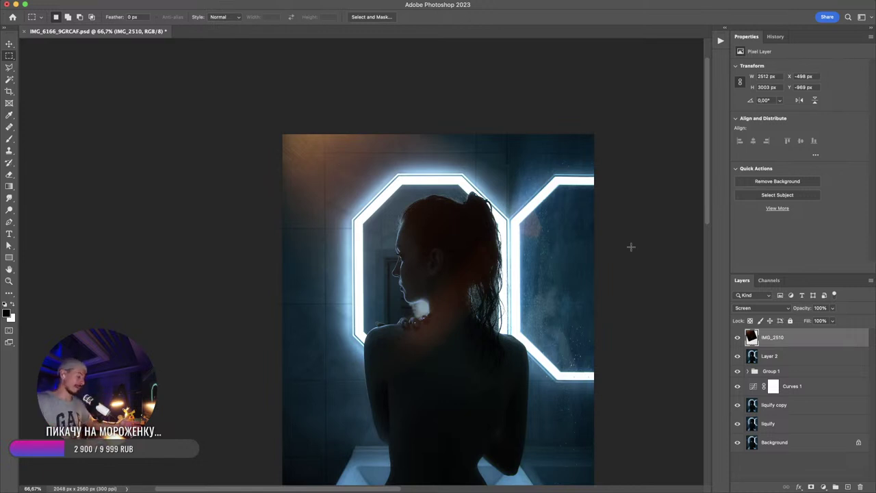
- Shift the IMG_2510 flare layer's hue by +180 with Hue/Saturation to tint it blue
key("super+u")
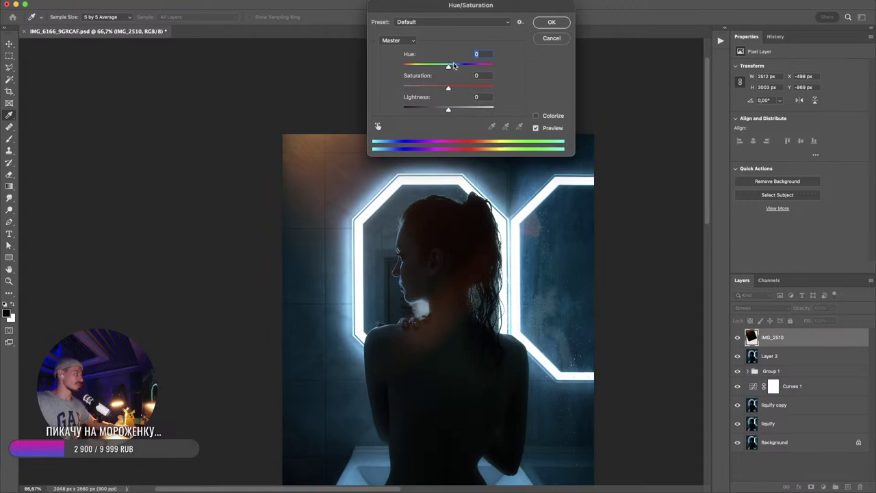
type("180")
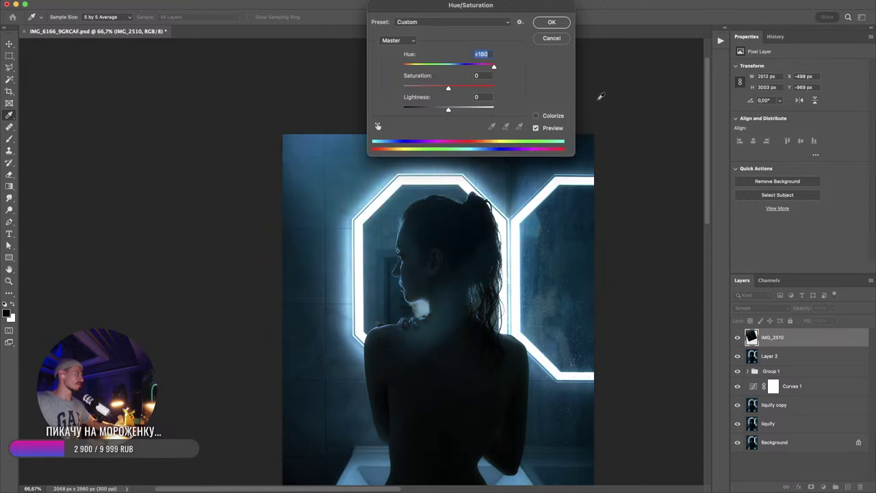
left_click(551, 22)
- Free-transform the IMG_2510 flare layer, enlarging it to about 3756 × 4490 px and repositioning it over the portrait
left_click_drag(471, 351, 433, 279)
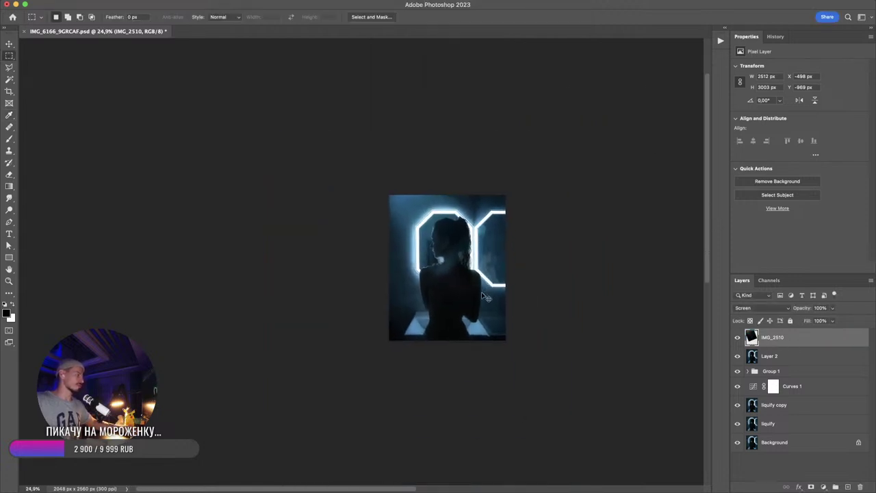
key("super+t")
left_click_drag(504, 312, 553, 347)
left_click_drag(462, 240, 477, 255)
left_click_drag(557, 370, 549, 363)
key("Return")
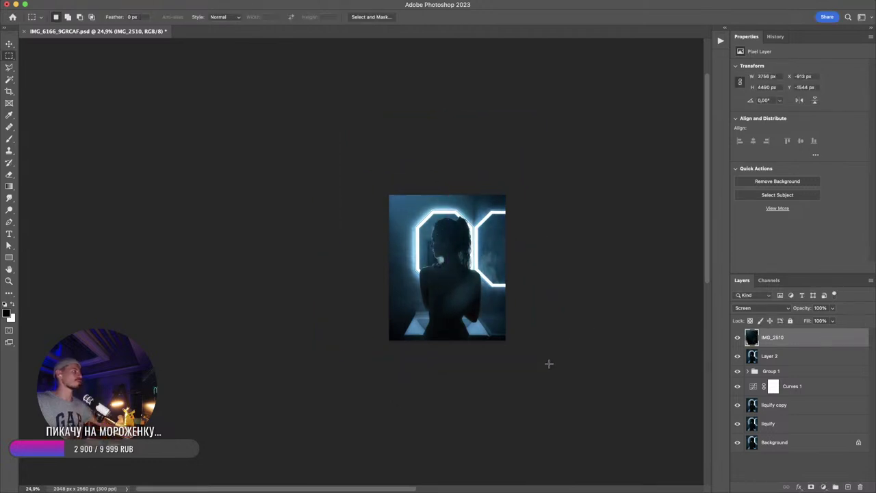
- Compare the portrait with and without the IMG_2510 flare layer, examining the shadows around the face up close and the whole image
left_click(737, 338)
left_click(737, 338)
left_click_drag(425, 237, 529, 282)
left_click(737, 338)
left_click(738, 338)
mouse_move(516, 224)
left_mouse_down()
mouse_move(483, 202)
mouse_move(520, 189)
mouse_move(446, 221)
left_mouse_up()
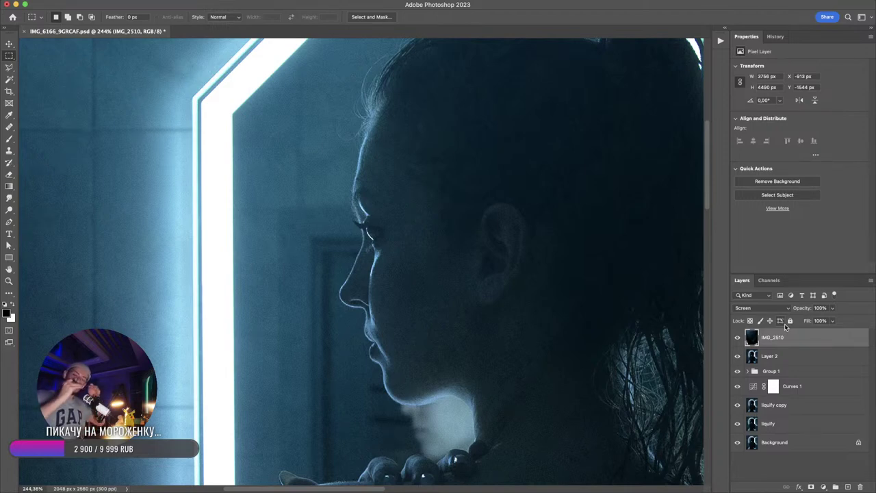
left_click_drag(457, 270, 456, 270)
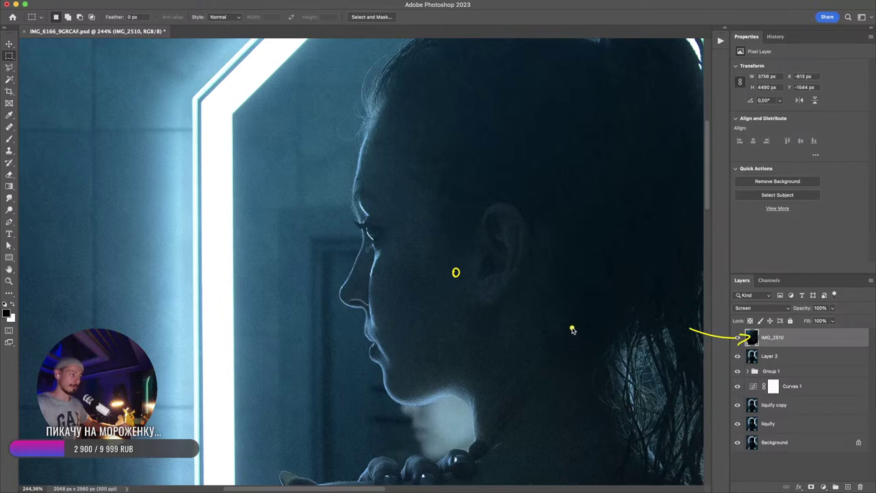
left_click_drag(452, 266, 451, 278)
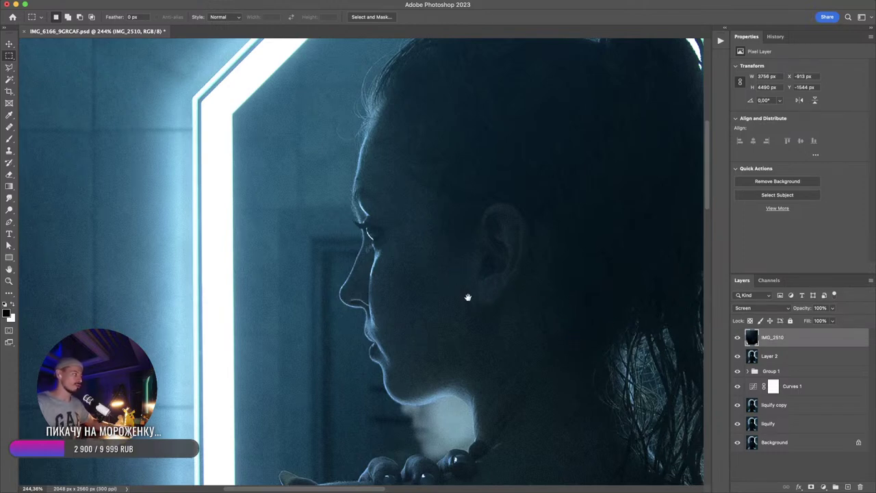
scroll(485, 313, "down", 8)
left_click_drag(528, 352, 481, 255)
scroll(514, 290, "down", 1)
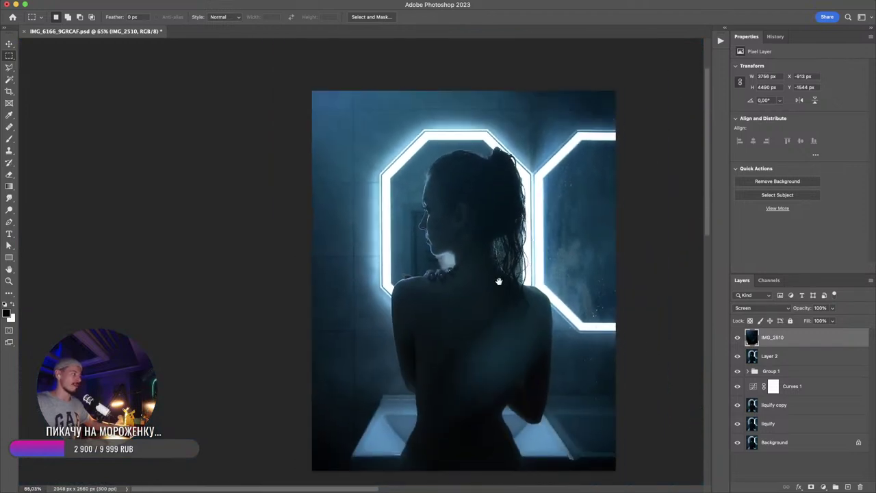
left_click(738, 337)
left_click(738, 337)
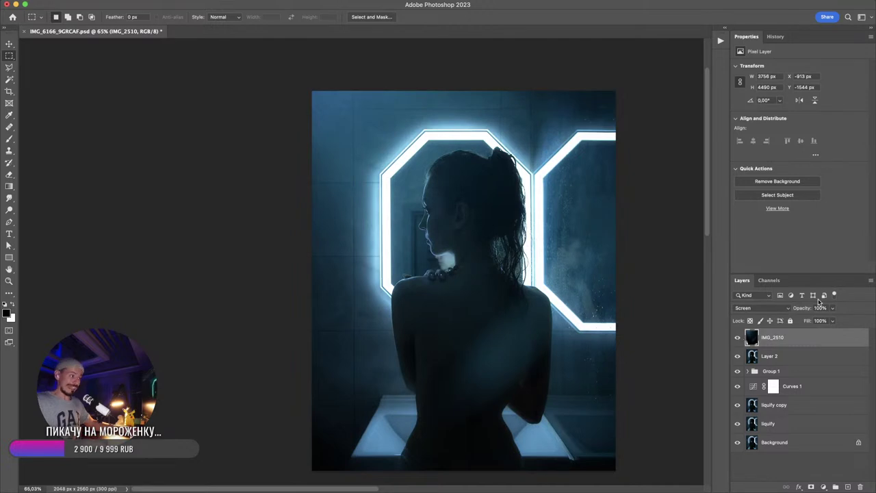
- Try the Blend If sliders for the current and underlying layers in the IMG_2510 layer's Blending Options
double_click(809, 337)
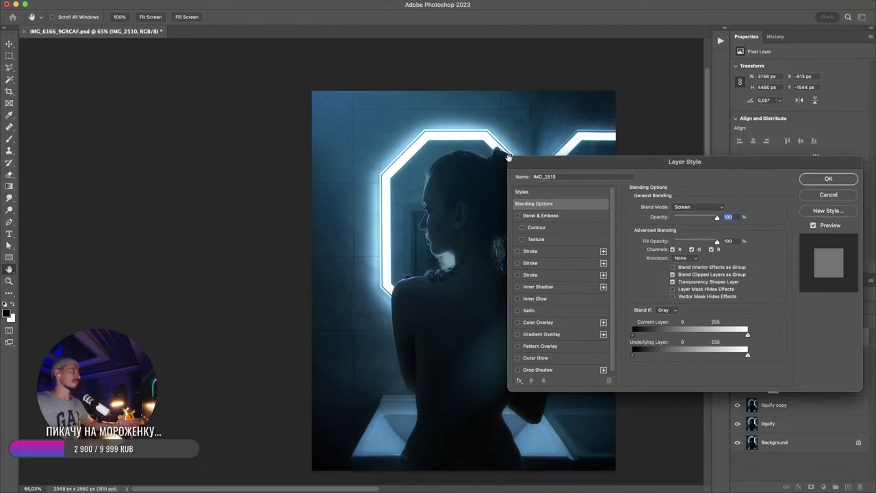
mouse_move(633, 335)
left_mouse_down()
mouse_move(646, 334)
mouse_move(632, 336)
left_mouse_up()
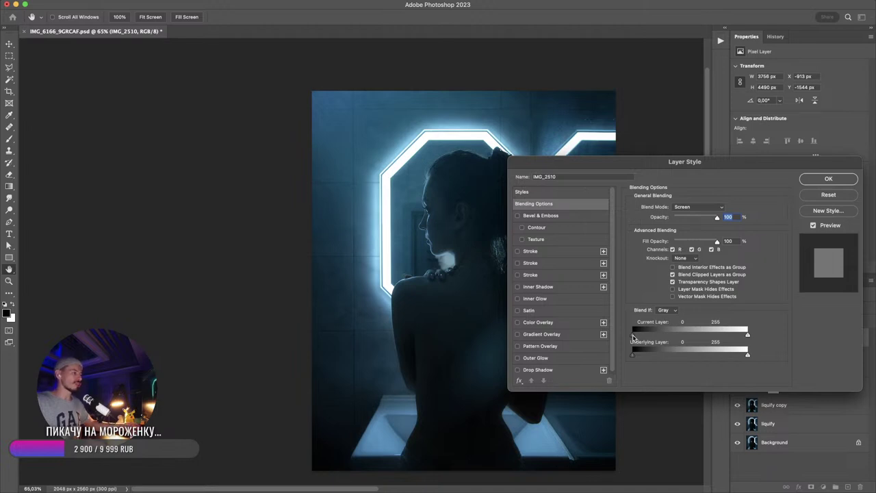
mouse_move(639, 335)
left_mouse_down()
mouse_move(681, 337)
mouse_move(633, 335)
left_mouse_up()
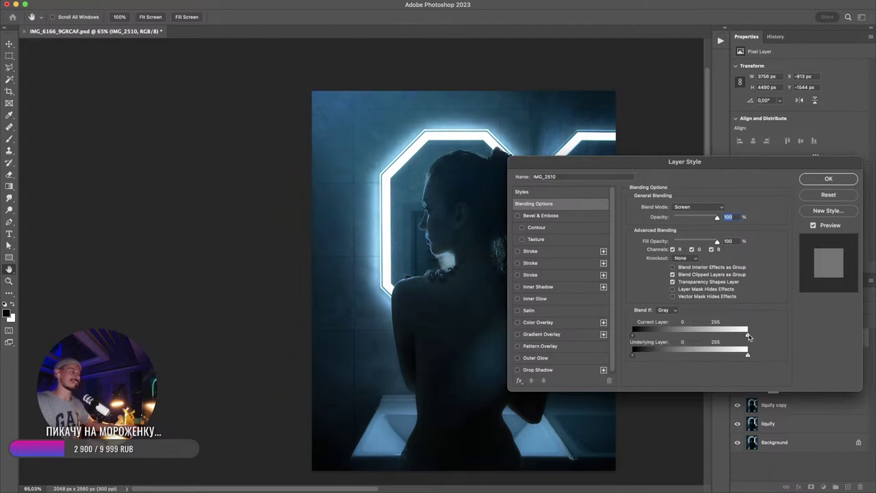
left_click_drag(748, 334, 747, 354)
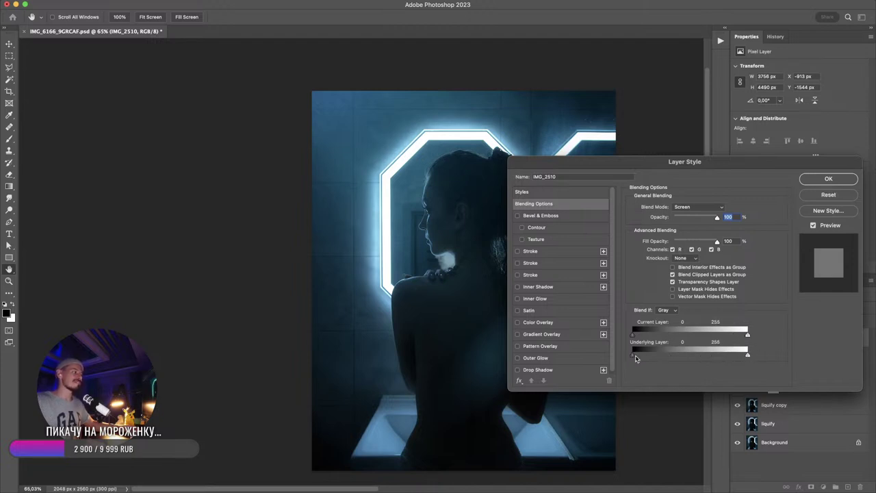
left_click_drag(634, 354, 580, 359)
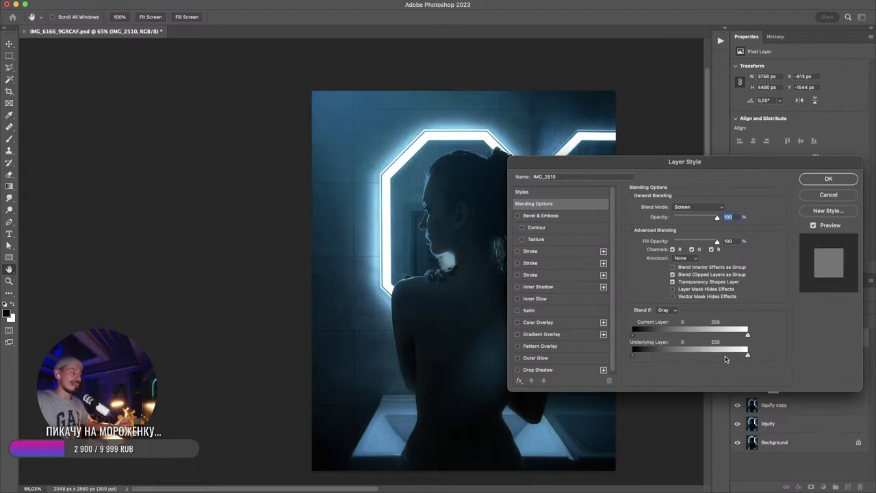
left_click_drag(720, 354, 810, 358)
key("alt")
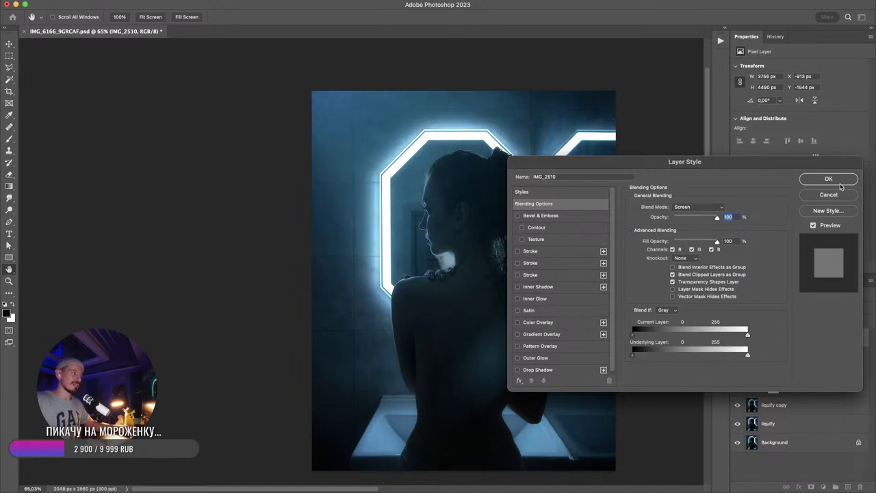
left_click(839, 182)
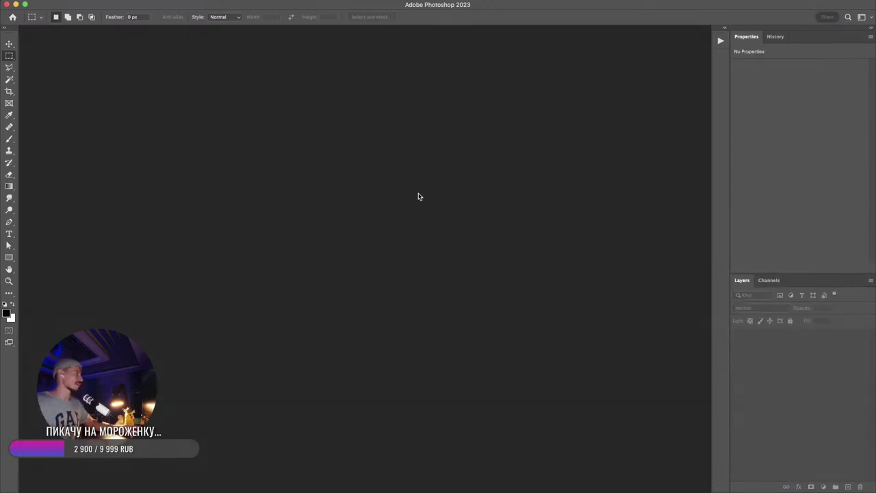
- Switch to Bridge to view the photos in the Downloads folder
key("super+Tab")
left_click(458, 249)
key("super+Tab")
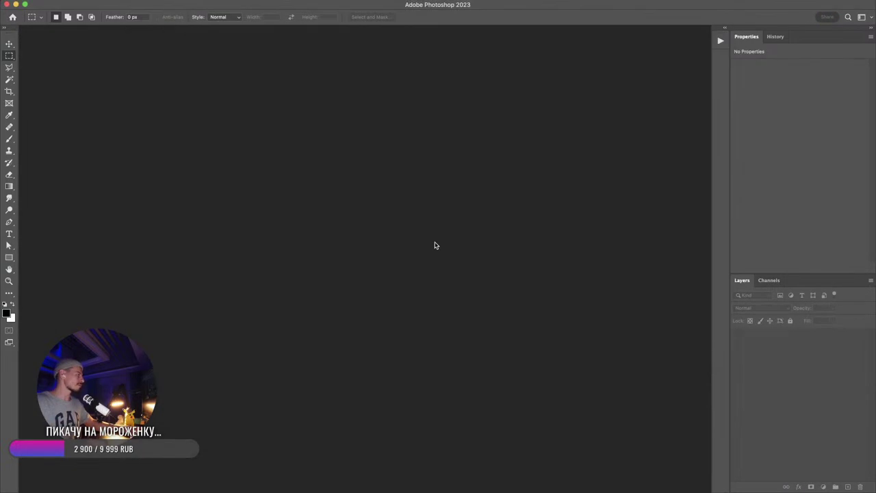
key("super+Tab")
left_click(456, 248)
key("super+Tab")
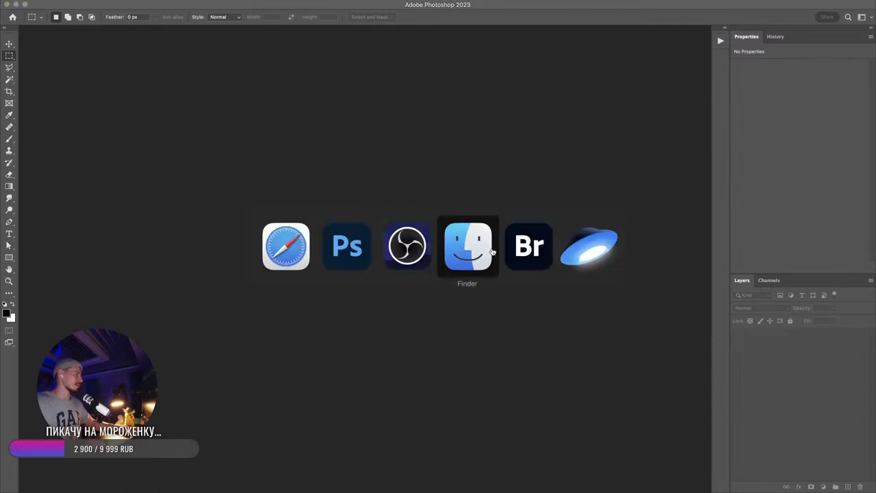
left_click(515, 246)
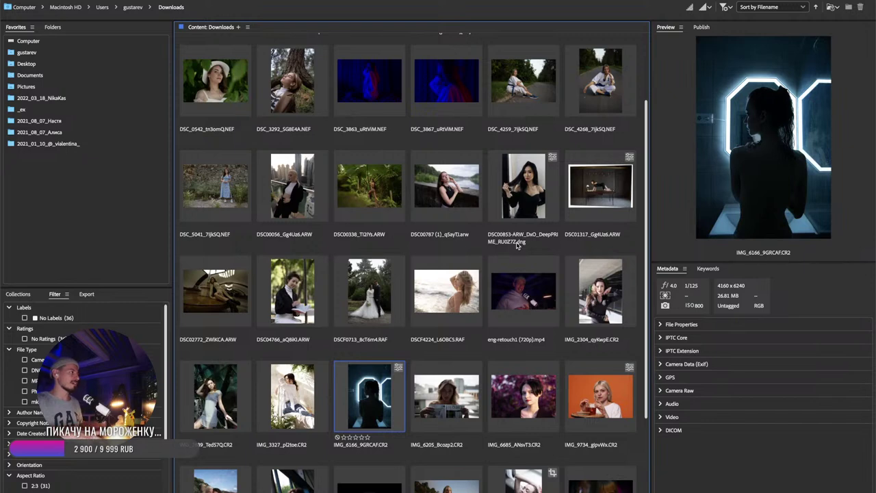
- Switch back to Photoshop and reopen the recent file IMG_6166_9GRCAF.psd
key("super+Tab")
left_click(416, 263)
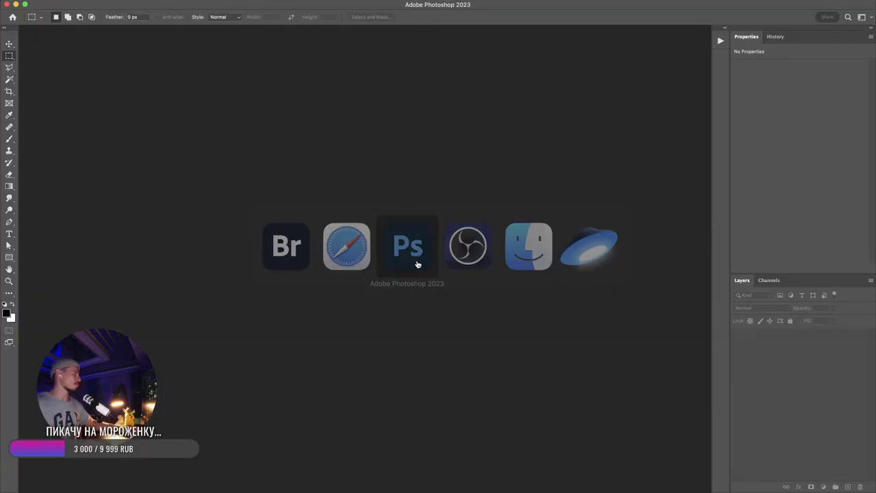
left_click(88, 0)
mouse_move(69, 0)
mouse_move(100, 5)
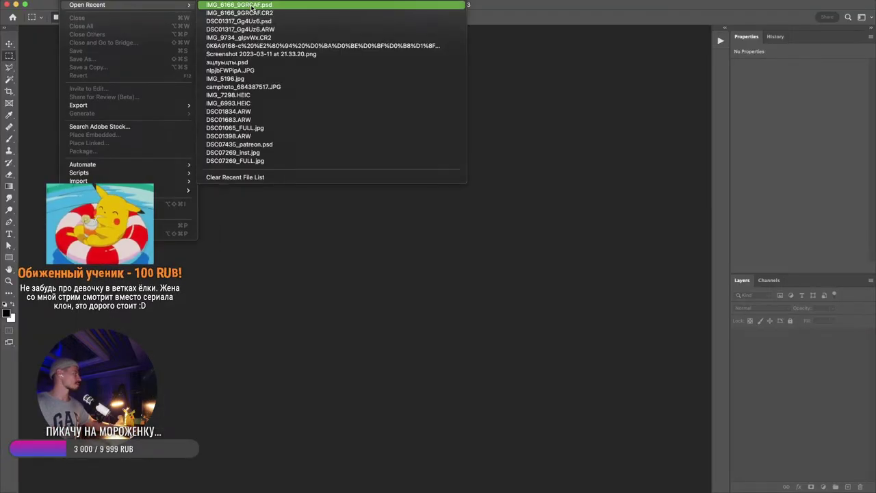
left_click(255, 6)
key("super+Tab")
key("super+Tab")
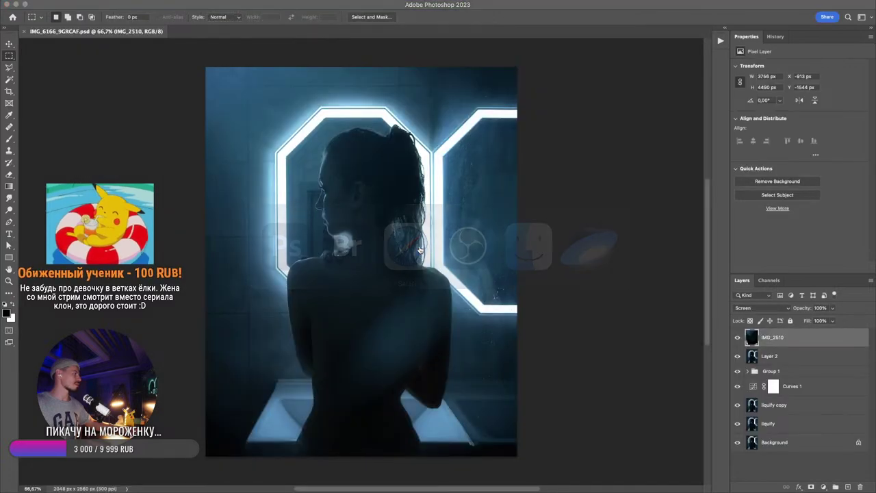
left_click(674, 492)
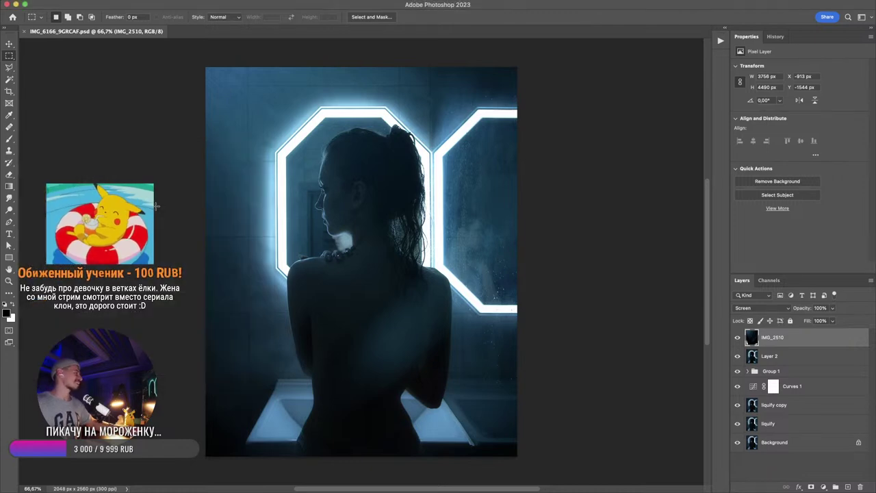
key("super+Tab")
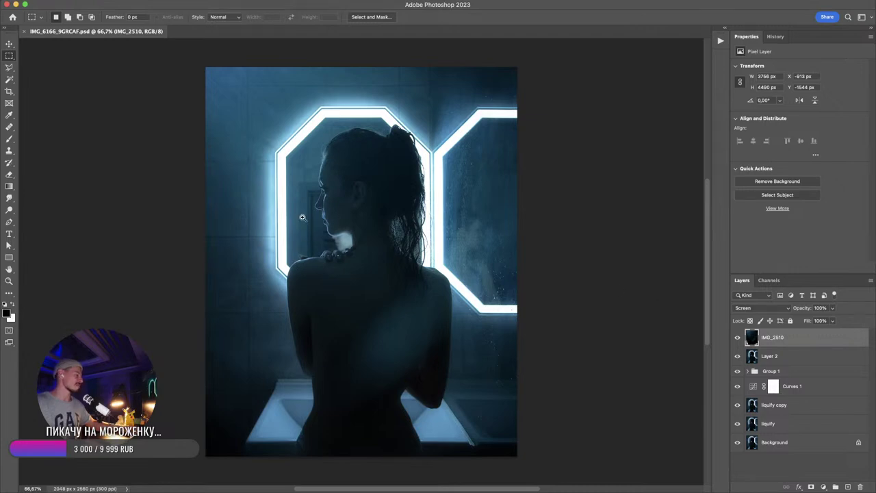
- Hide the IMG_2510 flare layer and replace Layer 2 with a new merged copy of the visible layers
scroll(303, 218, "up", 5)
scroll(359, 218, "down", 2)
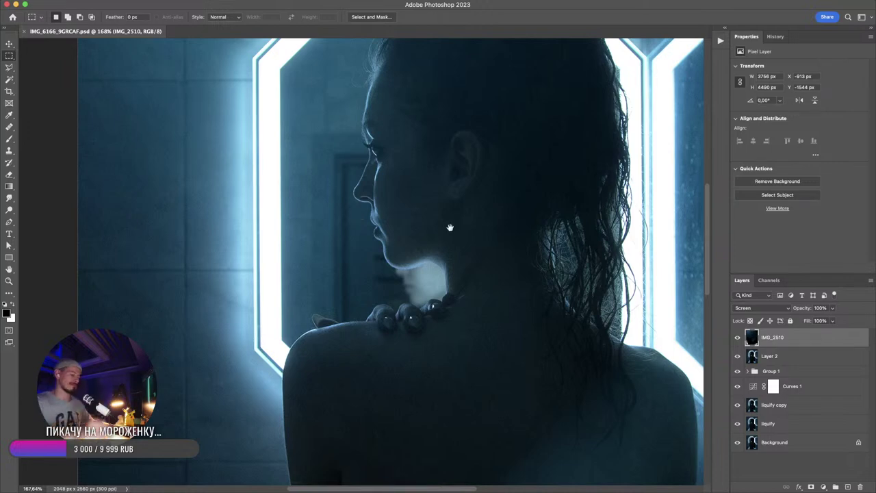
scroll(450, 228, "down", 5)
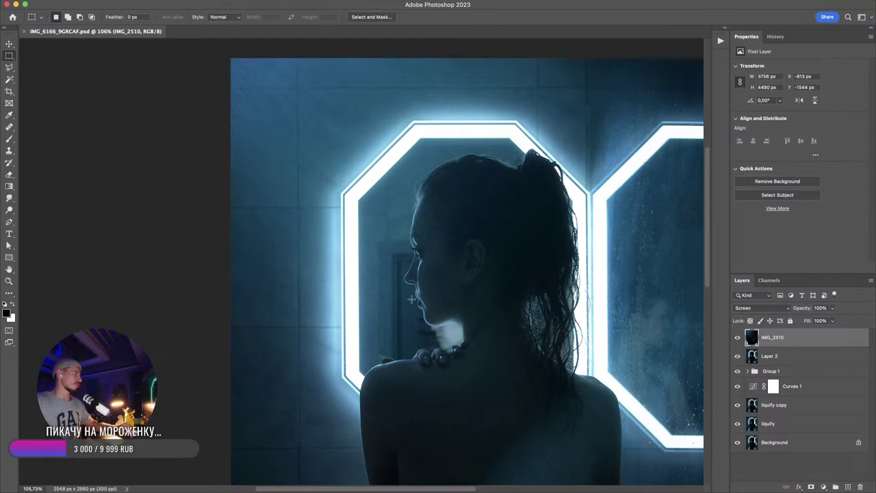
scroll(411, 299, "up", 5)
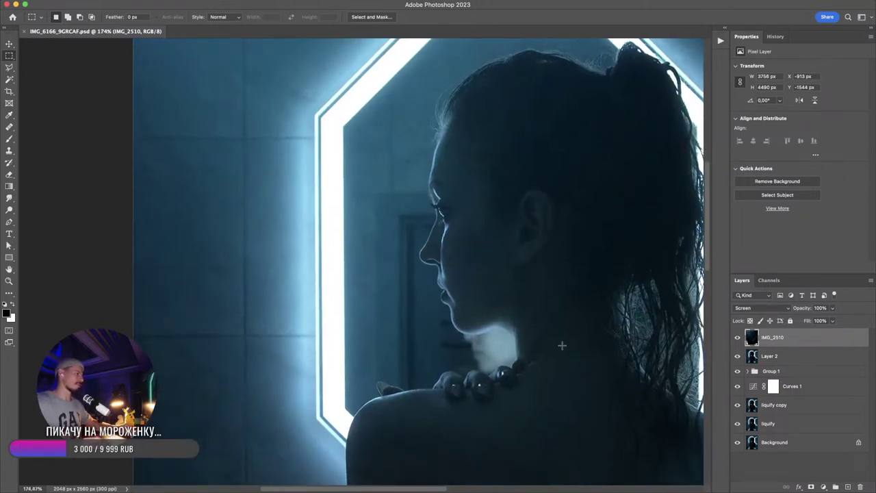
left_click(738, 337)
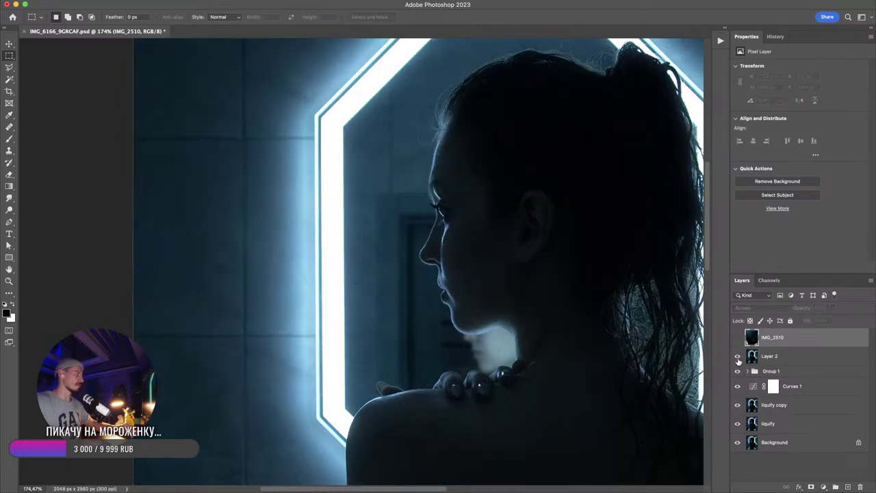
left_click(763, 358)
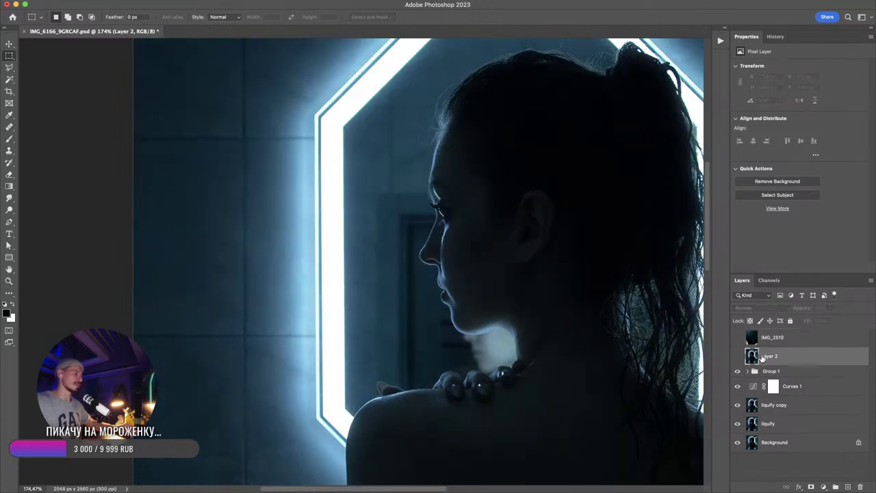
key("Delete")
key("super+alt+shift+e")
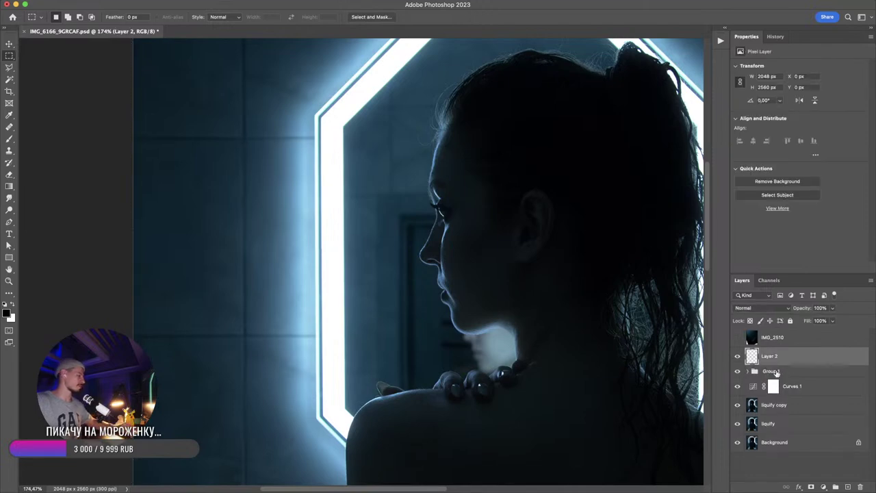
- Clone clean background on Layer 2 over the vertical edge of the door frame reflected in front of the woman's face
key("s")
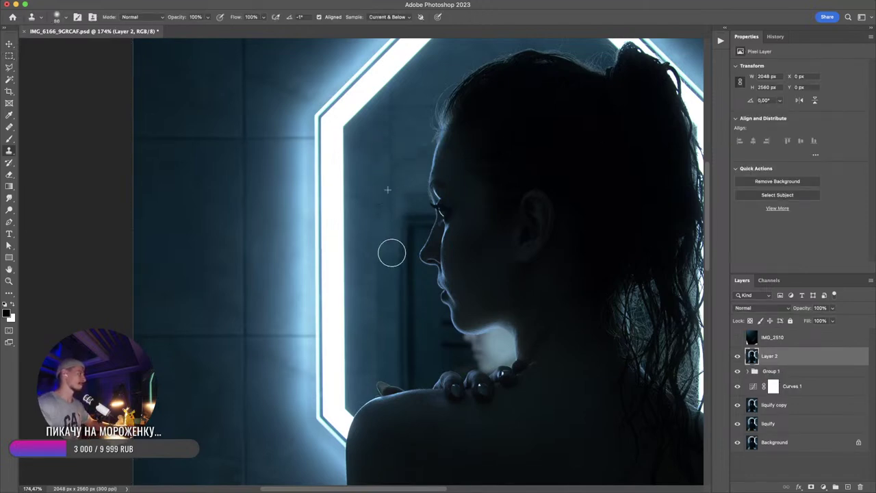
left_click_drag(391, 252, 395, 260)
left_click_drag(400, 307, 398, 329)
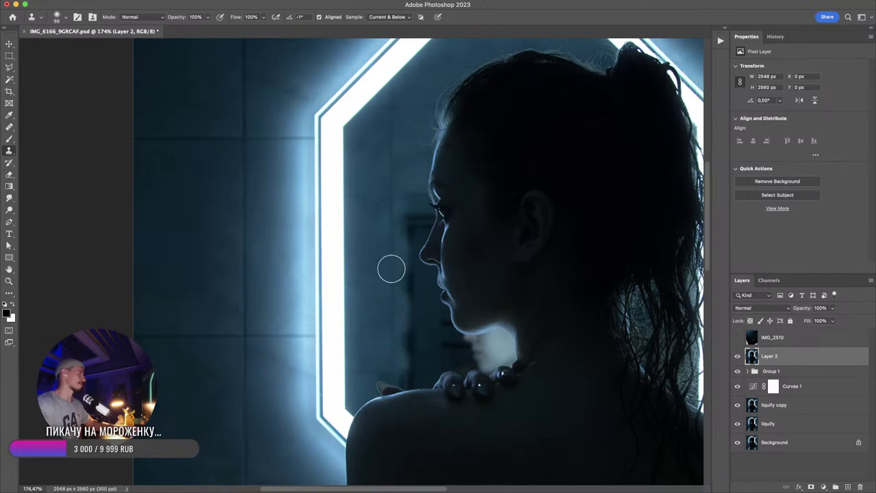
- Select the woman's silhouette on Layer 2 and toggle Quick Mask to check the selection
key("w")
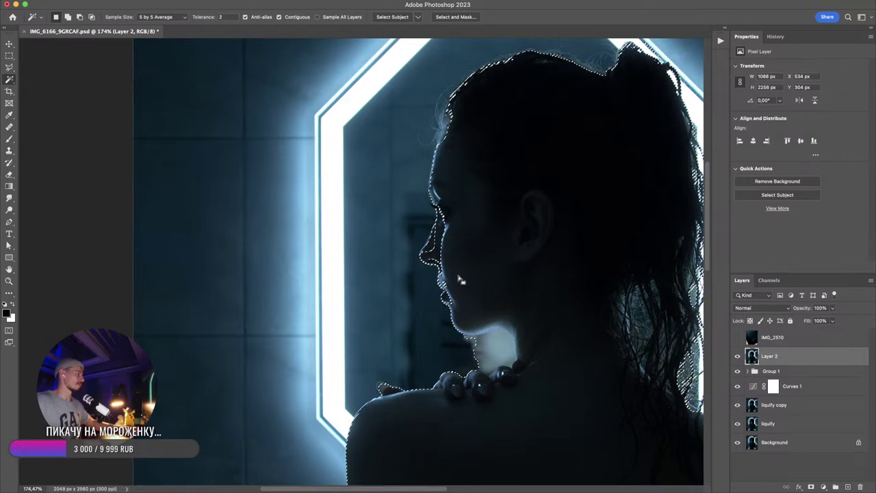
key("ctrl+d")
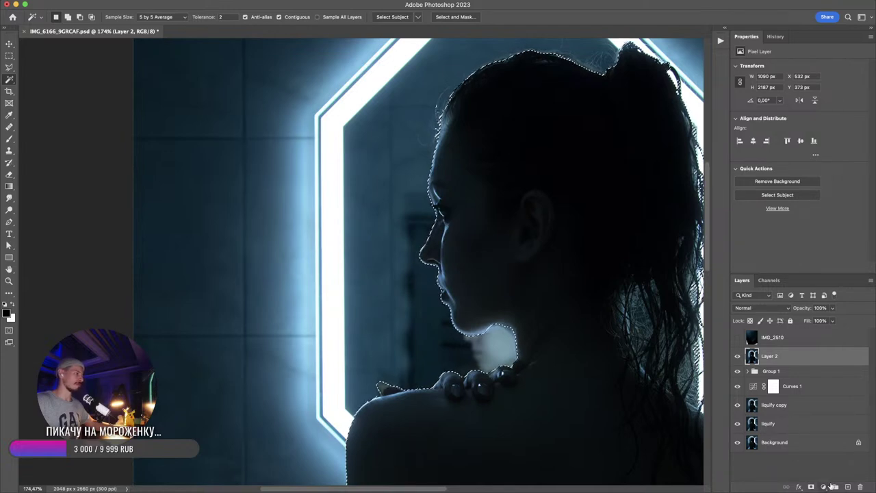
key("q")
key("q")
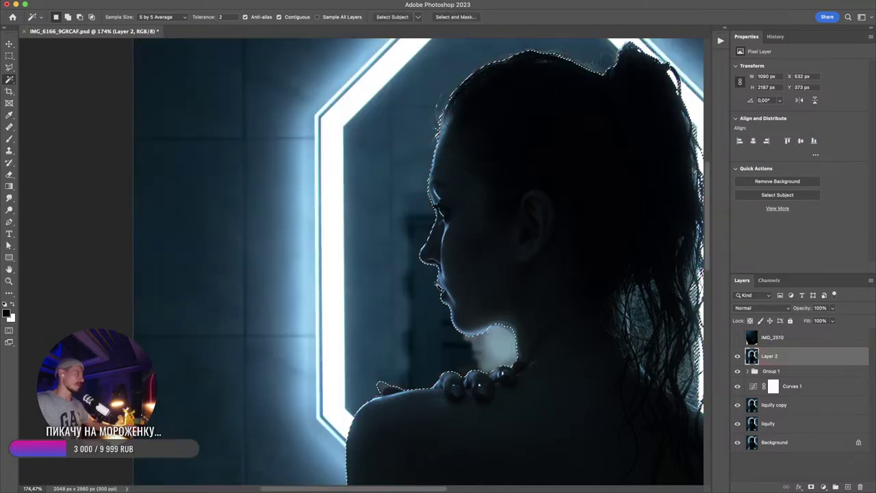
- Invert the selection to the background and clone clean wall over the reflected door frame from the nose down to the fingers
key("s")
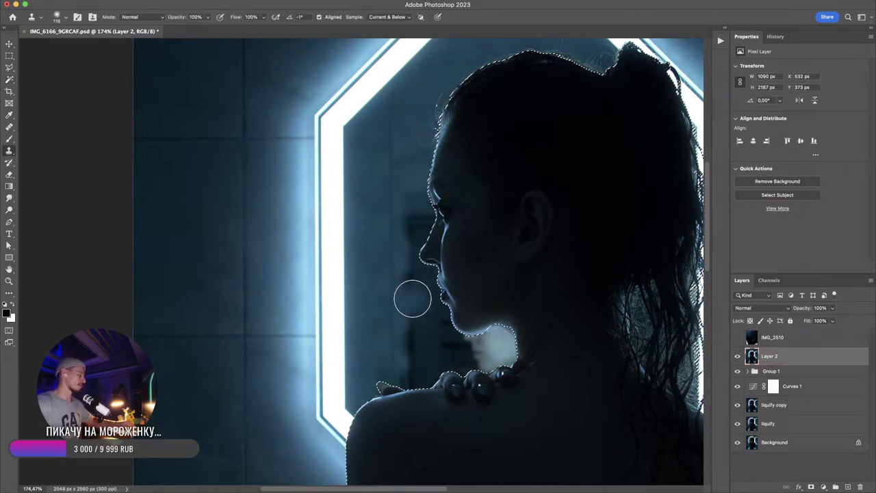
key("super+shift+i")
left_click_drag(397, 165, 387, 166)
left_click(389, 135, "alt")
left_click_drag(391, 212, 392, 219)
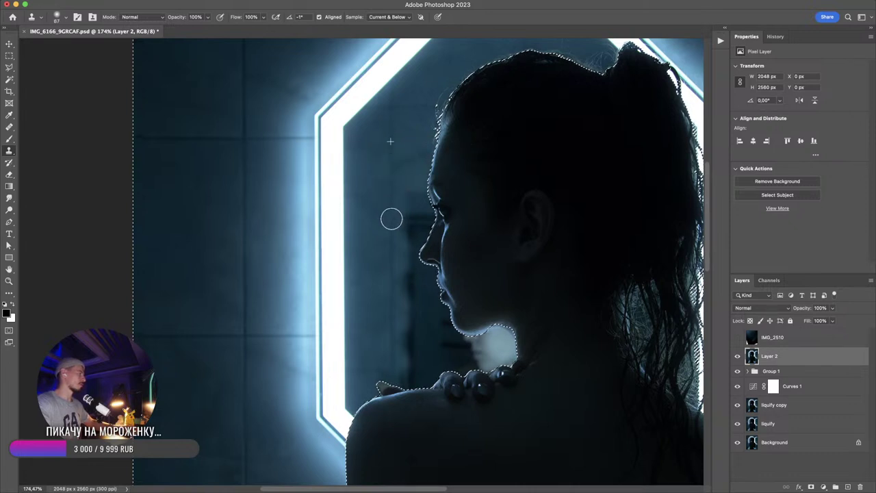
left_click_drag(418, 193, 428, 219)
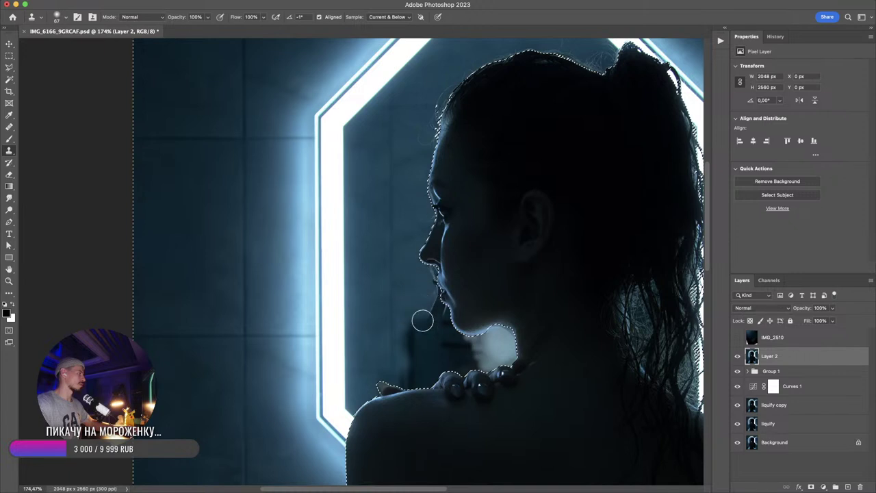
left_click_drag(426, 283, 438, 276)
mouse_move(432, 310)
left_mouse_down()
mouse_move(432, 296)
mouse_move(414, 309)
left_mouse_up()
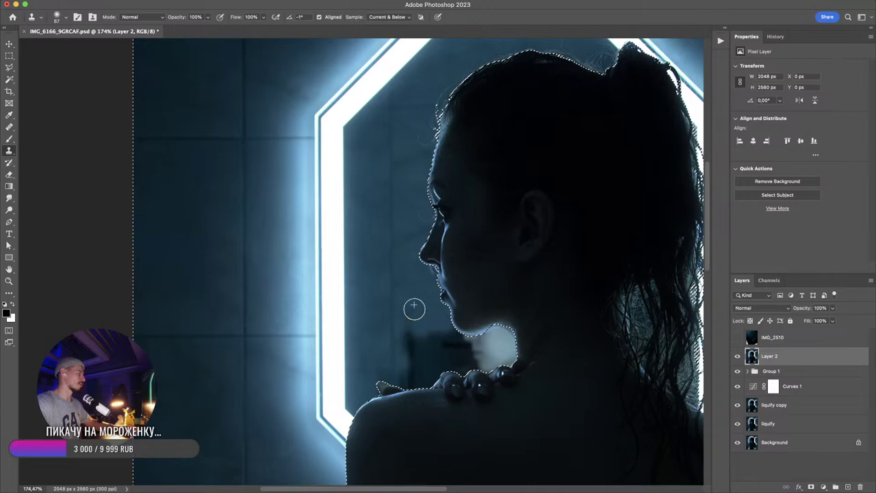
mouse_move(450, 346)
left_mouse_down()
mouse_move(409, 339)
mouse_move(407, 363)
mouse_move(429, 370)
mouse_move(402, 381)
mouse_move(440, 378)
left_mouse_up()
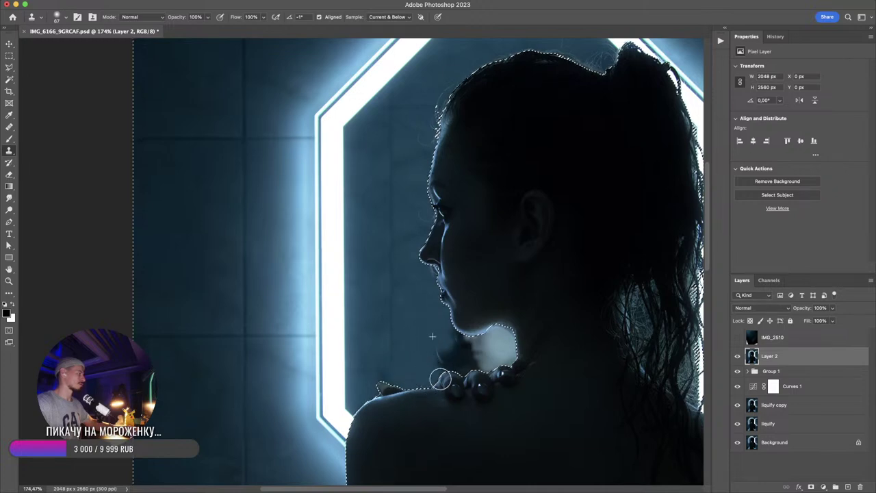
- Clone background with a smaller brush over the dark edge of the reflection between the chin and the fingers
scroll(448, 363, "up", 5)
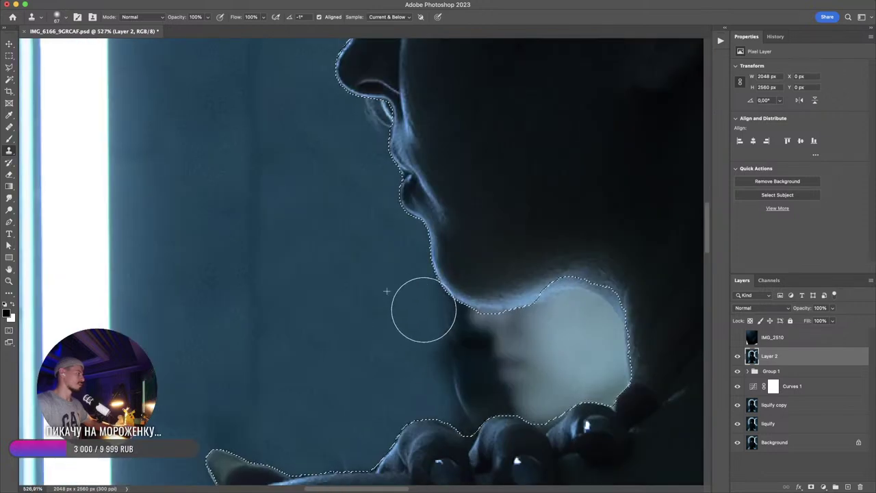
key("bracketleft")
key("bracketleft")
key("bracketleft")
key("bracketleft")
mouse_move(435, 331)
left_mouse_down()
mouse_move(463, 341)
mouse_move(483, 344)
mouse_move(475, 347)
mouse_move(458, 322)
mouse_move(474, 343)
mouse_move(482, 376)
mouse_move(448, 354)
mouse_move(466, 407)
mouse_move(457, 407)
mouse_move(473, 415)
mouse_move(477, 386)
mouse_move(492, 404)
mouse_move(475, 355)
left_mouse_up()
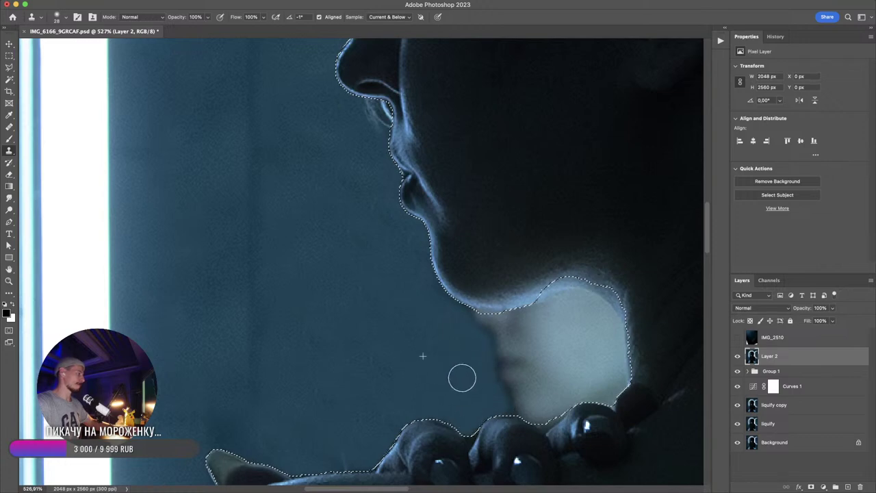
left_click_drag(398, 356, 388, 357)
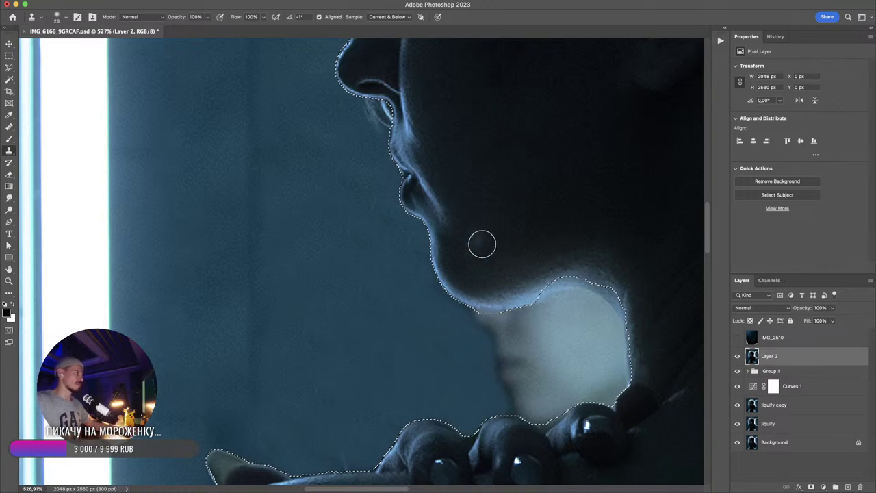
- Check the face outline without the selection, then restore the selection and feather it by 3 pixels
key("super+d")
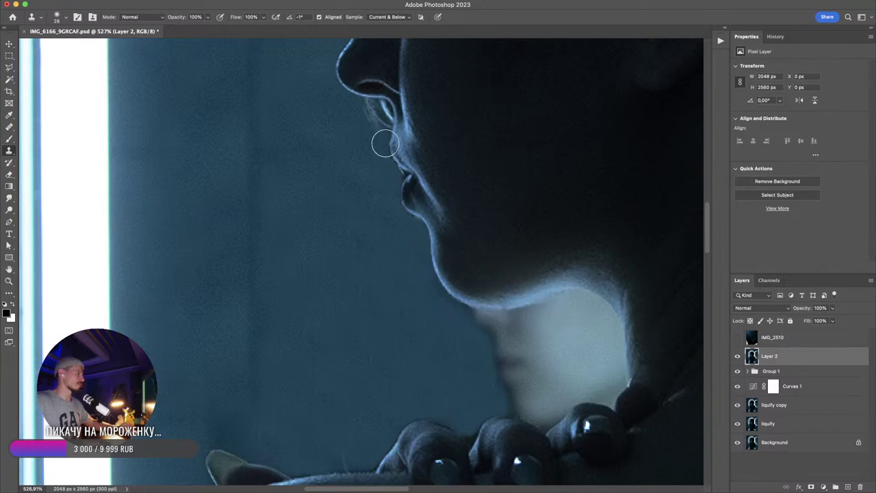
key("super+shift+d")
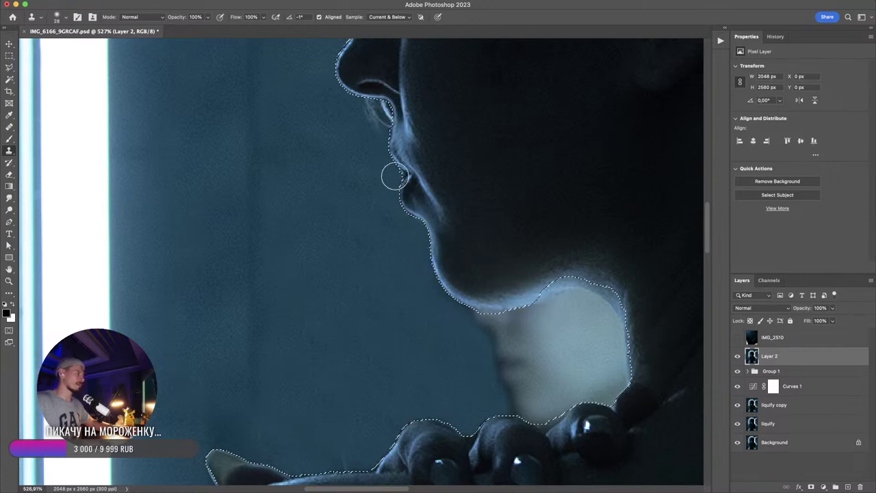
left_click(9, 55)
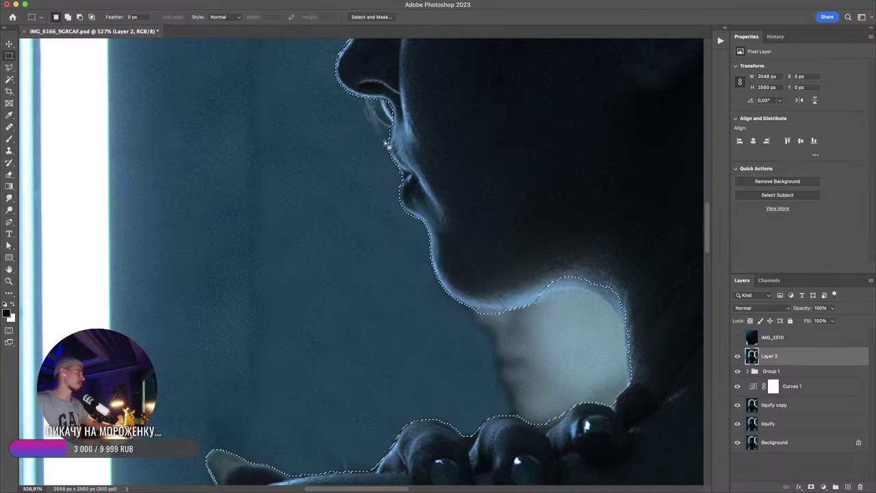
right_click(401, 171)
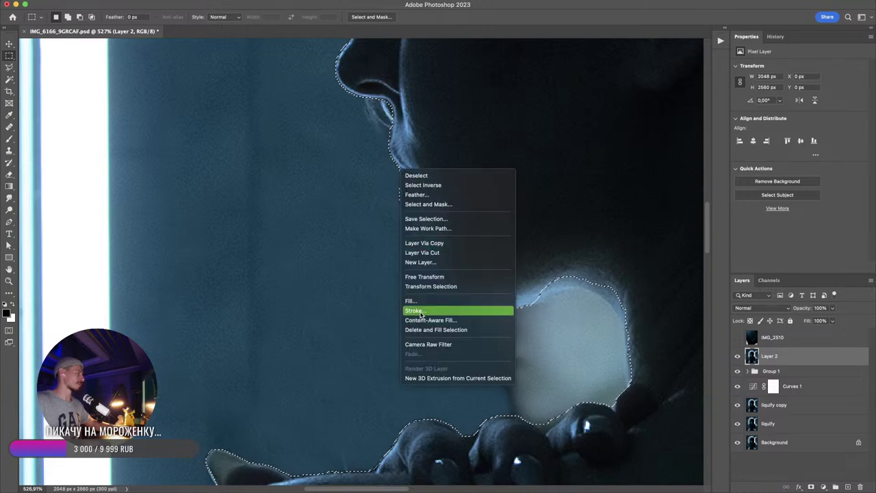
left_click(428, 195)
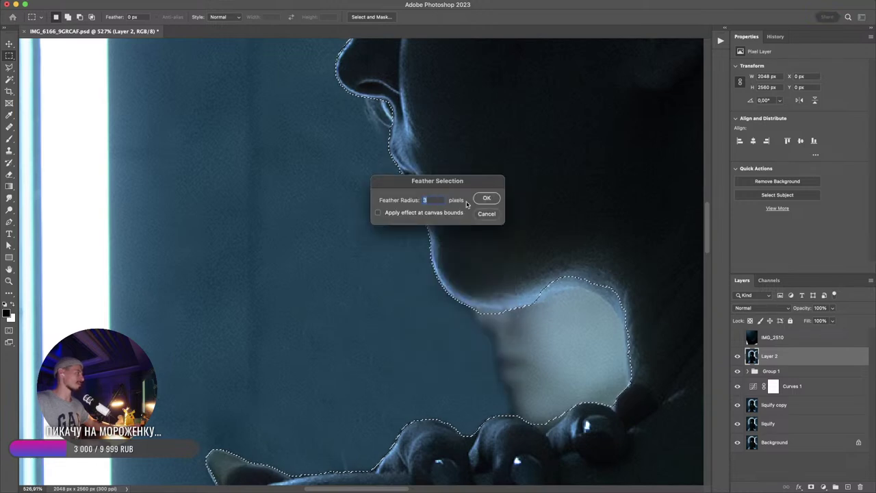
left_click(485, 199)
- Clone clean background over the leftover reflection beneath the nose and the uneven wall tone above the hand
key("s")
left_click_drag(371, 248, 391, 249)
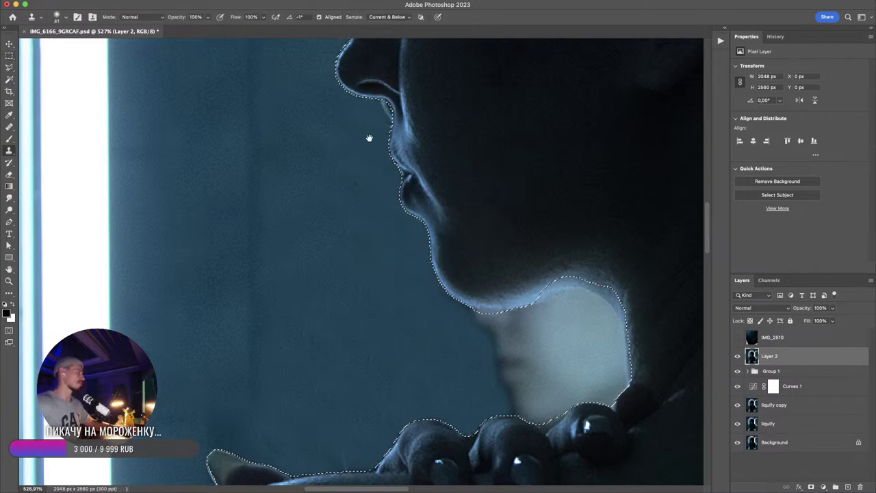
left_click_drag(368, 138, 422, 267)
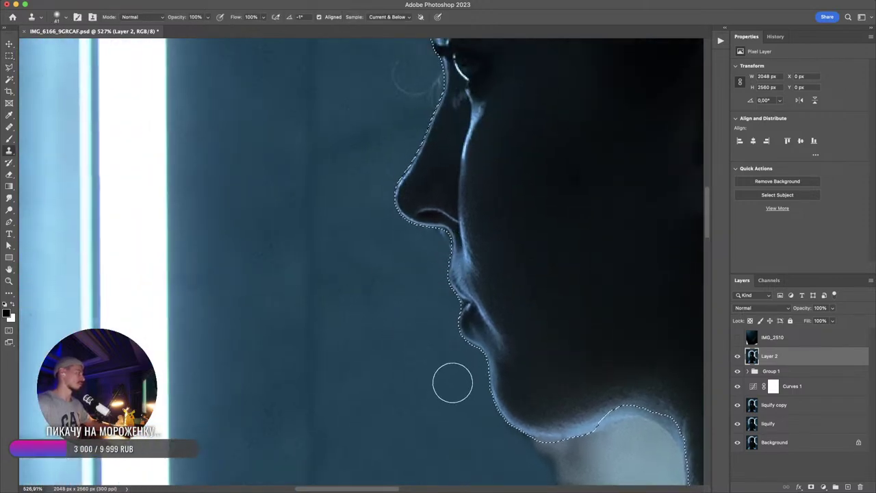
scroll(469, 313, "down", 5)
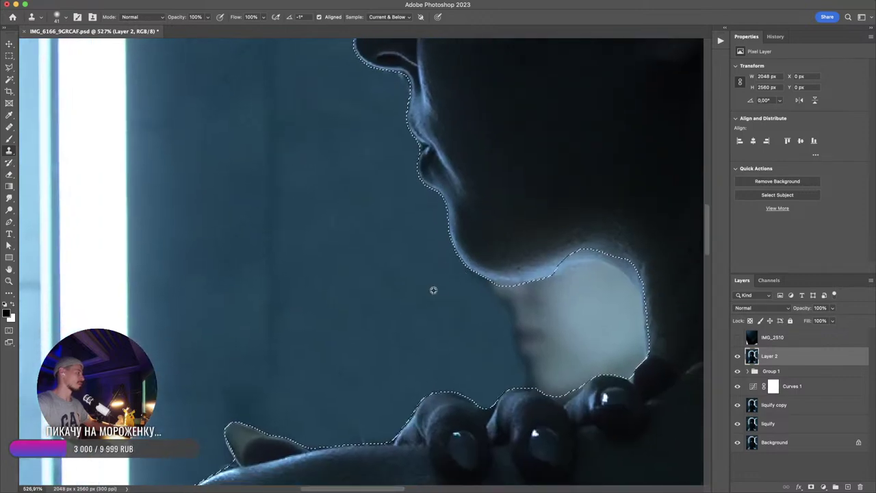
mouse_move(352, 402)
left_mouse_down()
mouse_move(375, 350)
mouse_move(328, 321)
left_mouse_up()
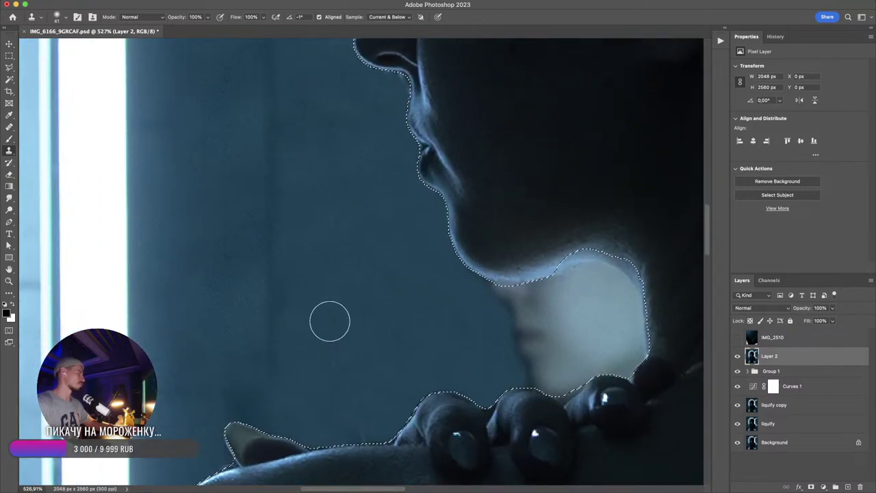
- Try to clone the lighter wall tone from beside the light frame into the area in front of the chin
left_click(196, 176, "alt")
mouse_move(405, 289)
left_mouse_down()
mouse_move(406, 281)
mouse_move(385, 338)
left_mouse_up()
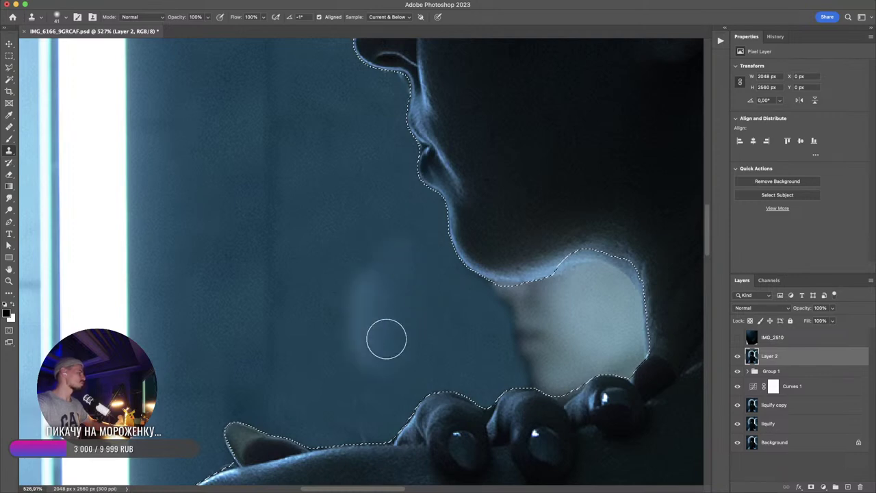
key("super+z")
mouse_move(429, 291)
left_mouse_down()
mouse_move(397, 276)
mouse_move(349, 275)
left_mouse_up()
left_click_drag(425, 284, 452, 312)
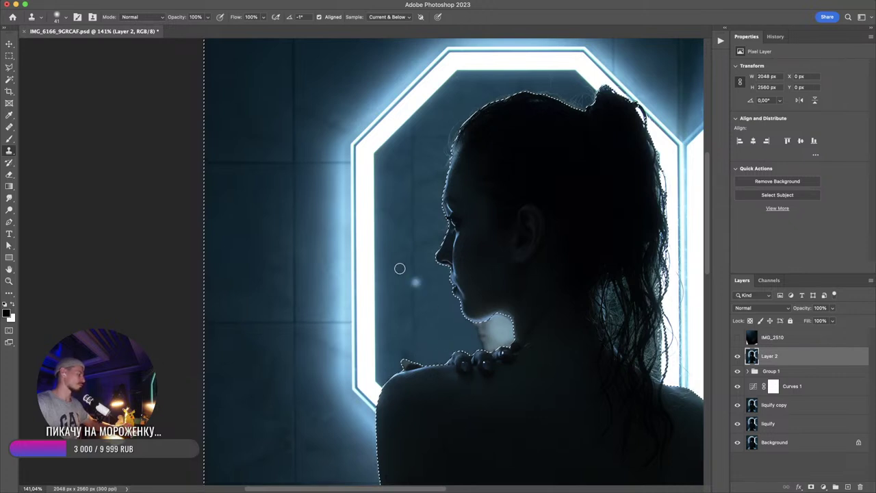
- Smooth the uneven wall patches inside the mirror in front of the face and above the hand with the Healing Brush
right_click(9, 152)
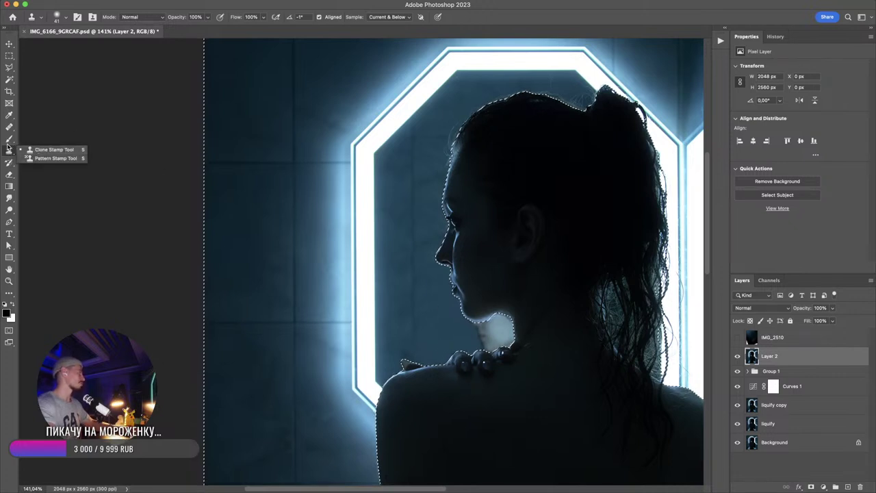
right_click(9, 127)
left_click(55, 125)
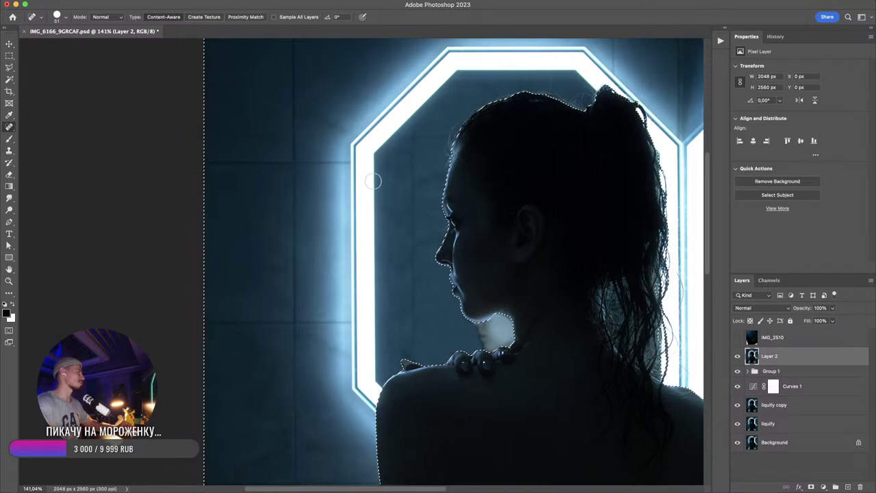
right_click(9, 126)
left_click(35, 134)
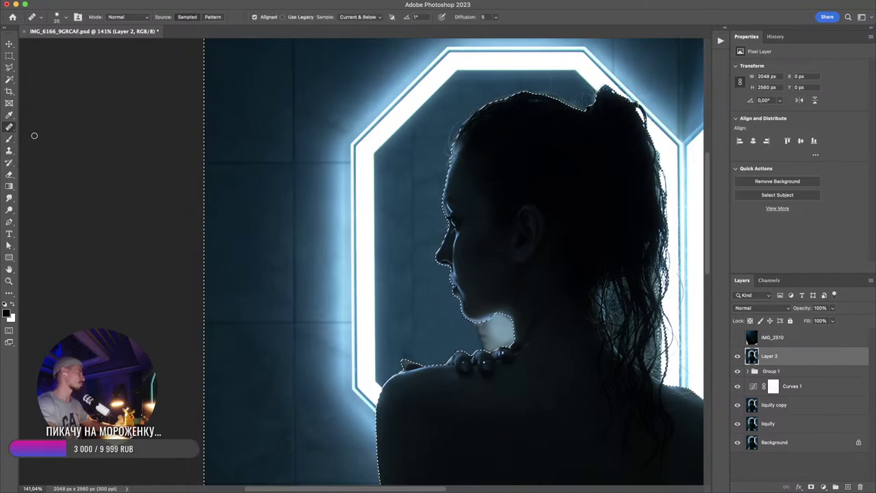
left_click_drag(420, 150, 436, 156)
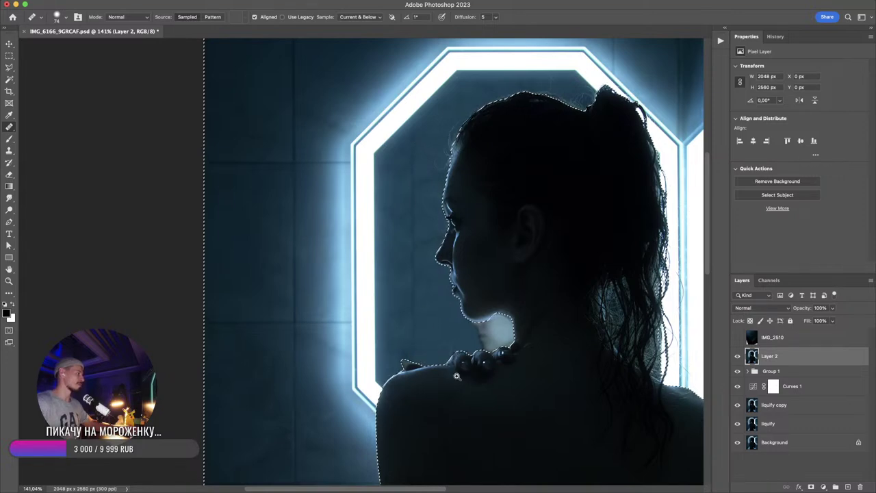
scroll(450, 346, "up", 5)
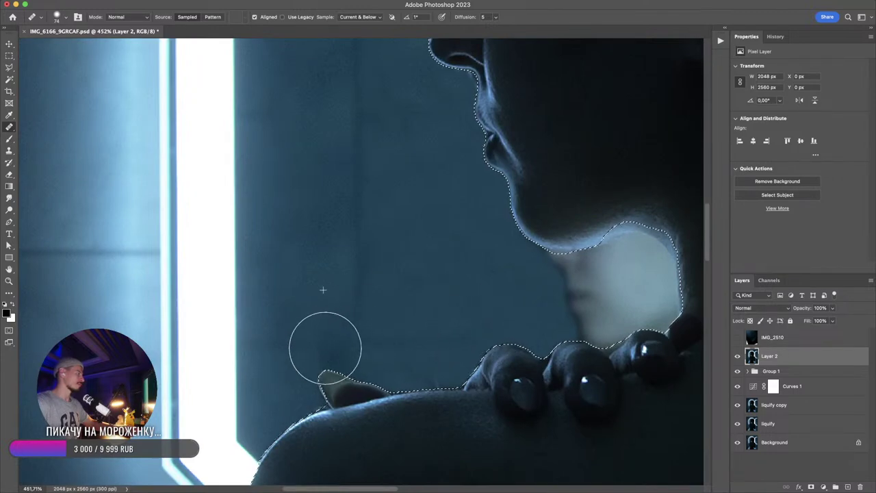
scroll(454, 329, "down", 5)
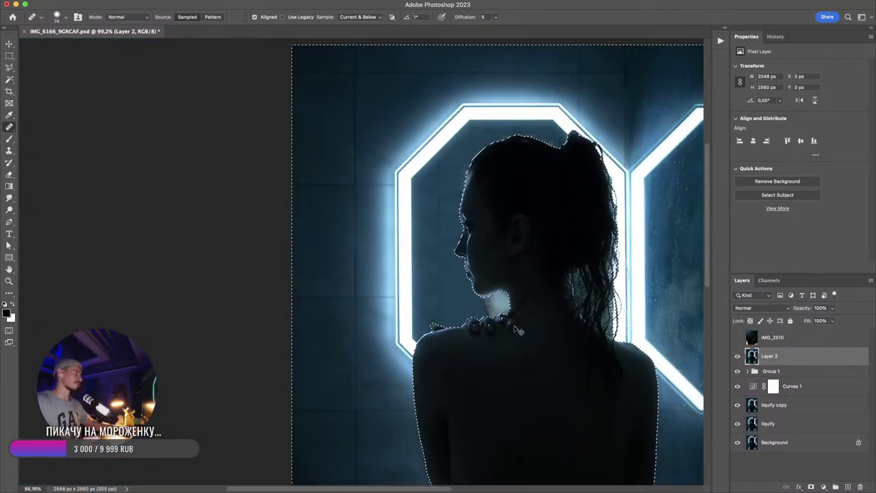
- Deselect and temporarily show the IMG_2510 flare layer to inspect the cleaned mirror area around the face
key("super+d")
scroll(556, 290, "down", 1)
left_click_drag(553, 288, 524, 284)
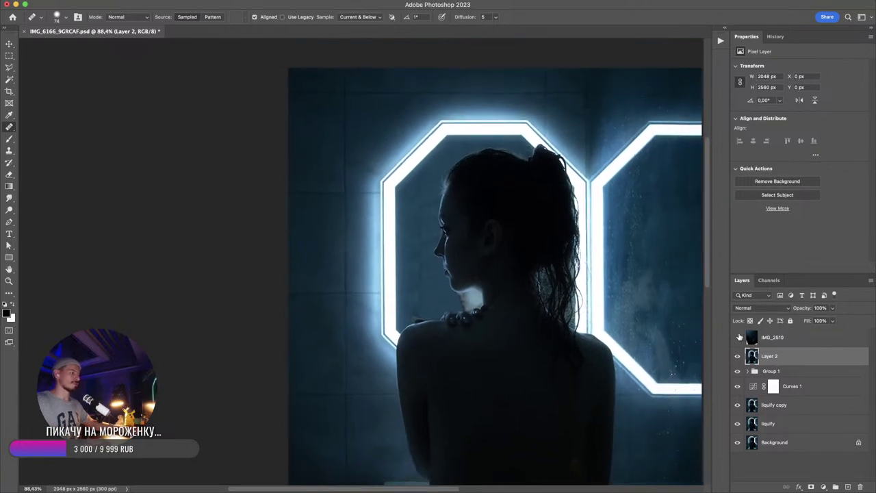
left_click(737, 337)
scroll(568, 309, "down", 3)
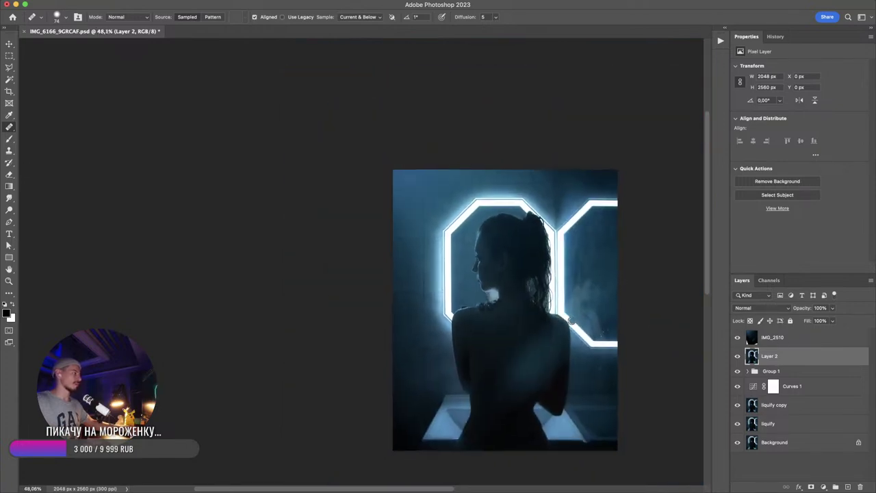
scroll(568, 321, "up", 8)
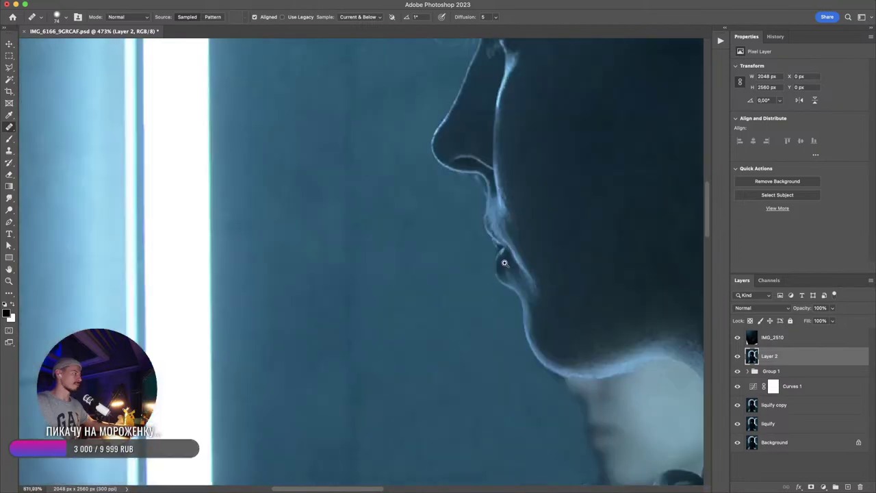
scroll(472, 257, "down", 8)
scroll(582, 269, "up", 7)
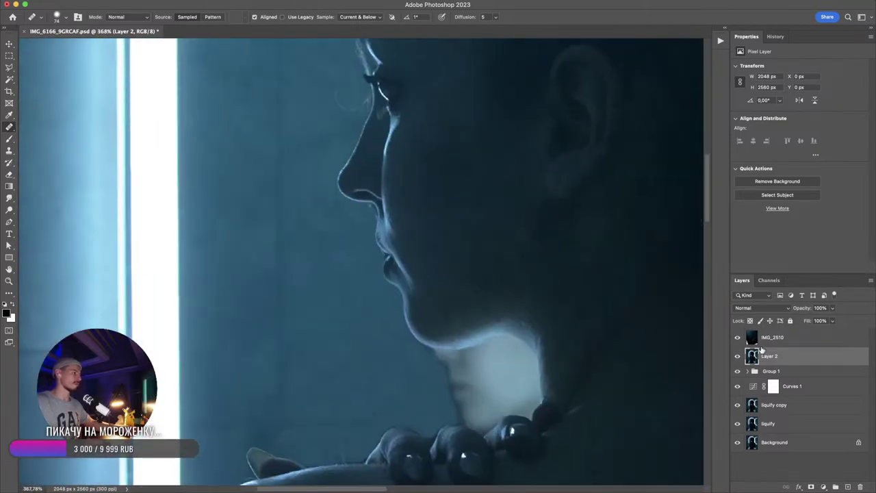
left_click(737, 337)
- Restore the mirror selection and even the wall tone around the face and above the hand with the Dodge tool, Midtones at 30% exposure
key("super+shift+d")
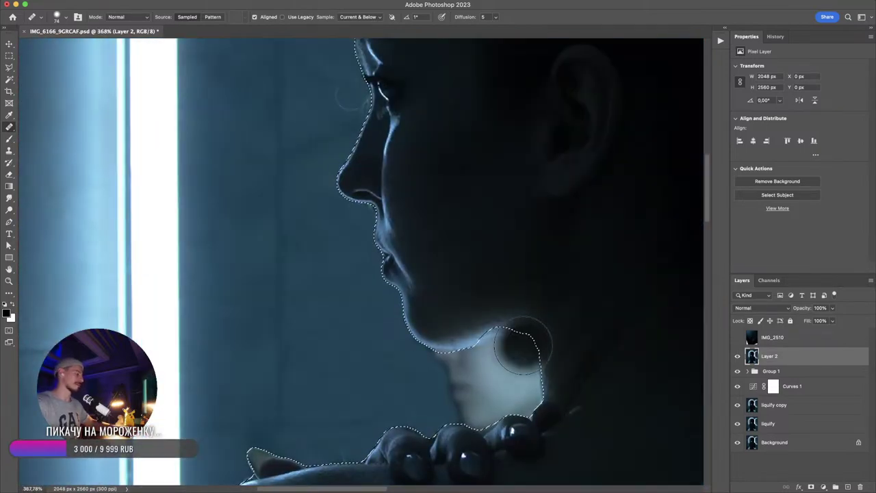
key("o")
left_click_drag(401, 248, 339, 260)
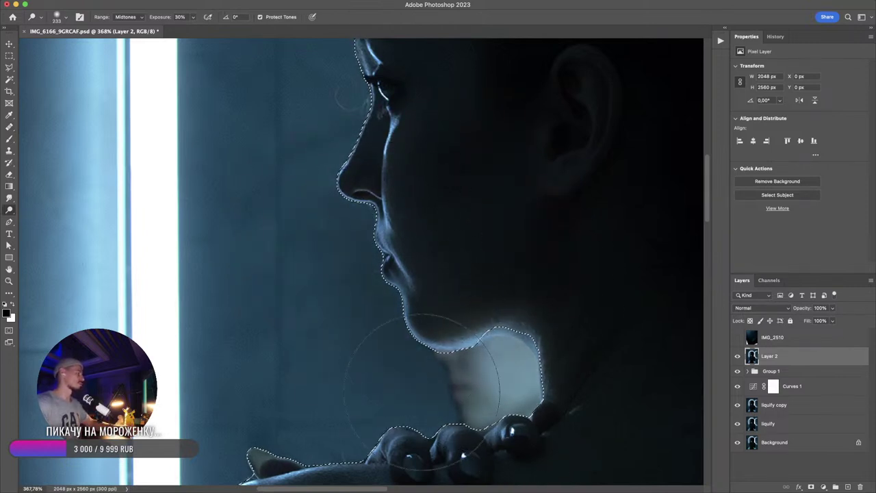
scroll(420, 233, "up", 5)
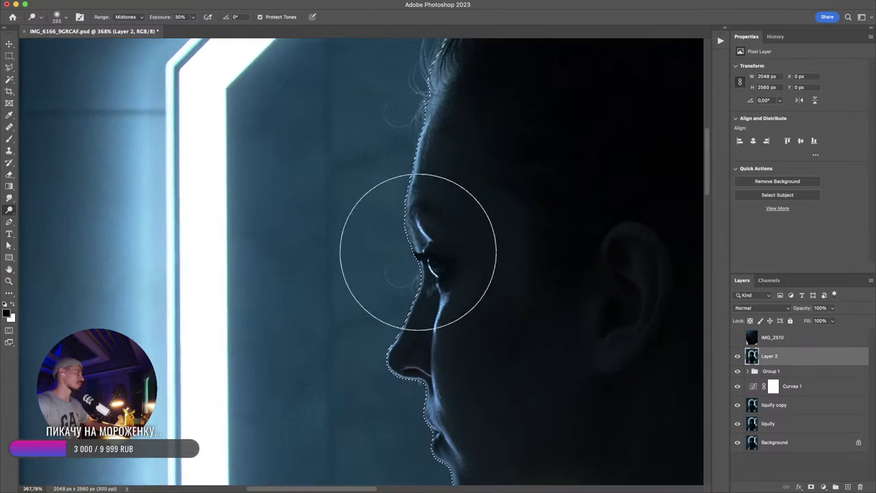
scroll(446, 303, "up", 3)
scroll(479, 368, "down", 7)
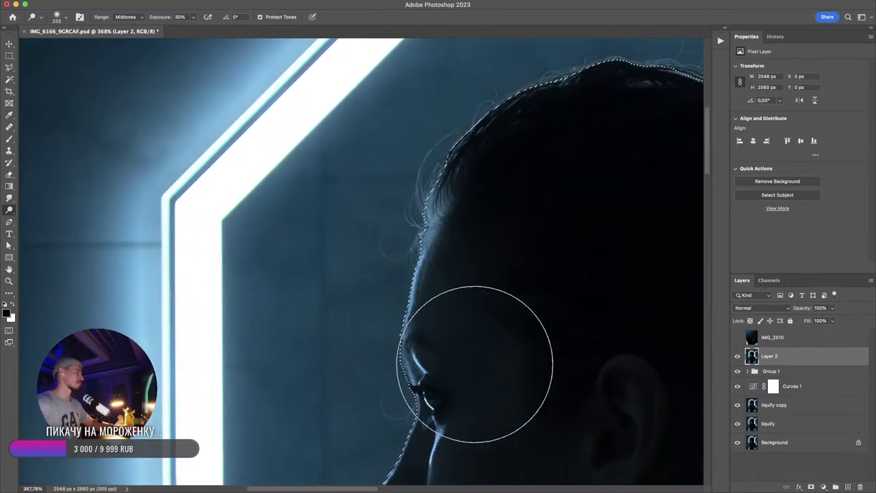
left_click_drag(481, 173, 489, 181)
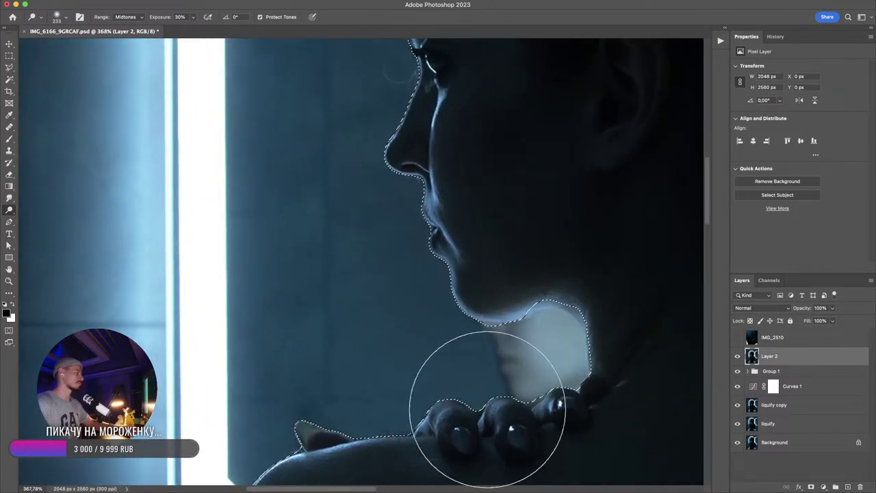
left_click_drag(500, 406, 428, 409)
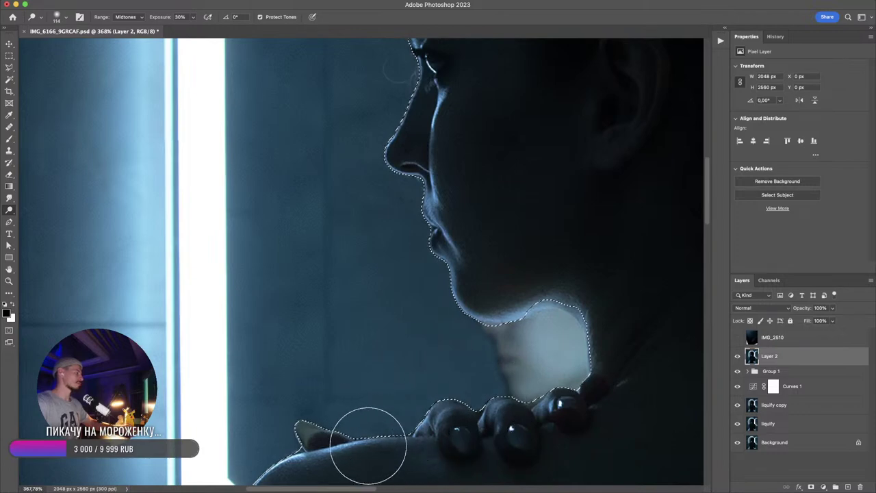
- Deselect, show the IMG_2510 flare layer again, and save and close the bathroom portrait
key("super+d")
left_click_drag(604, 322, 561, 310)
scroll(688, 345, "right", 5)
scroll(504, 297, "down", 5)
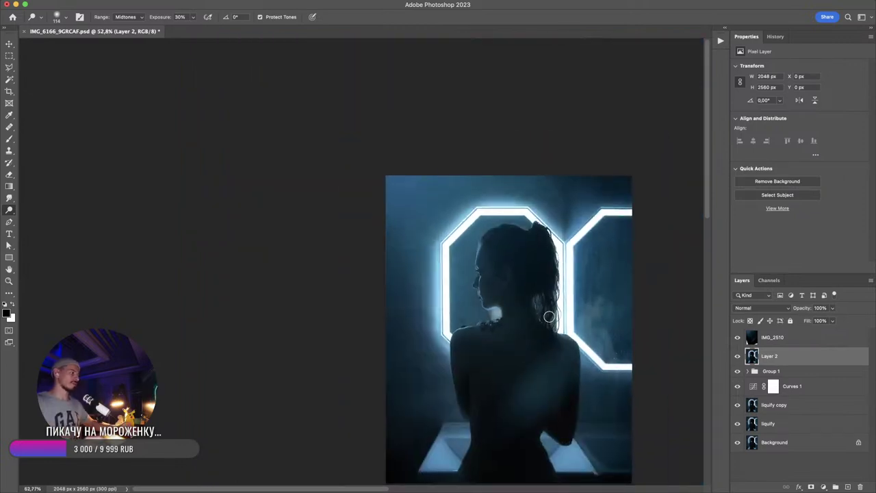
key("cmd+s")
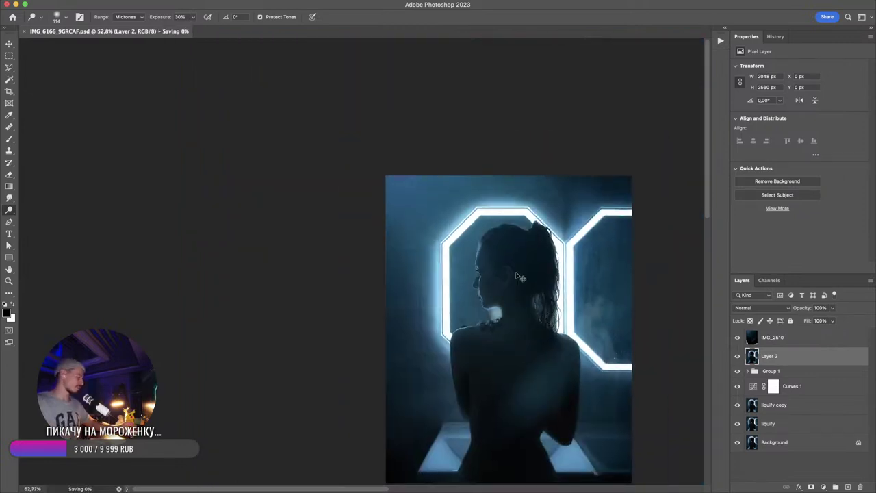
key("cmd+w")
- Switch to Safari and download the raw photo DSC06519_StQ1Z4.ARW of the blonde woman among pine branches
key("cmd+Tab")
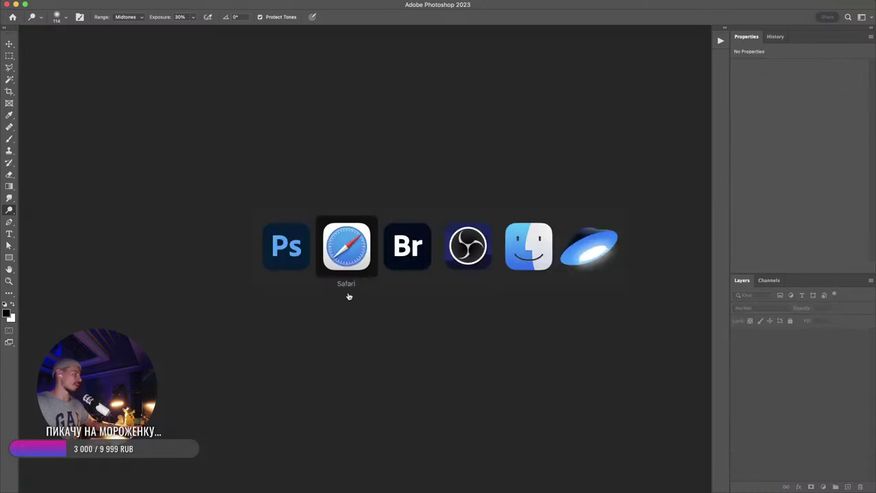
left_click(358, 263)
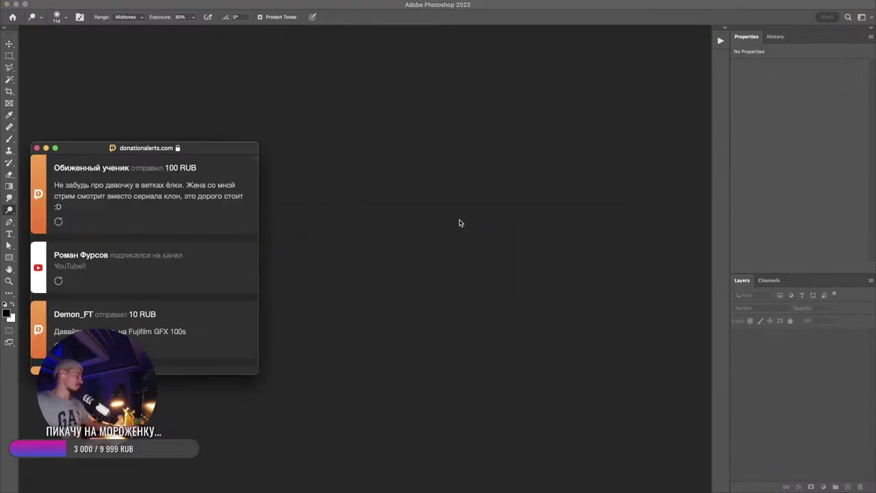
key("cmd+n")
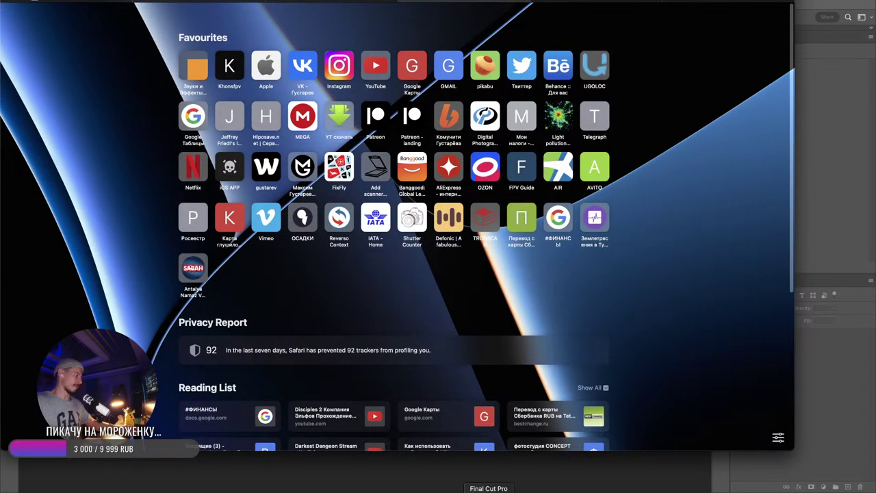
key("super+Tab")
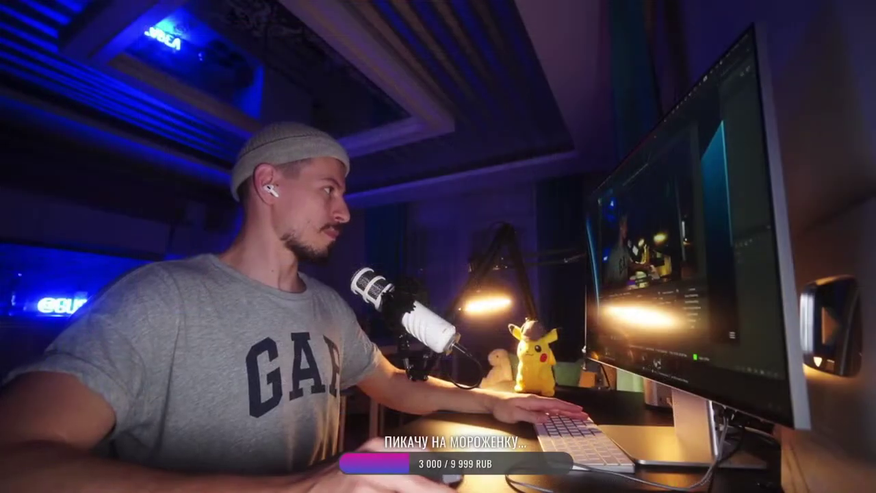
key("F4")
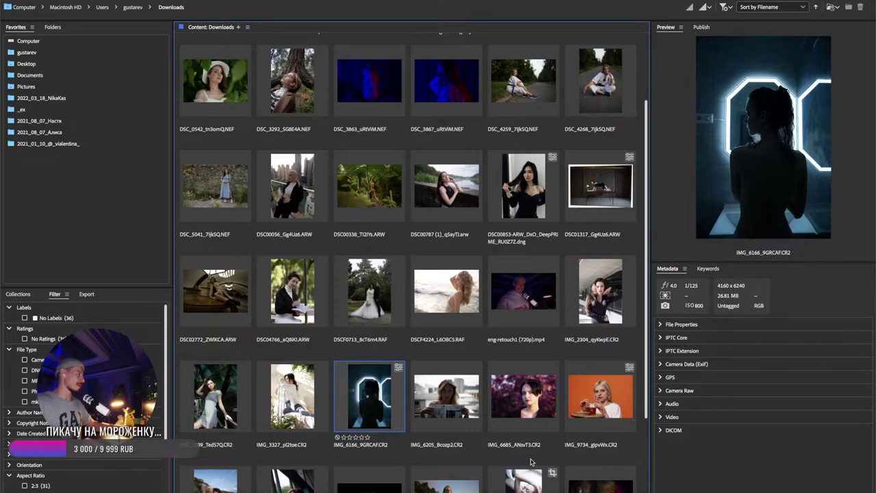
key("super+Tab")
key("super+Tab")
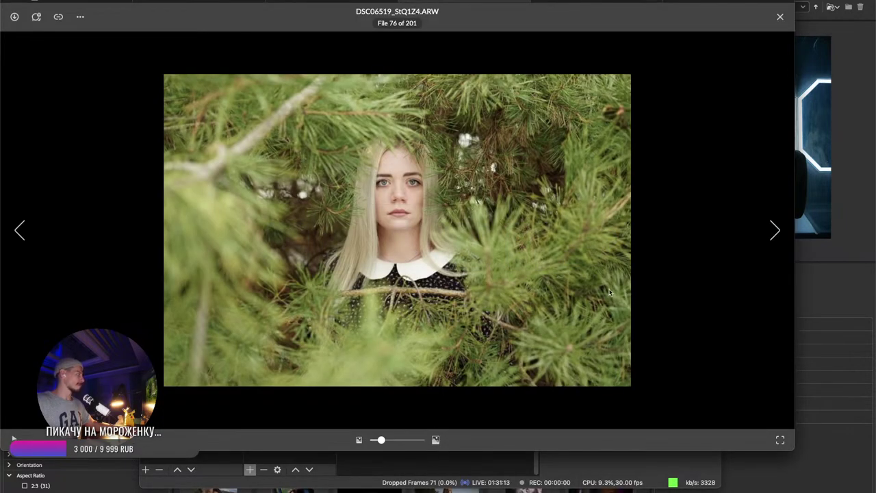
left_click(13, 18)
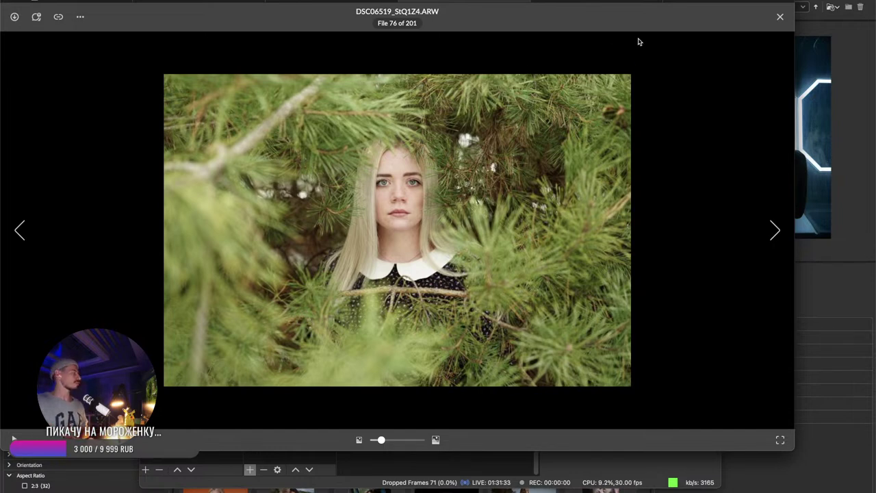
- Locate the downloaded DSC06519_StQ1Z4.ARW in Finder and open it with Adobe Photoshop 2023
left_click(731, 1)
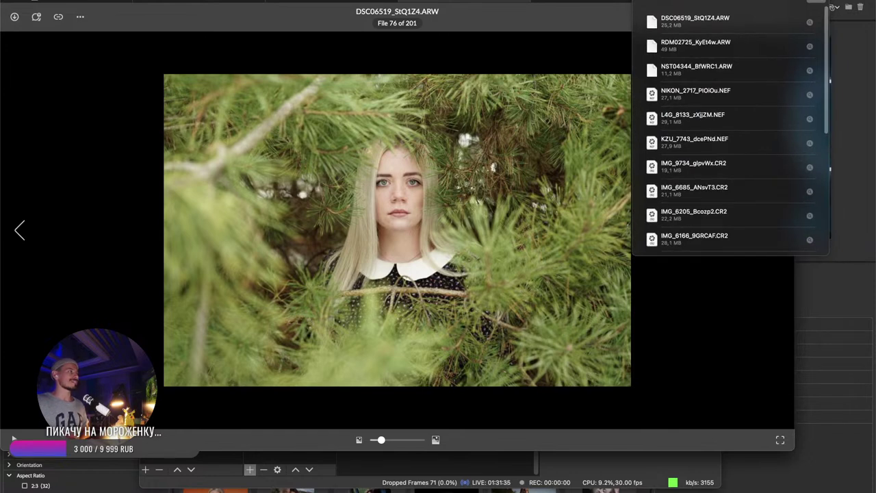
left_click(731, 1)
left_click(816, 7)
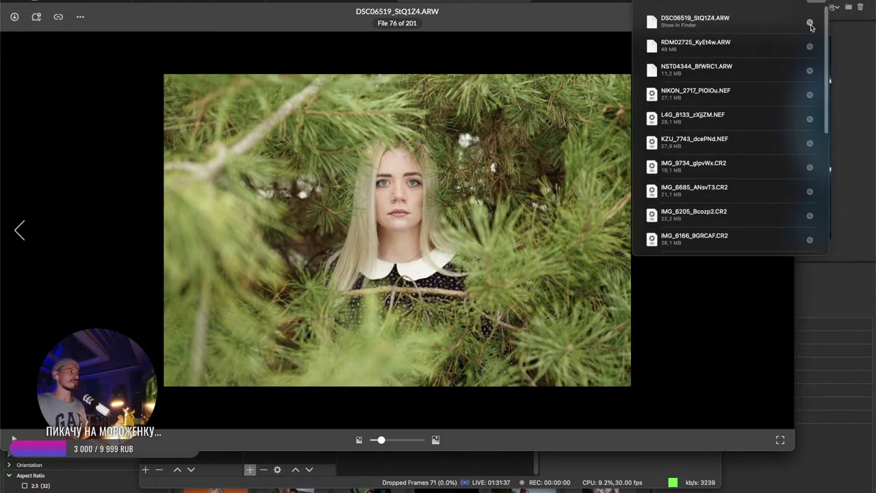
left_click(810, 22)
right_click(385, 118)
mouse_move(424, 130)
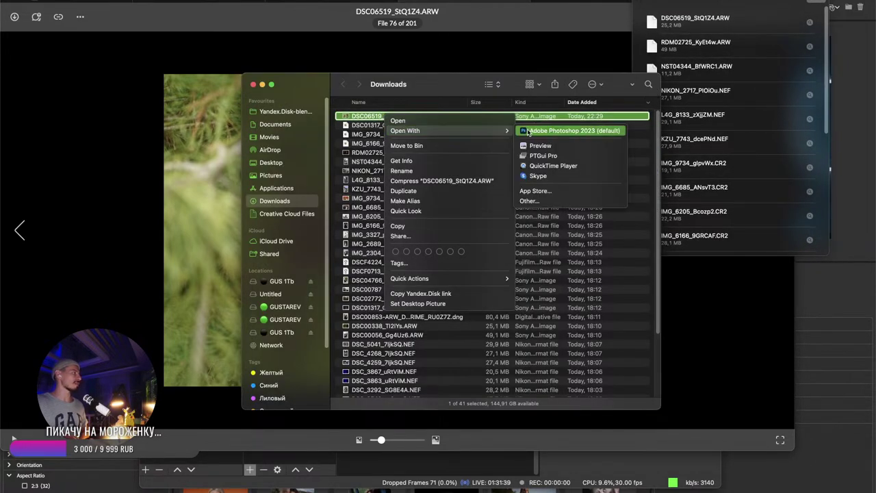
left_click(560, 134)
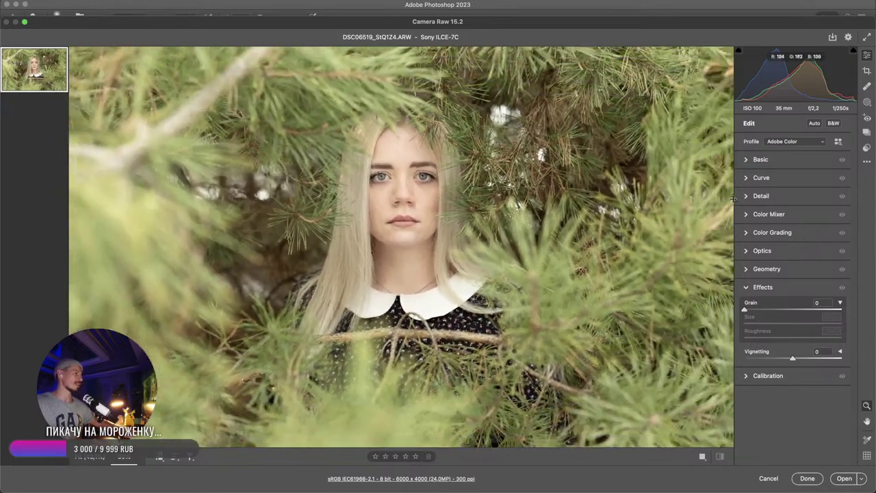
- Adjust the photo's white balance to a temperature of 7050 and a tint of -3
left_click(760, 160)
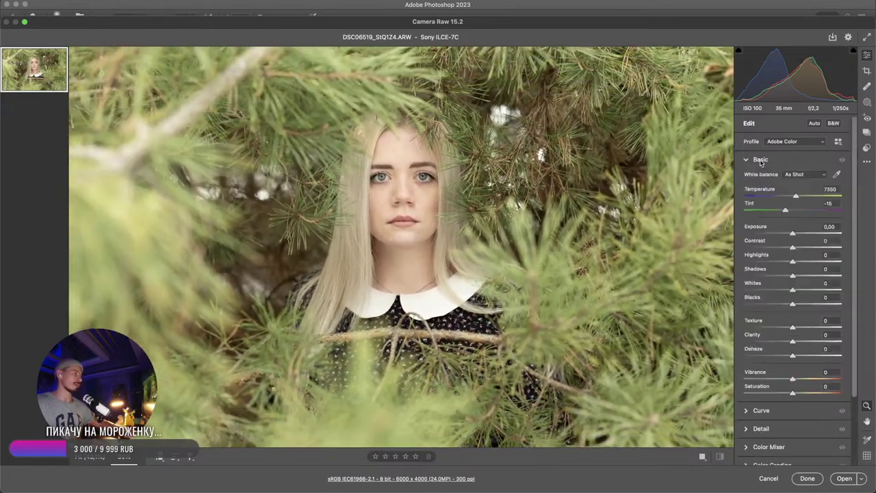
left_click(760, 159)
left_click(761, 160)
mouse_move(792, 234)
left_mouse_down()
mouse_move(783, 235)
mouse_move(792, 235)
left_mouse_up()
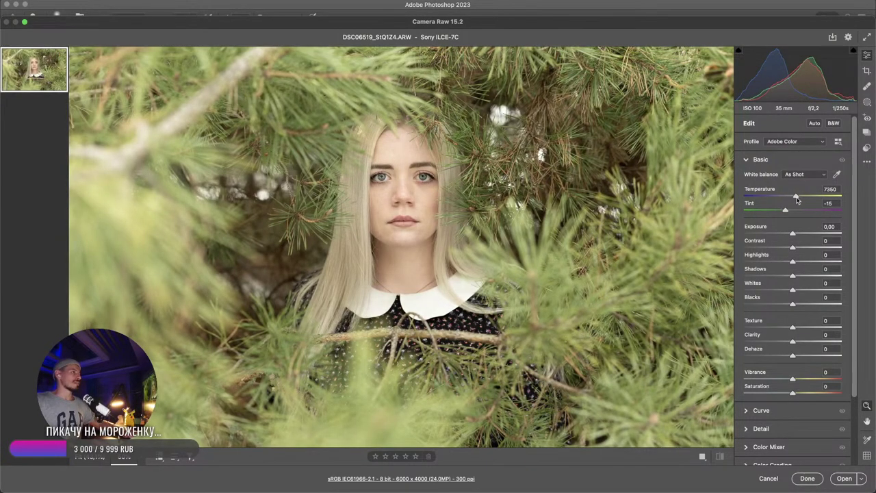
left_click_drag(796, 198, 793, 236)
- Lower the photo's exposure to -0.50 and raise its shadows to +41
left_click_drag(430, 240, 504, 242)
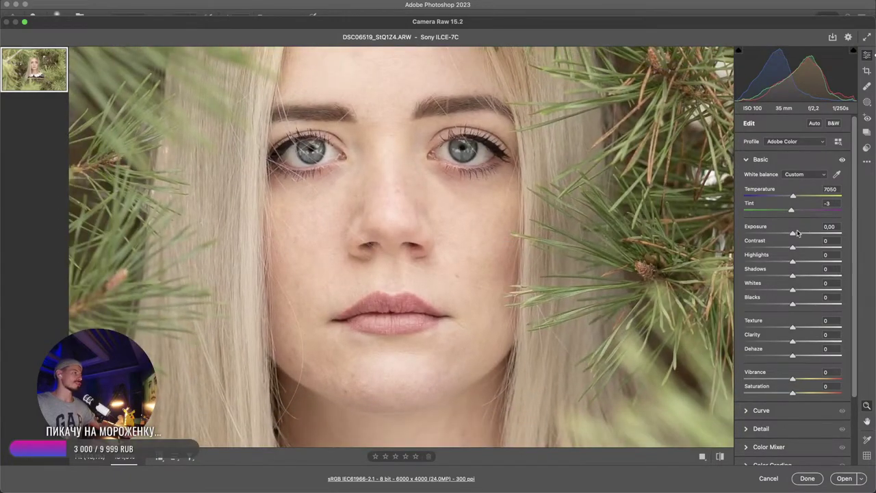
left_click(516, 197)
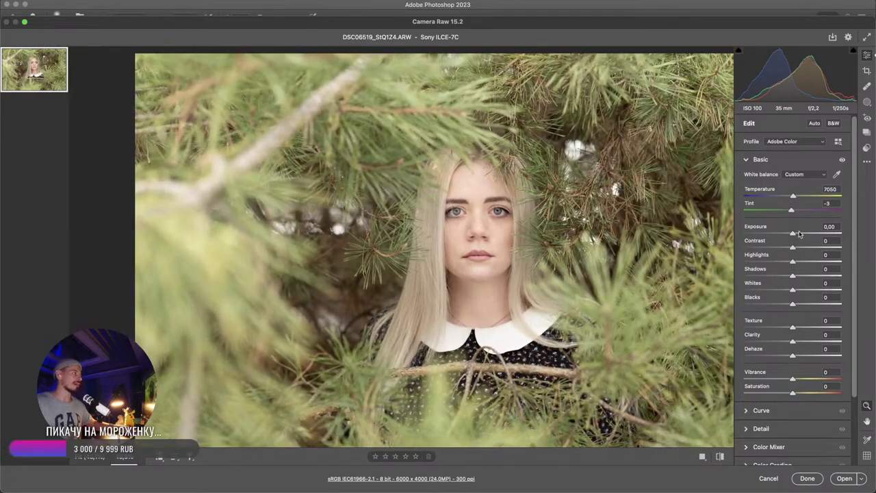
left_click_drag(794, 234, 788, 237)
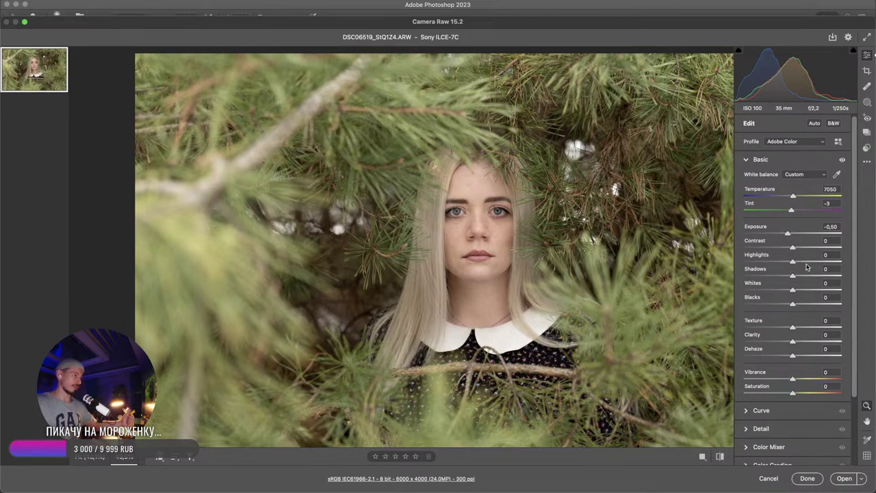
left_click_drag(805, 275, 812, 277)
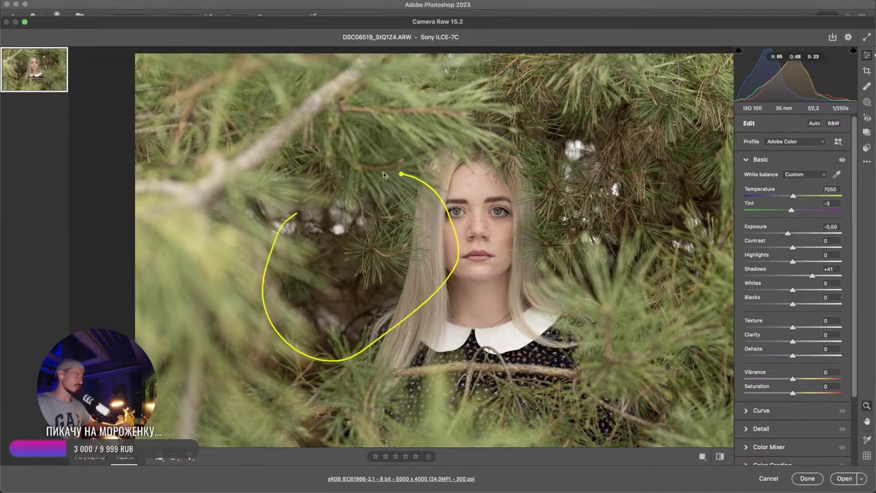
- Set the Sigma lens profile's vignette correction to 0 and its distortion correction to 200
scroll(789, 297, "down", 1)
scroll(789, 298, "down", 5)
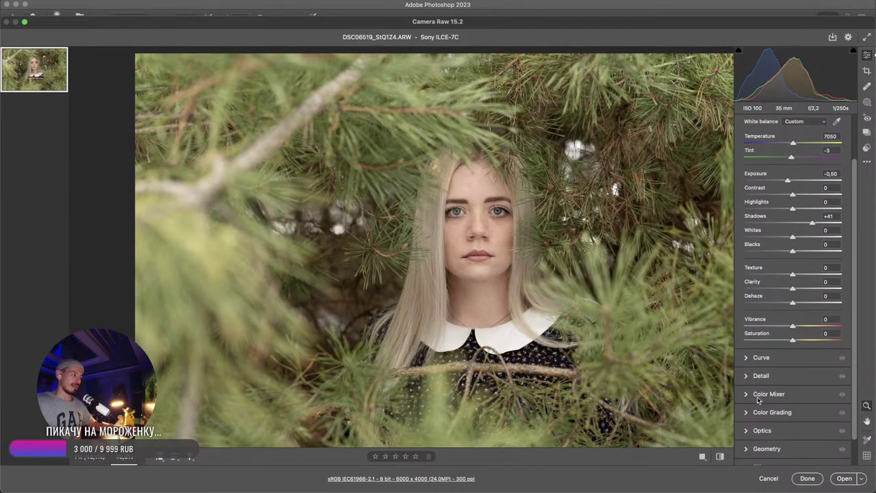
left_click(761, 404)
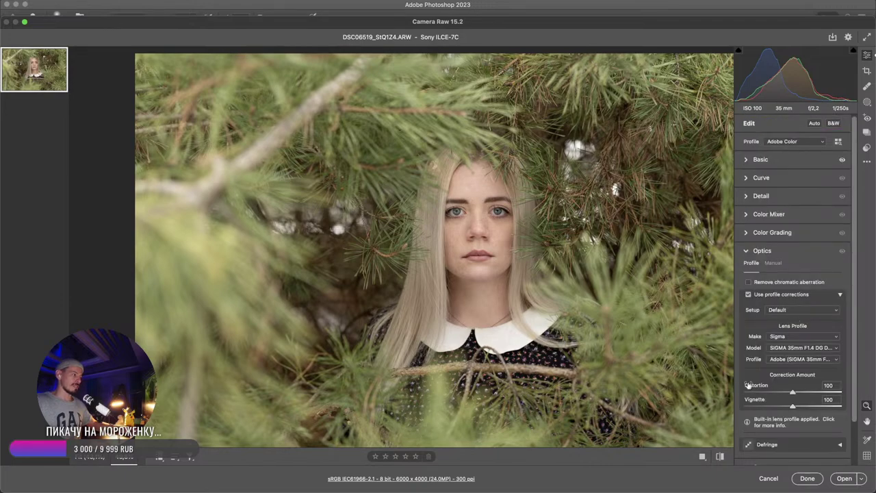
left_click_drag(763, 408, 795, 393)
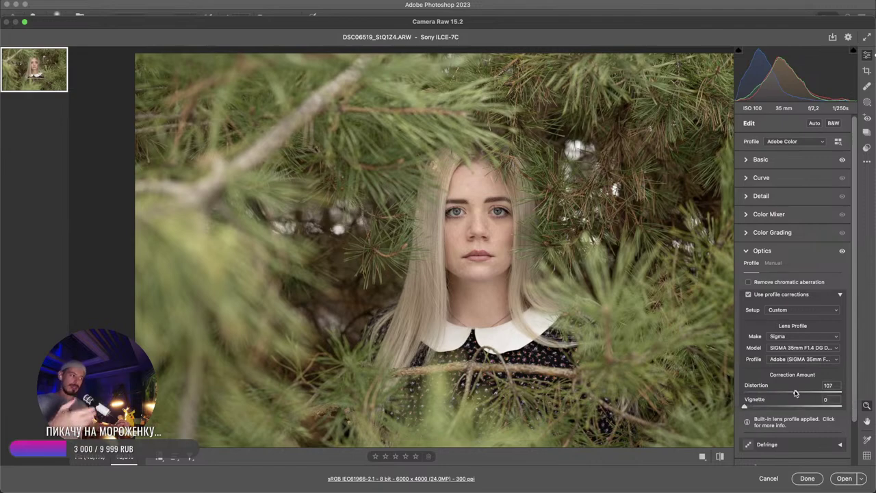
left_click_drag(794, 392, 849, 399)
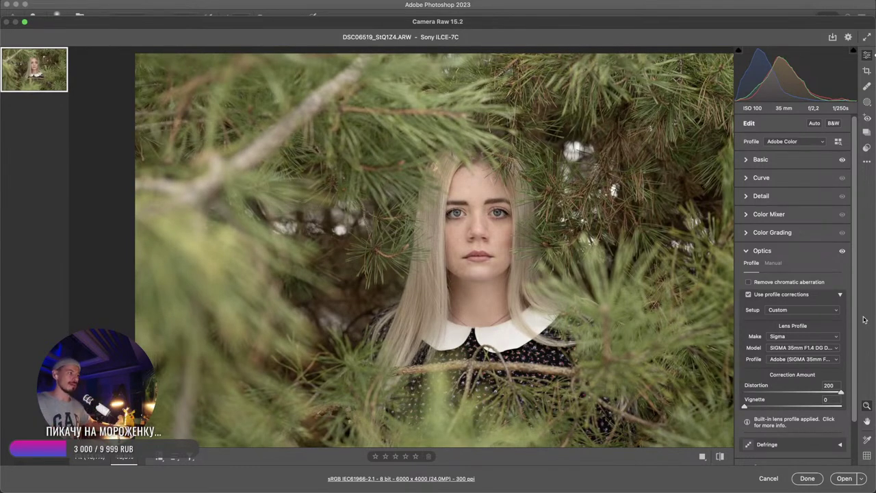
- Shift the Green Primary hue calibration to +100 and inspect the colours of the face and pine needles up close
scroll(826, 436, "down", 2)
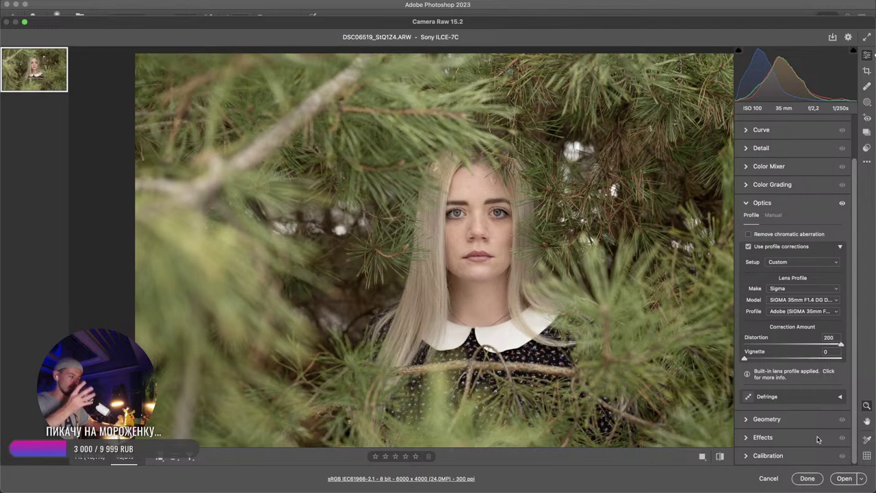
left_click(754, 457)
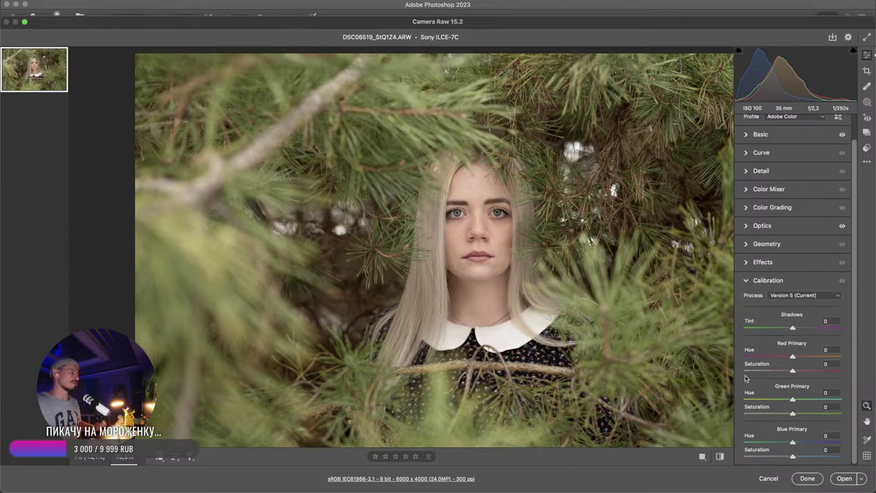
left_click_drag(792, 398, 850, 429)
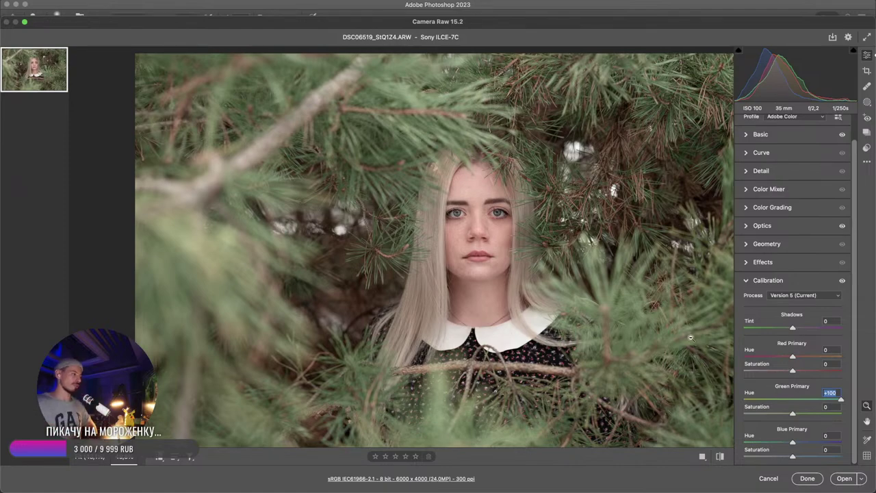
left_click_drag(374, 146, 482, 201)
left_click(486, 203)
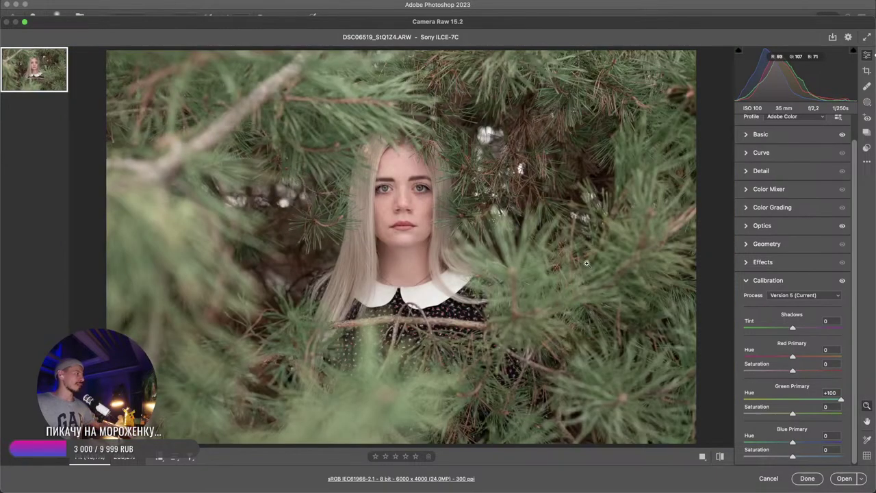
left_click(543, 283)
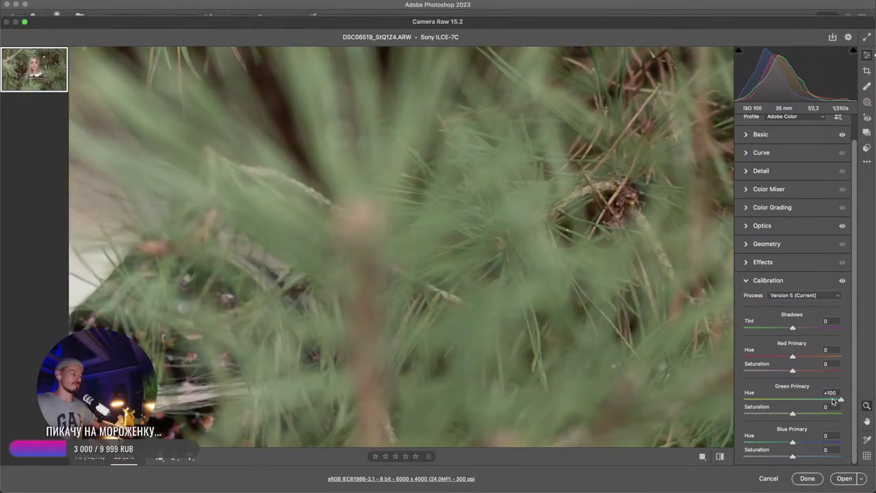
left_click(523, 276)
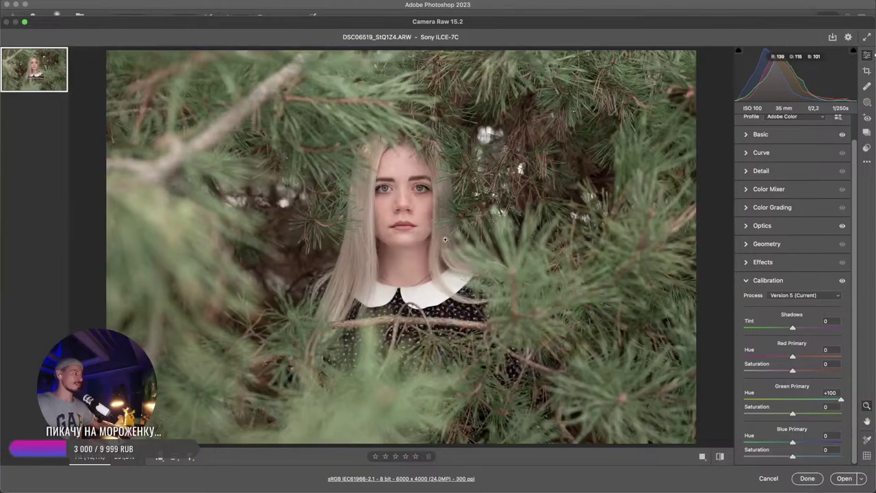
- Shift the Red Primary hue calibration to +33 and compare the photo with and without the calibration adjustments
left_click(409, 213)
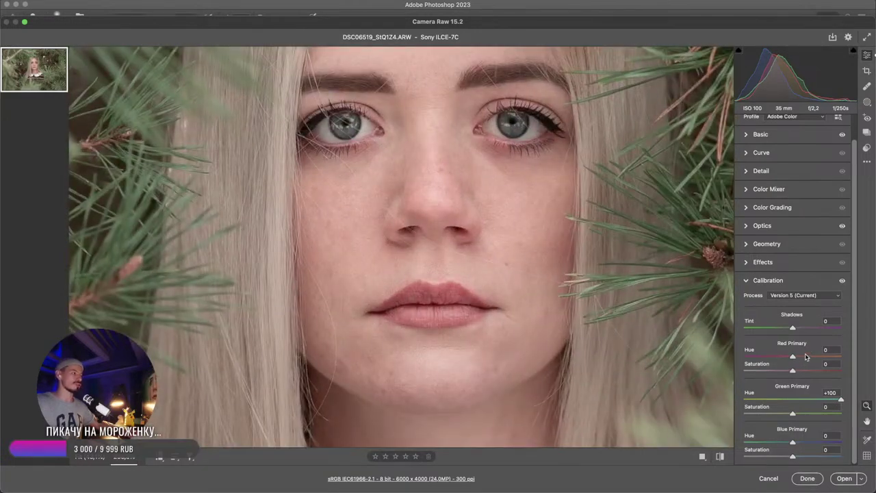
left_click_drag(804, 359, 808, 359)
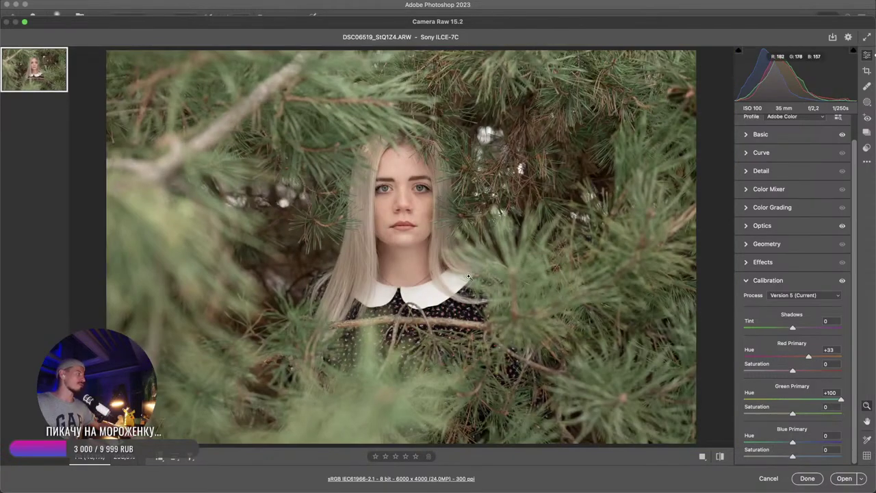
left_click(842, 282)
left_click(842, 283)
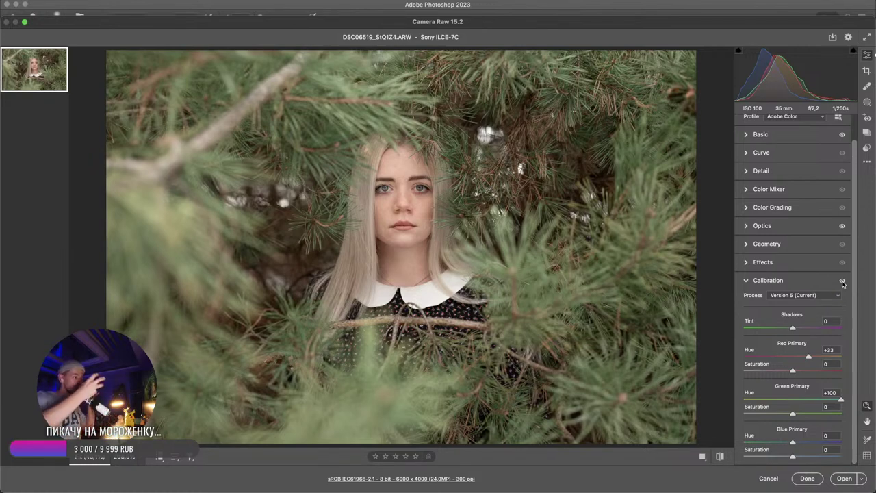
left_click(842, 282)
left_click(842, 282)
left_click(842, 282)
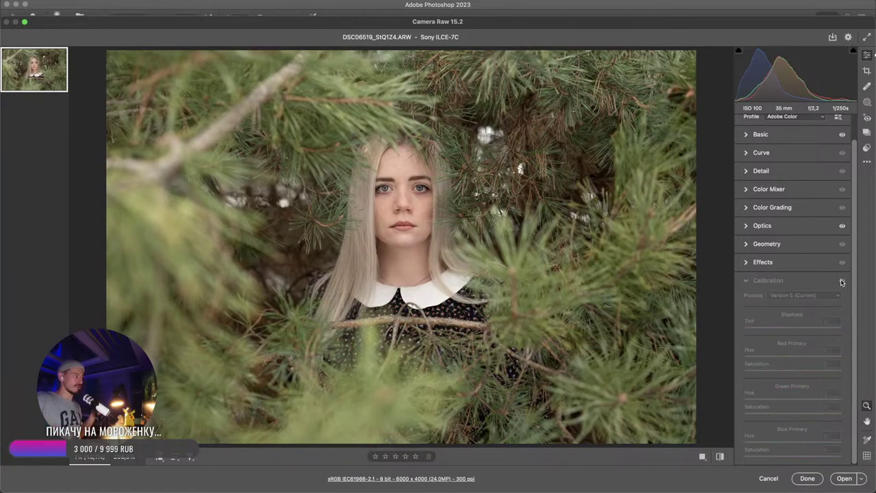
left_click(842, 282)
left_click(842, 282)
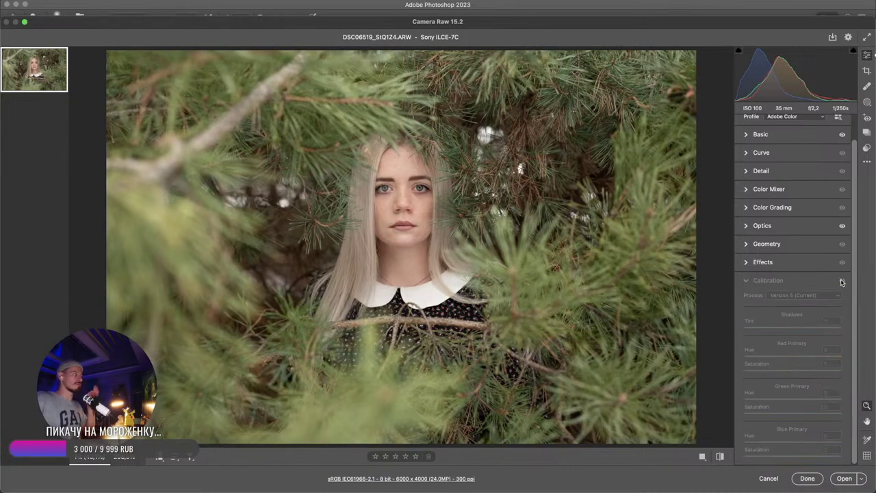
left_click(841, 282)
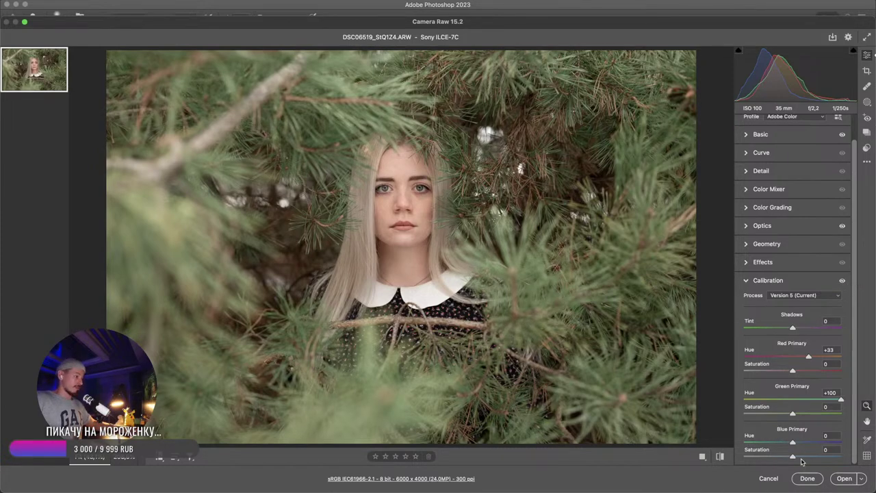
- Open the developed raw photo as a Photoshop document and inspect the woman's face at 100%
left_click(843, 479)
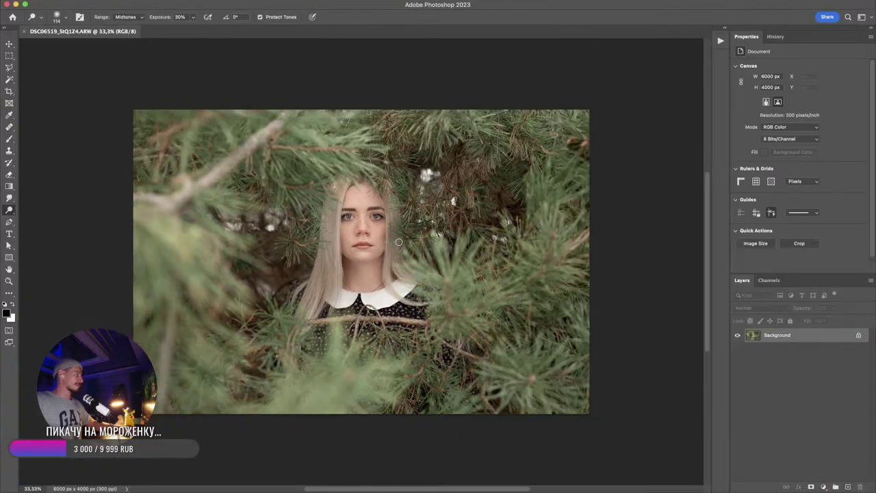
key("super+alt+i")
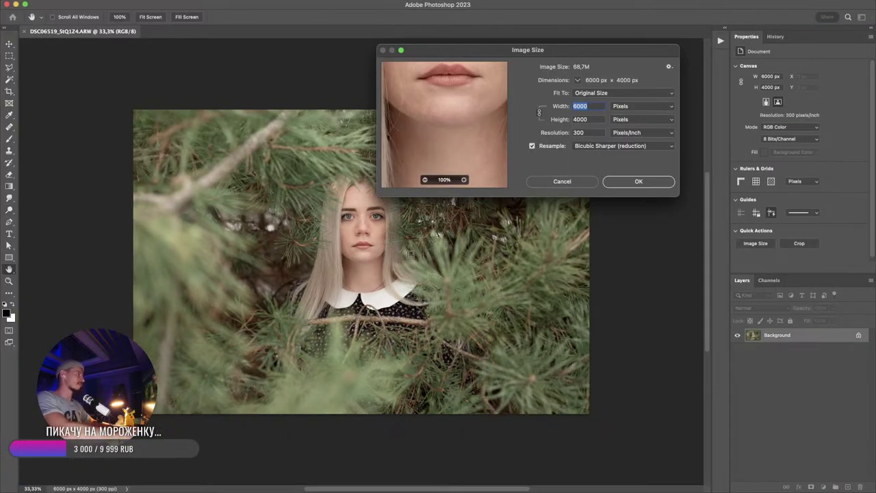
key("Escape")
key("super+1")
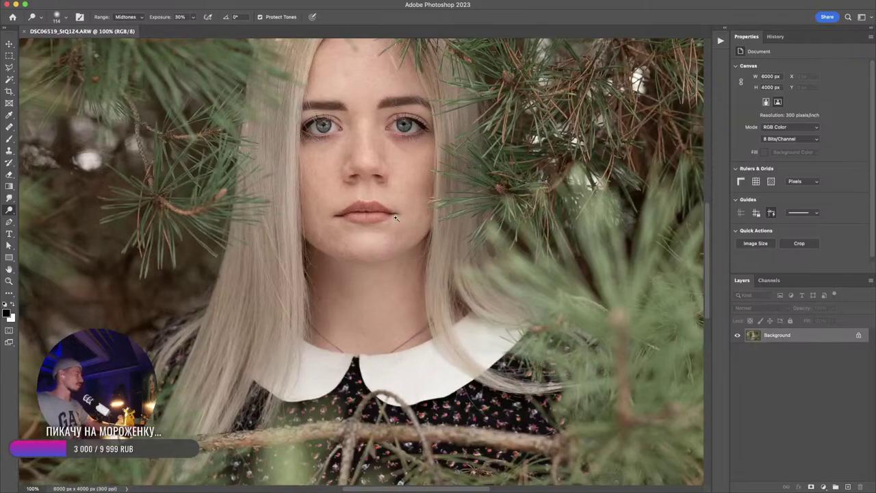
left_click_drag(364, 172, 408, 206)
scroll(406, 206, "down", 5)
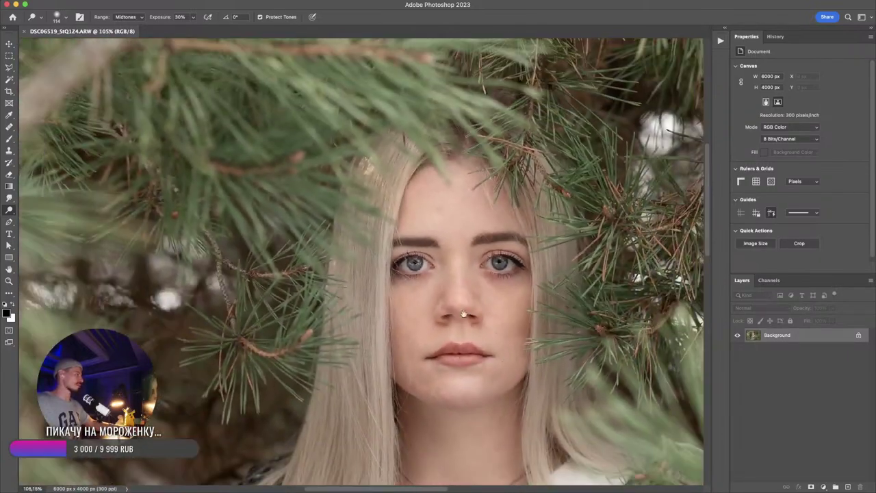
scroll(488, 253, "down", 4)
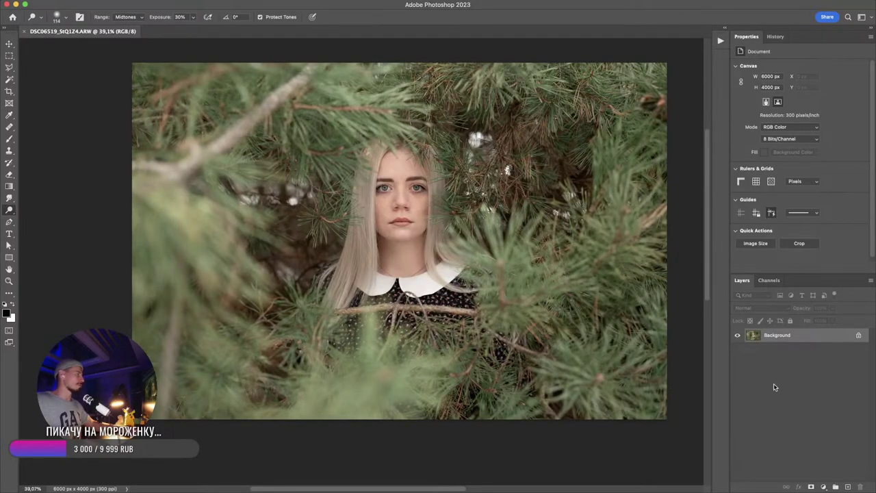
scroll(449, 223, "up", 4)
scroll(411, 216, "down", 3)
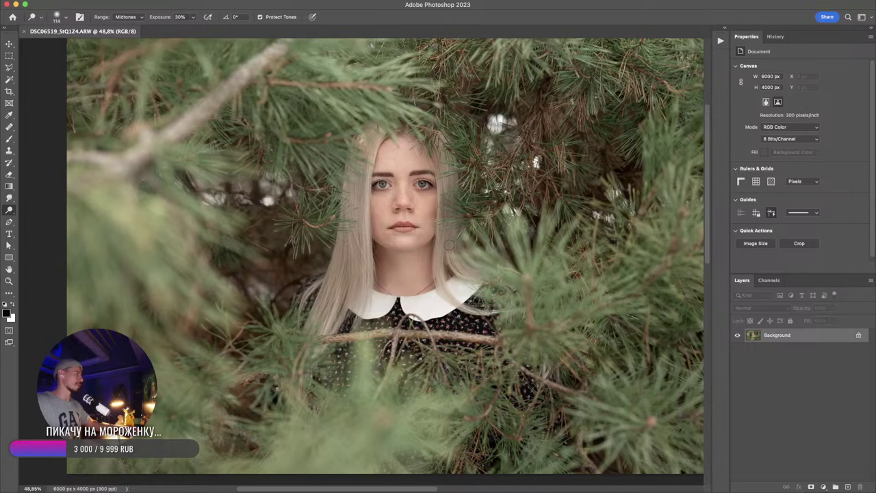
scroll(452, 245, "down", 3)
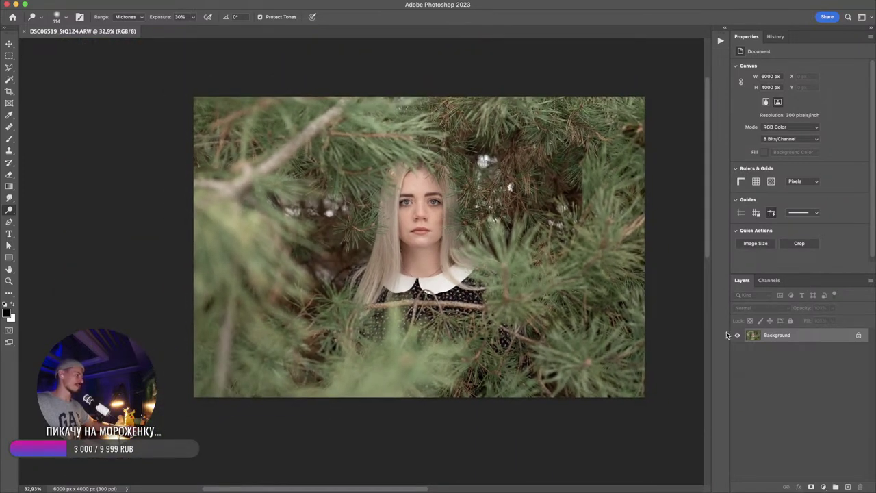
- On a duplicate of the background layer, select a square of about 3205 px around the woman and open it in Liquify
key("super+j")
key("m")
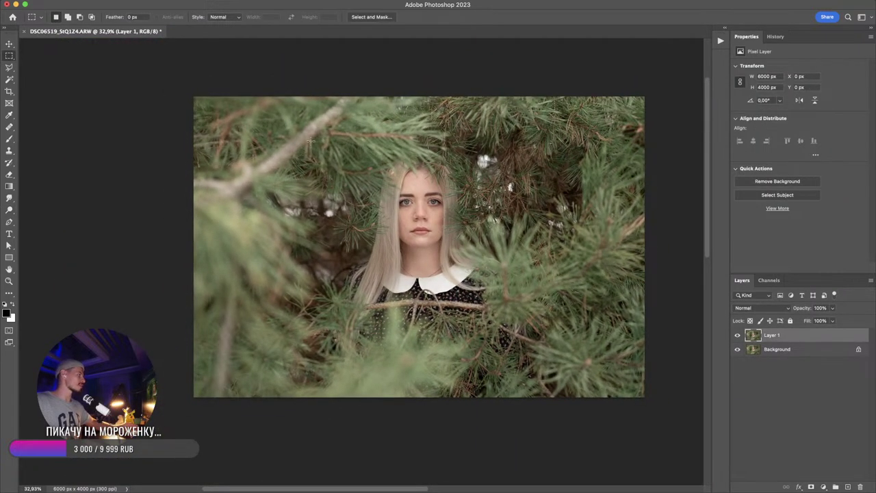
left_click_drag(308, 127, 584, 369)
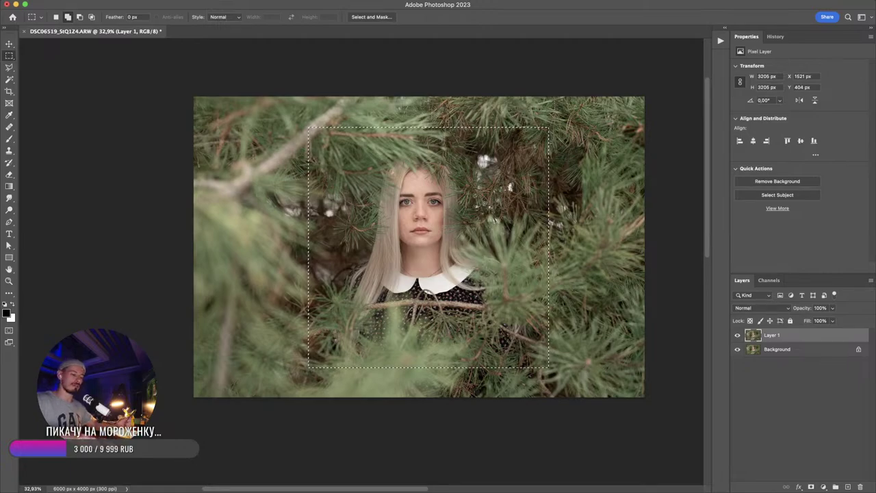
key("shift+super+x")
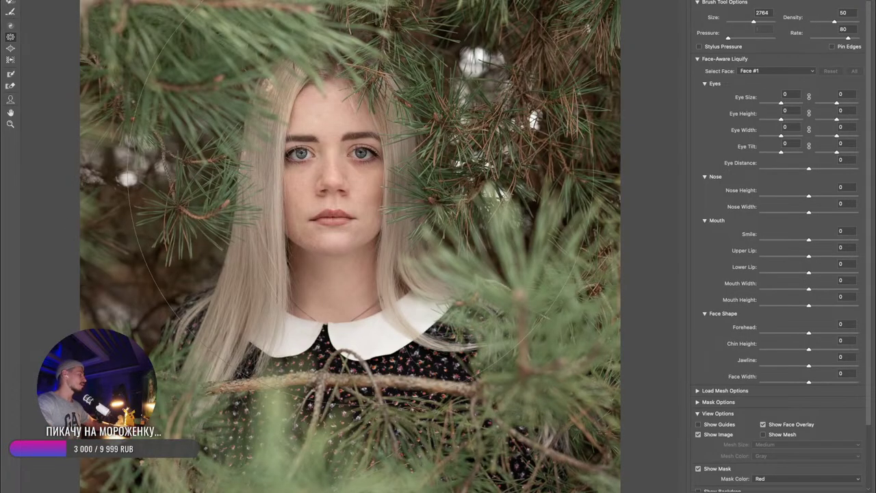
- Shrink the Pucker brush to 125 px to suit the woman's nose
scroll(363, 197, "up", 5)
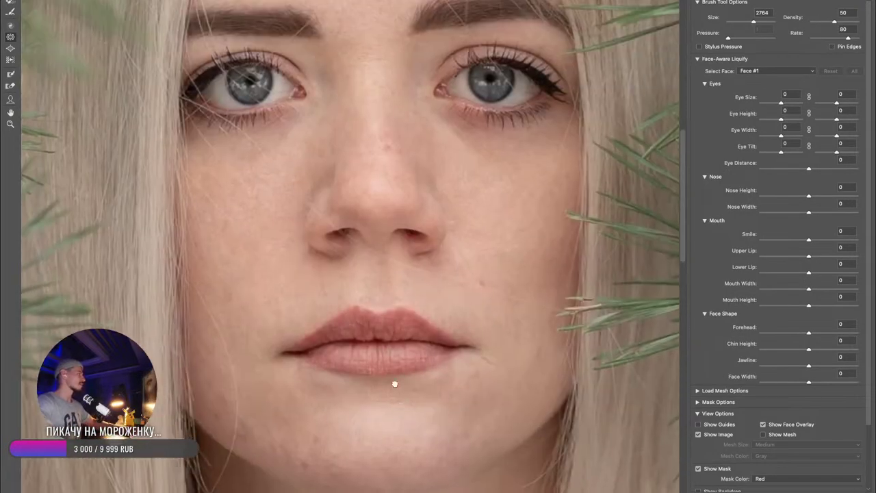
mouse_move(369, 219)
left_mouse_down()
mouse_move(463, 219)
mouse_move(148, 241)
left_mouse_up()
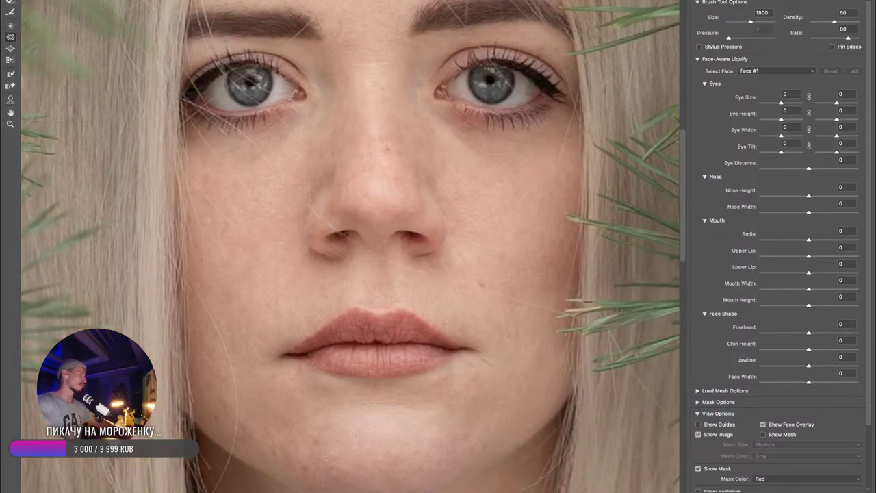
key("bracketleft")
key("bracketleft")
key("bracketleft")
key("bracketleft")
key("bracketleft")
key("bracketleft")
key("bracketleft")
key("bracketleft")
key("bracketleft")
key("bracketleft")
key("bracketleft")
key("bracketleft")
key("bracketleft")
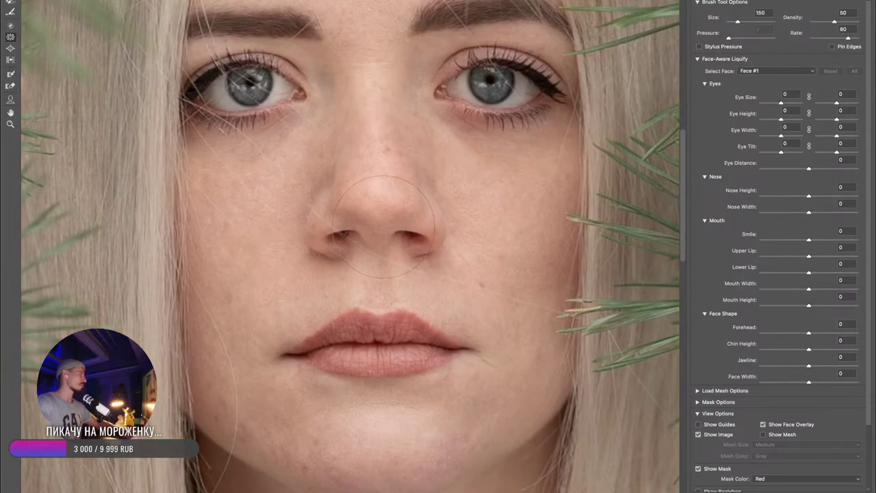
key("super+plus")
scroll(378, 220, "down", 3)
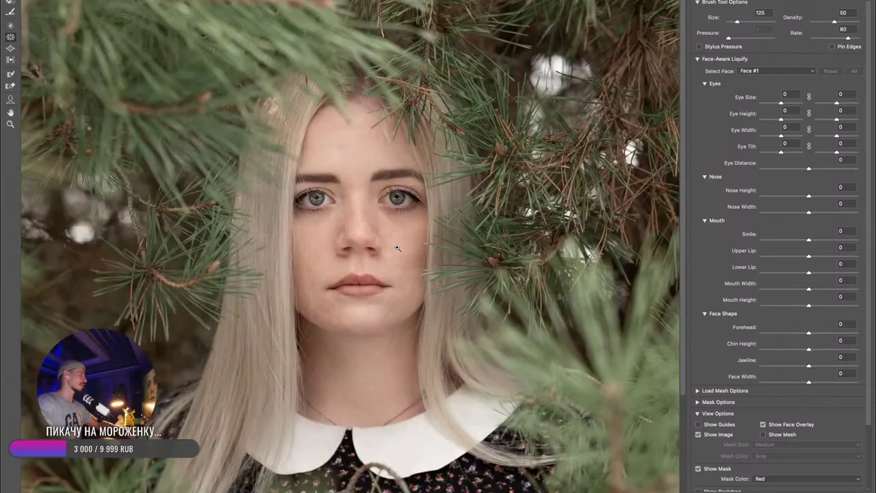
- Trace the contour along the side of the nose and reduce the Pucker brush to 70 px
scroll(358, 258, "up", 3)
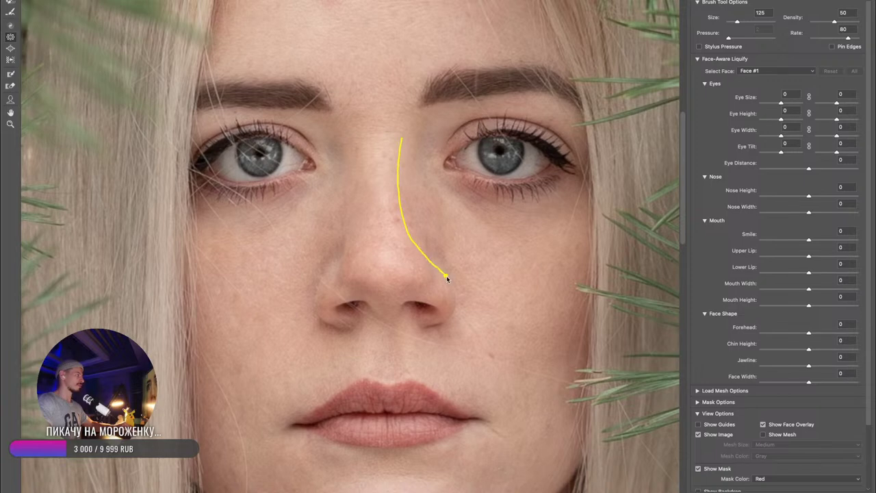
left_click_drag(426, 233, 433, 268)
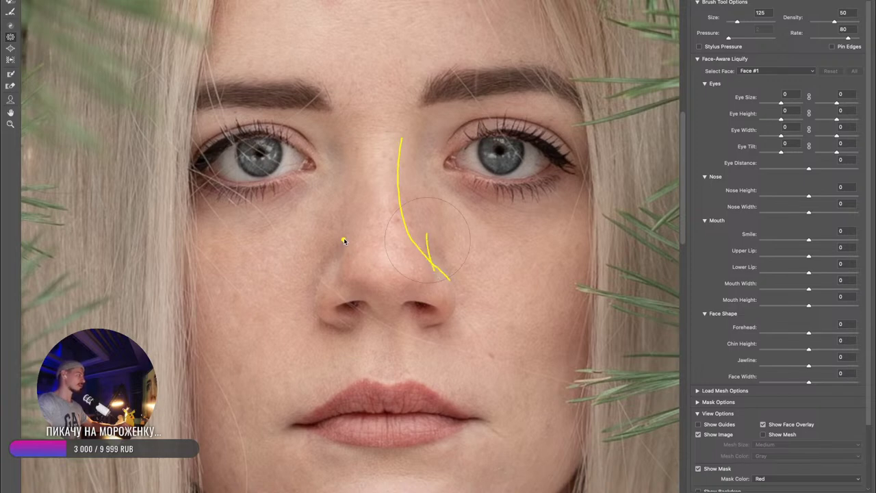
key("Escape")
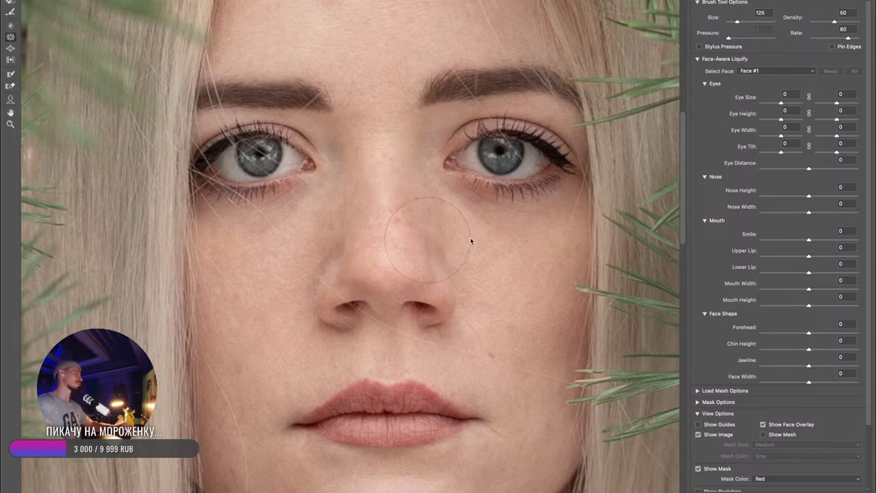
key("bracketleft")
key("bracketleft")
key("bracketleft")
key("bracketleft")
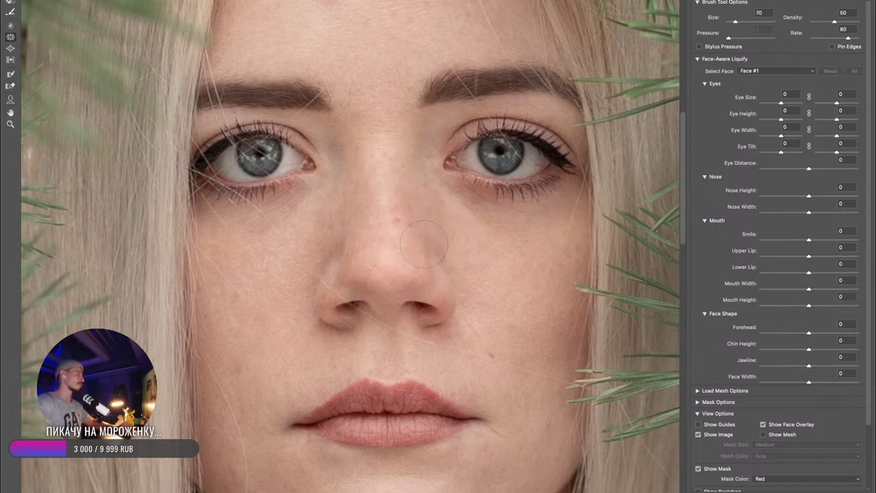
- Slim the nose and its wings with the Push Left tool, using a 70 px brush at pressure 8
key("o")
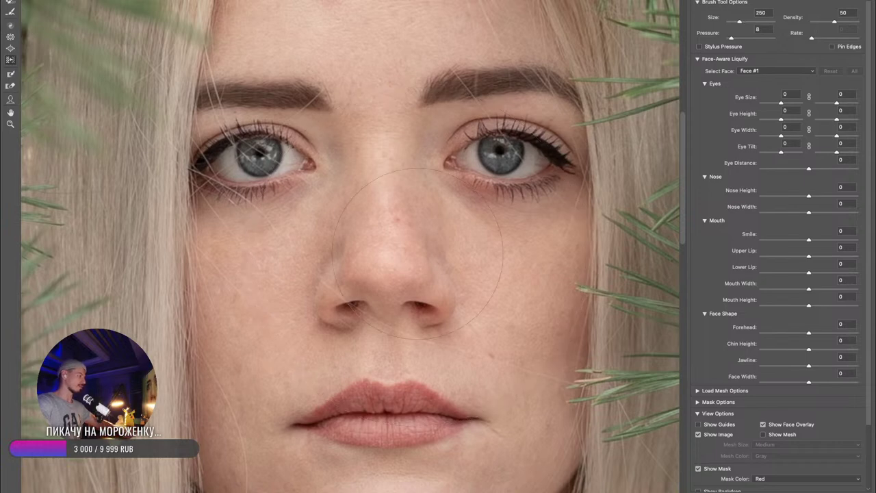
key("bracketleft")
key("bracketleft")
key("bracketleft")
key("bracketleft")
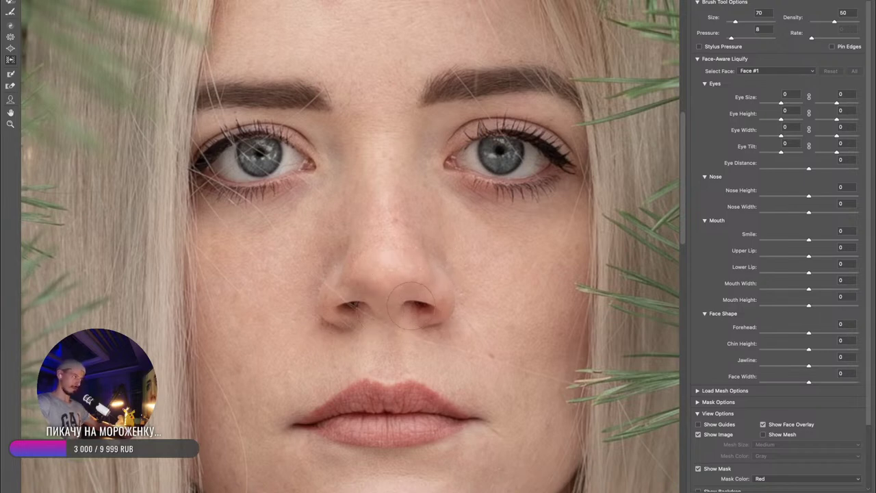
key("super+minus")
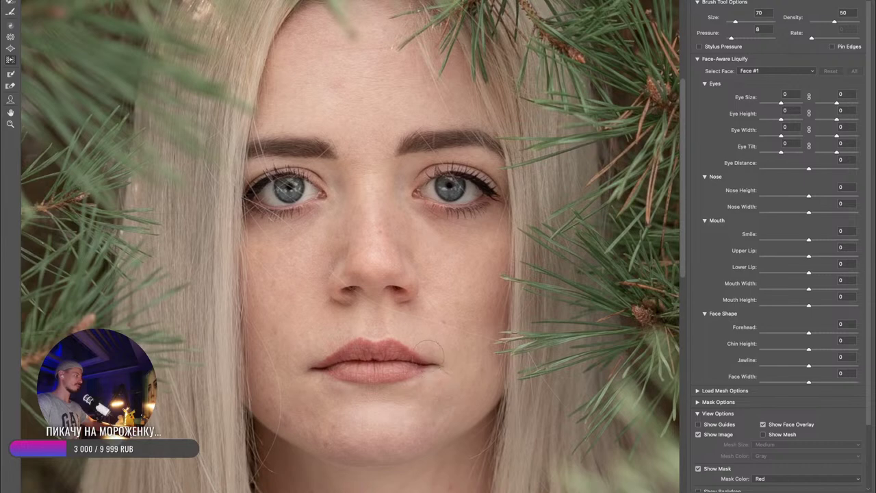
- Set the face shape's jawline to -45 and its forehead to -36, checking the forehead and hairline contours
key("ctrl+minus")
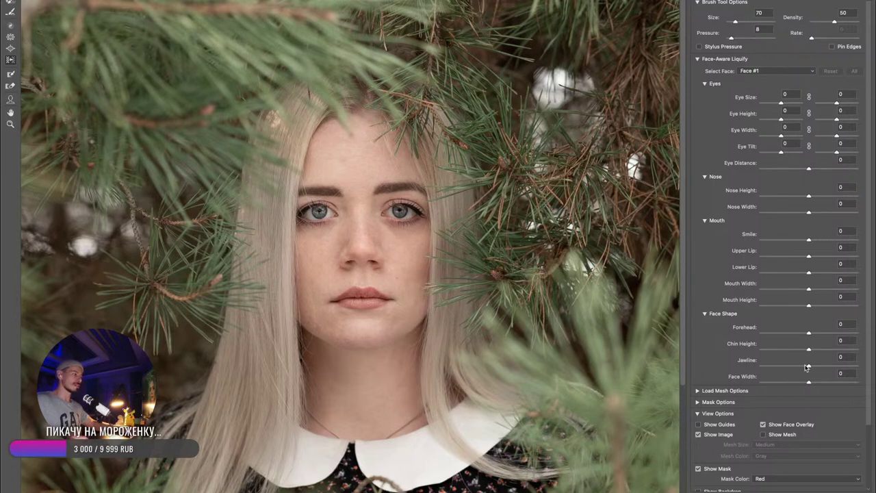
left_click_drag(806, 367, 787, 362)
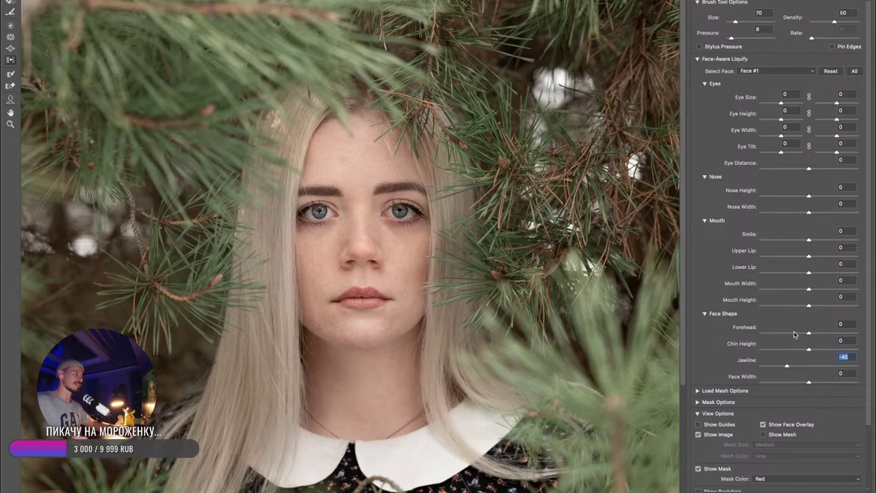
mouse_move(794, 334)
left_mouse_down()
mouse_move(766, 336)
mouse_move(806, 337)
mouse_move(776, 335)
mouse_move(791, 339)
left_mouse_up()
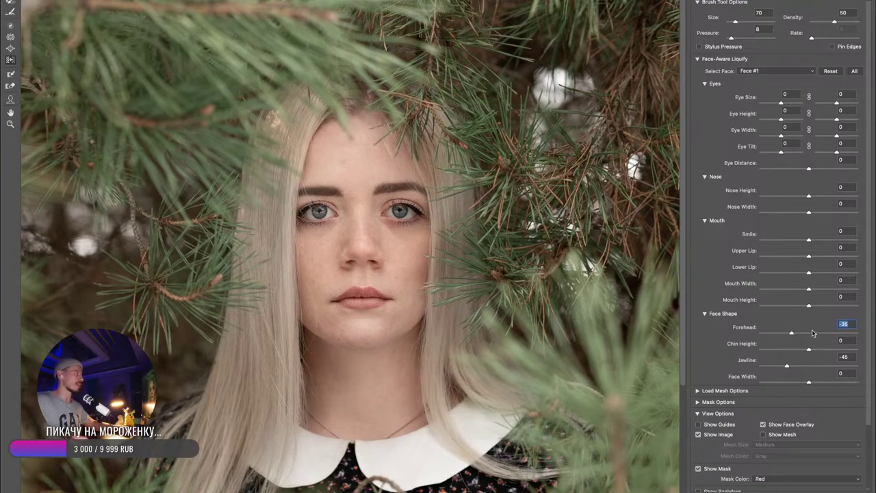
left_click_drag(356, 165, 410, 168)
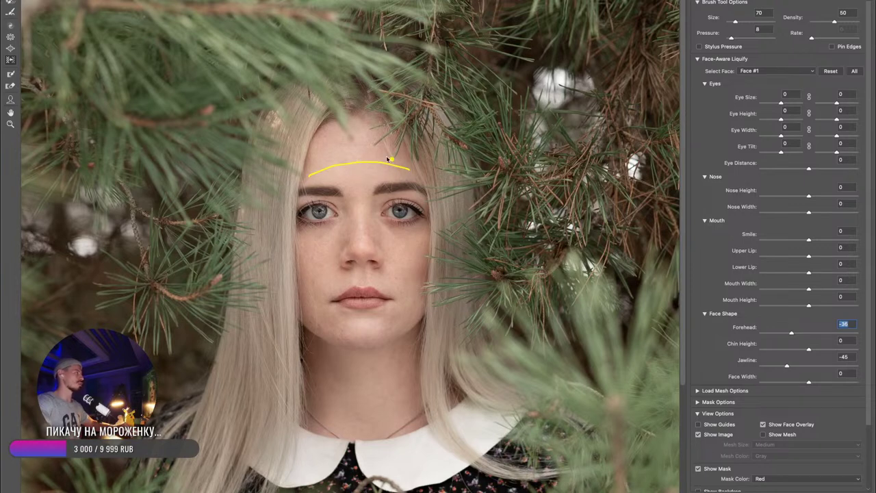
mouse_move(327, 123)
left_mouse_down()
mouse_move(386, 117)
mouse_move(361, 133)
mouse_move(388, 117)
left_mouse_up()
key("Escape")
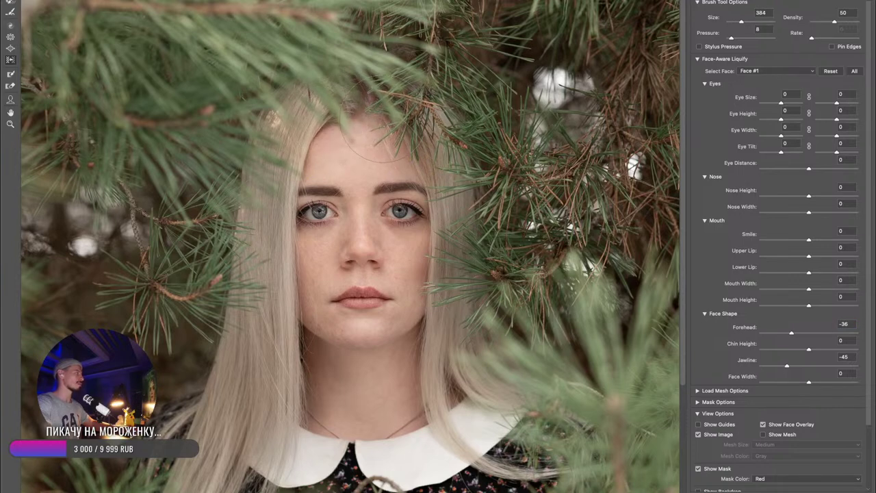
- Refine the hairline around the forehead with the Push Left tool, using a brush of 384 px and 322 px
left_click_drag(362, 101, 350, 140)
key("Escape")
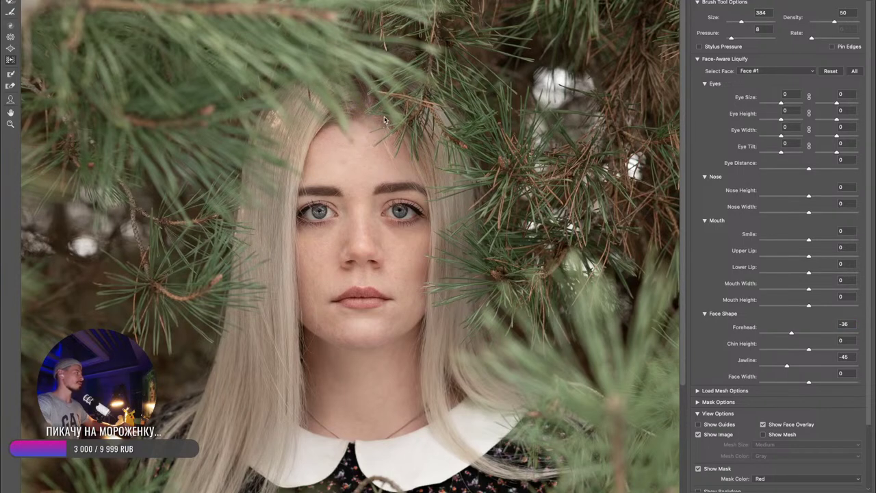
mouse_move(403, 115)
left_mouse_down()
mouse_move(313, 116)
mouse_move(323, 103)
mouse_move(355, 122)
mouse_move(351, 109)
mouse_move(350, 124)
mouse_move(365, 114)
mouse_move(366, 123)
mouse_move(392, 121)
left_mouse_up()
key("Escape")
left_click_drag(325, 145, 317, 146)
key("super+minus")
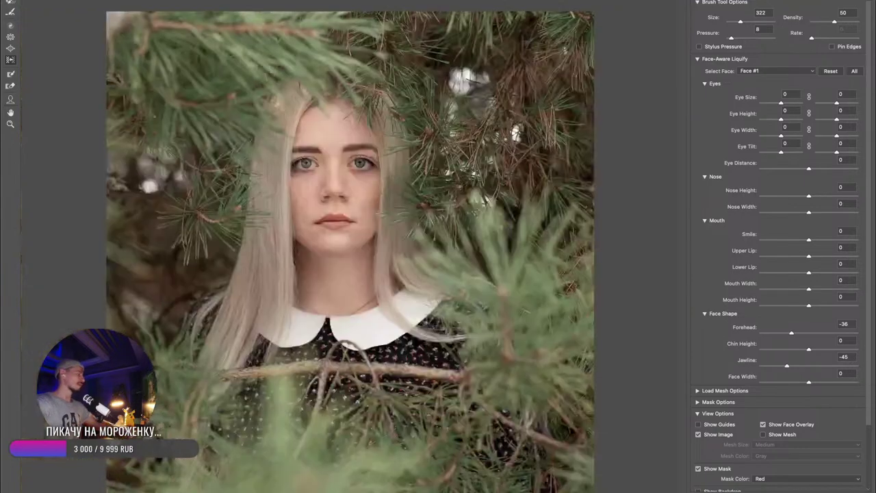
- Refine the hair along the face with the Push Left tool, set both eyes' size to 8 and apply the Liquify corrections
left_click_drag(407, 128, 428, 136)
key("ctrl+z")
key("bracketright")
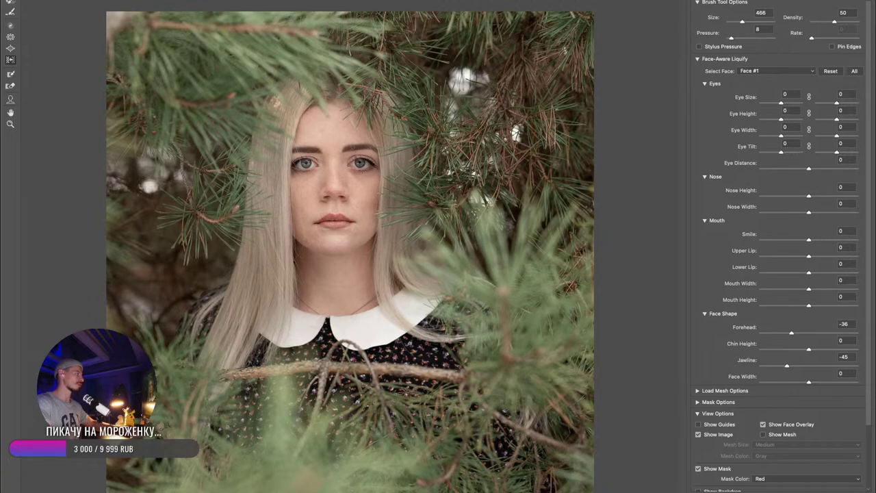
left_click_drag(303, 139, 295, 139)
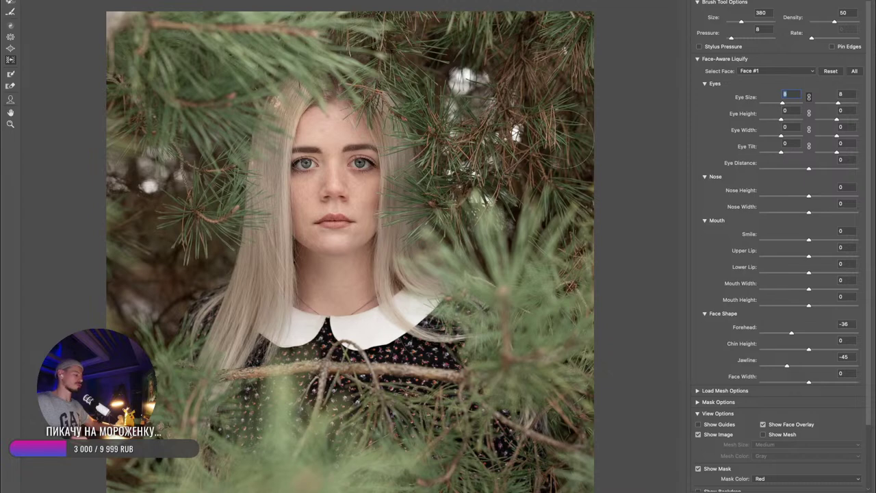
key("ctrl+plus")
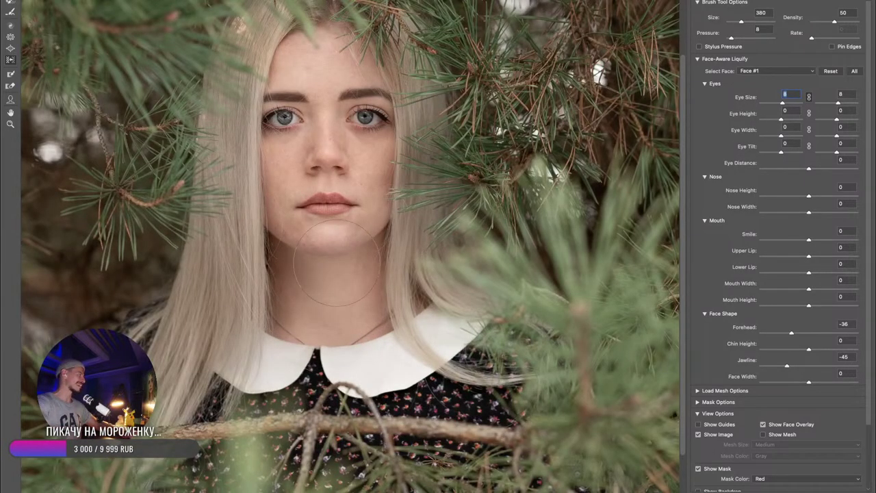
key("ctrl+0")
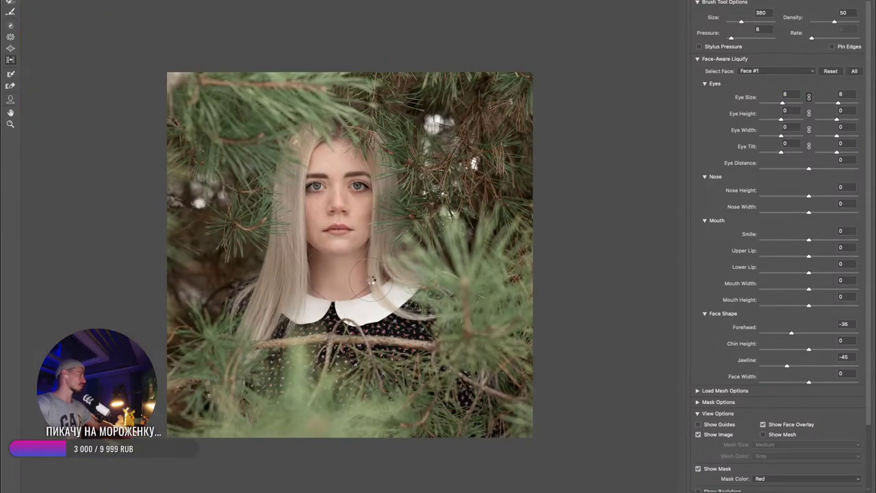
key("Return")
- Compare the portrait before and after the Liquify corrections by repeatedly hiding and showing Layer 1
left_click(737, 338)
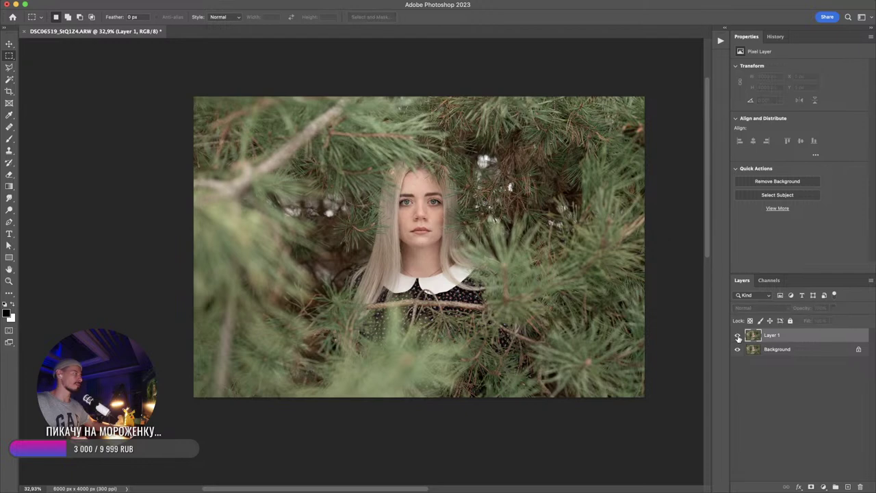
left_click(737, 337)
left_click(738, 337)
left_click(737, 337)
left_click(738, 339)
left_click(738, 338)
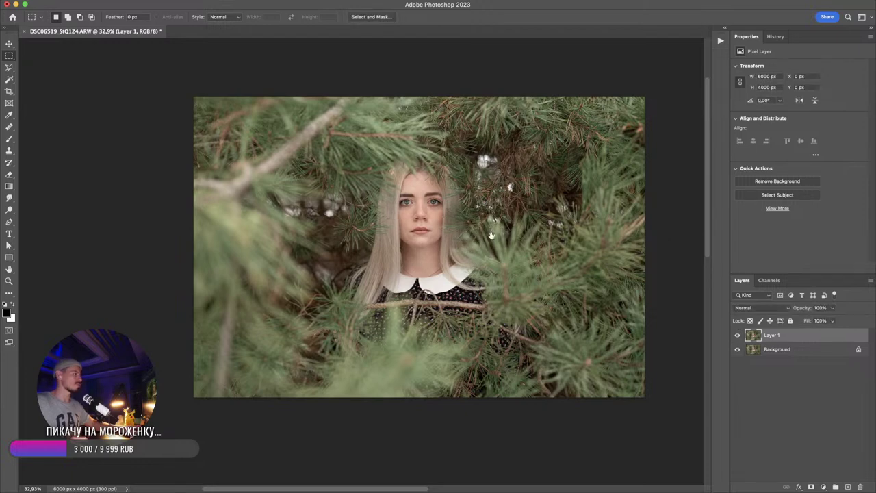
- Select a 1452 px square around the face and refine the mouth area in Liquify with a 132 px Push Left brush
left_click_drag(432, 208, 462, 226)
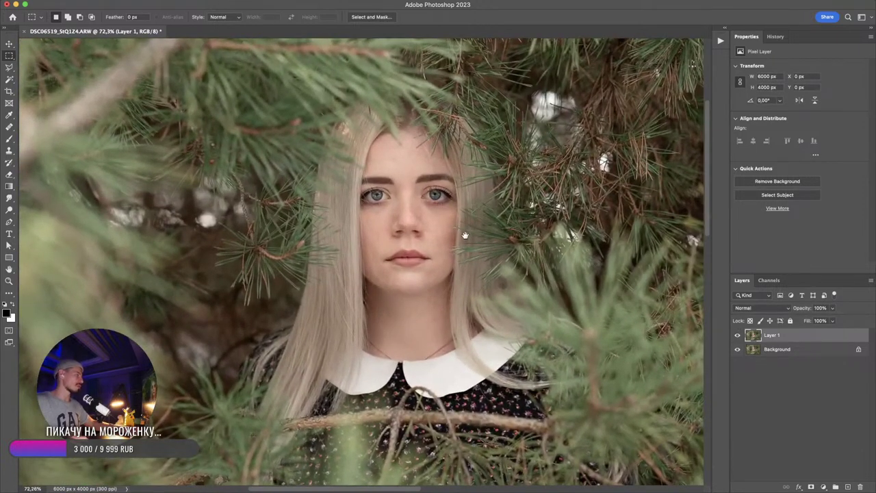
left_click_drag(326, 145, 566, 384)
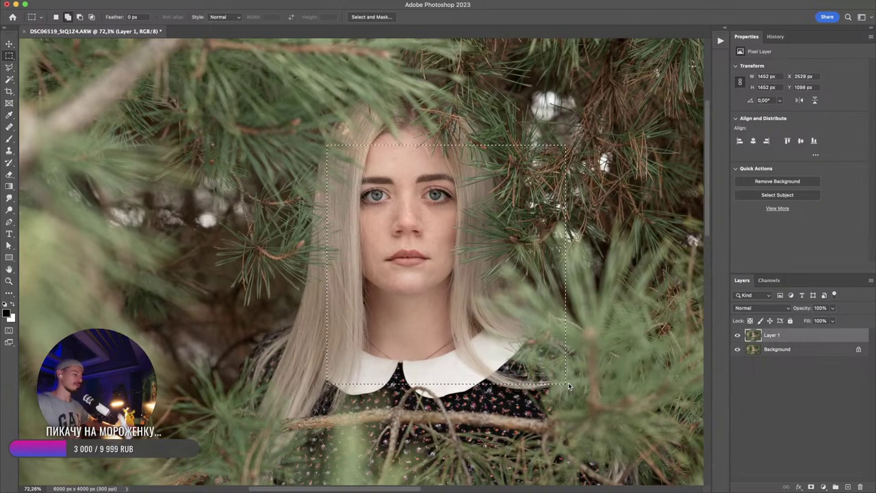
key("super+shift+x")
key("super+equal")
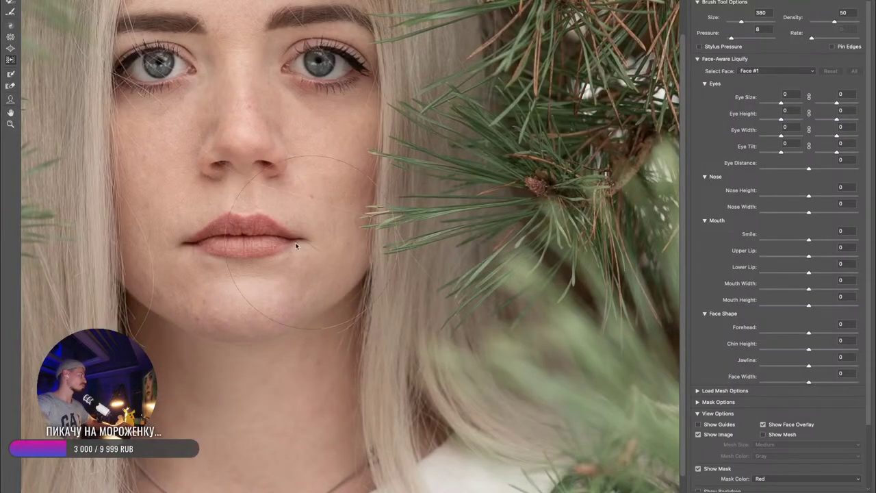
mouse_move(306, 241)
left_mouse_down()
mouse_move(266, 240)
mouse_move(254, 262)
mouse_move(212, 264)
left_mouse_up()
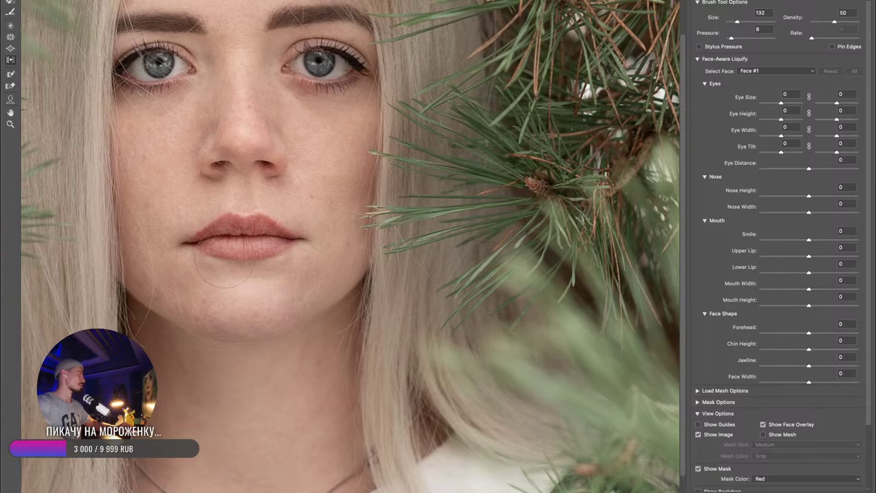
key("Return")
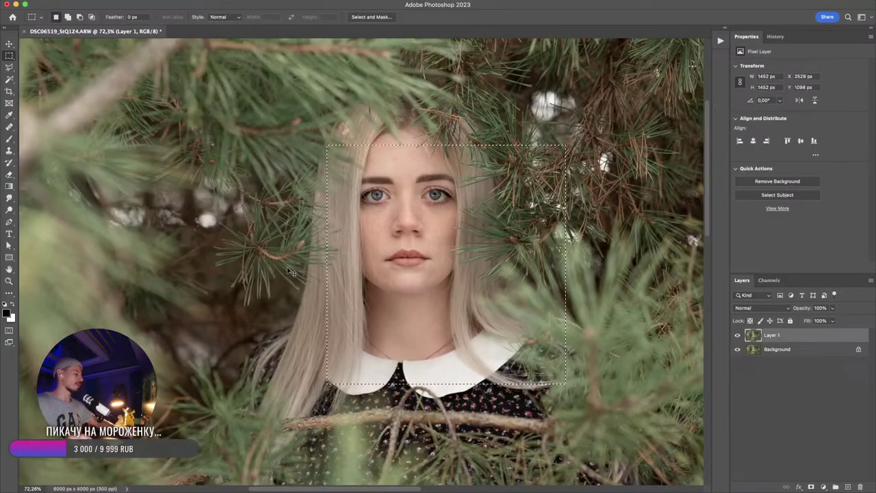
- Clear the square selection and check the reshaped face against the original by switching Layer 1's visibility
key("super+minus")
key("super+minus")
key("super+d")
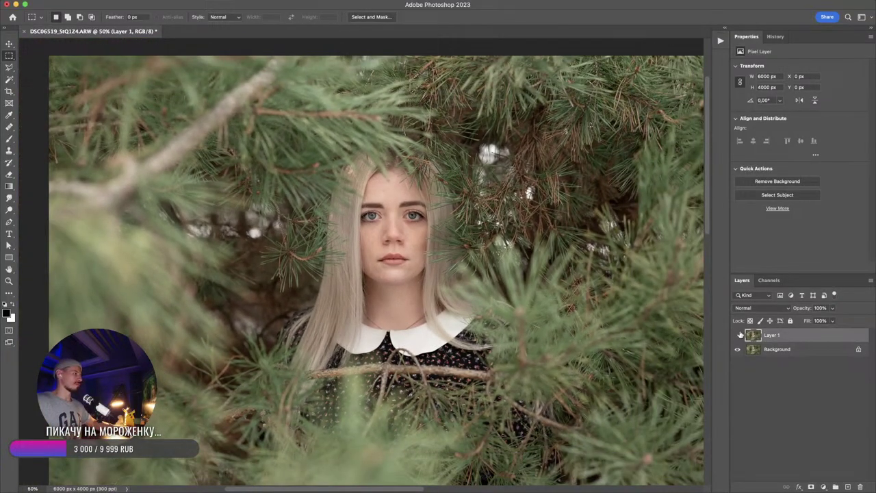
left_click(737, 334)
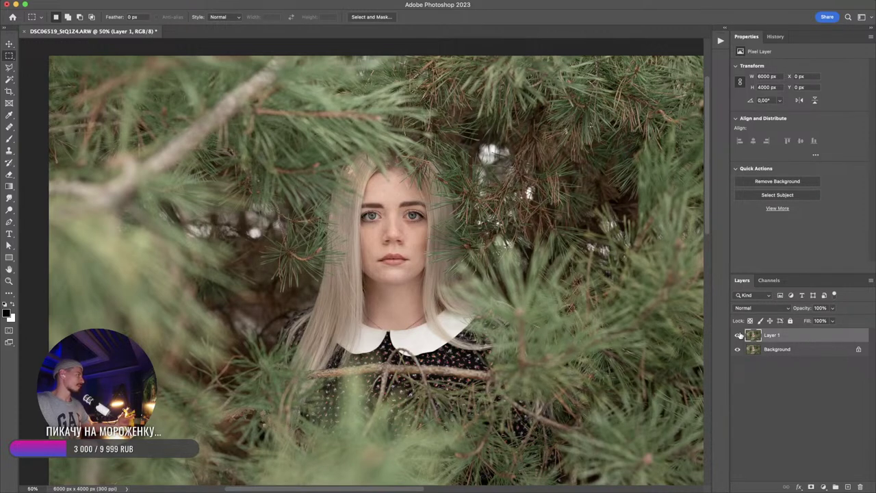
key("super+minus")
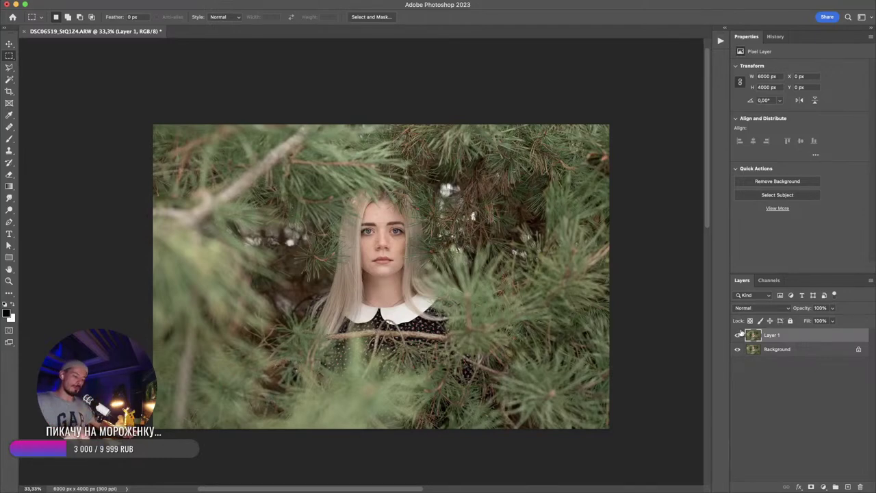
- Examine the facial skin separately in the Blue, Green and Red channels and return to the RGB composite and the layers
left_click(768, 280)
scroll(404, 233, "up", 5)
scroll(414, 236, "up", 3)
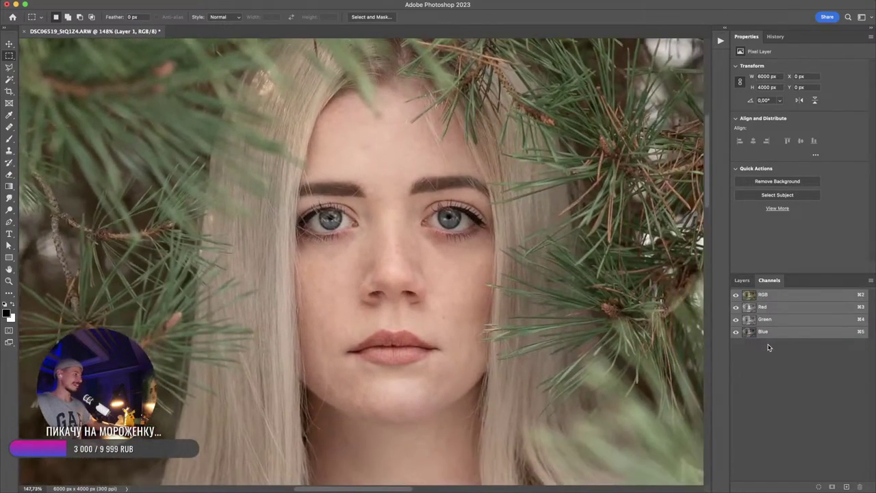
left_click(764, 333)
left_click(765, 320)
left_click(768, 307)
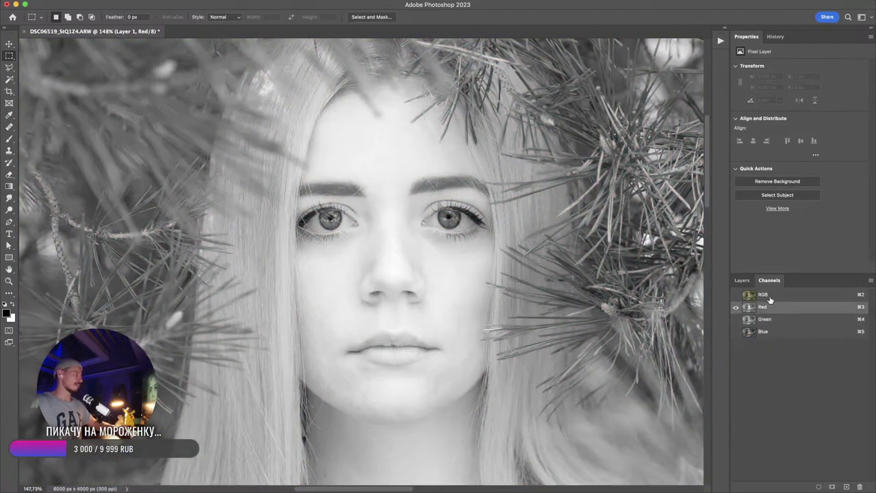
left_click(768, 319)
left_click(764, 332)
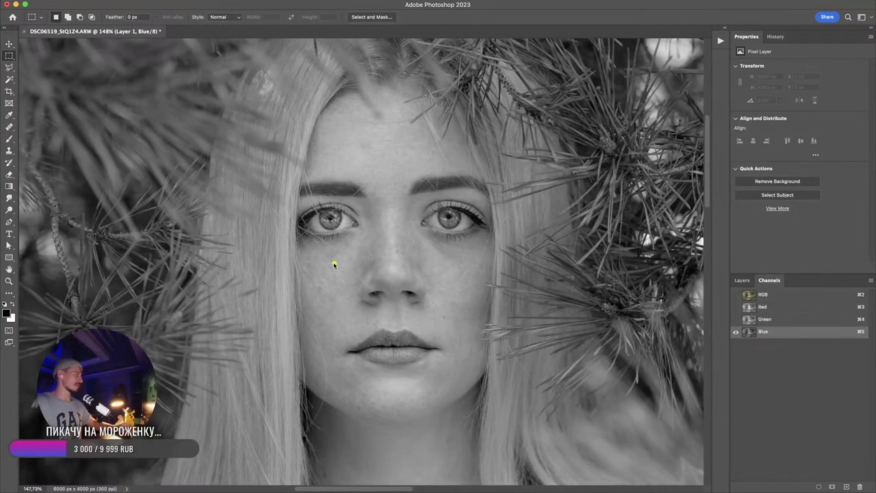
left_click_drag(442, 267, 409, 239)
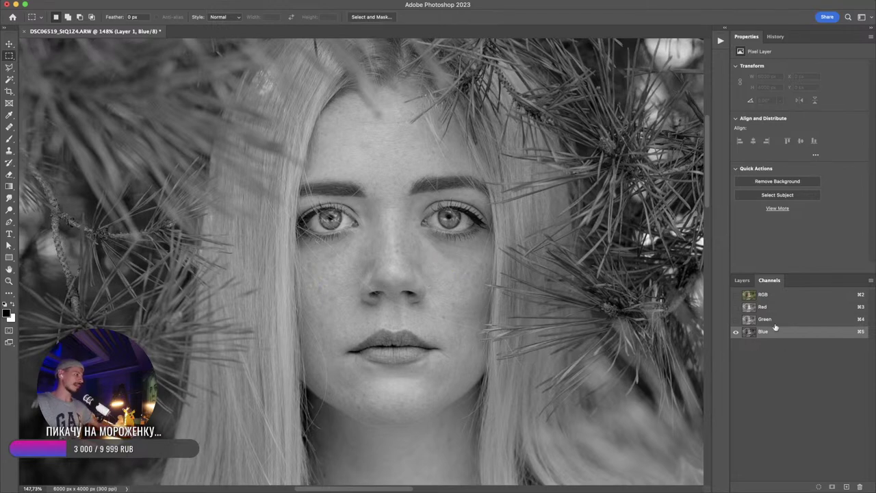
left_click(760, 295)
left_click(742, 280)
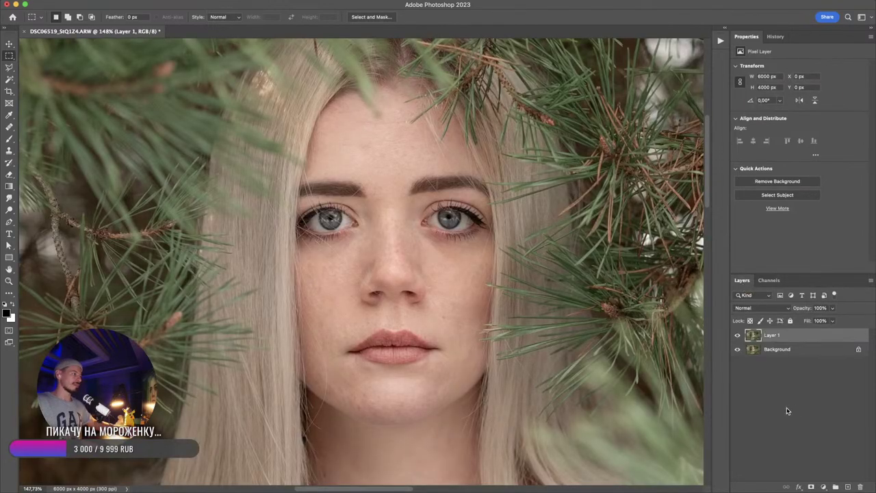
- Add a Channel Mixer adjustment layer above Layer 1 and make its output monochrome
left_click(823, 486)
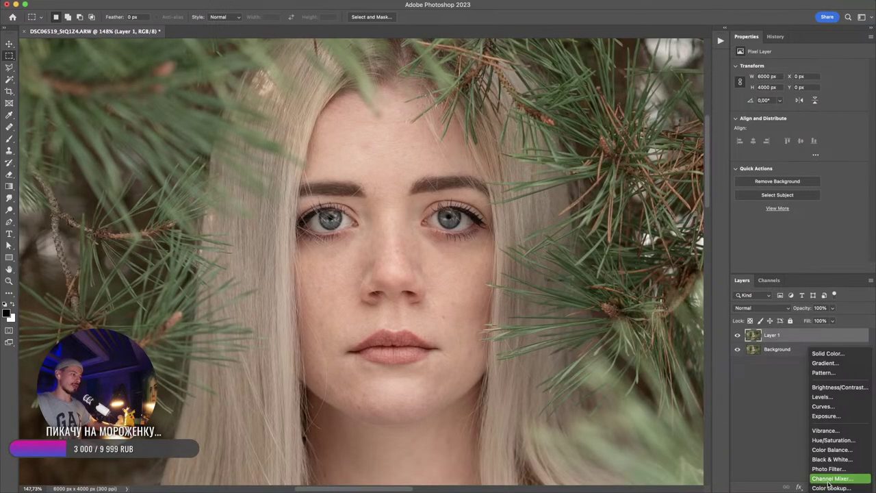
left_click(829, 479)
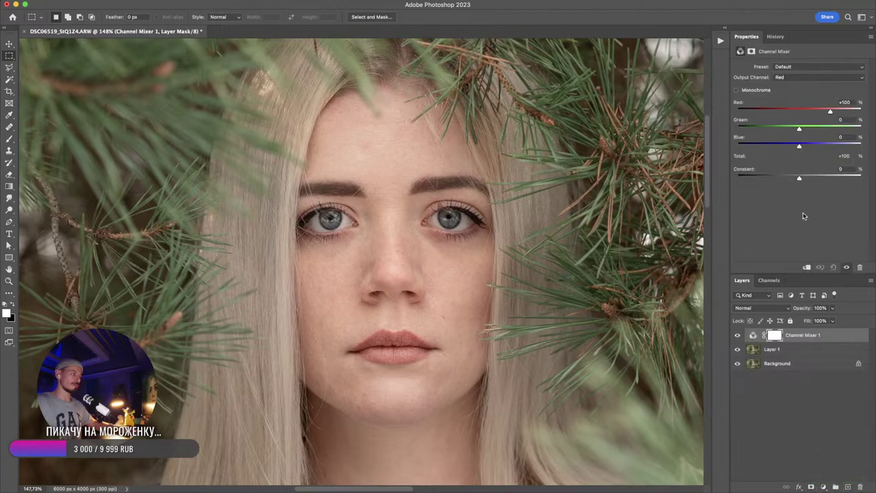
left_click(737, 90)
- Set the Channel Mixer's red and green to 0% and its blue to 60%
double_click(848, 103)
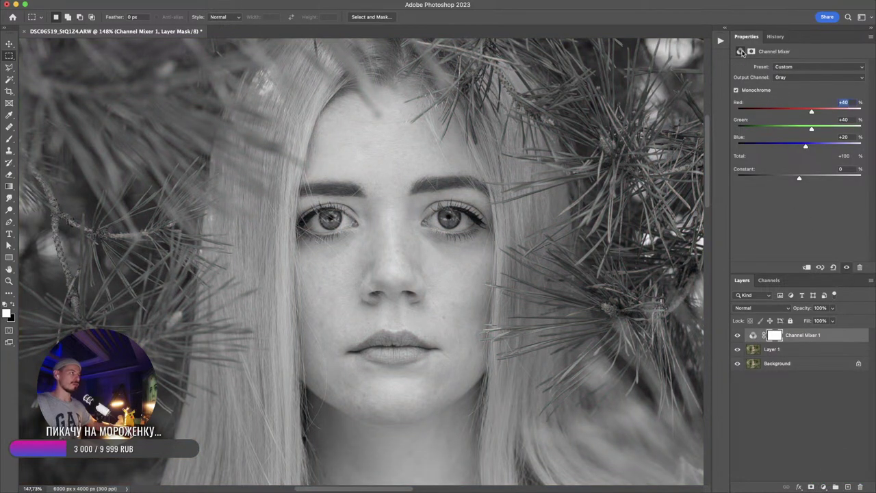
type("0")
key("Tab")
type("0")
key("Tab")
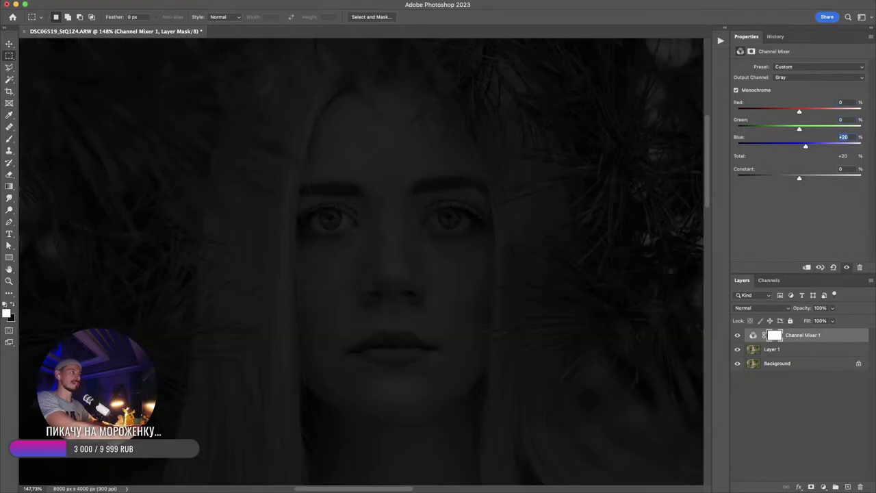
type("60")
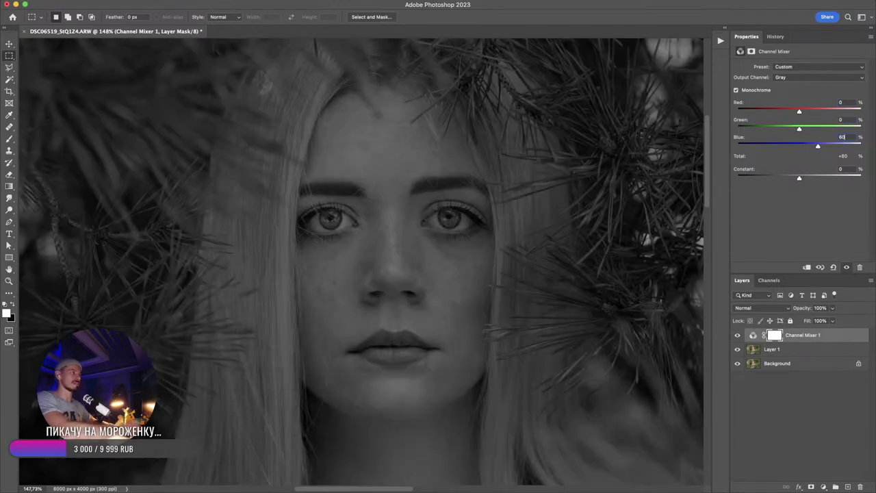
- Set the Channel Mixer's red and green to 20% each and blend its layer in Luminosity mode
double_click(848, 102)
type("20")
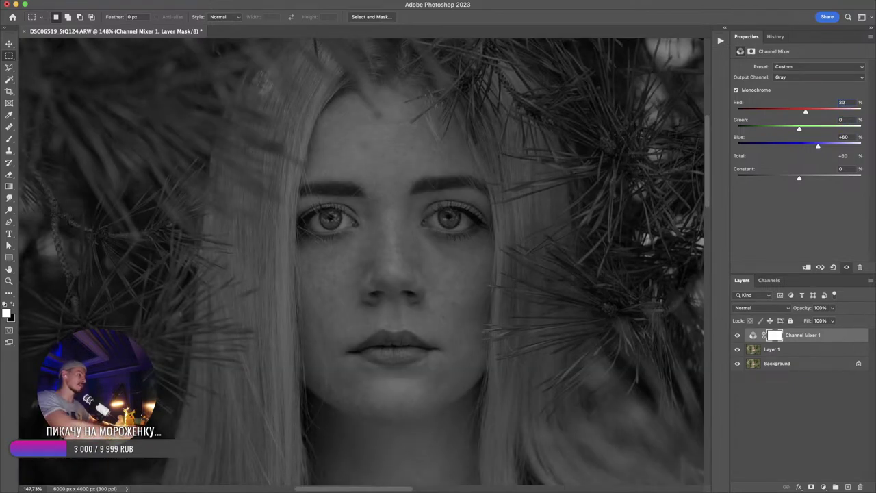
key("Tab")
type("20")
key("Return")
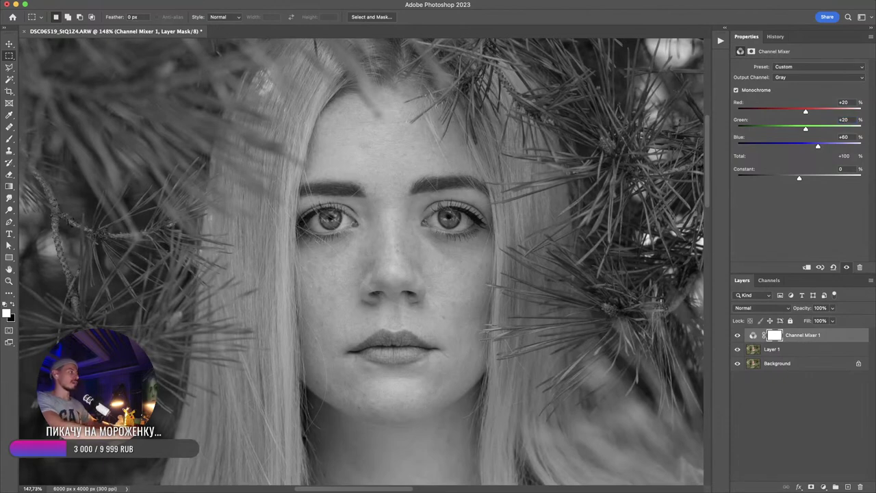
left_click(761, 308)
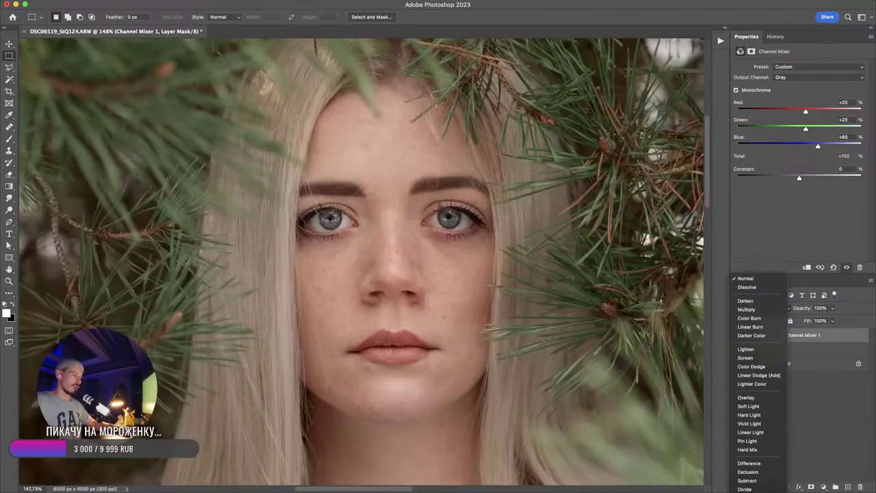
left_click(751, 492)
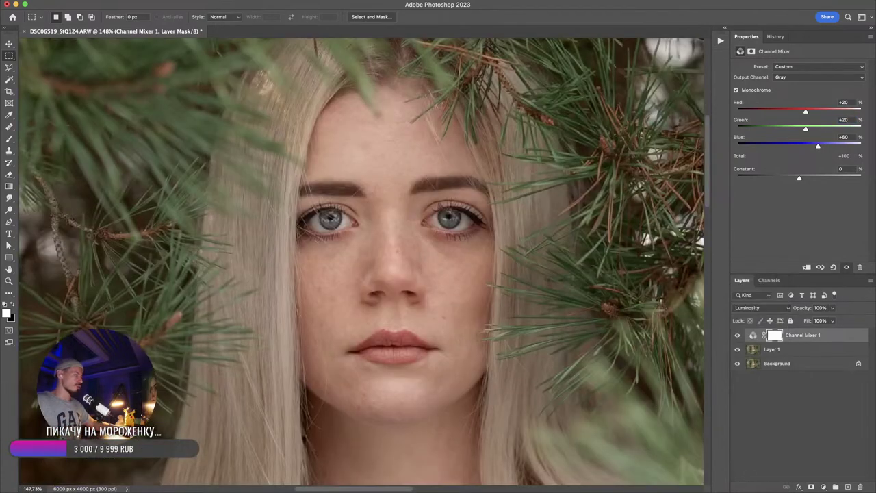
- Add a Curves adjustment layer above the Channel Mixer layer
left_click(824, 487)
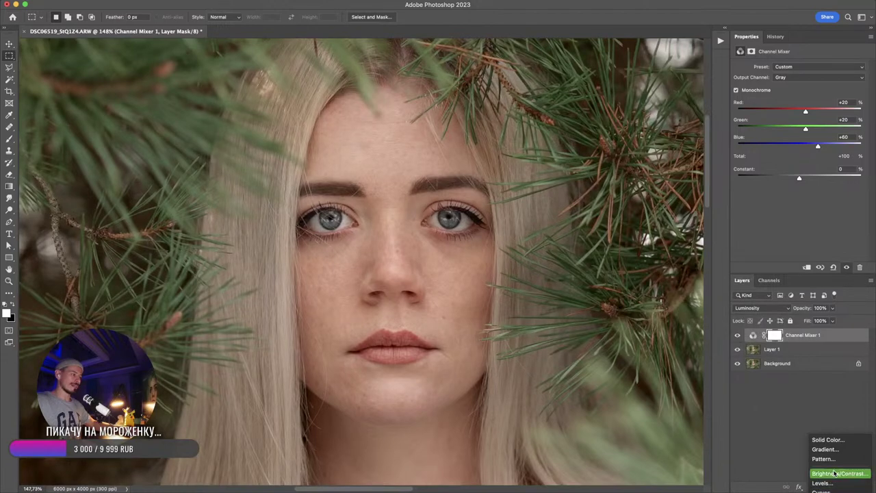
left_click(823, 491)
- Compare the skin tones with and without the Channel Mixer layer by switching its visibility several times
left_click(737, 350)
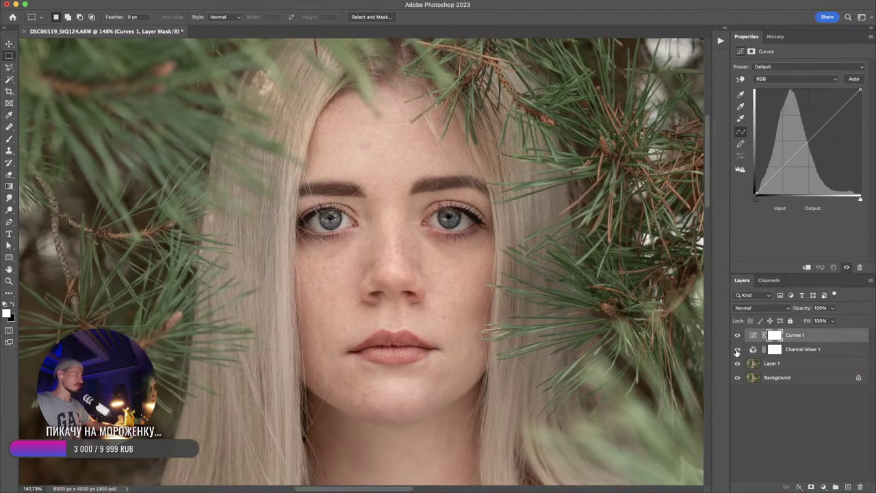
left_click(737, 350)
left_click(737, 350)
left_click(737, 351)
left_click(737, 350)
left_click(737, 350)
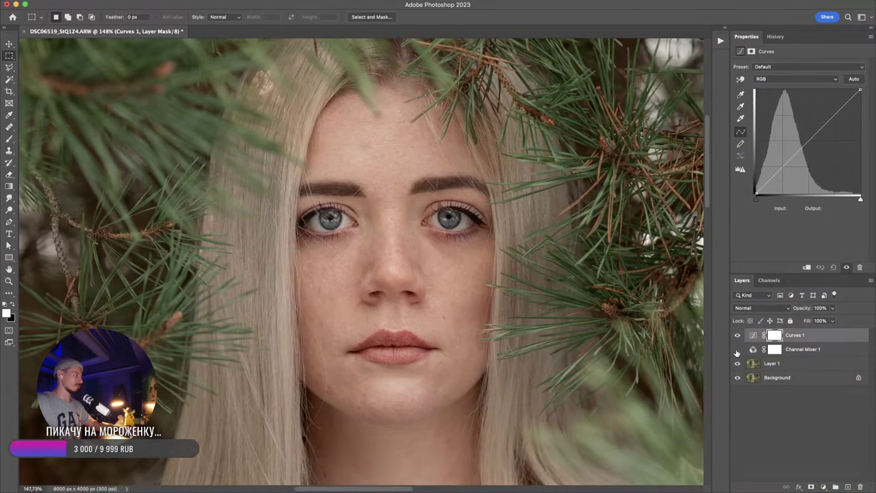
left_click(737, 351)
left_click(737, 350)
left_click(737, 350)
left_click(737, 350)
- Sample curve points from the forehead and beside the nose, raising the brighter point and lowering the darker one from input 145 to output 138
left_click_drag(774, 177, 774, 333)
left_click(740, 78)
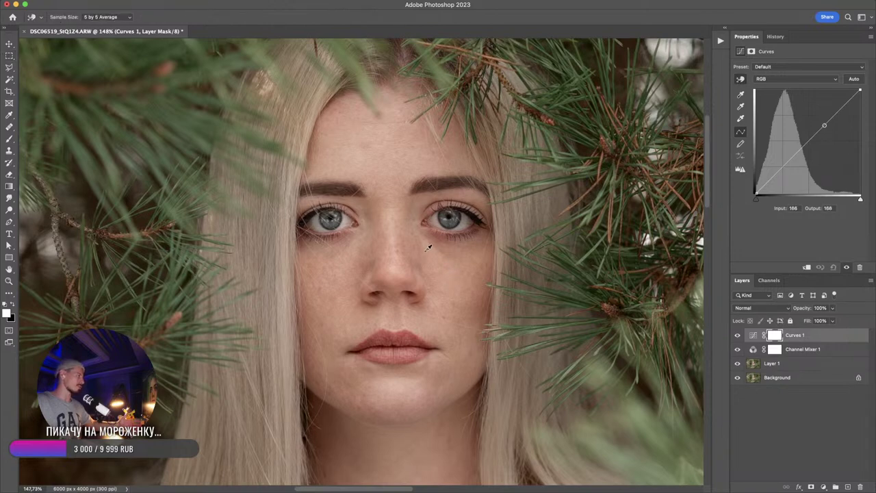
left_click(386, 136)
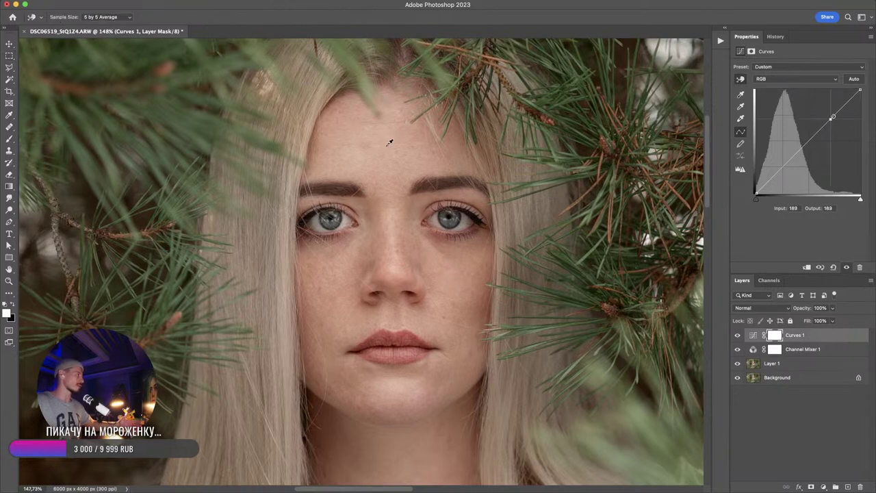
left_click(365, 260)
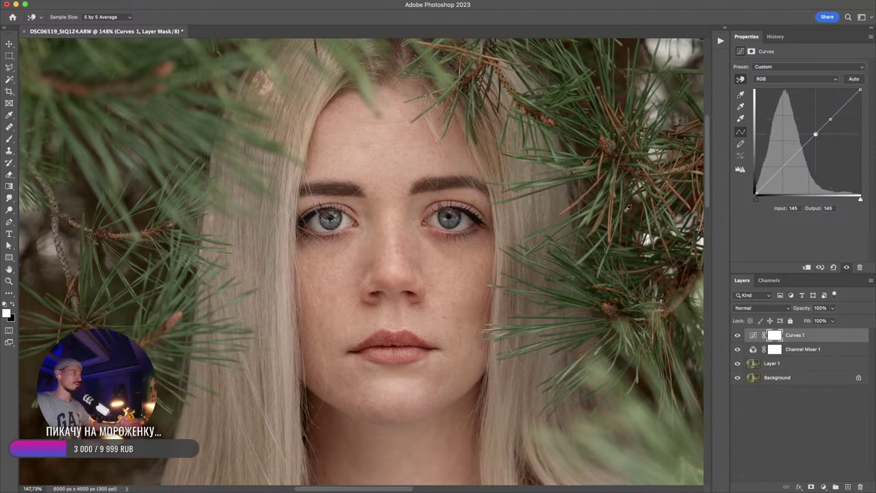
mouse_move(826, 115)
left_mouse_down()
mouse_move(812, 116)
mouse_move(834, 109)
mouse_move(815, 138)
left_mouse_up()
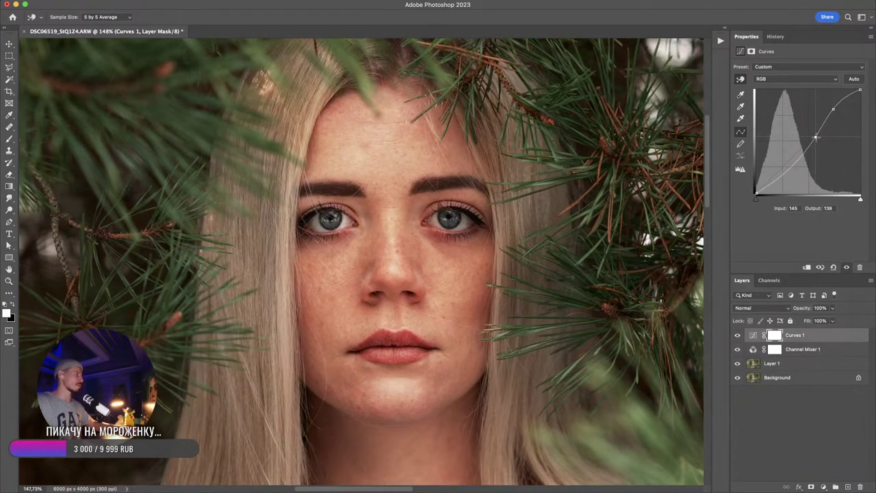
- Blend the Curves 1 layer in Luminosity mode and compare the face with and without it
left_click(745, 309)
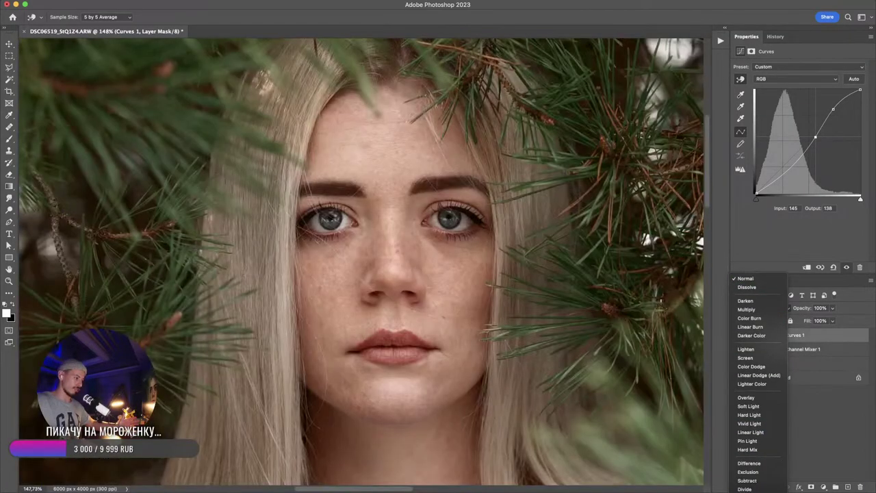
left_click(758, 492)
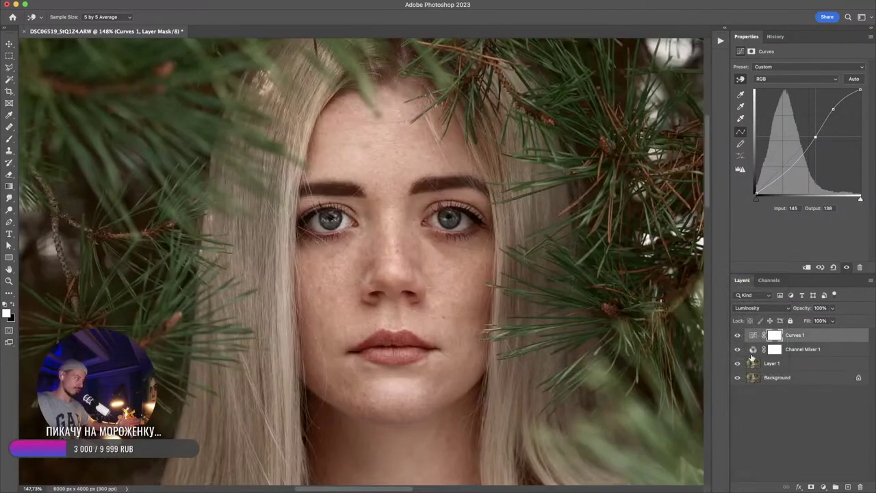
left_click(738, 335)
left_click(738, 335)
left_click(737, 335)
left_click(738, 335)
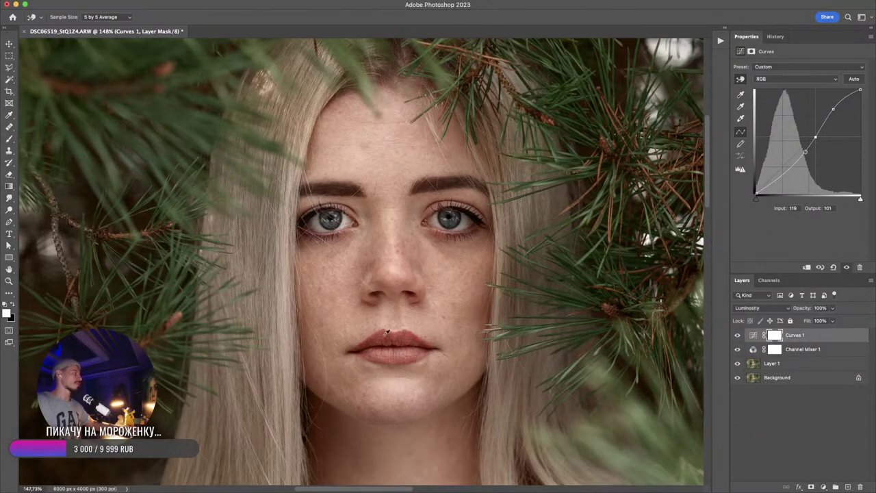
- Compare the wider portrait with and without the Curves 1 layer by switching its visibility several times
scroll(387, 332, "down", 5, "alt")
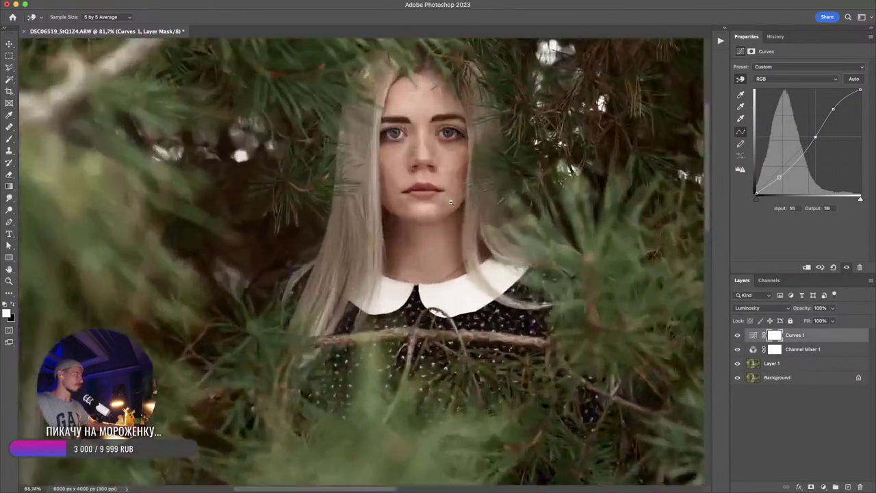
scroll(450, 202, "down", 2, "alt")
left_click(735, 336)
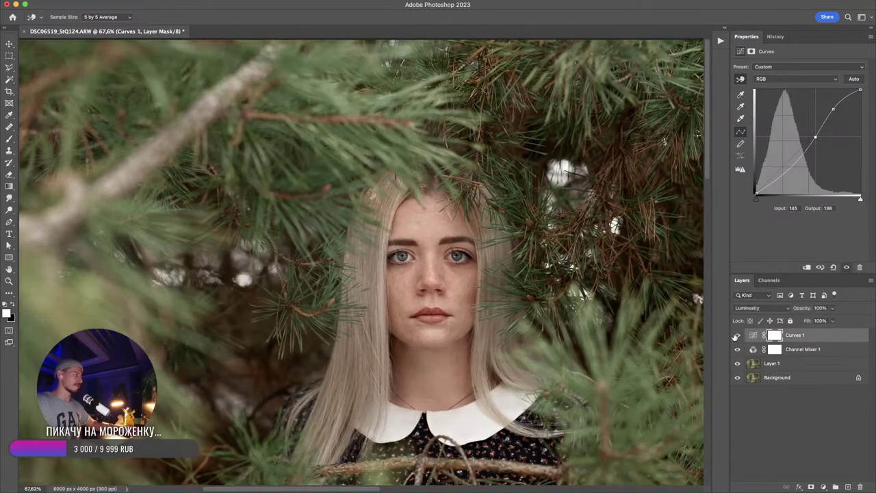
left_click(736, 336)
left_click(735, 336)
left_click(736, 336)
left_click(736, 335)
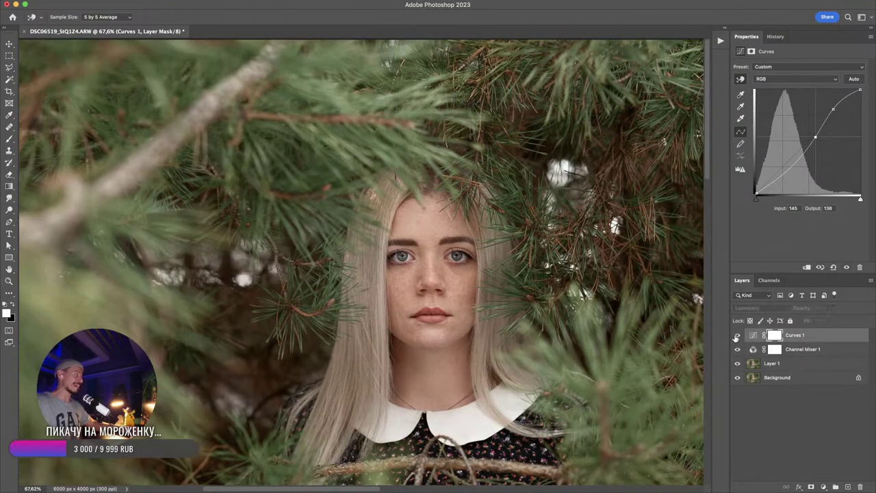
left_click(736, 335)
left_click(736, 335)
left_click(735, 336)
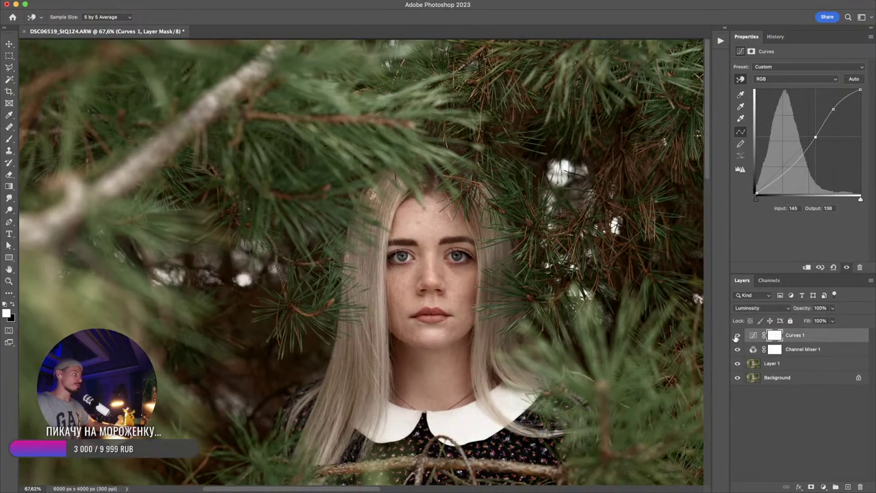
- Add a shadow point to the Curves 1 curve at input 88, output 69, and compare the layer's effect
left_click(792, 164)
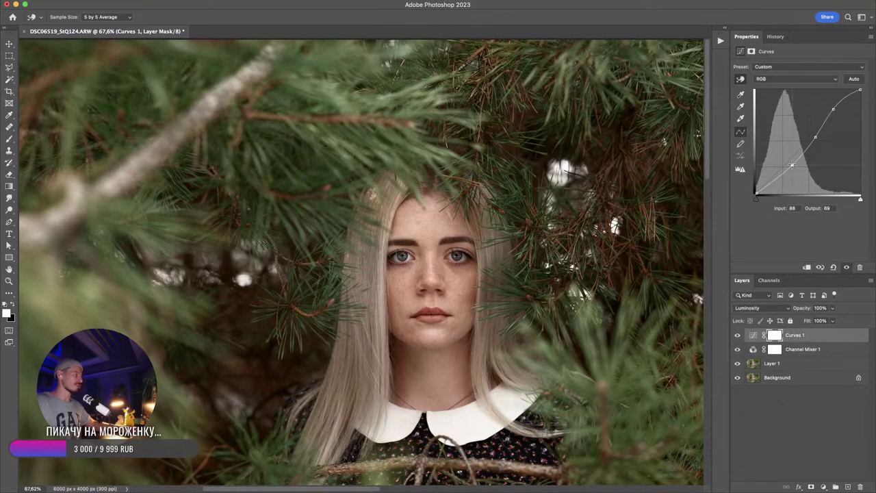
left_click(736, 336)
left_click(736, 335)
scroll(475, 264, "down", 3)
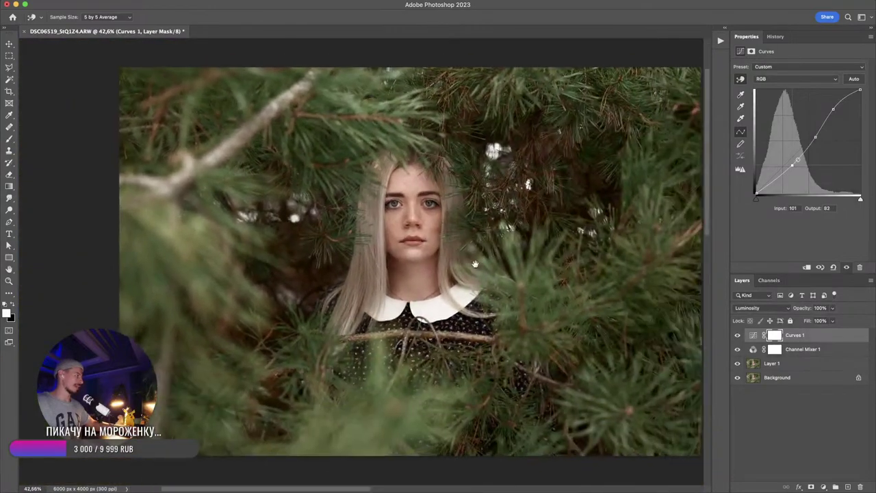
scroll(477, 264, "down", 2)
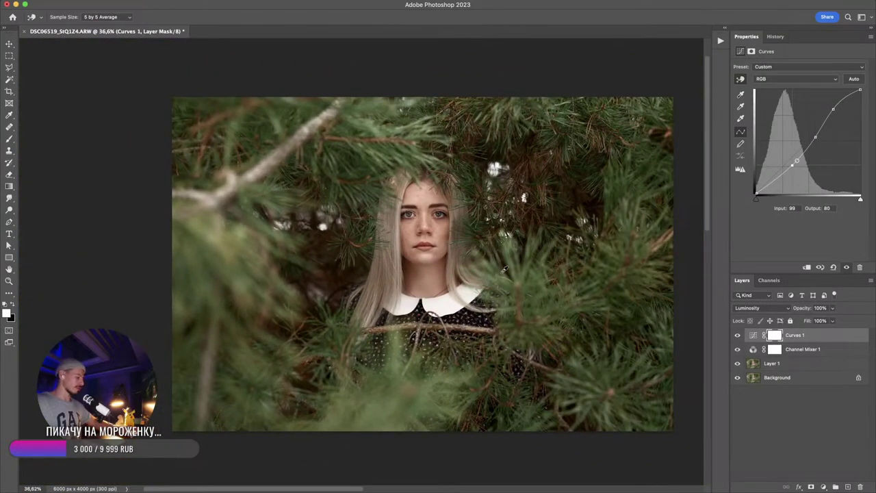
- Compare the photo with and without Curves 1, deselect all layers and inspect the face and overall image
key("l")
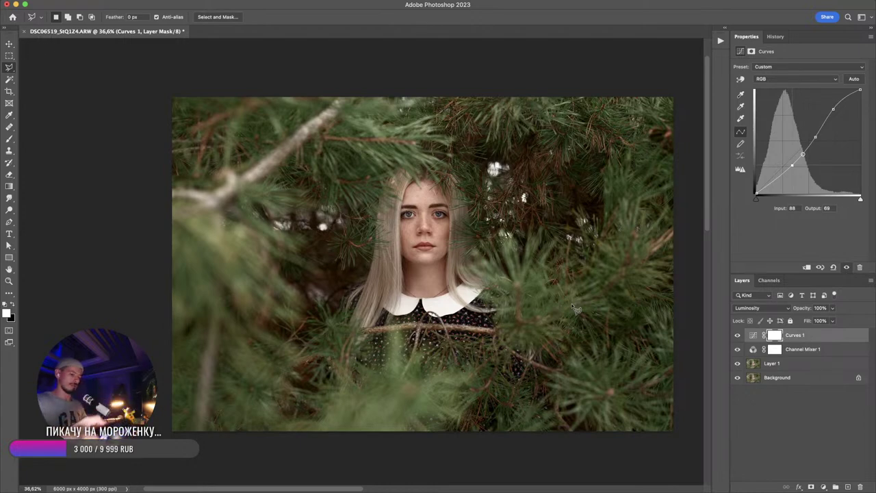
left_click(737, 336)
left_click(737, 336)
left_click(776, 412)
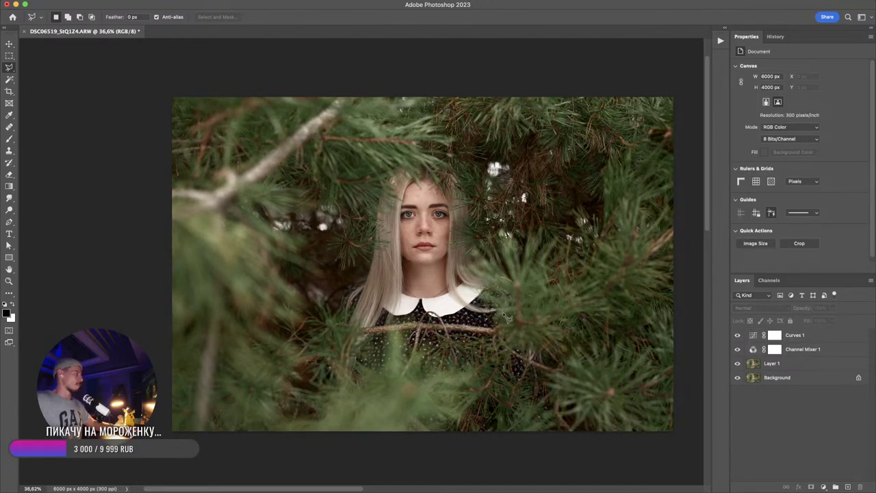
left_click_drag(431, 241, 477, 285)
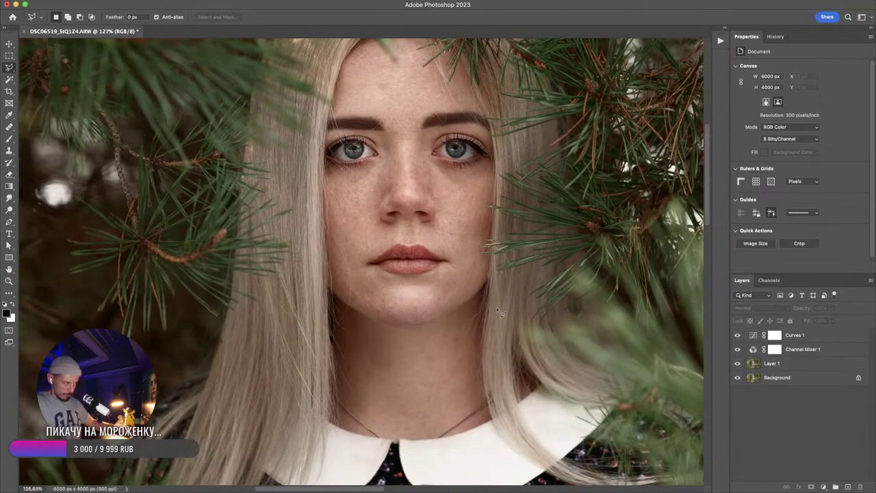
scroll(429, 290, "down", 3)
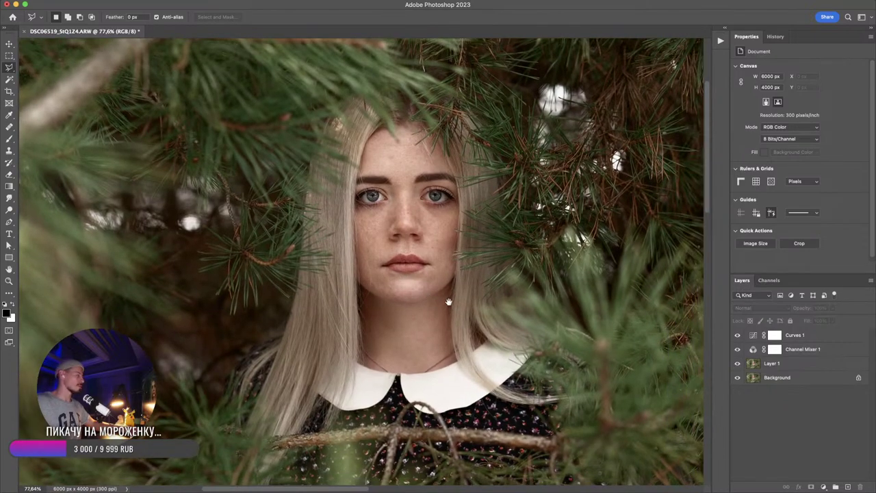
scroll(450, 303, "down", 3)
left_click(448, 283)
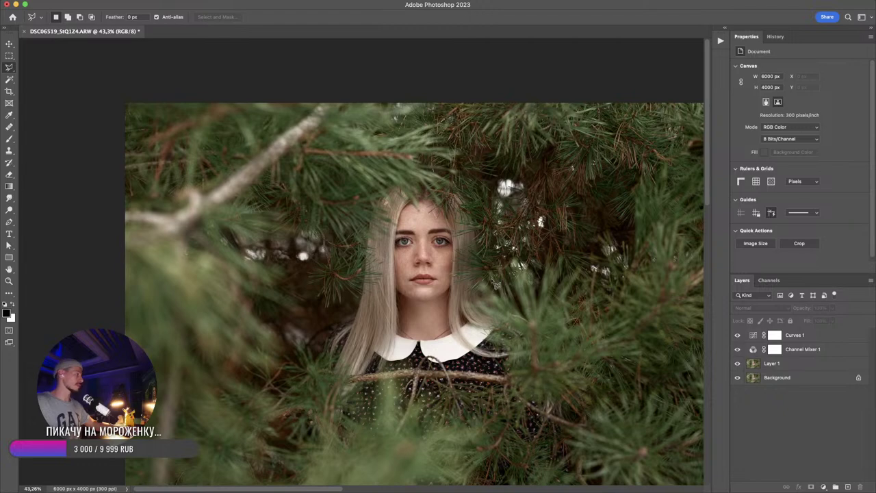
scroll(506, 281, "down", 2)
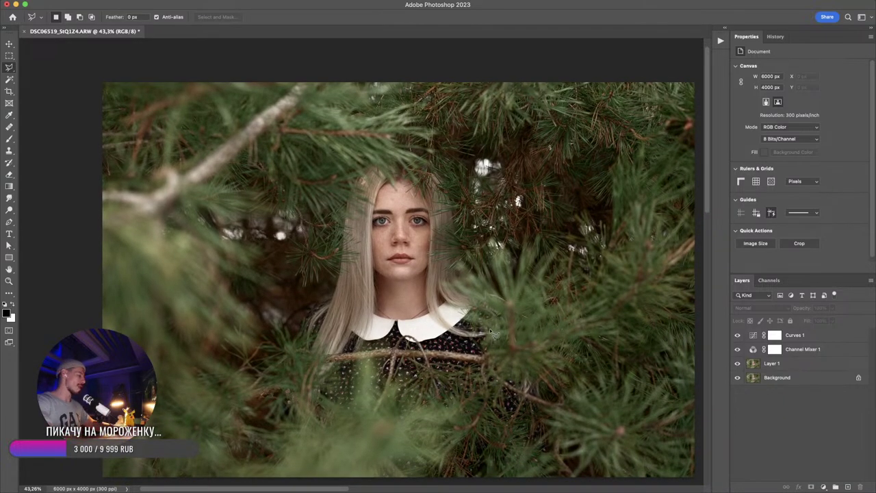
- Outline the woman's hair, face and white collar with a freehand Lasso selection, refining the edge near the top of the hair
left_click(9, 68)
left_click(48, 66)
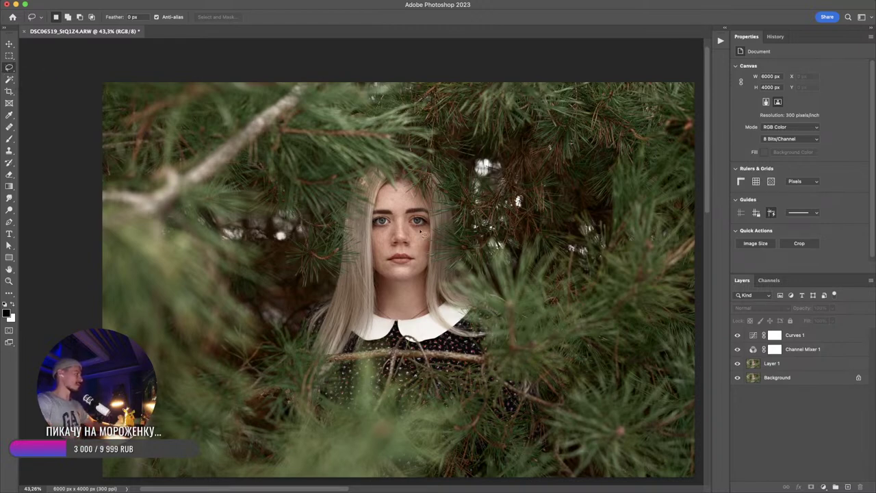
mouse_move(352, 214)
left_mouse_down()
mouse_move(345, 257)
mouse_move(310, 337)
mouse_move(486, 318)
mouse_move(454, 288)
mouse_move(433, 191)
mouse_move(395, 159)
mouse_move(449, 186)
mouse_move(479, 316)
left_mouse_up()
mouse_move(420, 216)
left_mouse_down()
mouse_move(454, 270)
mouse_move(411, 299)
mouse_move(413, 291)
left_mouse_up()
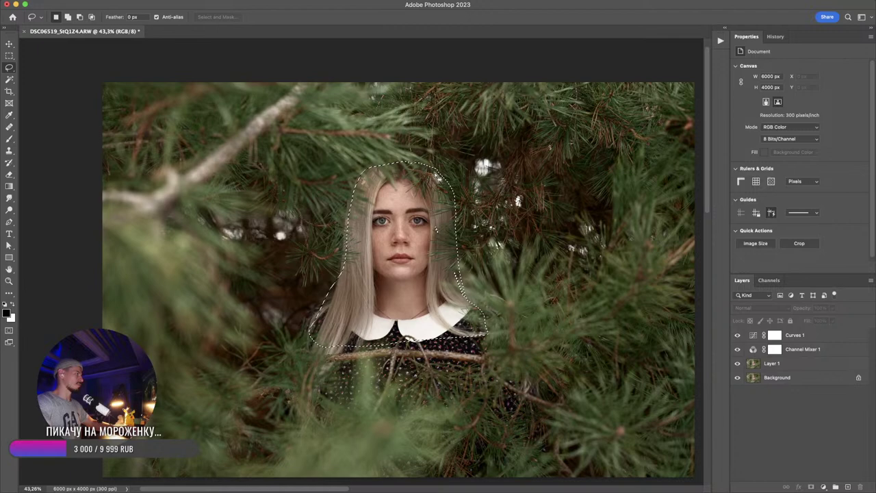
mouse_move(429, 161)
left_mouse_down()
mouse_move(451, 216)
mouse_move(462, 294)
mouse_move(482, 172)
mouse_move(441, 159)
left_mouse_up()
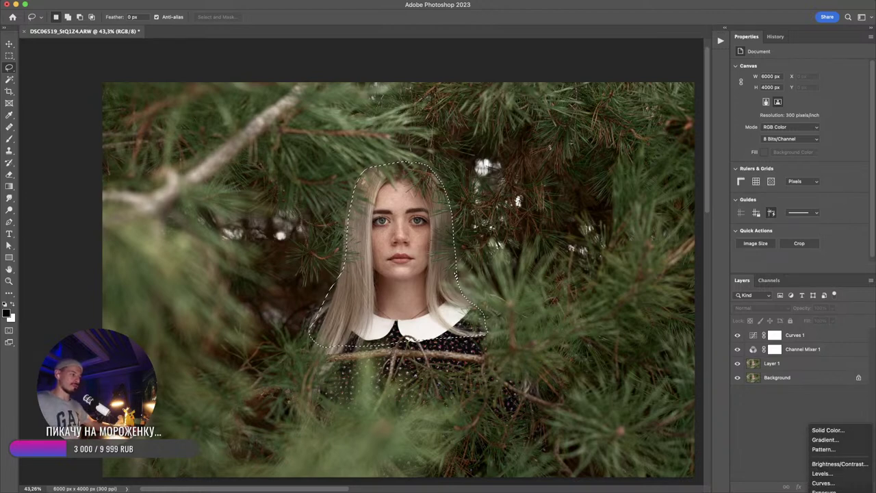
- Add a Curves adjustment layer masked to the selection, raising the highlights and placing a shadow point at input 98, output 100
left_click(823, 486)
left_click(830, 438)
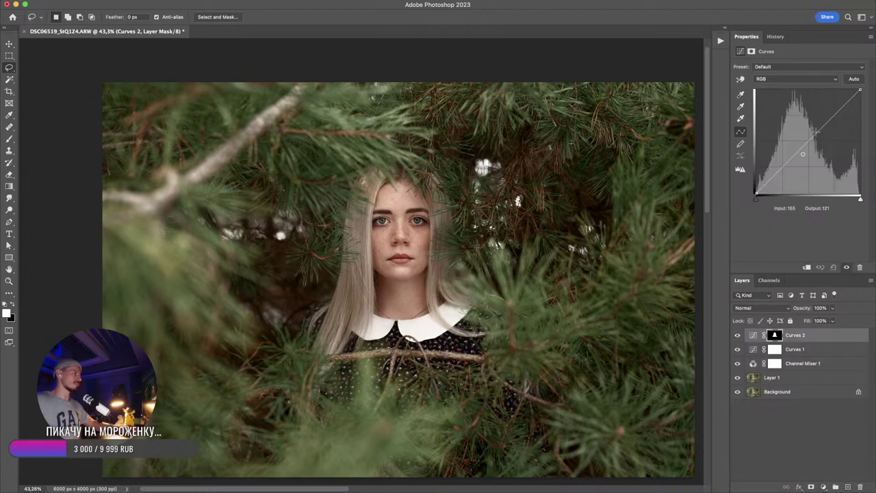
mouse_move(825, 122)
left_mouse_down()
mouse_move(829, 101)
mouse_move(834, 109)
left_mouse_up()
left_click(795, 152)
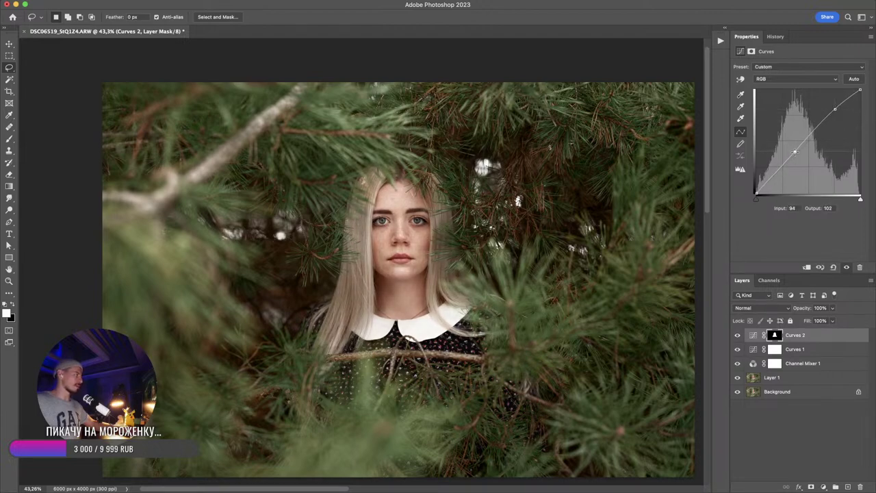
left_click_drag(795, 152, 796, 153)
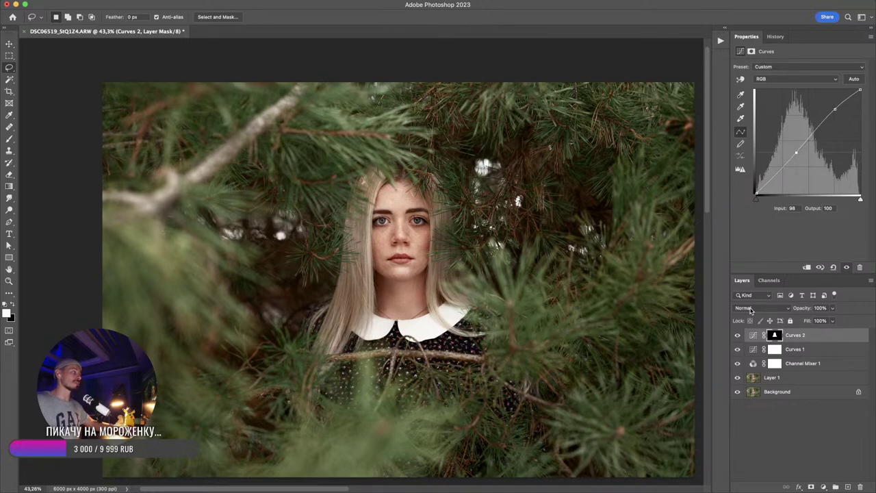
- Compare the woman with and without Curves 2, then move its highlight point to input 199, output 209
left_click(738, 336)
left_click(738, 336)
left_click(737, 336)
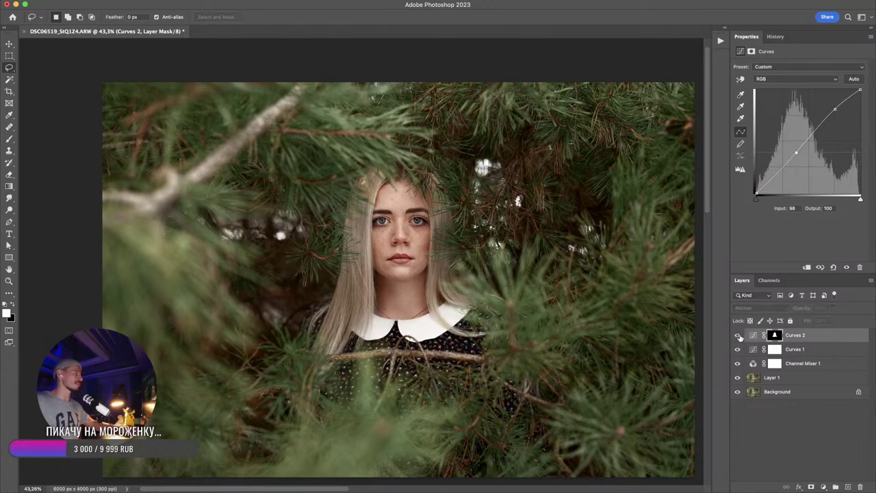
left_click(738, 336)
left_click(837, 107)
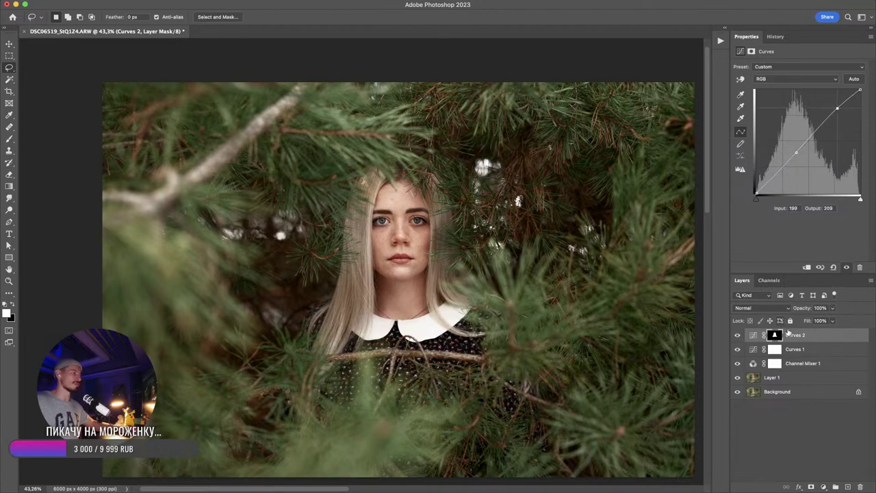
- Feather the Curves 2 layer mask to 348.4 px while viewing it alone, and return to the full image
left_click(774, 335, "alt")
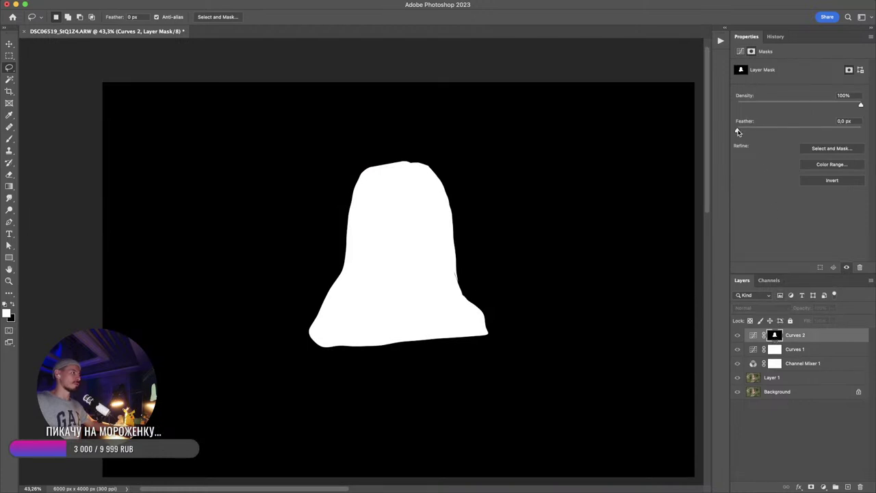
left_click_drag(744, 132, 845, 131)
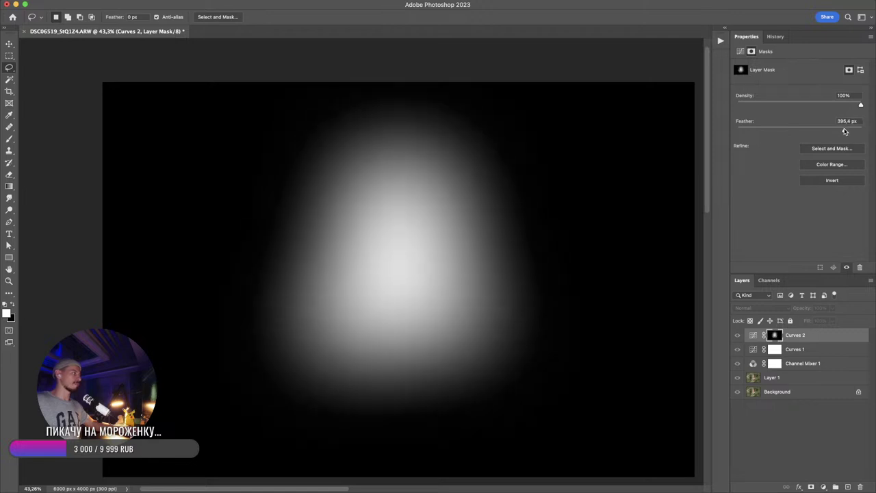
left_click(794, 401)
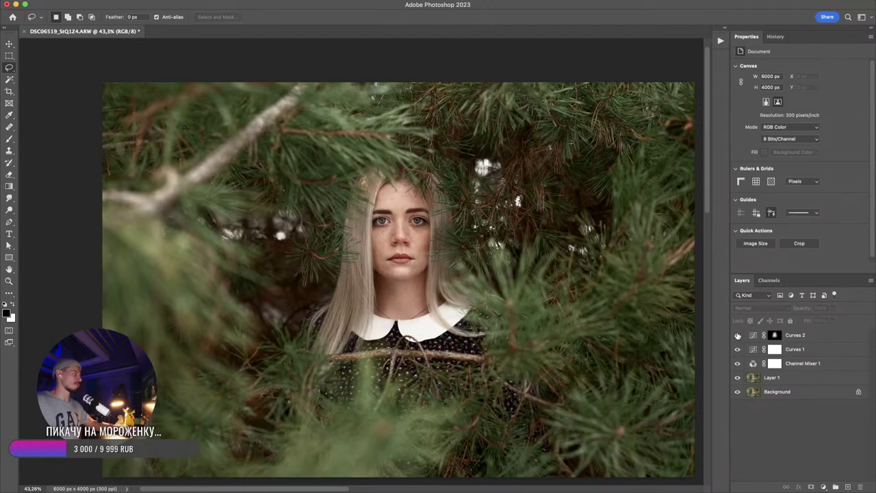
- Inspect the face up close and display the Curves 2 layer mask on its own
scroll(394, 236, "up", 5)
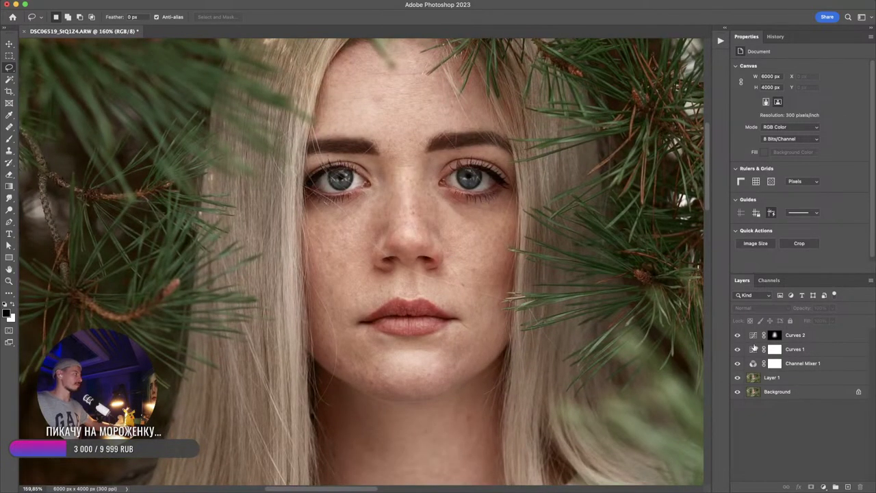
left_click(780, 337, "alt")
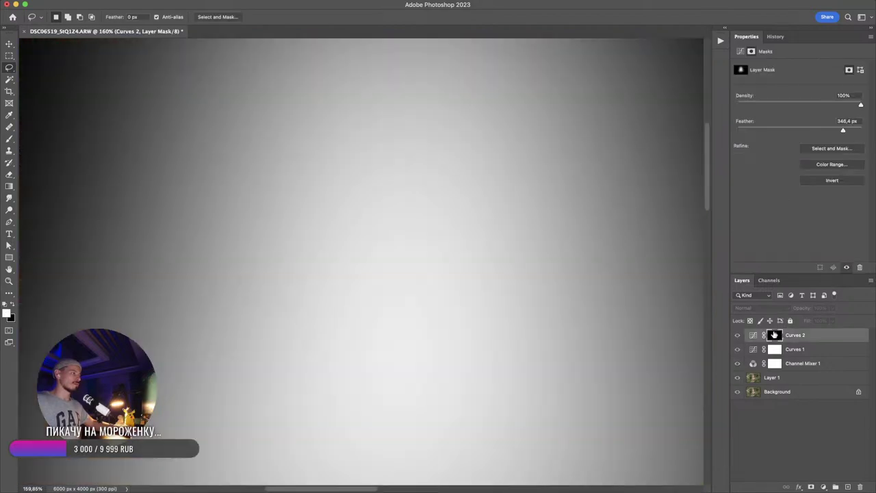
- Leave the mask-only view, duplicate the Curves 2 layer and invert the mask of the copy
left_click(774, 334, "alt")
key("super+minus")
key("super+minus")
key("super+minus")
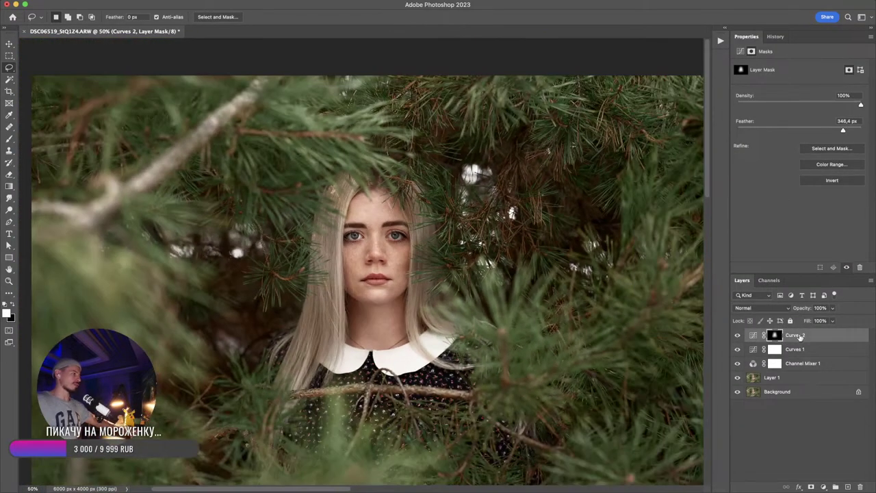
key("super+j")
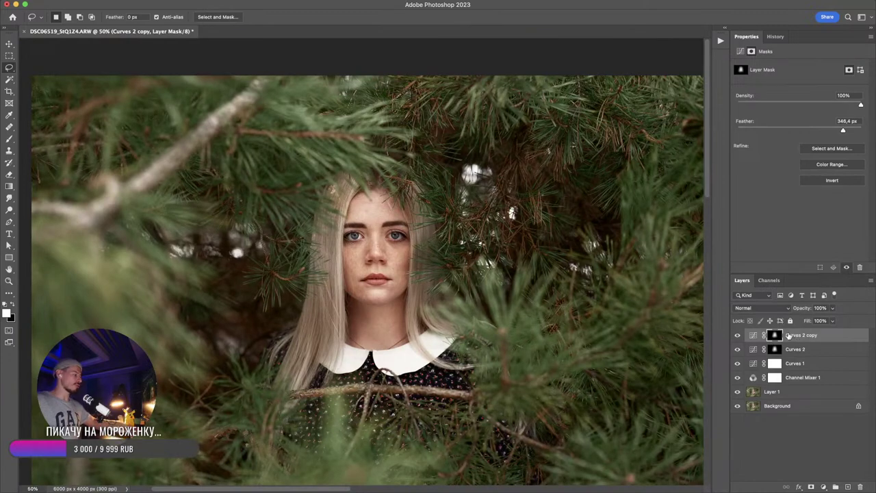
key("super+i")
- Remove both inner points from the Curves 2 copy curve and lower its white point to output 233
left_click(812, 336)
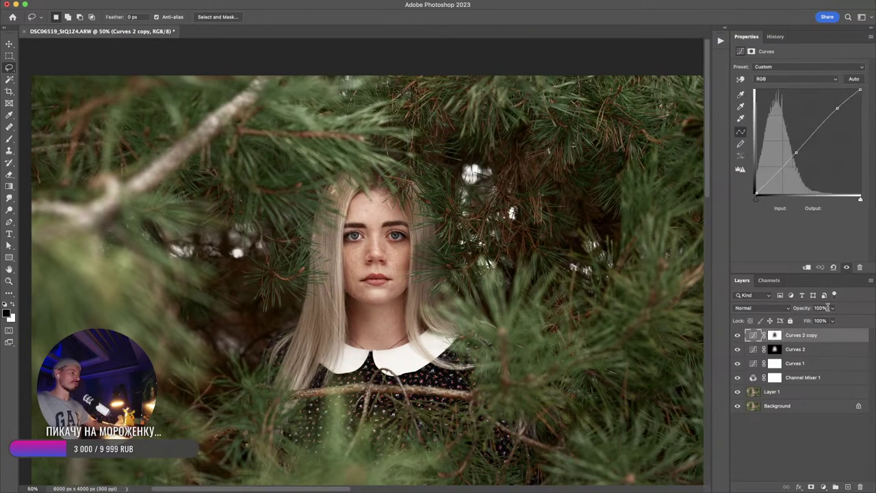
left_click_drag(837, 108, 650, 134)
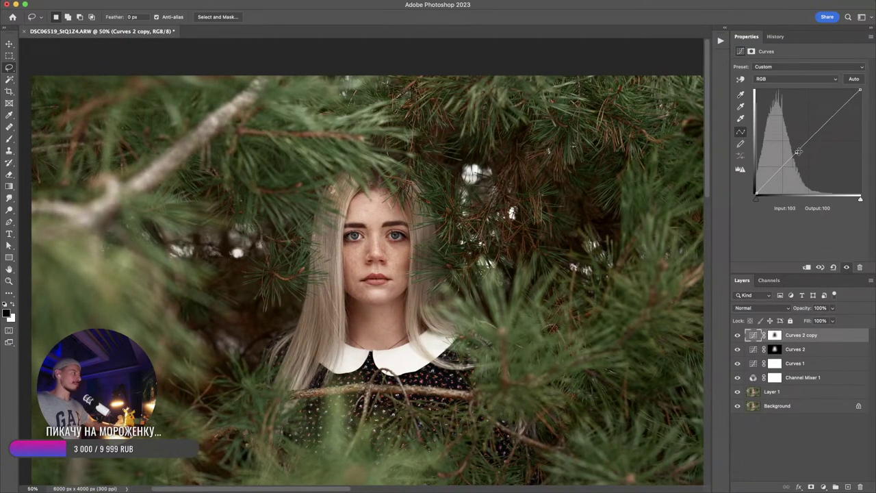
left_click_drag(799, 151, 684, 140)
mouse_move(860, 90)
left_mouse_down()
mouse_move(870, 101)
mouse_move(873, 173)
mouse_move(872, 100)
left_mouse_up()
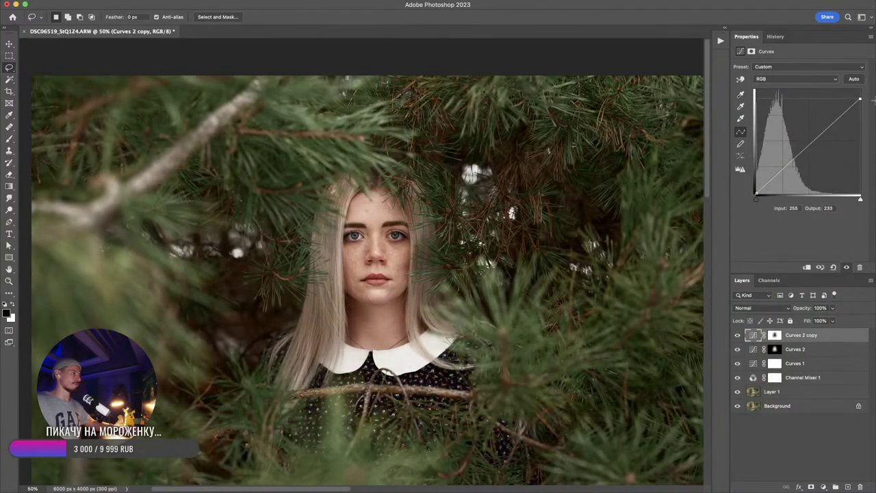
- Compare the photo with and without the Curves 2 and Curves 2 copy adjustments
left_click(737, 336)
left_click(737, 335)
scroll(479, 284, "down", 5)
left_click_drag(467, 277, 473, 247)
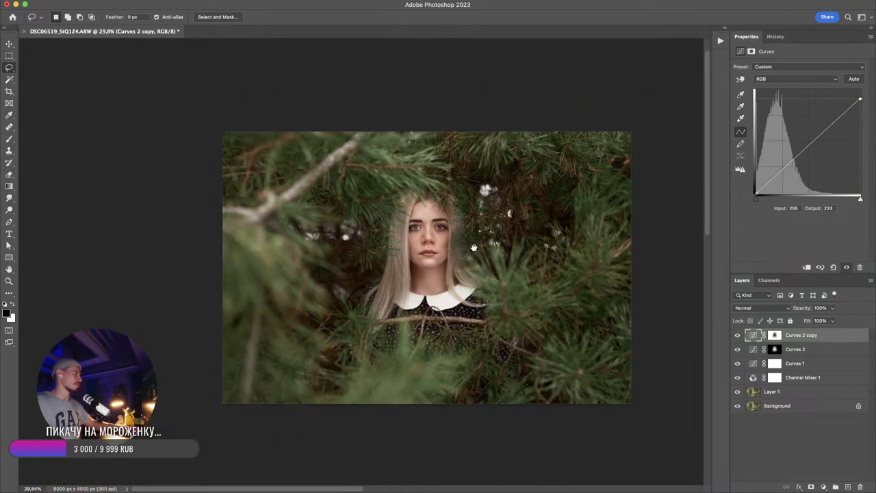
scroll(438, 258, "up", 1)
left_click(737, 334)
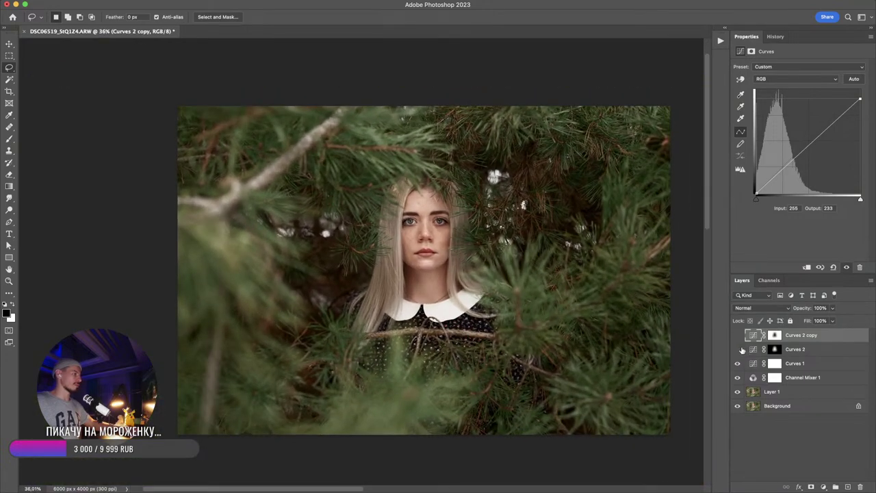
left_click_drag(739, 335, 740, 349)
left_click_drag(739, 335, 739, 349)
left_click(737, 349)
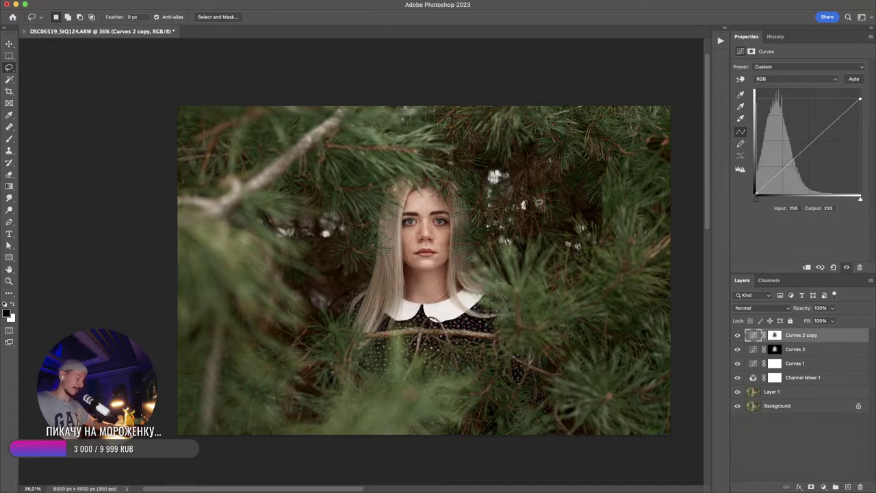
- Raise the midtone point of the Curves 1 curve to input 138, output 142
scroll(463, 256, "up", 2)
left_click_drag(463, 256, 548, 301)
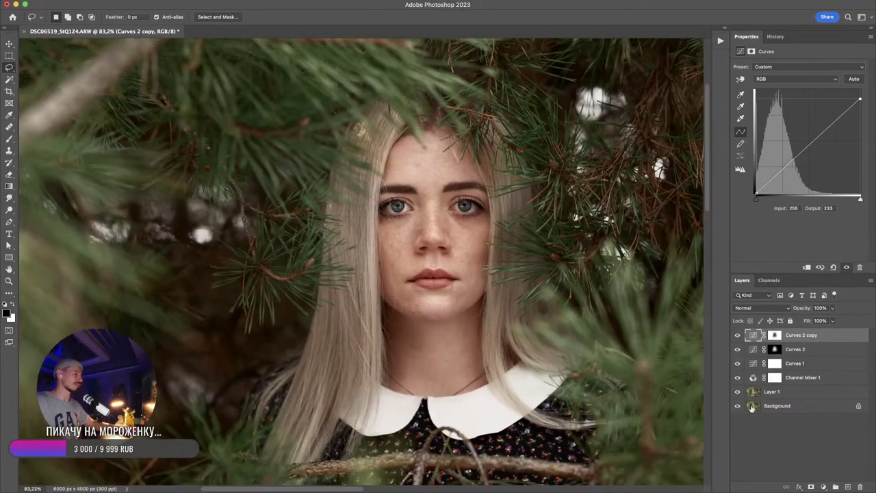
left_click(807, 448)
left_click(794, 369)
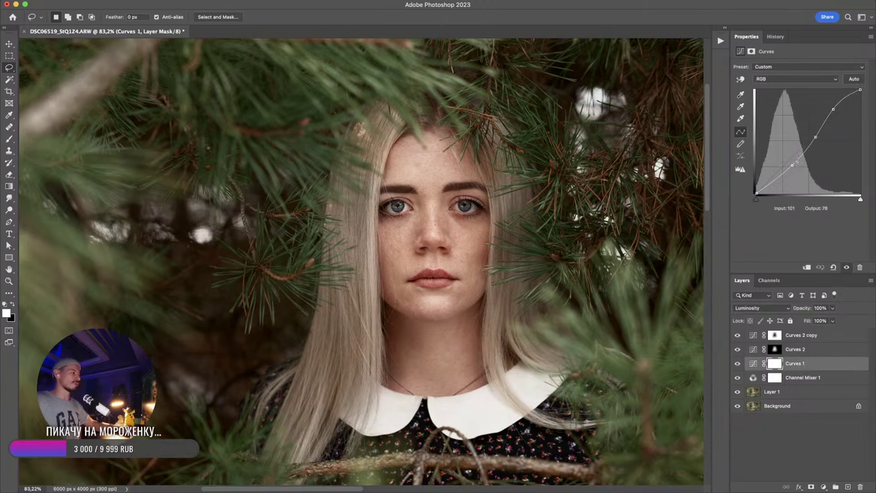
left_click(791, 165)
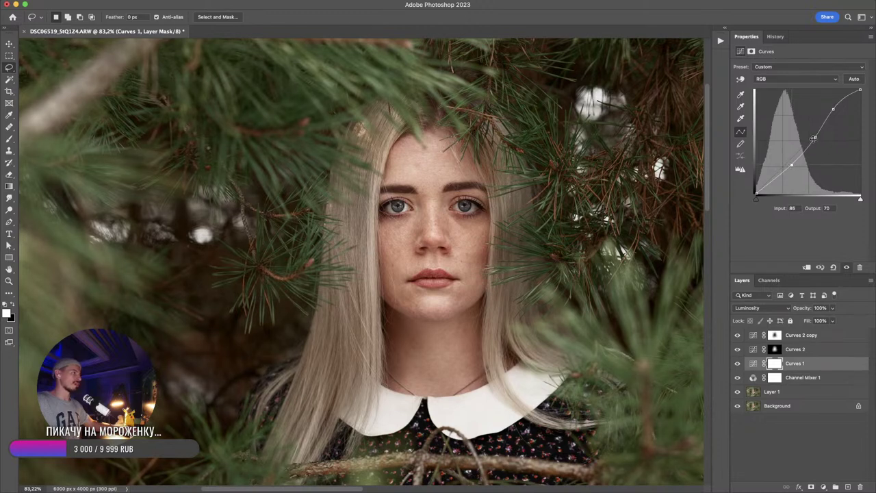
left_click_drag(815, 136, 831, 105)
left_click_drag(813, 135, 812, 134)
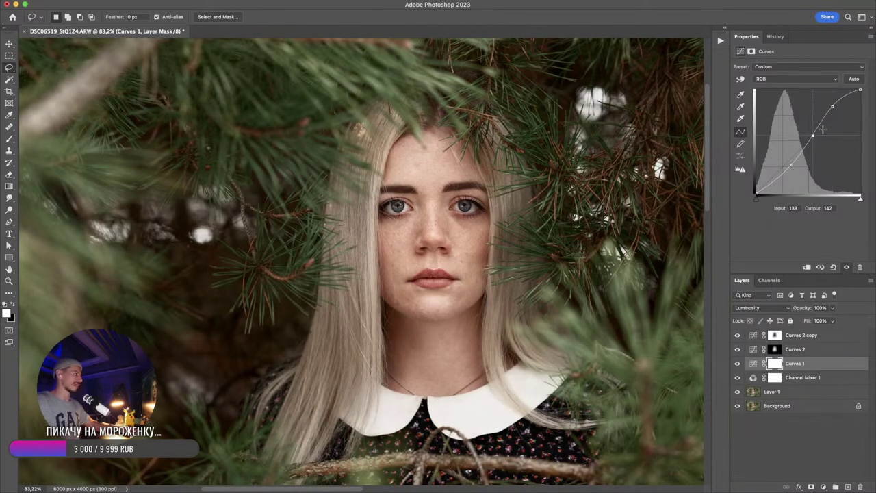
- Fine-tune the Curves 1 curve with the upper point at 184/216 and the midtone point at 141/144, and deselect the layer
left_click_drag(830, 105, 832, 106)
left_click(812, 135)
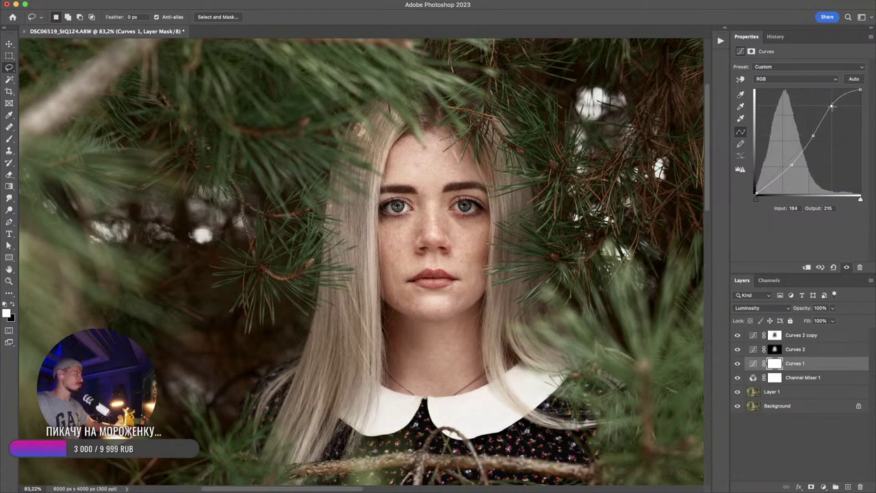
left_click_drag(814, 135, 813, 133)
mouse_move(568, 229)
left_mouse_down()
mouse_move(490, 234)
mouse_move(569, 232)
left_mouse_up()
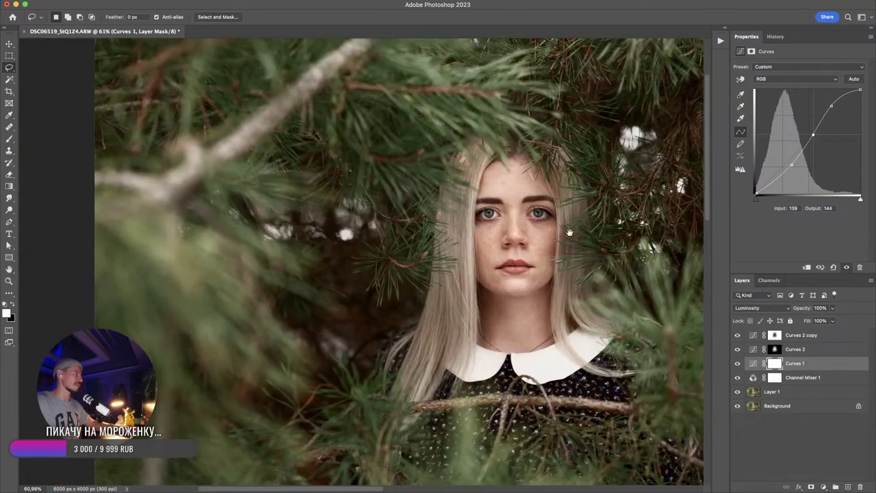
scroll(569, 233, "up", 3)
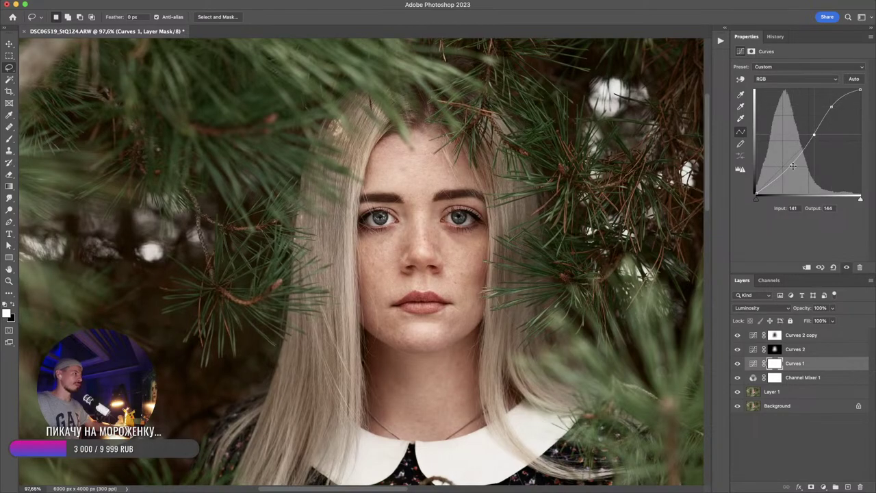
left_click(805, 436)
- Add a grey dodge&burn layer in Overlay mode above the curves layers and choose the Dodge tool
scroll(491, 279, "down", 5)
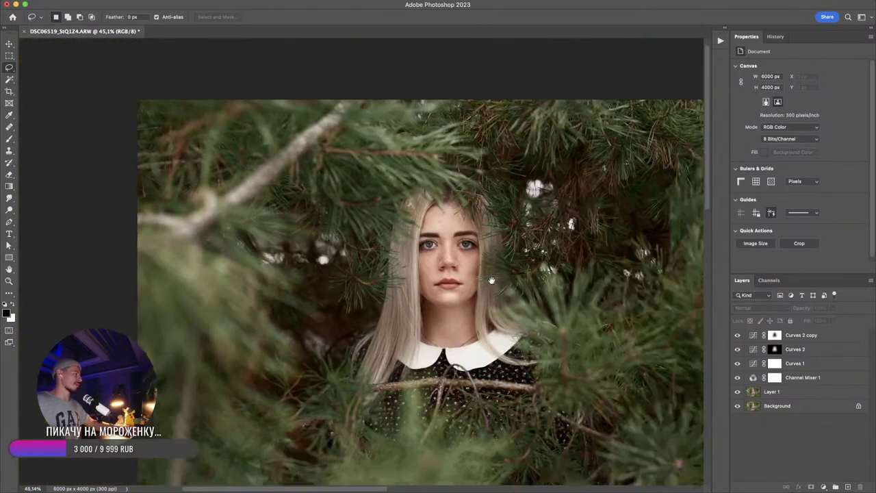
scroll(433, 223, "up", 8)
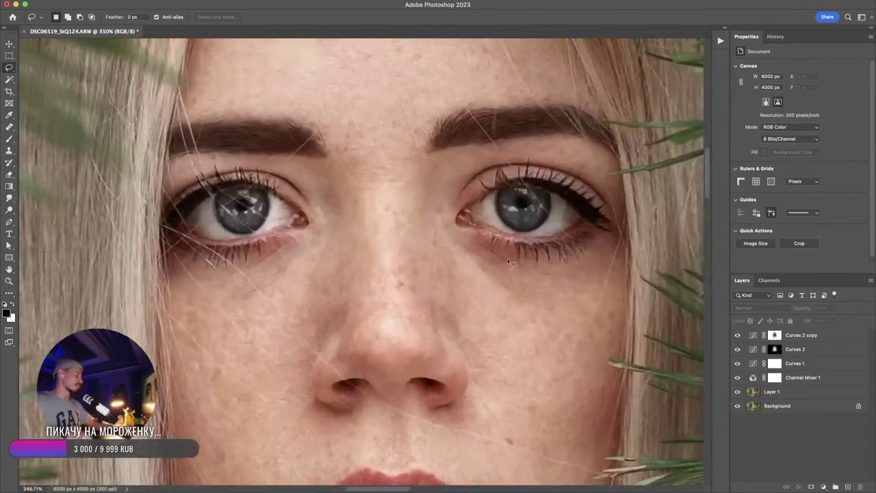
key("F2")
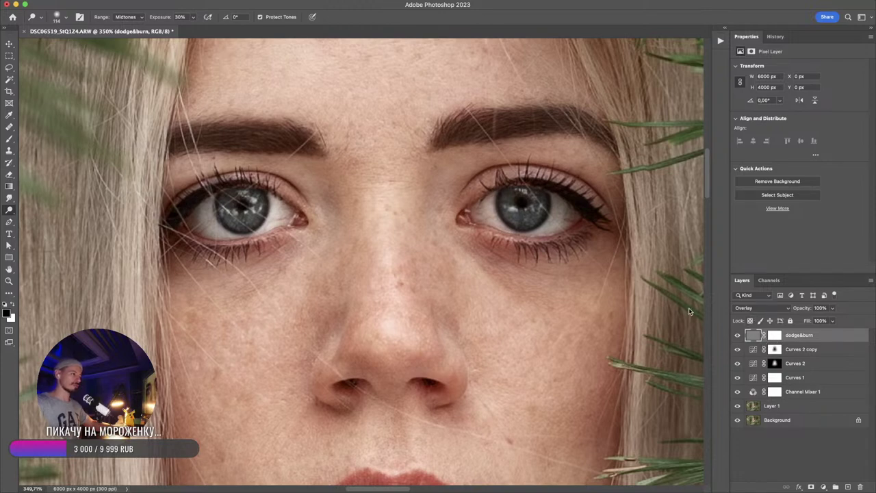
right_click(10, 212)
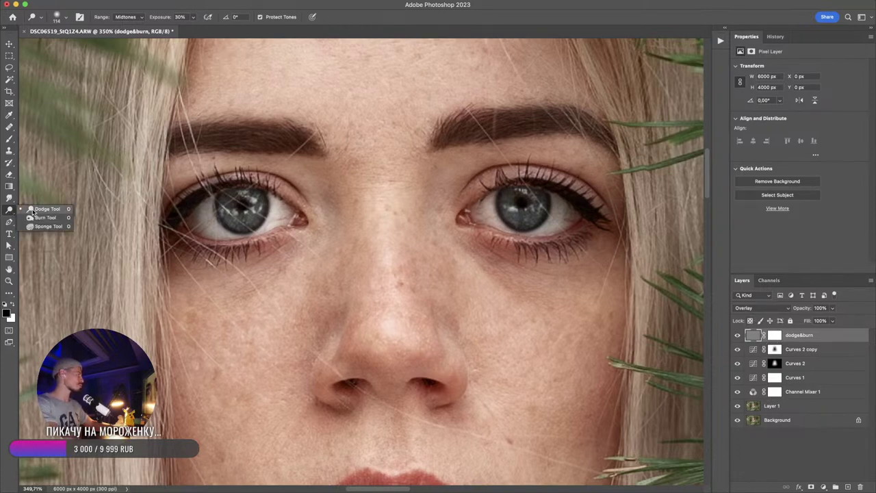
left_click(37, 208)
- Lighten the iris of the eye on the right side of the photo with the Dodge tool at Midtones, 30% exposure
left_click_drag(531, 211, 518, 210)
scroll(520, 207, "up", 5)
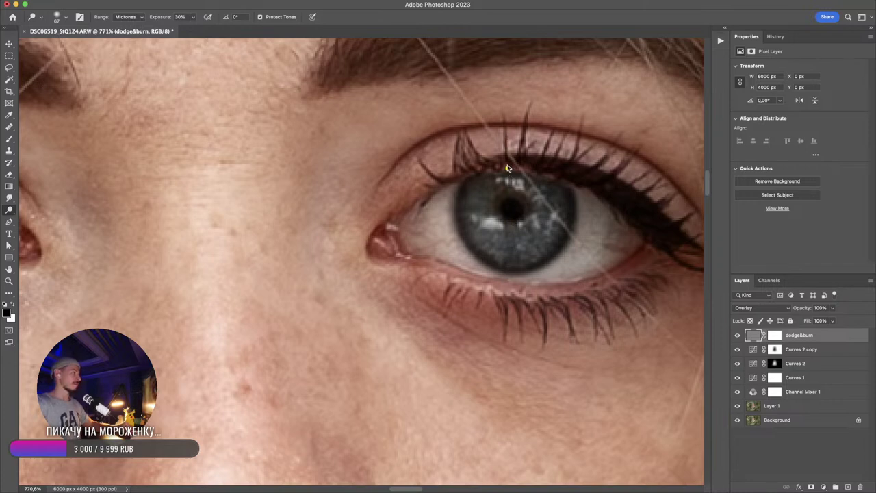
left_click_drag(517, 54, 518, 113)
left_click_drag(493, 184, 535, 189)
left_click_drag(479, 219, 562, 221)
mouse_move(483, 238)
left_mouse_down()
mouse_move(494, 254)
mouse_move(544, 250)
mouse_move(533, 242)
mouse_move(496, 251)
mouse_move(537, 246)
mouse_move(506, 225)
mouse_move(493, 201)
left_mouse_up()
key("Escape")
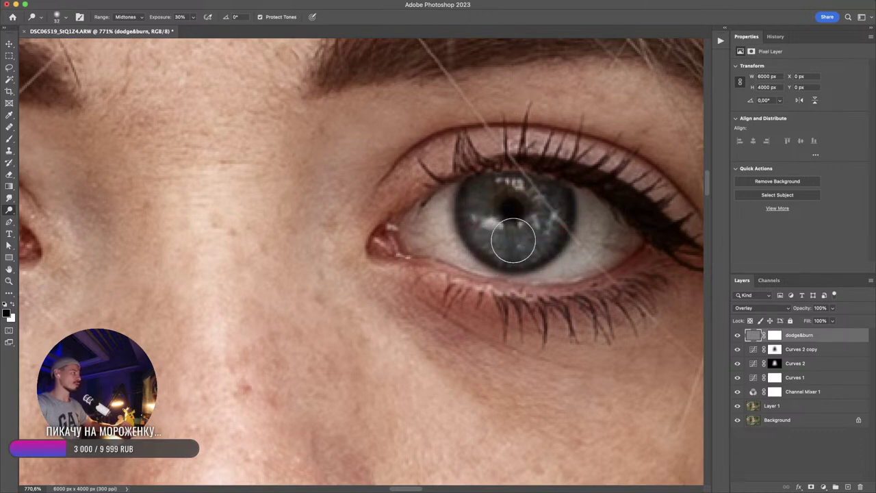
mouse_move(513, 241)
left_mouse_down()
mouse_move(538, 241)
mouse_move(546, 224)
mouse_move(494, 234)
left_mouse_up()
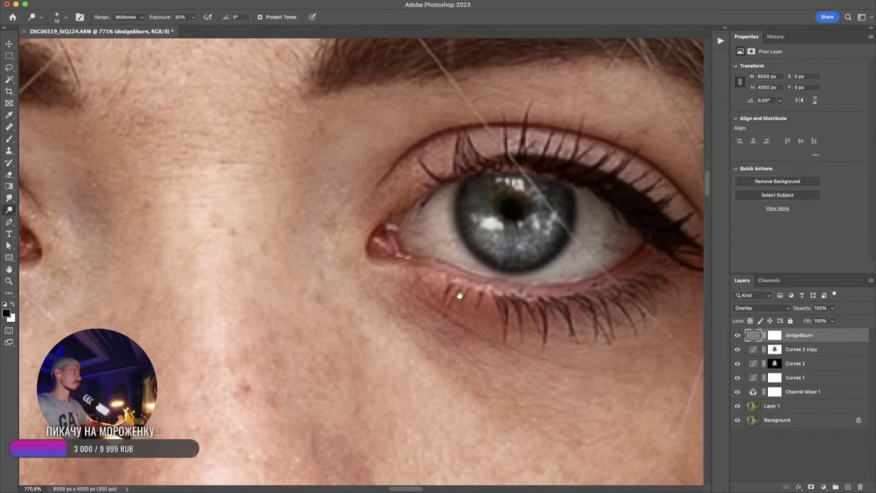
- Lighten the iris of the other eye with the same Dodge settings
scroll(479, 287, "left", 10)
mouse_move(311, 264)
left_mouse_down()
mouse_move(329, 247)
mouse_move(273, 258)
mouse_move(295, 259)
mouse_move(324, 217)
mouse_move(324, 242)
left_mouse_up()
left_click_drag(273, 247, 291, 253)
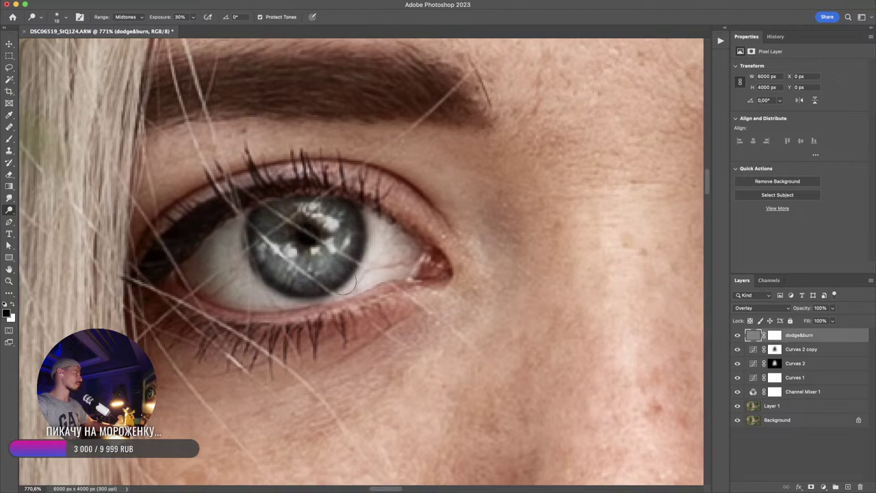
- Add a second dodge&burn layer and dodge the highlights on the lower lip and along the upper lip's edge
scroll(560, 307, "down", 10)
left_click_drag(561, 307, 542, 286)
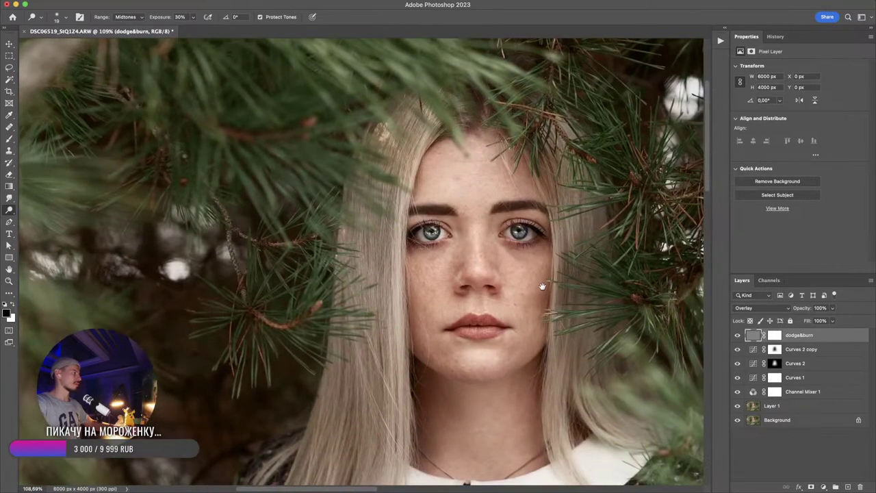
left_click_drag(512, 333, 309, 208)
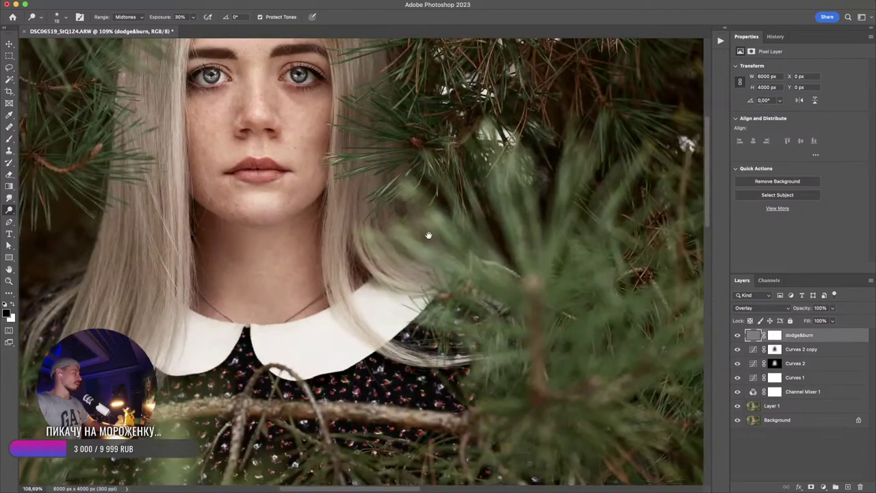
left_click_drag(427, 234, 620, 334)
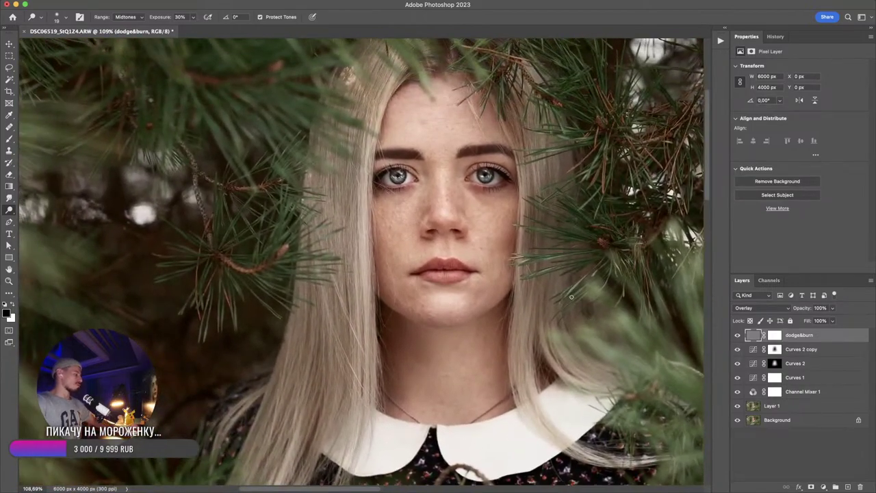
key("super+j")
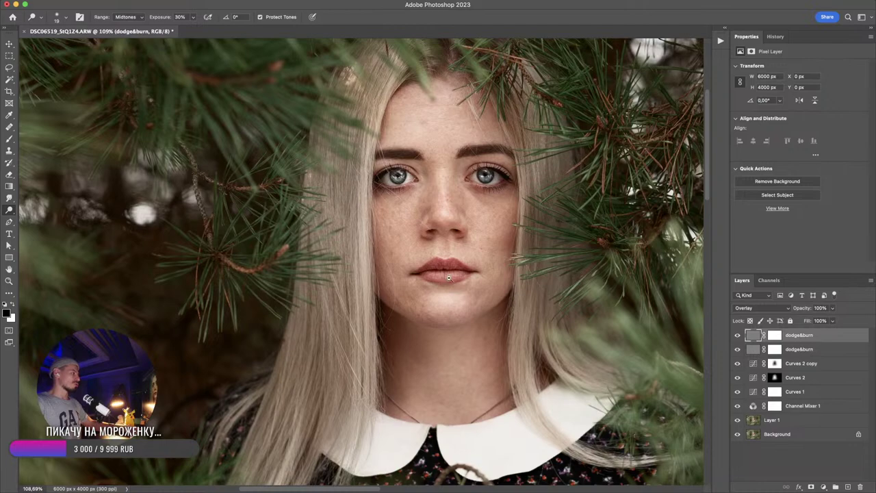
scroll(453, 283, "up", 5)
mouse_move(439, 273)
left_mouse_down()
mouse_move(416, 275)
mouse_move(499, 264)
mouse_move(417, 267)
mouse_move(492, 268)
left_mouse_up()
left_click_drag(438, 219, 427, 219)
mouse_move(428, 219)
left_mouse_down()
mouse_move(453, 222)
mouse_move(445, 205)
left_mouse_up()
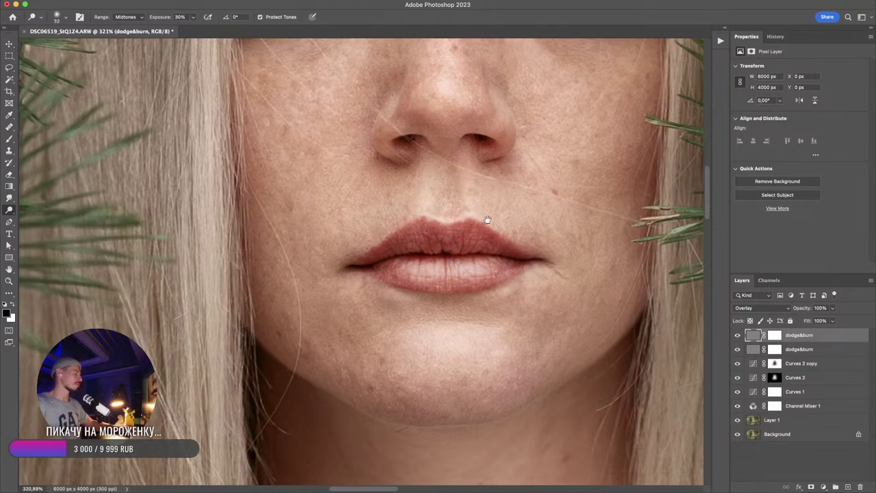
scroll(487, 219, "down", 6)
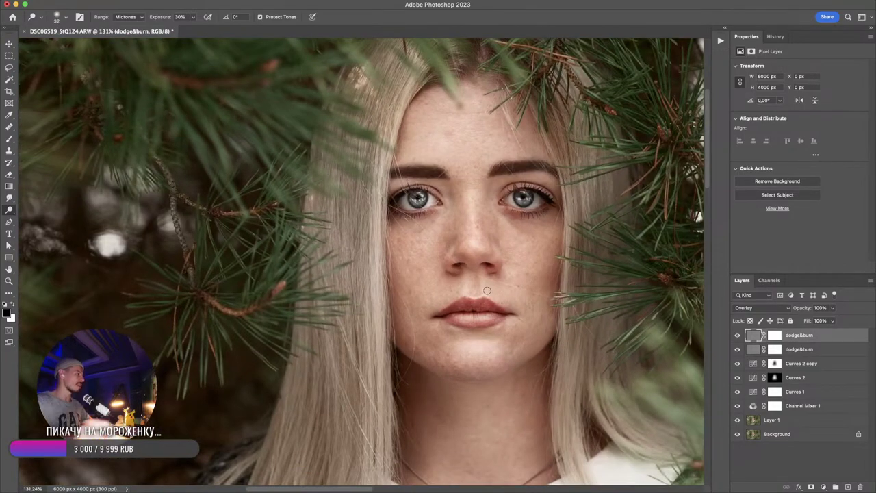
left_click_drag(488, 291, 505, 306)
scroll(502, 207, "down", 2)
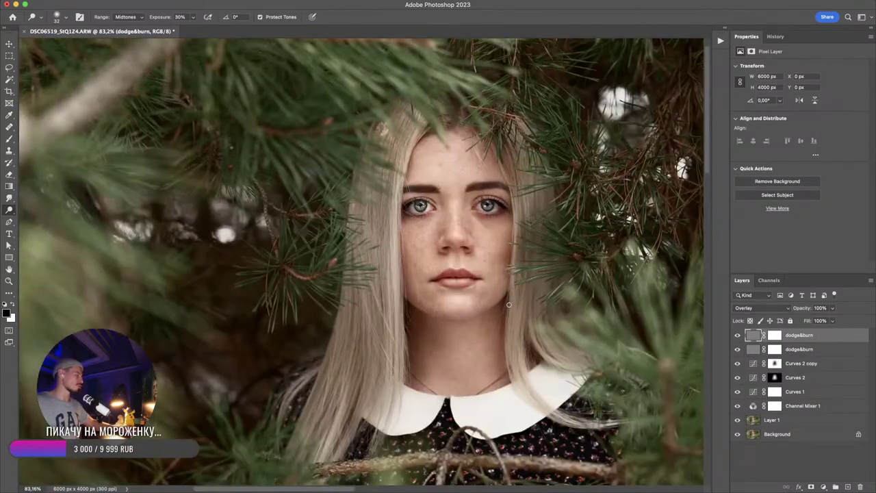
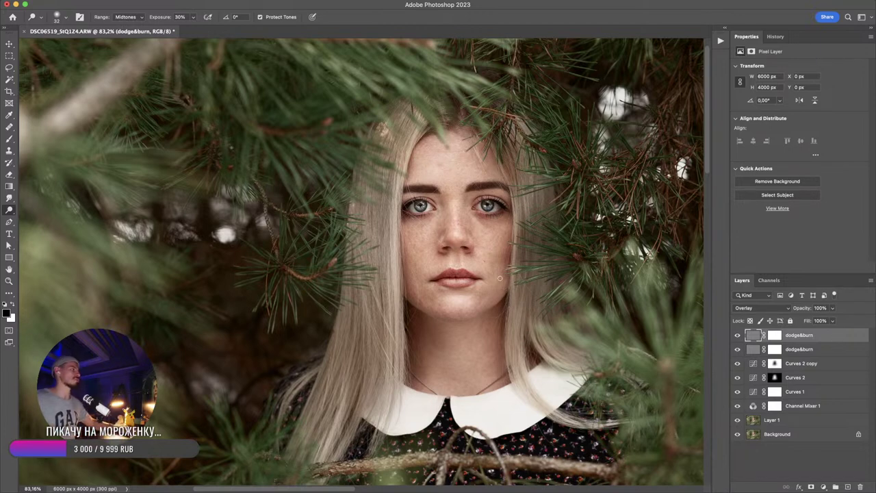
- Run the frequency separation action to build the high and low layers above the dodge&burn layers, up to the Gaussian Blur setting
scroll(483, 270, "down", 5)
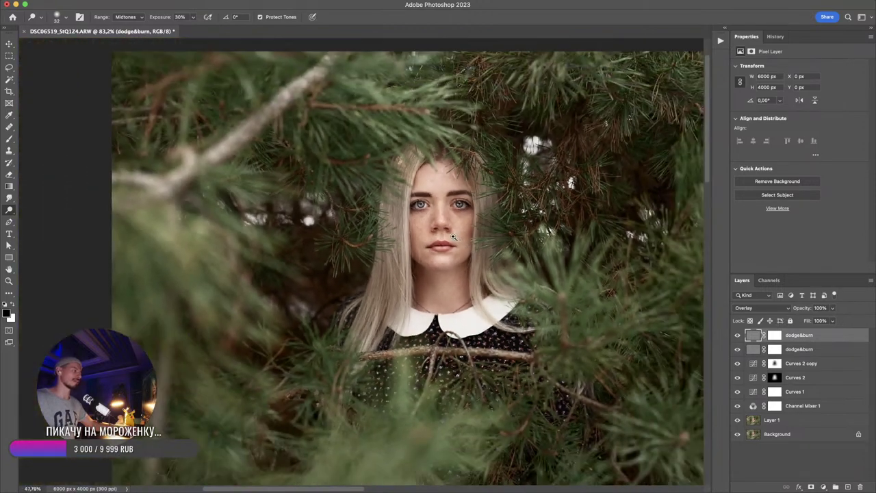
scroll(467, 241, "up", 3)
left_click(756, 459)
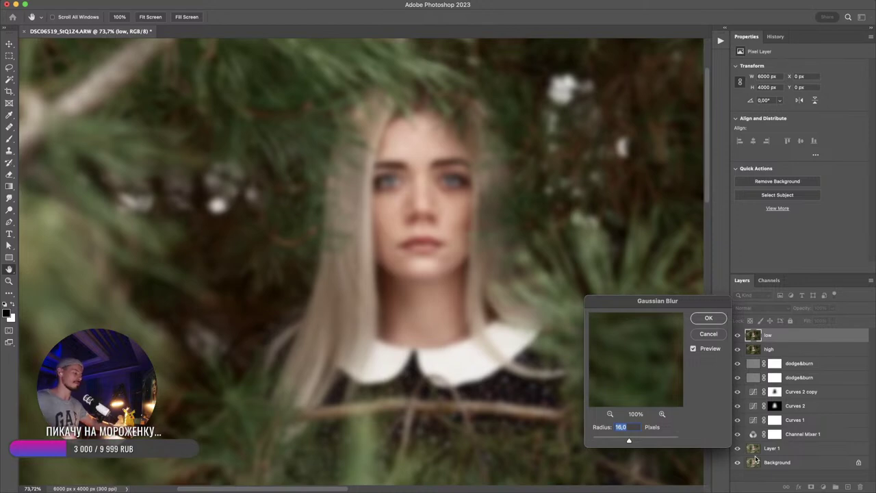
- Try a Gaussian Blur radius of 4.0 pixels on the low layer, judging the preview on the face
key("super+plus")
key("super+plus")
left_click_drag(539, 224, 448, 288)
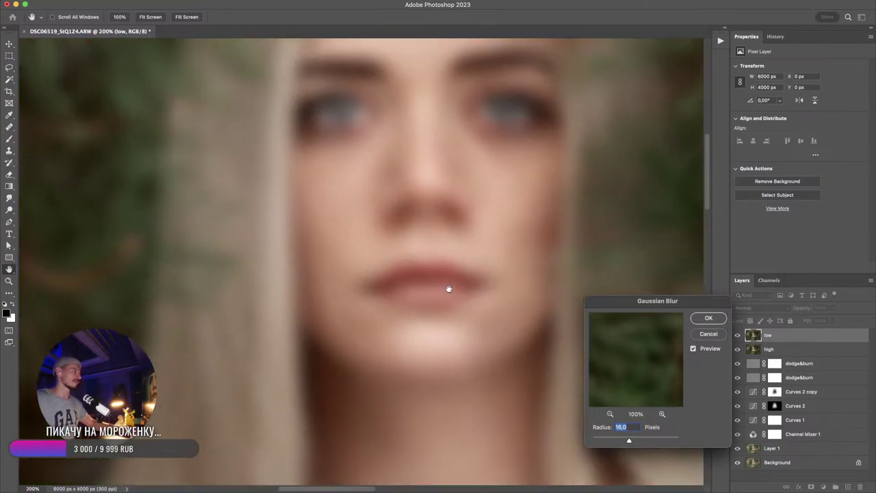
left_click_drag(632, 305, 660, 212)
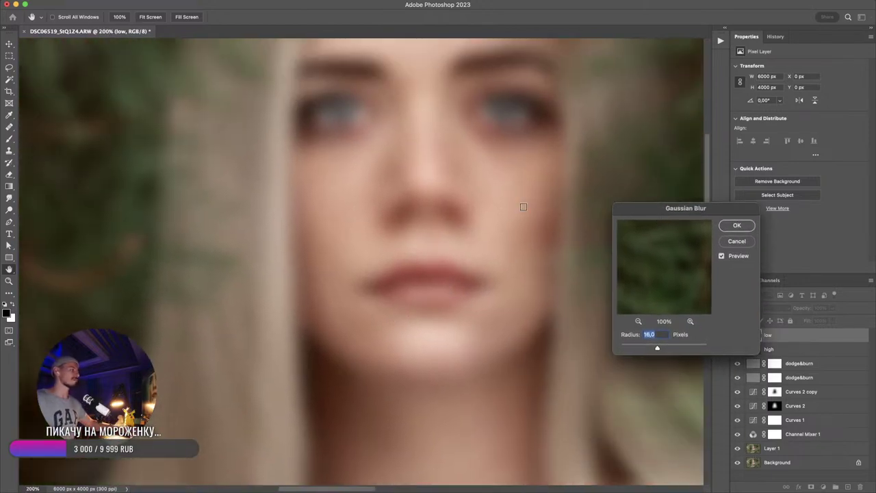
mouse_move(657, 347)
left_mouse_down()
mouse_move(639, 347)
mouse_move(652, 349)
left_mouse_up()
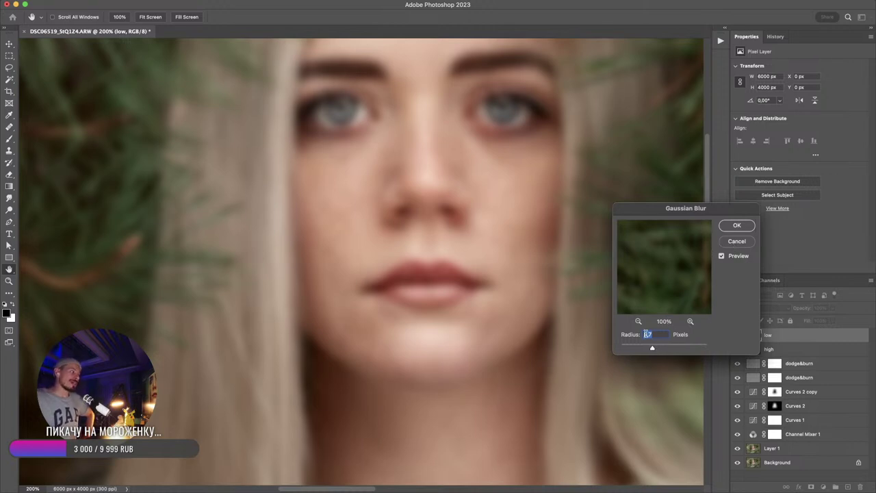
left_click_drag(649, 349, 631, 349)
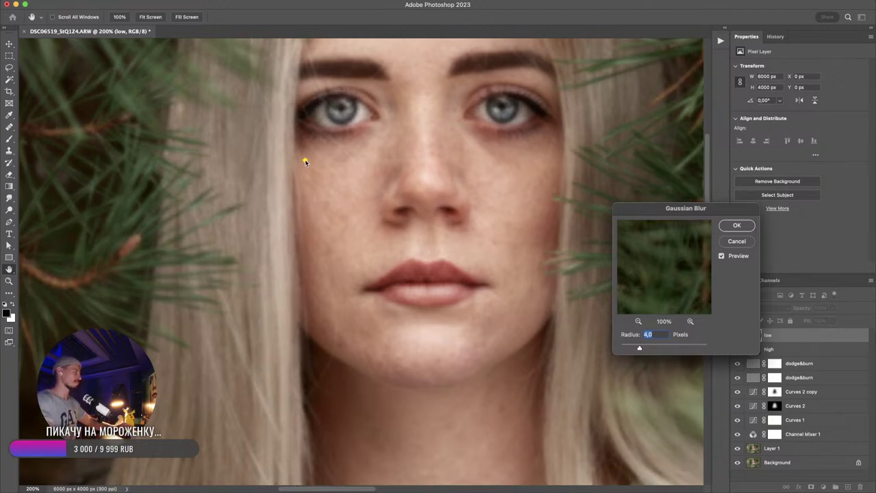
left_click(327, 205)
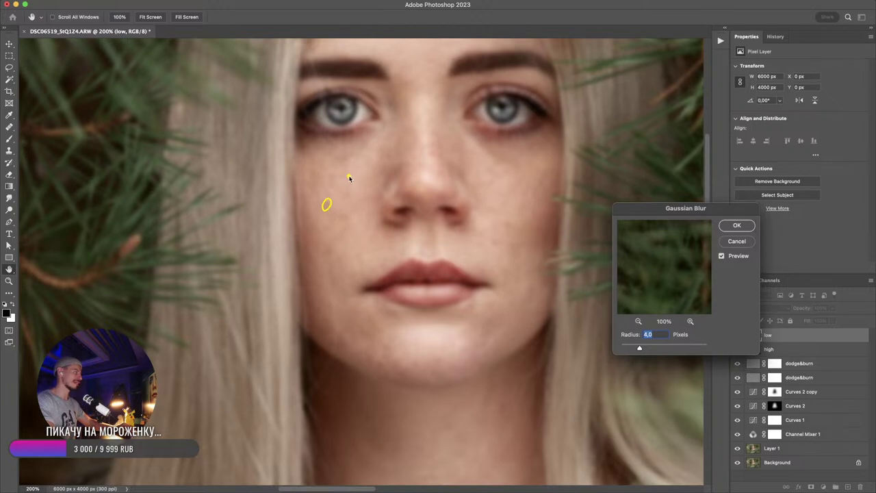
left_click(358, 176)
left_click(520, 184)
left_click(498, 243)
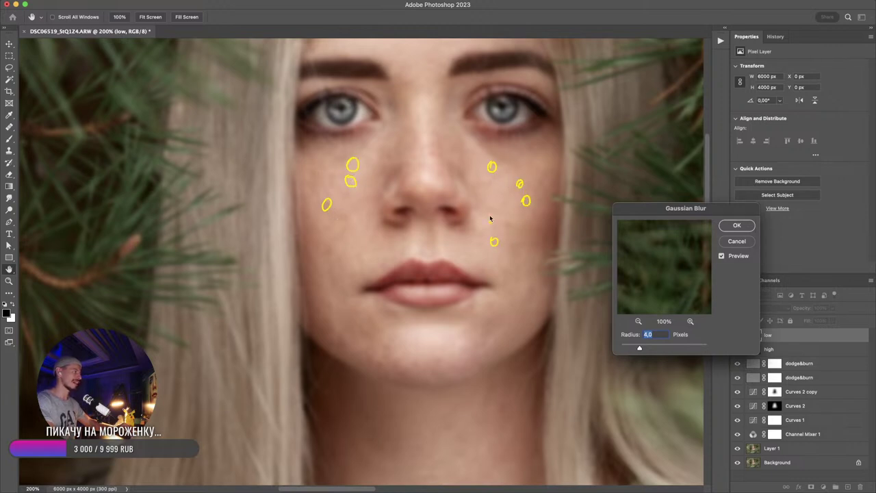
left_click(434, 154)
left_click(364, 336)
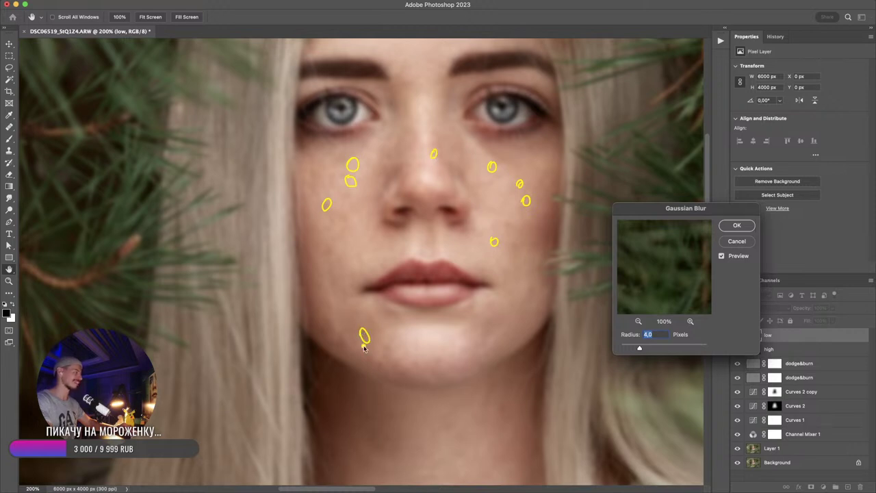
left_click(387, 347)
left_click(396, 359)
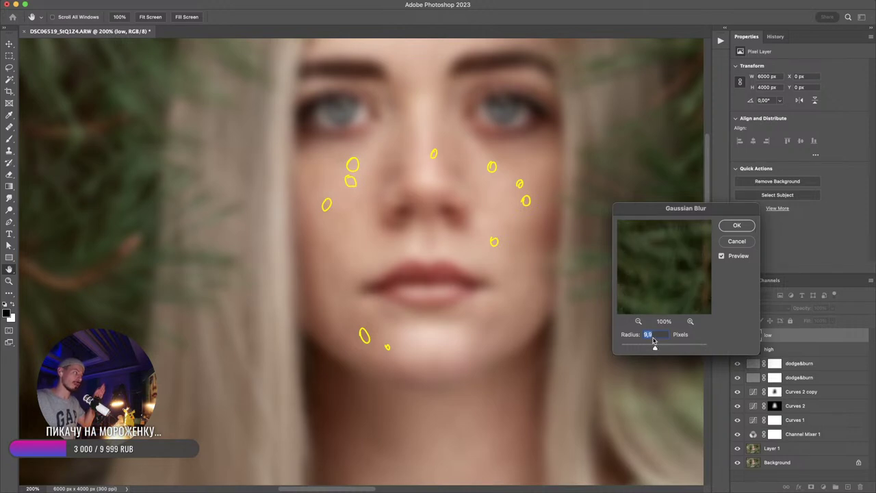
- Apply Gaussian Blur to the low layer with a radius of 9.9 pixels
left_click(736, 226)
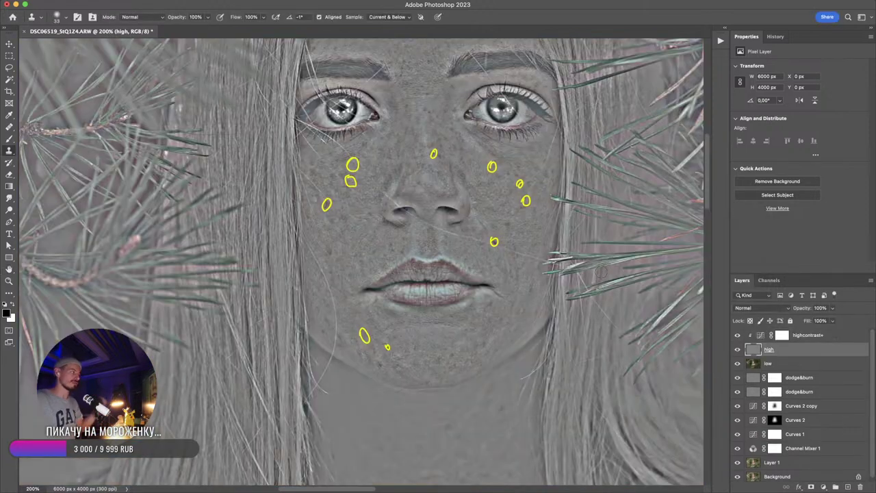
- Clone away small dark spots on the nose, around the mouth and on the neck on the high layer, using a small Clone Stamp brush
left_click_drag(506, 231, 491, 300)
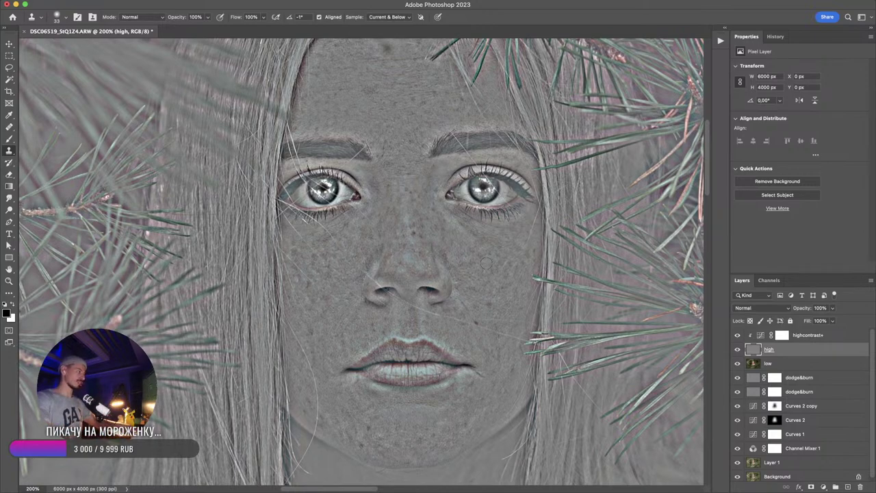
mouse_move(412, 233)
left_mouse_down("super")
mouse_move(441, 228)
mouse_move(421, 227)
left_mouse_up("super")
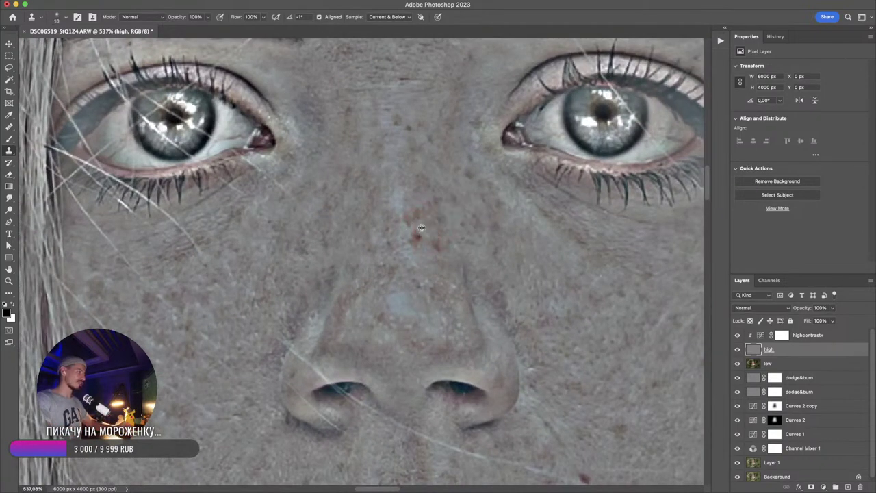
scroll(490, 322, "down", 5)
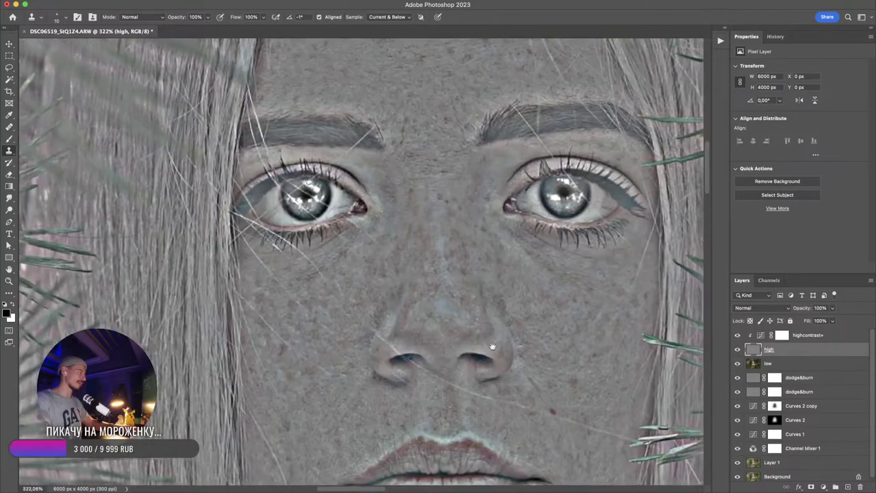
scroll(533, 275, "up", 3)
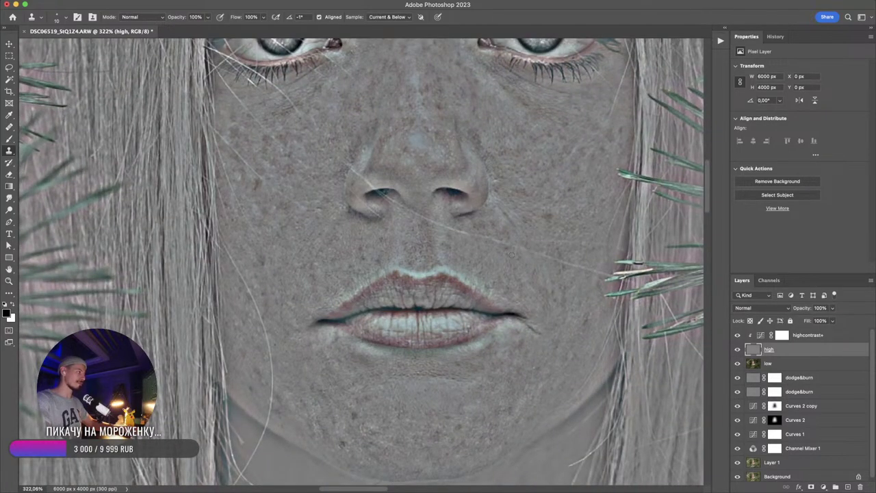
left_click_drag(505, 303, 547, 176)
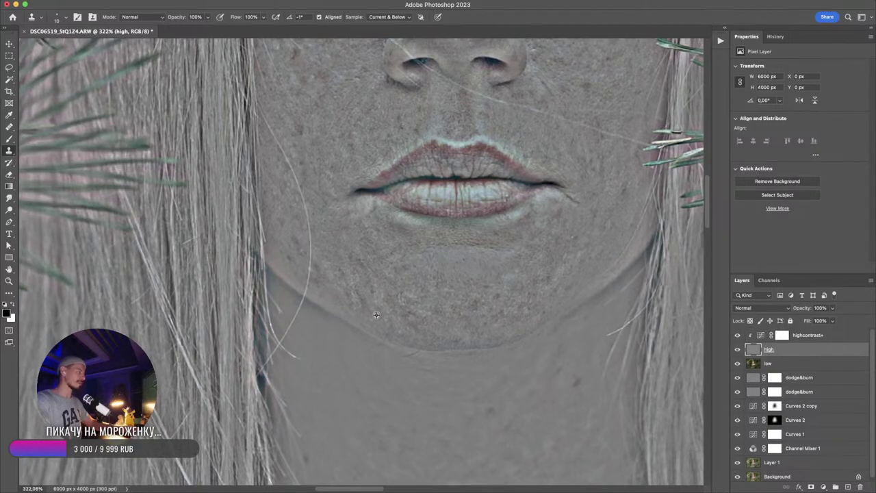
left_click_drag(528, 344, 501, 211)
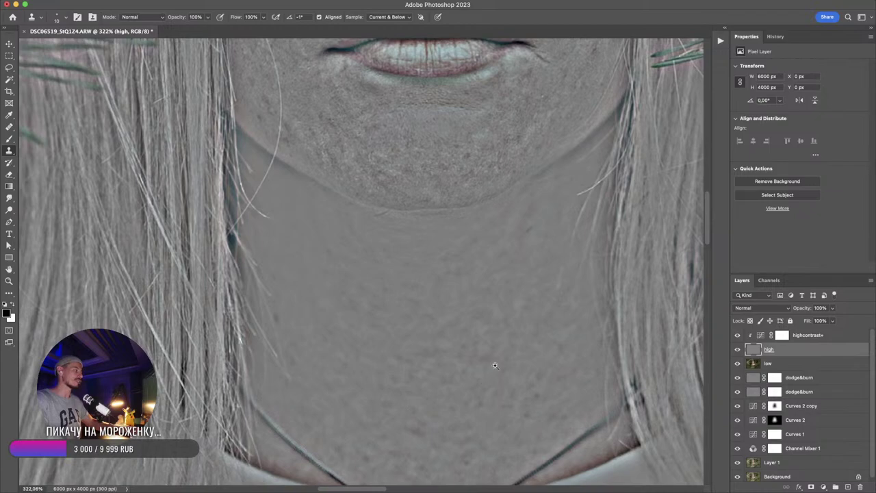
scroll(495, 365, "down", 5)
scroll(496, 358, "up", 3)
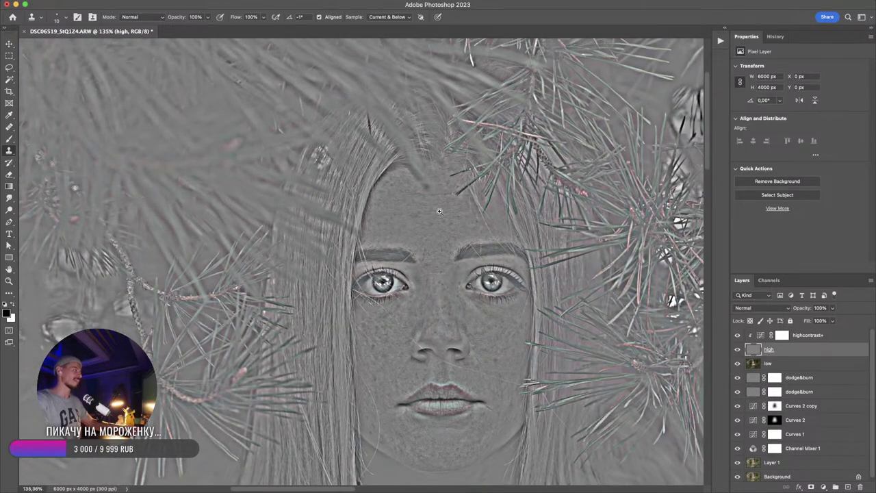
- Proceed to the low – mix layer and blend skin tones around the nose with the Mixer Brush at 20% wet, load, mix and flow
scroll(439, 211, "up", 5)
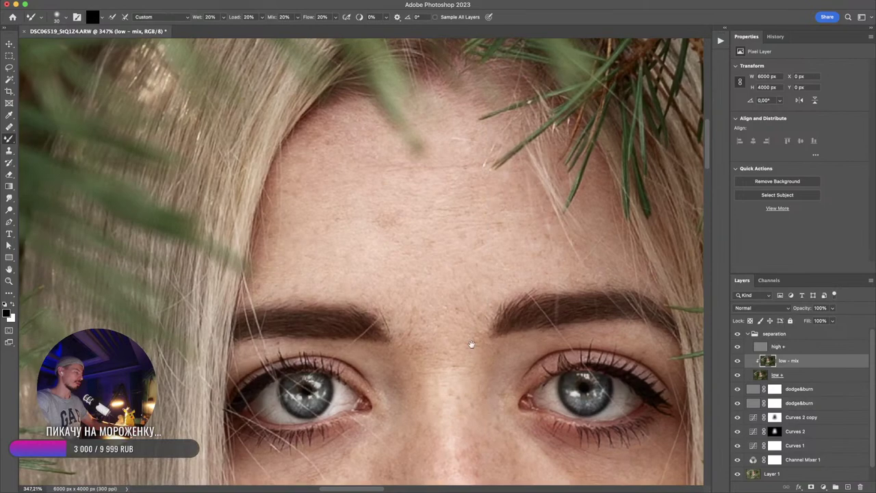
scroll(475, 329, "down", 5)
scroll(438, 257, "up", 1)
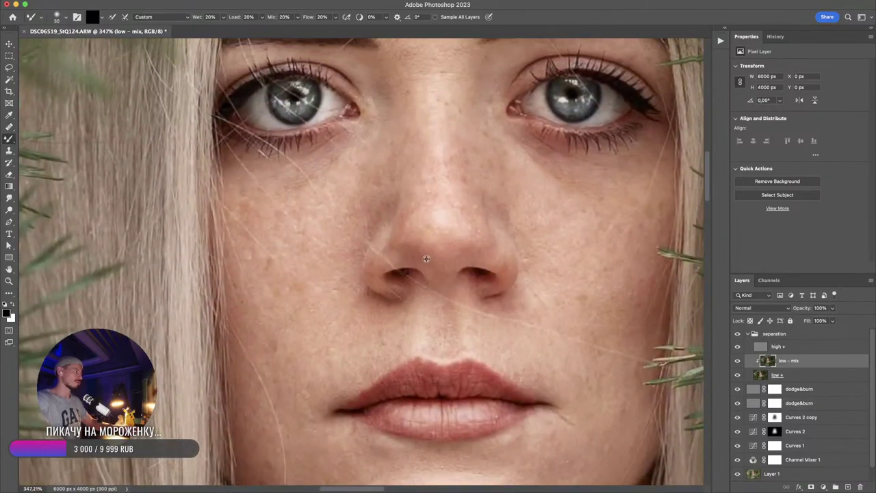
mouse_move(356, 245)
left_mouse_down()
mouse_move(434, 268)
mouse_move(419, 267)
left_mouse_up()
left_click(377, 201, "alt")
left_click_drag(470, 217, 406, 337)
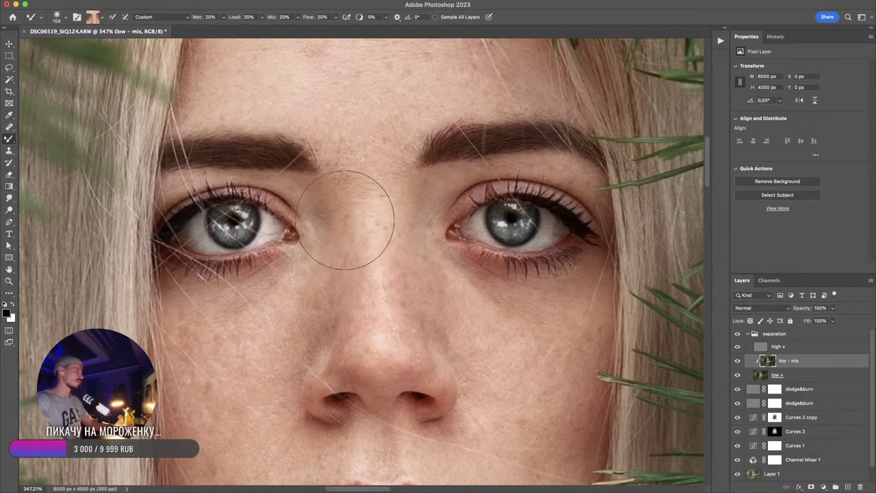
- Even out the blotchy tones across the forehead with a large Mixer Brush, sampling nearby skin
left_click_drag(365, 183, 380, 324)
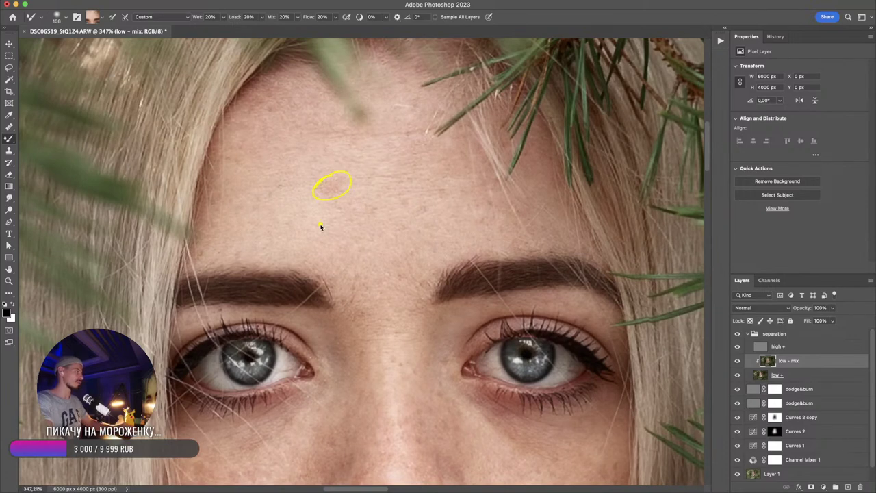
left_click(360, 199, "alt")
mouse_move(354, 183)
left_mouse_down()
mouse_move(323, 199)
mouse_move(330, 182)
mouse_move(322, 190)
mouse_move(347, 202)
left_mouse_up()
left_click(310, 185, "alt")
key("ctrl+a")
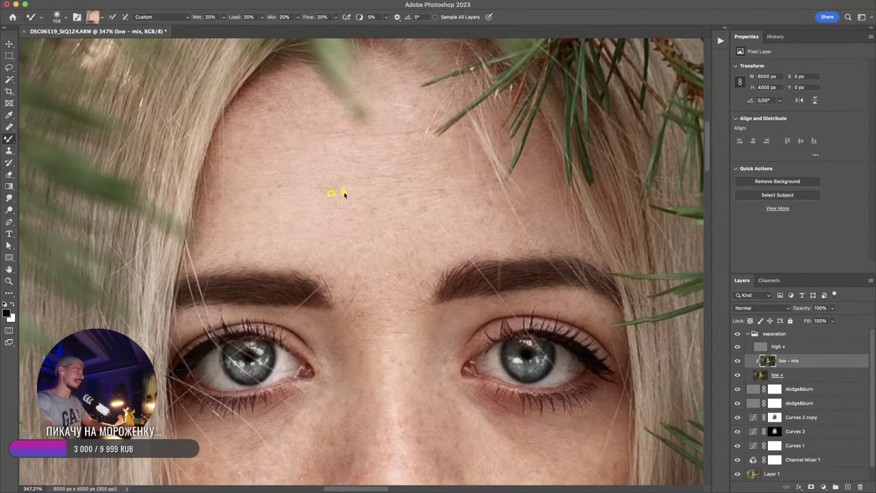
key("Escape")
left_click_drag(315, 172, 334, 173)
left_click(275, 177, "alt")
mouse_move(275, 175)
left_mouse_down()
mouse_move(279, 157)
mouse_move(287, 157)
left_mouse_up()
left_click(257, 185, "alt")
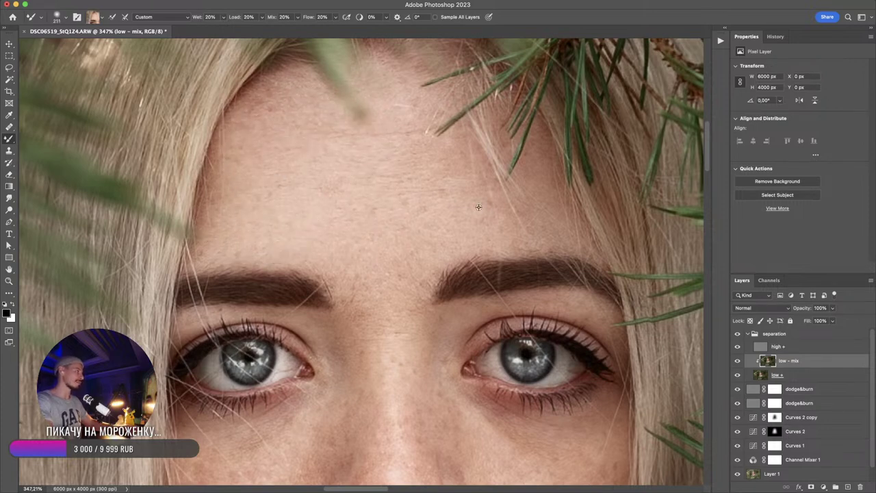
- Blend the uneven tones on the cheek on the right side of the photo with the Mixer Brush at size 211
scroll(448, 275, "down", 5)
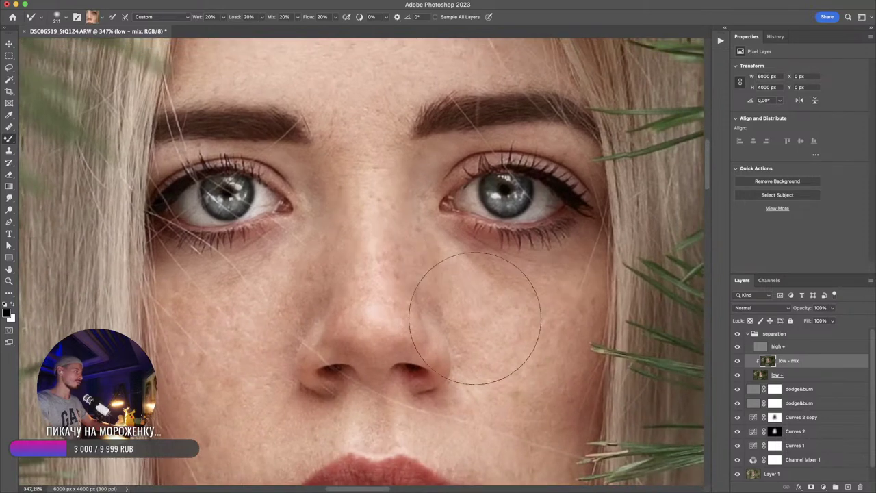
scroll(483, 256, "down", 5)
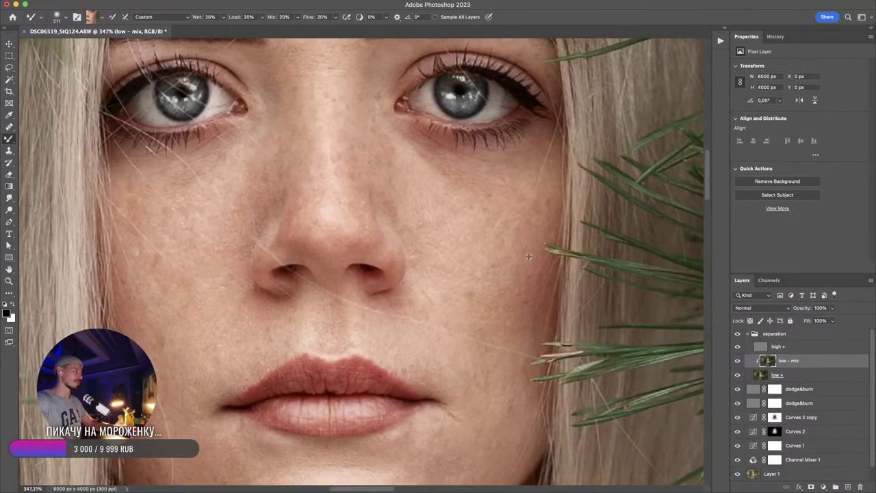
scroll(490, 346, "down", 5)
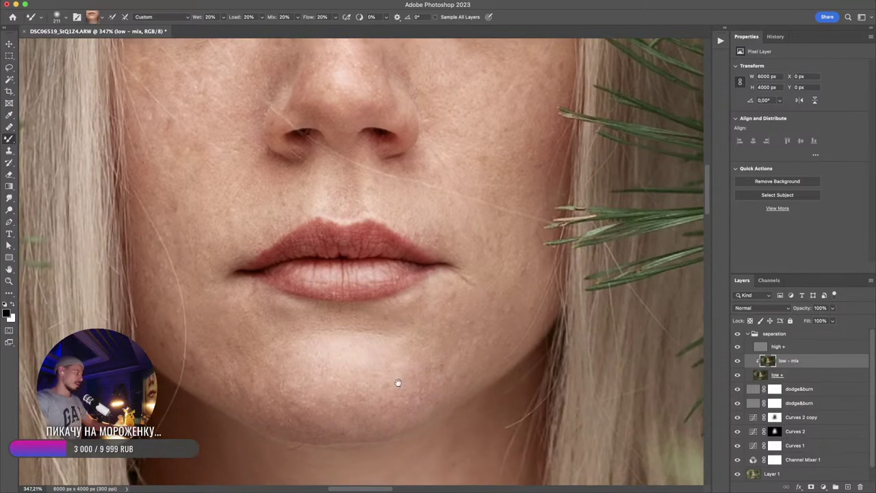
- Smooth the tones along the chin and both sides of the jawline with the Mixer Brush, resampling adjacent skin
scroll(397, 382, "down", 5)
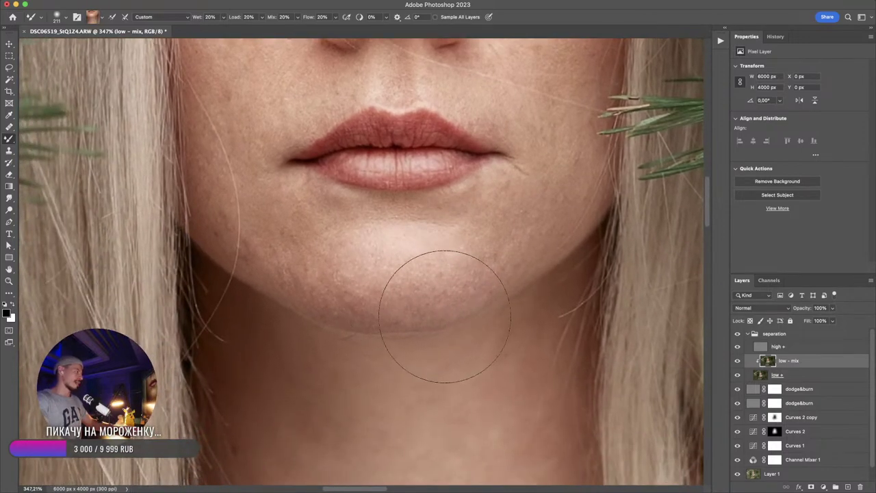
left_click(317, 307, "alt")
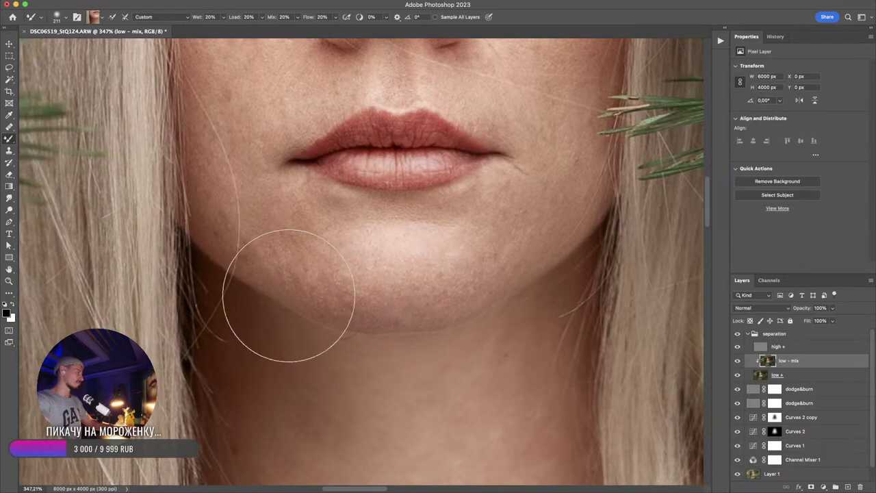
left_click_drag(288, 296, 284, 295)
left_click(249, 278, "alt")
mouse_move(244, 263)
left_mouse_down()
mouse_move(273, 282)
mouse_move(270, 309)
mouse_move(260, 314)
mouse_move(258, 299)
mouse_move(299, 330)
mouse_move(290, 324)
left_mouse_up()
mouse_move(342, 345)
left_mouse_down()
mouse_move(309, 339)
mouse_move(425, 338)
left_mouse_up()
left_click(309, 338, "alt")
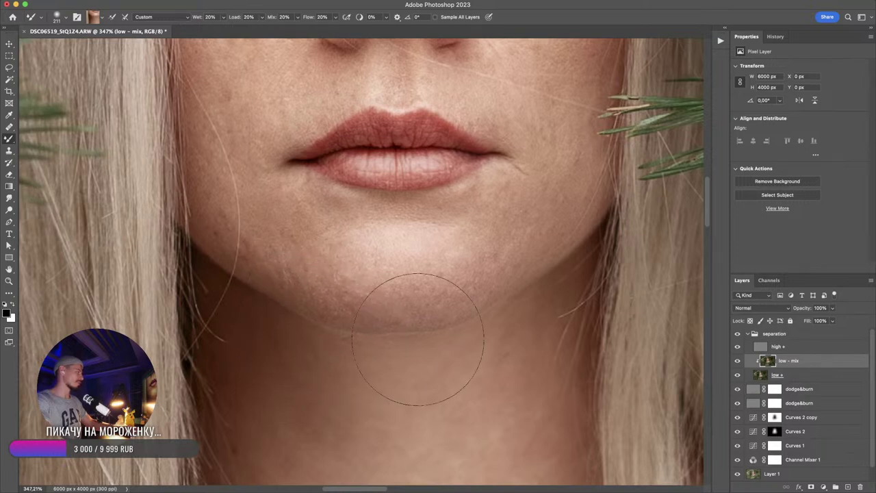
left_click(533, 290, "alt")
mouse_move(516, 298)
left_mouse_down()
mouse_move(495, 319)
mouse_move(518, 308)
left_mouse_up()
left_click(533, 295, "alt")
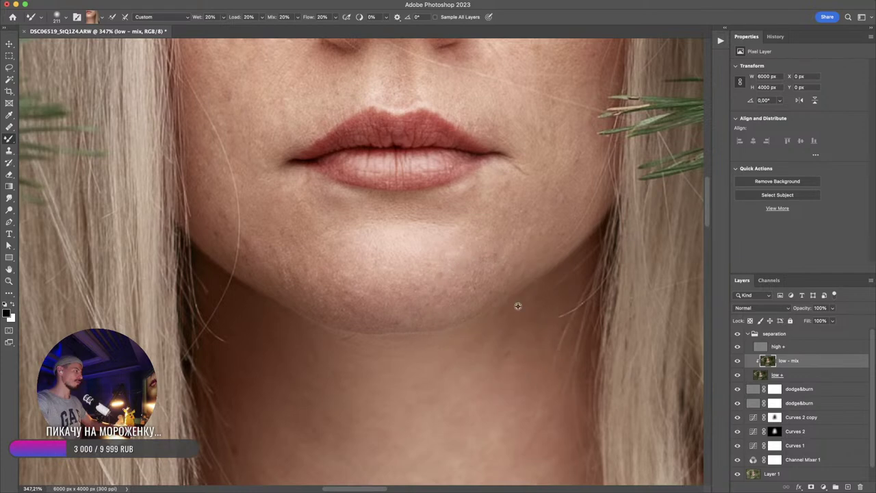
- Even out the skin tones on both sides and the middle of the neck with the Mixer Brush
left_click_drag(503, 370, 503, 265)
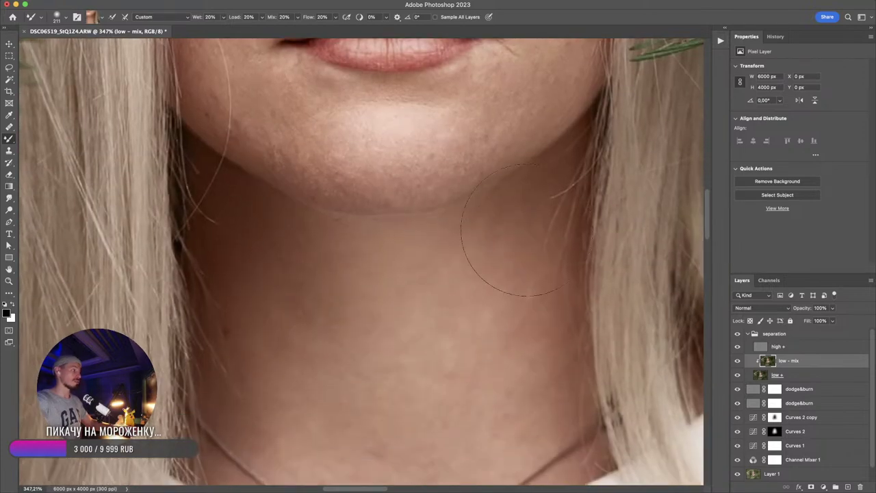
left_click(512, 263, "alt")
mouse_move(504, 368)
left_mouse_down()
mouse_move(527, 353)
mouse_move(537, 335)
left_mouse_up()
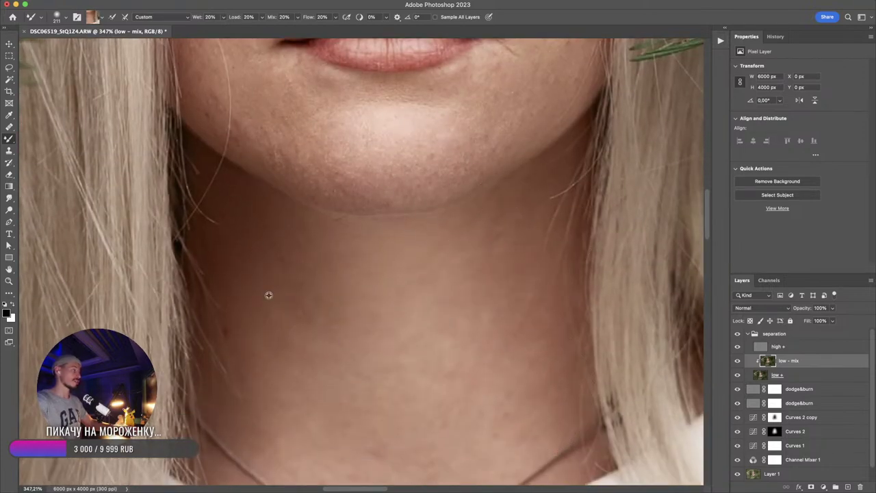
left_click(260, 269, "alt")
left_click_drag(274, 360, 279, 357)
left_click_drag(348, 302, 371, 221)
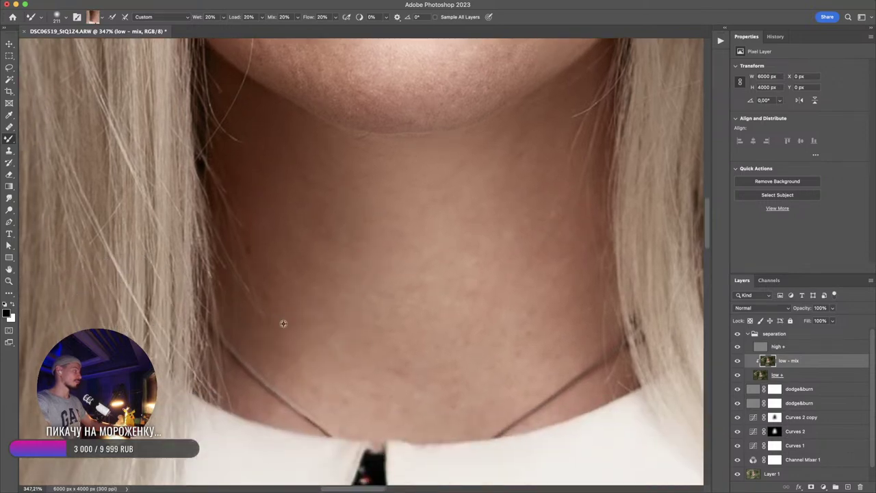
left_click_drag(378, 294, 377, 355)
scroll(387, 308, "up", 3)
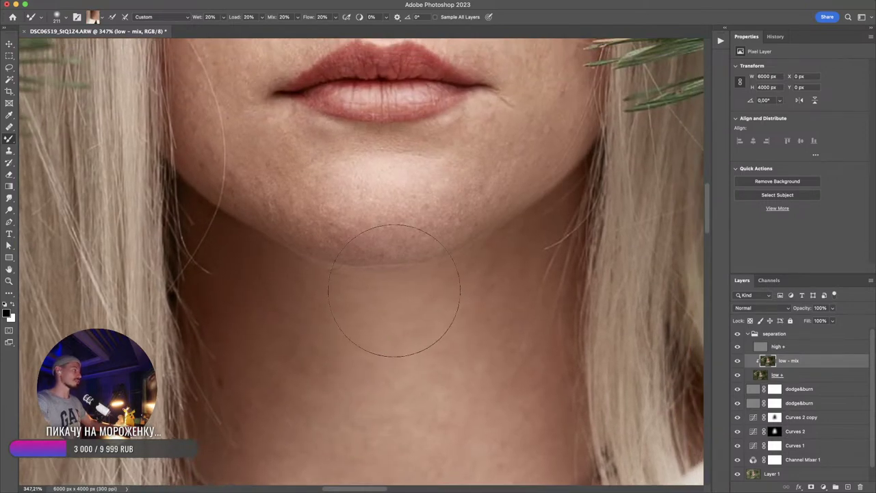
- Reduce the Mixer Brush to size 126 and smooth blotches beside the mouth and on the cheek at the right of the photo
scroll(383, 311, "up", 6)
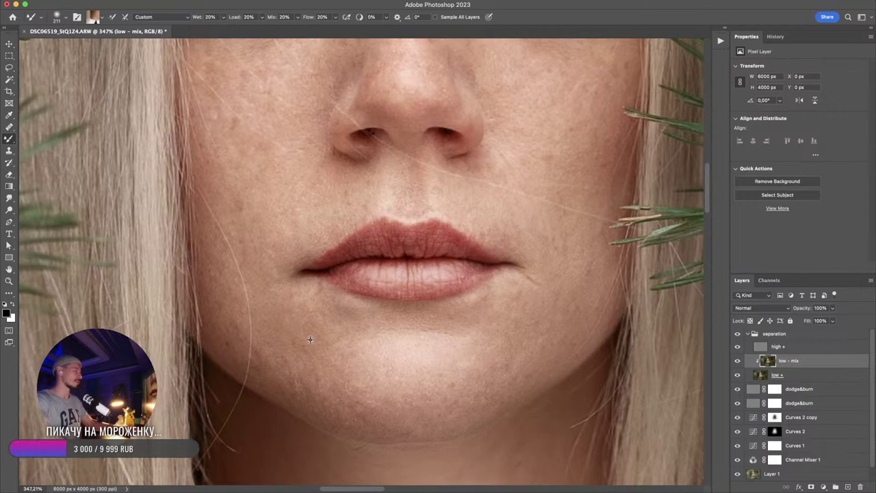
left_click_drag(316, 340, 253, 339, "ctrl+alt")
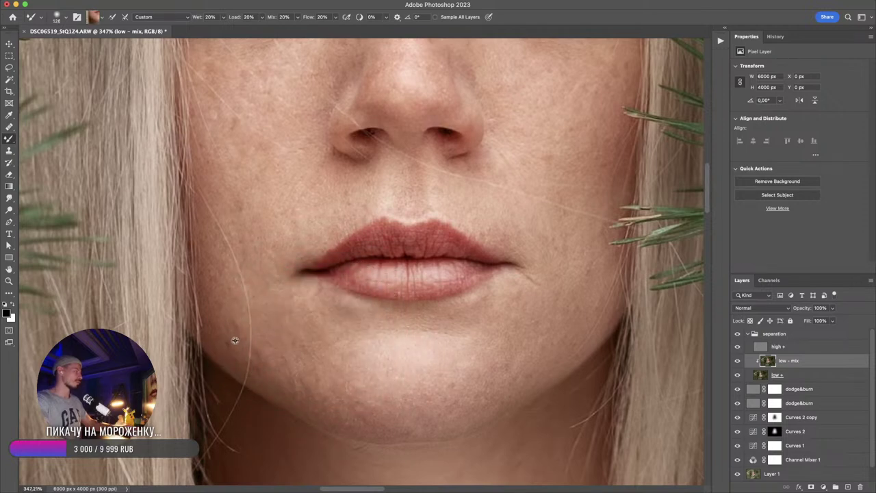
scroll(270, 321, "up", 4)
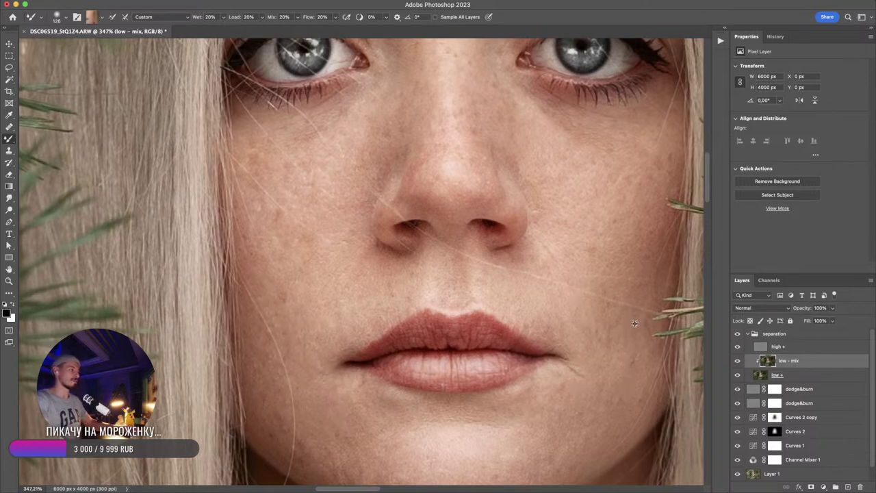
left_click(622, 268, "alt")
left_click_drag(610, 257, 599, 300)
left_click(580, 301, "alt")
left_click(598, 256, "alt")
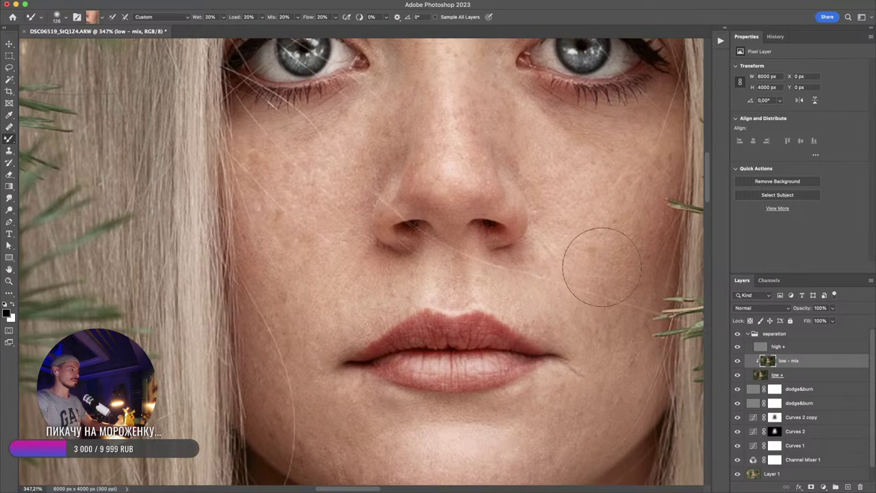
left_click(613, 269, "alt")
mouse_move(623, 207)
left_mouse_down()
mouse_move(606, 281)
mouse_move(623, 267)
left_mouse_up()
left_click(628, 232, "alt")
left_click(632, 265, "alt")
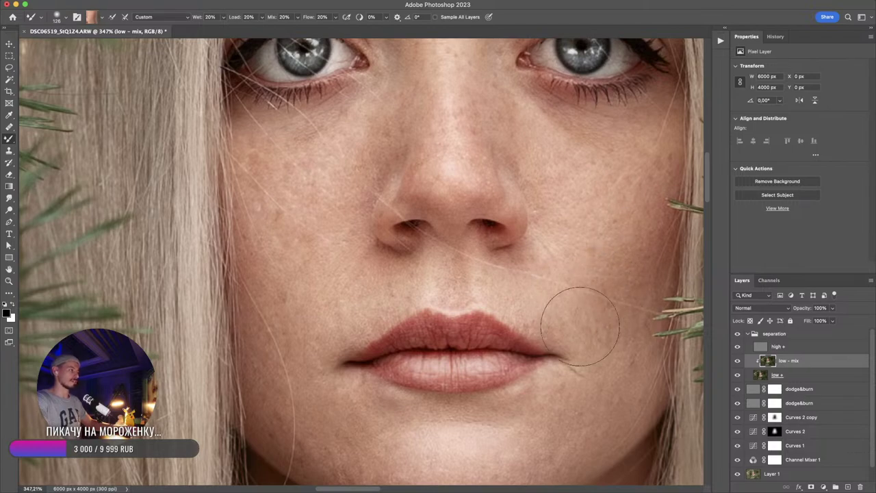
- Even out the tones in the middle of the forehead and up to the hairline with the Mixer Brush, resampling nearby skin
left_click_drag(530, 159, 534, 330)
left_click_drag(413, 276, 371, 368)
left_click_drag(436, 320, 470, 304)
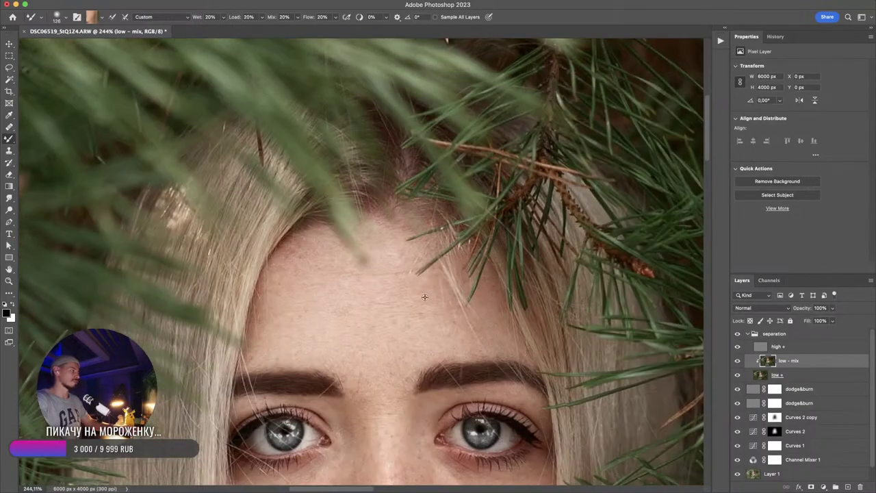
left_click(425, 297, "alt")
mouse_move(421, 283)
left_mouse_down()
mouse_move(438, 335)
mouse_move(439, 327)
mouse_move(455, 327)
mouse_move(444, 313)
left_mouse_up()
left_click(434, 315, "alt")
left_click(449, 327, "alt")
left_click(406, 268, "alt")
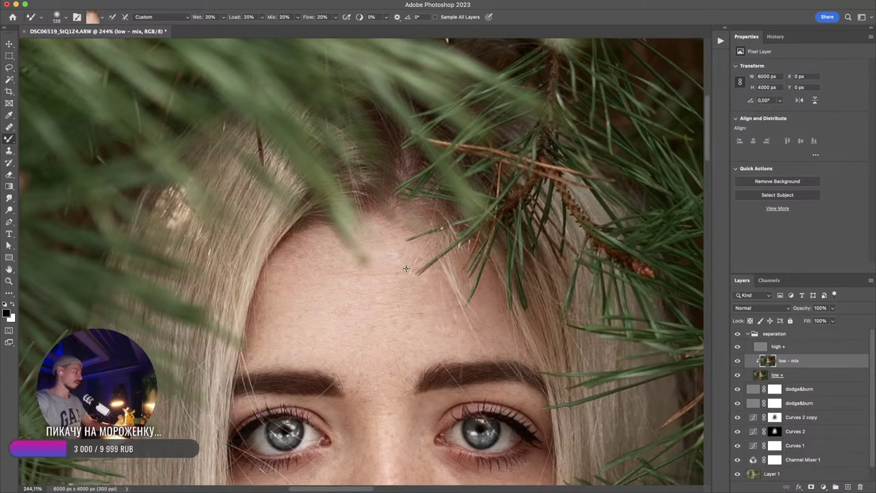
left_click_drag(406, 269, 382, 239)
left_click(397, 226, "alt")
left_click(393, 254, "alt")
- Blend the skin along the forehead's edge on the left side of the photo, undoing the long downward stroke and resampling
left_click(318, 243, "alt")
mouse_move(319, 245)
left_mouse_down()
mouse_move(335, 268)
mouse_move(291, 277)
mouse_move(296, 331)
left_mouse_up()
key("super+z")
left_click(288, 280, "alt")
left_click(279, 267, "alt")
left_click(276, 290, "alt")
- Smooth the uneven tones on the lower neck just above the white collar with the Mixer Brush
left_click_drag(406, 360, 383, 130)
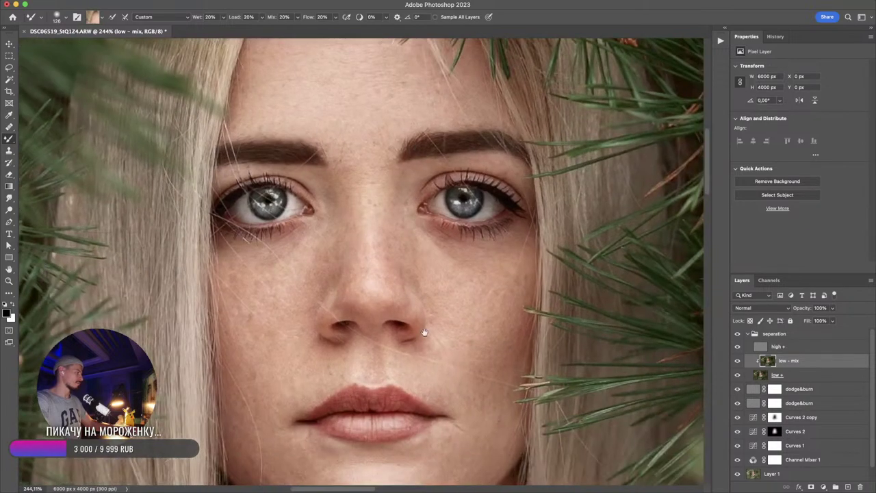
left_click_drag(424, 332, 424, 215)
left_click_drag(430, 313, 448, 84)
left_click_drag(465, 311, 415, 295)
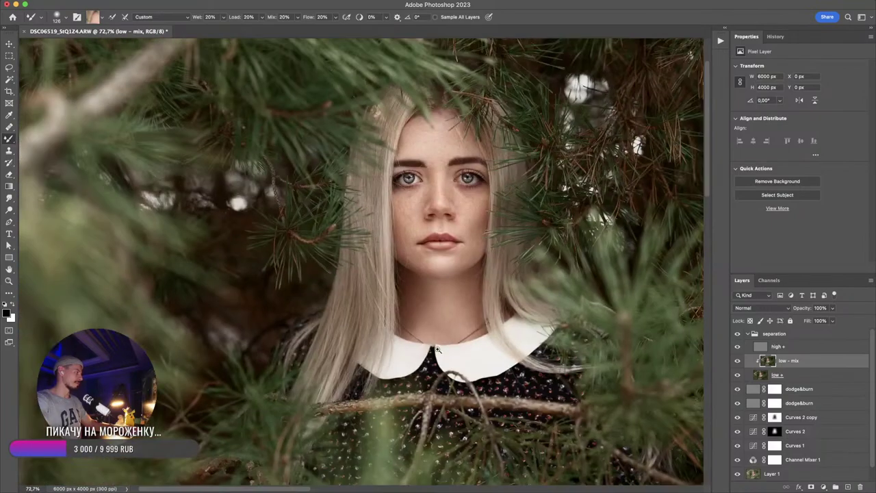
left_click_drag(438, 342, 474, 342)
left_click(439, 294, "alt")
left_click_drag(422, 296, 456, 298)
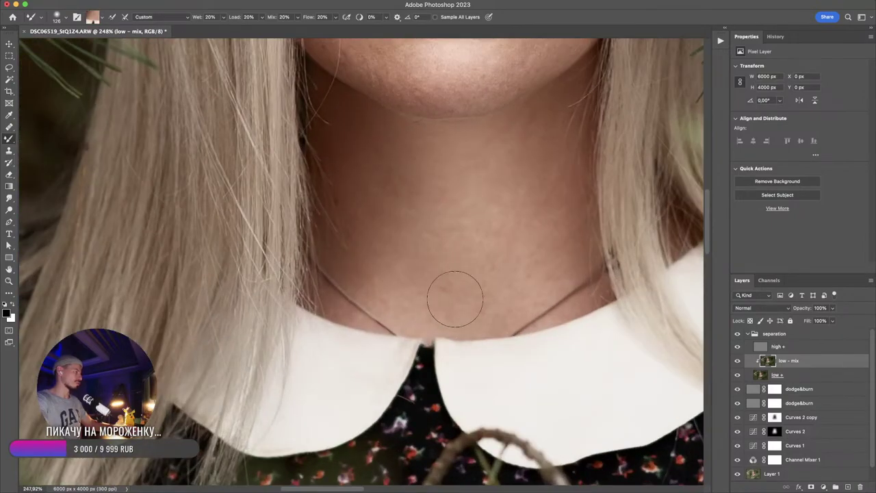
left_click_drag(534, 327, 487, 324)
left_click_drag(579, 391, 525, 251)
scroll(524, 251, "down", 3)
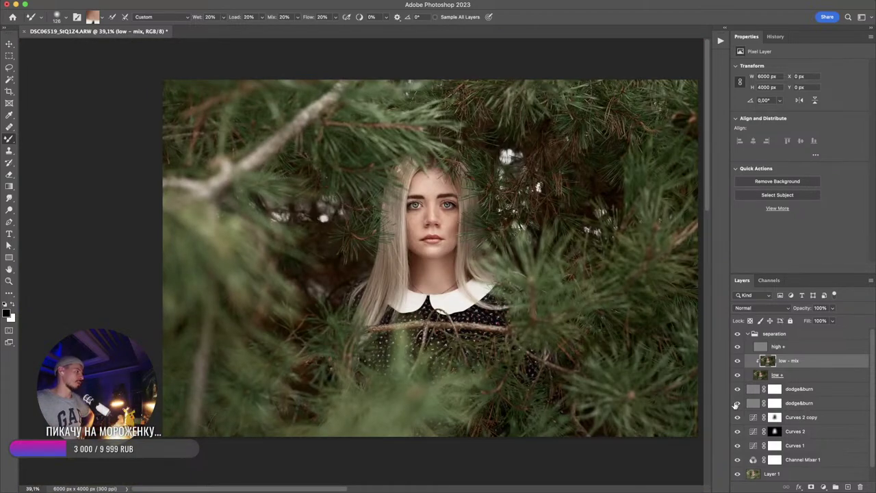
- Collapse the separation group and stamp all visible layers into a new layer above it
left_click(747, 333)
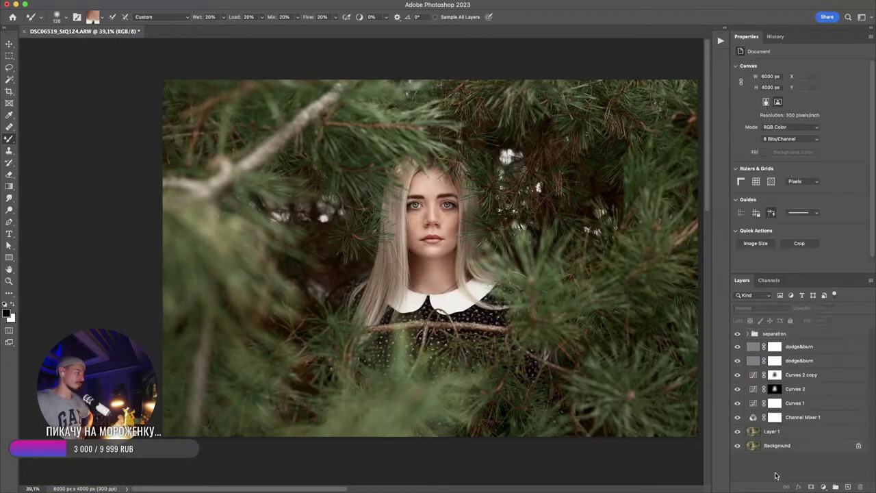
left_click(777, 474)
key("ctrl+alt+shift+e")
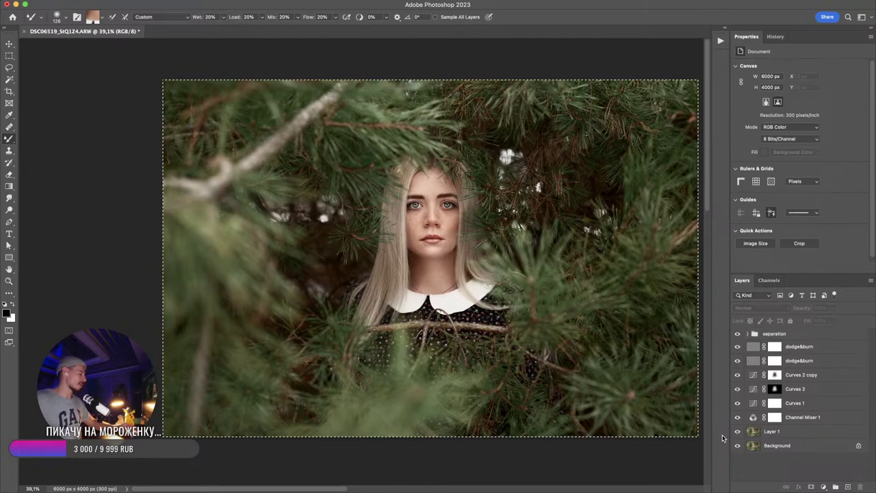
mouse_move(622, 249)
left_mouse_down()
mouse_move(625, 382)
mouse_move(615, 267)
left_mouse_up()
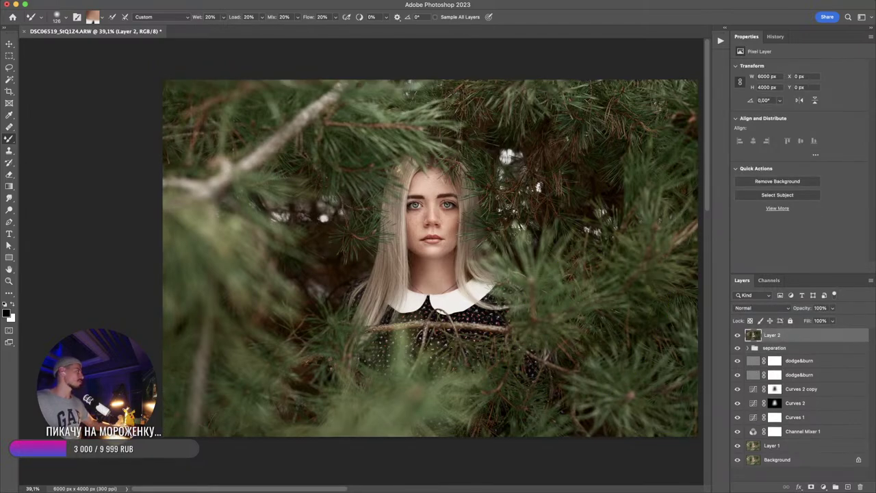
- Apply a Motion Blur to the stamped layer with an angle of 25° and a distance of 438 pixels
left_click(209, 6)
mouse_move(301, 78)
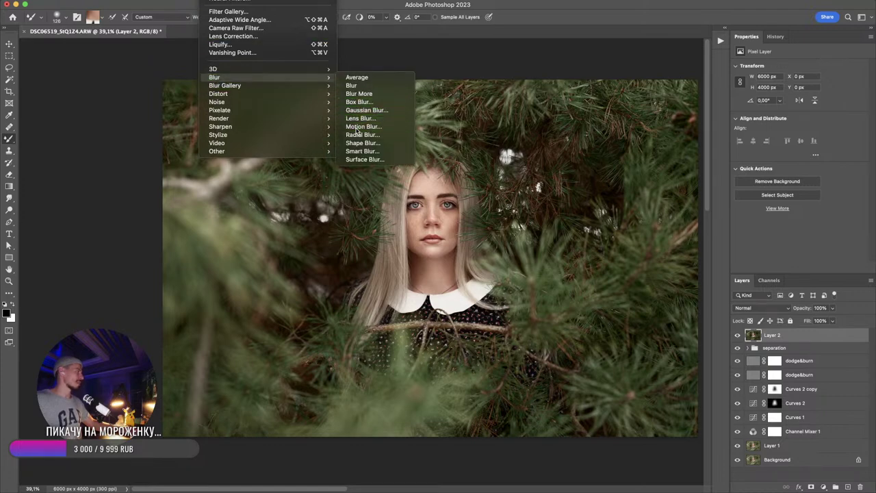
left_click(356, 127)
left_click_drag(606, 210, 605, 206)
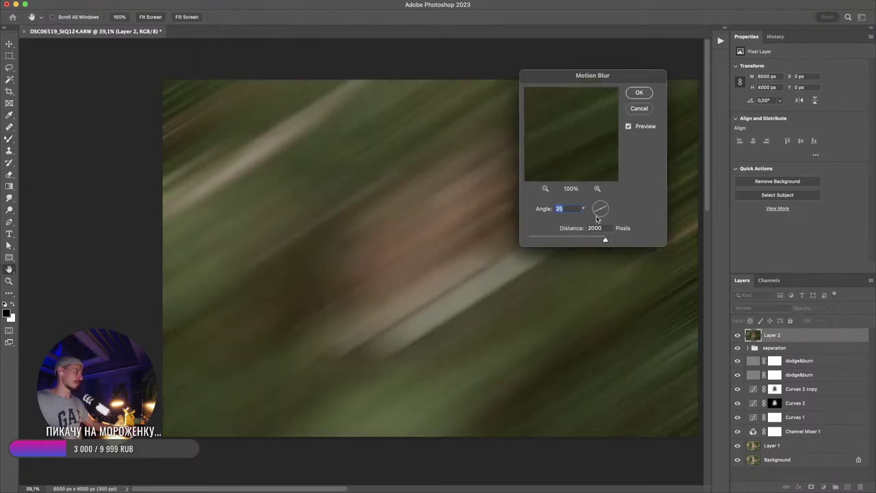
left_click_drag(605, 240, 584, 238)
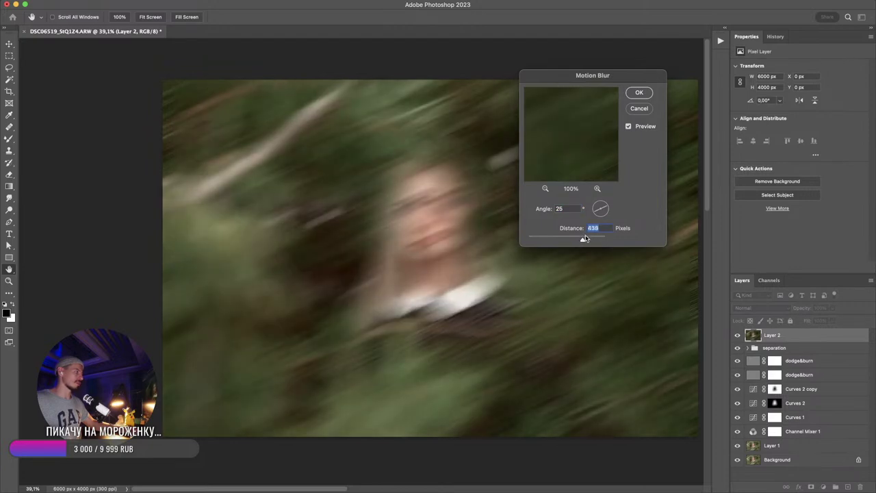
left_click(639, 94)
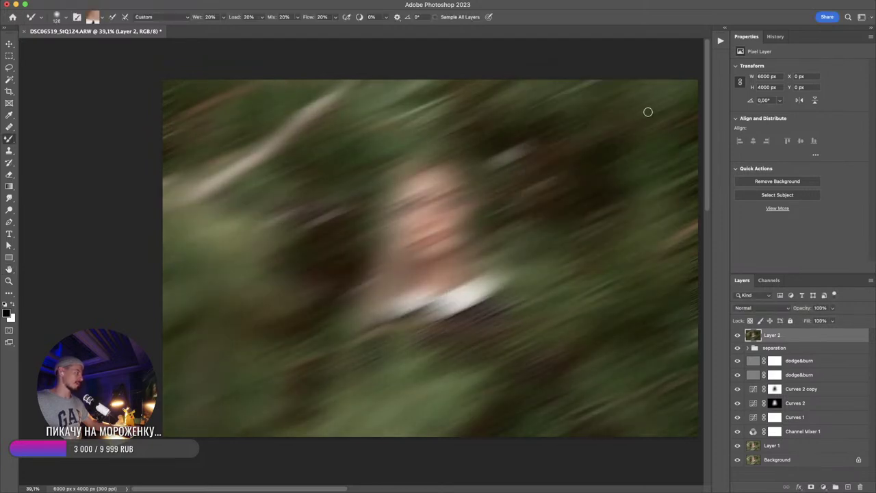
- Apply a Gaussian Blur with a 9.9 pixel radius to the motion-blurred layer
left_click(211, 1)
mouse_move(234, 78)
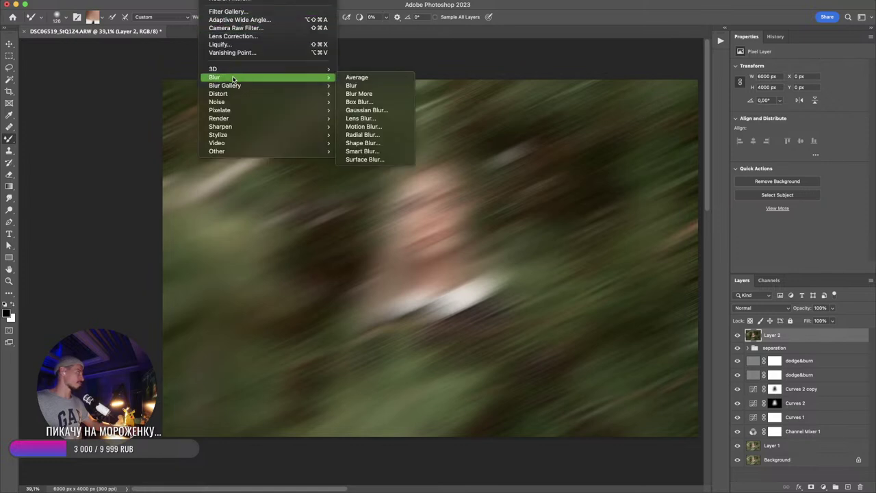
left_click(365, 110)
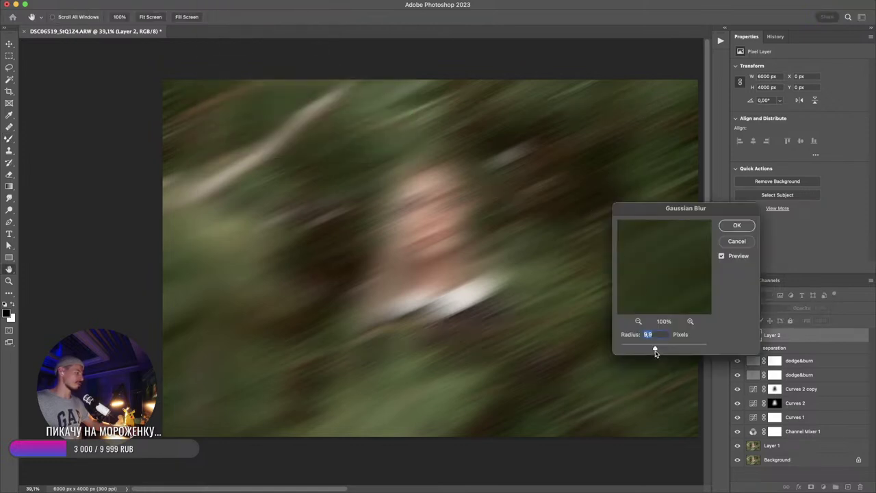
left_click(737, 226)
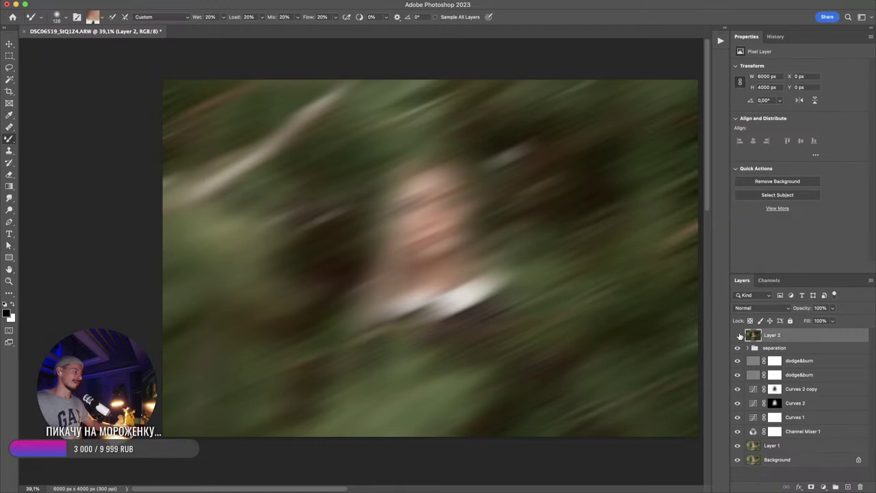
- Blend the blurred layer in Screen mode and add a Curves adjustment above it, lowering the midtones from input 126 to output 71
left_click(749, 308)
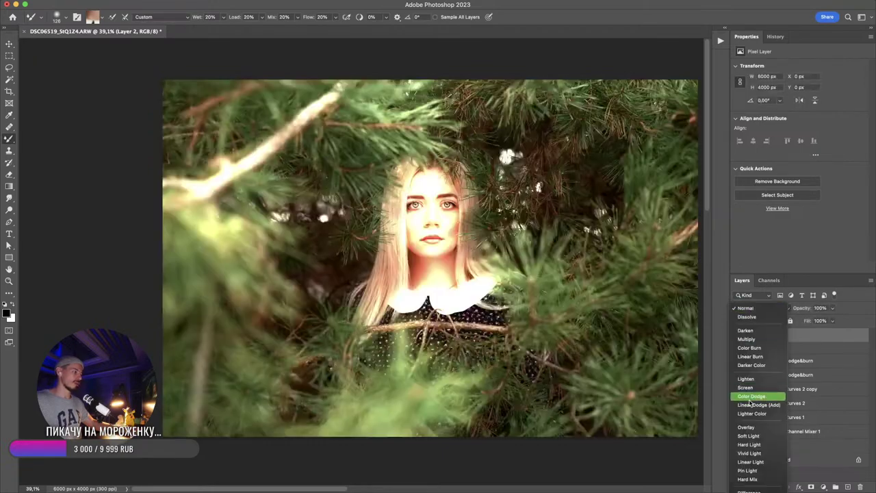
left_click(753, 402)
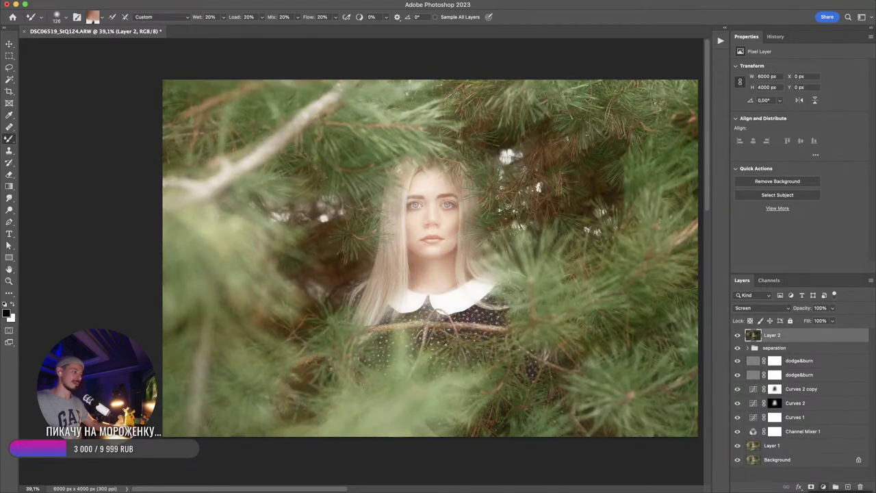
left_click(824, 487)
left_click(848, 482)
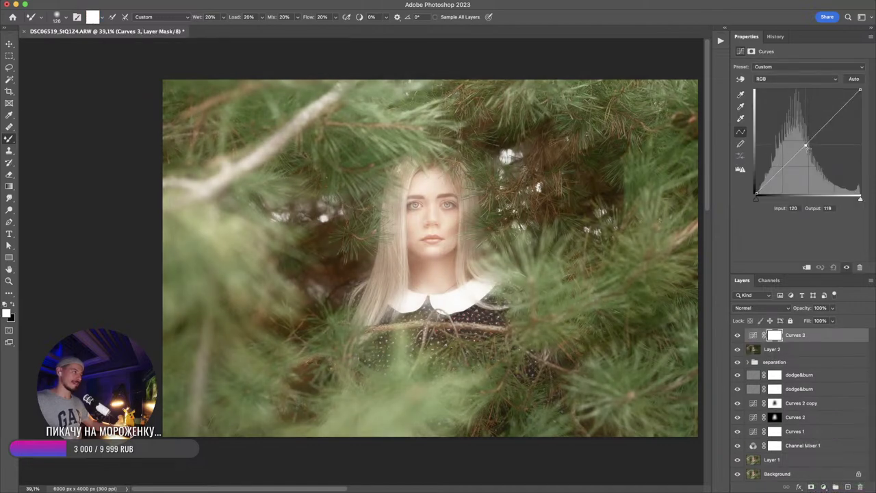
left_click_drag(806, 146, 808, 161)
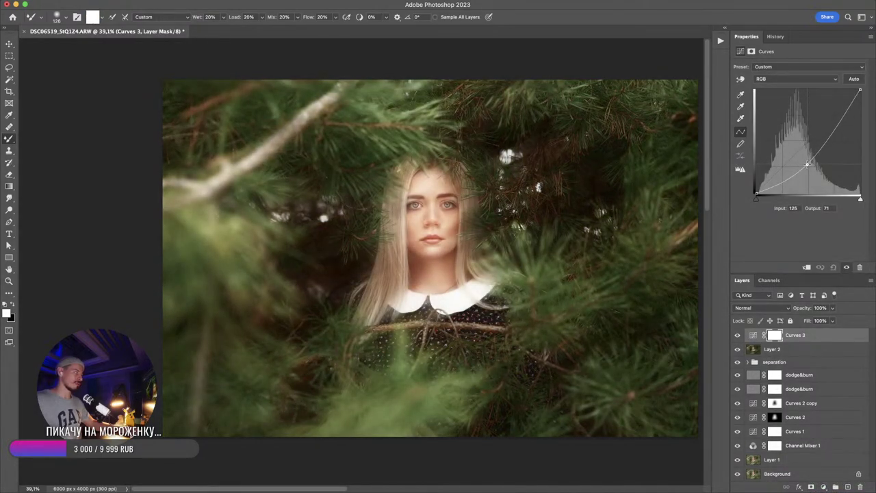
- Group the new Curves adjustment with the blurred layer and lower the group's opacity to 43%
left_click(794, 351, "shift")
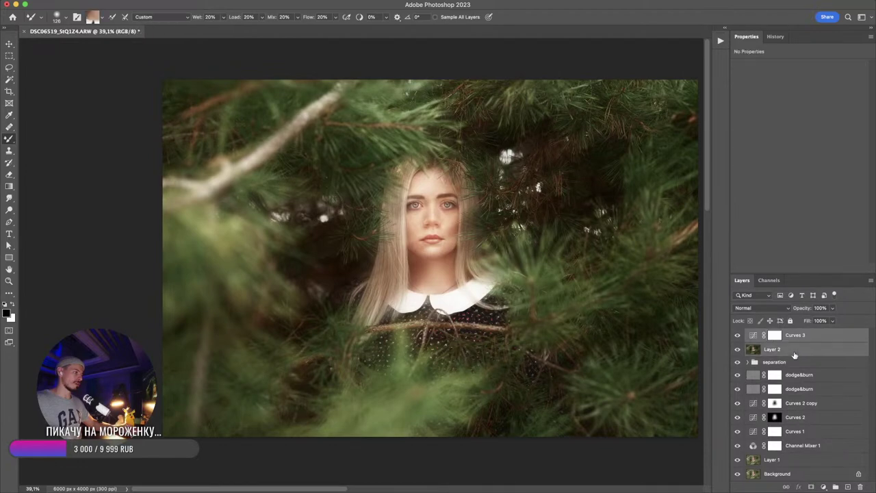
key("ctrl+g")
left_click(832, 308)
left_click_drag(833, 320, 798, 321)
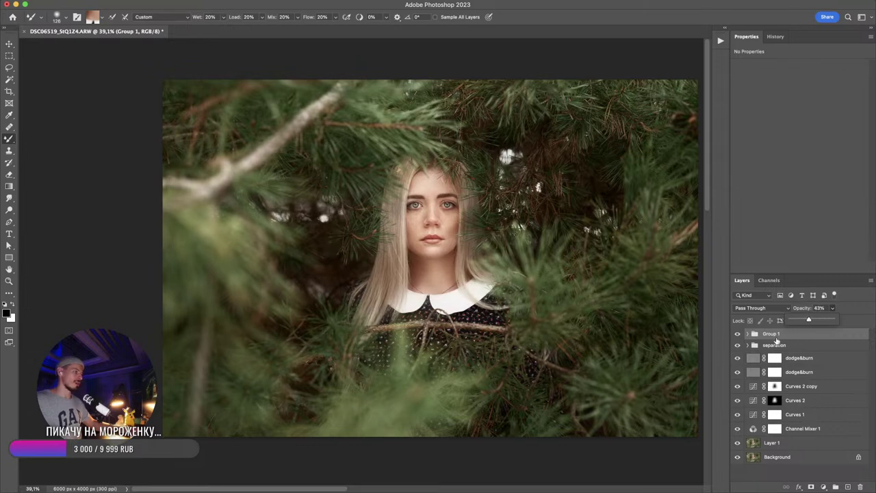
- Add a mask to the glow group and paint black over the face with a 2082 px brush at 50% opacity
key("ctrl+alt+m")
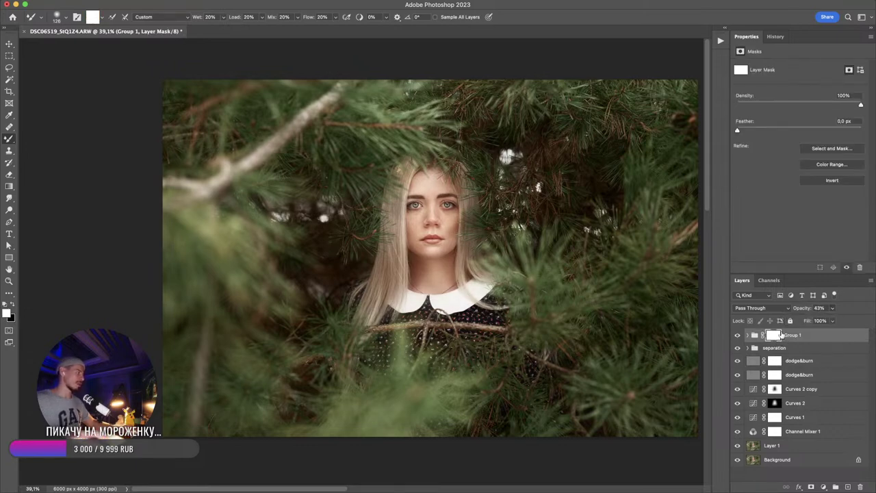
key("shift+b")
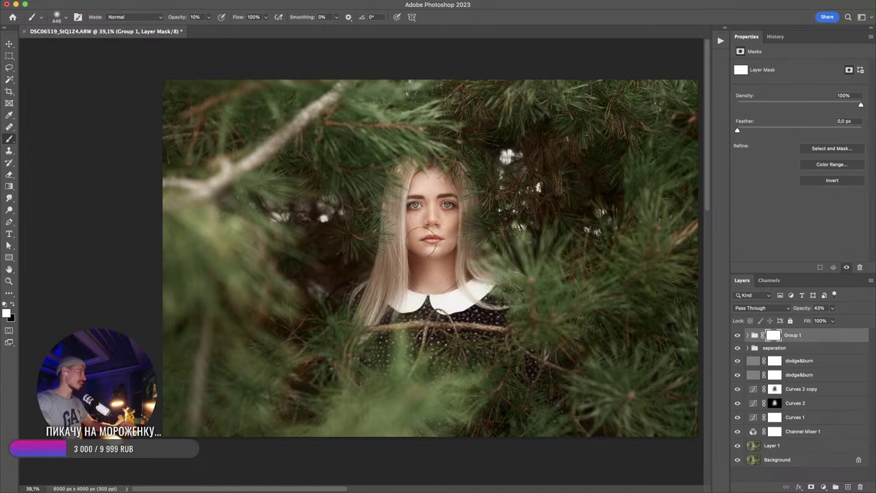
left_click_drag(418, 231, 491, 231, "ctrl+alt")
key("x")
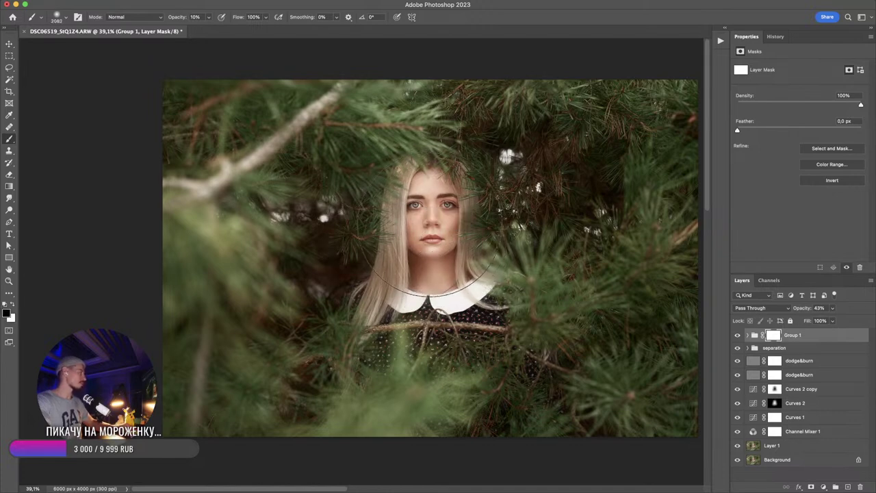
key("5")
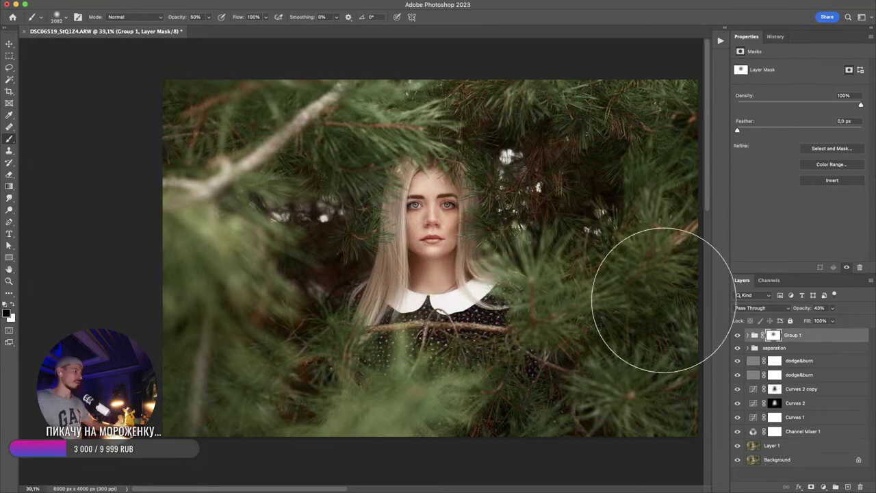
- Compare the photo with and without the glow group and the other layers, and inspect the group's mask on its own
left_click(737, 334)
left_click(737, 335)
left_click(737, 335)
left_click(737, 335)
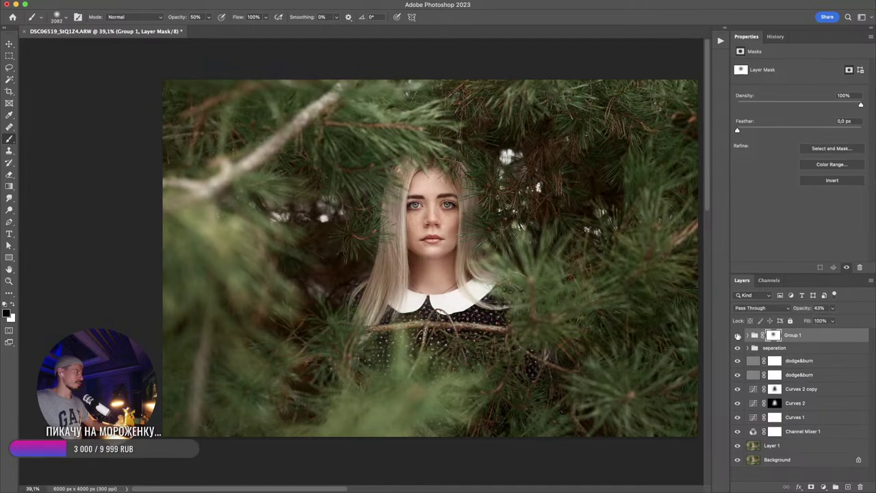
left_click(737, 334, "alt")
left_click(737, 335, "alt")
left_click(772, 334, "alt")
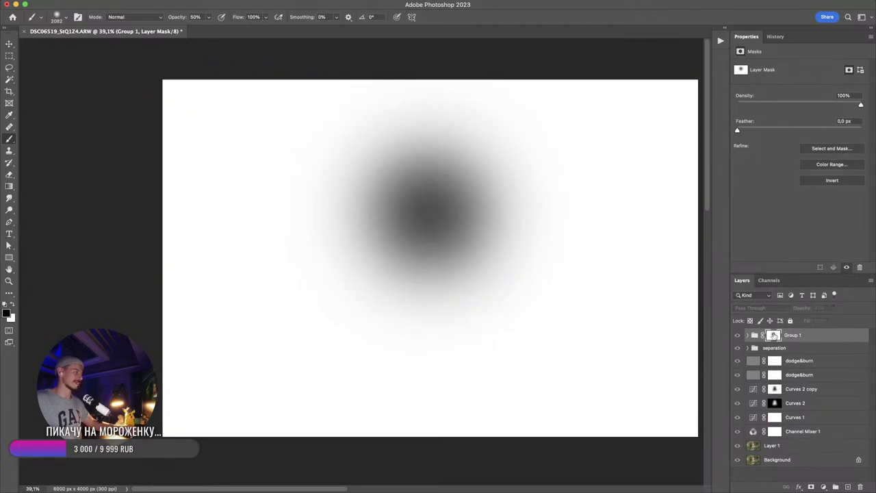
left_click(773, 335, "alt")
left_click_drag(451, 232, 498, 256)
scroll(497, 255, "down", 3)
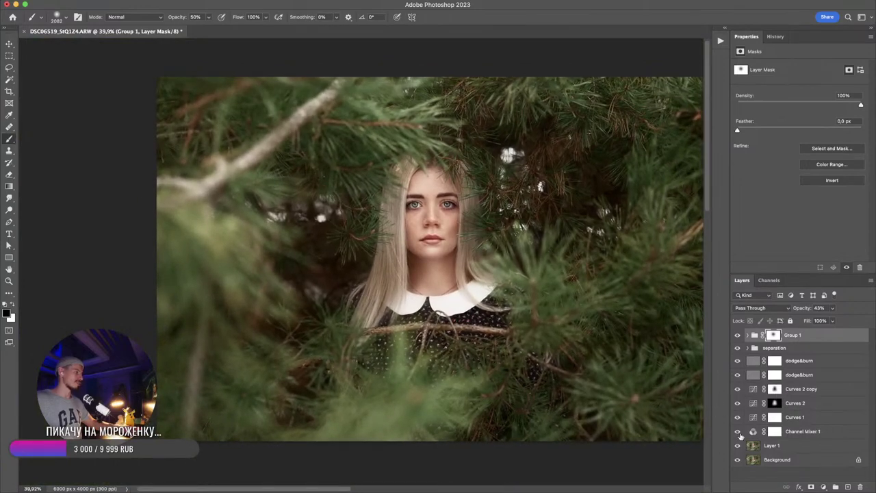
- Add a Selective Color adjustment above the glow group and set Reds to Cyan -40, Magenta -26 and Black +74
left_click(795, 478)
left_click(824, 487)
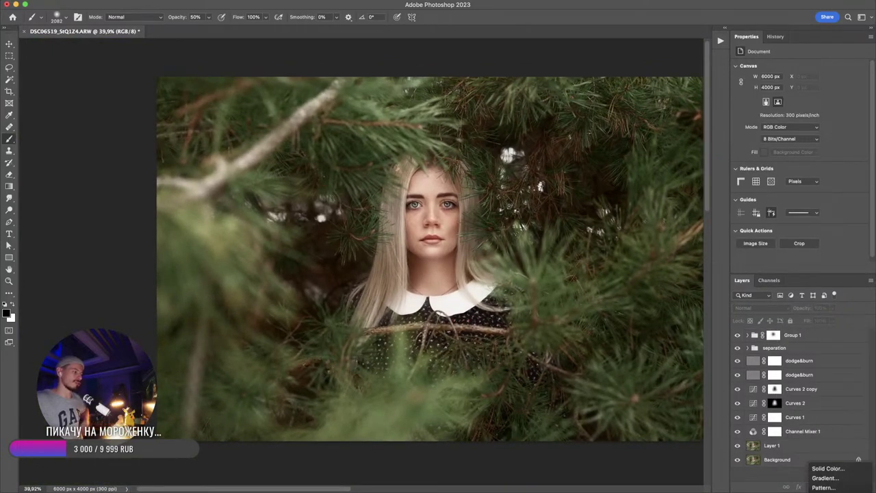
left_click(831, 492)
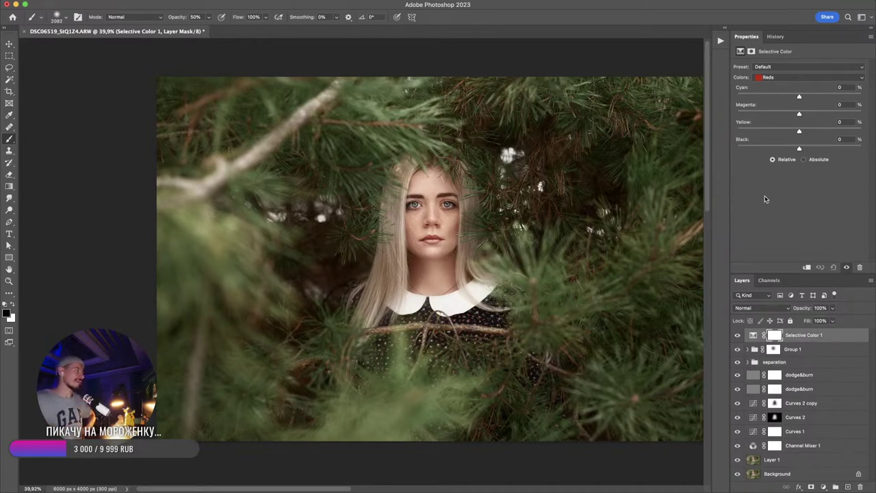
left_click(767, 96)
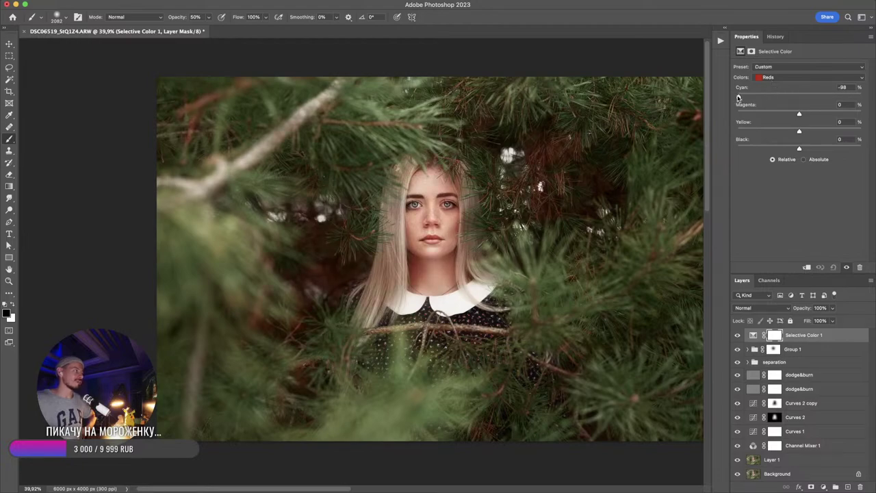
left_click_drag(800, 149, 835, 151)
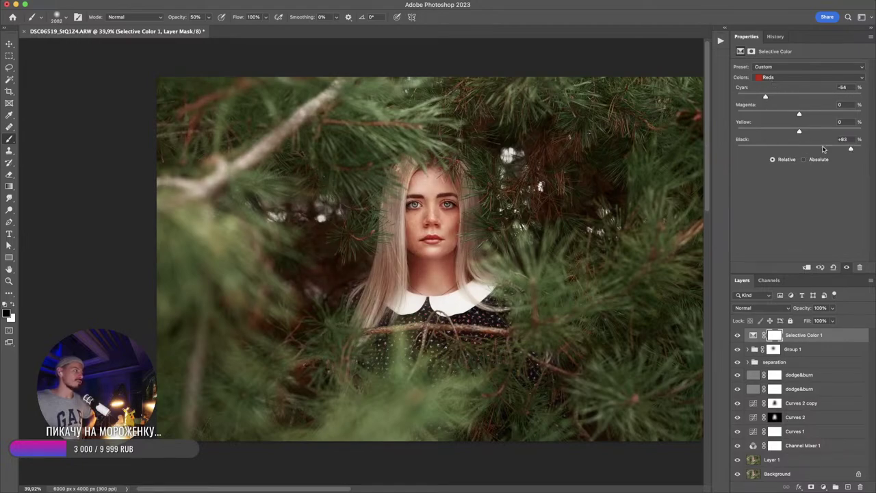
left_click_drag(571, 165, 639, 190)
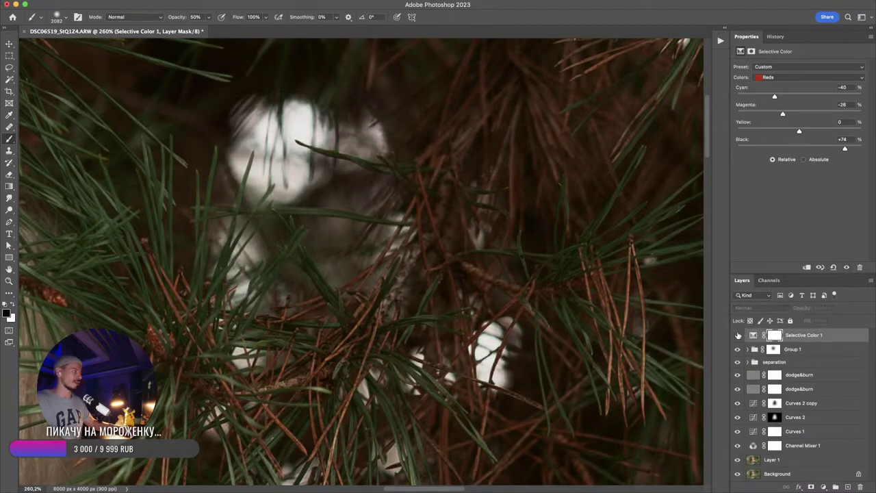
- Paint black over the woman's face and hair on the Selective Color mask with a brush of about 401 px at 100% opacity
left_click_drag(545, 244, 516, 223)
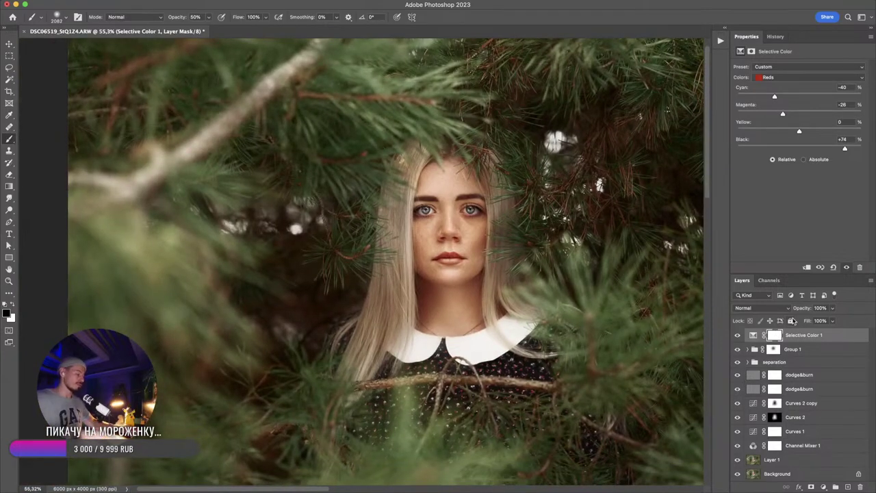
left_click_drag(479, 270, 344, 271)
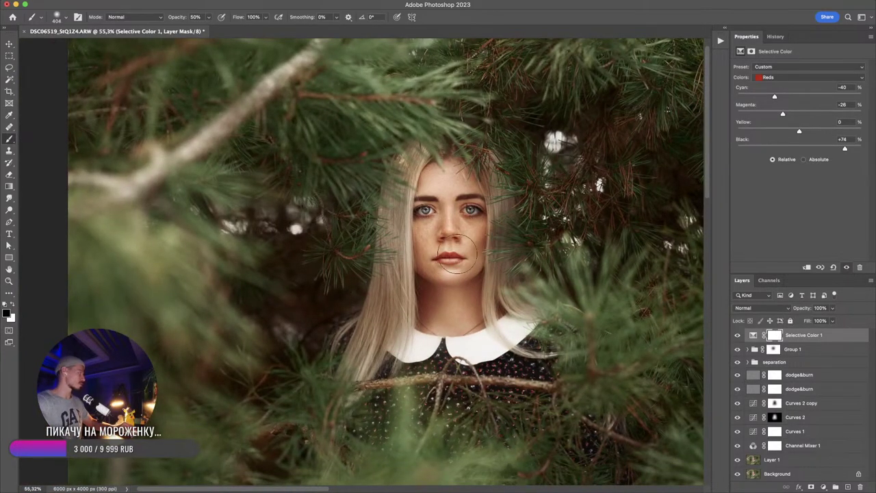
key("0")
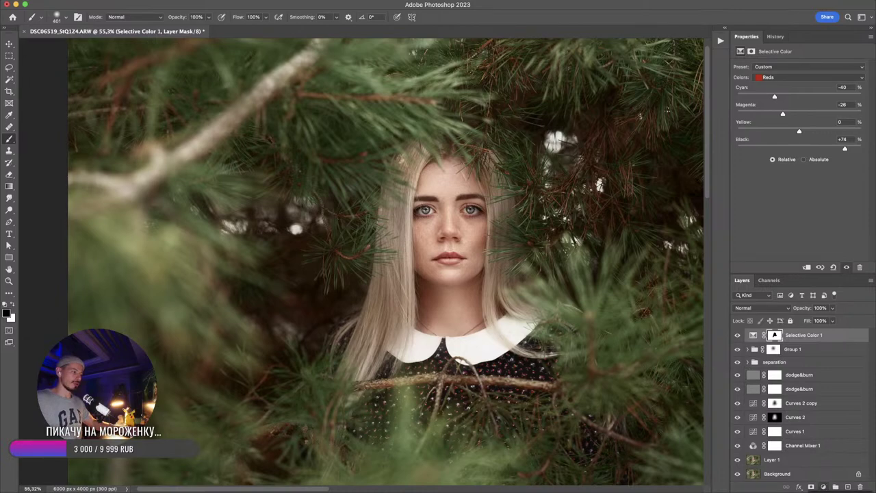
- Add a second Selective Color adjustment and set Greens to Yellow -100 and Black +90
left_click(822, 486)
left_click(831, 488)
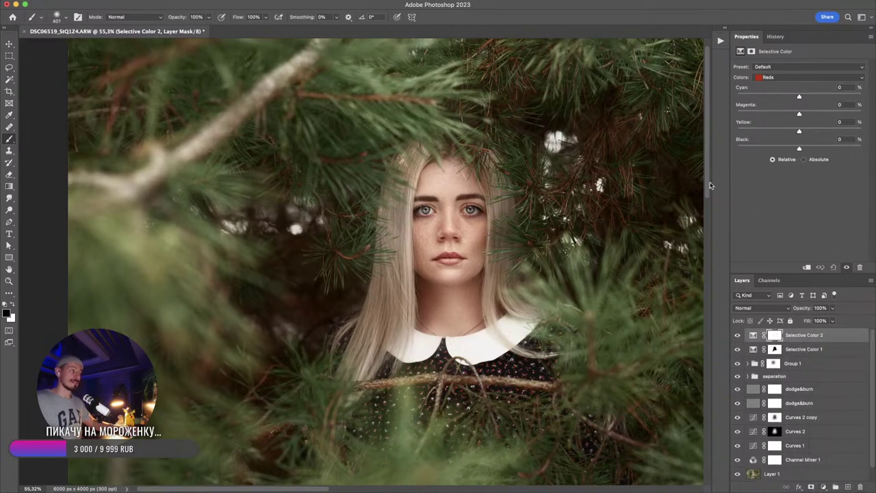
left_click(774, 78)
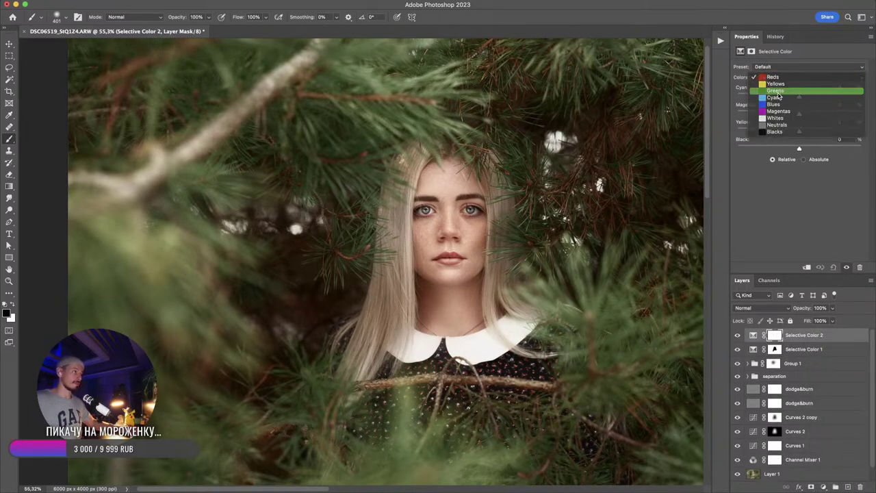
left_click(780, 98)
left_click_drag(799, 131, 744, 131)
left_click_drag(813, 151, 858, 153)
left_click_drag(744, 132, 737, 131)
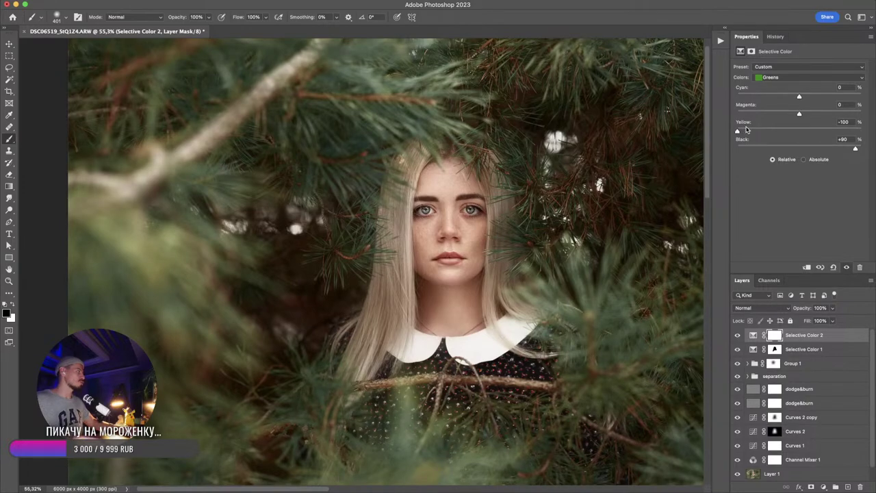
- Compare the pine needles up close with and without the second Selective Color adjustment, and review the whole photo
scroll(371, 131, "up", 2)
scroll(371, 130, "up", 3)
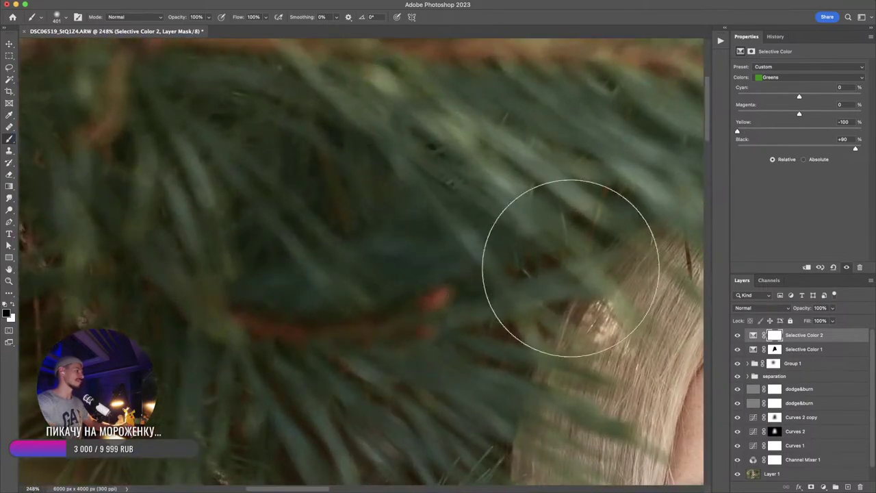
mouse_move(388, 254)
left_mouse_down()
mouse_move(412, 241)
mouse_move(425, 255)
mouse_move(417, 249)
left_mouse_up()
mouse_move(463, 122)
left_mouse_down()
mouse_move(453, 116)
mouse_move(464, 119)
left_mouse_up()
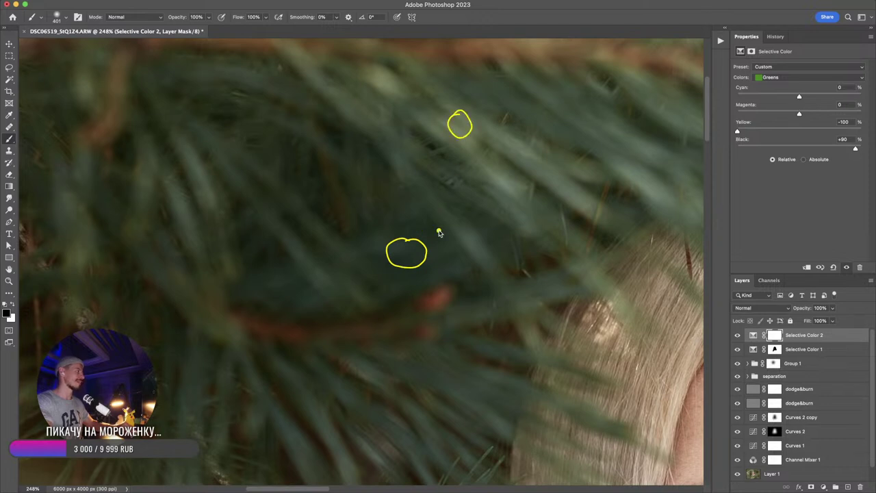
left_click(737, 335)
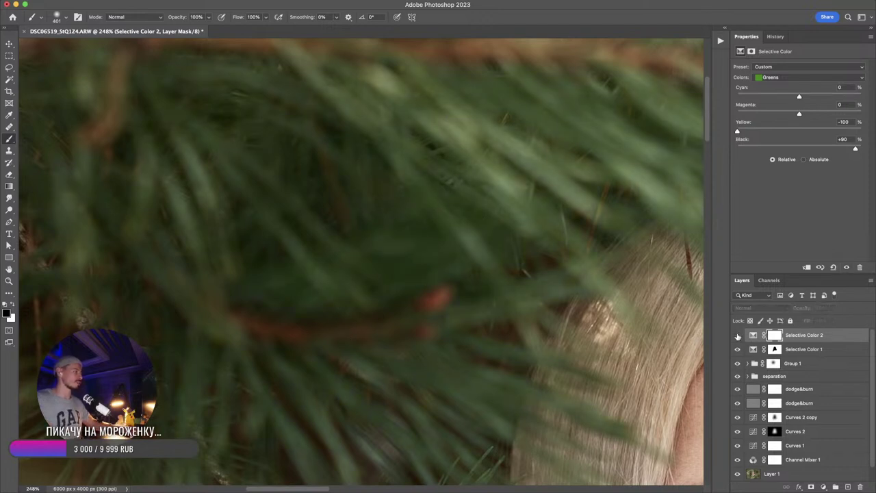
left_click(737, 335)
left_click(737, 335)
left_click(737, 334)
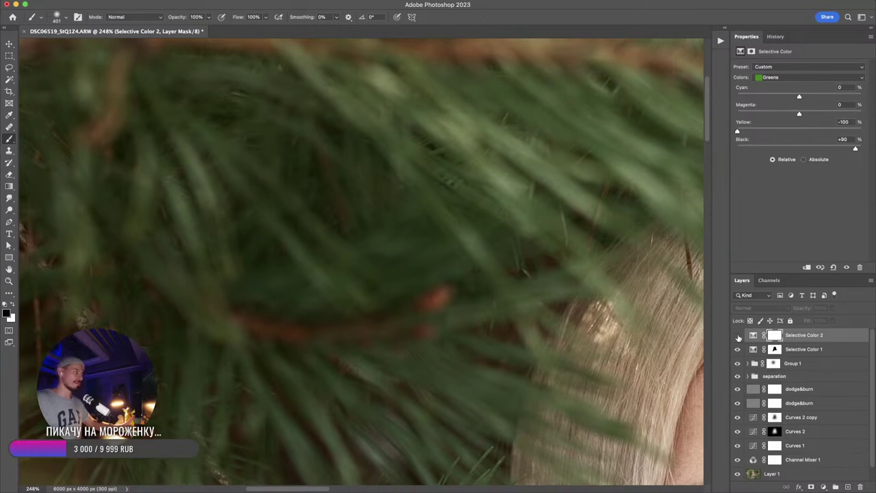
left_click(737, 336)
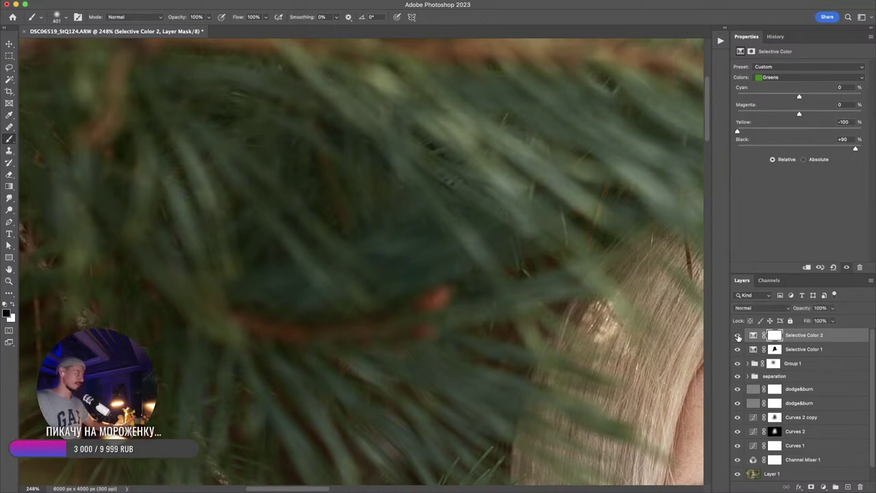
scroll(599, 318, "down", 10)
left_click_drag(605, 332, 479, 227)
scroll(545, 265, "down", 3)
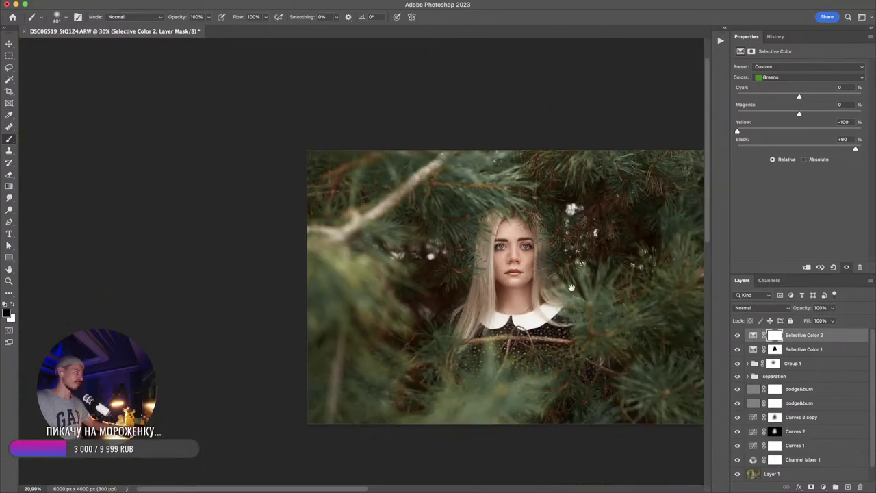
left_click_drag(544, 265, 492, 231)
scroll(515, 248, "up", 3)
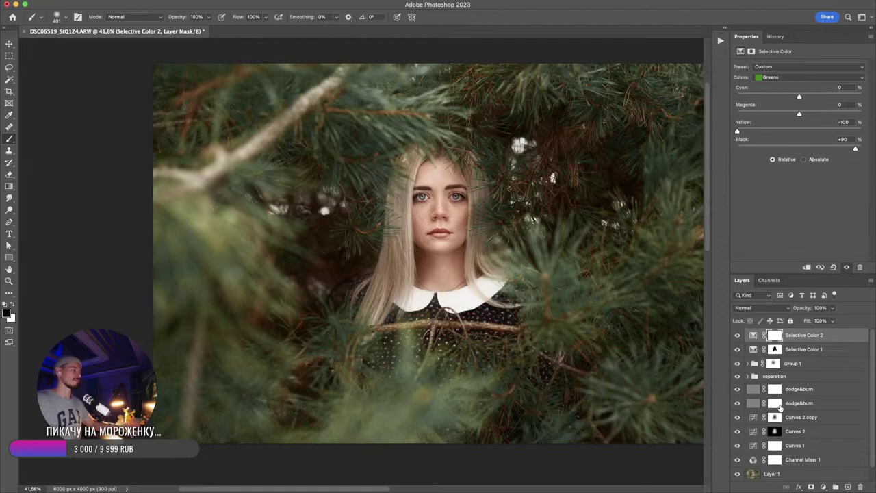
left_click(823, 486)
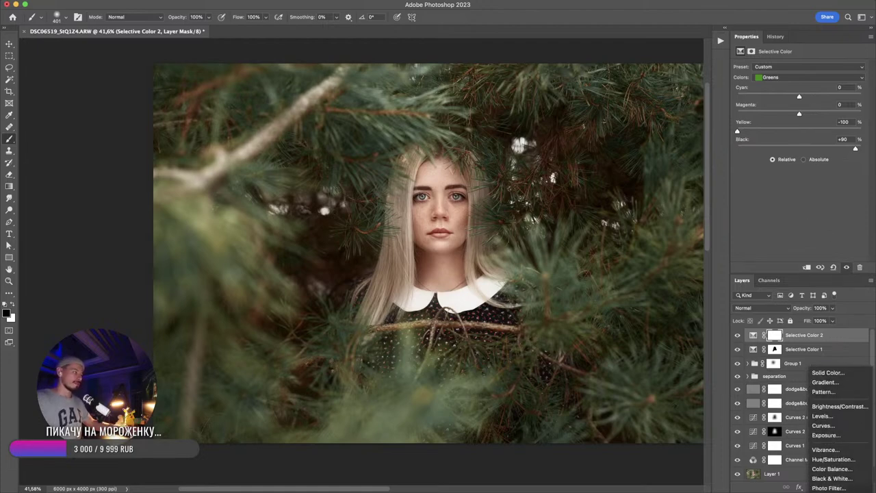
left_click(801, 344)
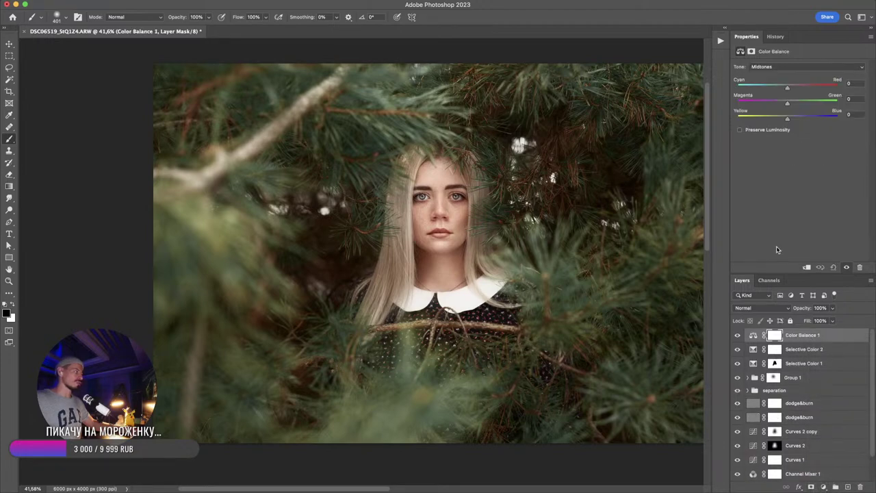
left_click_drag(819, 336, 860, 486)
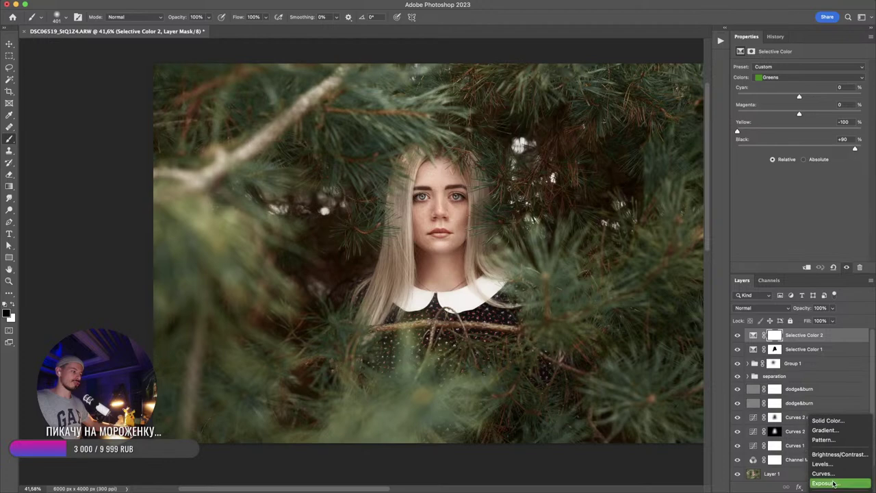
- Add a Curves adjustment with the black point at input 12 in Red and 11 in Green, and fine-tune the Blue black point
left_click(832, 473)
key("alt+3")
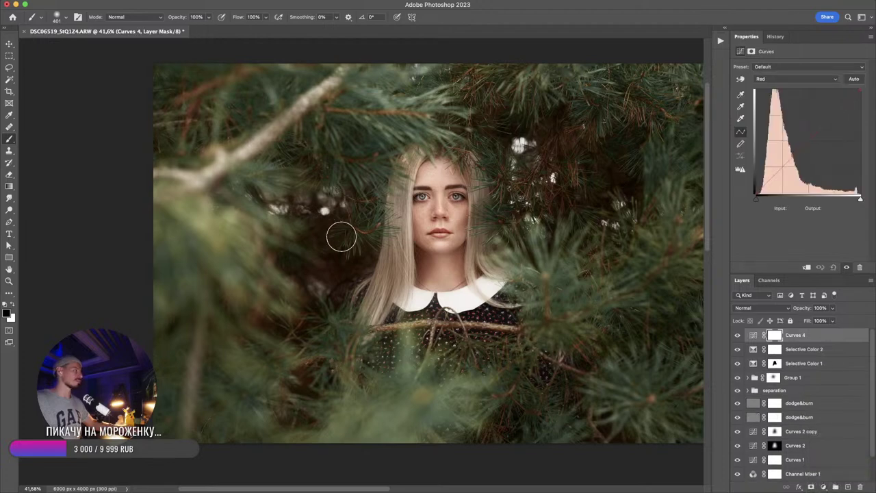
left_click_drag(756, 201, 759, 203)
key("alt+4")
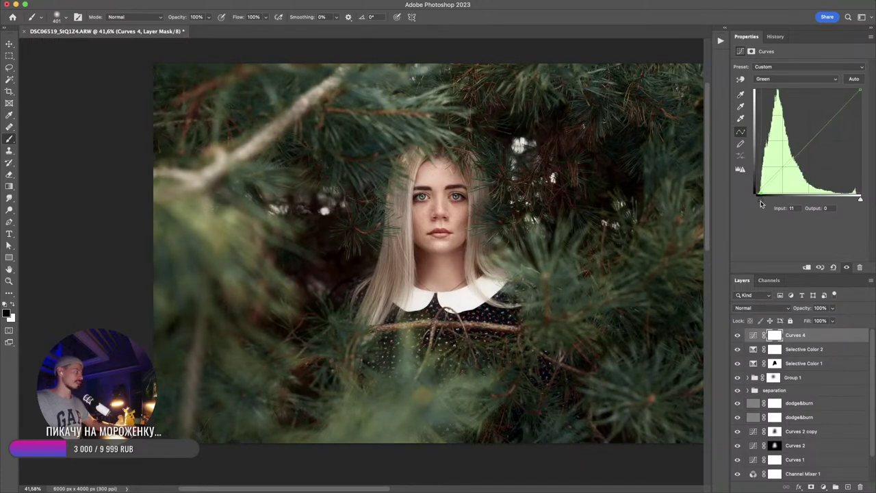
key("alt+5")
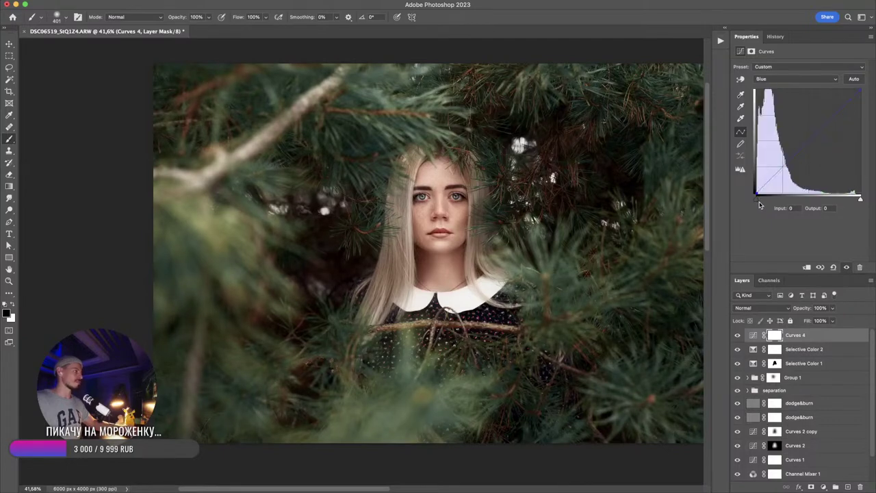
left_click_drag(757, 202, 755, 202)
- Set the Red channel's white point to input 245 in the new Curves adjustment and check the Green and Blue channels
key("alt+3")
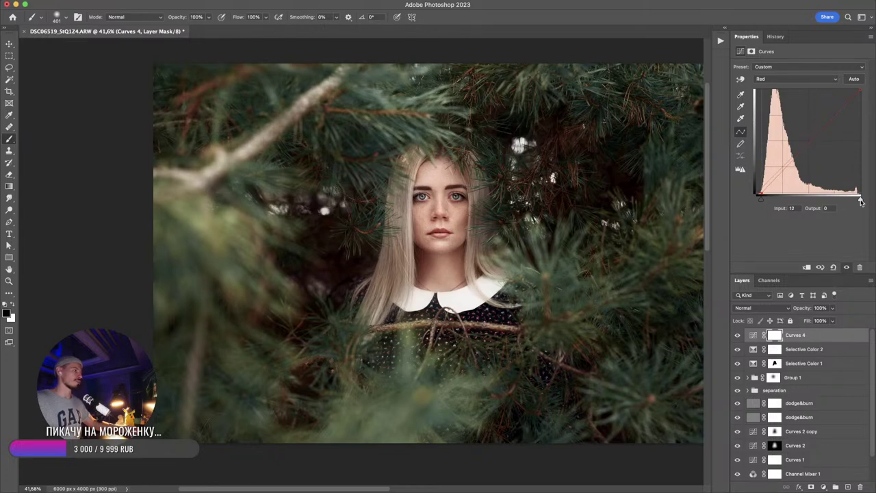
left_click_drag(860, 198, 857, 200)
key("alt+4")
key("alt+5")
key("alt+4")
key("alt+3")
key("alt+4")
key("alt+3")
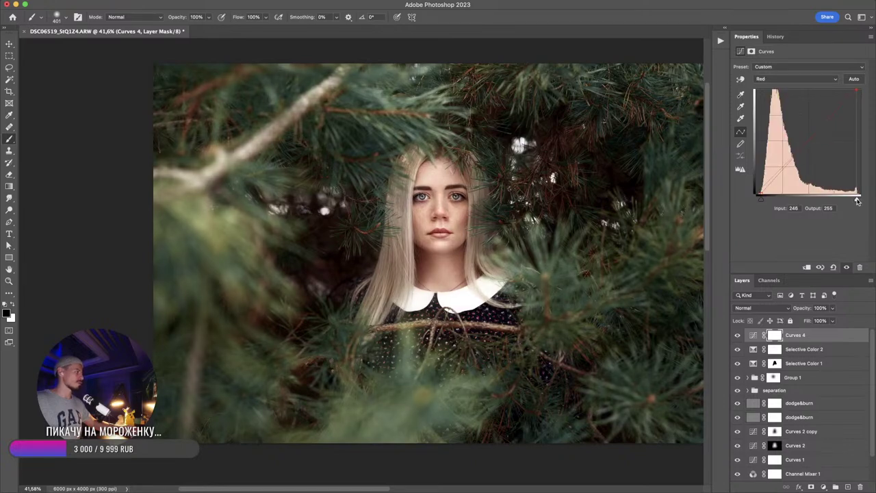
- Compare the photo with and without the new per-channel Curves adjustment
left_click(737, 335)
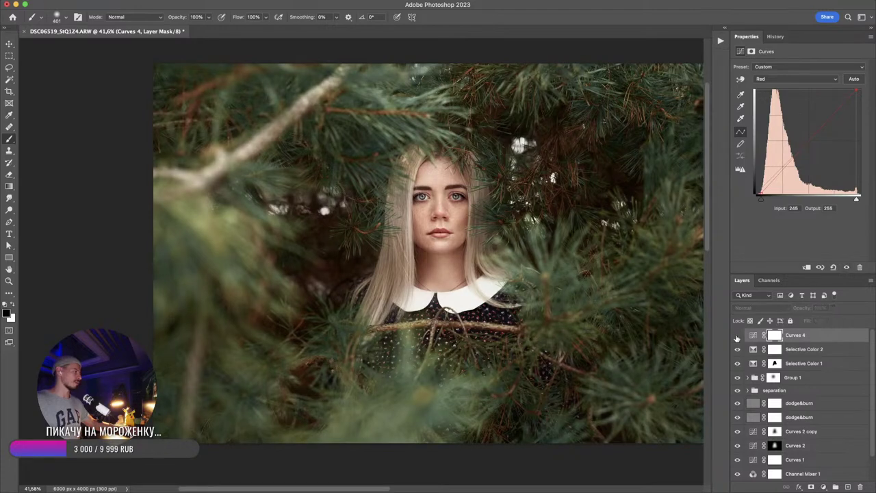
left_click(737, 335)
mouse_move(554, 264)
left_mouse_down()
mouse_move(521, 271)
mouse_move(540, 266)
left_mouse_up()
left_click(737, 336)
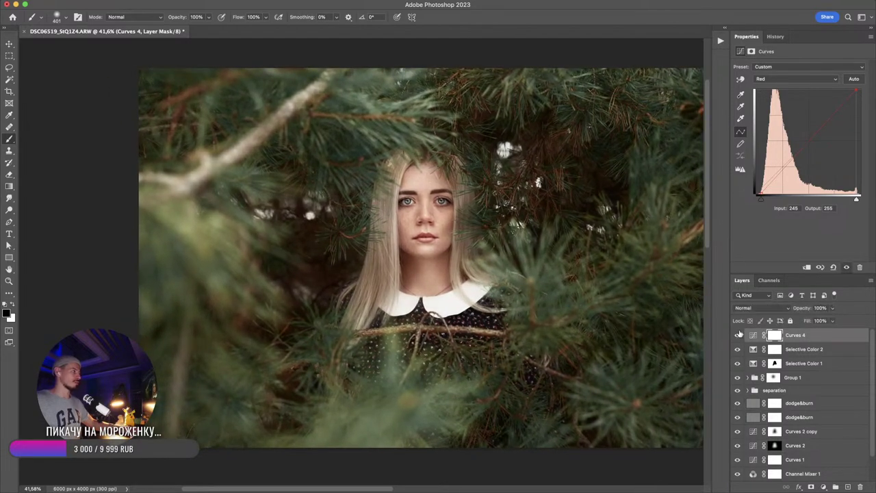
left_click(737, 336)
left_click(737, 334)
left_click(738, 334)
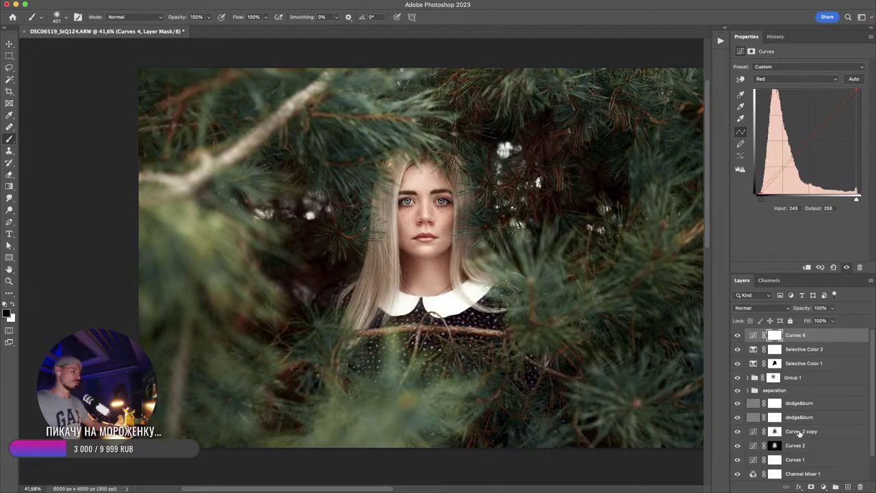
- Add a Color Balance adjustment with Highlights at -2, -1, -6 and Shadows at -6, -2, 0
left_click(823, 486)
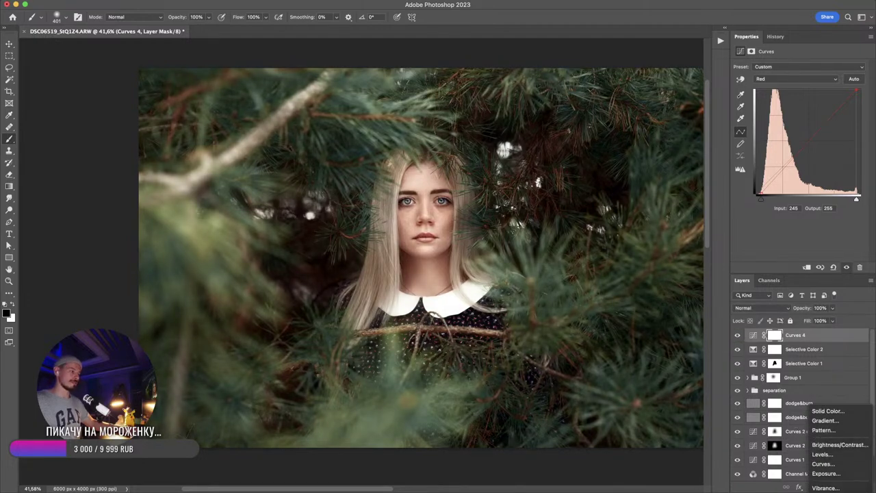
left_click(830, 491)
left_click(771, 67)
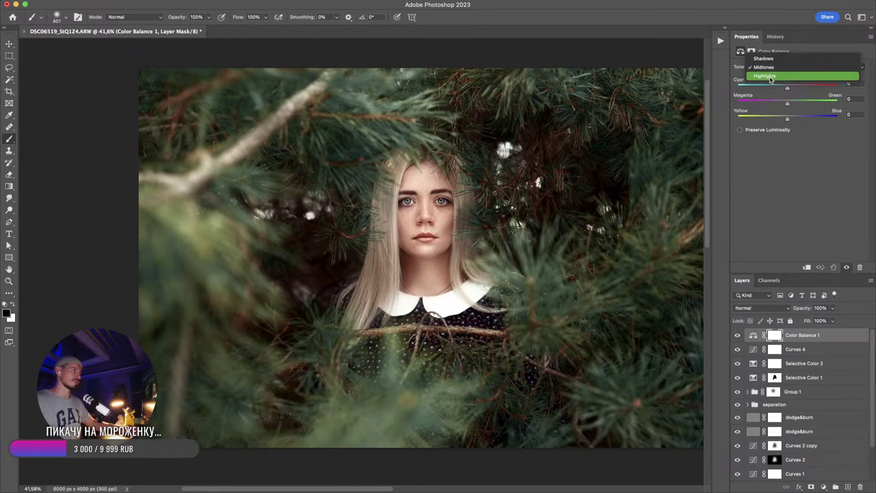
left_click(770, 78)
left_click_drag(787, 120, 785, 119)
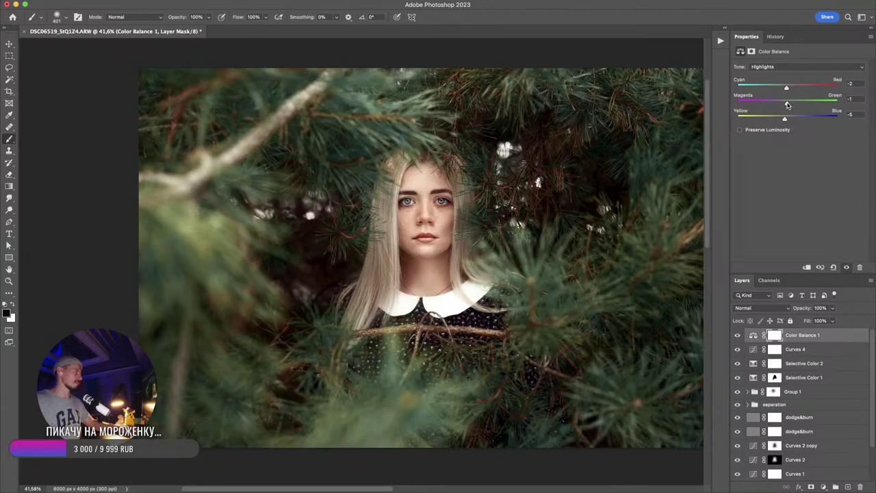
left_click(769, 68)
left_click(770, 47)
- Compare the photo with and without the Color Balance and Curves adjustments, and examine the face up close
left_click(738, 335)
left_click(738, 334)
left_click(738, 335)
left_click(738, 335)
left_click(737, 336)
left_click(738, 336)
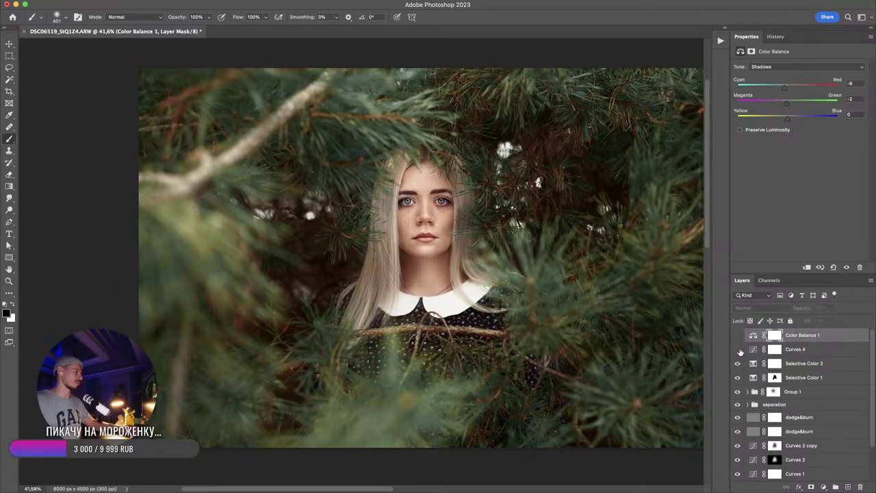
left_click(739, 336)
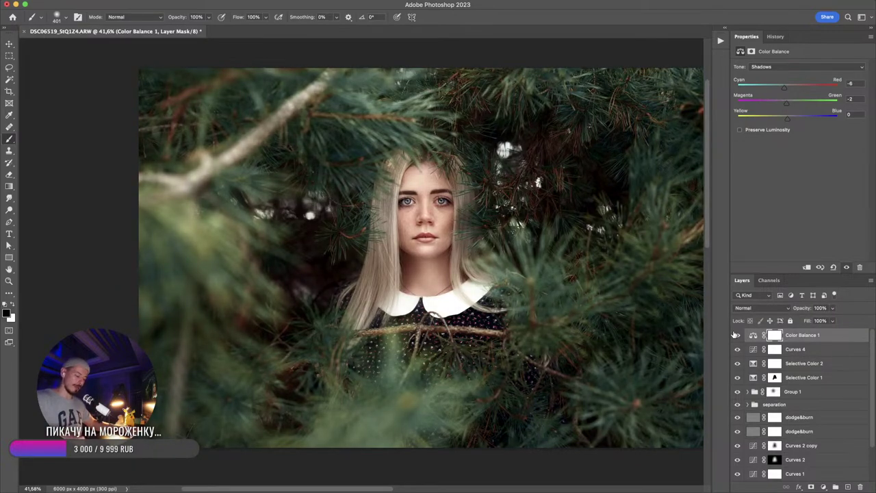
mouse_move(446, 231)
left_mouse_down()
mouse_move(497, 243)
mouse_move(521, 262)
left_mouse_up()
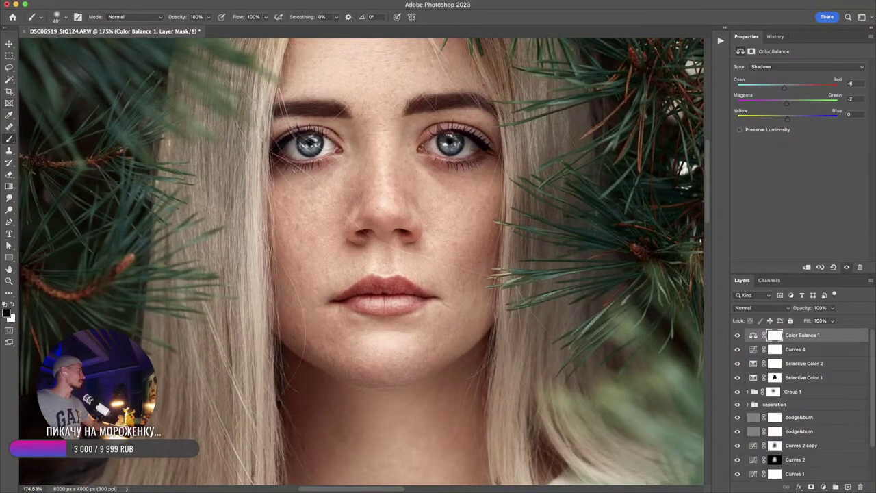
- Check the face's skin color values with the Eyedropper and the Info readout, and close the readout
left_click(301, 1)
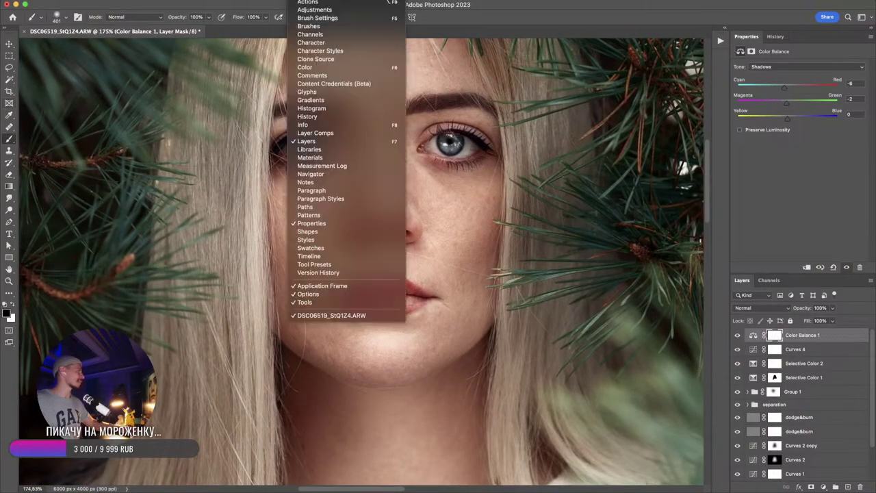
left_click(307, 126)
left_click(10, 114)
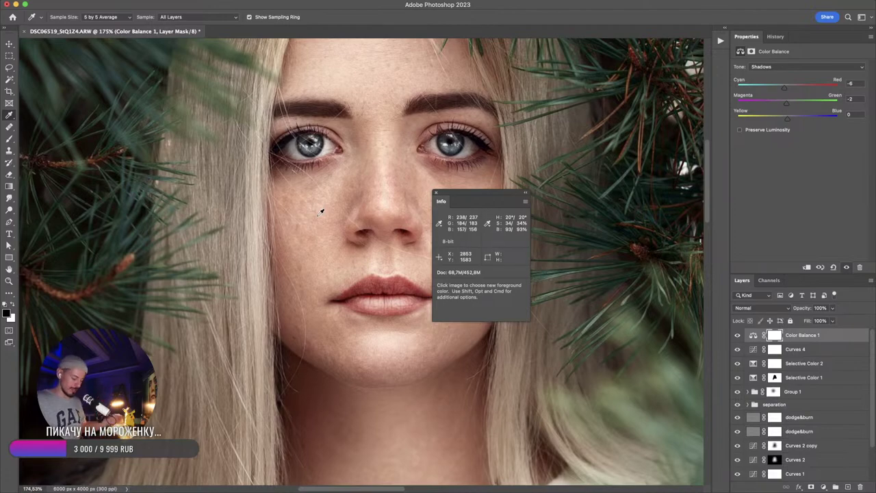
key("super+0")
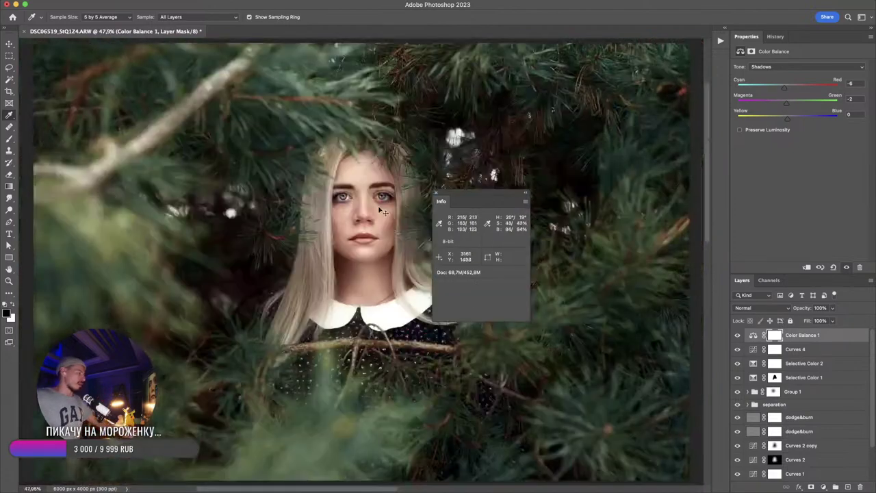
key("super+minus")
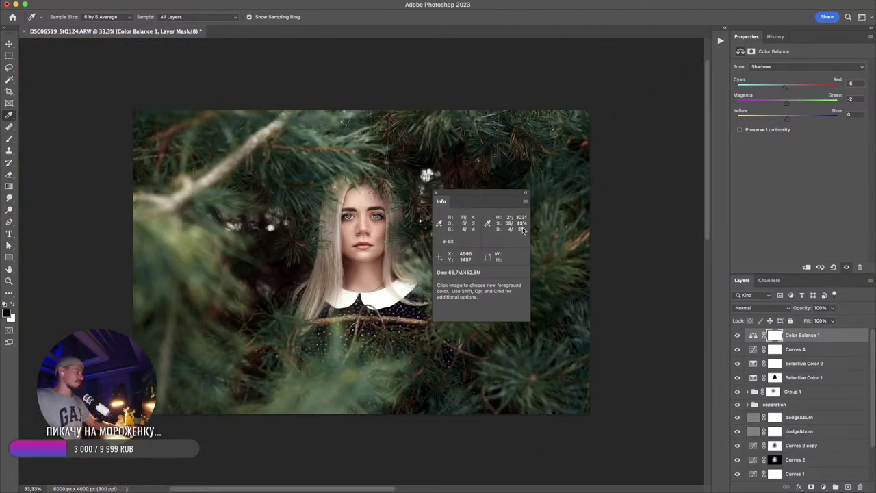
left_click(436, 192)
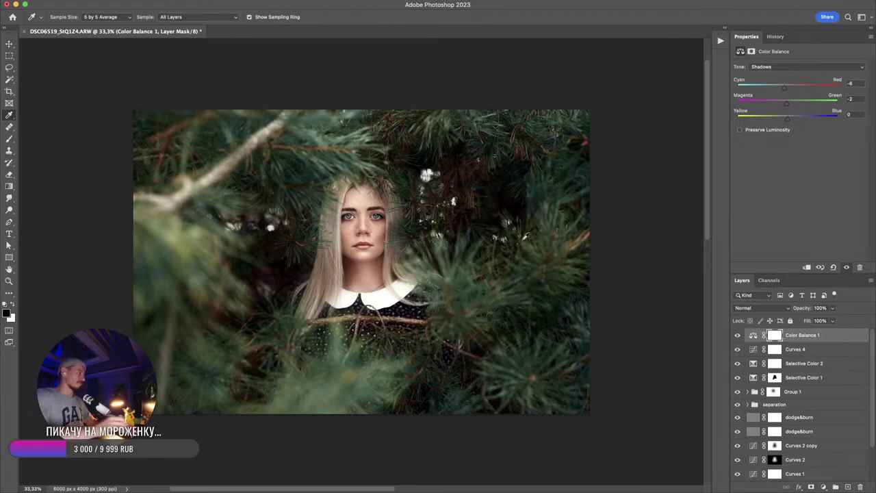
key("super+alt+i")
type("2560")
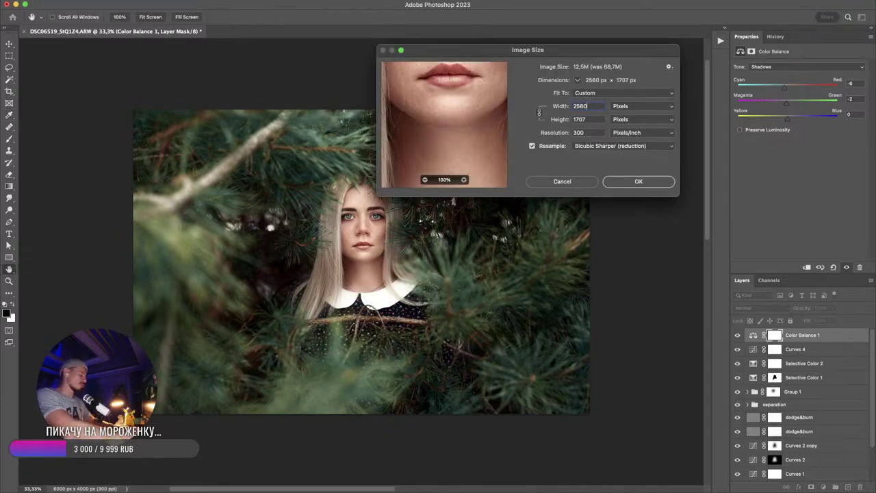
key("Return")
key("i")
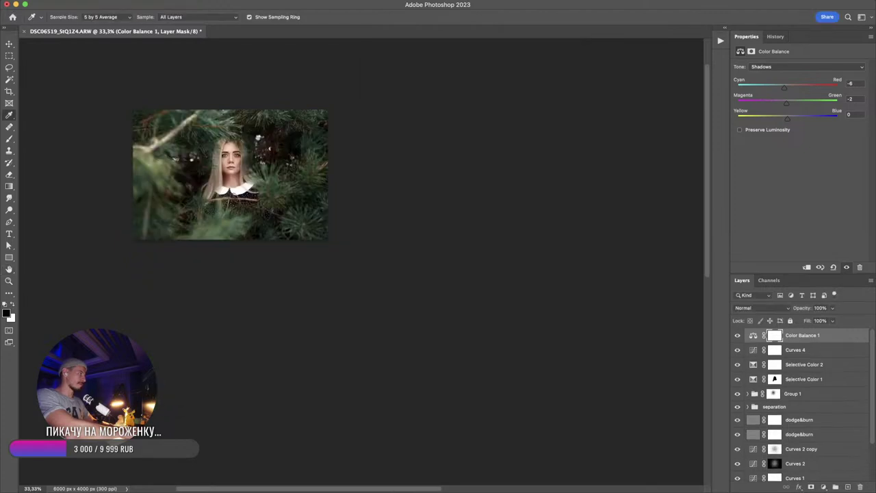
key("super+0")
- Save a full-size JPEG copy named DSC06519_FULL to the Desktop at quality 10
key("super+shift+s")
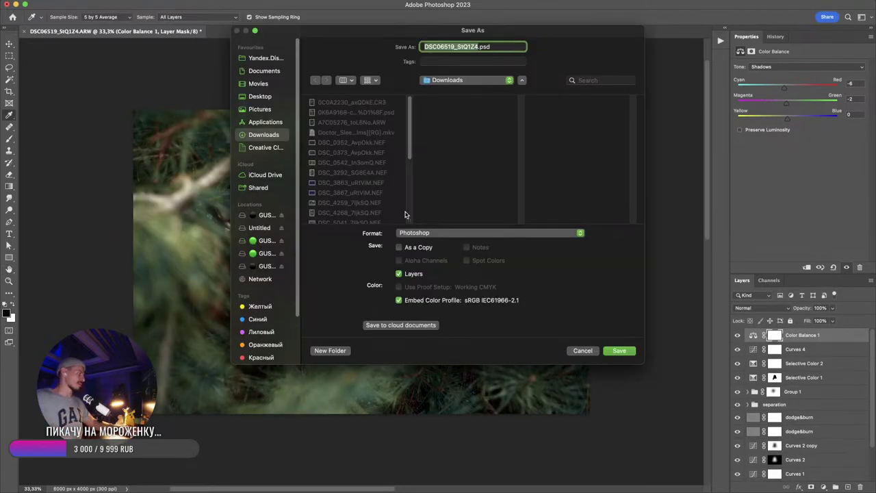
left_click(428, 236)
left_click(413, 304)
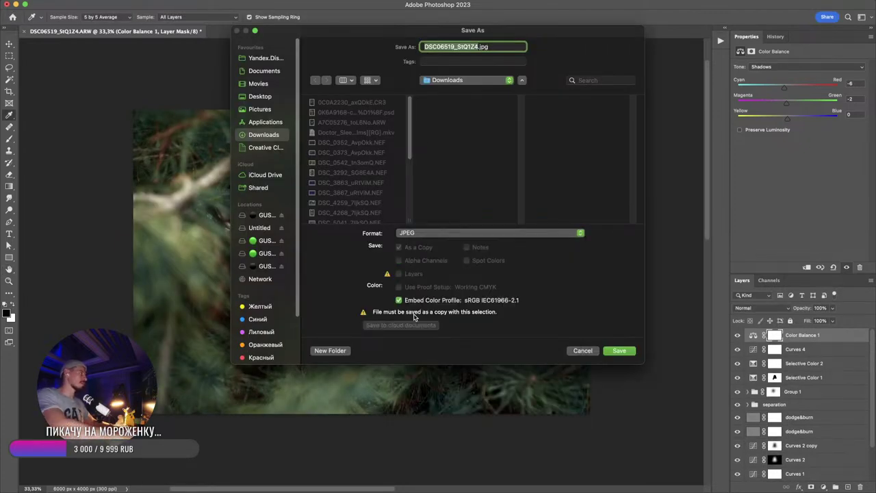
key("Right")
key("BackSpace")
key("BackSpace")
key("BackSpace")
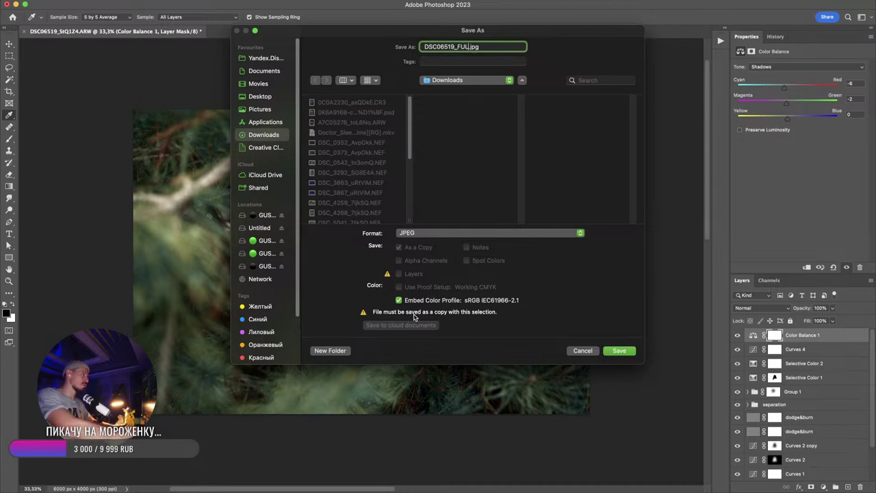
left_click(269, 97)
key("Return")
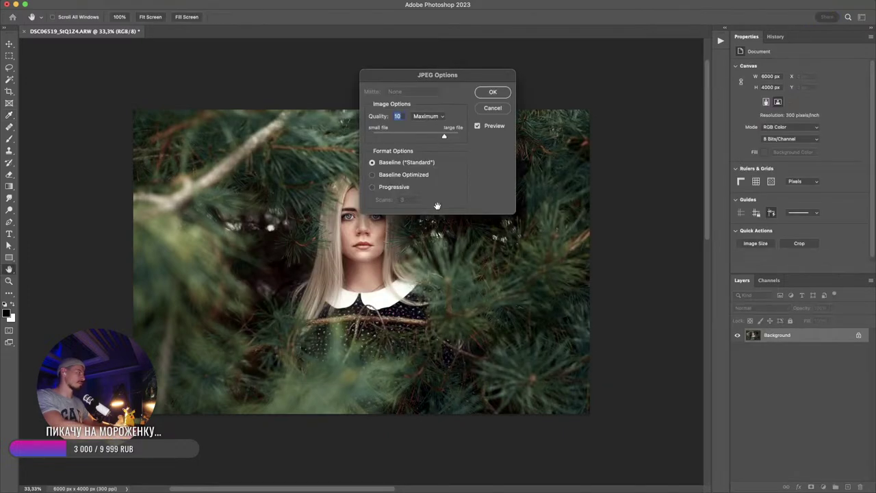
key("Return")
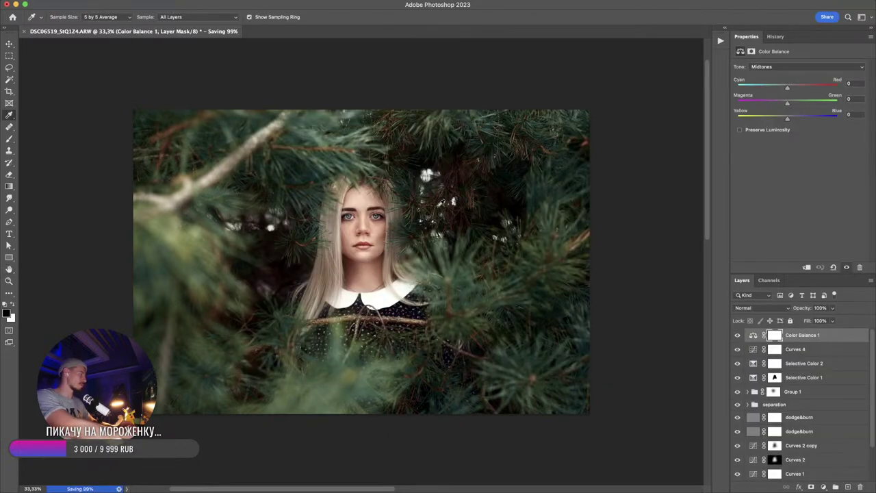
- Resize the image to 2560 px wide at 300 pixels/inch using Bicubic Sharper resampling
key("super+alt+i")
type("2560")
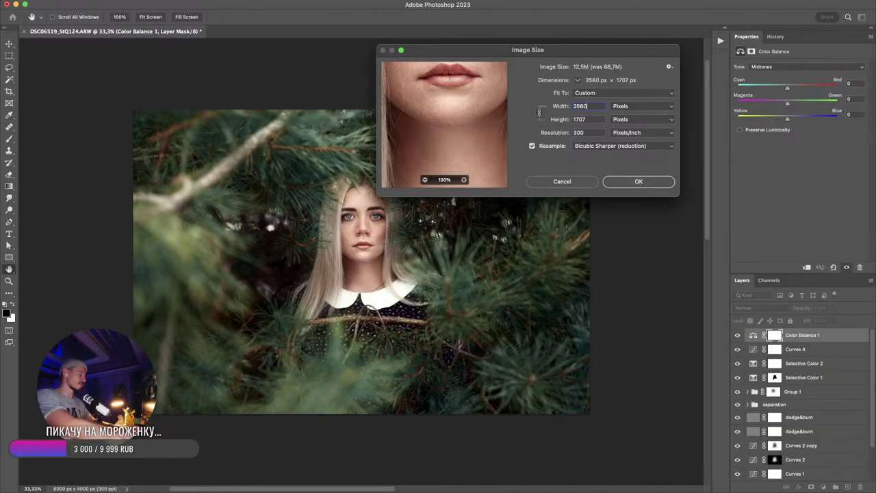
key("Return")
key("i")
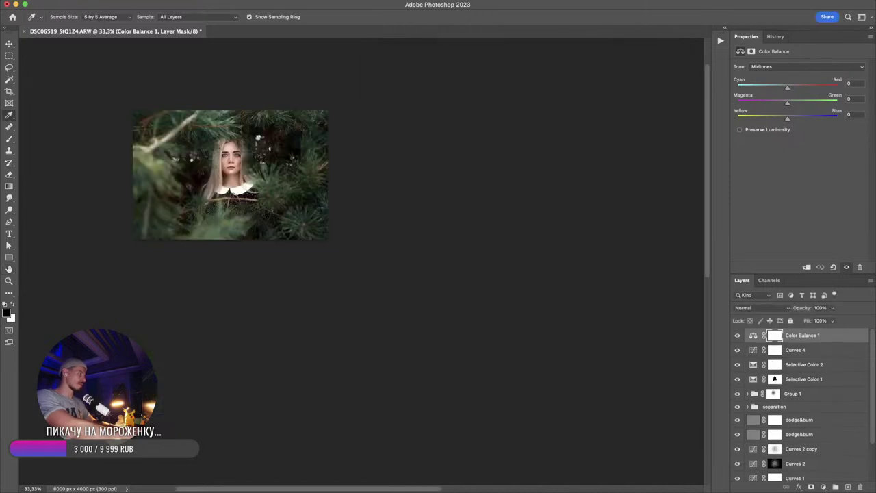
key("super+1")
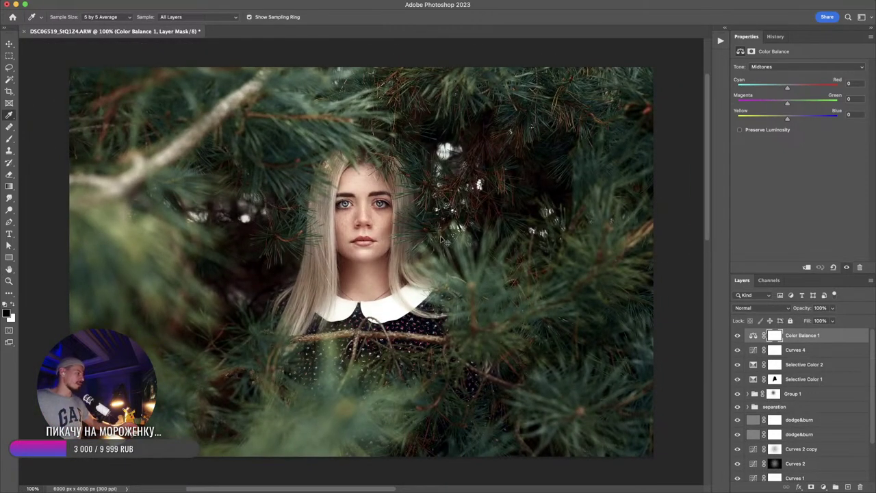
- Stamp all visible layers onto a new layer and apply the Camera Raw filter with Sharpening 30 and a little Grain
key("super+alt+shift+e")
key("super+shift+a")
left_click(378, 208)
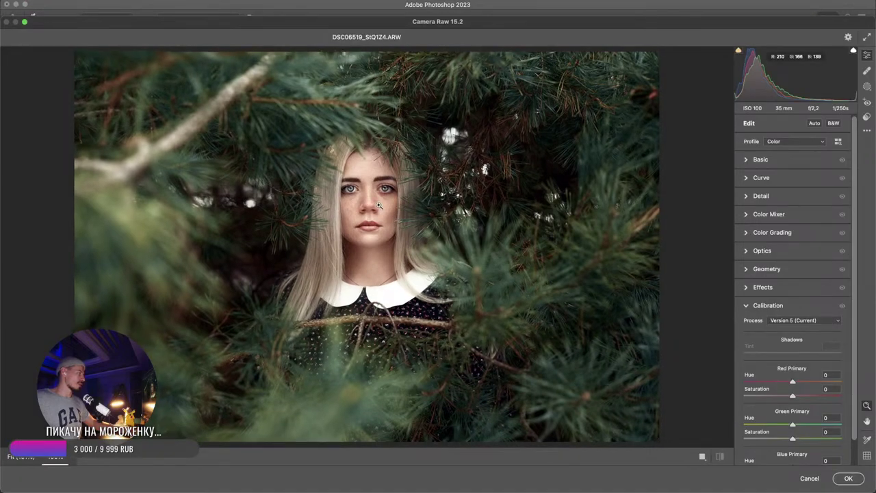
key("super+3")
left_click(764, 219)
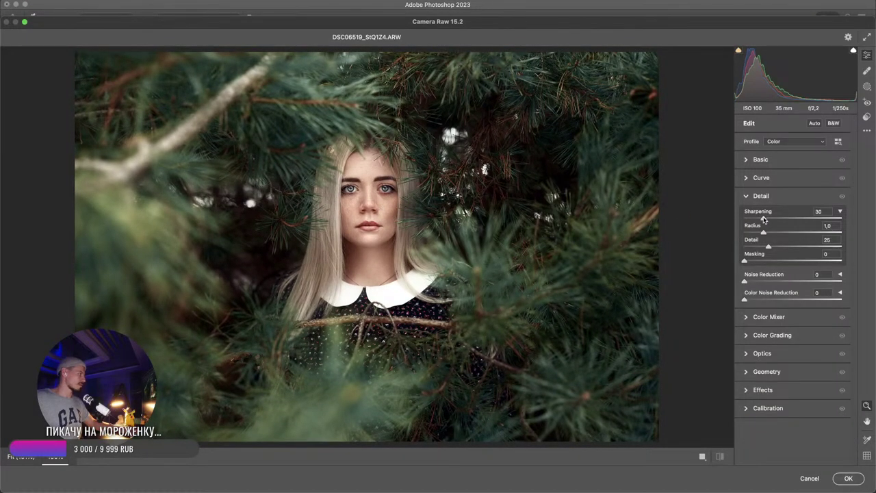
key("super+alt+8")
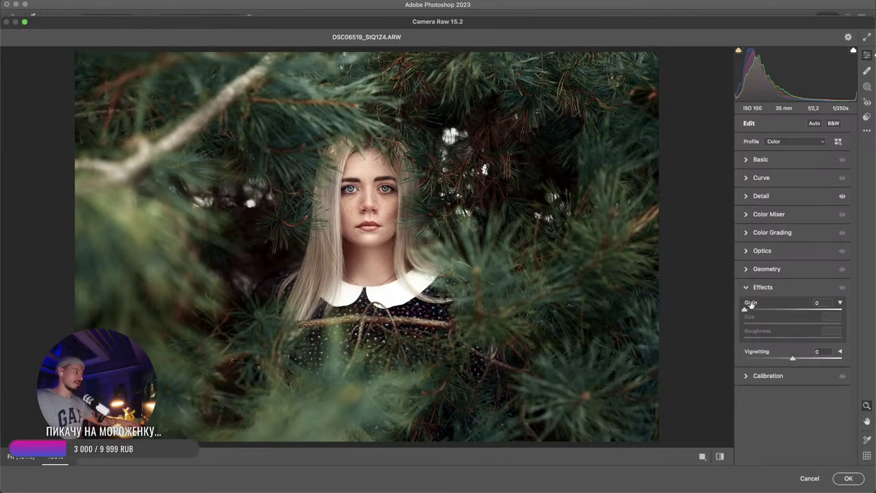
left_click_drag(749, 311, 756, 311)
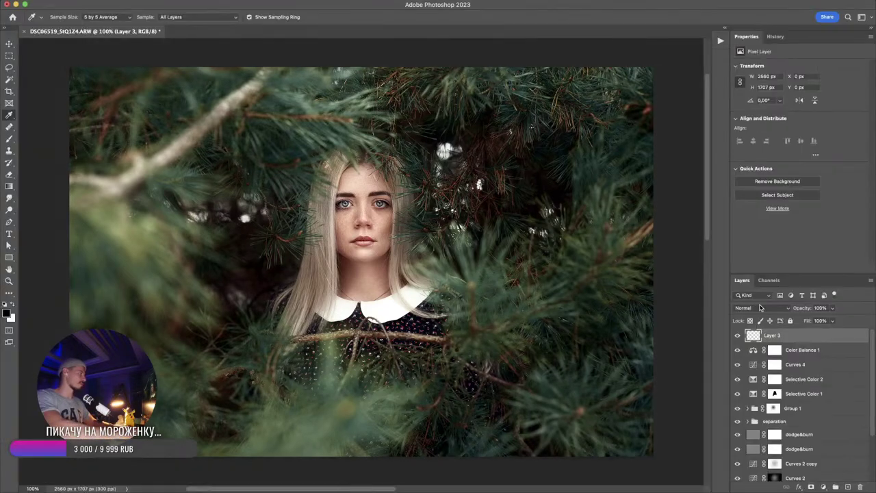
key("Return")
- Save the layered document to the Desktop as DSC06519.psd with Maximize Compatibility enabled
key("super+shift+s")
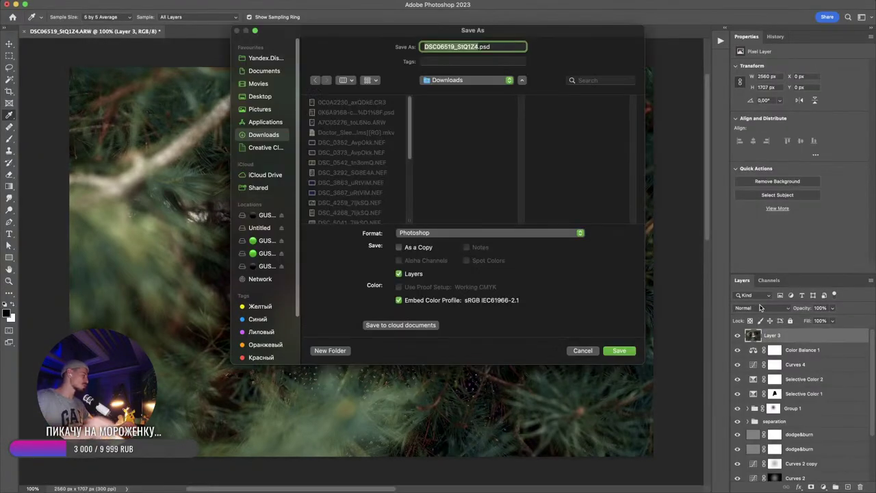
left_click(262, 97)
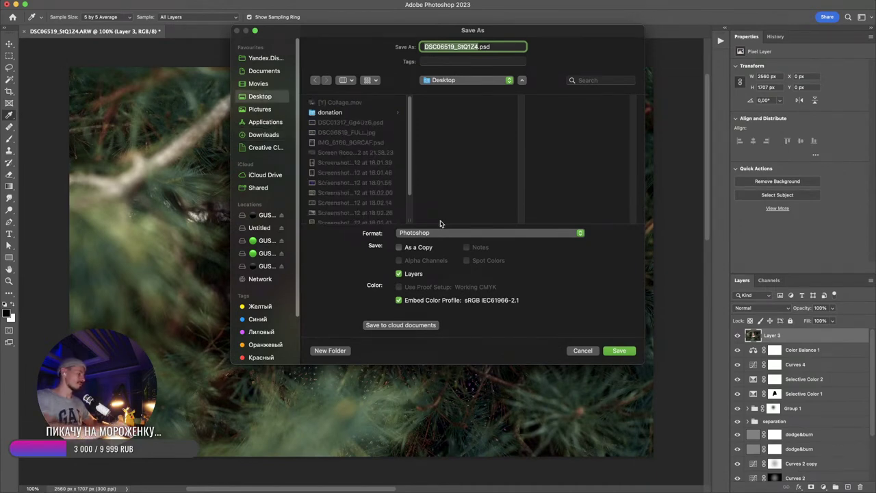
key("Right")
key("BackSpace")
key("BackSpace")
key("BackSpace")
key("BackSpace")
key("BackSpace")
key("BackSpace")
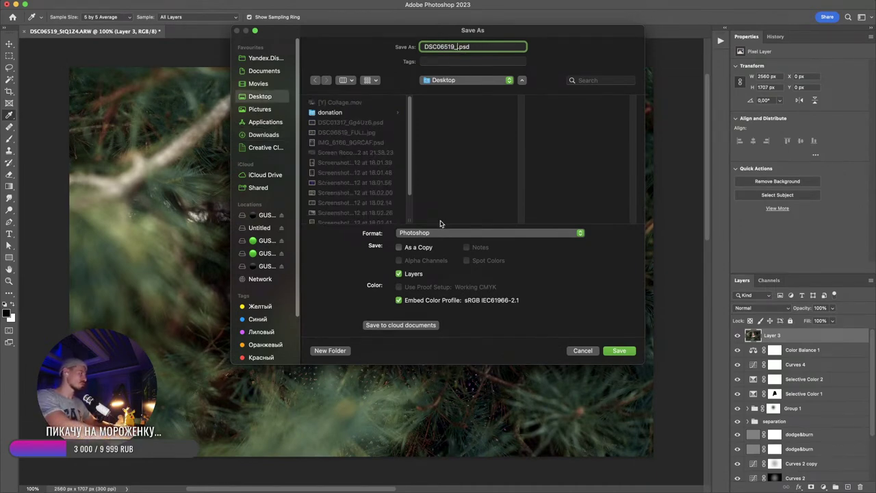
key("BackSpace")
key("Return")
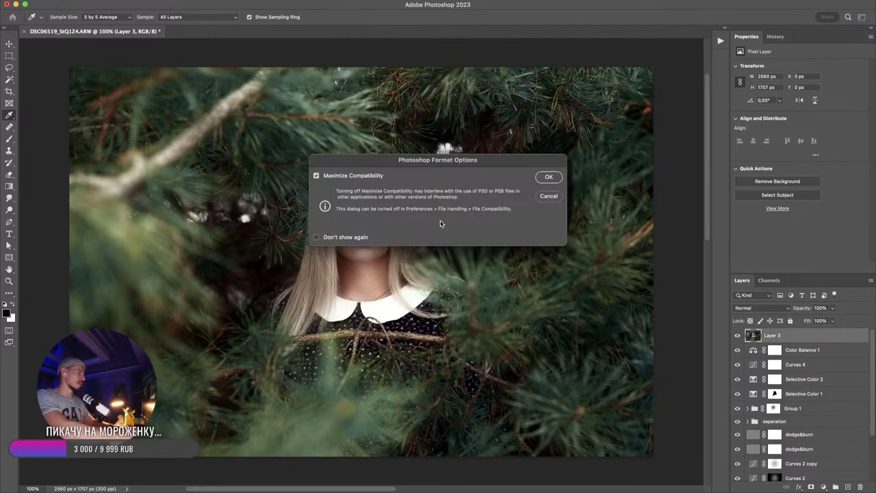
key("Return")
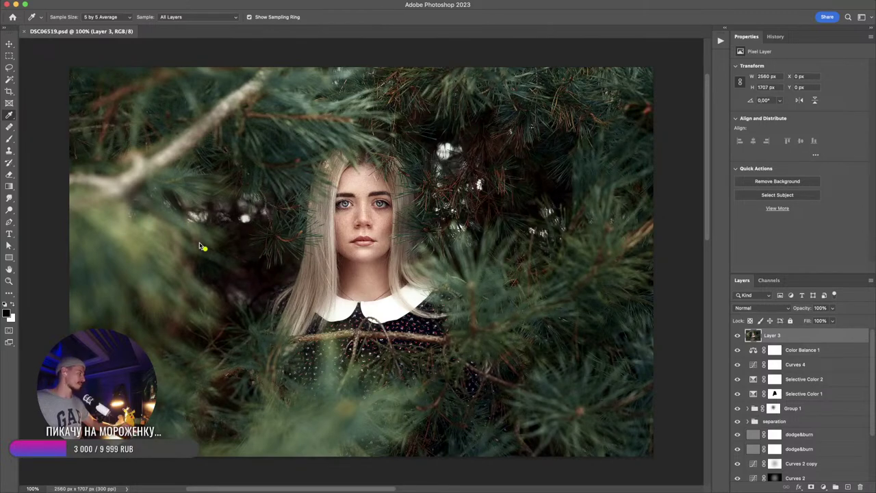
- Examine the foreground branches and the bright background gaps between the pine branches around the woman
mouse_move(162, 224)
left_mouse_down()
mouse_move(198, 219)
mouse_move(148, 231)
left_mouse_up()
left_click_drag(361, 345, 343, 373)
left_click(441, 368)
left_click_drag(526, 183, 510, 239)
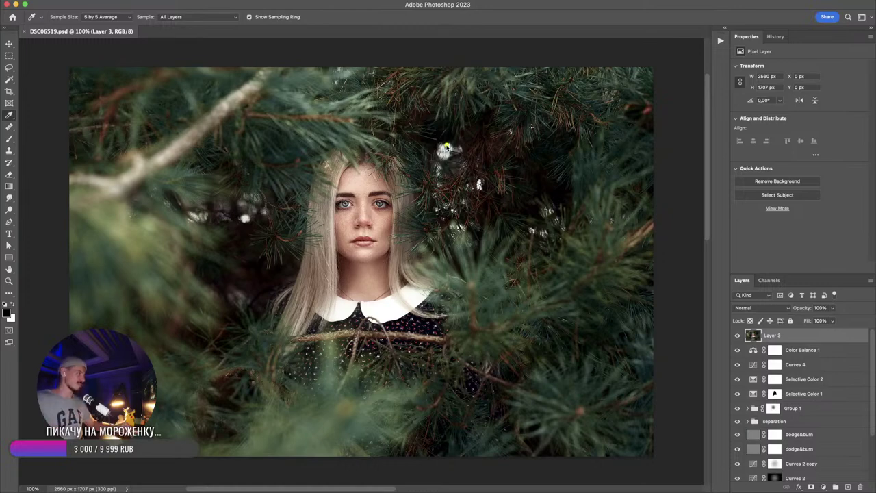
mouse_move(452, 143)
left_mouse_down()
mouse_move(436, 156)
mouse_move(453, 143)
left_mouse_up()
mouse_move(236, 213)
left_mouse_down()
mouse_move(243, 204)
mouse_move(231, 211)
left_mouse_up()
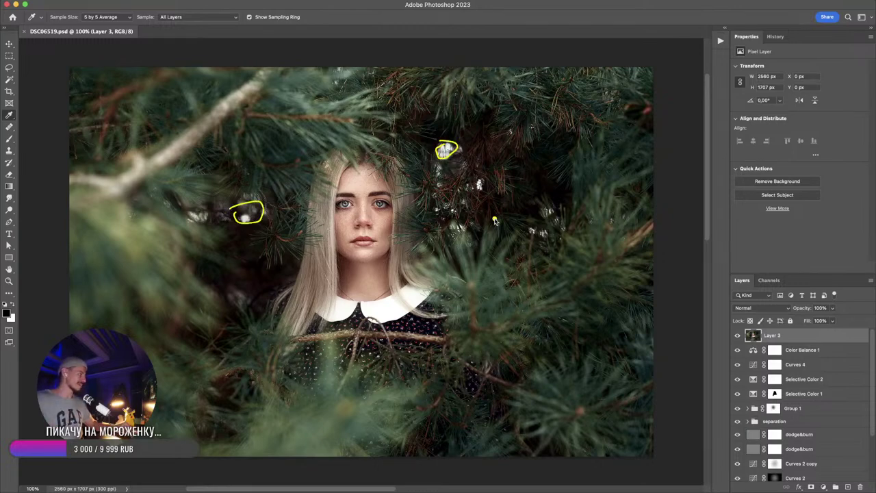
mouse_move(539, 211)
left_mouse_down()
mouse_move(559, 208)
mouse_move(529, 215)
left_mouse_up()
key("Escape")
- Close the saved document and switch to Safari to view the original photo
key("super+w")
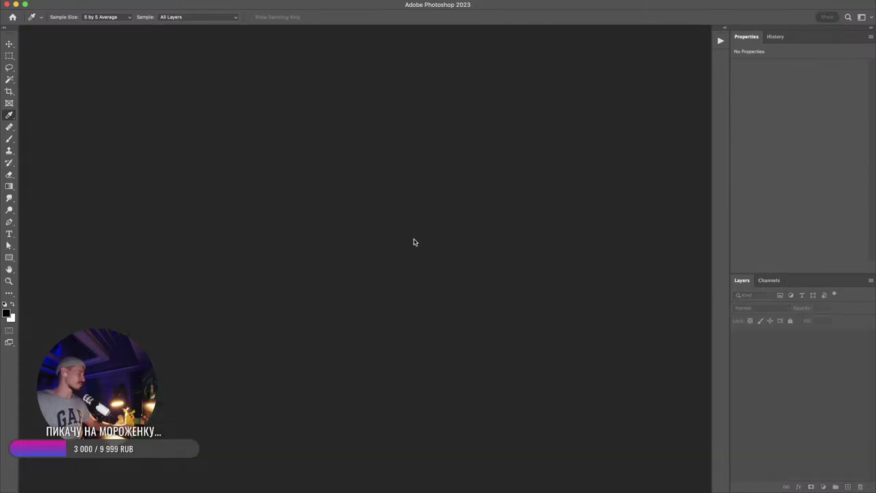
key("super+Tab")
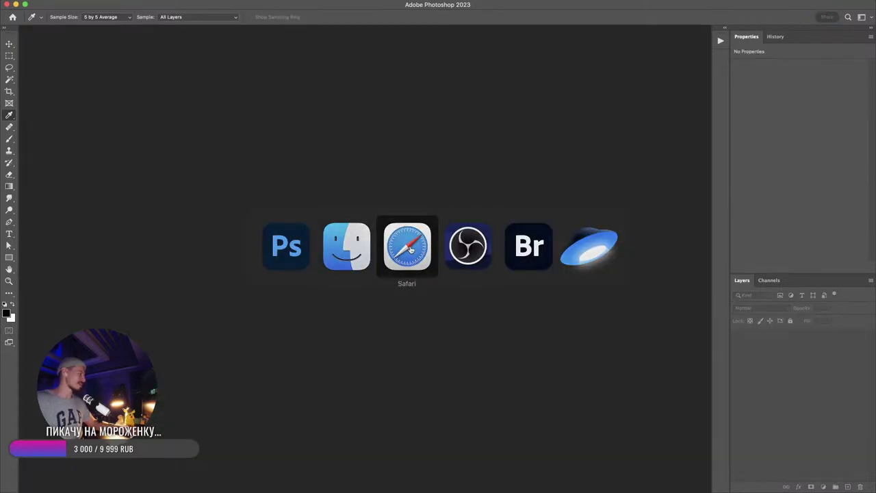
left_click(401, 274)
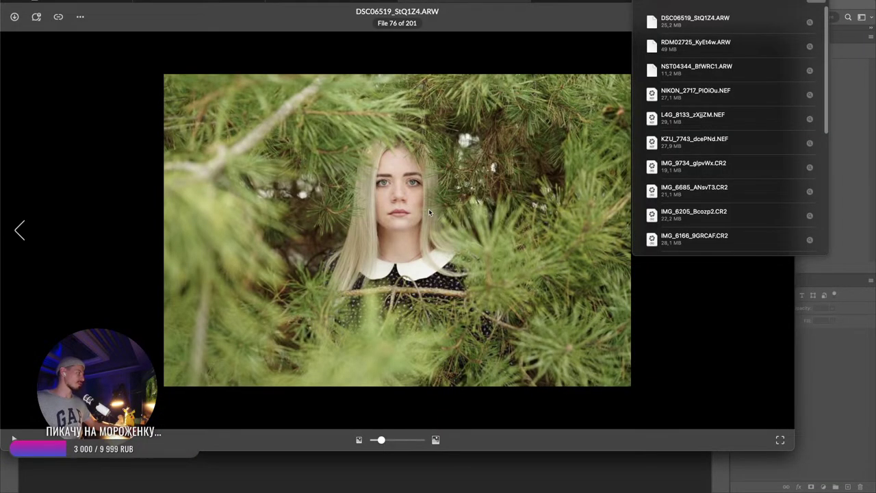
- Switch back to Photoshop and reopen the recently saved DSC06519.psd
key("super+Tab")
key("super+Tab")
key("super+Tab")
left_click(90, 6)
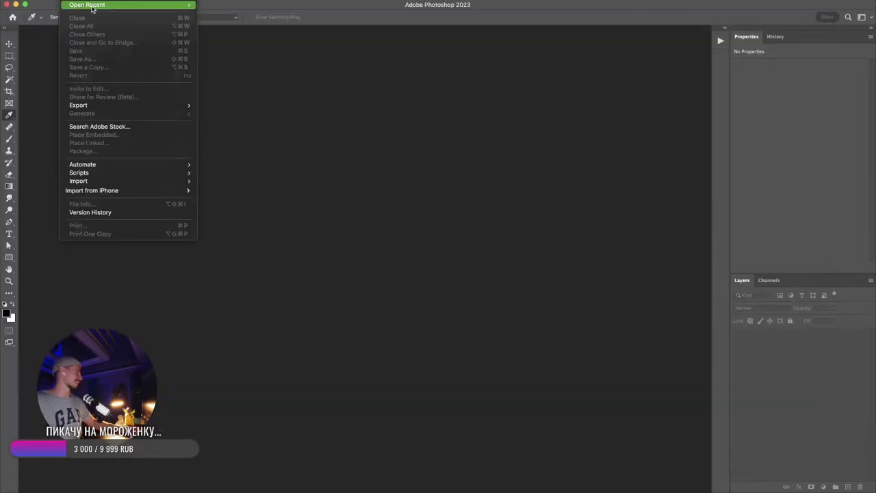
mouse_move(92, 6)
left_click(213, 6)
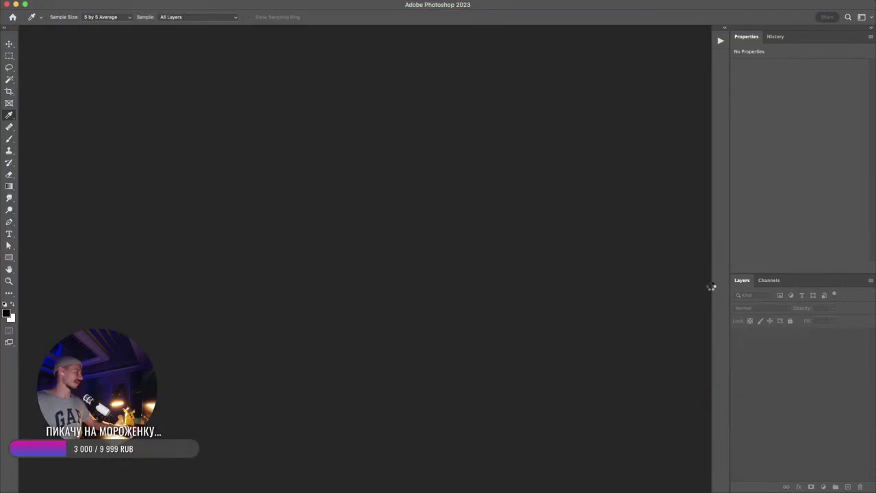
- Compare the retouched photo in Photoshop with the original photo in Safari
key("super+Tab")
key("super+Tab")
key("super+Tab")
key("super+Tab")
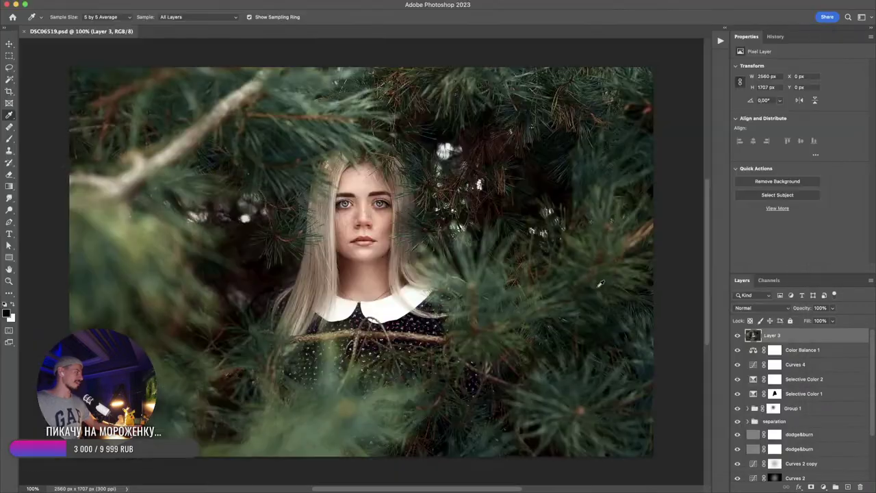
key("super+Tab")
key("super+Tab")
key("super+Tab")
key("super+Tab")
key("super+Tab")
key("super+Tab")
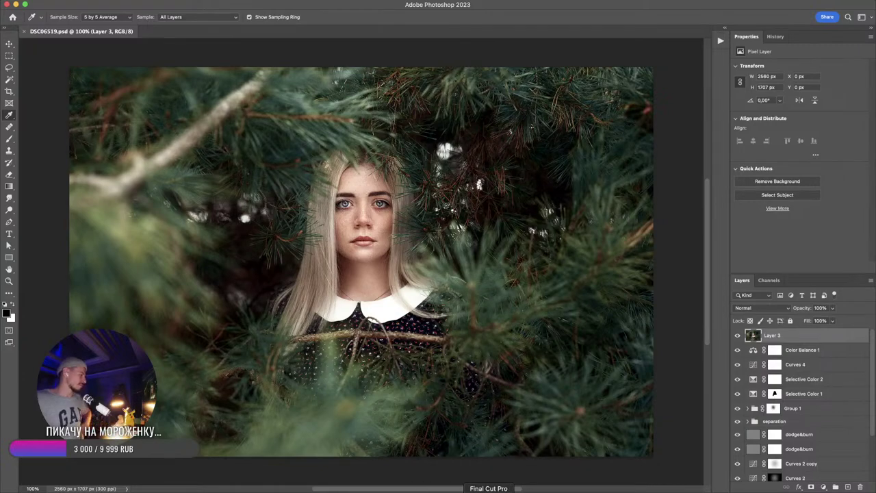
- Switch to Safari and bring up the DonationAlerts stickers widget page
key("super+Tab")
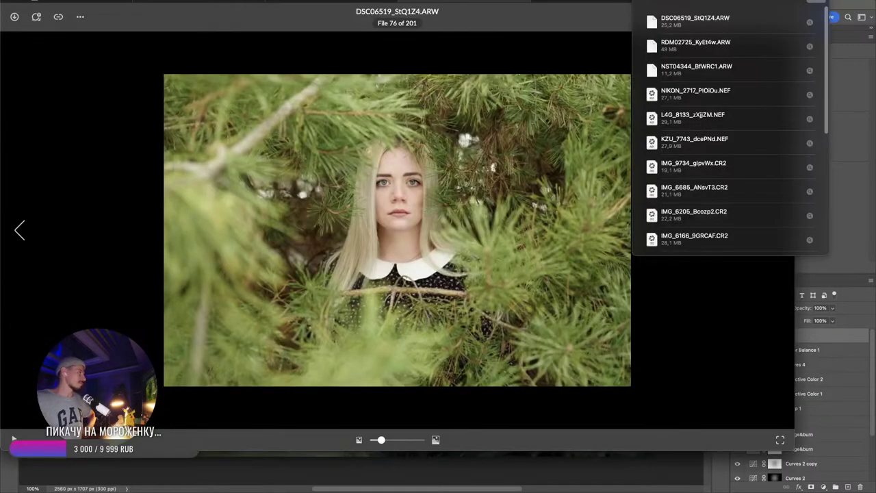
left_click(702, 1)
left_click(595, 2)
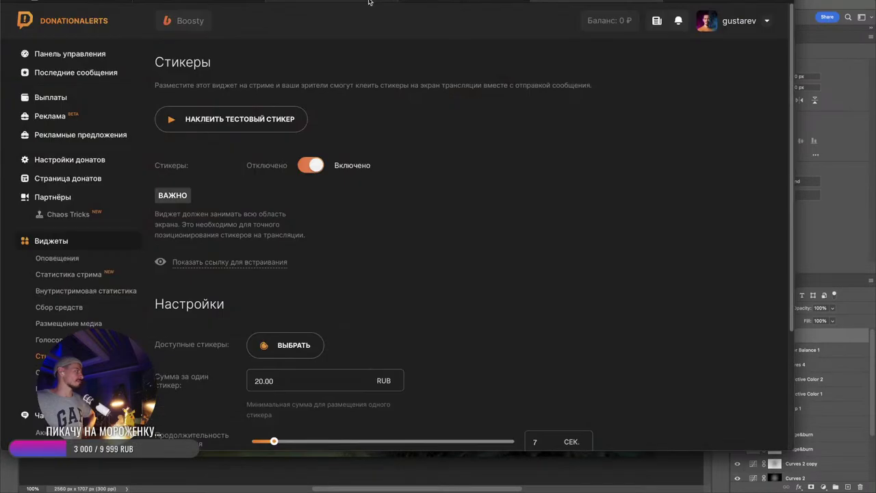
- Bring up the live stream page in YouTube Studio, highlight the chat question about 2560, and dismiss the advertising tip
left_click(369, 3)
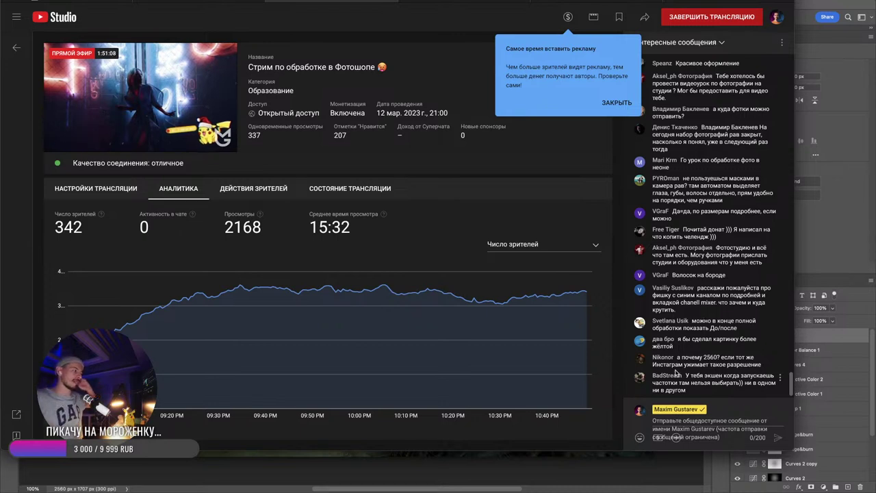
left_click_drag(678, 357, 763, 364)
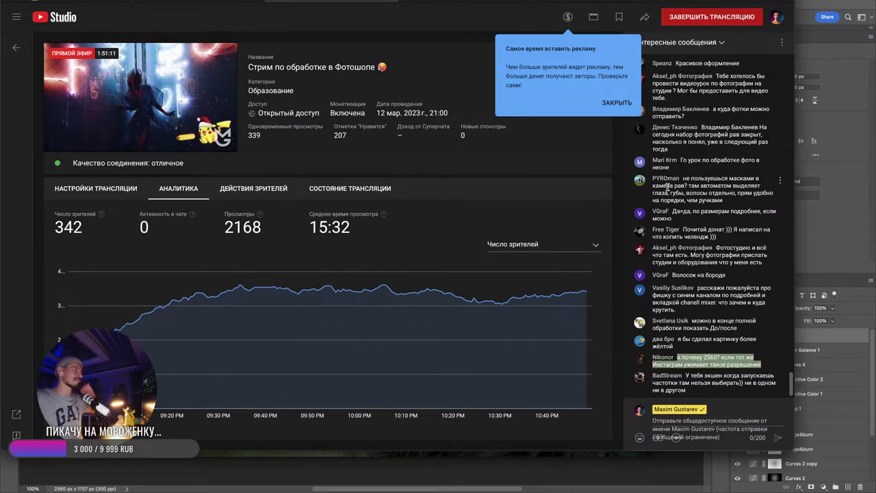
left_click(615, 103)
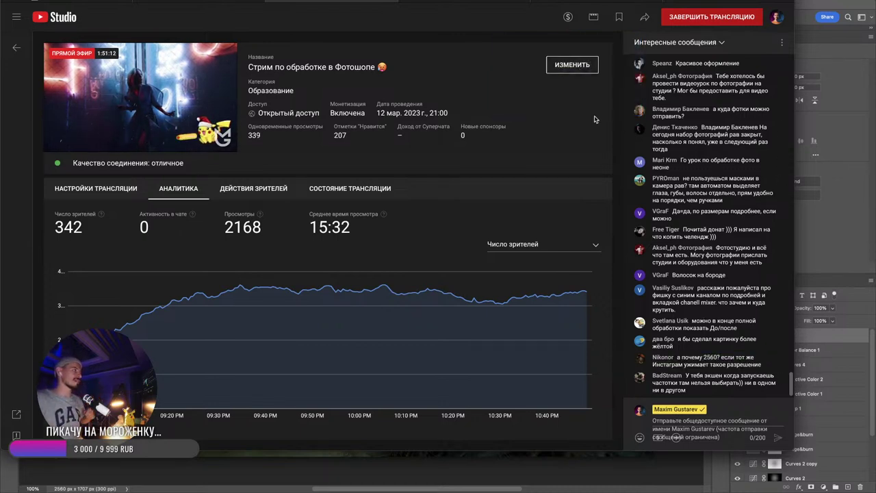
left_click(568, 18)
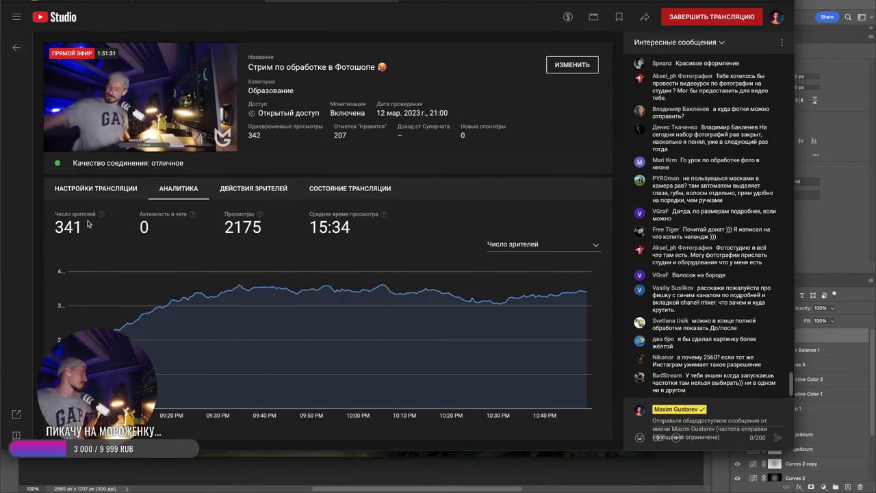
- Open the stream chat in a separate window, then arrange the enlarged chat and the DonationAlerts window on opposite sides of the Photoshop image
left_click(782, 42)
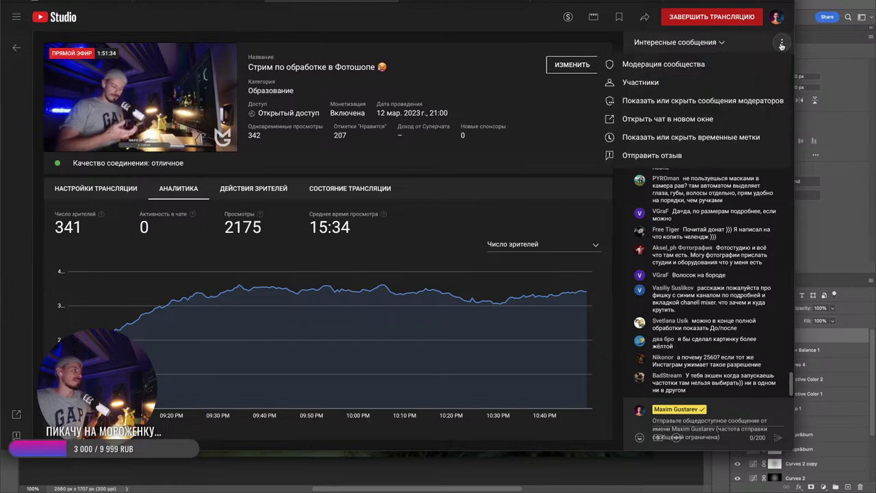
left_click(667, 118)
left_click_drag(137, 0, 372, 70)
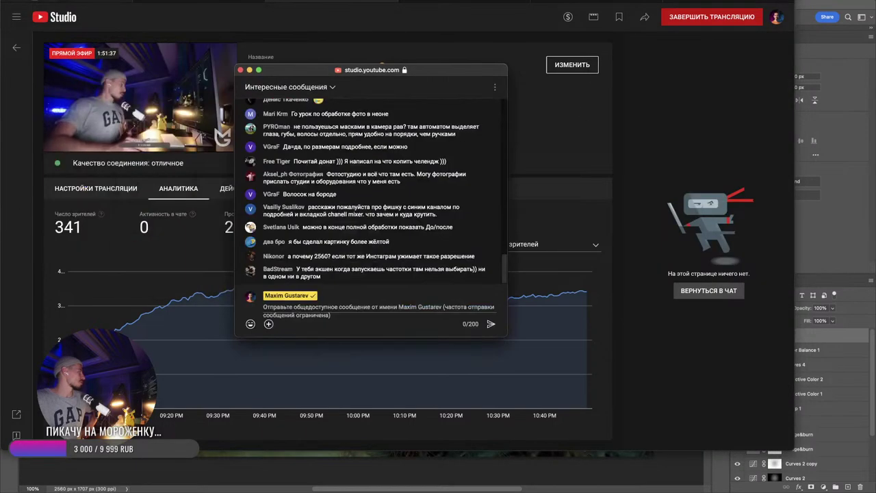
left_click(16, 0)
left_click_drag(282, 71, 574, 69)
left_click_drag(211, 150, 204, 50)
left_click_drag(637, 71, 703, 40)
left_click_drag(688, 303, 684, 492)
left_click_drag(728, 40, 689, 33)
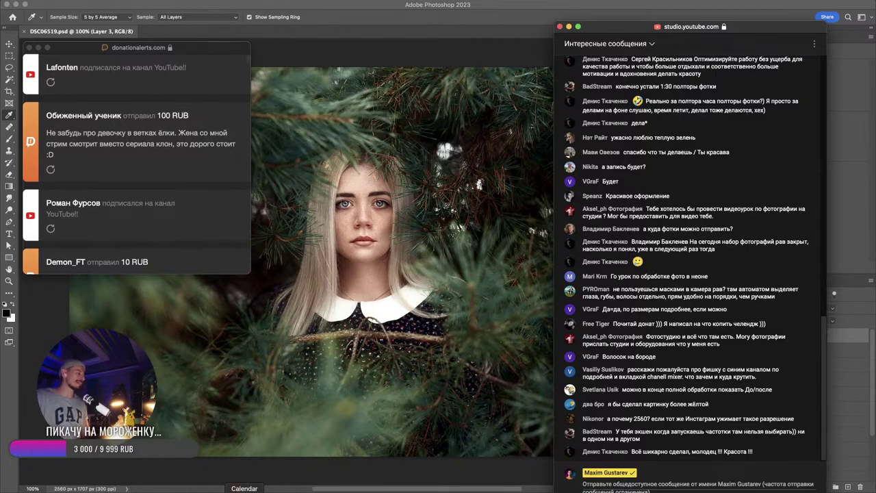
- Look over the Behance project draft in the main Safari window, open a new browser tab, and minimize the window
left_click(660, 491)
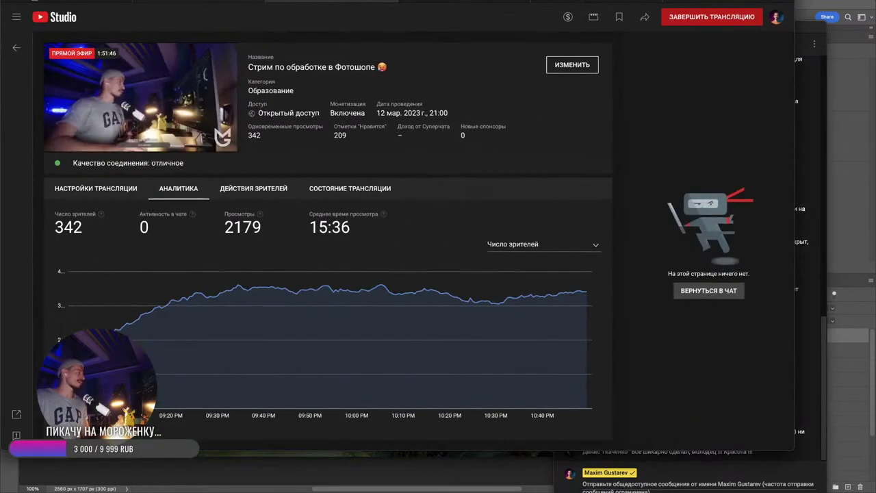
left_click(331, 0)
scroll(404, 316, "down", 4)
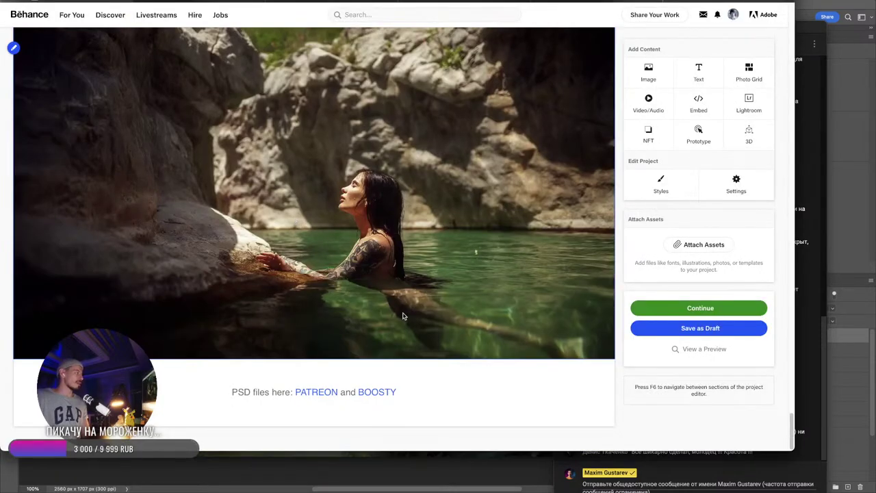
scroll(367, 221, "up", 1)
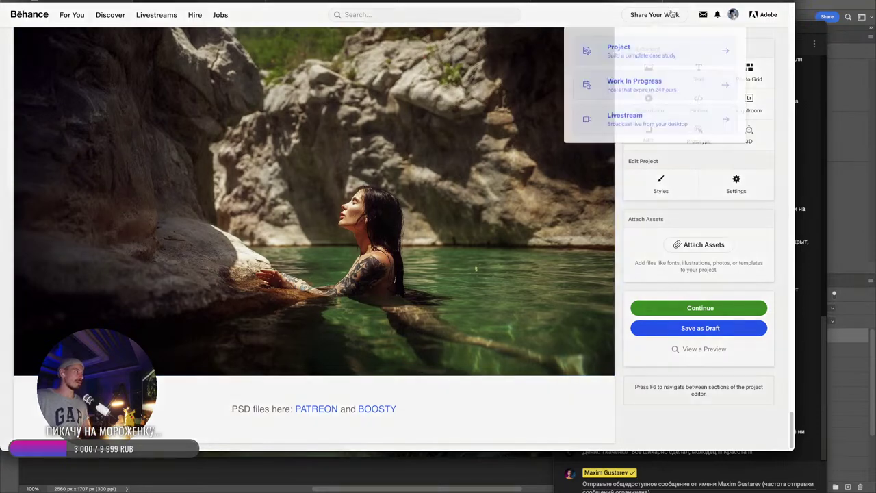
key("super+t")
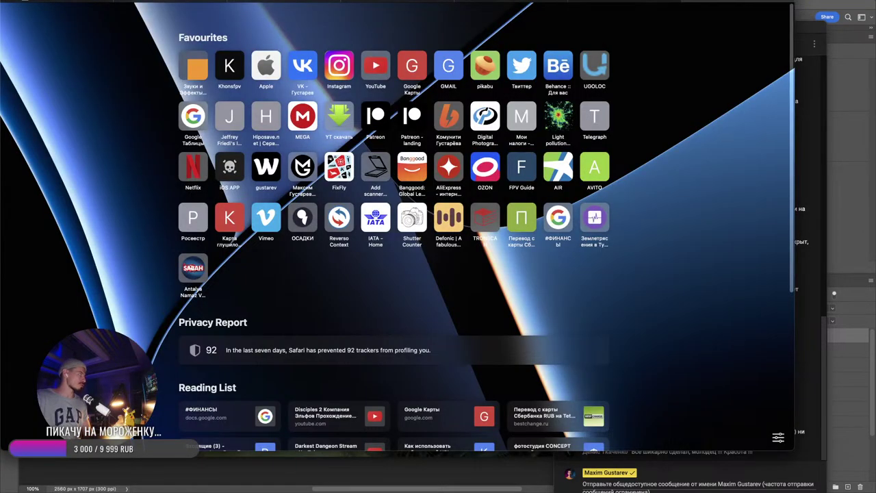
key("super+m")
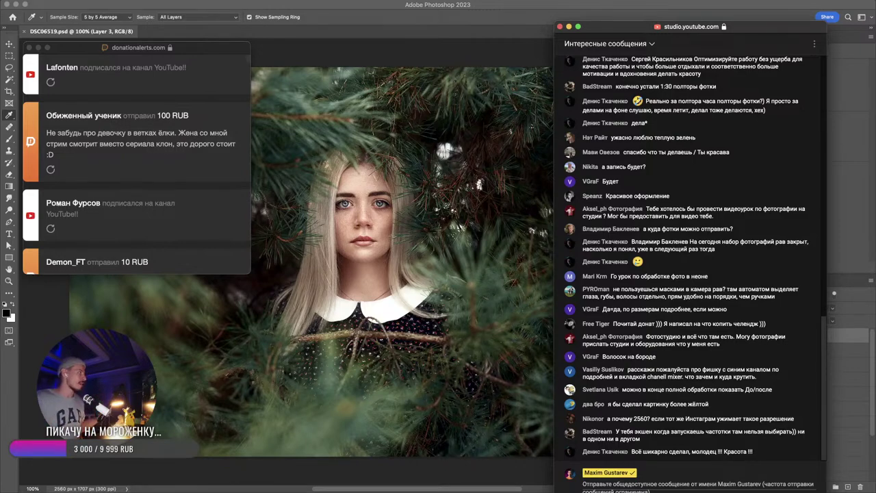
- Highlight the chat question about choosing the frequency separation blur in the action, and return to Photoshop
left_click(443, 3)
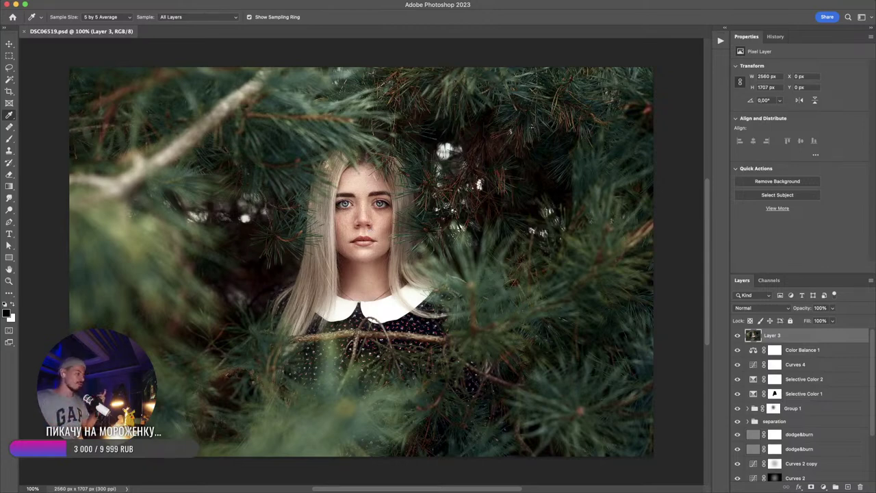
left_click(215, 491)
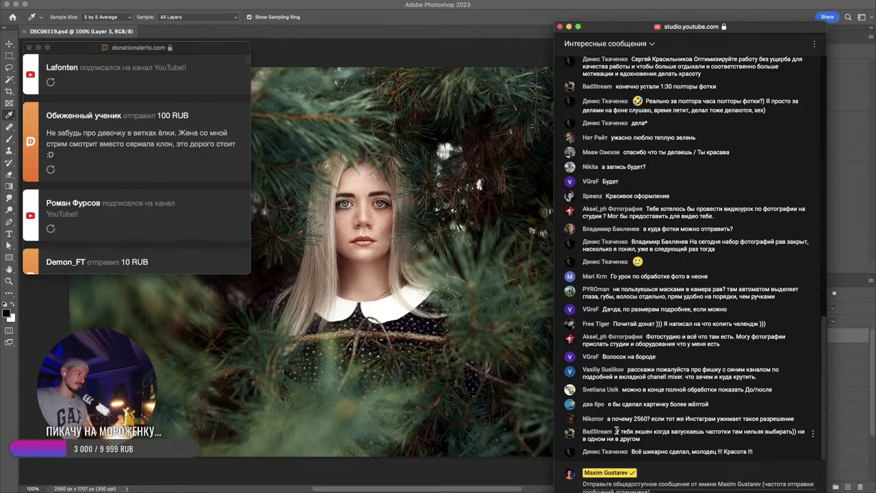
left_click_drag(616, 431, 641, 440)
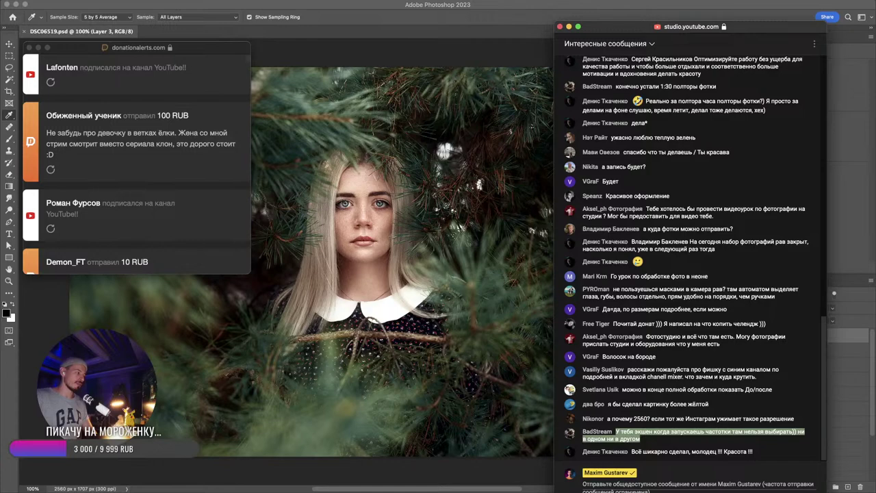
left_click(560, 492)
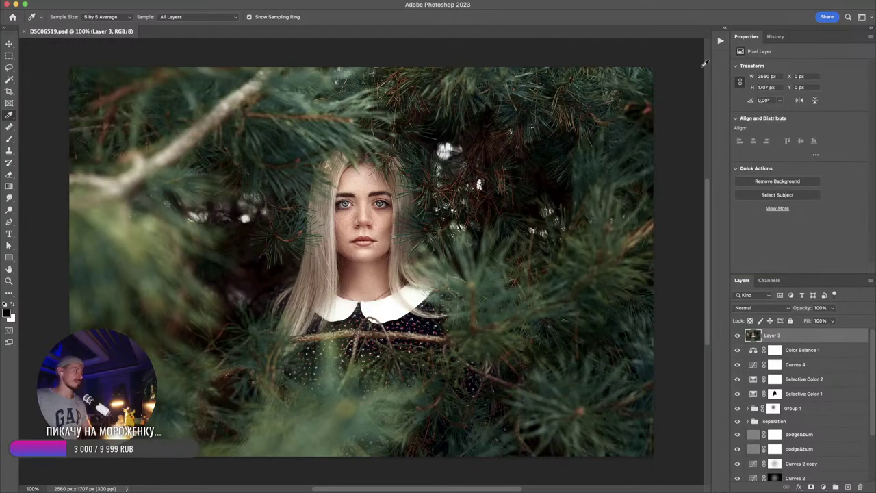
- Show the Actions as an editable list instead of buttons and select the Gaussian Blur command in separation_apply
left_click(720, 41)
left_click(707, 37)
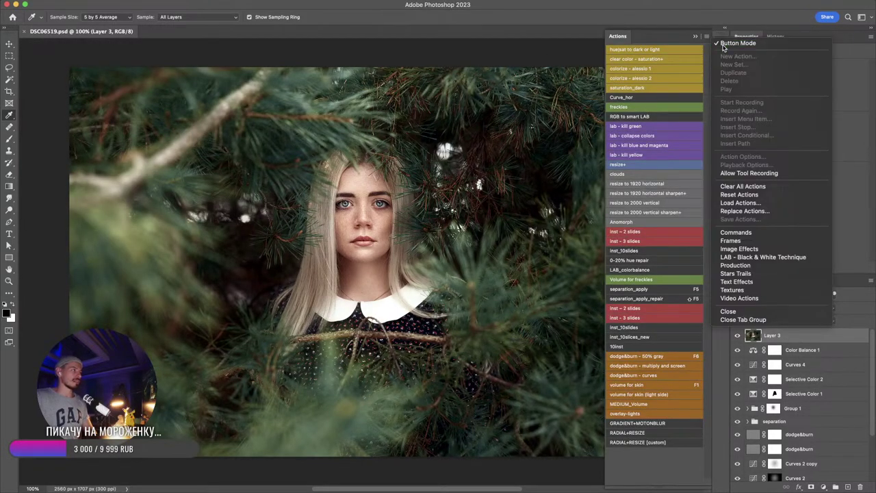
left_click(732, 43)
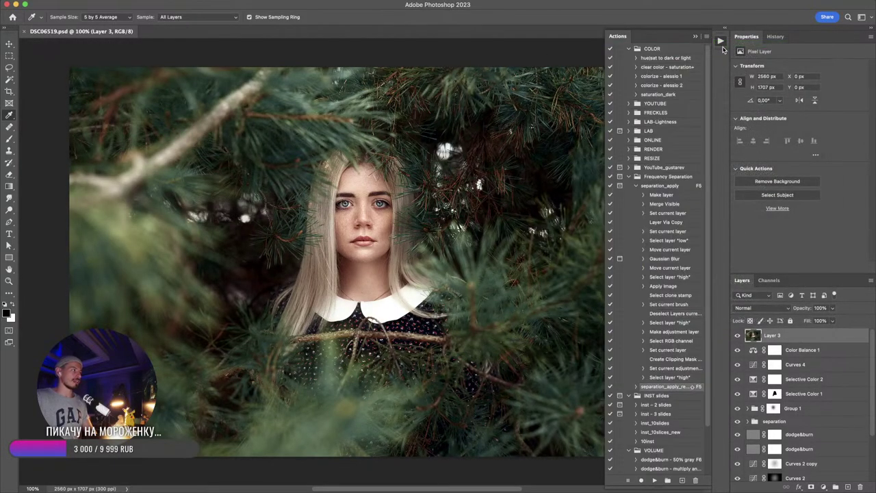
left_click(635, 186)
left_click(636, 186)
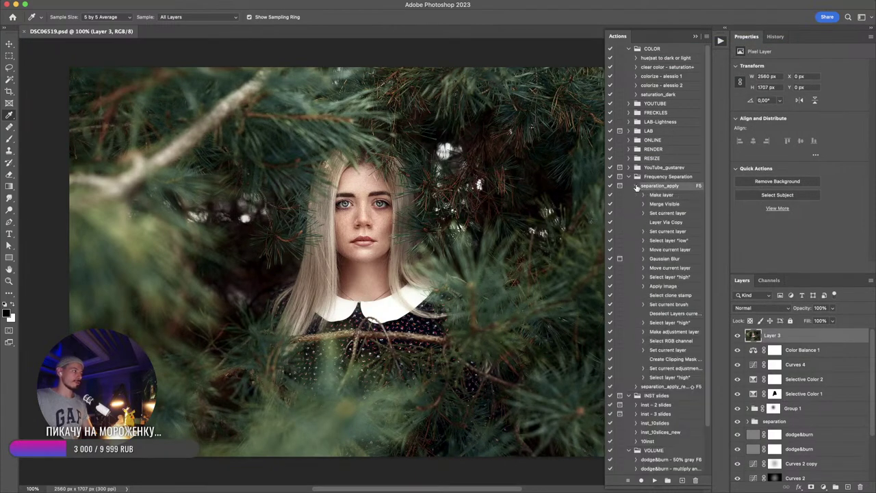
left_click(664, 258)
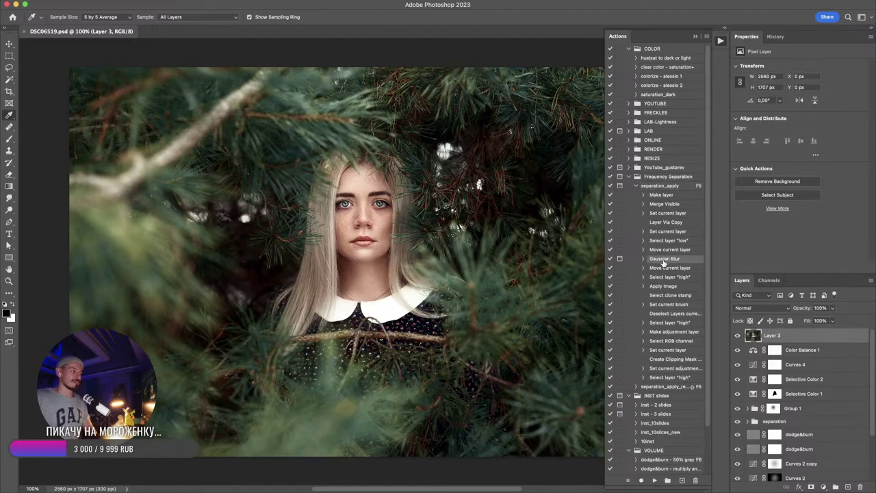
- Toggle the dialog setting of the Gaussian Blur command in separation_apply off and back on several times
left_click(620, 260)
left_click(620, 260)
left_click(619, 260)
left_click(620, 260)
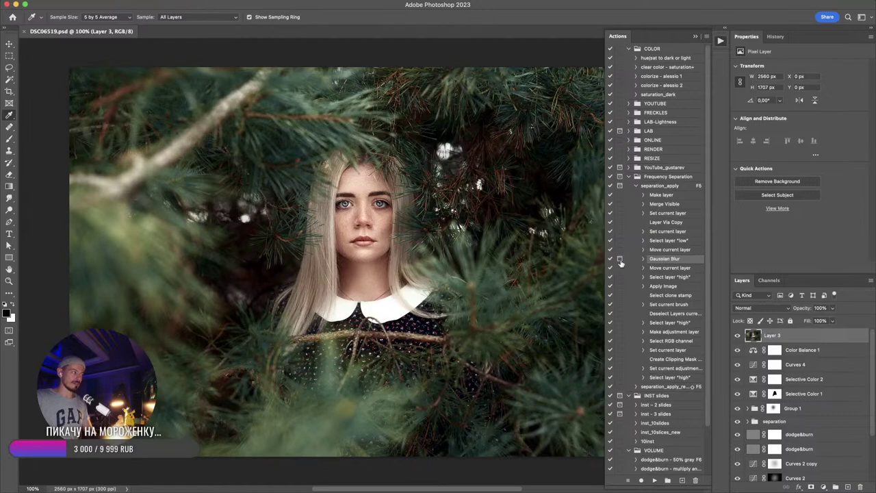
left_click(620, 261)
left_click(620, 260)
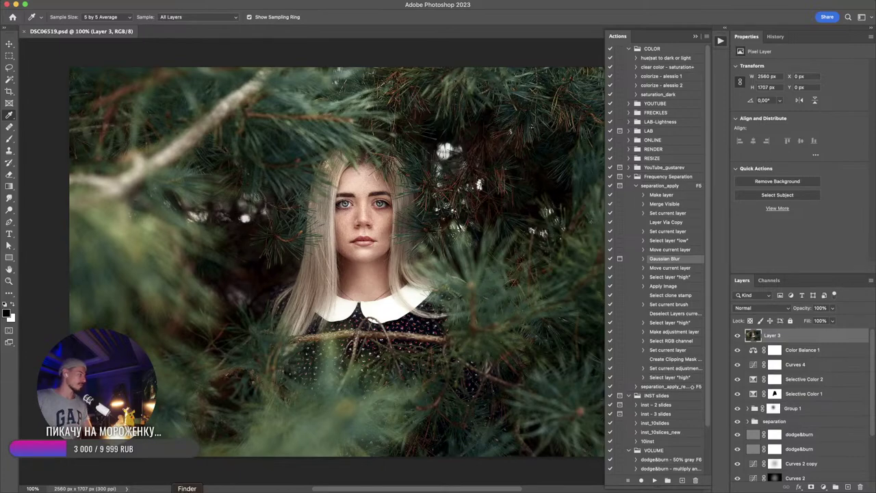
- Check the new donation message in Safari, then compare before and after in Photoshop by isolating the Background layer and restoring all layers
left_click(215, 492)
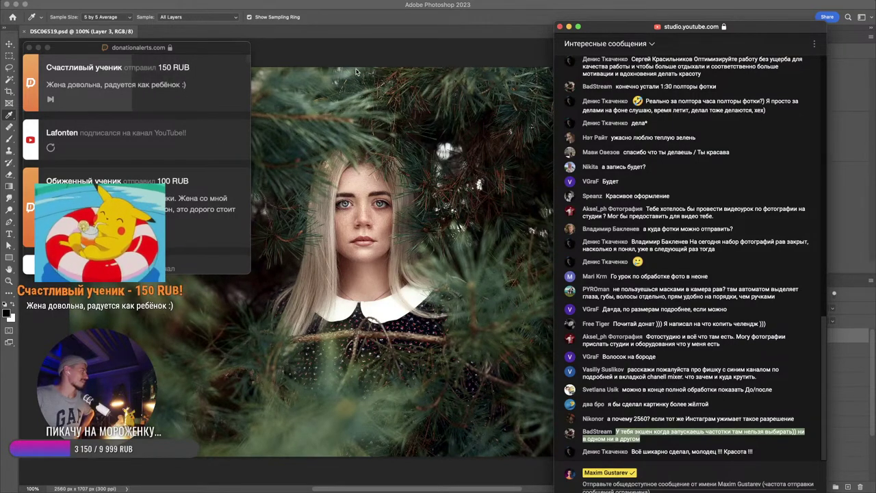
left_click(401, 54)
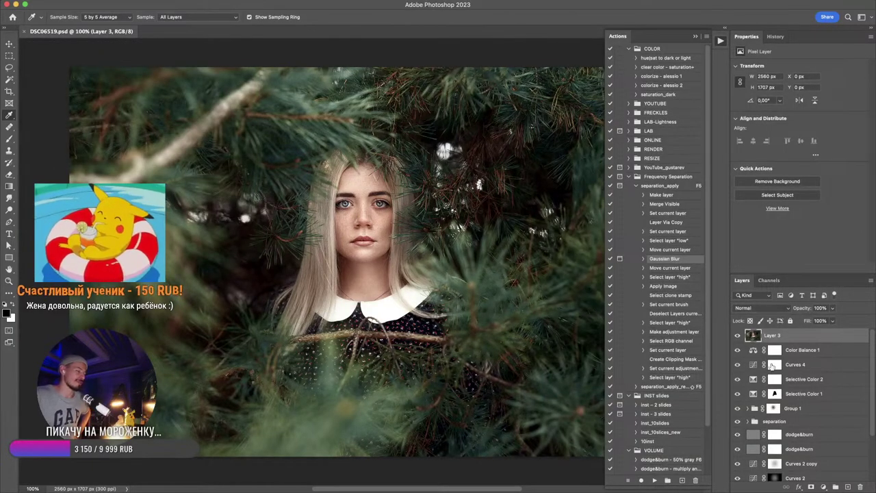
scroll(753, 452, "down", 3)
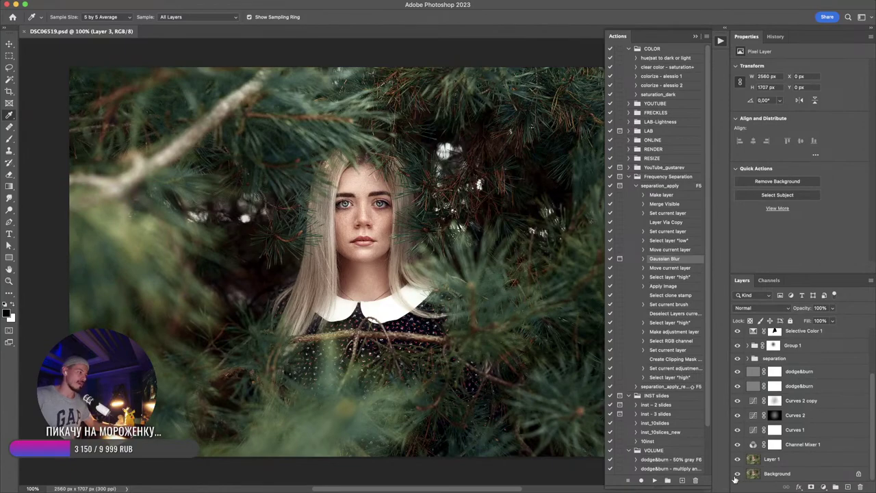
left_click(737, 474, "alt")
left_click(737, 475, "alt")
left_click(737, 475, "alt")
left_click(737, 474, "alt")
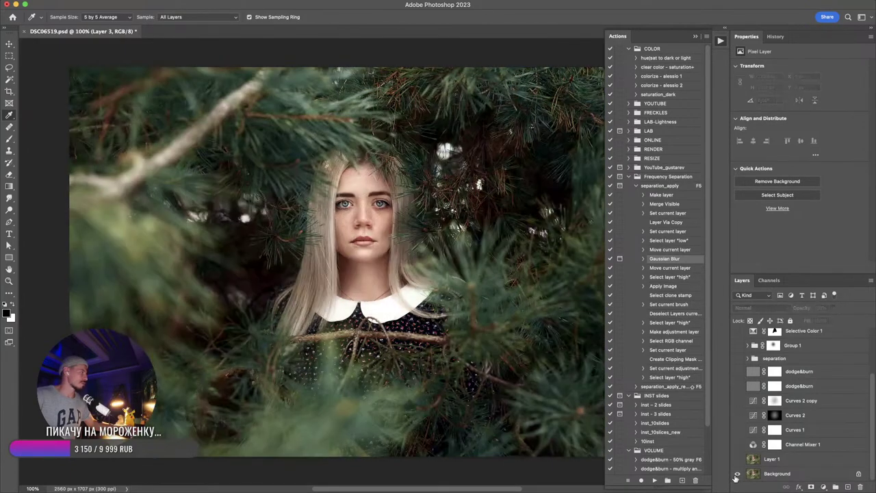
left_click(737, 475, "alt")
left_click(737, 474, "alt")
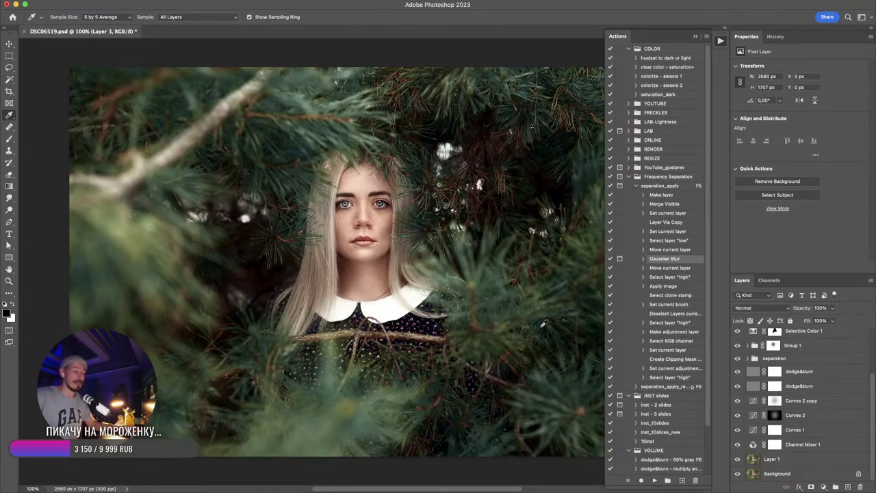
left_click(737, 475, "alt")
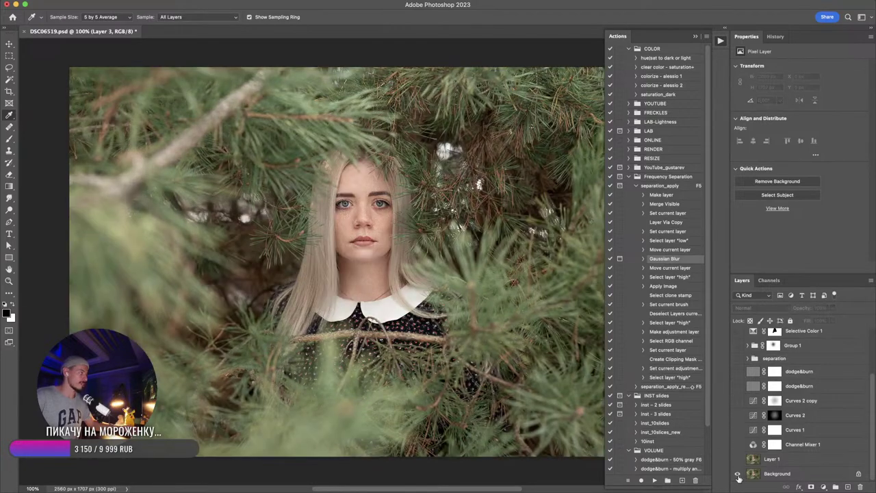
left_click(737, 474, "alt")
left_click(737, 474, "alt")
left_click(737, 474, "alt")
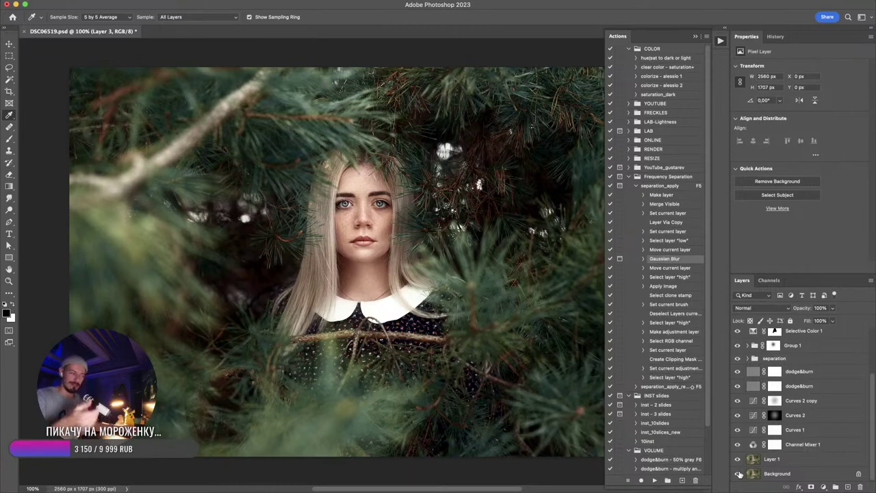
left_click(739, 473, "alt")
left_click(739, 474, "alt")
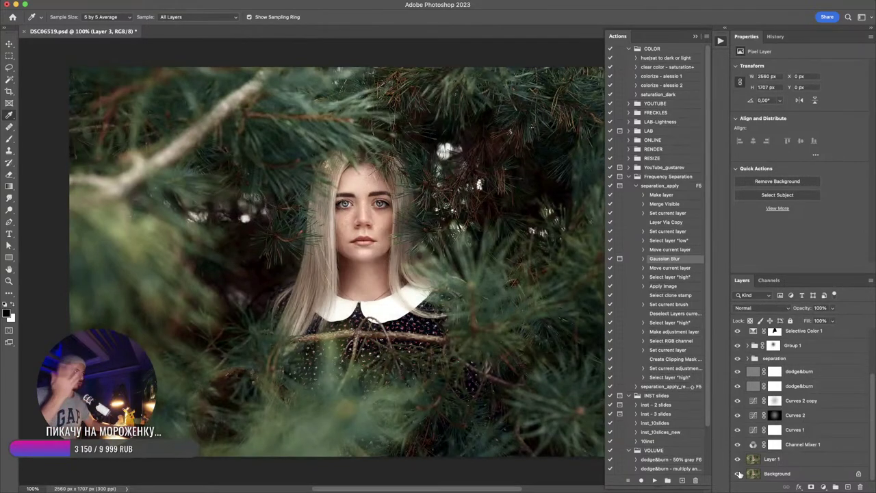
- Switch to Safari, open Behance from the favourites, and browse the projects on the account's own profile
key("super+Tab")
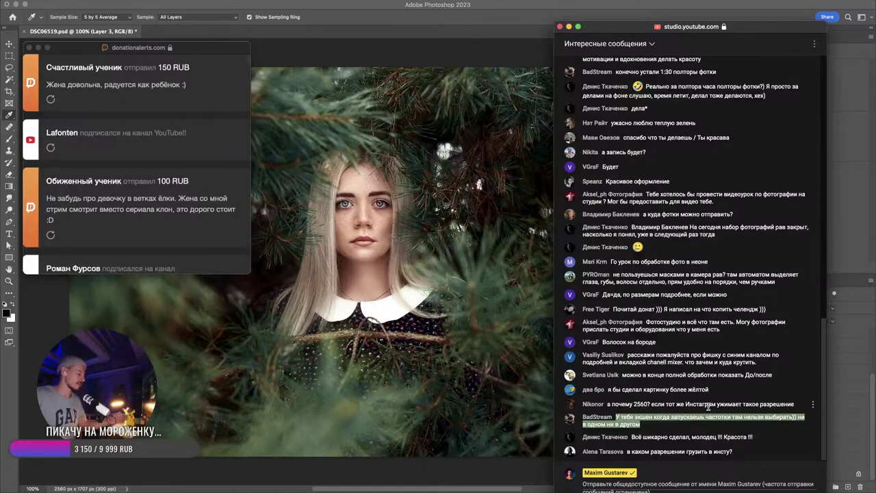
key("super+Tab")
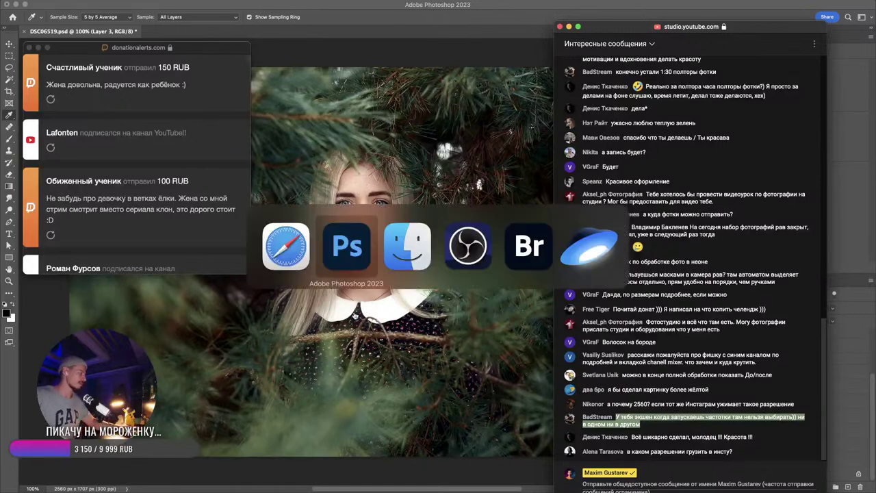
left_click(297, 258)
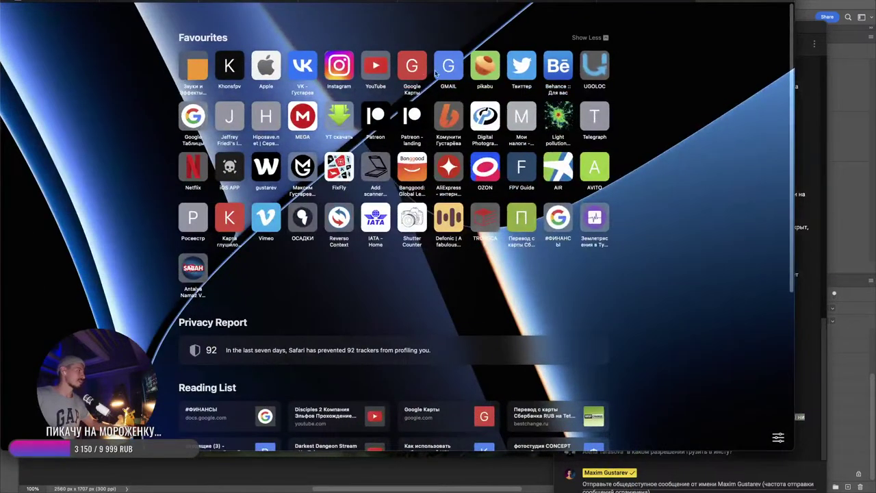
left_click(559, 65)
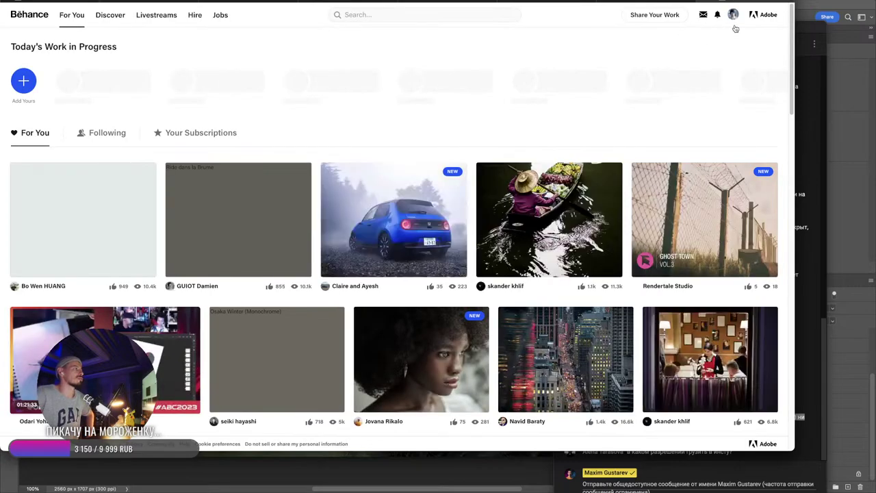
left_click(763, 14)
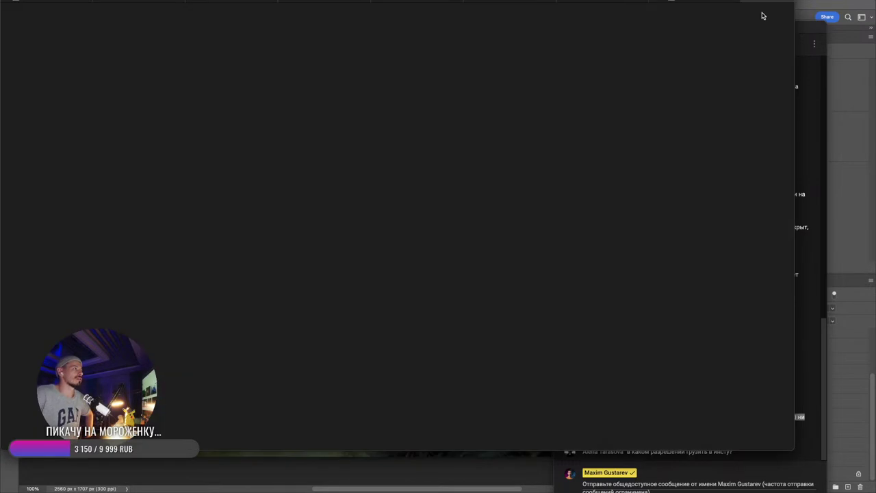
left_click(714, 1)
mouse_move(734, 15)
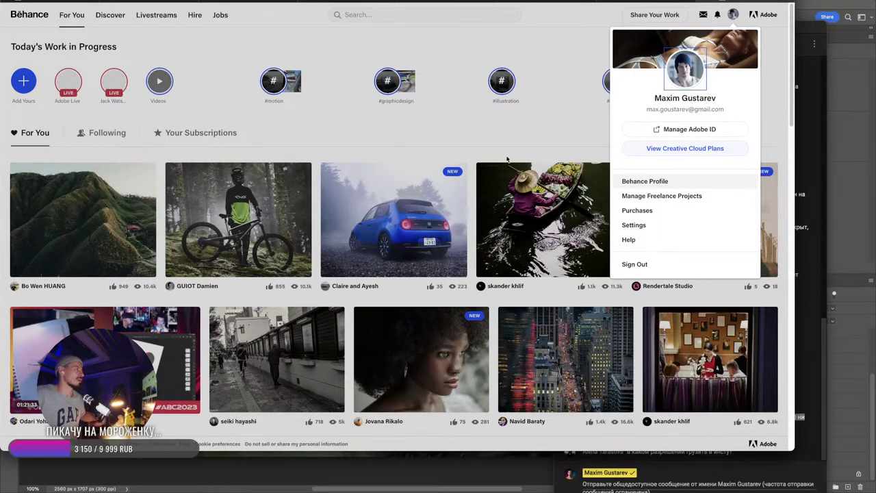
scroll(532, 239, "down", 5)
scroll(536, 253, "up", 5)
scroll(537, 258, "down", 5)
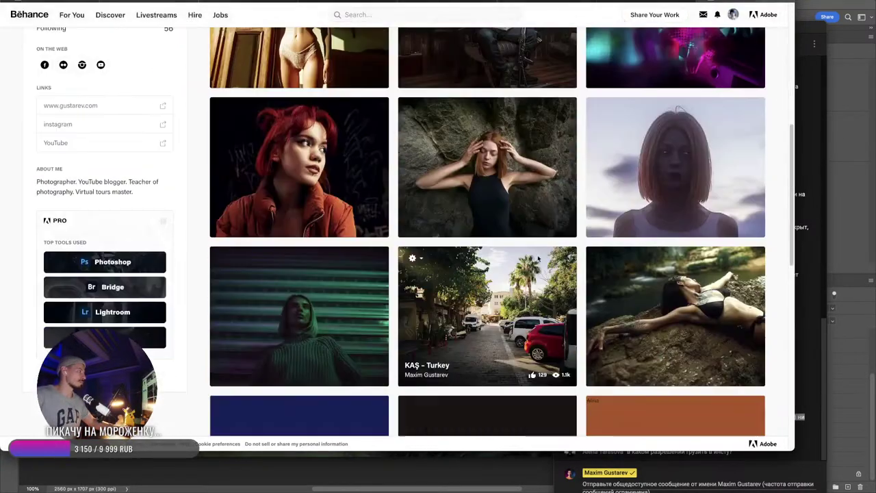
- Open the project with the red-haired model against a dusk sky and look through its seaside photos
left_click(661, 181)
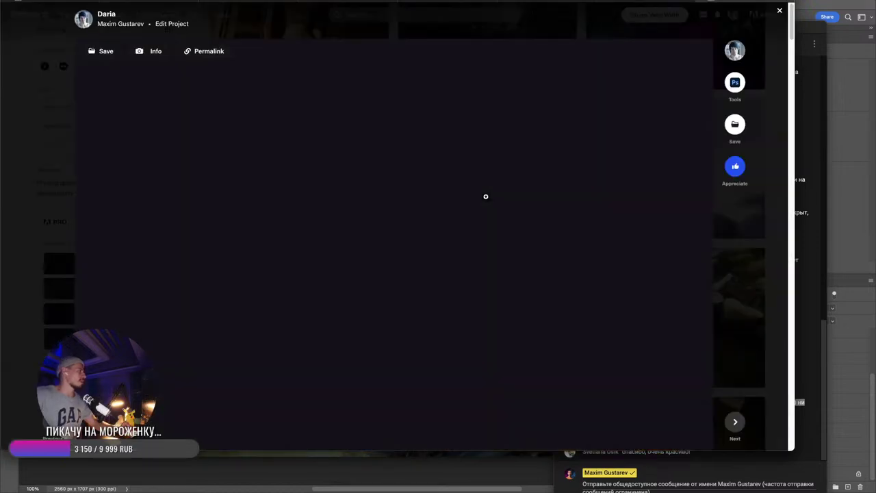
scroll(488, 195, "down", 8)
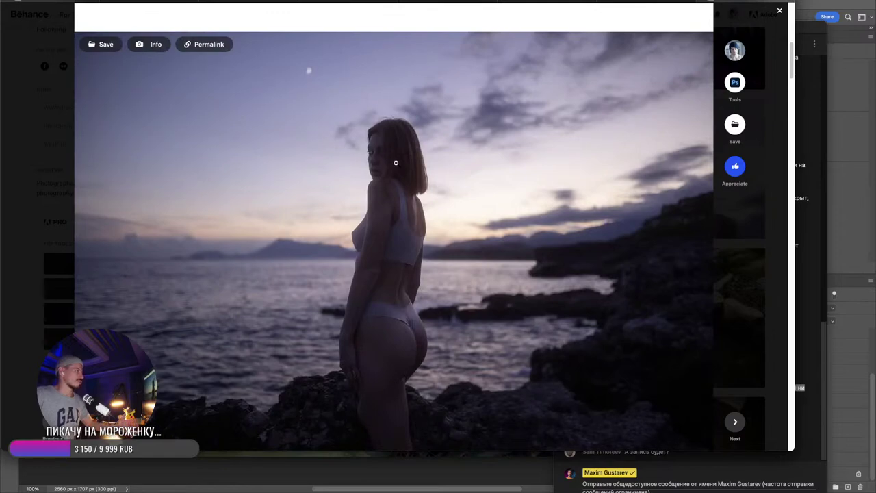
scroll(460, 205, "down", 8)
scroll(460, 205, "down", 15)
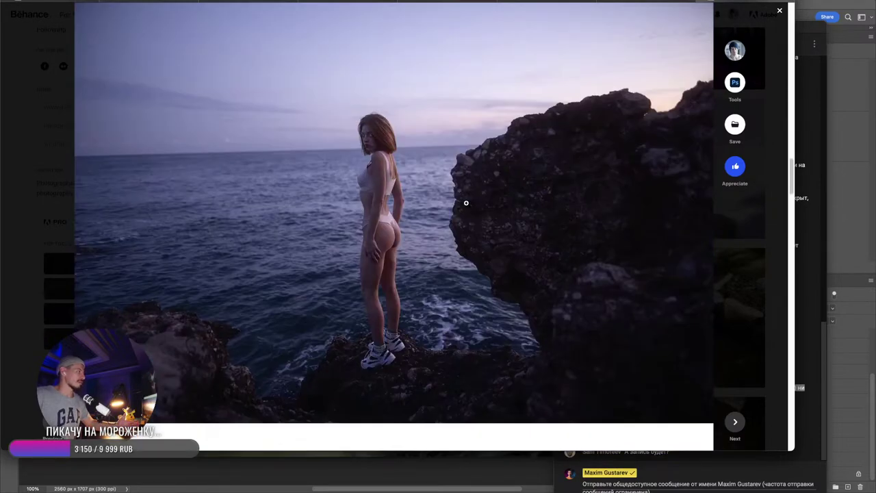
scroll(466, 203, "down", 20)
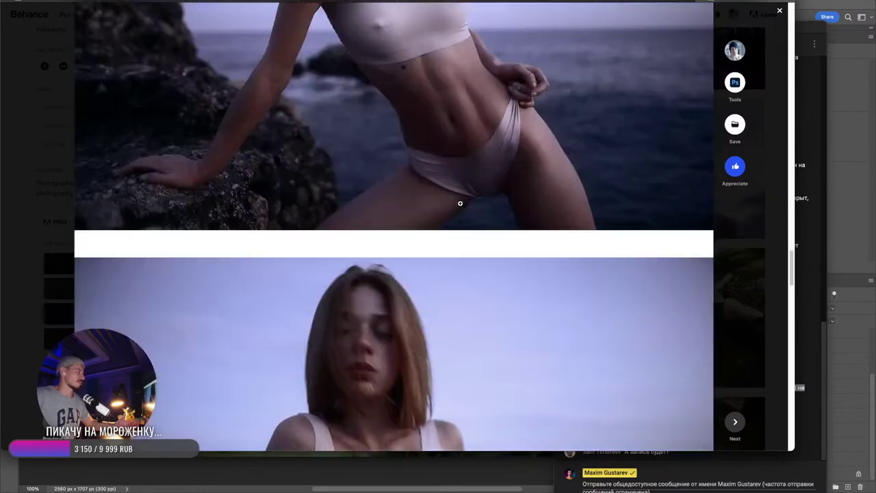
scroll(462, 205, "down", 15)
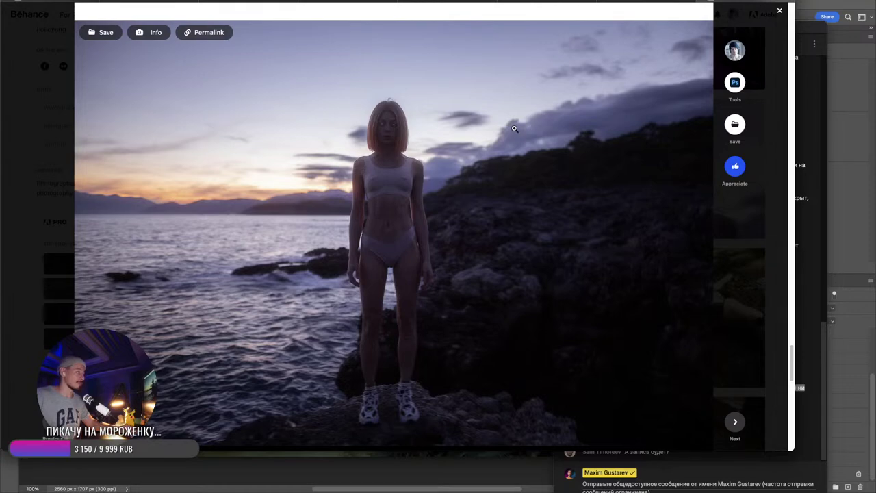
- Close the Behance page and read the chat question about the blue channel and the Channel Mixer
key("super+w")
key("super+Tab")
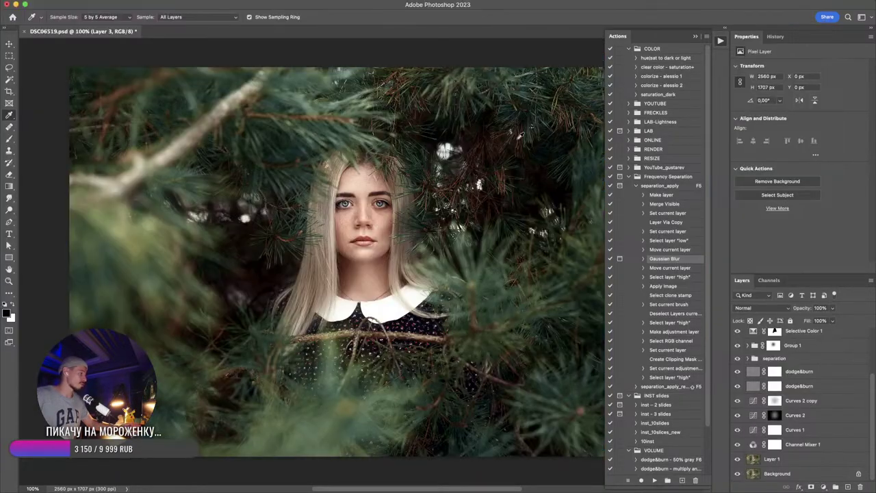
key("super+Tab")
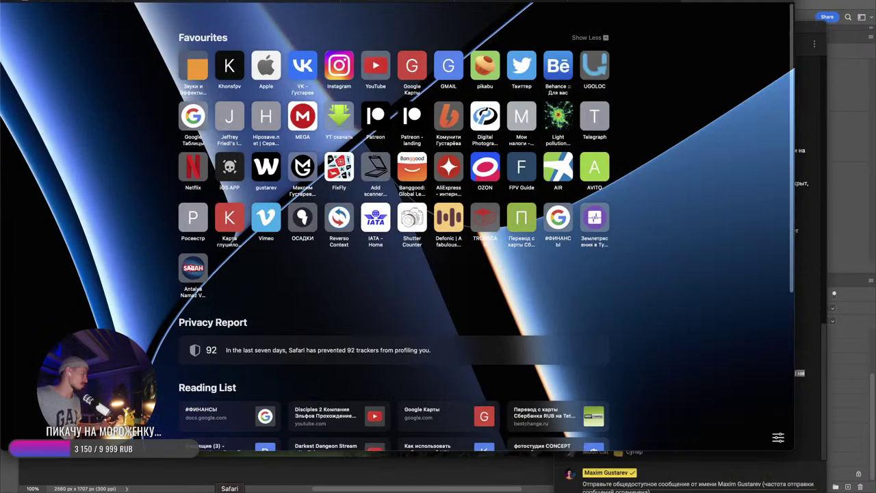
key("super+Tab")
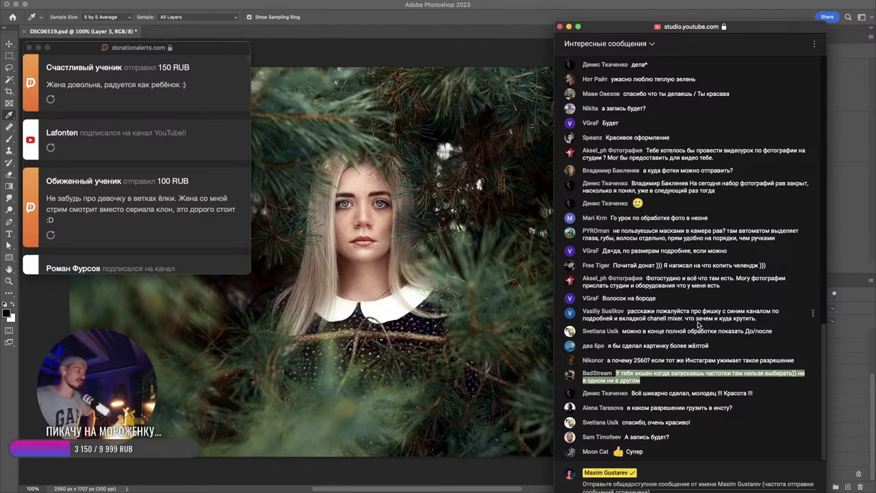
- In Photoshop, select the Channel Mixer 1 layer and view the Red, Green and Blue channels one by one
left_click(846, 445)
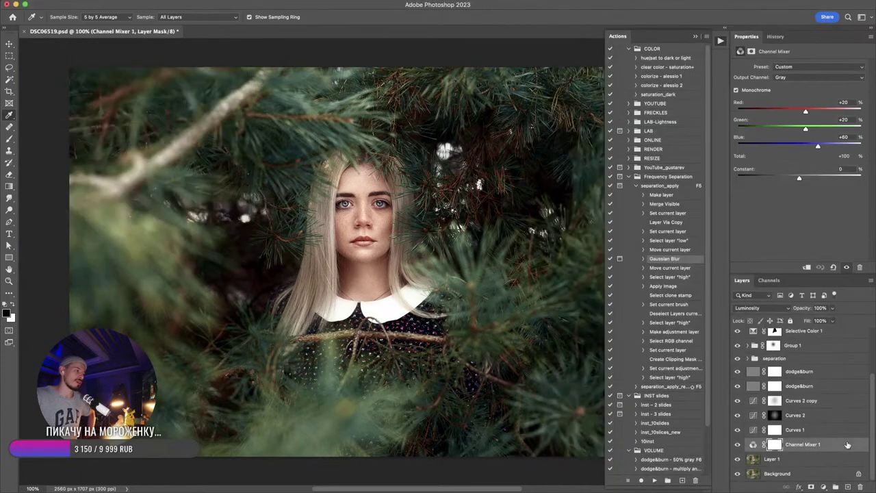
scroll(785, 375, "up", 3)
scroll(799, 411, "down", 3)
scroll(780, 412, "up", 3)
scroll(755, 414, "down", 3)
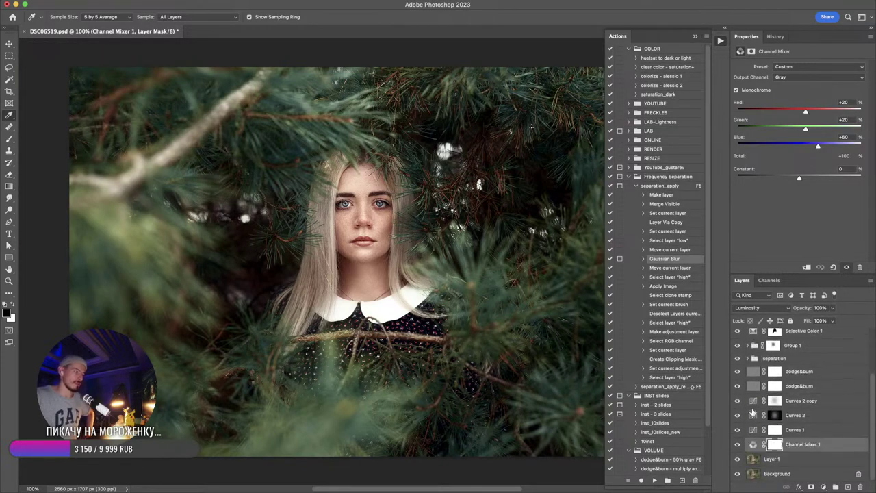
left_click(802, 445)
left_click(768, 280)
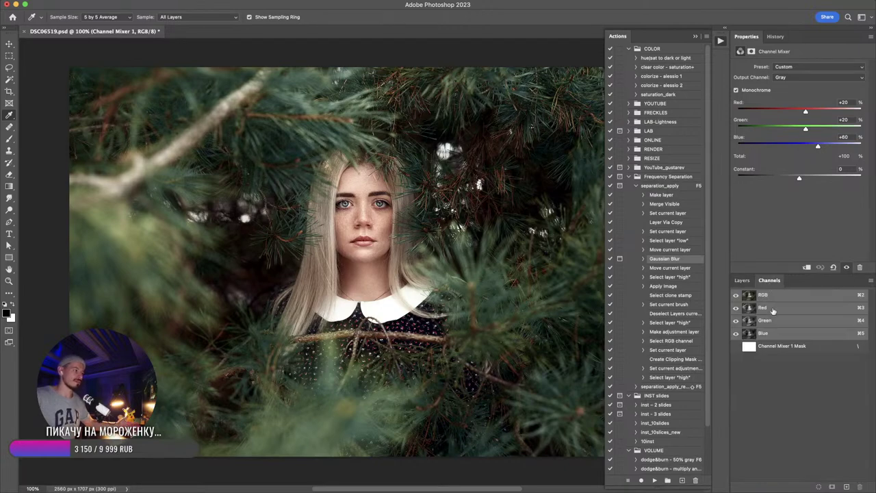
left_click(776, 334)
left_click(778, 299)
left_click(777, 308)
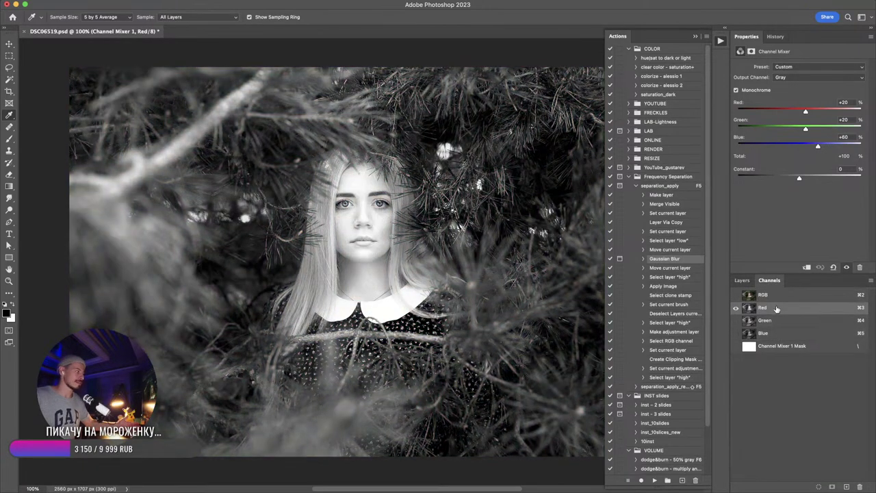
left_click(776, 322)
left_click(777, 333)
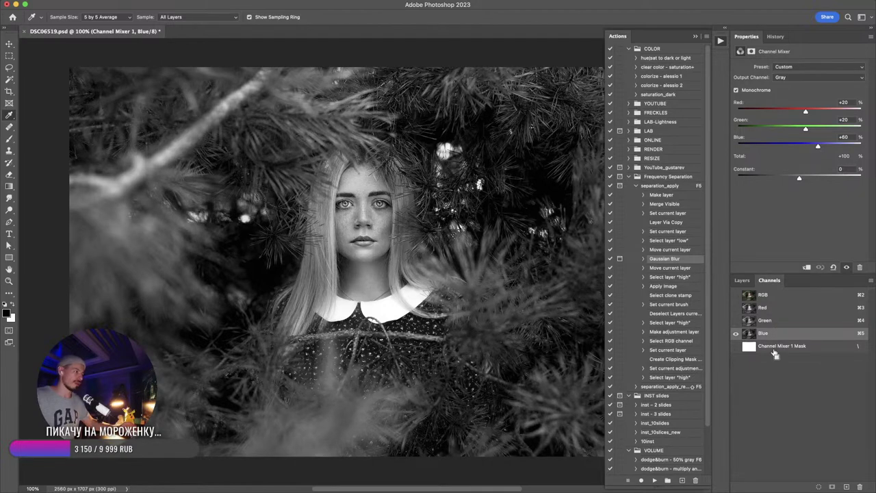
- Select the Background layer and display only the Blue channel
left_click(744, 283)
scroll(773, 329, "up", 5)
left_click(781, 472)
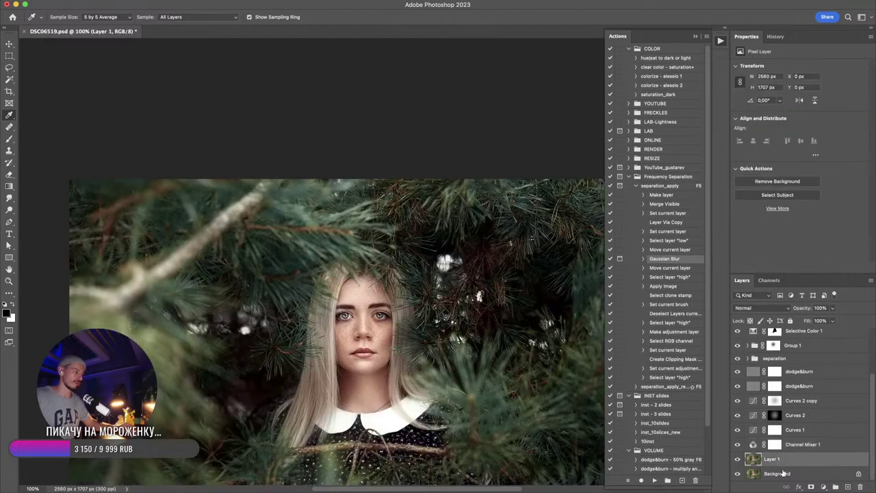
left_click(769, 281)
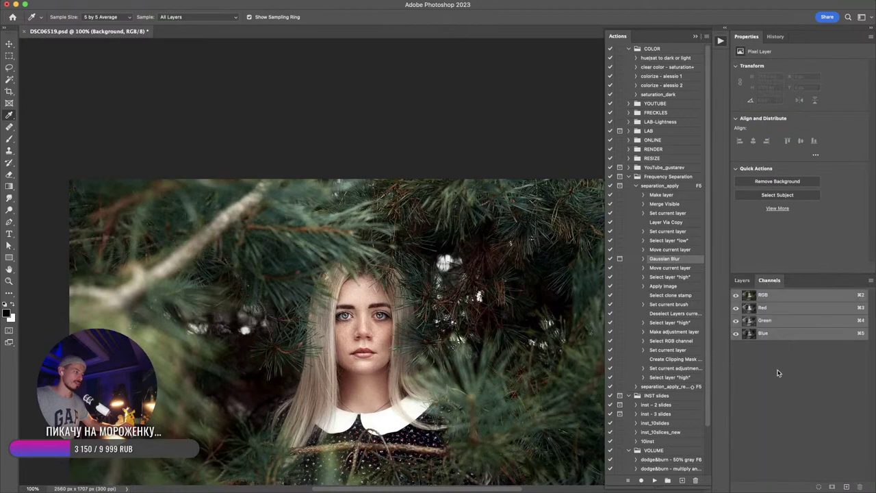
left_click(770, 334)
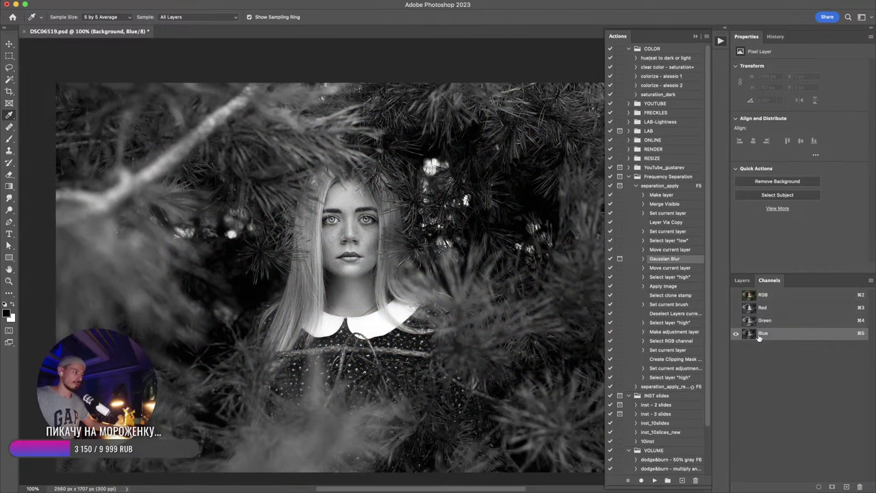
- Copy the entire Blue channel, restore the RGB view, and paste the copy as a layer above Background, shown on its own
left_click(332, 9)
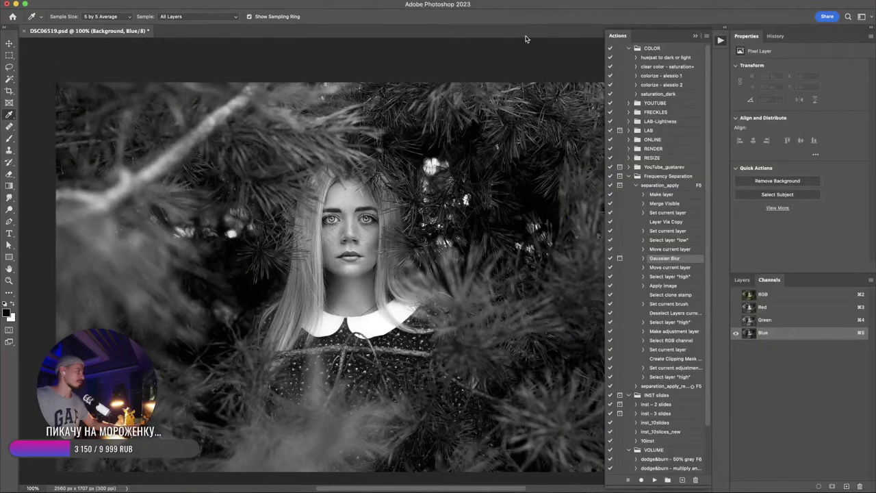
key("super+a")
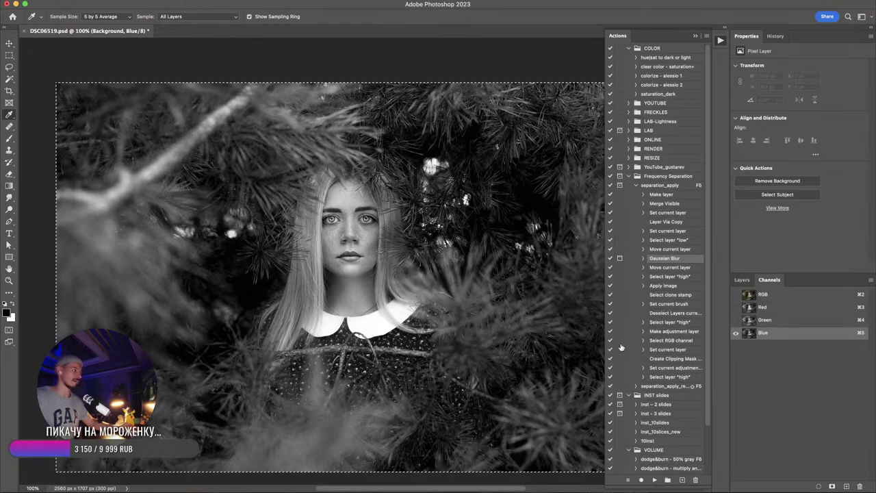
left_click(763, 294)
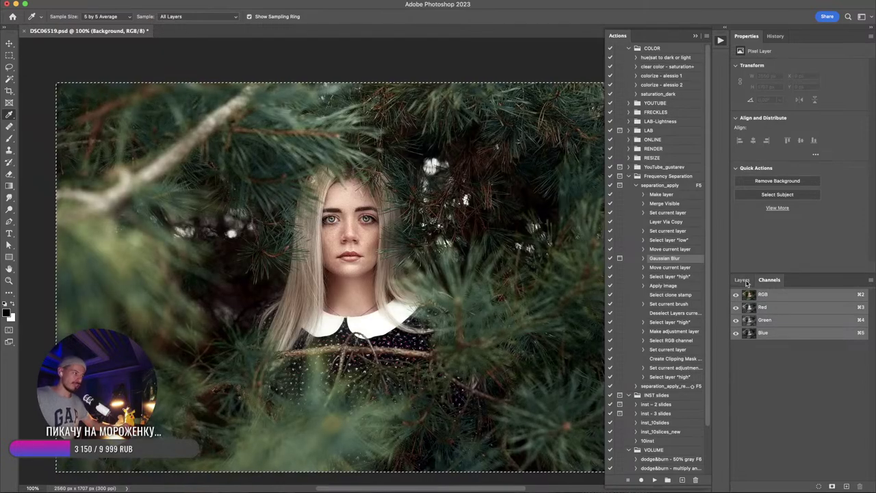
left_click(742, 279)
key("ctrl+v")
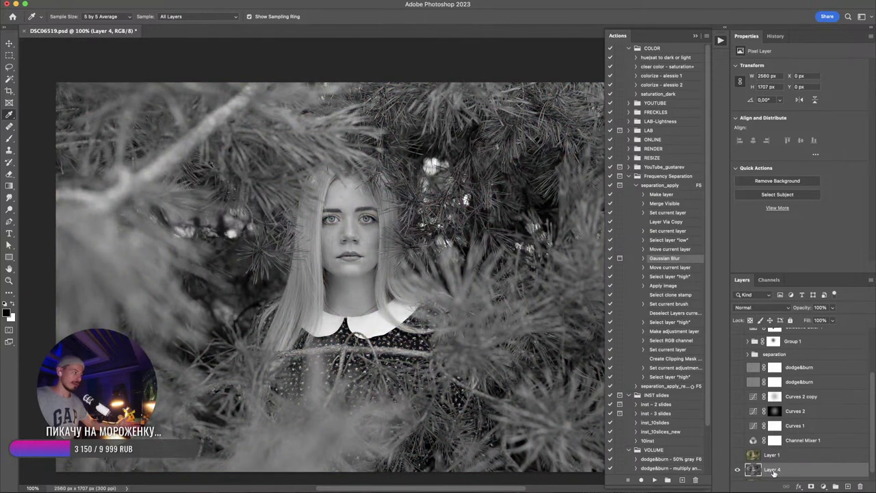
- Set the blend mode of the pasted black-and-white layer to Luminosity
left_click(747, 309)
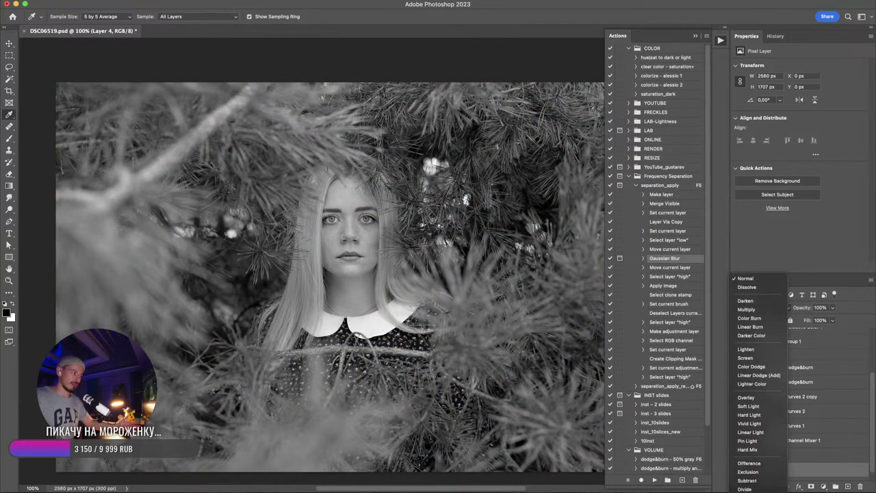
left_click(751, 491)
scroll(780, 471, "down", 1)
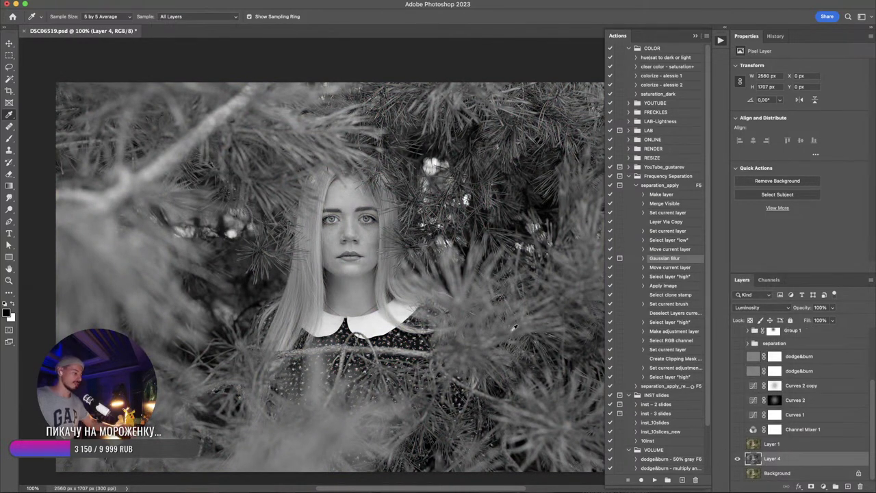
- Apply an S-shaped Curves adjustment to Layer 4 with darker shadows and a highlight point at input 209, output 232, comparing the preview
key("super+m")
left_click_drag(546, 189, 545, 201)
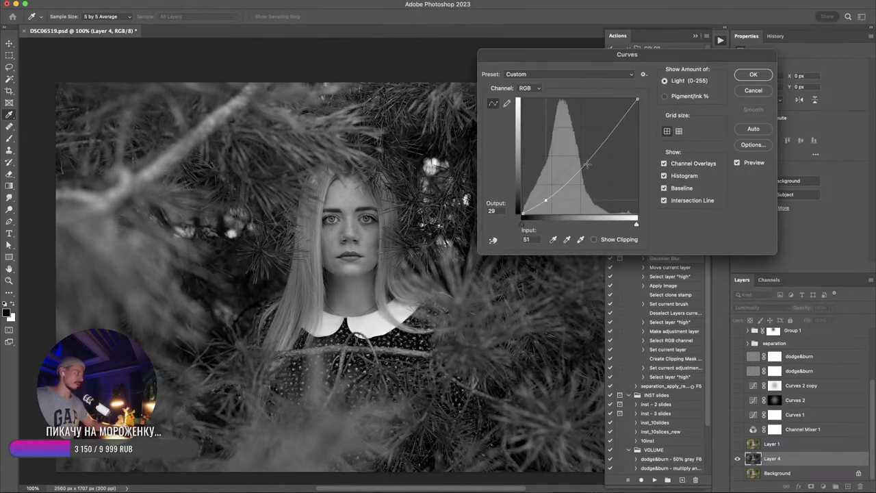
mouse_move(602, 141)
left_mouse_down()
mouse_move(622, 103)
mouse_move(597, 136)
mouse_move(615, 121)
mouse_move(609, 132)
left_mouse_up()
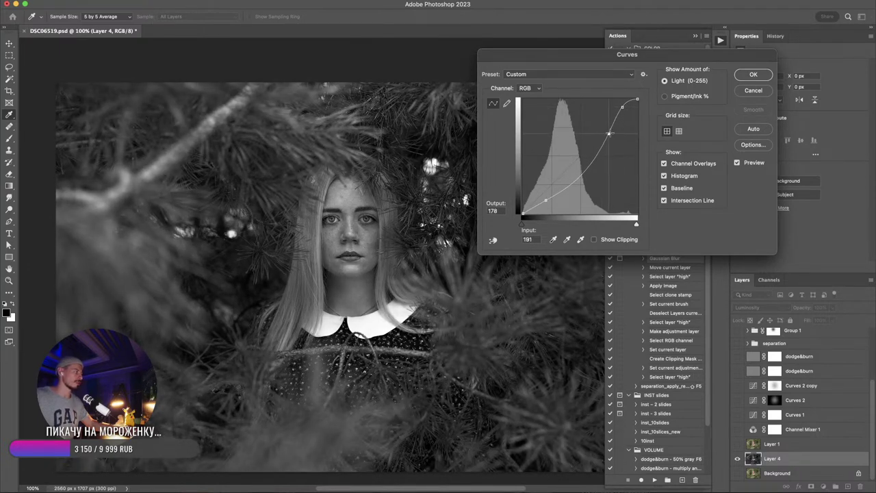
left_click_drag(545, 201, 549, 203)
left_click_drag(611, 133, 616, 108)
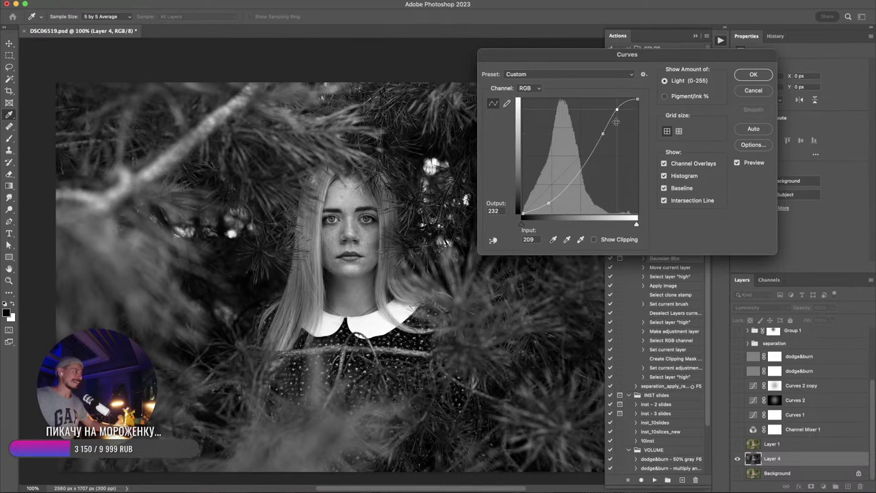
left_click(737, 162)
left_click(736, 163)
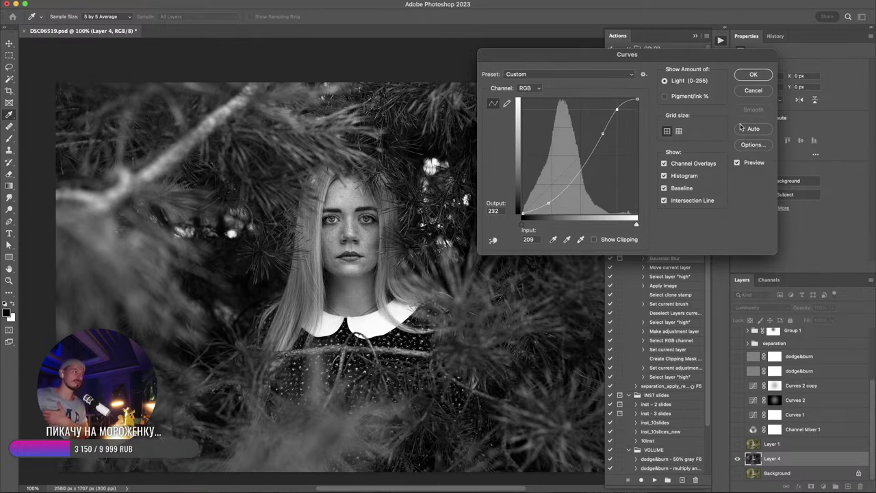
left_click(758, 78)
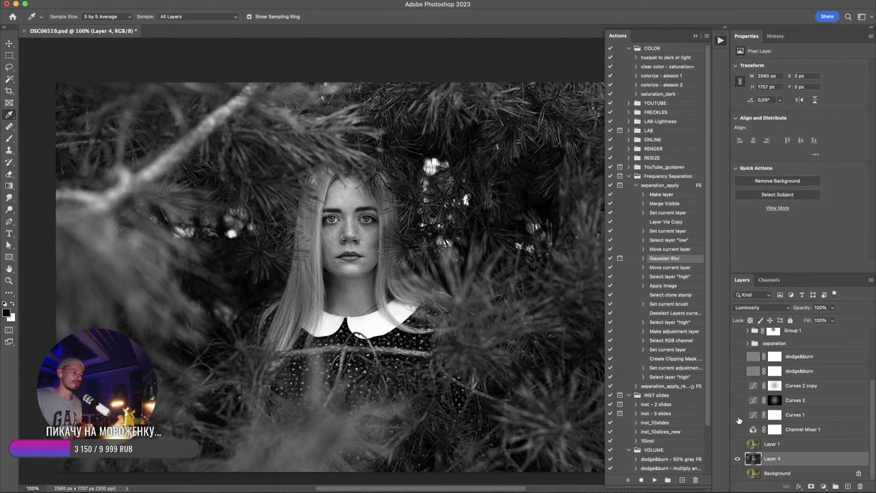
- Display only the Blue channel of Layer 4, select its entire area, and return to the layers with the selection cleared
left_click(764, 279)
left_click(778, 336)
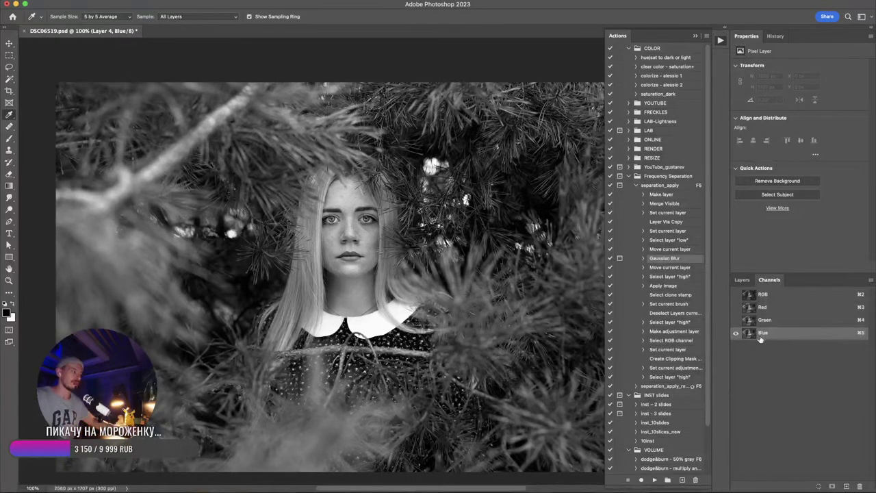
key("super+a")
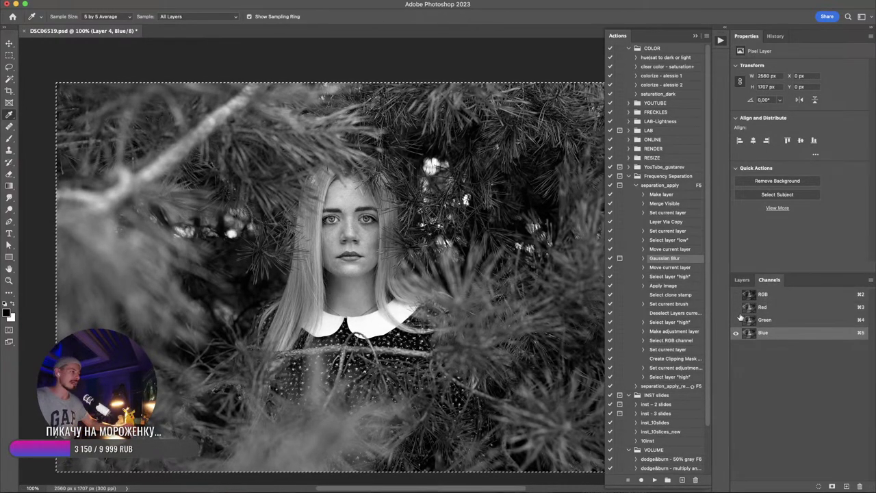
left_click(742, 279)
key("super+d")
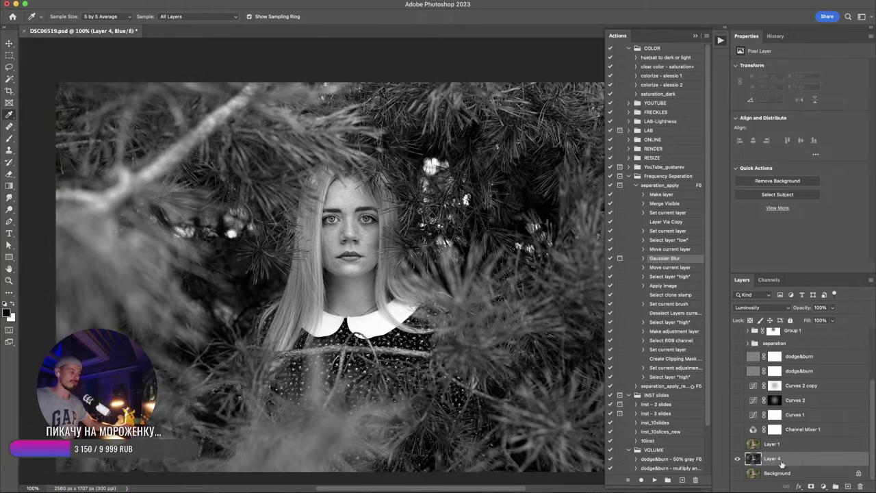
- Add a Channel Mixer adjustment above Layer 4 and set its Red output channel to 0% red and 100% blue
left_click(824, 486)
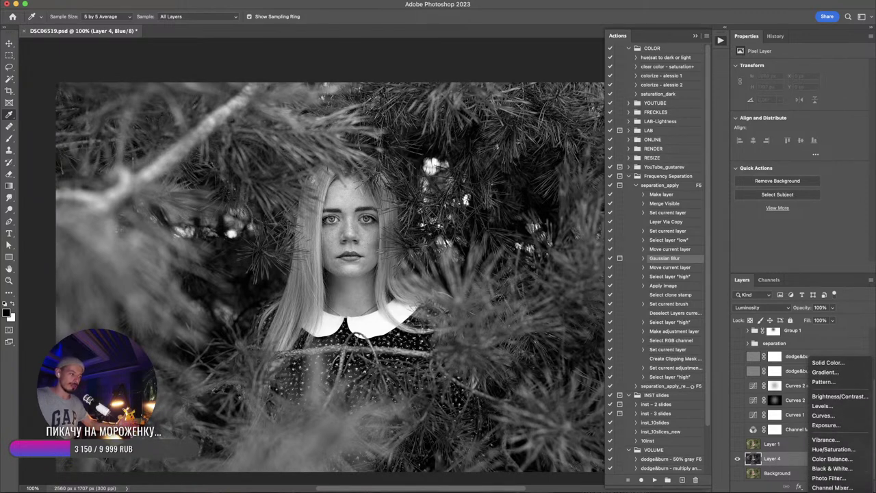
left_click(828, 463)
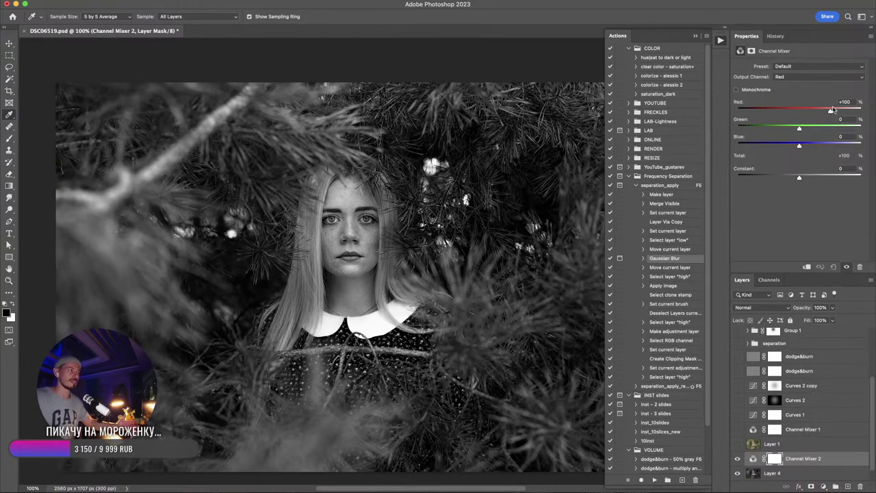
left_click(846, 102)
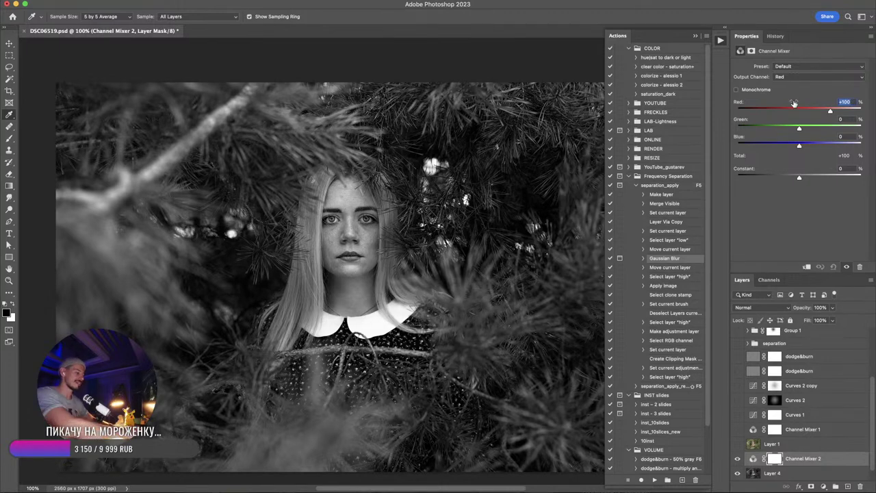
type("020")
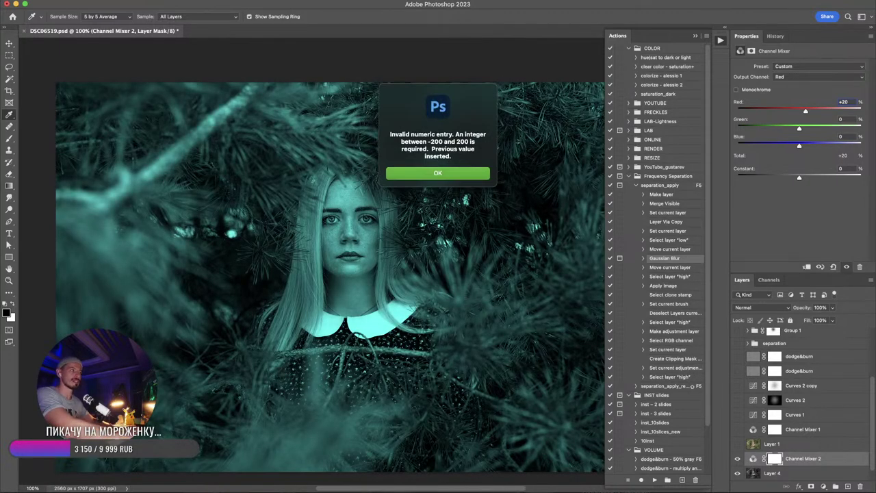
key("Return")
key("Tab")
left_click(843, 101)
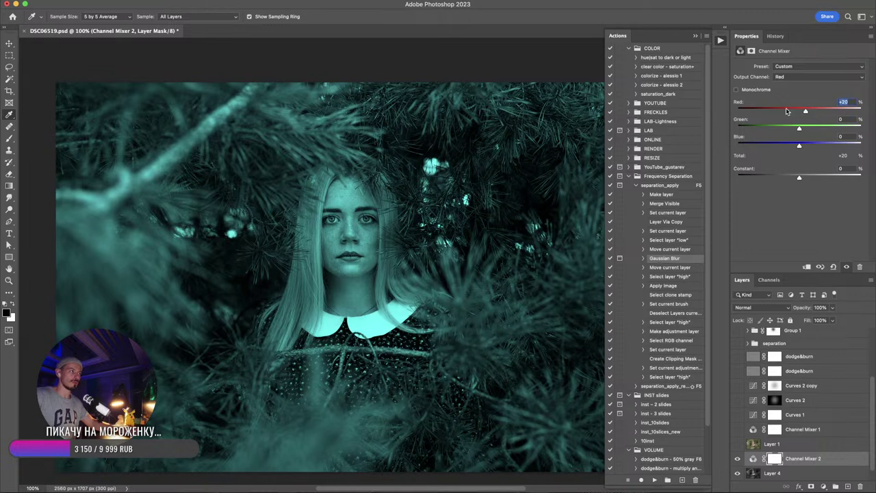
type("0")
key("Tab")
type("100")
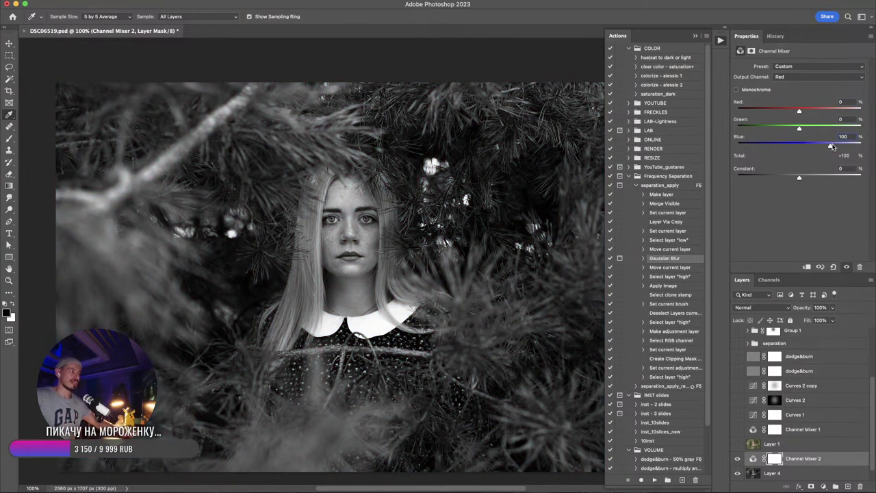
left_click(739, 133)
left_click_drag(739, 132, 746, 134)
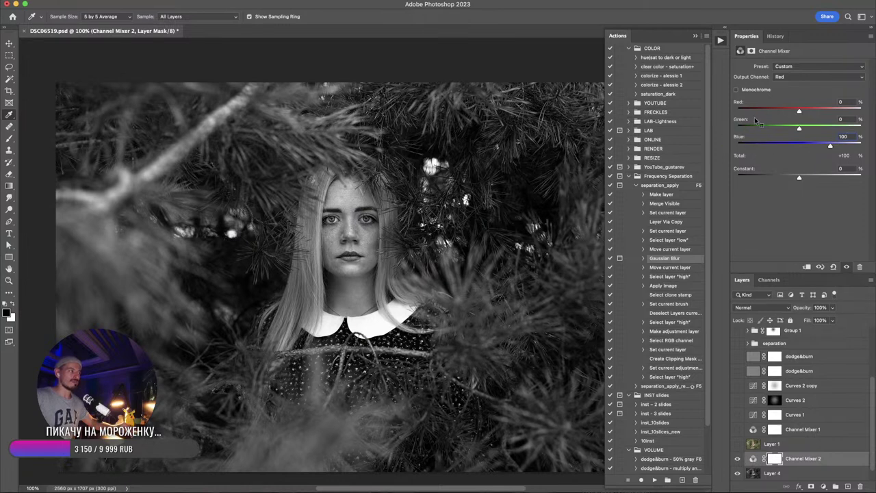
mouse_move(754, 59)
left_mouse_down()
mouse_move(791, 48)
mouse_move(751, 48)
left_mouse_up()
mouse_move(810, 85)
left_mouse_down()
mouse_move(734, 89)
mouse_move(717, 125)
mouse_move(736, 151)
mouse_move(766, 163)
mouse_move(828, 162)
mouse_move(866, 145)
mouse_move(864, 96)
mouse_move(833, 80)
mouse_move(808, 94)
mouse_move(847, 101)
mouse_move(837, 102)
mouse_move(846, 130)
left_mouse_up()
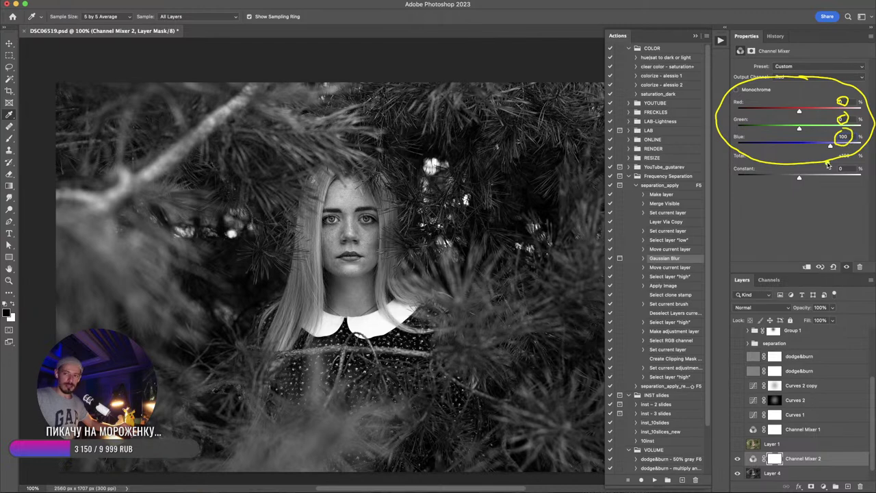
key("Escape")
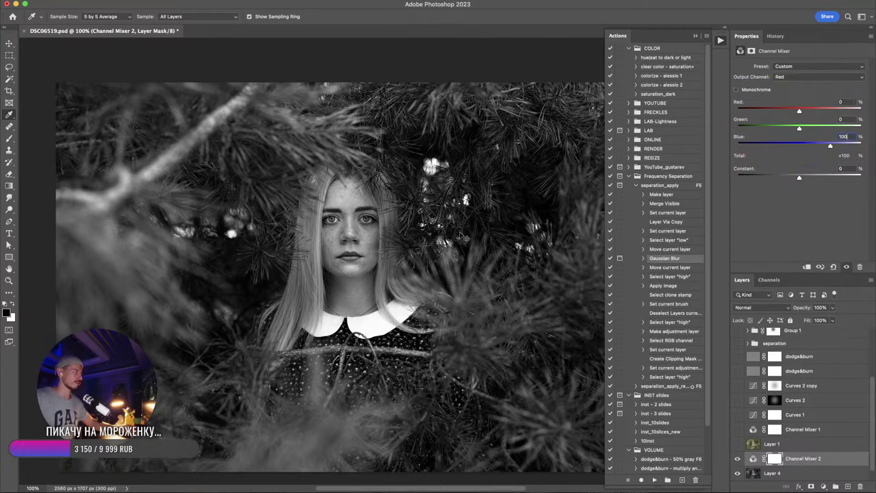
- Close DSC06519.psd without saving the demonstration changes and reopen it from the recent files
key("super+w")
left_click(444, 179)
key("super+Tab")
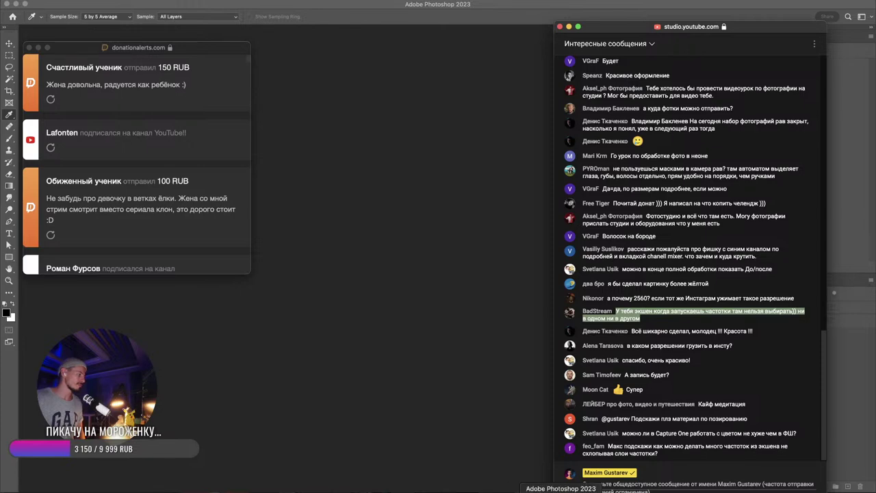
left_click(558, 492)
left_click(68, 5)
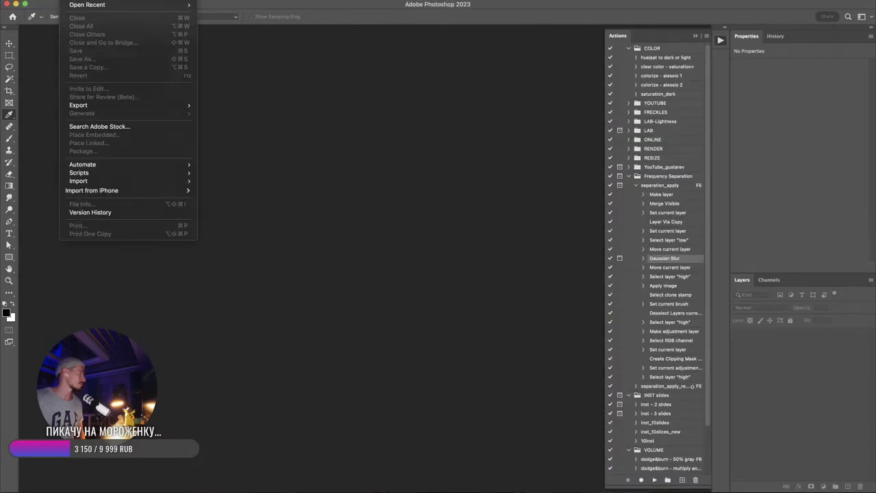
mouse_move(164, 5)
left_click(245, 6)
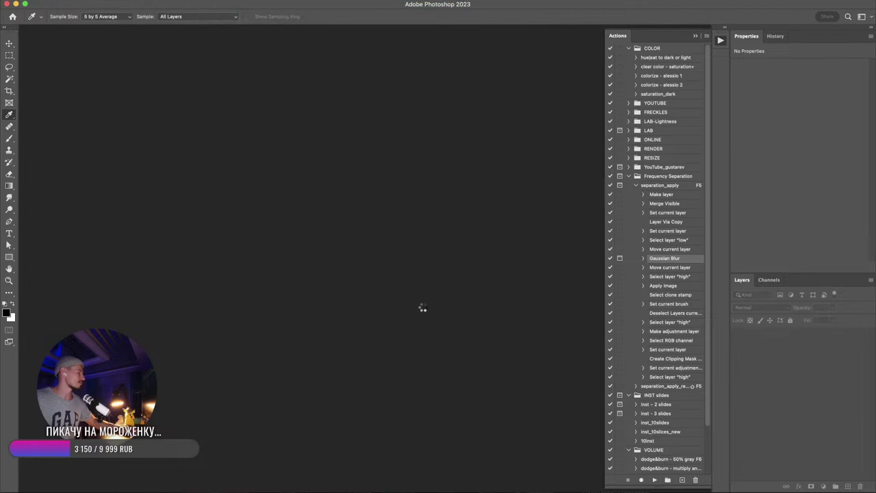
- Switch to the donationalerts.com and stream chat windows and read through the list of donation messages
key("super+Tab")
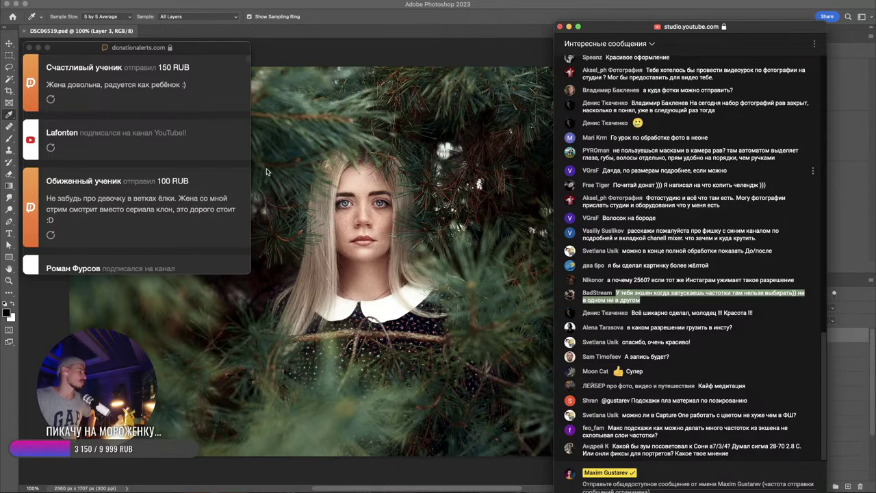
scroll(130, 164, "down", 2)
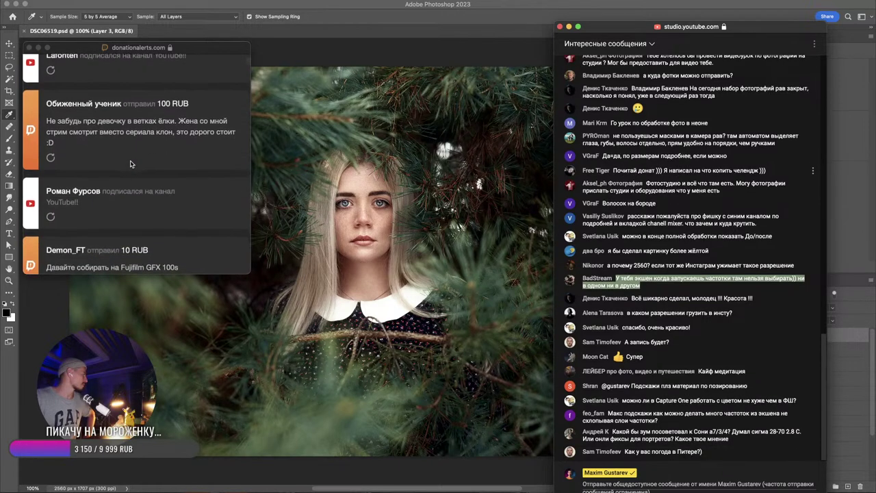
scroll(132, 165, "up", 2)
scroll(132, 165, "down", 5)
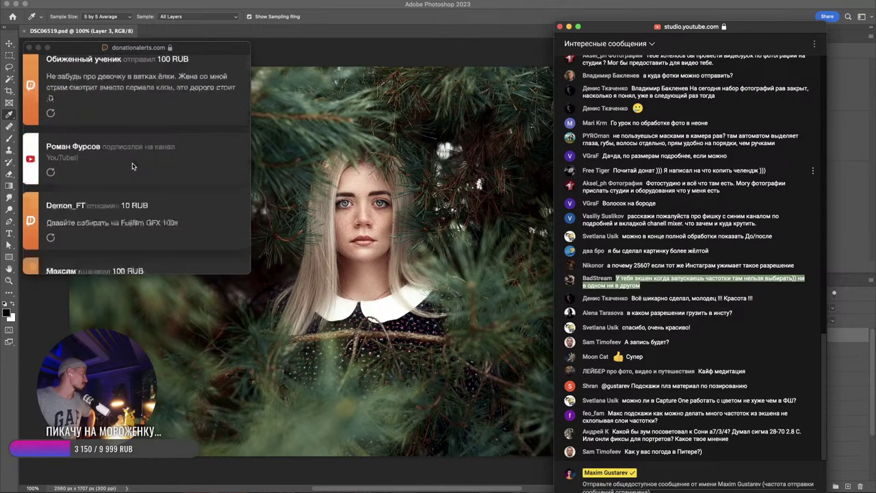
scroll(139, 155, "down", 2)
scroll(139, 155, "down", 4)
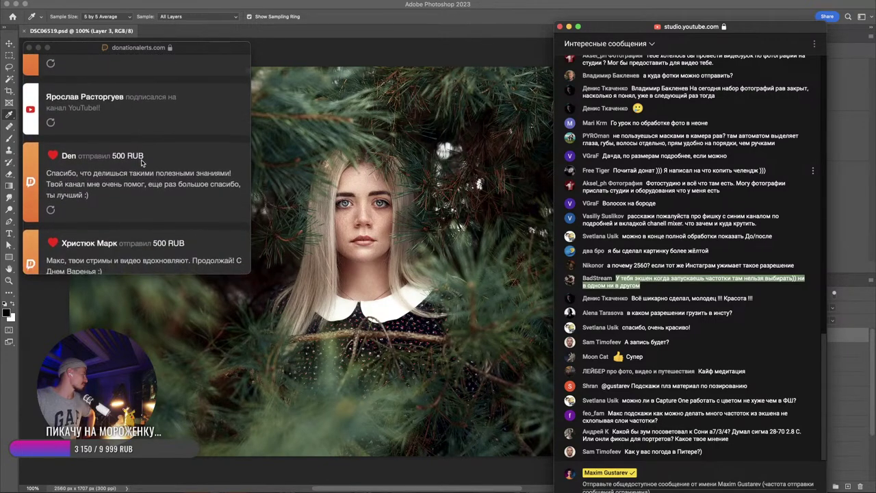
scroll(143, 168, "down", 6)
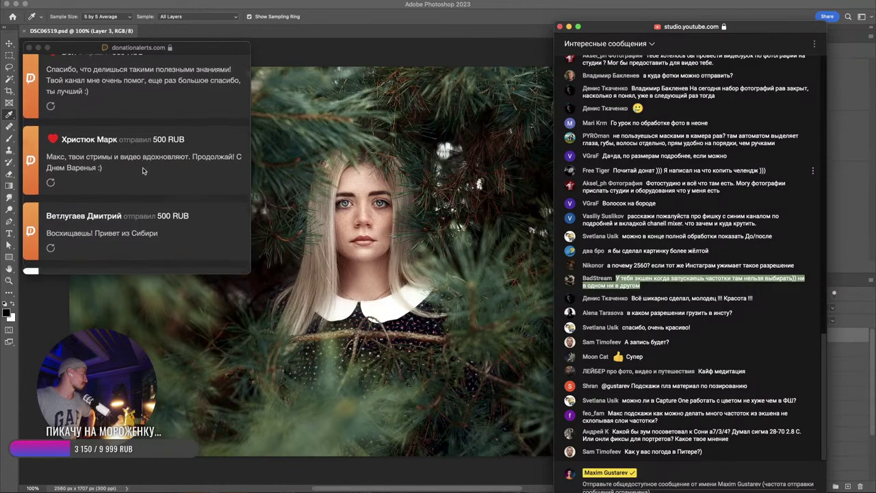
scroll(144, 179, "down", 4)
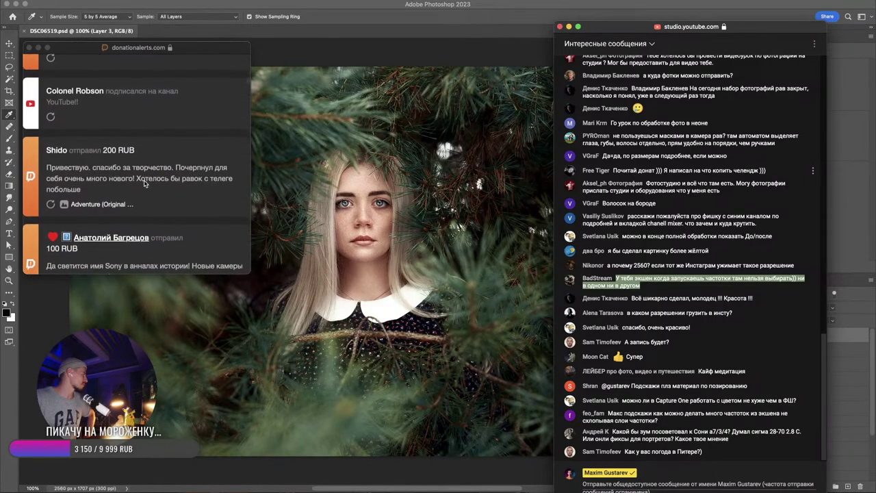
scroll(144, 185, "down", 8)
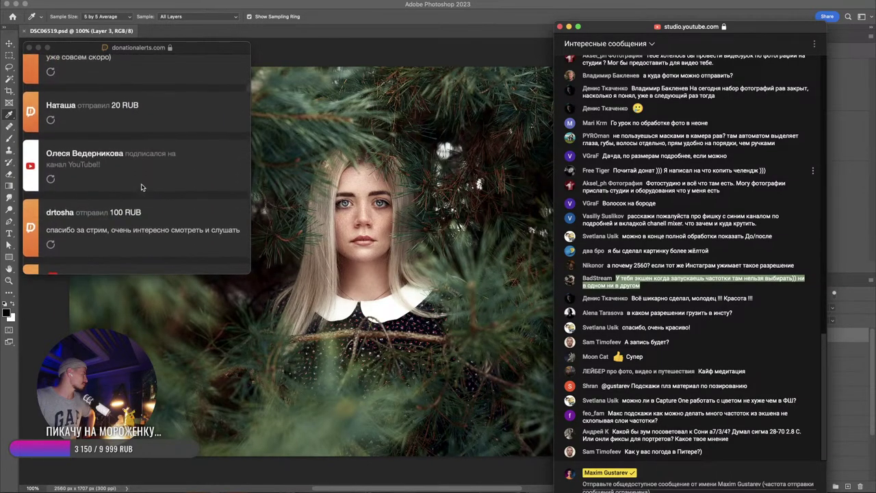
scroll(145, 205, "down", 1)
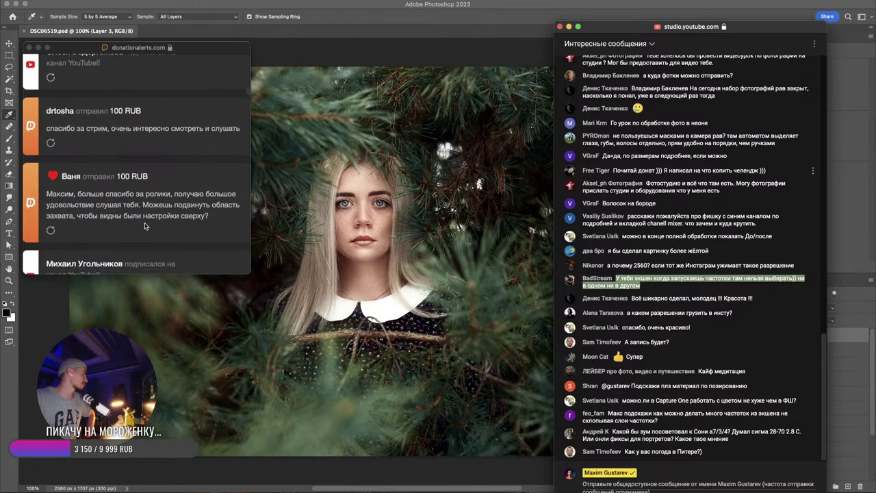
scroll(144, 226, "down", 1)
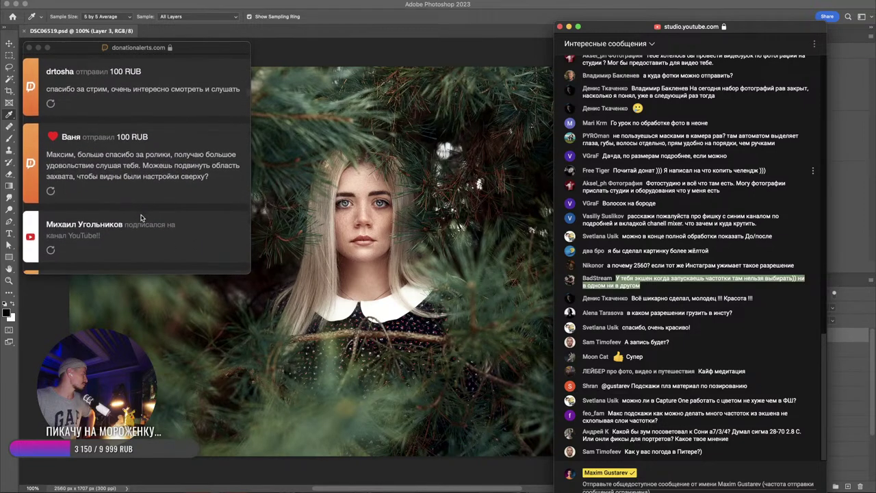
scroll(142, 219, "down", 2)
scroll(143, 205, "down", 8)
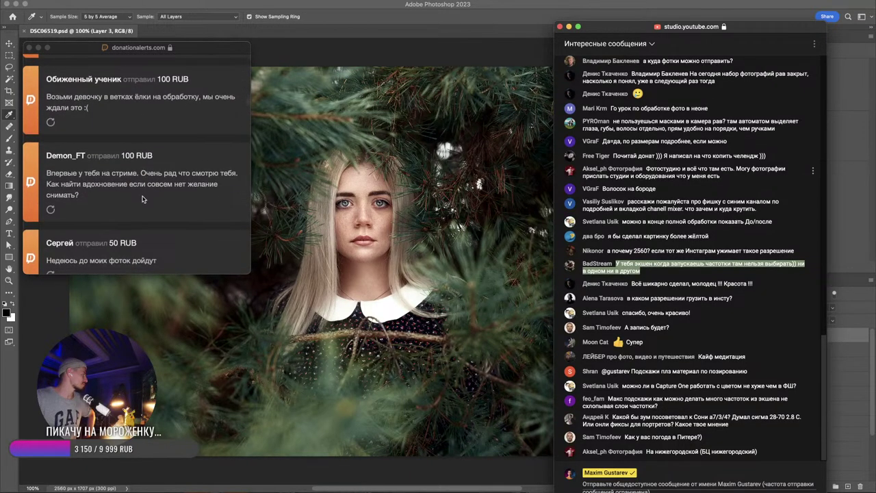
scroll(142, 200, "down", 7)
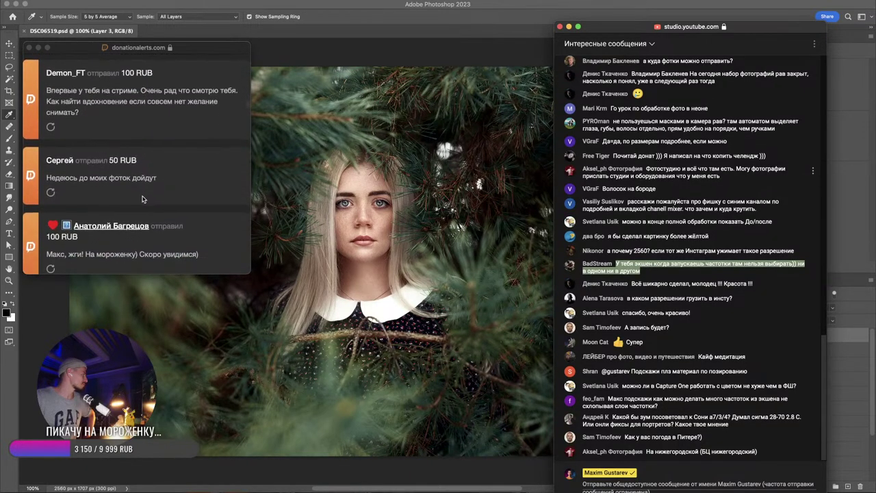
scroll(142, 200, "down", 8)
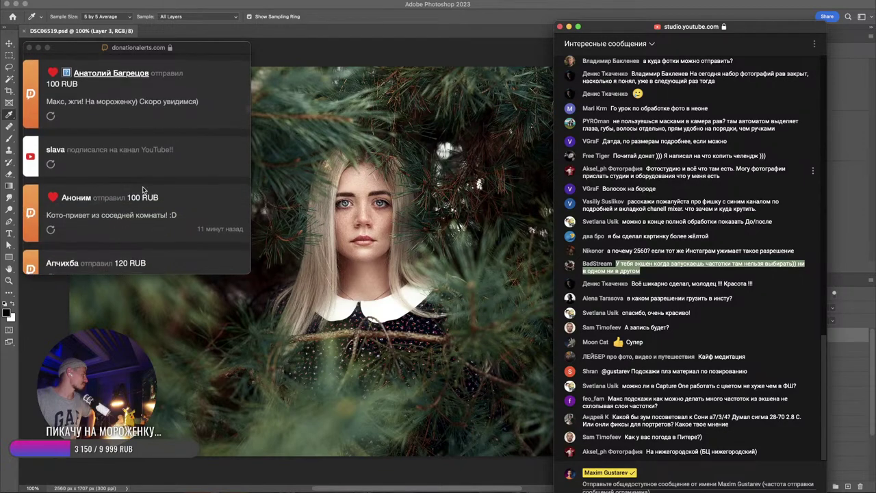
scroll(143, 195, "down", 4)
scroll(143, 197, "up", 15)
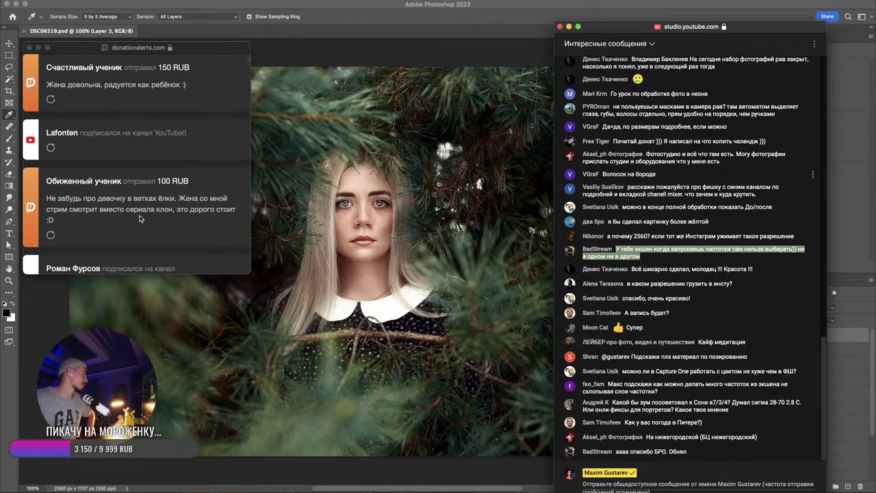
scroll(138, 219, "down", 5)
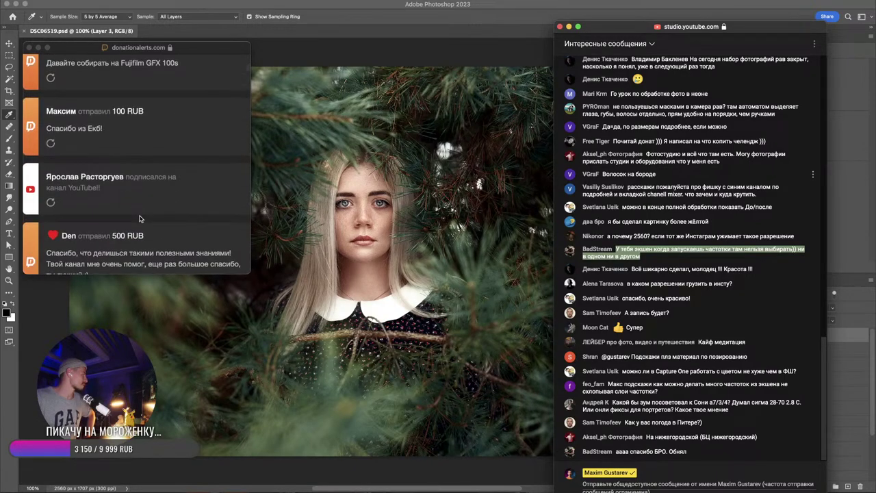
scroll(113, 181, "up", 1)
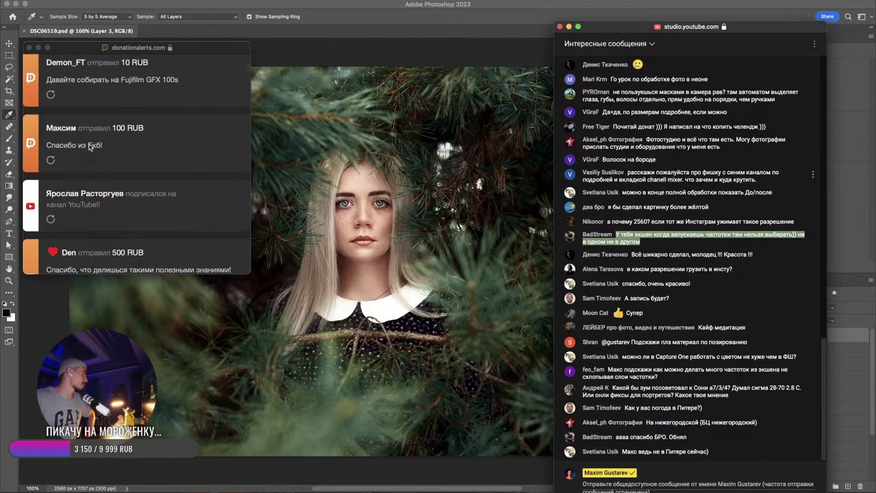
scroll(103, 155, "up", 3)
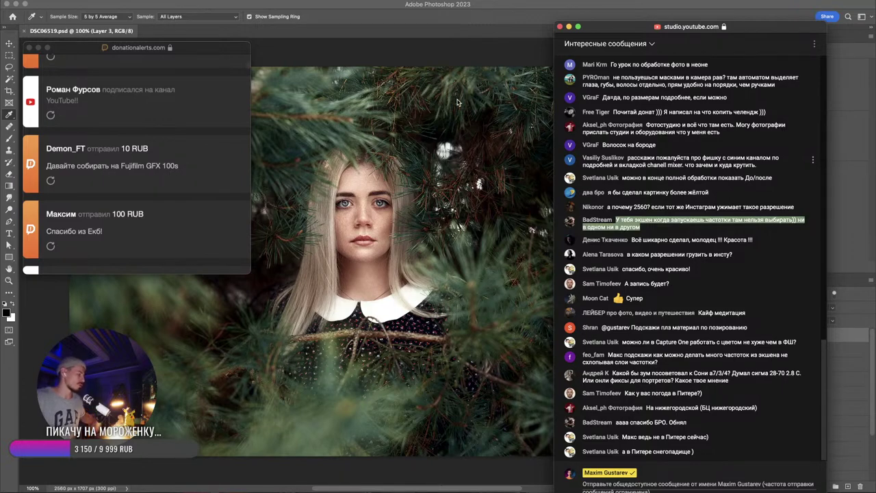
- Switch to YouTube in the browser and open the channel's content list in YouTube Studio
key("super+t")
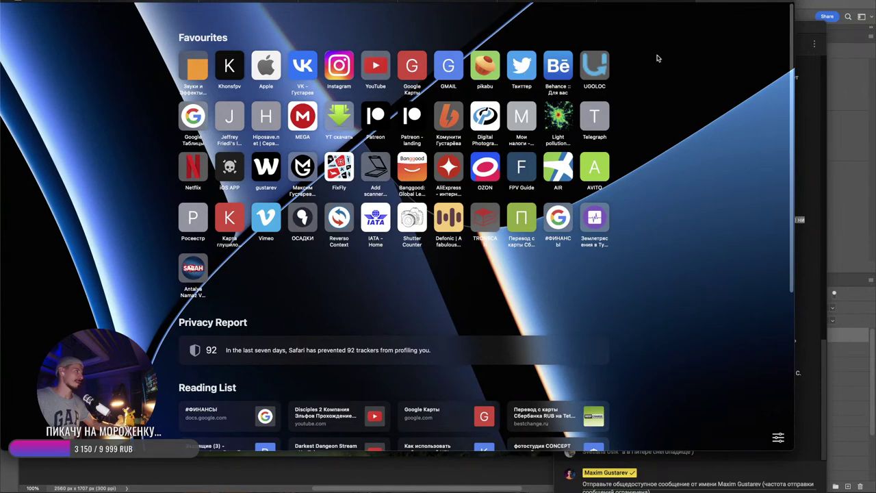
key("super+w")
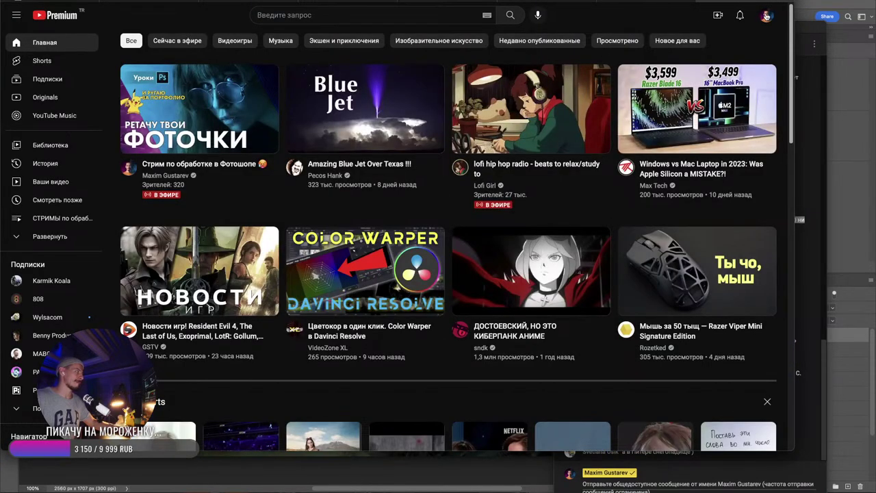
left_click(765, 15)
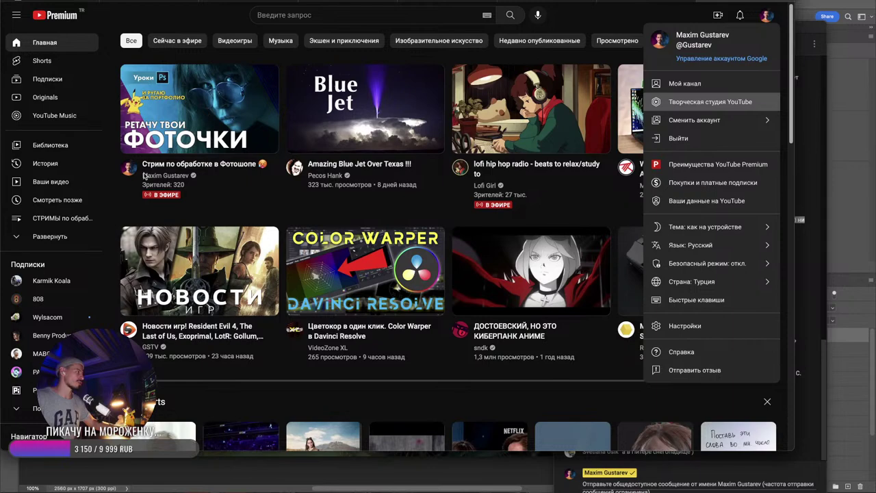
key("super+w")
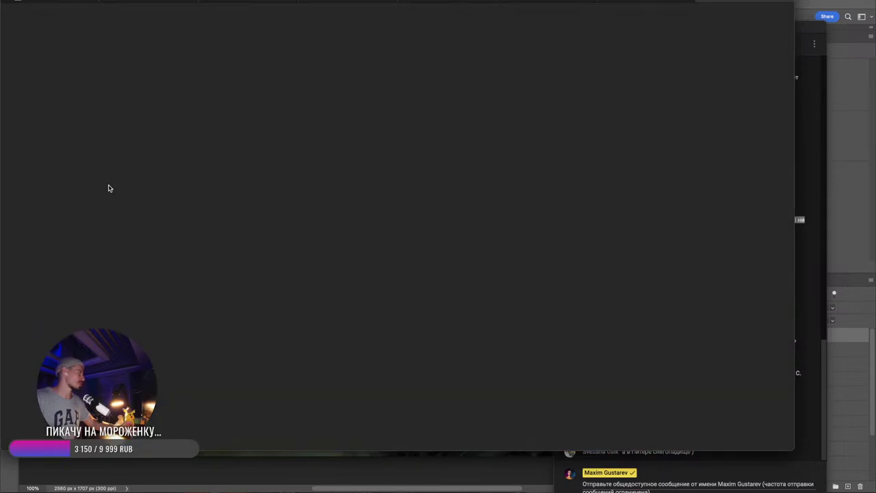
left_click(48, 165)
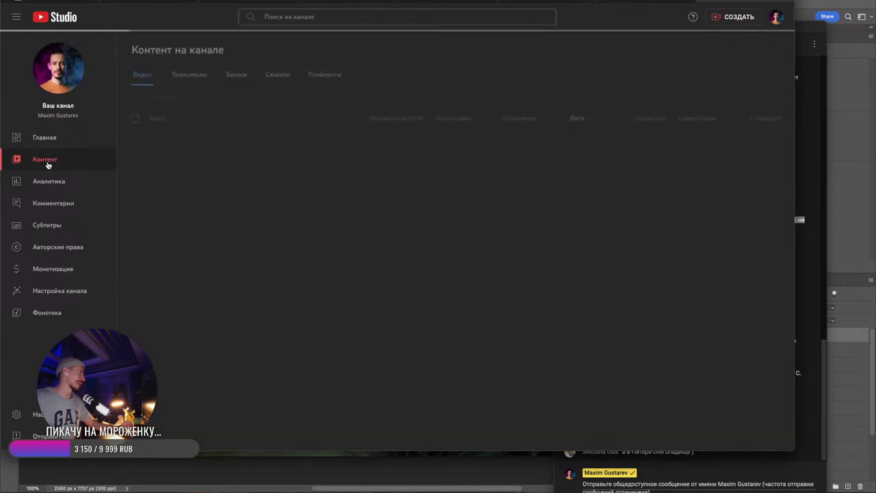
- Filter the channel's videos to those whose title contains "gfx"
left_click(200, 101)
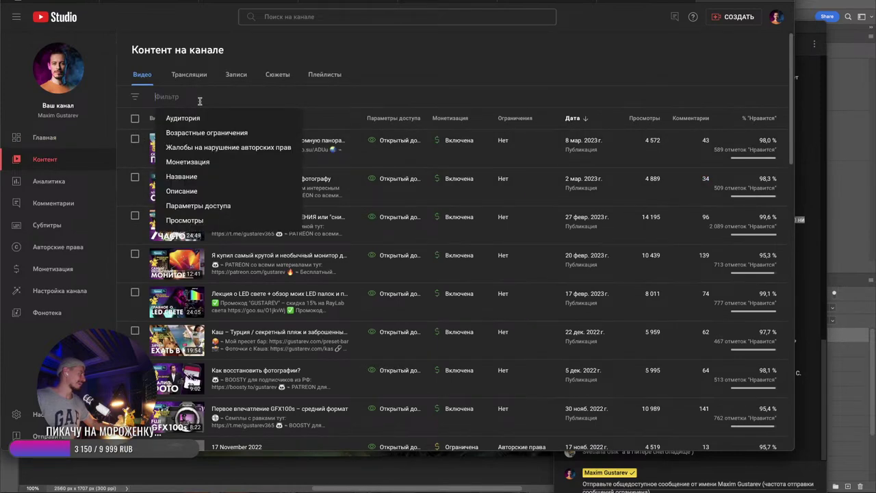
type("пач")
key("BackSpace")
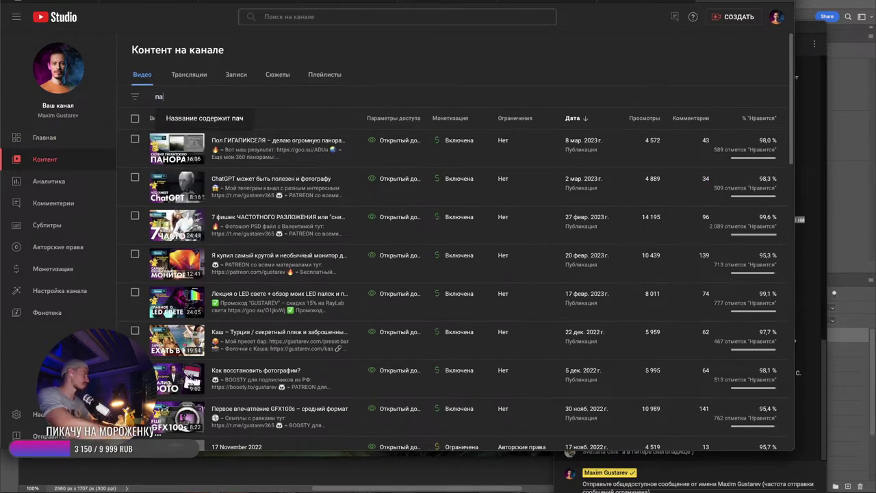
key("BackSpace")
key("BackSpace")
type("gfx")
key("Return")
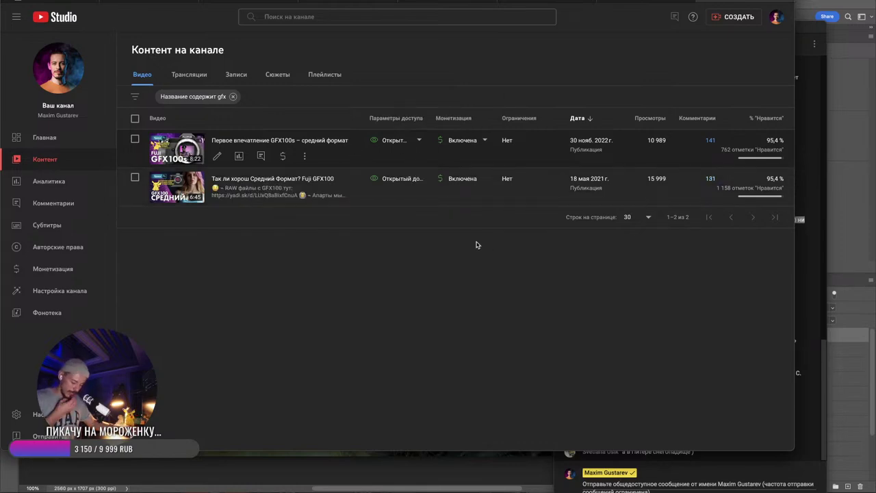
- Return to the stream chat window and read through the viewers' messages
key("super+Tab")
key("super+Tab")
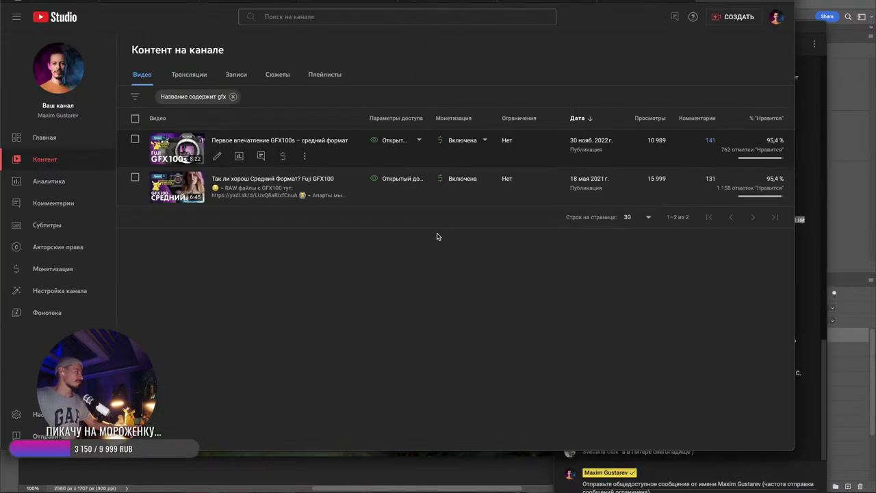
key("super+Tab")
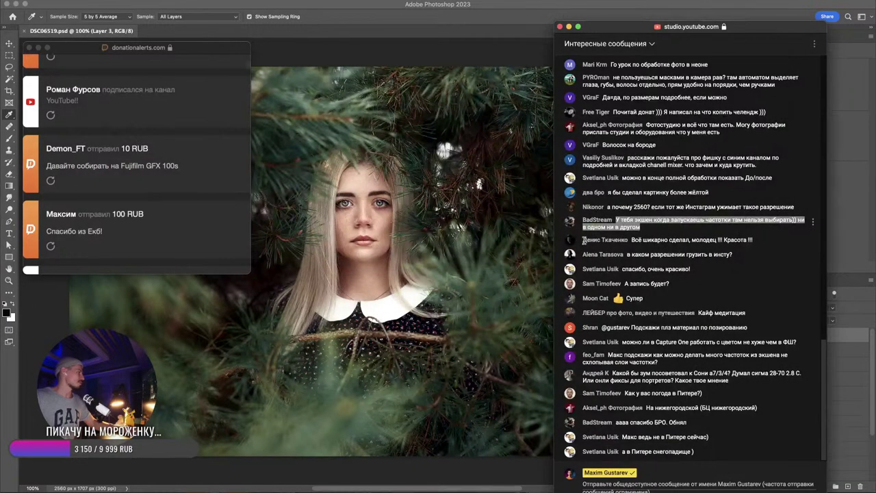
scroll(654, 199, "up", 3)
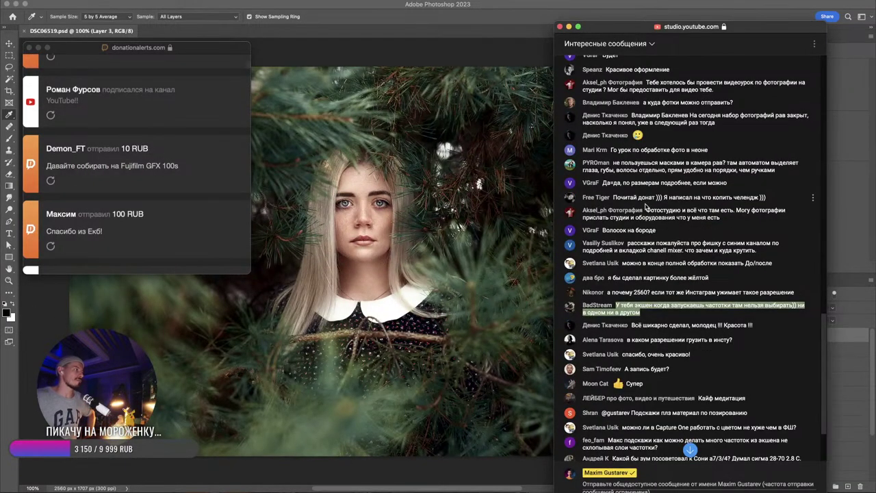
scroll(636, 185, "up", 1)
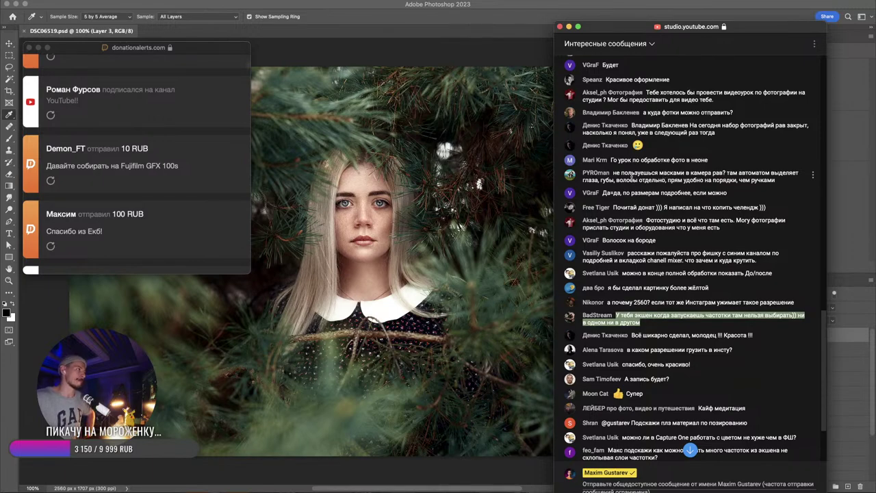
scroll(645, 241, "down", 3)
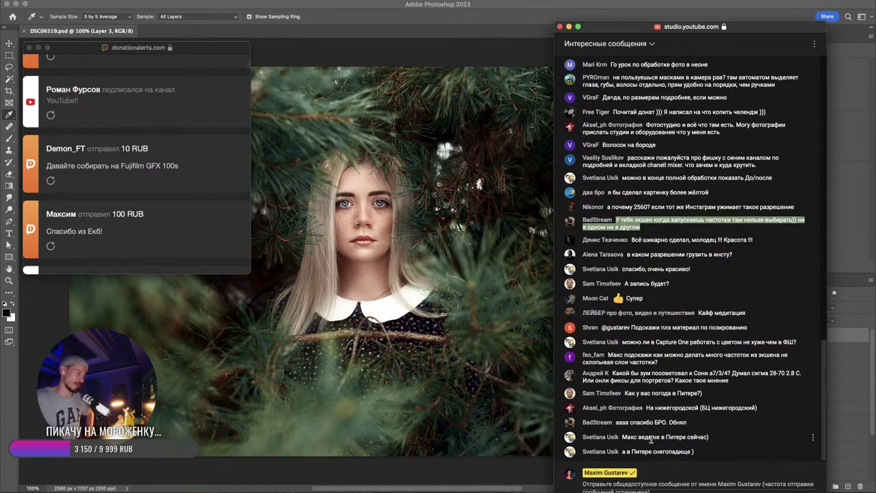
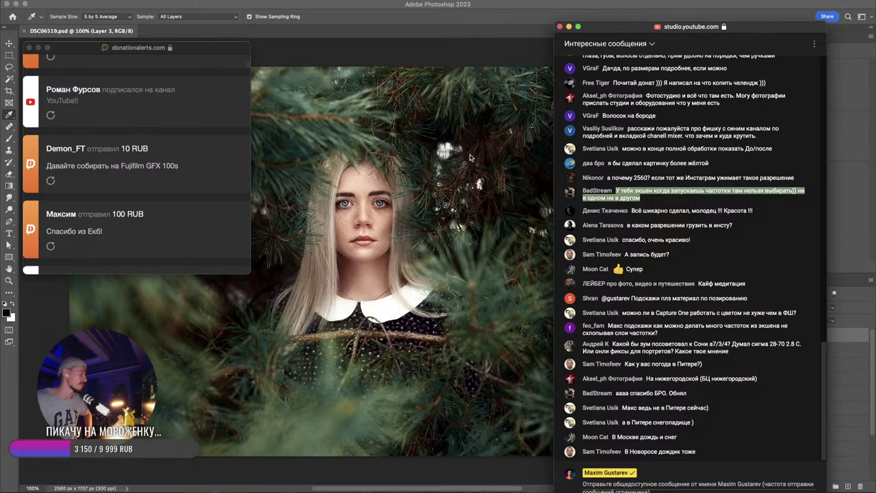
- Open DSC_0373_AvpOkk.NEF from Bridge in Camera Raw and set Exposure to +0.50, Highlights to -14 and Shadows to +56
left_click(587, 491)
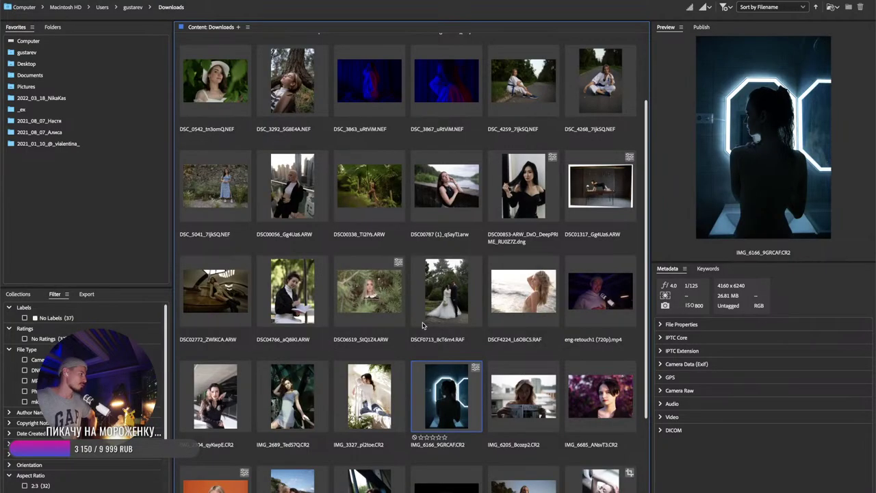
scroll(381, 353, "up", 2)
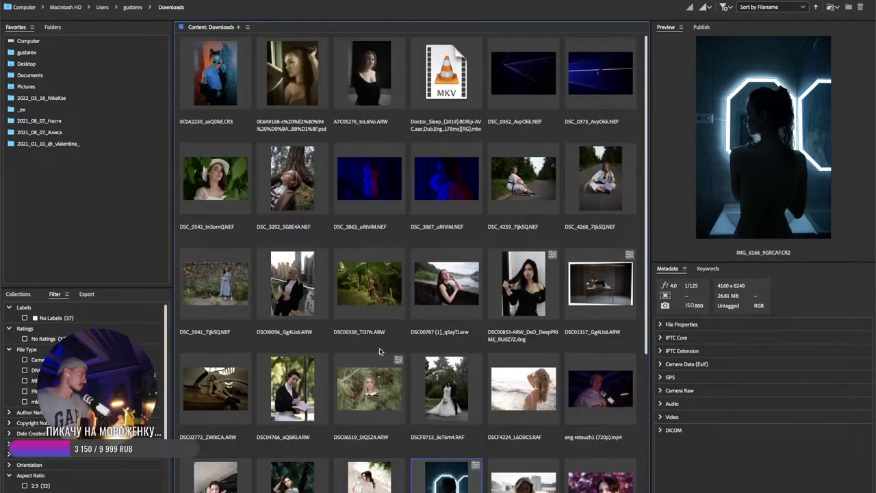
left_click(570, 88)
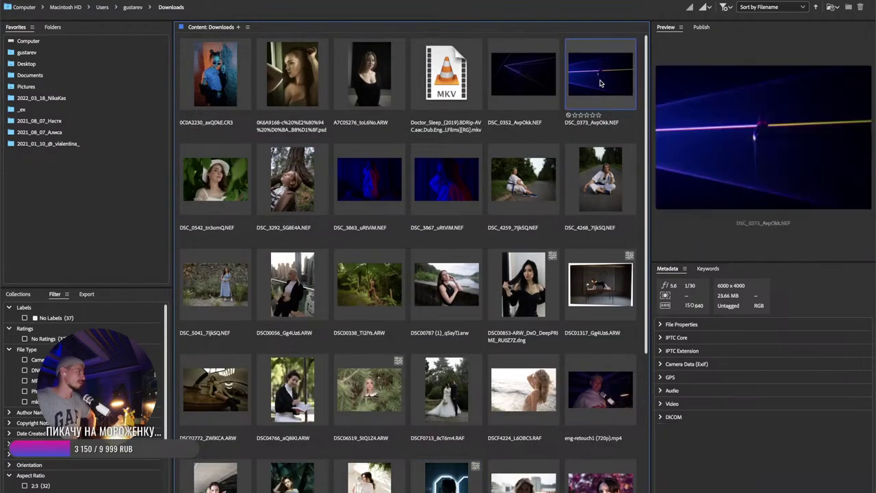
key("super+Tab")
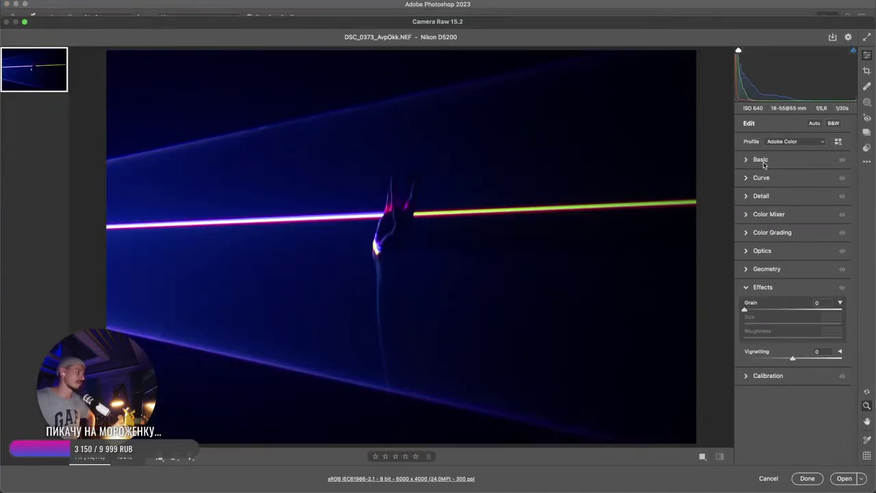
left_click_drag(792, 234, 798, 234)
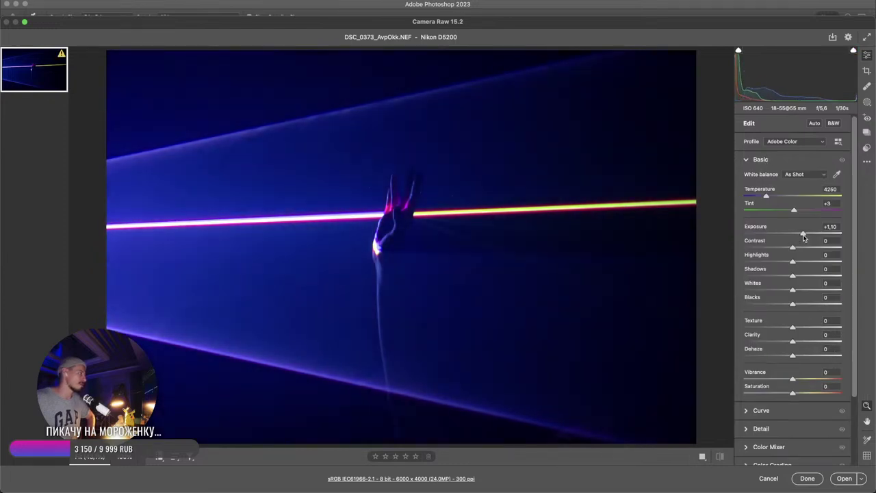
left_click_drag(772, 262, 833, 279)
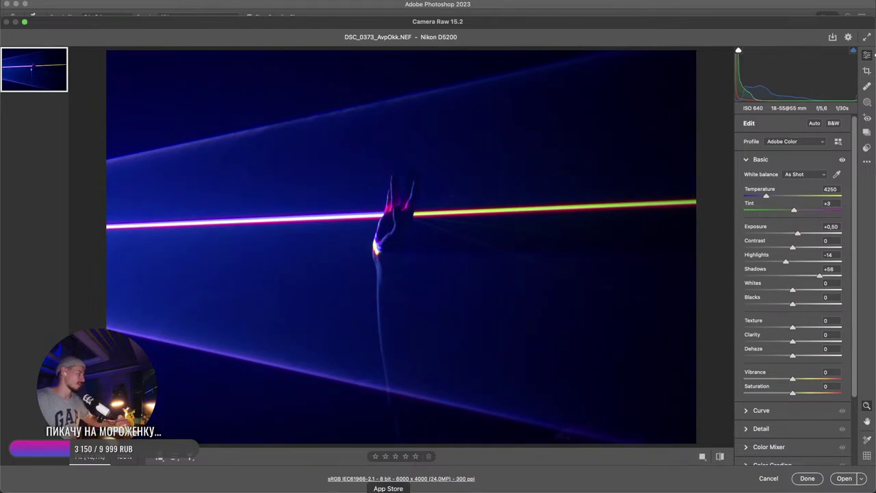
- Switch to the browser, bring up the lofi hip hop radio stream and minimise its window
left_click(214, 491)
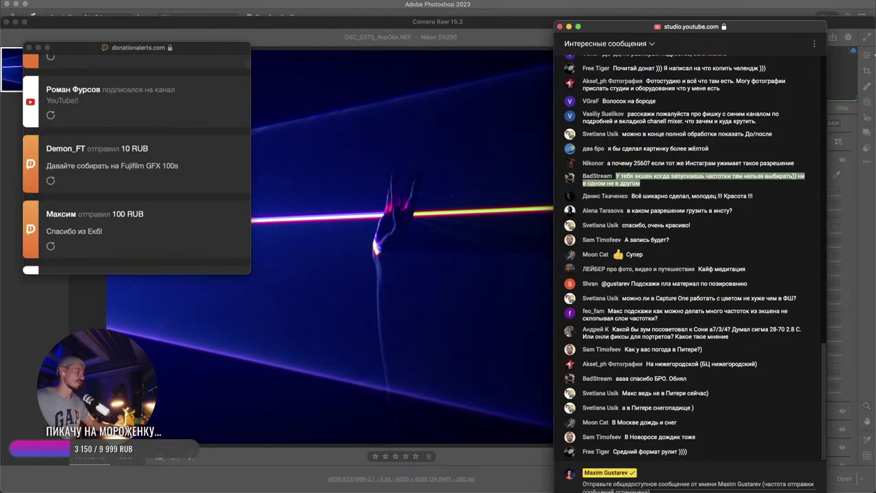
left_click(659, 491)
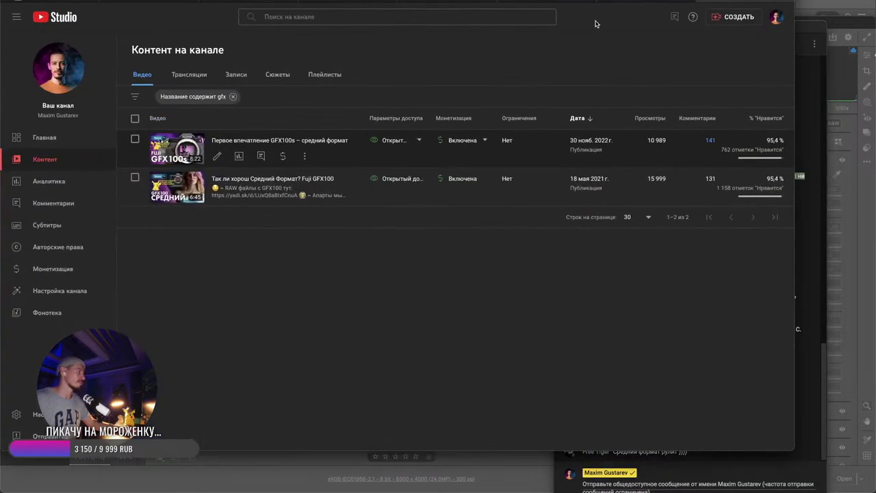
left_click(555, 1)
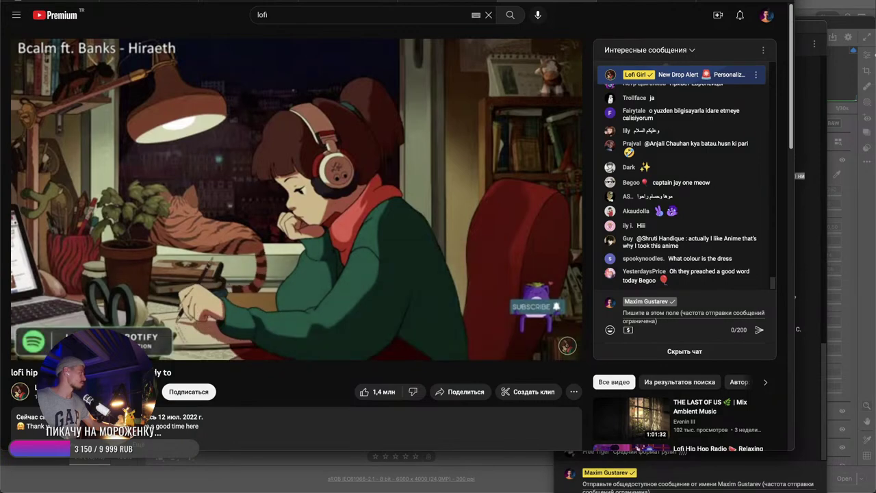
key("super+m")
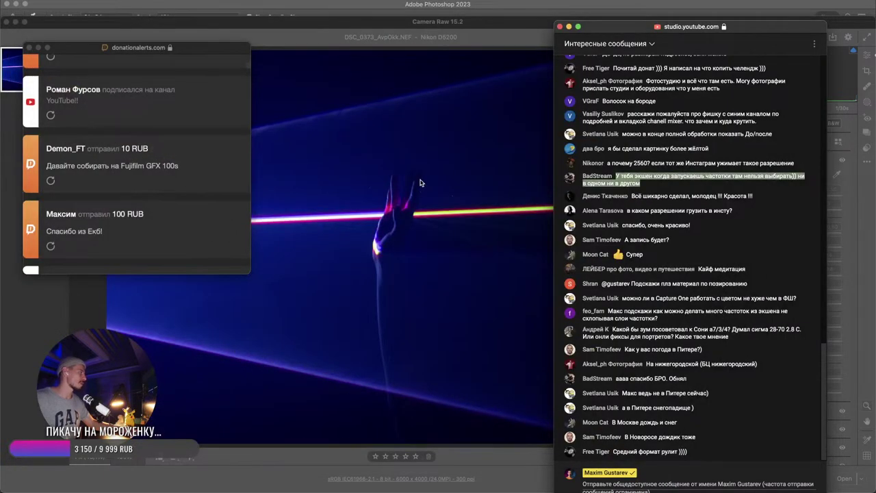
- In Camera Raw, set the laser photo's Exposure to +0.10, Shadows to +32, Temperature to 5000 and Tint to -5
left_click(431, 176)
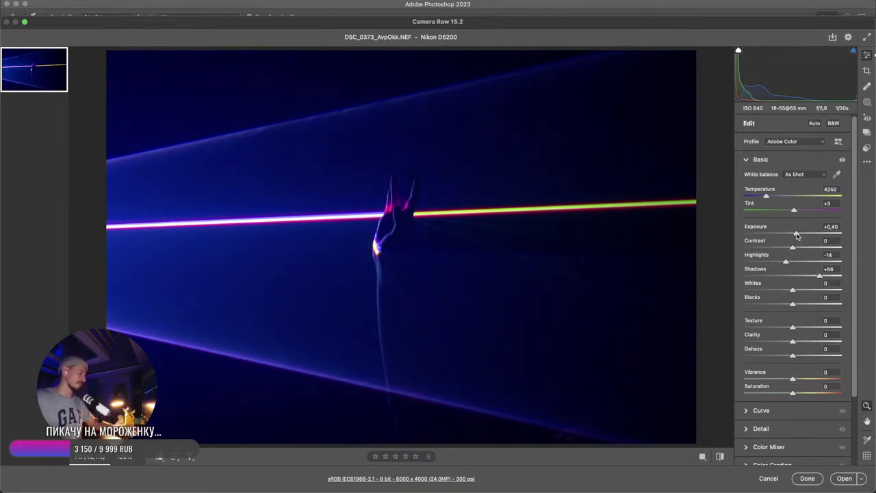
left_click_drag(795, 237, 793, 238)
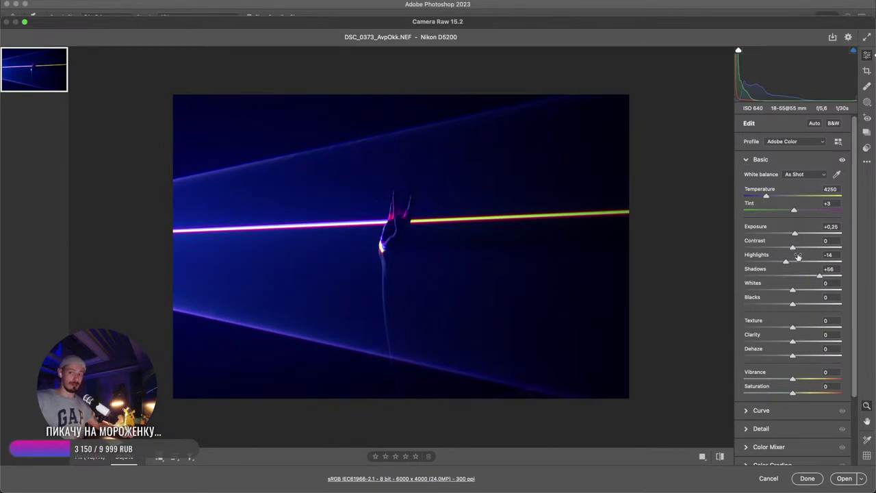
mouse_move(798, 256)
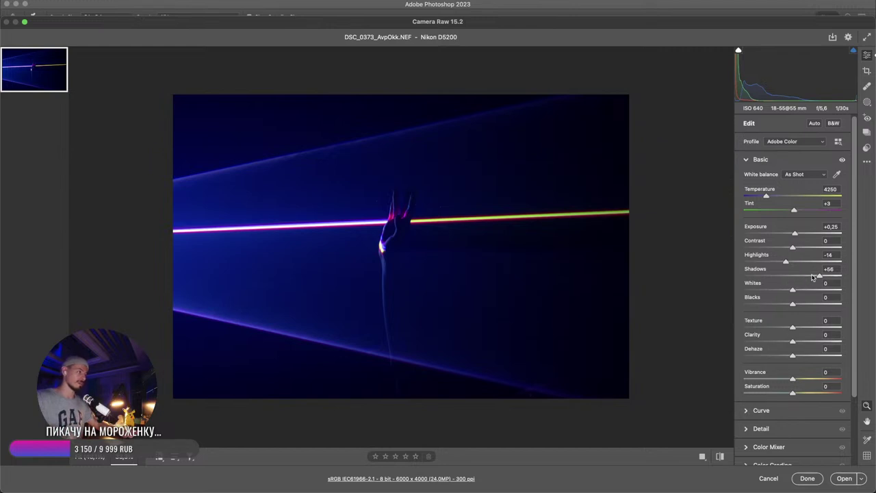
left_click_drag(813, 276, 807, 277)
left_click_drag(795, 234, 793, 235)
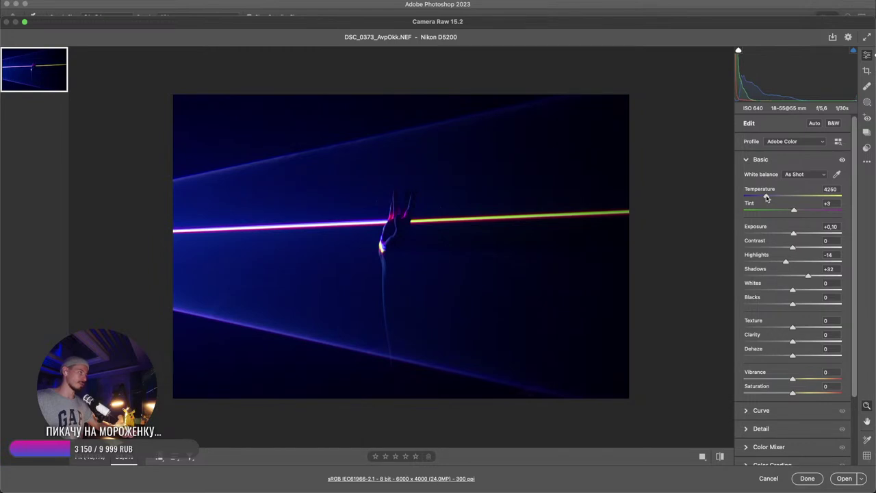
left_click_drag(767, 198, 787, 212)
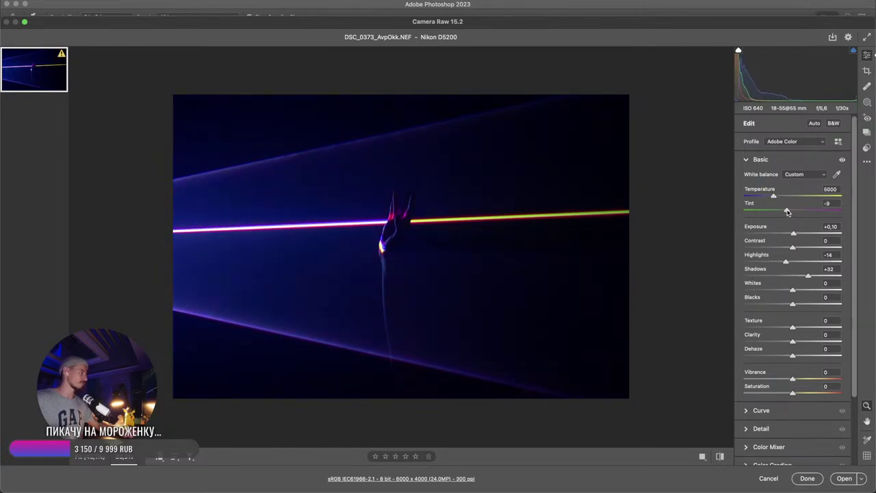
- Check the latest stream chat messages and return to Camera Raw to set the photo's Shadows to +100
key("super+Tab")
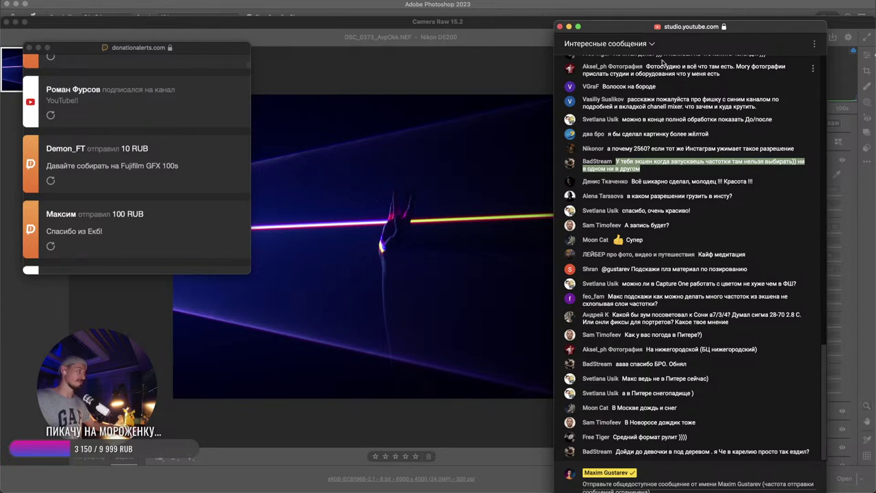
key("super+Tab")
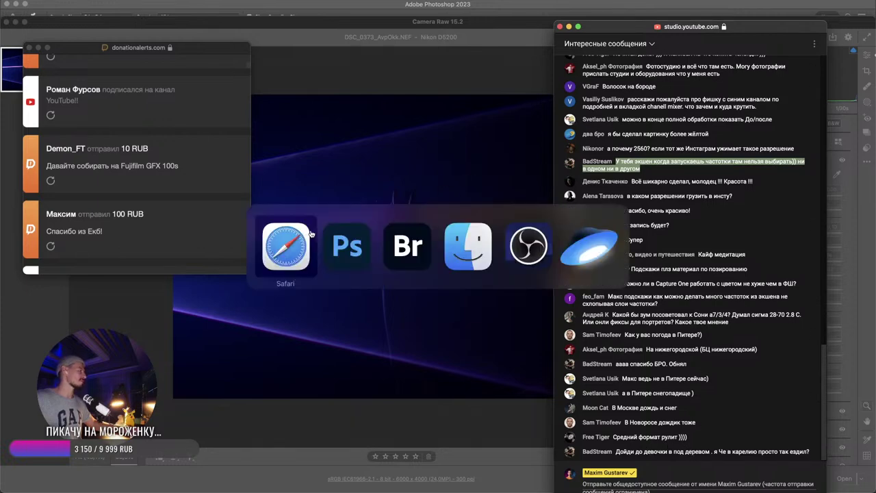
left_click(661, 491)
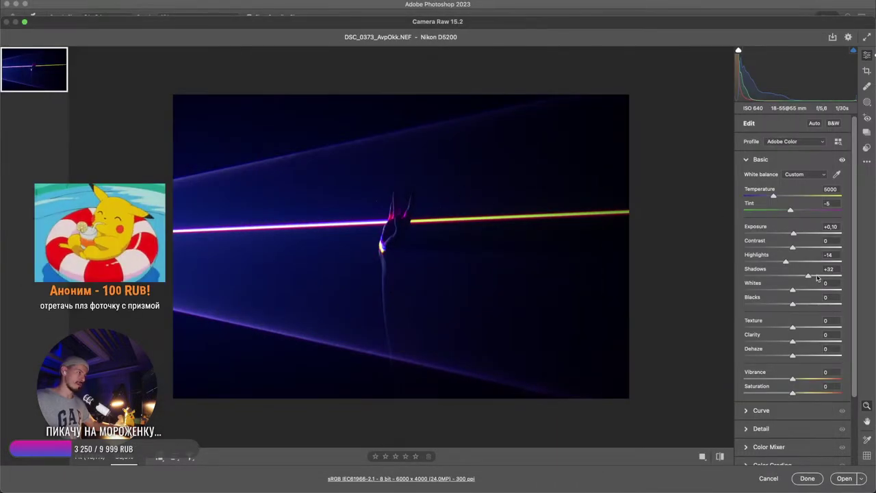
left_click_drag(810, 276, 844, 276)
- Switch to the donationalerts.com window, read the newest donation messages and return to Camera Raw
key("super+Tab")
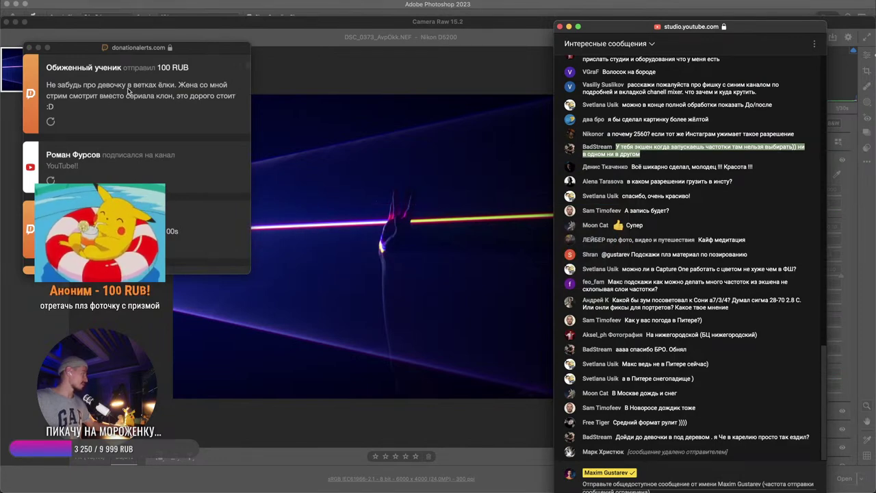
scroll(141, 114, "up", 3)
scroll(141, 115, "up", 1)
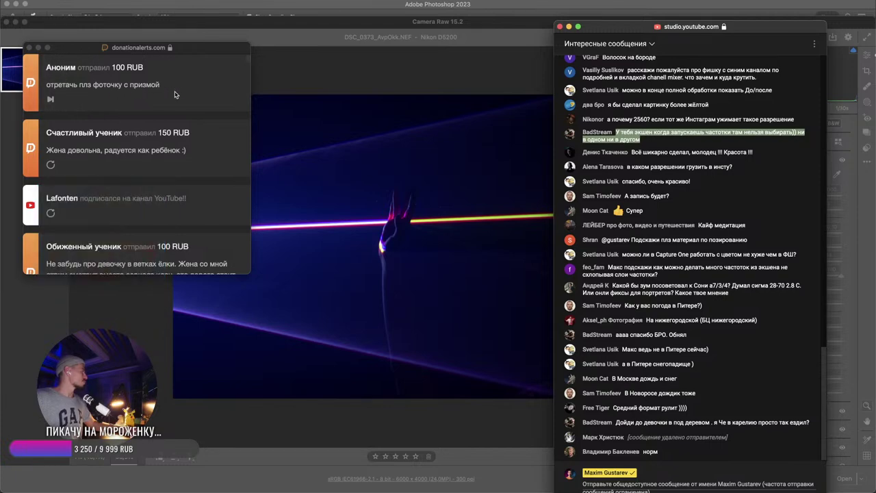
key("super+Tab")
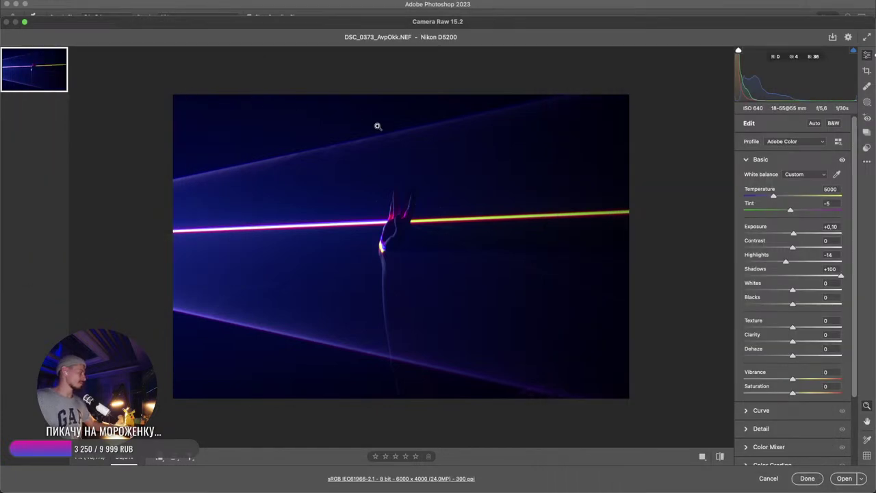
- Set the laser photo's Exposure to +0.70, Highlights to +17, Temperature to 4950 and Tint to -132, and open it in Photoshop
left_click_drag(795, 236, 798, 263)
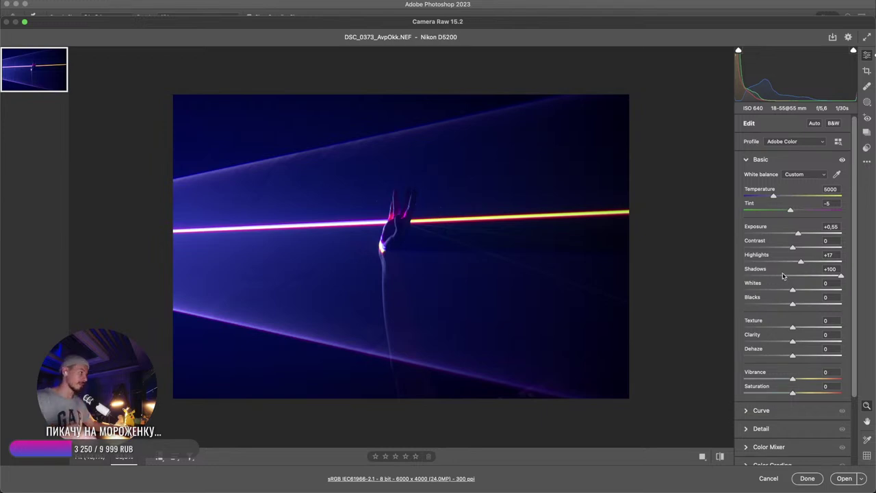
left_click_drag(797, 233, 800, 233)
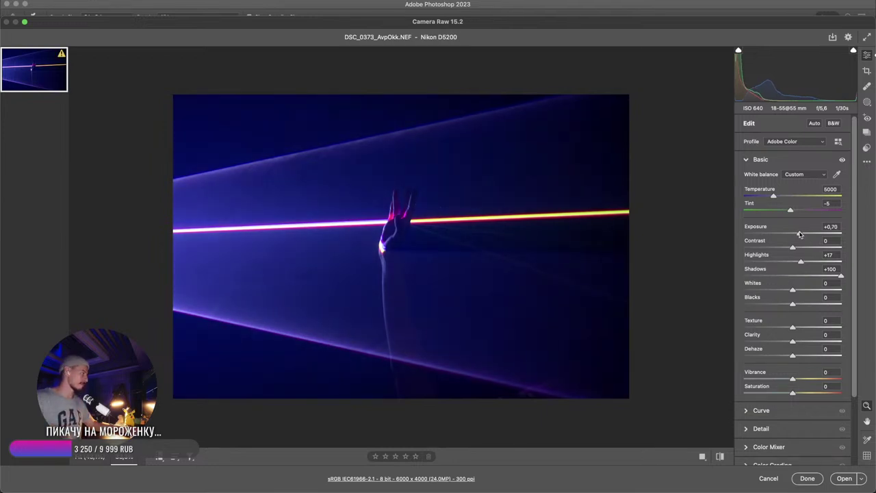
left_click_drag(777, 198, 731, 215)
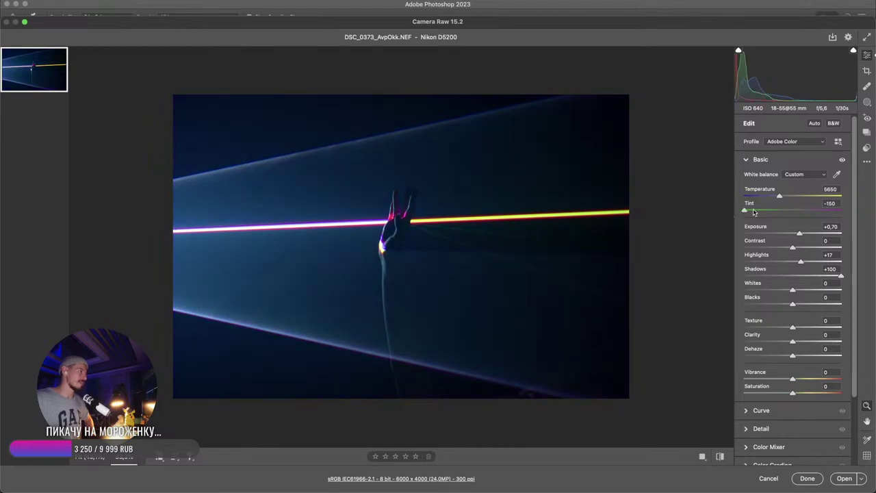
left_click_drag(780, 196, 749, 211)
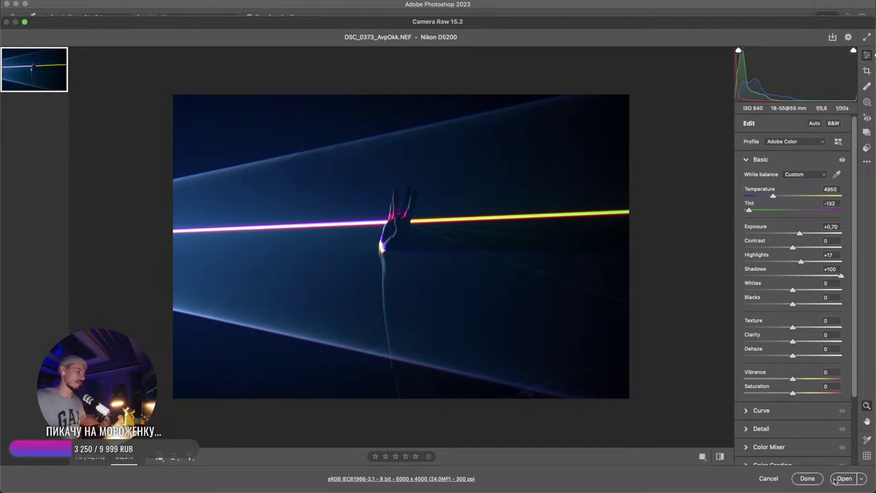
key("Return")
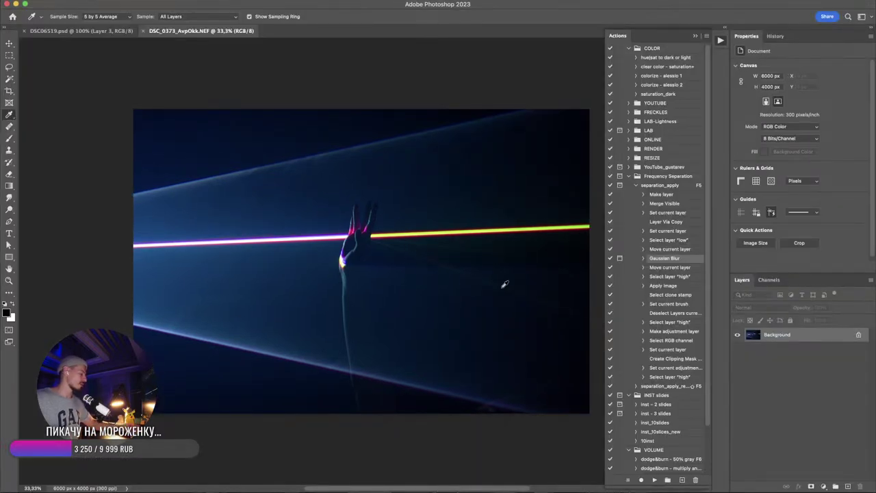
- Resize the laser photo to 2560 px wide and fit it to the screen
key("super+alt+i")
type("2560")
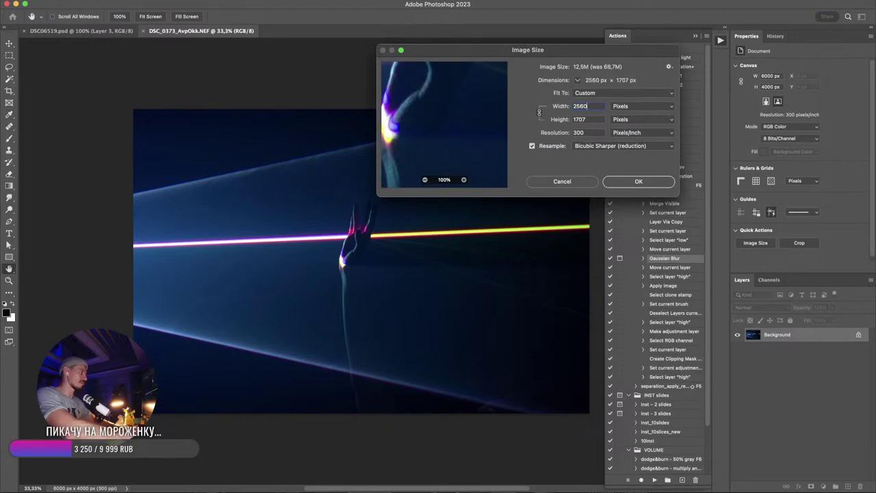
key("Return")
key("super+0")
- Apply the Camera Raw Filter to the photo with Sharpening 21 and Grain 19
key("super+shift+a")
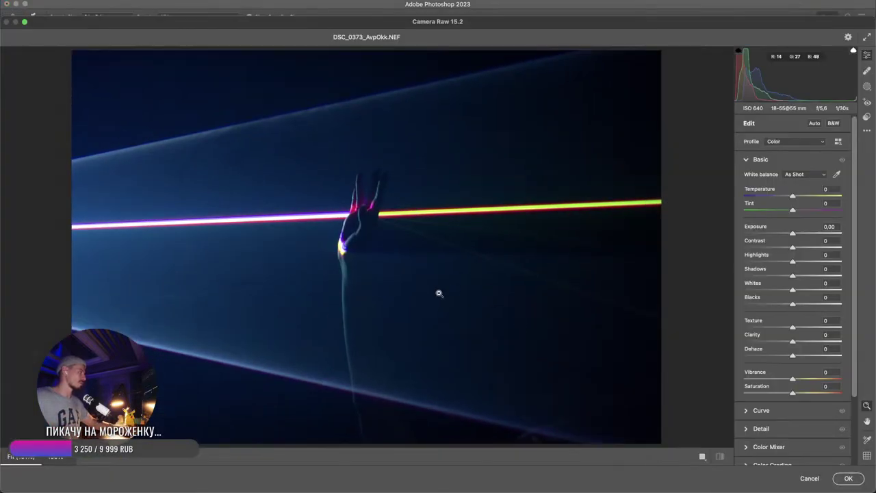
key("super+alt+3")
left_click(757, 218)
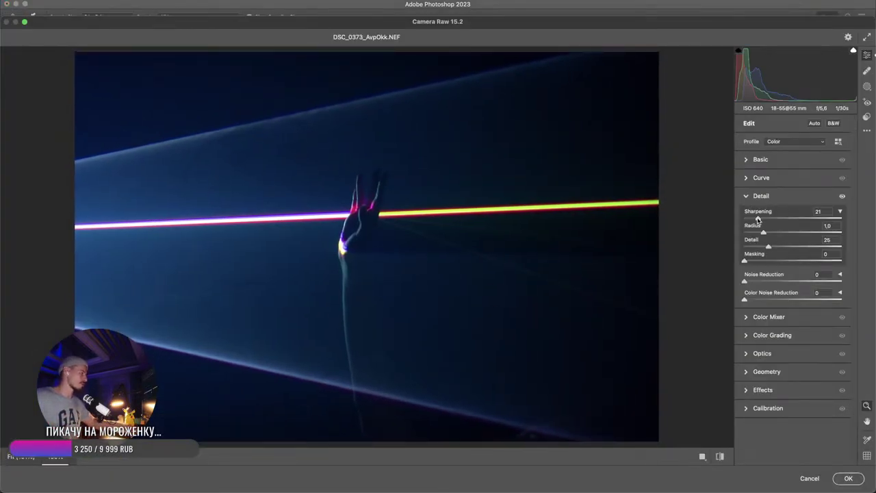
key("super+alt+8")
left_click(753, 310)
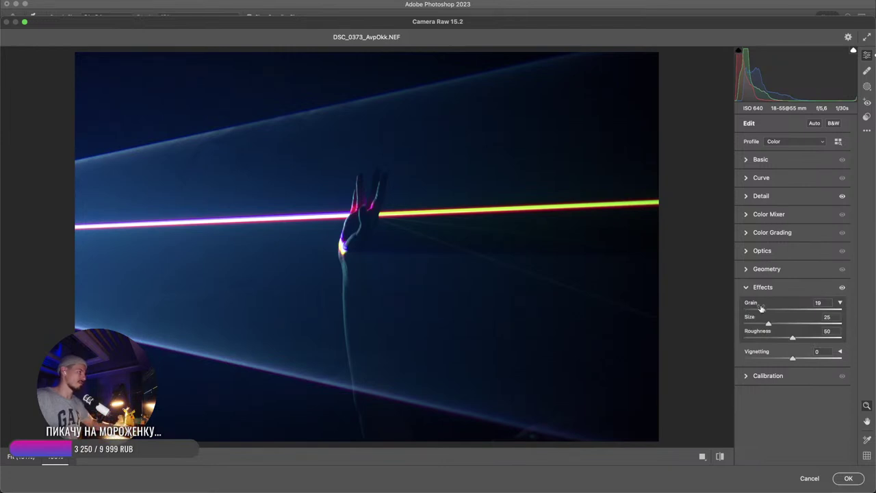
key("Return")
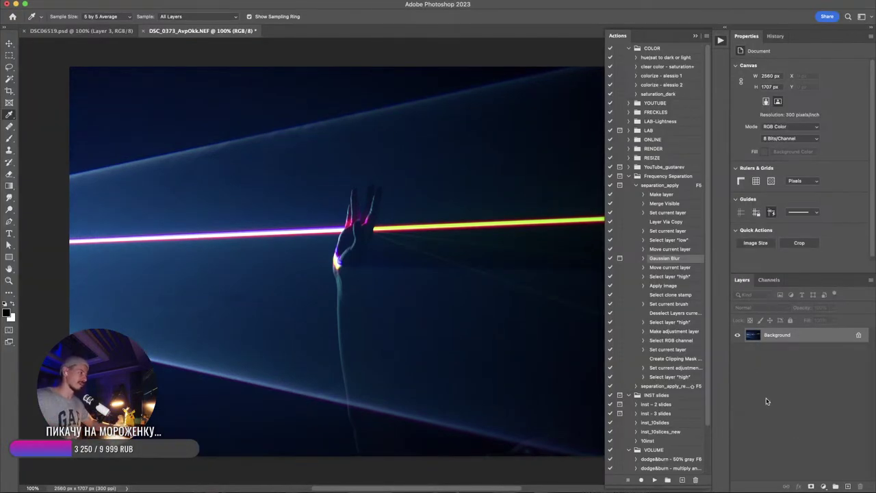
- Add a Color Balance adjustment layer with midtones at Cyan–Red -12, Magenta–Green +20 and Yellow–Blue -6
left_click(823, 486)
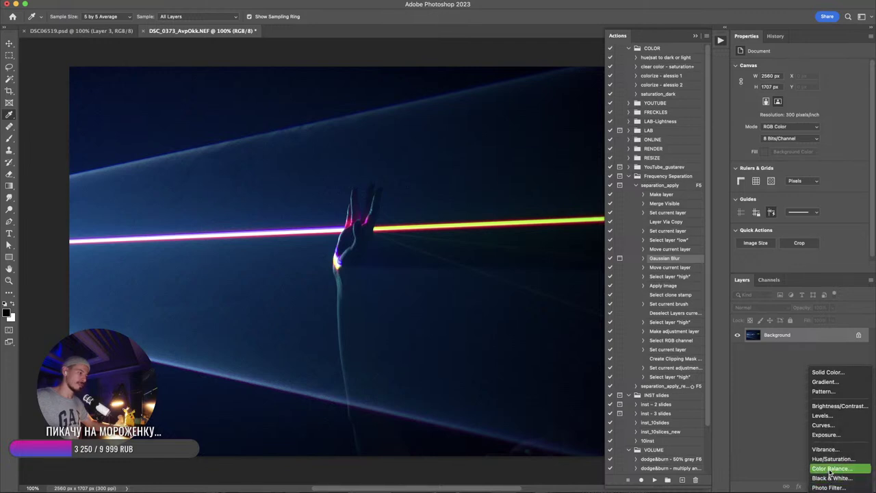
left_click(831, 471)
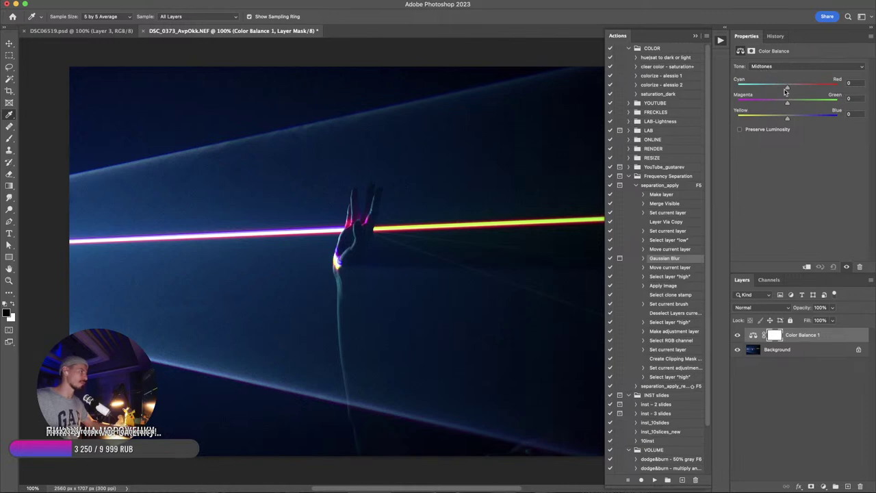
left_click_drag(785, 90, 781, 120)
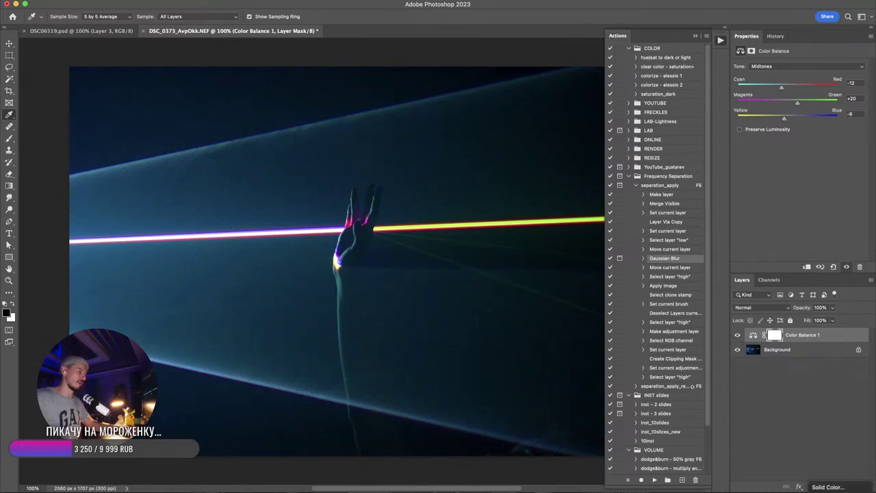
- Add a Curves adjustment layer, lowering input 90 to 71, anchoring the highlights and raising the black point's output to 4
left_click(823, 485)
left_click(824, 481)
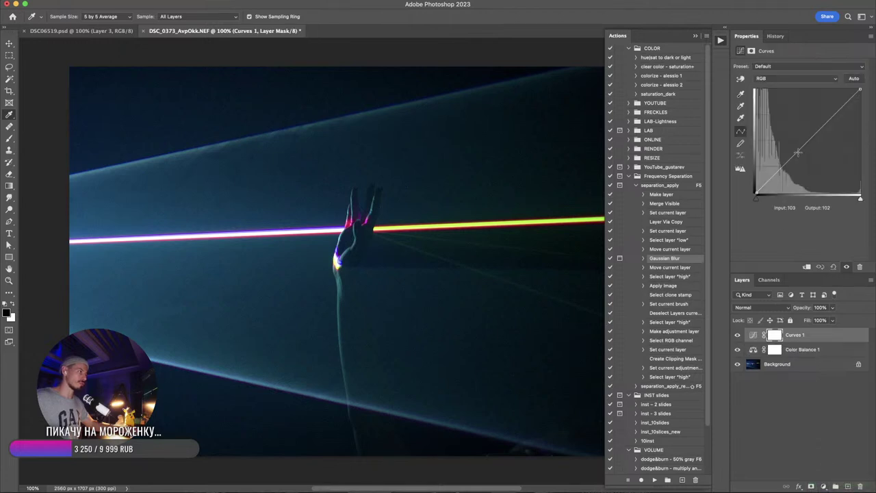
left_click_drag(795, 156, 794, 163)
left_click_drag(793, 162, 791, 161)
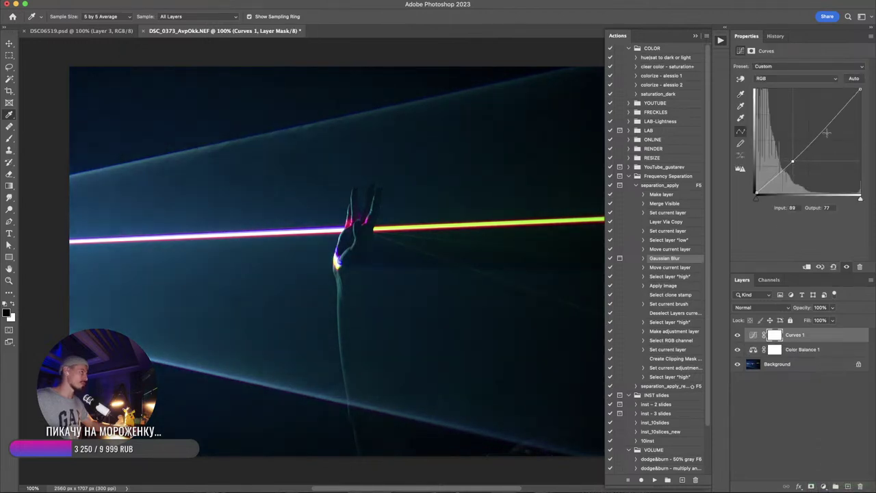
left_click(836, 114)
left_click_drag(757, 197, 754, 192)
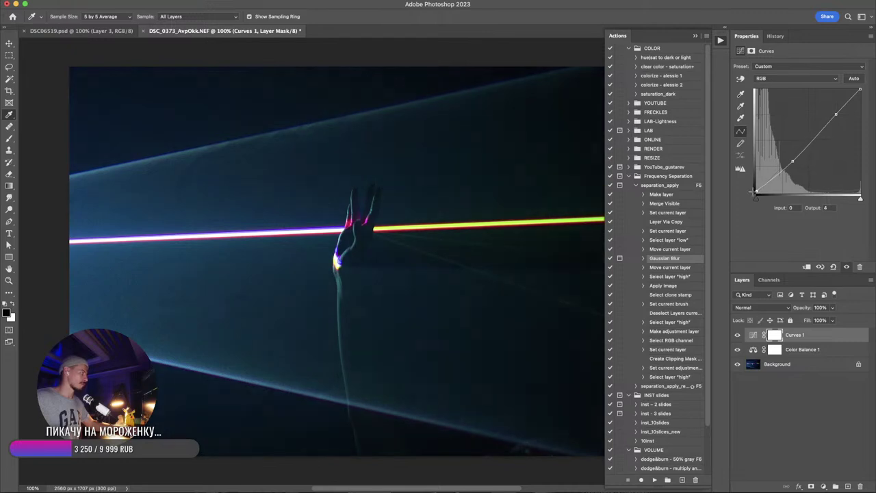
left_click(793, 162)
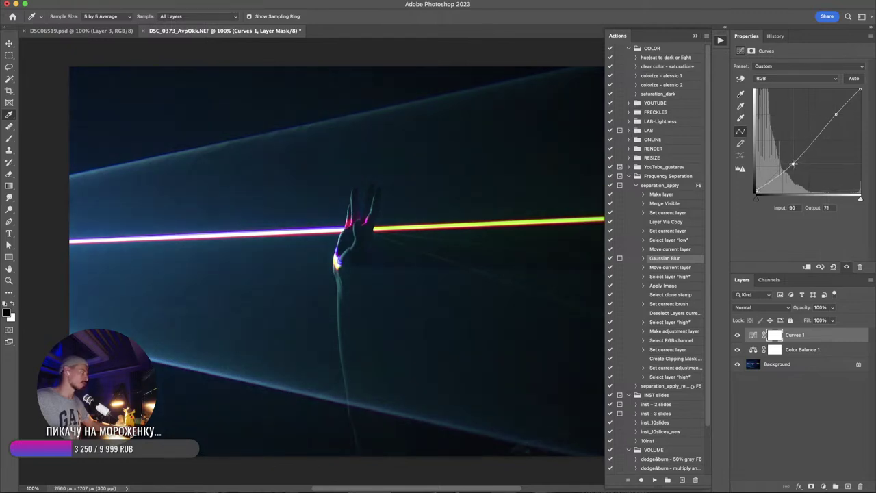
left_click(835, 113)
left_click(783, 414)
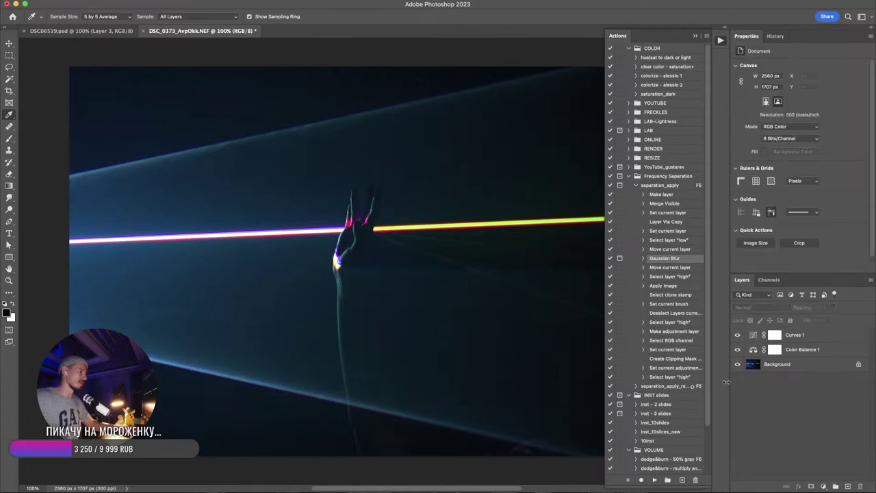
- Copy the merged image and paste it as a new layer above the adjustments
left_click_drag(457, 275, 434, 266)
left_click_drag(479, 279, 462, 275)
key("super+a")
key("super+shift+c")
key("super+v")
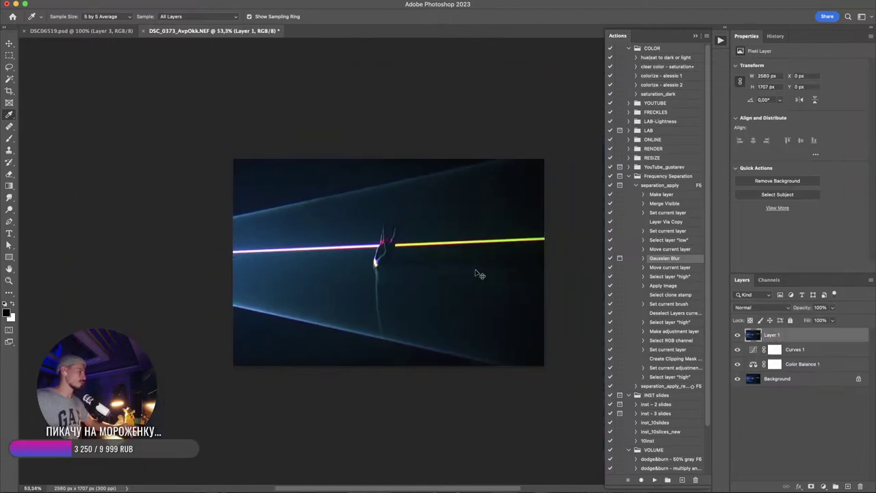
- Apply a Lens Blur with Radius 100 to the merged copy
left_click(219, 1)
mouse_move(239, 78)
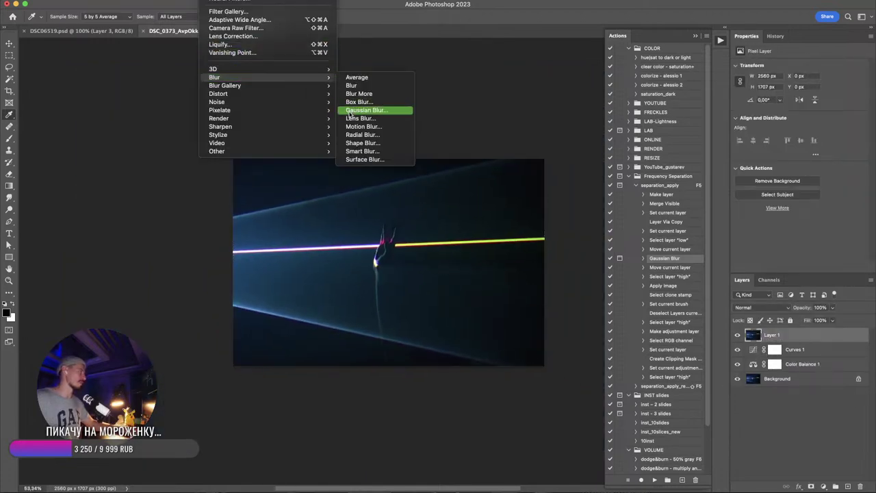
left_click(370, 120)
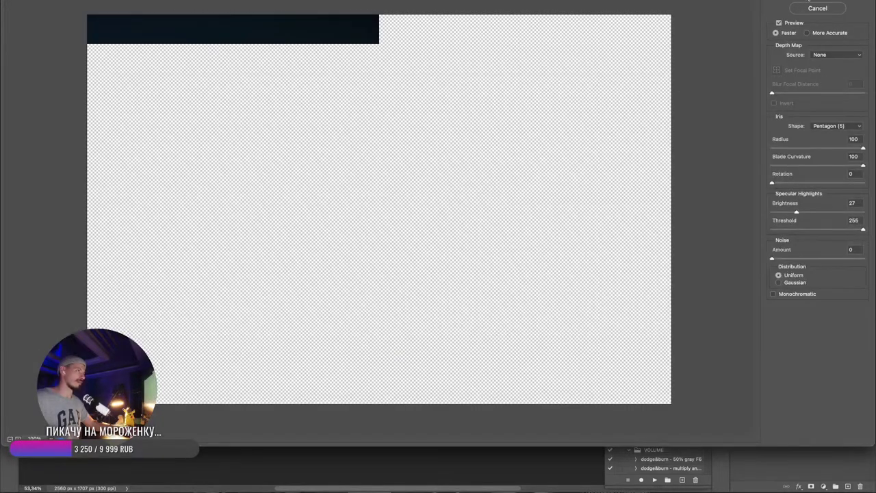
key("Return")
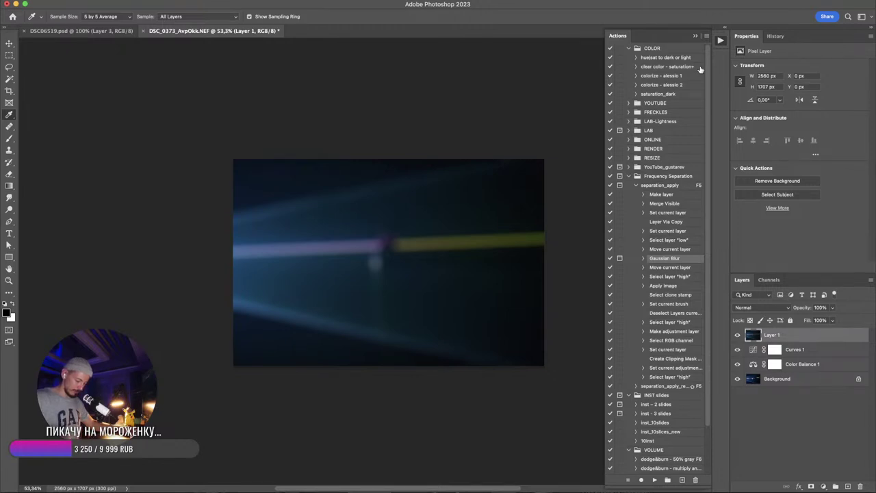
- Switch to the browser, read the latest donation and stream chat messages, and bring up the lofi radio stream
key("super+Tab")
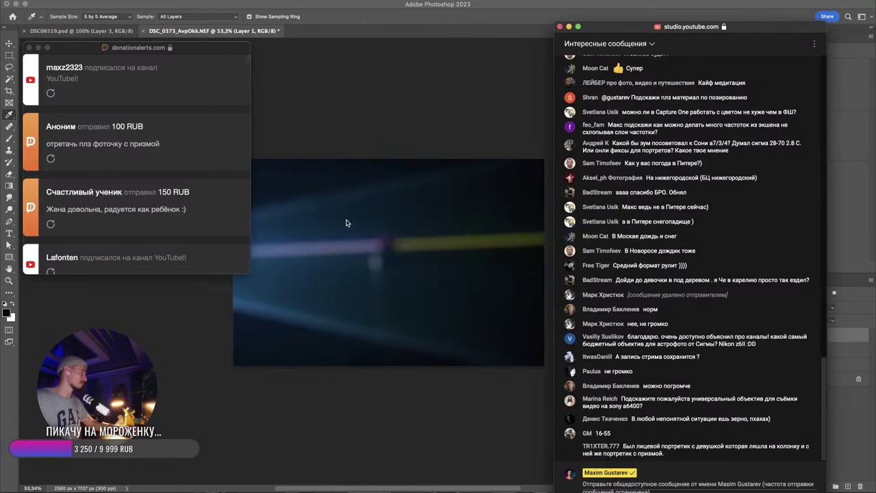
key("super+Tab")
key("super+Tab")
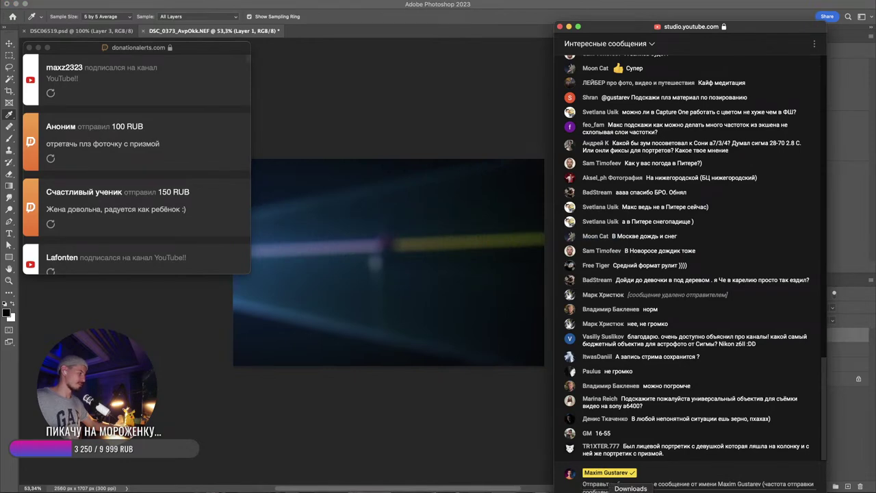
left_click(662, 491)
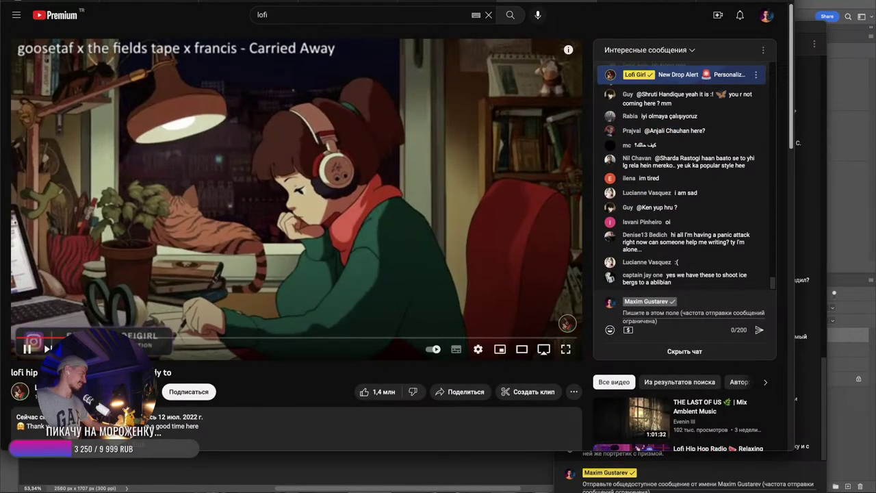
- Switch to OBS to check the stream controls and return to the laser photo in Photoshop
key("super+Tab")
key("super+Tab")
key("super+Tab")
key("super+Tab")
key("super+Tab")
key("super+Tab")
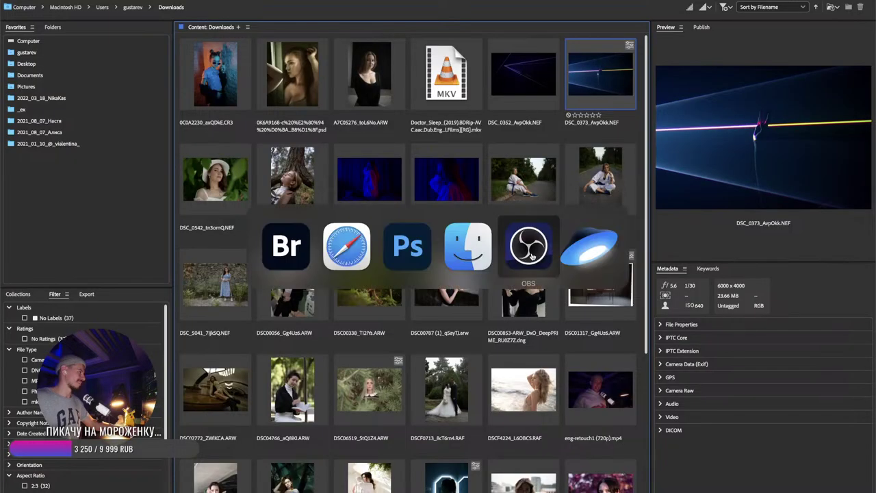
left_click_drag(441, 384, 468, 385)
left_click(155, 28)
key("super+Tab")
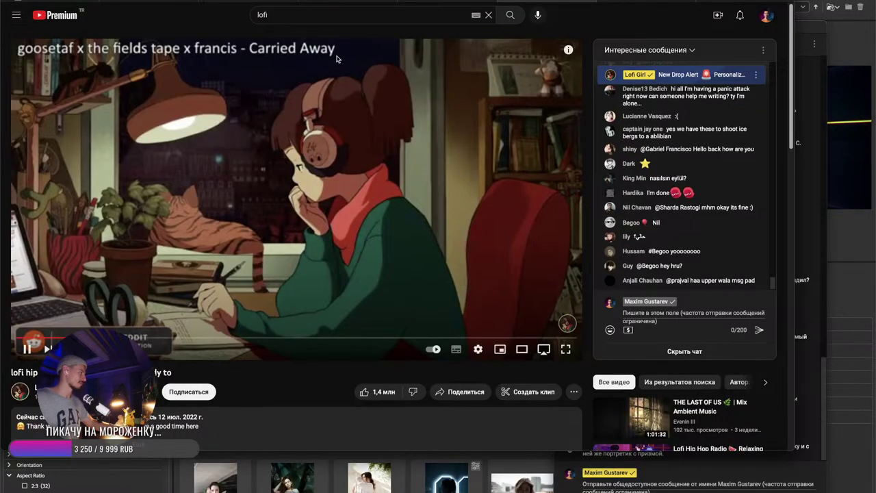
key("super+Tab")
key("super+Tab")
left_click(475, 252)
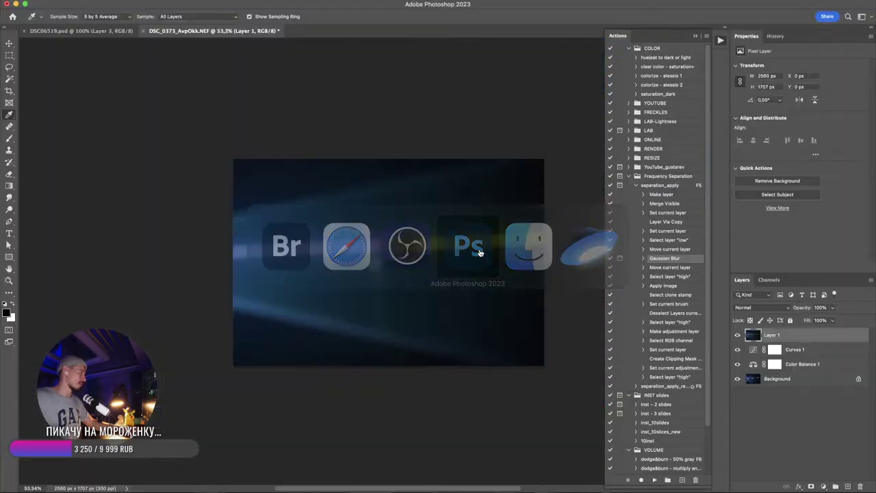
- Try the Screen blend mode on the blurred layer and undo it
left_click(758, 307)
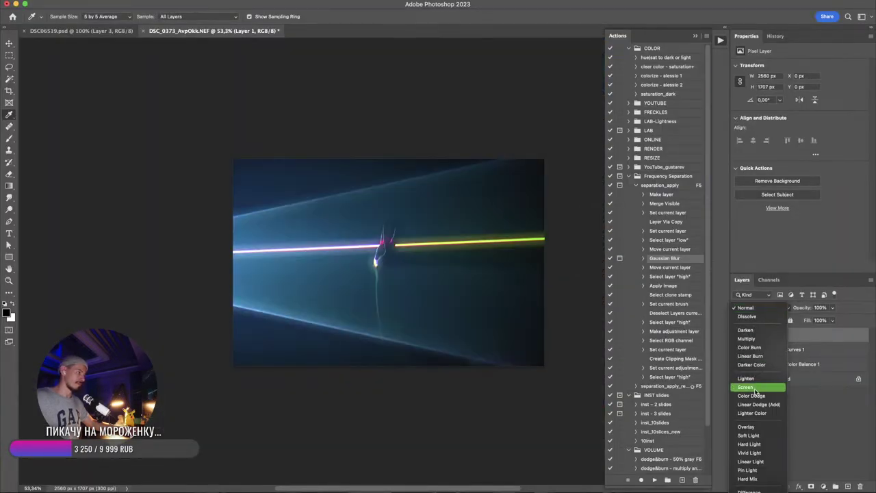
left_click(756, 388)
key("super+z")
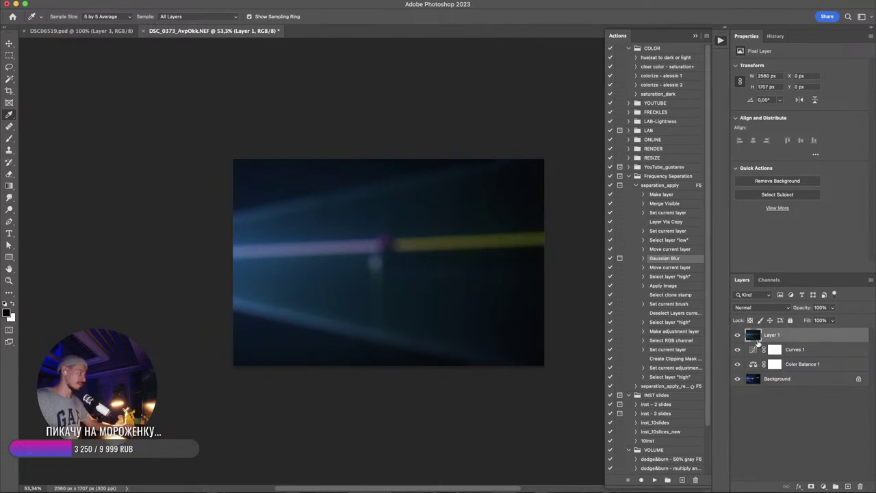
- Apply the Lens Blur to Layer 1 once more and set the layer's blend mode to Screen
key("ctrl+super+f")
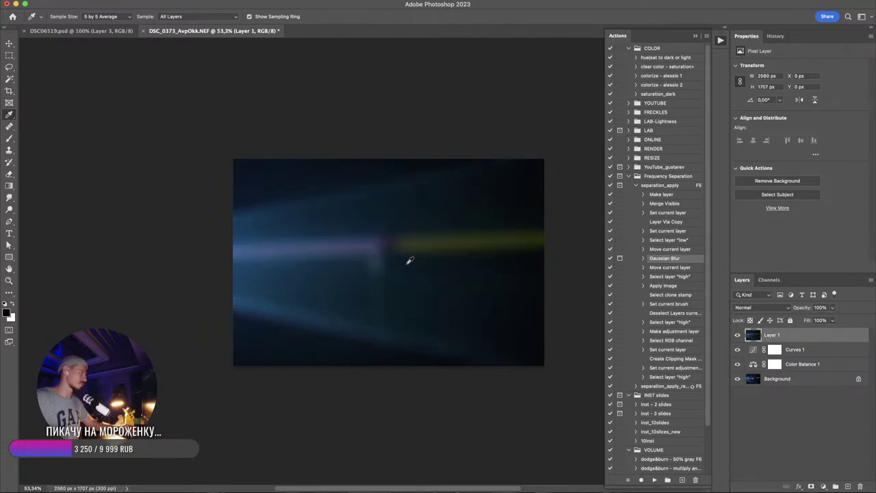
left_click(752, 307)
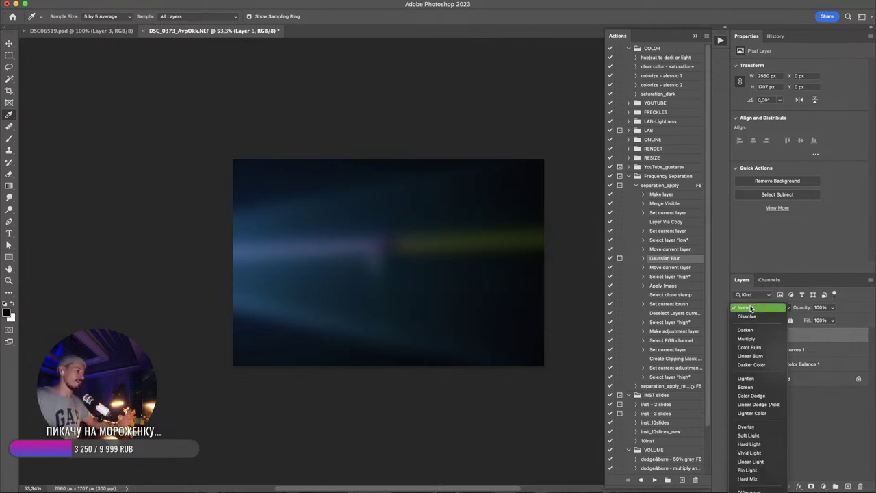
left_click(749, 387)
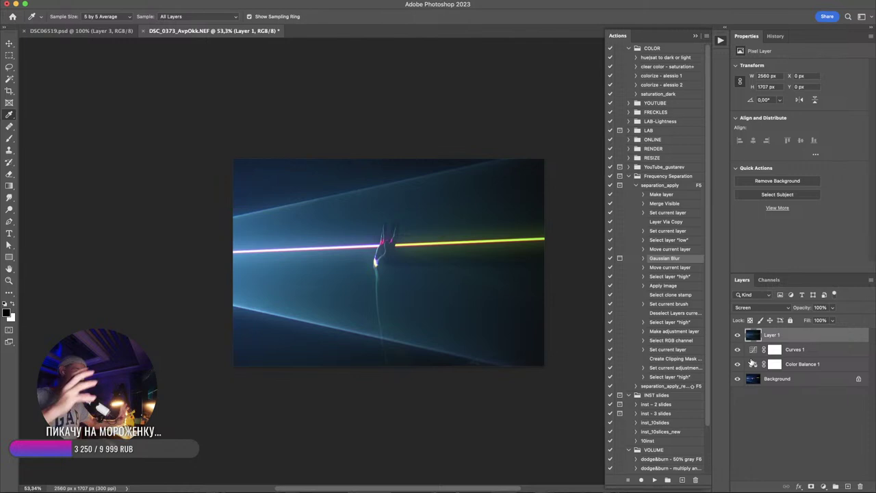
- Add a Curves adjustment layer above the blurred glow layer and pull the darker tones down slightly
left_click(822, 486)
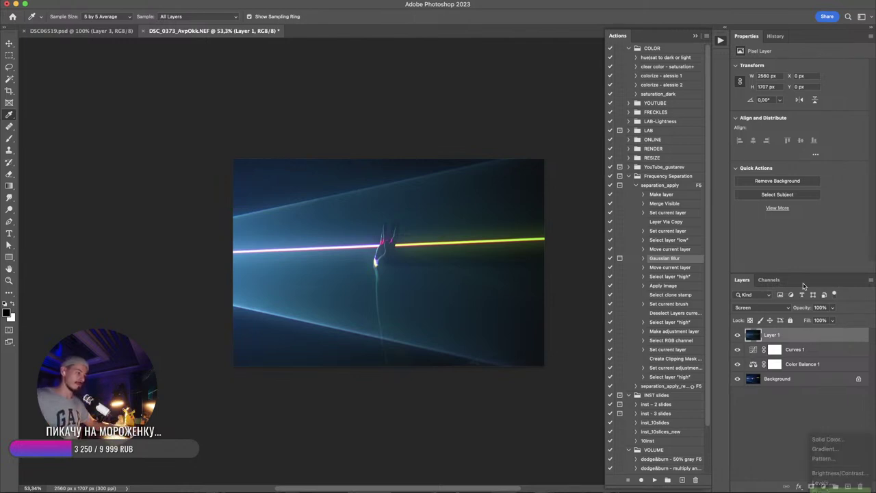
left_click(831, 483)
left_click_drag(781, 166, 780, 173)
left_click(786, 347)
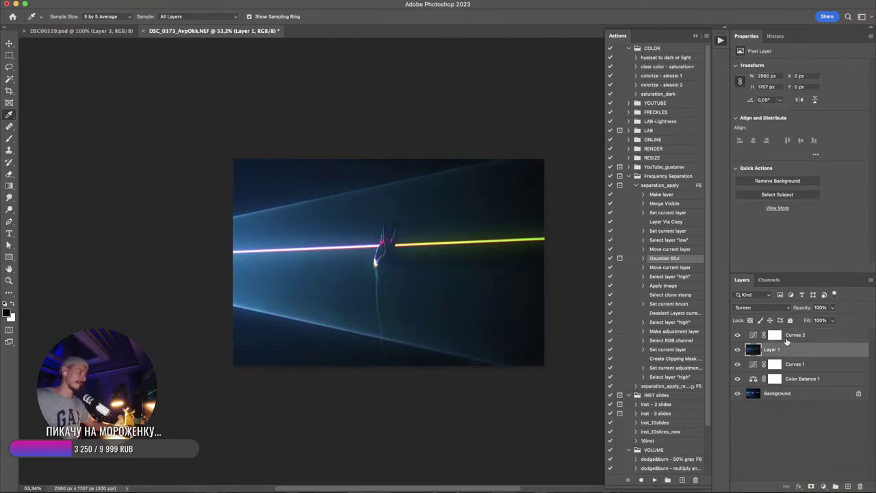
left_click(832, 308)
left_click(791, 339)
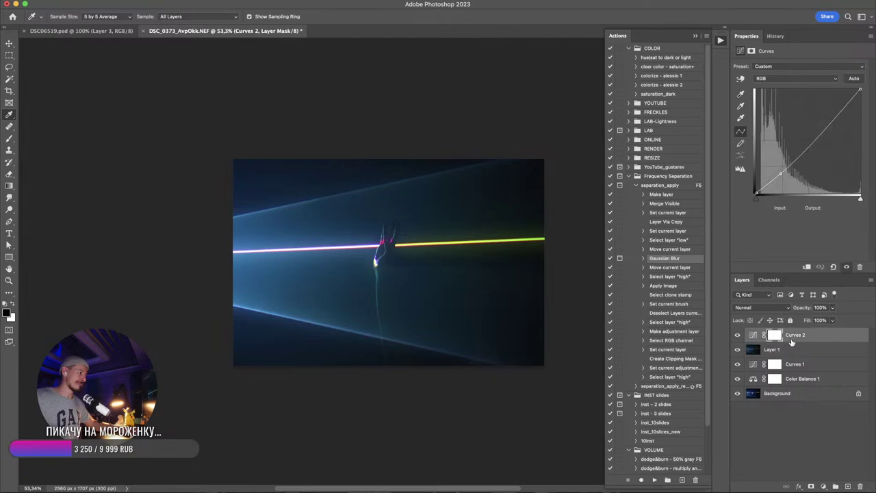
- Clip Curves 2 to Layer 1, raise its black point to input 21, and lower the midtones to input 127, output 57
left_click(794, 342, "alt")
left_click(799, 349)
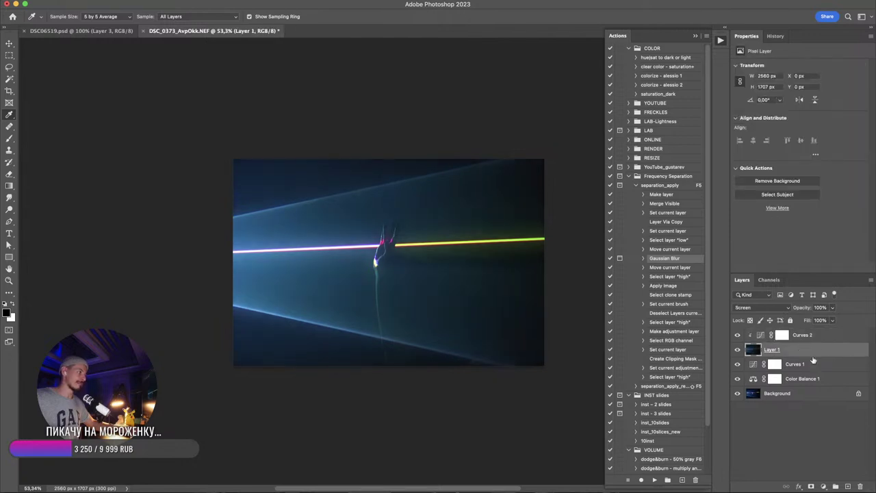
left_click(808, 337)
left_click_drag(756, 197, 765, 201)
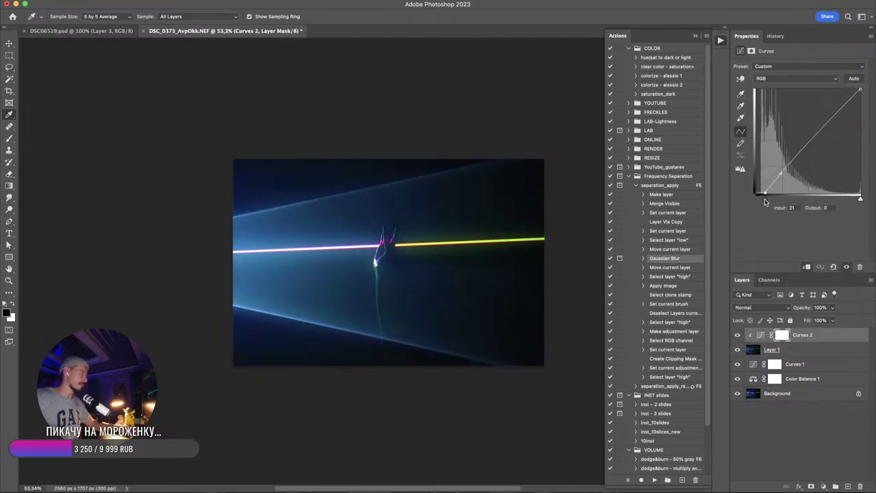
left_click_drag(804, 152, 808, 169)
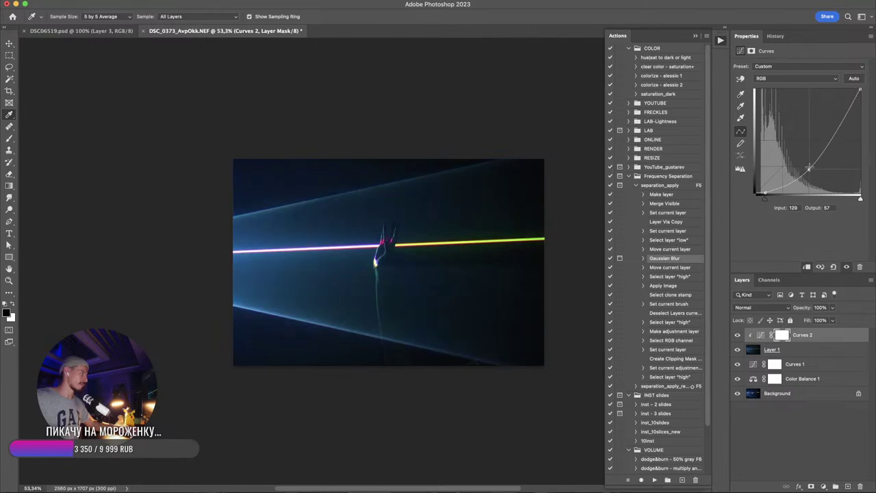
- Compare the image with Curves 2 and Layer 1 hidden and shown again
left_click(737, 336)
left_click(737, 349)
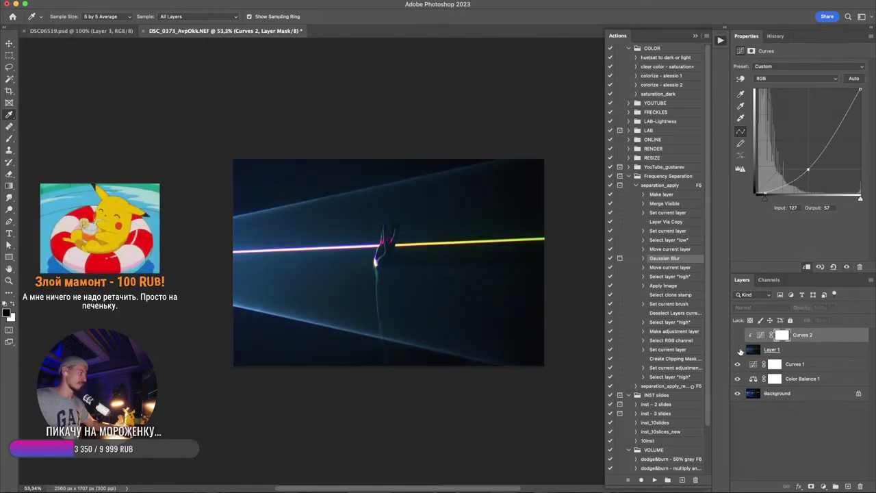
mouse_move(739, 351)
left_mouse_down()
mouse_move(738, 335)
mouse_move(739, 349)
left_mouse_up()
left_click_drag(739, 350, 740, 335)
- Merge all visible layers into the Background and close DSC_0373_AvpOkk.NEF without saving
key("shift+super+e")
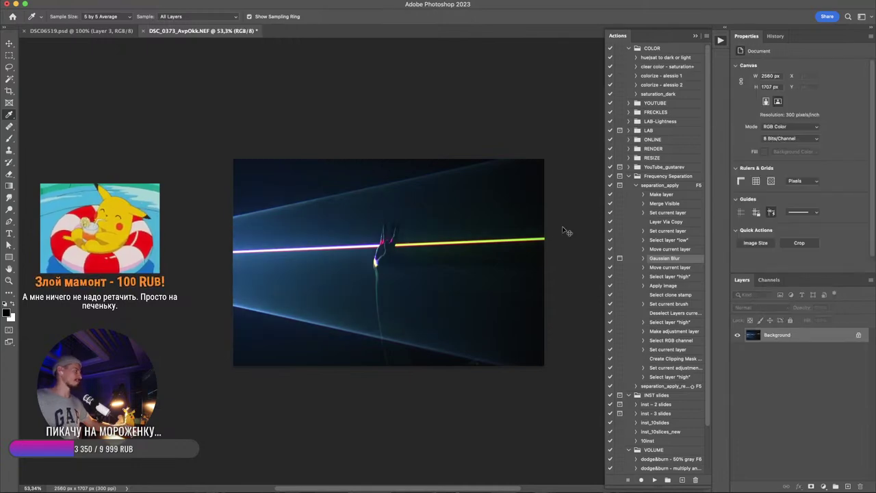
key("super+w")
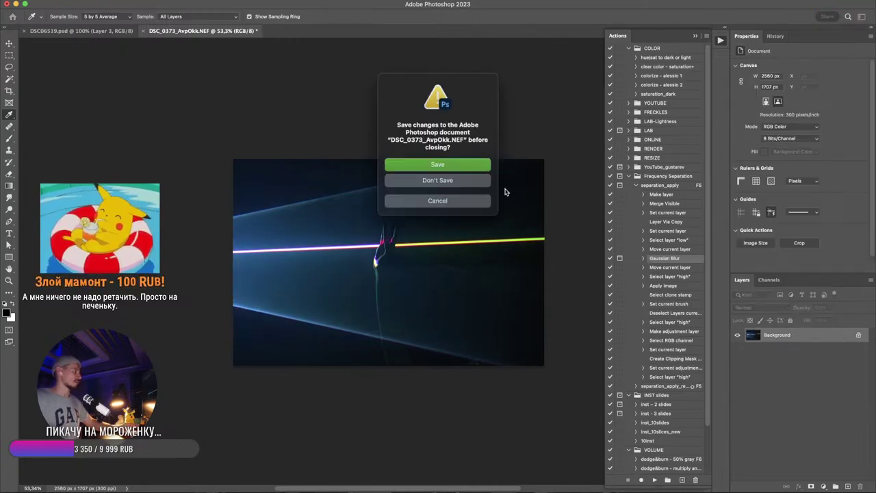
left_click(438, 180)
- Switch to Safari, minimize the lofi video window, and bring the DonationAlerts window into focus
key("super+Tab")
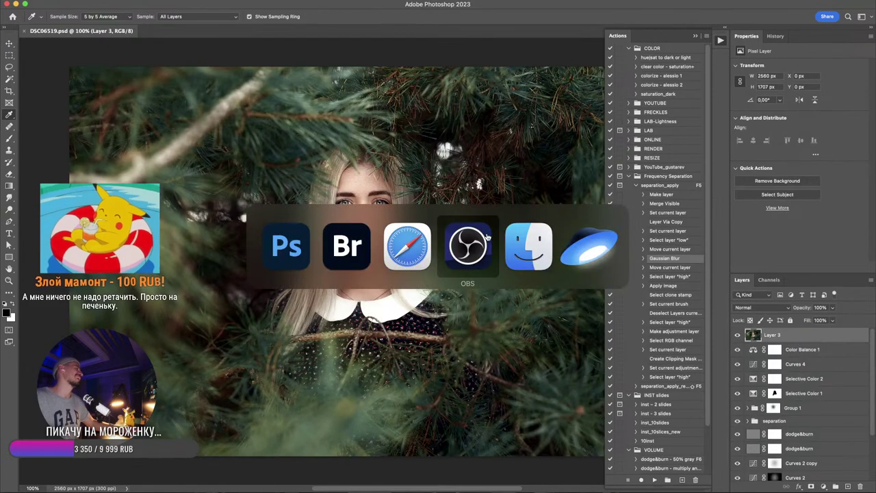
left_click(414, 251)
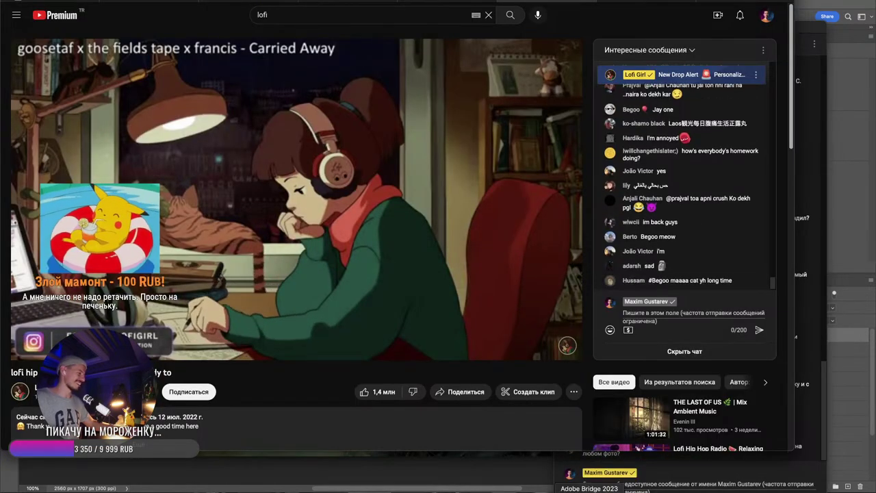
key("super+m")
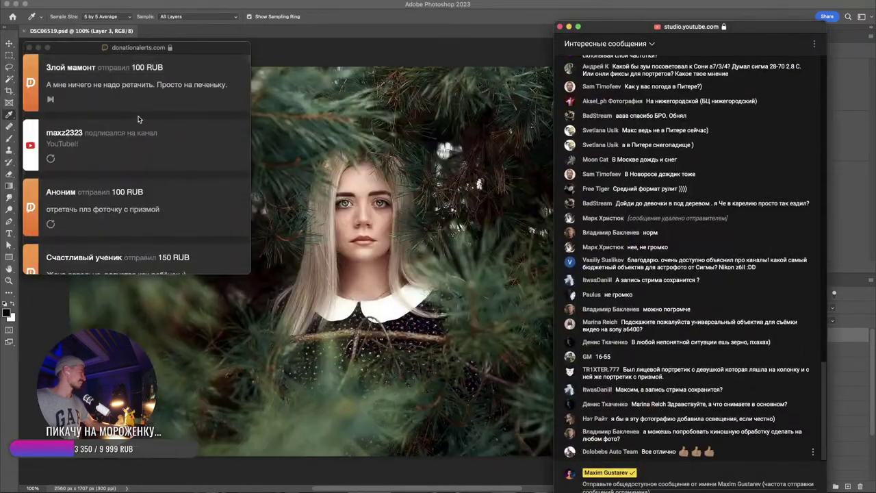
left_click(134, 101)
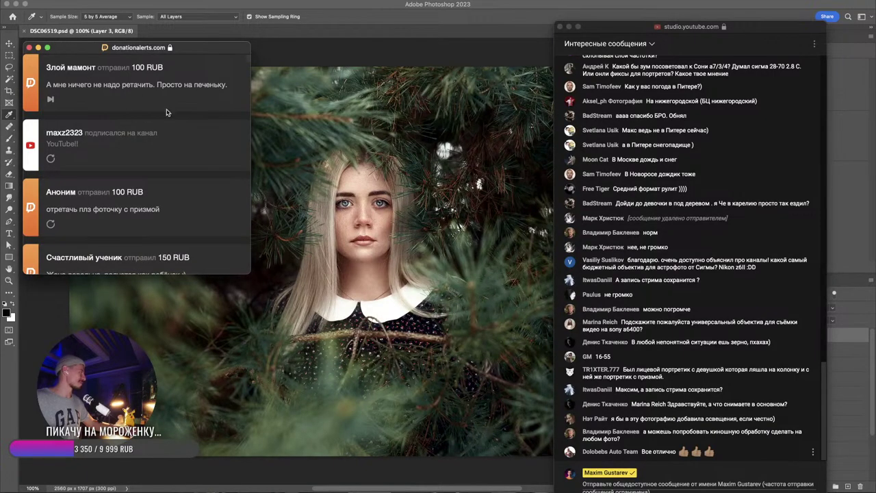
- Switch to Adobe Bridge and look through the photos in the Downloads folder for one to retouch
key("super+Tab")
key("super+Tab")
key("Tab")
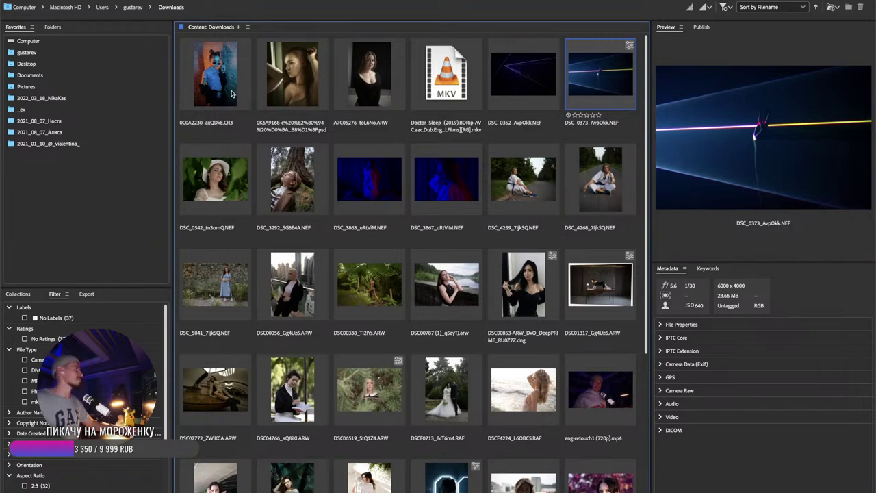
scroll(368, 218, "down", 4)
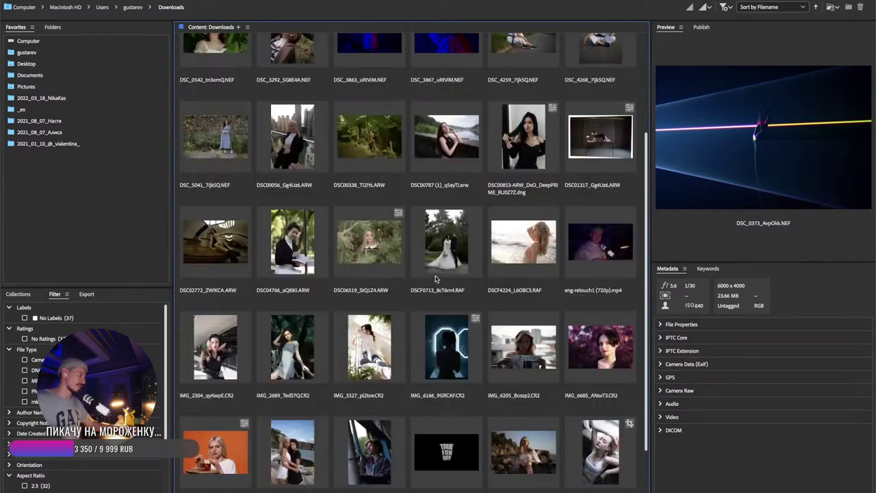
scroll(387, 238, "down", 1)
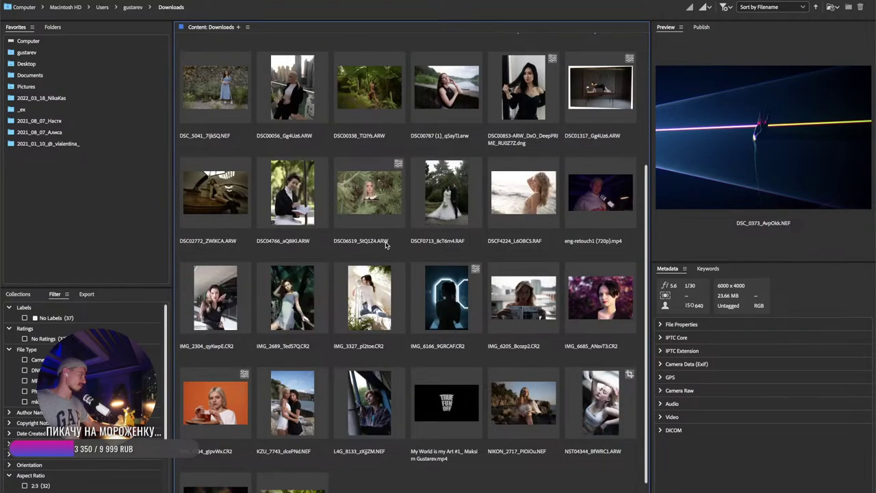
scroll(386, 244, "down", 1)
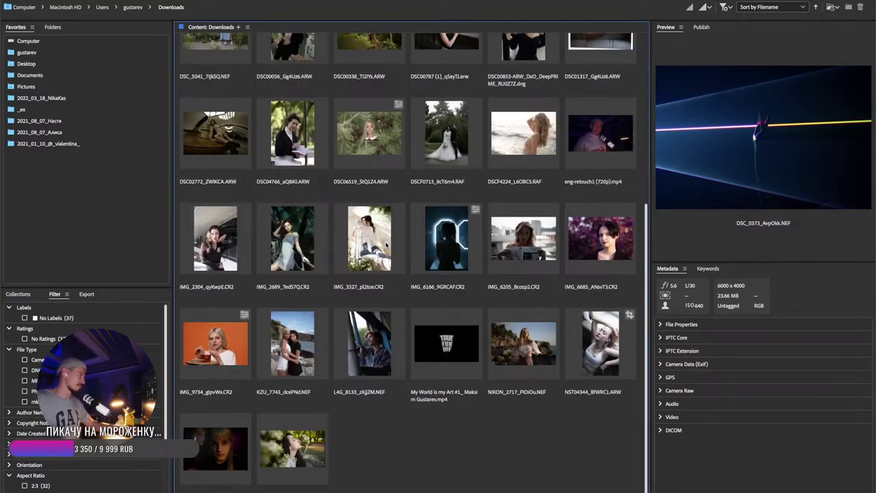
scroll(386, 245, "up", 4)
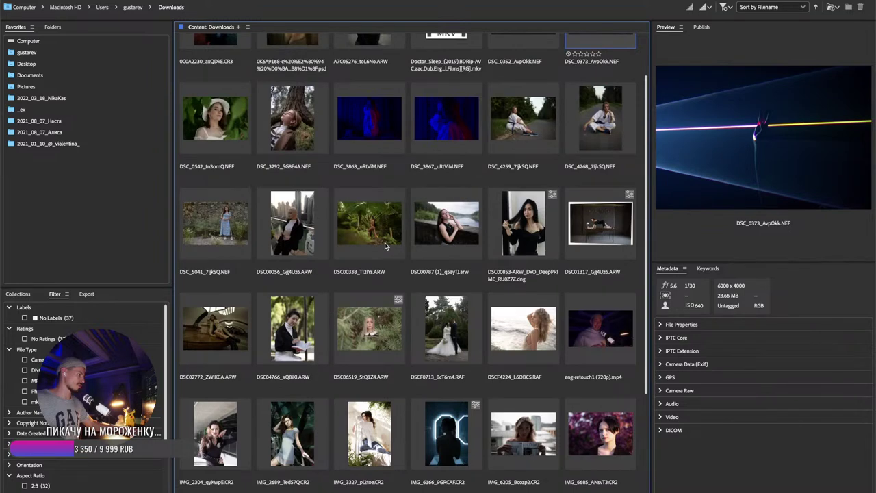
scroll(387, 246, "up", 1)
scroll(385, 246, "up", 1)
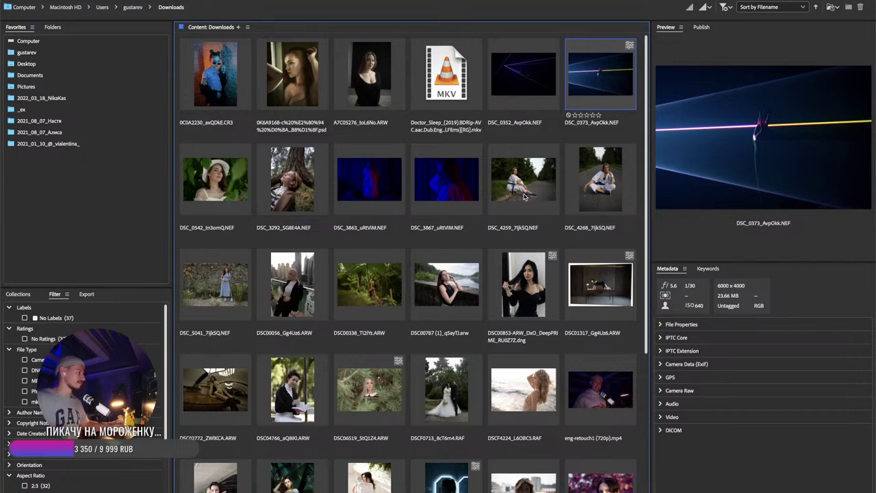
scroll(365, 163, "down", 5)
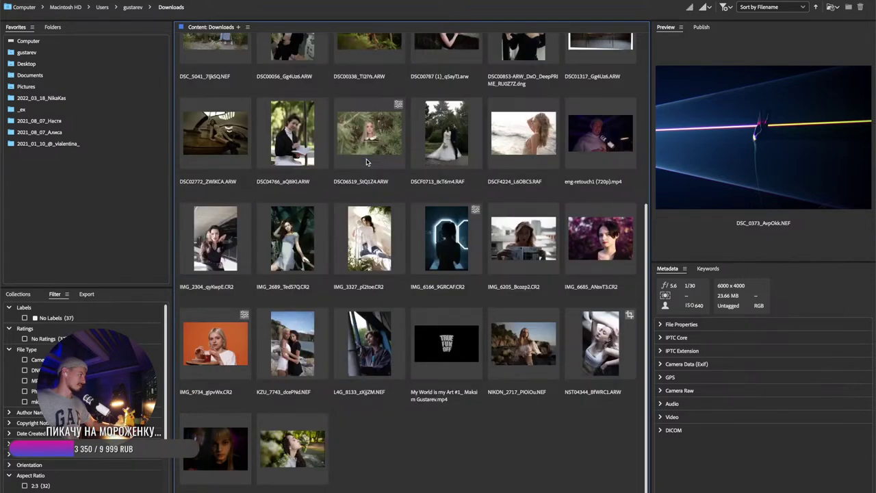
- Select IMG_6205_Bcozp2.CR2 and view it in a full-screen preview before returning to the thumbnails
right_click(535, 243)
left_click(526, 239)
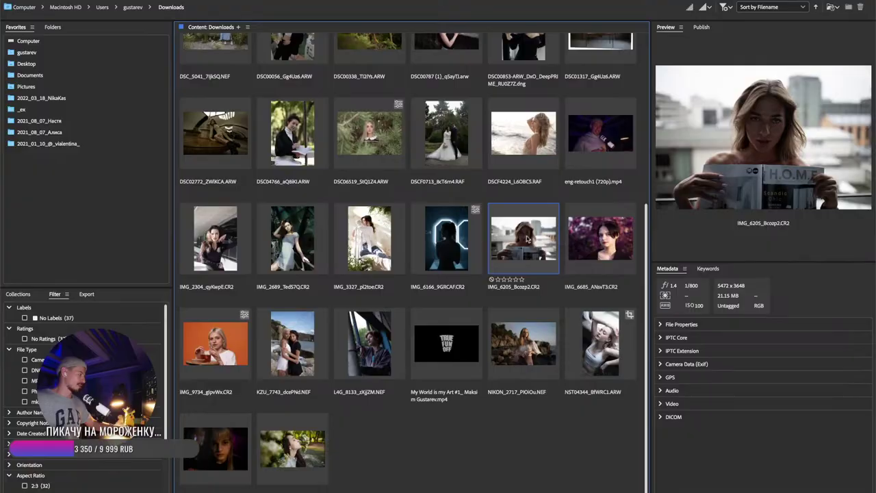
key("space")
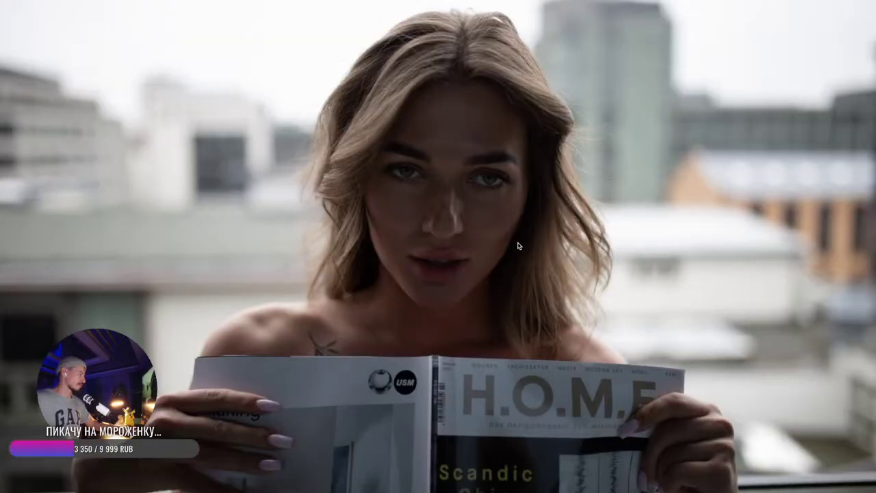
key("space")
- Switch back to Safari, bring up the MEGA page, and close the preview of DSC06519_StQ1Z4.ARW
key("super+Tab")
key("super+Tab")
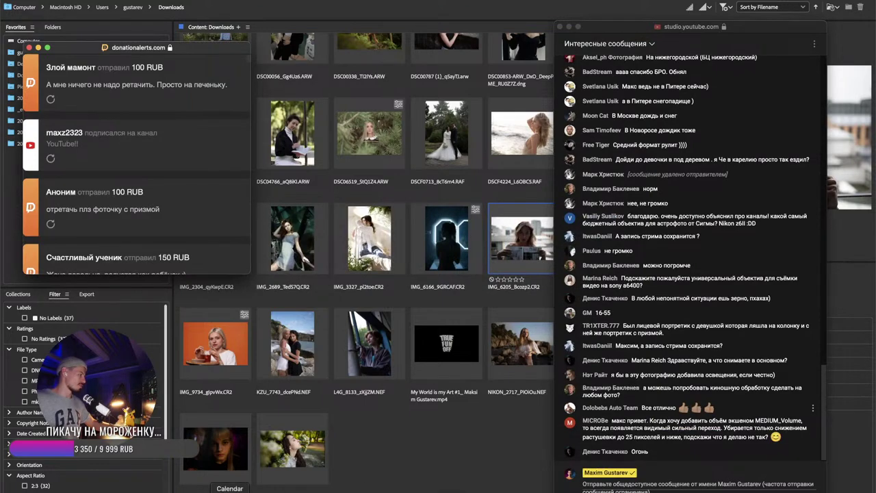
key("super+n")
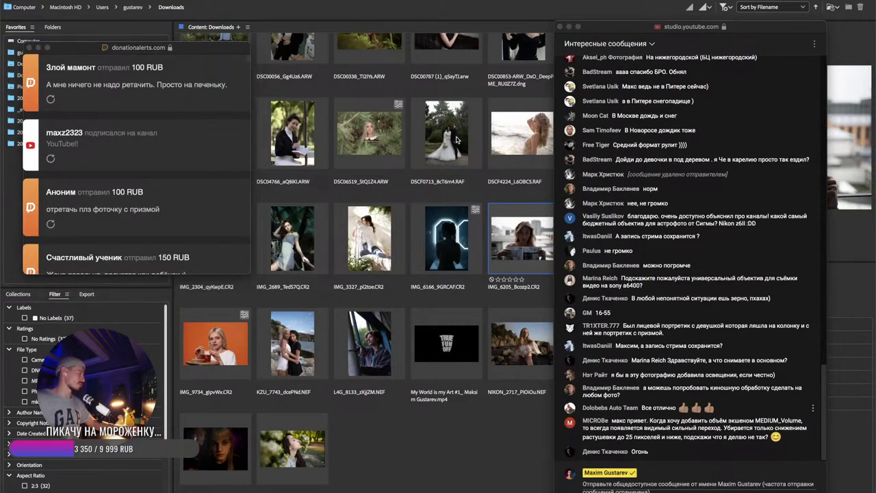
left_click(339, 2)
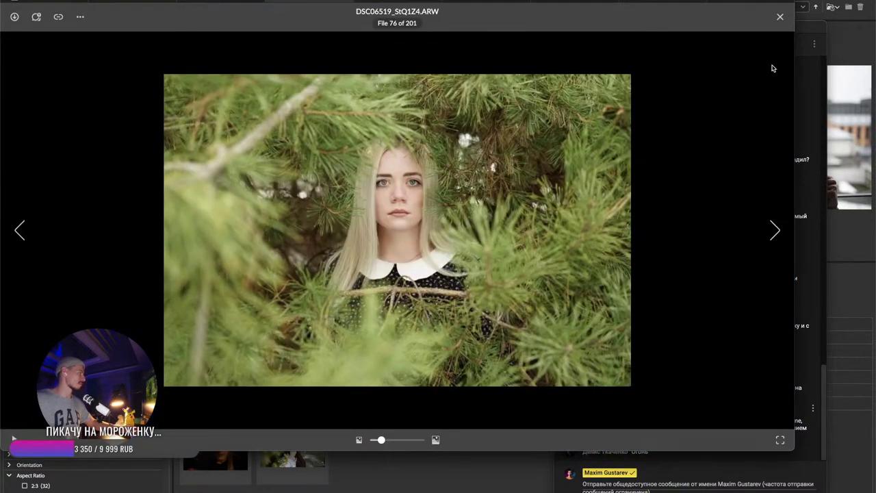
left_click(780, 17)
- Look through the photos in the MEGA folder "RAW - ПО 2 ФАЙЛА МАКСИМУМ" for one to discuss
scroll(491, 193, "up", 5)
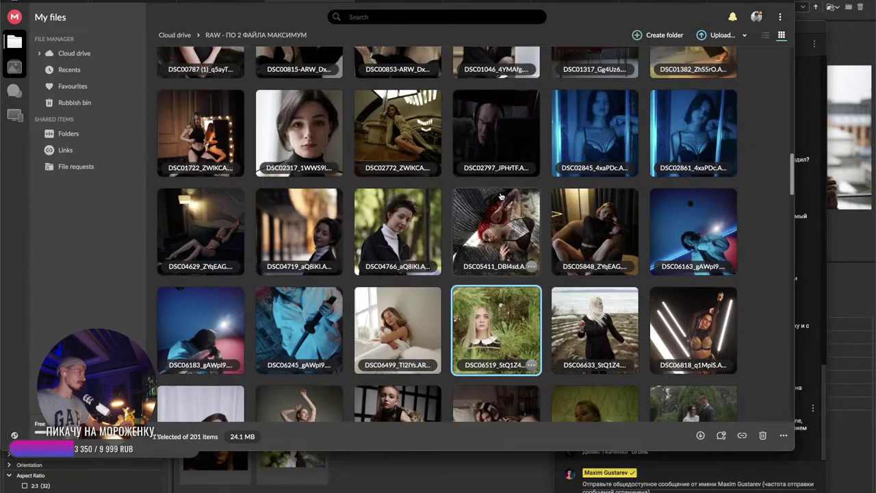
scroll(436, 209, "up", 4)
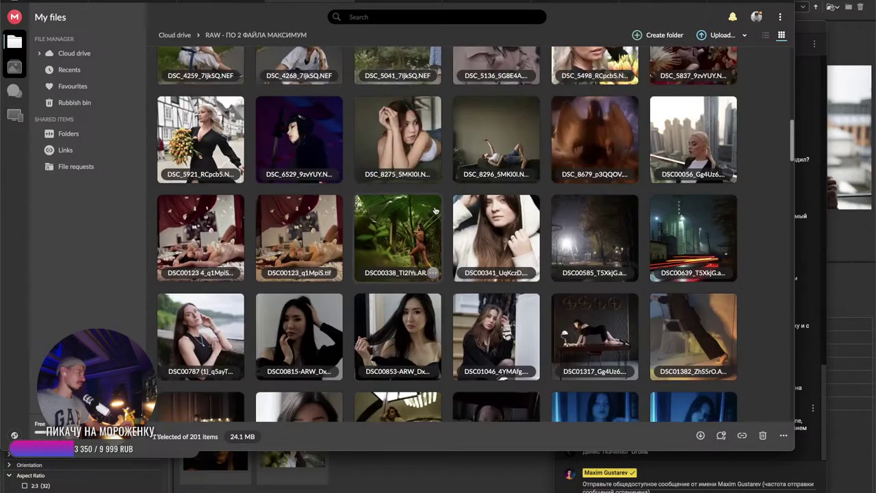
scroll(436, 211, "up", 5)
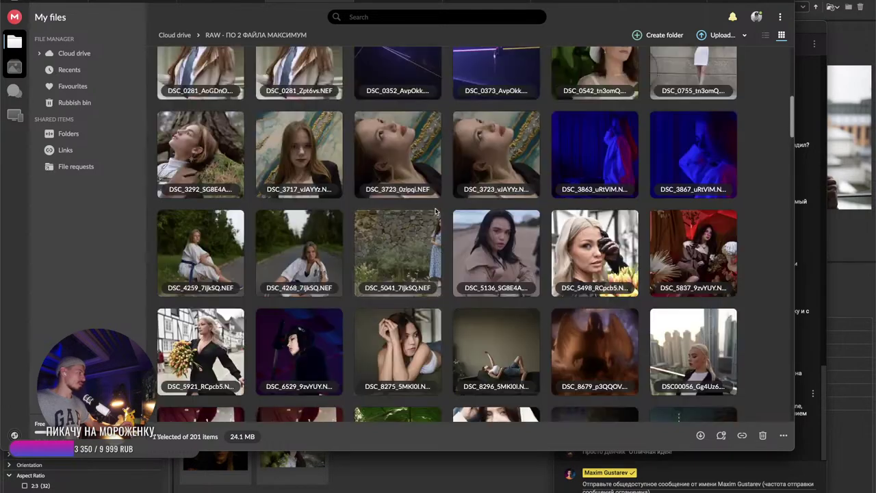
scroll(434, 212, "up", 5)
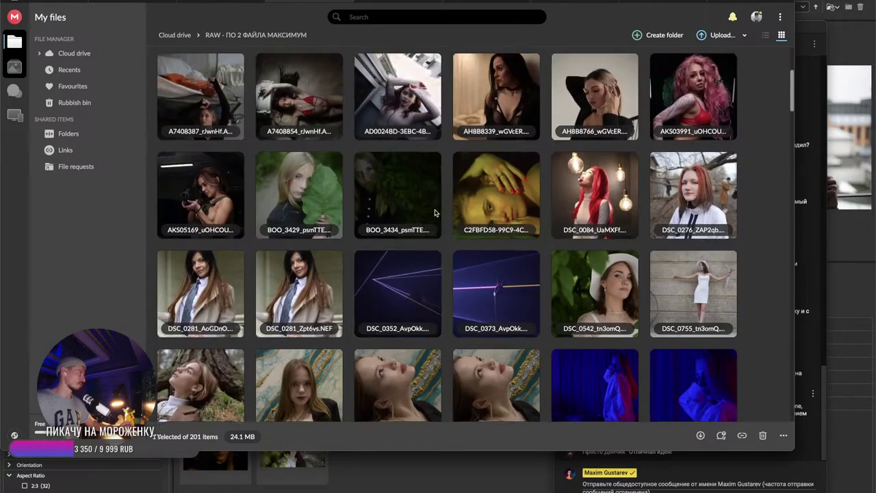
scroll(433, 212, "up", 4)
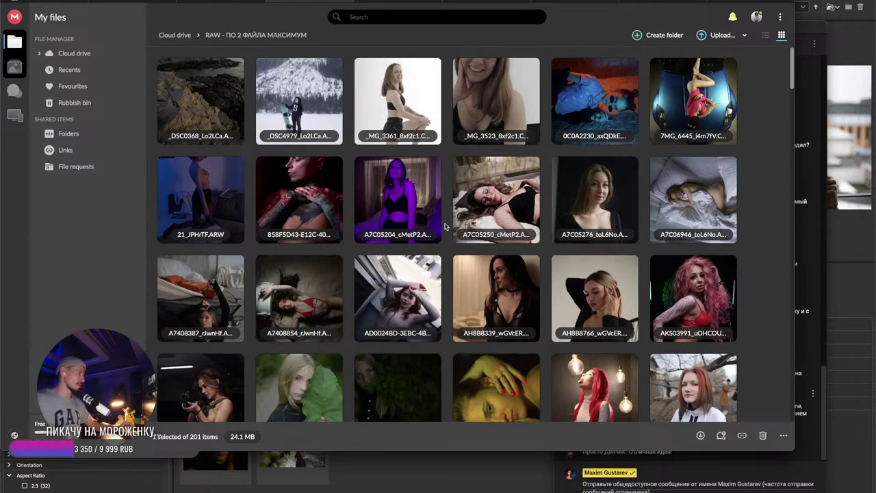
scroll(444, 224, "down", 10)
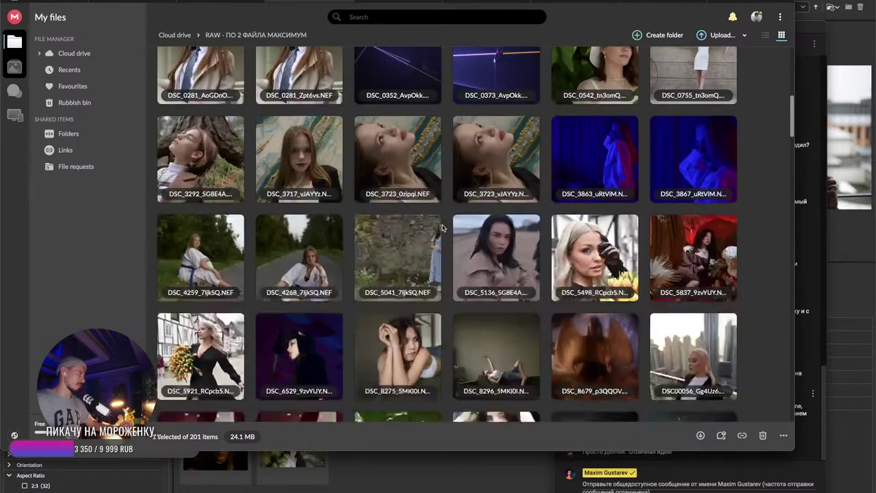
scroll(442, 228, "up", 2)
scroll(444, 231, "down", 7)
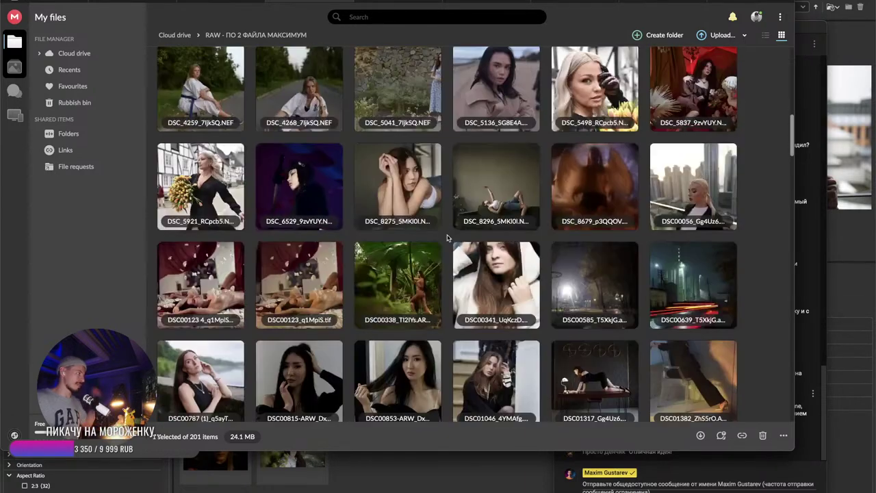
- Open the preview of DSC_8296_5MKI0I.NEF and mark its composition with temporary yellow freehand strokes around the model, sofa and right edge
double_click(492, 190)
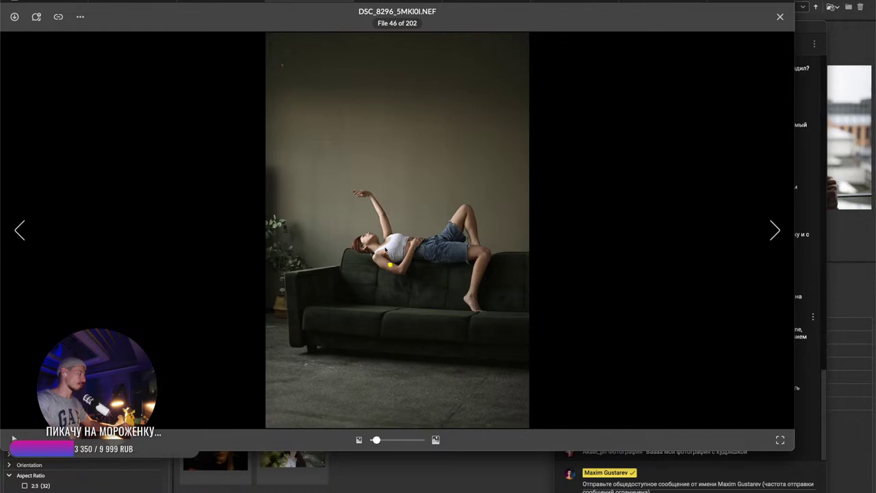
left_click_drag(405, 144, 415, 186)
left_click_drag(407, 249, 487, 249)
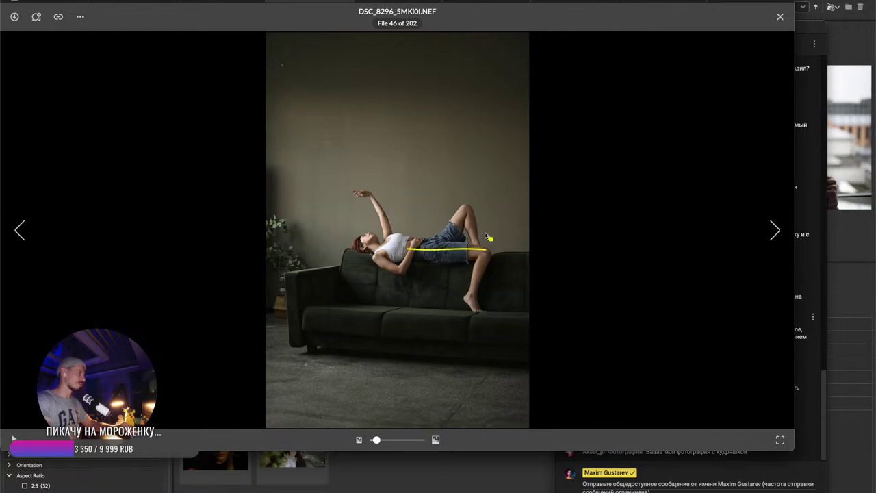
left_click_drag(443, 191, 523, 186)
left_click_drag(408, 345, 483, 361)
mouse_move(372, 393)
left_mouse_down()
mouse_move(356, 415)
mouse_move(320, 406)
left_mouse_up()
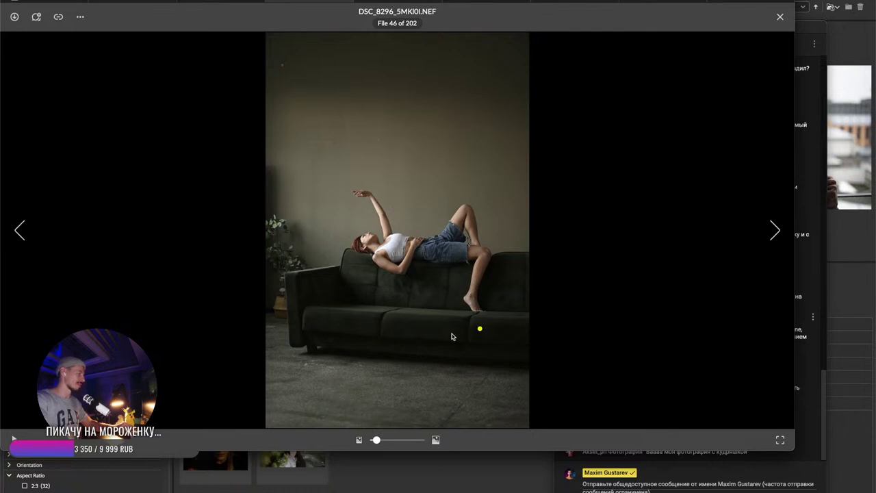
mouse_move(656, 285)
left_mouse_down()
mouse_move(535, 263)
mouse_move(548, 268)
mouse_move(576, 250)
left_mouse_up()
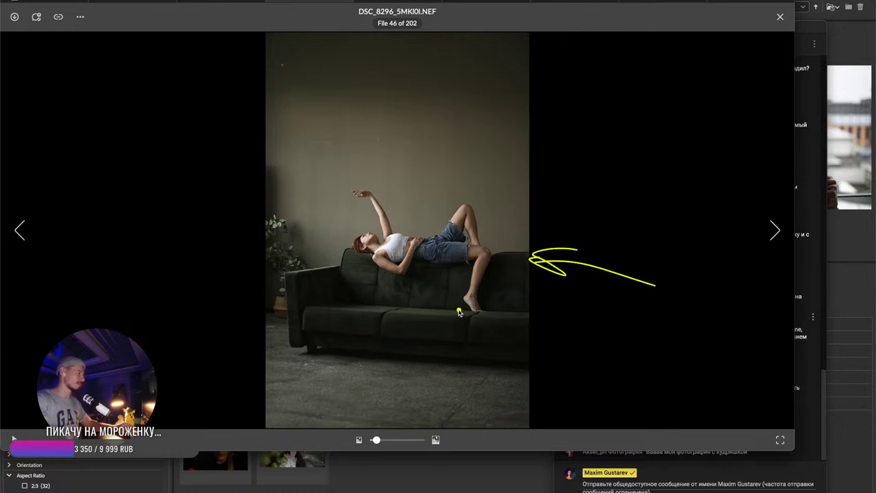
mouse_move(421, 232)
left_mouse_down()
mouse_move(399, 311)
mouse_move(350, 371)
left_mouse_up()
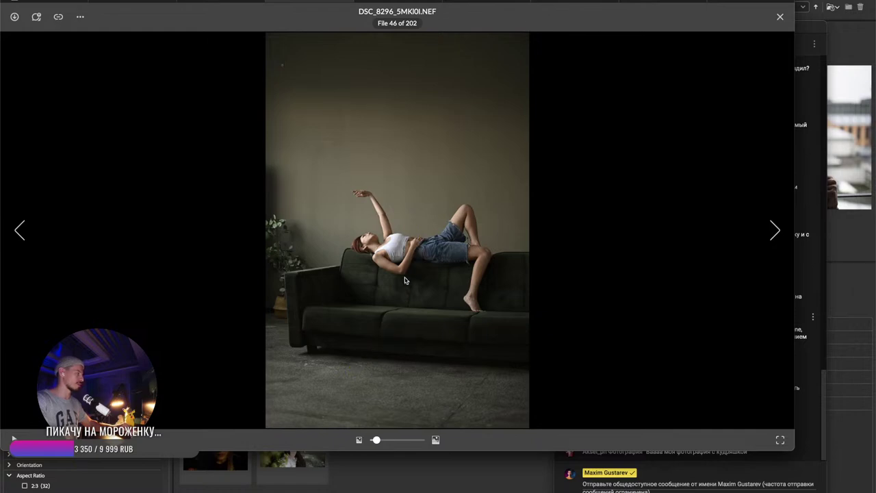
left_click_drag(420, 231, 377, 368)
mouse_move(561, 293)
left_mouse_down()
mouse_move(577, 270)
mouse_move(539, 312)
left_mouse_up()
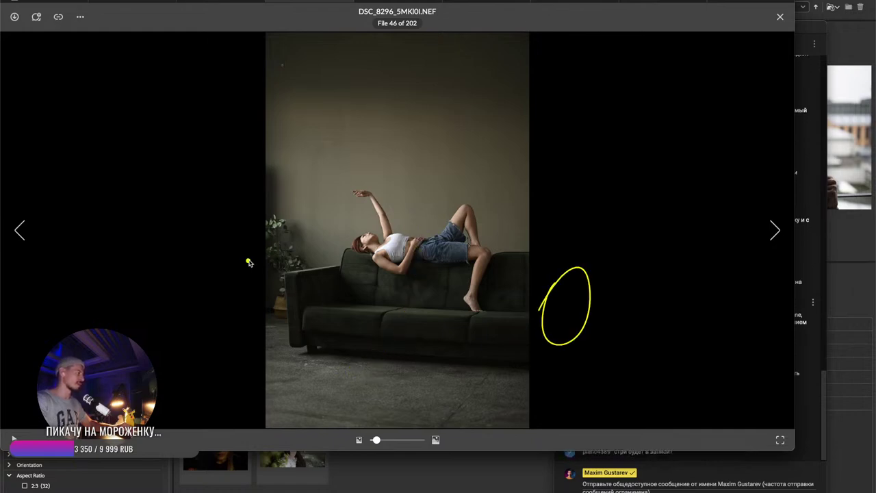
- Mark the area beside the sofa photo's left edge, close its preview, and view DSC_8679_p3QQOV.NEF before returning to the thumbnails
left_click_drag(248, 262, 255, 309)
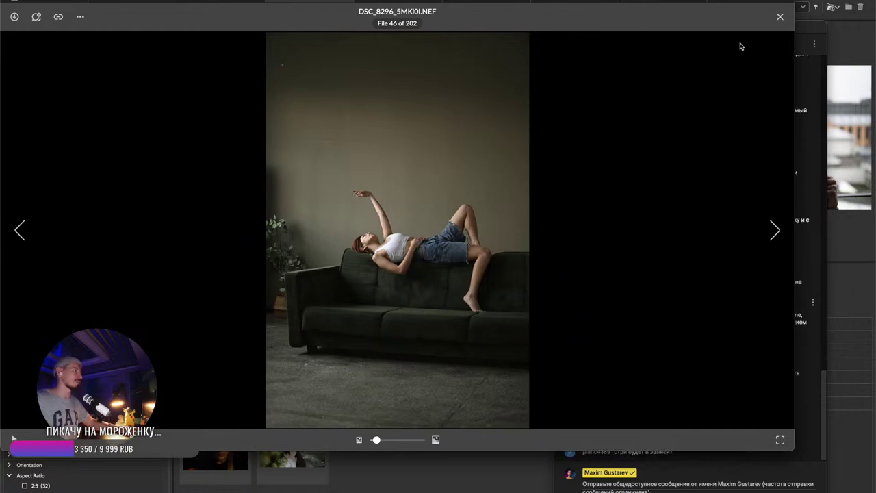
left_click(780, 17)
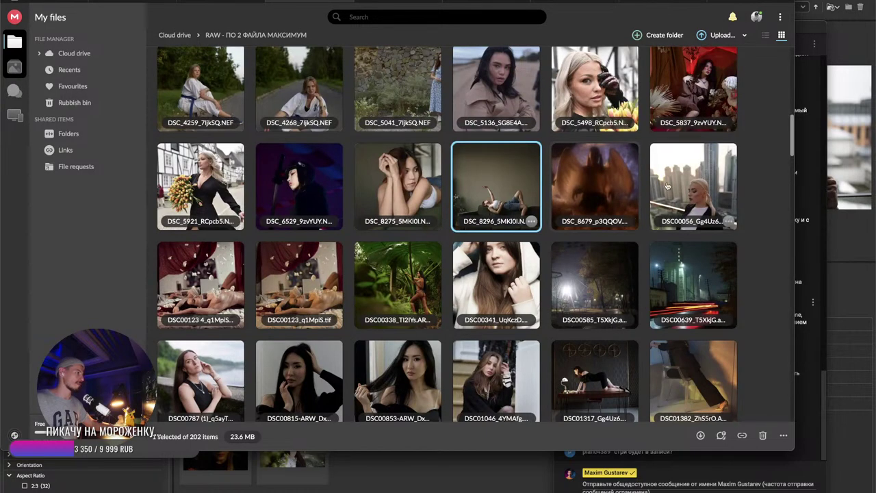
left_click(606, 183)
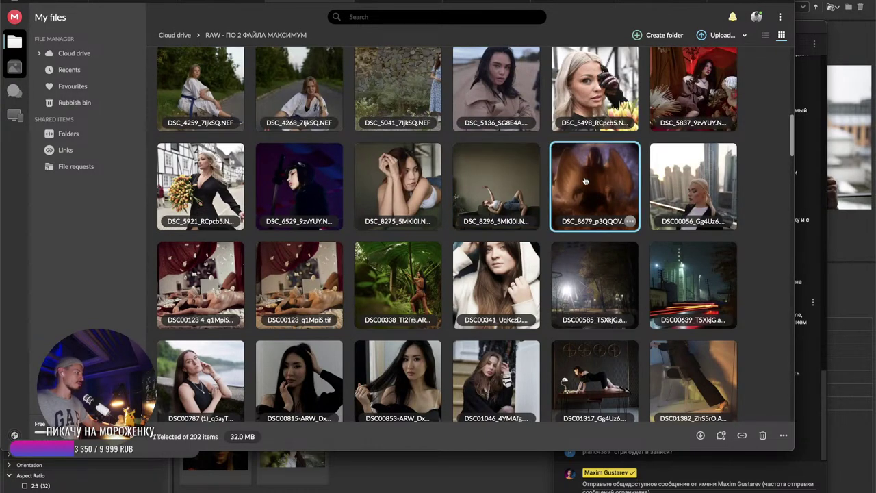
double_click(593, 179)
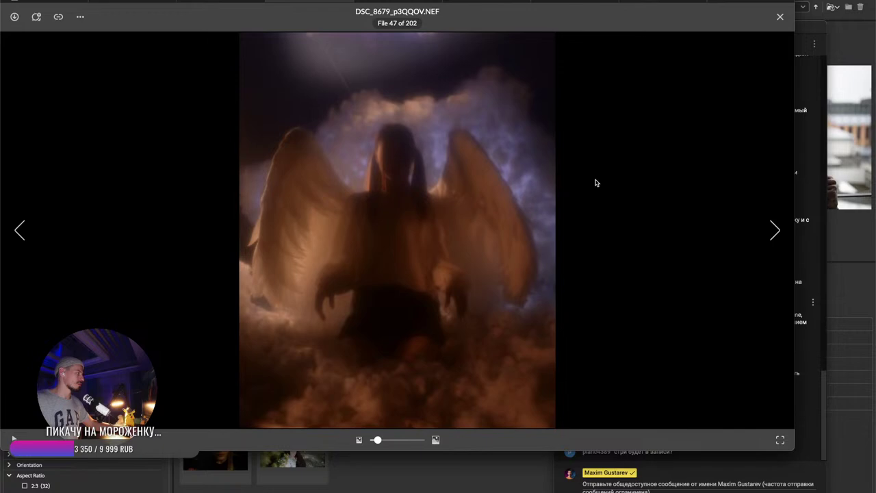
left_click(779, 17)
- Open the preview of DSC01382_ZhS5rO.ARW and mark the chair area and the model's trouser legs with temporary yellow strokes
scroll(593, 203, "down", 2)
scroll(593, 204, "down", 2)
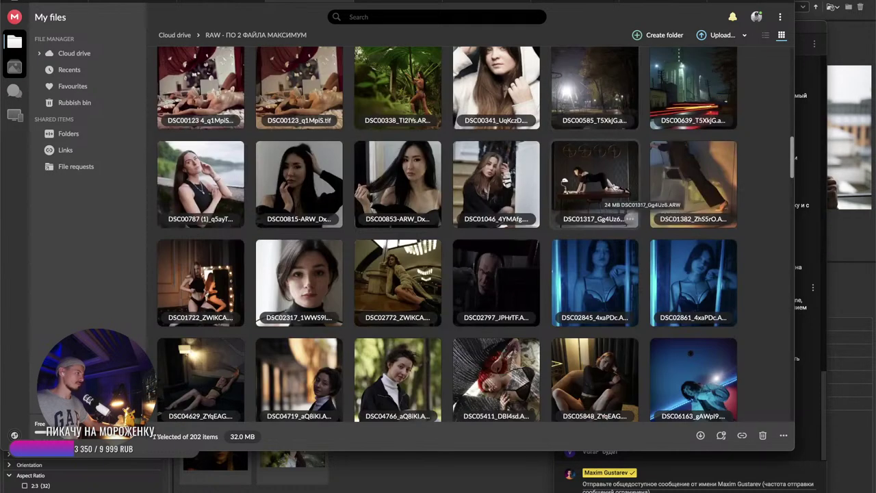
double_click(660, 180)
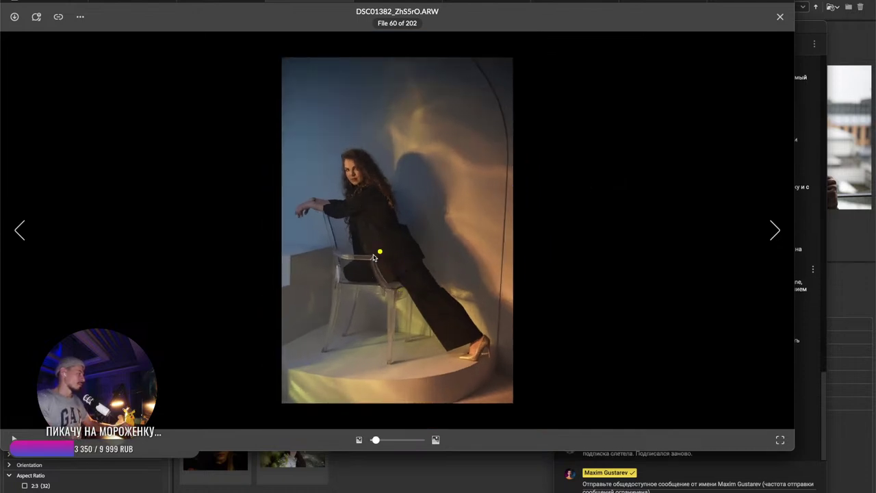
mouse_move(373, 254)
left_mouse_down()
mouse_move(381, 279)
mouse_move(420, 287)
mouse_move(431, 300)
mouse_move(363, 254)
mouse_move(432, 282)
left_mouse_up()
left_click_drag(360, 256, 359, 281)
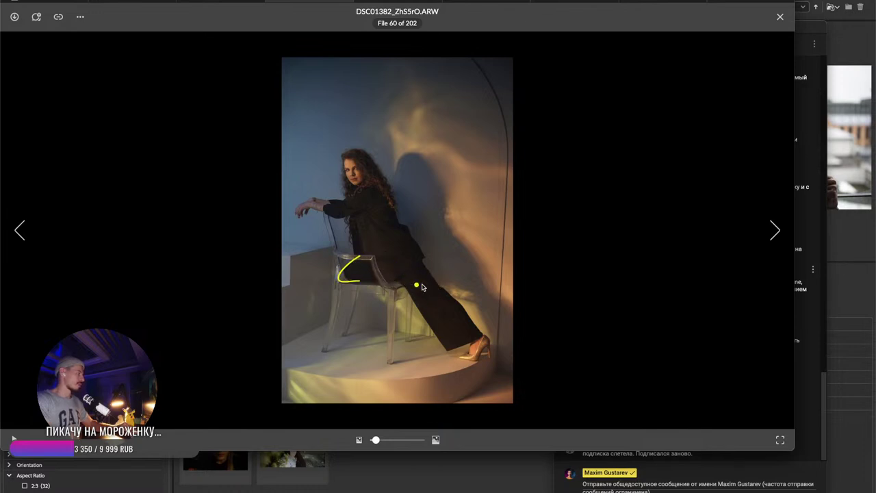
mouse_move(424, 262)
left_mouse_down()
mouse_move(442, 337)
mouse_move(460, 305)
left_mouse_up()
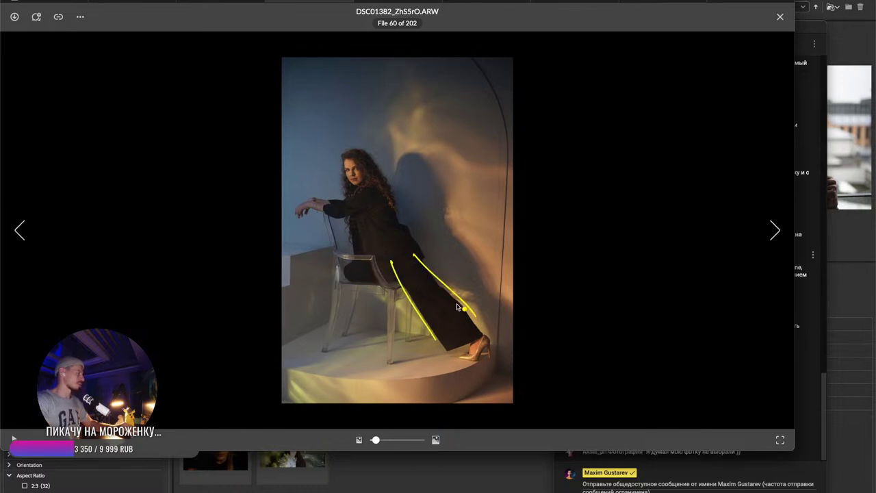
- Outline the model's dark jacket and hips with temporary yellow strokes in the chair photo, and close its preview
left_click(355, 227)
left_click_drag(355, 229, 356, 257)
left_click_drag(398, 209, 409, 234)
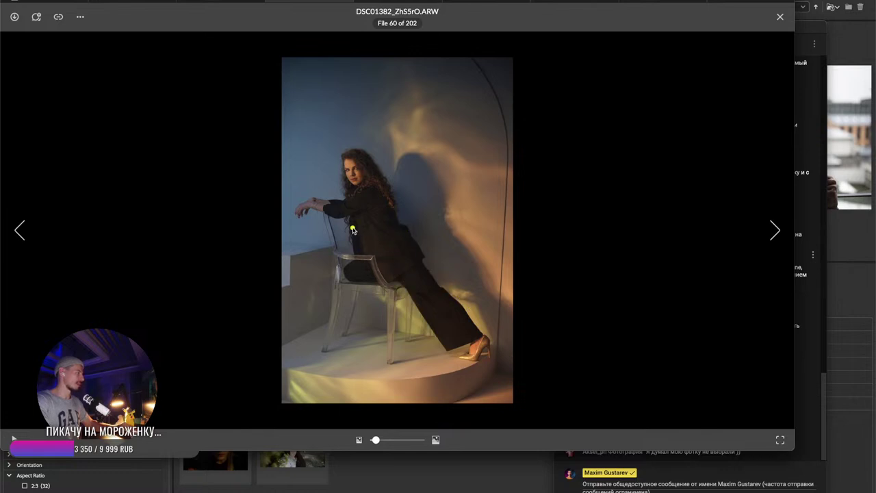
left_click_drag(352, 228, 355, 258)
left_click_drag(394, 208, 409, 238)
left_click_drag(352, 206, 353, 266)
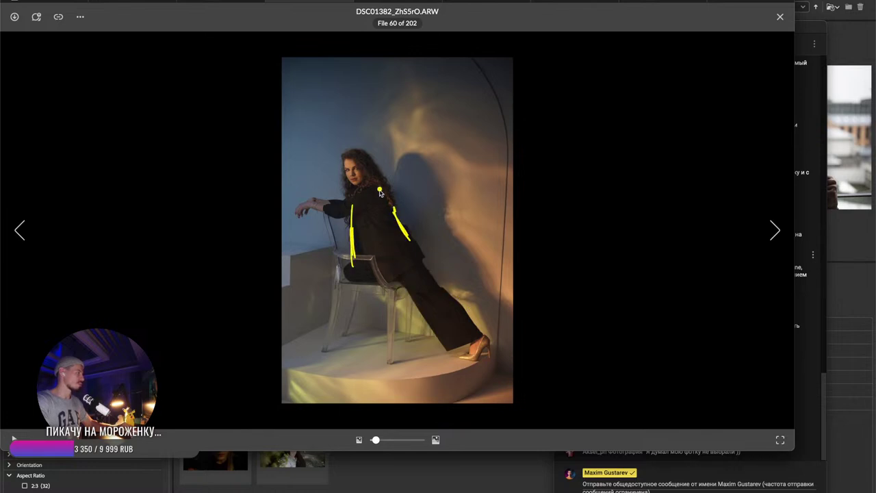
left_click_drag(380, 190, 427, 262)
left_click_drag(351, 223, 428, 274)
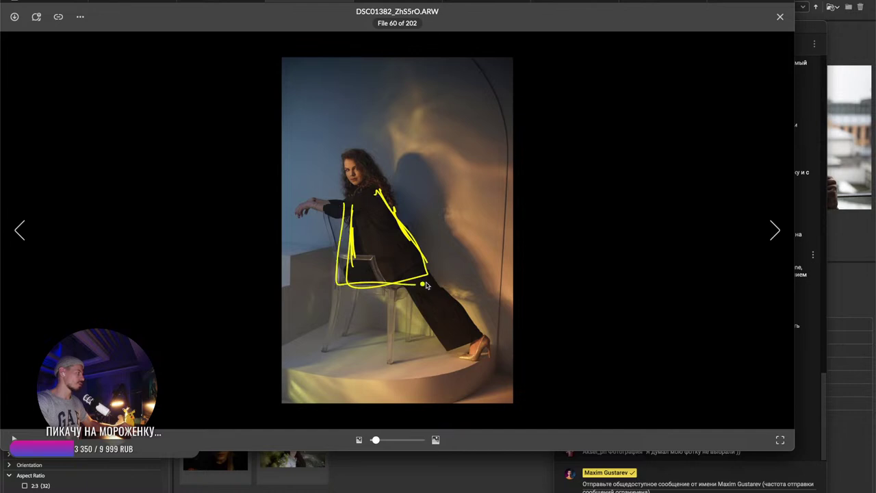
left_click_drag(356, 219, 405, 261)
mouse_move(361, 233)
left_mouse_down()
mouse_move(434, 227)
mouse_move(366, 231)
mouse_move(433, 268)
left_mouse_up()
mouse_move(361, 222)
left_mouse_down()
mouse_move(419, 230)
mouse_move(381, 256)
mouse_move(391, 252)
left_mouse_up()
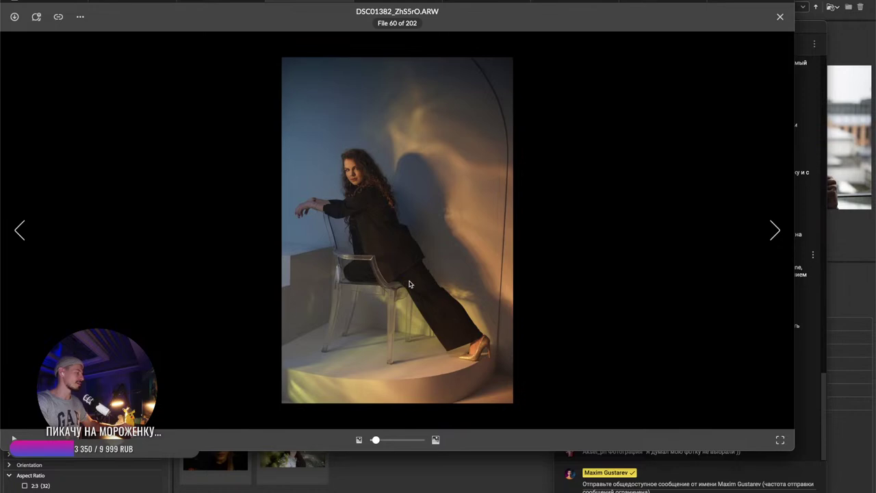
left_click(780, 16)
- View the metro-station photo DSC02772_ZWIKCA.ARW in the preview with the yellow drawing pen on, and return to the thumbnails
double_click(430, 263)
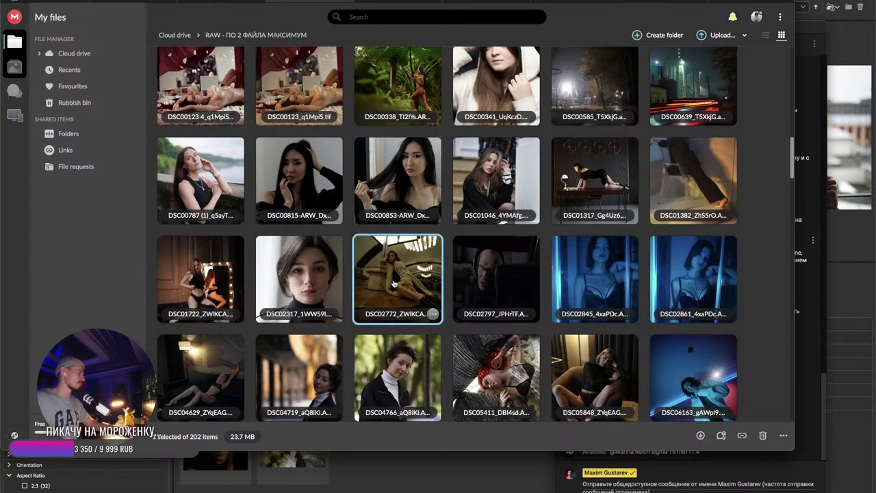
key("ctrl+a")
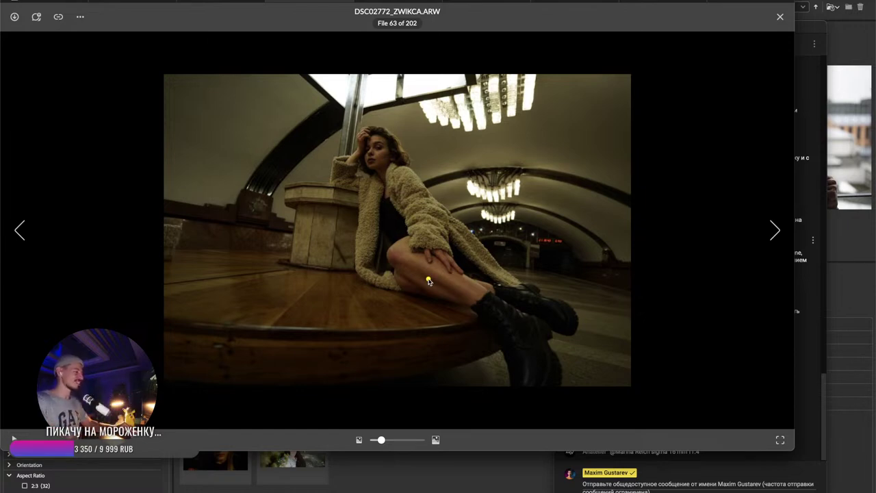
left_click(779, 16)
- Open the preview of DSC02317_1WWS9I.ARW and mark the model's hair, forehead and shaded side of the face with temporary yellow strokes
scroll(446, 221, "down", 2)
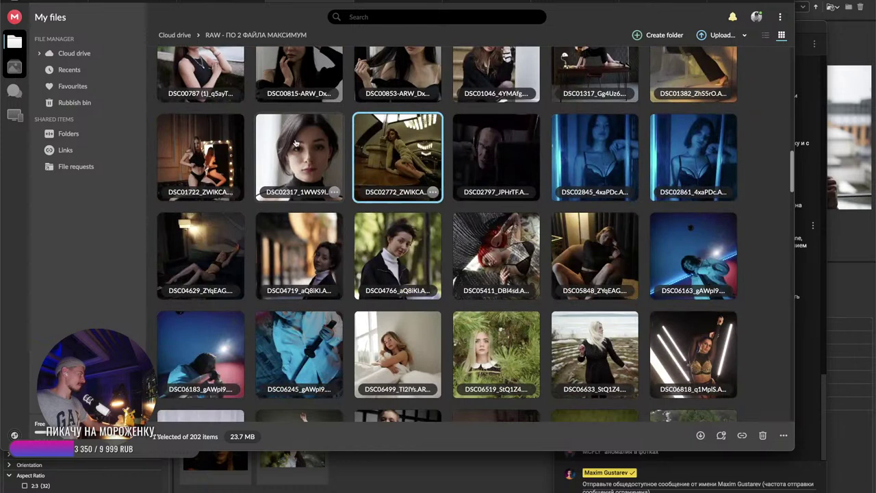
left_click(313, 156)
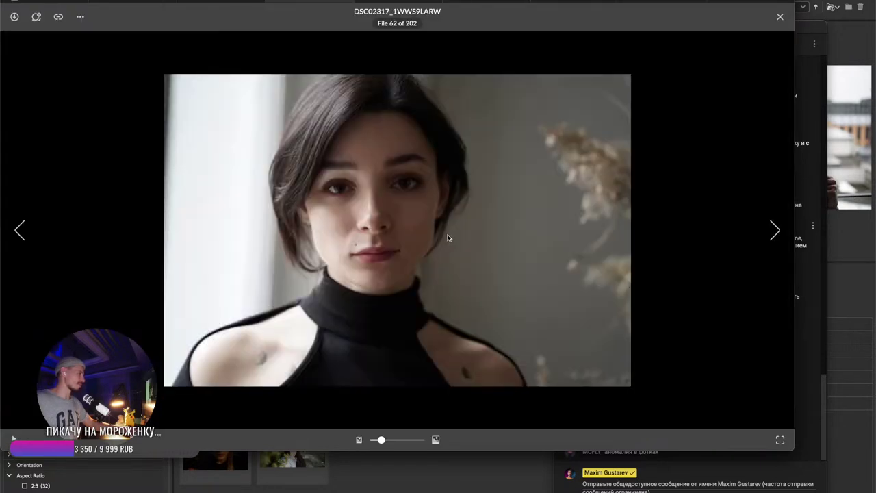
key("ctrl+a")
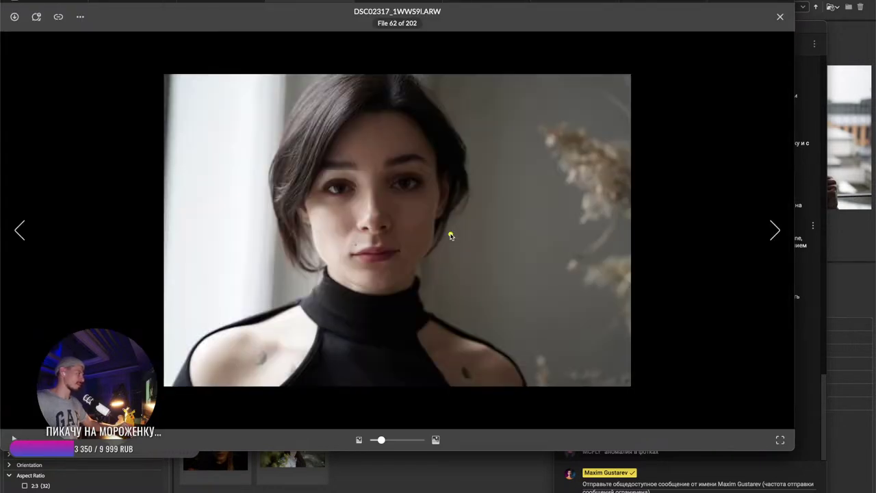
mouse_move(338, 103)
left_mouse_down()
mouse_move(301, 142)
mouse_move(312, 166)
mouse_move(335, 105)
mouse_move(300, 167)
mouse_move(332, 104)
mouse_move(323, 145)
left_mouse_up()
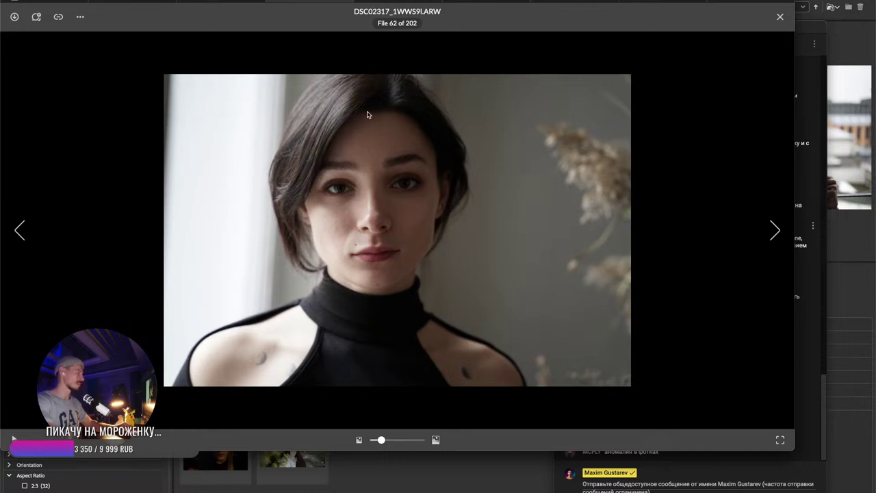
mouse_move(348, 106)
left_mouse_down()
mouse_move(333, 123)
mouse_move(445, 142)
mouse_move(423, 139)
left_mouse_up()
left_click_drag(348, 123, 304, 190)
left_click_drag(350, 145, 313, 205)
left_click_drag(352, 163, 326, 211)
left_click_drag(355, 181, 334, 220)
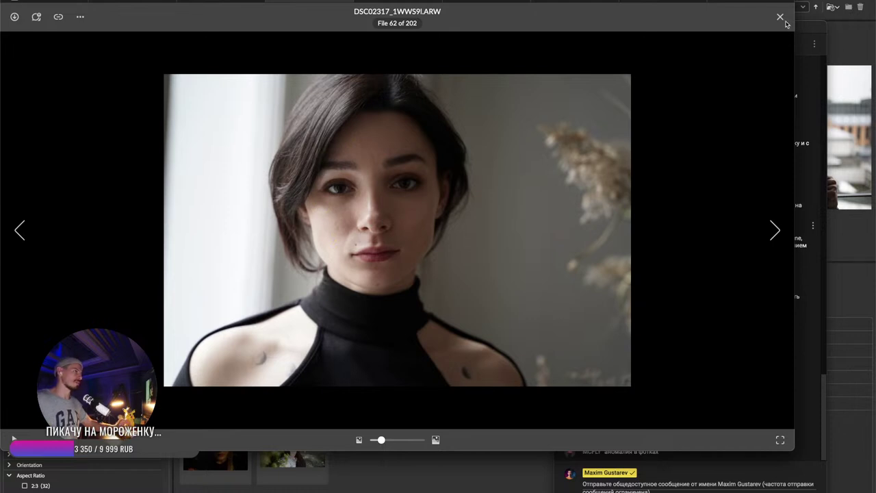
- Point out both of the portrait model's eyes with temporary yellow marks and arrows, and close the preview
left_click(340, 191)
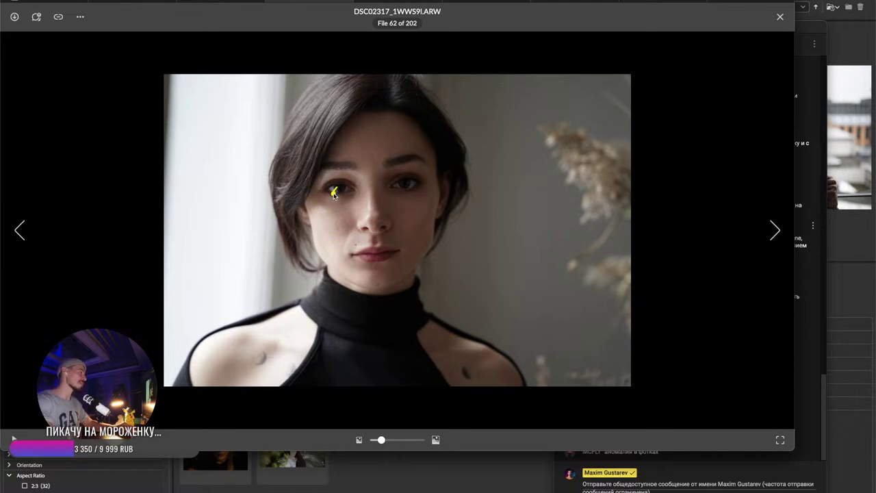
mouse_move(296, 239)
left_mouse_down()
mouse_move(337, 202)
mouse_move(397, 193)
left_mouse_up()
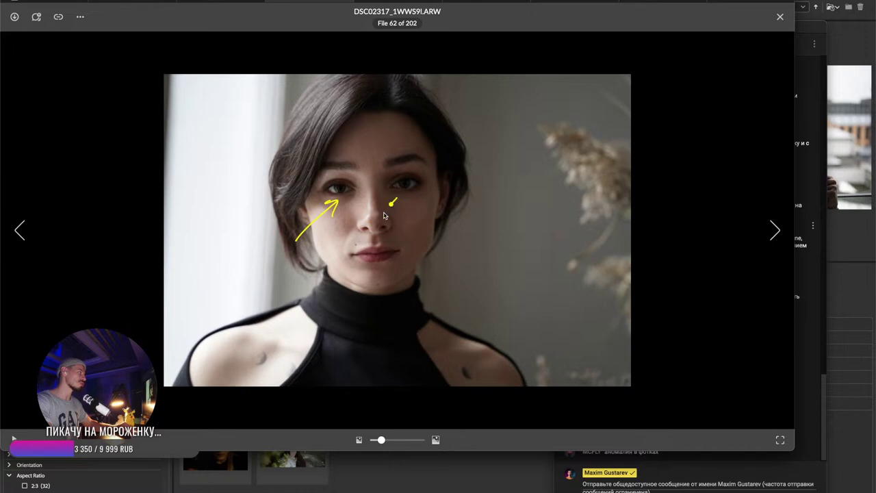
left_click_drag(364, 243, 397, 208)
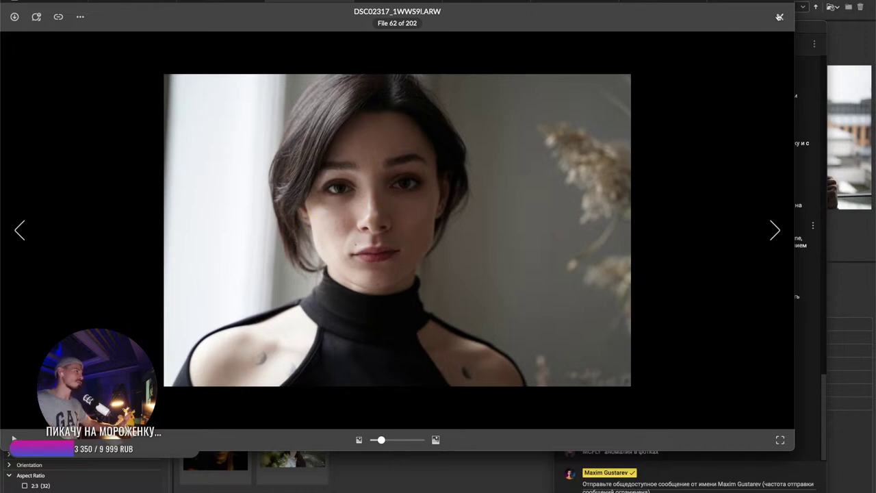
left_click(780, 16)
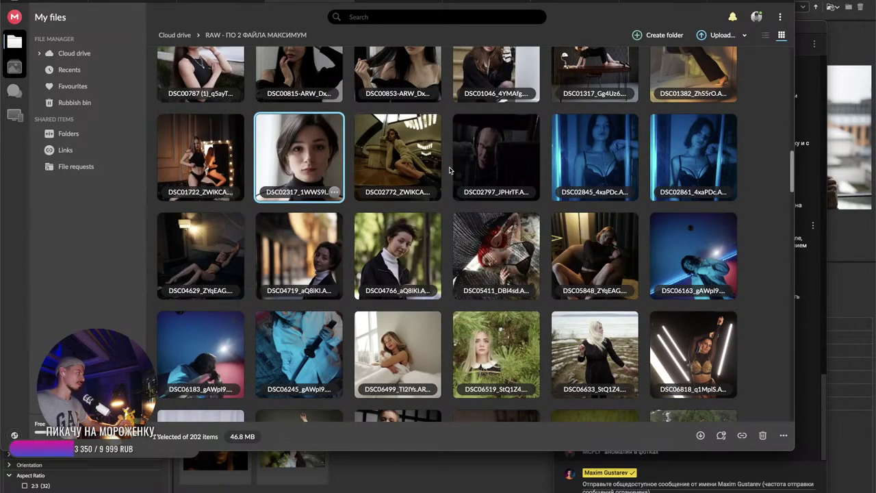
- Open the bed photo DSC06499_TI2IYs.ARW, mark the model's hands, forearm and shoulder with temporary yellow strokes, and close the preview
scroll(450, 170, "down", 1)
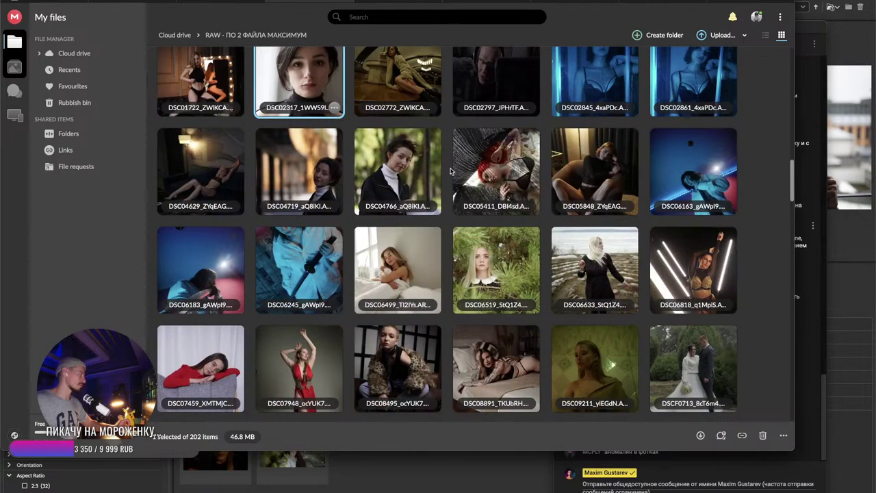
scroll(449, 170, "down", 1)
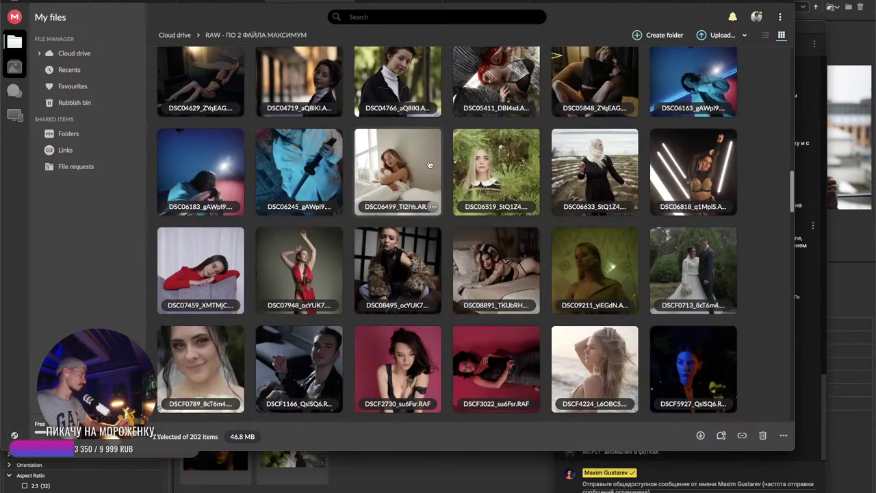
left_click(429, 164)
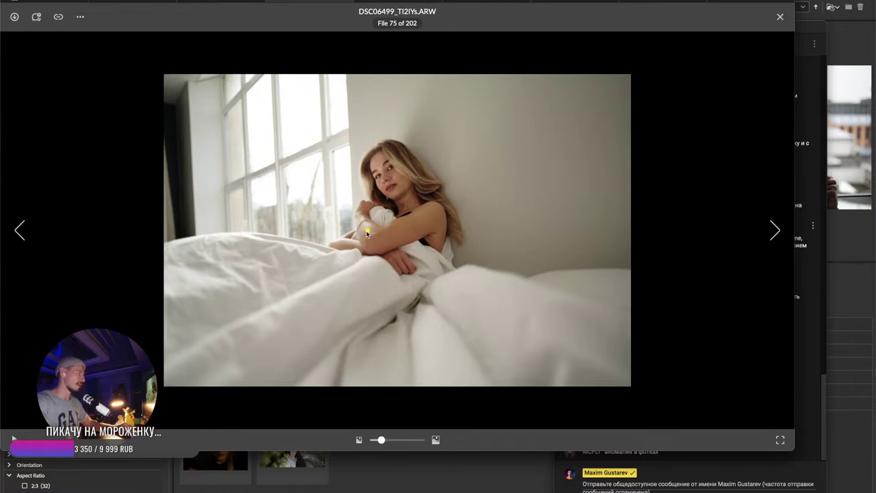
mouse_move(377, 226)
left_mouse_down()
mouse_move(366, 253)
mouse_move(439, 214)
mouse_move(362, 212)
mouse_move(369, 236)
left_mouse_up()
left_click_drag(361, 201, 373, 212)
left_click_drag(372, 201, 360, 212)
left_click_drag(396, 197, 415, 208)
mouse_move(433, 215)
left_mouse_down()
mouse_move(399, 210)
mouse_move(393, 219)
mouse_move(424, 206)
left_mouse_up()
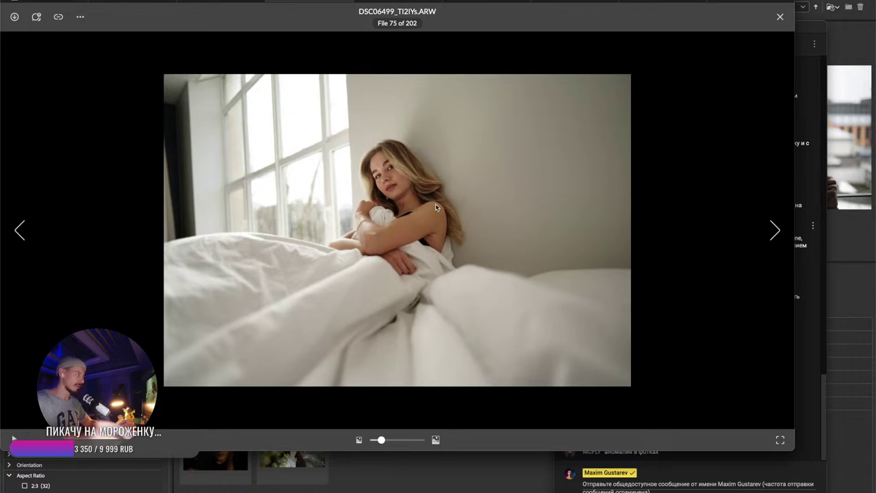
left_click(779, 17)
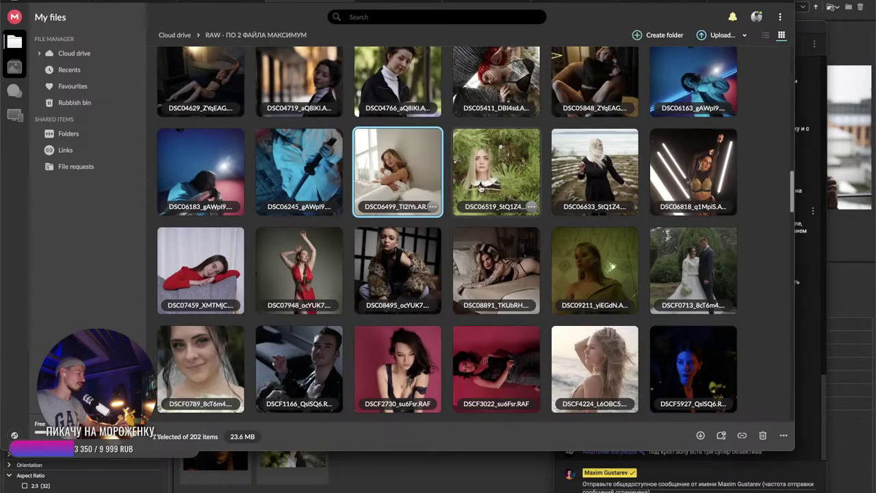
- View the green-tinted tile-wall photo DSC09211_ylEGdN.ARW in the preview and return to the thumbnails
scroll(479, 191, "down", 2)
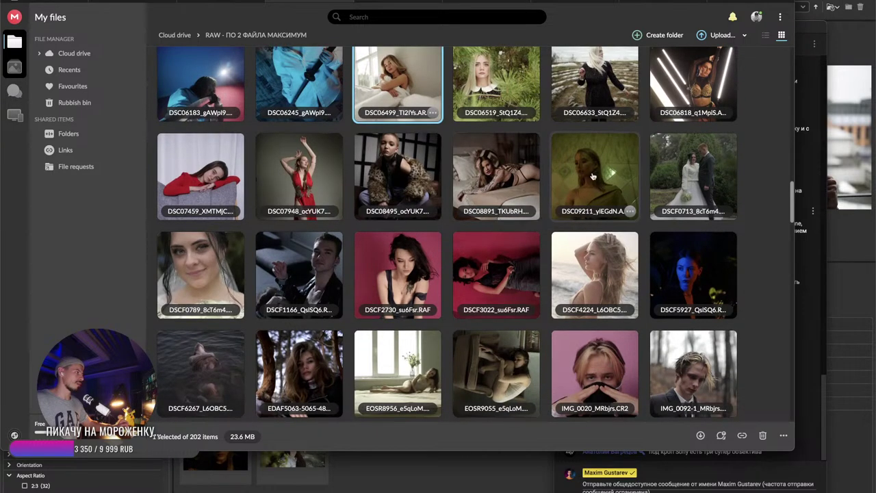
left_click(592, 179)
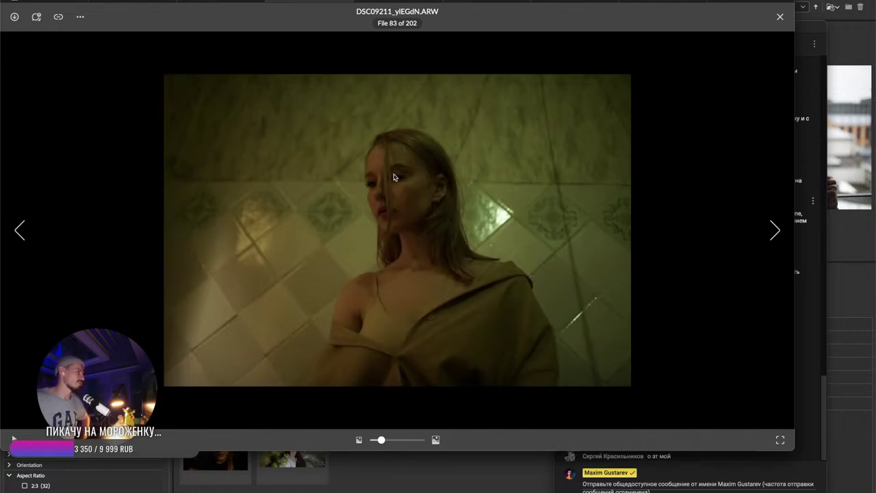
left_click(780, 17)
- Bring up the YouTube Studio live chat, highlight parts of the question about a universal Sony a6400 video lens, and read the messages below it
left_click(808, 364)
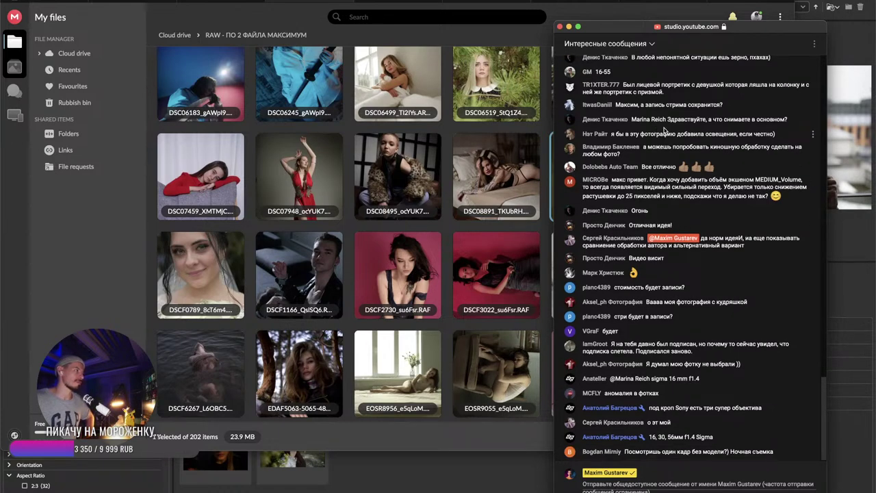
scroll(664, 130, "up", 3)
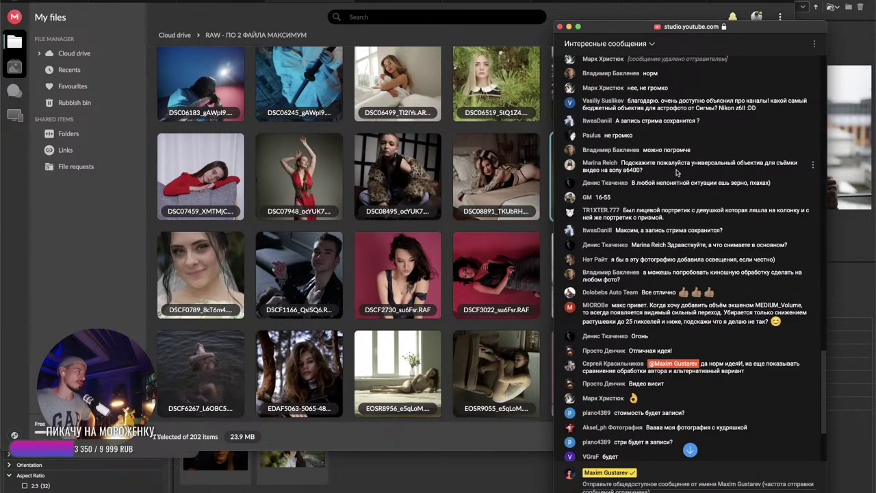
left_click_drag(732, 163, 793, 164)
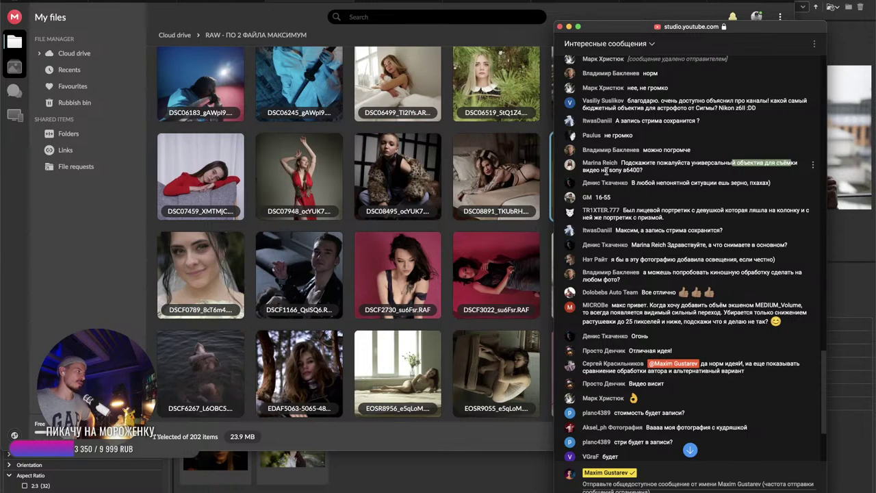
left_click_drag(623, 170, 641, 171)
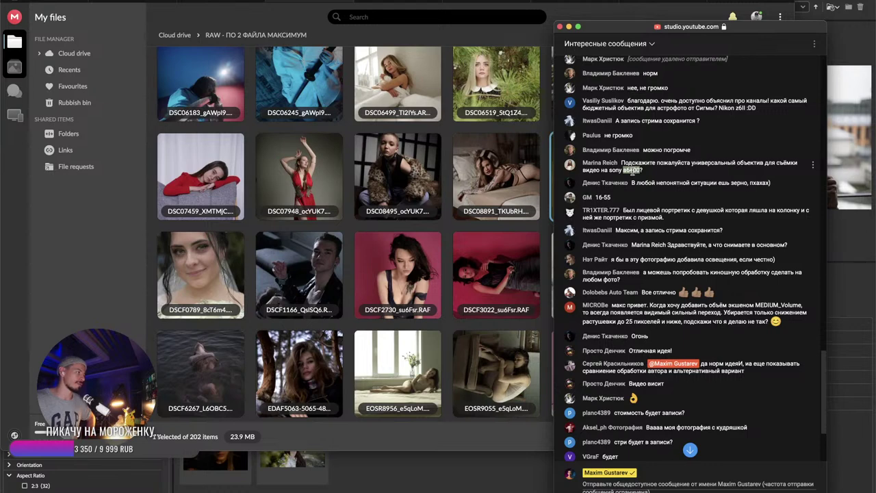
left_click(636, 204)
scroll(659, 212, "down", 2)
scroll(660, 215, "down", 1)
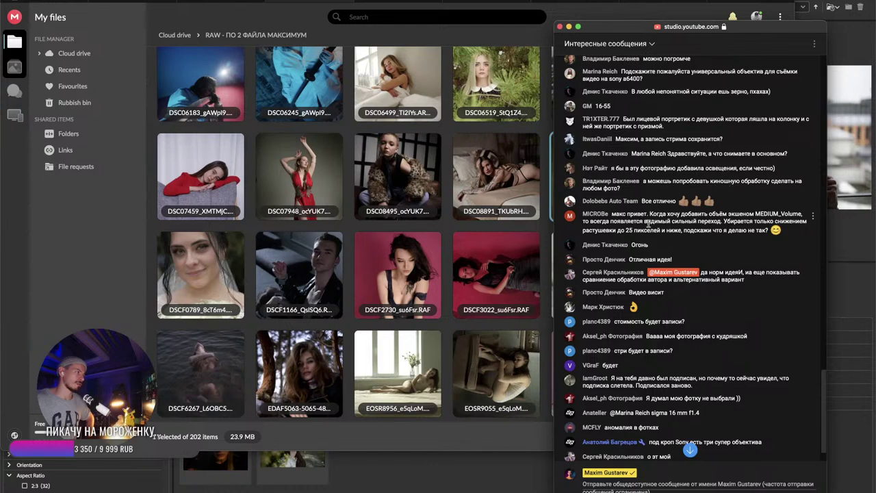
- Read the newer live chat messages, highlight the lens reply "sigma 16 mm f1.4", and return to the MEGA photo folder
scroll(648, 224, "down", 2)
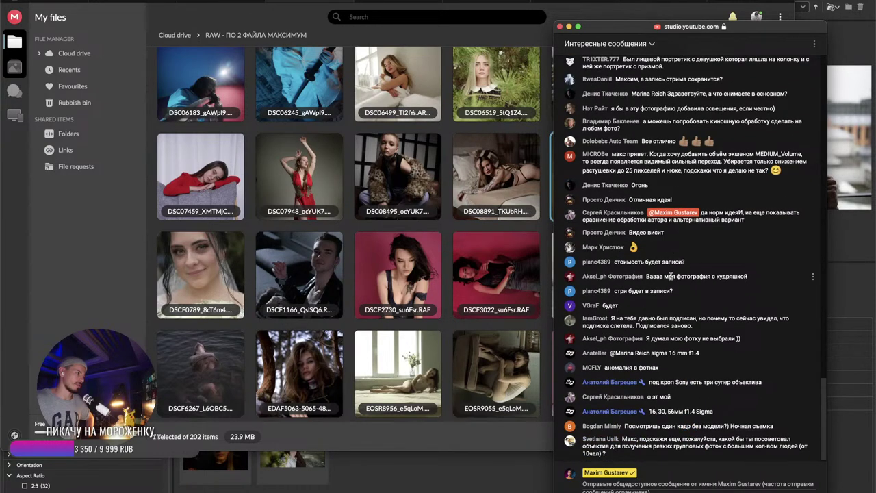
left_click_drag(651, 353, 701, 353)
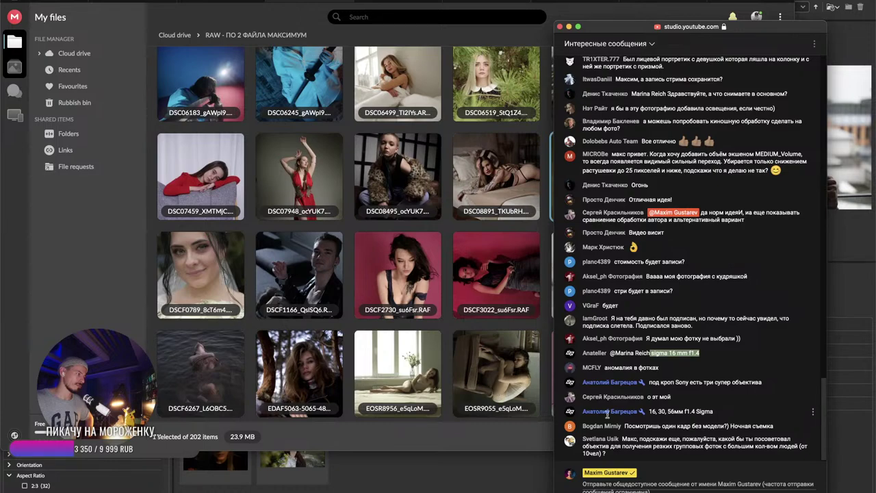
left_click(451, 325)
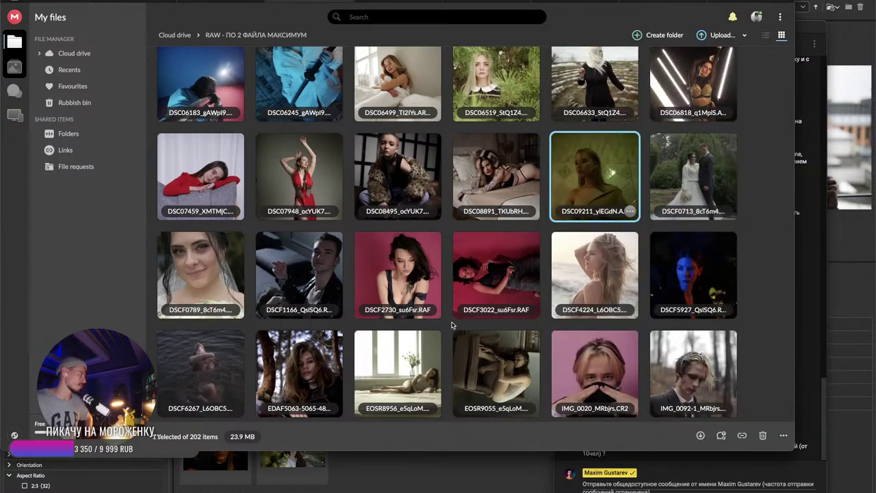
- Browse the IMG-numbered thumbnails in the RAW folder for a photo to discuss
scroll(452, 325, "down", 3)
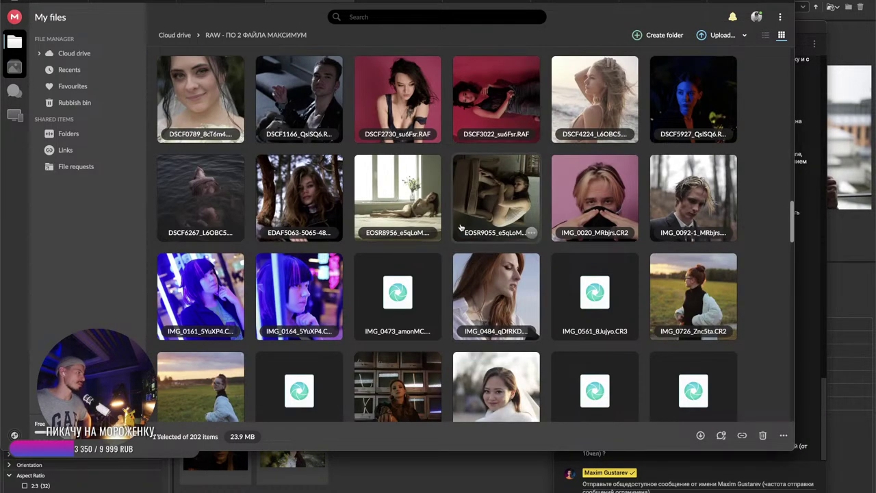
scroll(461, 227, "down", 2)
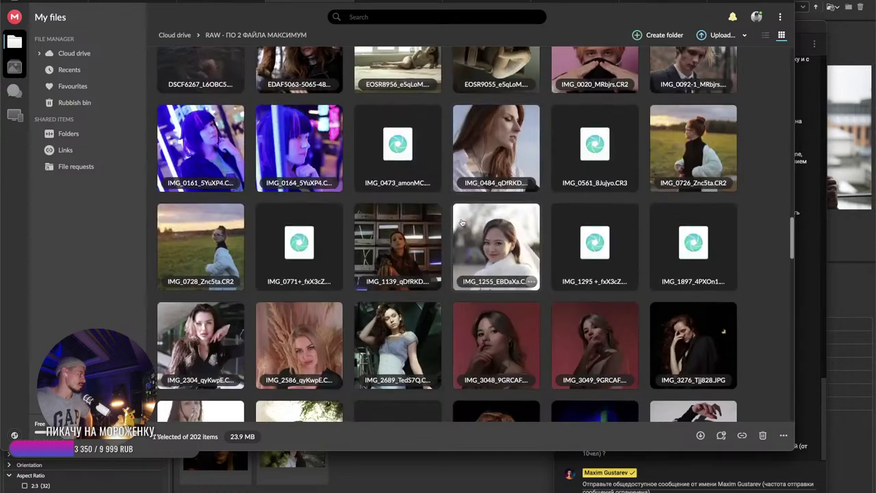
scroll(462, 222, "down", 1)
scroll(453, 240, "down", 1)
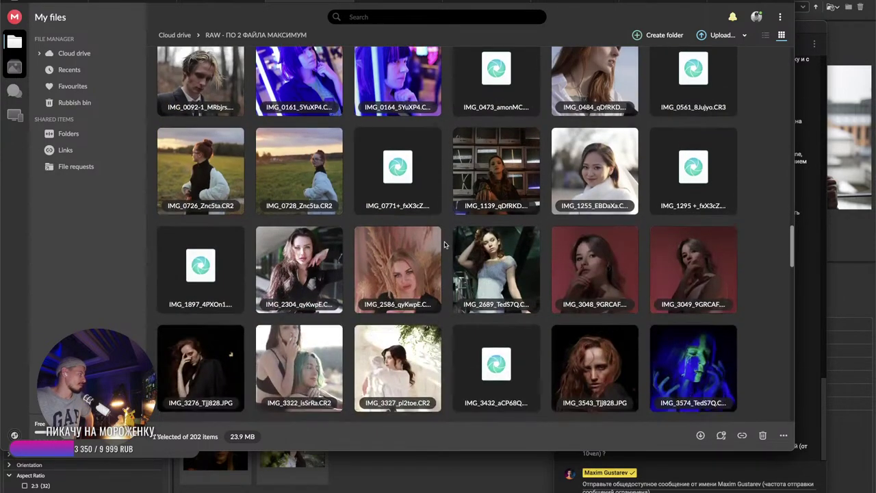
scroll(444, 244, "down", 3)
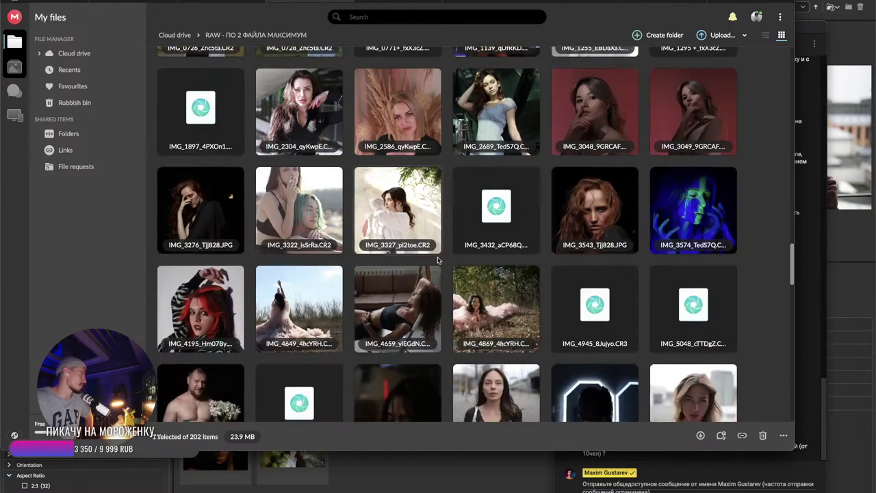
scroll(438, 260, "down", 3)
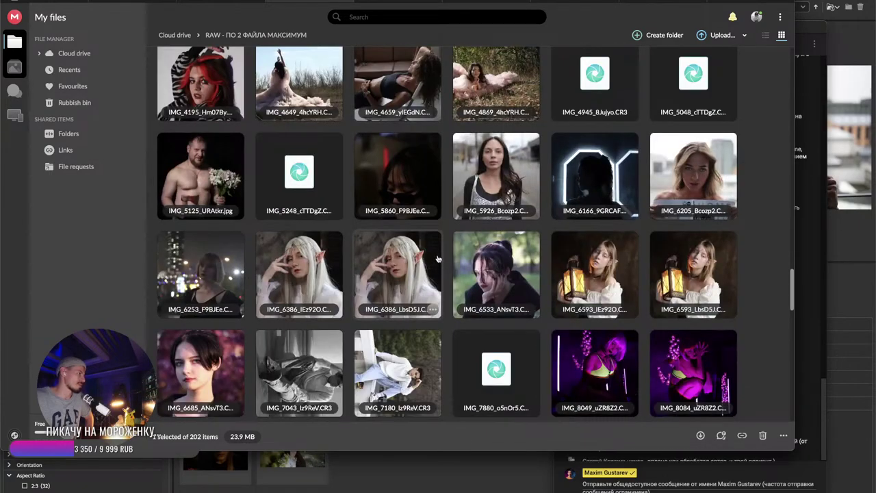
scroll(436, 261, "up", 3)
scroll(437, 257, "up", 3)
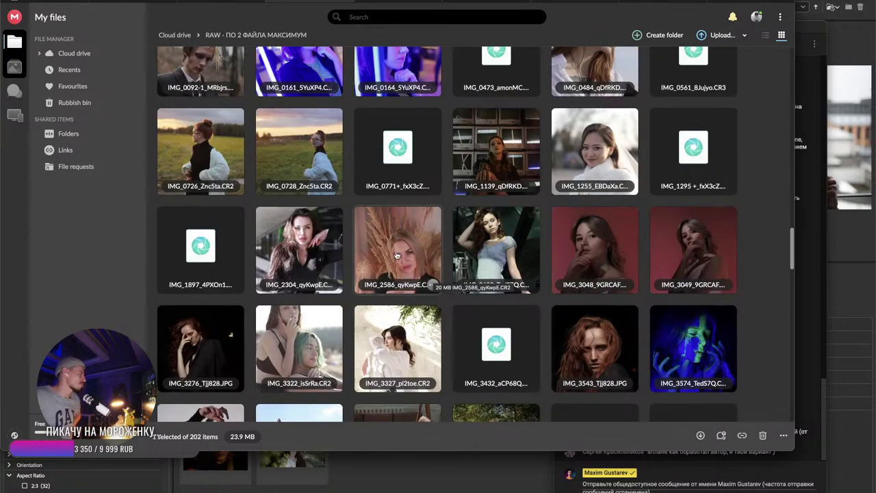
- Open IMG_2304_qyKwpE.CR2, mark the model's face and the hair beside it with temporary yellow strokes, and close the preview
left_click(305, 247)
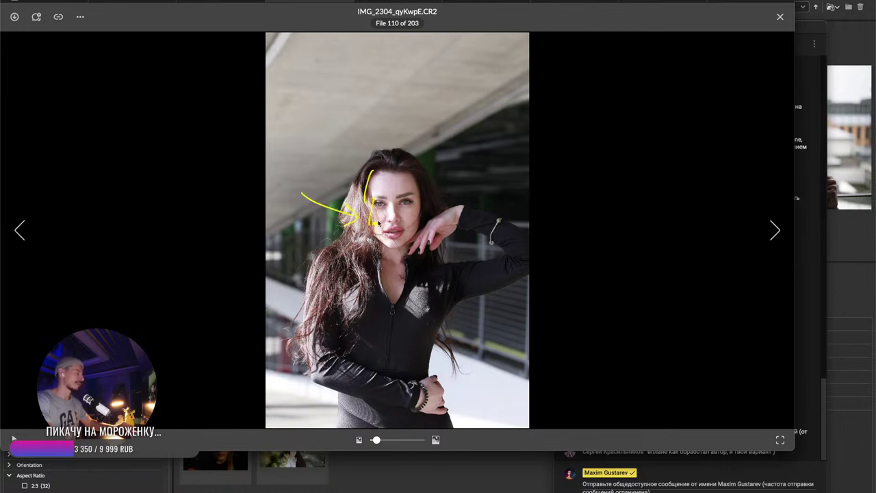
left_click_drag(384, 172, 399, 210)
left_click(405, 242)
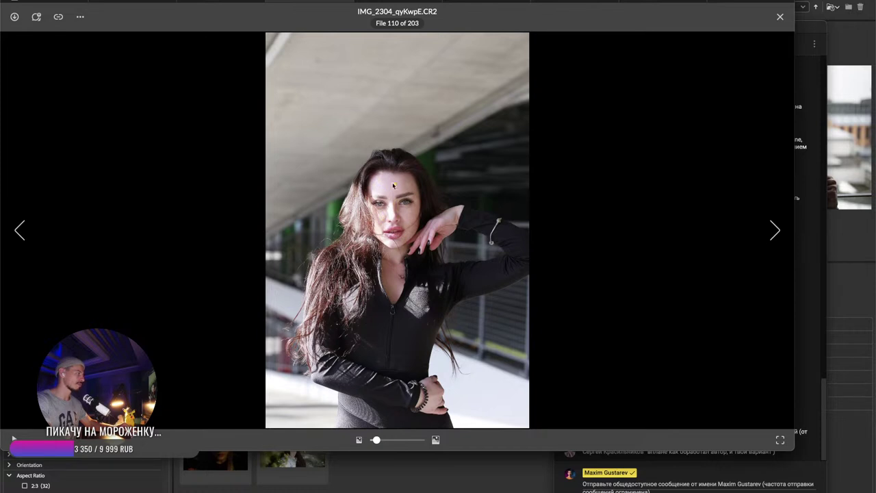
mouse_move(418, 240)
left_mouse_down()
mouse_move(424, 194)
mouse_move(375, 184)
left_mouse_up()
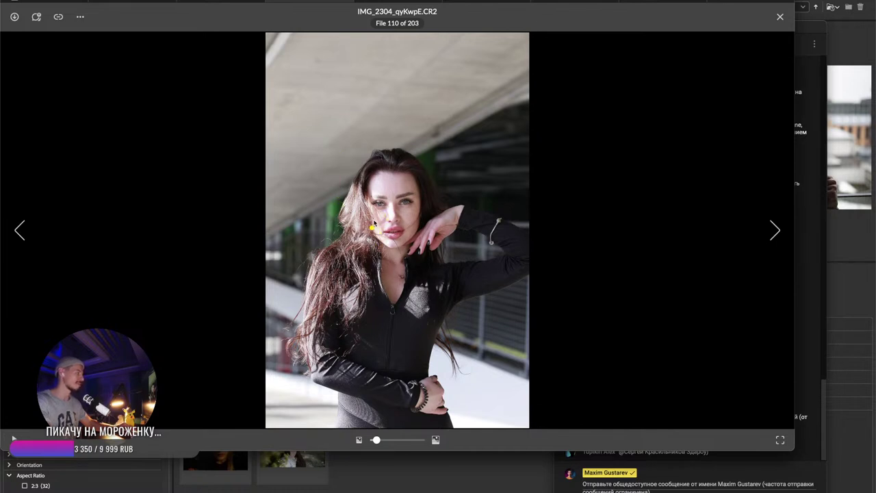
mouse_move(370, 184)
left_mouse_down()
mouse_move(362, 244)
mouse_move(384, 202)
mouse_move(388, 263)
left_mouse_up()
mouse_move(319, 218)
left_mouse_down()
mouse_move(384, 236)
mouse_move(339, 228)
left_mouse_up()
left_click_drag(354, 212, 361, 233)
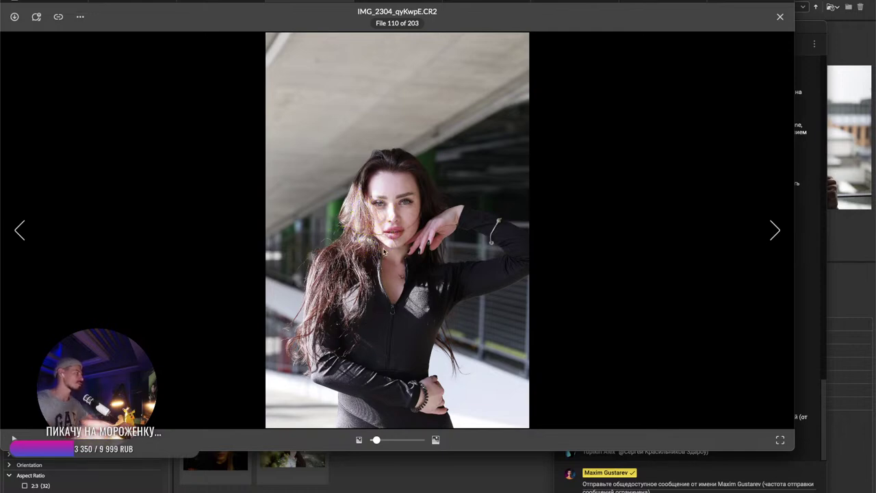
left_click(780, 16)
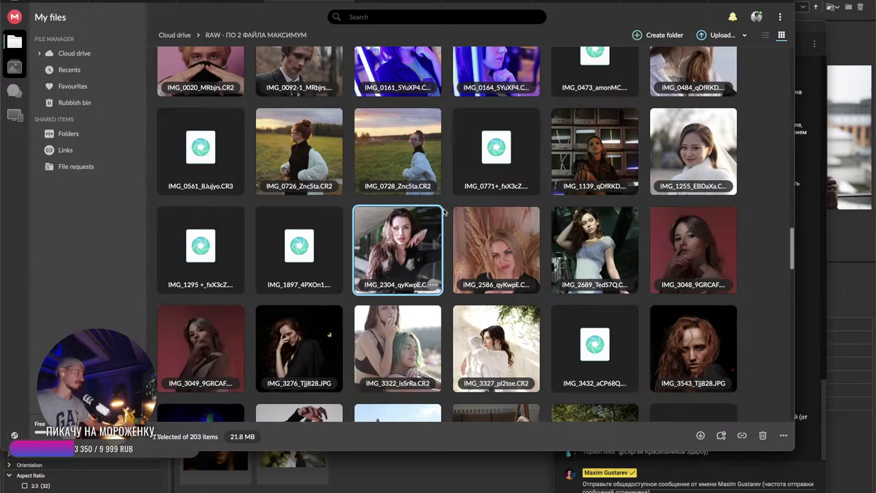
- Examine the remaining IMG thumbnails and the following NEF and DNG photos in the RAW folder for another candidate
scroll(436, 175, "down", 2)
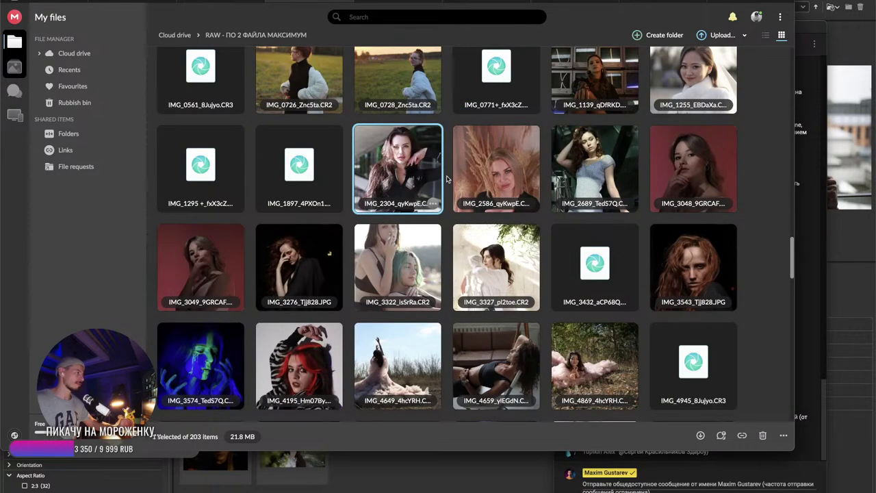
scroll(445, 177, "down", 2)
scroll(446, 177, "down", 2)
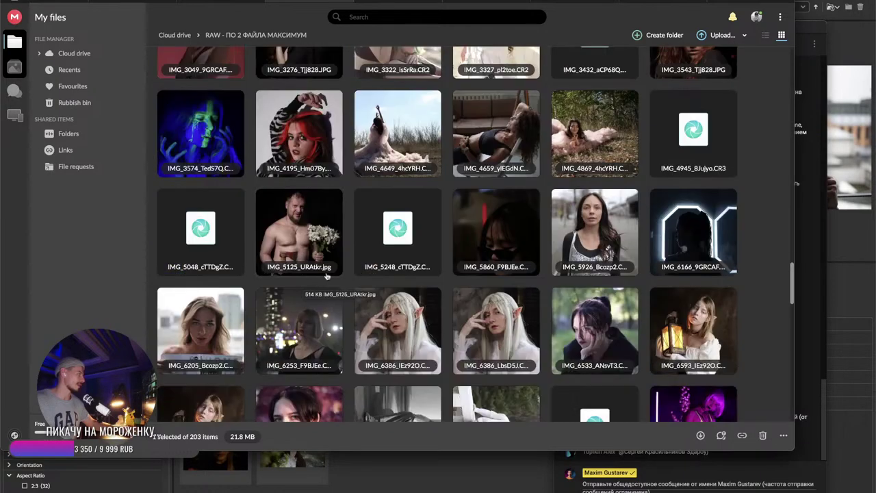
scroll(303, 292, "down", 2)
mouse_move(311, 186)
left_mouse_down()
mouse_move(269, 256)
mouse_move(310, 185)
left_mouse_up()
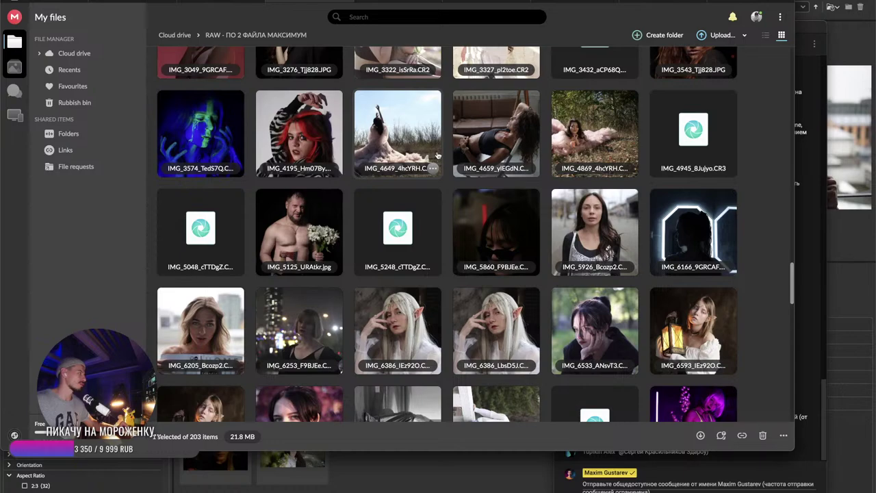
scroll(441, 160, "down", 2)
scroll(446, 164, "down", 4)
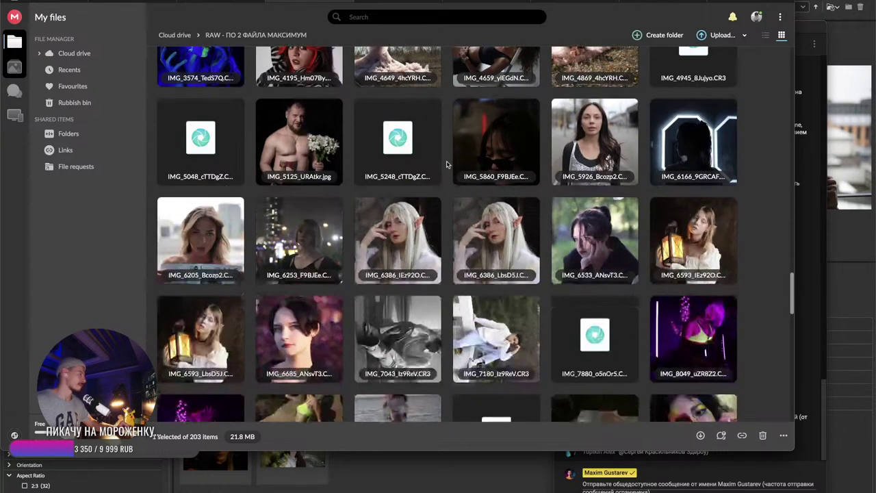
scroll(446, 165, "down", 2)
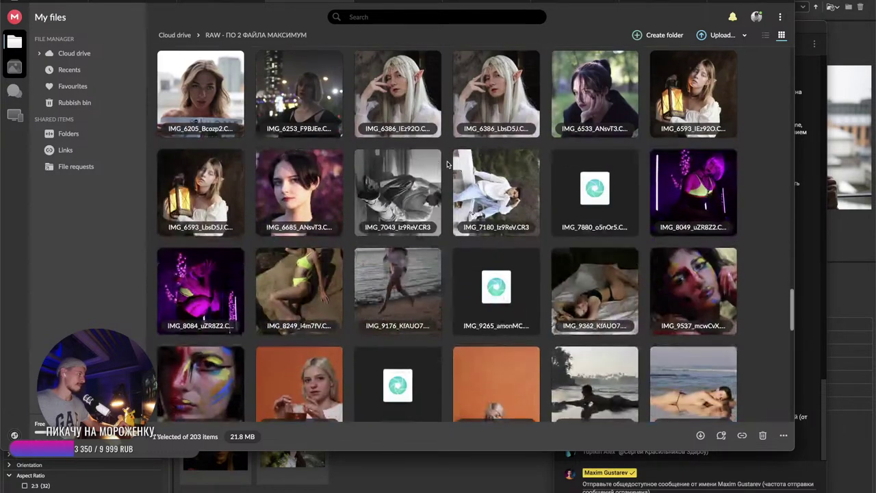
scroll(446, 164, "down", 4)
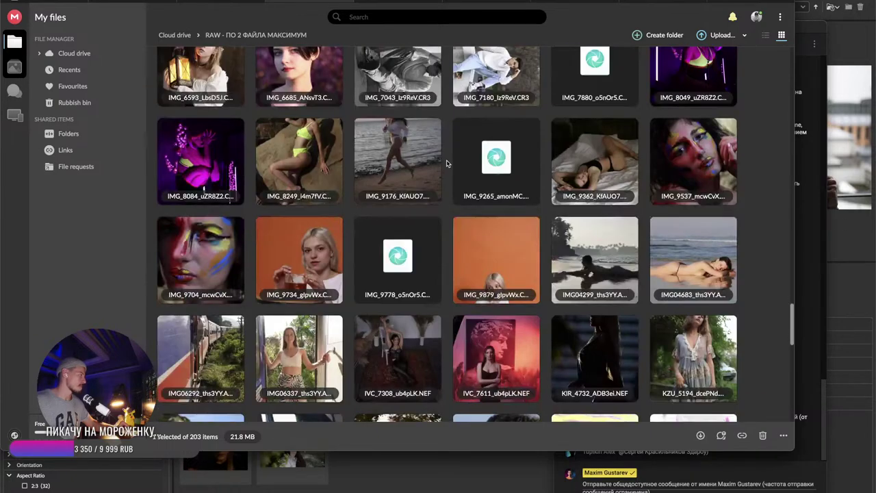
scroll(446, 164, "down", 4)
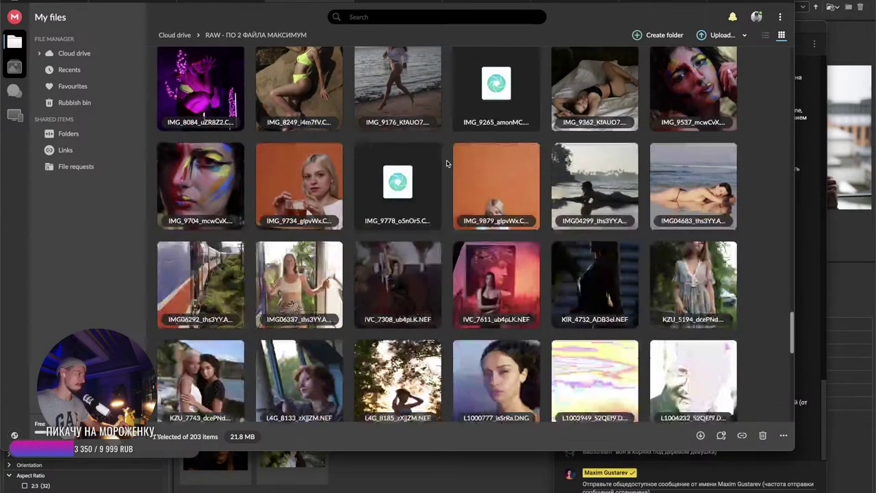
scroll(447, 164, "down", 6)
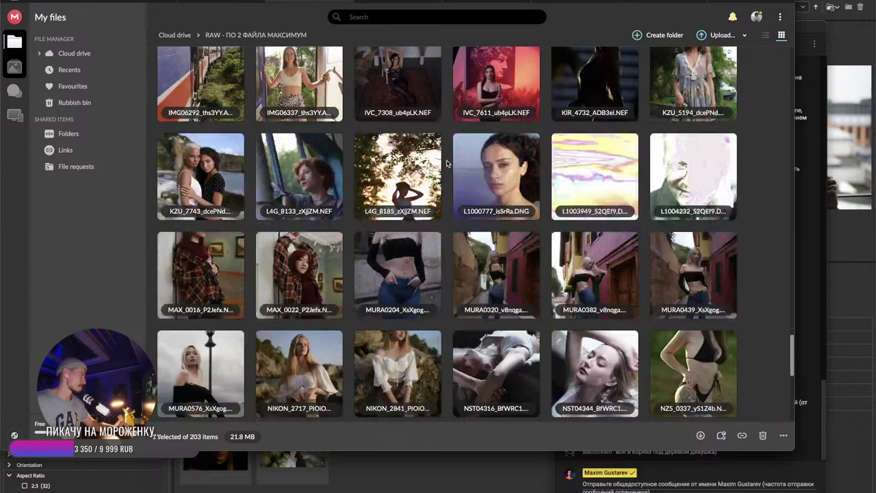
scroll(446, 164, "up", 3)
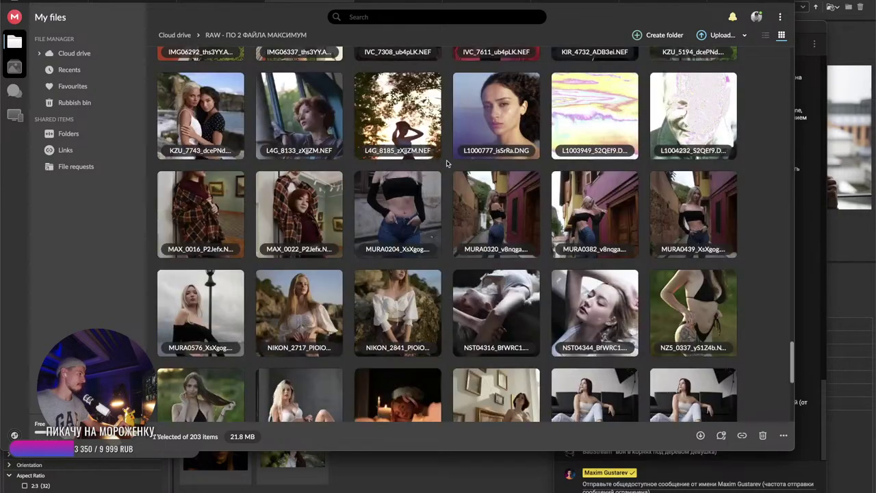
- Open L4G_8133_zXjjZM.NEF, mark the model's gaze direction, neck and torso with temporary yellow strokes, and close the preview
left_click(321, 120)
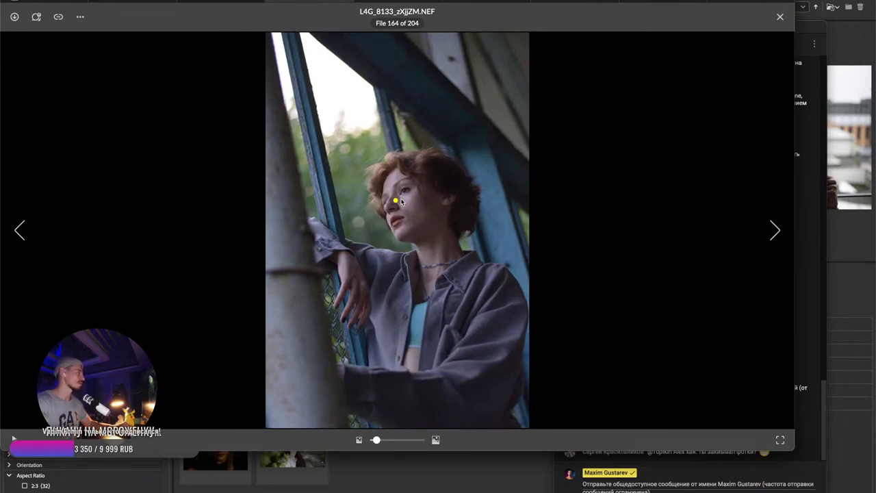
mouse_move(384, 199)
left_mouse_down()
mouse_move(323, 176)
mouse_move(350, 174)
left_mouse_up()
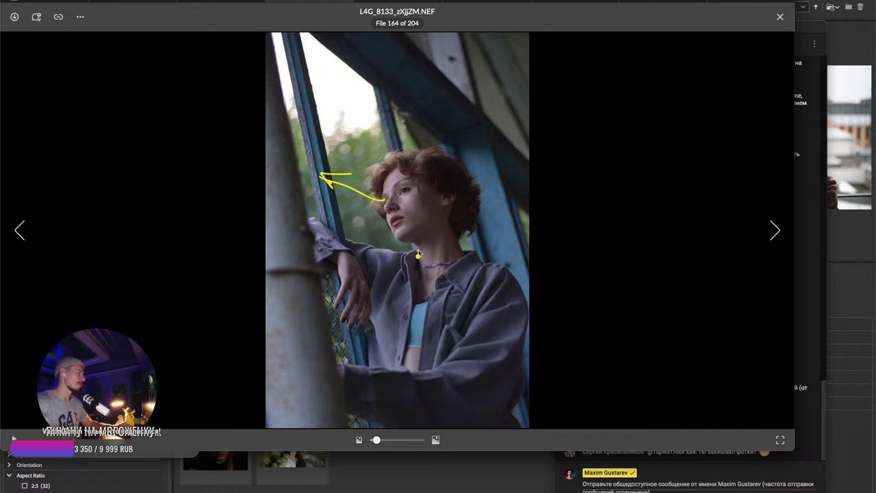
left_click_drag(417, 243, 421, 272)
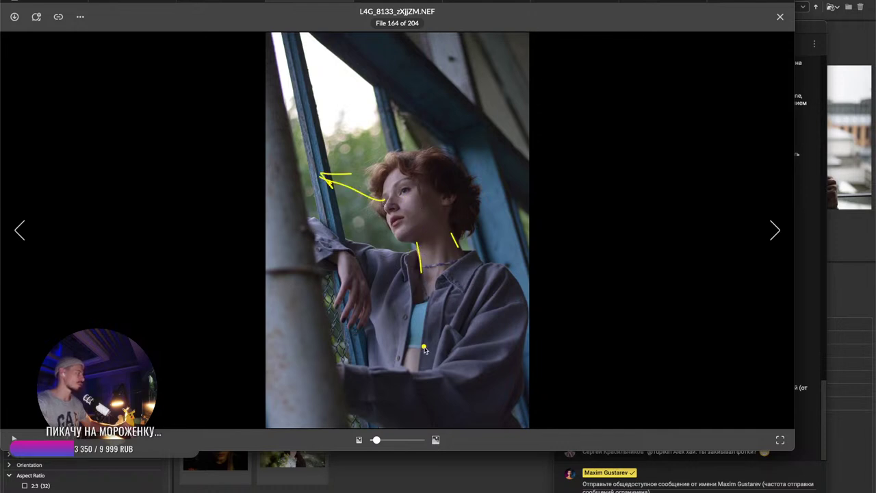
mouse_move(464, 290)
left_mouse_down()
mouse_move(458, 310)
mouse_move(360, 388)
mouse_move(512, 364)
left_mouse_up()
key("Delete")
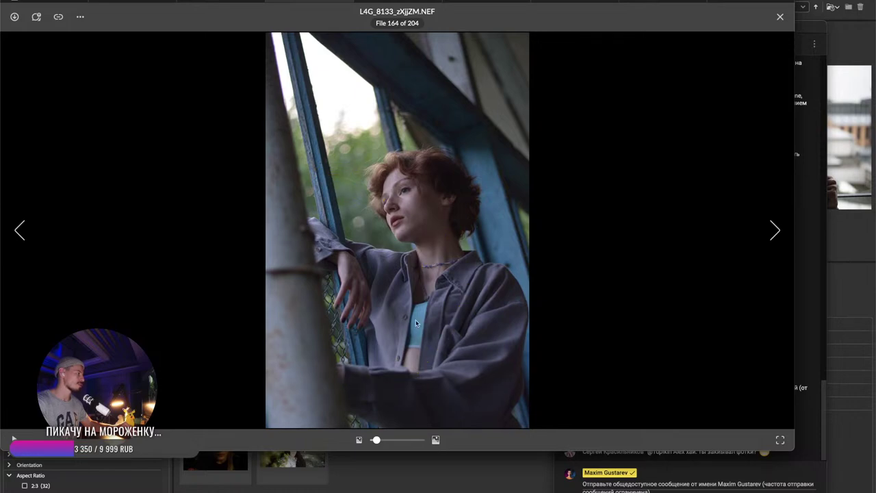
left_click_drag(406, 301, 438, 304)
left_click_drag(397, 348, 437, 355)
key("Escape")
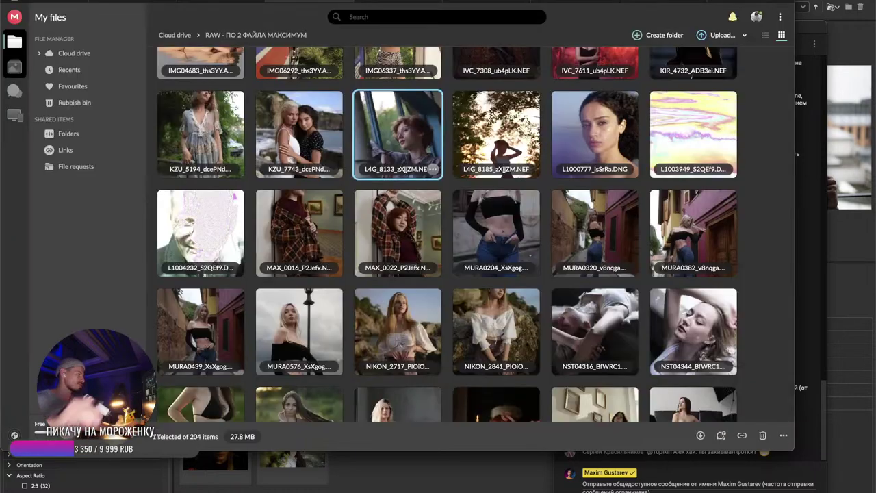
- Open L1000777_isSrRa.DNG, draw a temporary question mark over the empty background and hatch the area beyond the model's side, and close the preview
double_click(606, 124)
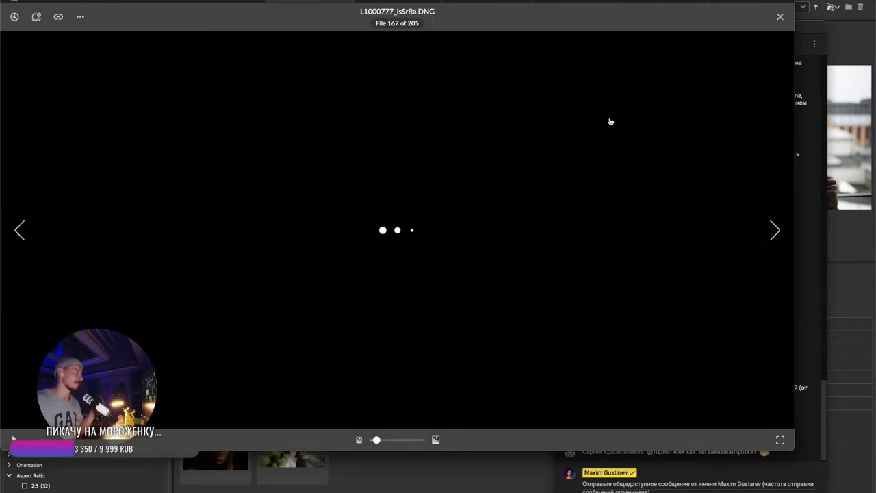
left_click_drag(538, 289, 555, 280)
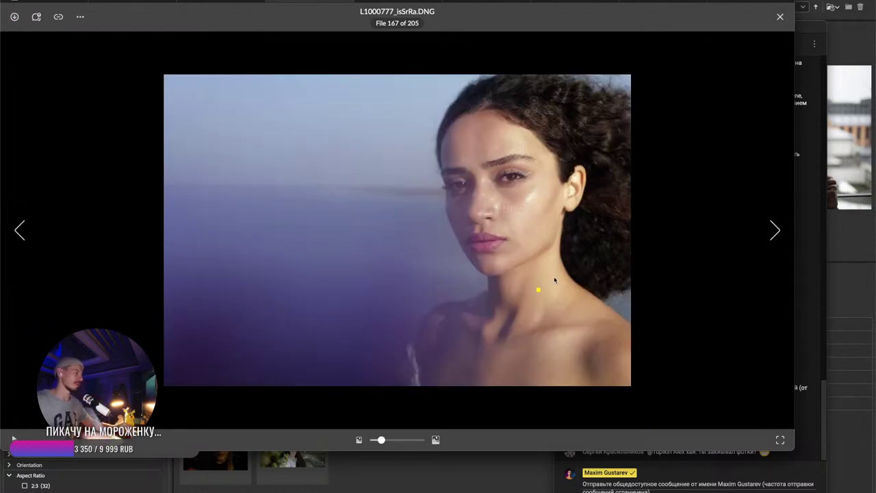
left_click_drag(315, 126, 314, 296)
left_click_drag(347, 343, 347, 365)
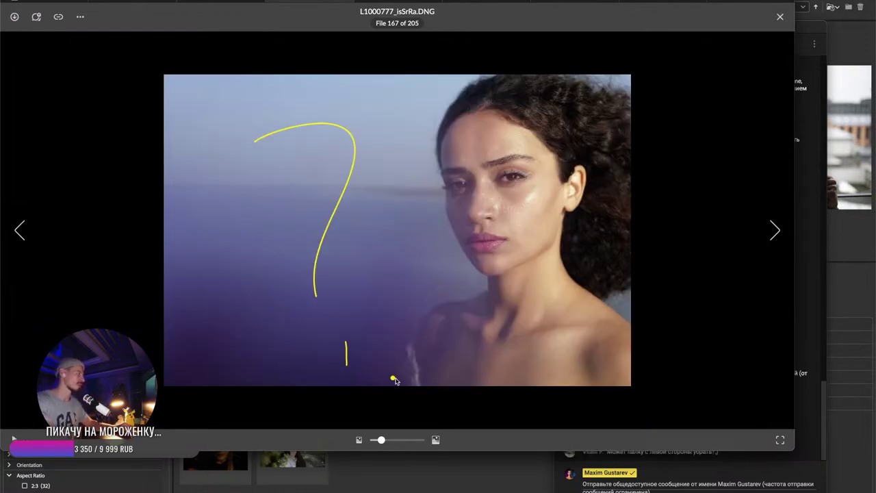
mouse_move(642, 79)
left_mouse_down()
mouse_move(714, 103)
mouse_move(651, 391)
left_mouse_up()
left_click_drag(710, 165, 642, 255)
left_click_drag(692, 240, 661, 312)
left_click_drag(681, 310, 647, 380)
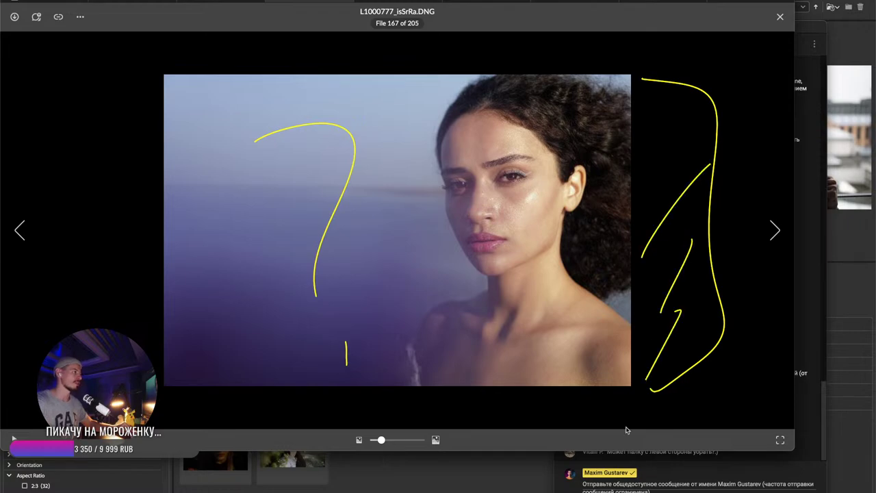
key("Escape")
key("Escape")
- Examine the remaining thumbnails to the end of the RAW folder and preview RDM02692_KyEt4w.ARW and RDM02725_KyEt4w.ARW as retouching candidates
scroll(433, 267, "down", 1)
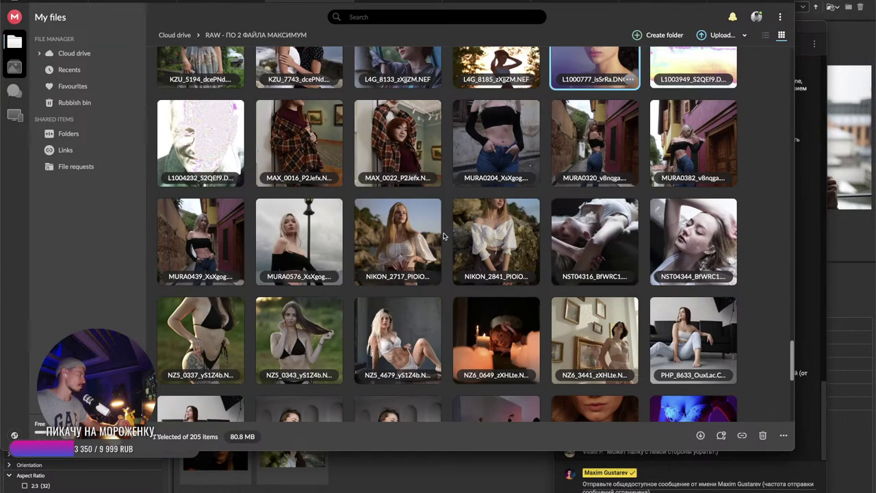
scroll(511, 179, "down", 1)
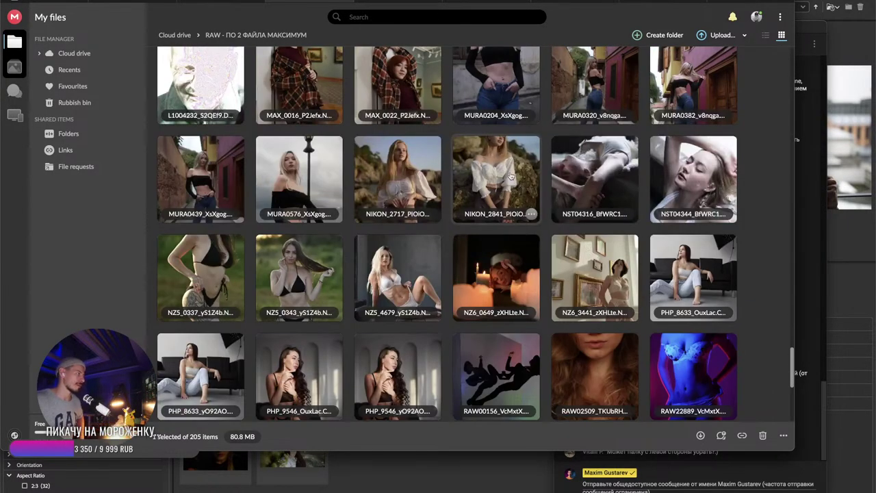
scroll(511, 179, "down", 1)
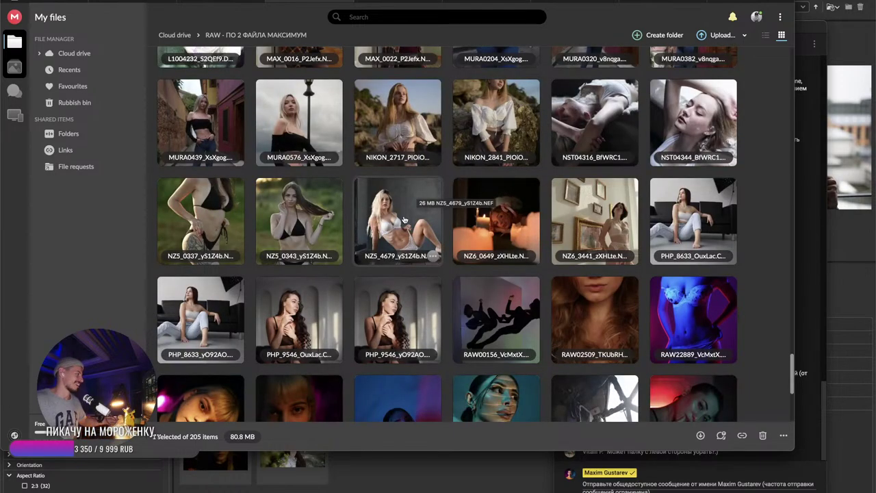
mouse_move(397, 181)
left_mouse_down()
mouse_move(408, 176)
mouse_move(381, 186)
left_mouse_up()
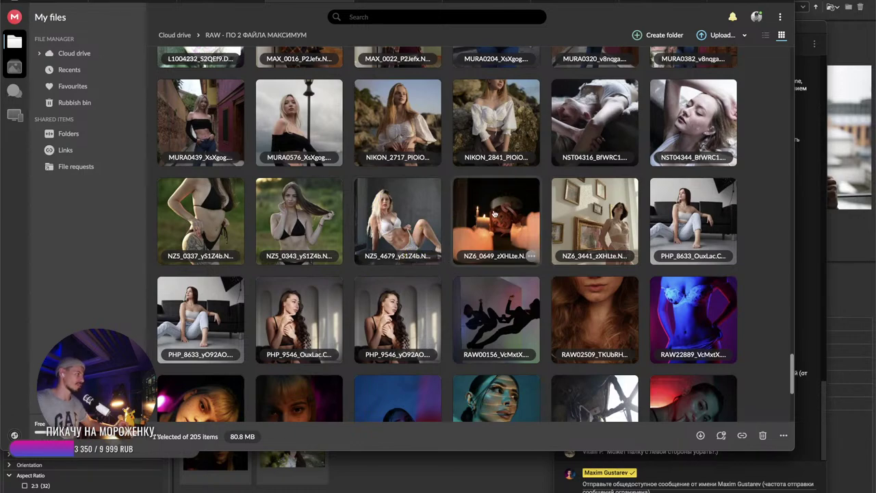
scroll(494, 214, "down", 5)
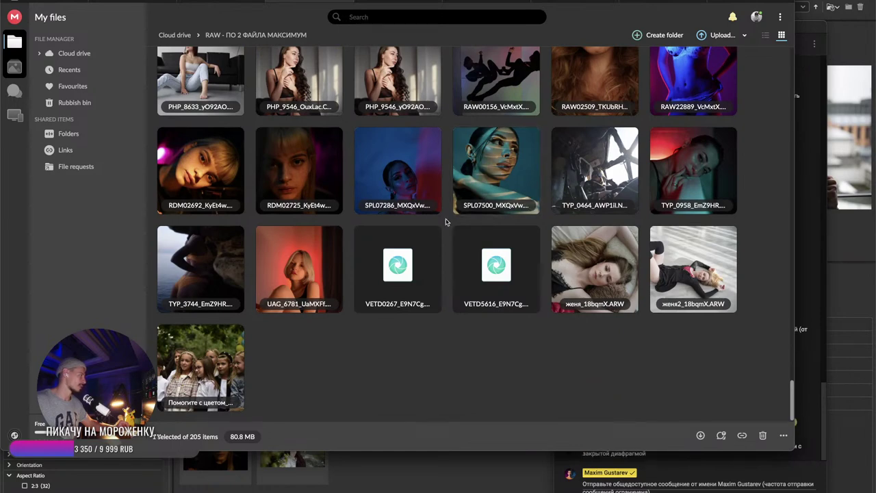
left_click(214, 176)
double_click(214, 176)
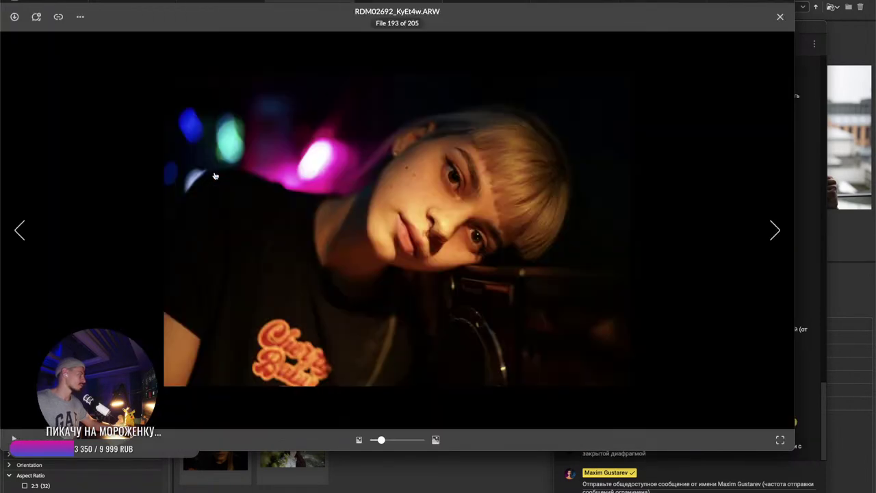
key("Right")
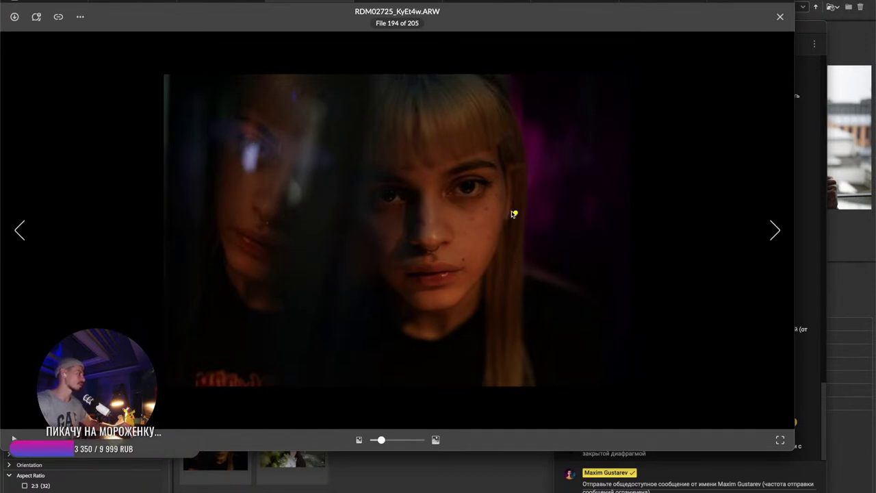
- Switch to Adobe Bridge, open RDM02725_KyEt4w.ARW from Downloads in Camera Raw and show its basic adjustments
key("super+Tab")
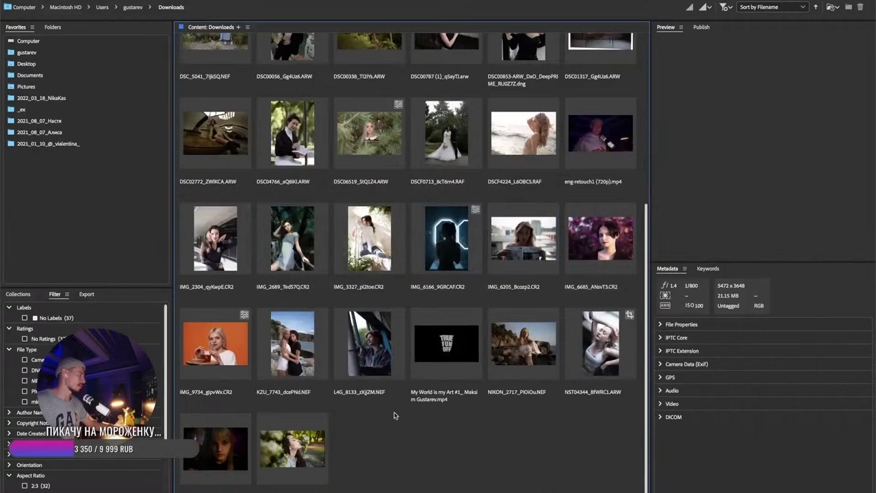
double_click(215, 446)
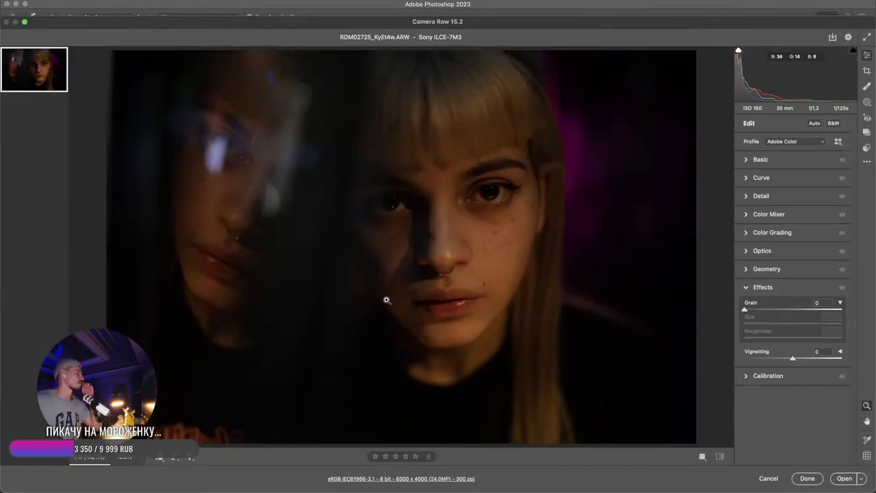
left_click(758, 160)
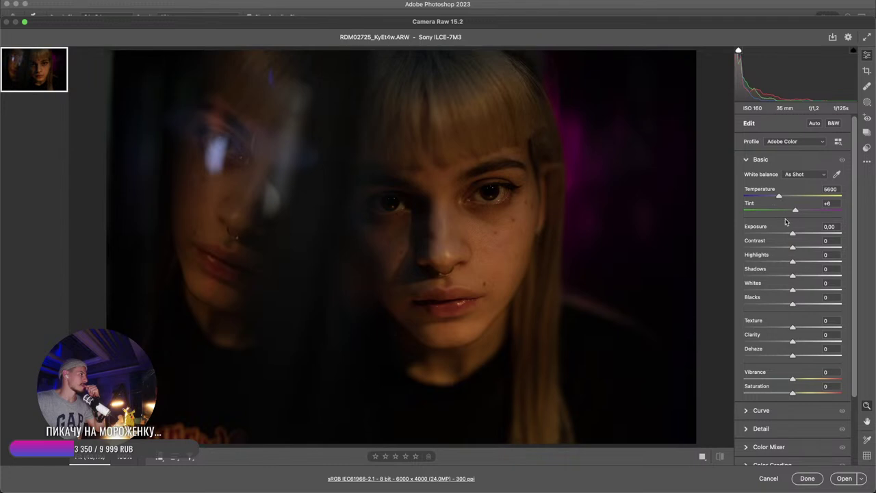
- Set the photo's temperature to 5400, tint to +10, highlights to -5 and exposure to +1.45
left_click_drag(796, 236, 791, 271)
left_click_drag(783, 200, 797, 214)
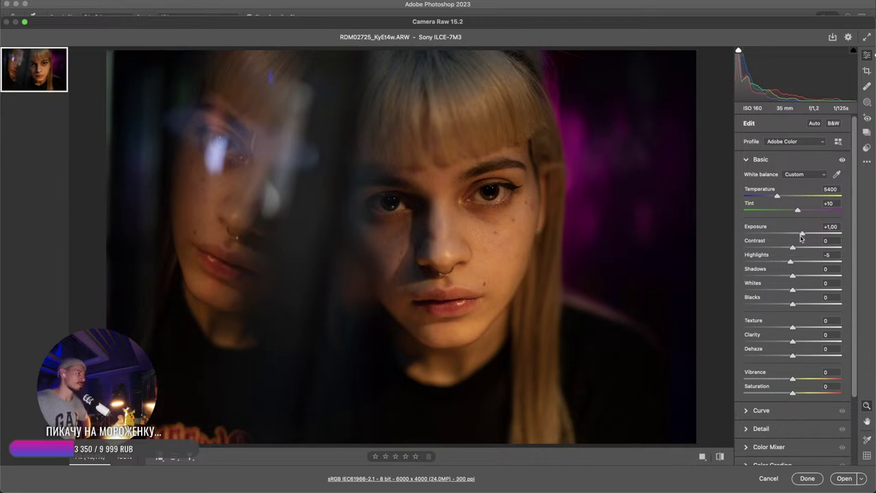
left_click_drag(802, 234, 801, 236)
key("super+plus")
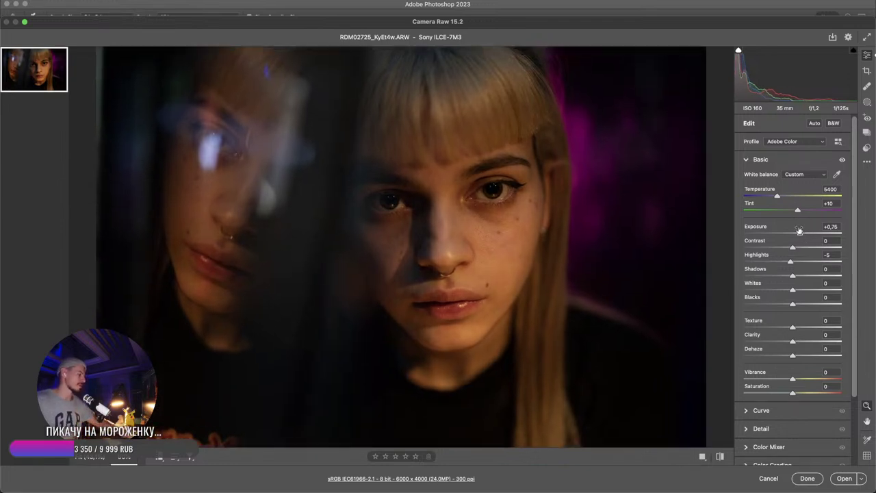
key("super+minus")
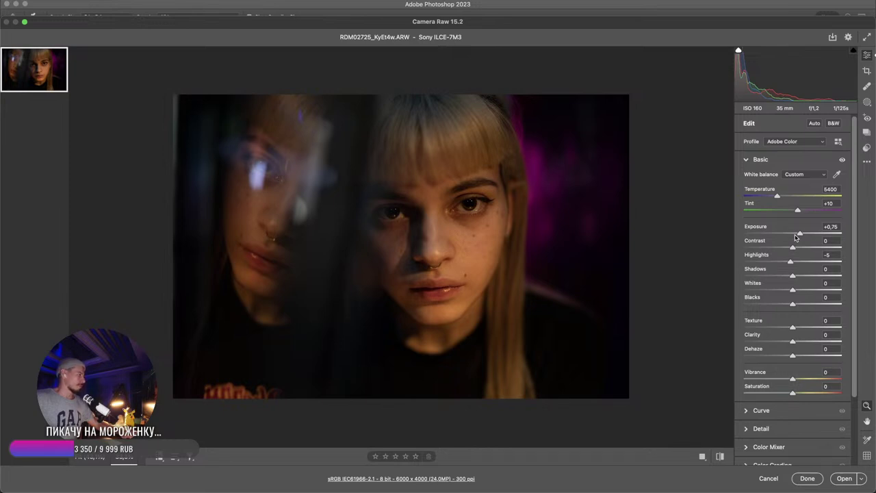
left_click_drag(804, 236, 806, 235)
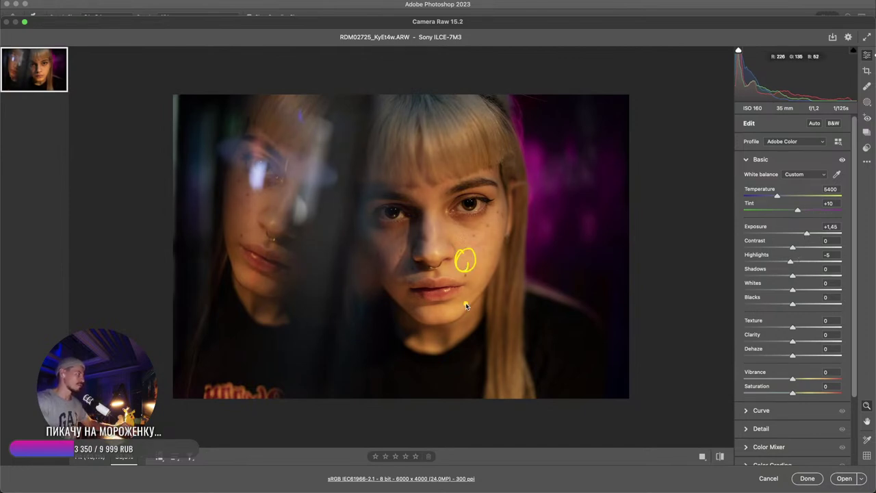
- Adjust the camera calibration with a red primary hue of +2 and a green primary hue of +43
scroll(855, 252, "down", 1)
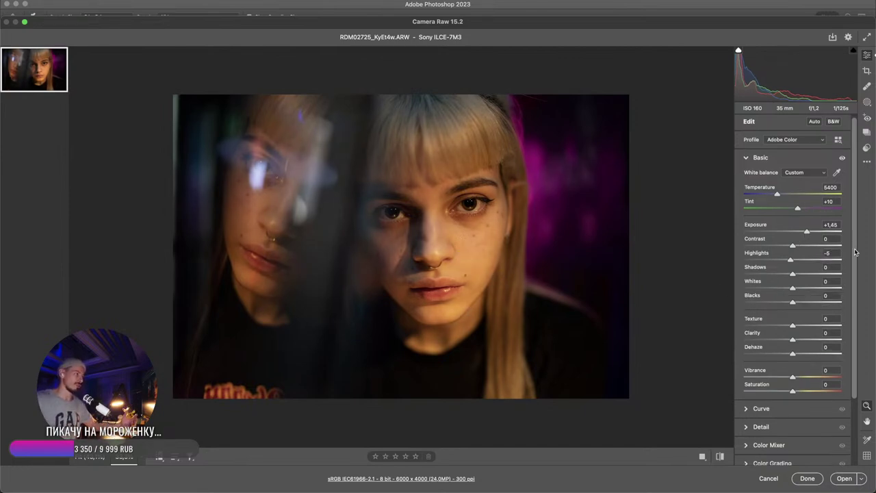
scroll(854, 252, "down", 4)
left_click(766, 448)
left_click_drag(794, 400, 858, 406)
mouse_move(791, 354)
left_mouse_down()
mouse_move(811, 357)
mouse_move(789, 361)
left_mouse_up()
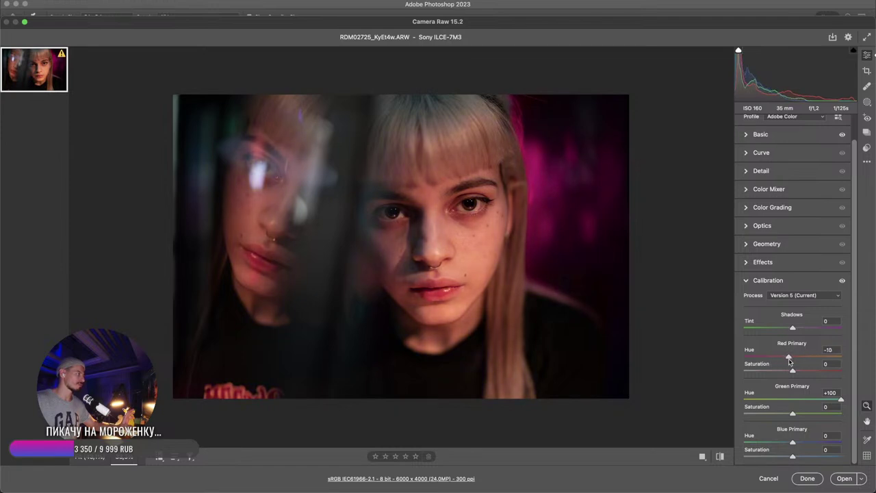
left_click_drag(804, 403, 792, 400)
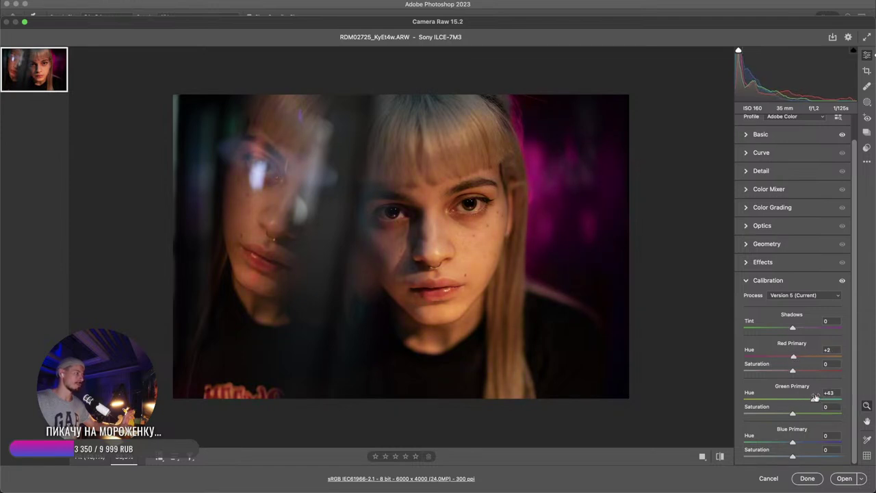
- Enable lens profile corrections with the vignette amount at 0 and the distortion amount at 200
scroll(853, 385, "up", 1)
left_click(762, 251)
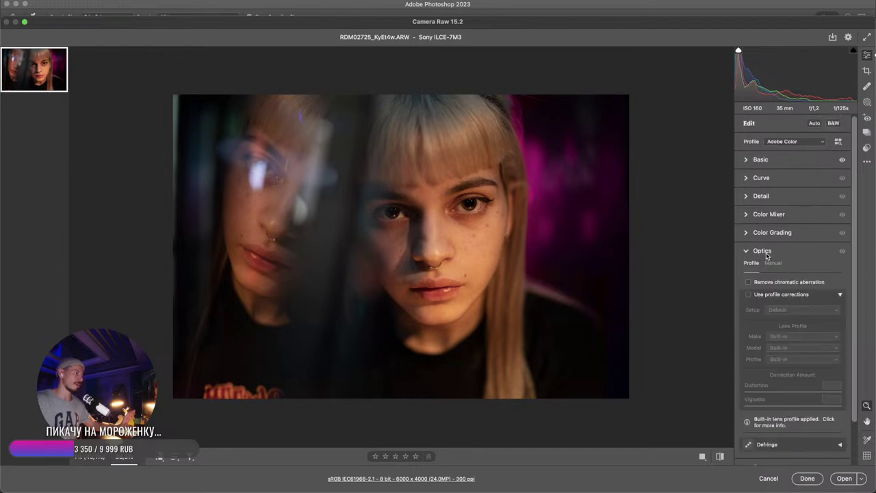
left_click(748, 295)
left_click_drag(765, 406, 698, 404)
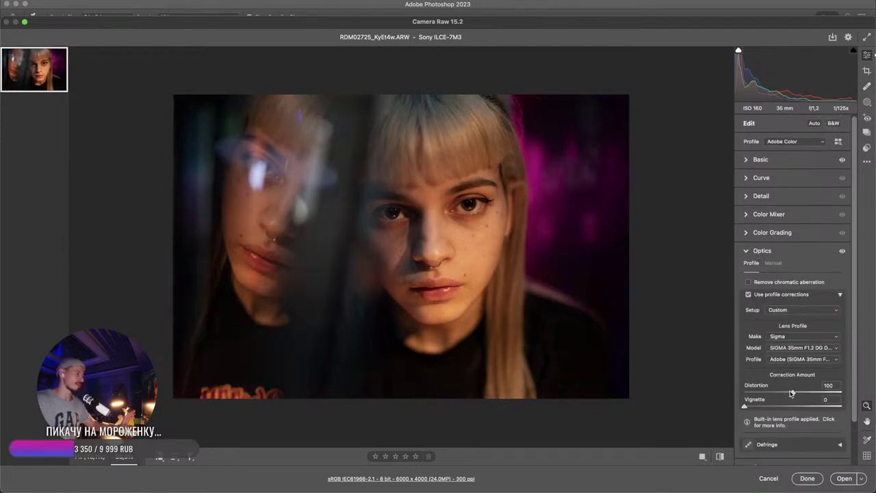
left_click_drag(792, 391, 841, 391)
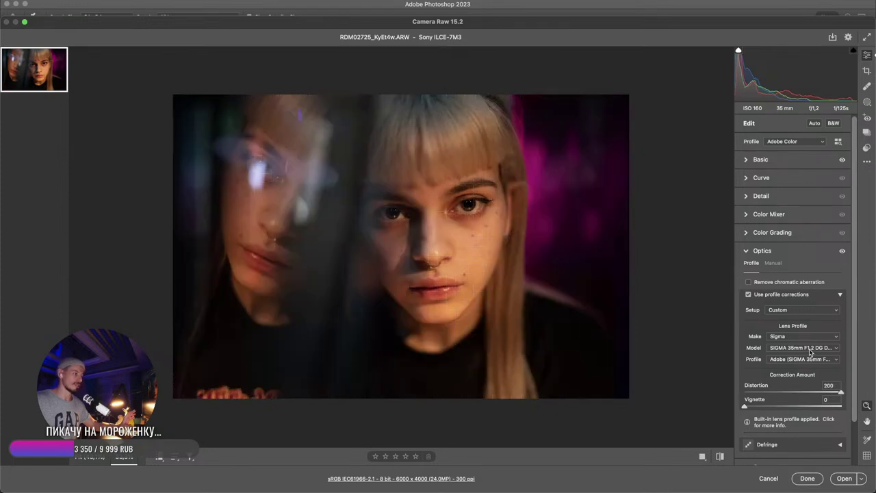
- Check the SIGMA 35mm F1.2 DG DN A019 lens choice and compare lower distortion correction amounts against 200
left_click(816, 349)
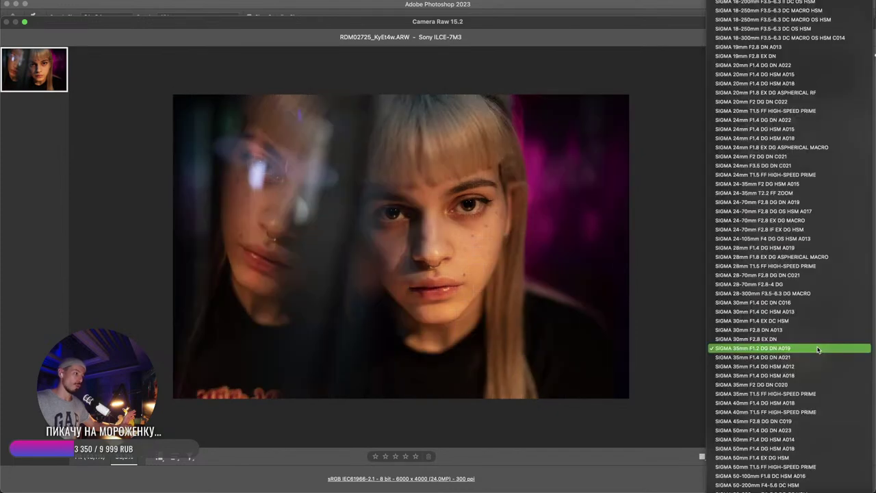
left_click(764, 349)
left_click_drag(826, 393, 791, 394)
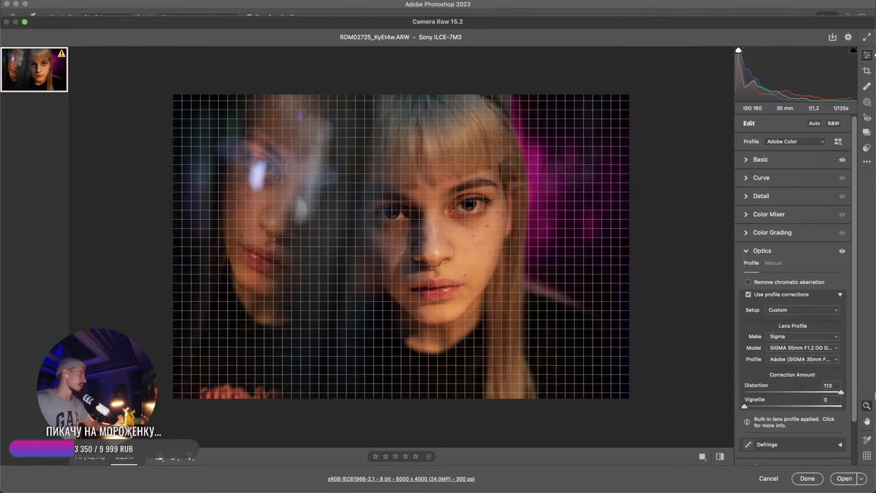
mouse_move(875, 395)
left_mouse_down()
mouse_move(638, 391)
mouse_move(874, 394)
left_mouse_up()
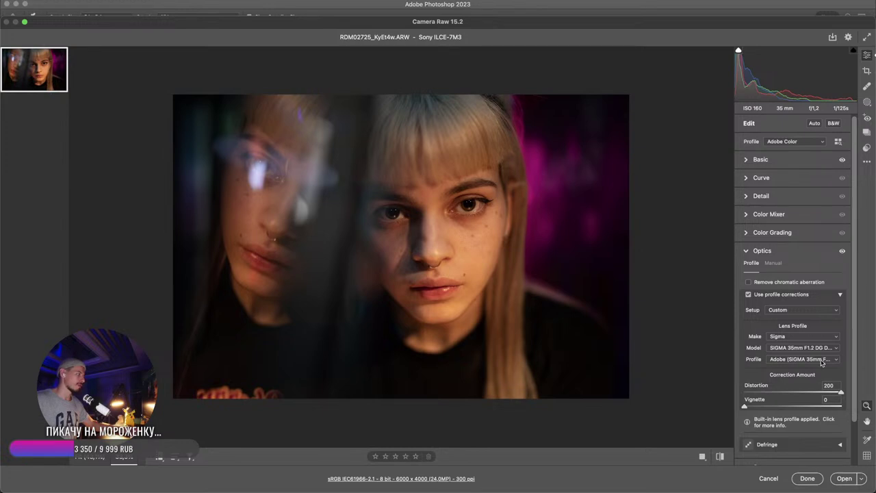
- Set the white balance to temperature 5450 and tint -1, and open the developed photo in Photoshop
left_click(765, 162)
left_click_drag(777, 199, 796, 214)
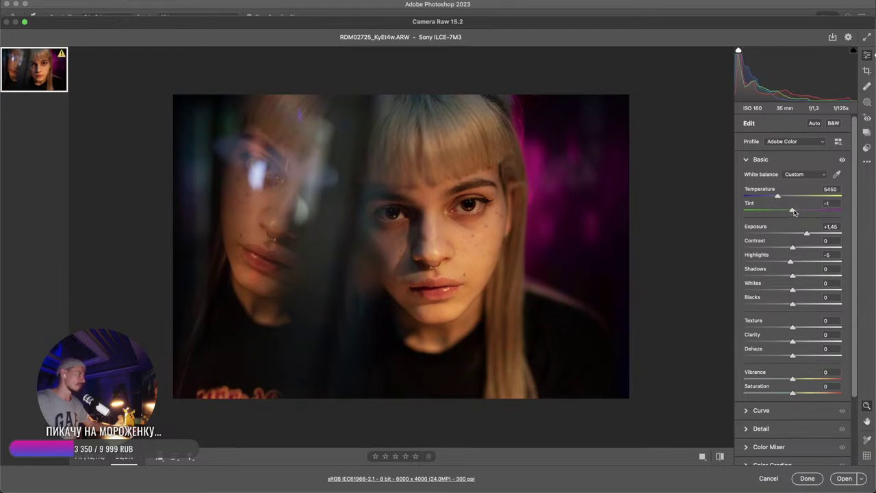
left_click(843, 478)
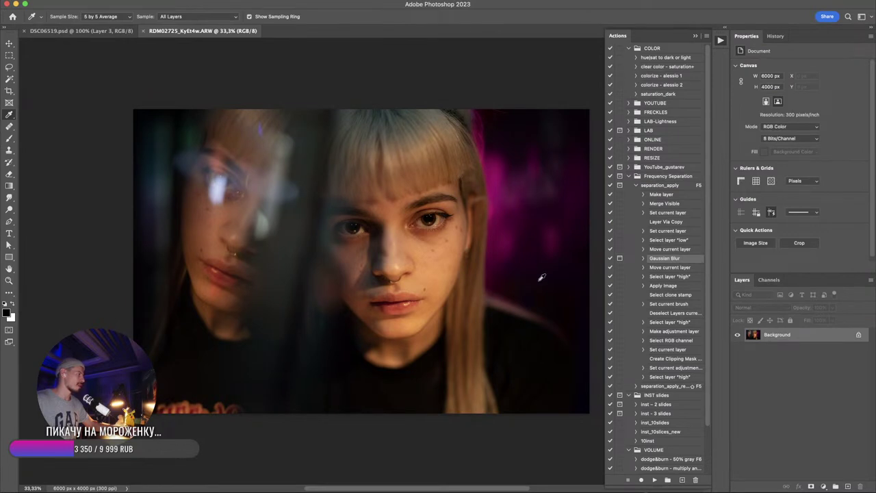
- Duplicate the background layer and select a 4000 × 4000 px square around the main face
key("ctrl+j")
key("m")
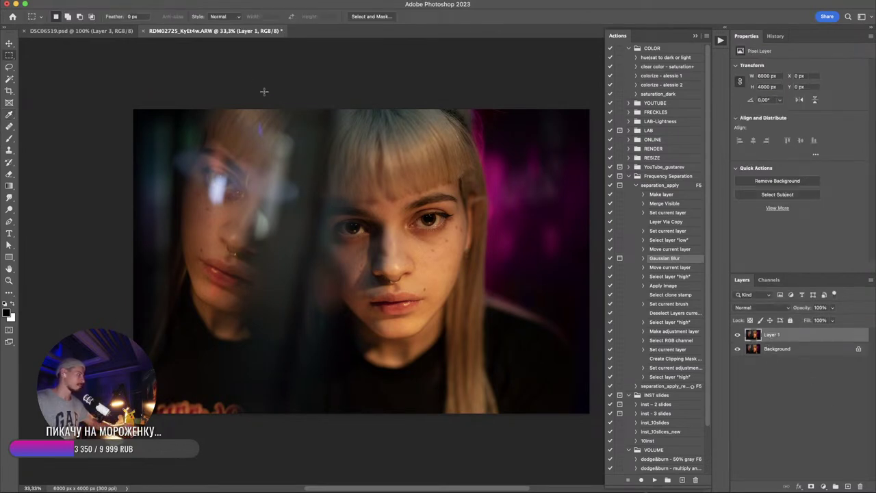
mouse_move(247, 92)
left_mouse_down()
mouse_move(593, 417)
mouse_move(604, 440)
left_mouse_up()
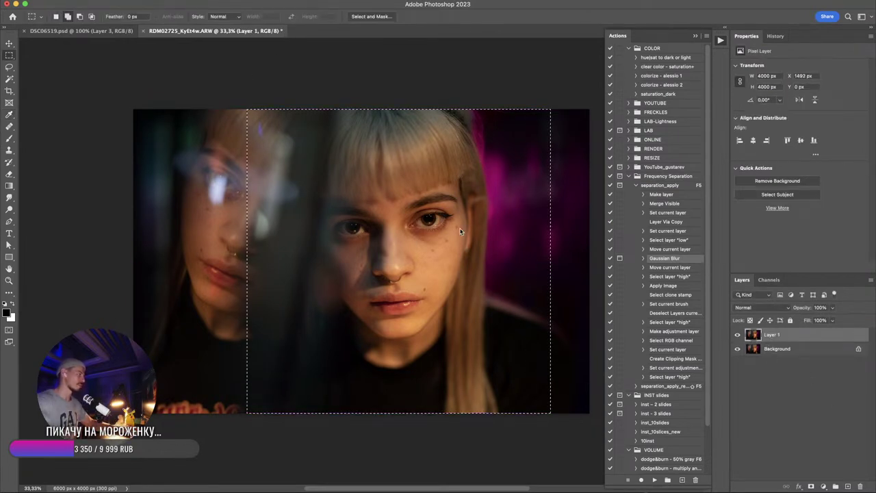
- In Liquify, subtly reshape the nose and mouth area at pressure 8, varying the brush size between 366 and 100
key("ctrl+shift+x")
key("ctrl+plus")
left_click_drag(308, 219, 325, 219)
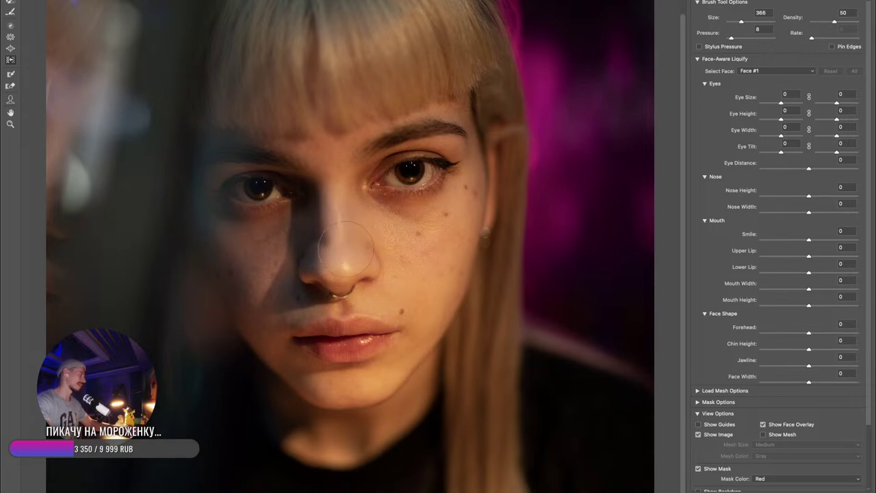
left_click_drag(316, 245, 306, 245)
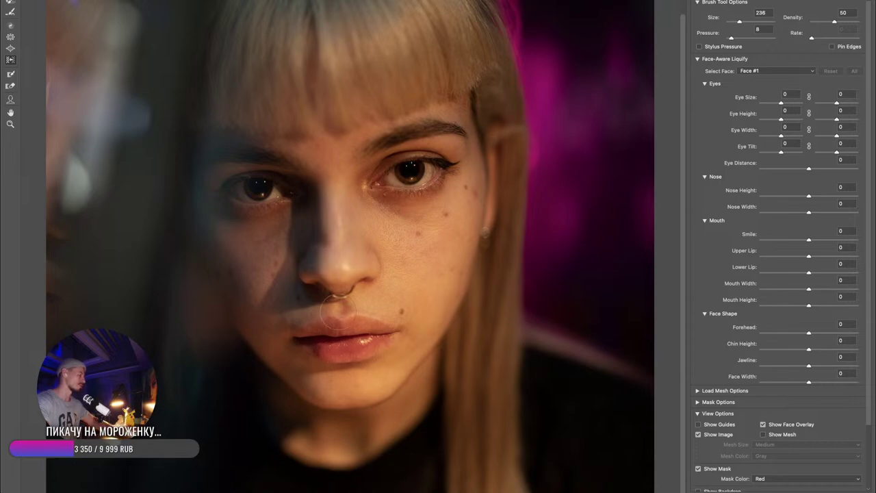
key("bracketleft")
key("bracketleft")
key("bracketleft")
key("bracketleft")
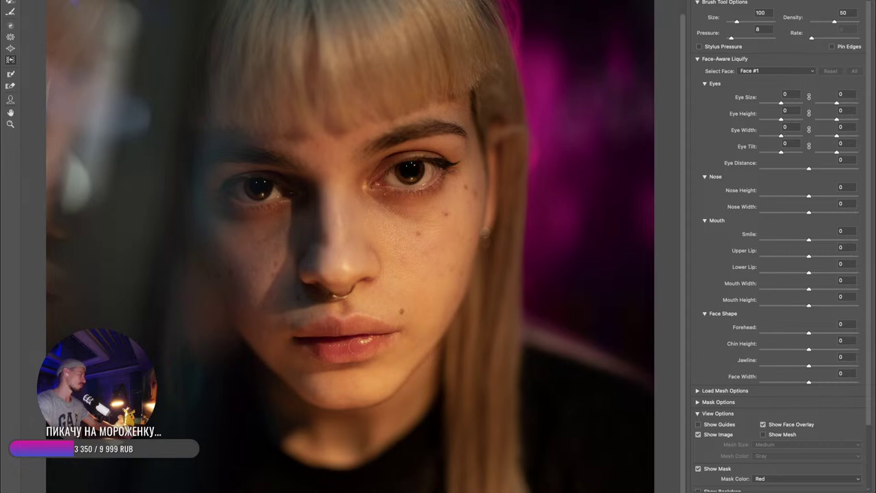
key("bracketright")
key("bracketright")
key("bracketright")
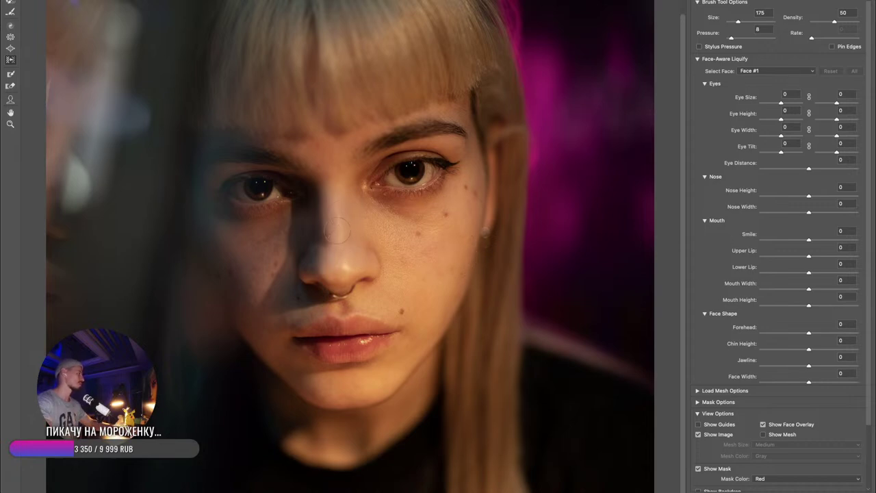
- Set the face-aware forehead value to 5, slightly reduce the smile, and apply the Liquify changes to the duplicate layer
key("ctrl+minus")
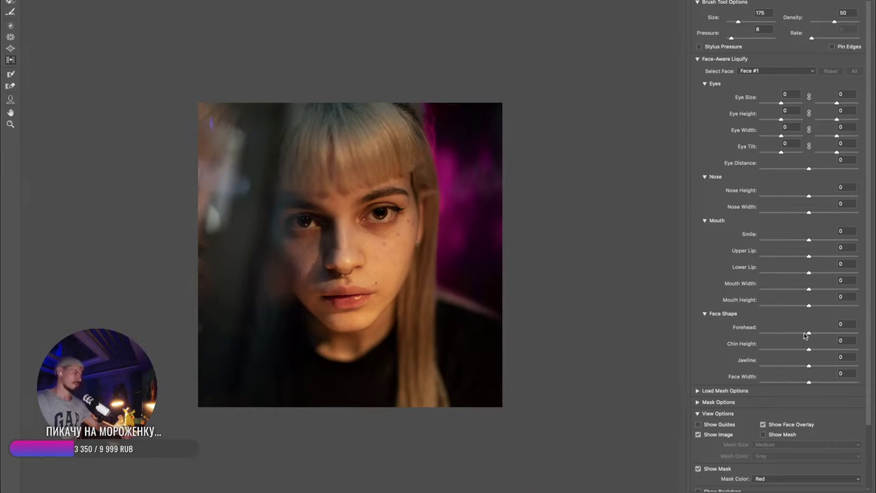
left_click_drag(805, 334, 812, 333)
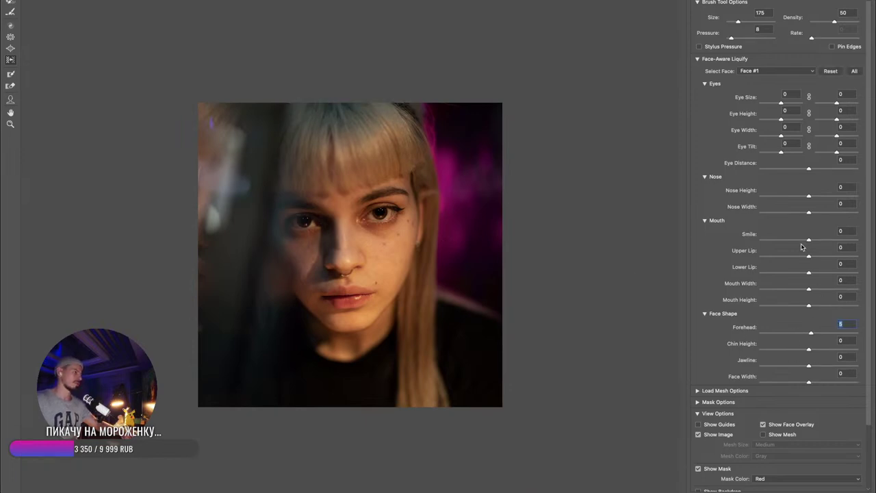
left_click_drag(808, 240, 796, 242)
key("Return")
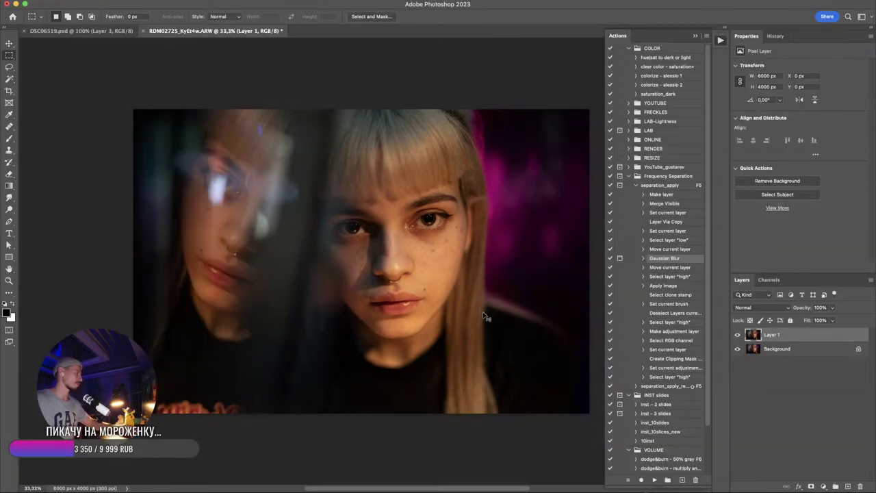
left_click_drag(172, 187, 174, 191)
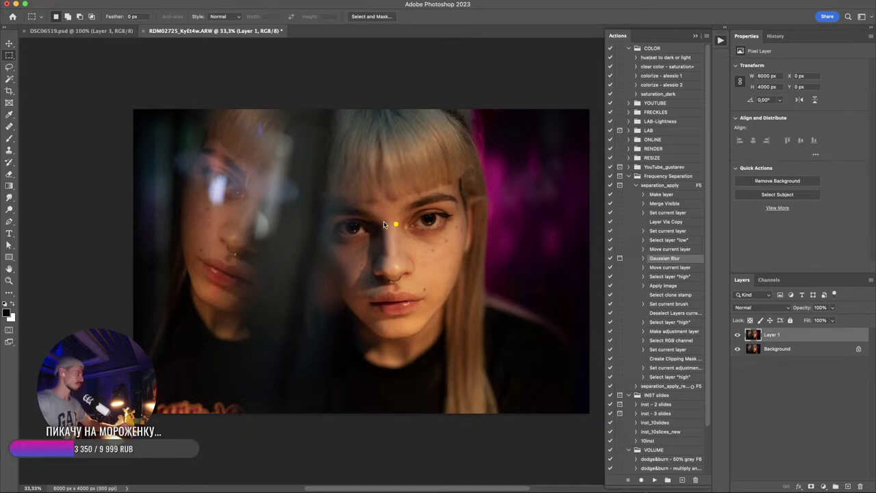
left_click_drag(230, 224, 274, 245)
mouse_move(259, 228)
left_mouse_down()
mouse_move(262, 245)
mouse_move(251, 249)
left_mouse_up()
mouse_move(202, 213)
left_mouse_down()
mouse_move(195, 201)
mouse_move(224, 194)
mouse_move(236, 232)
mouse_move(257, 238)
left_mouse_up()
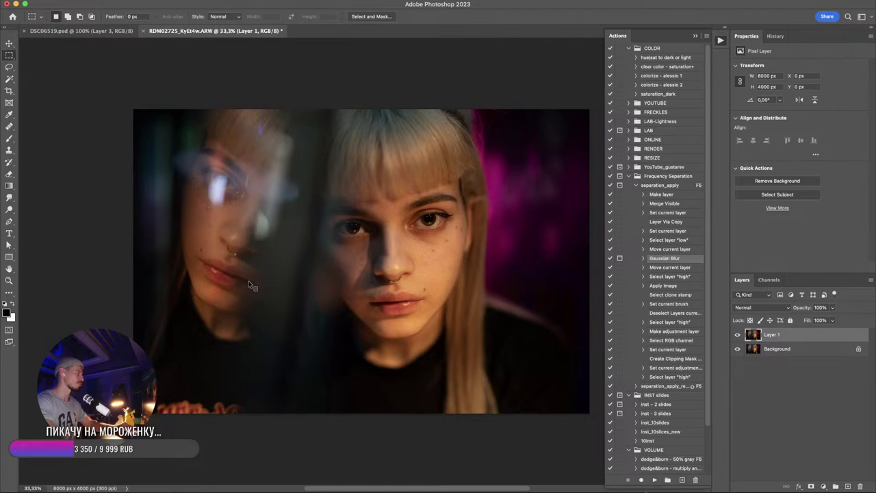
left_click(811, 380)
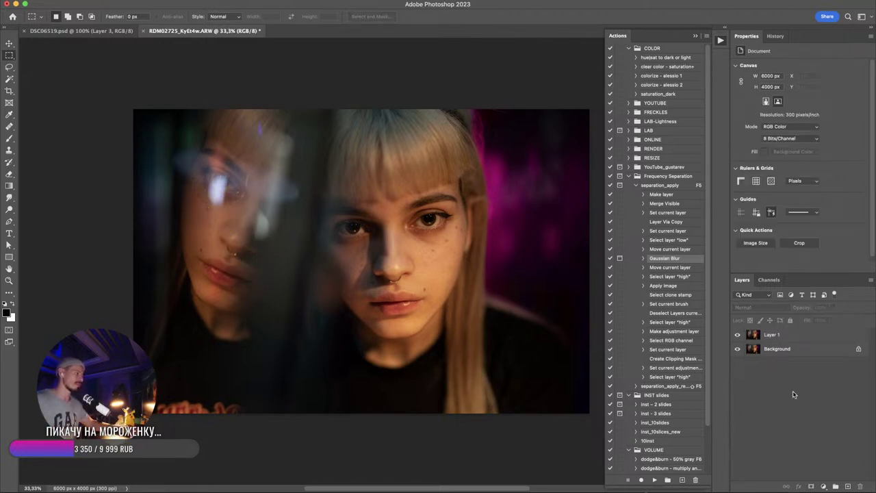
- Examine the Red, Green and Blue channels one by one, restore the composite RGB view and return to the layers
left_click(768, 280)
left_click(769, 331)
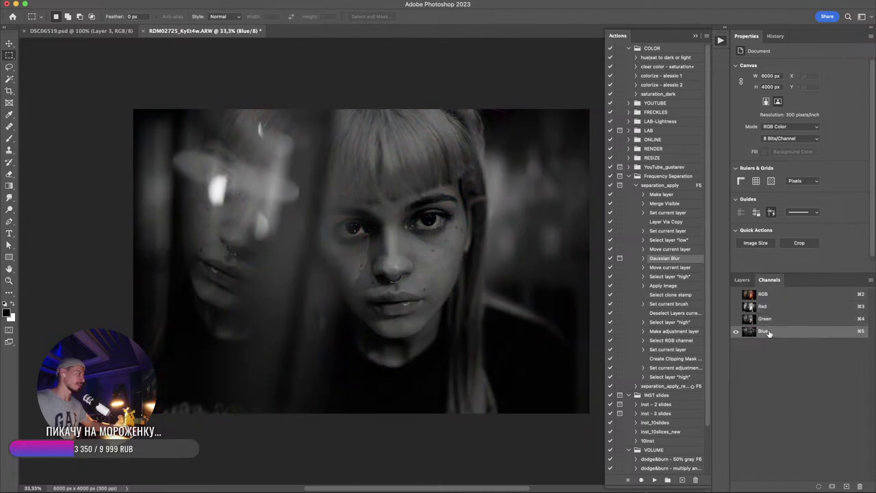
left_click(770, 319)
left_click(769, 296)
left_click(767, 307)
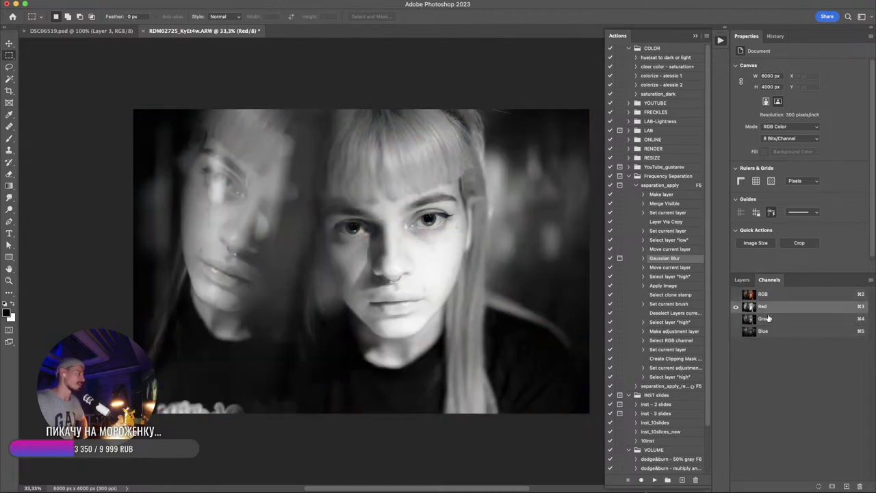
left_click(766, 319)
left_click(764, 331)
left_click(765, 318)
left_click(762, 332)
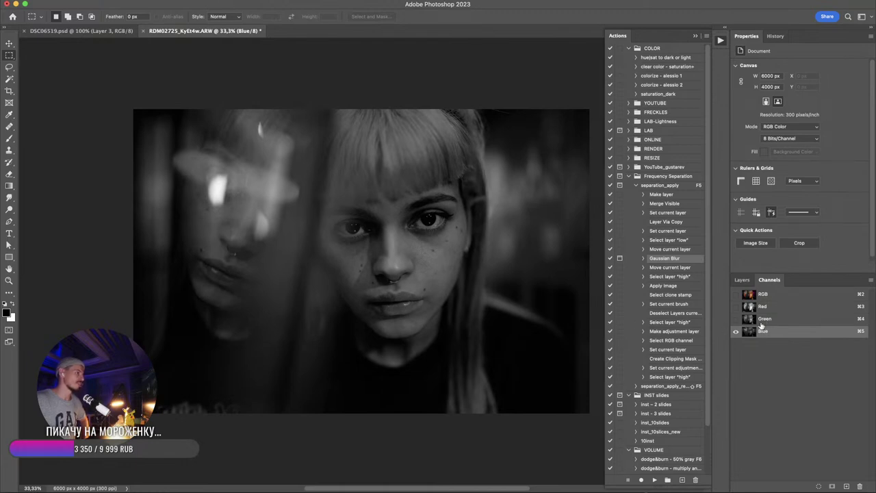
left_click(765, 319)
left_click(768, 332)
left_click(765, 319)
left_click(763, 307)
left_click(761, 295)
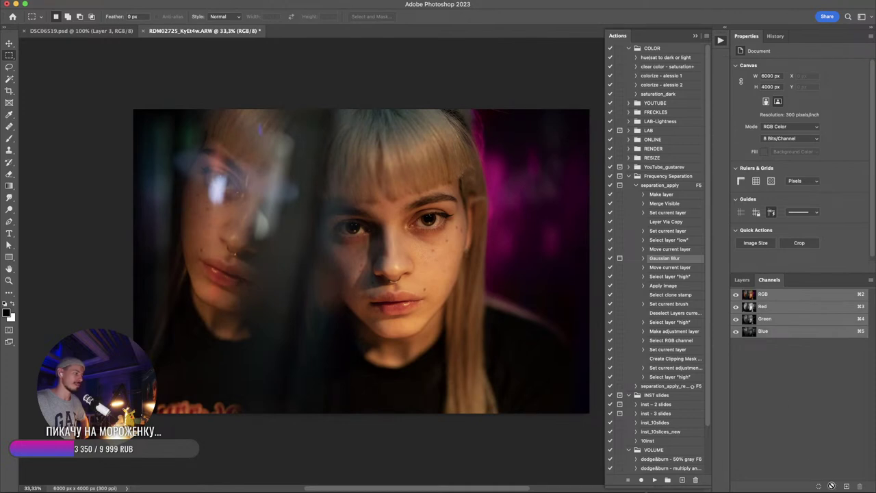
left_click(741, 279)
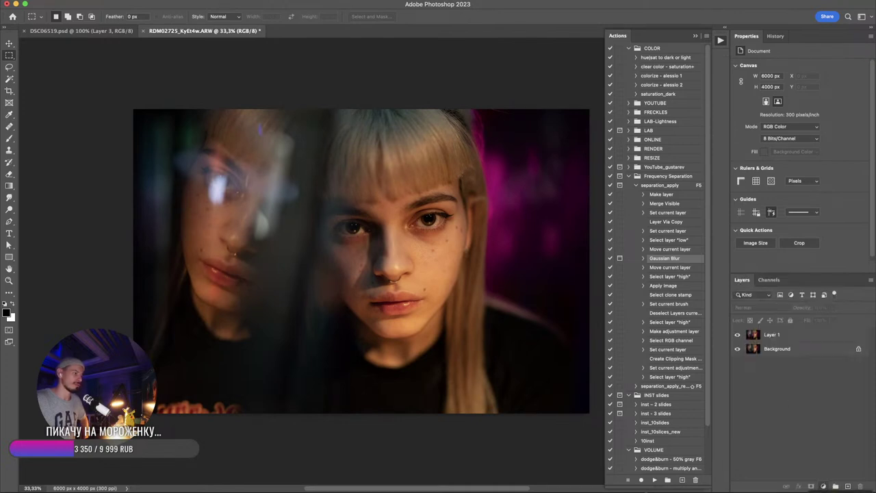
- Try a monochrome Channel Mixer adjustment above Layer 1 with Red +19, Green +25 and Blue +56
left_click(822, 487)
left_click(781, 349)
left_click(771, 335)
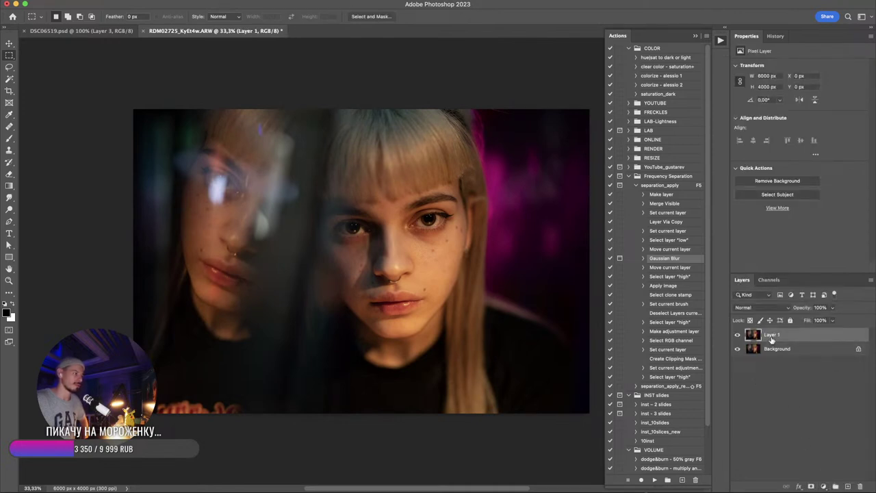
left_click(822, 487)
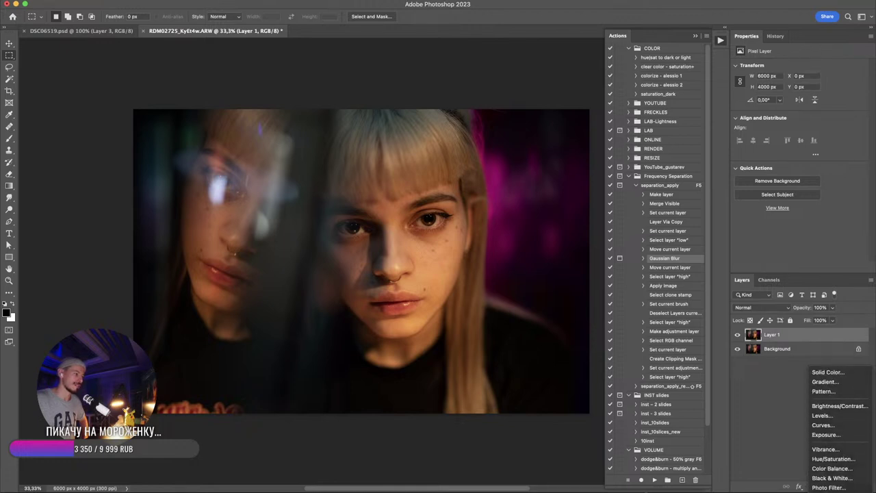
left_click(831, 468)
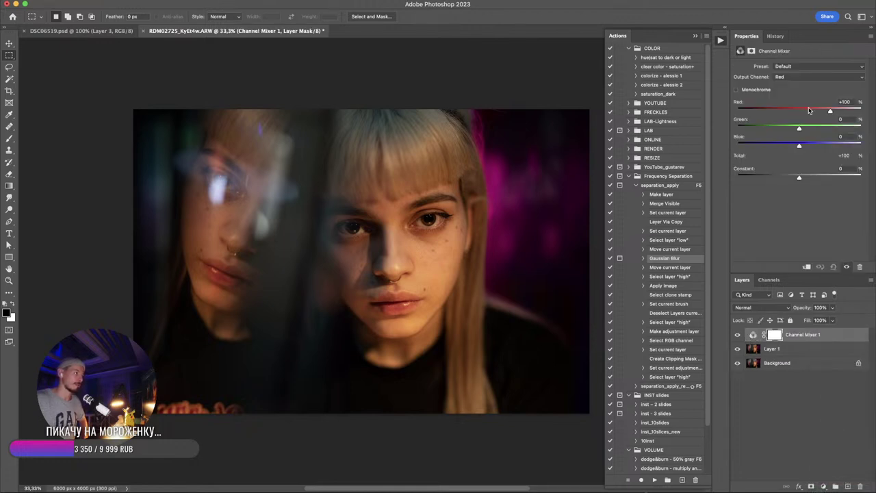
left_click(752, 90)
left_click_drag(810, 112, 818, 146)
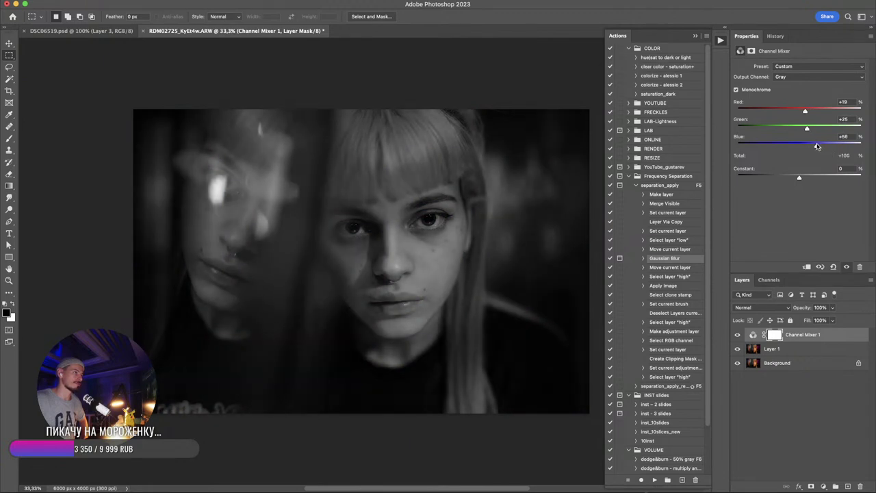
- Blend the Channel Mixer layer in Luminosity mode, compare the image with and without it, and delete the layer
left_click(758, 307)
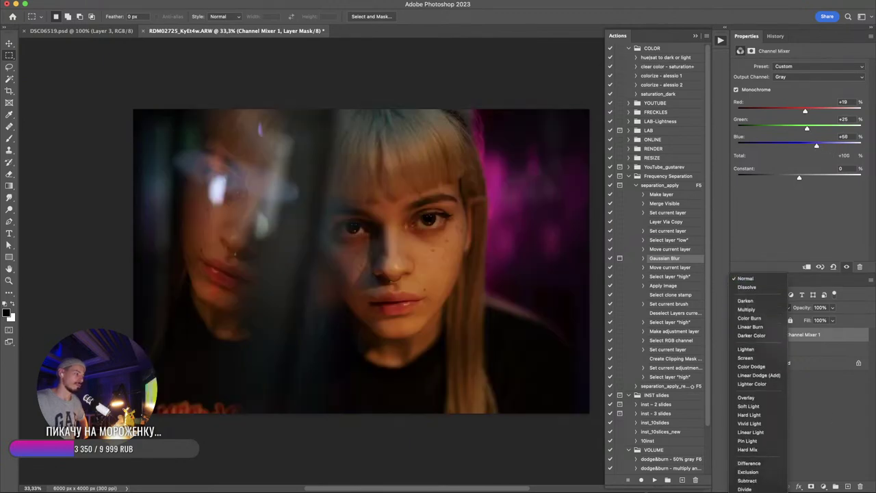
left_click(741, 375)
left_click(738, 334)
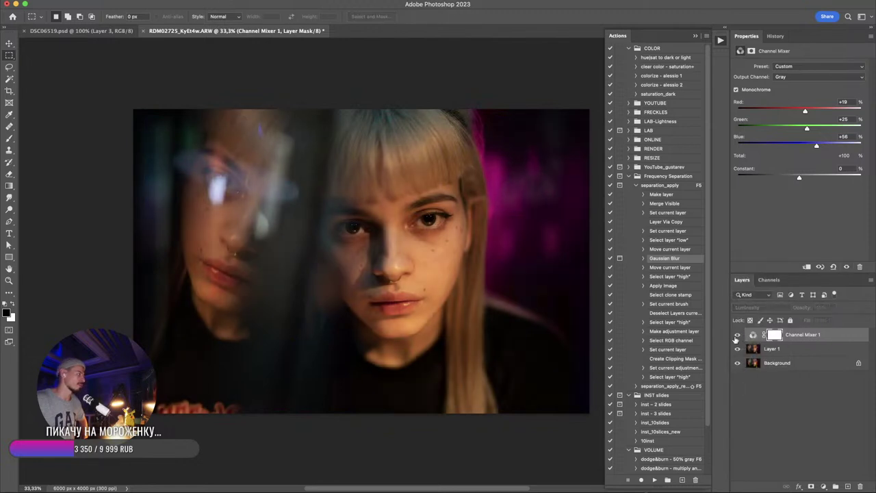
left_click(737, 334)
left_click(737, 334)
left_click(738, 334)
key("Delete")
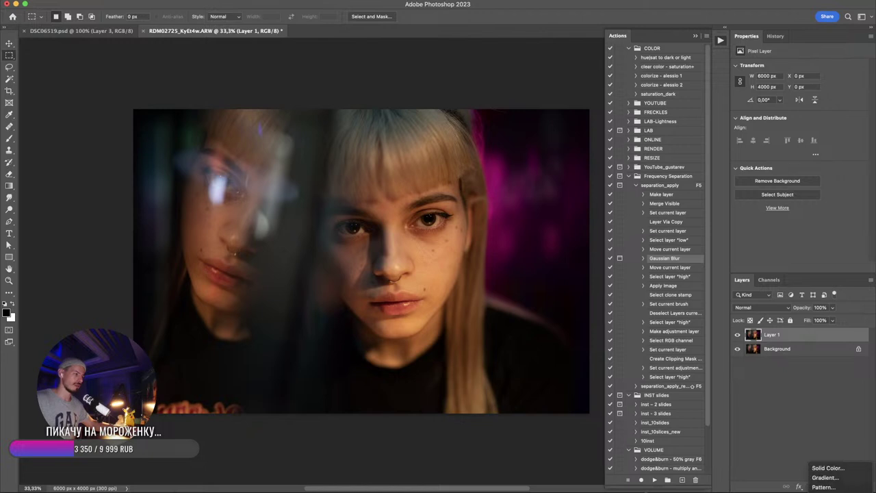
- Add a Curves adjustment above Layer 1 with a darkening point at input 65, output 54, and blend it in Luminosity mode
left_click(824, 486)
left_click(823, 455)
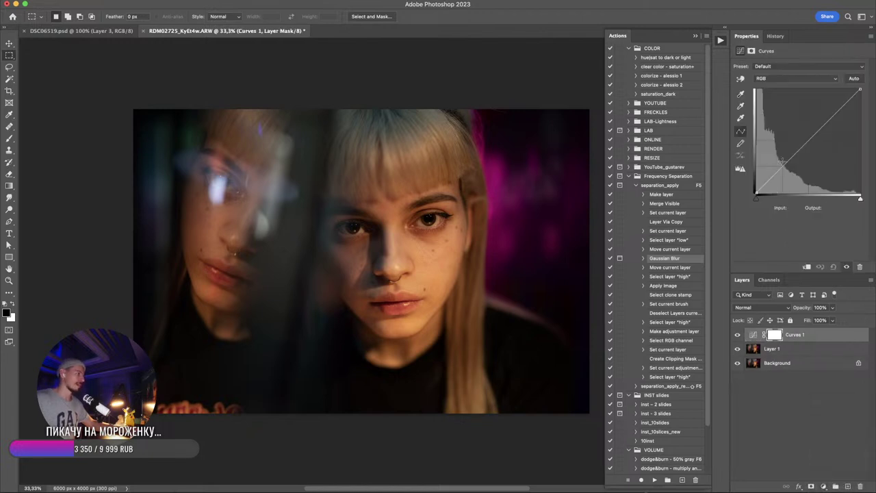
left_click_drag(784, 166, 784, 175)
left_click(762, 307)
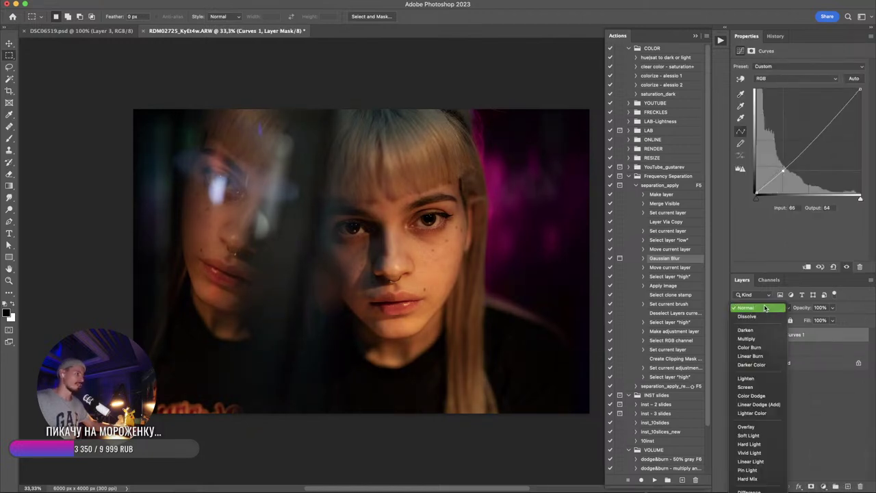
left_click(751, 492)
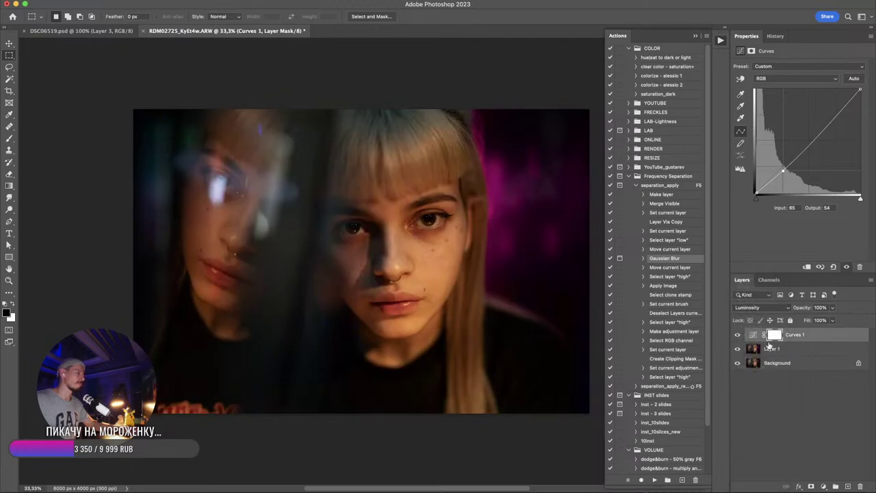
left_click(737, 336)
left_click(737, 335)
- Reshape the curve into a strong S for contrast, with points at input 76, output 58 and input 160, output 192
scroll(409, 251, "up", 5)
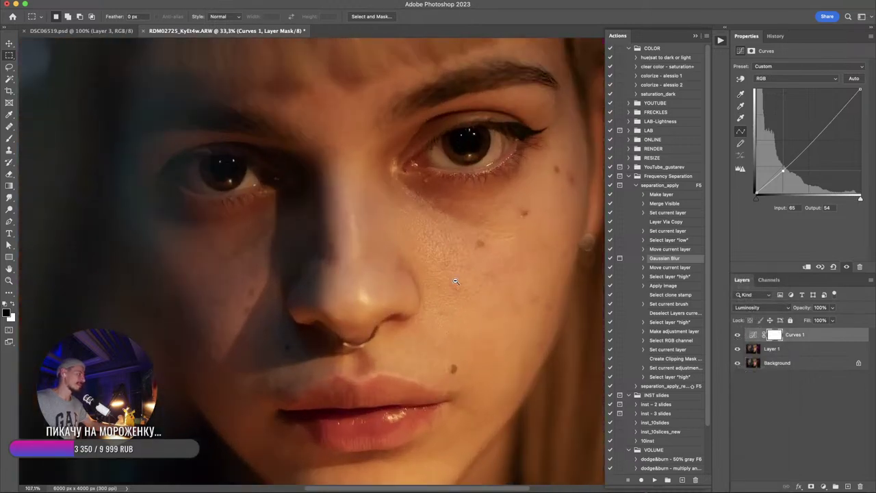
left_click(740, 78)
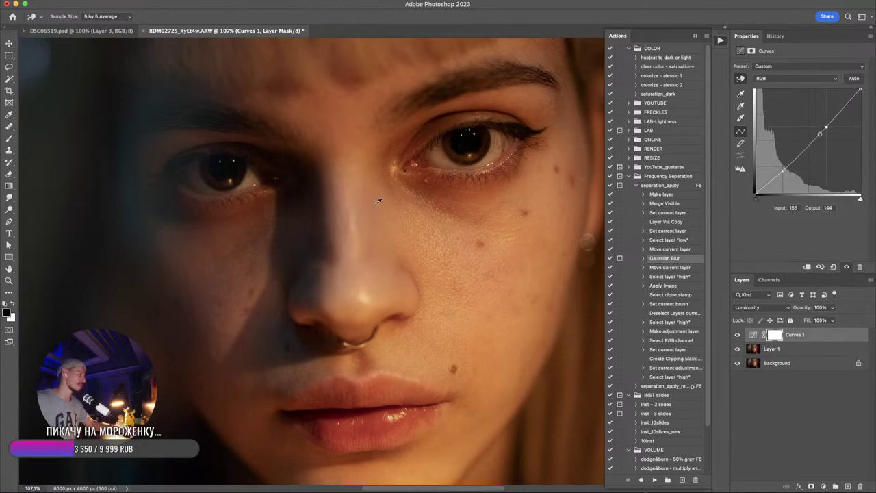
left_click(448, 199)
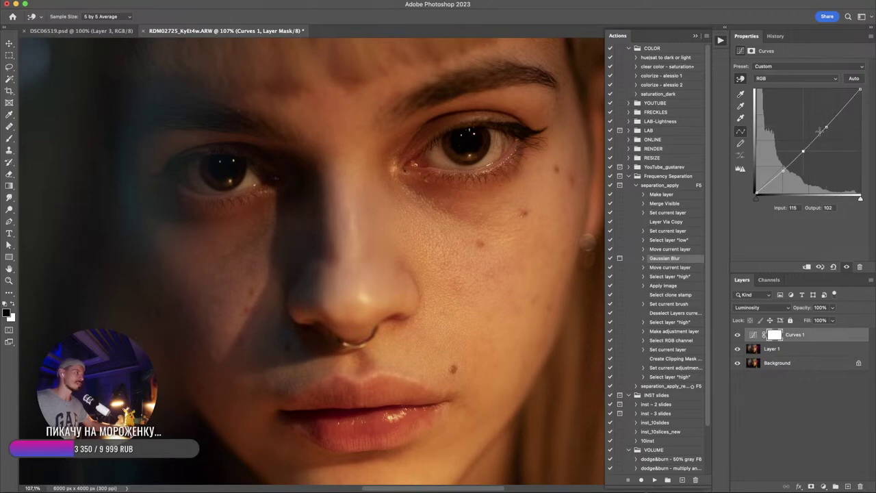
left_click(784, 171, "super")
left_click_drag(803, 151, 823, 120)
left_click_drag(807, 153, 805, 150)
left_click_drag(827, 119, 821, 113)
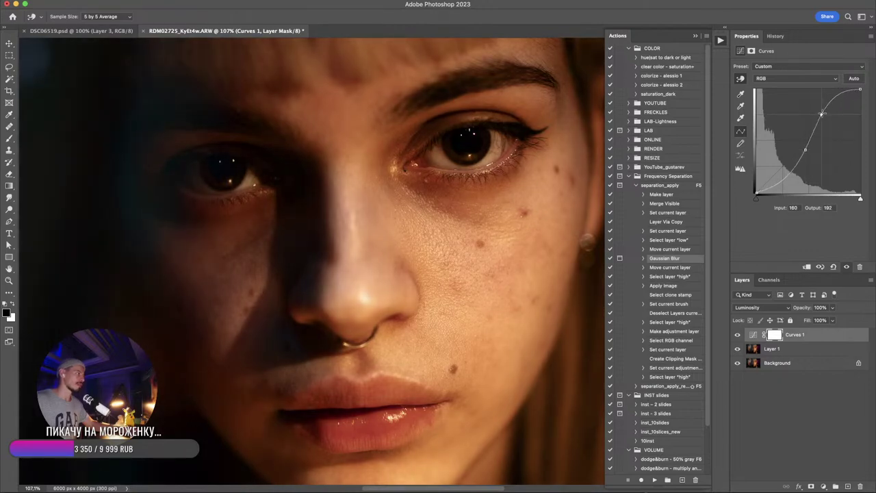
mouse_move(792, 173)
left_mouse_down()
mouse_move(804, 148)
mouse_move(788, 168)
left_mouse_up()
left_click_drag(536, 225, 430, 249)
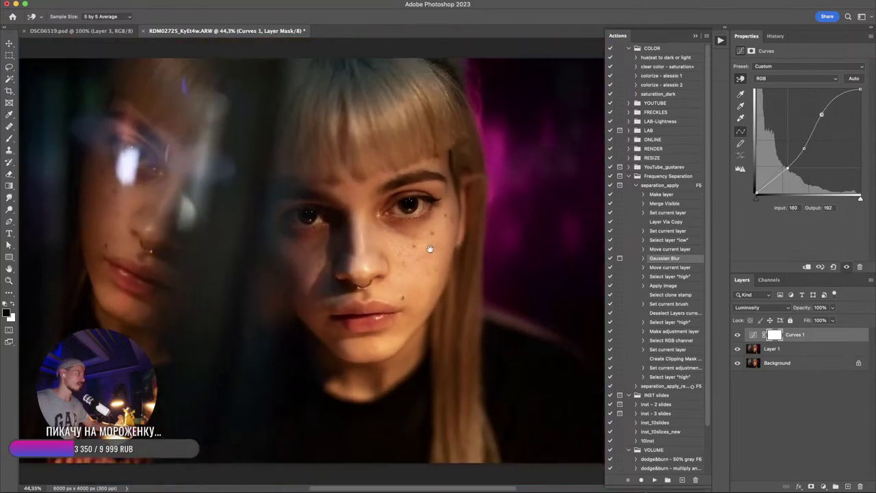
left_click_drag(804, 148, 805, 147)
left_click(787, 169)
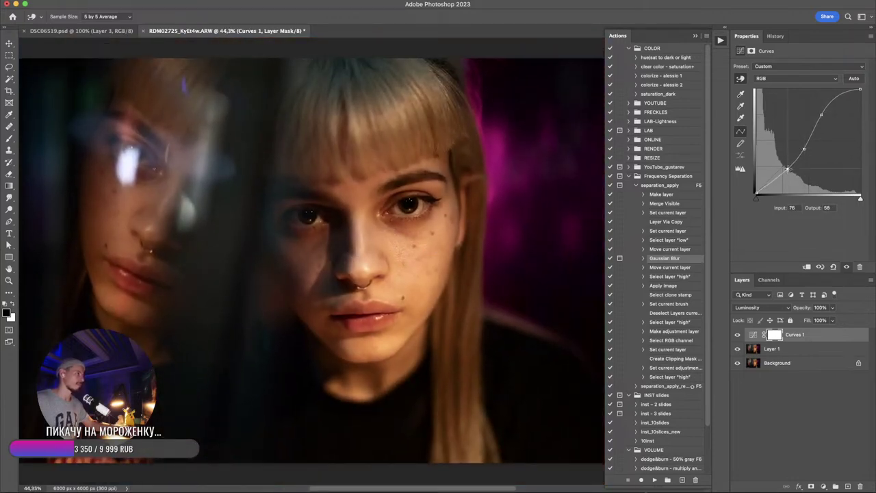
- Compare the portrait with and without the Curves contrast adjustment at different magnifications
left_click(737, 335)
left_click(738, 335)
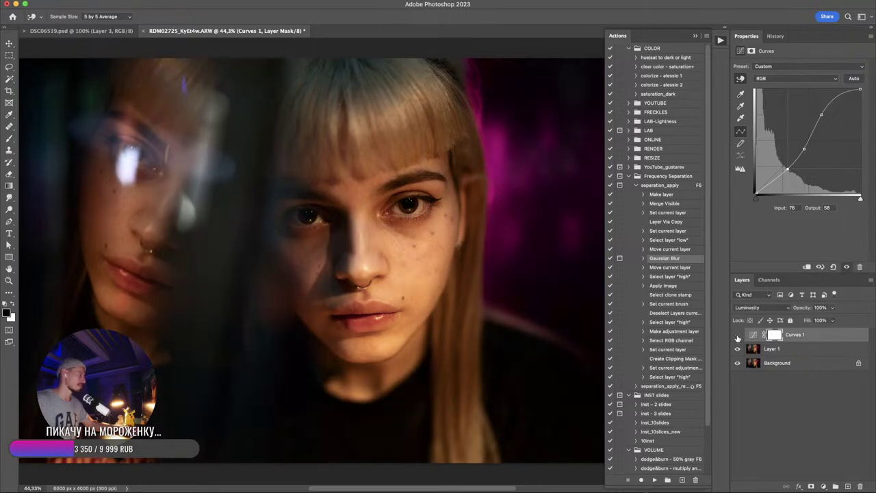
left_click(738, 335)
left_click(737, 336)
left_click(737, 335)
left_click(737, 336)
left_click_drag(398, 257, 287, 250)
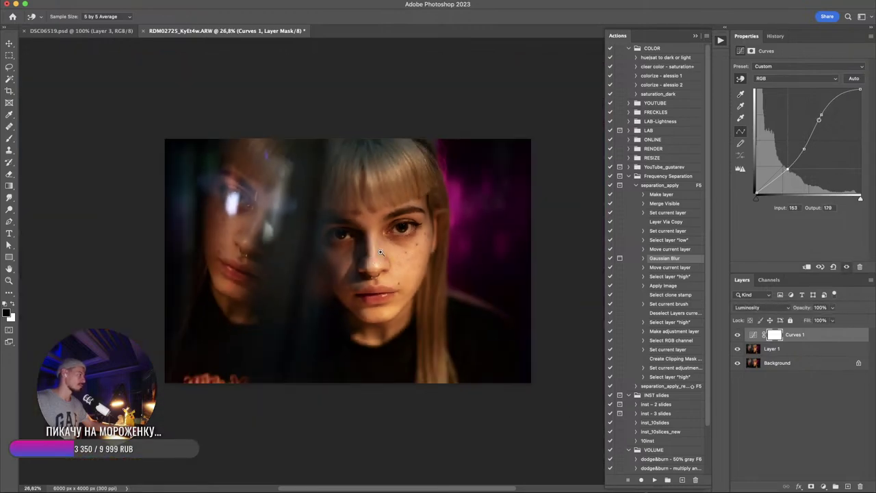
left_click_drag(387, 252, 583, 307)
left_click(737, 336)
left_click(737, 336)
left_click(737, 335)
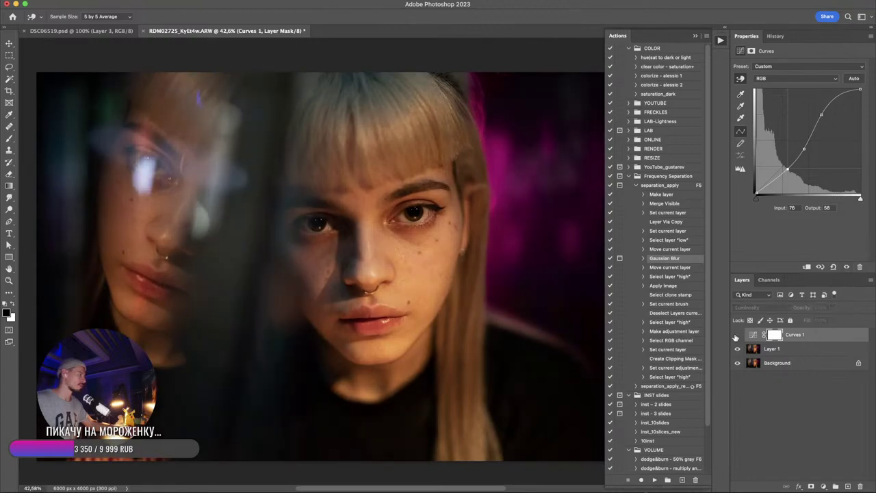
left_click(737, 336)
left_click(737, 335)
left_click(737, 335)
left_click(737, 336)
left_click(737, 335)
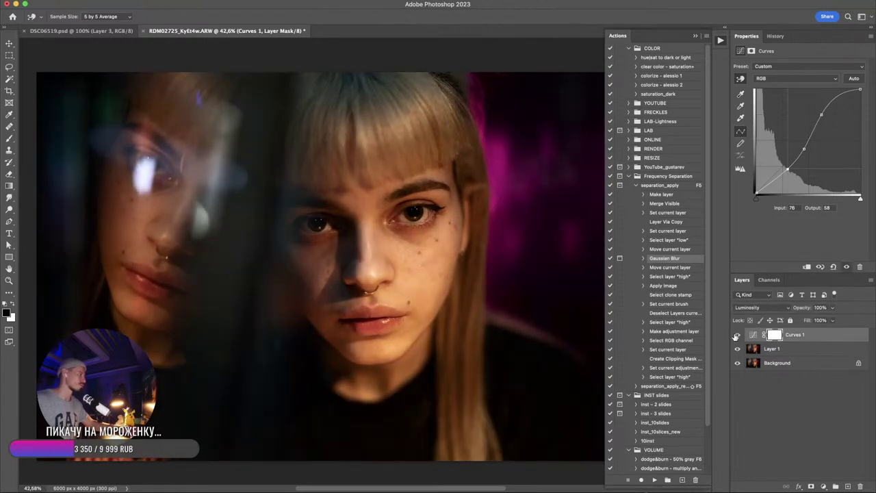
left_click(737, 335)
left_click(737, 336)
- Add a Color Balance adjustment on top and set its shadows to Cyan–Red -14, Magenta–Green -15 and Yellow–Blue +9
left_click(785, 404)
key("m")
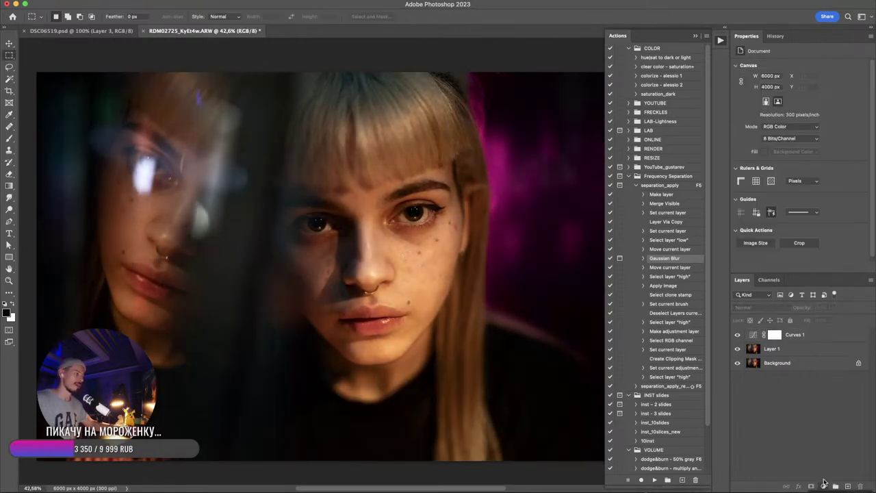
left_click(823, 486)
left_click(832, 488)
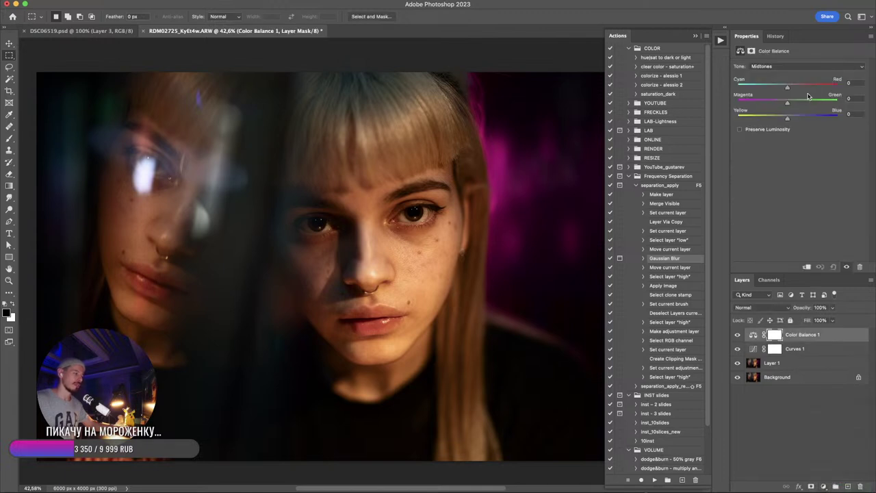
left_click(776, 66)
left_click(763, 59)
left_click_drag(787, 88, 783, 106)
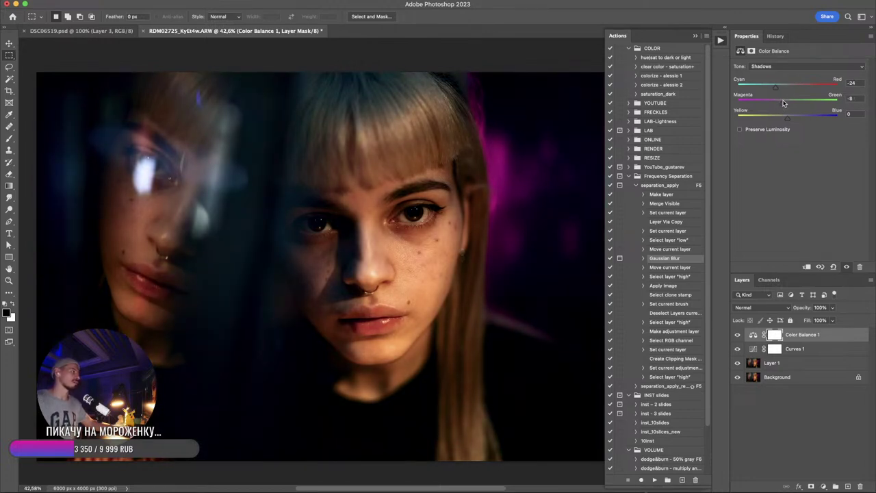
left_click_drag(783, 89, 782, 90)
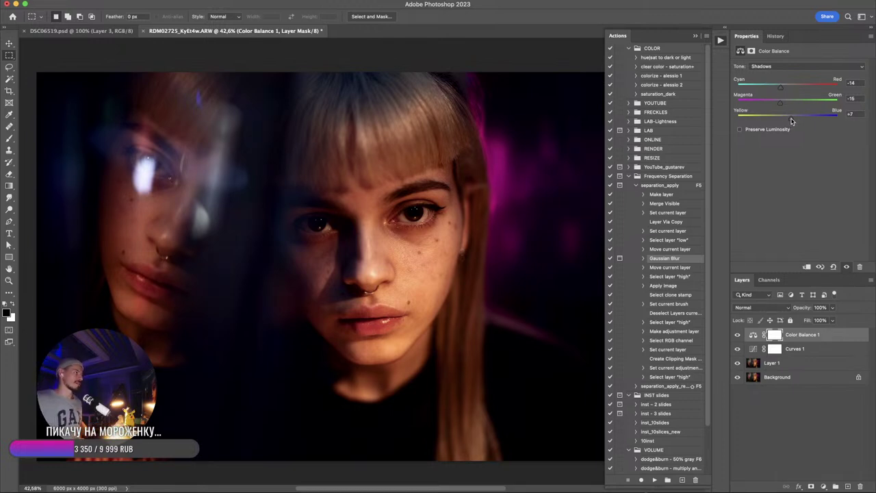
left_click_drag(792, 121, 792, 120)
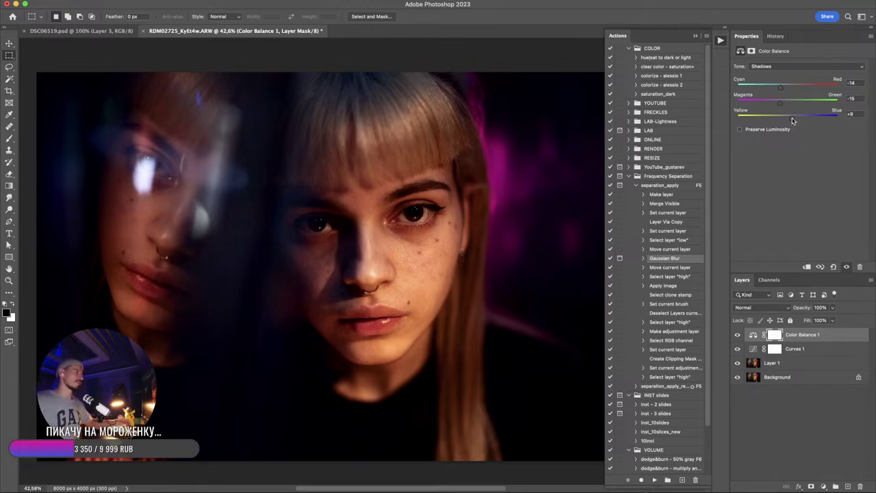
- Set the Color Balance highlights to Cyan–Red -12, Magenta–Green +12 and Yellow–Blue +31
left_click(766, 67)
left_click(773, 84)
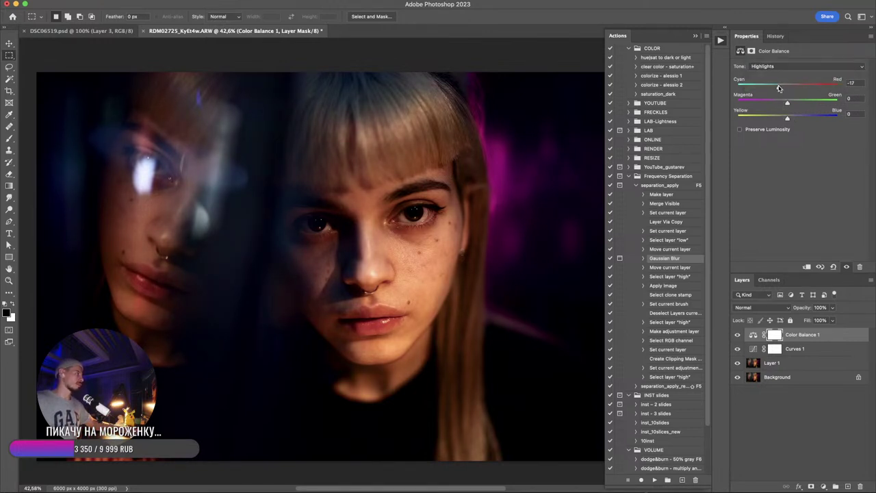
left_click_drag(789, 120, 803, 121)
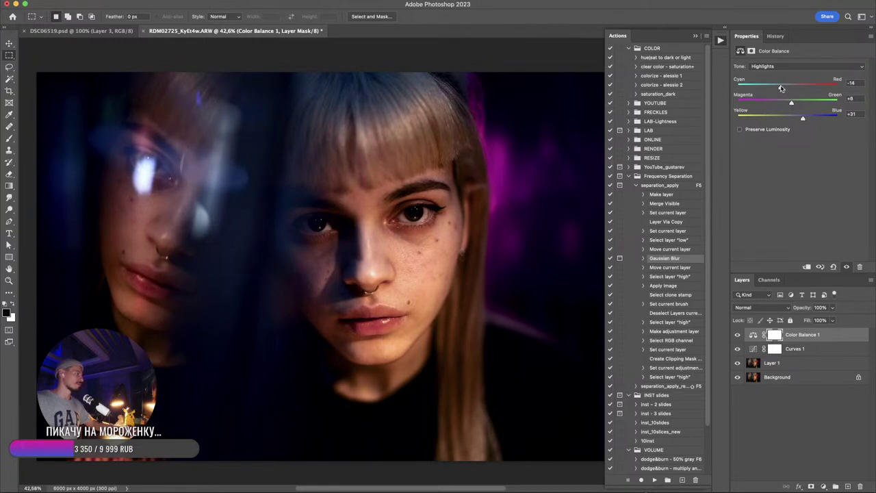
- Compare the portrait with and without the Color Balance toning by repeatedly switching that layer's visibility
left_click(737, 335)
left_click(737, 335)
left_click(737, 334)
left_click(737, 335)
left_click(737, 335)
left_click(737, 335)
left_click(737, 335)
left_click(737, 335)
left_click(737, 335)
left_click(737, 334)
left_click(737, 334)
left_click(737, 335)
left_click(737, 334)
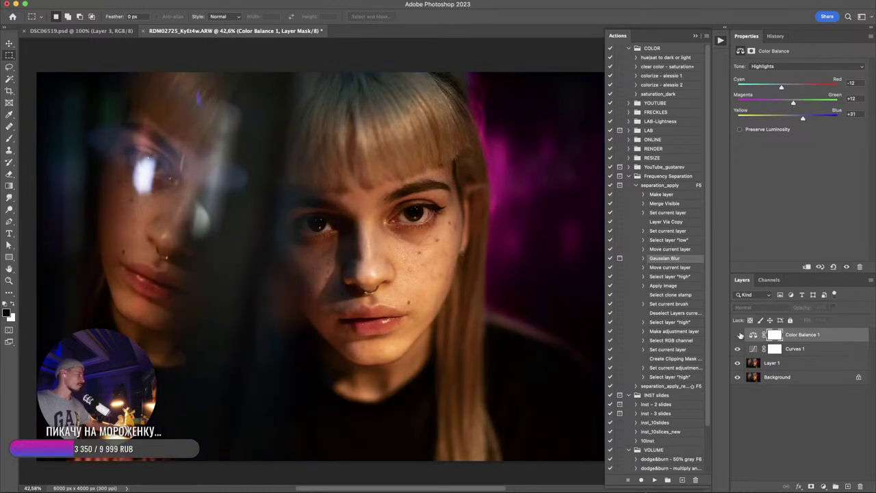
- Compare the whole portrait with and without the Color Balance layer, and bring up the Curves 1 adjustment beneath it
left_click(737, 334)
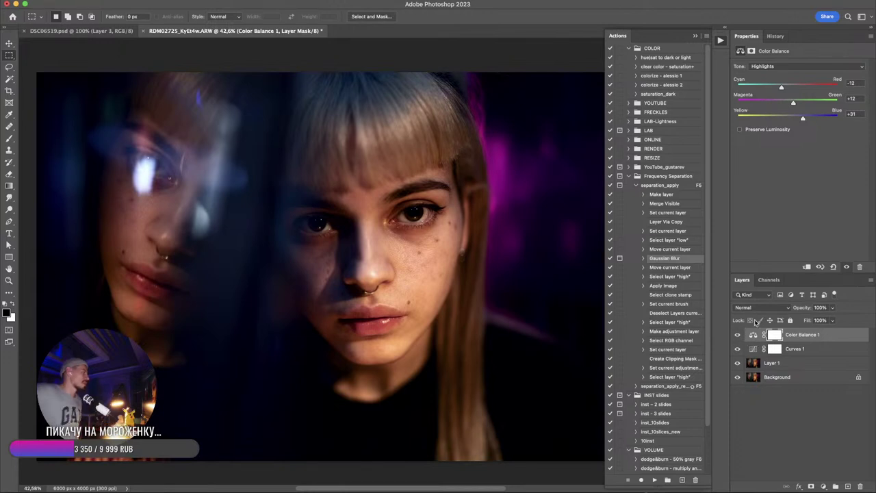
left_click(794, 350)
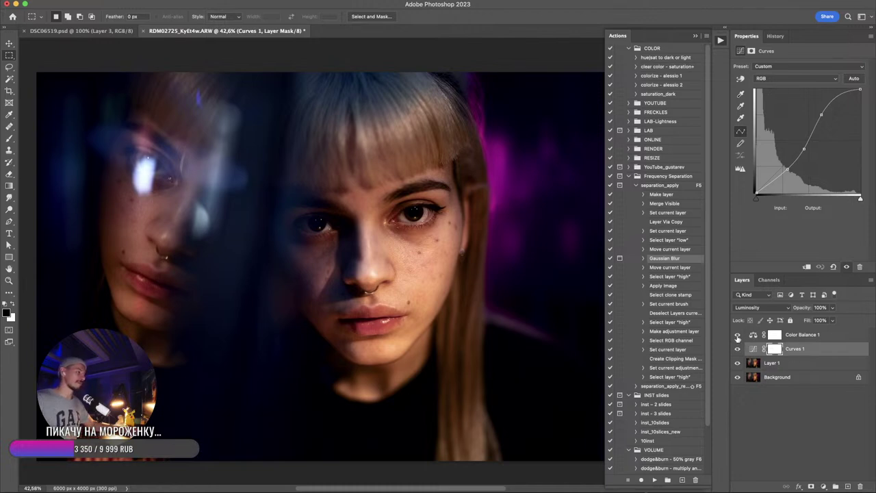
mouse_move(737, 335)
left_mouse_down()
mouse_move(739, 350)
mouse_move(738, 335)
left_mouse_up()
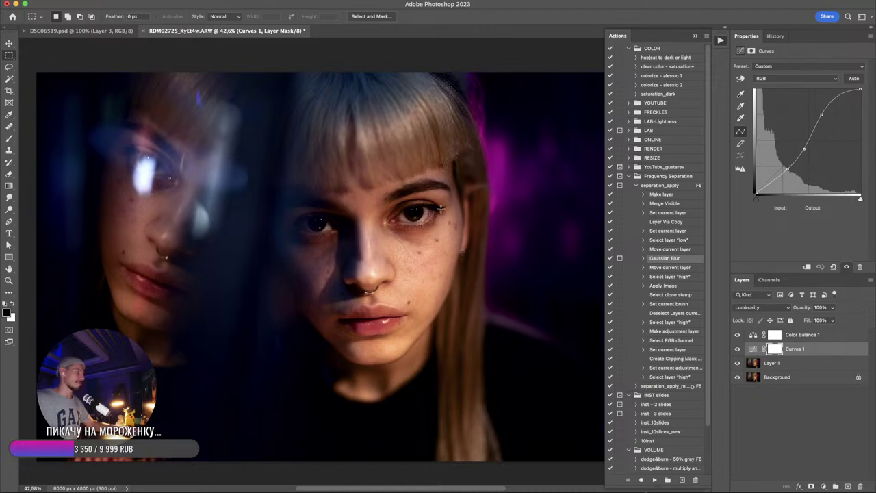
- Examine the brightly lit eye at high magnification with and without the Color Balance 1 and Curves 1 adjustments
left_click_drag(395, 212, 589, 308)
left_click_drag(494, 268, 394, 267)
left_click_drag(737, 334, 740, 341)
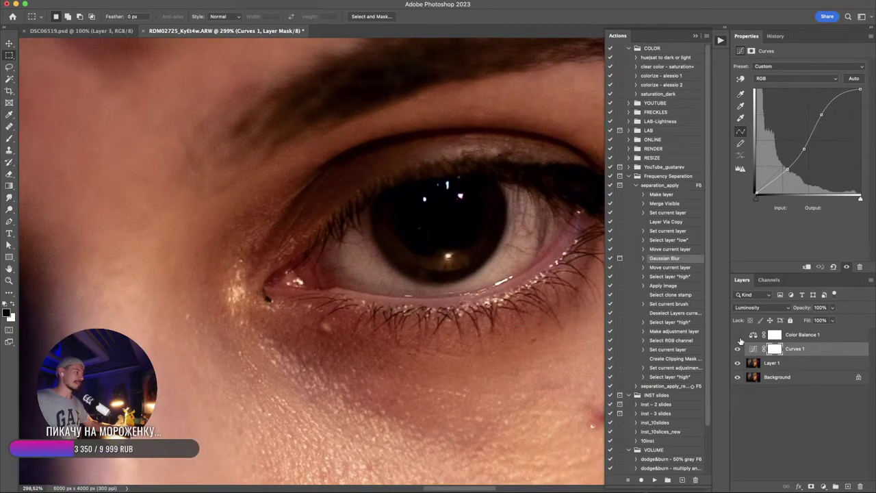
left_click(737, 348)
left_click(737, 349)
double_click(737, 348)
left_click(737, 348)
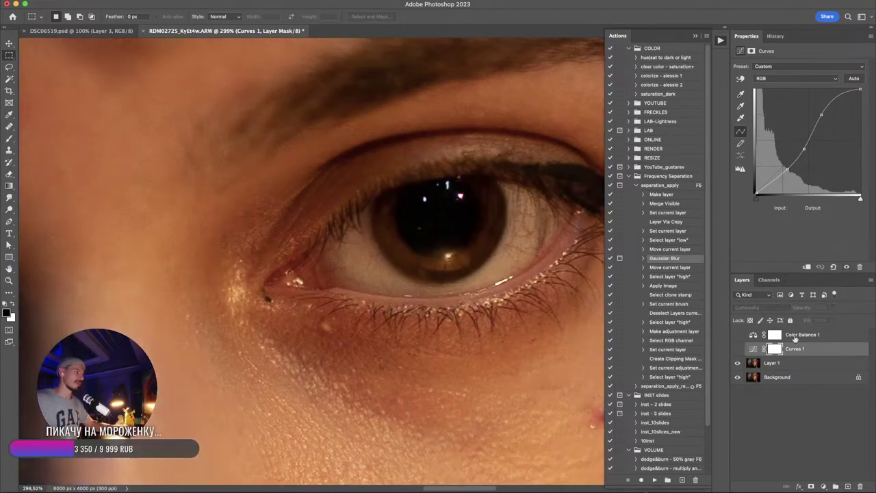
mouse_move(802, 324)
left_mouse_down()
mouse_move(760, 350)
mouse_move(828, 337)
mouse_move(798, 323)
left_mouse_up()
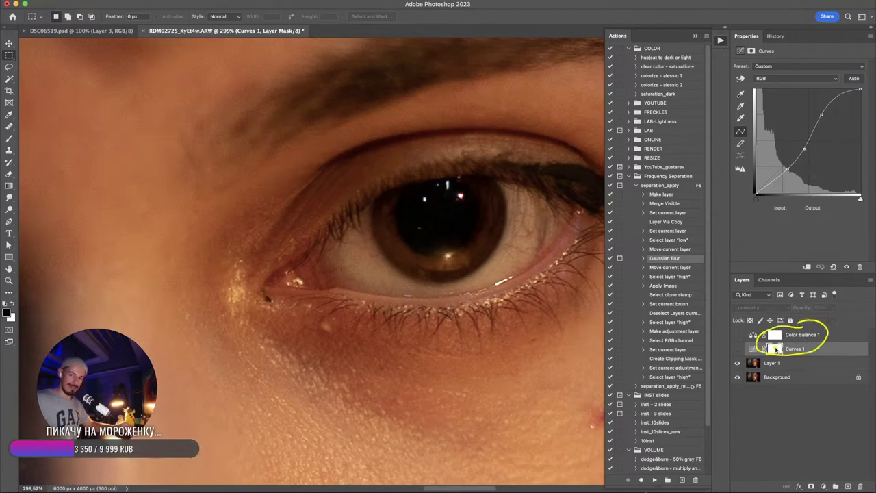
left_click_drag(737, 334, 737, 349)
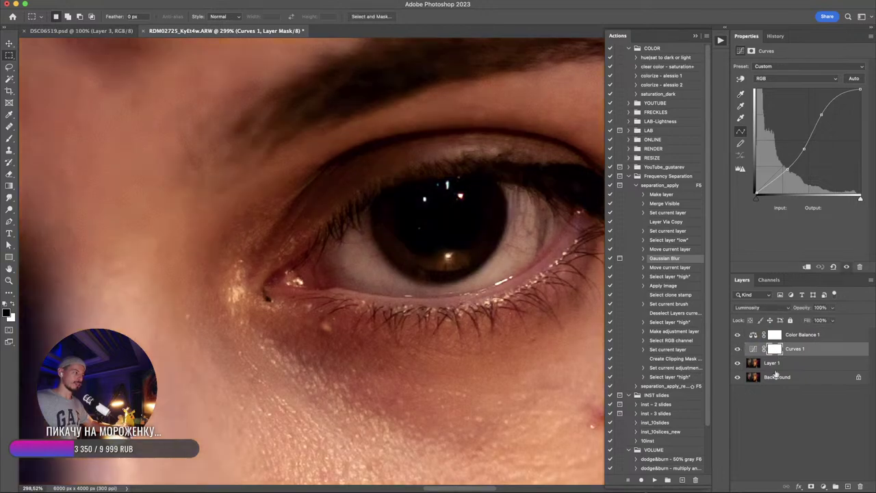
- Add a 50% gray dodge&burn layer and brighten the lower iris of the brightly lit eye with the Dodge tool at 100% exposure
key("F6")
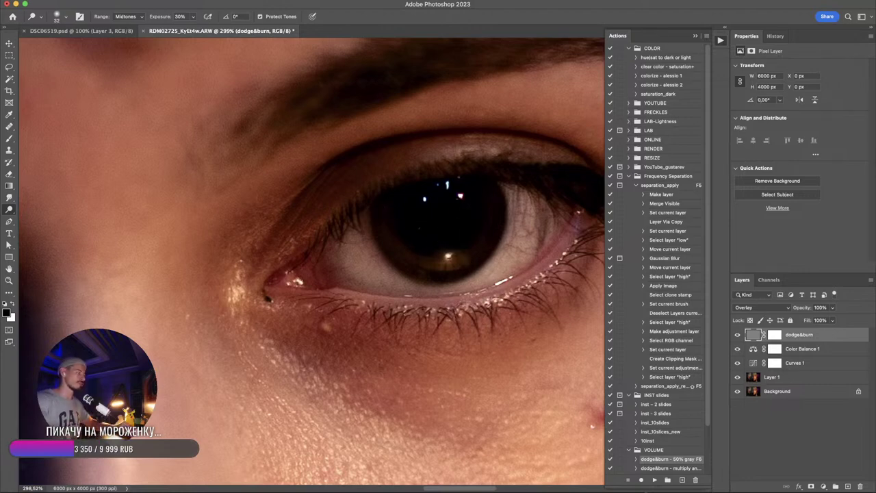
mouse_move(419, 230)
left_mouse_down()
mouse_move(478, 241)
mouse_move(402, 216)
mouse_move(440, 251)
mouse_move(449, 241)
left_mouse_up()
key("0")
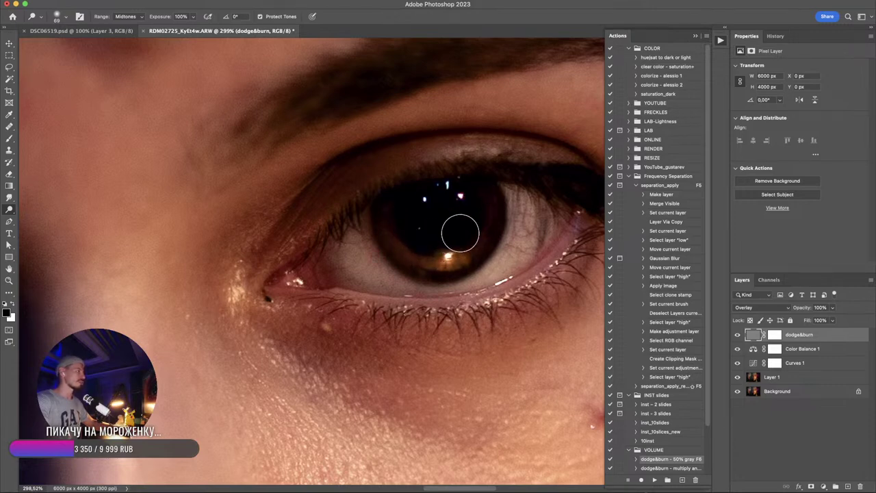
- Move the dodge&burn layer below Curves 1 and check its iris strokes against the photo and in isolation
left_click_drag(809, 337, 809, 370)
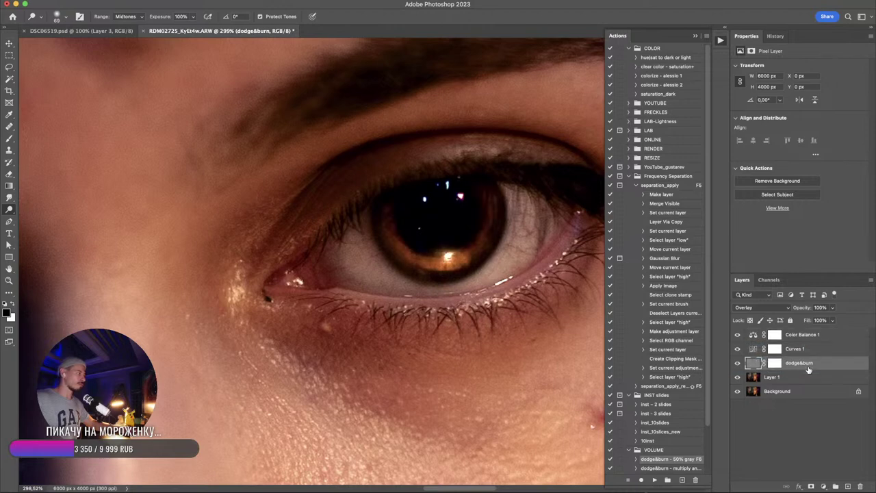
left_click(737, 363)
left_click(737, 363)
left_click(737, 363, "alt")
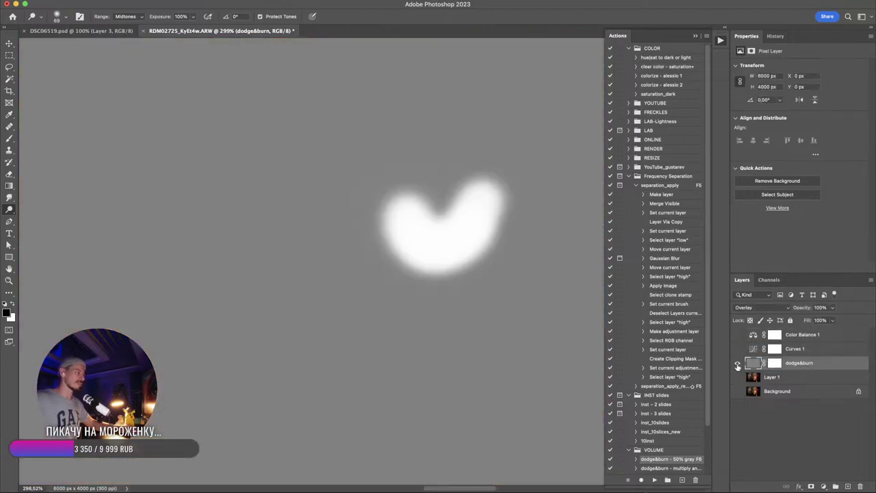
left_click(737, 363, "alt")
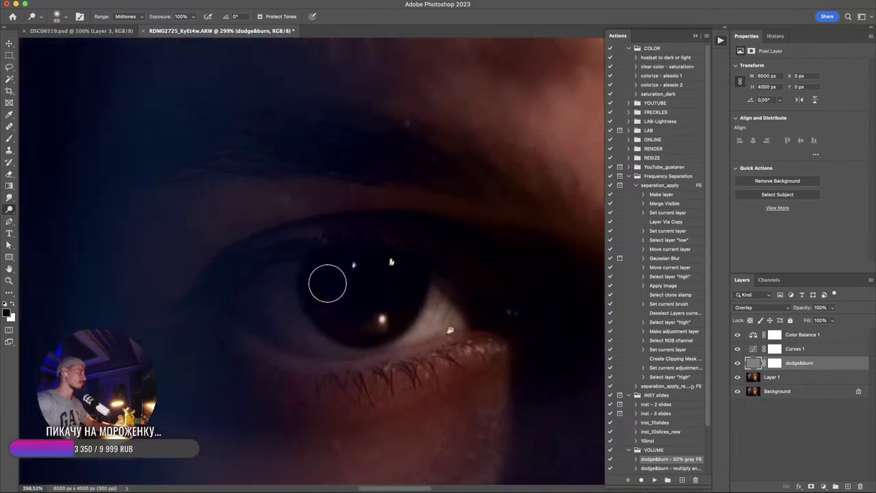
- Brighten the iris of the shadowed eye on the dodge&burn layer, compare the effect and isolate the layer
mouse_move(328, 282)
left_mouse_down()
mouse_move(387, 301)
mouse_move(329, 272)
mouse_move(405, 282)
mouse_move(340, 297)
mouse_move(336, 271)
mouse_move(371, 268)
mouse_move(394, 282)
mouse_move(371, 285)
mouse_move(365, 297)
mouse_move(314, 288)
left_mouse_up()
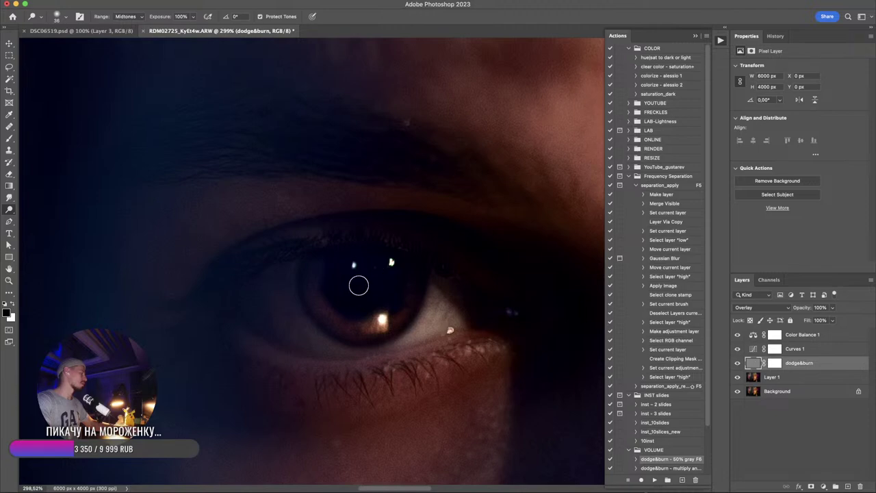
left_click(737, 363)
left_click(737, 362)
left_click(737, 363, "alt")
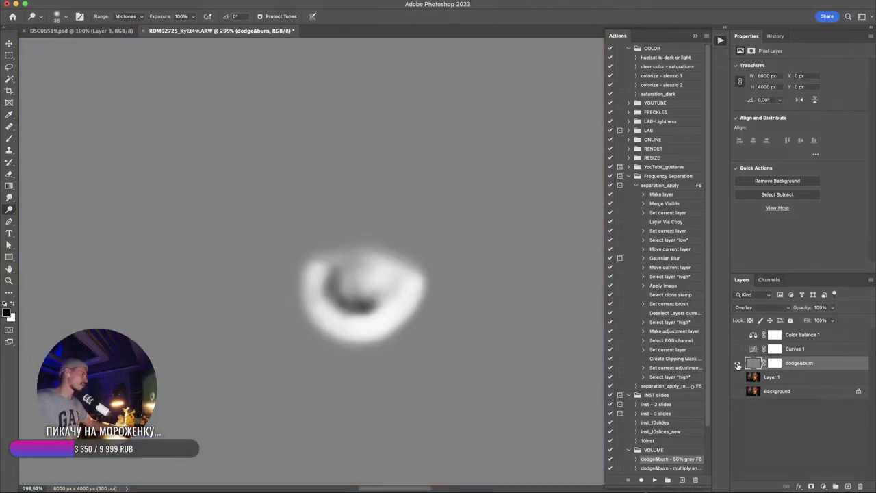
- Paint sampled neutral gray over the stray dodging inside the shadowed eye's iris ring, and show all layers again
key("b")
left_click_drag(430, 185, 244, 190)
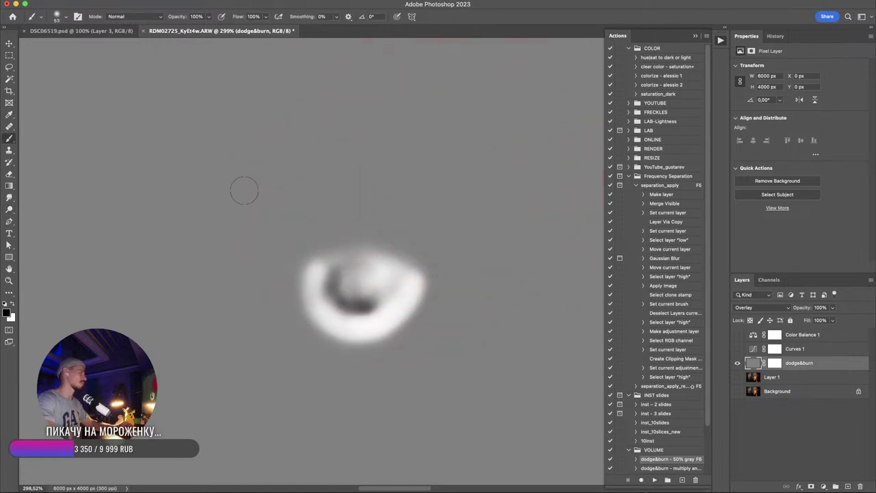
left_click_drag(398, 171, 428, 177)
left_click(417, 181, "alt")
mouse_move(376, 234)
left_mouse_down()
mouse_move(354, 283)
mouse_move(362, 274)
left_mouse_up()
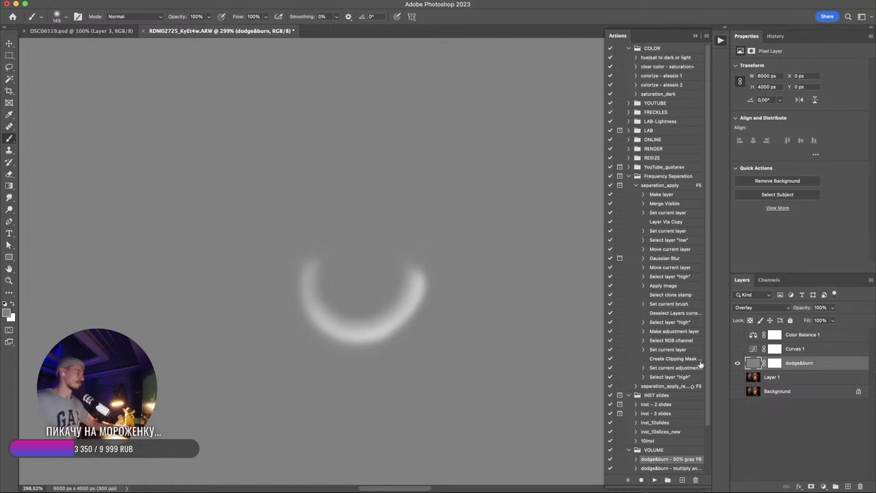
left_click(731, 380)
left_click(737, 363, "alt")
scroll(446, 333, "down", 10)
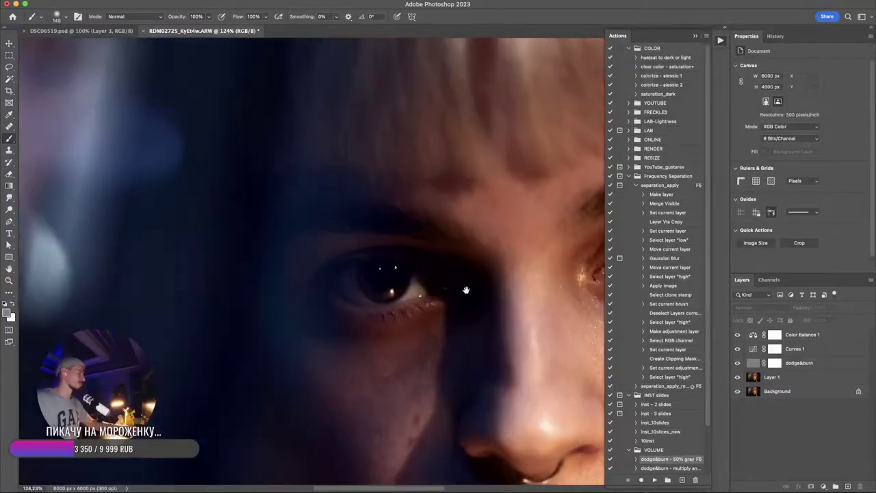
scroll(414, 282, "down", 3)
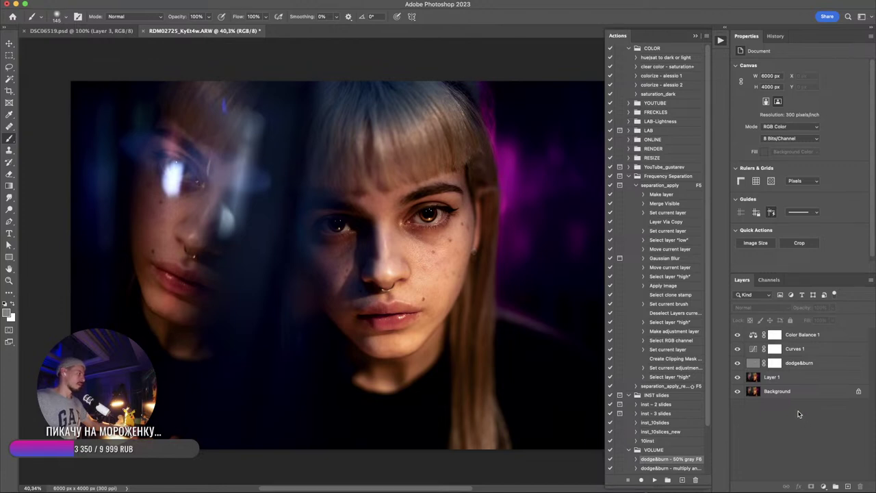
- Resize the image to 2560 pixels wide and view it at 100%
key("super+alt+i")
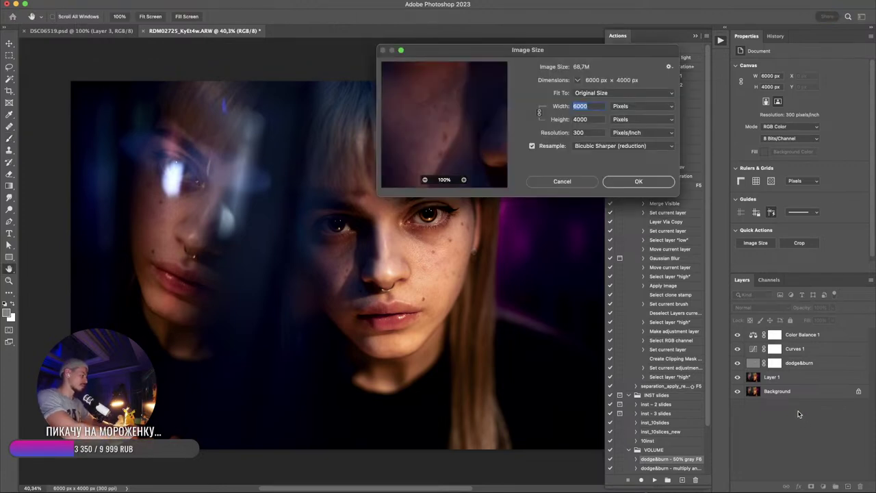
type("2560")
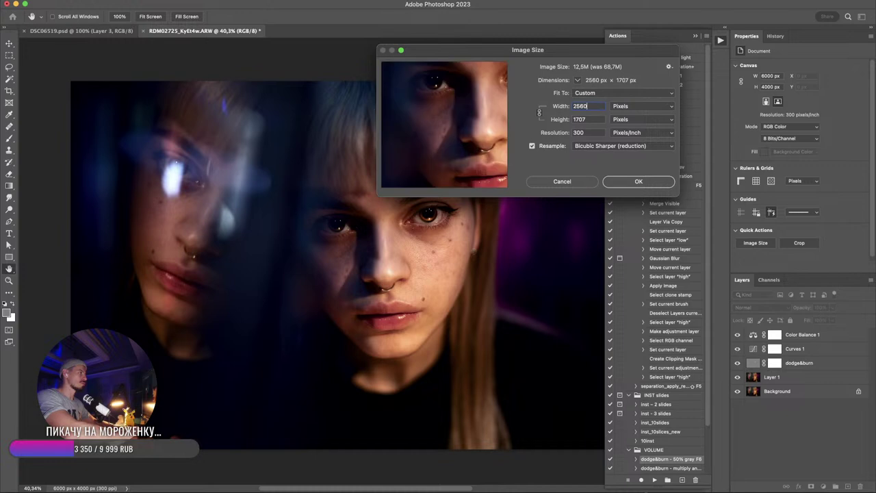
key("Return")
key("super+0")
key("super+1")
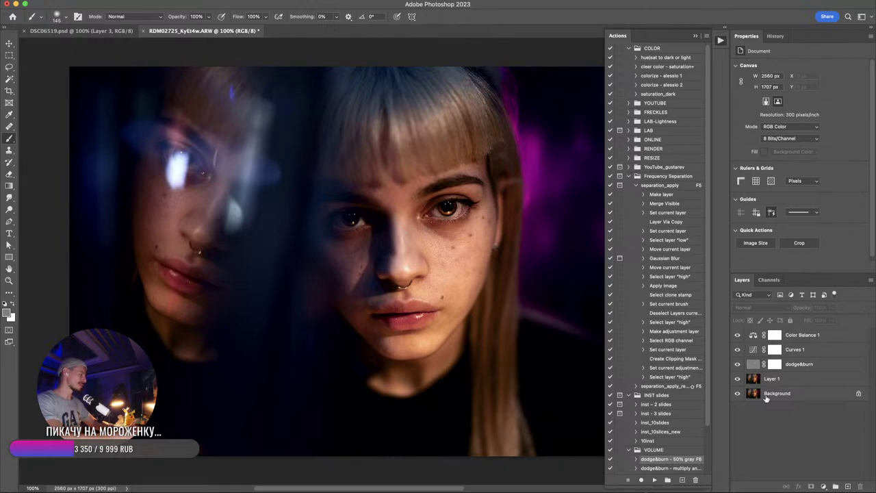
- Run the separation_apply frequency separation action with a Gaussian Blur radius of 7 pixels
key("F5")
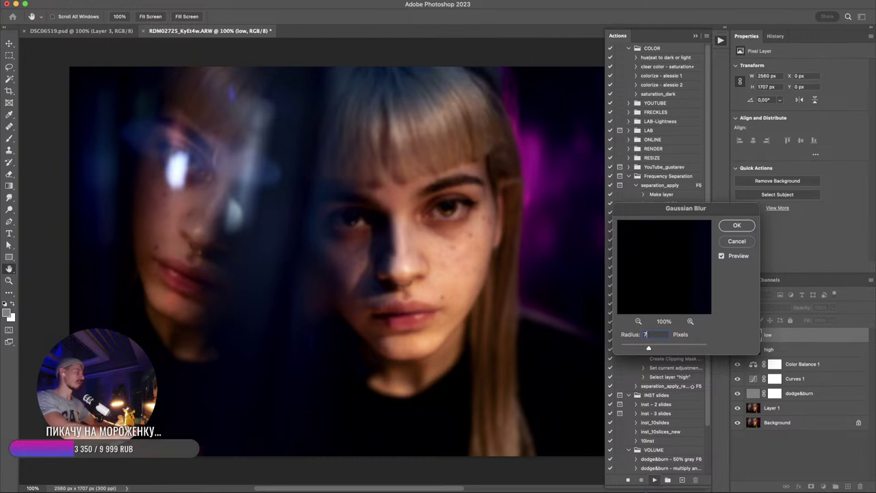
key("Return")
- Clean up small skin texture blemishes on both cheeks of the high layer with the Clone Stamp
left_click_drag(441, 268, 487, 298)
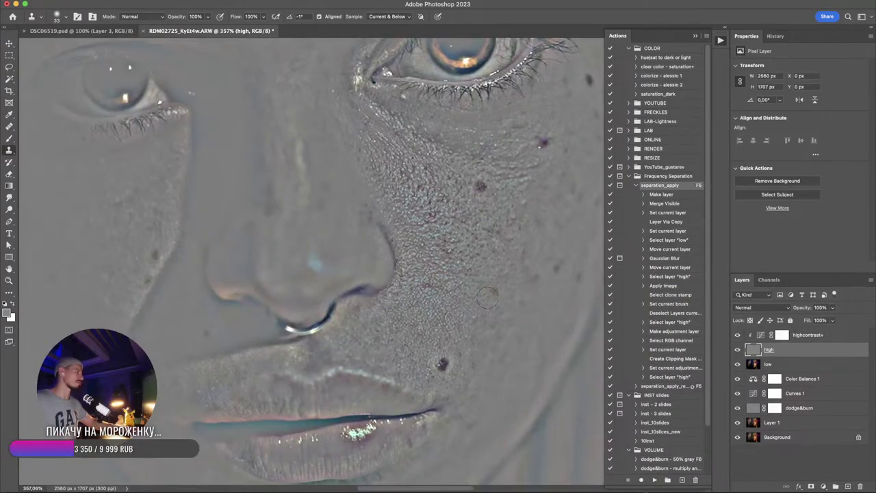
scroll(445, 290, "left", 10)
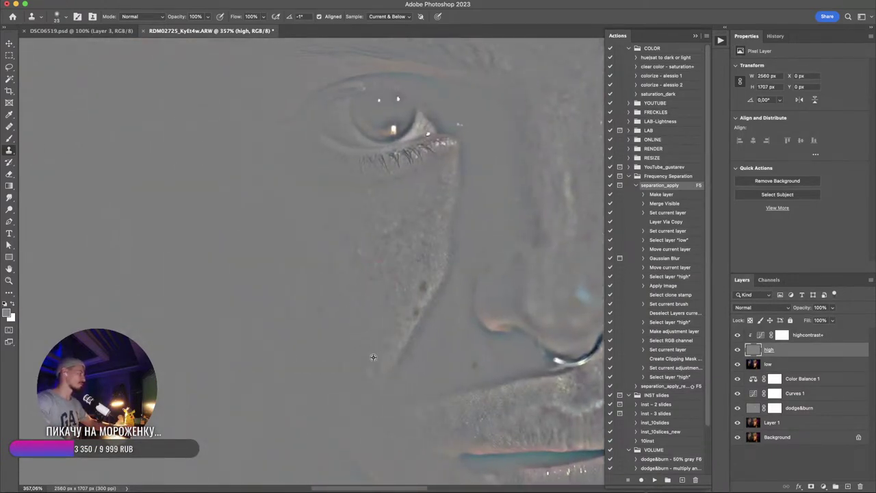
scroll(387, 357, "right", 10)
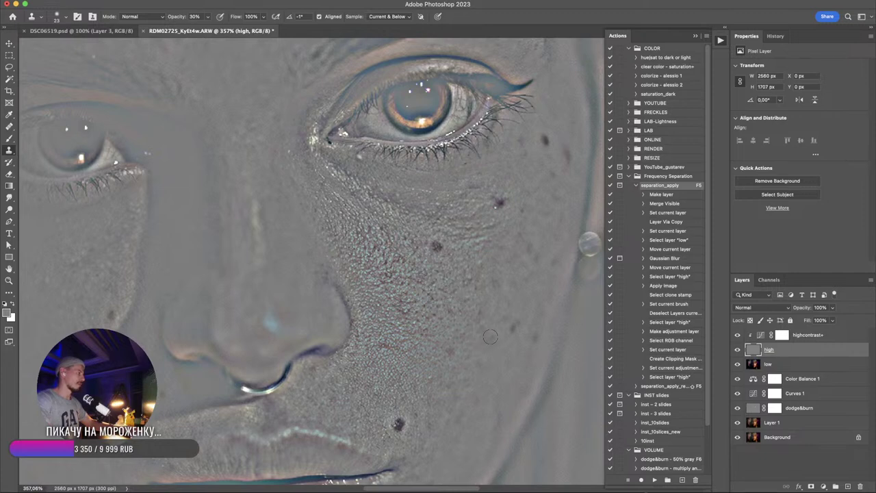
left_click_drag(488, 344, 455, 255)
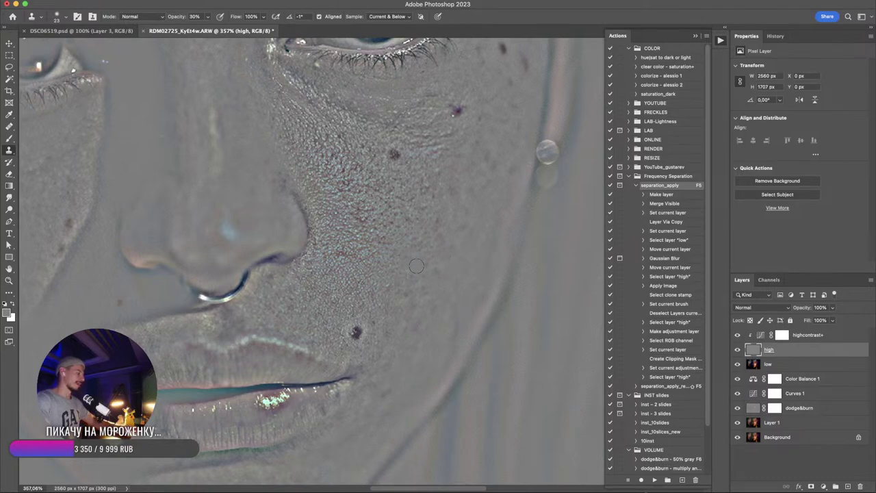
key("0")
left_click_drag(453, 255, 444, 264)
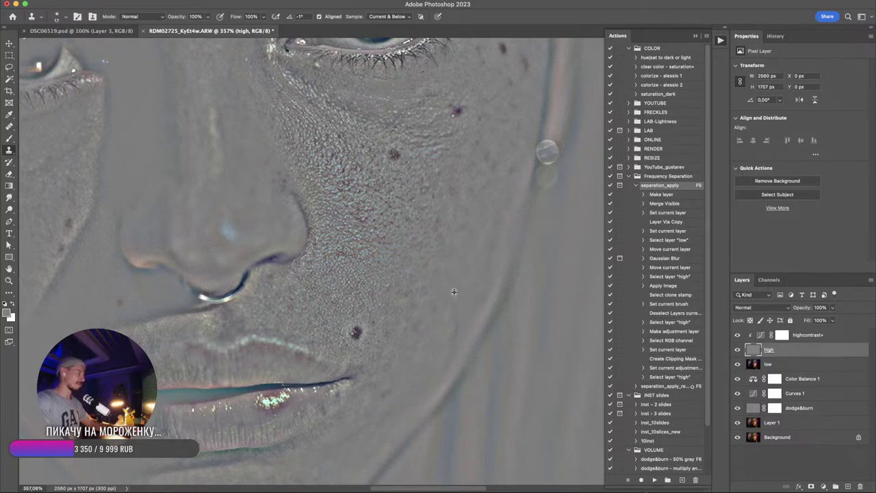
left_click_drag(484, 197, 454, 293)
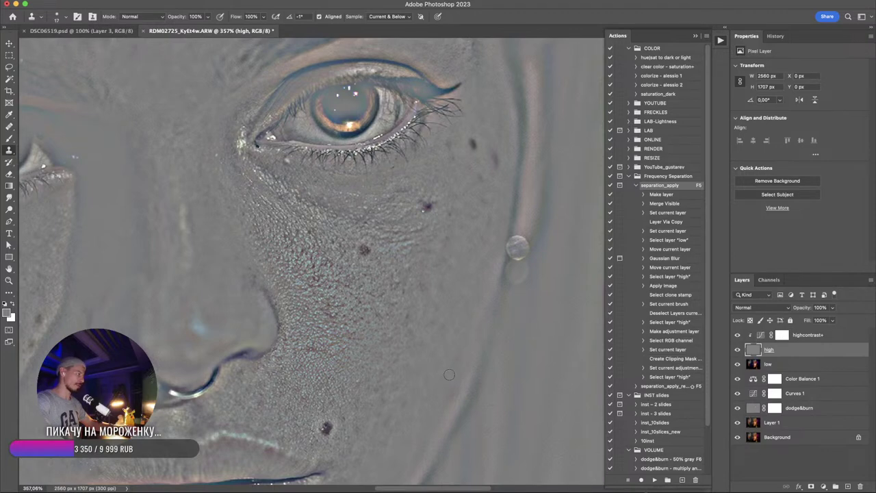
left_click_drag(406, 264, 445, 277)
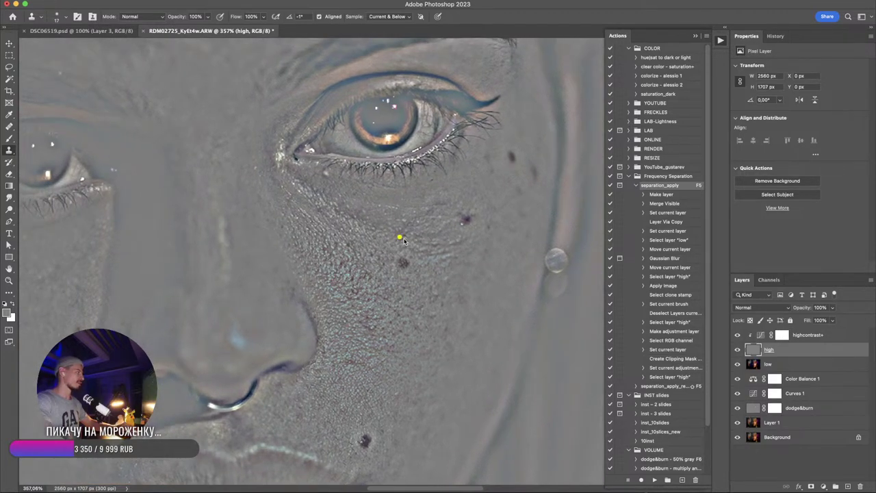
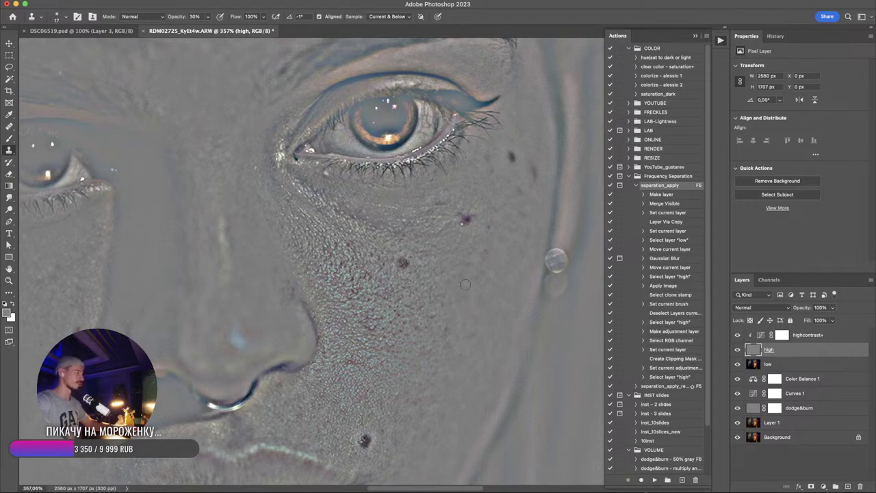
- Even out remaining texture flaws beside the lit eye, on the nose and around the chin using the Clone Stamp at 30% opacity
scroll(462, 313, "up", 3)
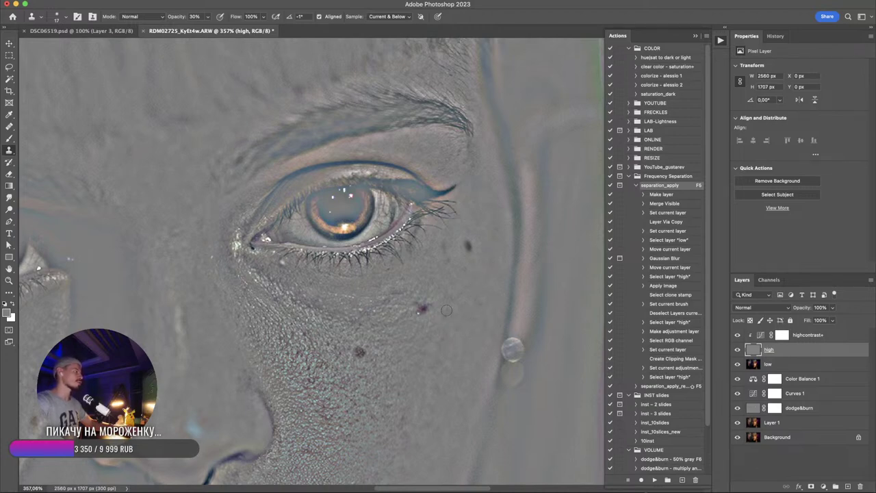
scroll(443, 352, "left", 4)
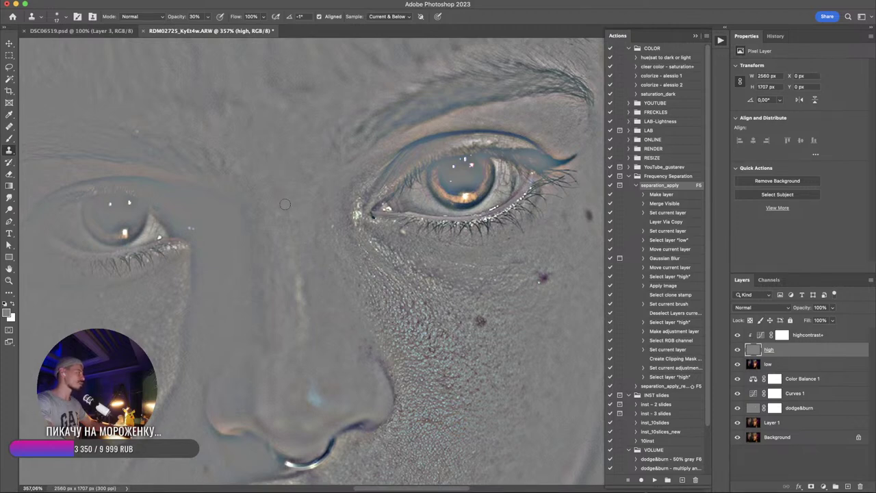
scroll(377, 346, "down", 5)
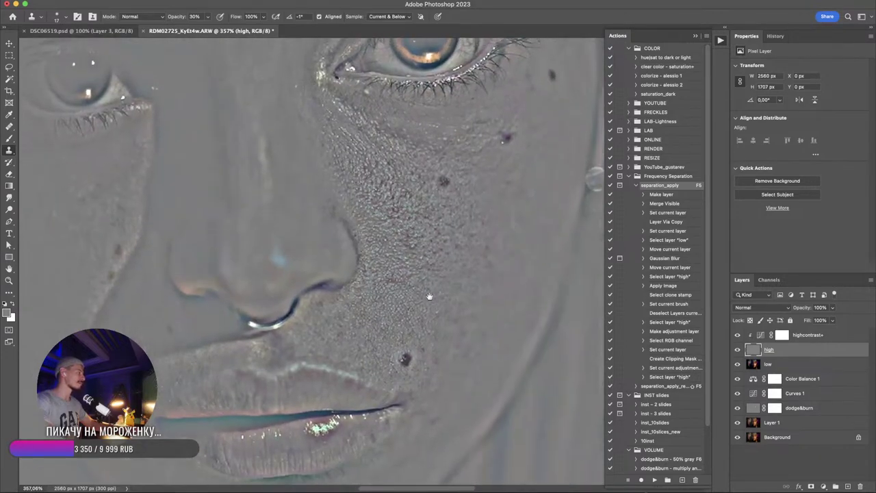
scroll(382, 431, "up", 5)
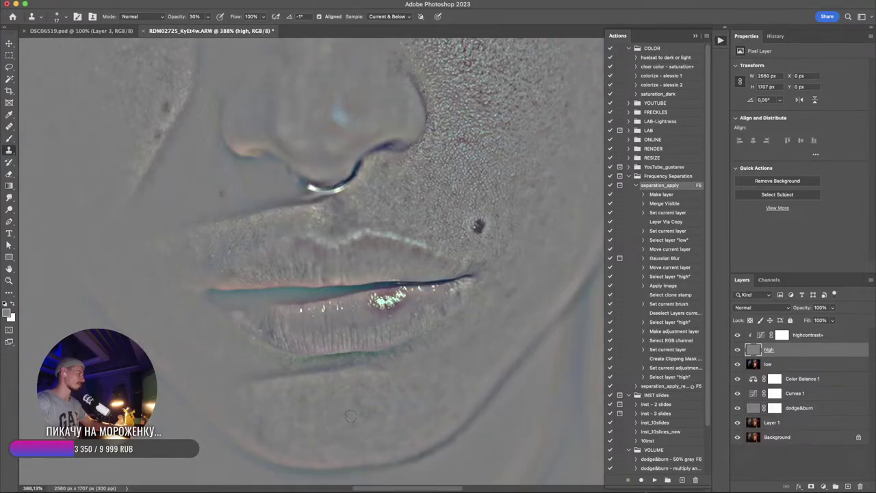
scroll(377, 412, "down", 6)
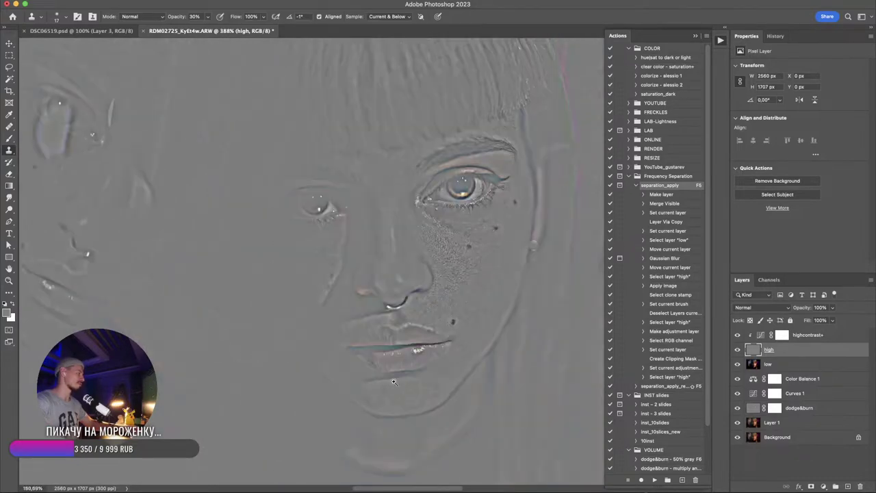
- Run the second action of the Frequency Separation set and blend the skin tones beneath the lit eye on the low – mix layer with the Mixer Brush
scroll(454, 283, "up", 5)
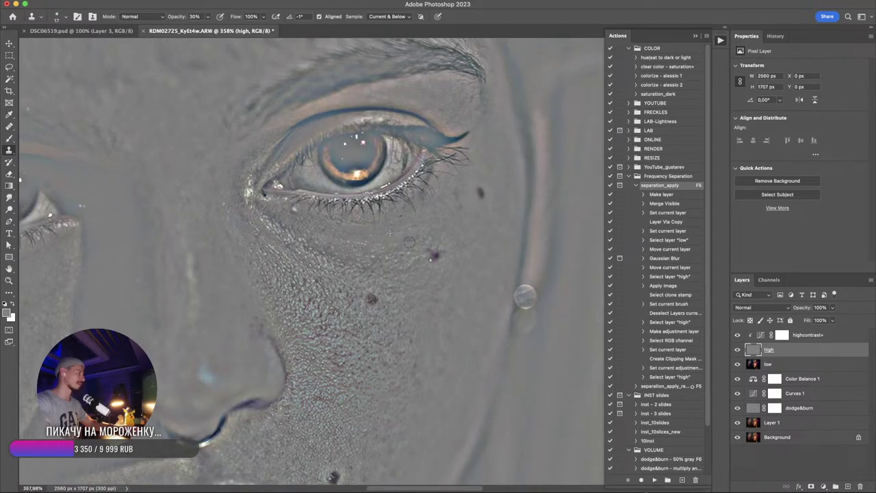
key("F5")
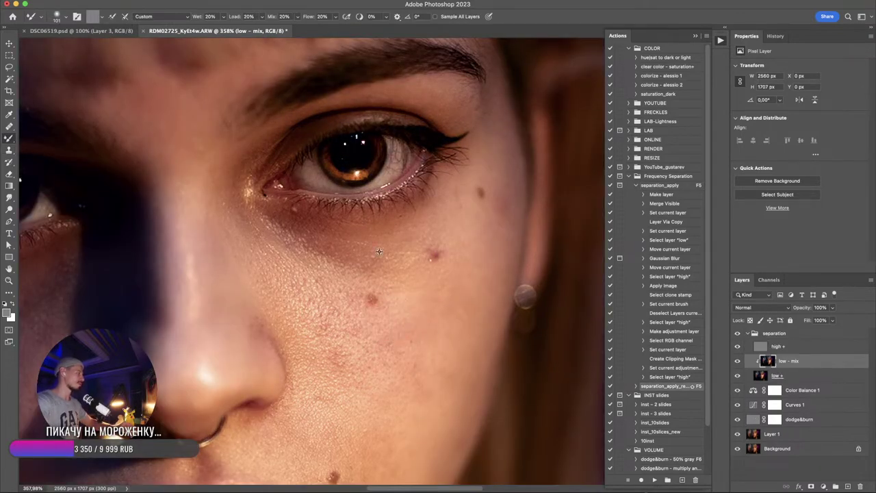
left_click(386, 251, "alt")
left_click_drag(366, 251, 375, 253)
left_click(352, 260, "alt")
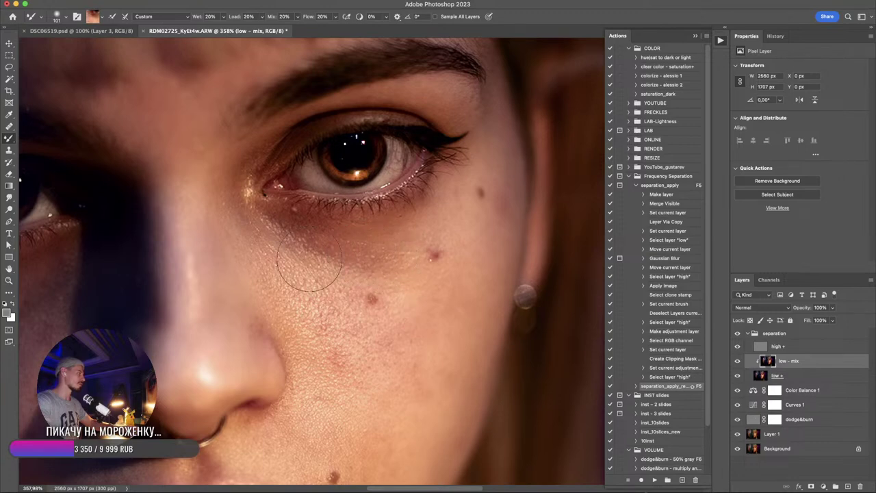
left_click_drag(310, 265, 327, 265)
mouse_move(267, 269)
left_mouse_down()
mouse_move(294, 268)
mouse_move(292, 261)
left_mouse_up()
left_click(313, 278, "alt")
left_click(321, 327, "alt")
mouse_move(305, 319)
left_mouse_down()
mouse_move(287, 310)
mouse_move(288, 320)
left_mouse_up()
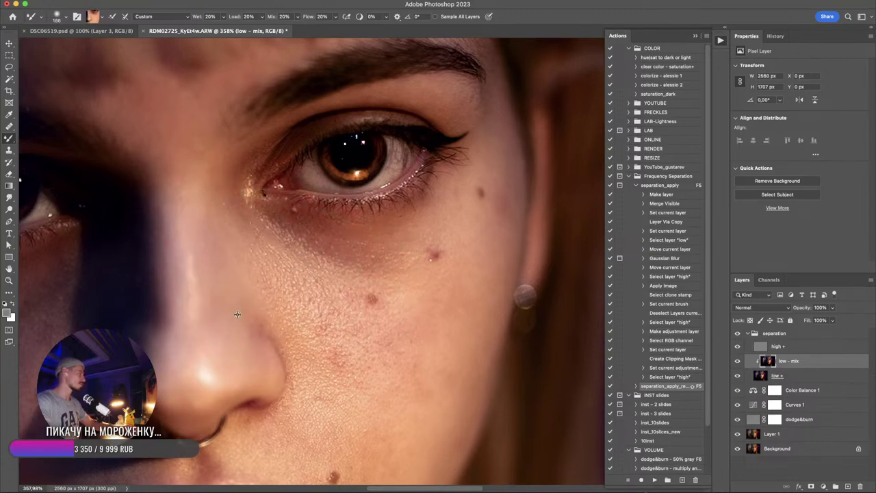
- Smooth the tonal transitions along the nose bridge and its lit side with the Mixer Brush
left_click(237, 315, "alt")
left_click(197, 279, "alt")
left_click_drag(191, 267, 183, 254)
left_click(205, 256, "alt")
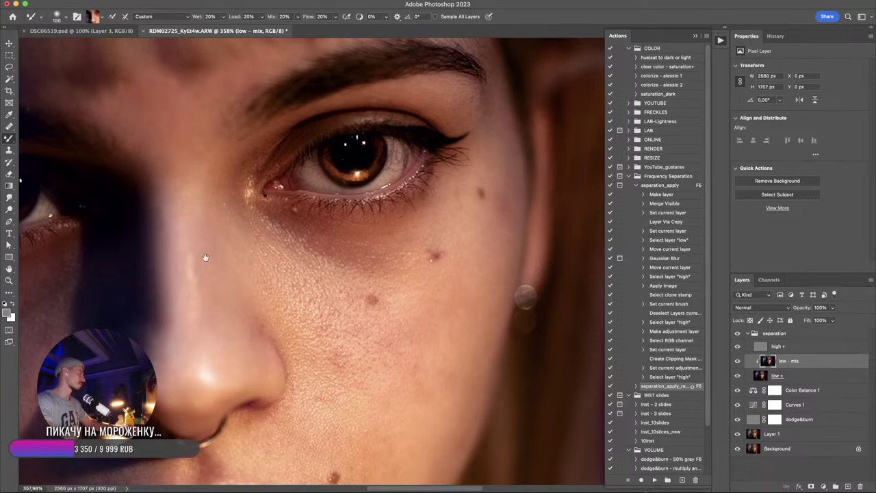
mouse_move(161, 211)
left_mouse_down()
mouse_move(273, 303)
mouse_move(273, 331)
left_mouse_up()
left_click(272, 302, "alt")
left_click(263, 356, "alt")
left_click_drag(265, 379, 265, 391)
mouse_move(306, 317)
left_mouse_down()
mouse_move(331, 219)
mouse_move(371, 138)
left_mouse_up()
- Even out the tones of the shaded cheek below the dark eye, beside the nose shadow, using sampled Mixer Brush colours
left_click(313, 255, "alt")
left_click(212, 287, "alt")
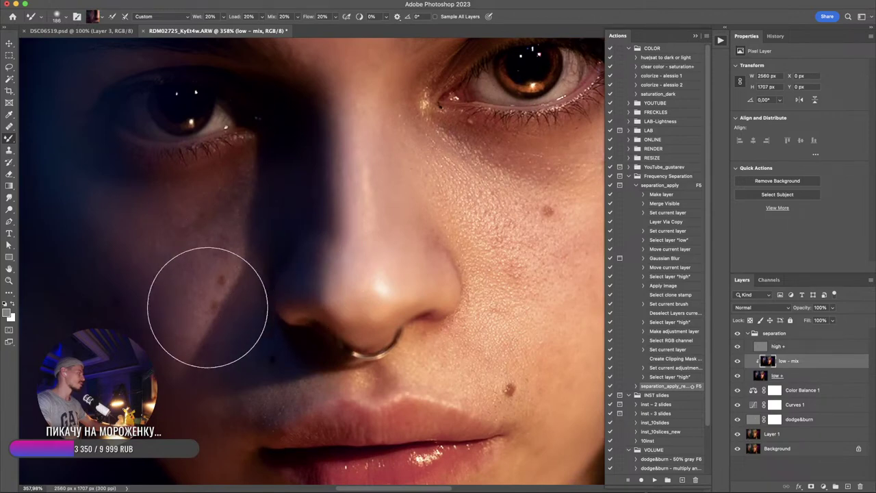
mouse_move(226, 309)
left_mouse_down()
mouse_move(179, 310)
mouse_move(223, 322)
left_mouse_up()
left_click(214, 327, "alt")
left_click(236, 290, "alt")
left_click_drag(235, 290, 191, 283)
left_click(197, 274, "alt")
left_click(207, 259, "alt")
mouse_move(223, 227)
left_mouse_down()
mouse_move(204, 243)
mouse_move(178, 249)
mouse_move(192, 233)
mouse_move(217, 257)
mouse_move(222, 230)
mouse_move(263, 226)
left_mouse_up()
left_click(179, 249, "alt")
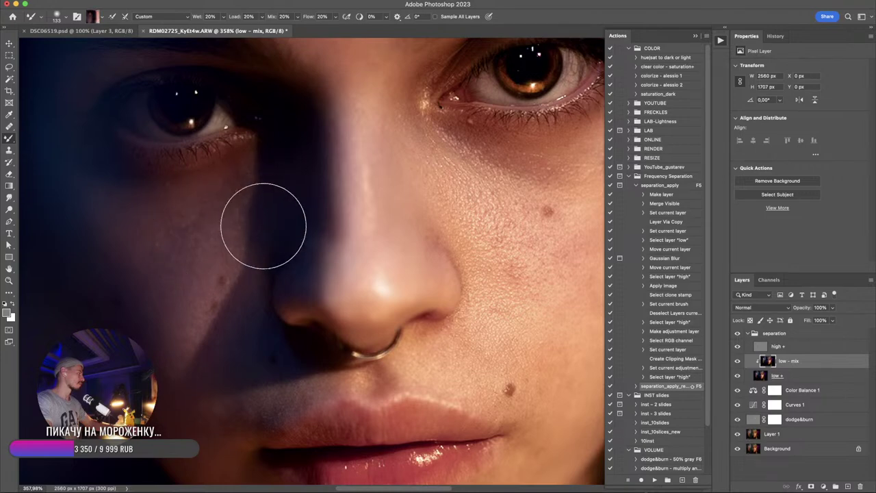
- Blend the outer and lower parts of the shaded cheek softly into the surrounding shadow with the Mixer Brush
left_click(148, 294, "alt")
left_click_drag(160, 318, 322, 259)
left_click(289, 264, "alt")
left_click_drag(269, 234, 312, 331)
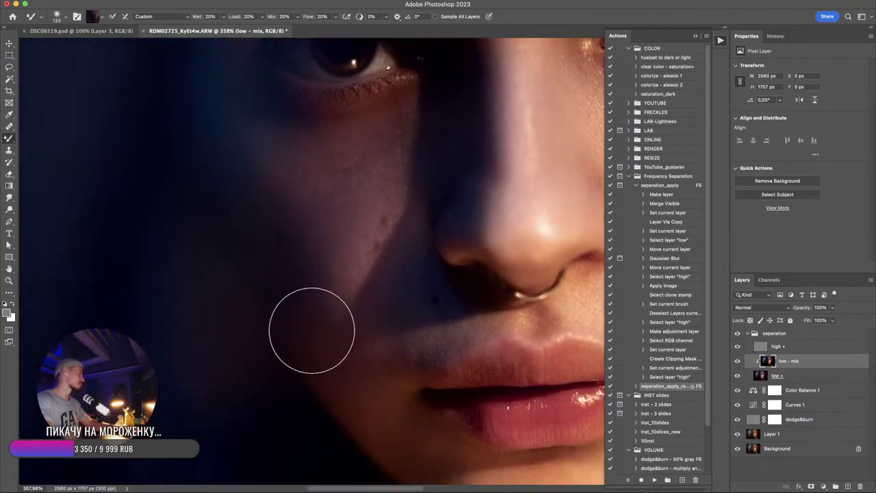
left_click(265, 214, "alt")
left_click_drag(307, 238, 353, 351)
left_click(324, 328, "alt")
left_click_drag(310, 312, 345, 294)
left_click(323, 197, "alt")
mouse_move(324, 239)
left_mouse_down()
mouse_move(327, 281)
mouse_move(336, 277)
mouse_move(318, 272)
left_mouse_up()
left_click(304, 231, "alt")
left_click(318, 275, "alt")
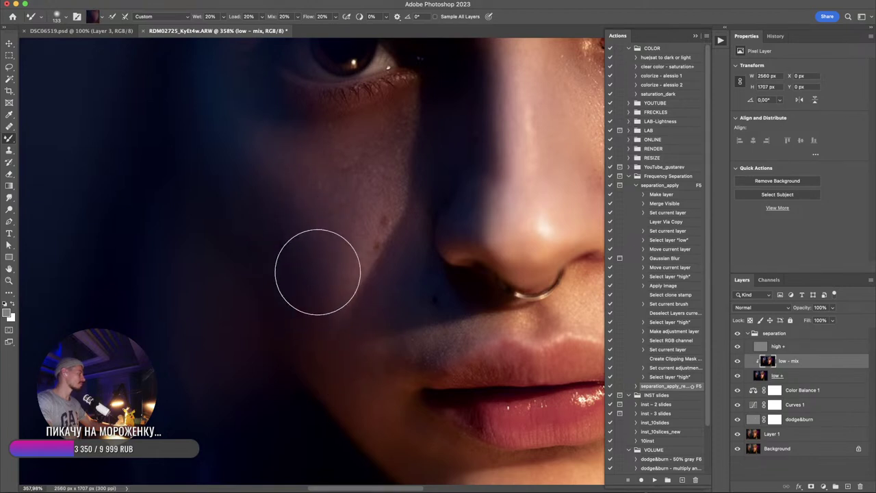
left_click(275, 207, "alt")
mouse_move(274, 205)
left_mouse_down()
mouse_move(272, 182)
mouse_move(278, 186)
mouse_move(147, 155)
left_mouse_up()
left_click(268, 187, "alt")
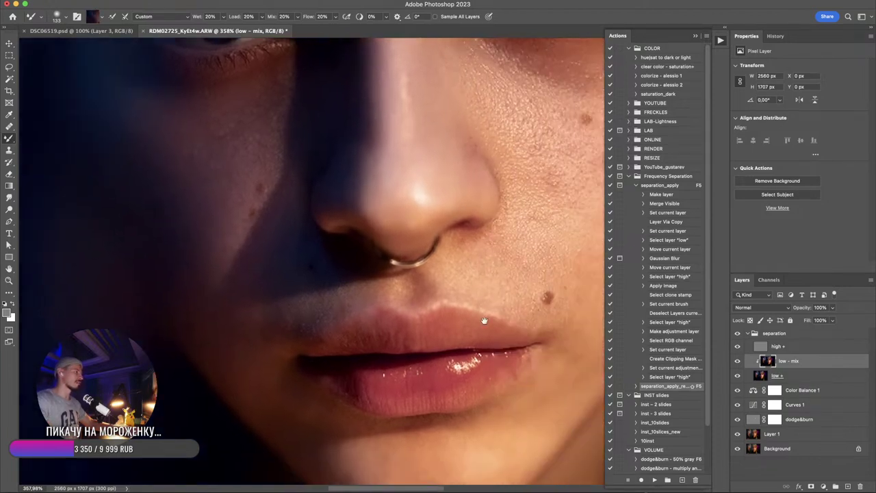
- Toggle the separation group's visibility to compare the face before and after the retouching
mouse_move(541, 313)
left_mouse_down()
mouse_move(522, 311)
mouse_move(459, 339)
left_mouse_up()
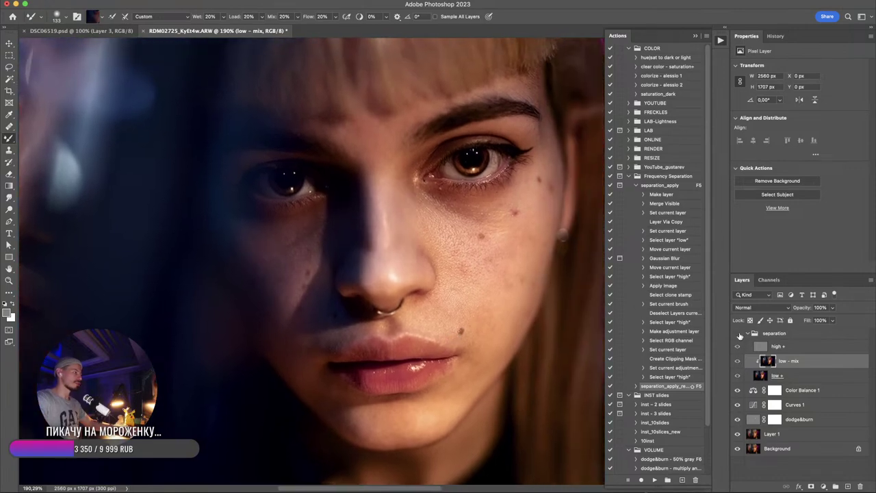
left_click(737, 333)
left_click(738, 334)
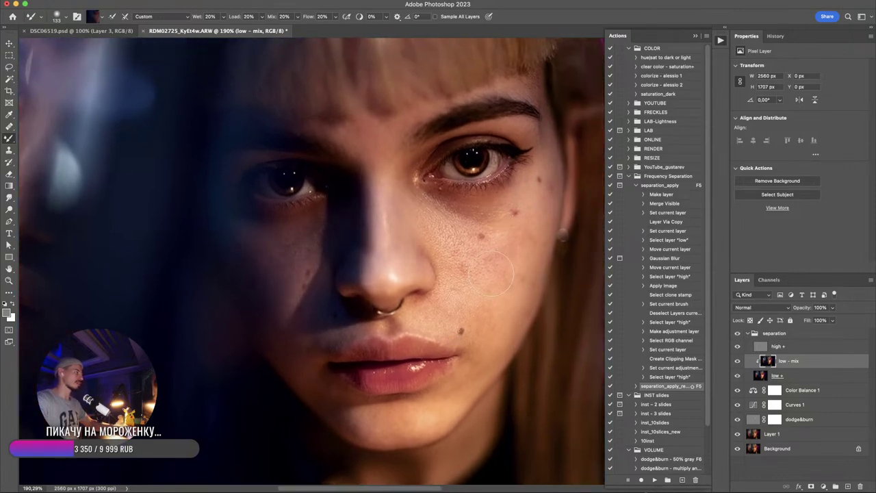
- Smooth the uneven tones on the lit cheek with a larger Mixer Brush, sampling nearby skin colours
left_click(499, 290, "alt")
mouse_move(503, 284)
left_mouse_down()
mouse_move(486, 270)
mouse_move(513, 266)
left_mouse_up()
left_click(486, 270, "alt")
left_click(508, 261, "alt")
left_click(516, 257, "alt")
left_click(499, 316, "alt")
left_click_drag(493, 319, 490, 315)
left_click(455, 269, "alt")
left_click_drag(457, 271, 459, 276)
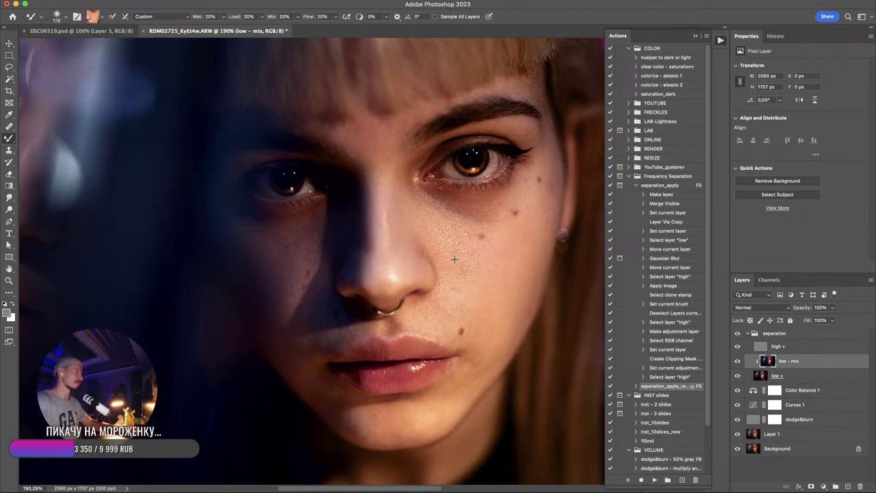
- Blend the skin tones beside the nose, around the mouth-corner mole and down towards the jaw on the lit side
left_click(434, 241, "alt")
mouse_move(432, 238)
left_mouse_down()
mouse_move(411, 230)
mouse_move(410, 221)
mouse_move(423, 241)
left_mouse_up()
left_click(413, 223, "alt")
mouse_move(466, 311)
left_mouse_down()
mouse_move(470, 286)
mouse_move(459, 300)
left_mouse_up()
left_click(468, 300, "alt")
left_click(490, 318, "alt")
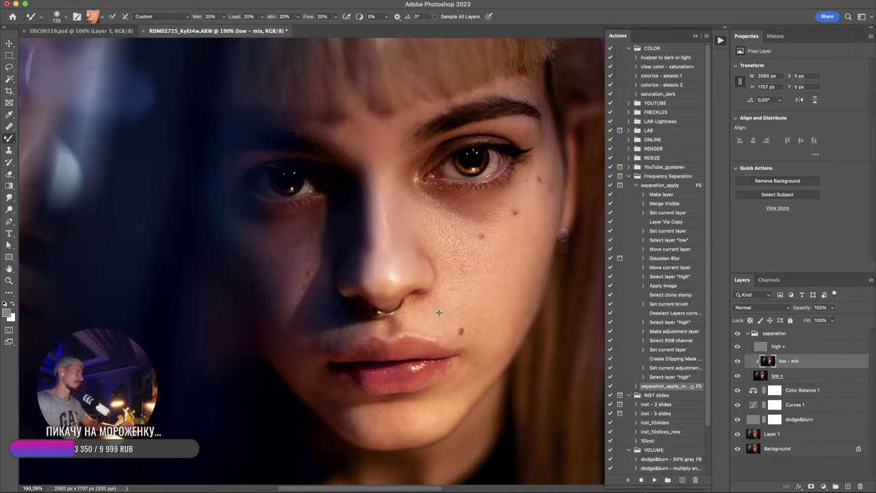
left_click_drag(487, 346, 485, 340)
mouse_move(477, 378)
left_mouse_down()
mouse_move(496, 280)
mouse_move(480, 316)
mouse_move(461, 313)
mouse_move(437, 333)
mouse_move(373, 334)
mouse_move(388, 351)
mouse_move(371, 334)
mouse_move(408, 367)
mouse_move(378, 356)
mouse_move(419, 363)
mouse_move(445, 378)
left_mouse_up()
- Even out the tones of the lower lit cheek, chin and upper neck with the Mixer Brush
left_click(495, 285, "alt")
left_click(474, 304, "alt")
left_click(447, 327, "alt")
left_click(373, 336, "alt")
left_click(383, 352, "alt")
left_click(388, 352, "alt")
left_click(373, 335, "alt")
left_click(378, 343, "alt")
left_click(400, 354, "alt")
left_click(379, 356, "alt")
left_click(418, 362, "alt")
left_click(433, 363, "alt")
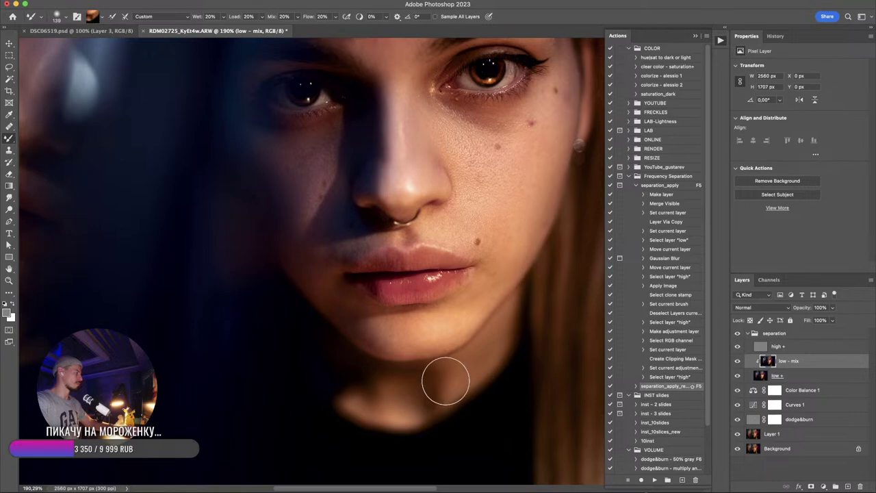
- Blend the blotchy tones on the cheek of the reflected face with the Mixer Brush
scroll(445, 363, "up", 10)
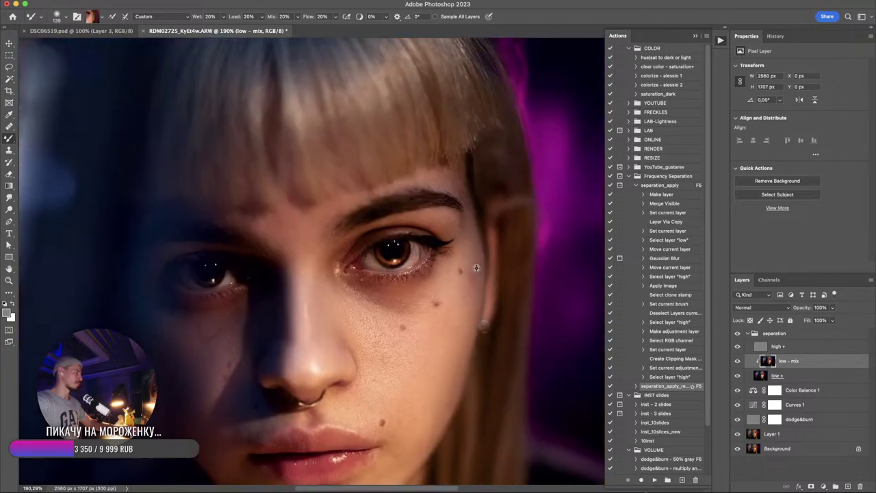
left_click_drag(522, 314, 518, 332)
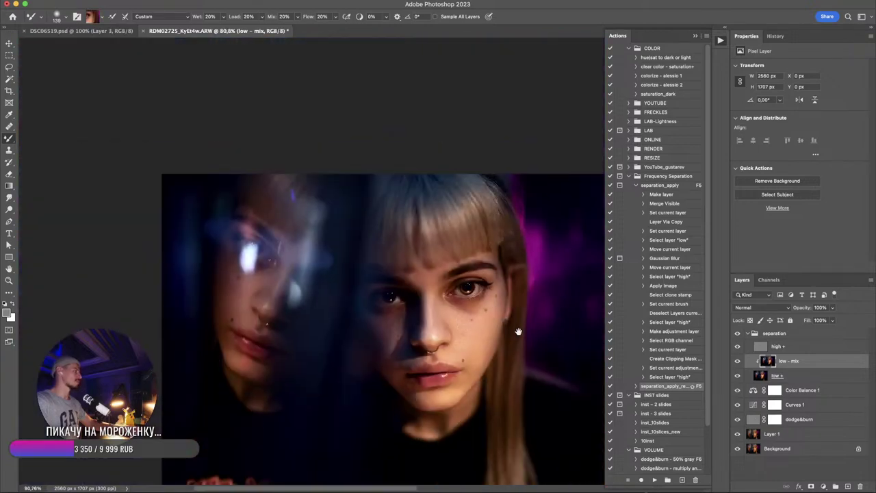
left_click_drag(191, 300, 313, 317)
left_click(313, 316, "alt")
left_click_drag(324, 279, 321, 302)
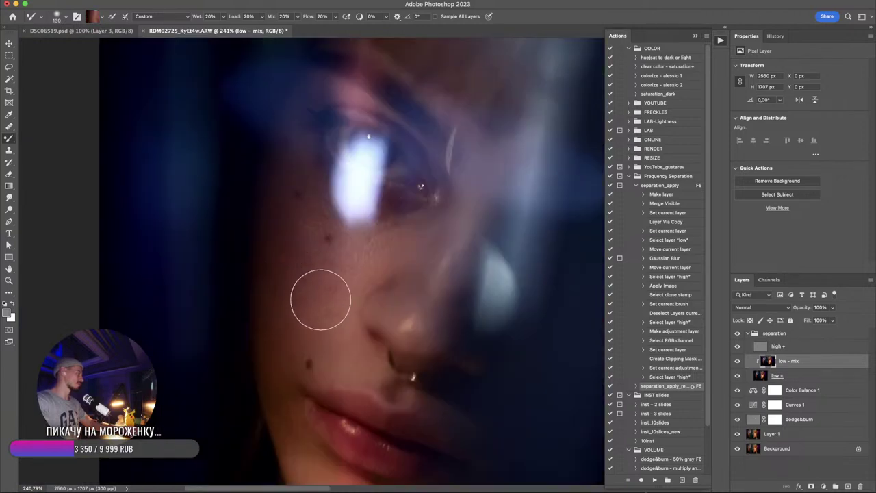
left_click(347, 267, "alt")
mouse_move(334, 272)
left_mouse_down()
mouse_move(326, 293)
mouse_move(295, 272)
mouse_move(328, 289)
left_mouse_up()
left_click(298, 277, "alt")
left_click(334, 286, "alt")
left_click(329, 285, "alt")
left_click(296, 289, "alt")
left_click(328, 283, "alt")
left_click(329, 288, "alt")
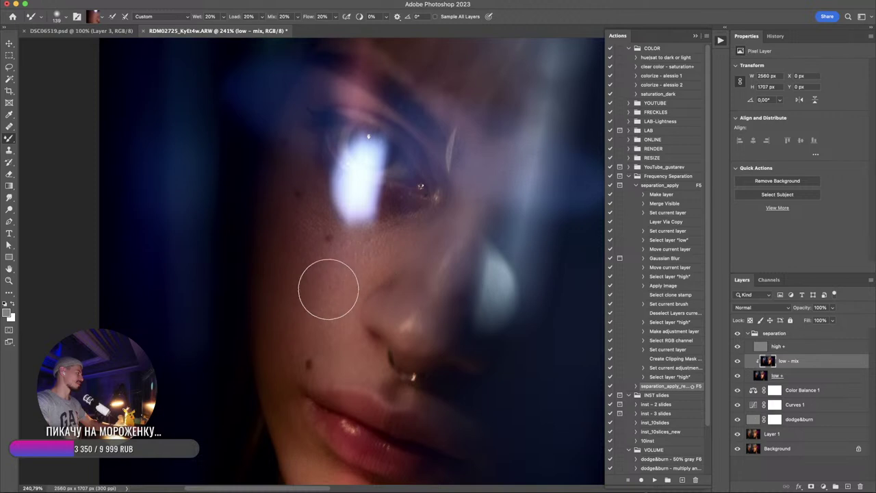
- Smooth the reflected face's skin beside the nose, above the lips and on the chin
left_click(356, 303, "alt")
left_click_drag(328, 323, 335, 323)
left_click(398, 255, "alt")
left_click_drag(402, 250, 427, 256)
left_click(430, 251, "alt")
left_click_drag(403, 295, 458, 184)
left_click(353, 367, "alt")
left_click_drag(348, 357, 365, 374)
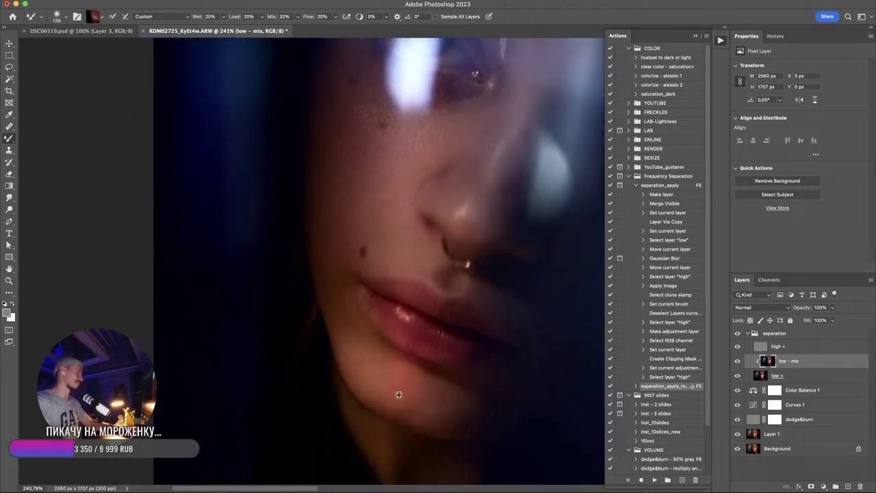
left_click(399, 395, "alt")
left_click_drag(505, 354, 455, 317)
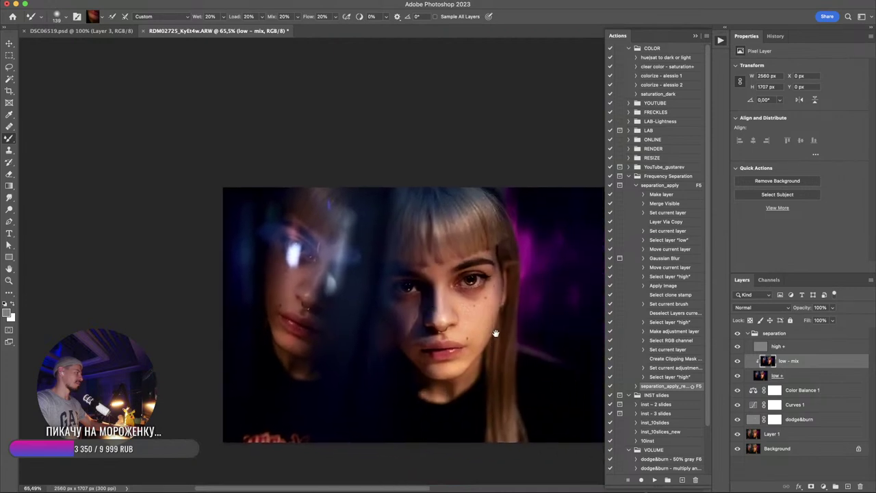
scroll(454, 317, "right", 3)
scroll(454, 317, "down", 1)
left_click_drag(511, 318, 484, 305)
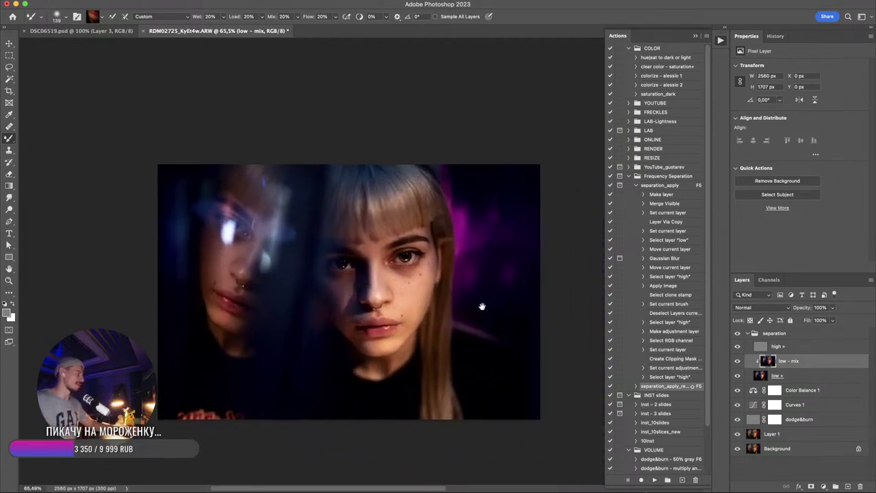
left_click(846, 474)
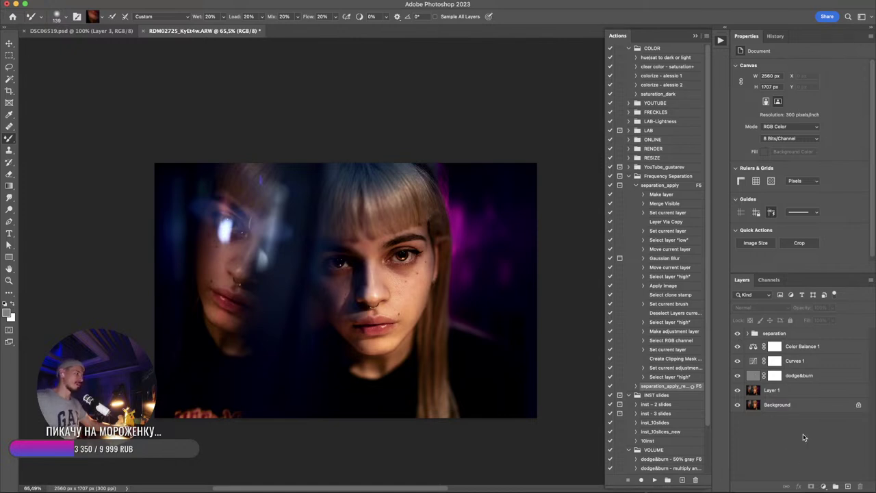
left_click(823, 486)
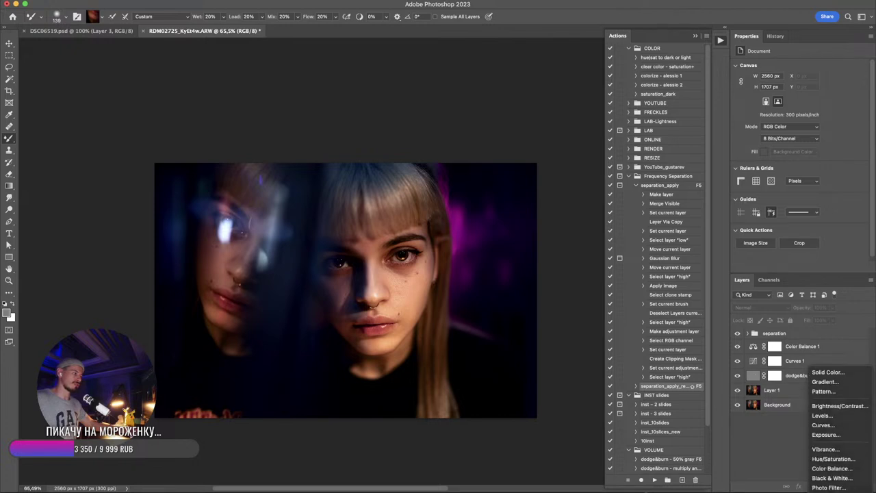
left_click(830, 446)
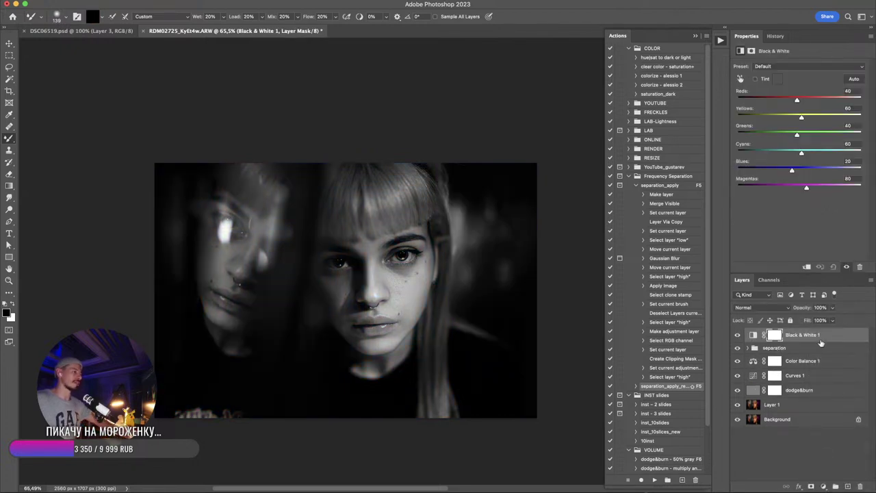
key("Delete")
key("Delete")
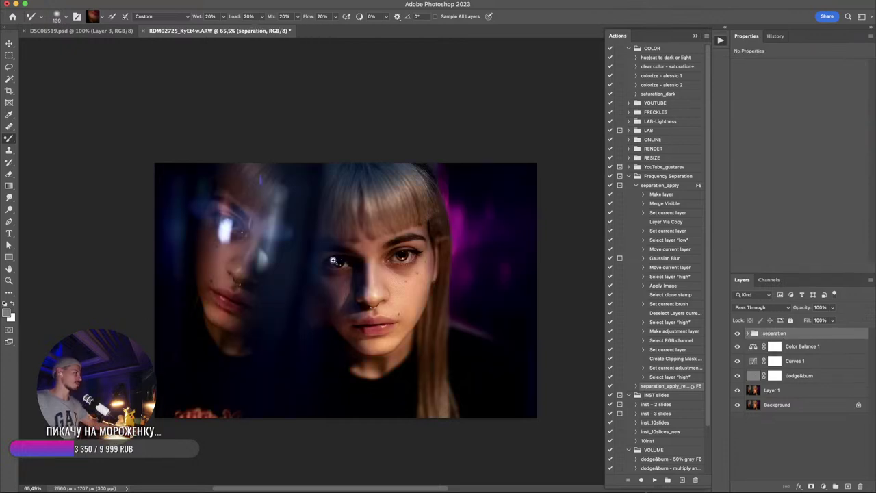
- Add a Selective Color adjustment above all layers and set Reds to Cyan -12, Magenta -6, Yellow +3 and Black +3
left_click_drag(334, 259, 370, 260)
left_click_drag(434, 321, 385, 258)
left_click_drag(431, 290, 412, 279)
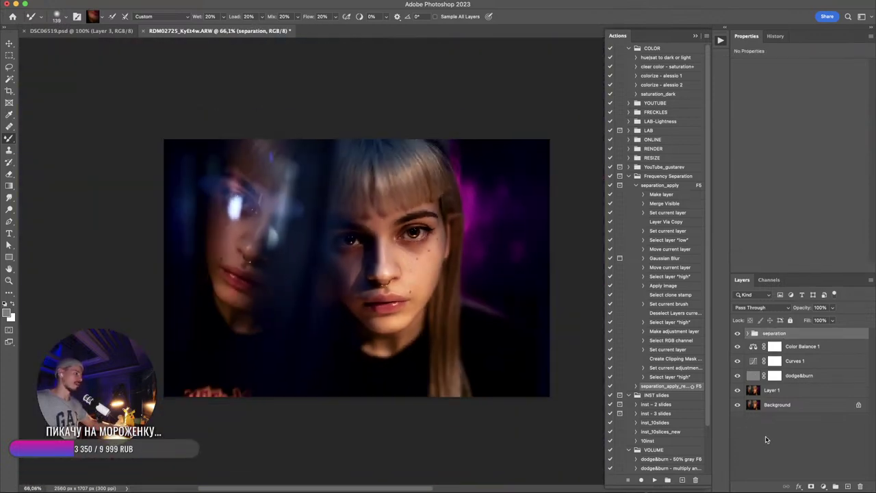
left_click(794, 438)
left_click(822, 486)
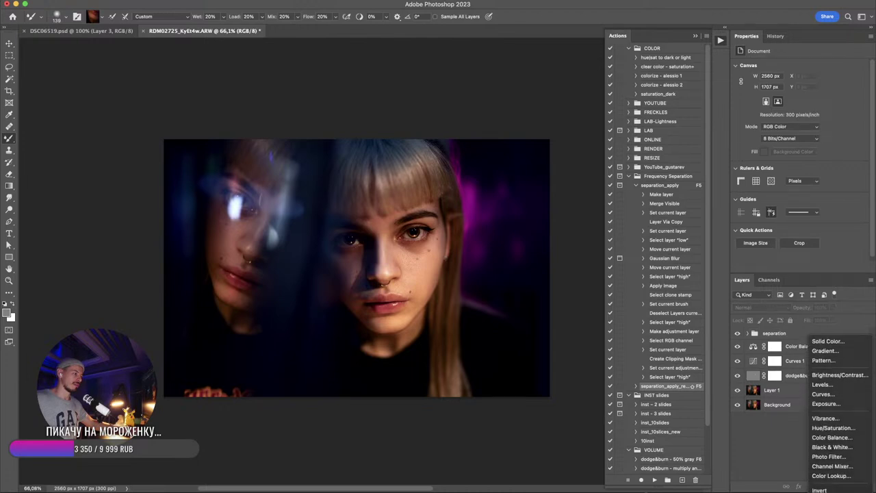
left_click(829, 491)
left_click(767, 78)
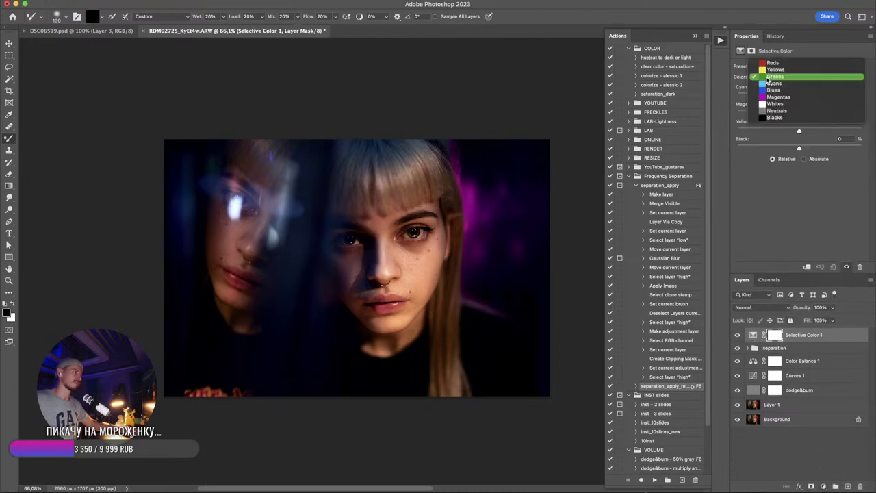
left_click(780, 61)
left_click_drag(790, 95, 787, 96)
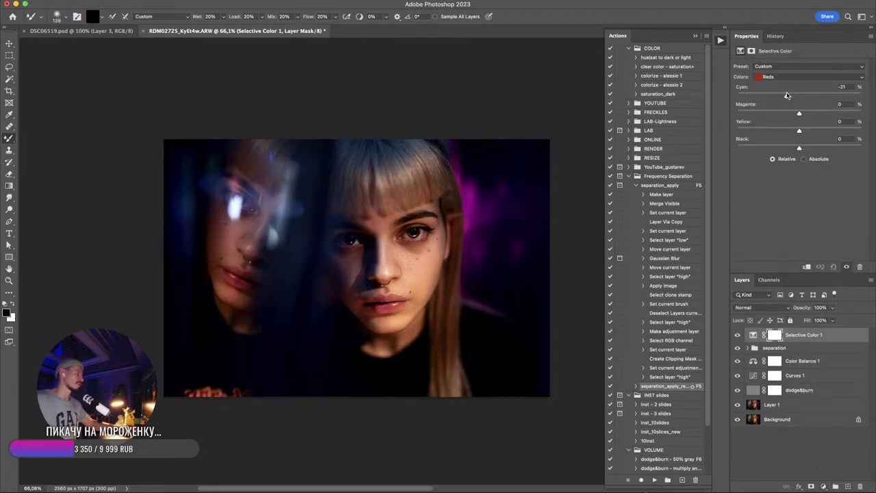
left_click_drag(816, 149, 800, 149)
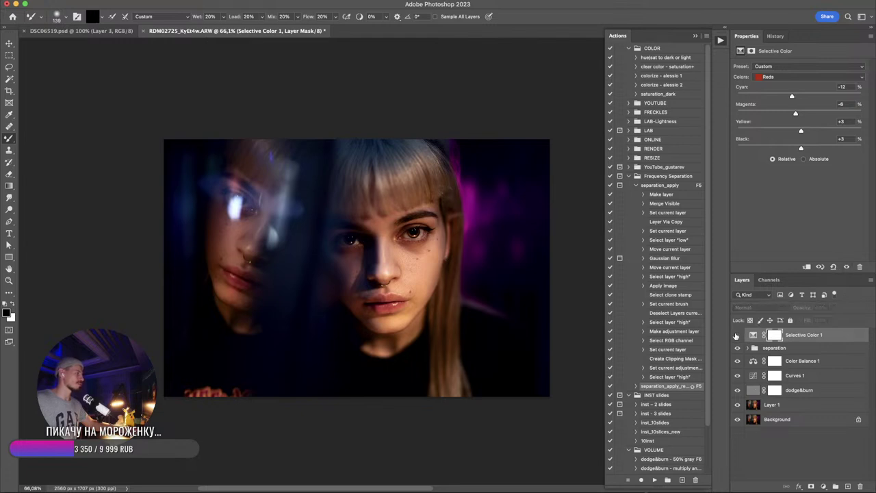
- Stamp all visible layers into a new top layer and start the Path Blur filter on it
left_click(783, 447)
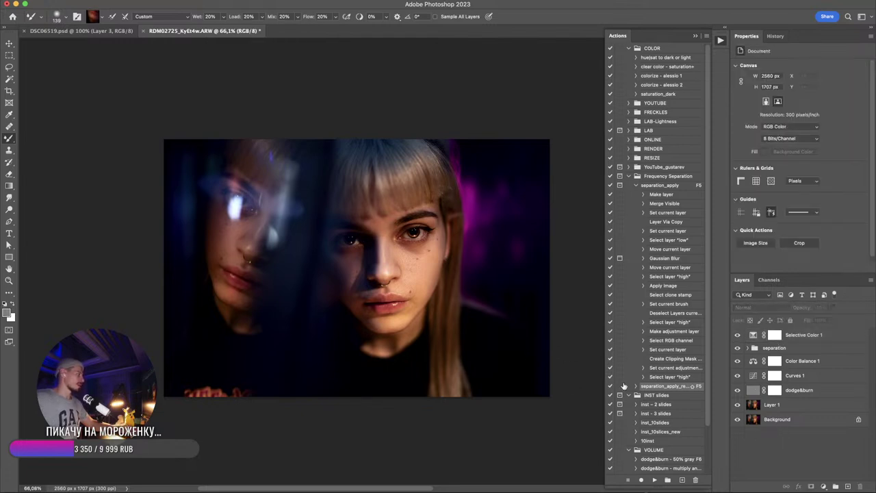
key("super+alt+shift+e")
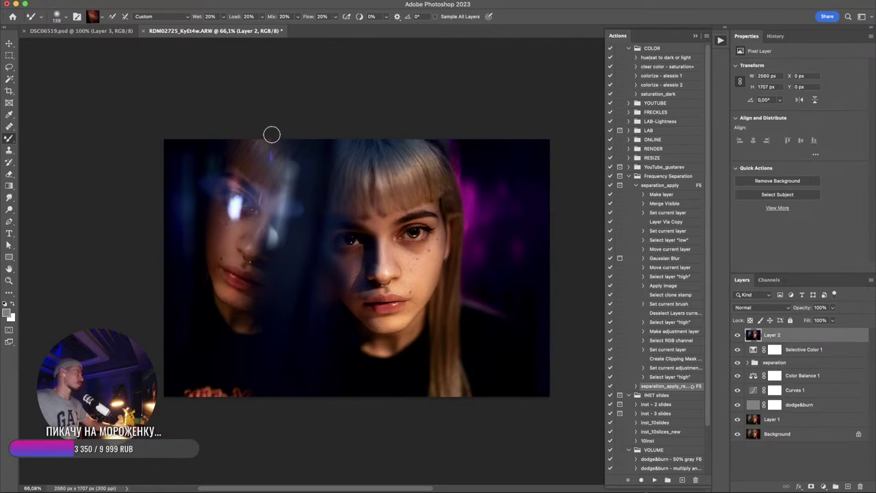
left_click(208, 0)
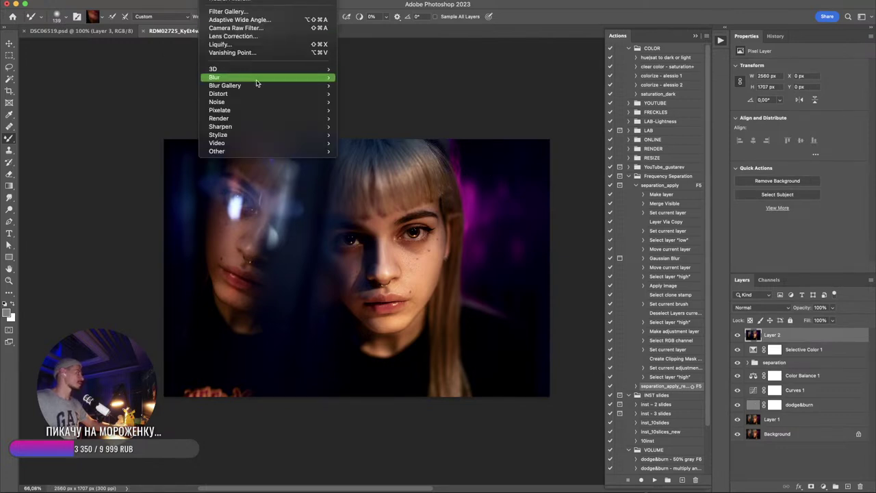
mouse_move(260, 87)
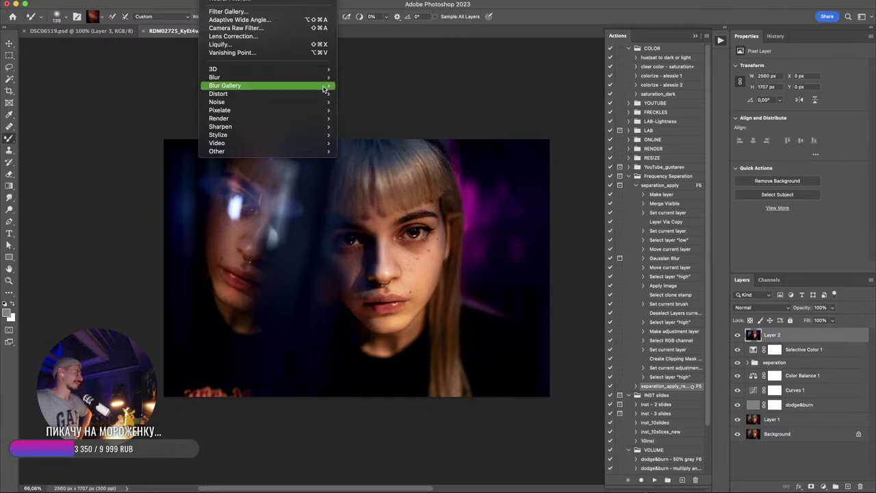
left_click(366, 112)
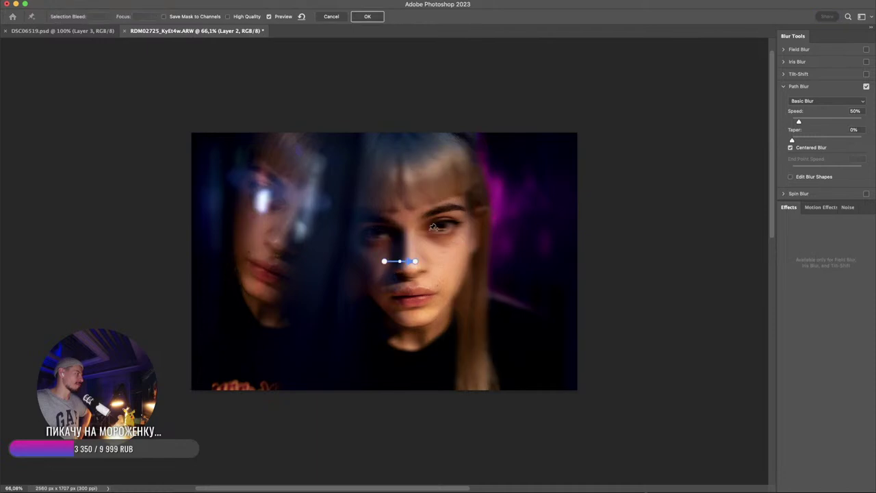
- Stretch the blur path along the dark gap between the two faces, slanting from near the photo's lower edge to its upper edge
left_click_drag(366, 249, 310, 241)
left_click_drag(415, 261, 344, 212)
left_click_drag(309, 242, 312, 378)
left_click_drag(369, 154, 354, 142)
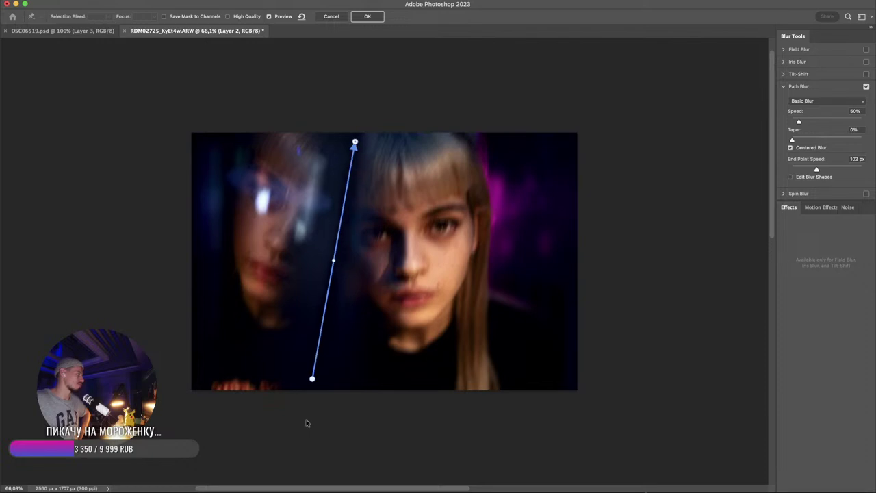
left_click_drag(309, 381, 305, 381)
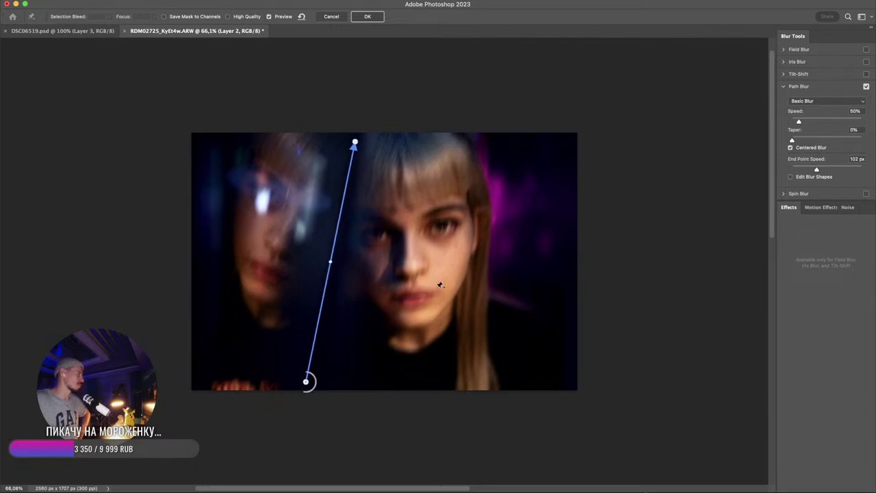
- Add three roughly parallel slanted blur paths: two across the main face and one over the background beside her long hair
left_click(375, 285)
double_click(387, 213)
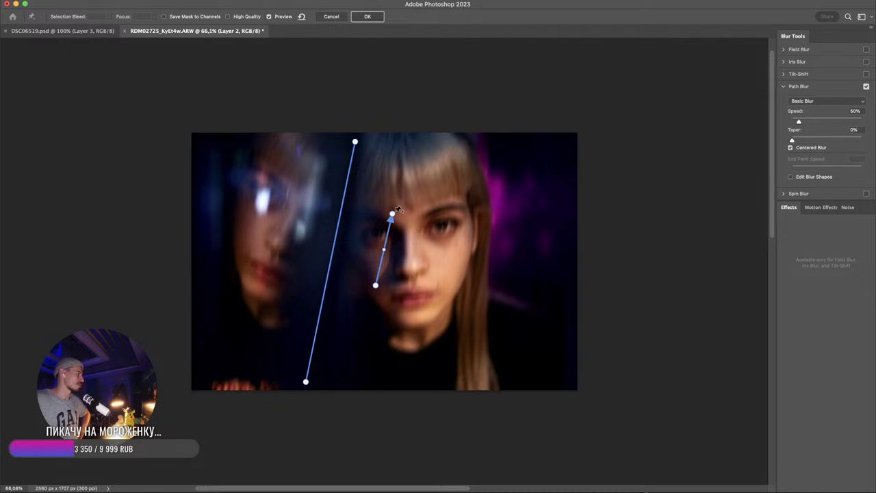
left_click_drag(375, 286, 370, 285)
left_click(419, 306)
double_click(445, 184)
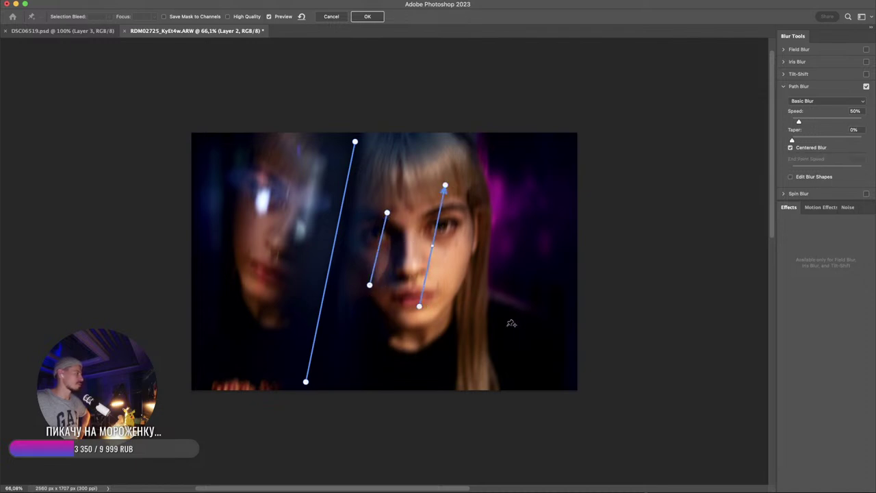
left_click(488, 375)
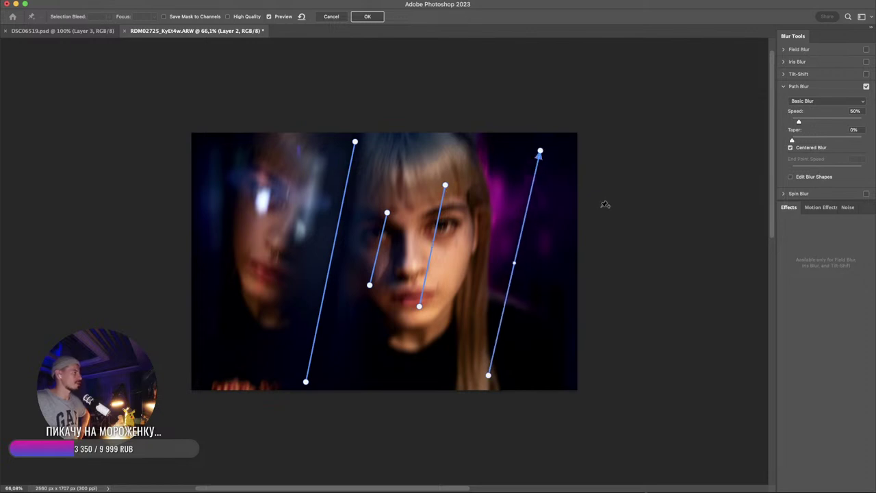
double_click(535, 148)
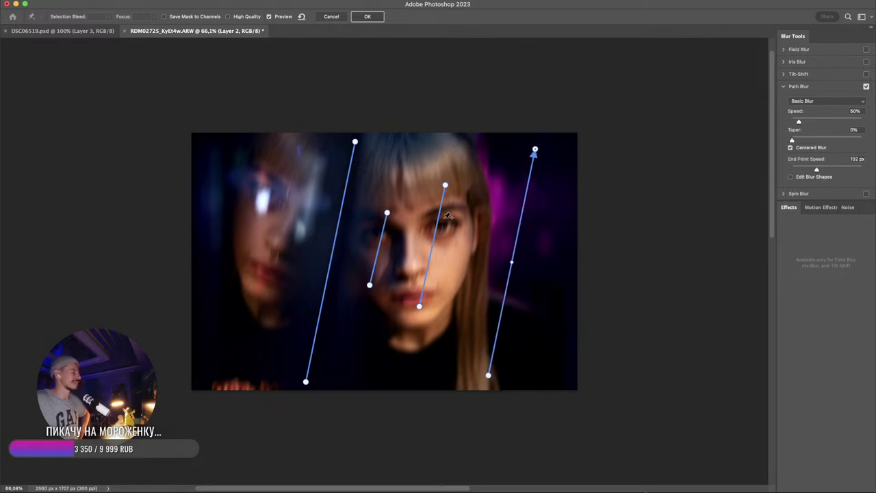
- Set the End Point Speed to 0 px at both ends of the two paths on the main face
left_click(445, 185)
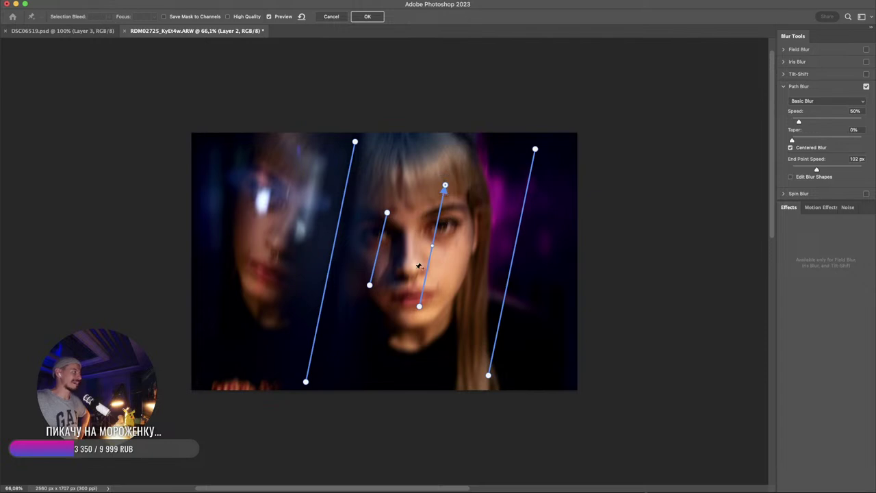
left_click_drag(815, 169, 791, 169)
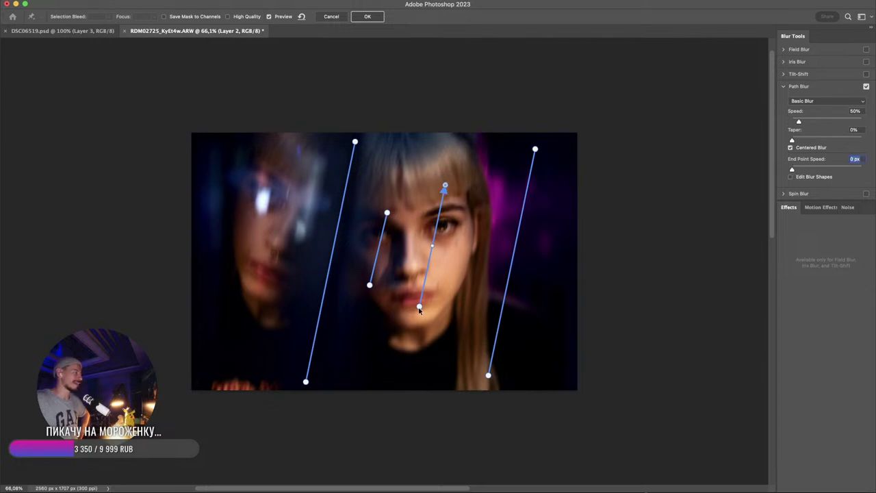
left_click(419, 306)
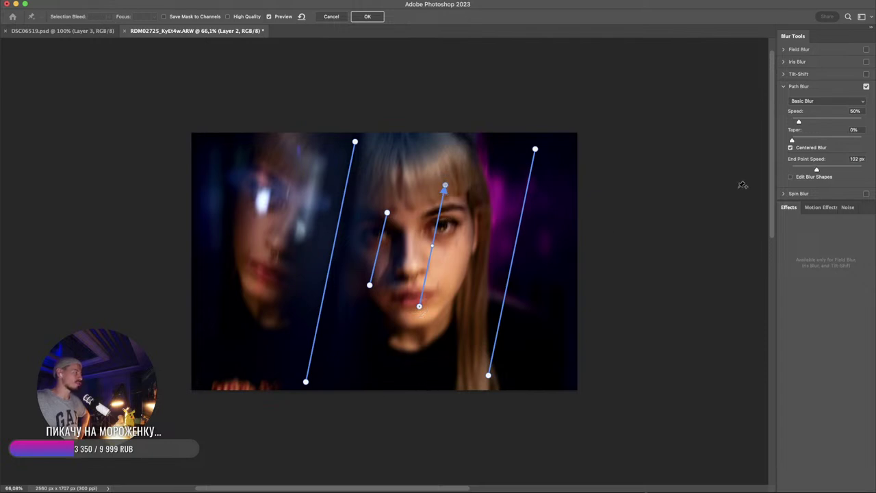
left_click(387, 215)
left_click(369, 284)
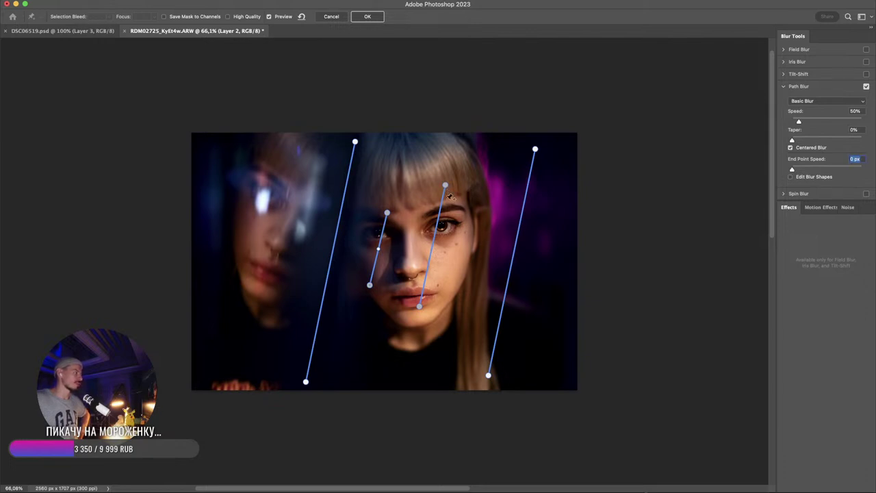
- Raise the background path's upper End Point Speed to 464 px and adjust the speed at its lower end
left_click(535, 150)
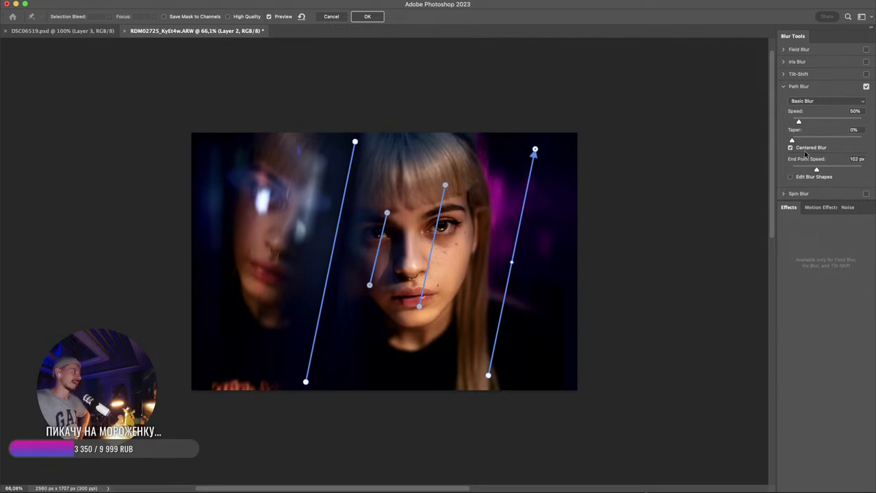
left_click(841, 169)
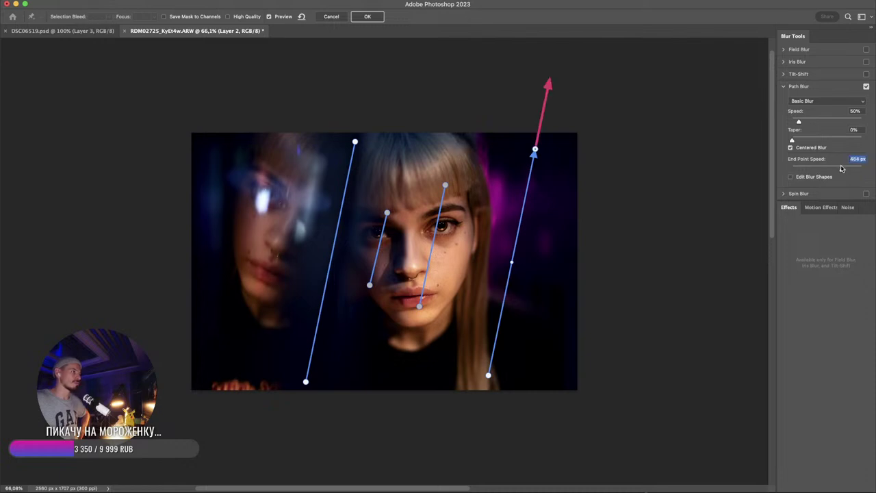
left_click(488, 375)
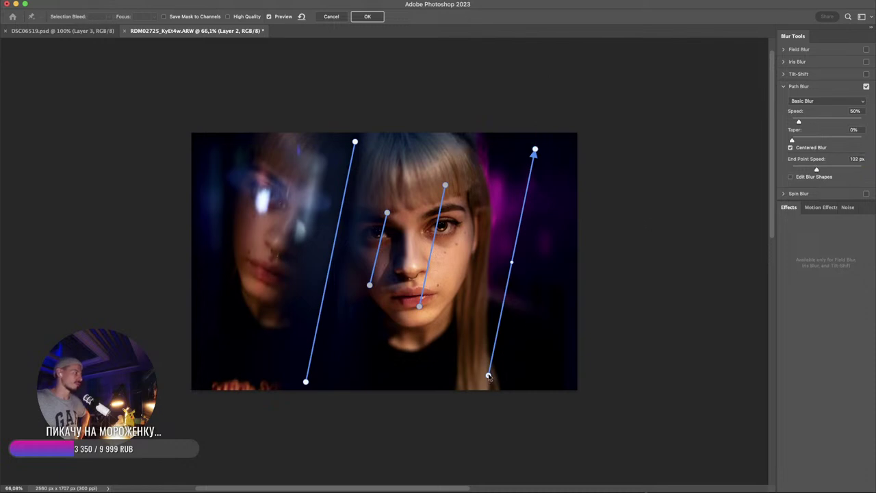
left_click(832, 168)
left_click(812, 170)
- Add a slanted path over the reflected face with a 182 px upper End Point Speed, extend it to the shoulder, and apply the blur
left_click_drag(234, 284, 273, 159)
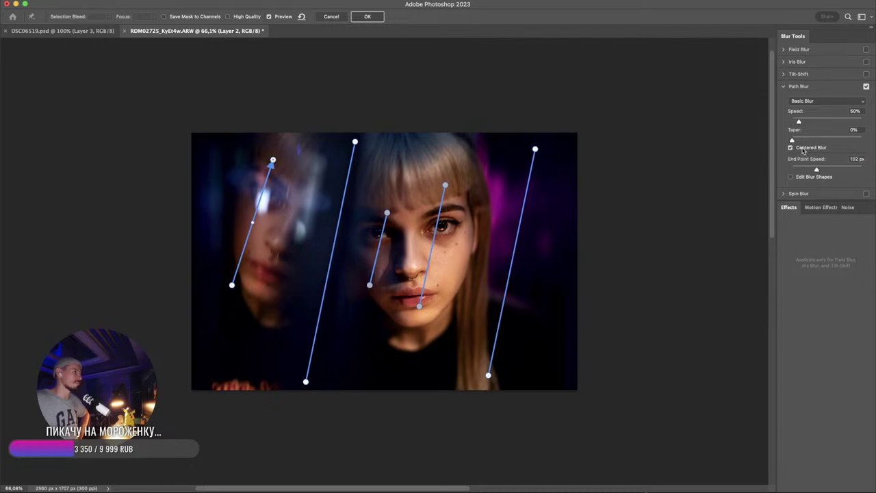
mouse_move(829, 169)
left_mouse_down()
mouse_move(838, 169)
mouse_move(823, 170)
left_mouse_up()
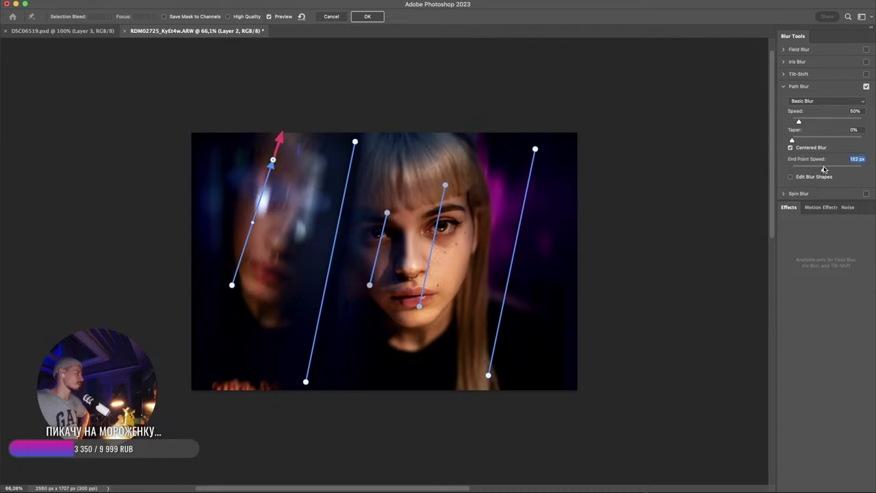
left_click_drag(232, 285, 206, 365)
left_click(367, 16)
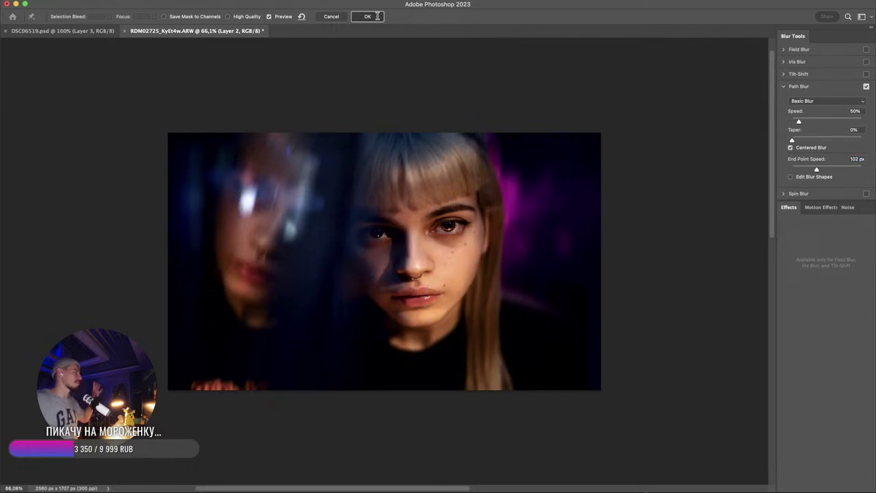
- Compare the portrait with and without the path-blurred Layer 2
left_click(739, 334)
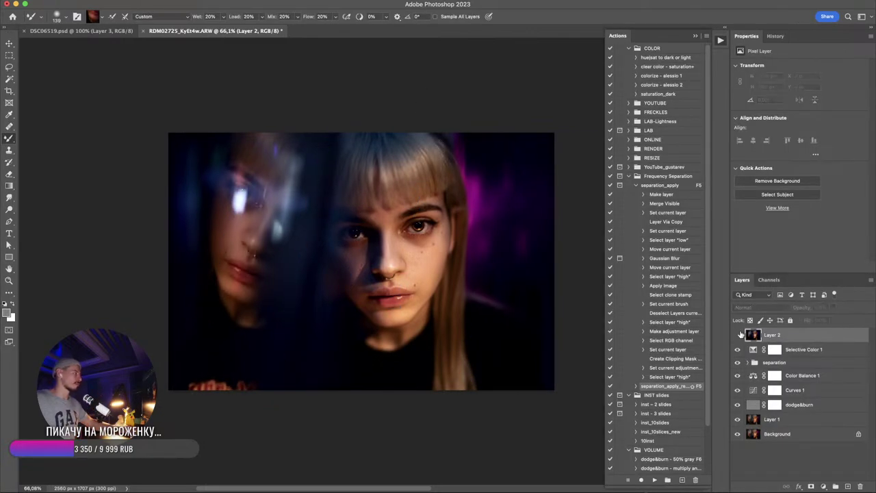
left_click(738, 335)
left_click(739, 335)
left_click(738, 335)
left_click(738, 334)
left_click(738, 335)
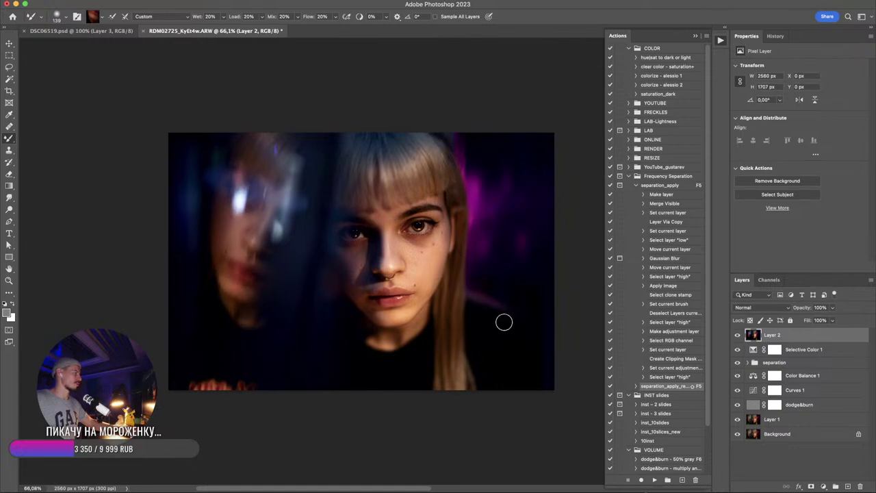
left_click_drag(346, 245, 451, 260)
scroll(451, 260, "down", 3)
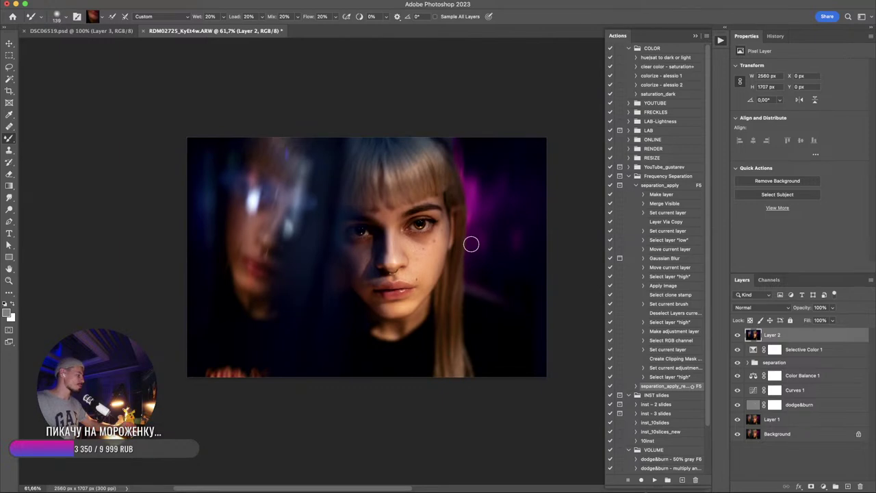
- Stamp all visible layers into another new layer and apply Camera Raw with Sharpening 23 and Grain 14
key("super+alt+shift+e")
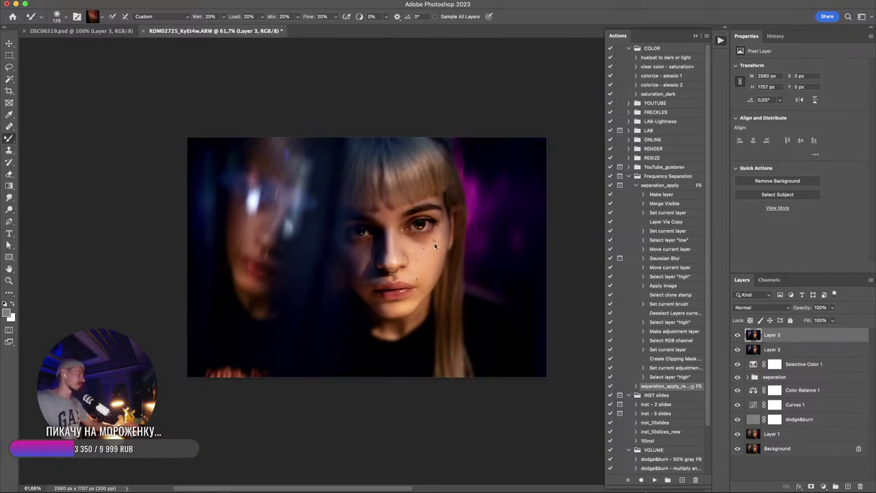
key("super+shift+a")
left_click(758, 219)
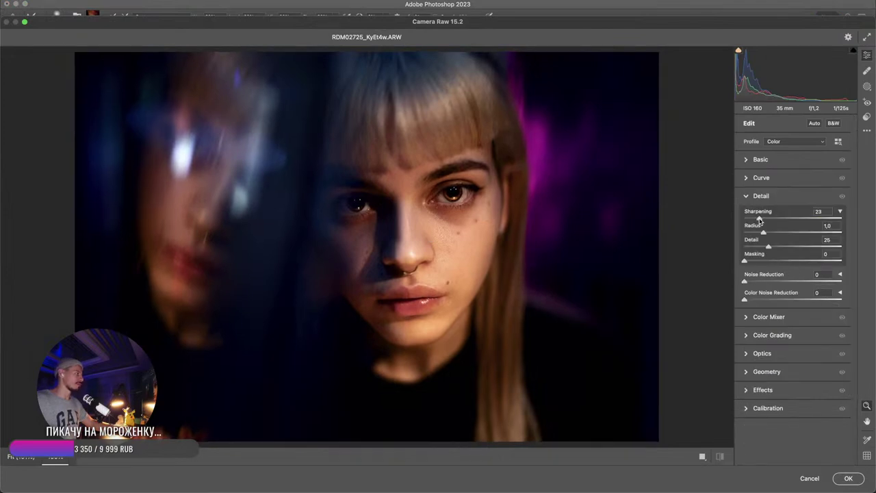
left_click(762, 390)
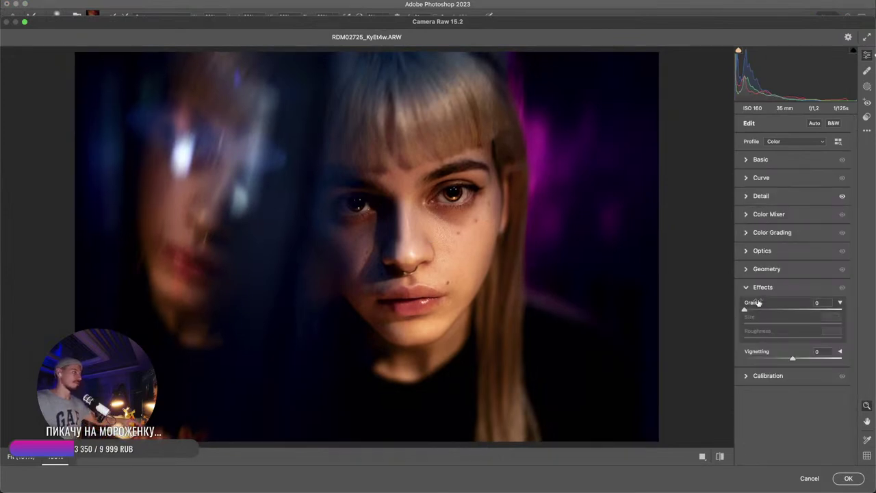
left_click(757, 310)
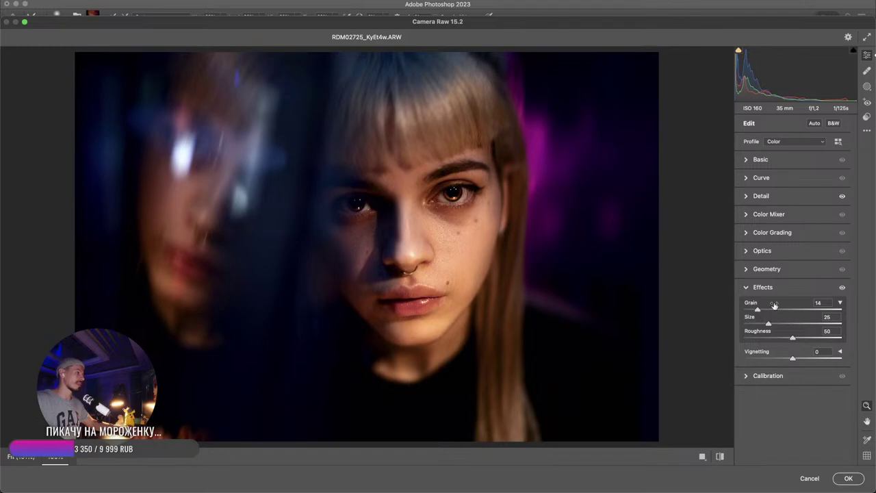
key("Return")
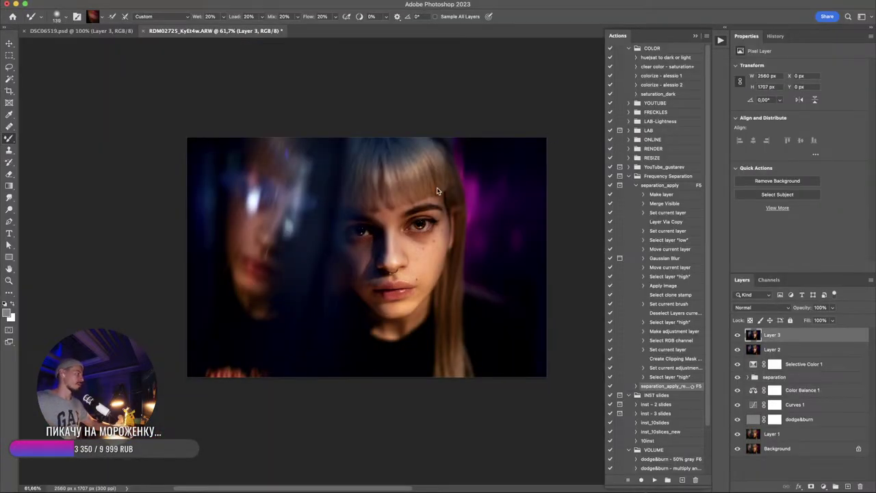
- Save the layered document as RDM02725_KyEt4w.psd in the Pictures folder, in Photoshop format with layers and the colour profile embedded
key("super+shift+s")
left_click(260, 109)
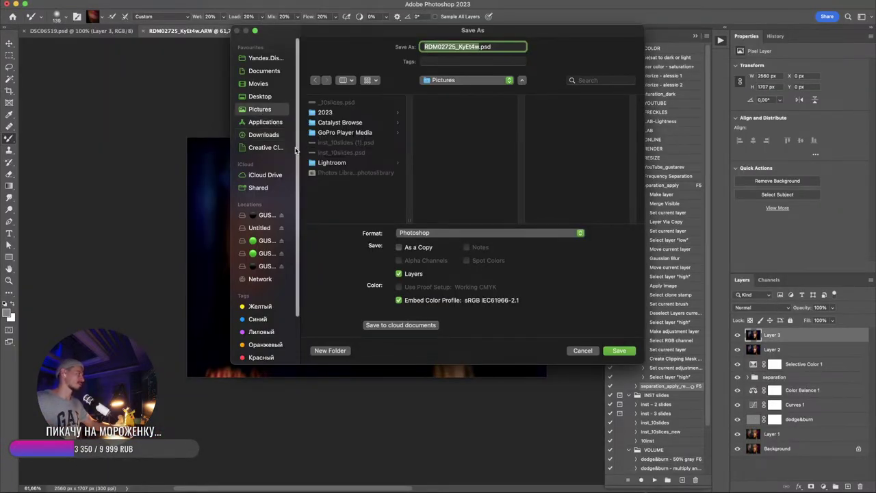
key("Return")
key("Return")
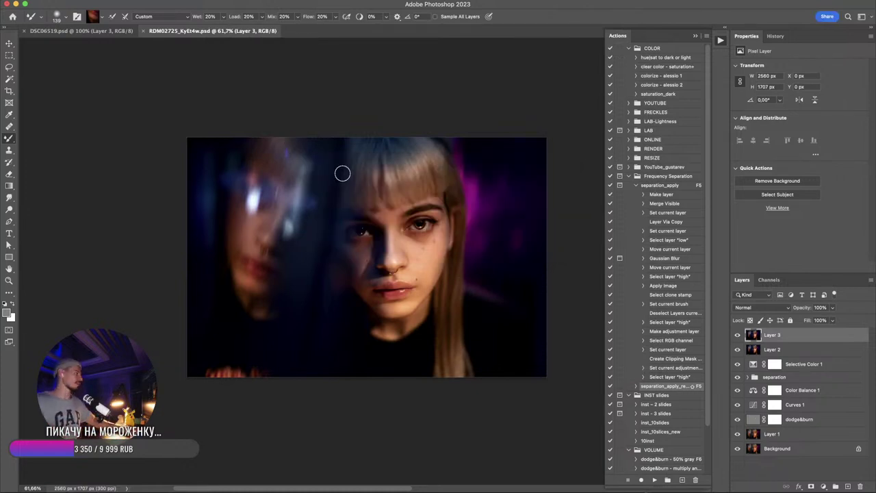
- View the finished portrait at 100%, switch to the browser, and examine the donation alerts and YouTube stream chat
key("super+1")
key("super+Tab")
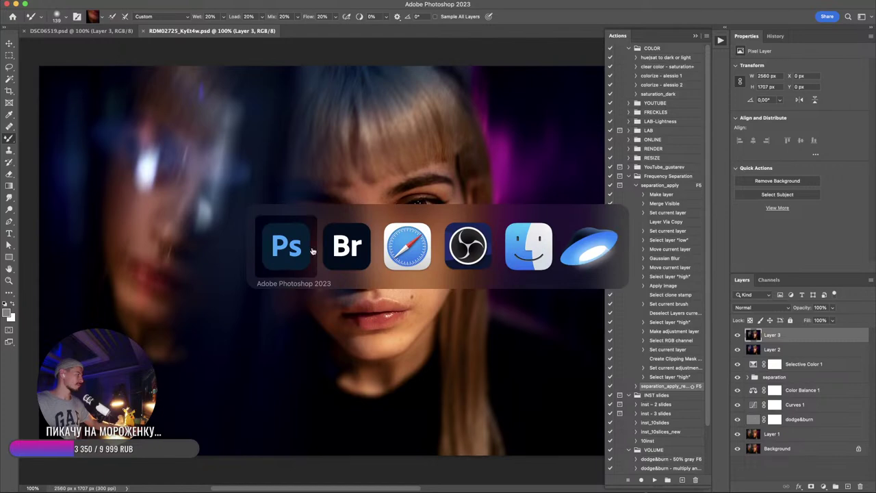
key("super+Tab")
key("super+Tab")
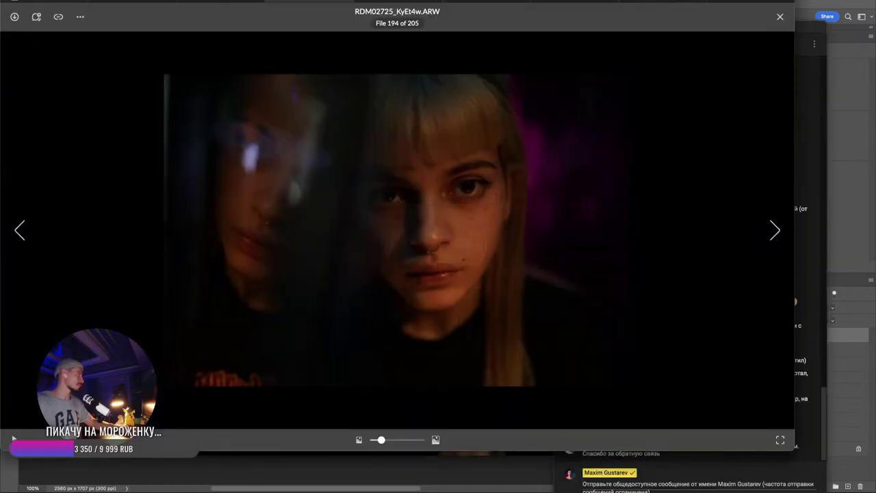
left_click(21, 1)
left_click_drag(198, 47, 199, 42)
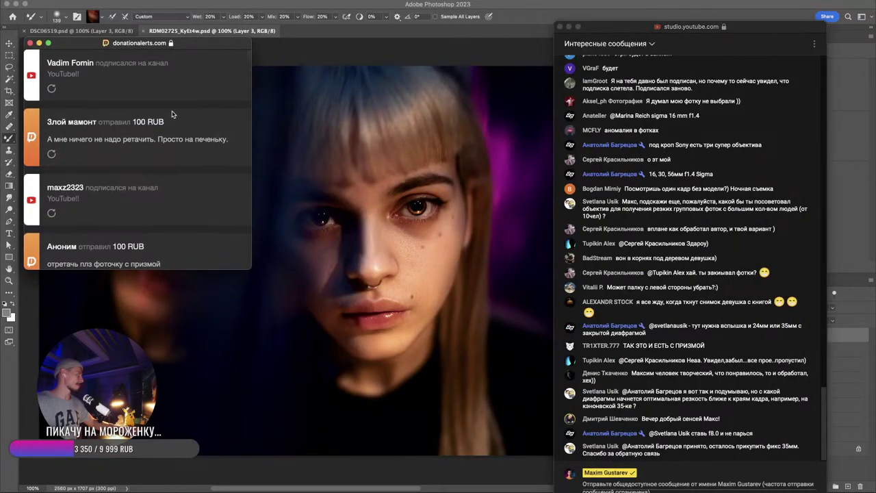
left_click(723, 27)
left_click(798, 293)
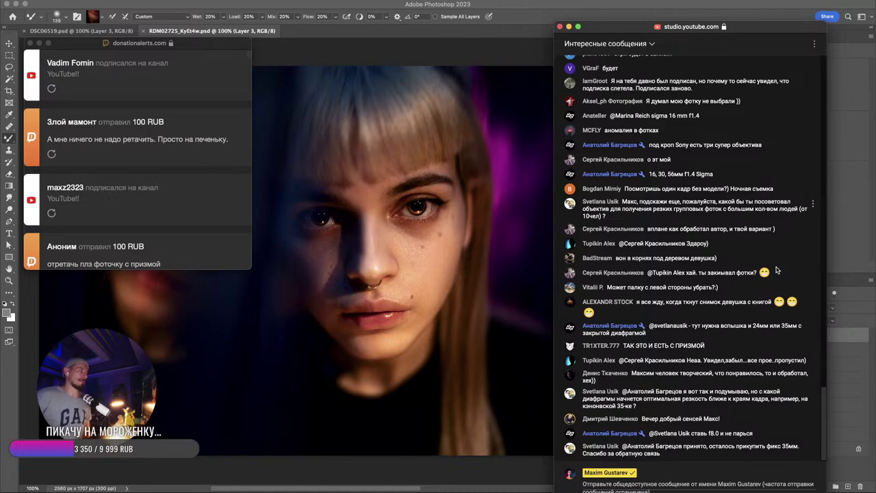
- Switch to Bridge, deselect the portrait and look through the photo thumbnails in the Downloads folder
key("super+Tab")
key("super+Tab")
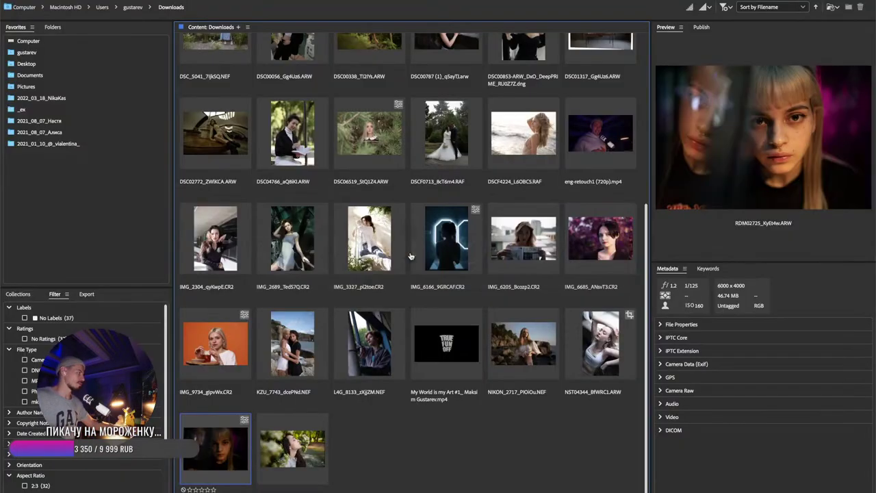
left_click(438, 432)
scroll(397, 370, "up", 5)
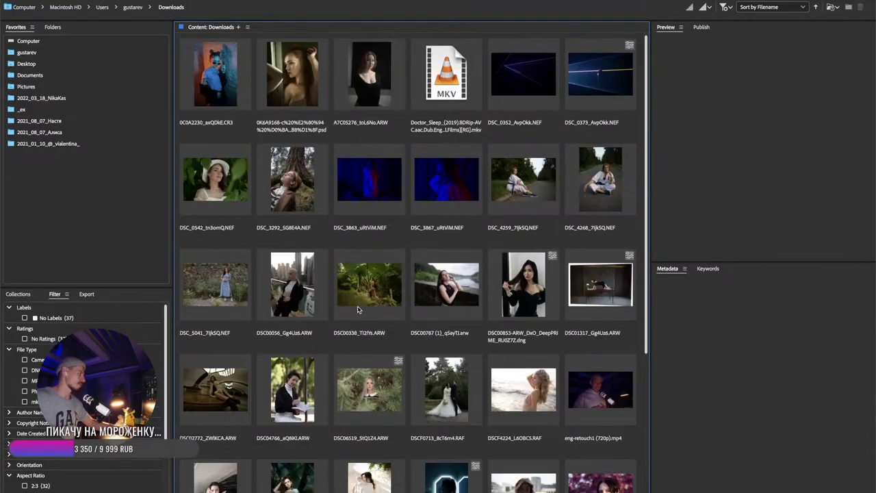
- Switch to Safari and look through the thumbnails in MEGA's folder RAW - ПО 2 ФАЙЛА МАКСИМУМ
key("super+Tab")
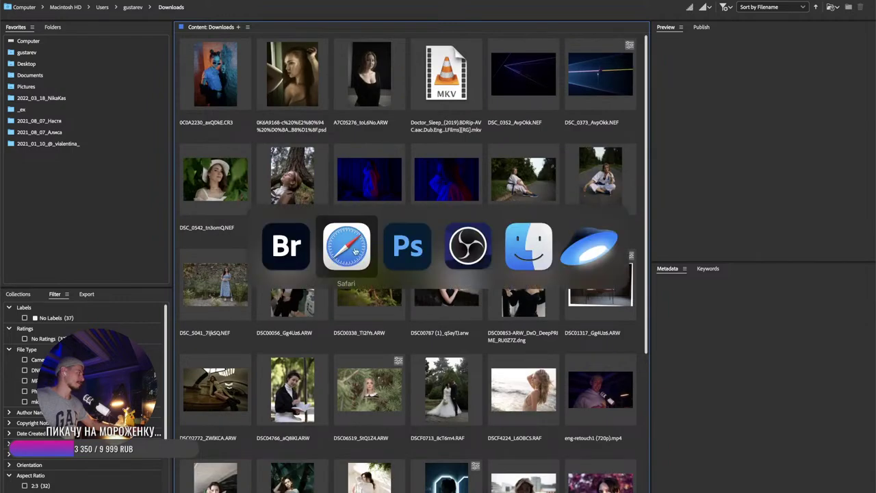
key("super+Tab")
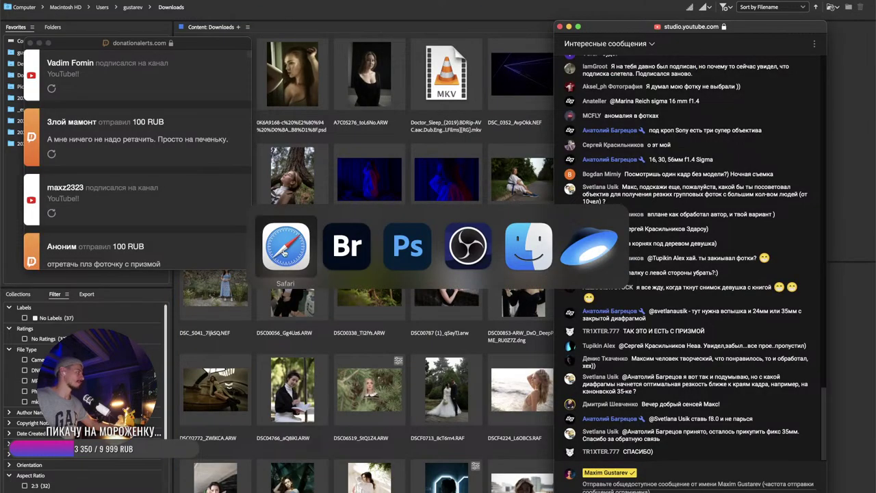
key("super+Tab")
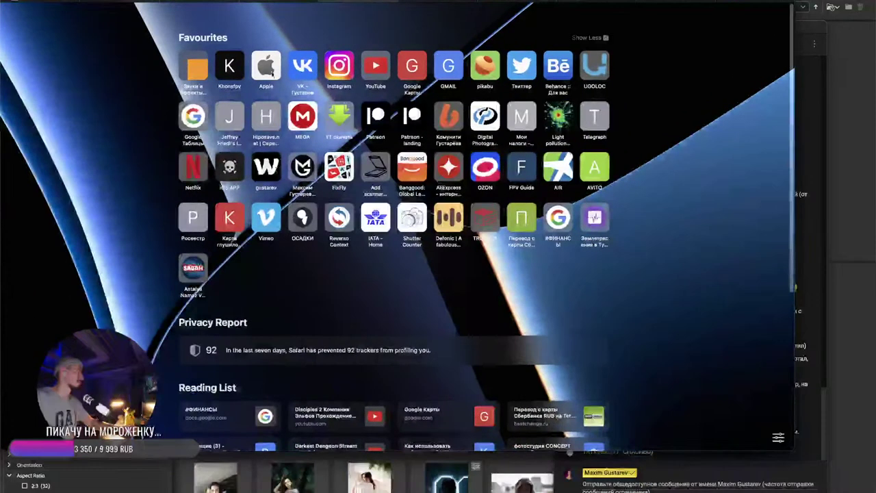
left_click(295, 1)
left_click(779, 17)
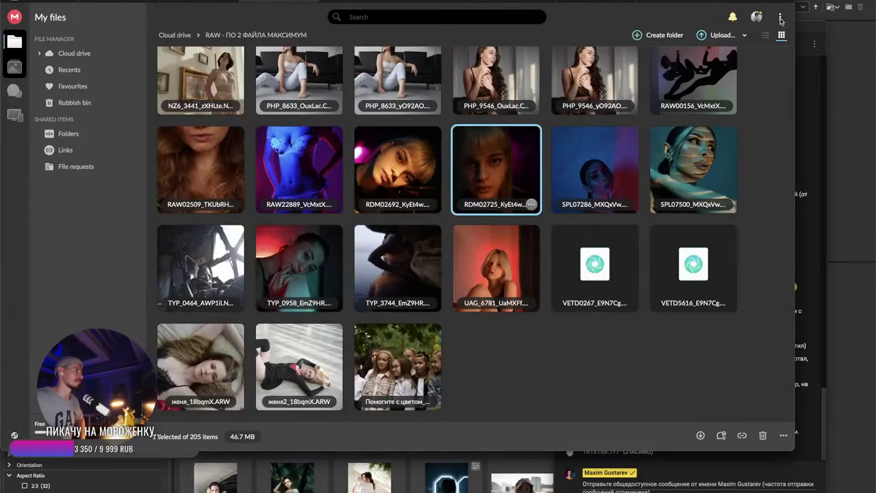
scroll(405, 227, "down", 1)
scroll(405, 226, "up", 10)
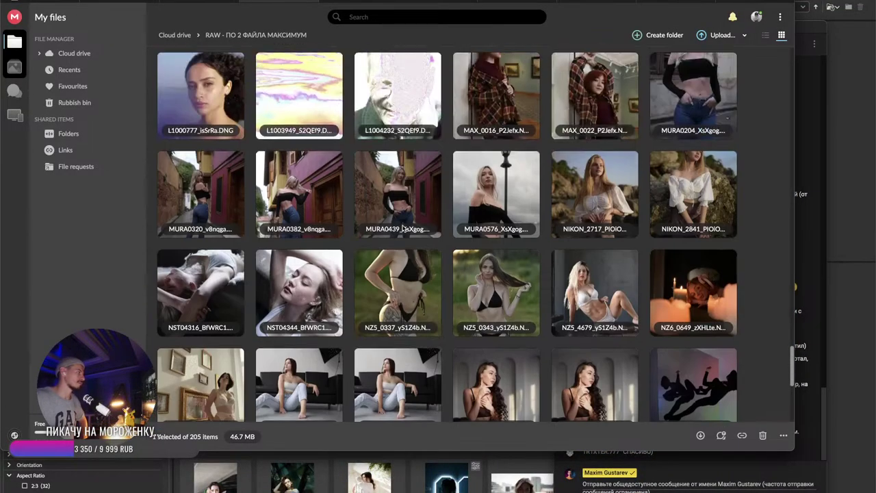
scroll(399, 226, "up", 2)
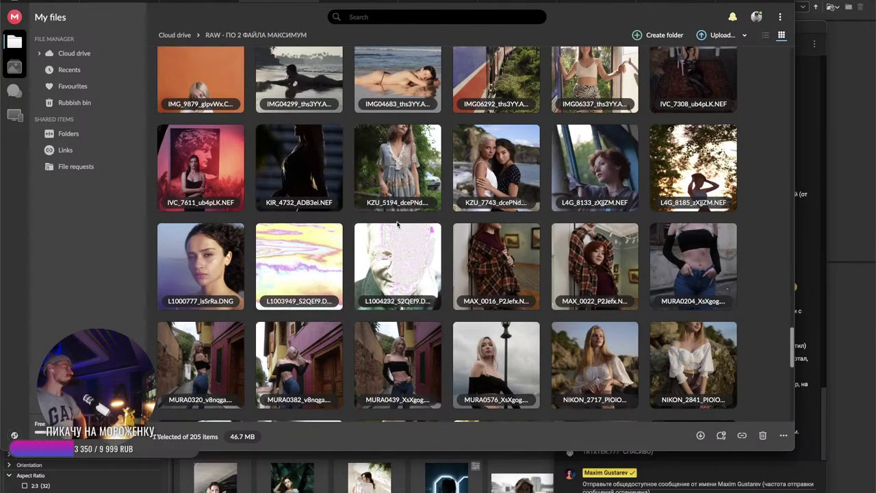
scroll(400, 236, "up", 2)
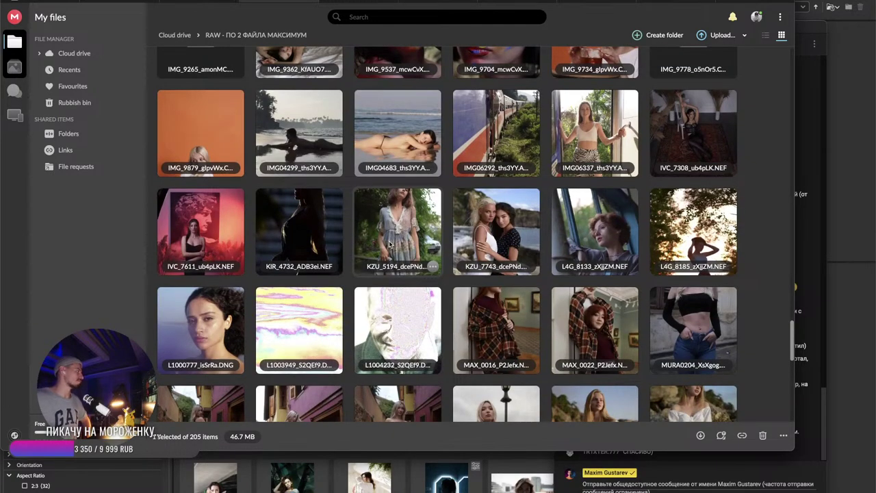
- Preview L1003949_S2QEf9.DNG, close the preview and download the file as a Standard Download
double_click(292, 330)
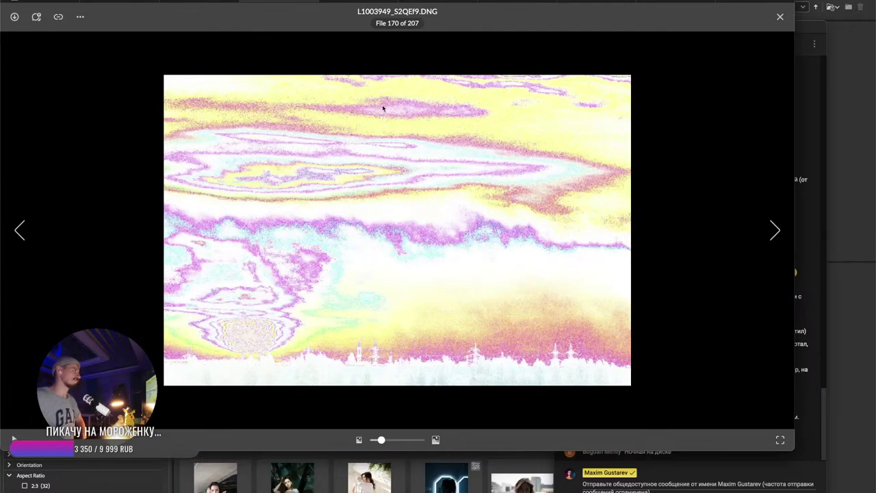
left_click(780, 16)
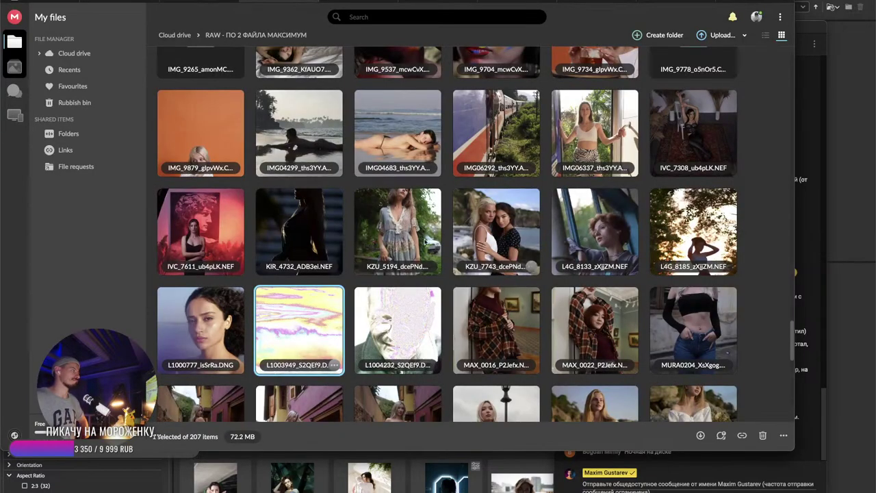
left_click(334, 365)
mouse_move(367, 183)
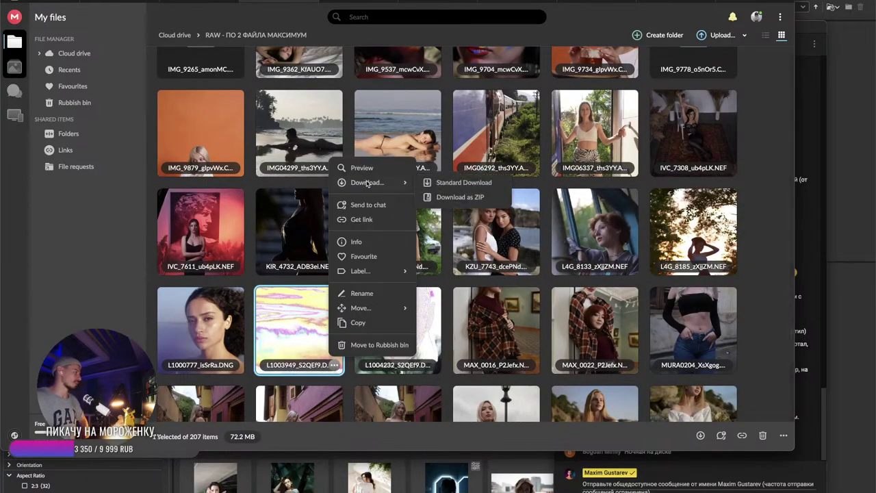
left_click(463, 182)
- Browse the MEGA folder back to its first files and preview _DSC0368_Lo2LCa.ARW
scroll(413, 253, "up", 6)
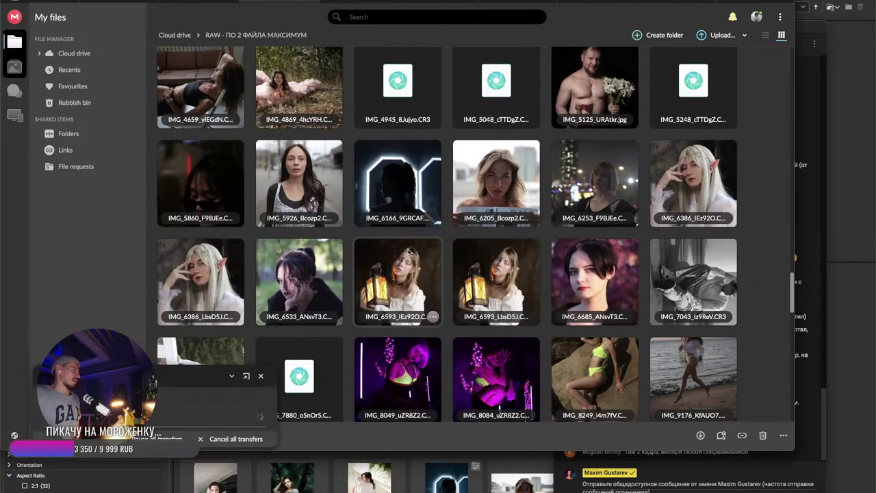
scroll(411, 247, "up", 5)
scroll(409, 235, "up", 3)
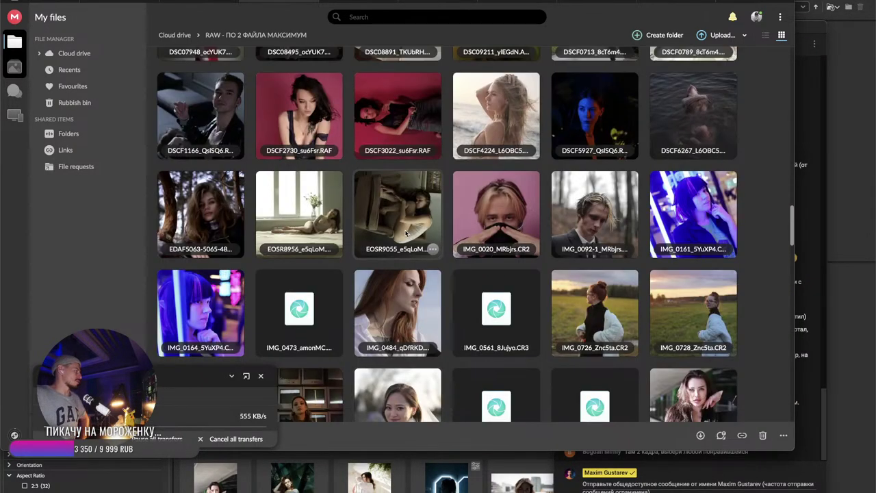
scroll(405, 234, "up", 5)
scroll(405, 234, "up", 5)
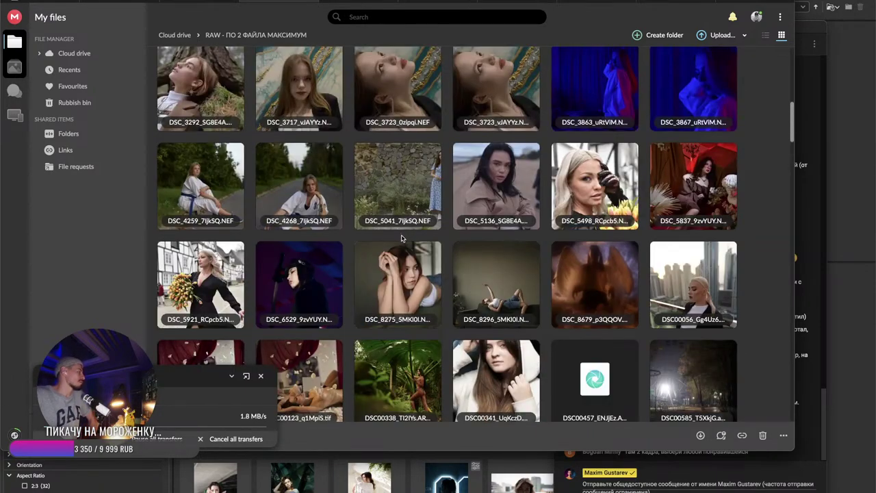
scroll(402, 238, "up", 4)
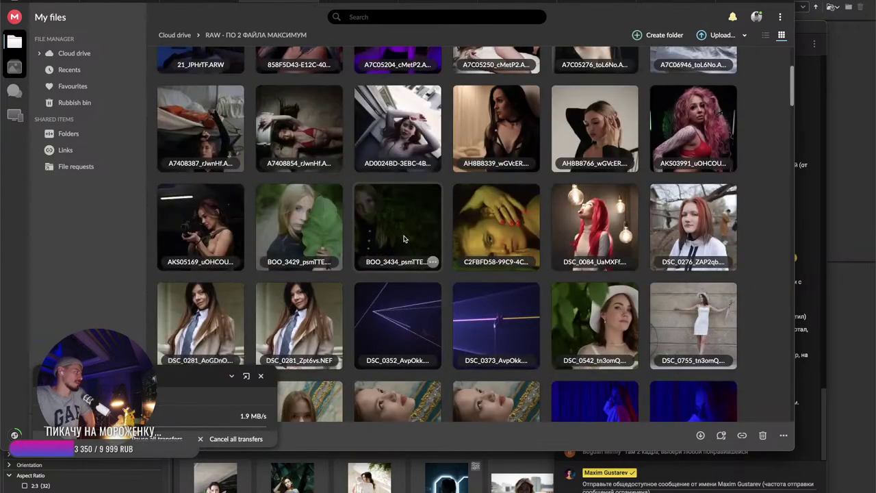
scroll(404, 238, "up", 2)
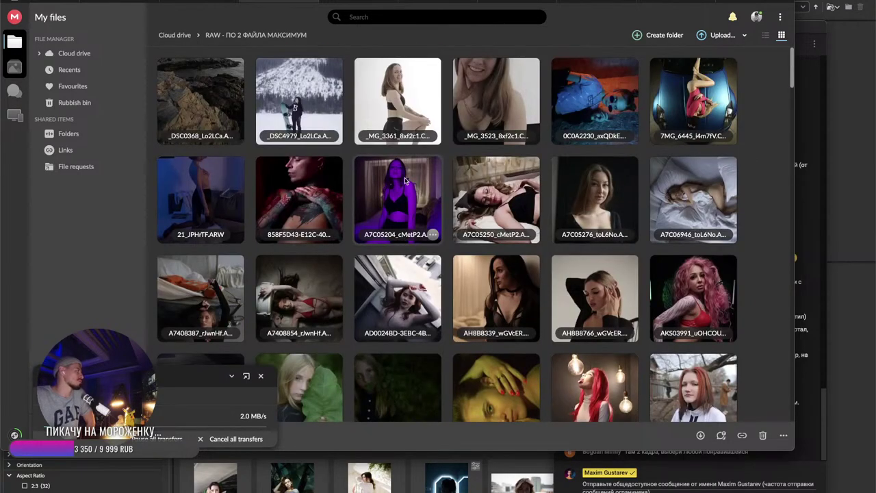
double_click(211, 97)
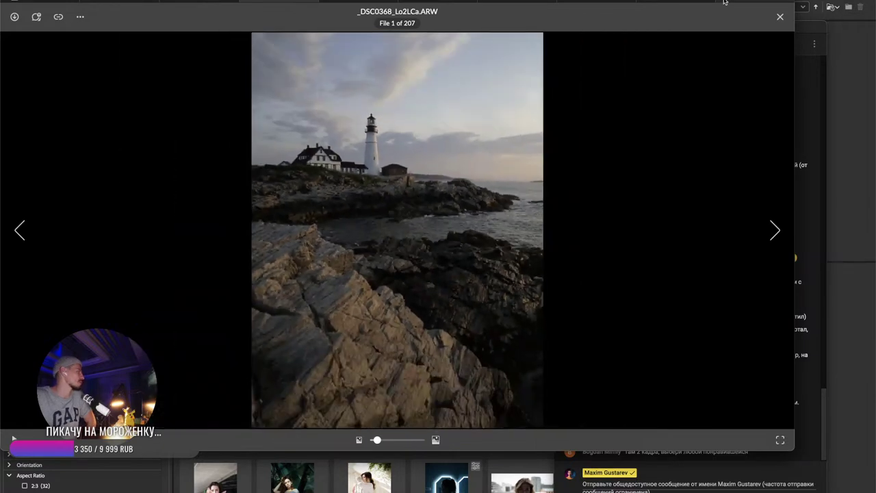
left_click(780, 17)
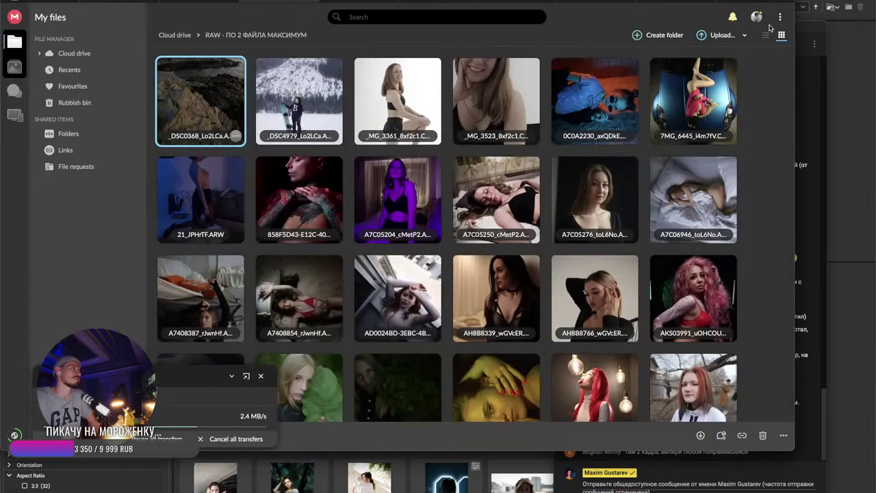
- Leave the browser for Camera Raw, set the sunset photo's Exposure to +0.70, Highlights to -14 and Shadows to +6, and open it in Photoshop
left_click(495, 1)
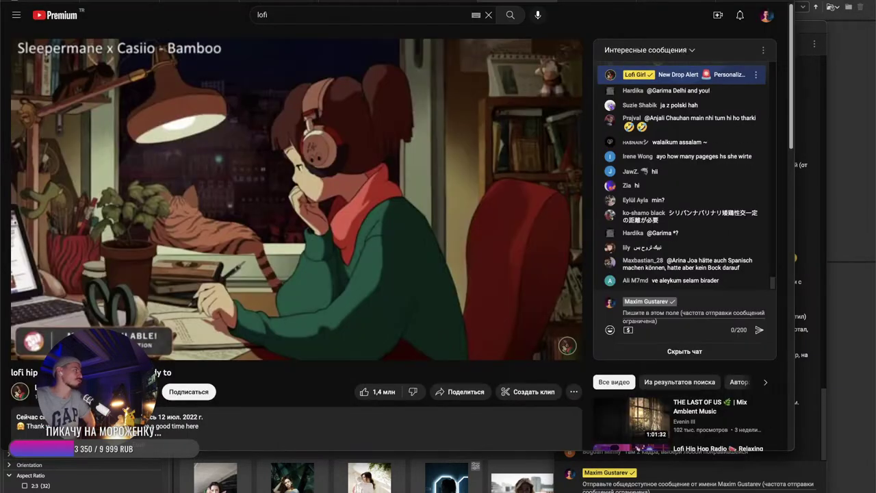
left_click(757, 2)
key("super+m")
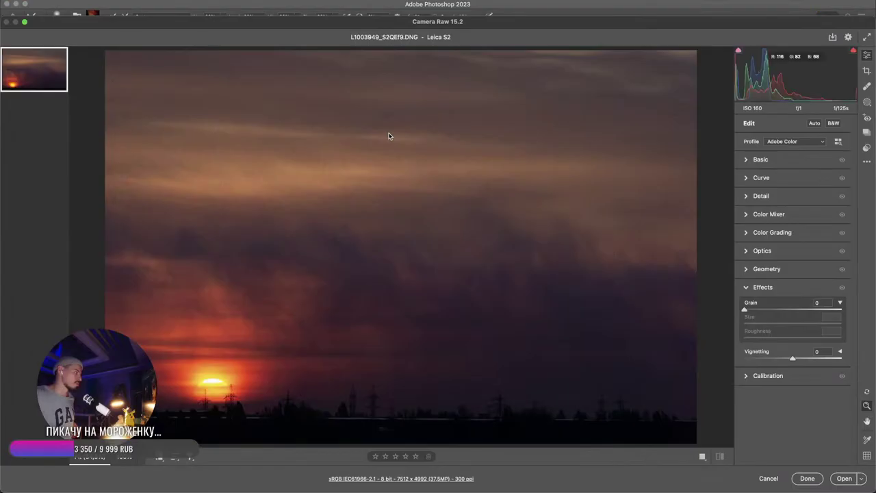
left_click(759, 159)
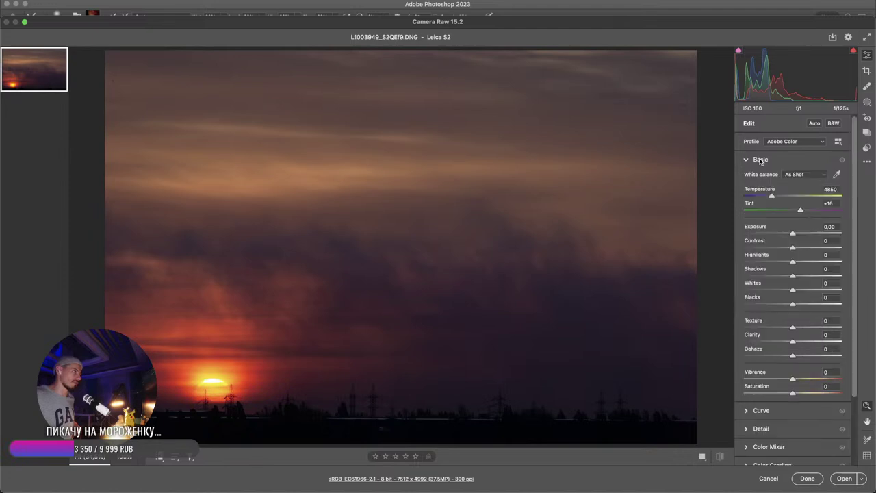
left_click_drag(792, 233, 793, 279)
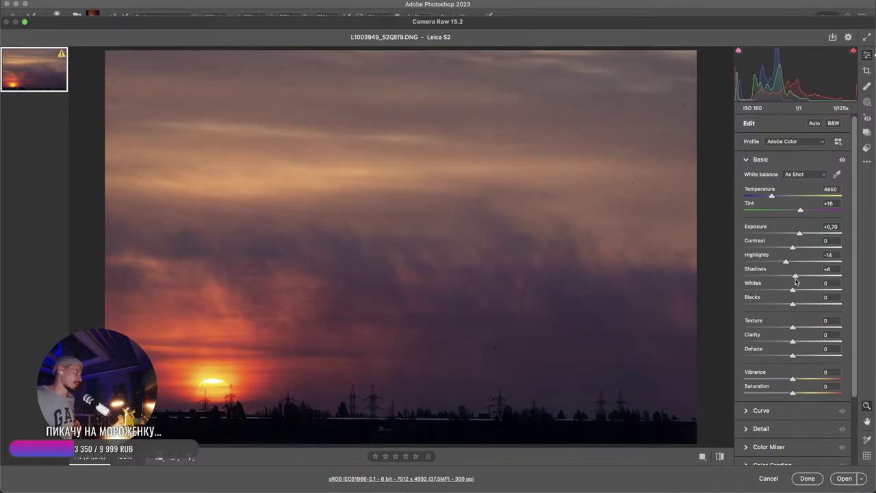
left_click(846, 481)
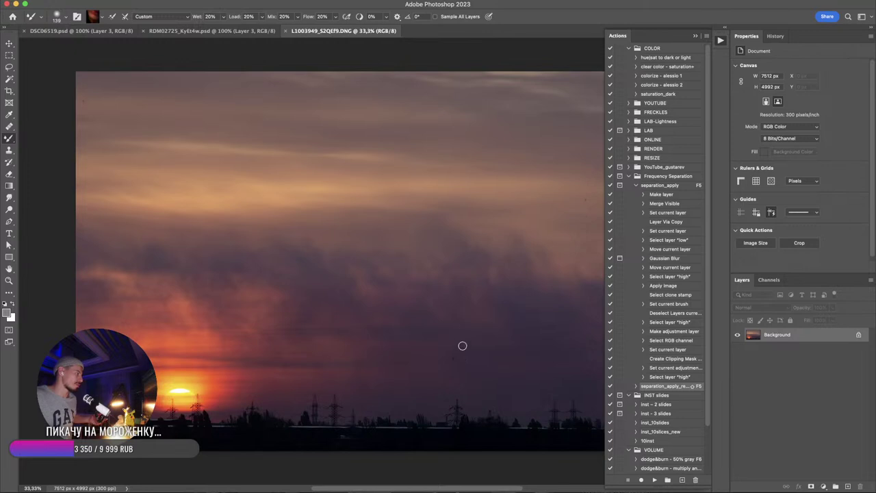
- Resize the sunset image to 2560 px wide with proportions kept
key("super+alt+i")
type("2")
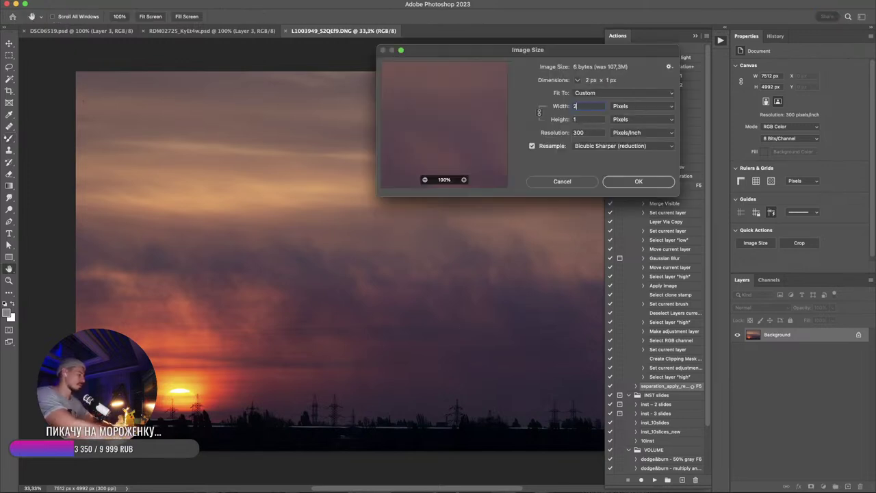
type("500")
key("Return")
key("super+0")
key("super+1")
- Apply the Camera Raw filter to the sunset photo with light Sharpening and a small amount of Grain
key("super+shift+a")
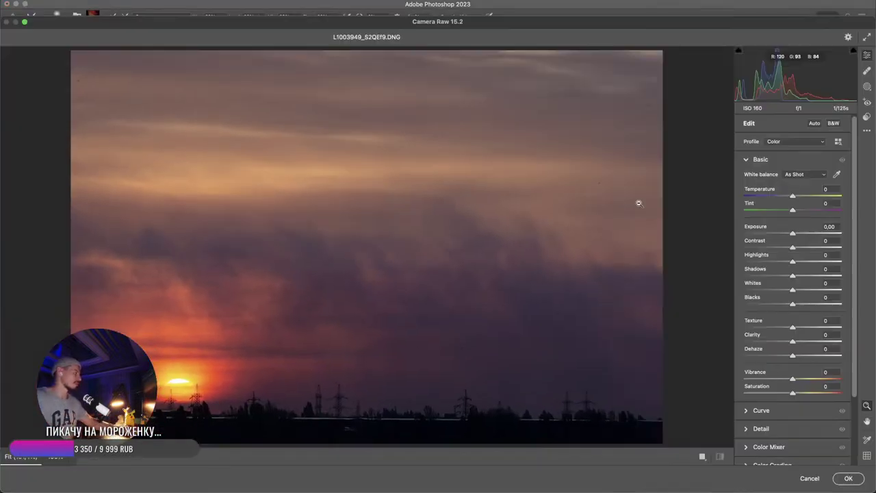
key("super+alt+3")
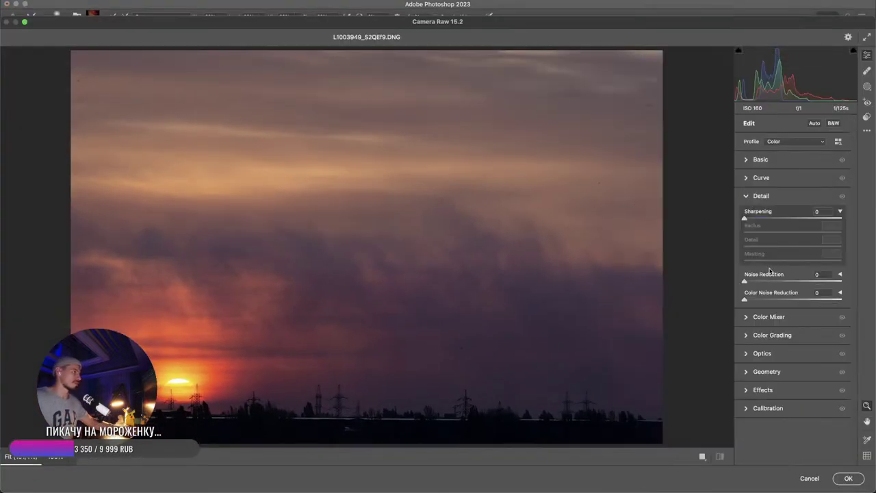
left_click(760, 219)
key("super+alt+8")
left_click(759, 309)
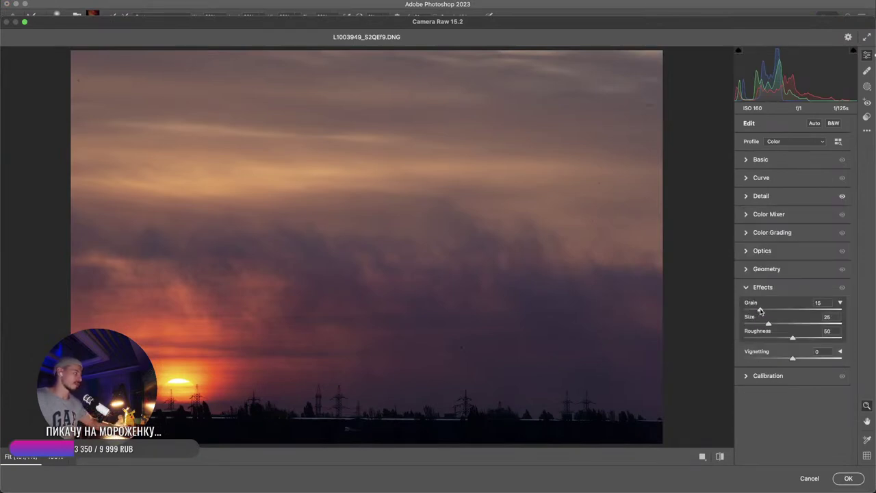
left_click_drag(759, 312, 756, 311)
key("Return")
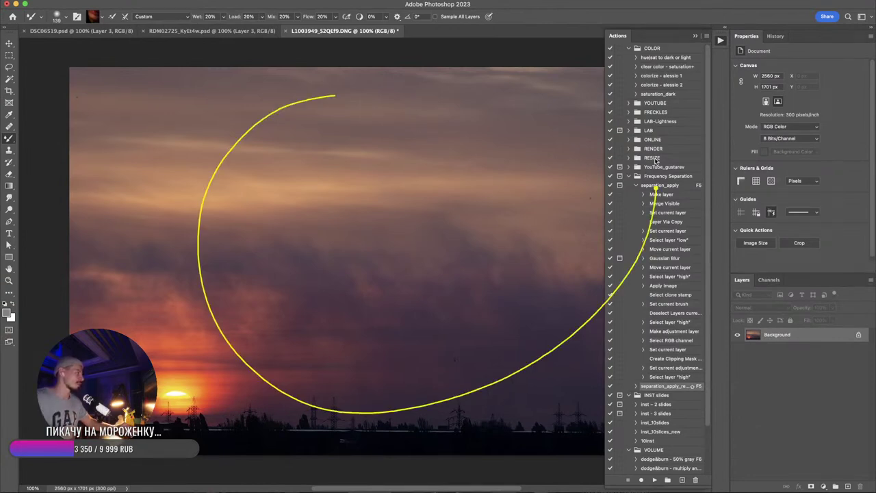
- Crop at a 3:2 ratio, shifting the photo up and right so the sun sits on the lower-left thirds intersection
key("super+0")
key("c")
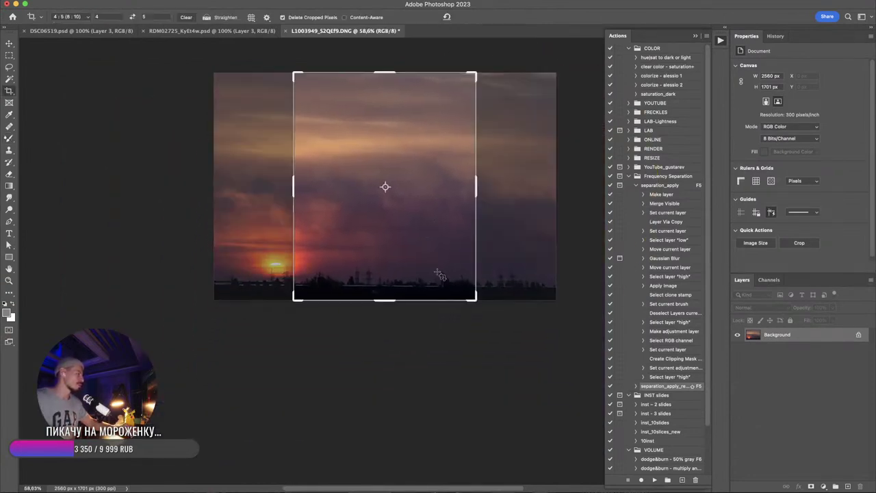
left_click_drag(107, 16, 74, 27)
type("2")
key("Tab")
type("3")
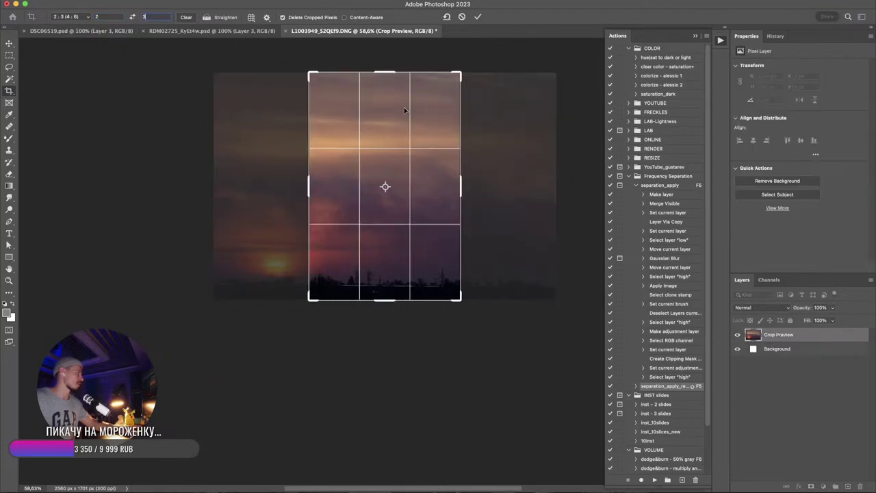
left_click(132, 16)
left_click_drag(388, 147, 466, 99)
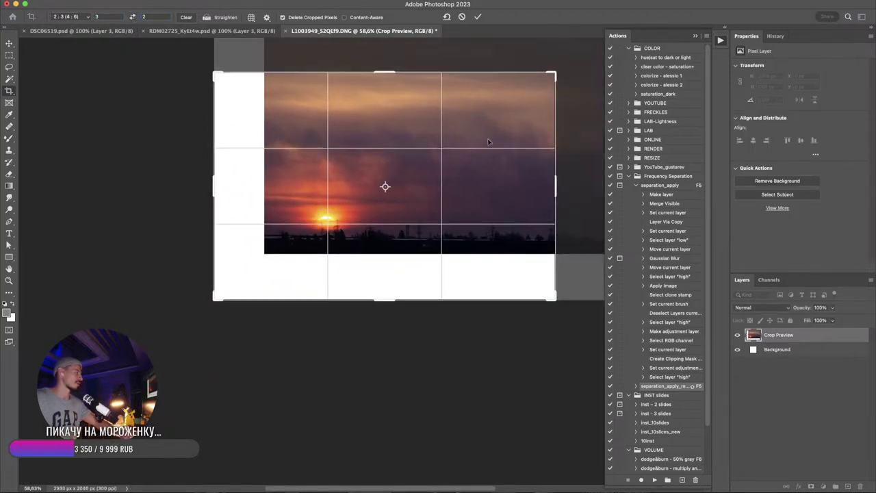
key("Return")
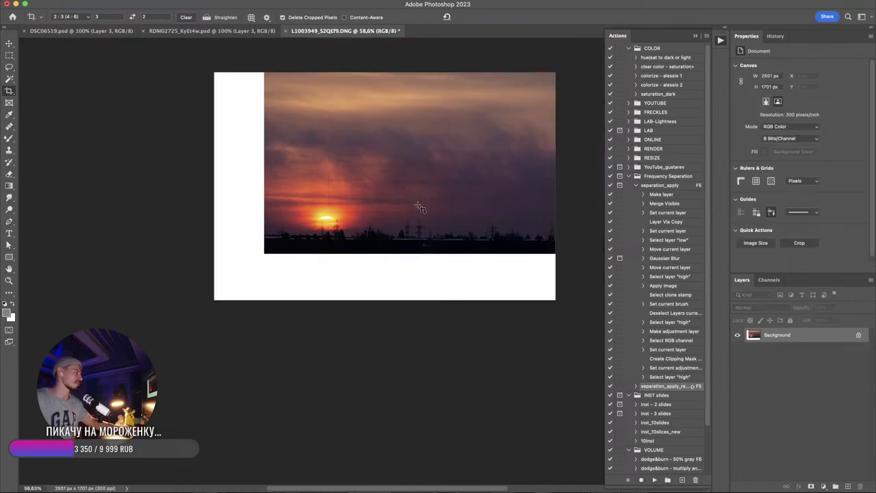
- Select the blank strip along the photo's bottom edge and fill it with matching dark ground
key("m")
left_click_drag(578, 334, 205, 242)
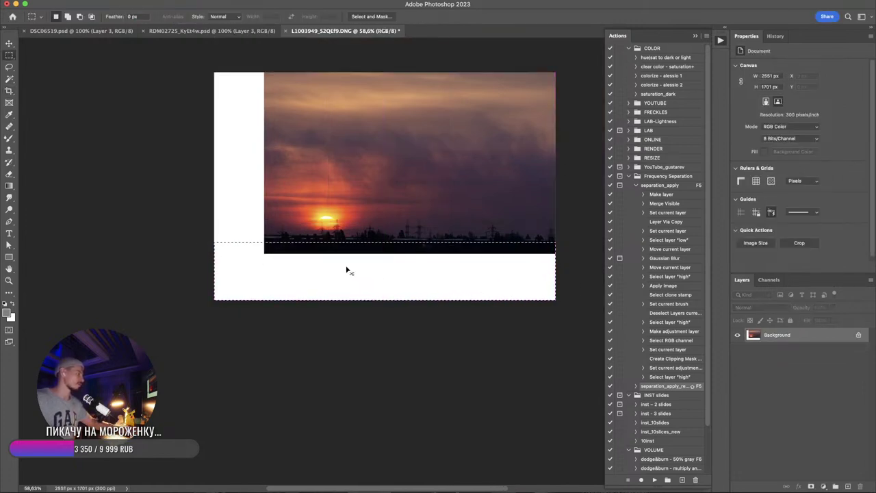
key("ctrl+t")
left_click_drag(385, 303, 385, 370)
key("Return")
- Select the blank strip along the photo's left edge, fill it using Content-Aware with Color Adaptation at 100% opacity, and deselect
left_click_drag(390, 251, 448, 479)
left_click_drag(379, 407, 294, 439)
left_click_drag(163, 105, 221, 336)
right_click(221, 336)
left_click(236, 450)
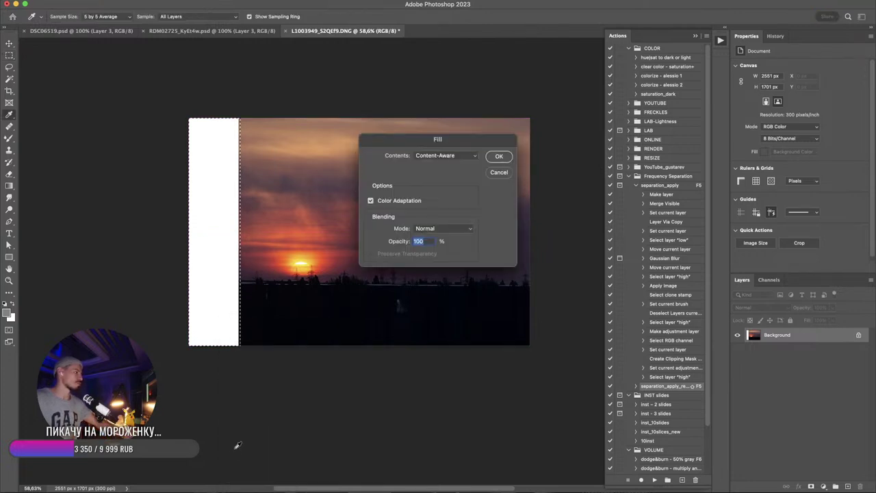
key("Return")
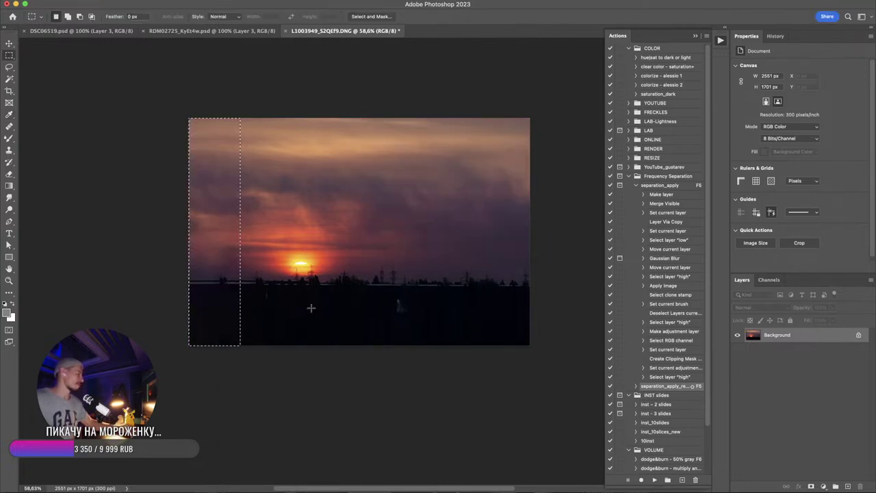
key("ctrl+d")
- Close the sunset photo without saving its changes and bring up the stream chat and donation windows
key("super+w")
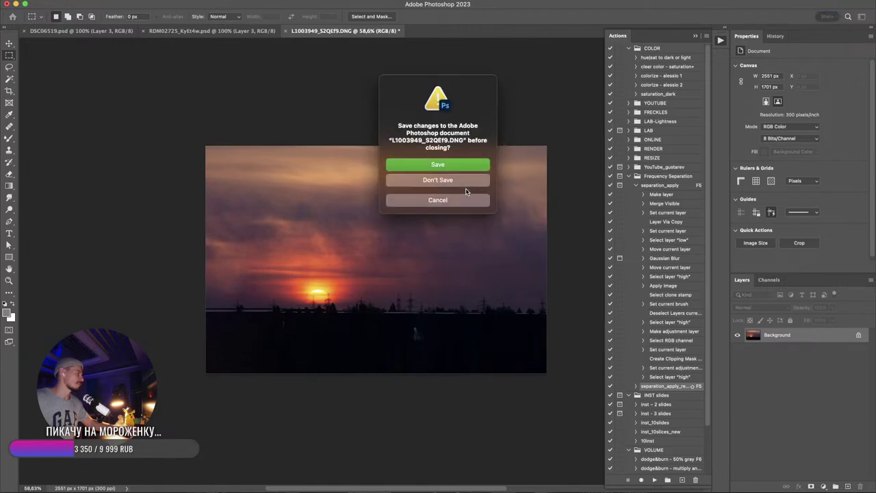
left_click(415, 182)
key("super+Tab")
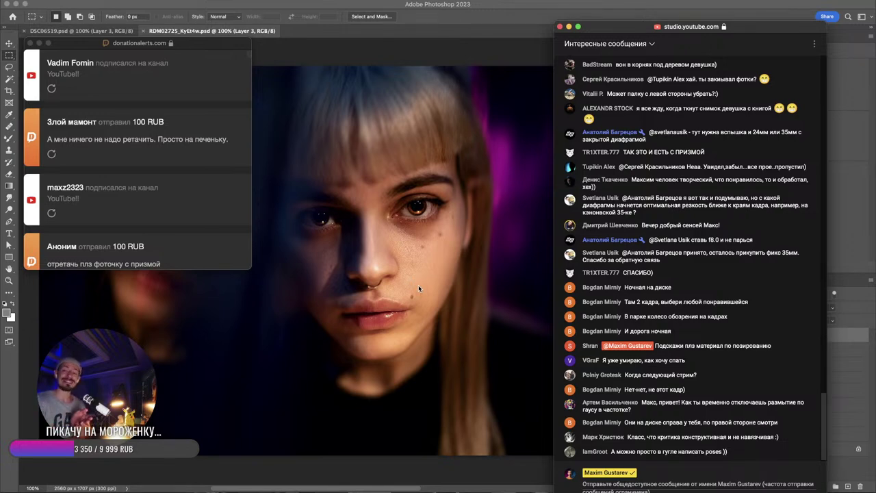
- Switch to Safari and open Pinterest in a new tab
key("super+Tab")
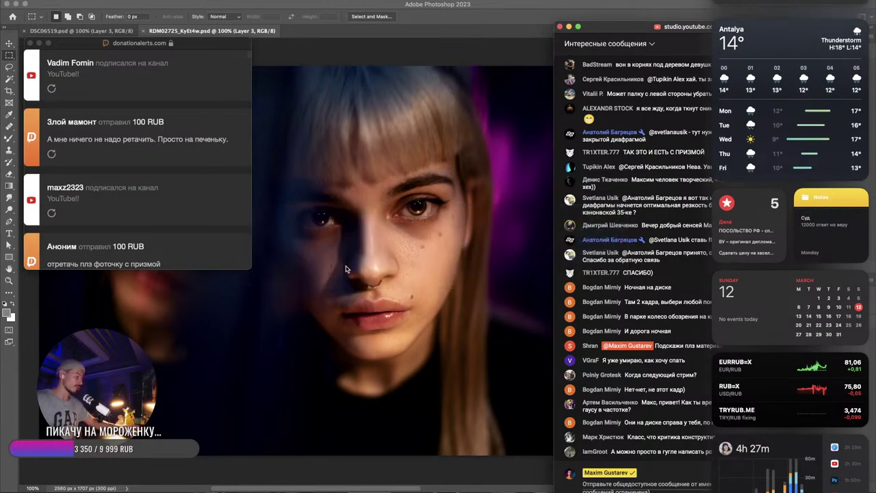
left_click(451, 149)
key("super+Tab")
key("super+Tab")
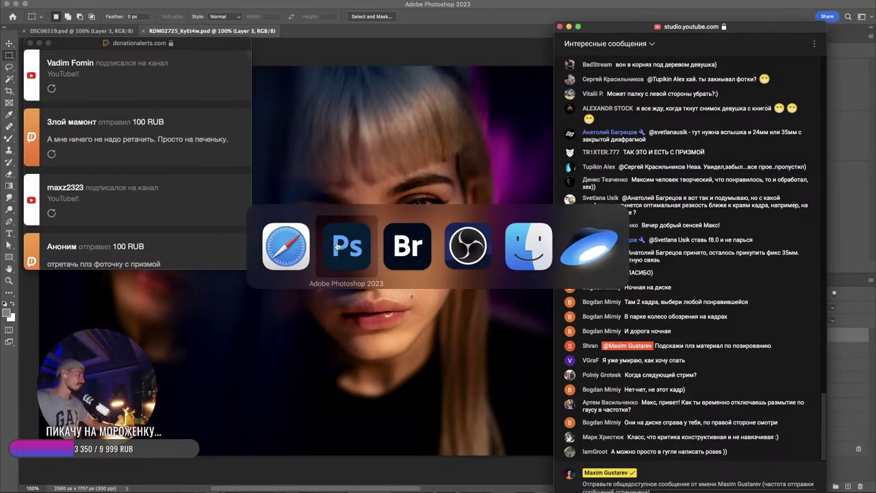
key("super+t")
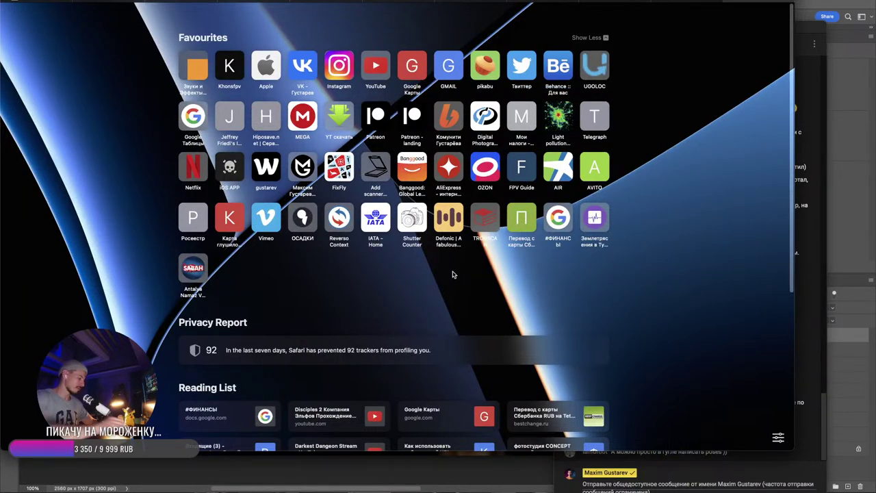
type("pint")
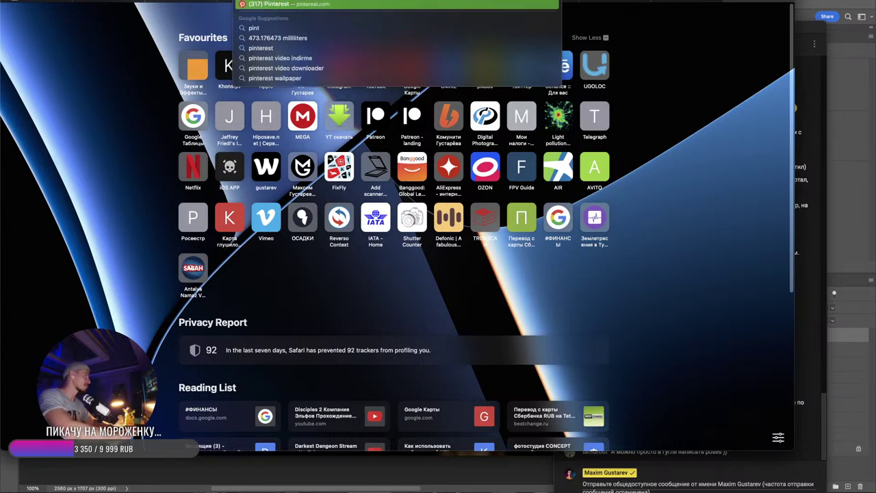
key("Return")
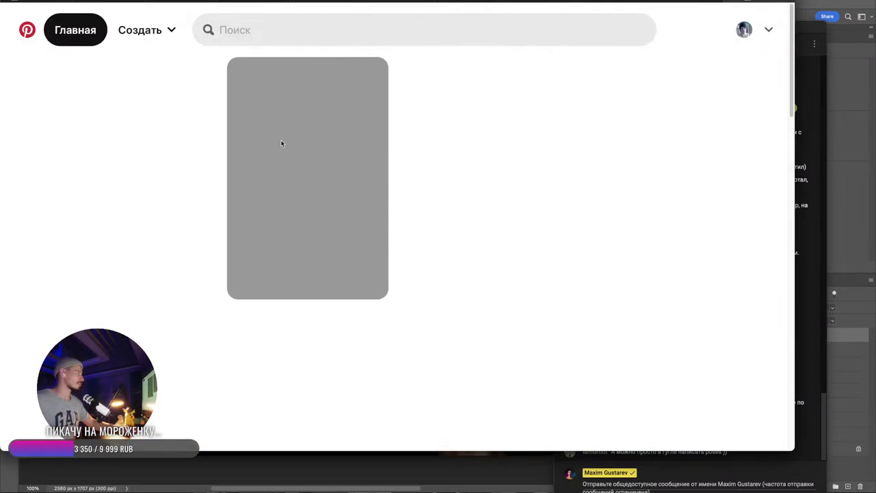
- Search Pinterest for "poses men"
left_click(260, 30)
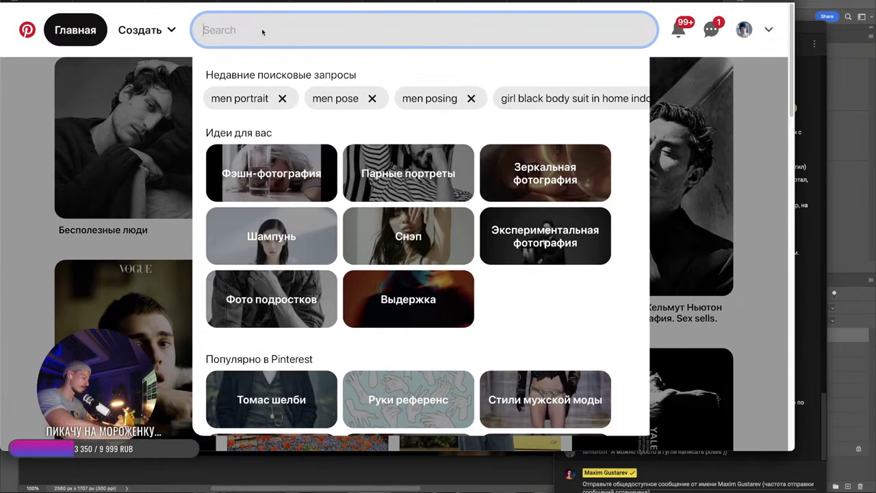
type("poses ")
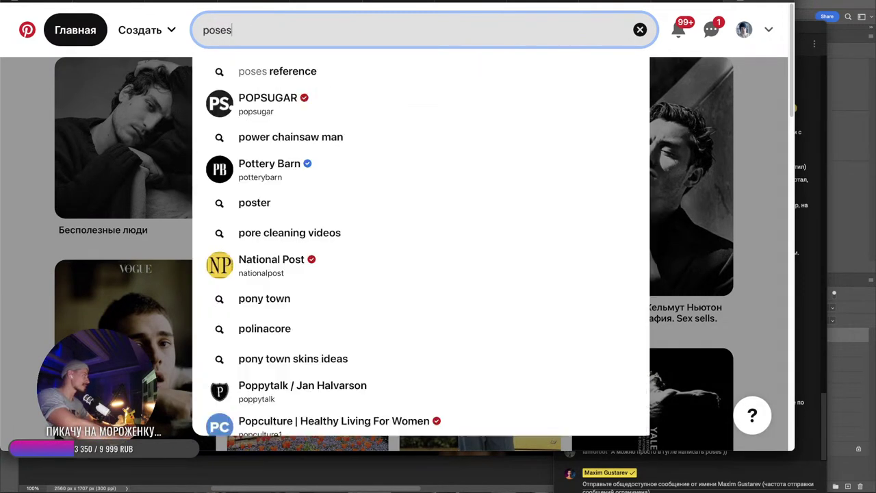
type("men")
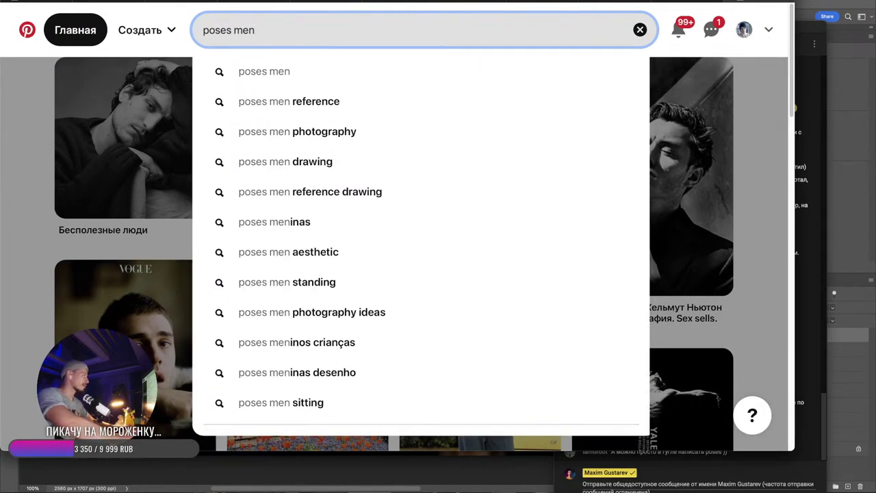
key("Return")
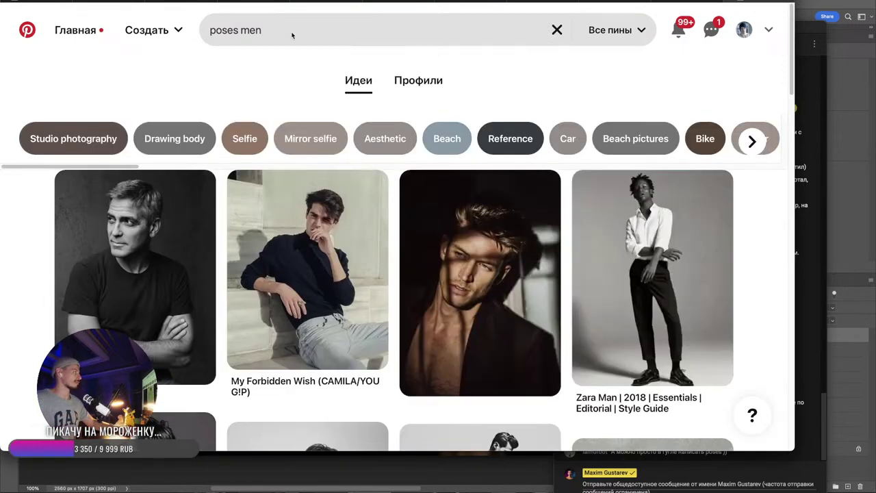
- Browse the "poses men" results at a smaller page scale to examine the male posing references
scroll(638, 205, "down", 2)
scroll(638, 200, "up", 2)
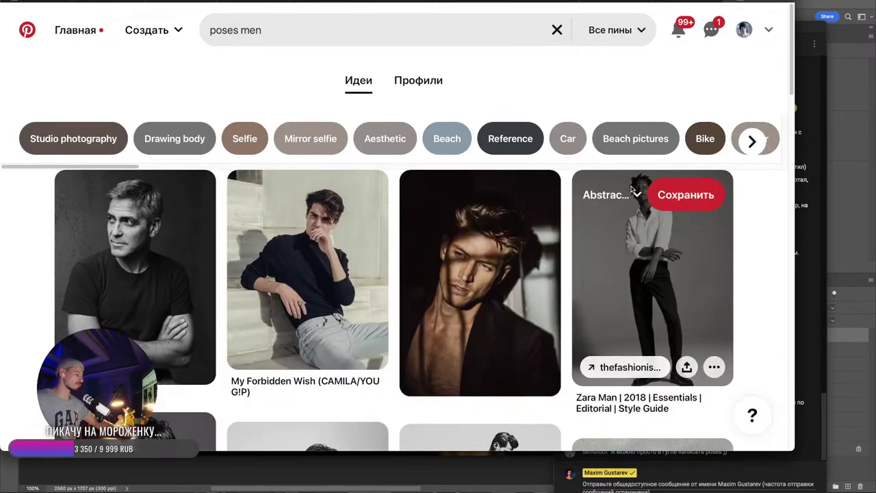
key("super+minus")
key("super+minus")
key("super+minus")
key("ctrl+minus")
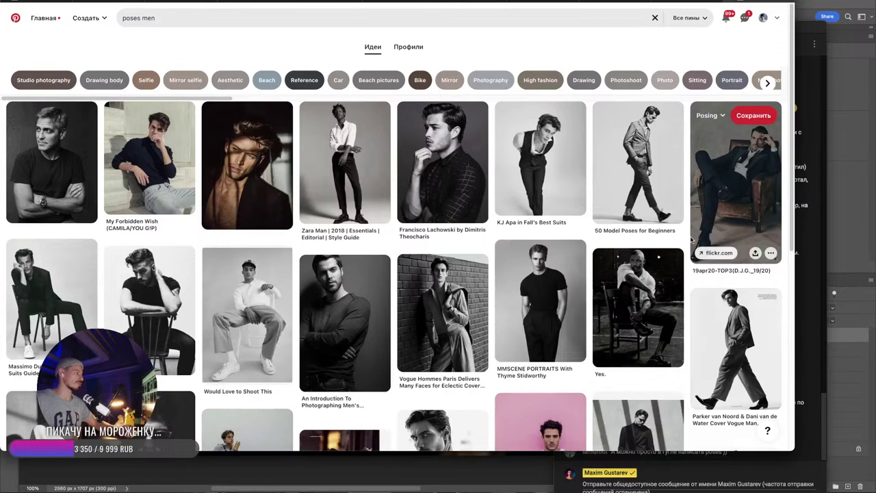
scroll(687, 237, "down", 4)
key("super+plus")
key("super+plus")
key("super+plus")
key("super+plus")
scroll(687, 235, "up", 4)
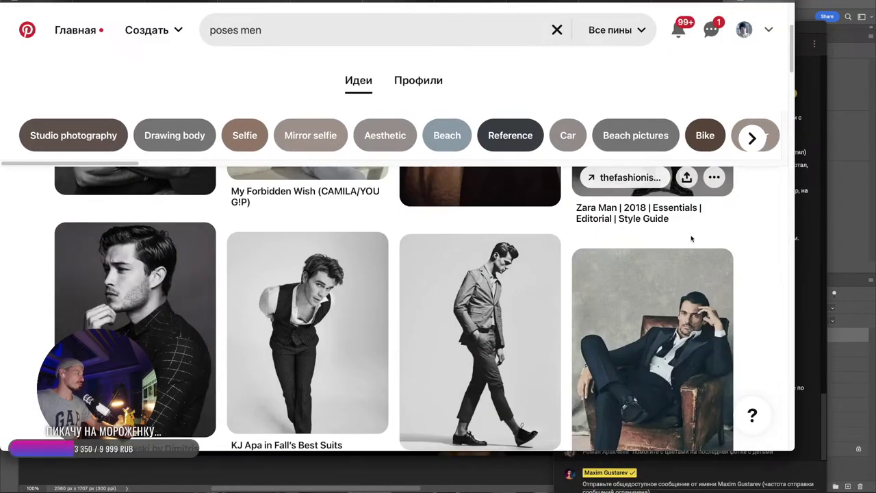
key("ctrl+minus")
key("ctrl+minus")
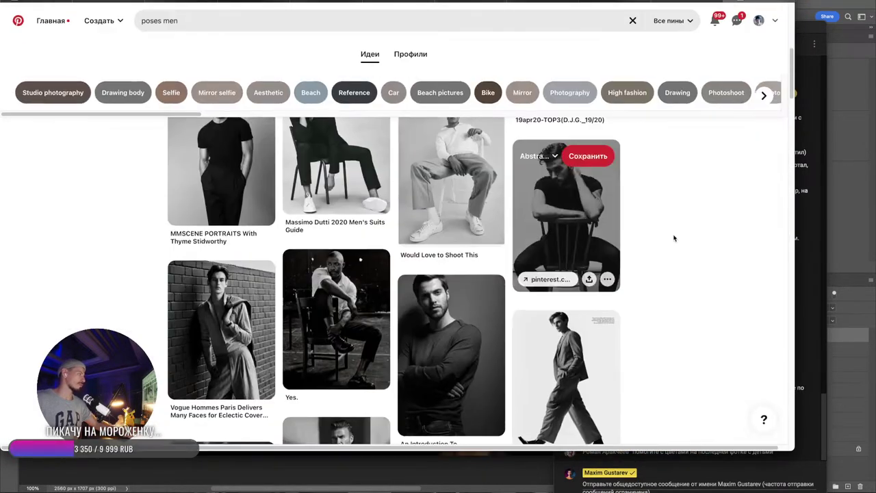
scroll(676, 237, "down", 2)
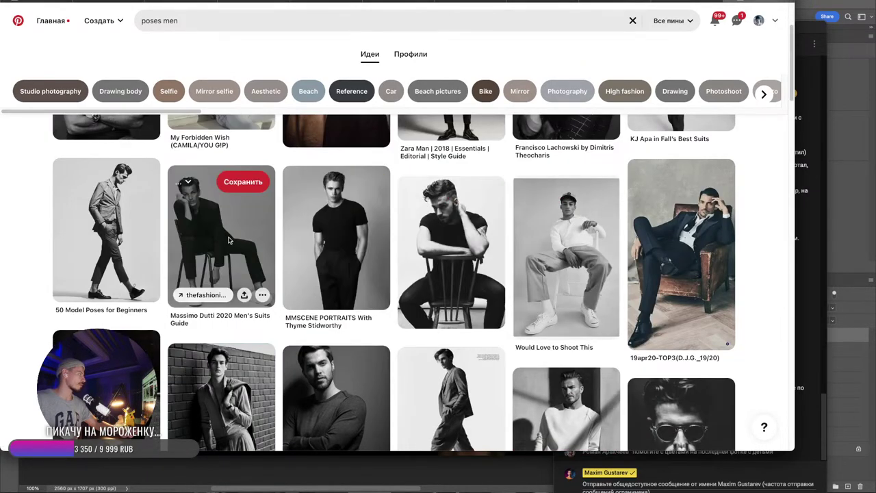
- Open the "Massimo Dutti 2020 Men's Suits Guide" pin and look through its similar pose references
left_click(234, 226)
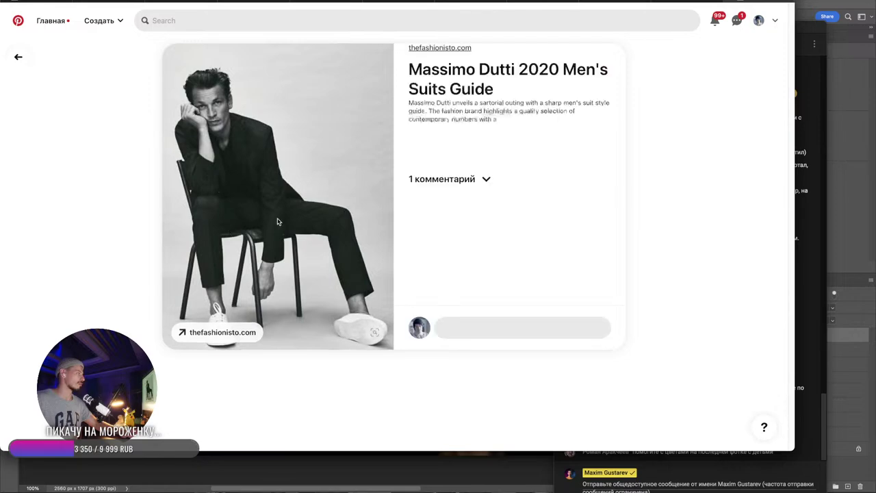
scroll(359, 216, "down", 3)
scroll(359, 215, "down", 1)
scroll(321, 192, "up", 4)
scroll(375, 204, "down", 4)
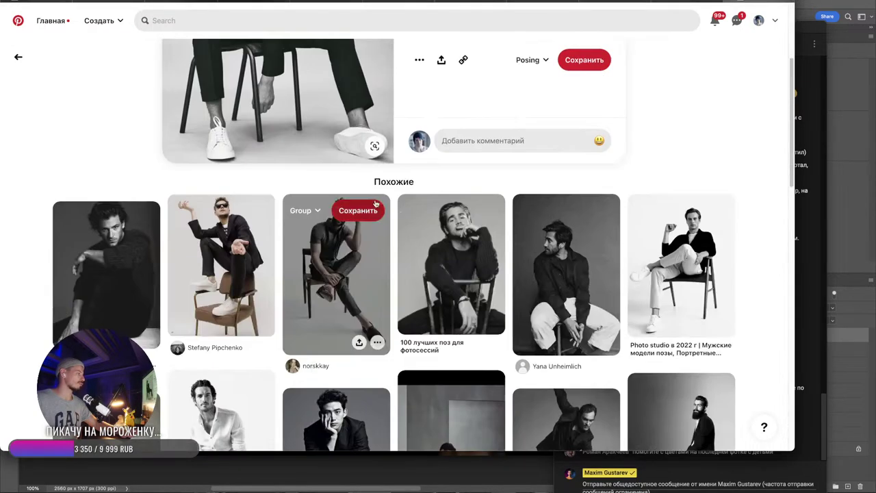
scroll(729, 223, "down", 3)
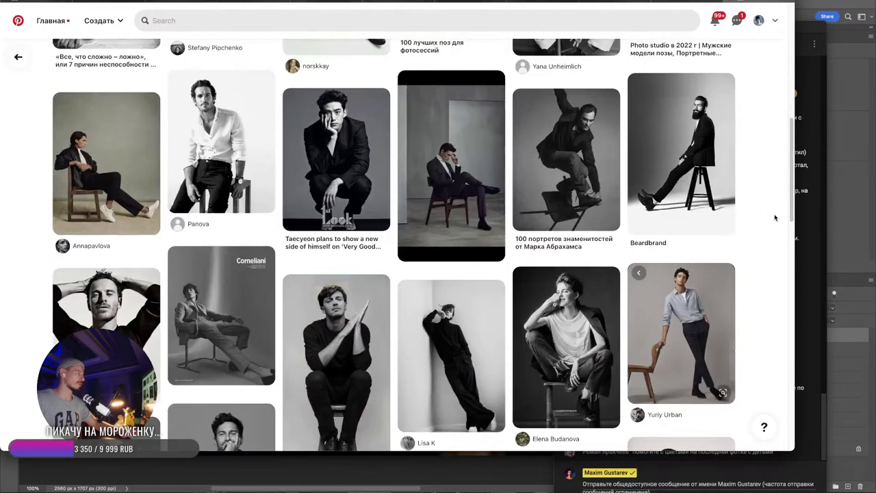
- Open the pin of the man balancing on a tipped chair and look through its similar poses
left_click(581, 133)
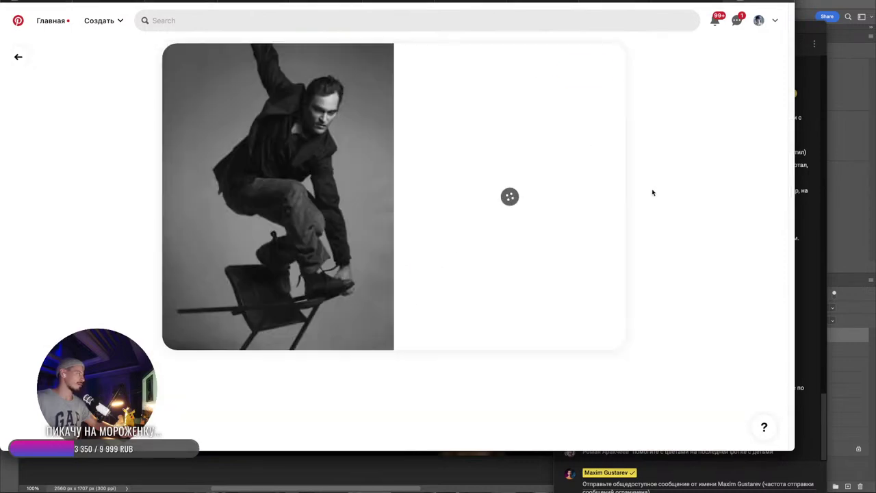
scroll(635, 198, "down", 3)
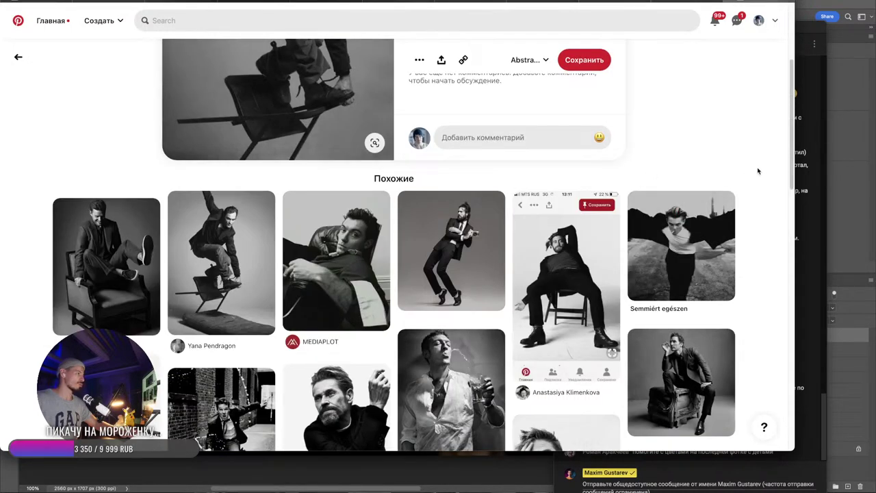
scroll(751, 176, "down", 1)
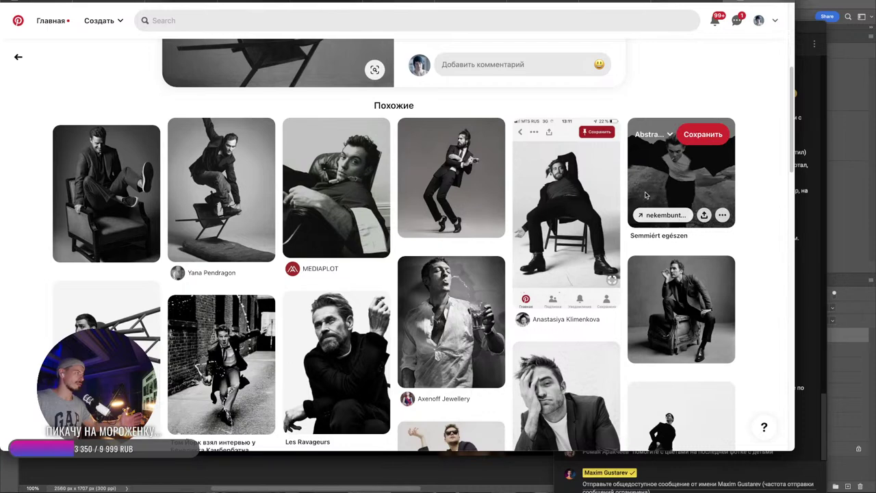
scroll(756, 243, "down", 1)
scroll(755, 243, "down", 1)
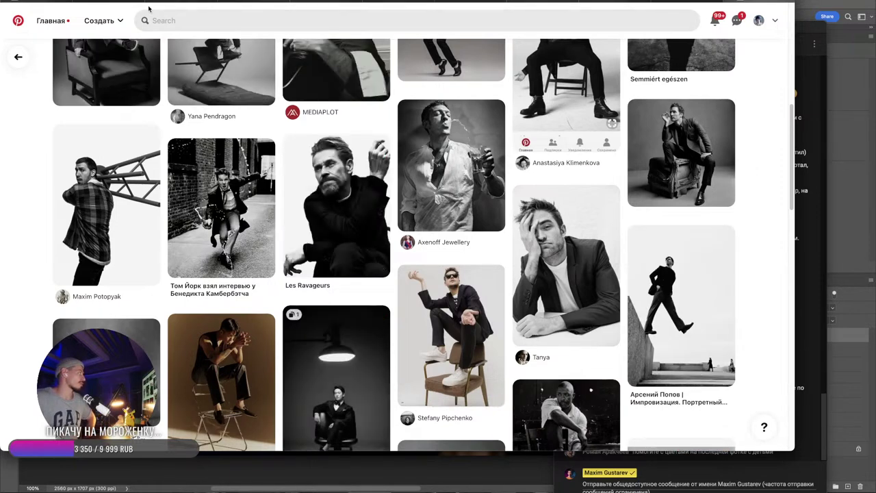
- Minimise the Pinterest window and switch to OBS to change the stream to the full-screen camera view
key("super+m")
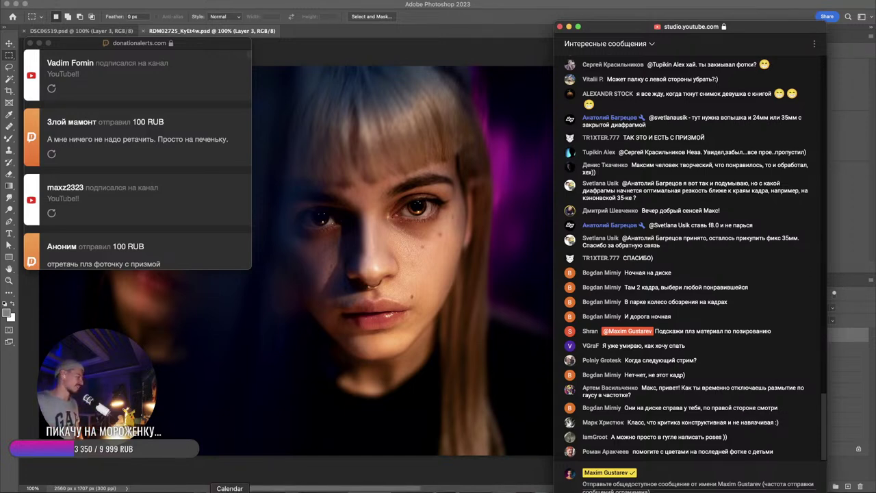
left_click(488, 490)
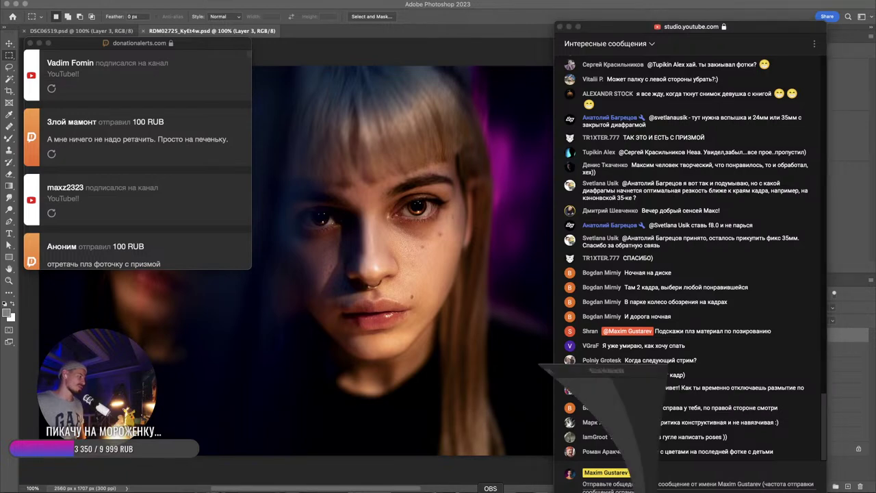
left_click(158, 369)
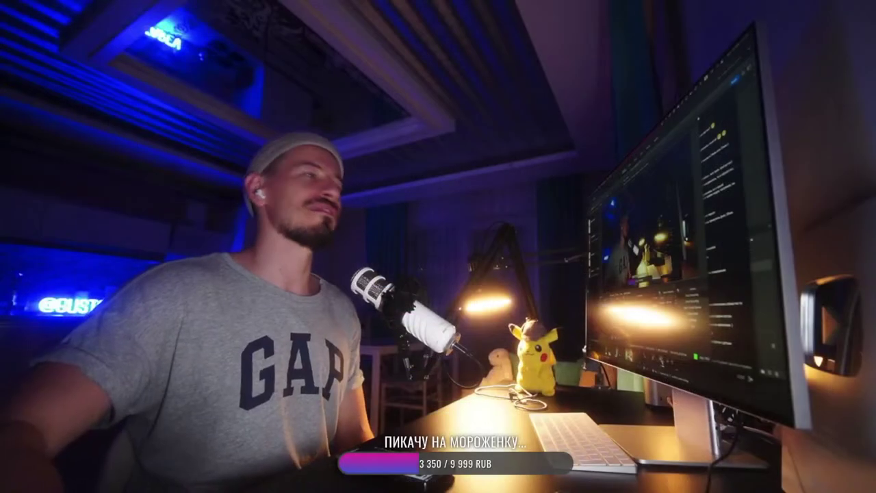